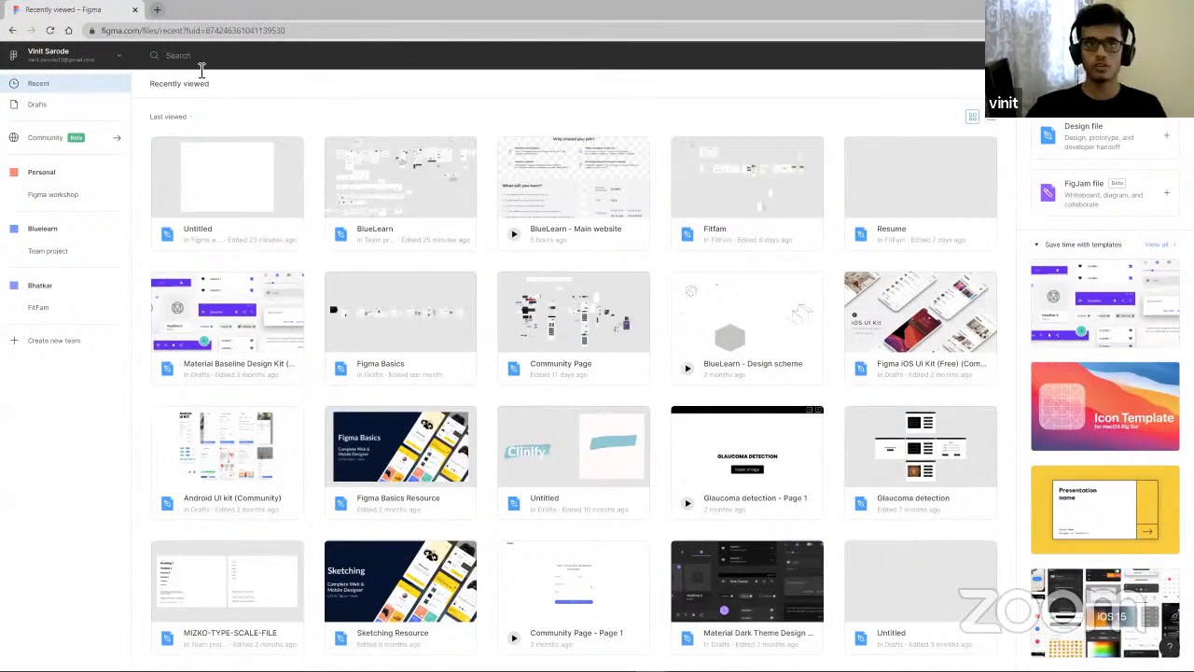
left_click(216, 34)
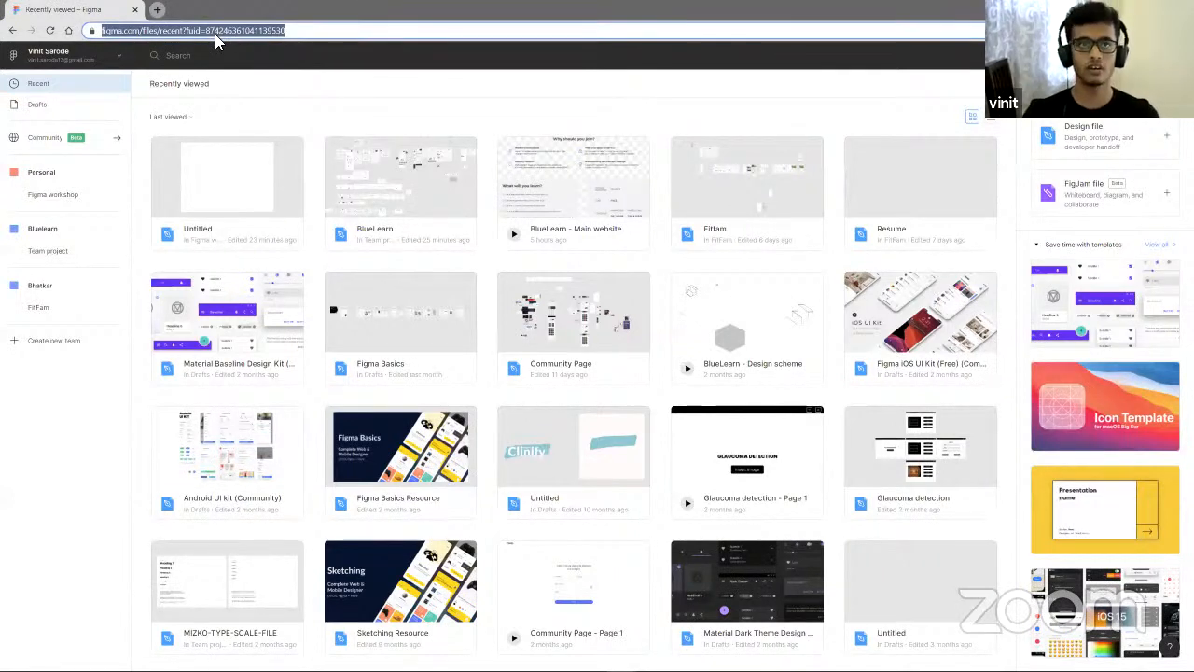
type("figma.com")
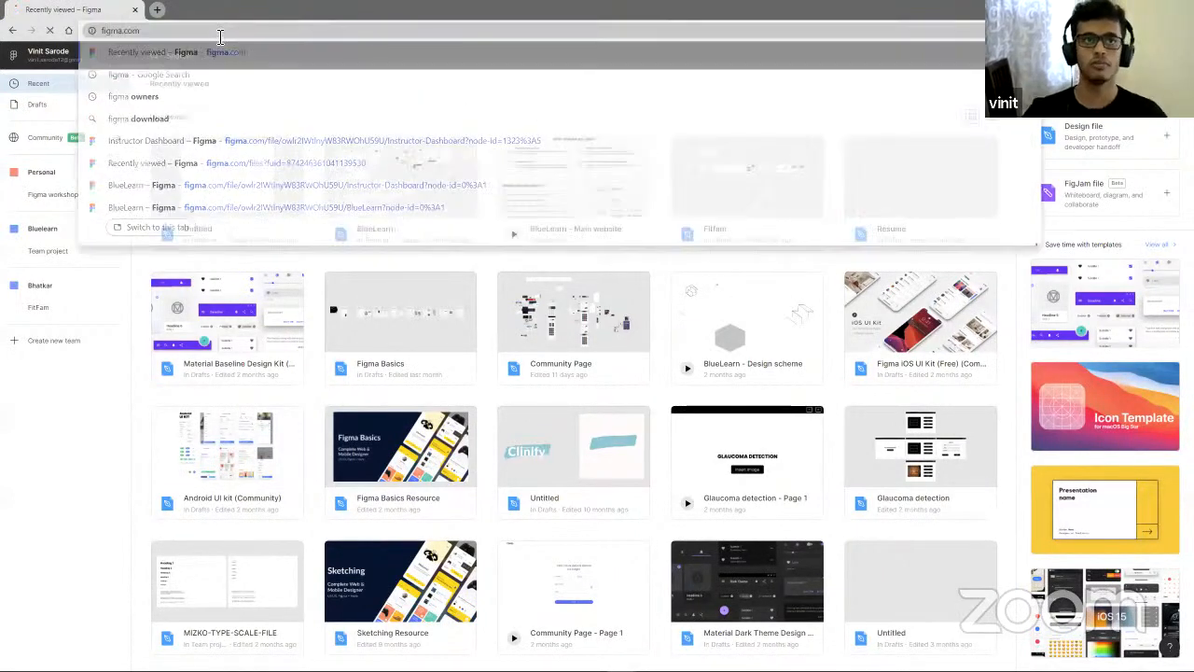
key("Return")
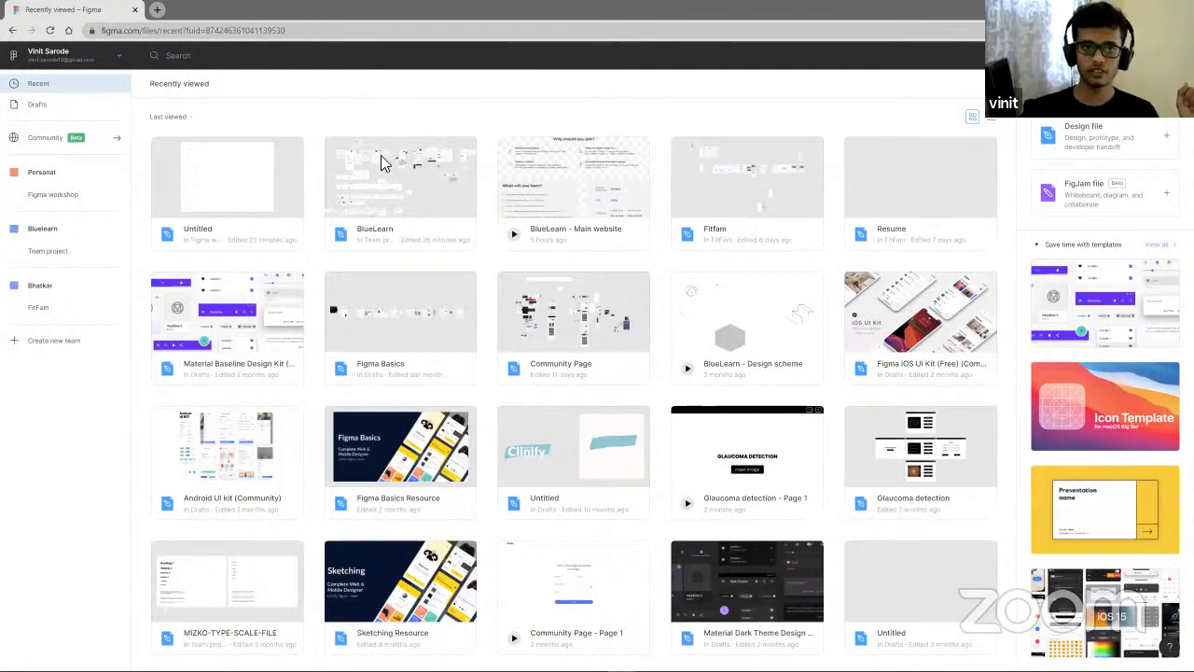
- Open the Figma workshop project and delete its Untitled file
left_click(186, 190)
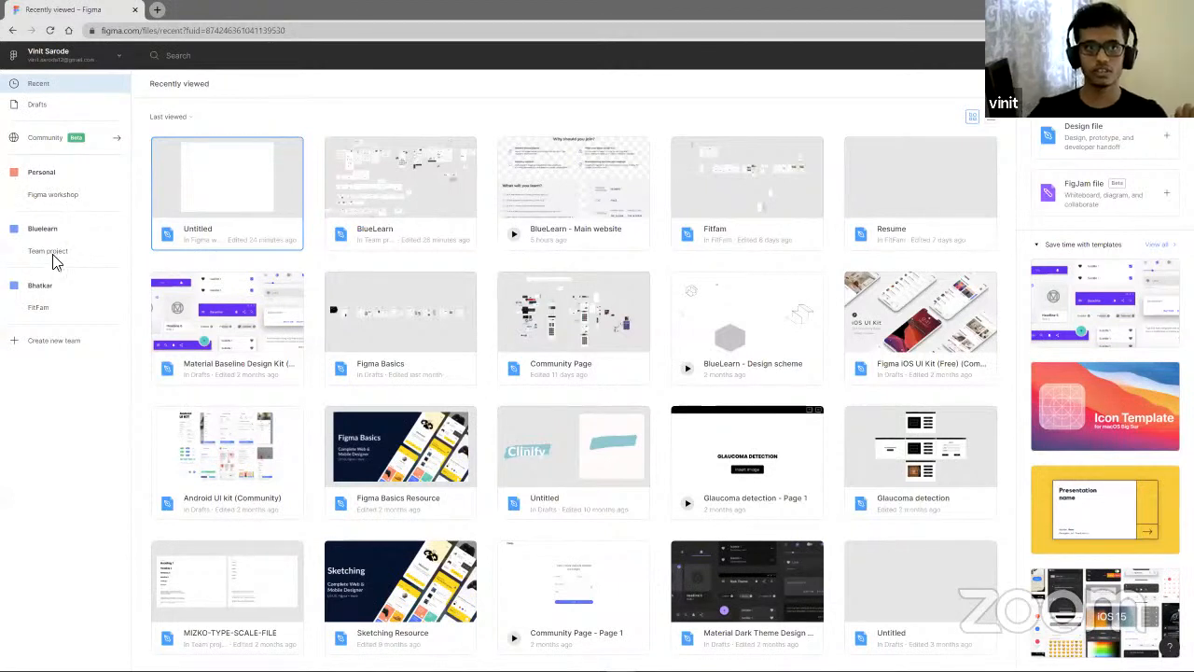
left_click(72, 196)
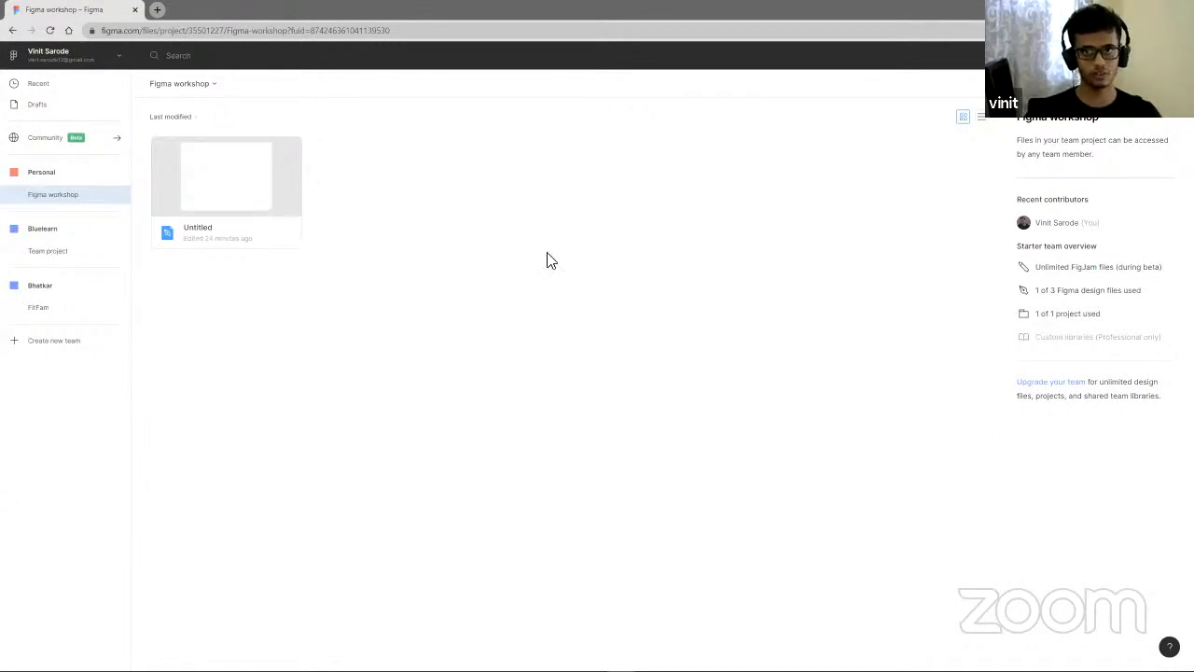
right_click(260, 206)
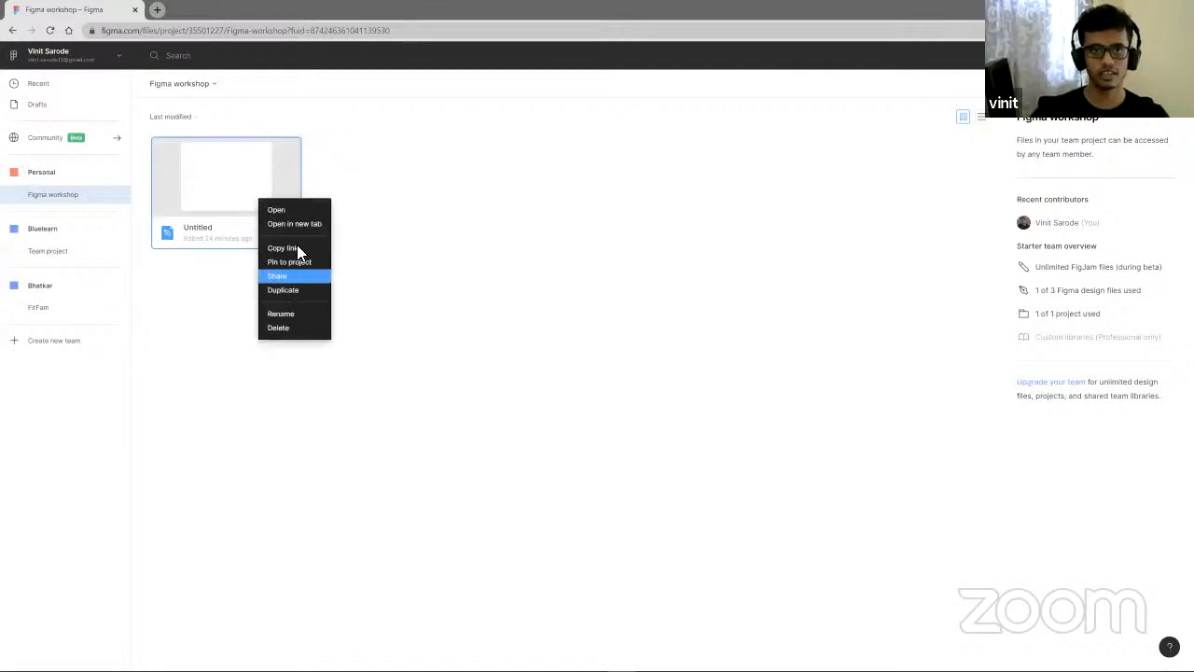
left_click(301, 327)
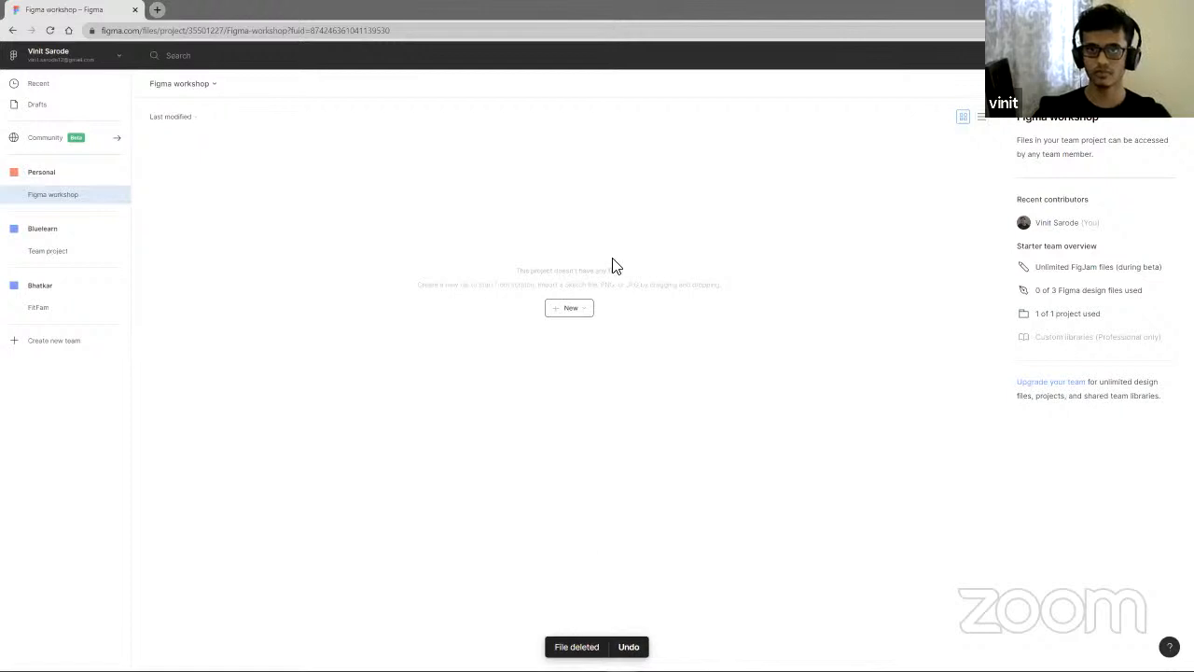
- Create a new design file in the Figma workshop project
left_click(558, 318)
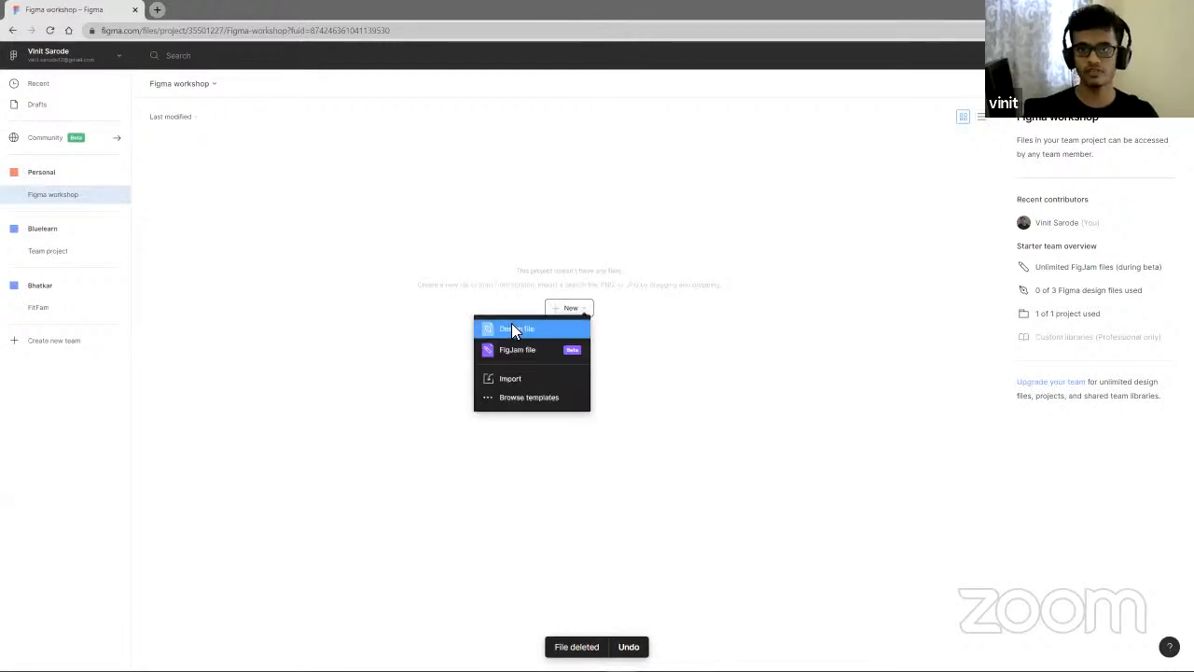
left_click(512, 328)
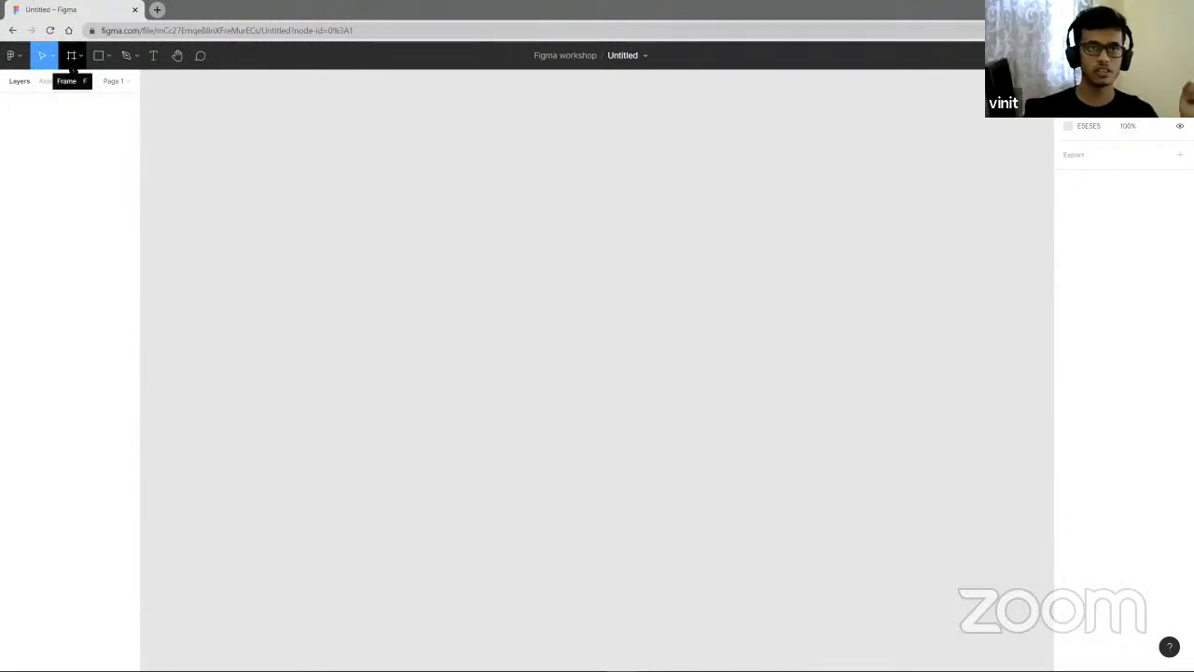
- Add an iPhone 11 Pro Max frame from the Frame tool presets
left_click(71, 60)
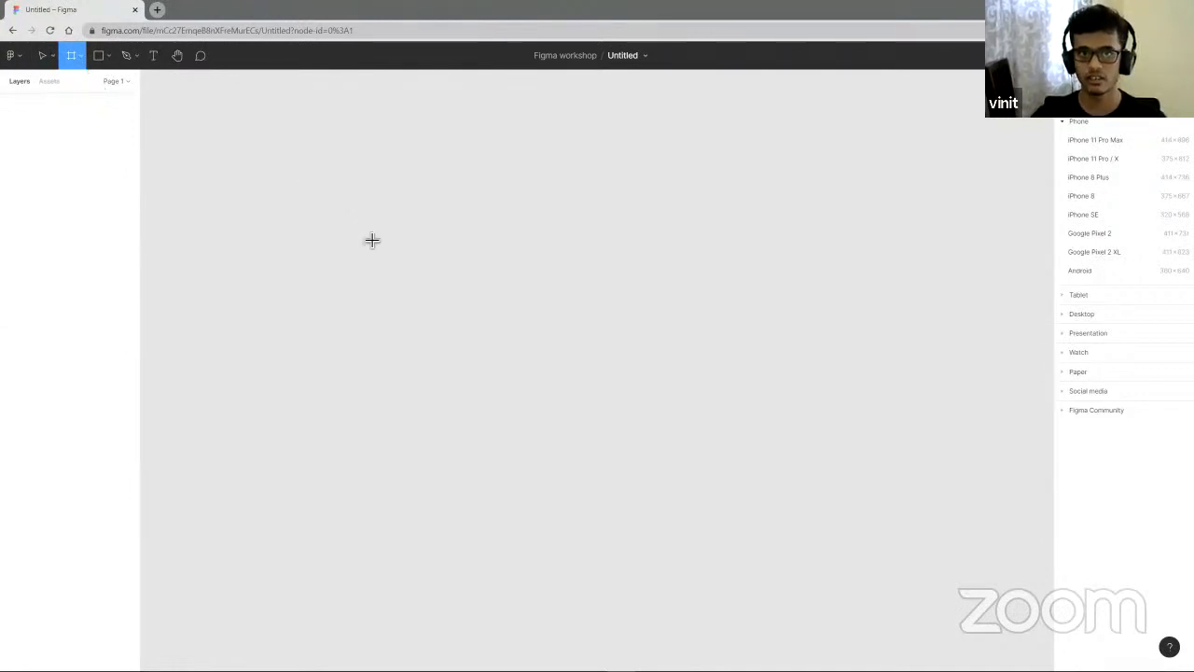
left_click(42, 55)
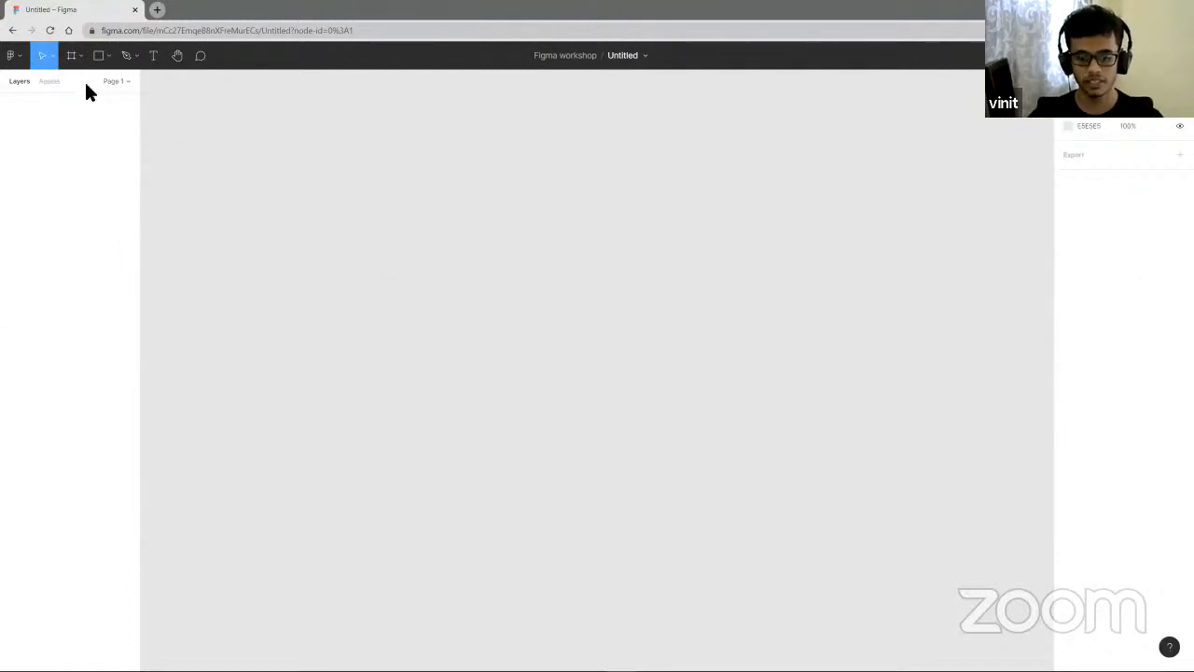
left_click(71, 55)
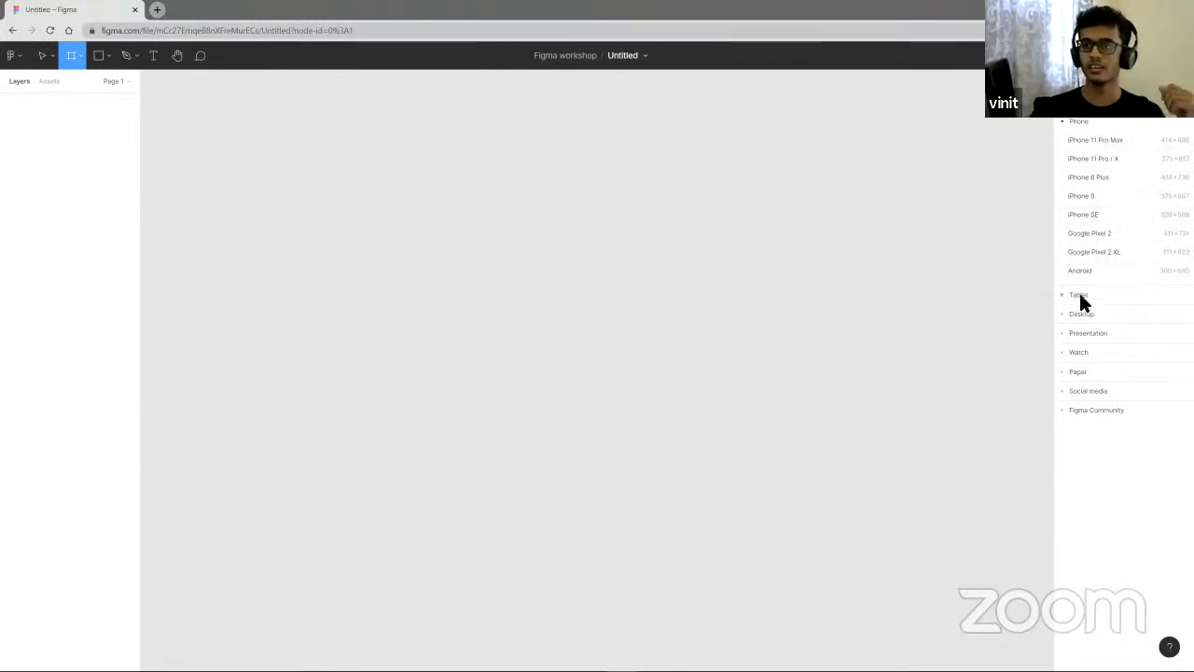
left_click(1095, 145)
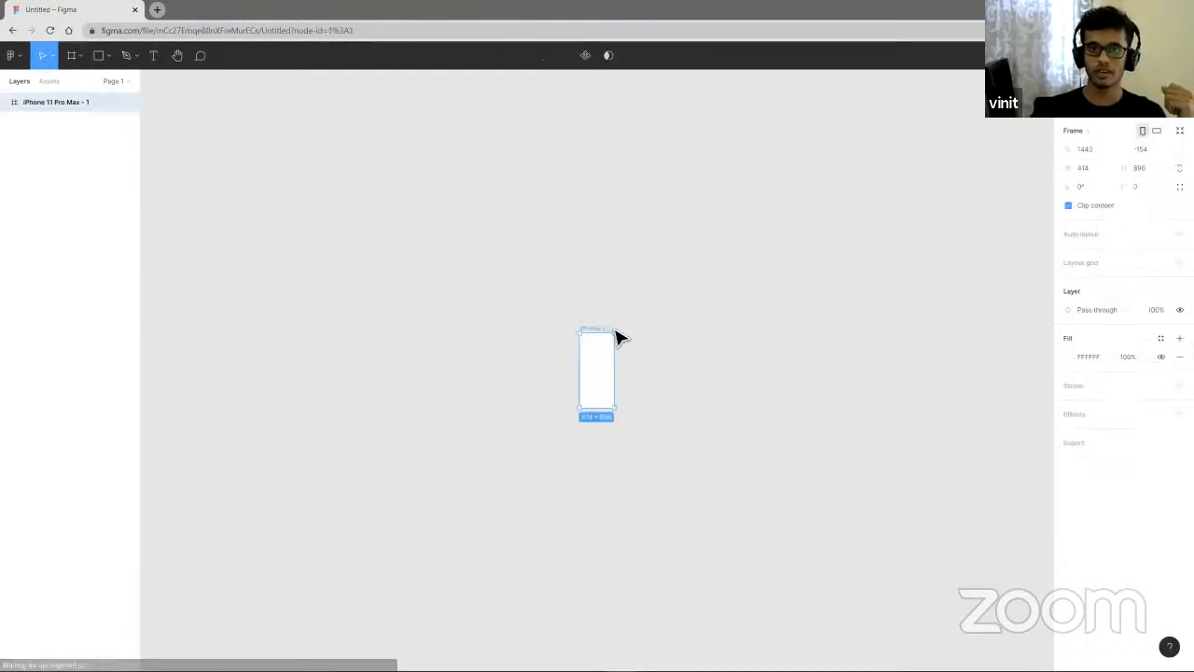
scroll(599, 375, "up", 5)
scroll(599, 375, "down", 3)
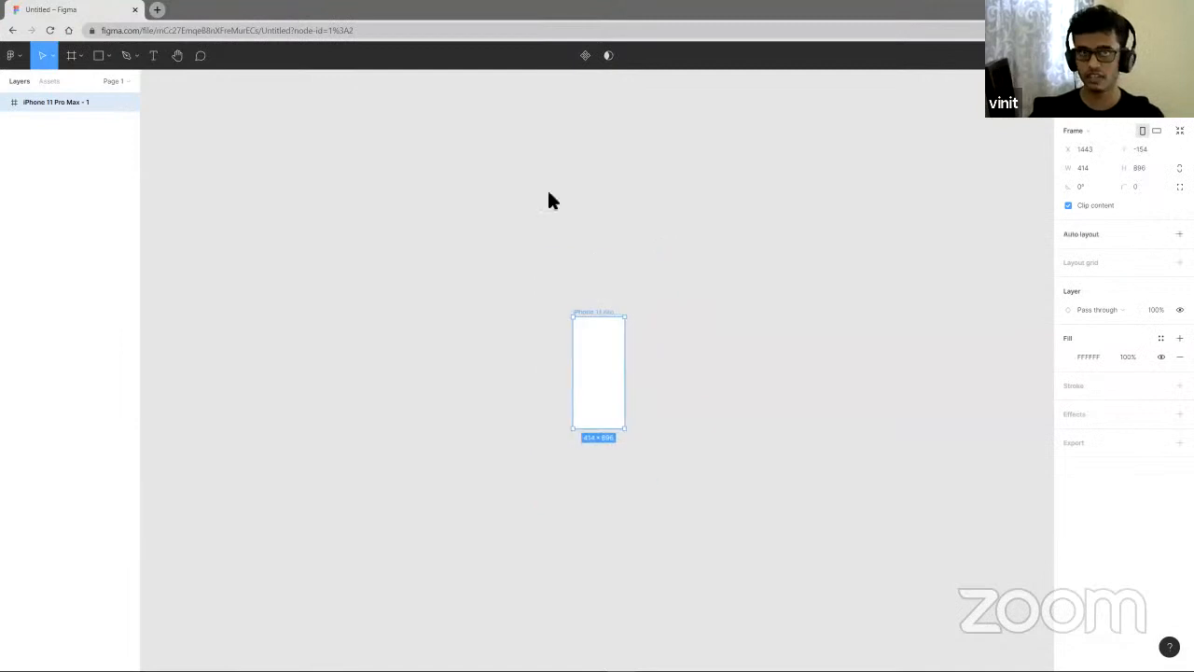
- Add a Desktop preset frame beside it, then select all frames and delete them
left_click(78, 65)
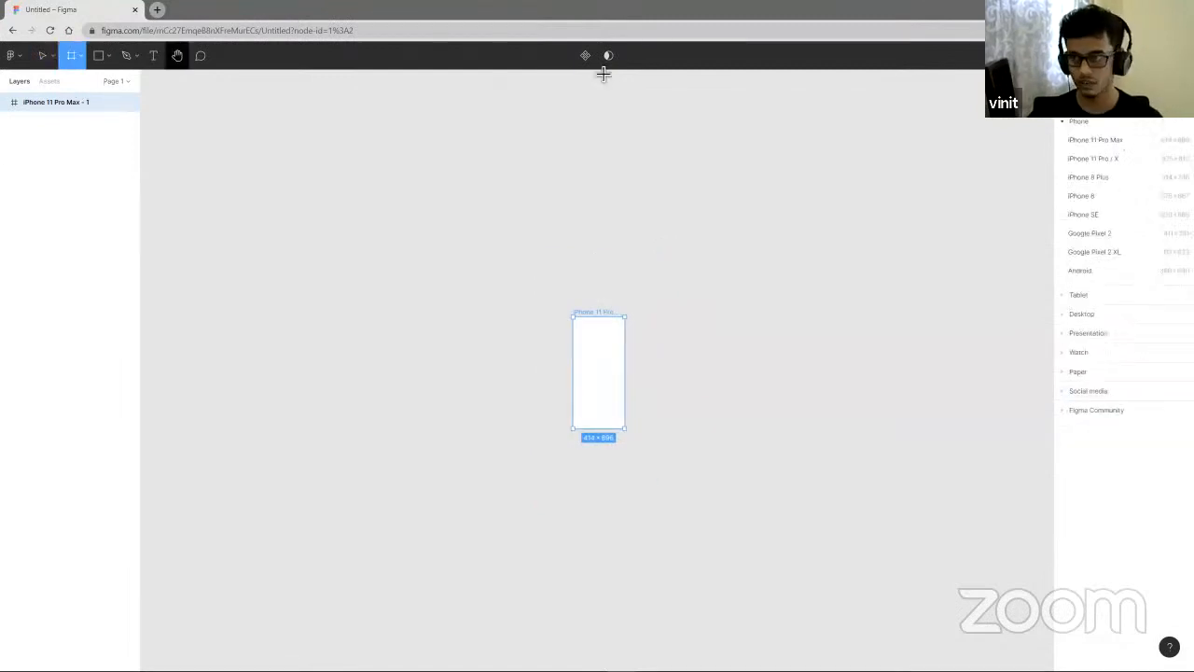
left_click(1068, 315)
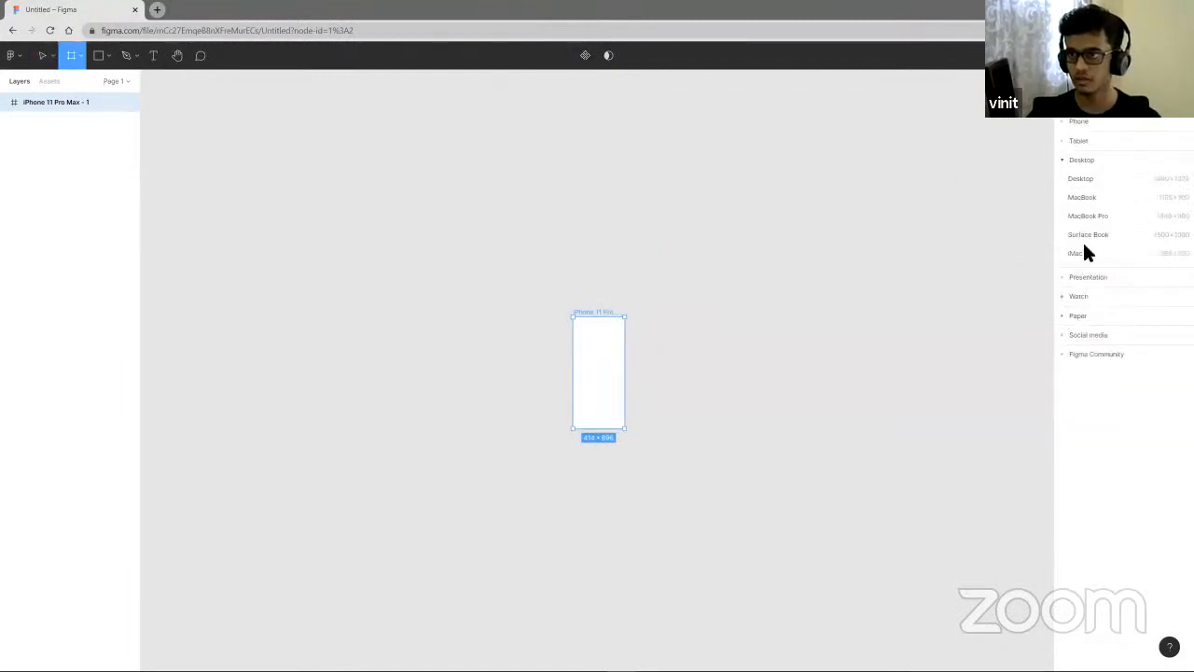
left_click(1086, 182)
mouse_move(697, 394)
left_mouse_down()
mouse_move(714, 415)
mouse_move(707, 398)
left_mouse_up()
scroll(706, 399, "up", 4)
scroll(717, 394, "down", 3)
key("ctrl+a")
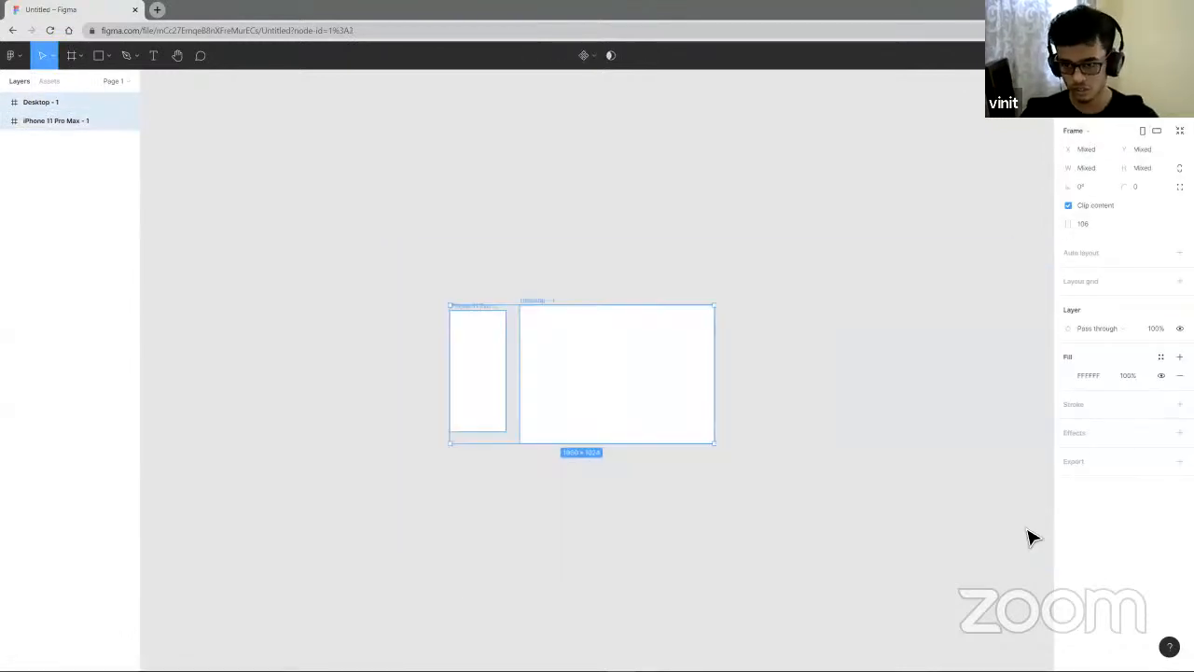
key("Delete")
- Draw a frame with the Frame tool and set its width to 1920 and height to 1080
key("f")
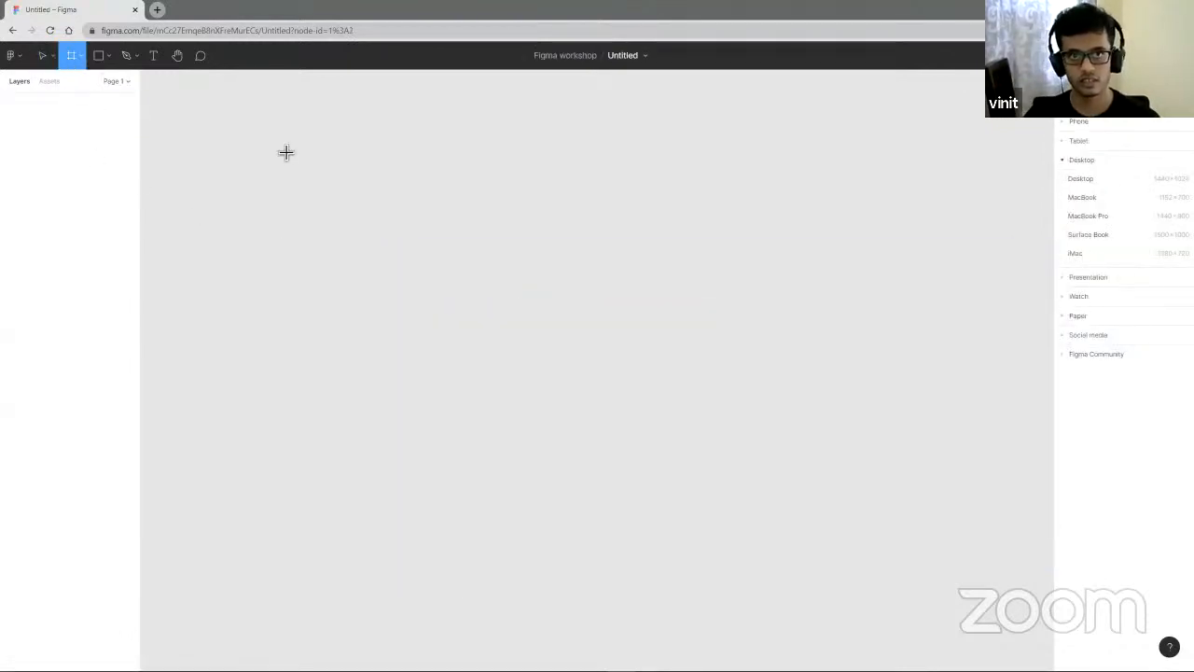
mouse_move(282, 144)
left_mouse_down()
mouse_move(648, 373)
mouse_move(542, 312)
left_mouse_up()
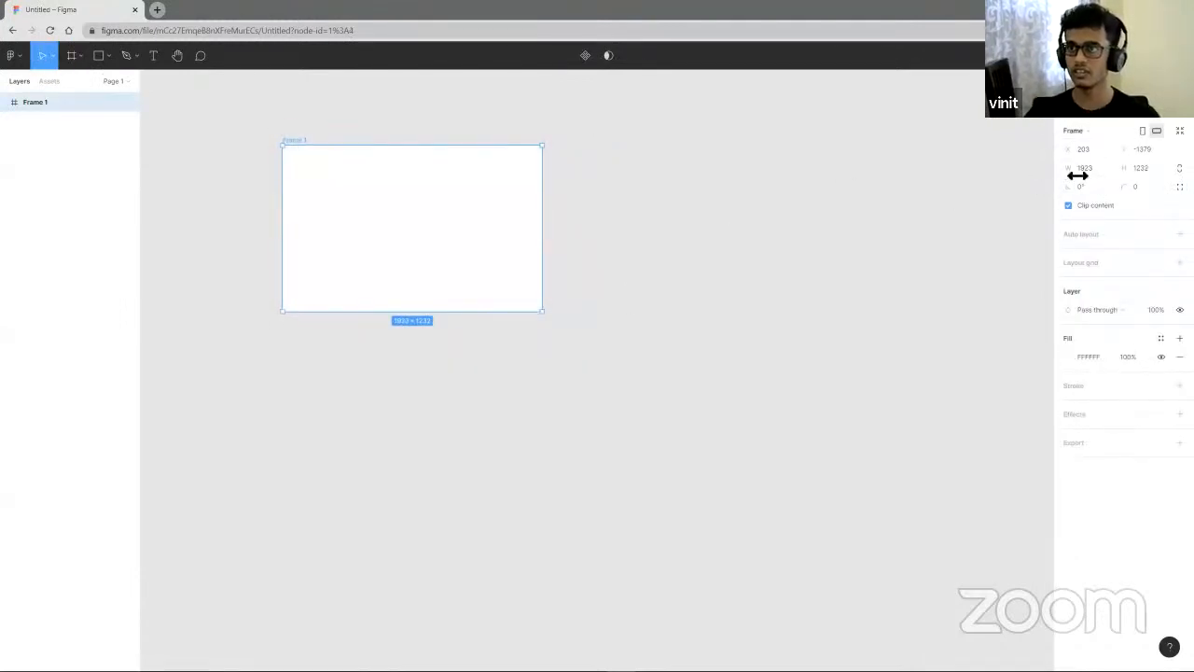
left_click(1086, 169)
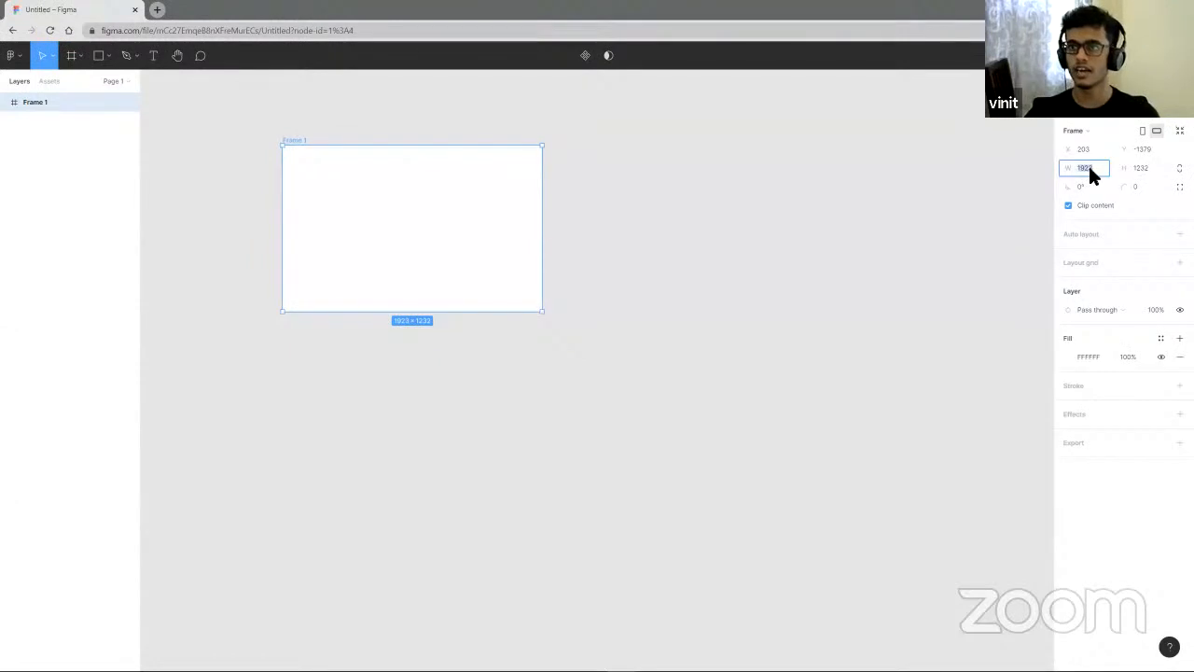
type("1920")
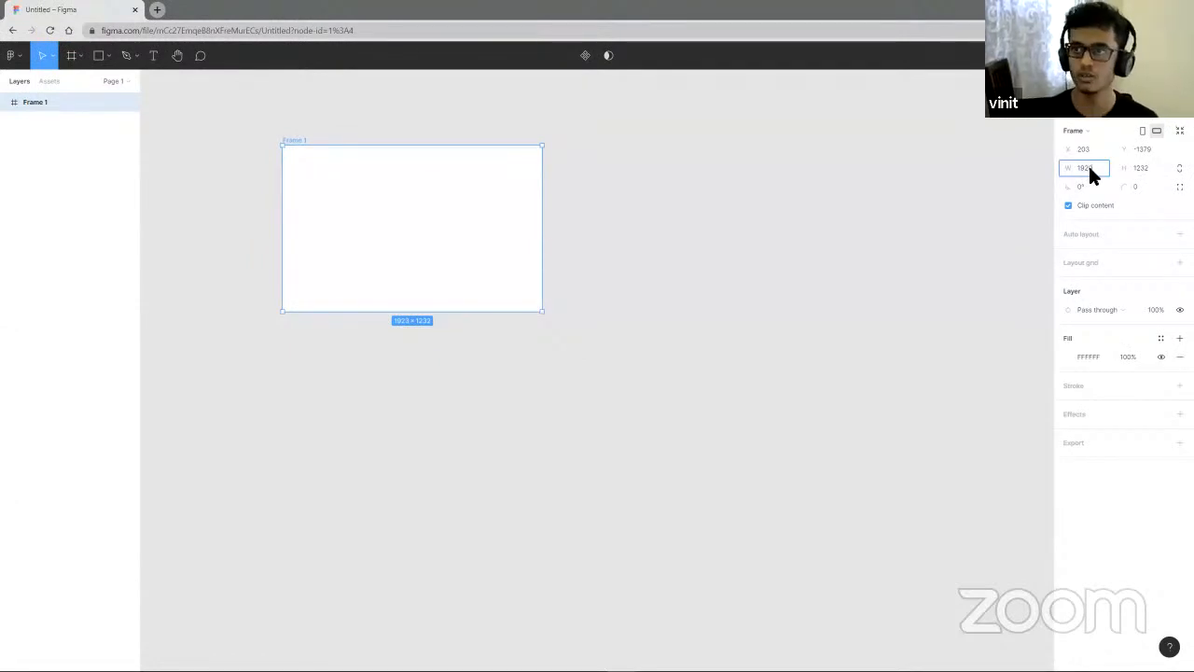
left_click(1152, 168)
type("1080")
key("Return")
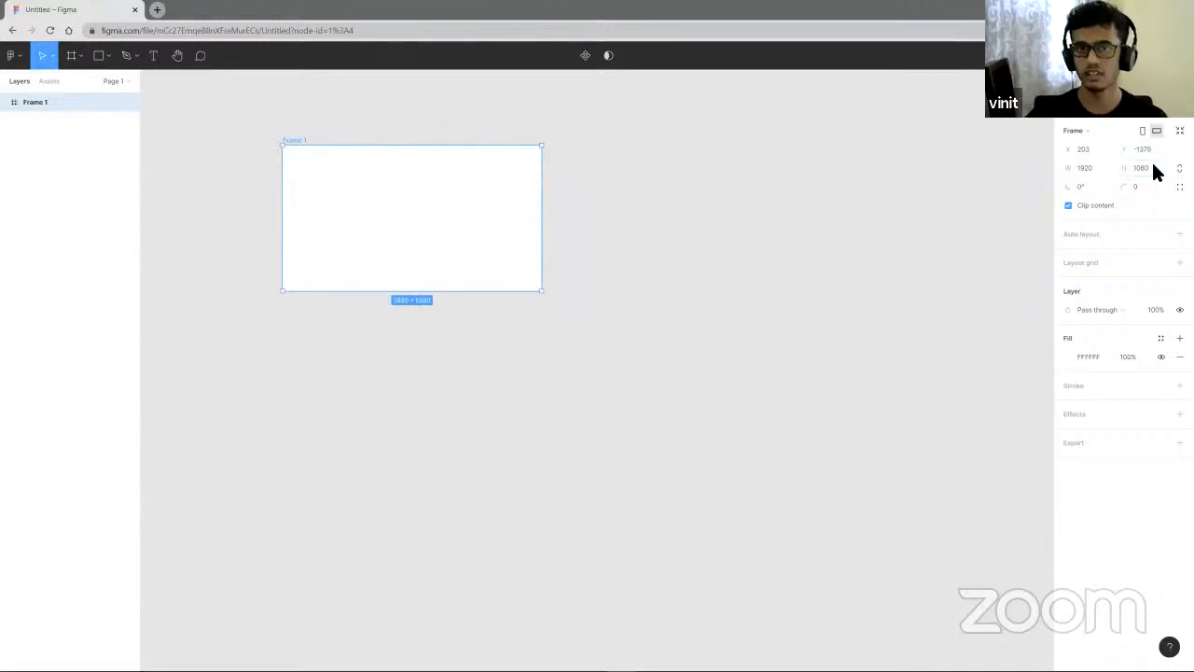
left_click(792, 293)
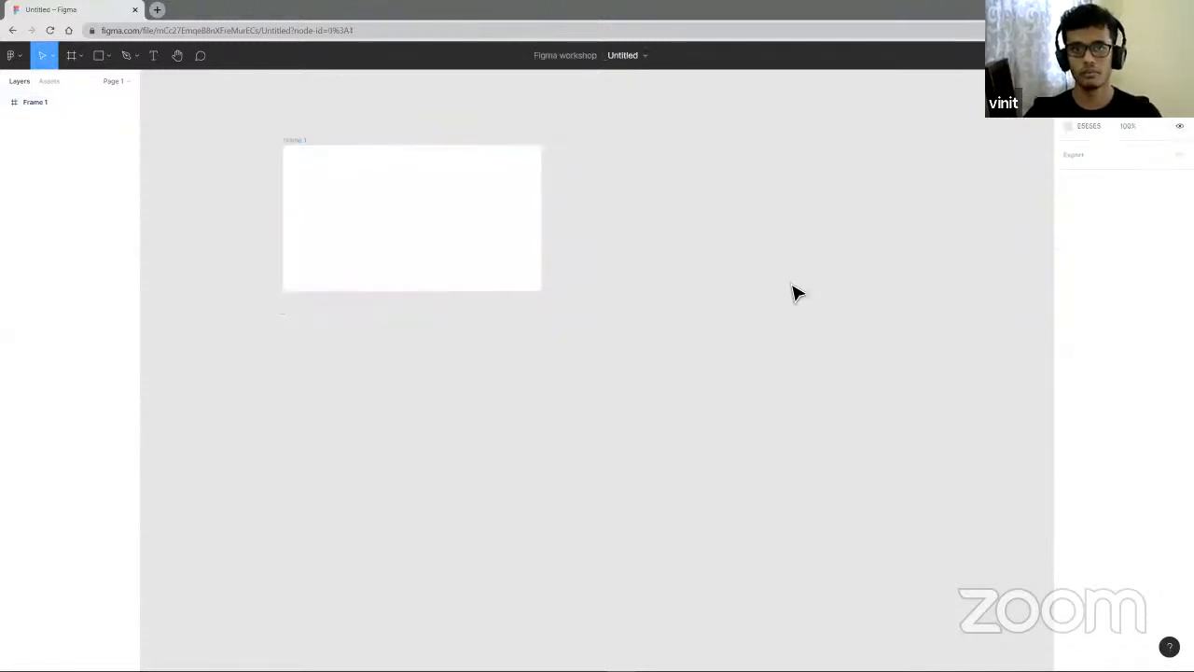
- Add a Desktop preset frame and move it below the first frame
left_click(71, 56)
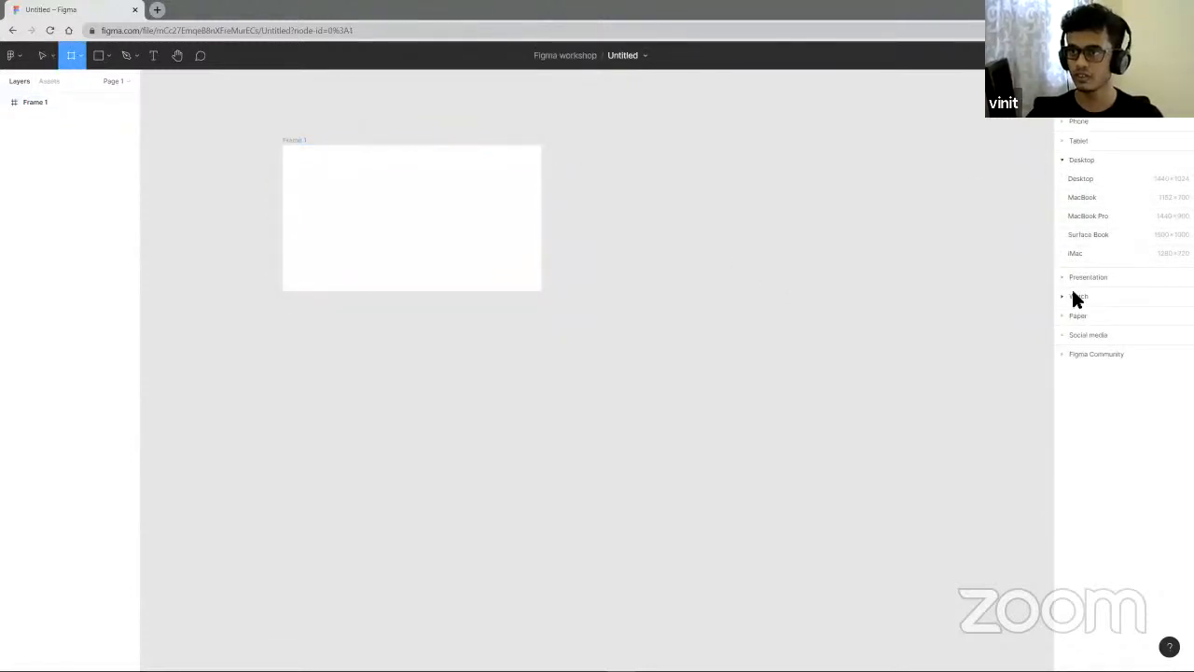
left_click(1085, 177)
left_click_drag(597, 366, 660, 210)
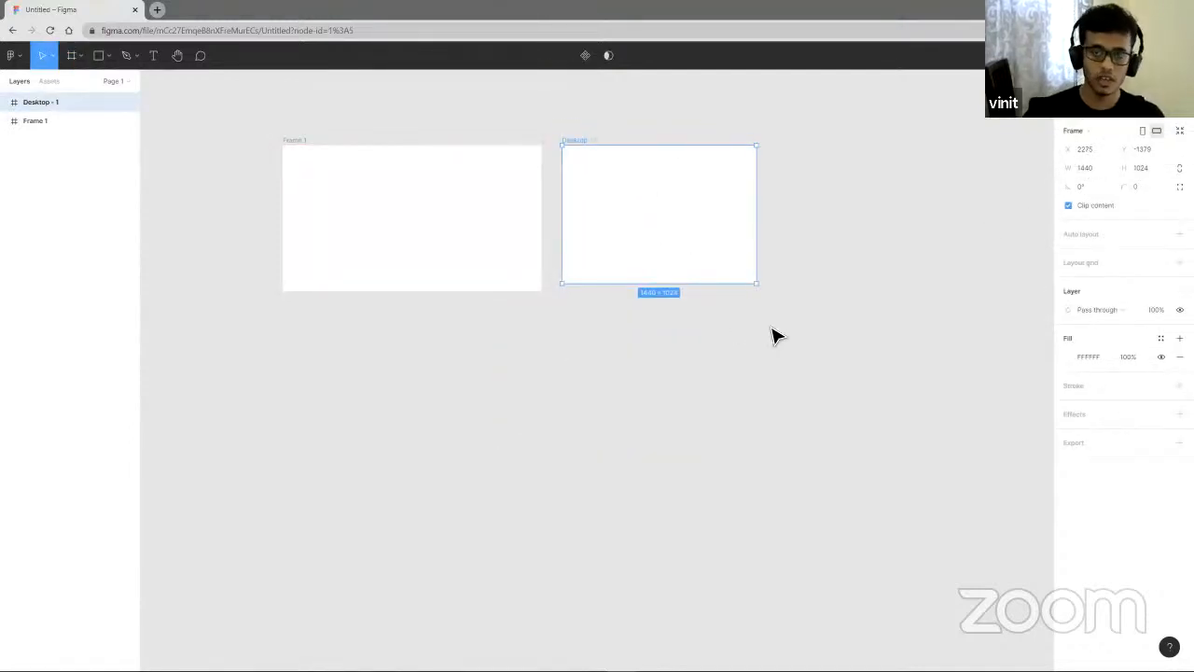
left_click(432, 206)
left_click_drag(718, 201, 470, 386)
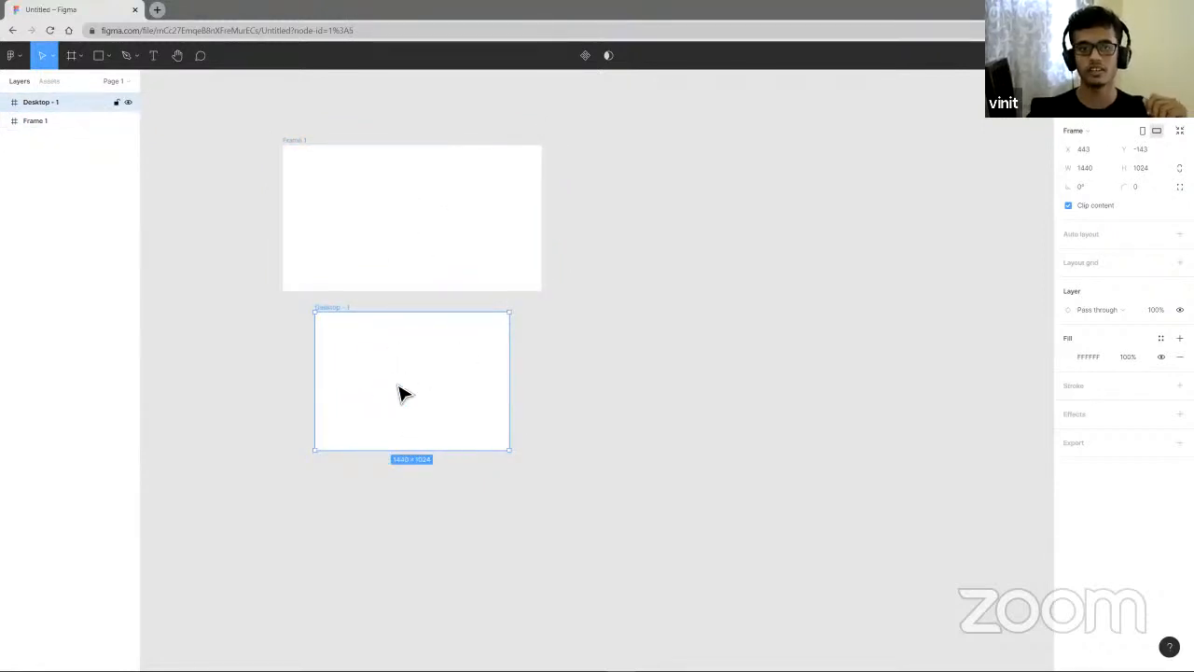
- Delete the 1920 × 1080 frame and move the Desktop frame up into its place
left_click(468, 239)
key("Delete")
left_click_drag(404, 376, 519, 263)
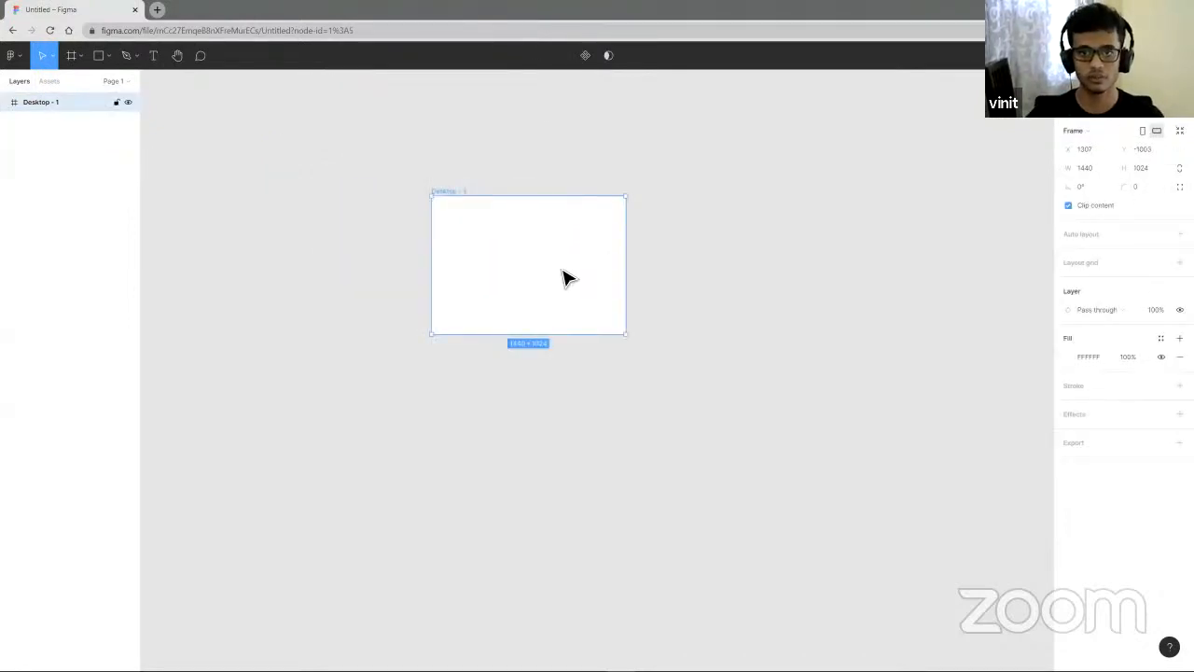
- Reposition the Desktop frame toward the upper left of the canvas
scroll(613, 285, "down", 5)
scroll(612, 287, "up", 3)
scroll(611, 288, "down", 5)
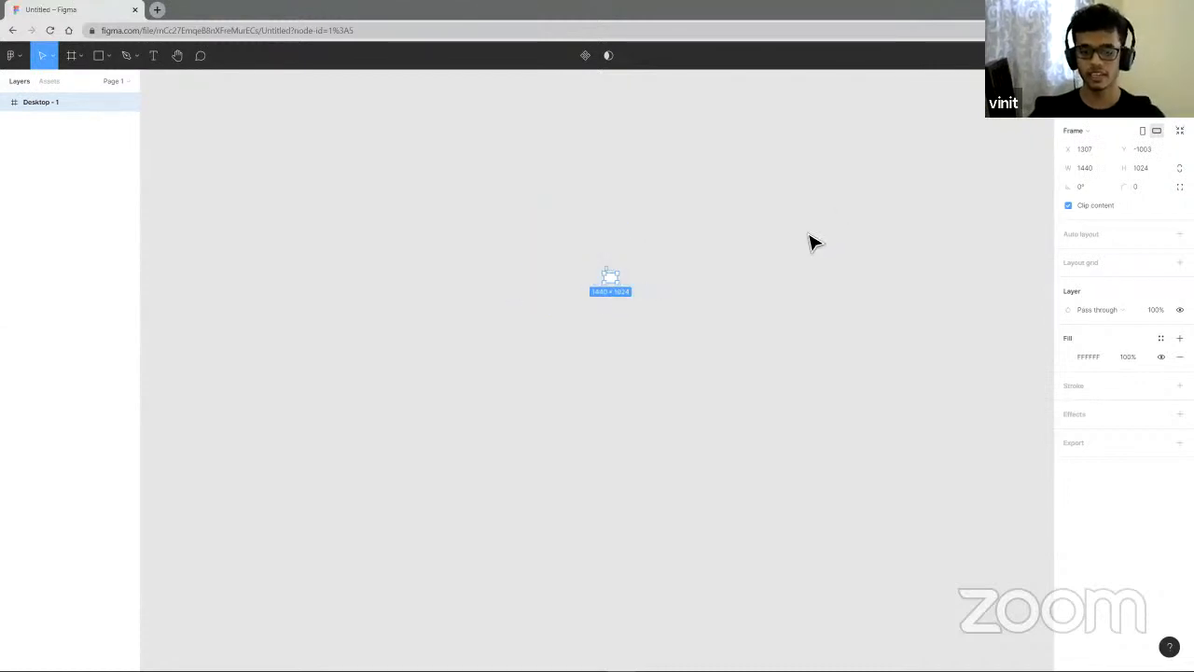
scroll(627, 258, "up", 3)
scroll(634, 268, "up", 10)
scroll(690, 150, "down", 5)
scroll(702, 170, "down", 5)
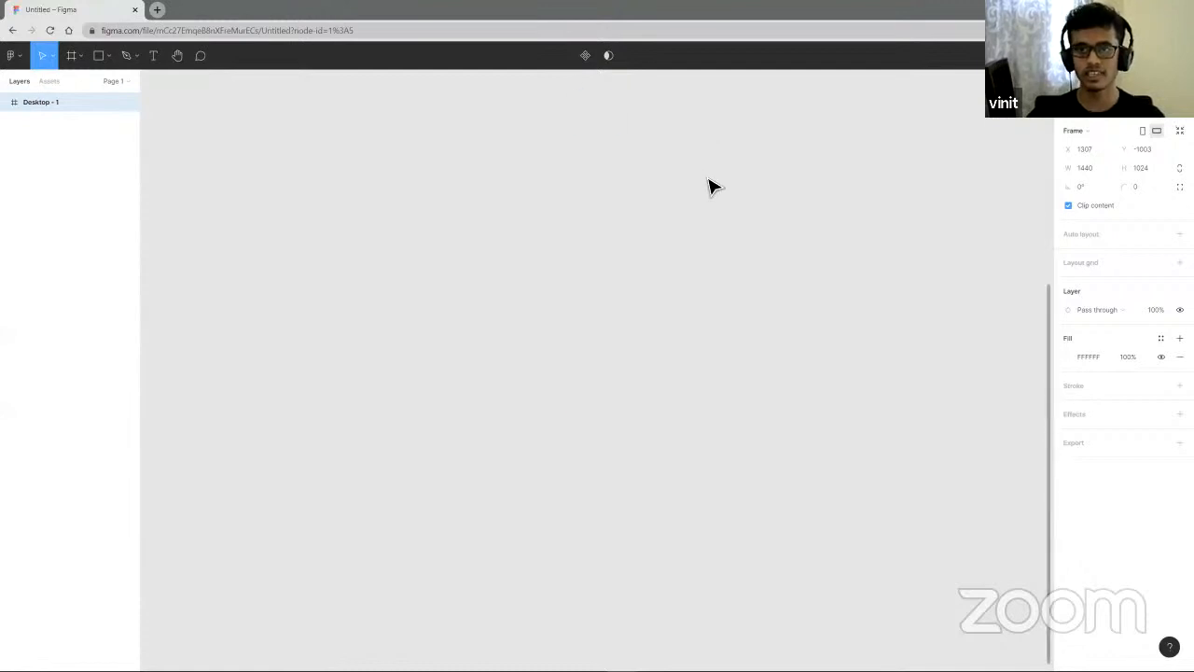
scroll(709, 189, "up", 3)
scroll(665, 281, "up", 10)
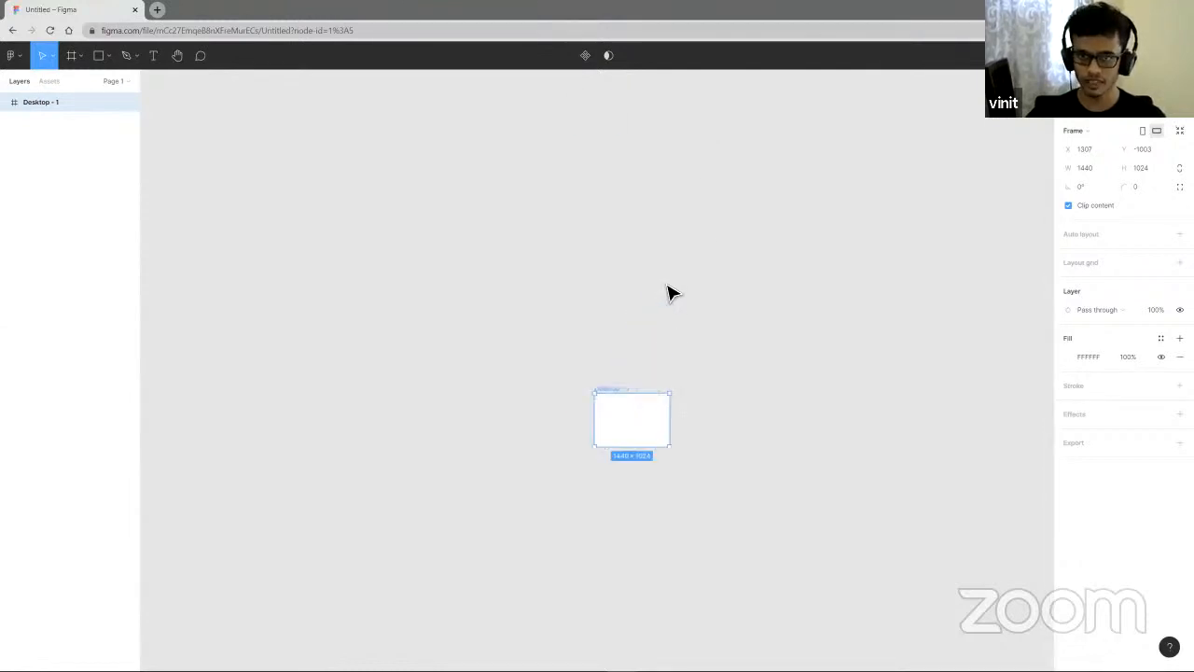
scroll(702, 441, "down", 4)
scroll(679, 362, "up", 1)
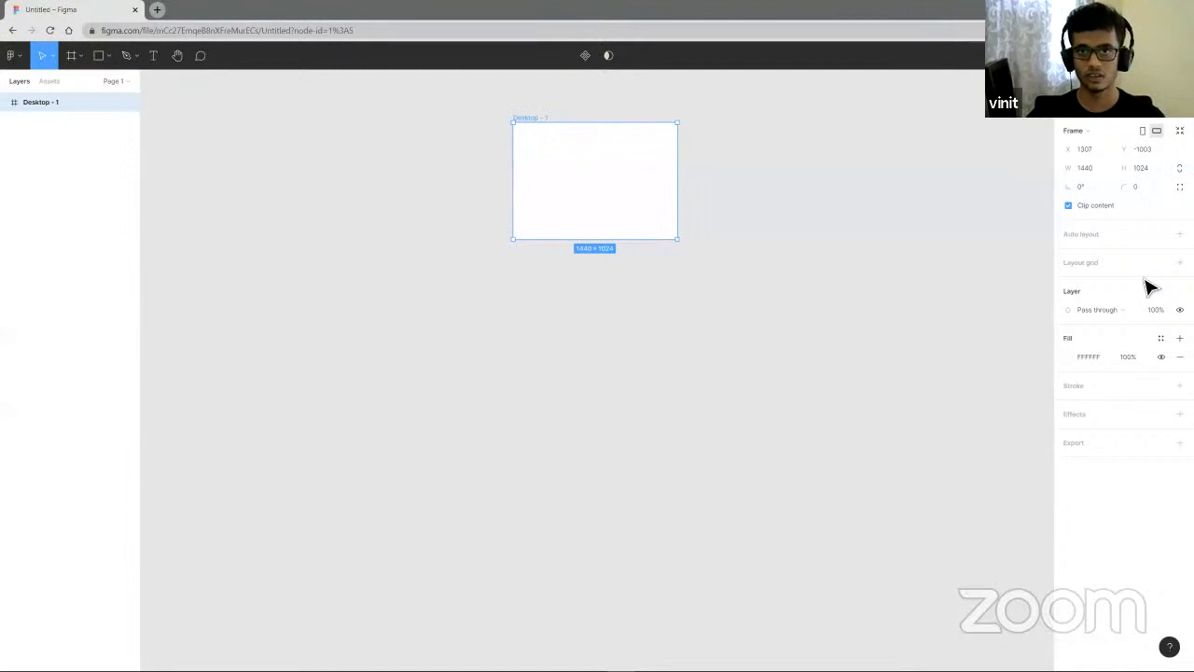
left_click_drag(626, 198, 431, 287)
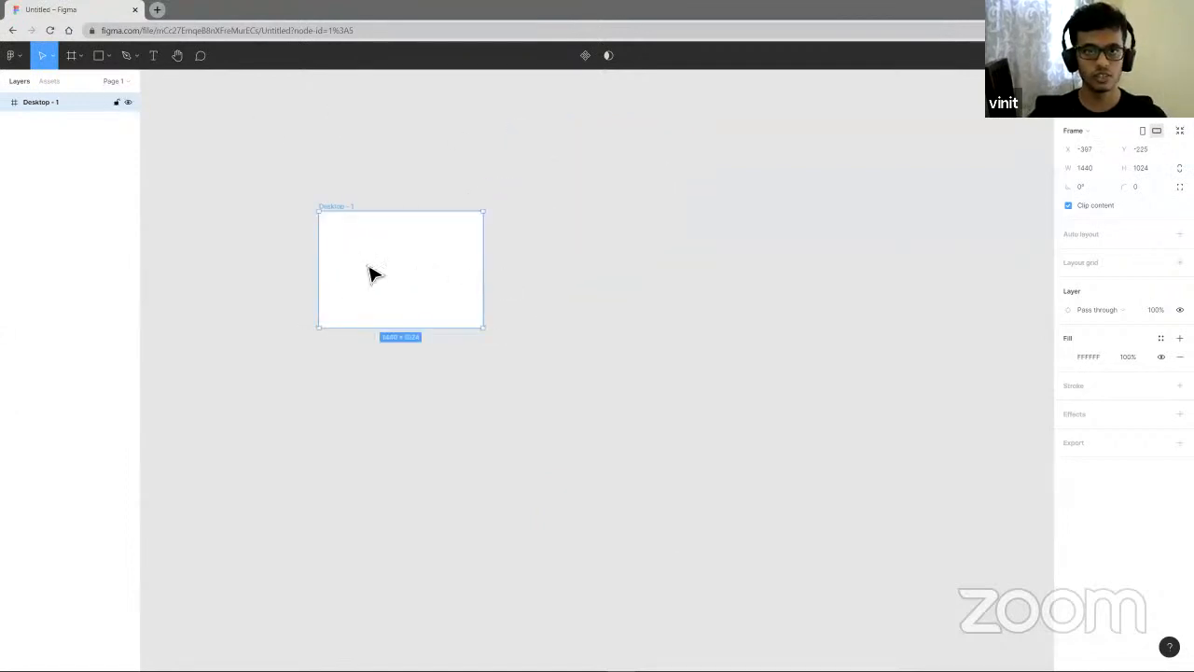
- Rename the Desktop frame as frame1
double_click(338, 207)
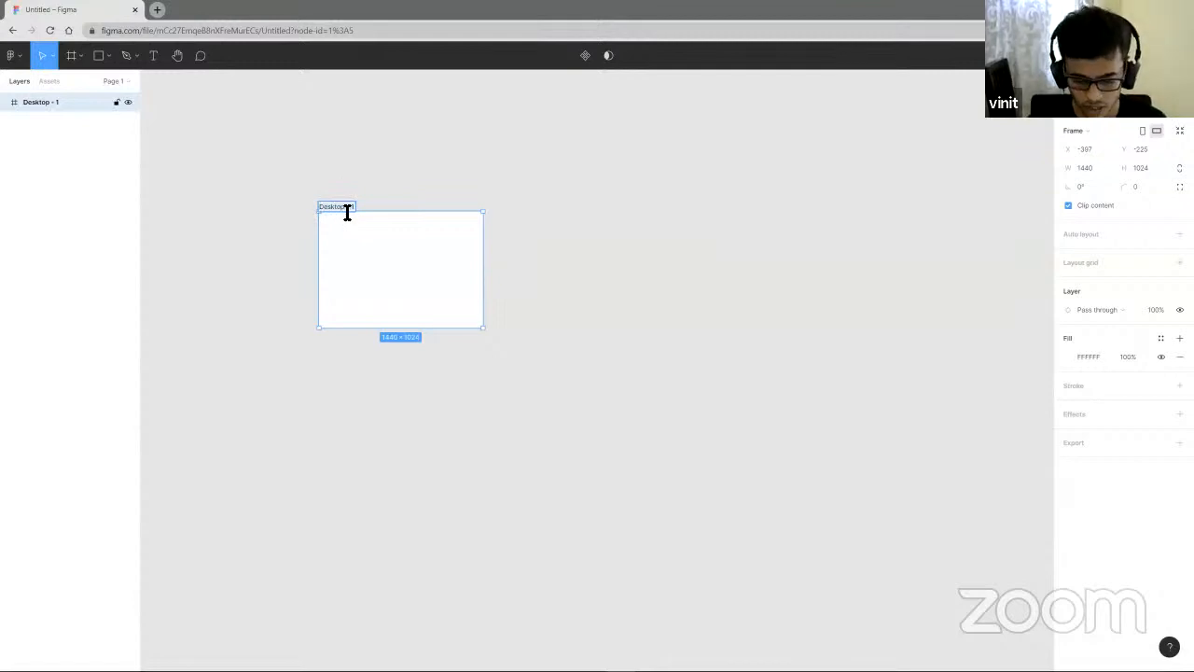
key("BackSpace")
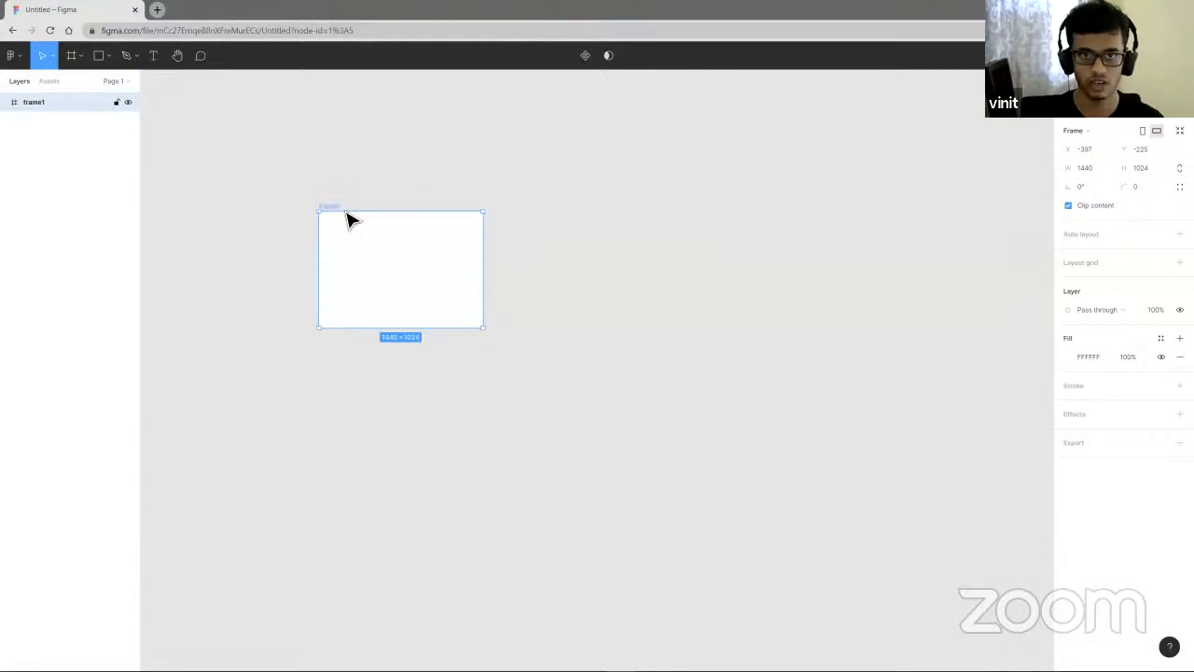
- Draw a second frame about 1427 × 932 to the right of frame1
left_click(71, 55)
left_click_drag(557, 221, 720, 326)
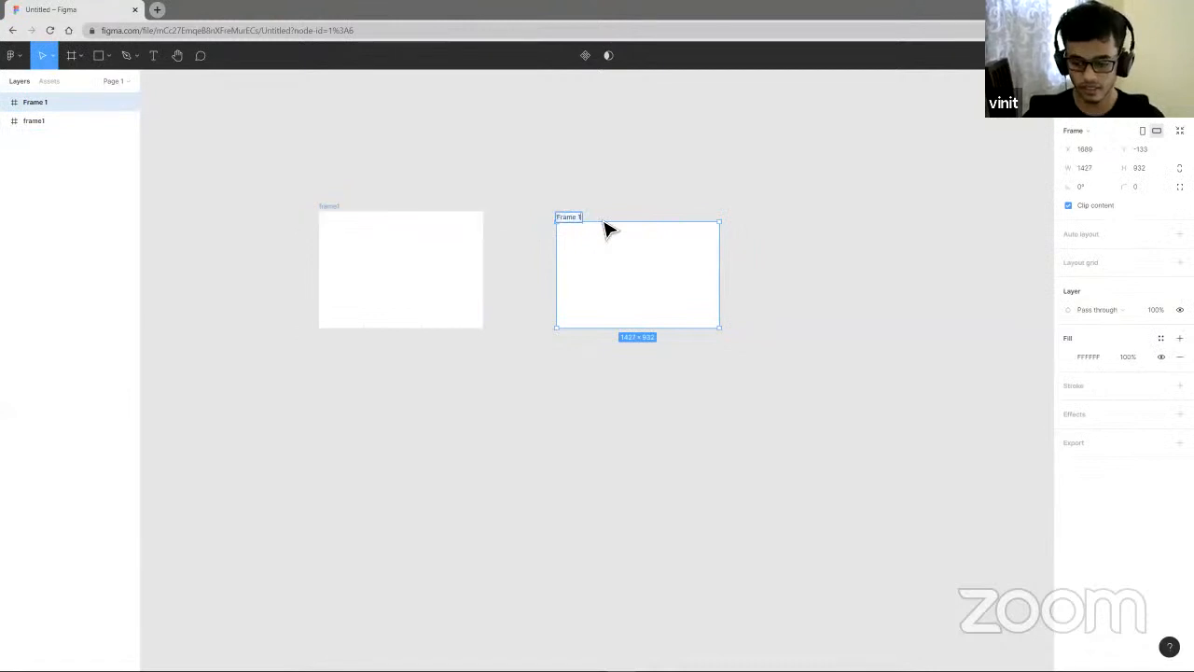
- Delete the second frame, leaving only frame1
left_click(572, 147)
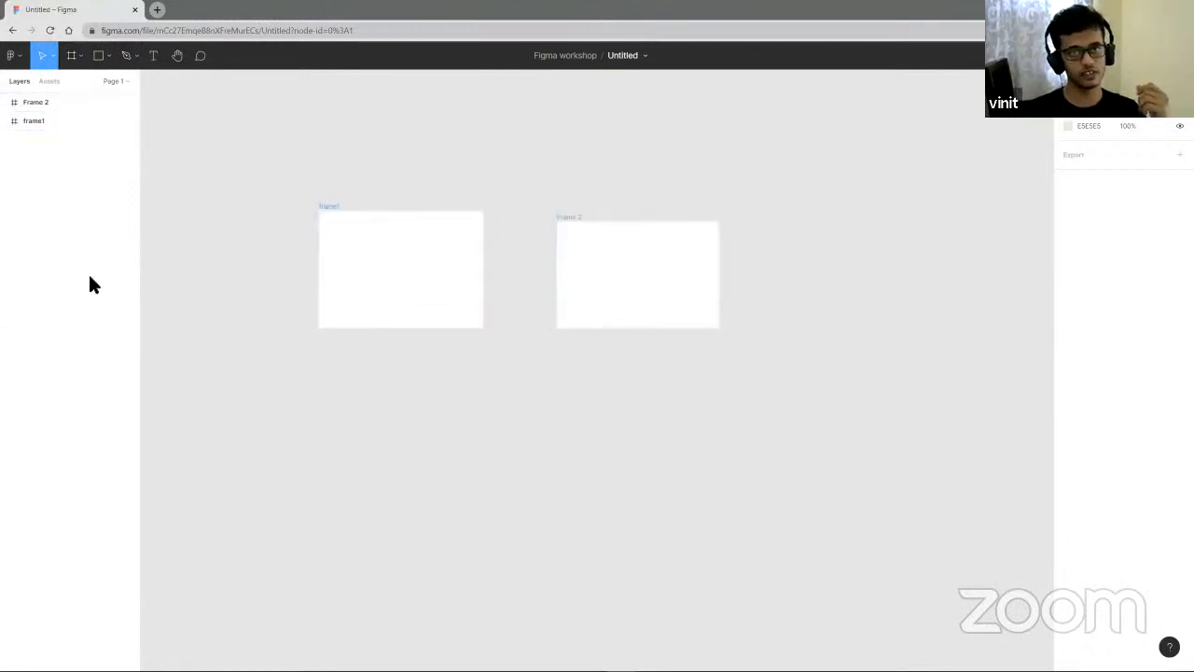
left_click(628, 297)
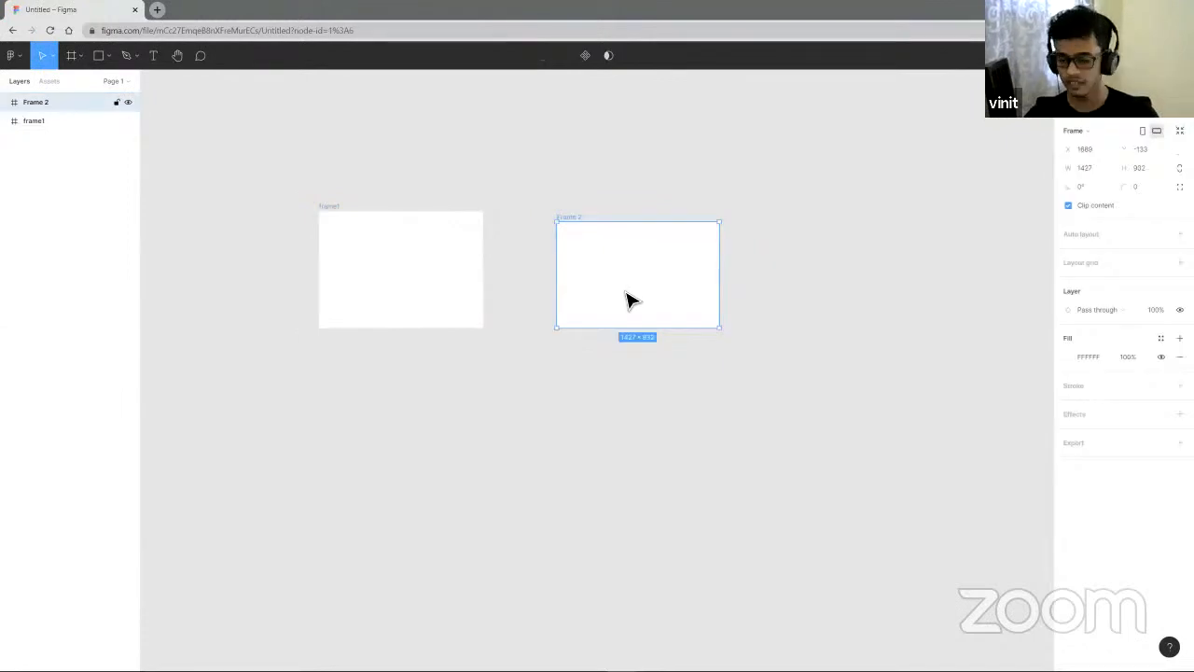
key("Delete")
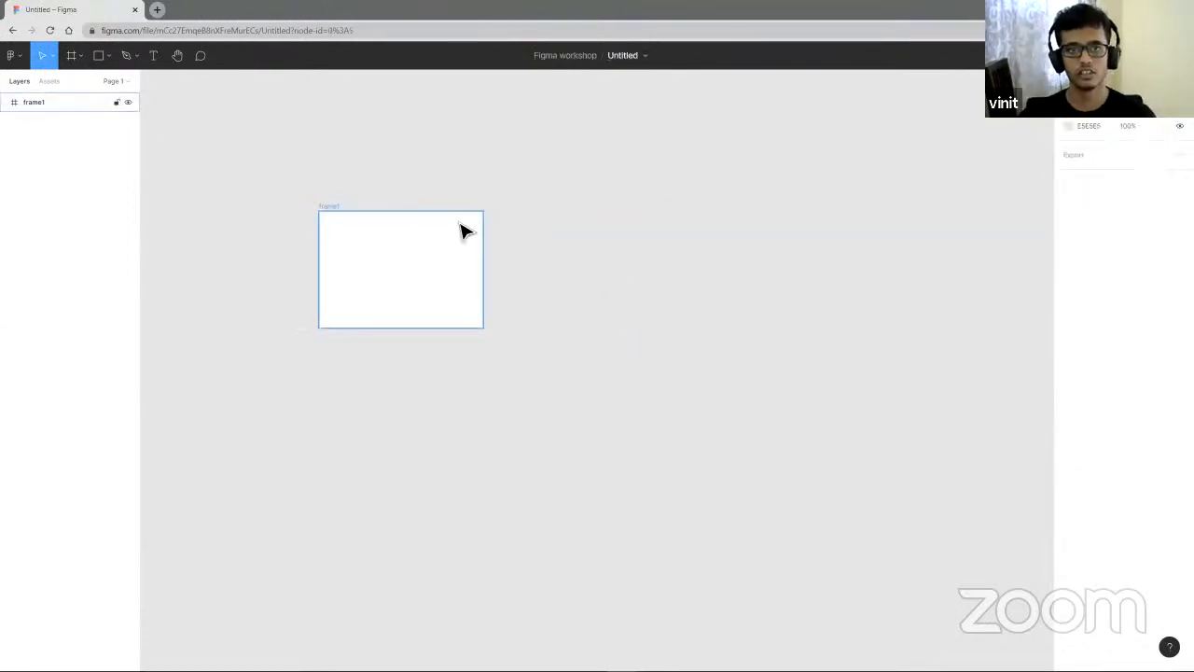
- Move frame1 toward the centre of the canvas and reselect it
left_click_drag(392, 252, 502, 287)
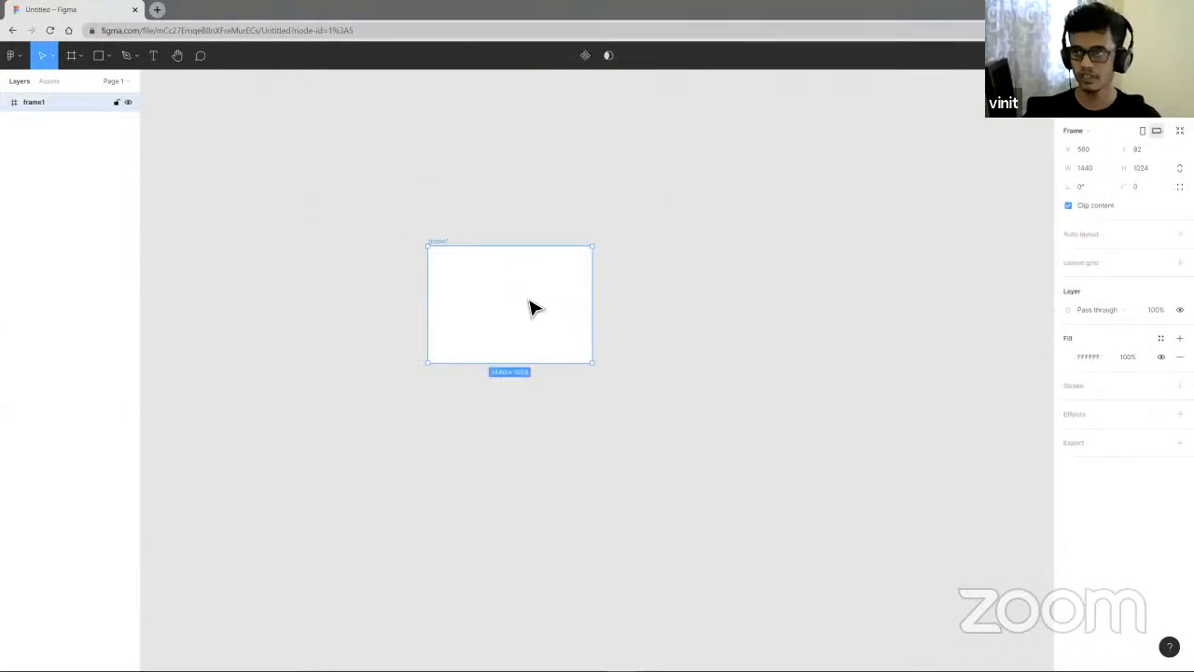
left_click(711, 259)
left_click(488, 336)
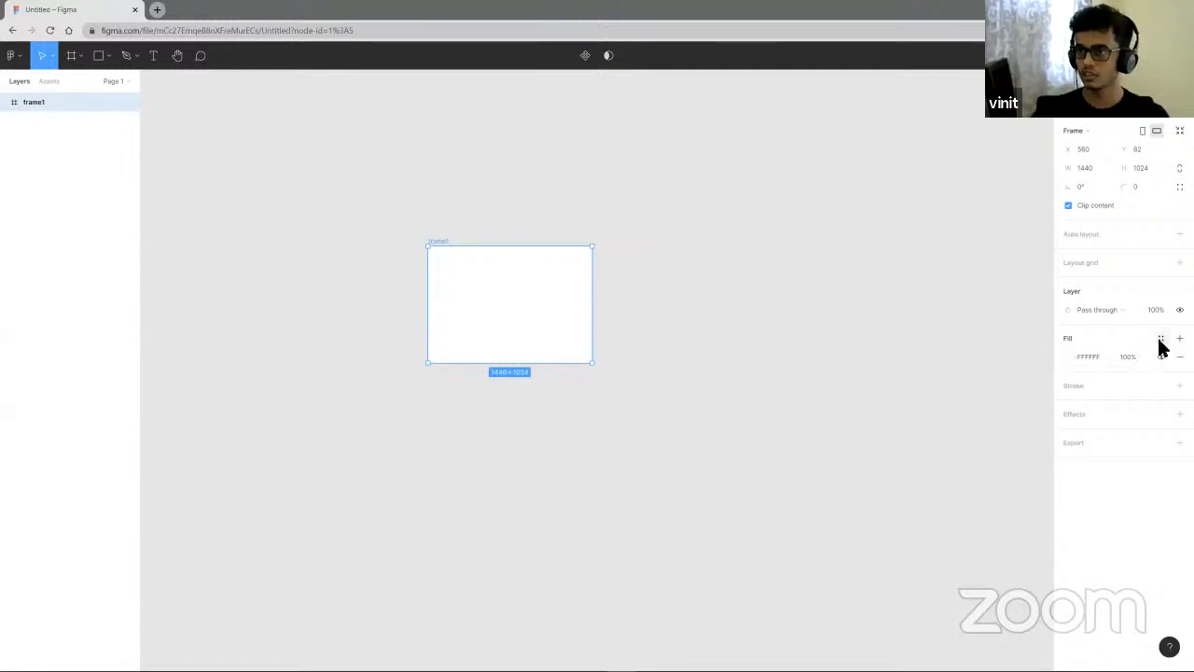
- Try solid fill colours on frame1, first green then pink, using the colour picker
left_click(1067, 358)
left_click(1068, 357)
left_click(1071, 357)
left_click(1082, 357)
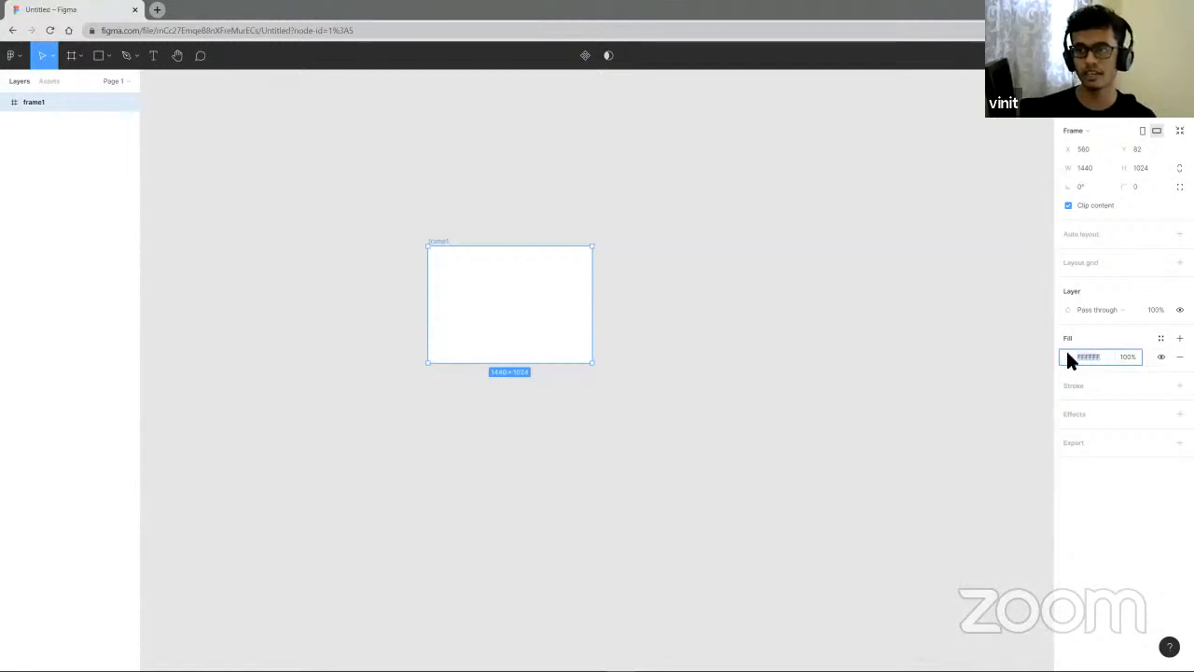
left_click(1068, 356)
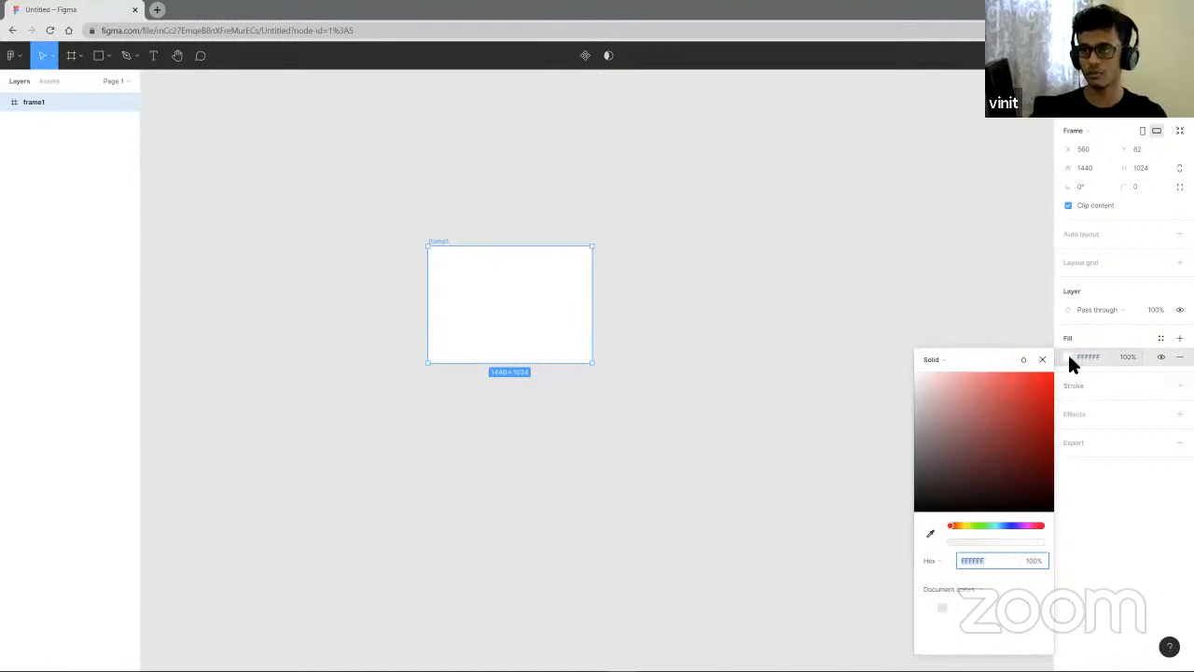
left_click_drag(954, 525, 992, 517)
left_click_drag(1026, 425, 1014, 380)
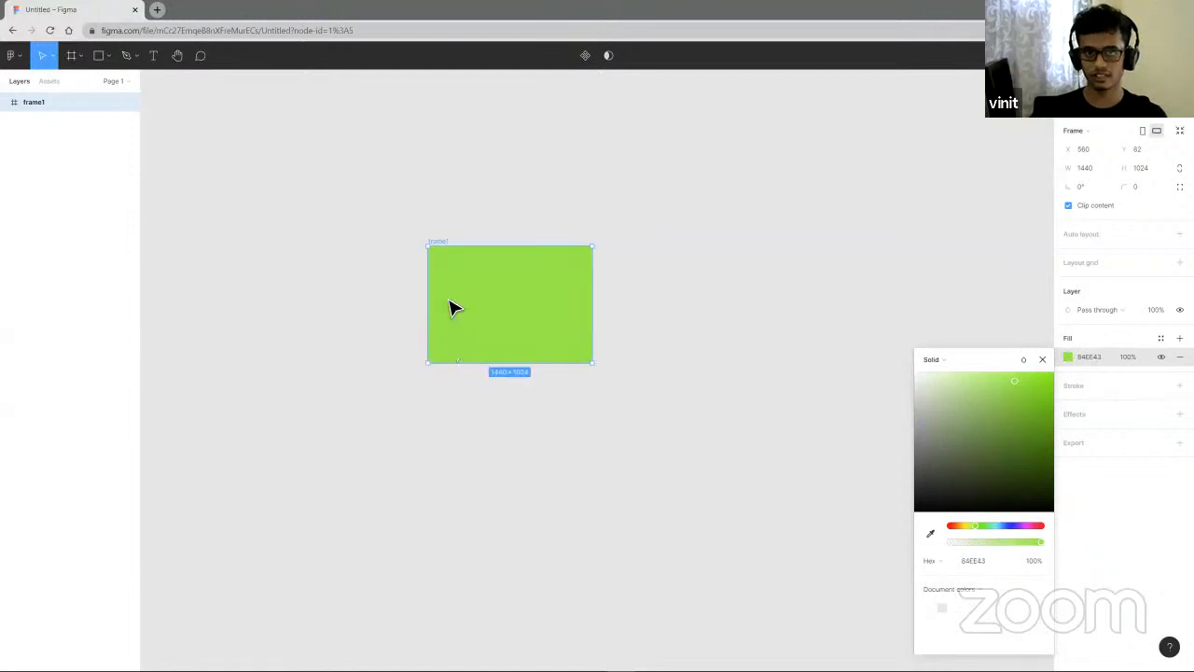
scroll(455, 304, "up", 5)
left_click_drag(993, 532, 1028, 527)
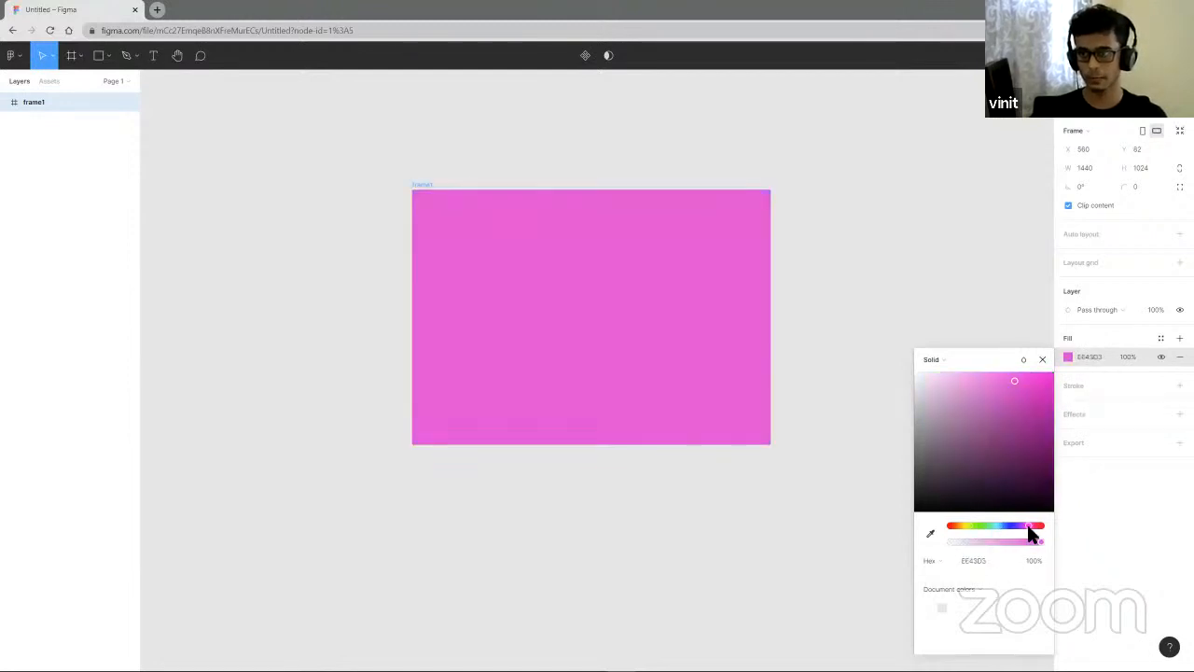
- Change frame1's fill to a linear gradient and adjust its handles and stop colours toward pink and green
left_click(937, 359)
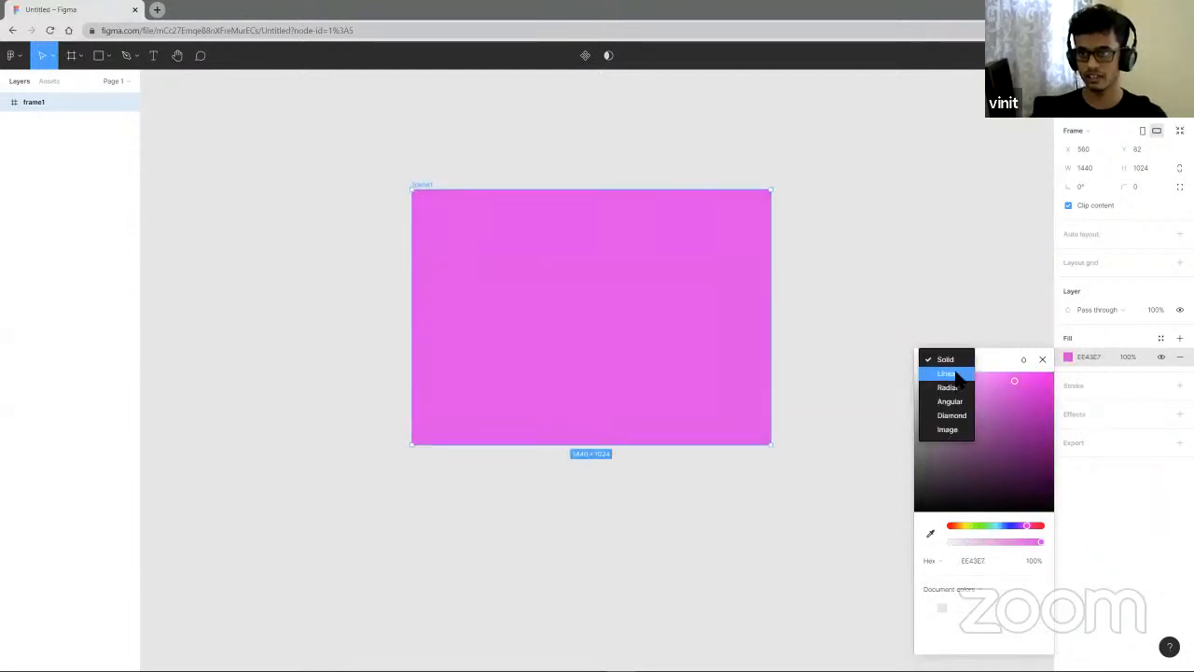
left_click(947, 375)
left_click_drag(601, 452, 473, 369)
left_click_drag(600, 201, 760, 311)
left_click(950, 394)
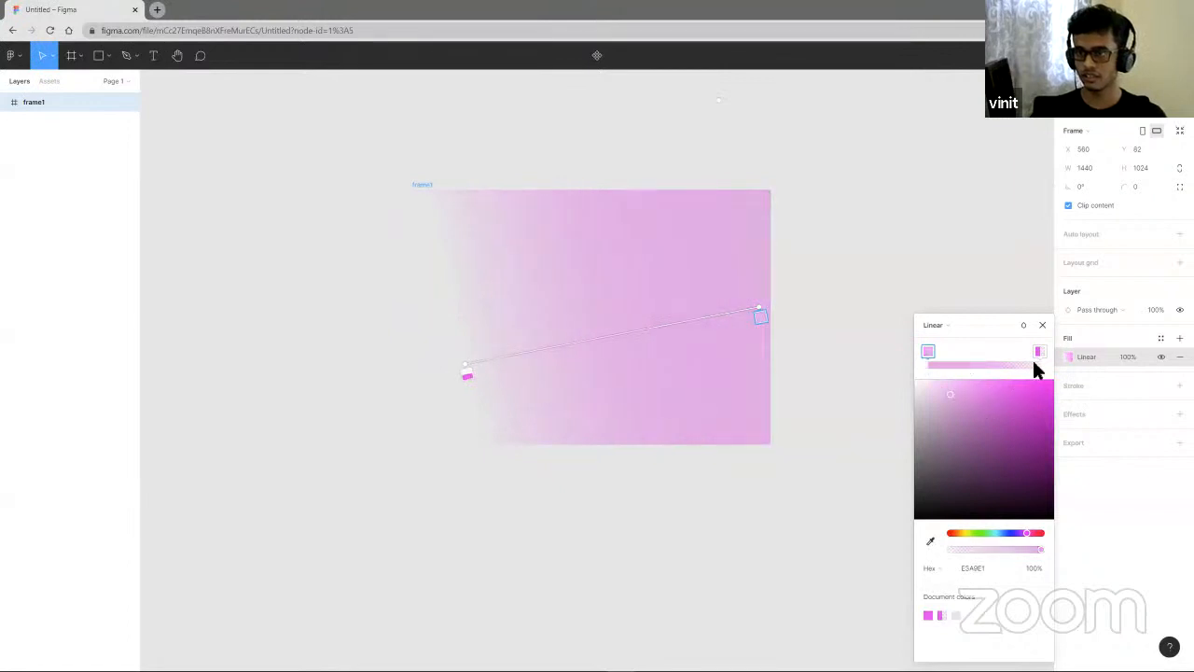
left_click(1036, 353)
left_click(926, 351)
left_click_drag(993, 534, 971, 534)
left_click(958, 400)
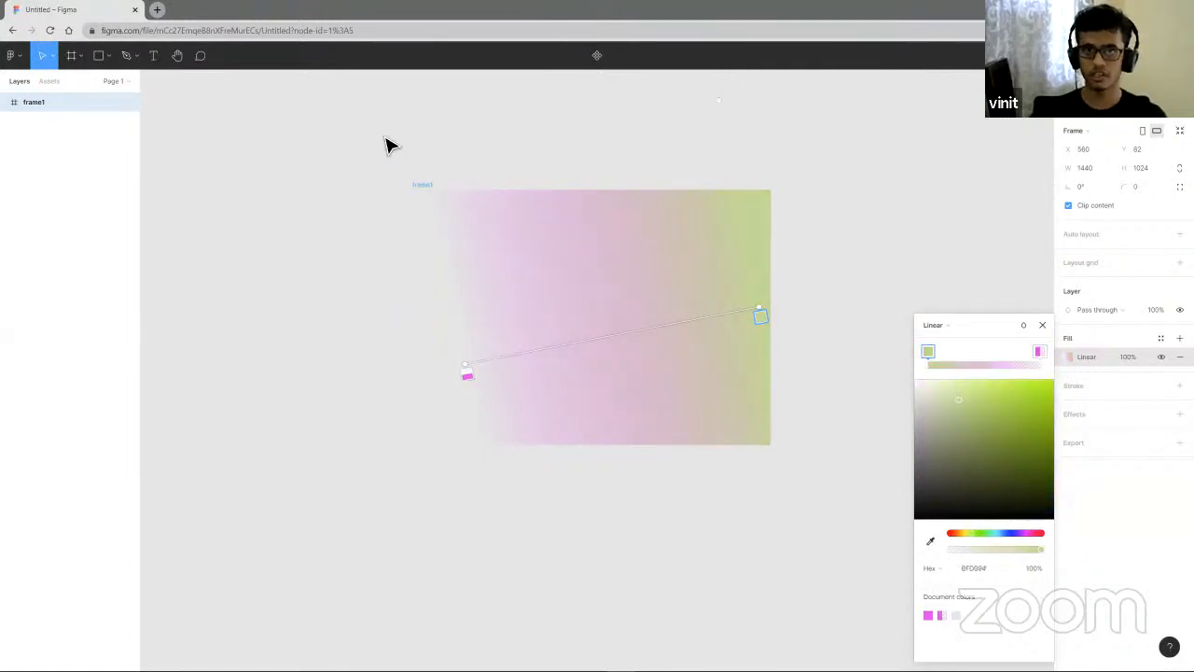
- Switch frame1's fill back to solid and set it to white FFFFFF
left_click(936, 325)
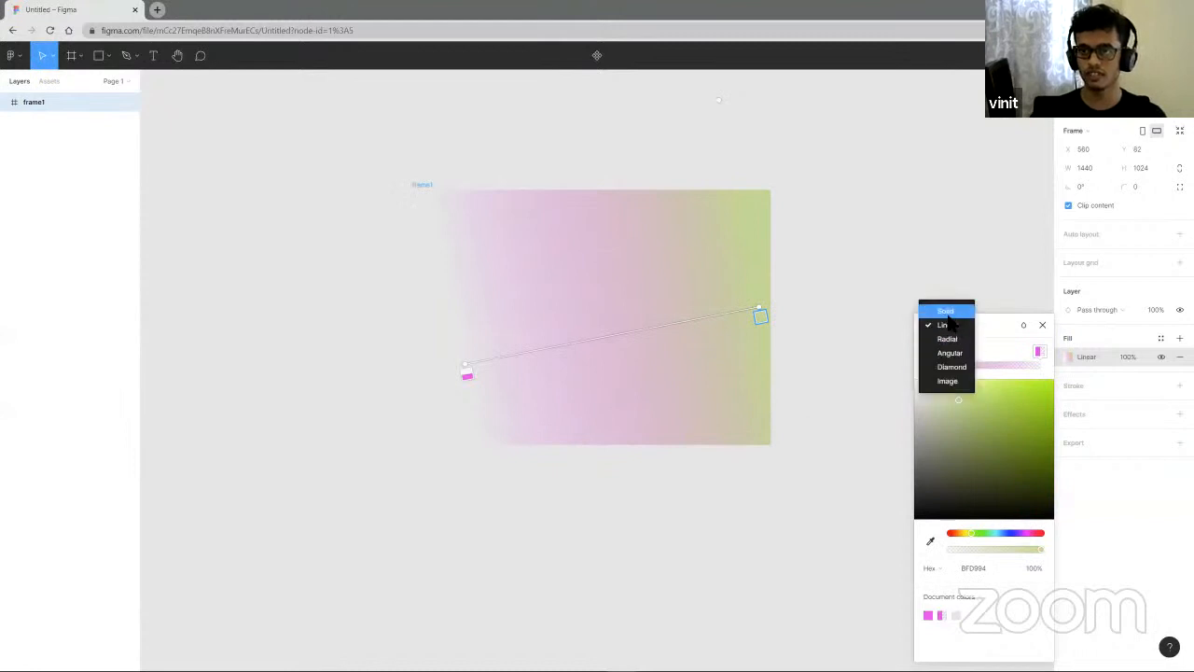
left_click(933, 309)
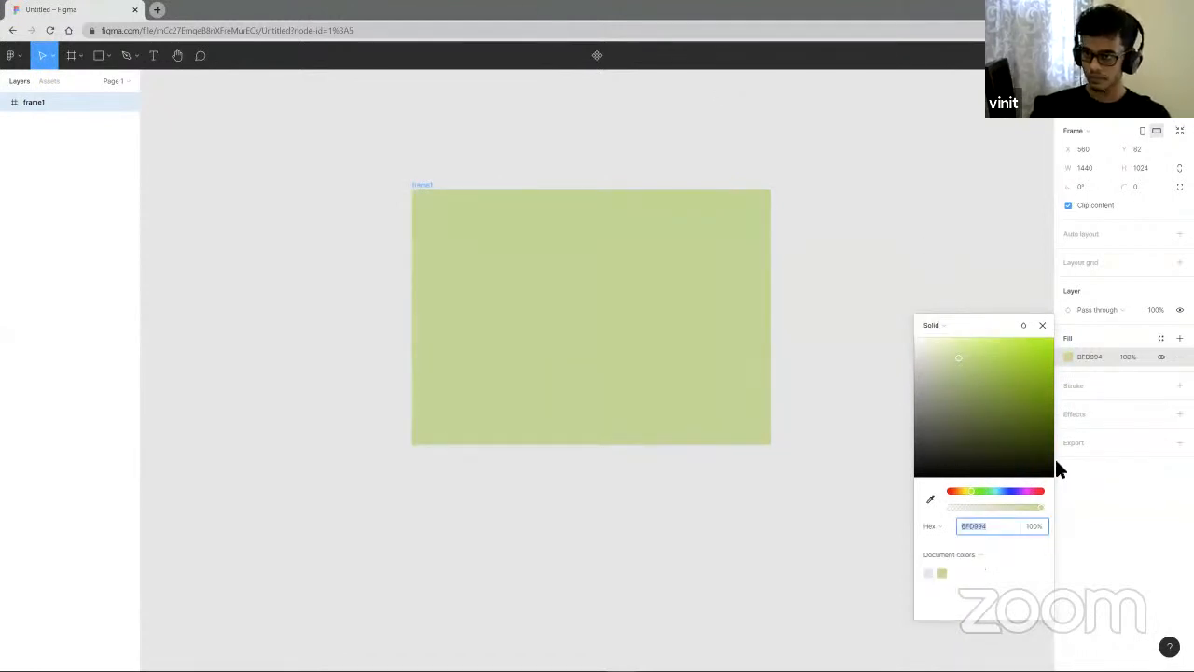
left_click(1094, 362)
type("fff")
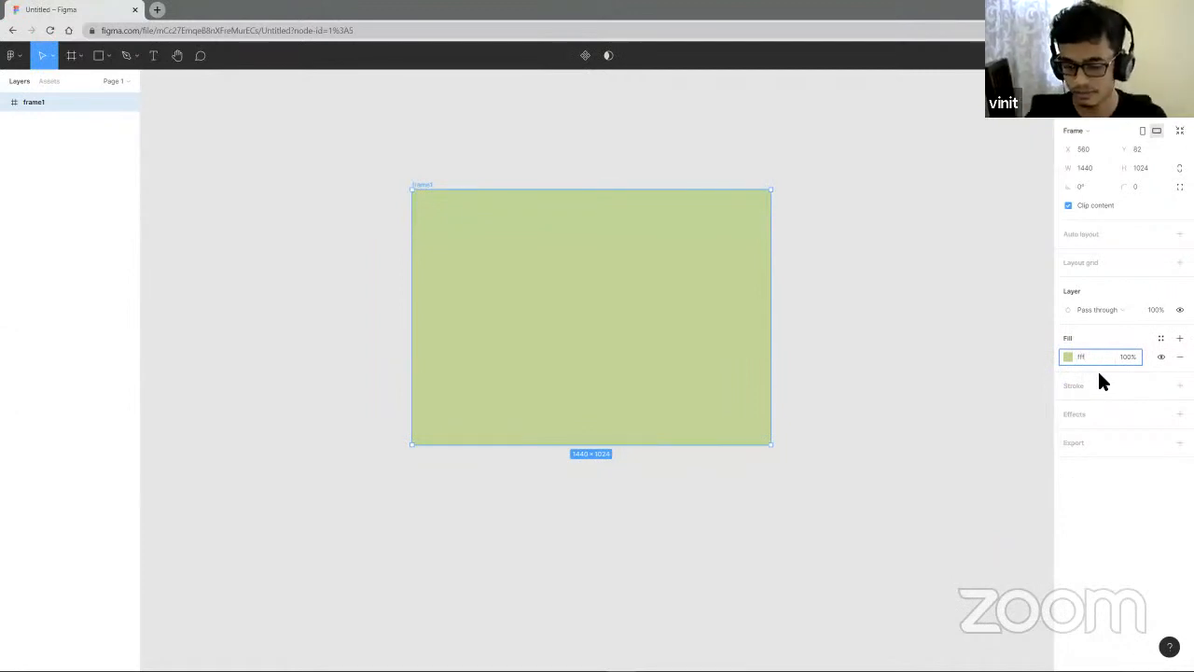
key("Return")
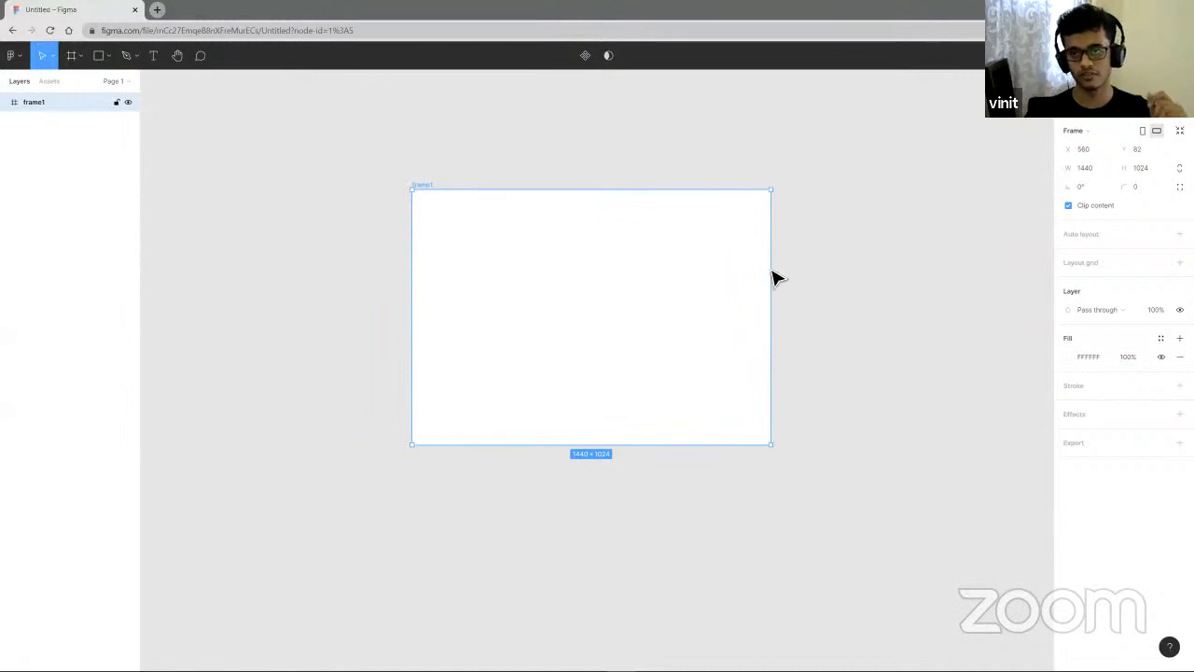
left_click(846, 323)
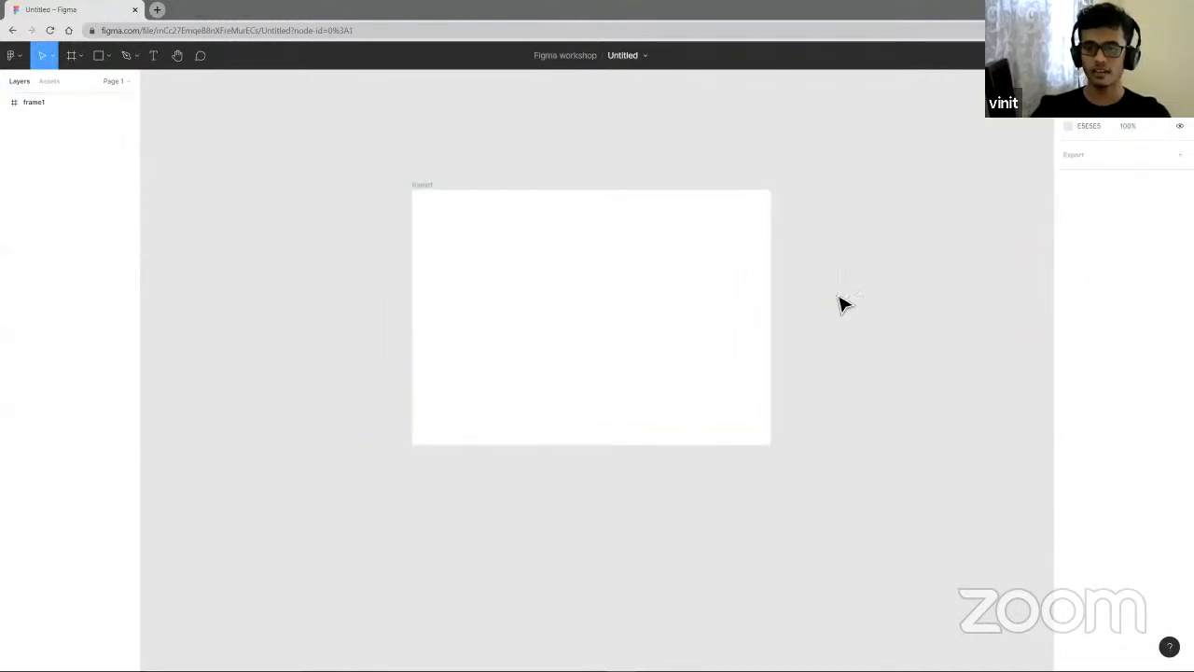
left_click(81, 58)
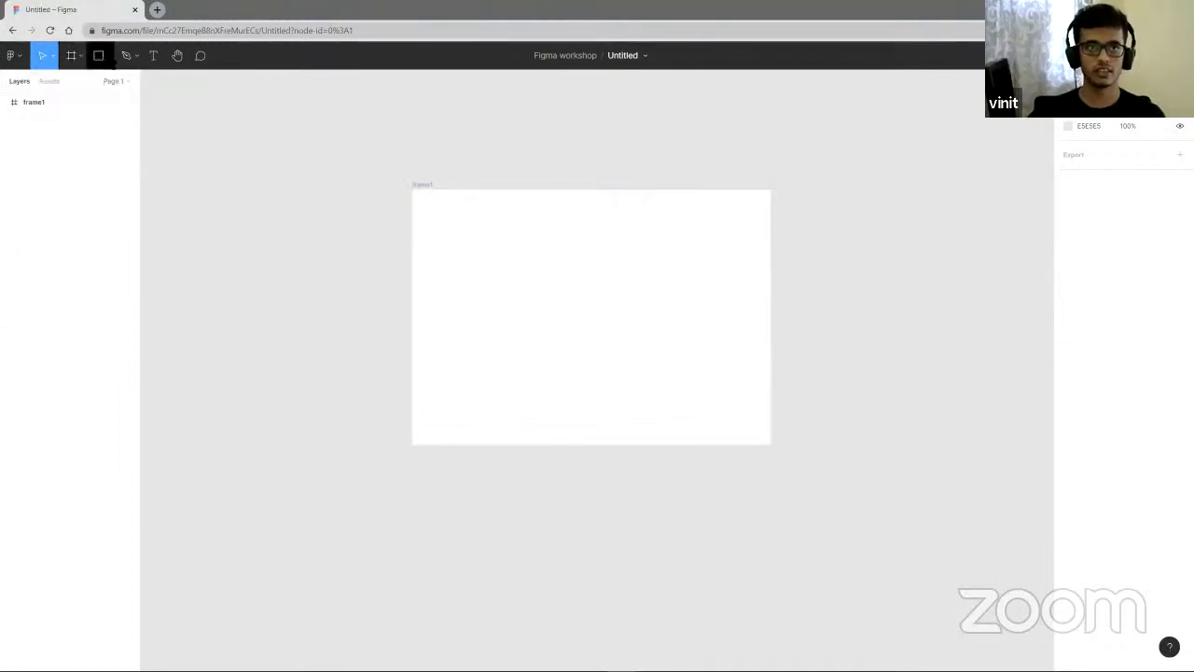
left_click(110, 58)
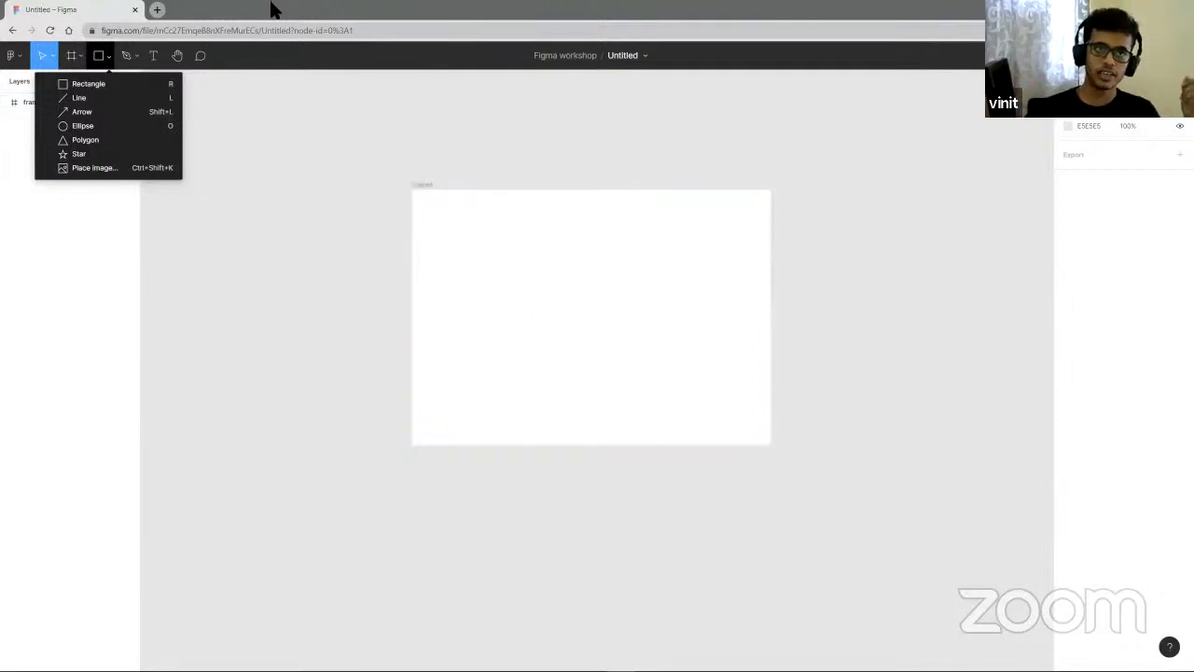
left_click(71, 56)
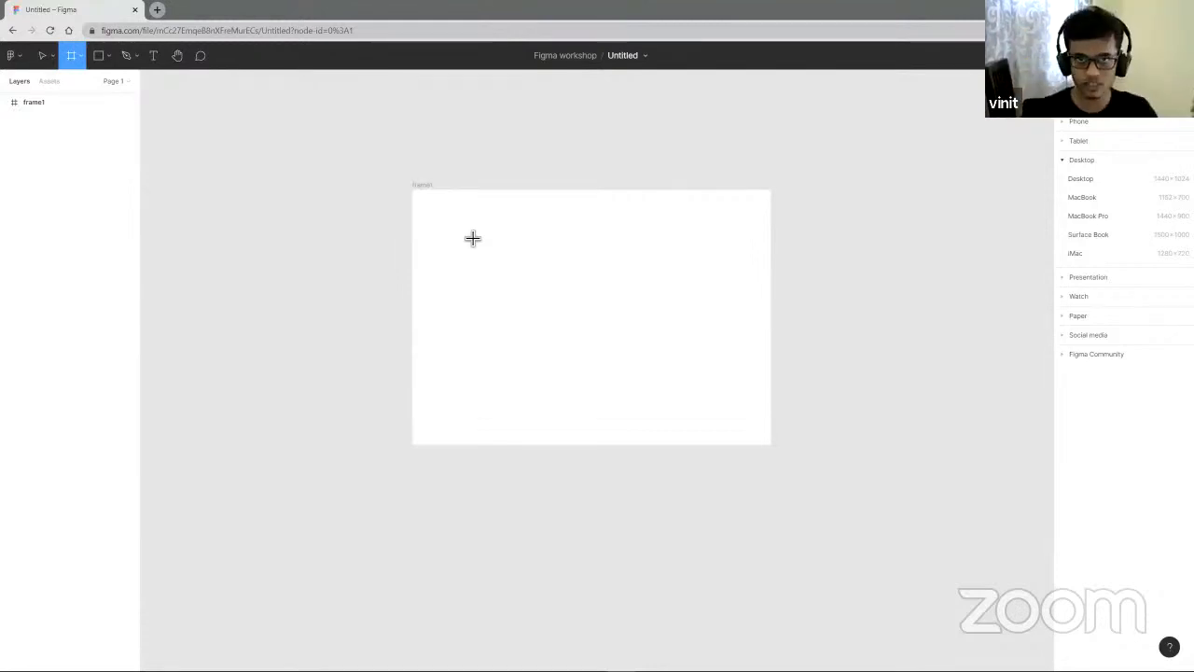
left_click(100, 58)
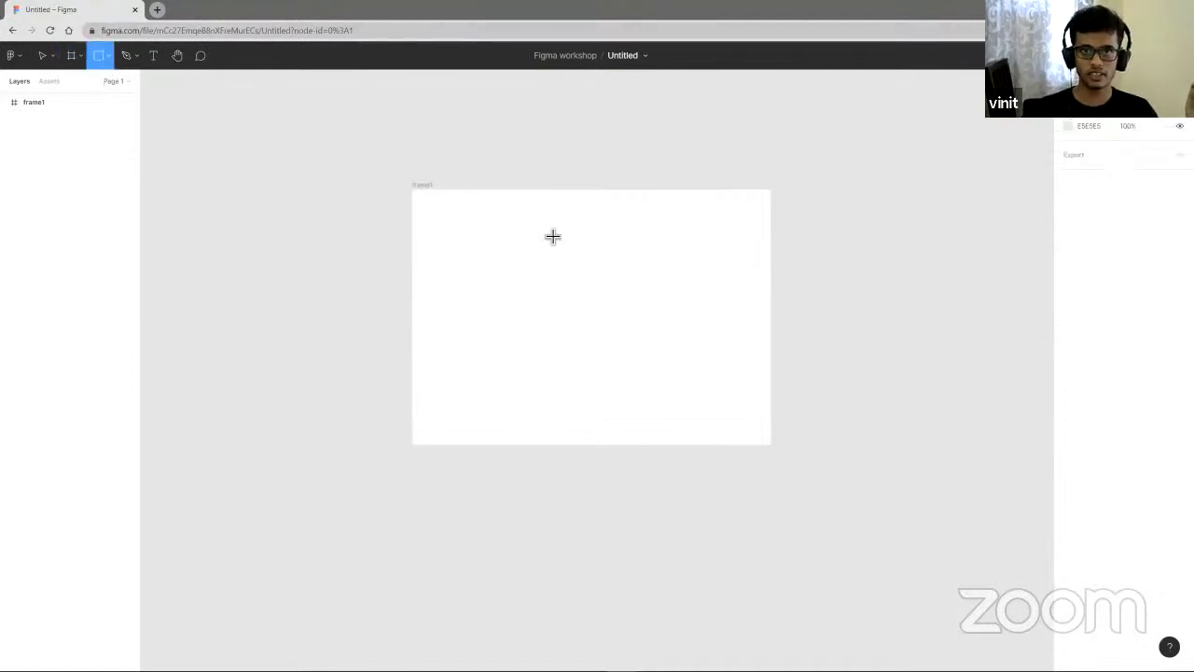
left_click_drag(481, 234, 590, 345)
left_click_drag(597, 348, 622, 363)
key("Delete")
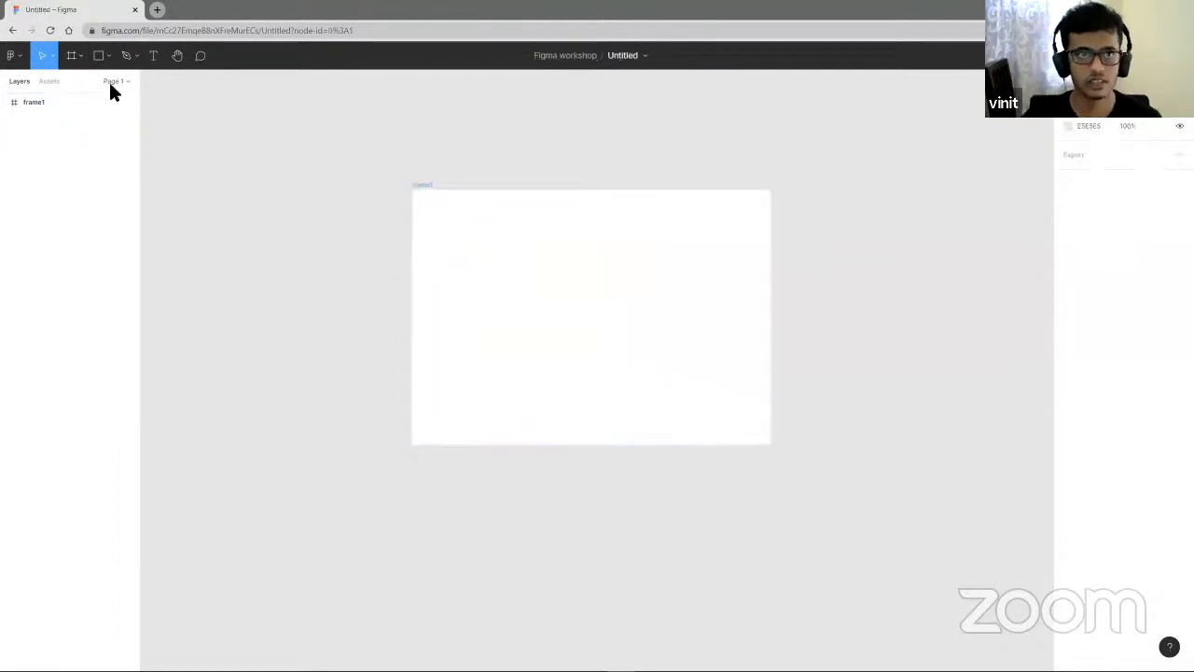
- Draw a square rectangle about 248 × 248 near frame1's upper left corner
left_click(98, 55)
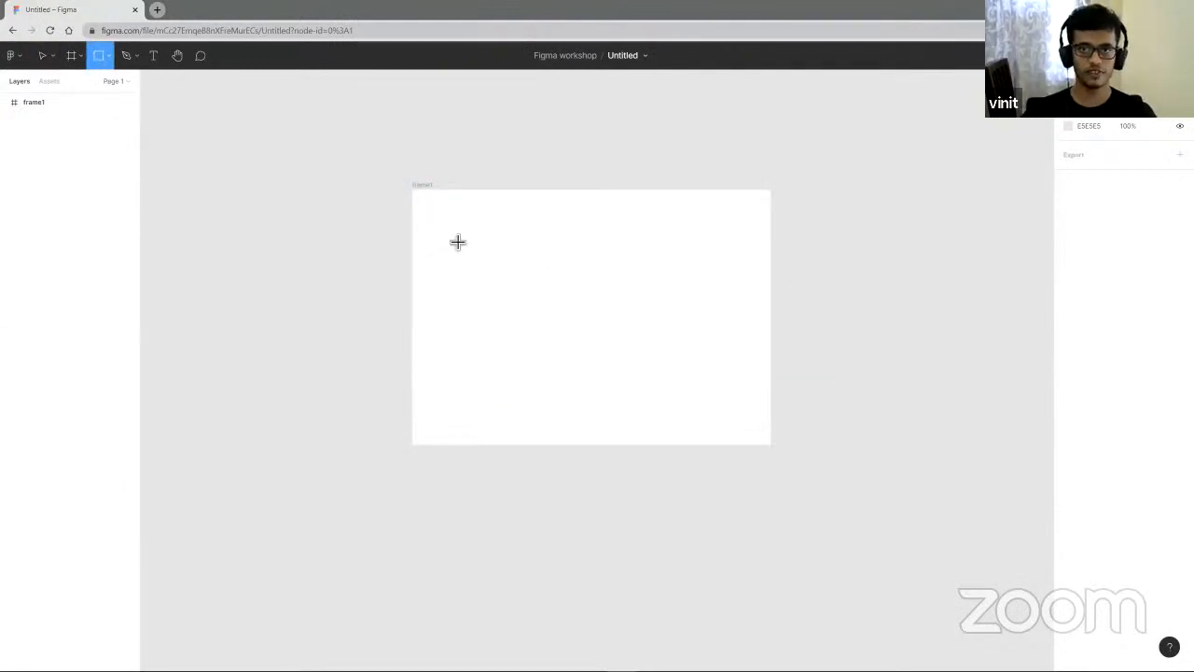
left_click_drag(445, 230, 509, 292)
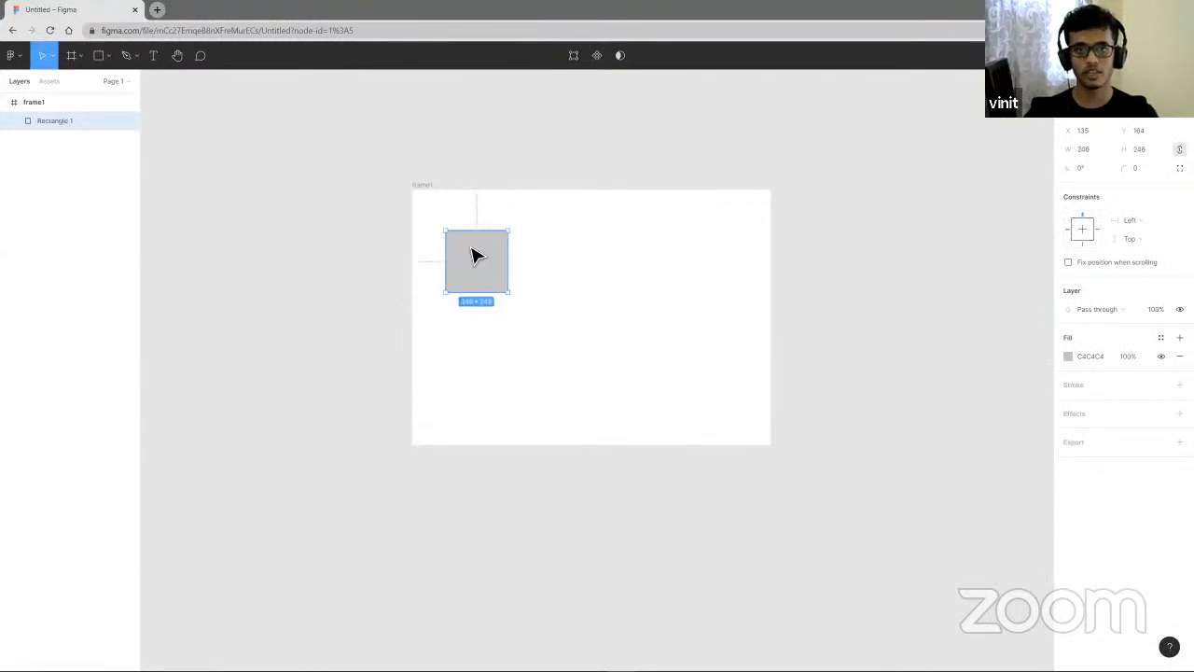
- Draw a circle about 160 × 160 to the right of the square inside frame1
left_click(107, 56)
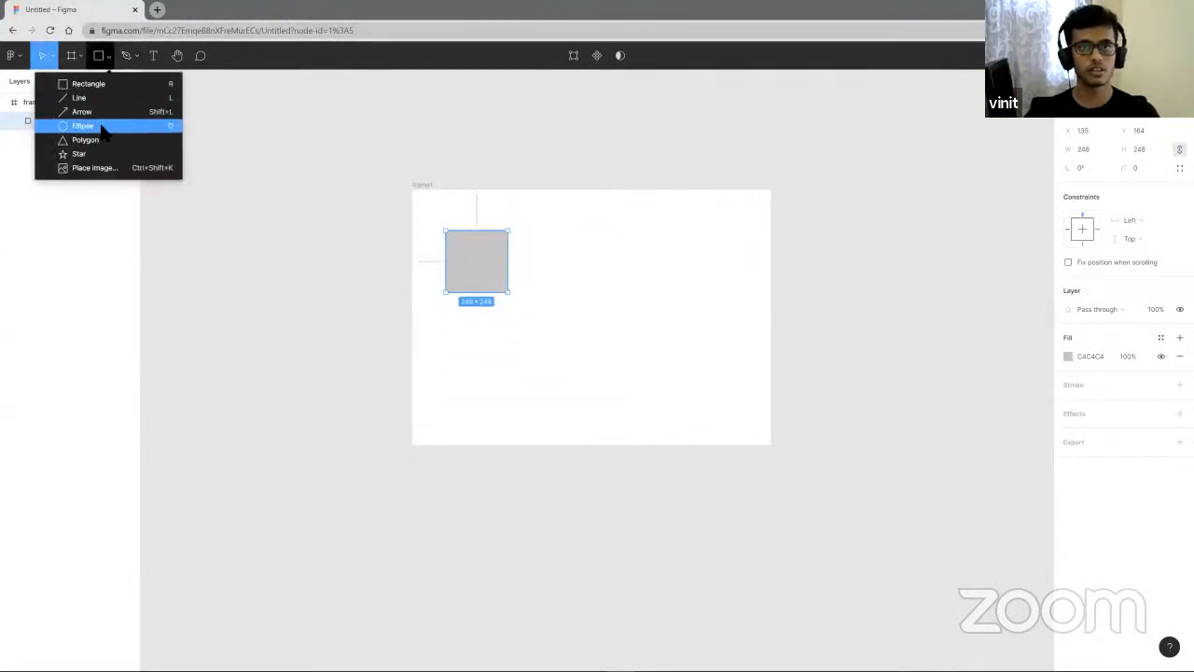
left_click(103, 131)
mouse_move(572, 240)
left_mouse_down()
mouse_move(699, 283)
mouse_move(583, 294)
mouse_move(643, 330)
mouse_move(517, 317)
mouse_move(656, 363)
mouse_move(592, 262)
mouse_move(708, 380)
mouse_move(604, 289)
mouse_move(690, 364)
mouse_move(648, 337)
mouse_move(607, 281)
left_mouse_up()
left_click(709, 306)
- Fill the square with a red linear gradient
left_click(474, 272)
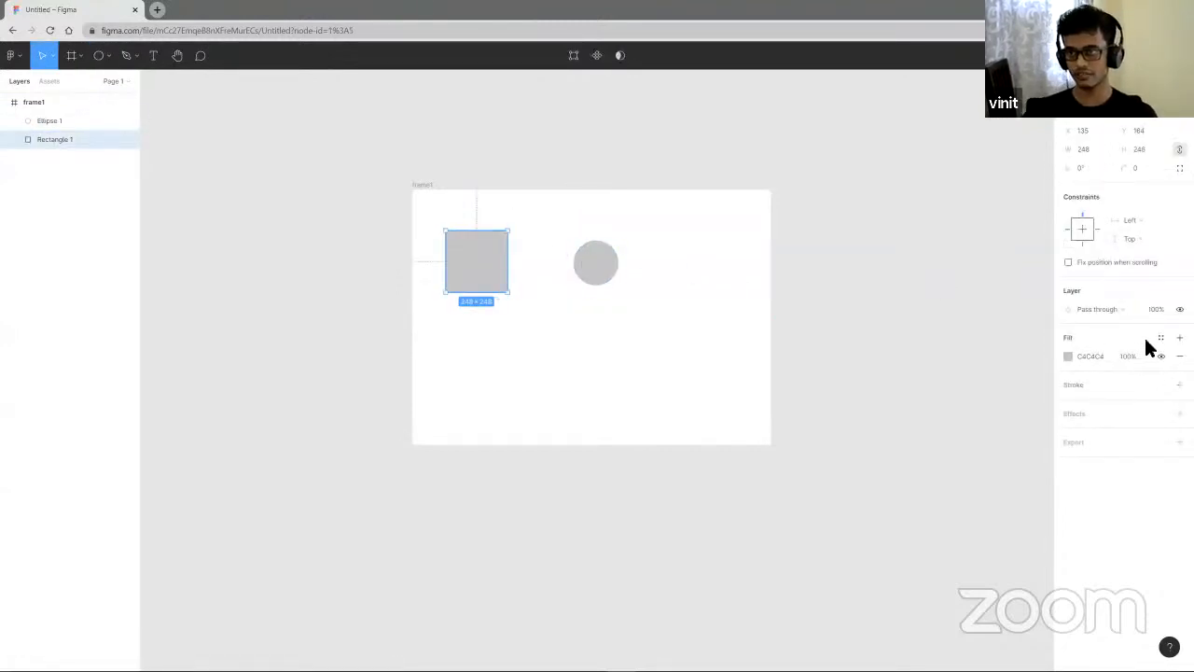
left_click(1069, 356)
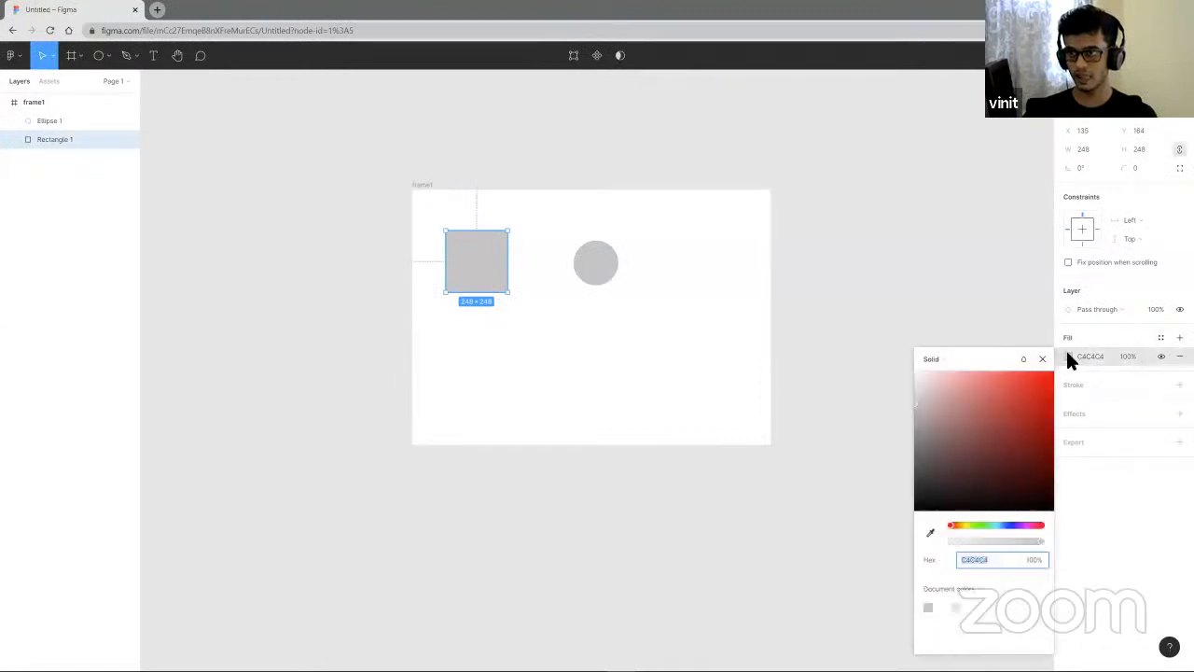
left_click_drag(1011, 392, 1051, 377)
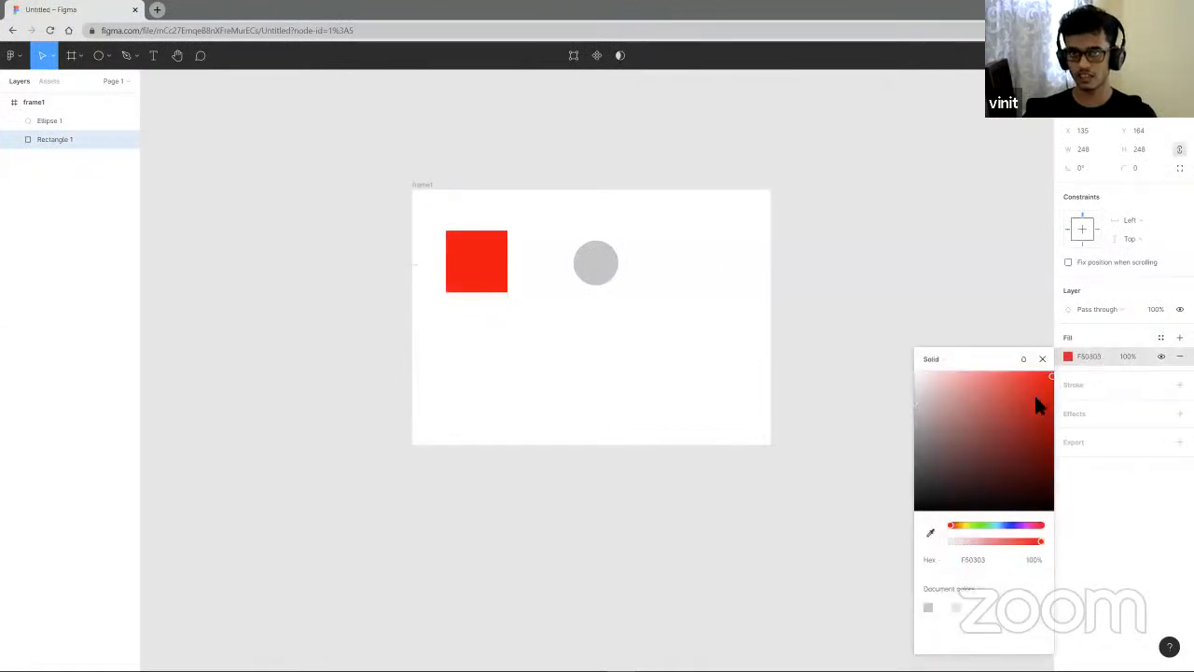
left_click(950, 358)
left_click(938, 370)
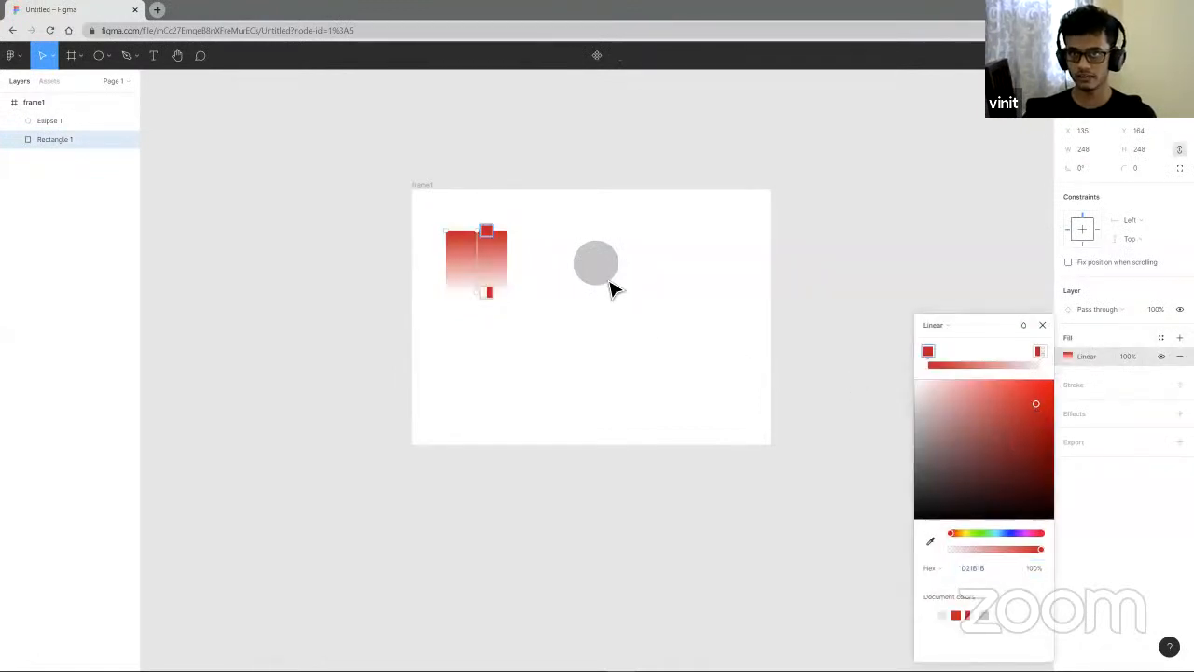
left_click(1040, 327)
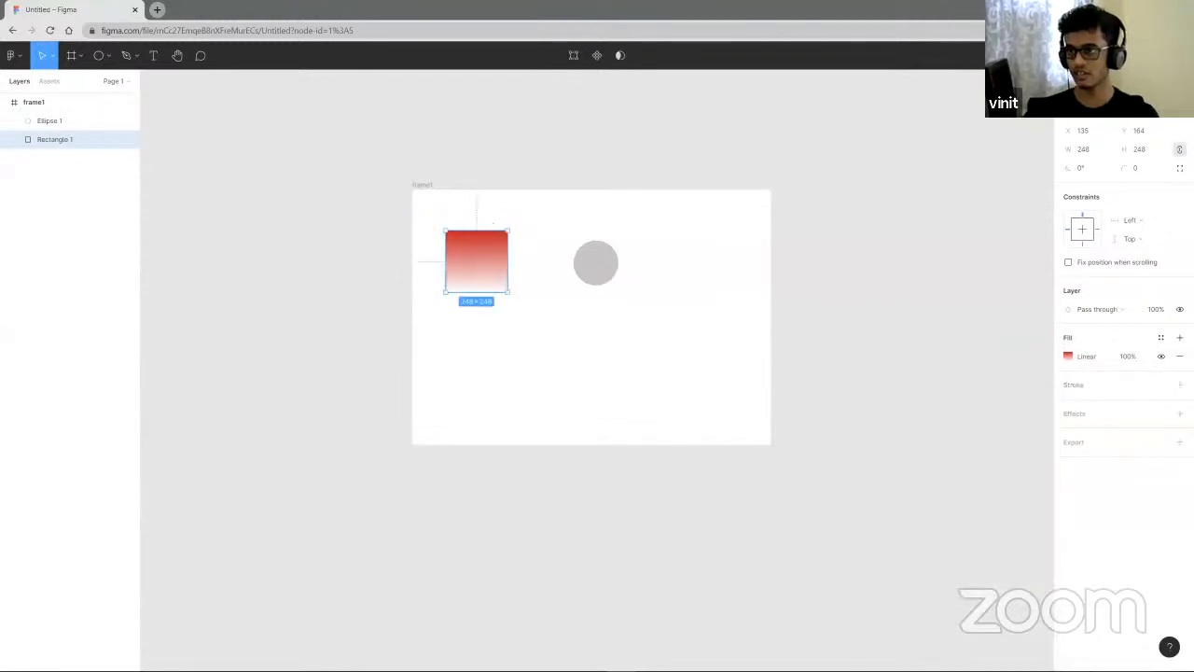
- Set the circle's fill to white FFFFFF
left_click(591, 334)
left_click(606, 272)
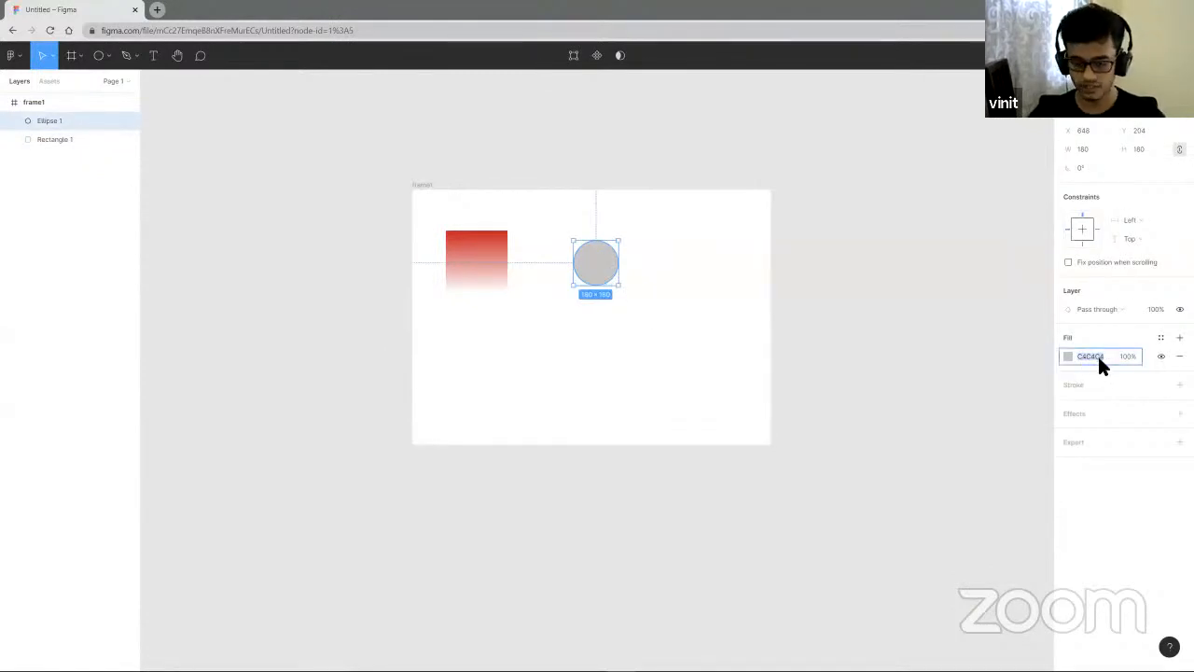
key("Return")
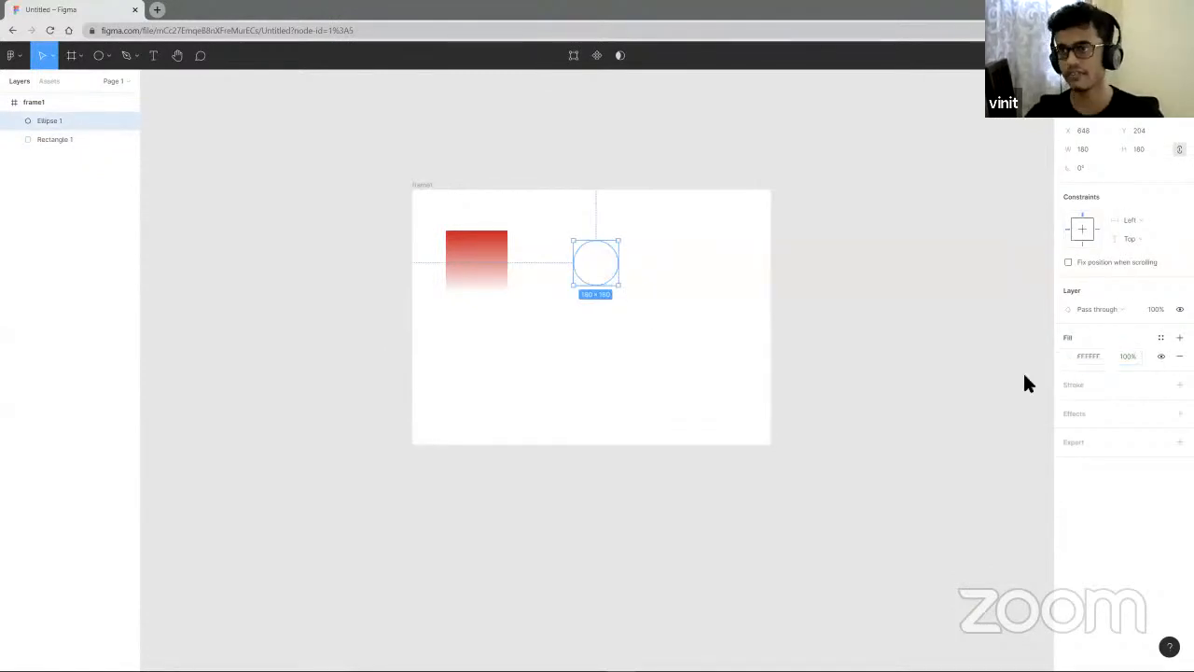
- Add a stroke to the circle
left_click(718, 328)
left_click(603, 272)
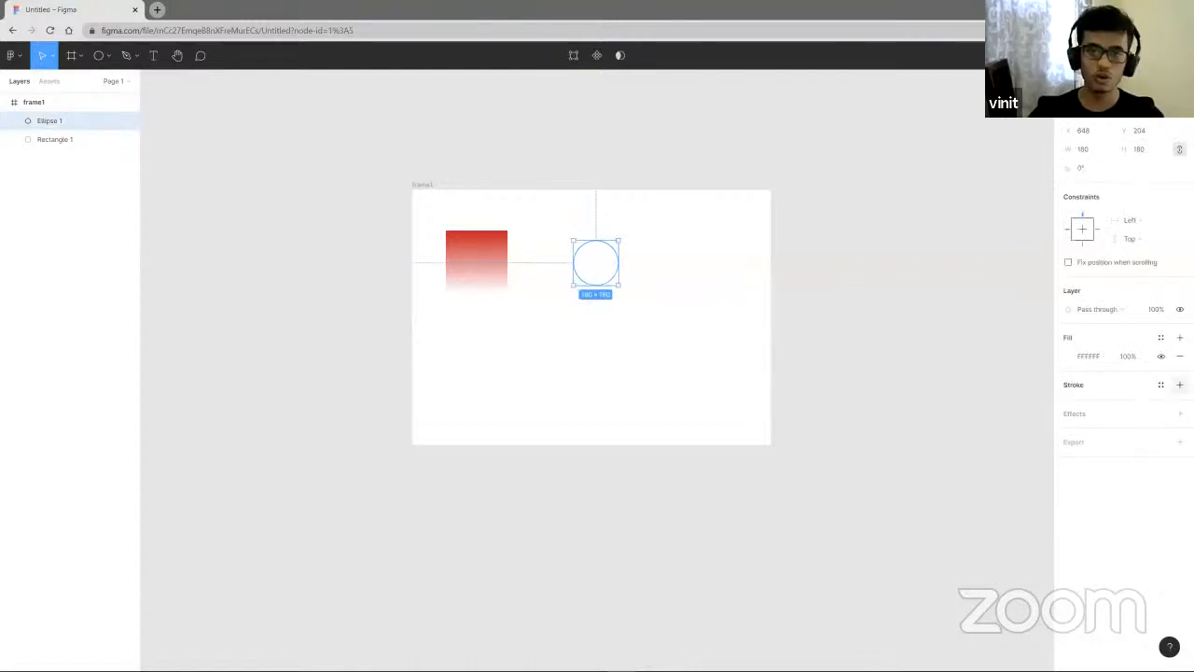
left_click(1180, 384)
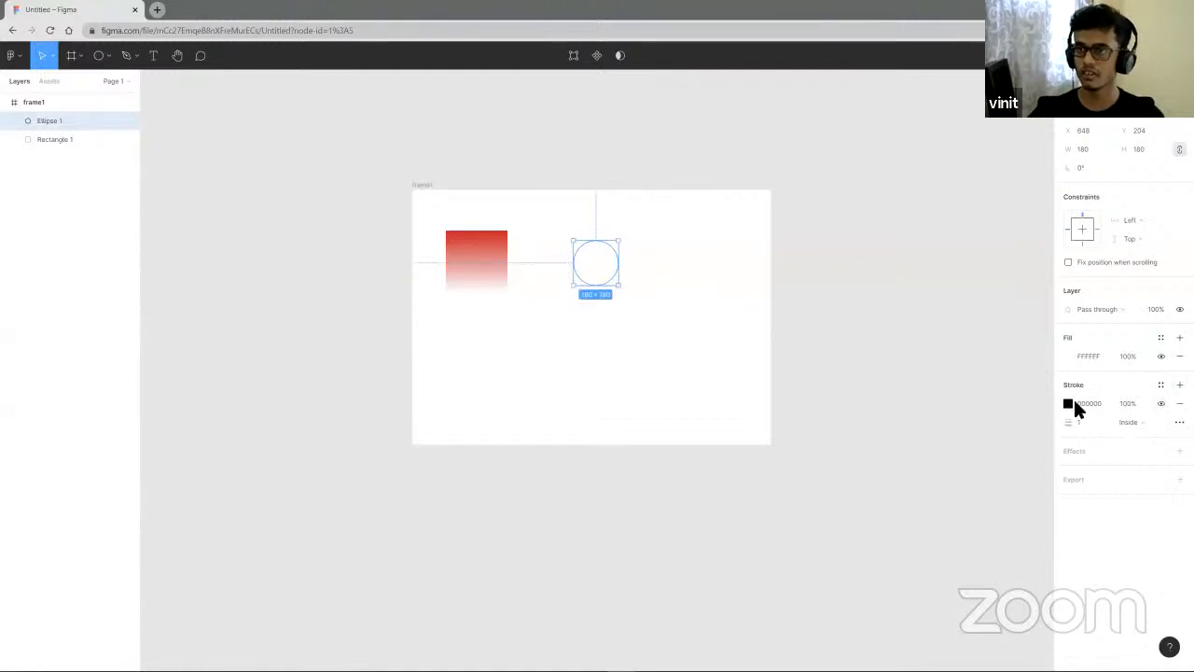
left_click(633, 336)
scroll(607, 283, "up", 5)
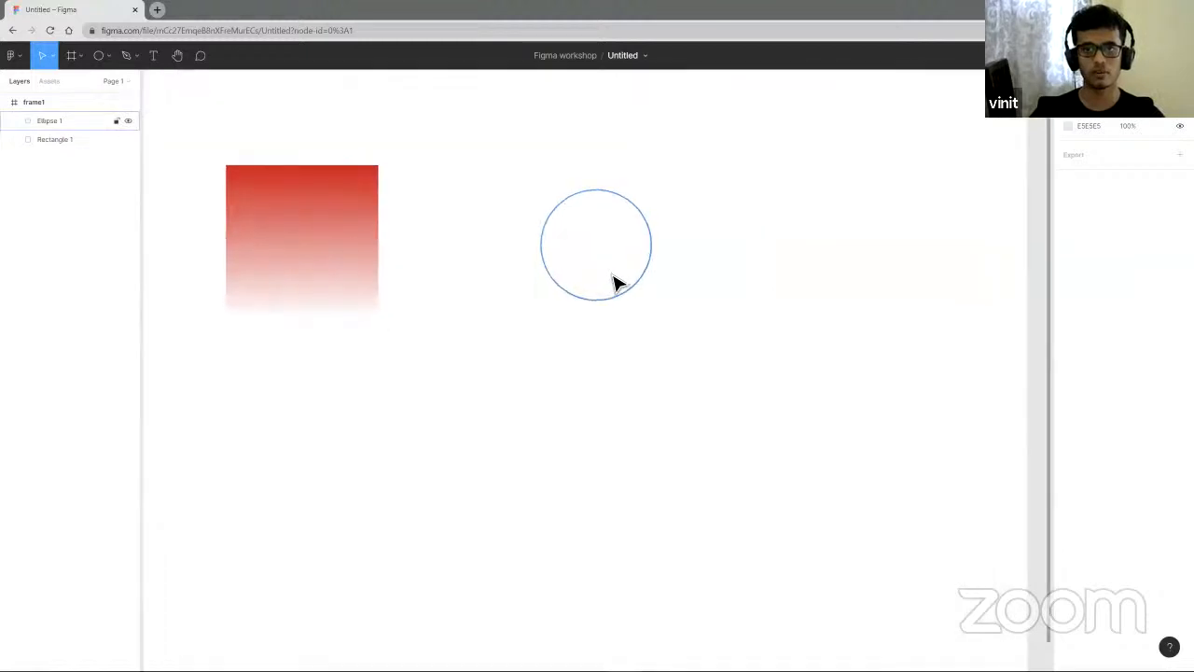
- Change the circle's stroke to colour 8060C2 at 39% opacity with a weight of 2
left_click(623, 309)
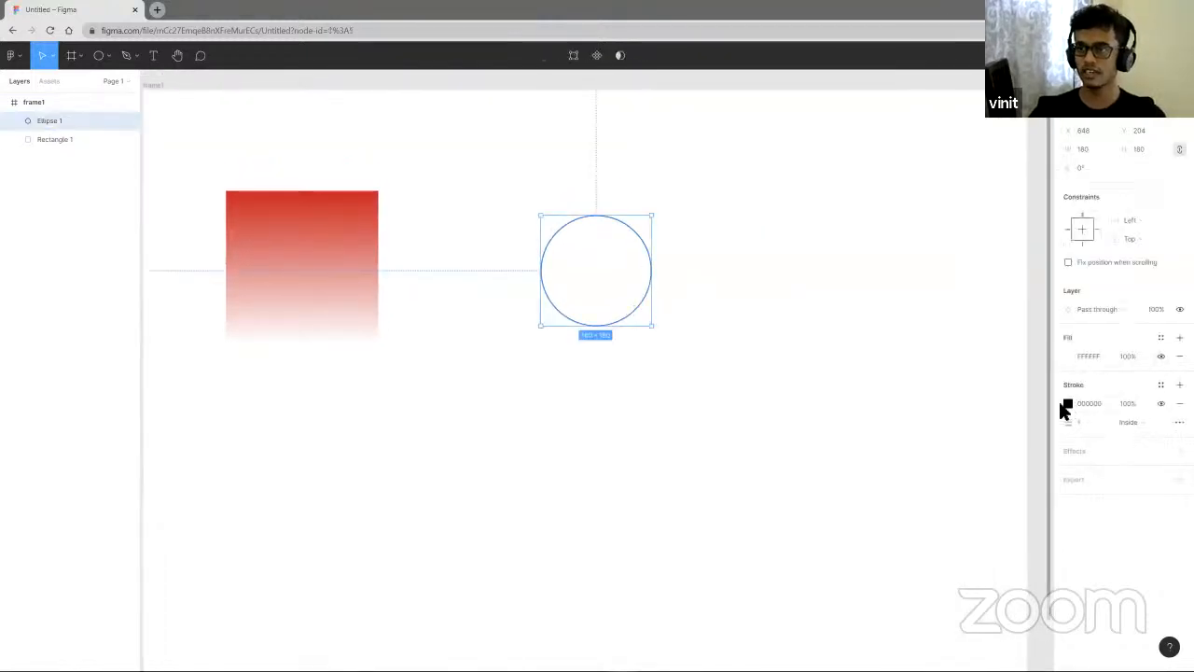
left_click(1068, 405)
left_click(1030, 429)
left_click(998, 533)
left_click_drag(999, 534, 1015, 534)
left_click_drag(1001, 441, 984, 412)
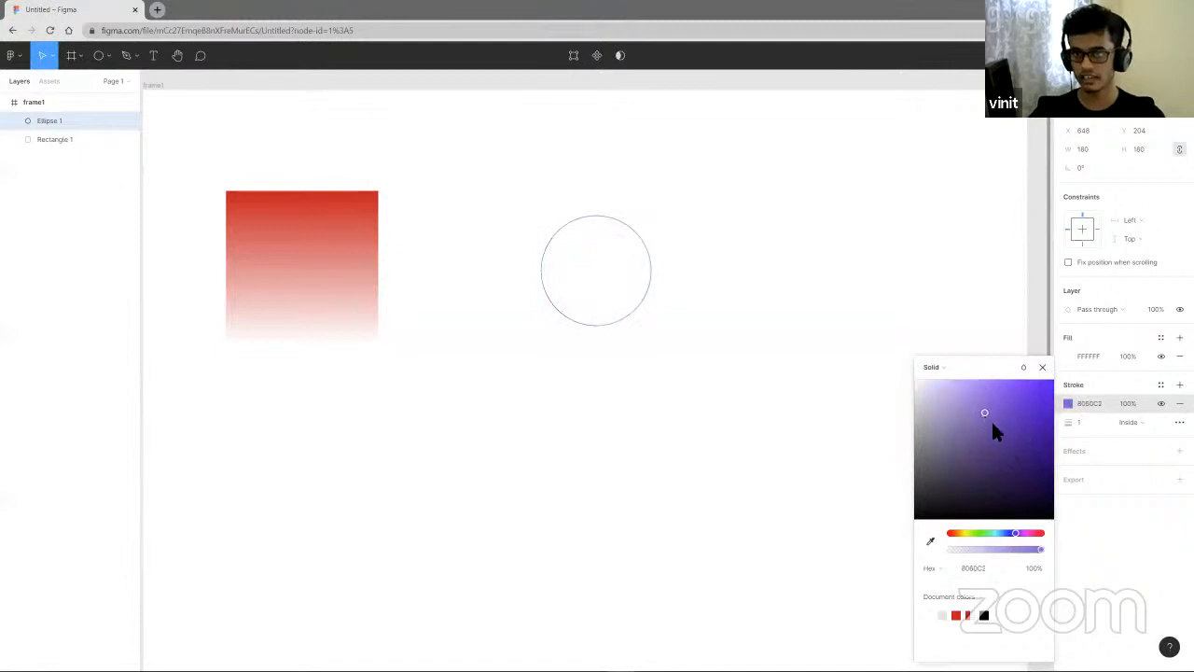
left_click_drag(993, 550, 985, 549)
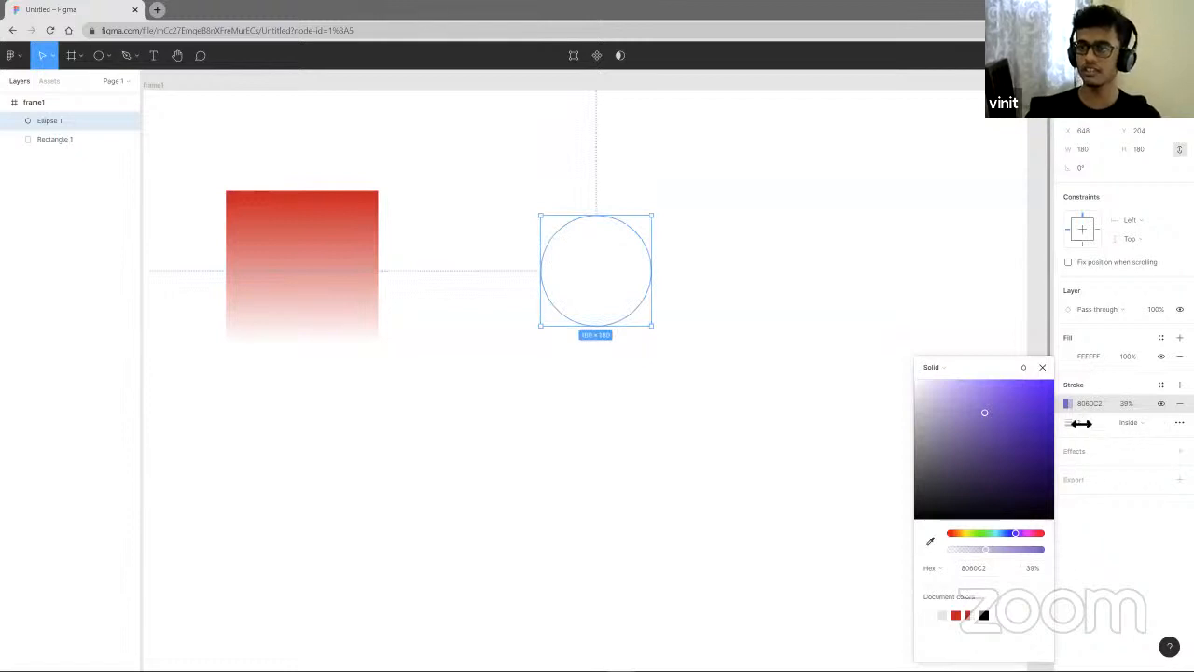
mouse_move(1070, 422)
left_mouse_down()
mouse_move(1120, 435)
mouse_move(1067, 434)
left_mouse_up()
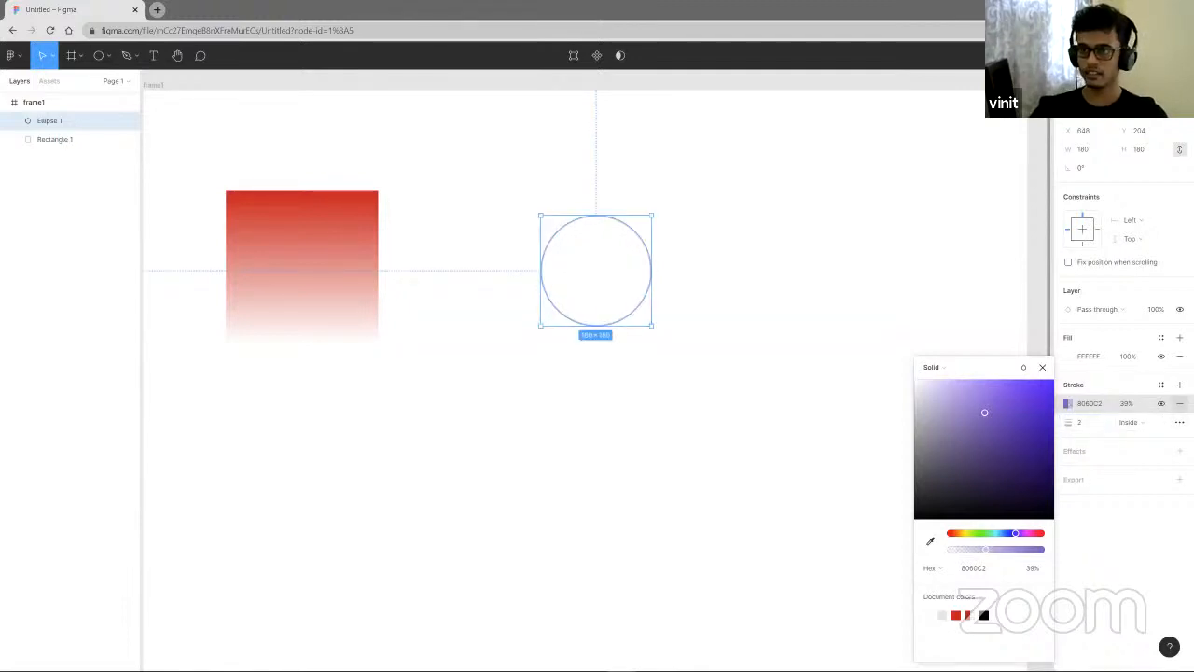
- Remove the circle's stroke
left_click(1179, 404)
left_click(1180, 384)
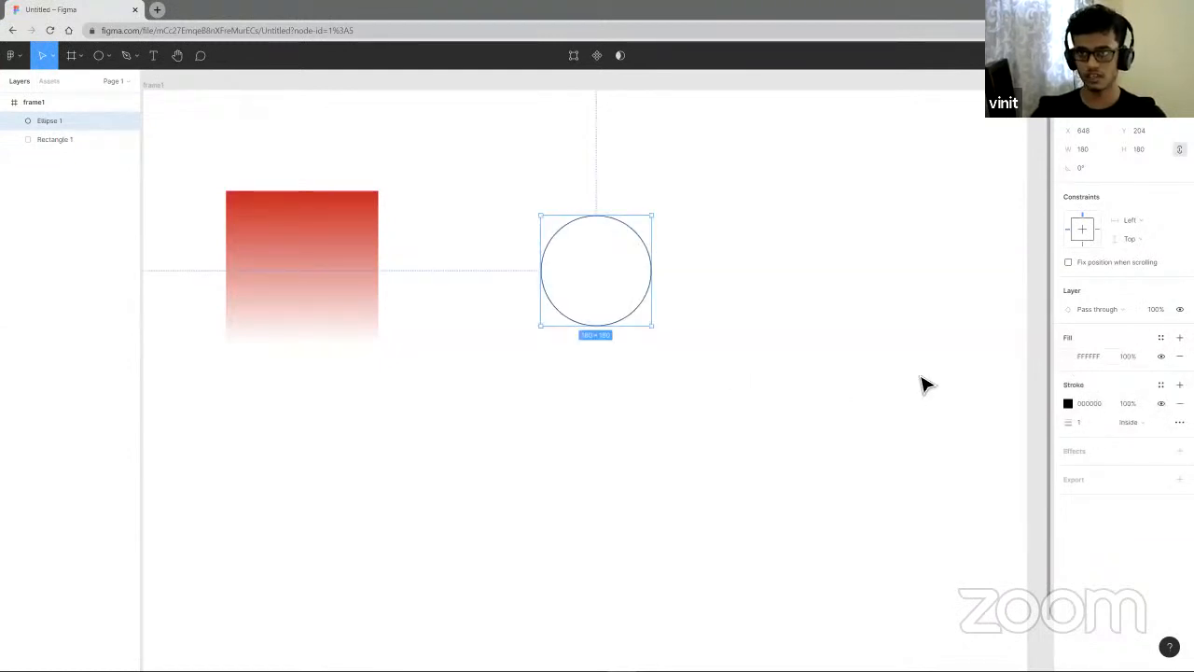
left_click(1180, 403)
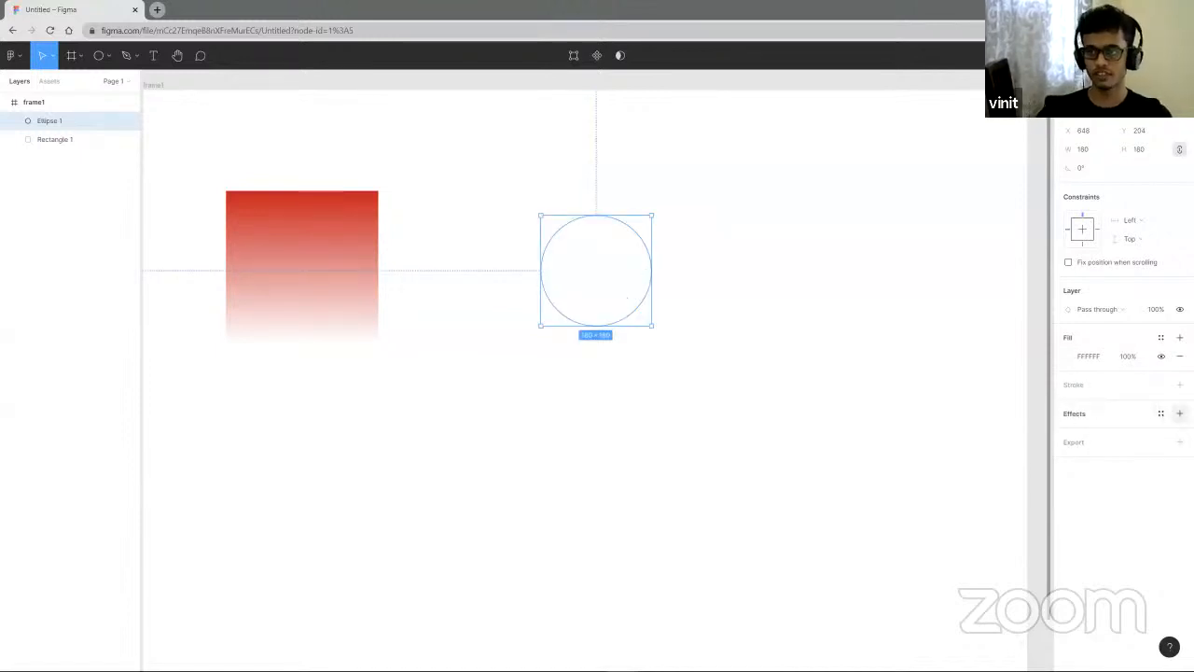
- Add a drop shadow effect to the circle, trying Background blur before settling on Drop shadow
left_click(1180, 414)
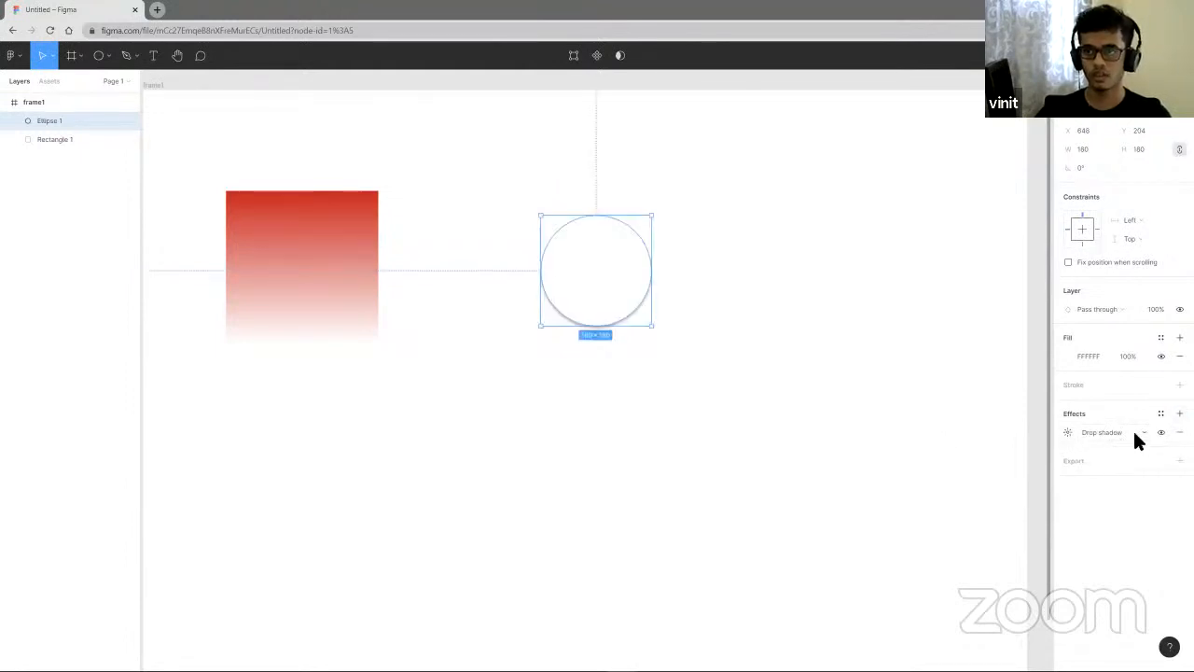
left_click(1136, 434)
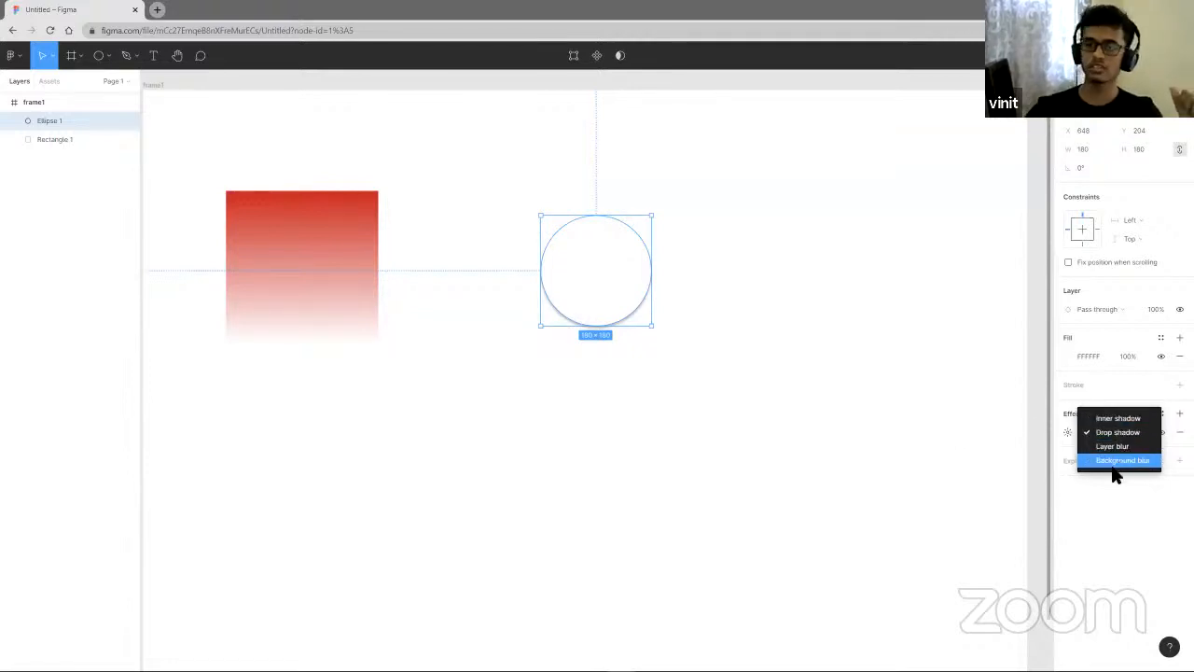
left_click(836, 326)
left_click(1096, 432)
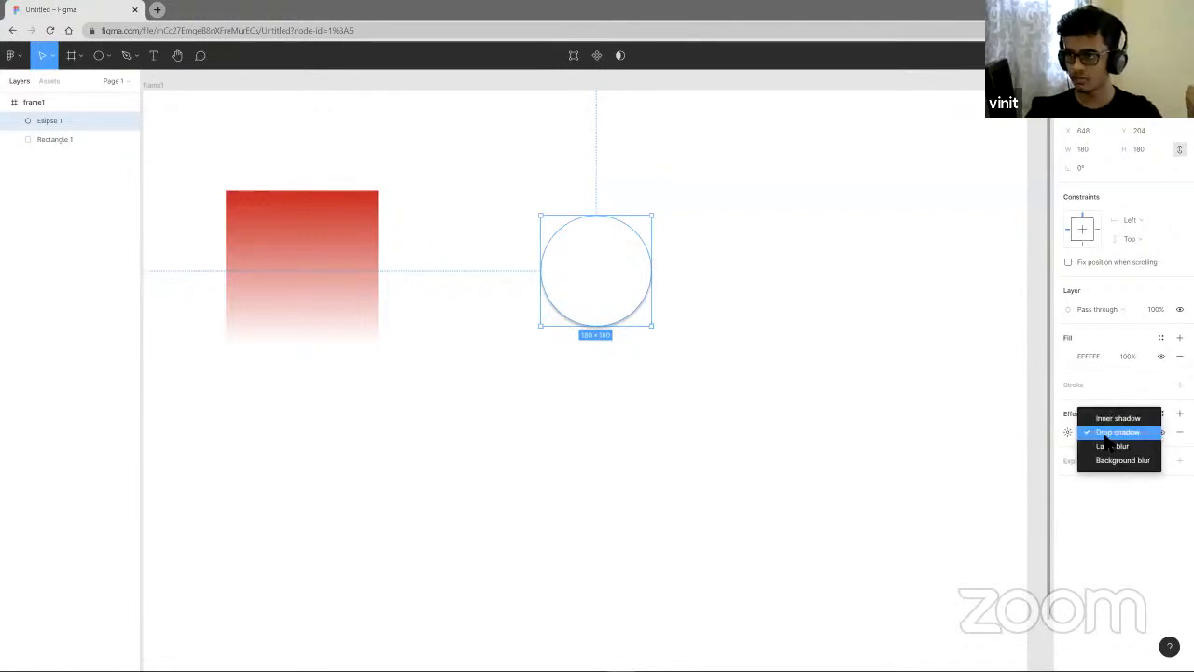
left_click(1120, 462)
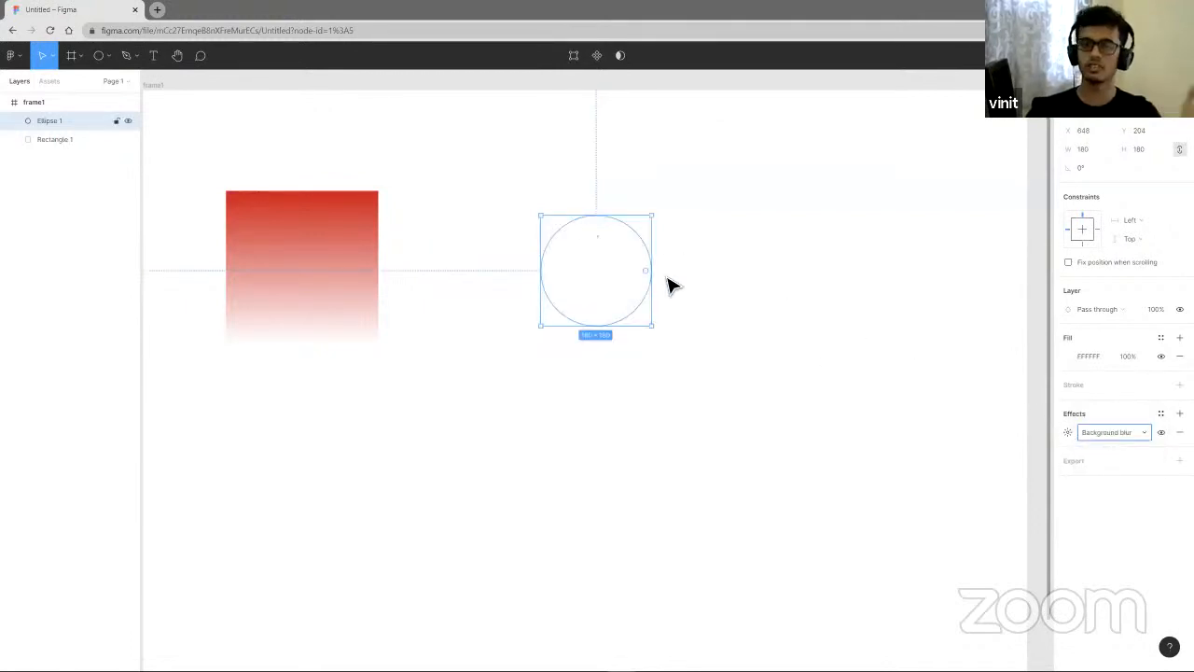
left_click(1093, 433)
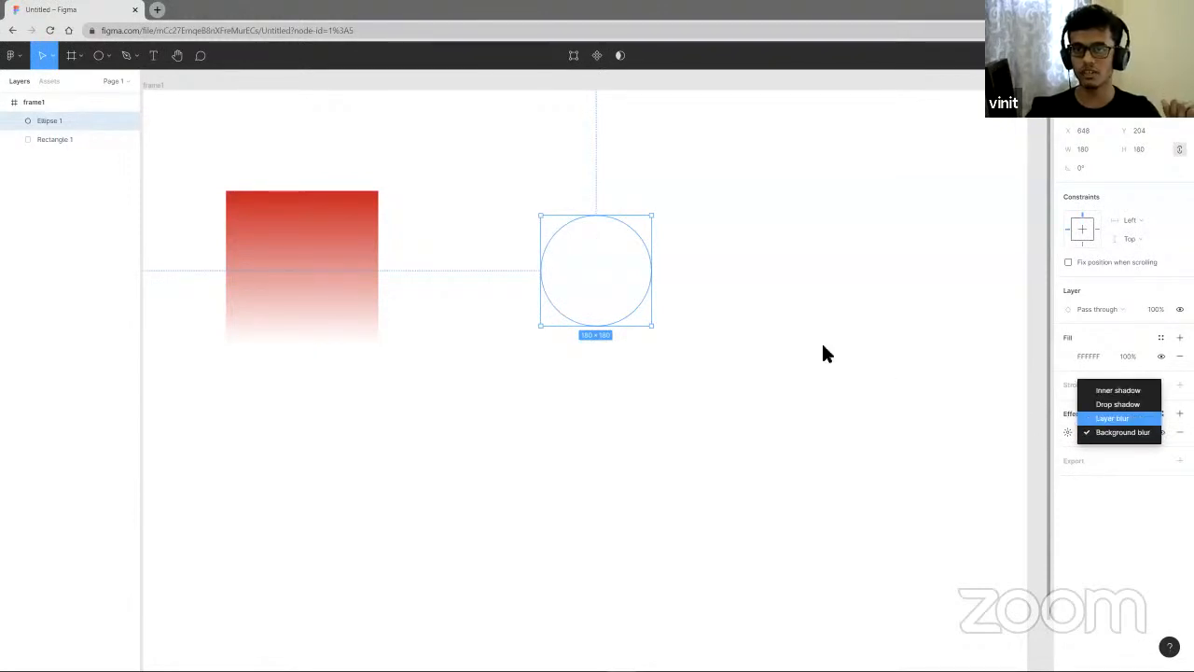
left_click(1126, 404)
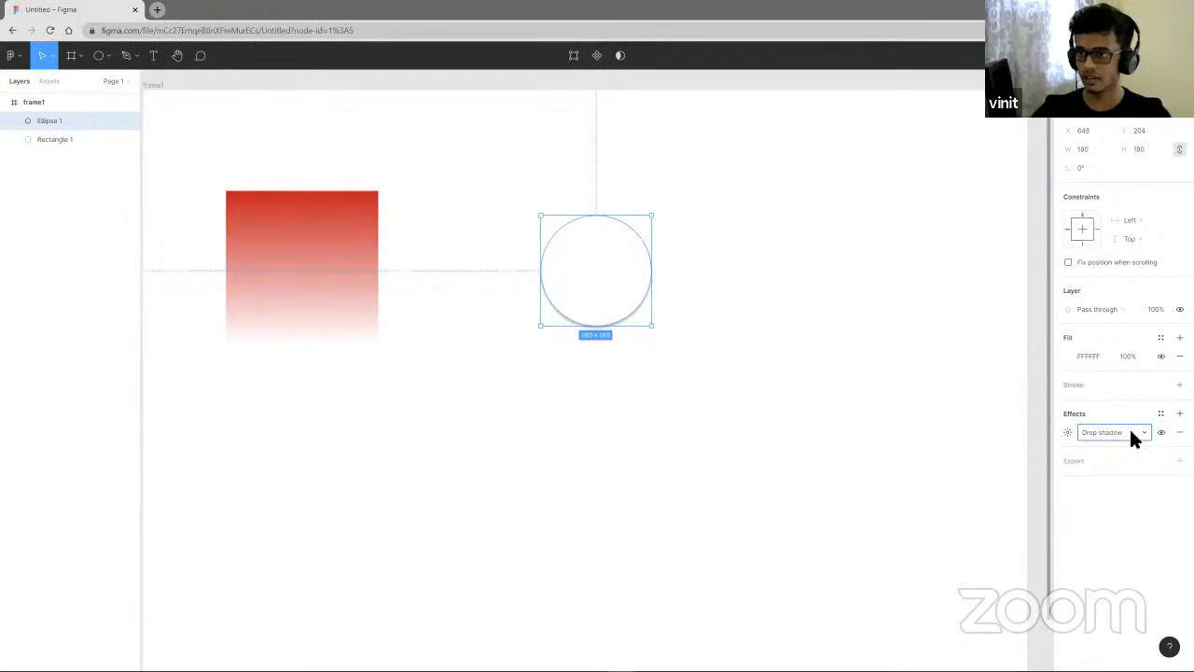
- Set the circle's drop shadow to X 2, Y 2, blur 16 and colour CD0000 at 24% opacity
left_click(1068, 433)
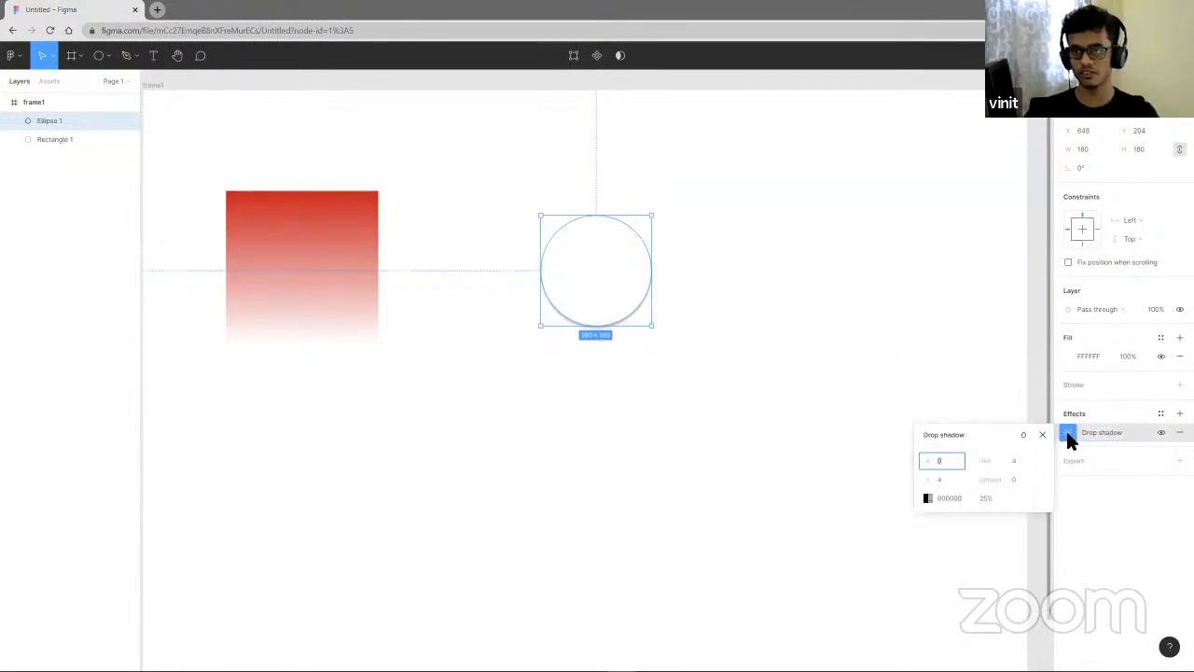
left_click(1068, 432)
left_click(1068, 432)
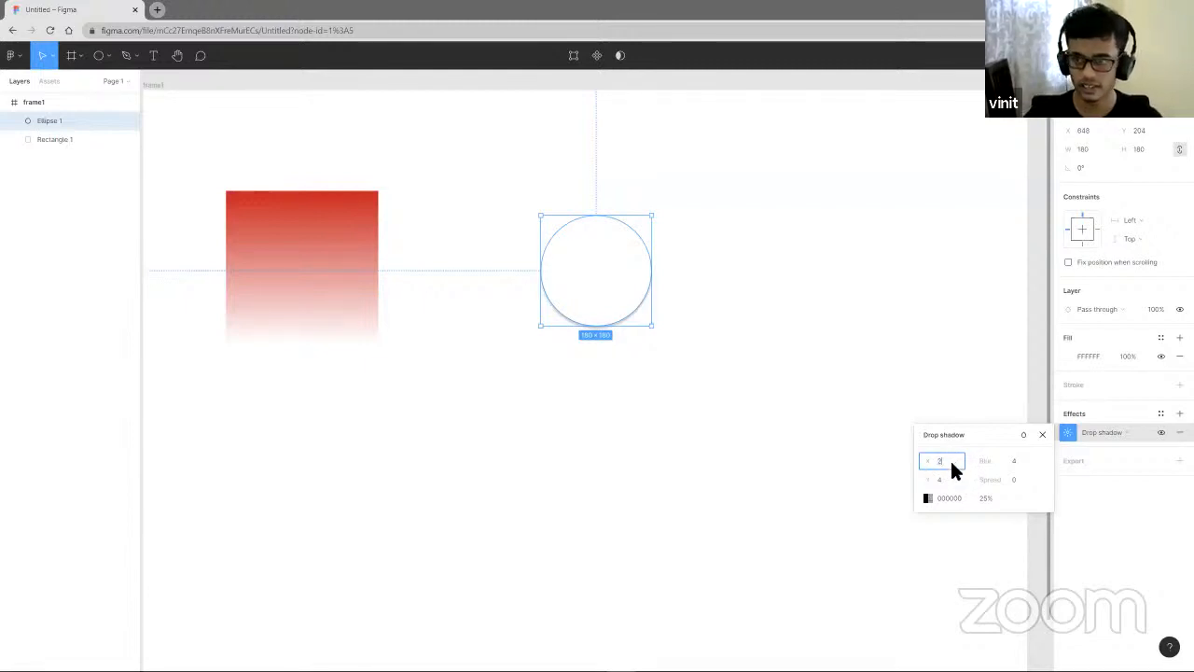
left_click(944, 479)
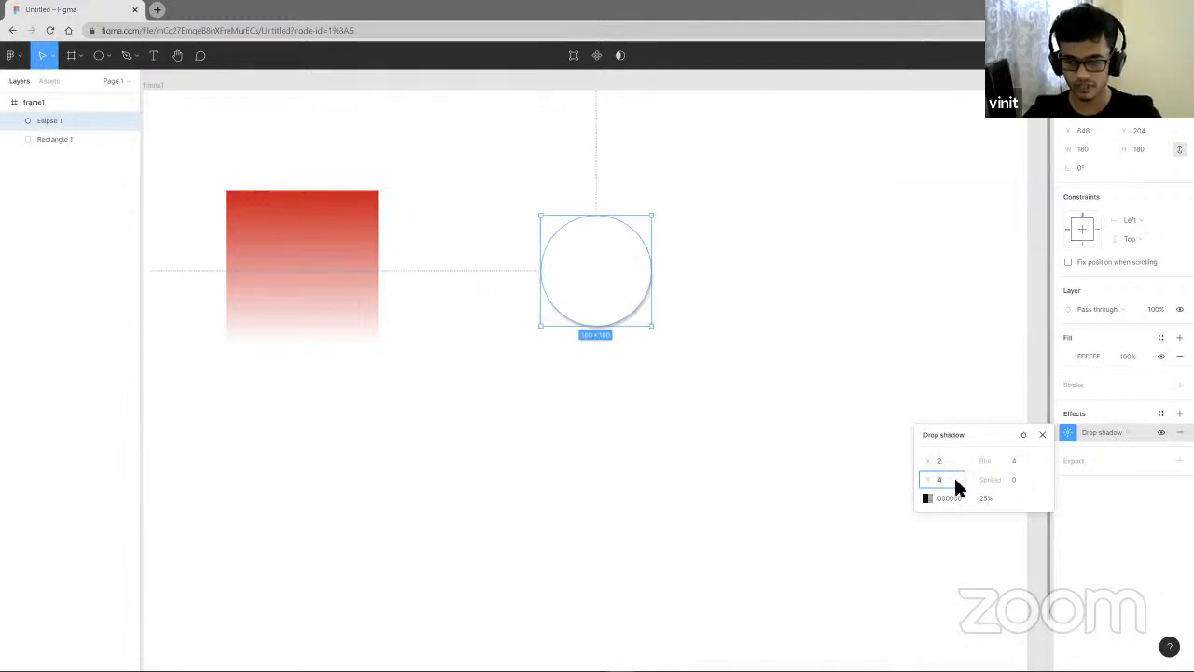
left_click(1016, 464)
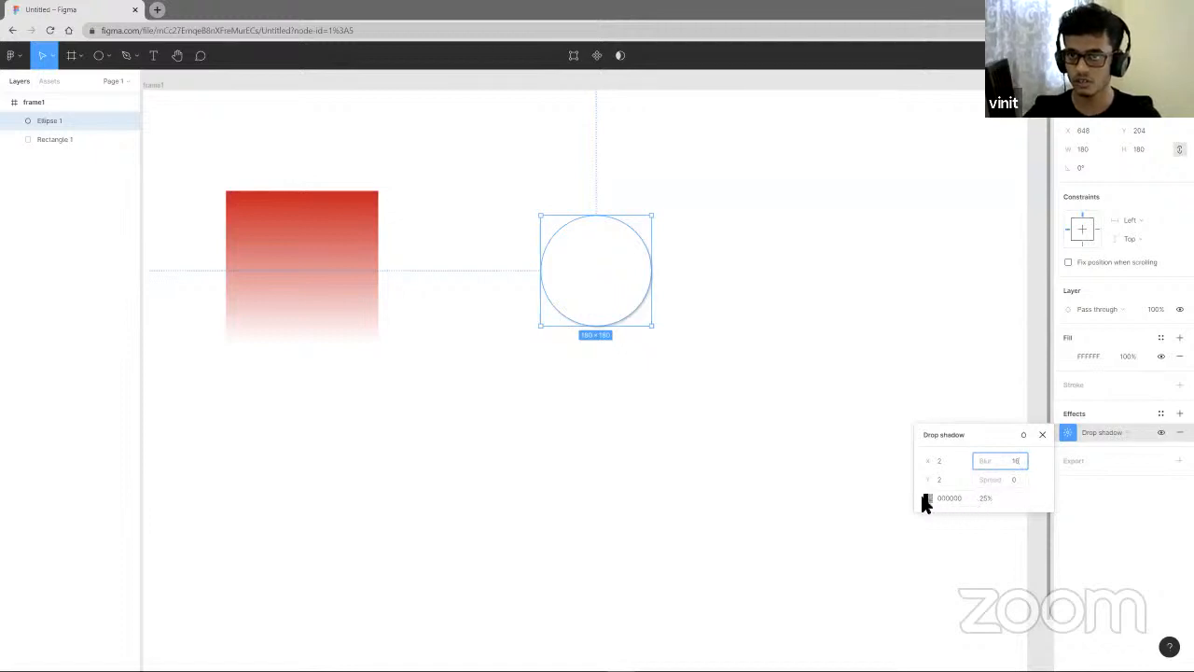
left_click(928, 498)
left_click_drag(891, 427, 925, 422)
left_click(986, 498)
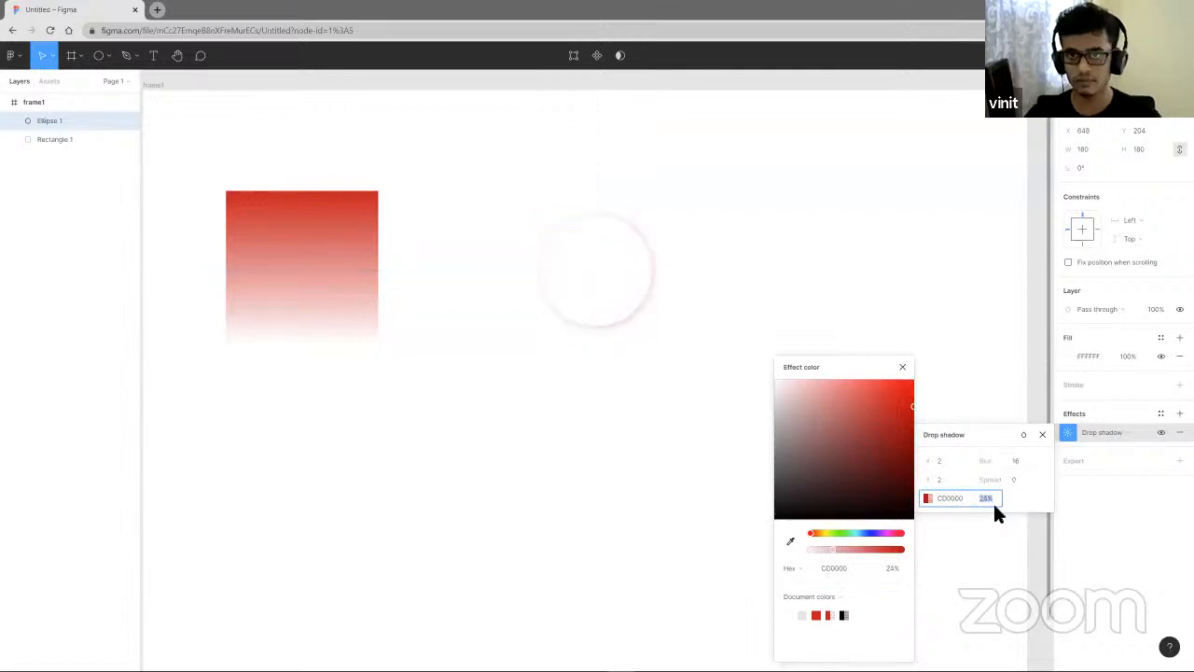
left_click(709, 413)
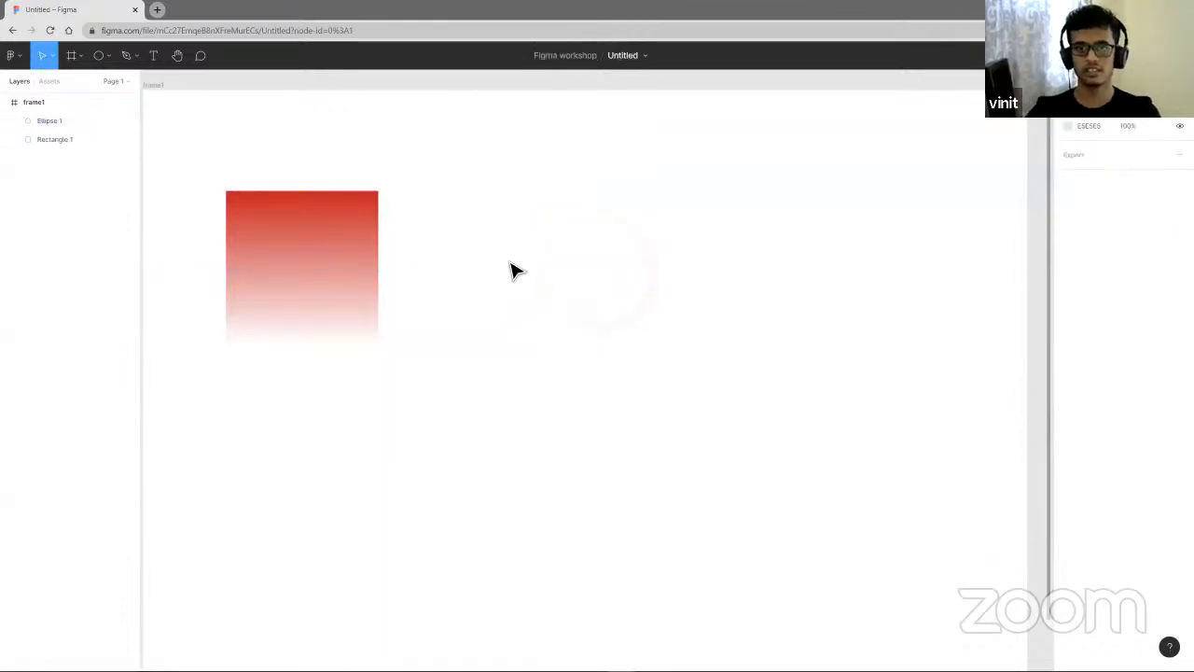
- Select the circle on the canvas and delete it
left_click(646, 300)
left_click(738, 326)
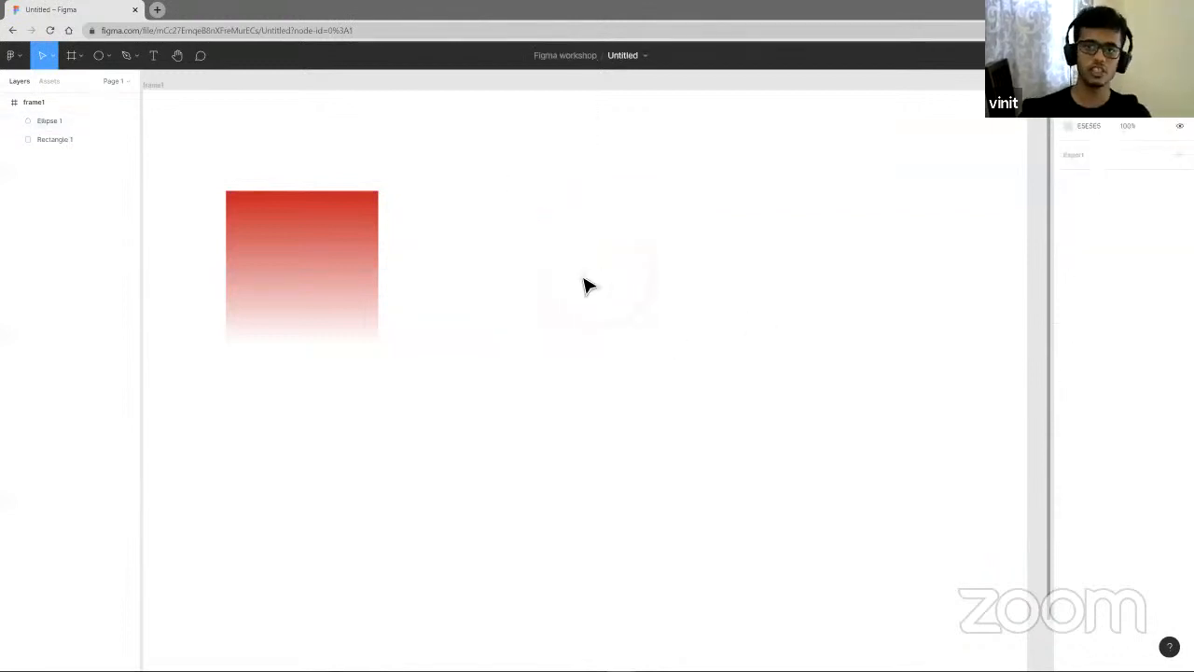
left_click_drag(532, 180, 690, 387)
left_click(533, 237)
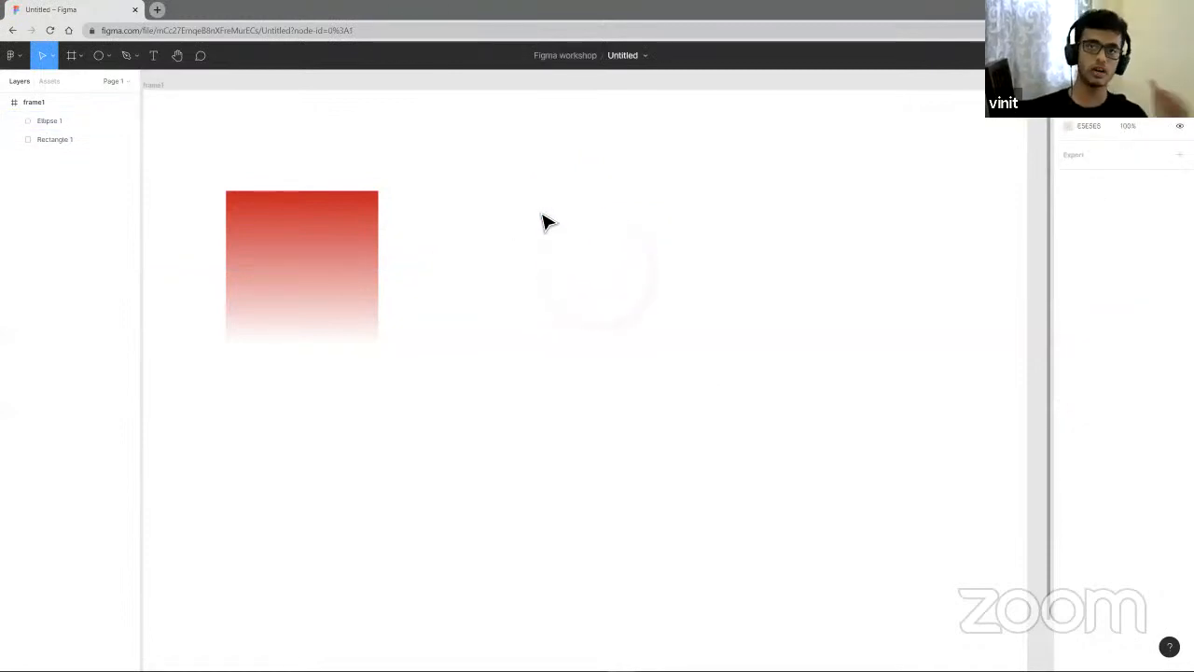
left_click_drag(493, 182, 691, 367)
key("Delete")
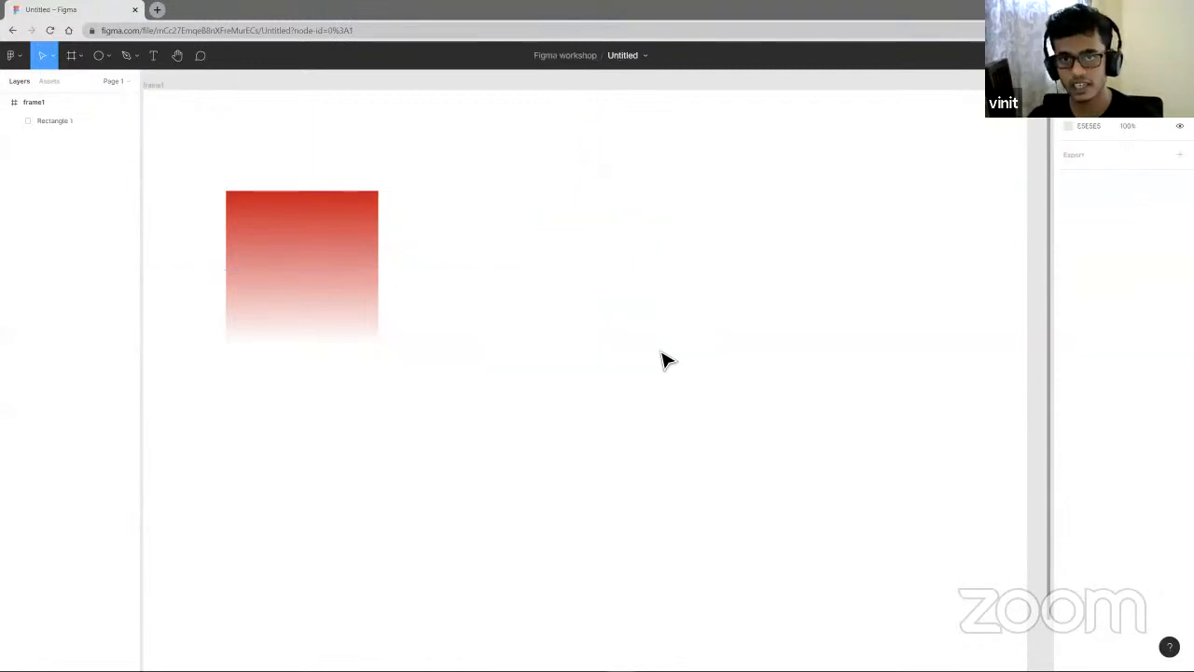
- Move the gradient square and paste a copy of it to its right
left_click_drag(181, 171, 461, 402)
left_click_drag(318, 309, 542, 350)
key("ctrl+v")
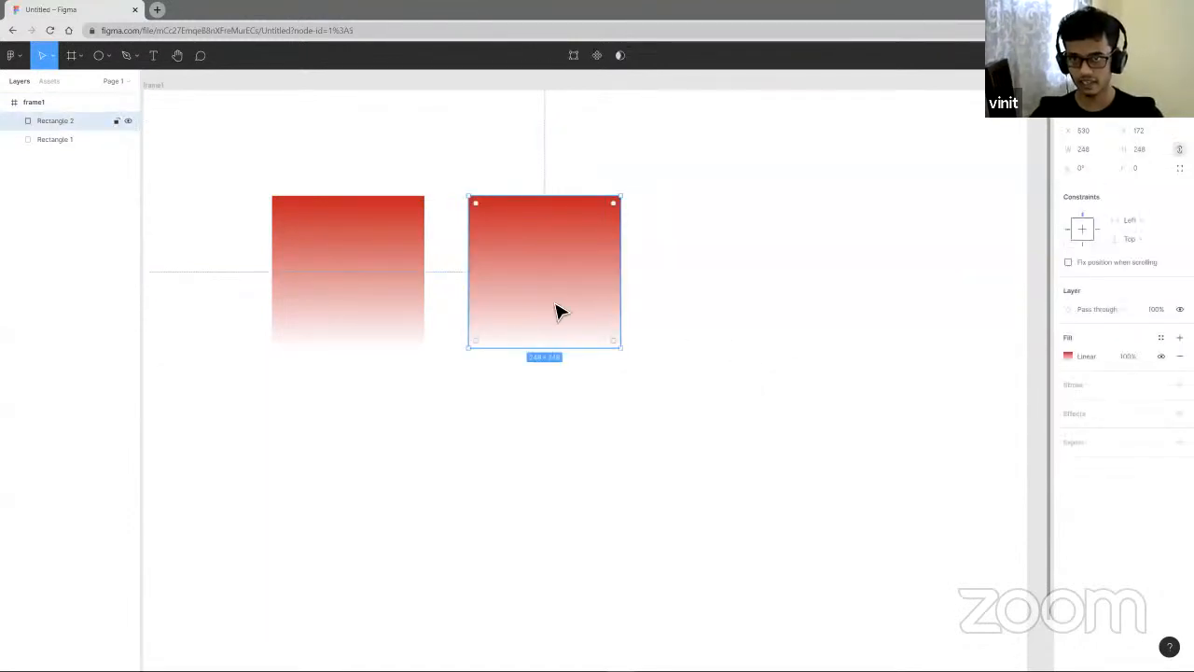
- Duplicate the square and place the copy further right at about X 673
key("ctrl+d")
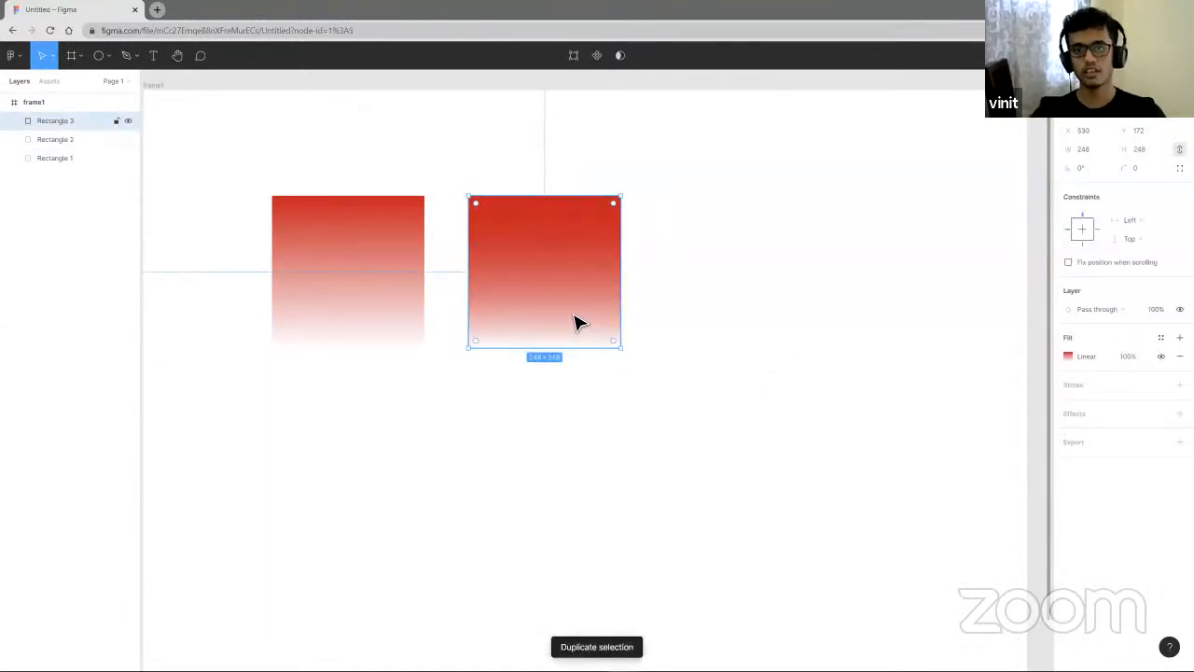
left_click_drag(571, 318, 771, 321)
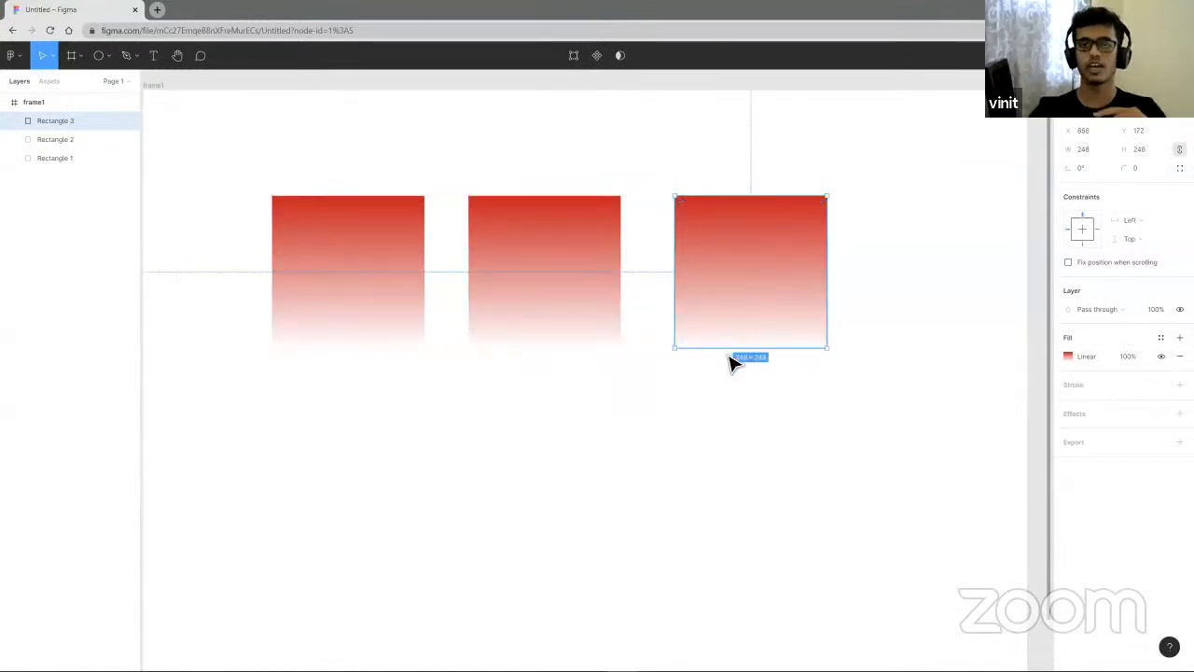
left_click_drag(718, 311, 743, 311)
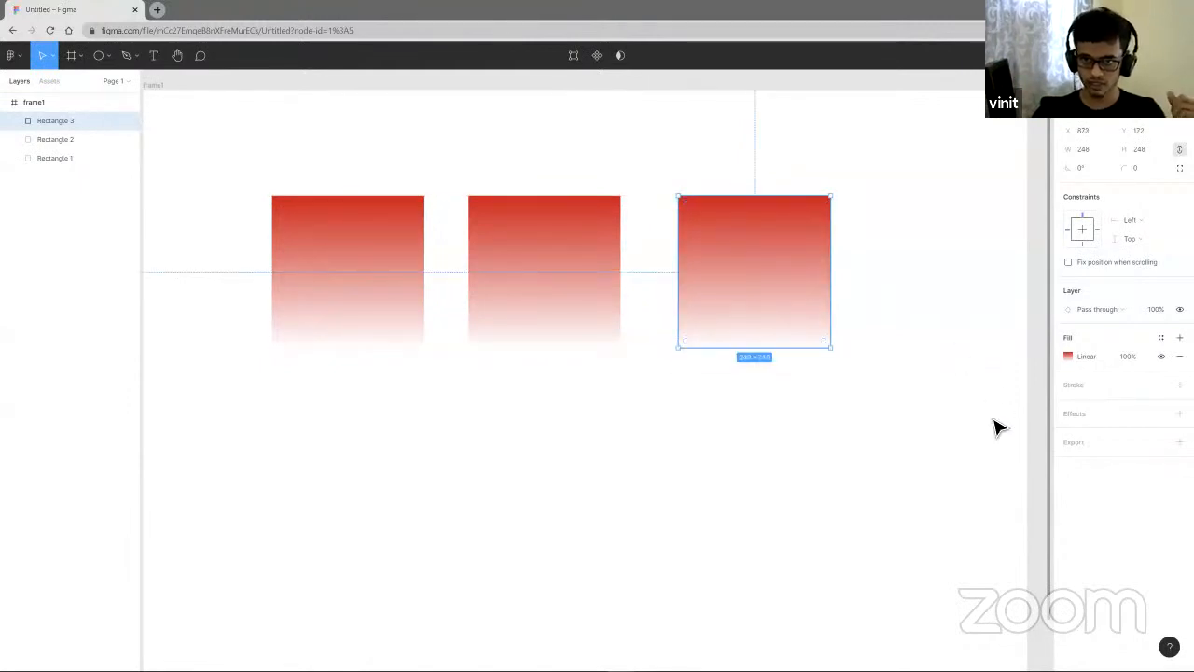
left_click(987, 428)
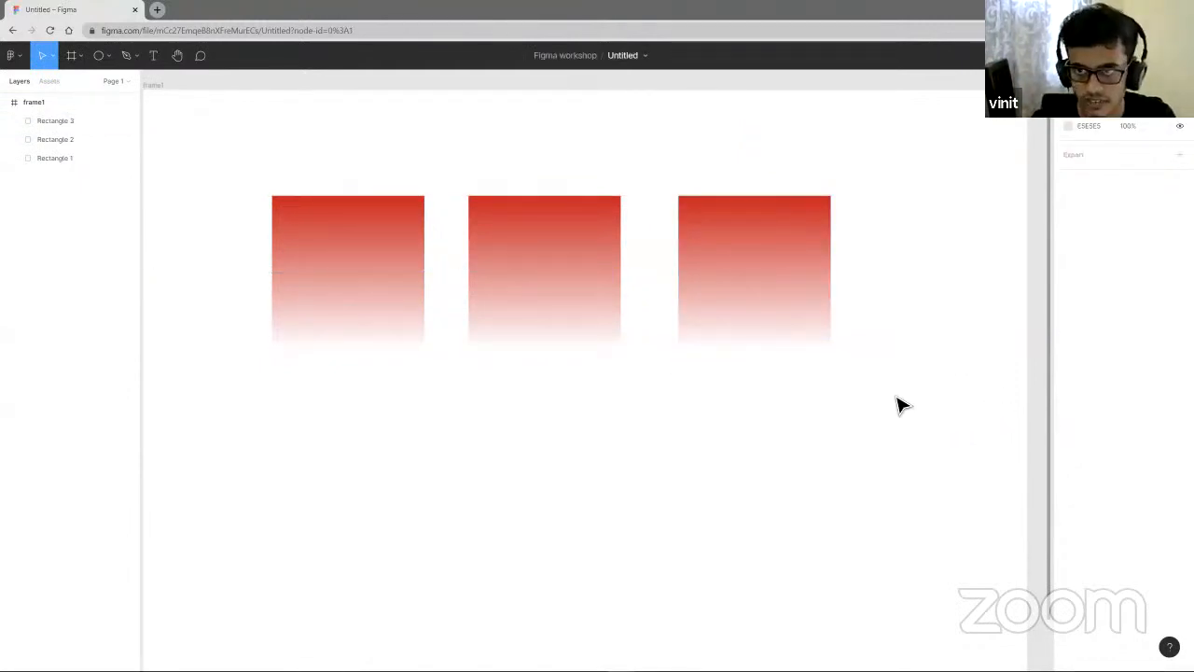
- Select all three gradient squares in frame1 and delete them
scroll(896, 400, "down", 5)
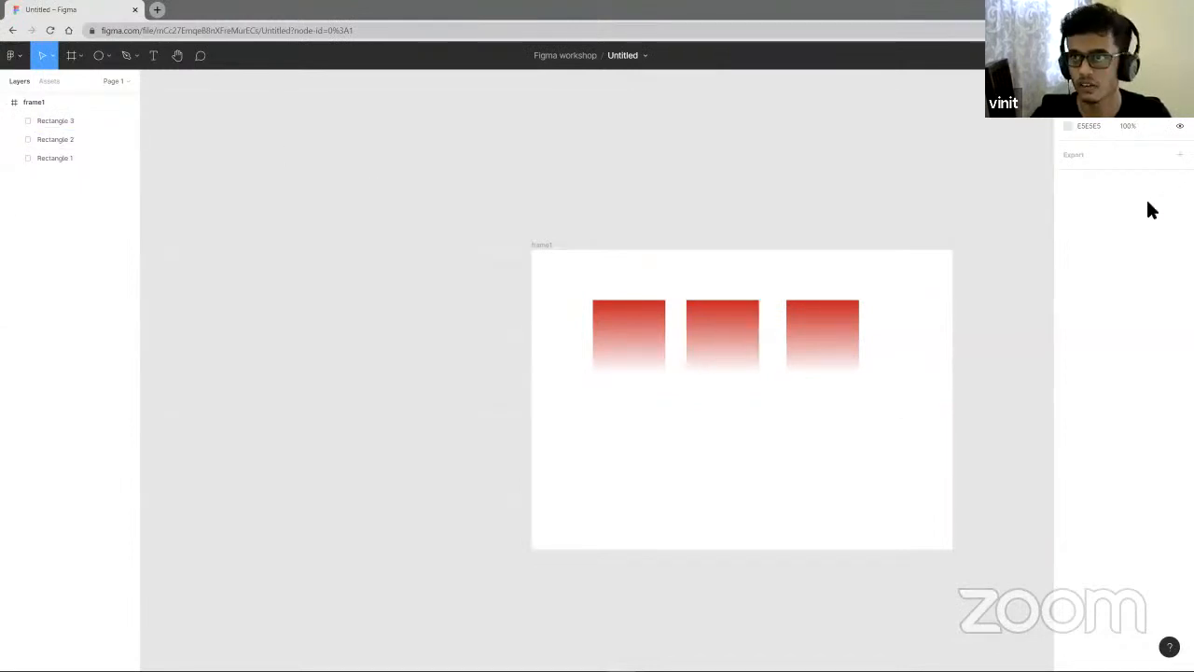
left_click_drag(891, 434, 554, 309)
key("Delete")
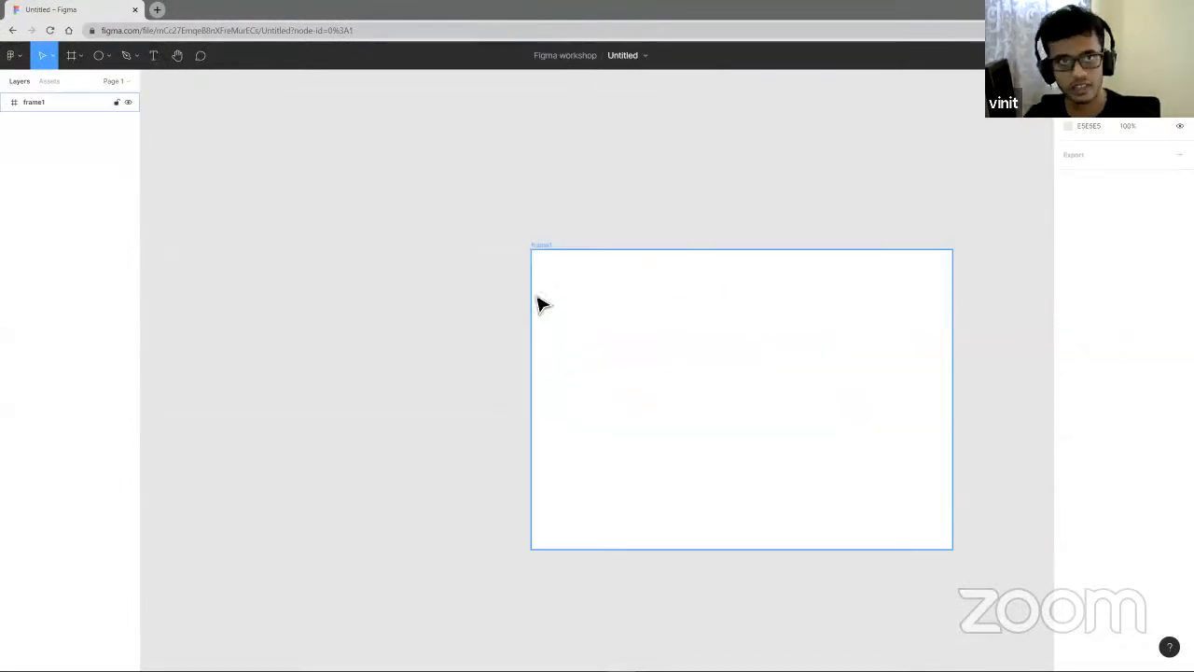
- Draw a closed curved shape with the Pen tool in the upper left of frame1
left_click(109, 55)
left_click(136, 55)
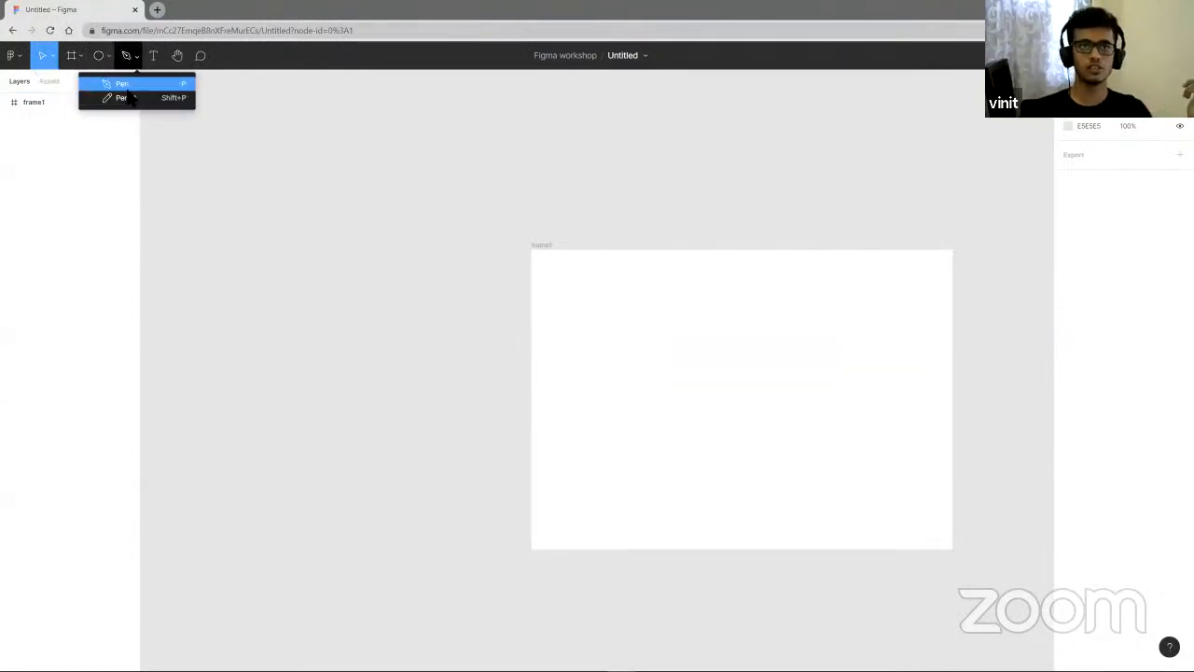
left_click(128, 86)
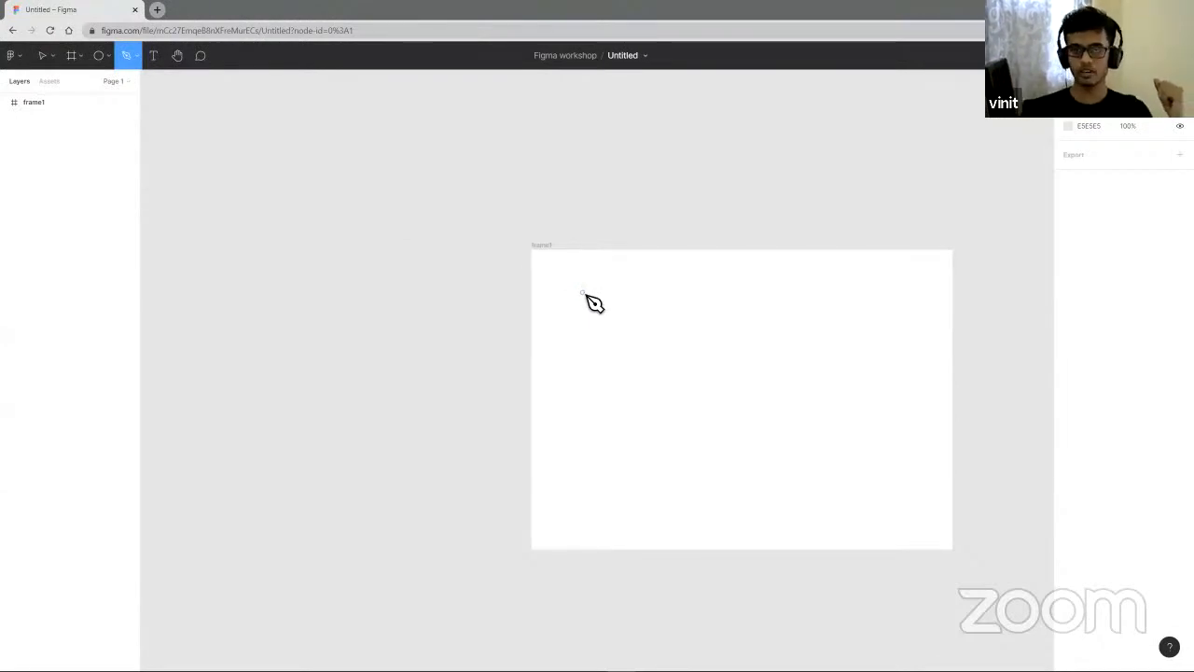
left_click(610, 306)
left_click_drag(727, 299, 765, 376)
left_click_drag(641, 359, 610, 414)
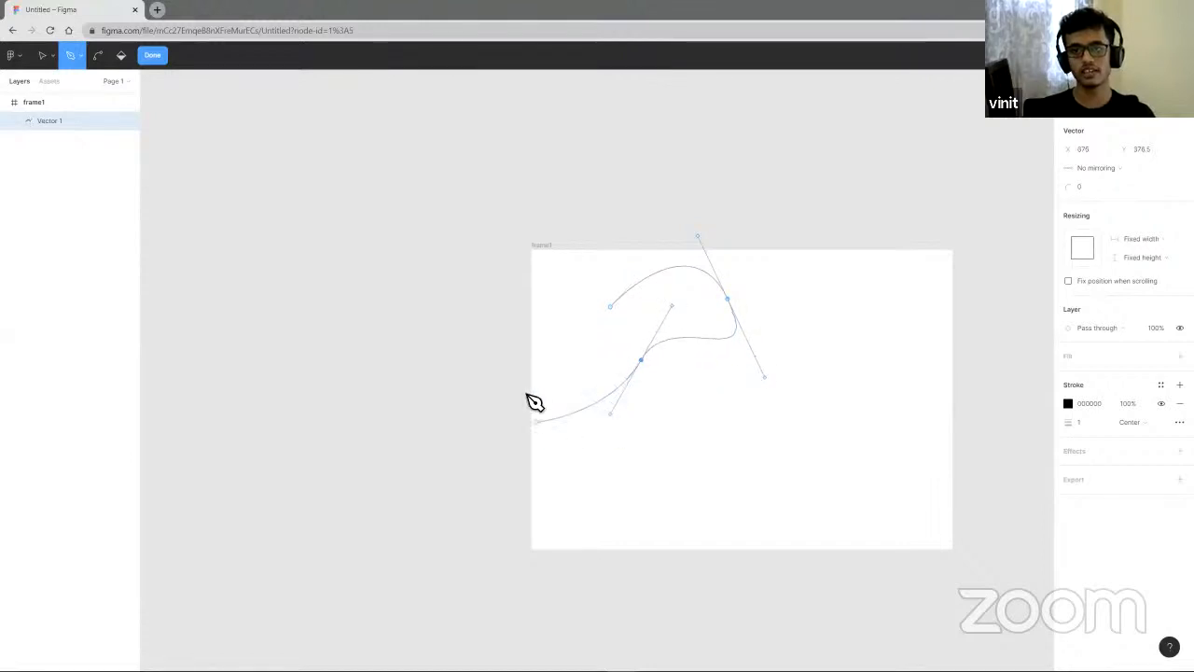
left_click_drag(548, 360, 577, 330)
left_click_drag(577, 280, 613, 307)
left_click(612, 308)
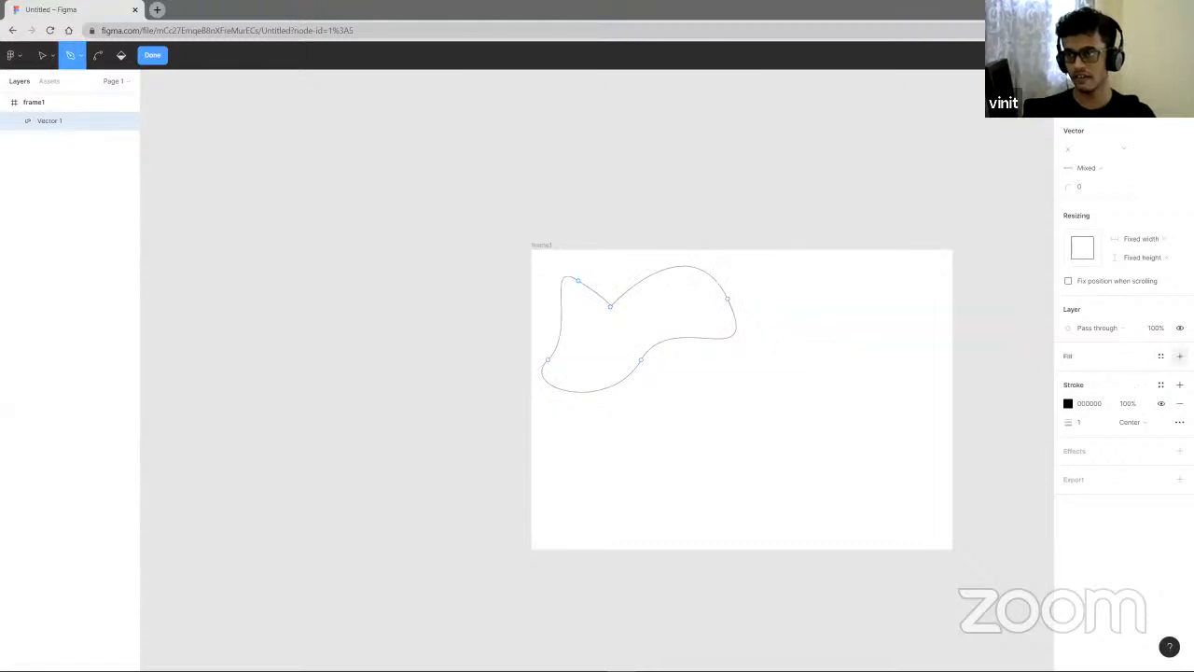
- Fill the curved shape with CE1818 and remove its stroke
left_click(1180, 355)
left_click(1069, 374)
left_click(1038, 406)
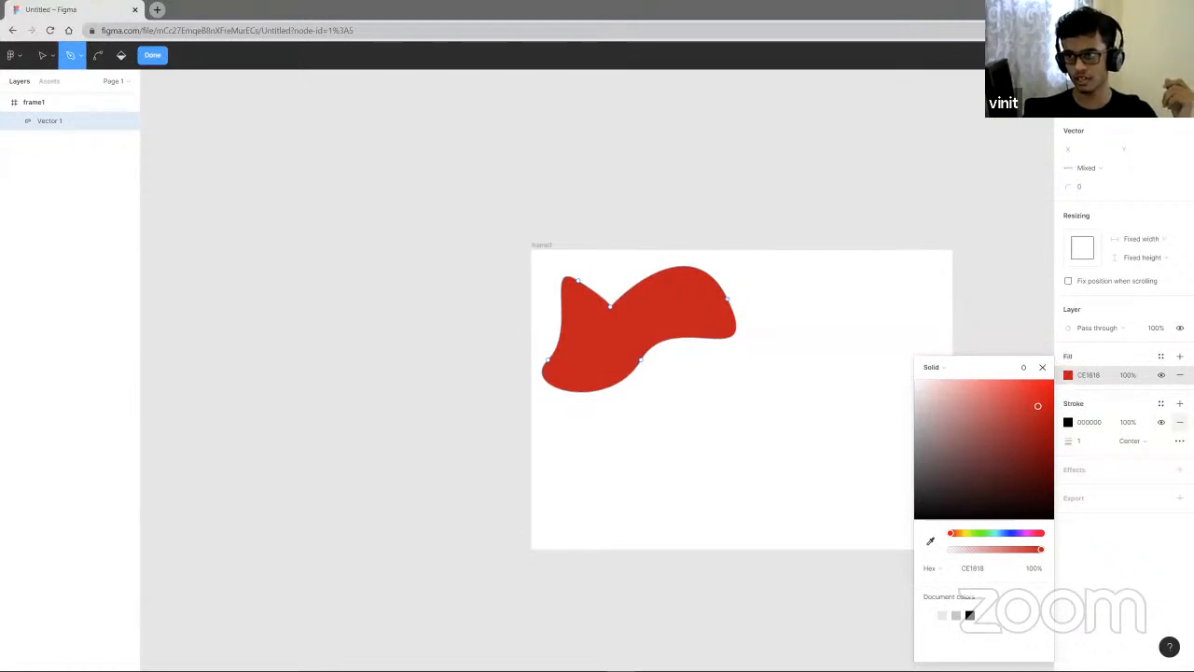
left_click(1181, 421)
- Undo the last two changes to the shape
left_click(777, 390)
key("ctrl+z")
key("ctrl+z")
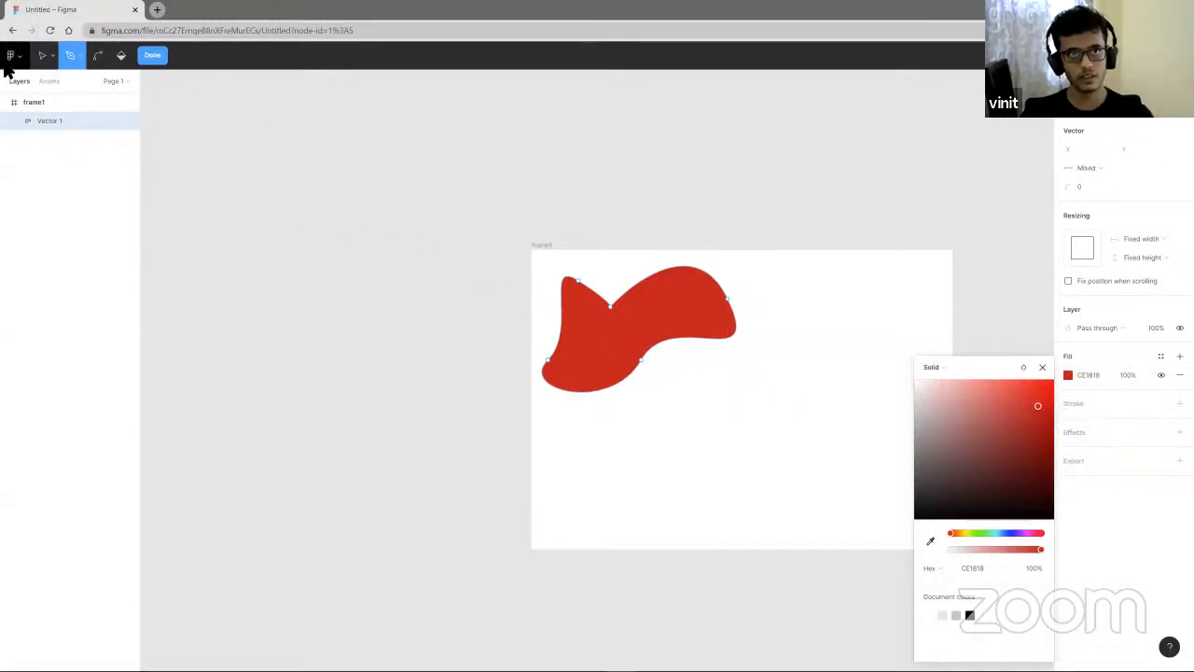
- Exit path editing and delete the curved shape
left_click(152, 55)
left_click(494, 280)
left_click_drag(697, 364, 788, 401)
key("Delete")
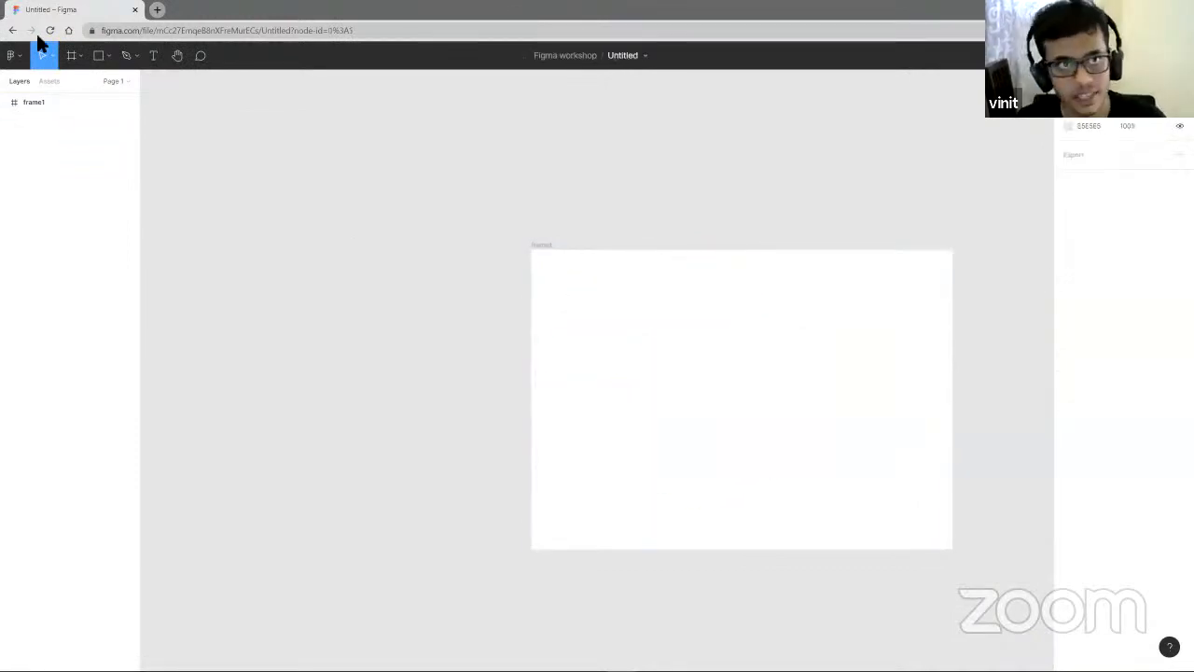
- Draw a short freehand line with the Pencil tool inside frame1
left_click(136, 56)
left_click(125, 100)
mouse_move(600, 343)
left_mouse_down()
mouse_move(805, 429)
mouse_move(801, 392)
mouse_move(672, 401)
mouse_move(622, 383)
mouse_move(608, 350)
left_mouse_up()
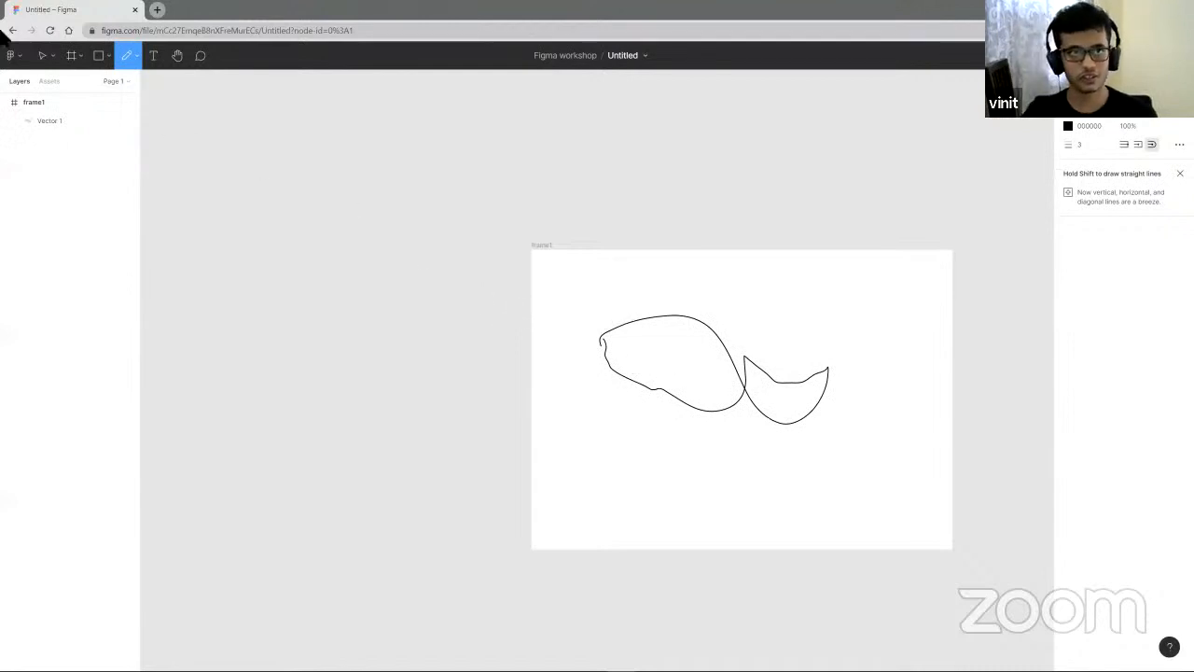
- Select the pencil drawing with a selection box and delete it
left_click(42, 56)
mouse_move(602, 301)
left_mouse_down()
mouse_move(662, 374)
mouse_move(886, 462)
left_mouse_up()
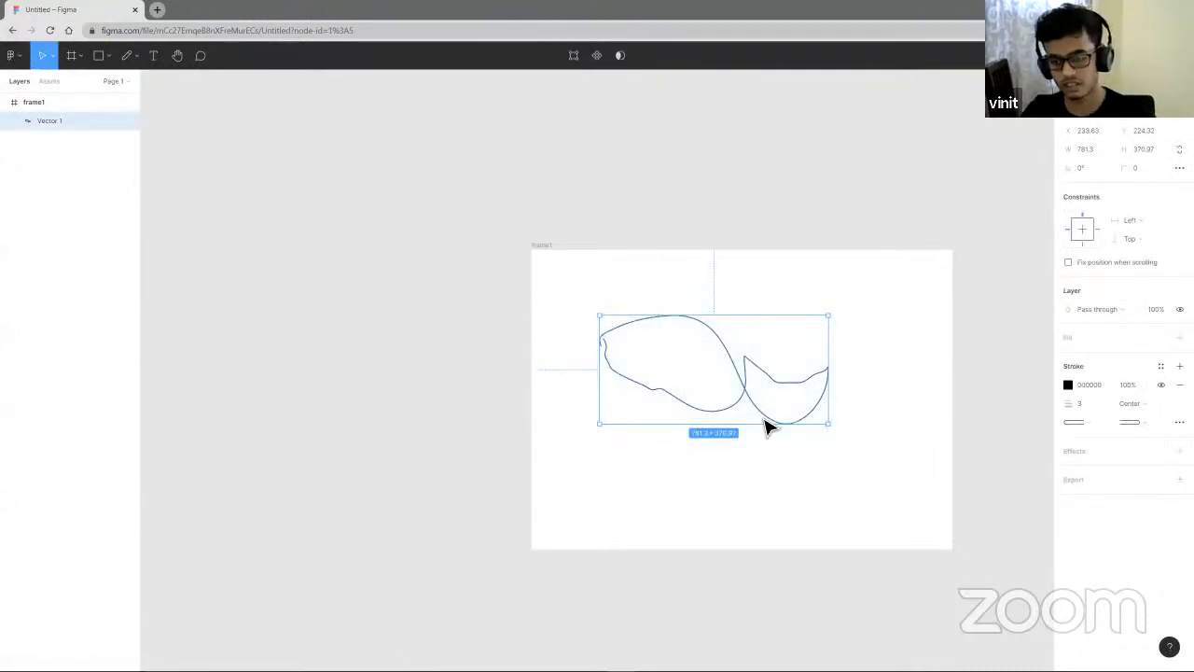
key("Delete")
- Create a text box in the upper left of frame1 containing the text "BlueLearn is really cool"
left_click(154, 56)
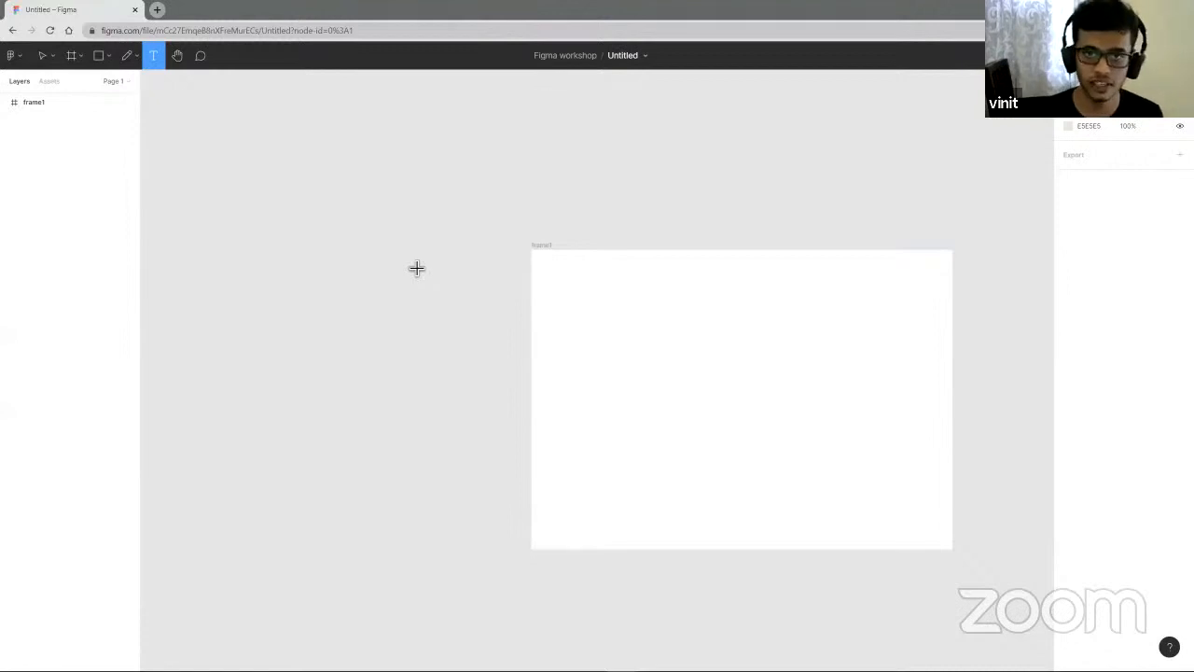
scroll(660, 306, "up", 3)
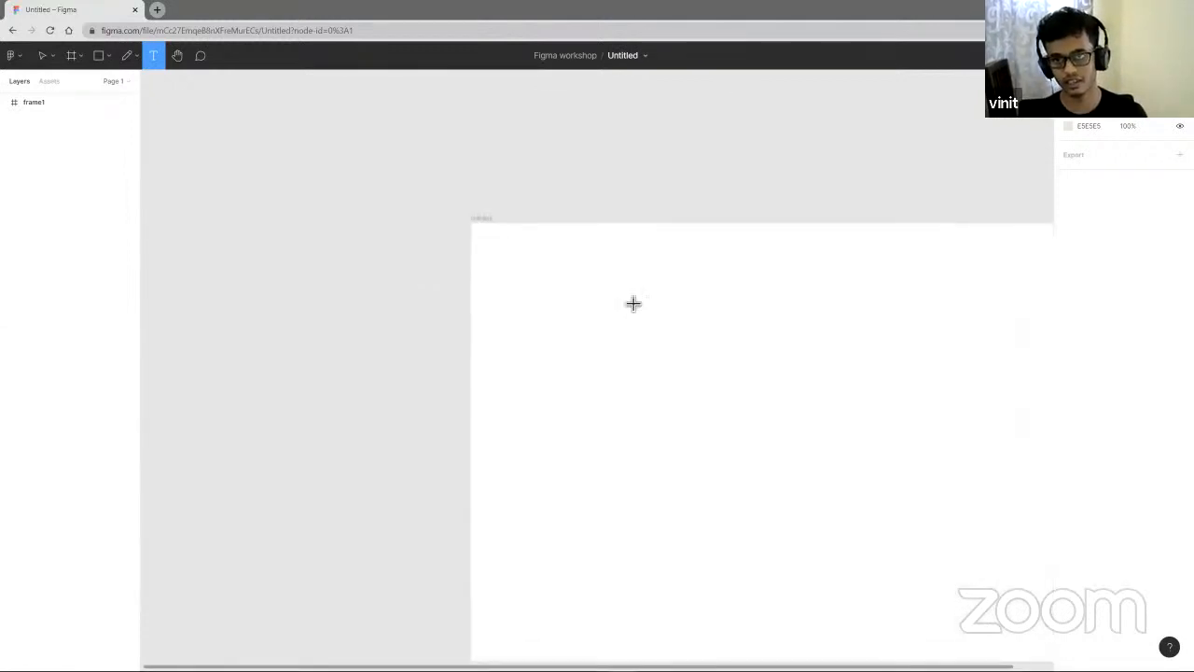
left_click_drag(543, 274, 673, 334)
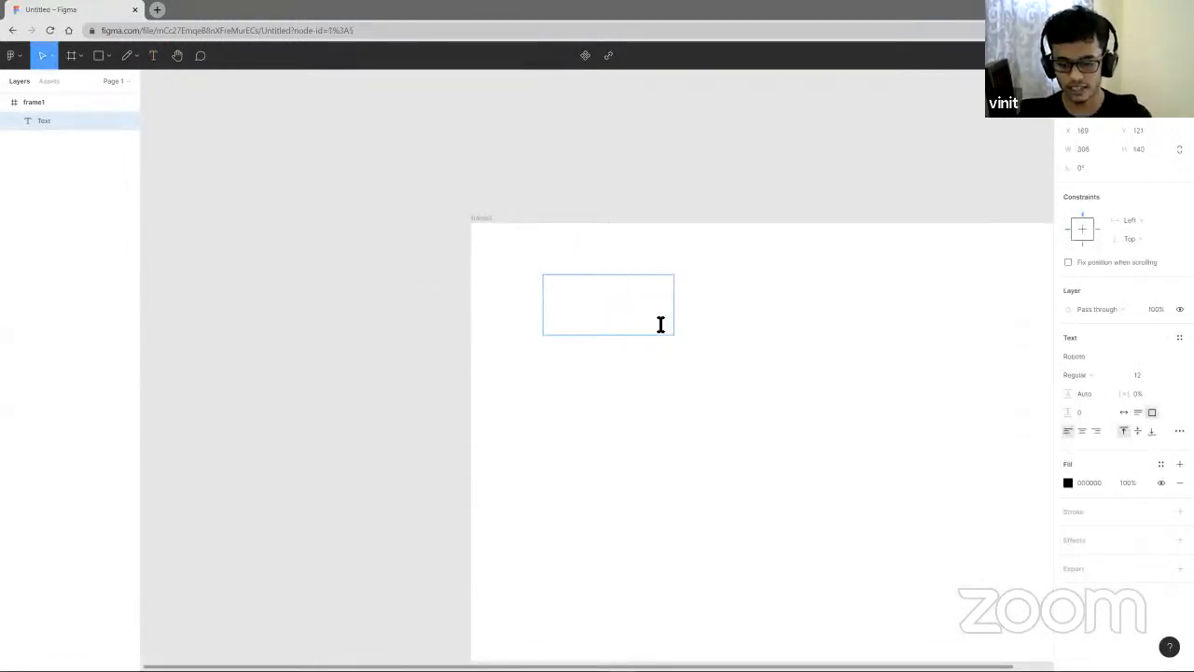
key("BackSpace")
key("BackSpace")
key("BackSpace")
key("BackSpace")
key("BackSpace")
key("BackSpace")
key("BackSpace")
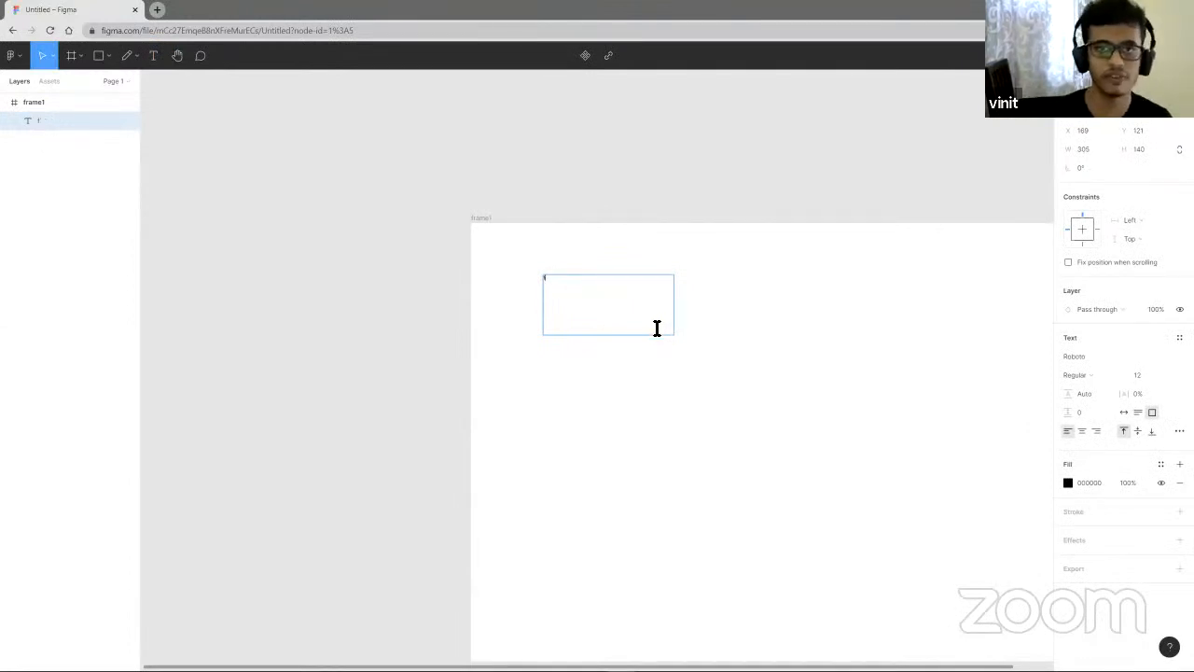
type("kjad")
key("BackSpace")
key("BackSpace")
key("BackSpace")
key("BackSpace")
key("BackSpace")
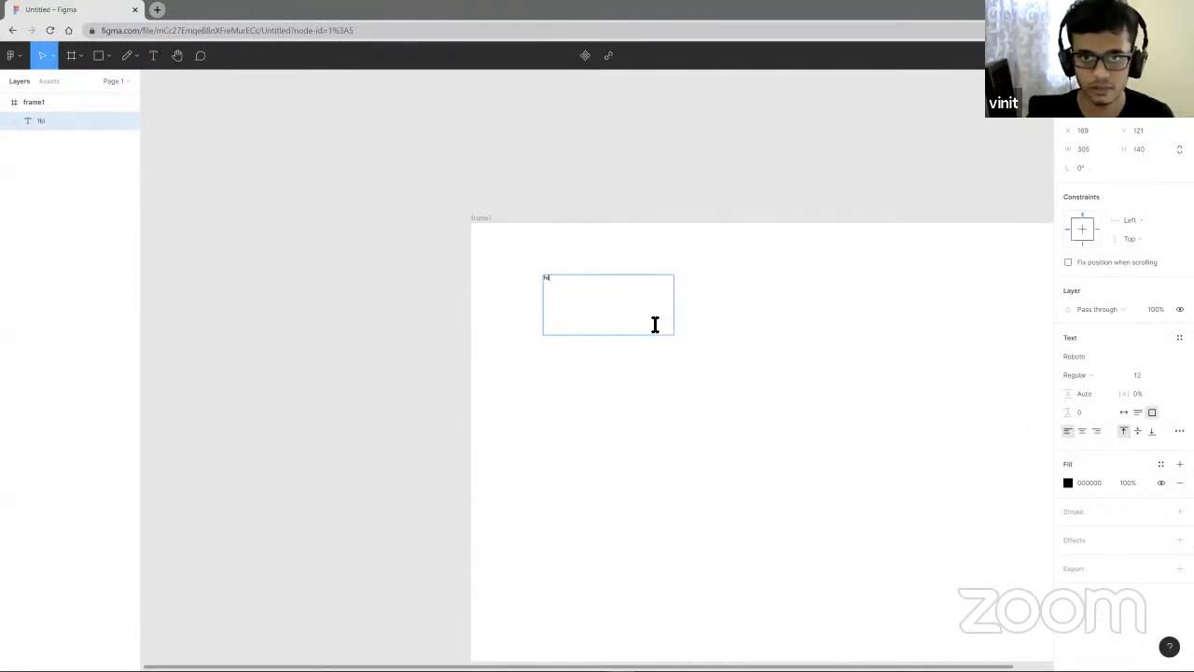
type("BlueLearn ")
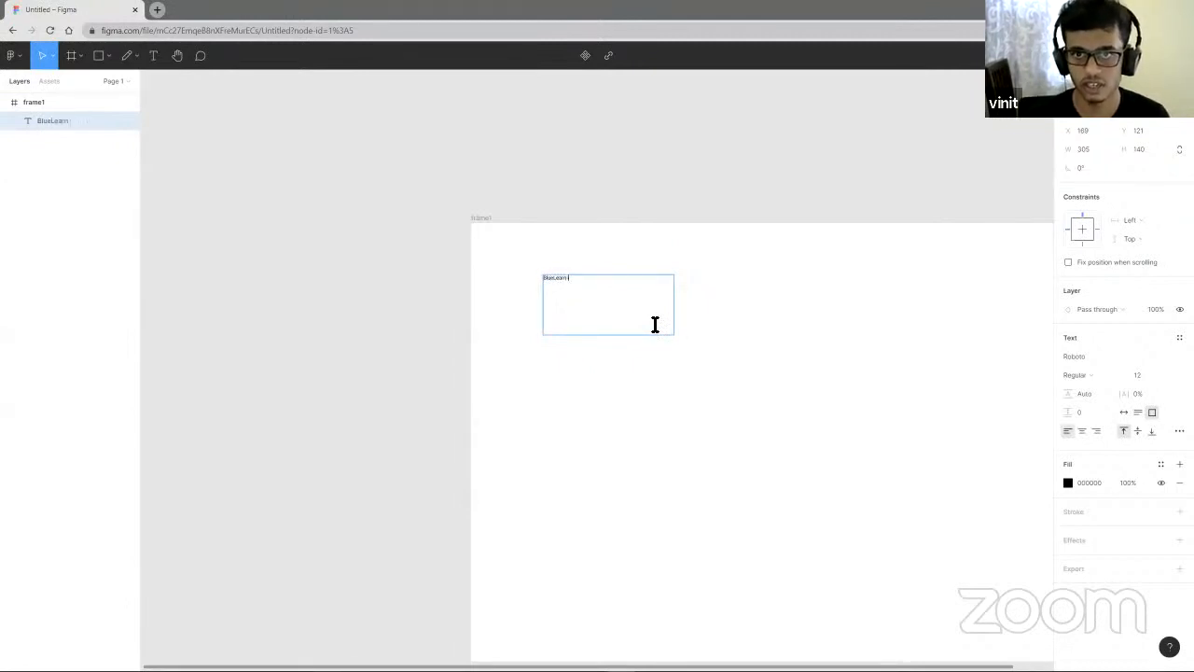
type("is really cool")
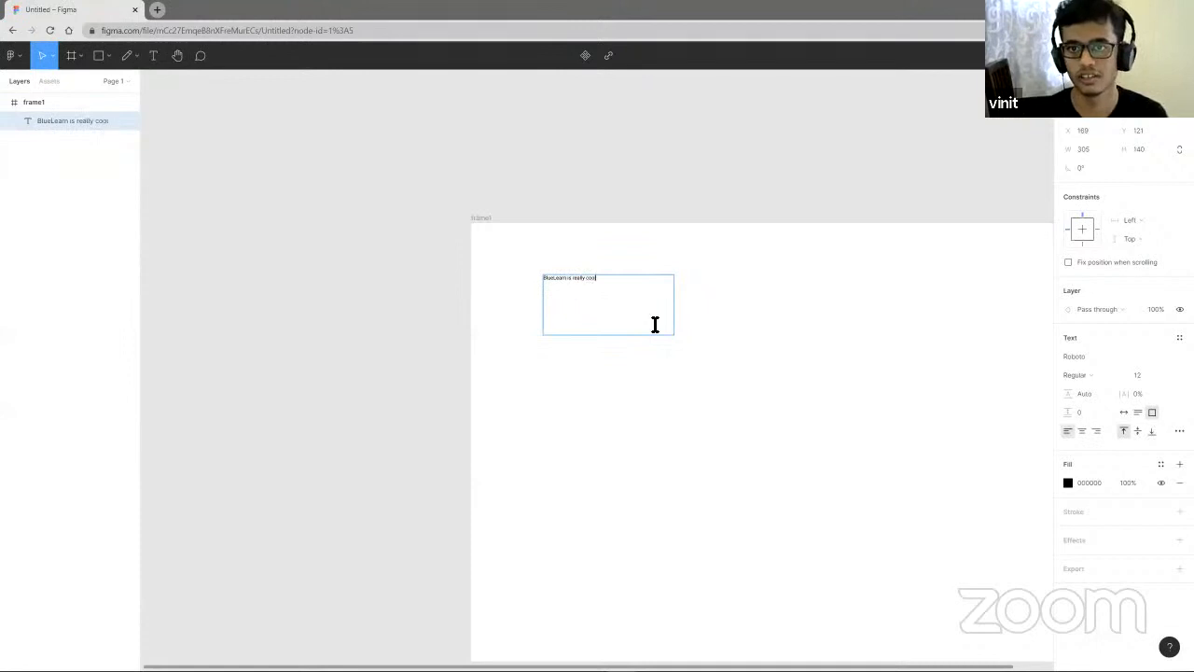
key("Escape")
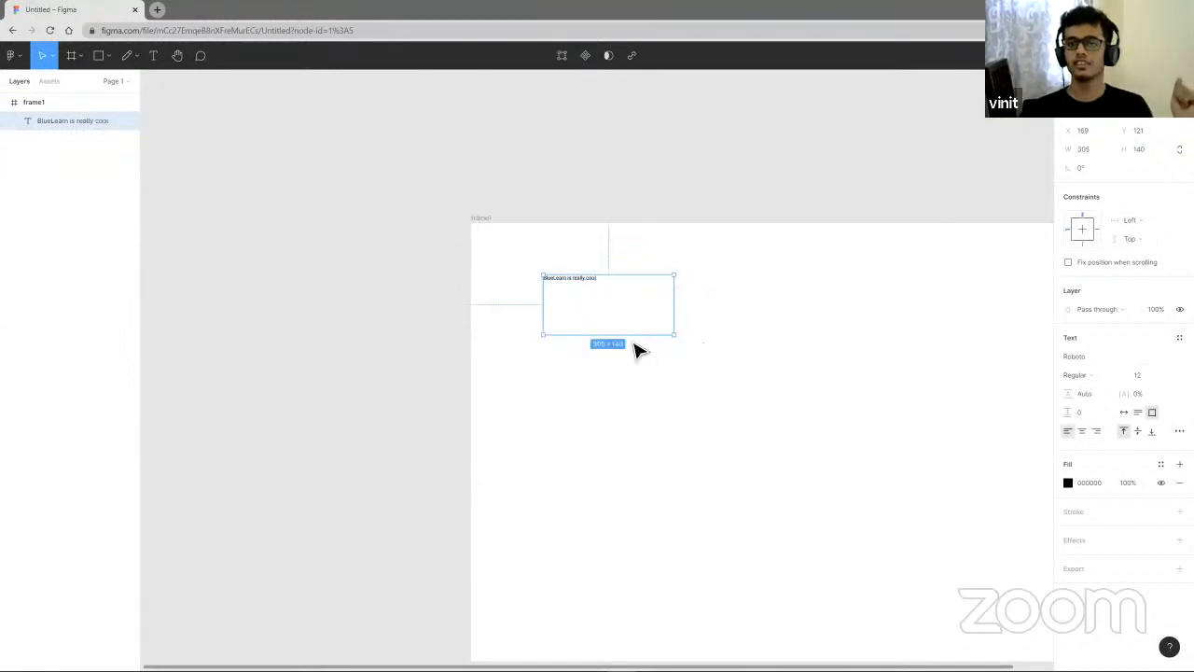
- Browse the list of available font families for the text box
scroll(627, 264, "up", 3)
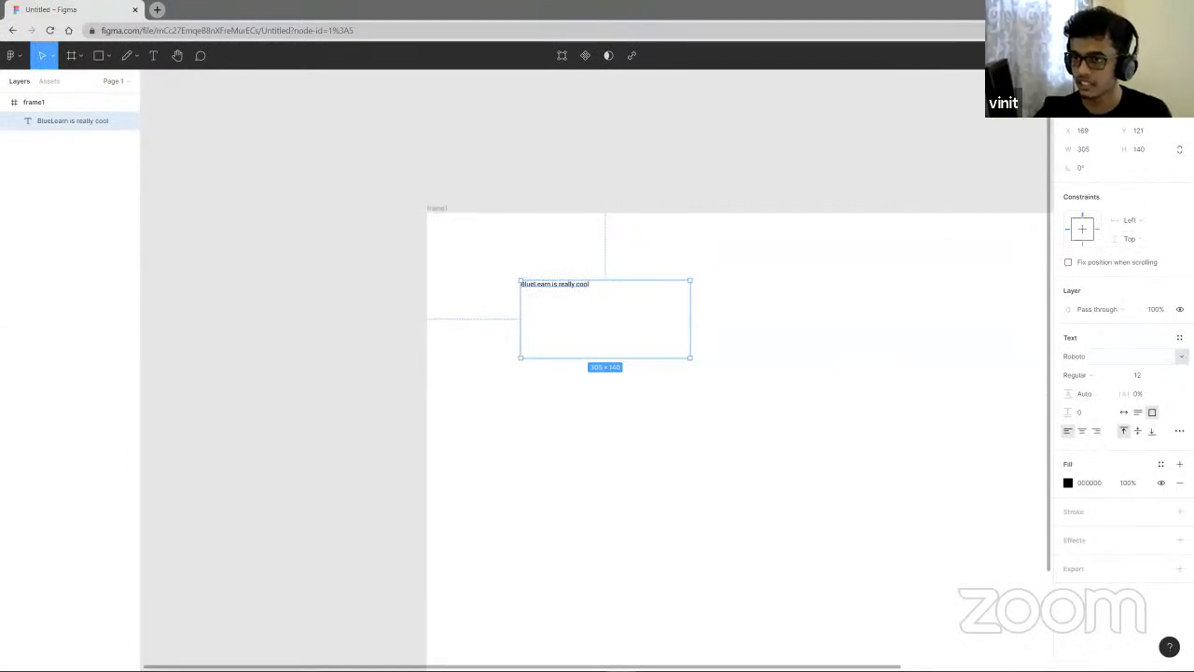
left_click(1157, 361)
scroll(1129, 268, "down", 8)
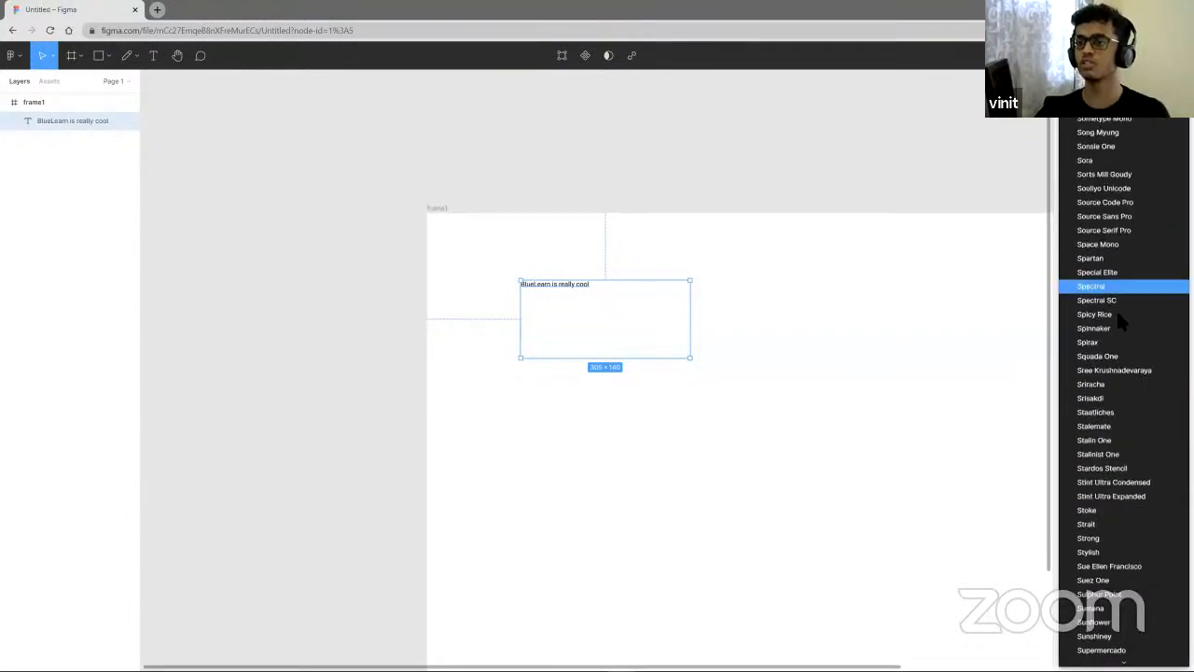
scroll(1113, 370, "up", 15)
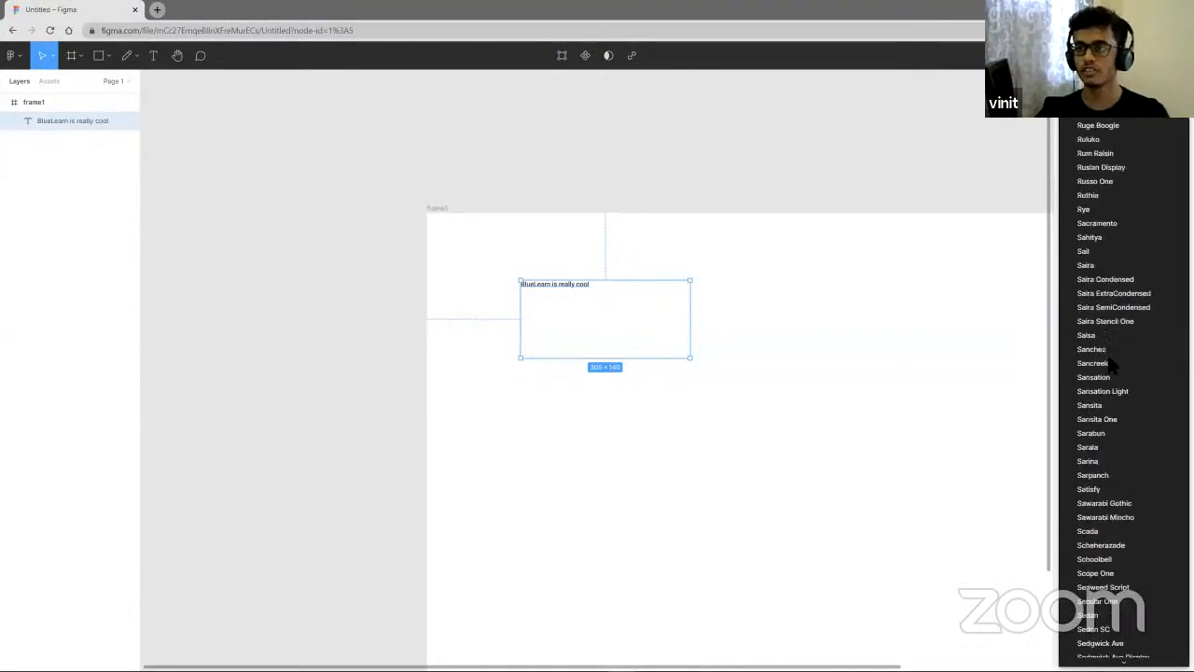
scroll(1111, 371, "up", 15)
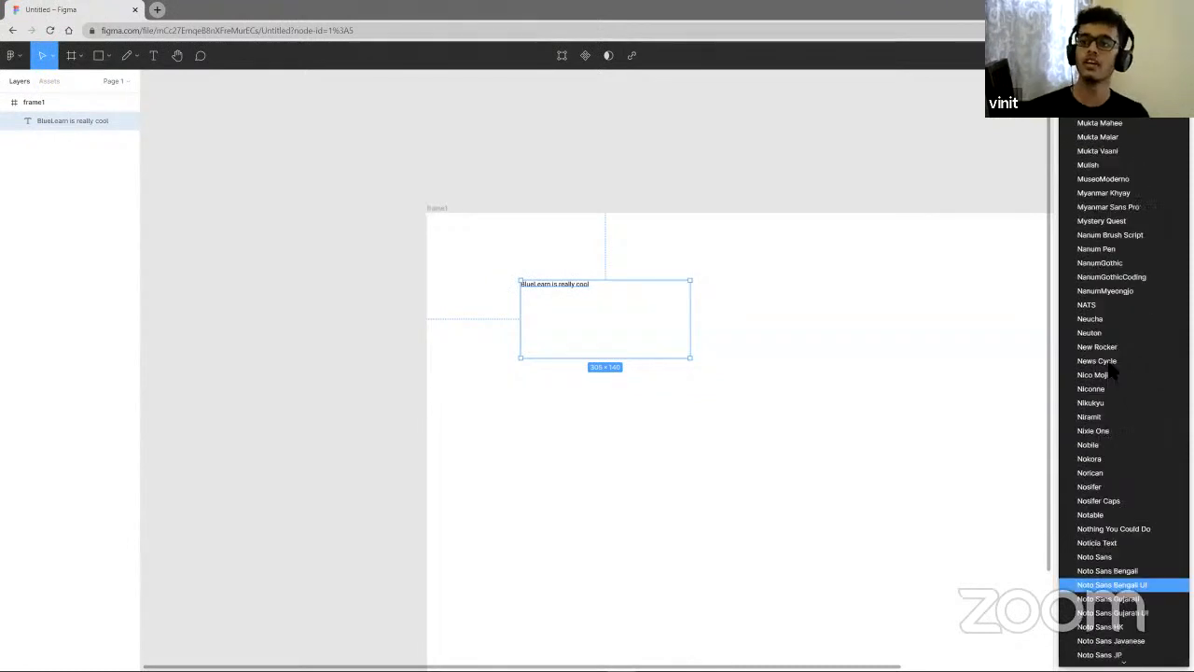
scroll(1111, 371, "up", 15)
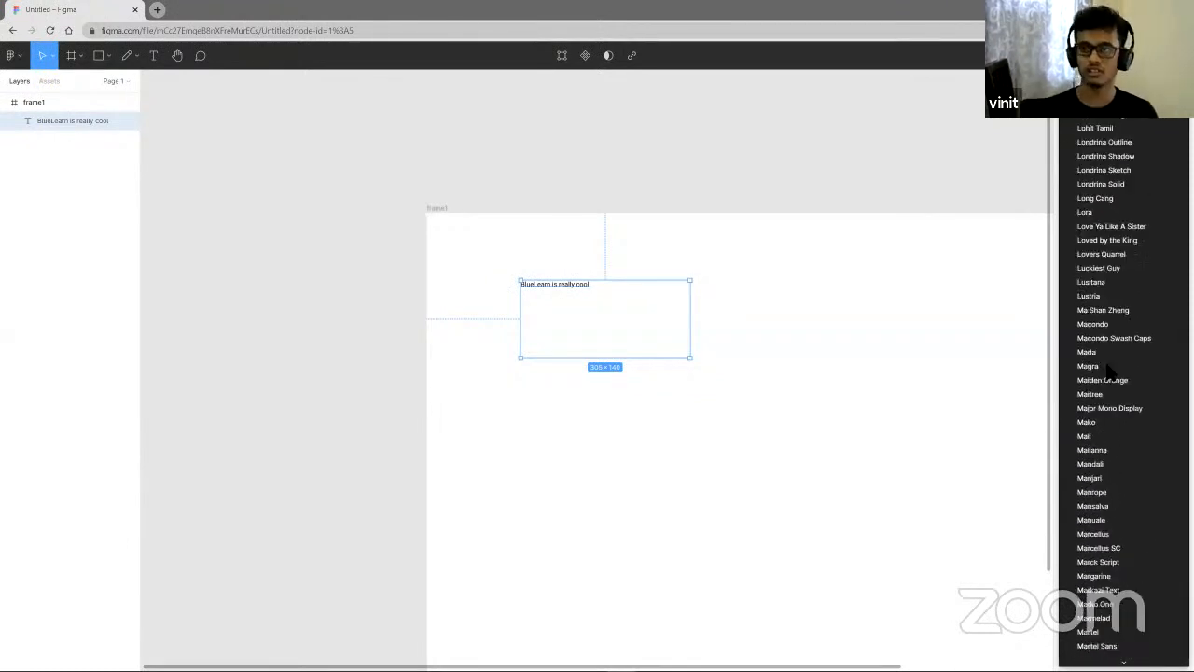
scroll(1098, 364, "down", 5)
left_click(747, 366)
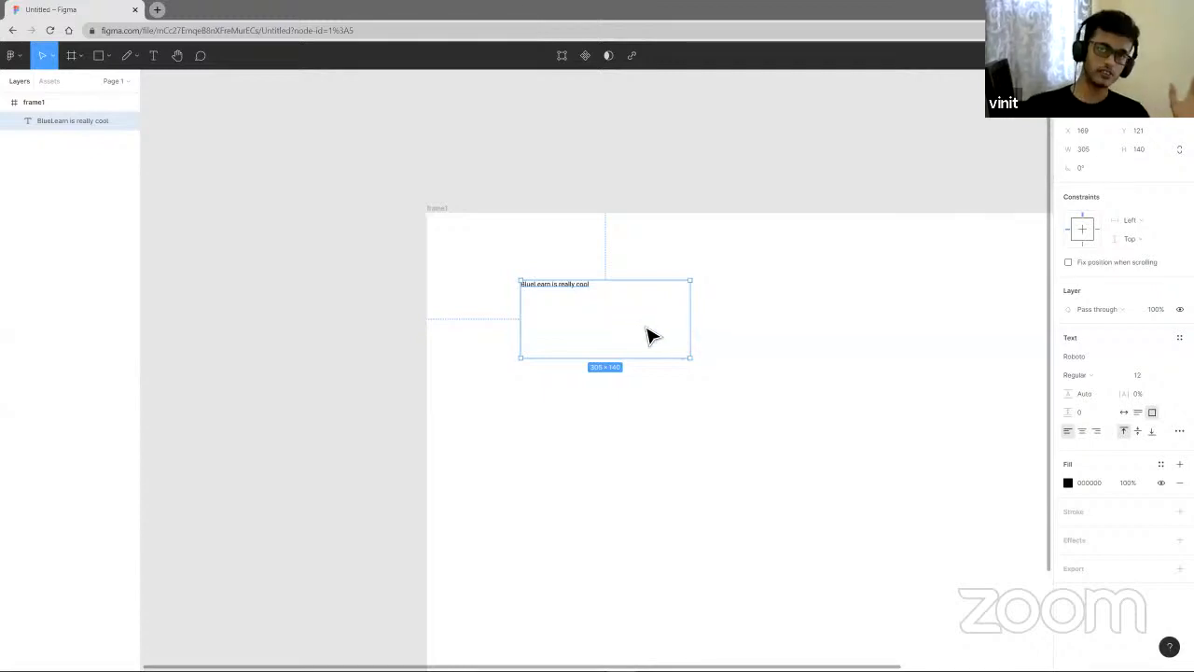
- Set the text box's font family to Montserrat
left_click(824, 298)
left_click(541, 292)
left_click(1094, 356)
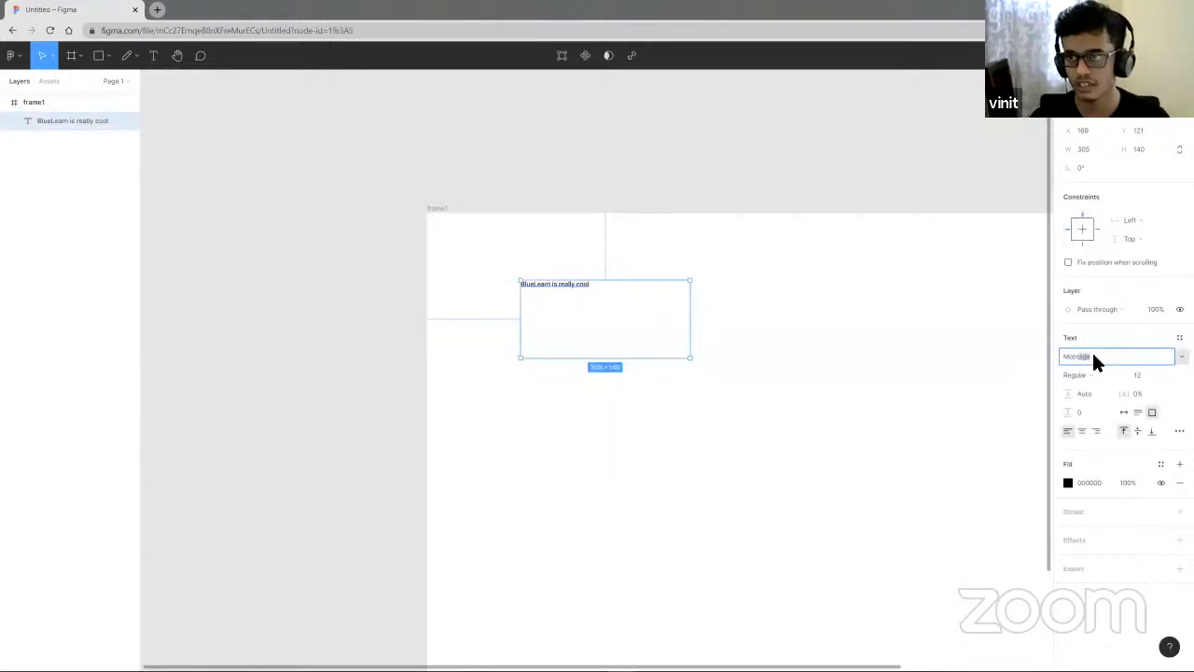
key("Return")
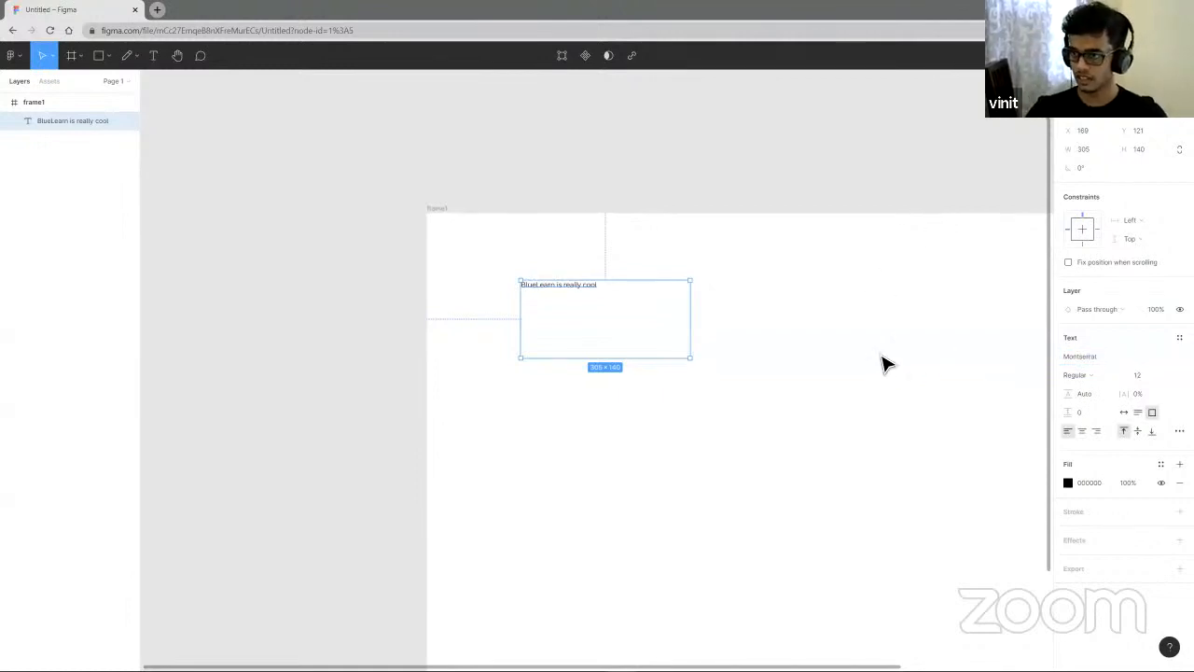
- Set the text's font size to 18 and its weight to Bold
left_click(1167, 374)
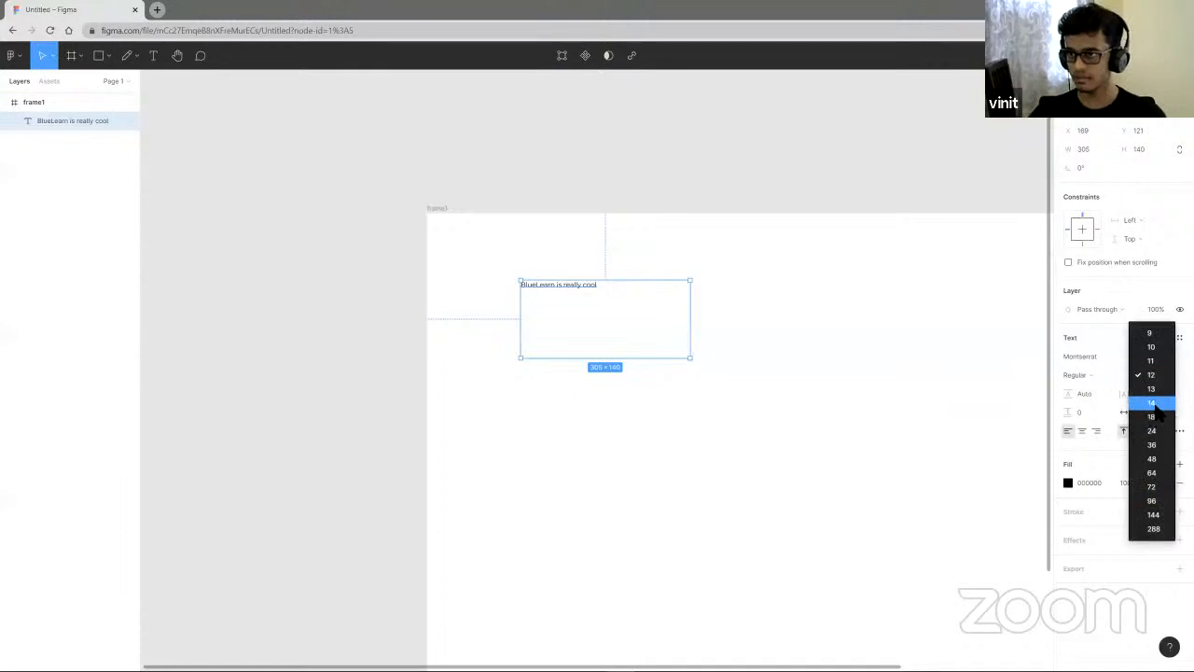
left_click(1156, 417)
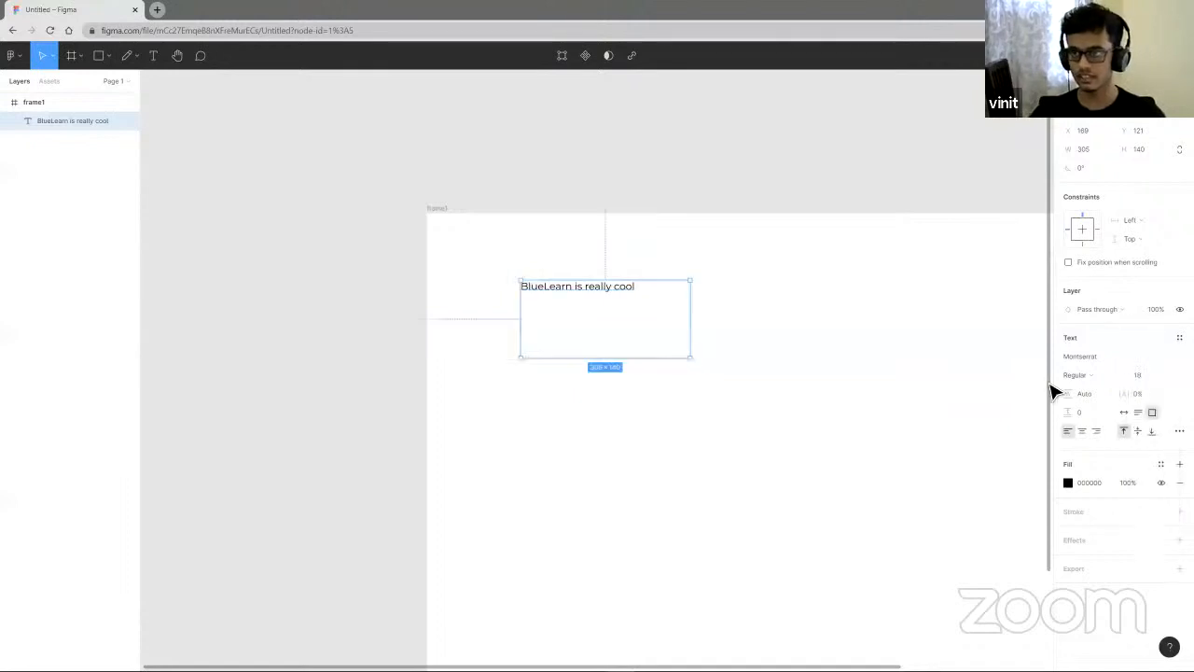
left_click(1107, 376)
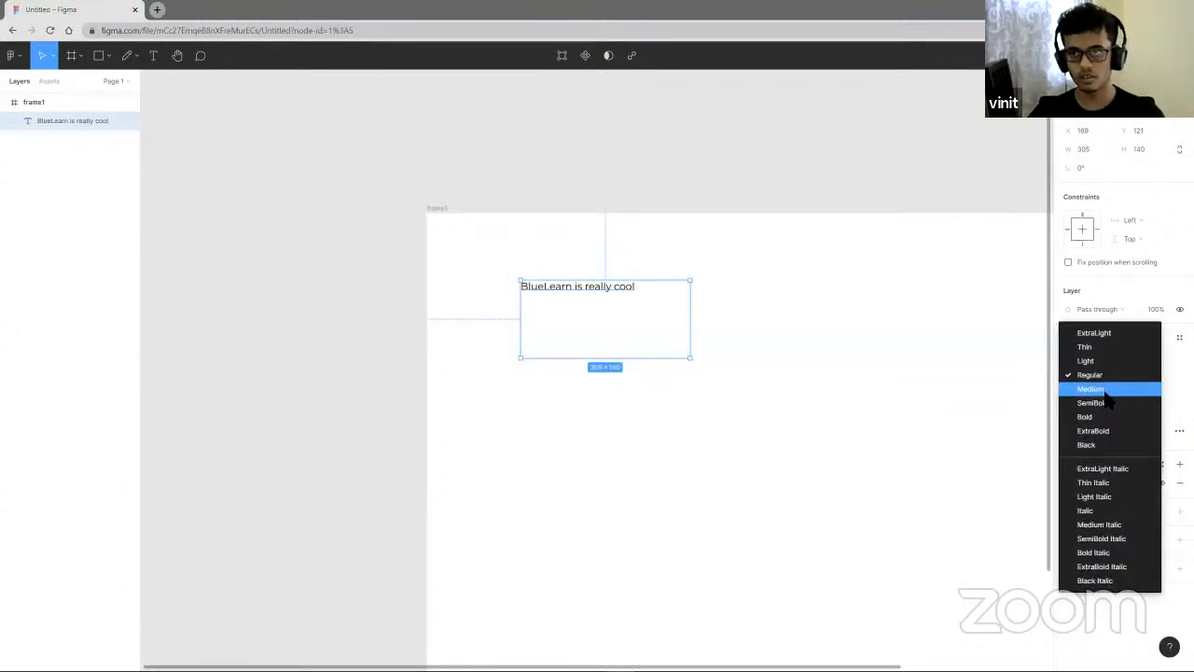
left_click(1105, 393)
left_click(1089, 378)
left_click(1088, 389)
left_click(1085, 375)
left_click(1087, 390)
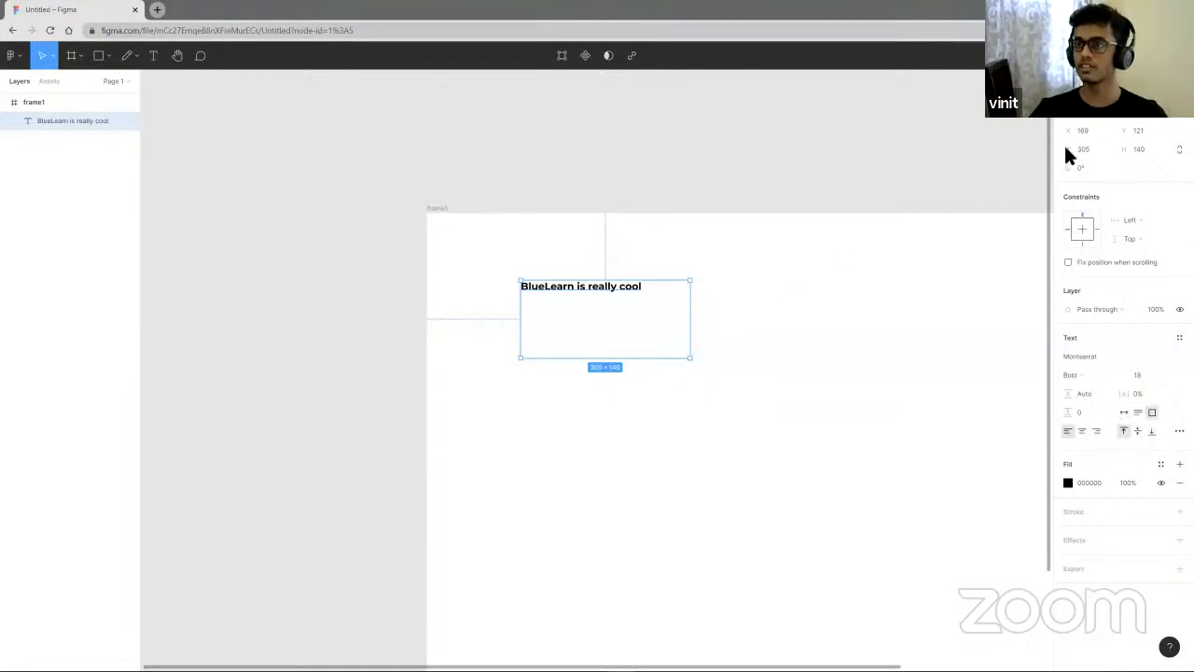
- Review the text's properties in the Inspect view, then set its fill colour to D41010
left_click(1147, 81)
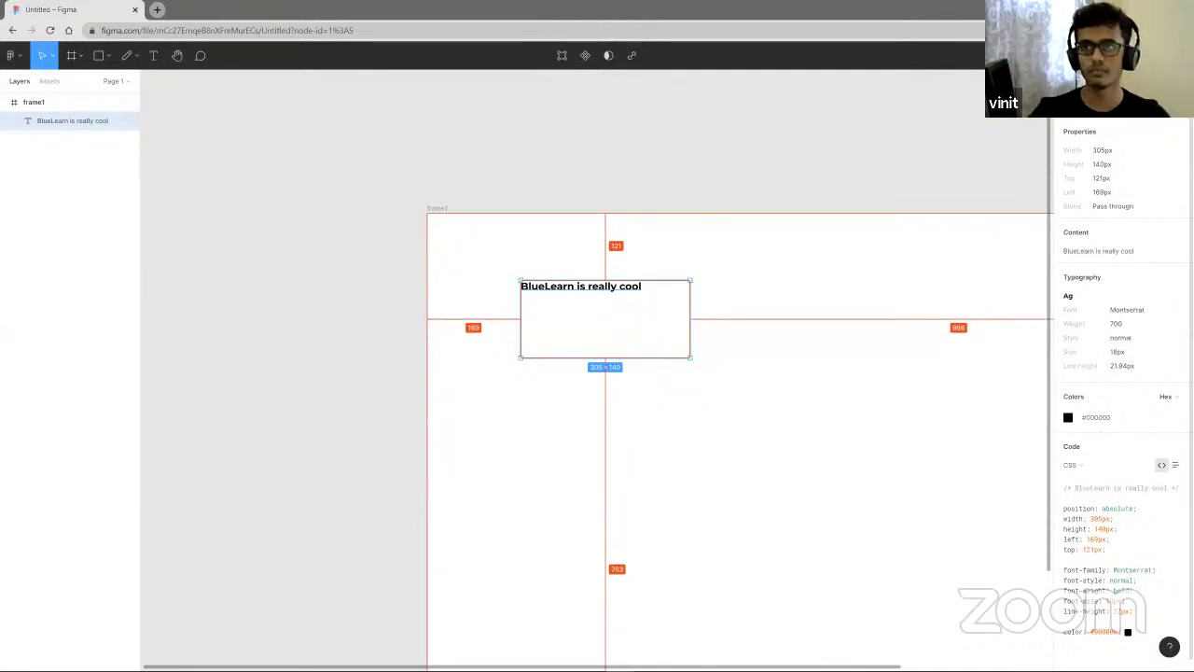
left_click(1075, 81)
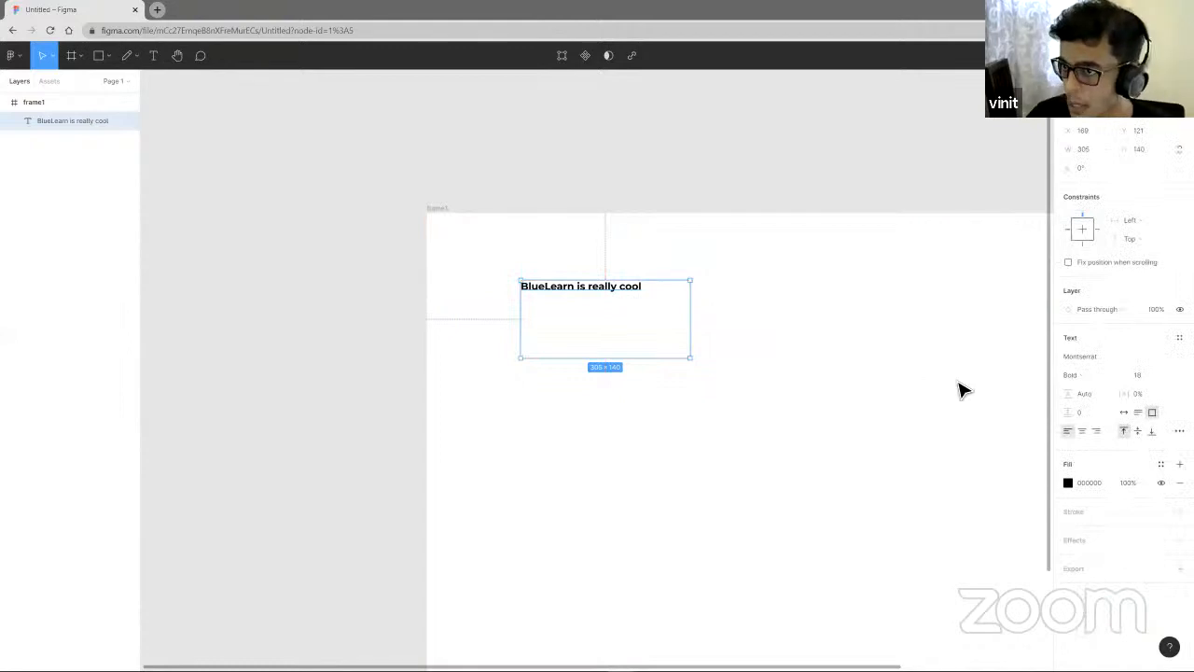
left_click(1069, 482)
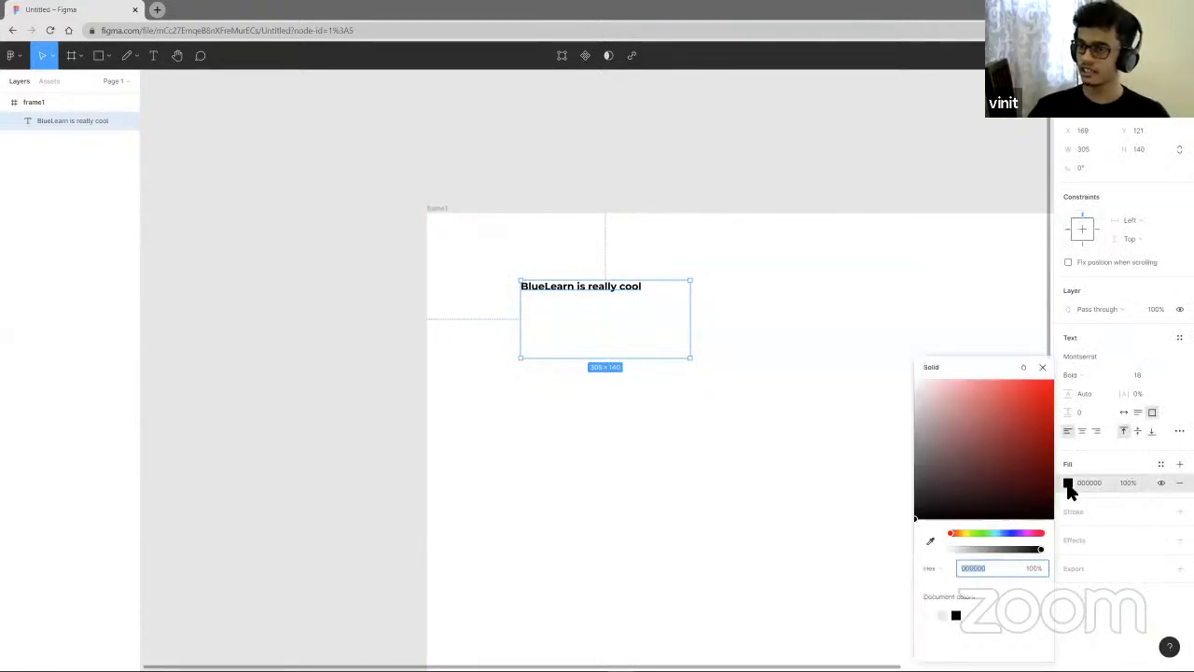
left_click_drag(995, 445, 1043, 402)
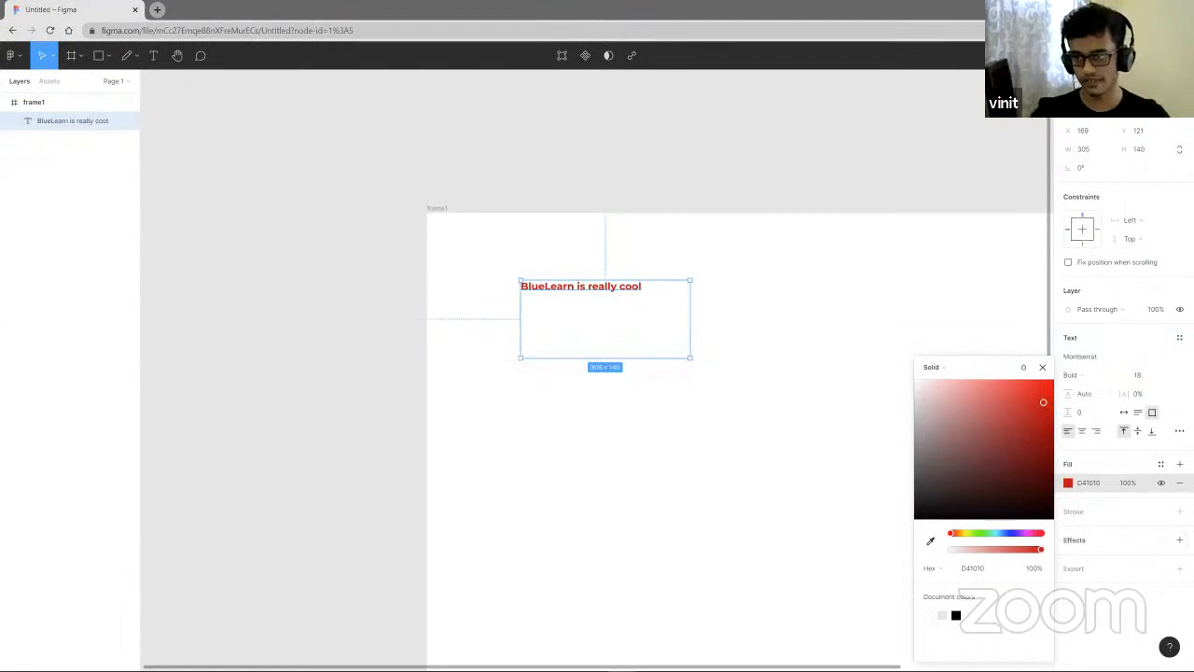
left_click(862, 371)
- Select and delete the text box
left_click(570, 287)
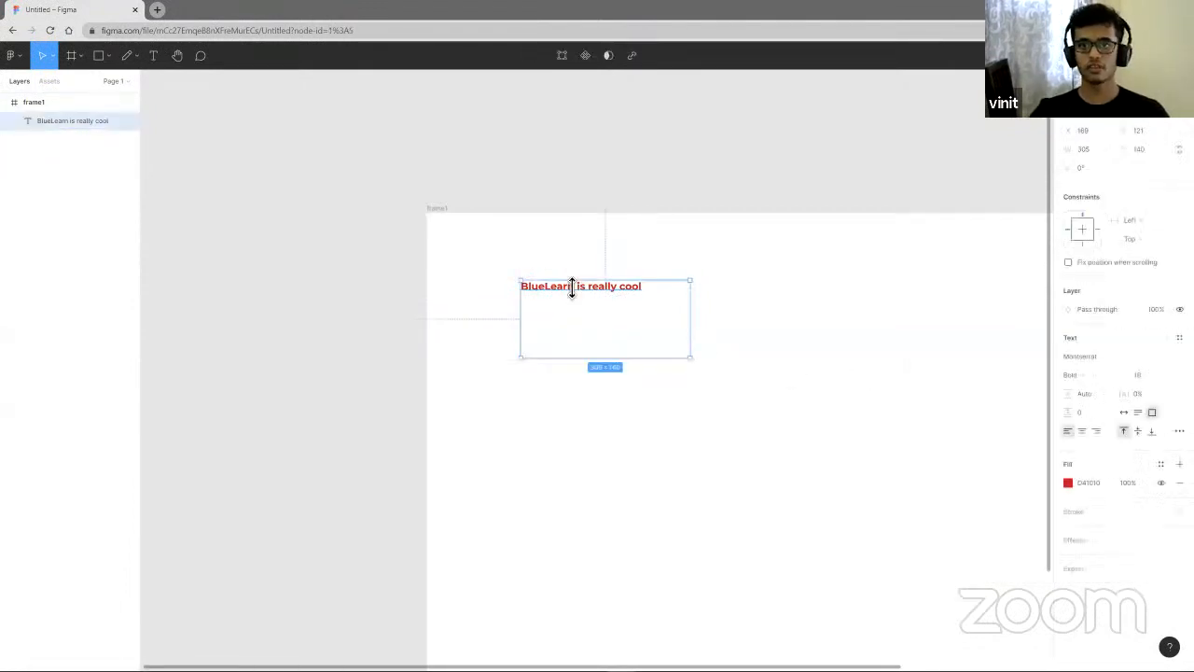
key("Delete")
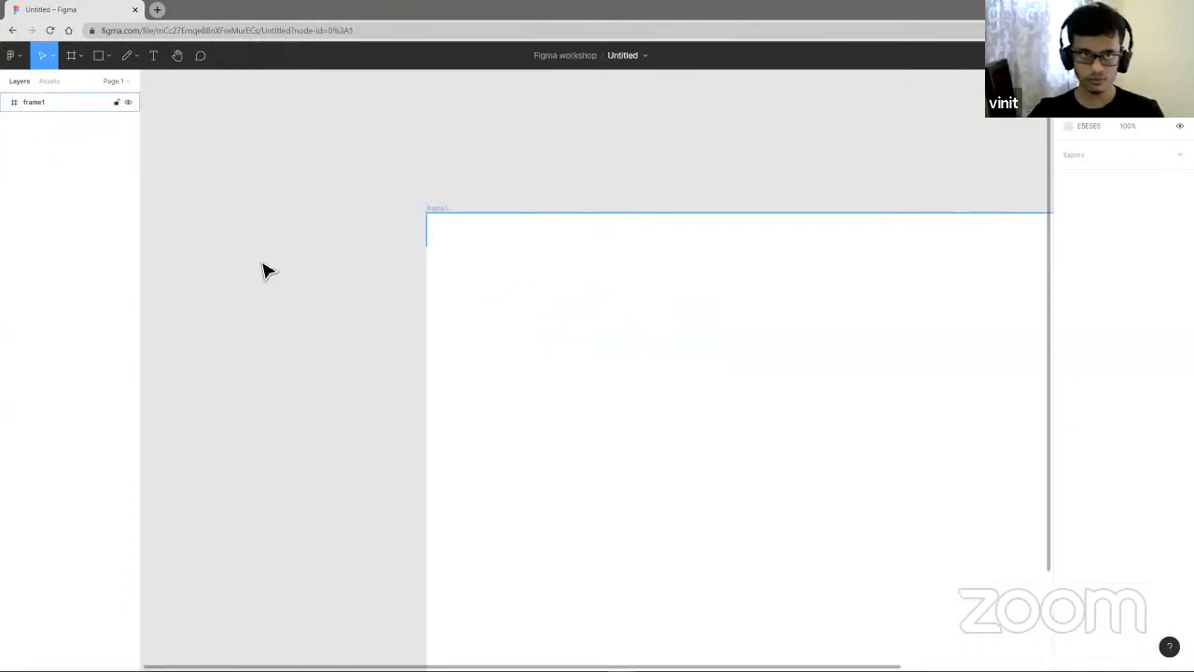
- Reposition frame1 up and to the left on the canvas
left_click_drag(682, 451, 495, 360)
scroll(494, 359, "down", 2)
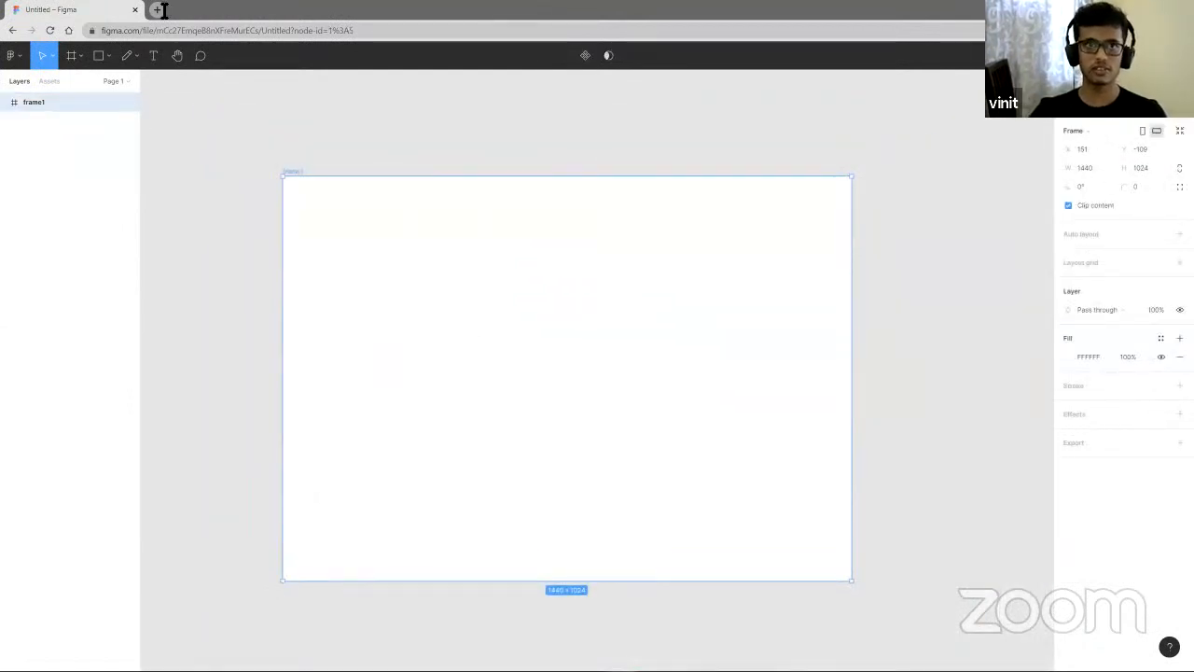
- Switch to the comment tool and open, then close, the file's invite and sharing dialog
left_click(201, 56)
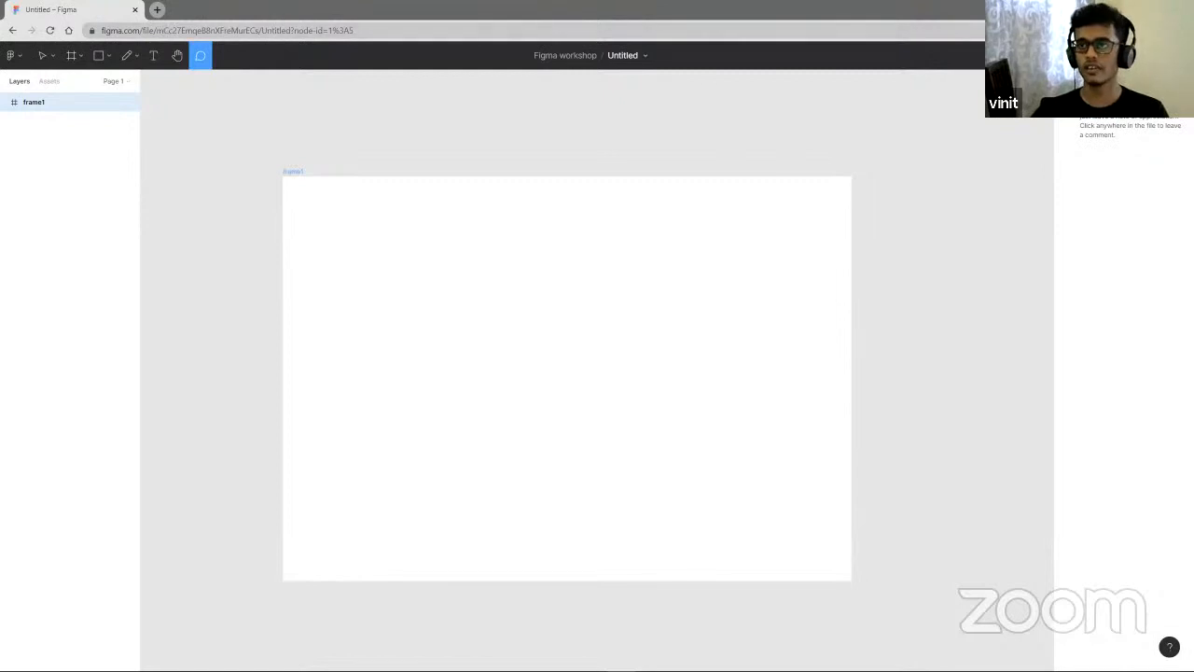
left_click(1096, 55)
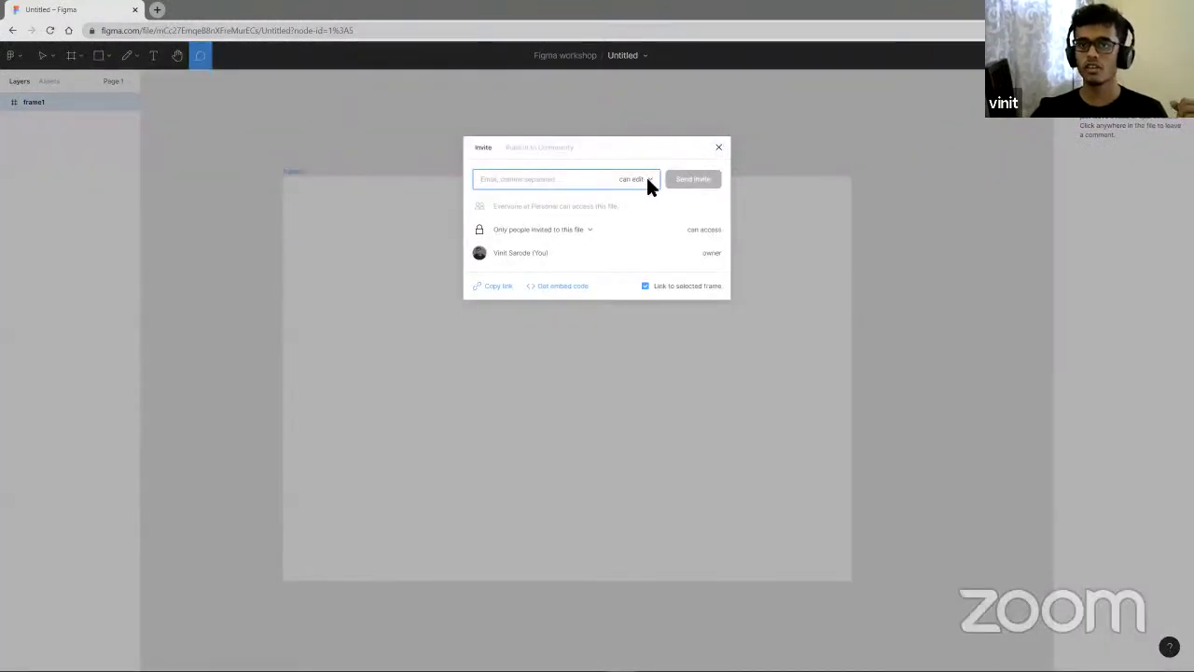
left_click(645, 180)
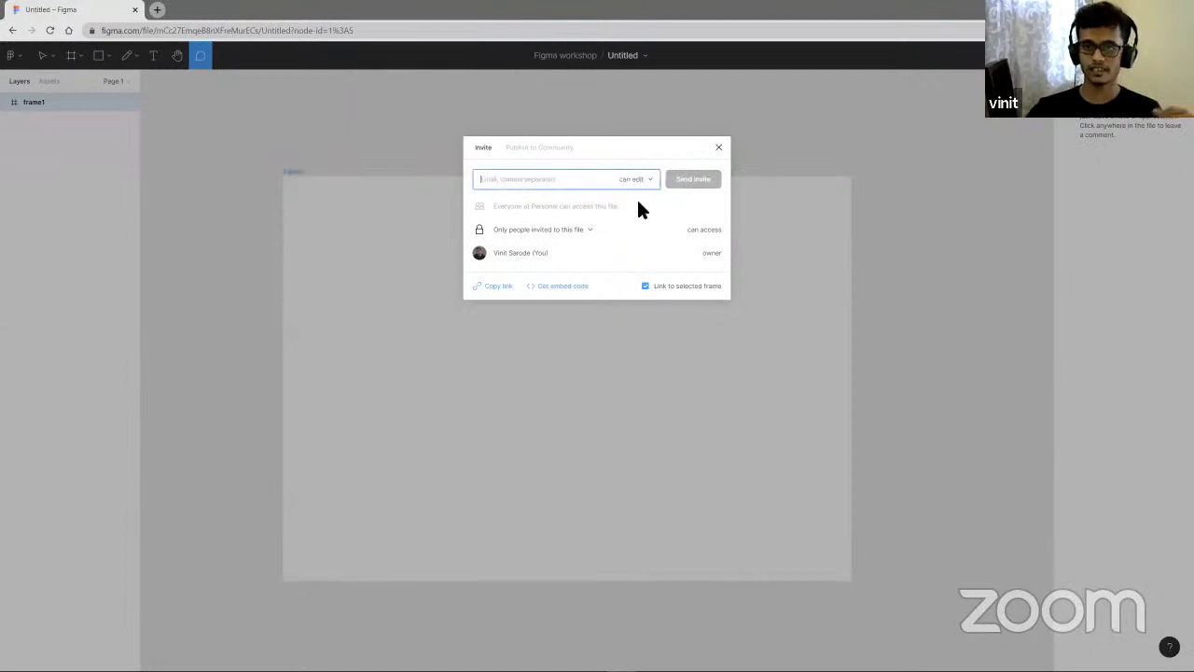
left_click(717, 148)
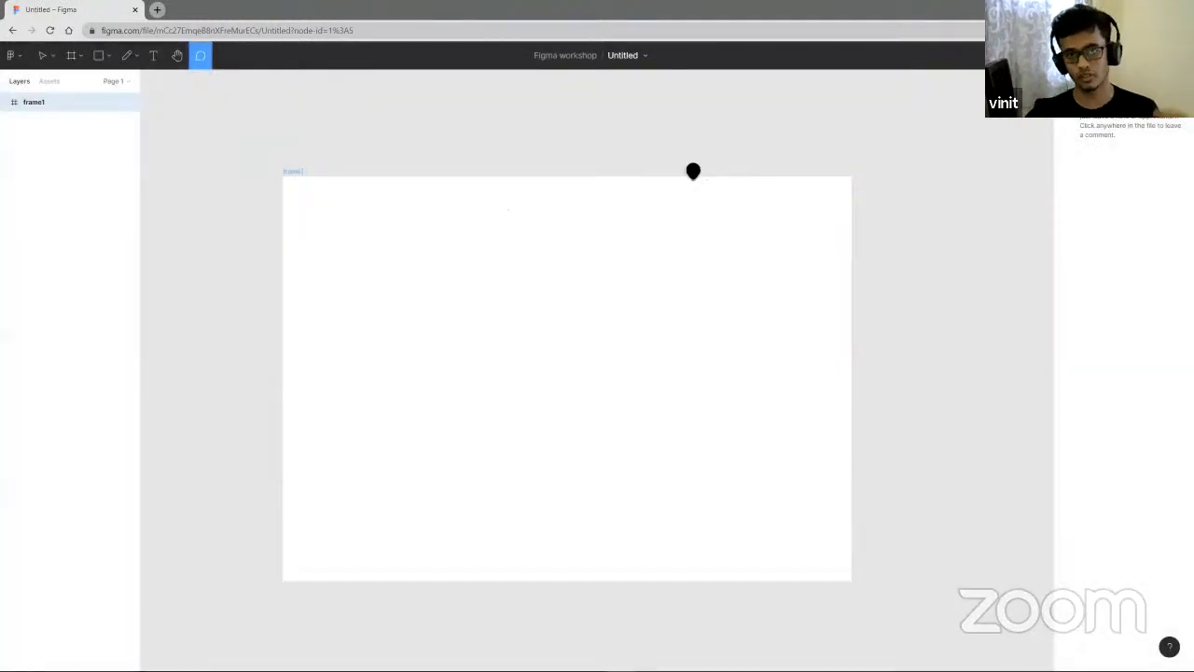
- Draw a rectangle about 140 × 97 near the upper left of frame1
scroll(574, 224, "down", 2)
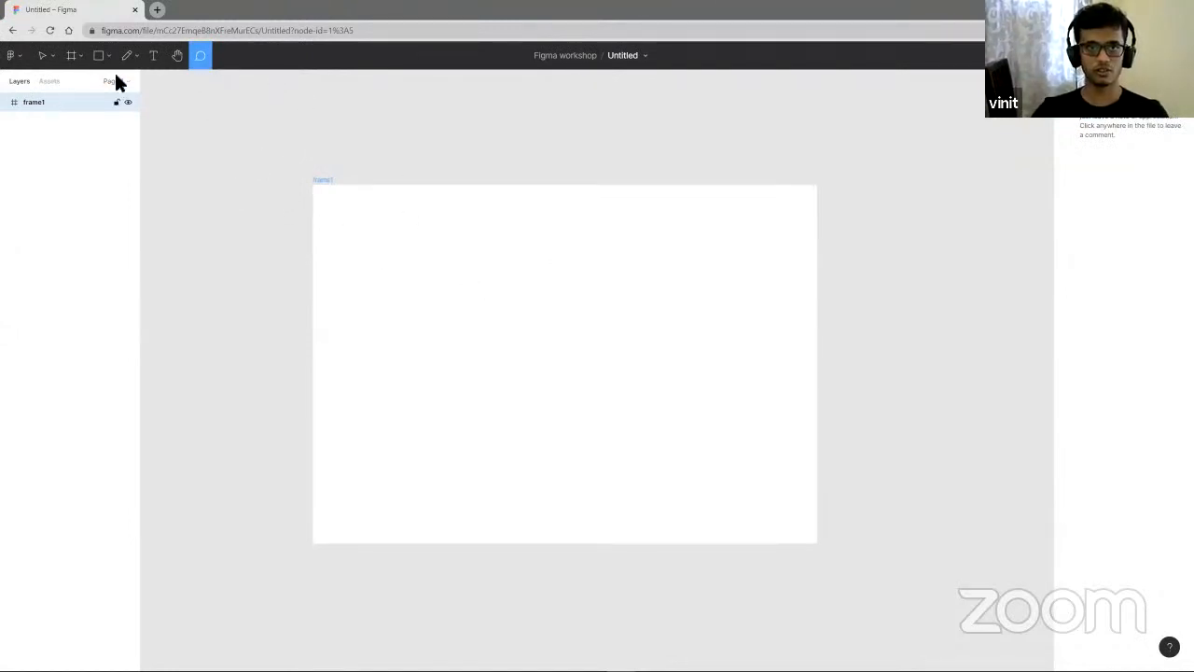
left_click(156, 59)
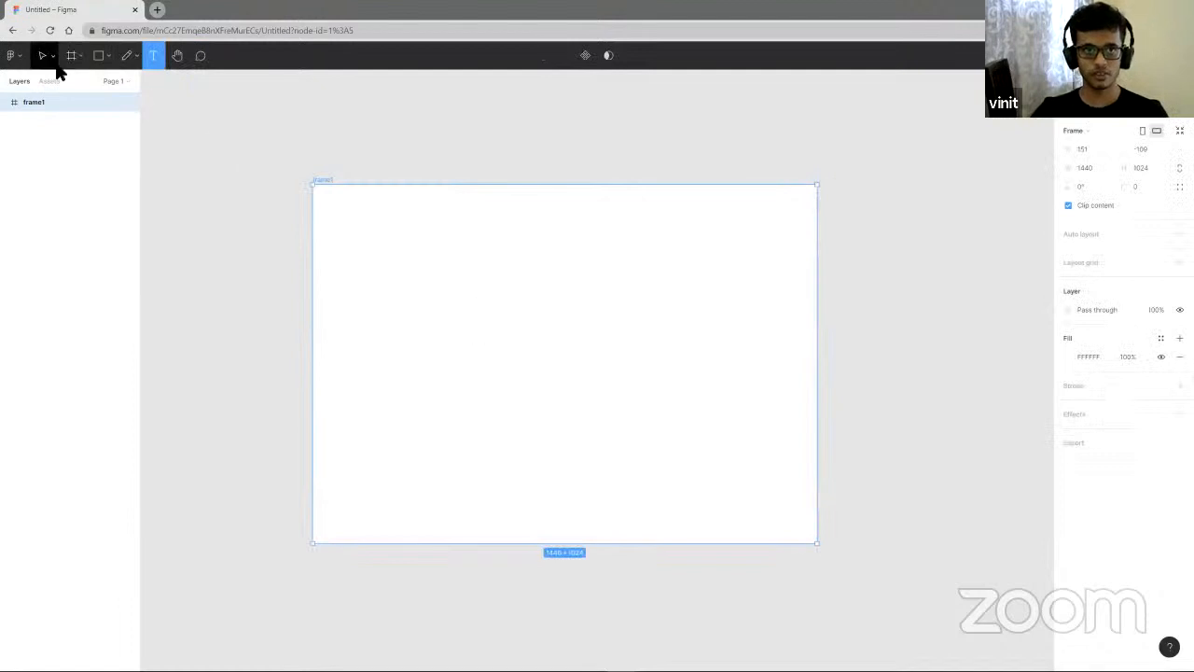
left_click(100, 60)
left_click(104, 59)
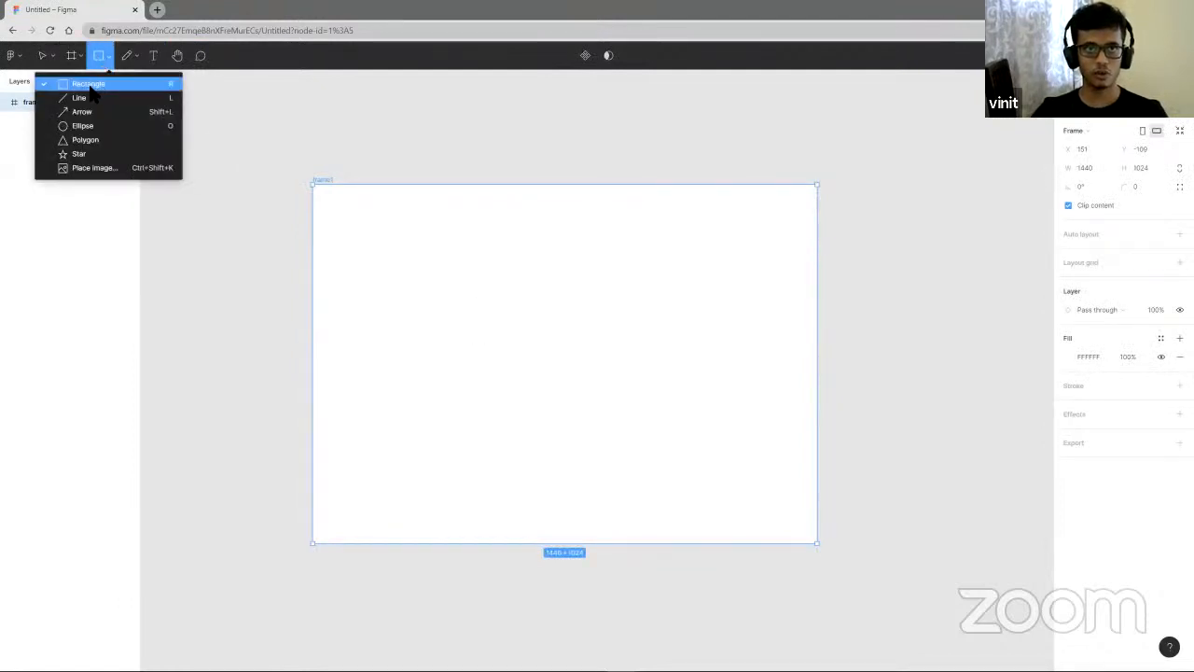
left_click(80, 83)
left_click_drag(383, 240, 431, 274)
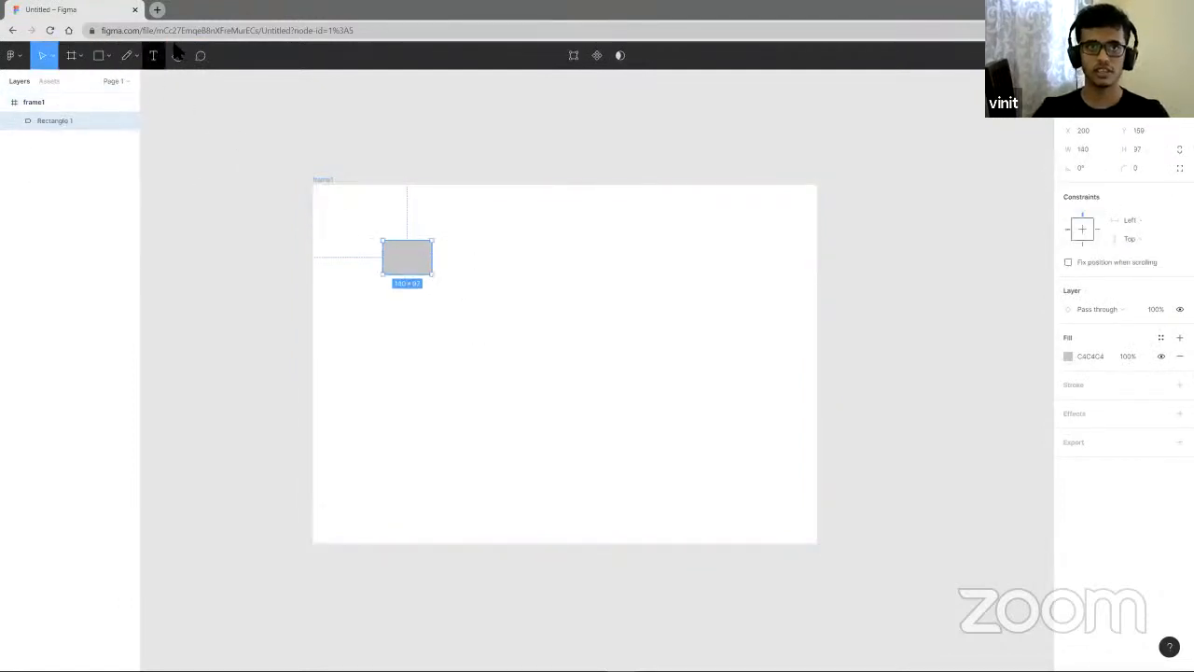
left_click(316, 128)
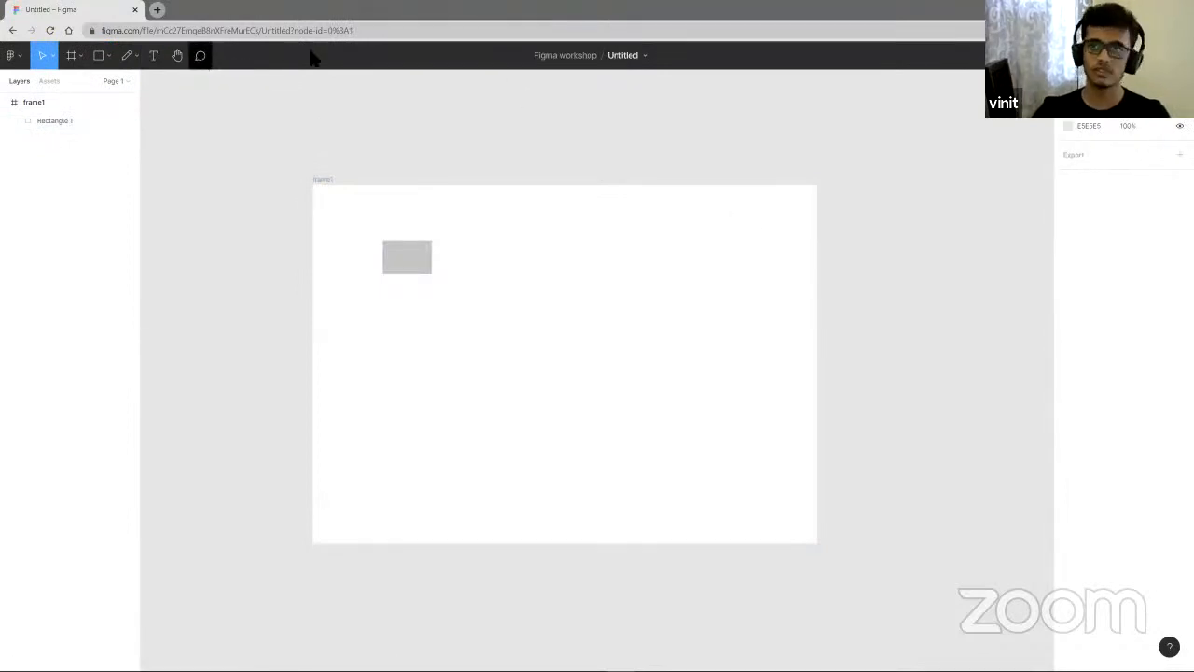
- Comment "why is this logo so ugly" on the rectangle, mentioning a collaborator, post it and resolve it
left_click(201, 56)
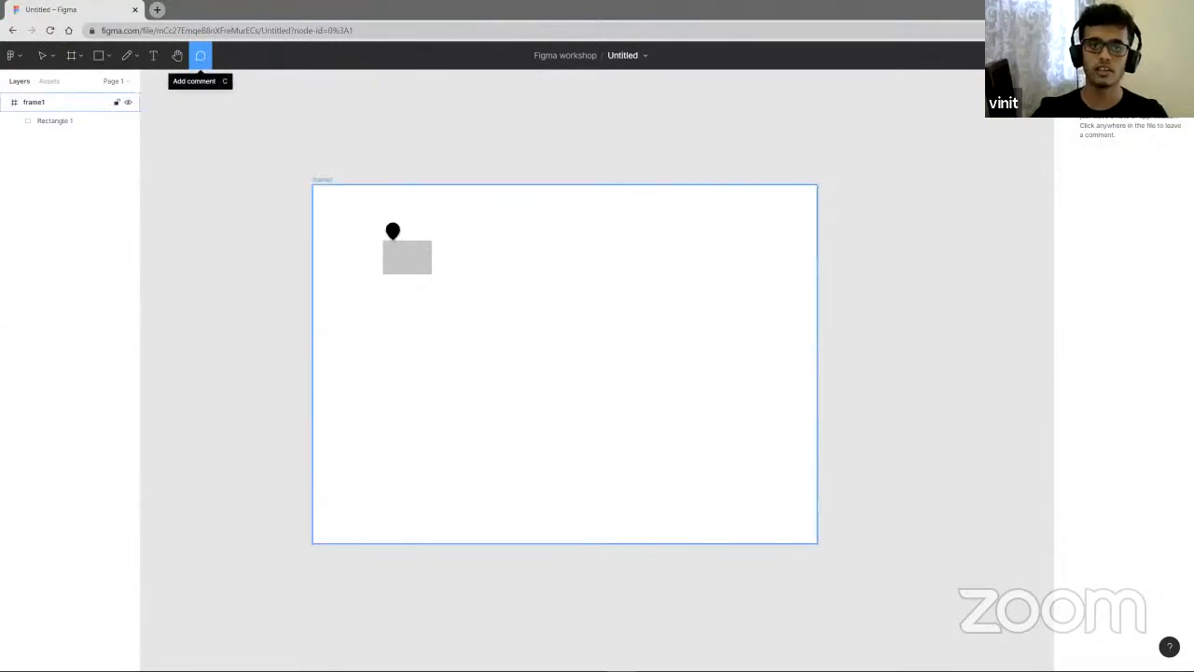
left_click(412, 252)
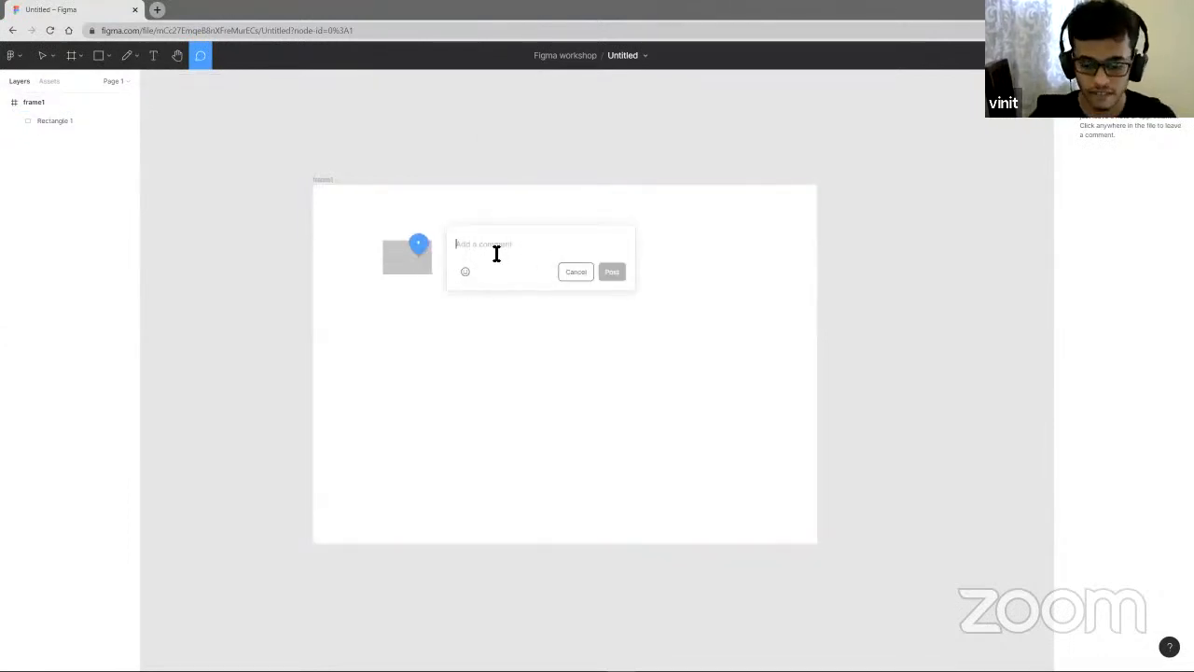
type("why")
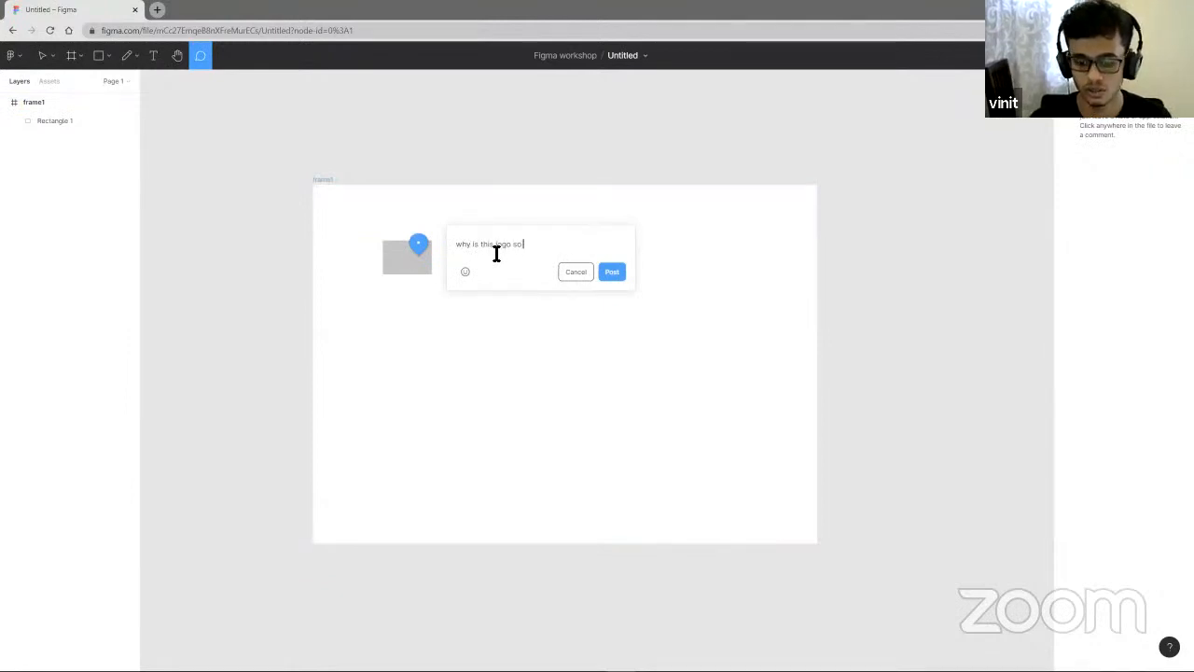
type("is this logo so ugly ")
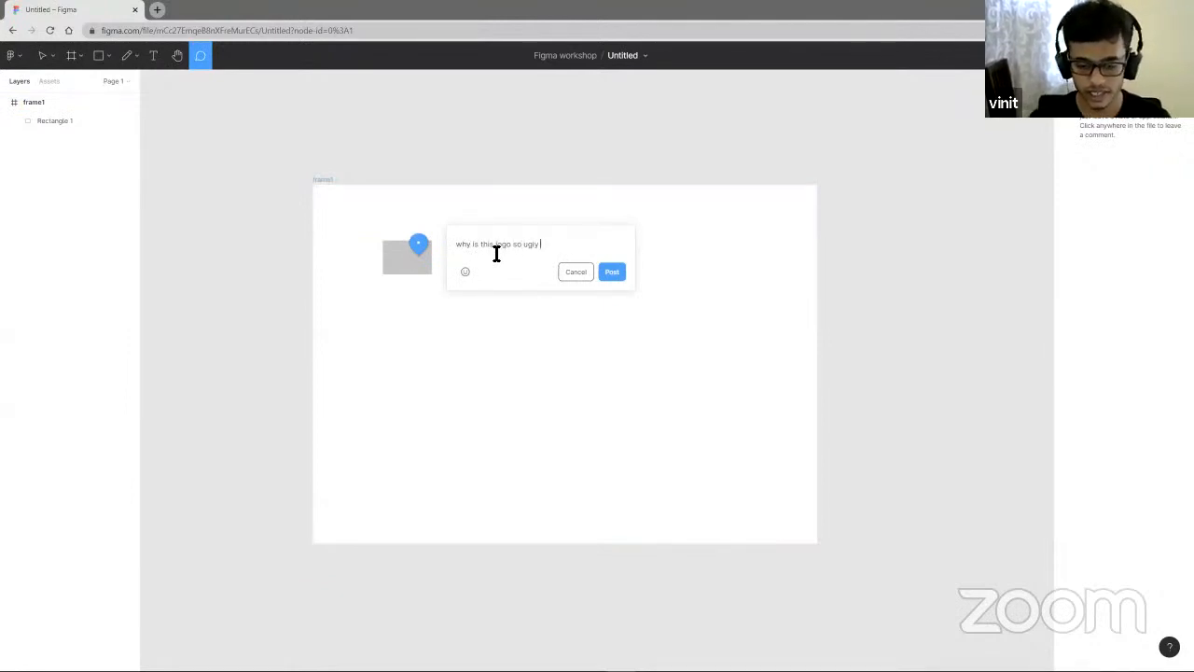
type("@vini")
key("Return")
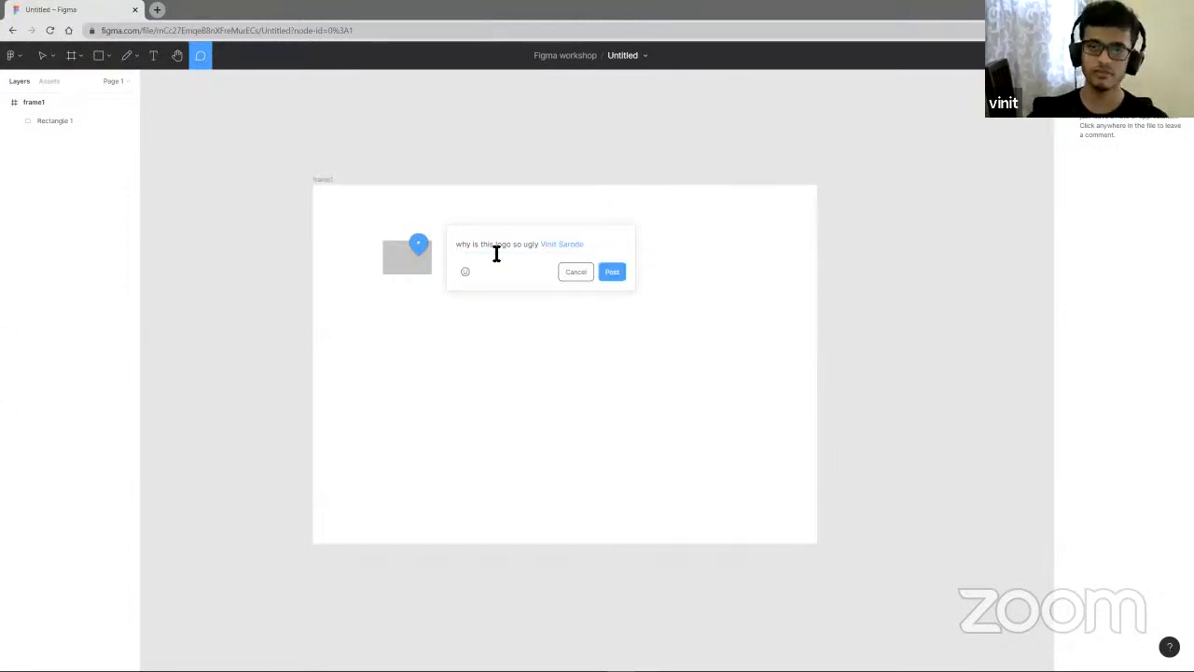
left_click(614, 276)
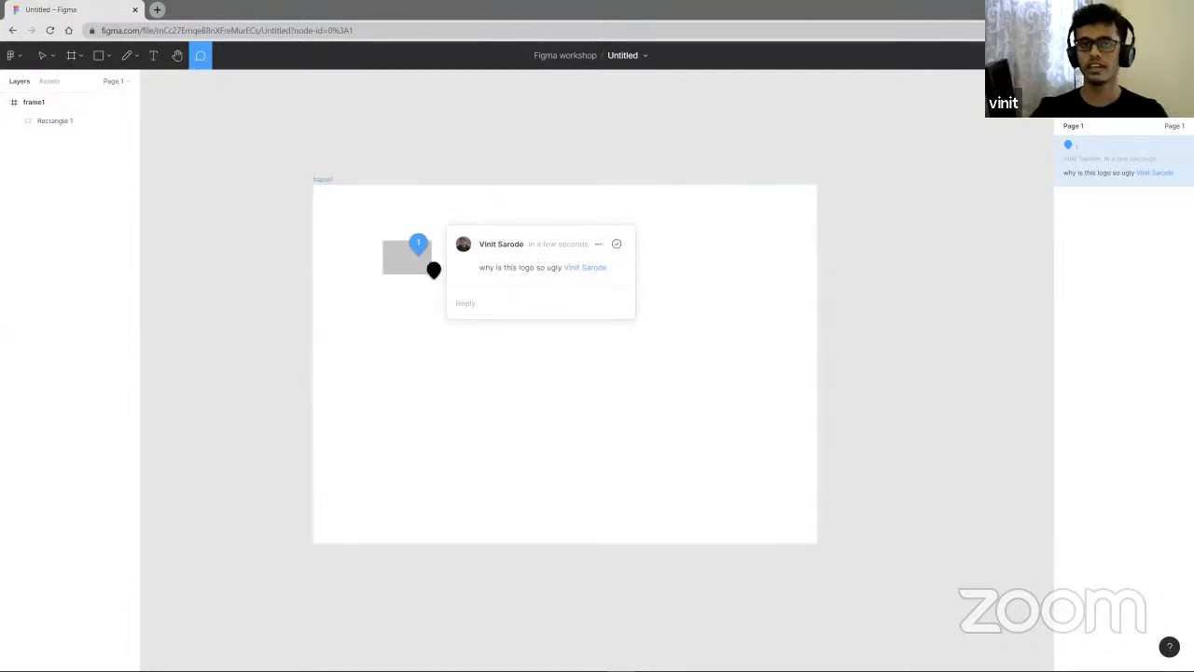
left_click(616, 245)
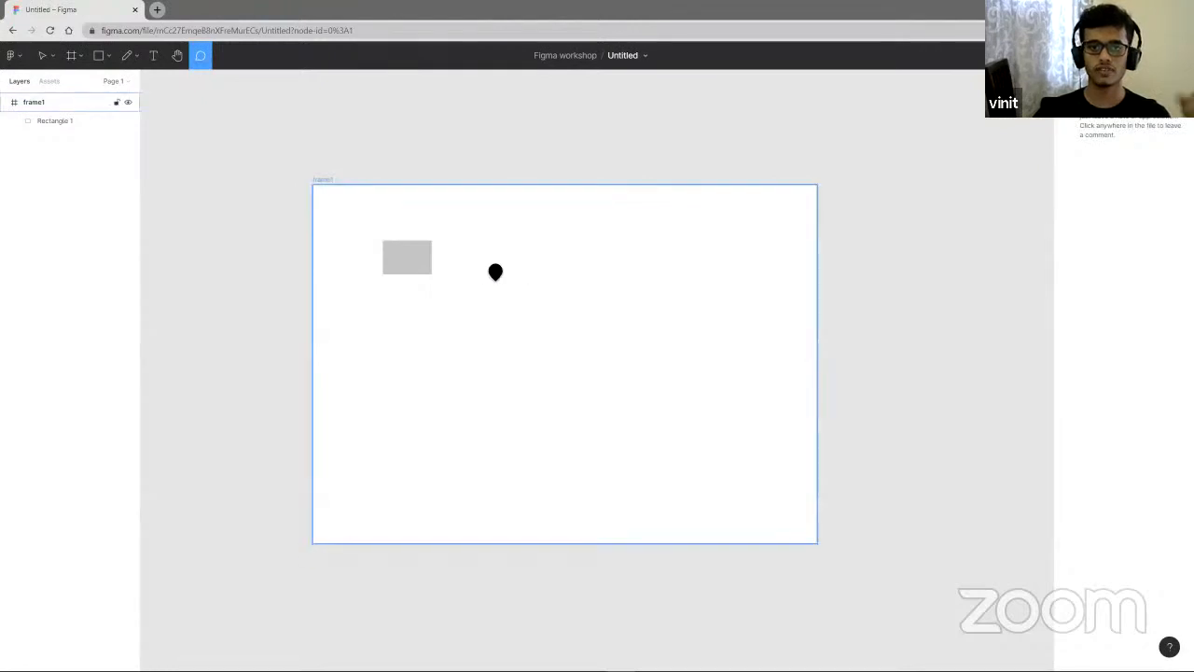
- Select and delete the rectangle in frame1
left_click(42, 55)
left_click(399, 263)
key("Delete")
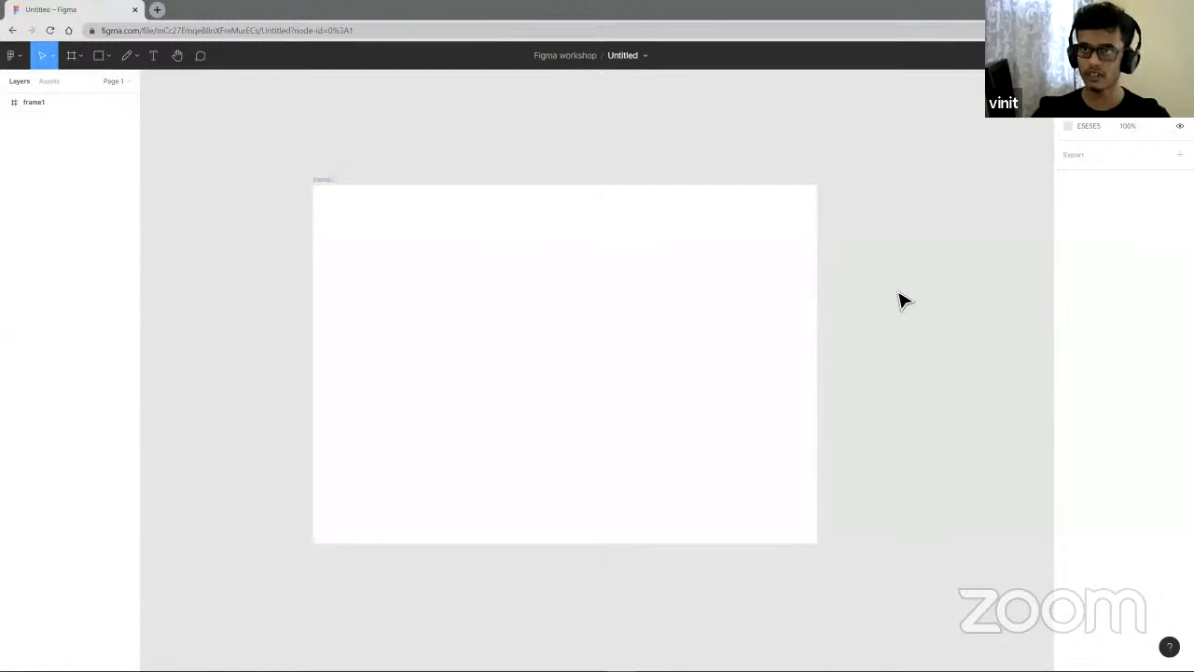
- Move frame1 slightly up and to the right on the canvas
left_click_drag(669, 307, 696, 295)
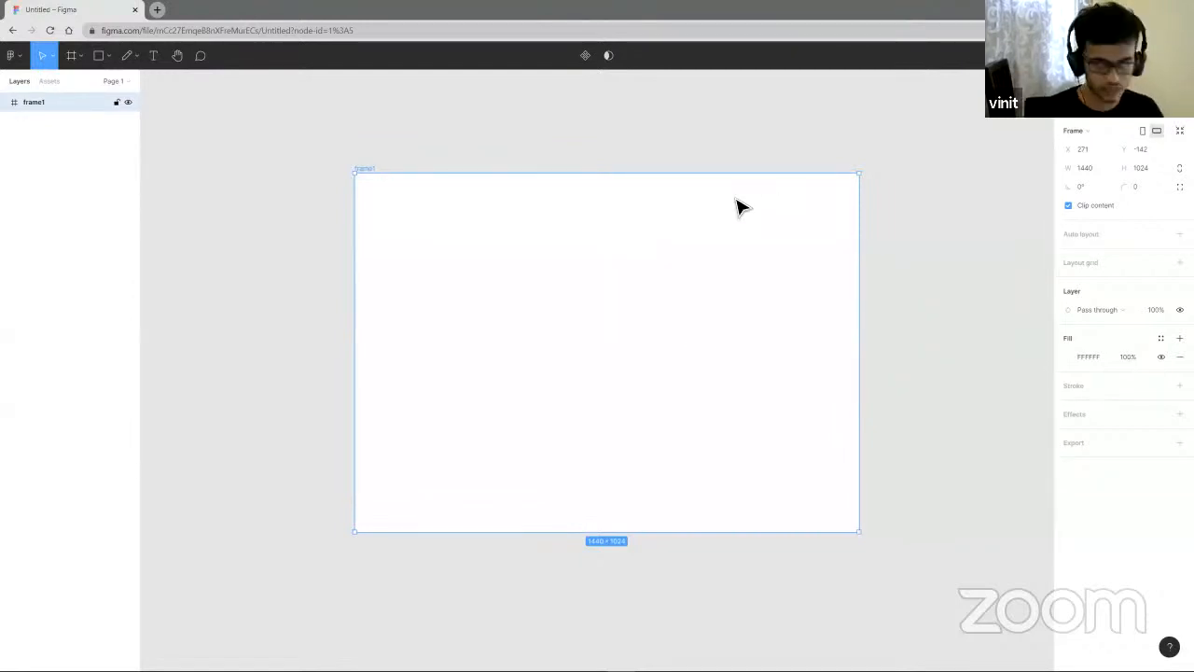
mouse_move(634, 274)
left_mouse_down()
mouse_move(629, 262)
mouse_move(650, 261)
left_mouse_up()
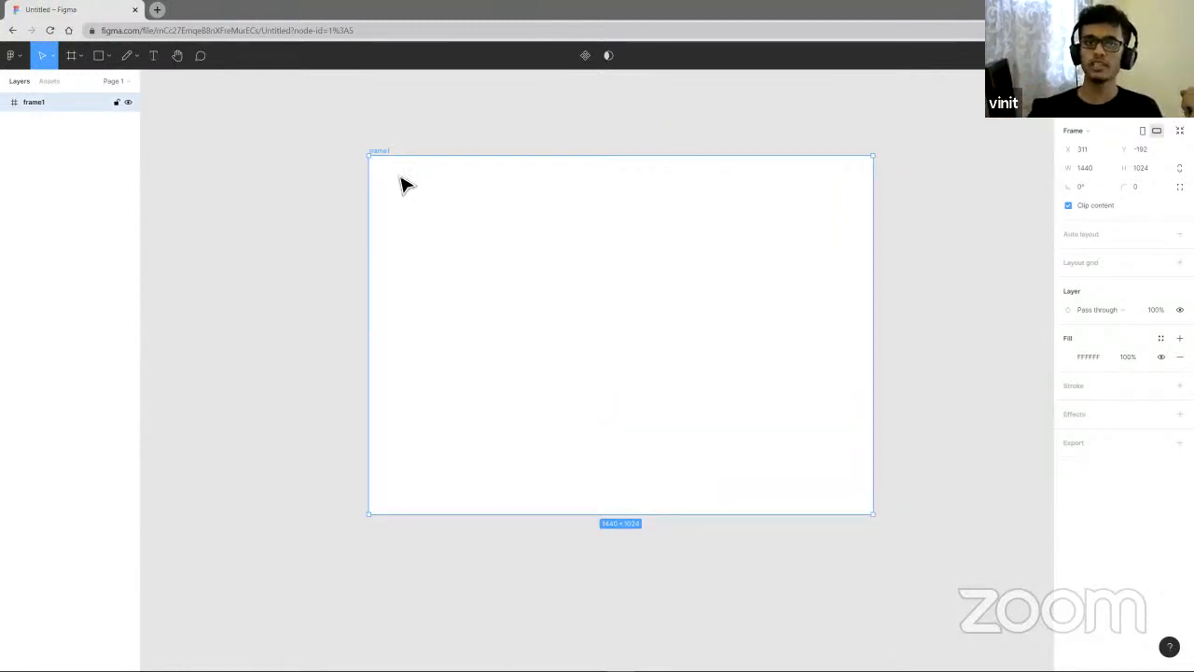
- Draw a full-width header rectangle about 1440 × 92 along the top edge of frame1
left_click(98, 55)
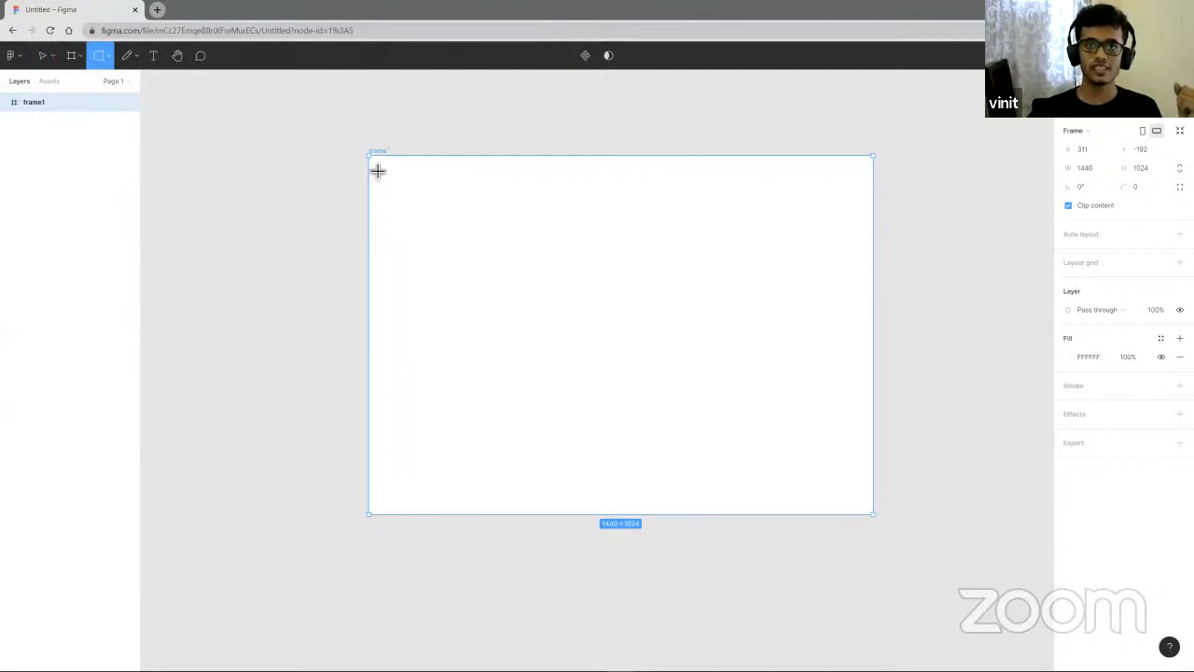
mouse_move(370, 156)
left_mouse_down()
mouse_move(850, 196)
mouse_move(874, 185)
left_mouse_up()
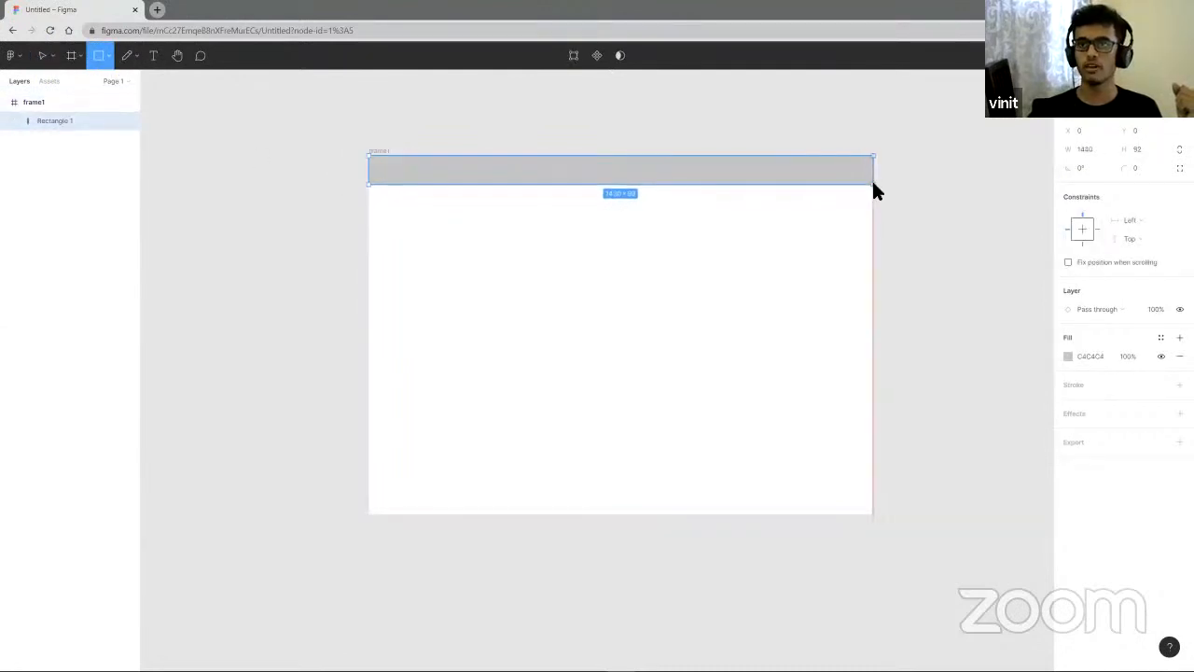
- Draw three placeholder rectangles below the header, about 516 × 70, 488 × 44 and 147 × 75
left_click(101, 56)
left_click_drag(386, 239, 568, 266)
left_click(99, 55)
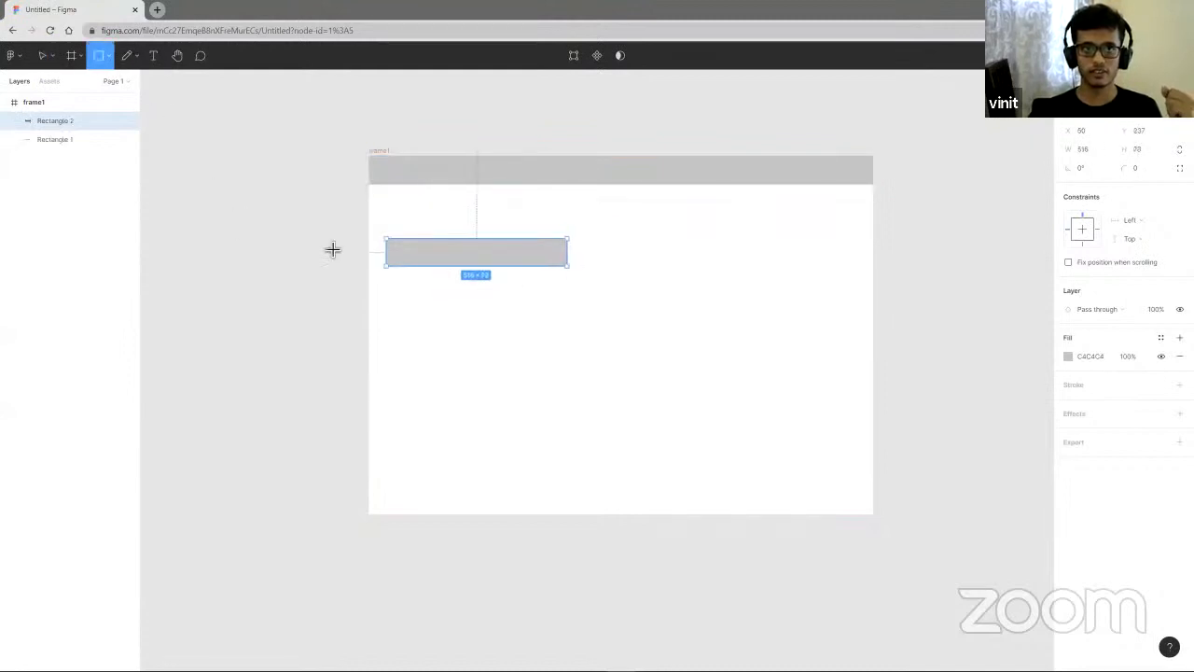
left_click_drag(402, 295, 575, 310)
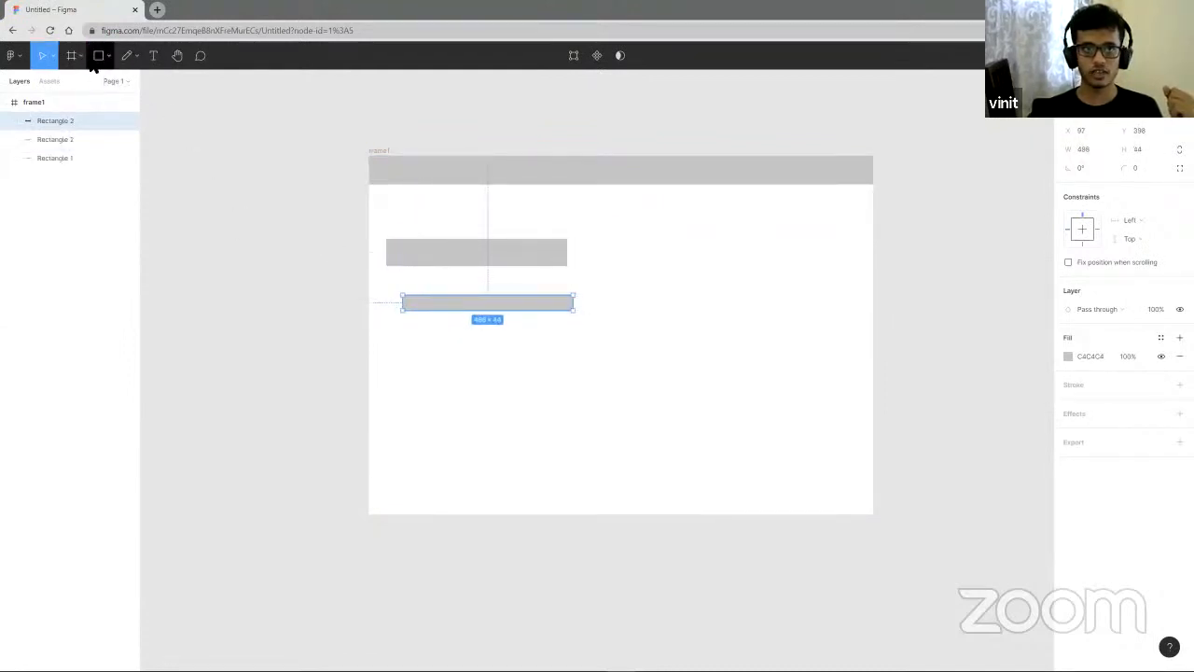
left_click(99, 56)
mouse_move(436, 362)
left_mouse_down()
mouse_move(459, 387)
mouse_move(488, 387)
left_mouse_up()
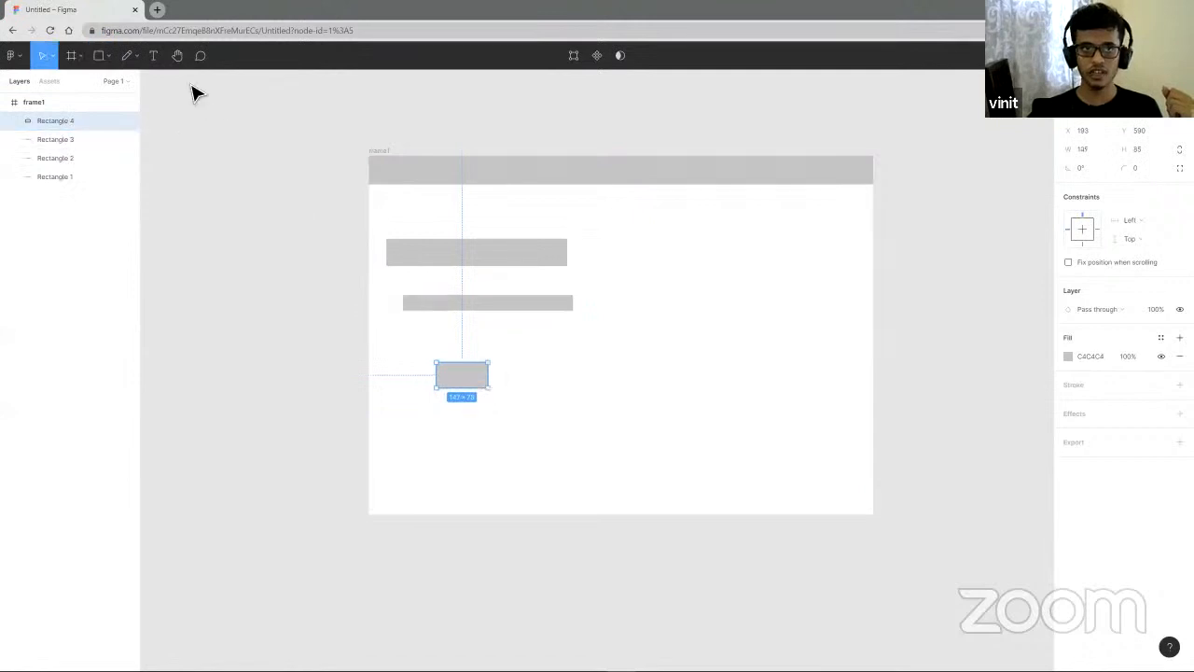
- Draw a circle about 331 × 331 on the right side of frame1
left_click(108, 56)
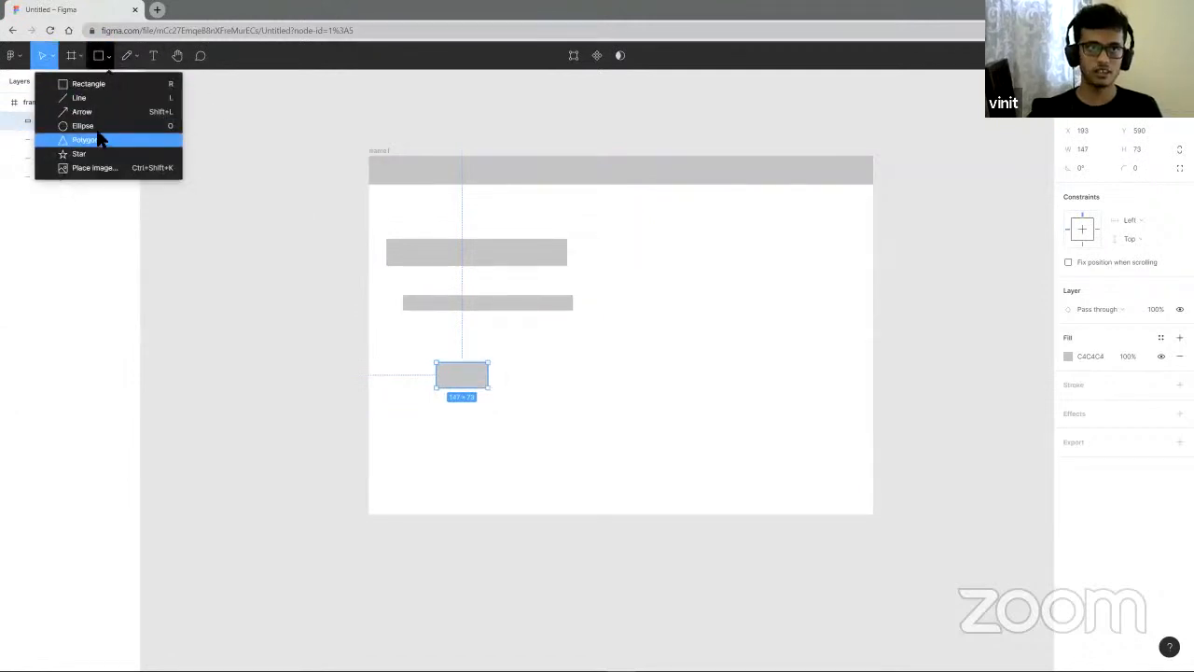
left_click(83, 125)
left_click_drag(706, 253, 799, 345)
left_click_drag(842, 381, 799, 368)
left_click_drag(750, 336, 734, 328)
scroll(555, 438, "down", 1)
scroll(595, 423, "up", 1)
left_click_drag(771, 326, 777, 328)
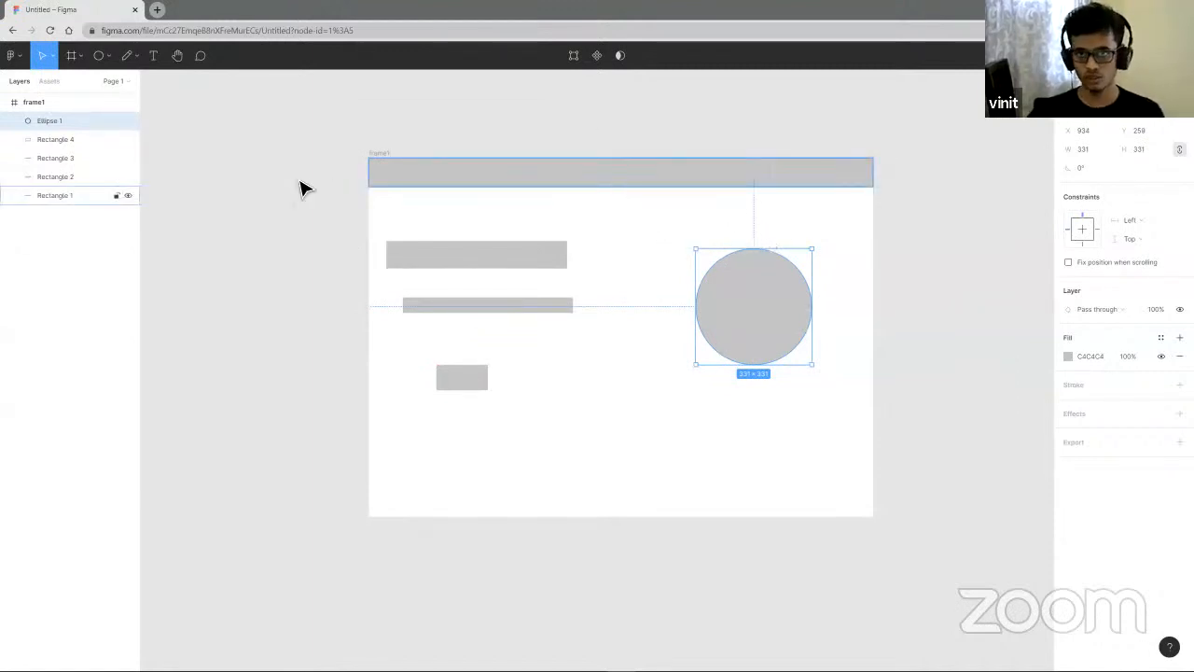
- Add a Desktop 1440 × 1024 frame and place it beside frame1
scroll(460, 286, "down", 5, "ctrl")
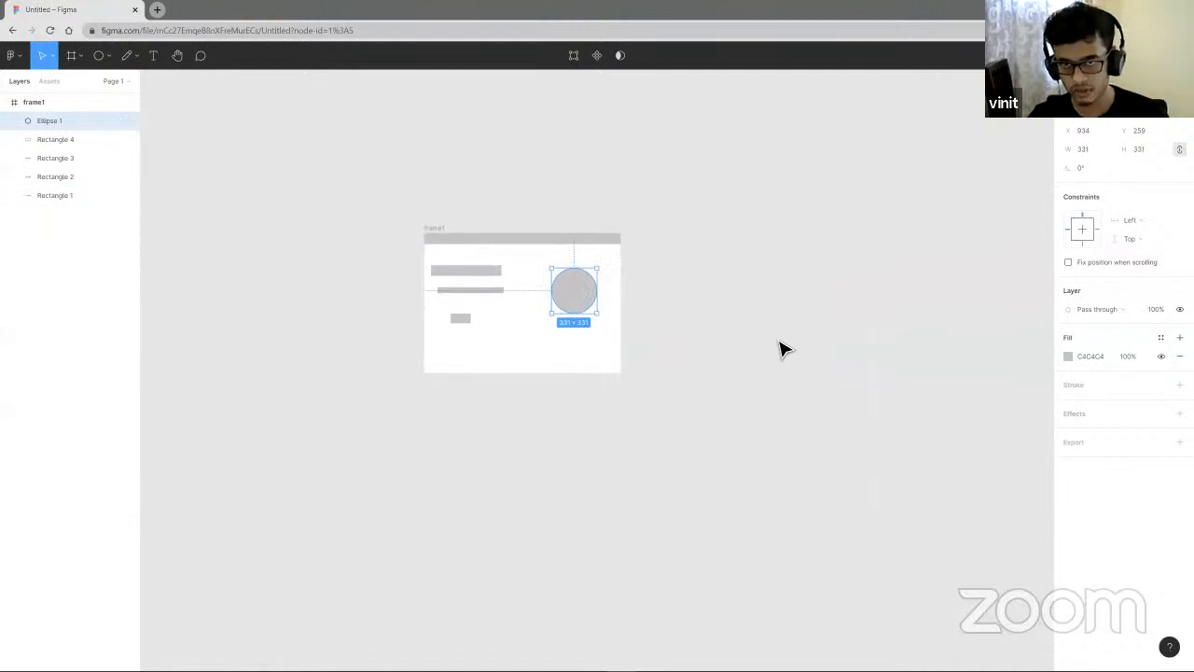
scroll(680, 342, "right", 5)
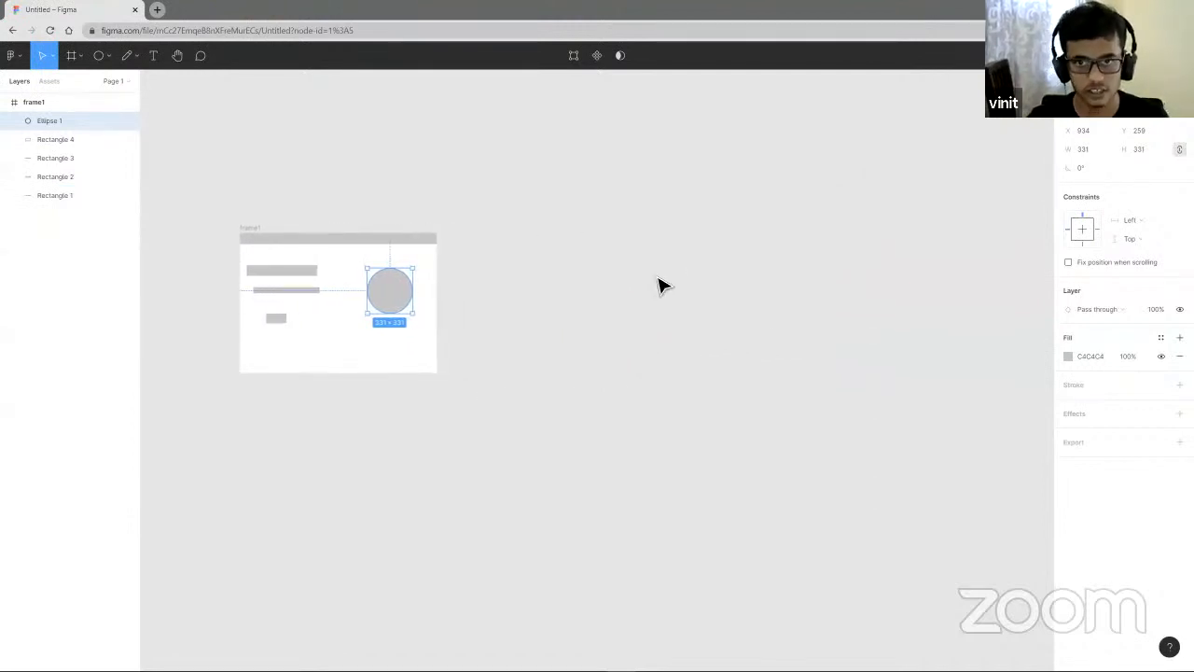
left_click(616, 283)
key("f")
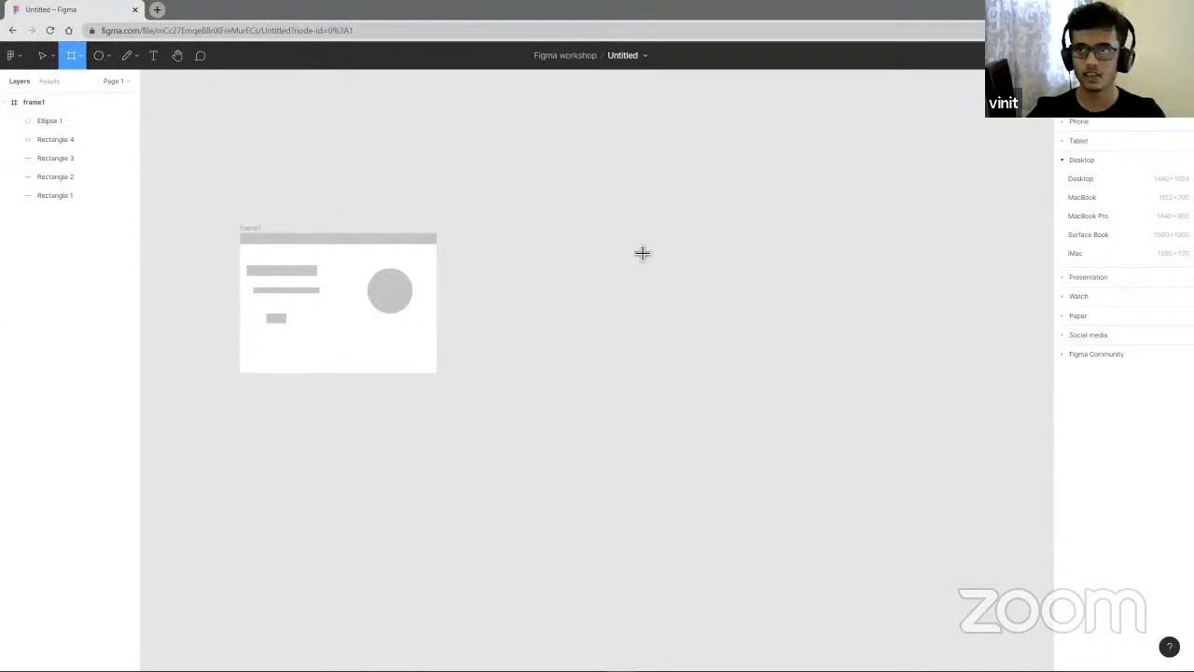
left_click(1083, 179)
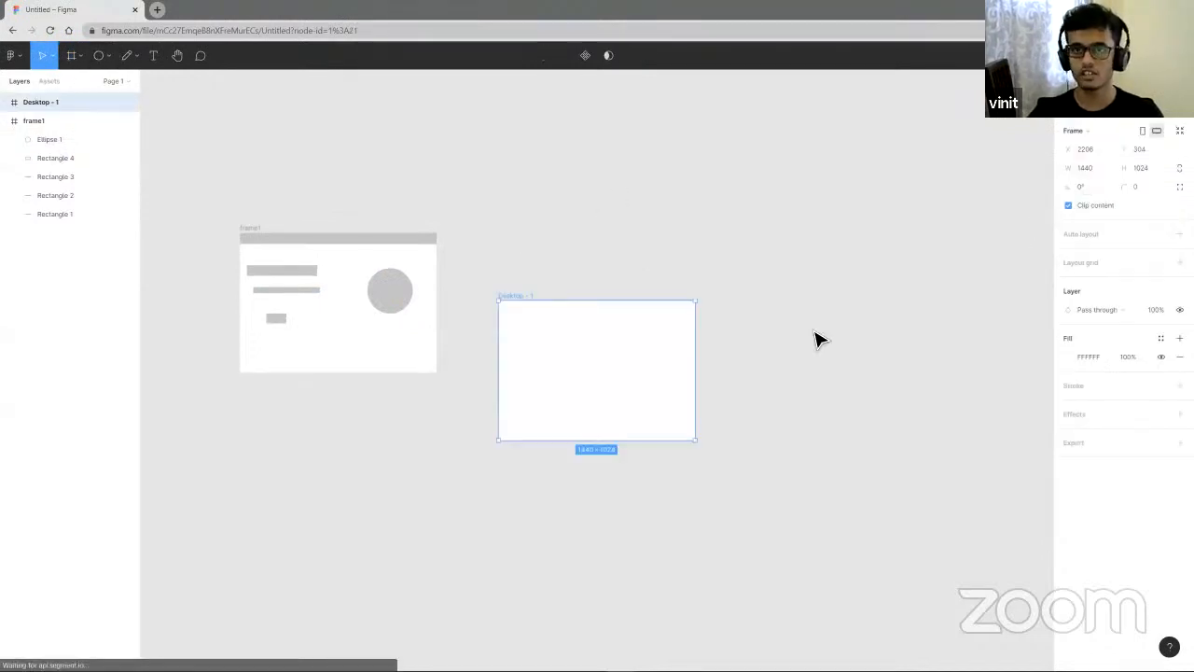
left_click_drag(600, 395, 579, 361)
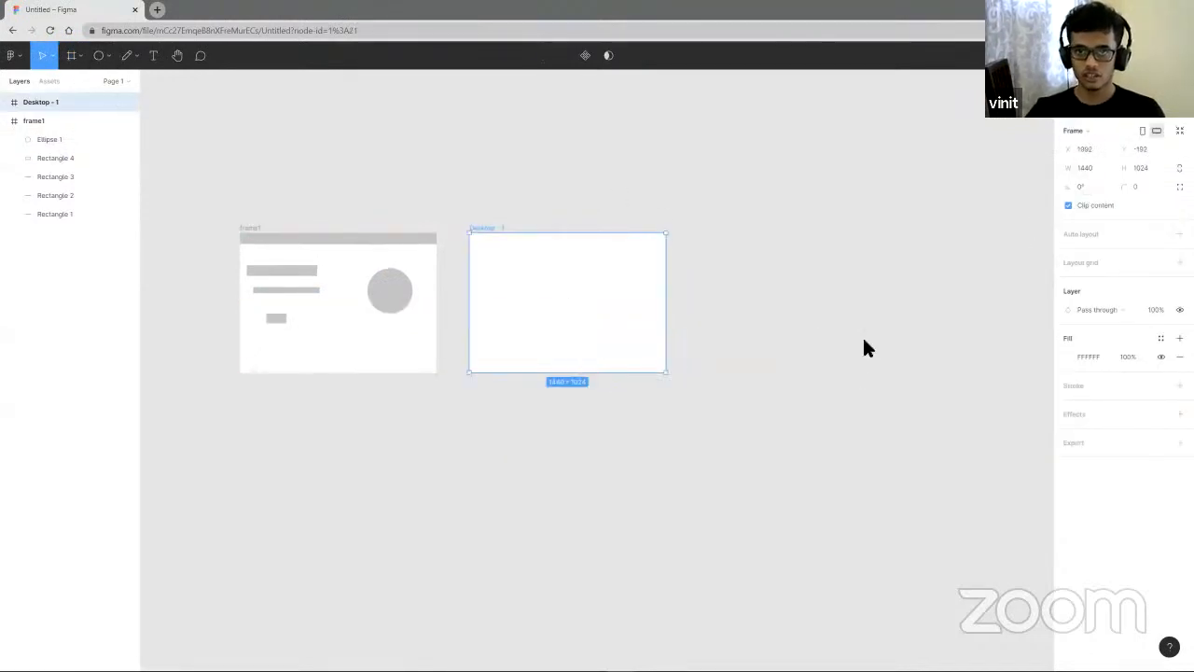
left_click(864, 290)
- Add a text layer reading Bluemato near the top-left corner of the Desktop - 1 frame
scroll(564, 251, "up", 3)
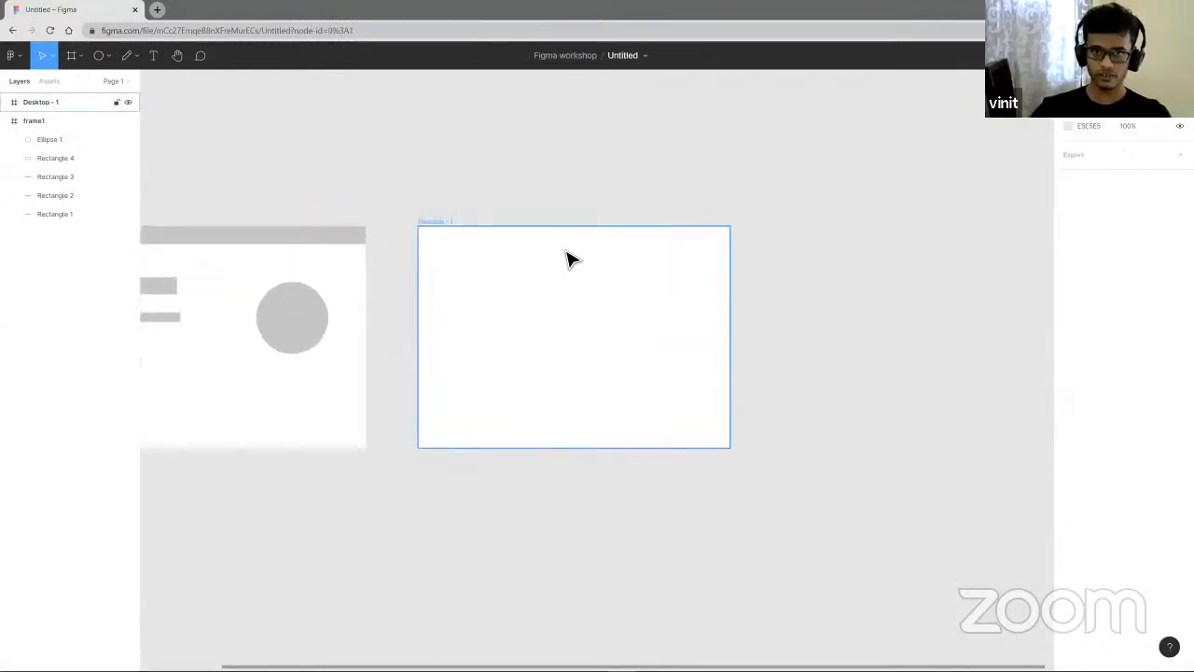
scroll(618, 276, "up", 3)
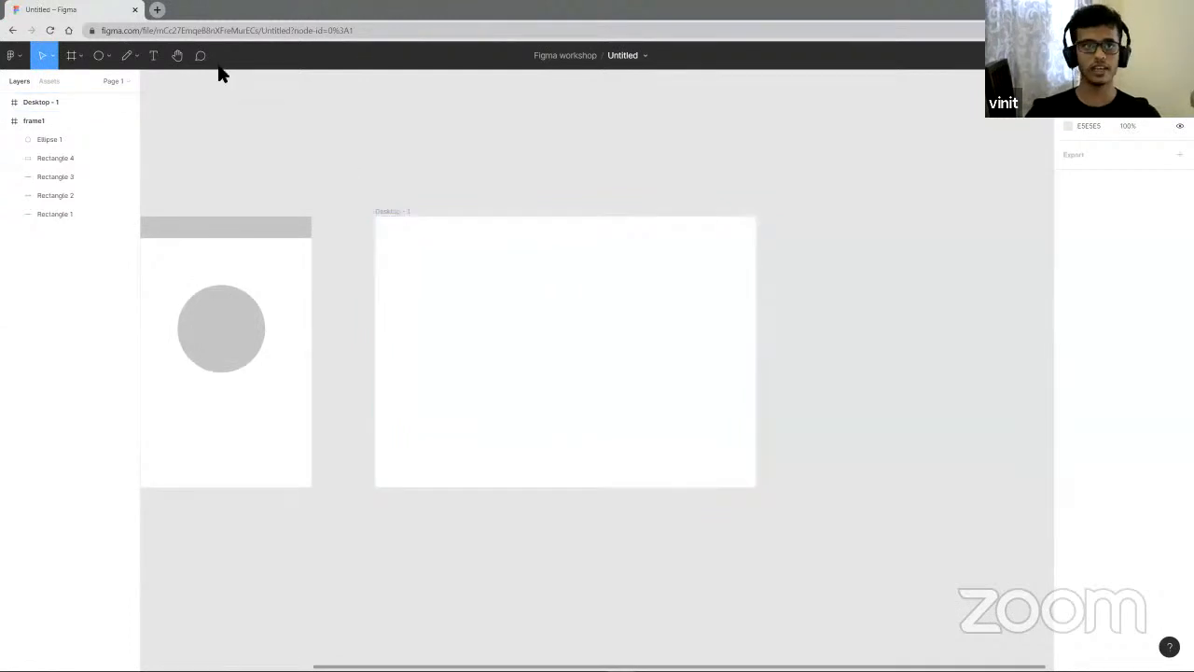
left_click(155, 58)
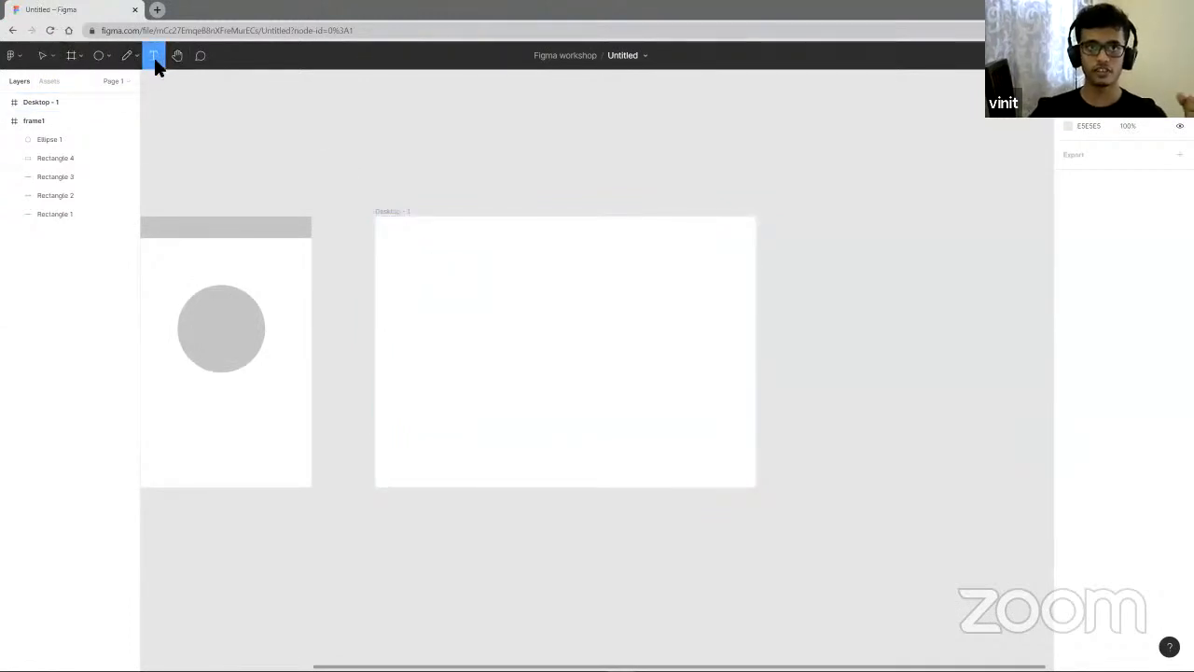
left_click(42, 55)
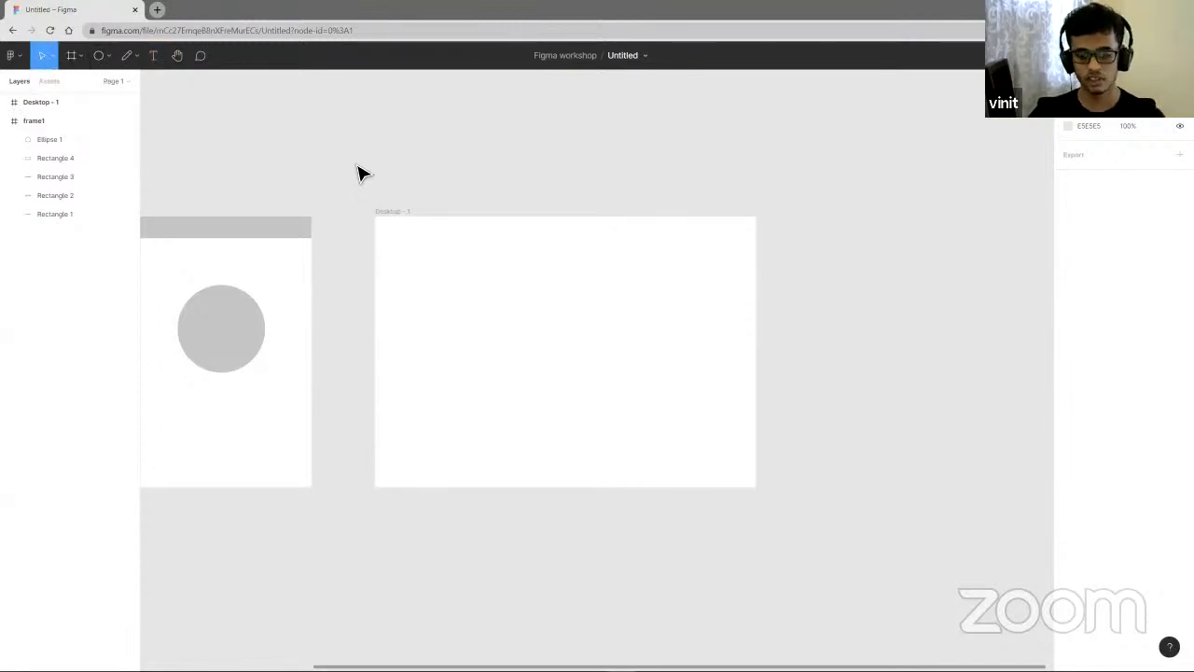
key("t")
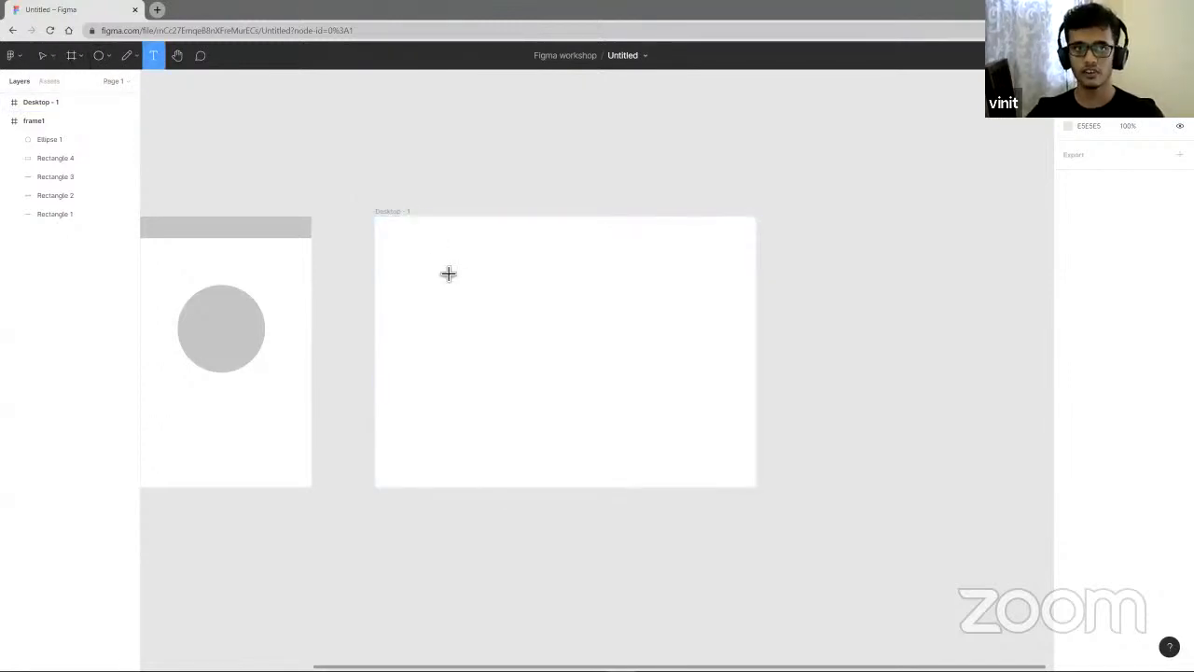
left_click(409, 239)
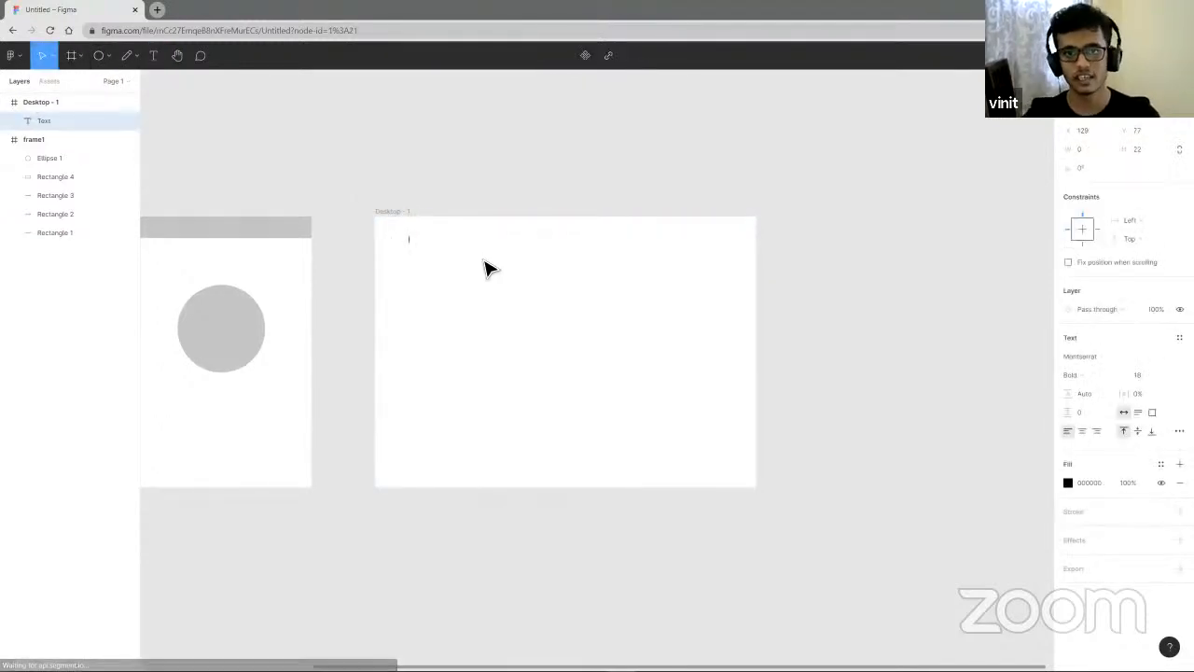
scroll(408, 264, "up", 3)
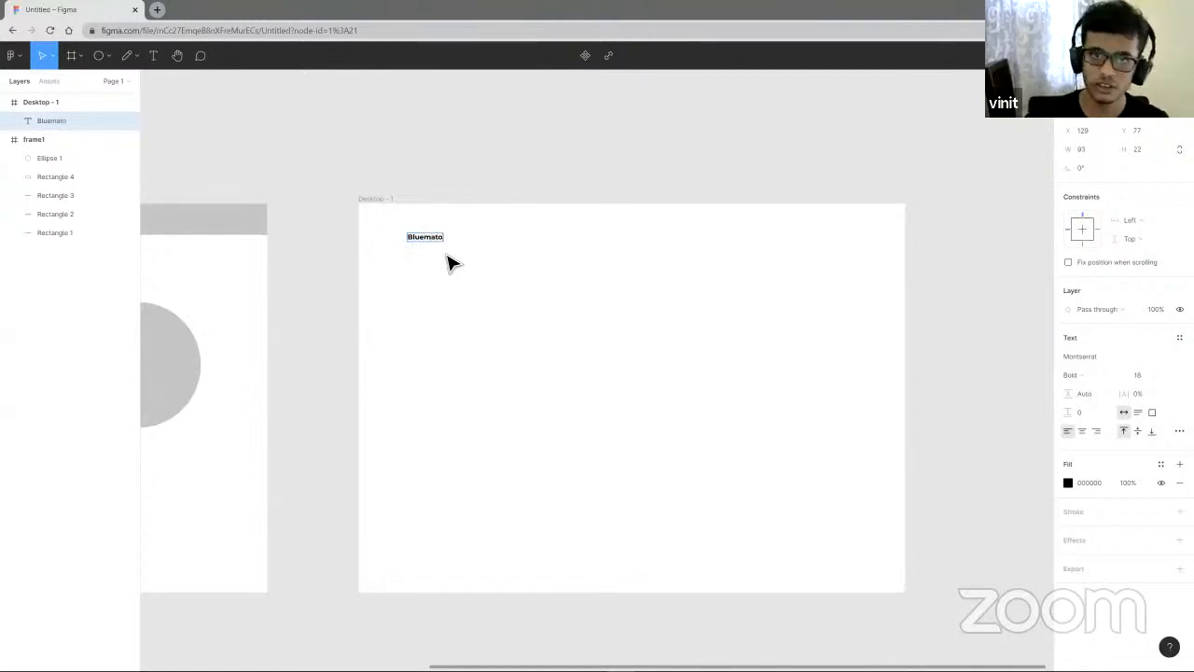
key("Escape")
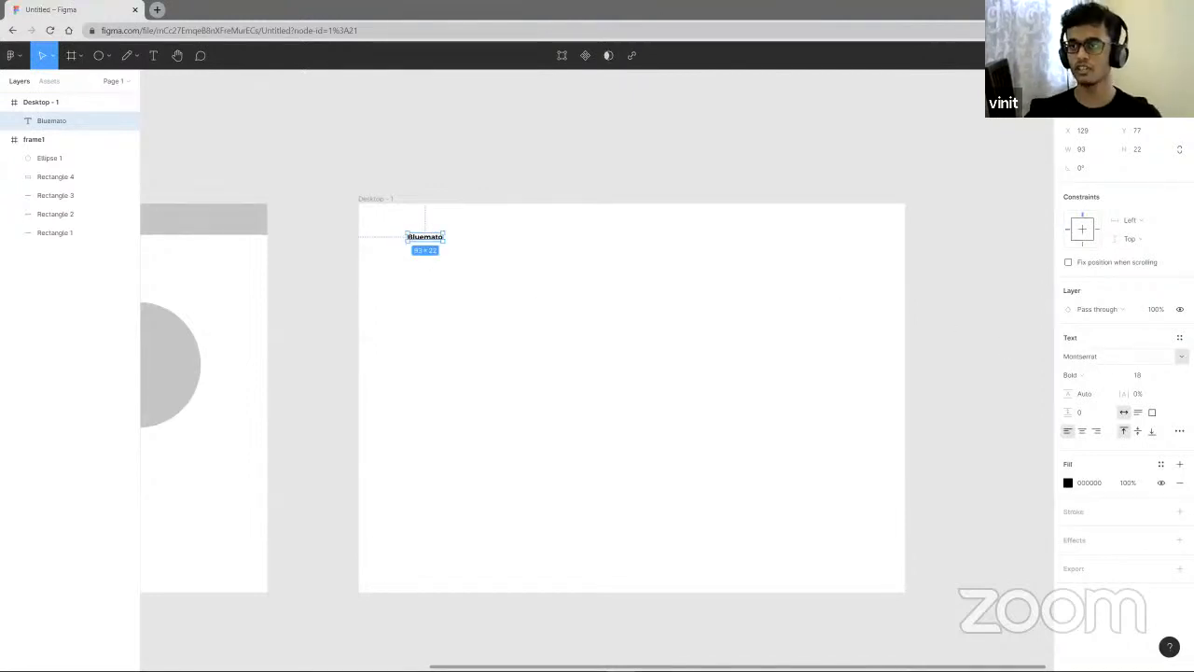
- Set the Bluemato text's font size to 20
left_click(1167, 375)
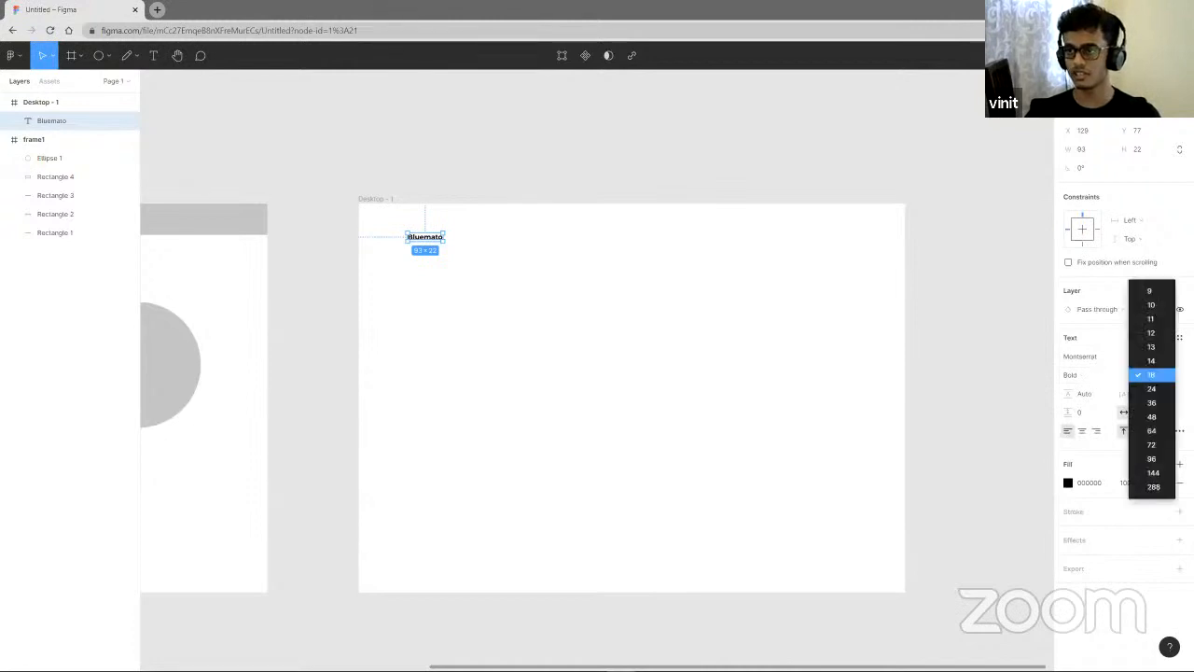
left_click(1144, 376)
left_click(1147, 377)
type("3")
type("0")
key("Return")
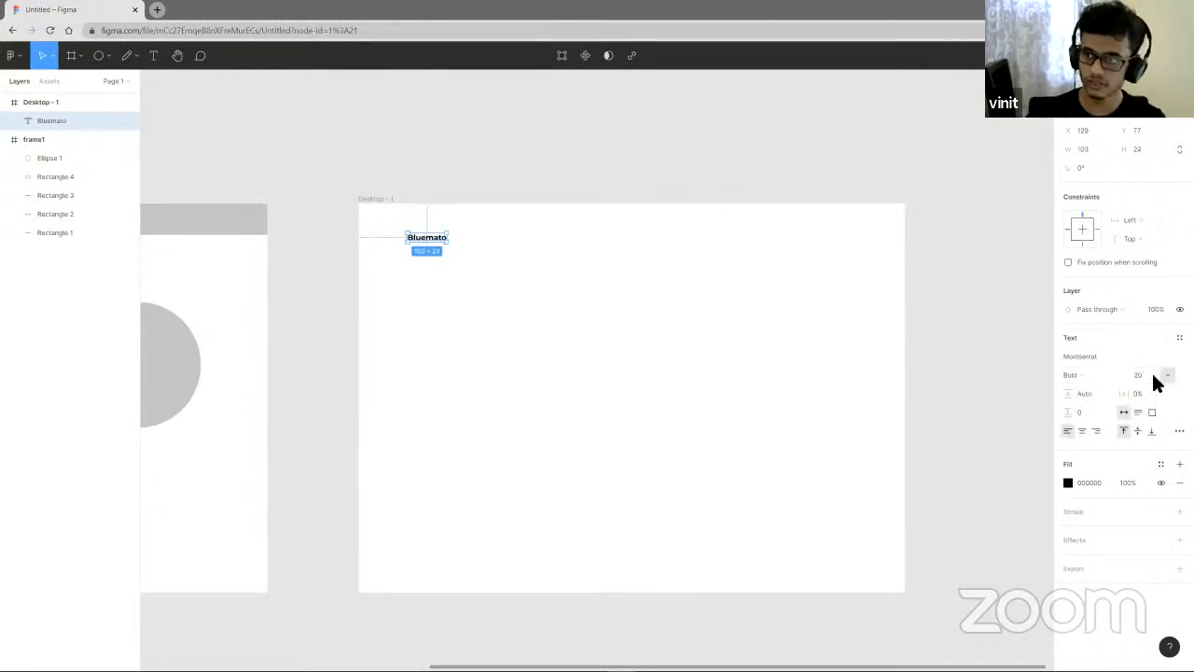
left_click(427, 309)
- Select the letters "Blue" in Bluemato and change their fill colour to bright blue
scroll(423, 245, "up", 3)
scroll(423, 245, "up", 2)
double_click(437, 248)
left_click_drag(444, 247, 387, 242)
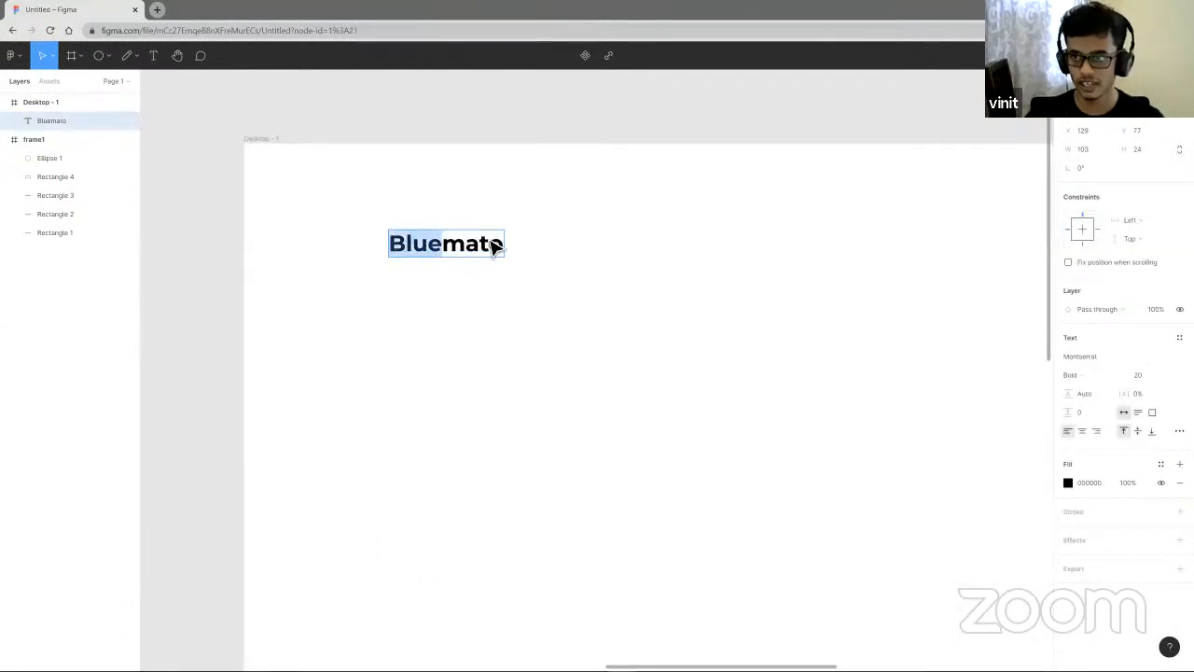
left_click(1068, 483)
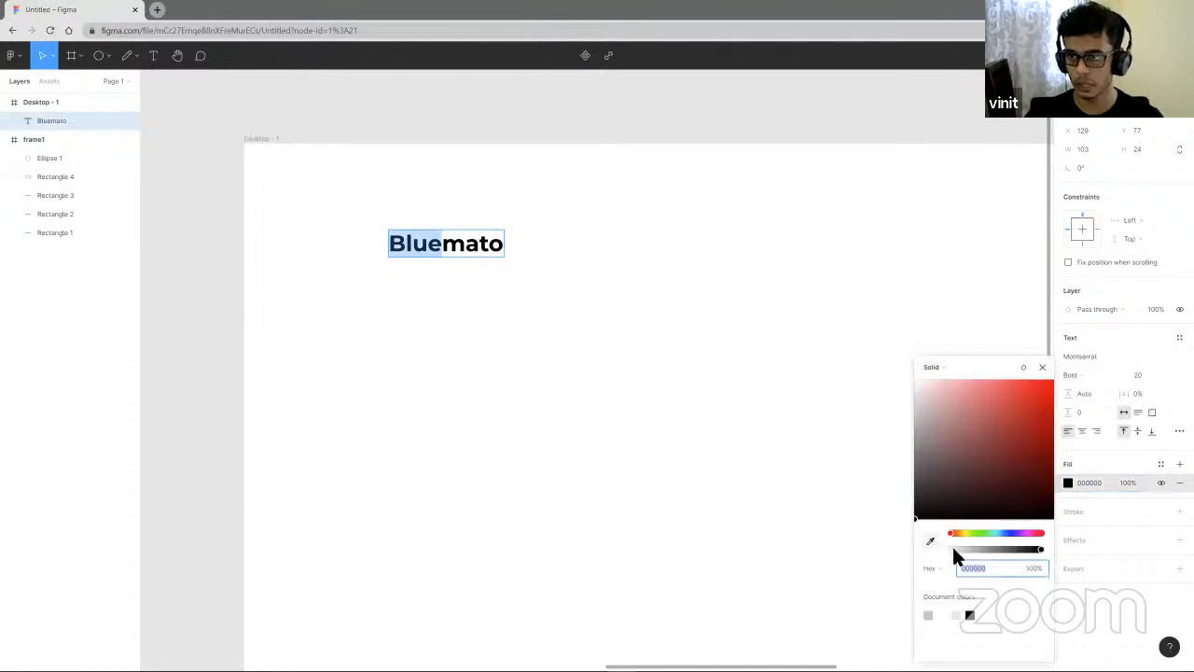
left_click(1006, 536)
left_click(1040, 380)
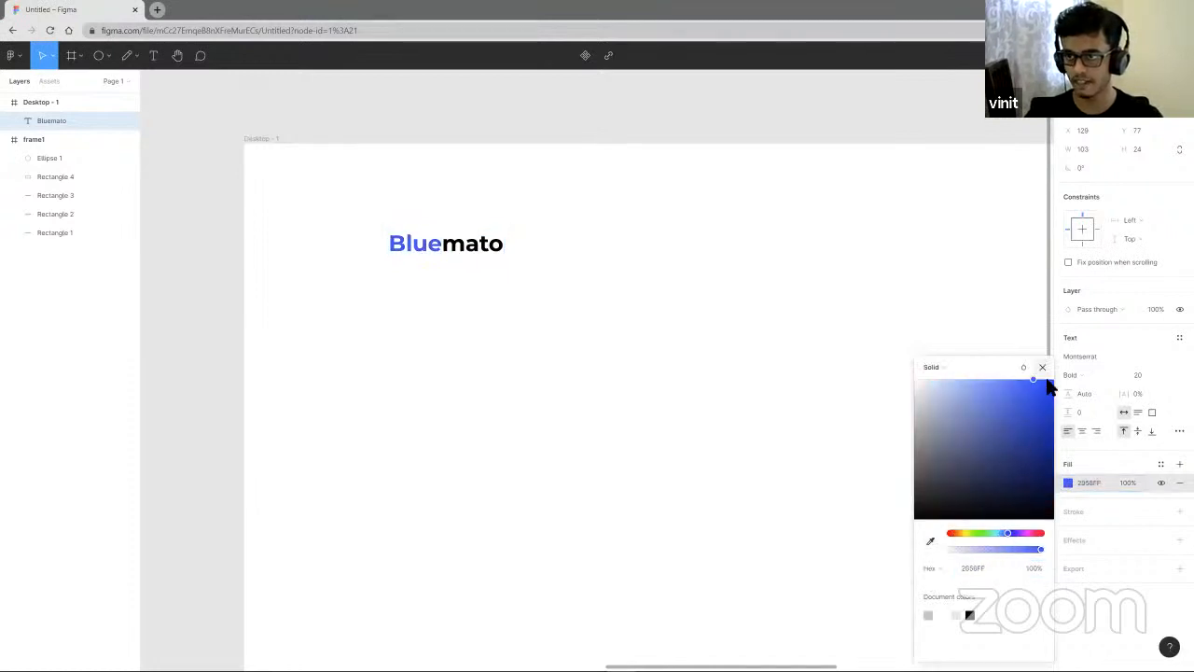
key("Escape")
scroll(606, 327, "down", 5)
left_click(620, 327)
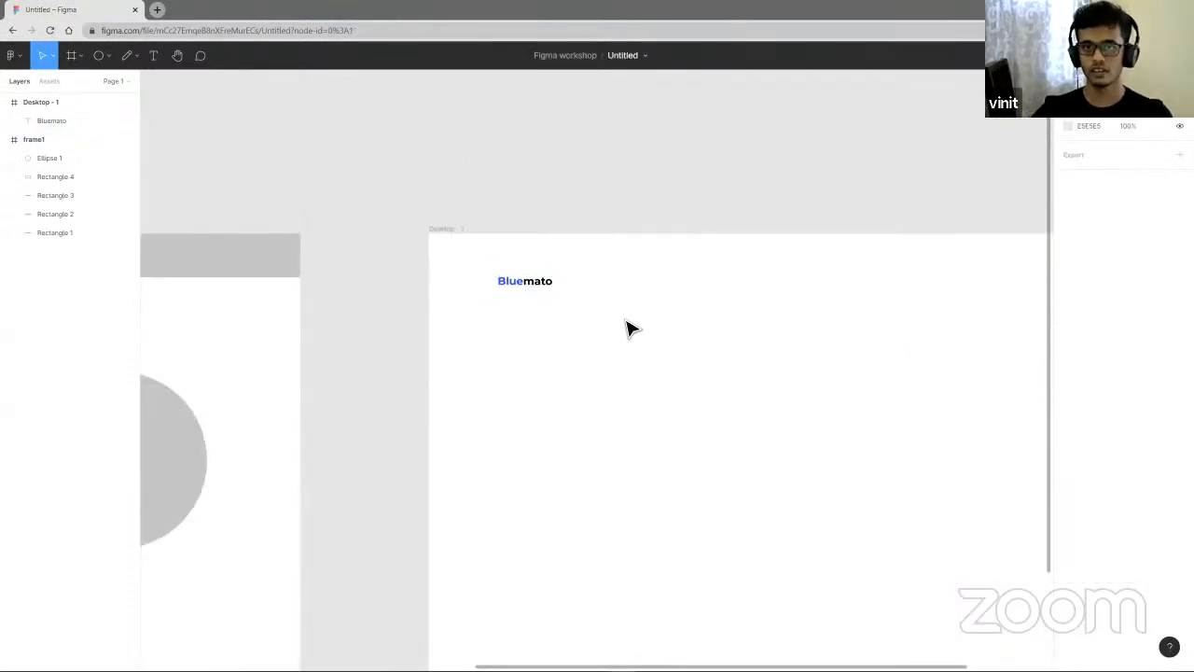
- Move the Bluemato text slightly right within Desktop - 1, to about X 169, Y 79
scroll(590, 317, "right", 3)
left_click_drag(379, 280, 413, 288)
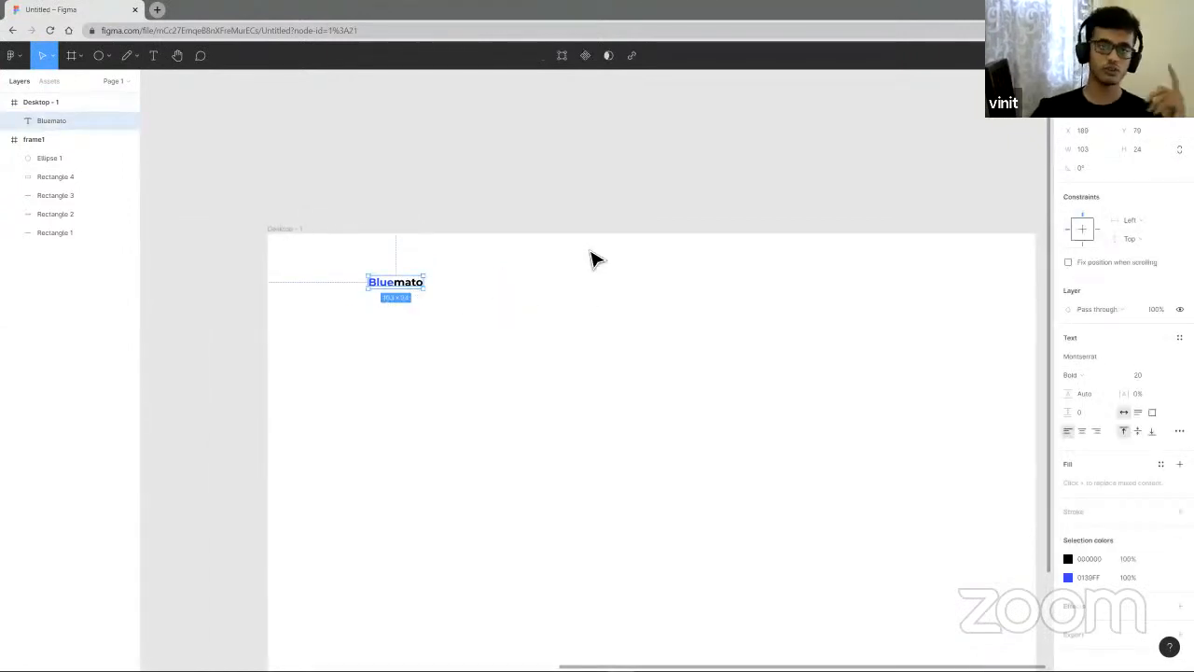
- Open the Plugins submenu of the main menu
left_click(13, 54)
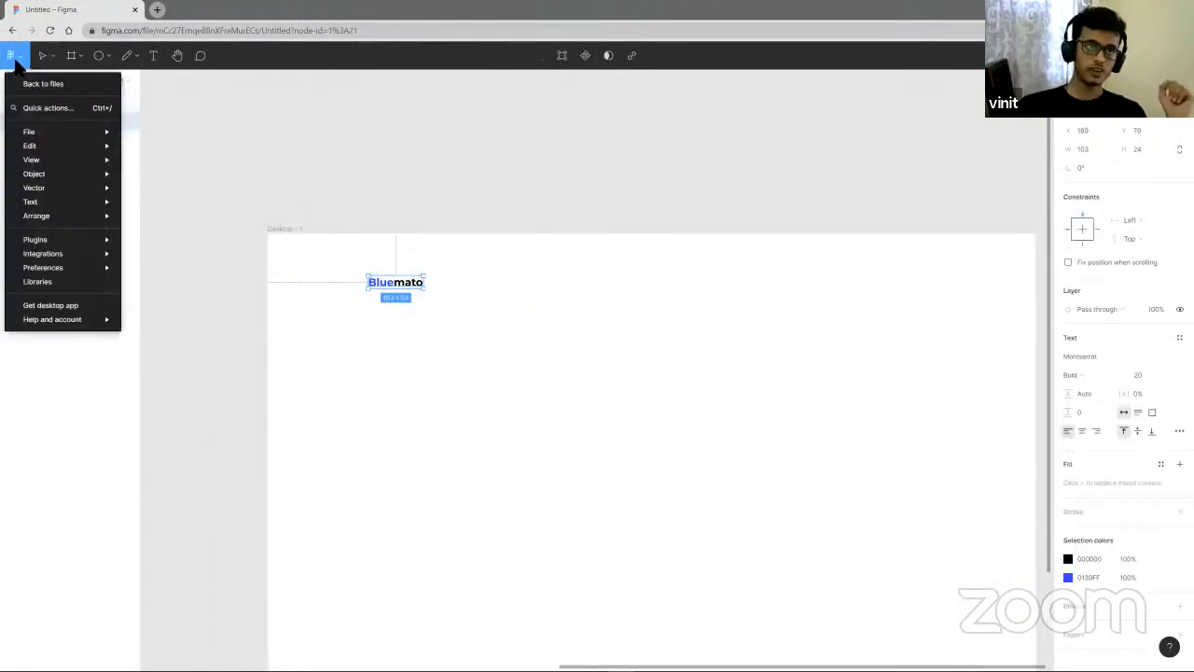
mouse_move(84, 265)
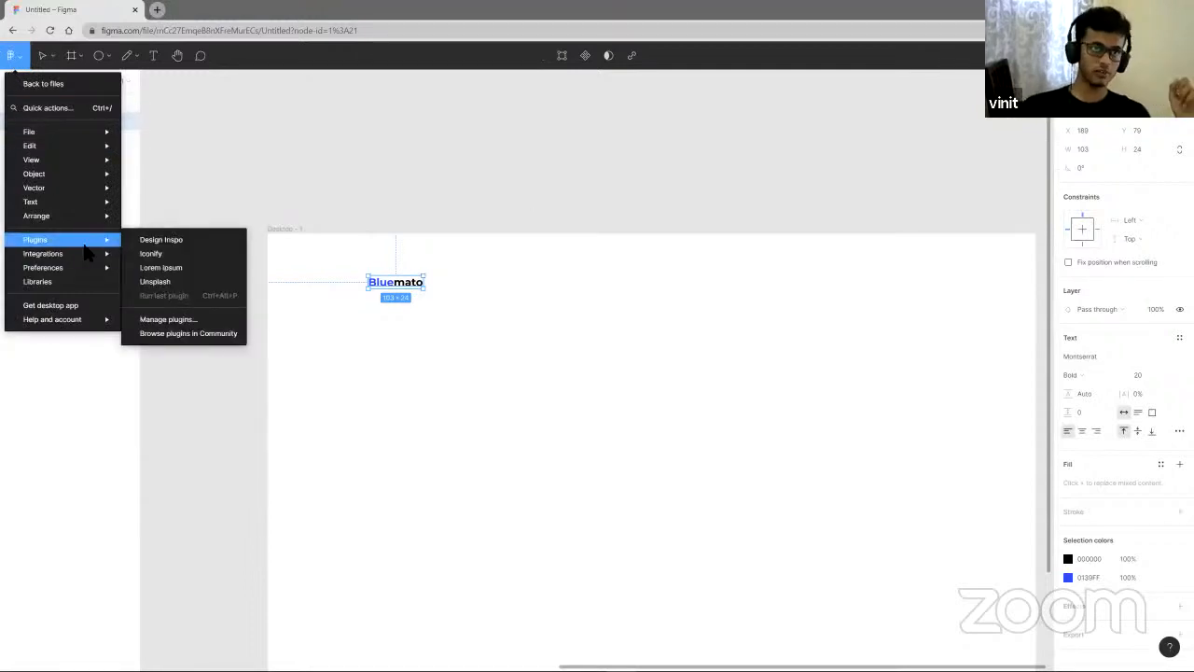
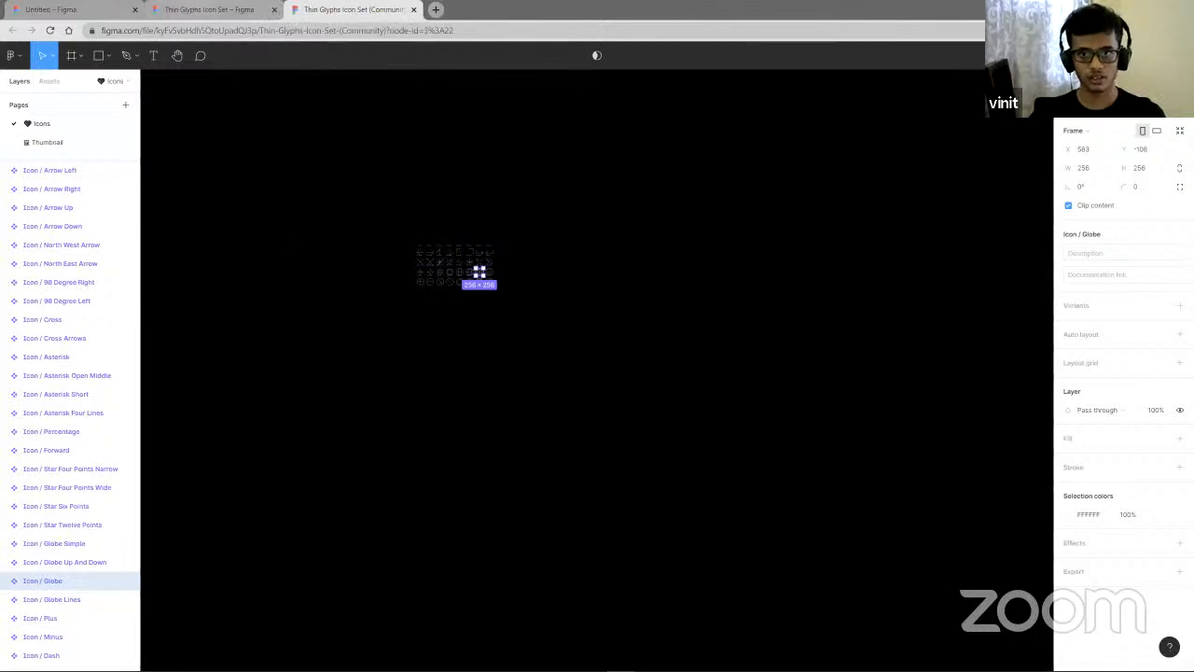
left_click(196, 9)
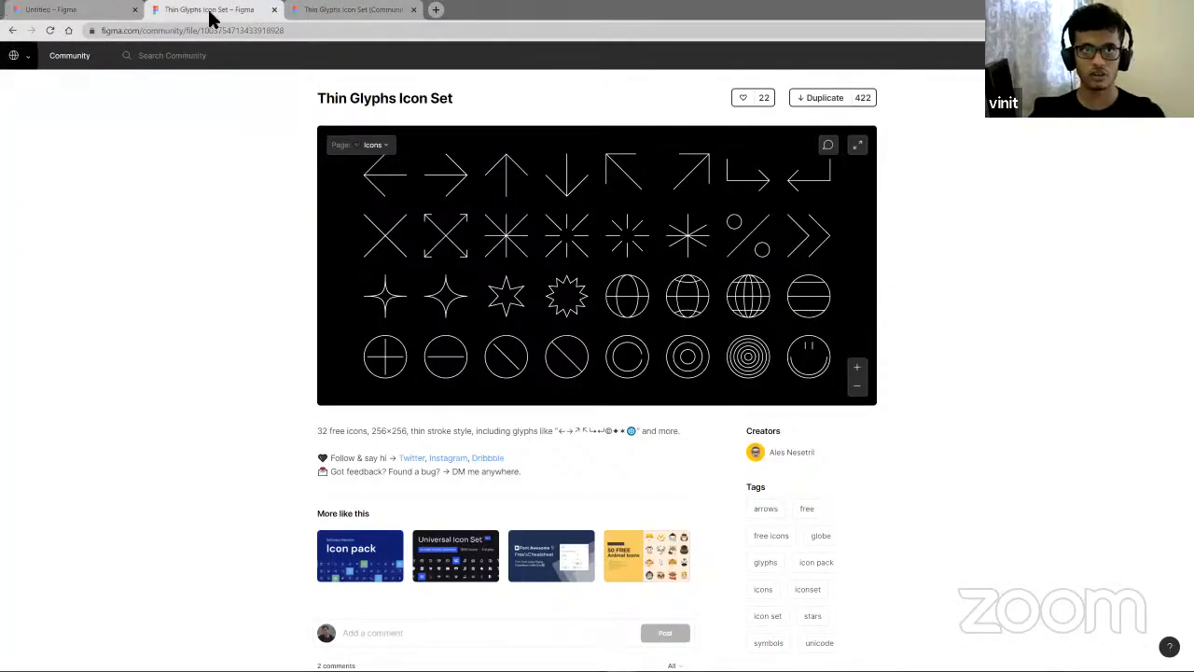
left_click(12, 29)
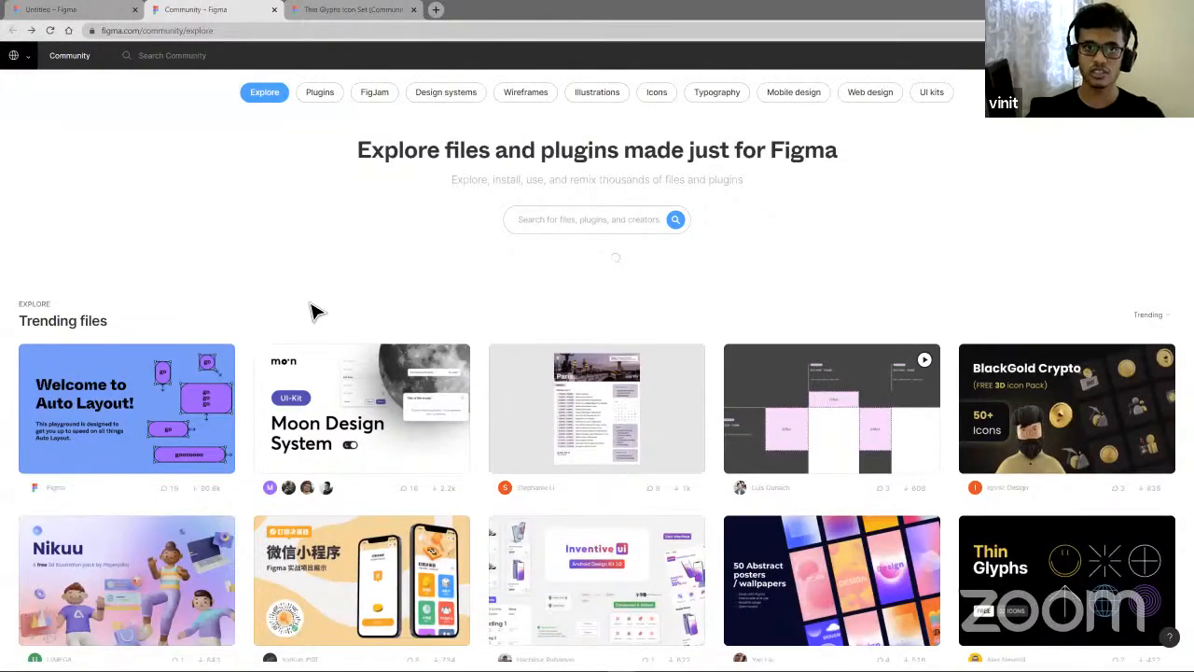
scroll(428, 268, "down", 1)
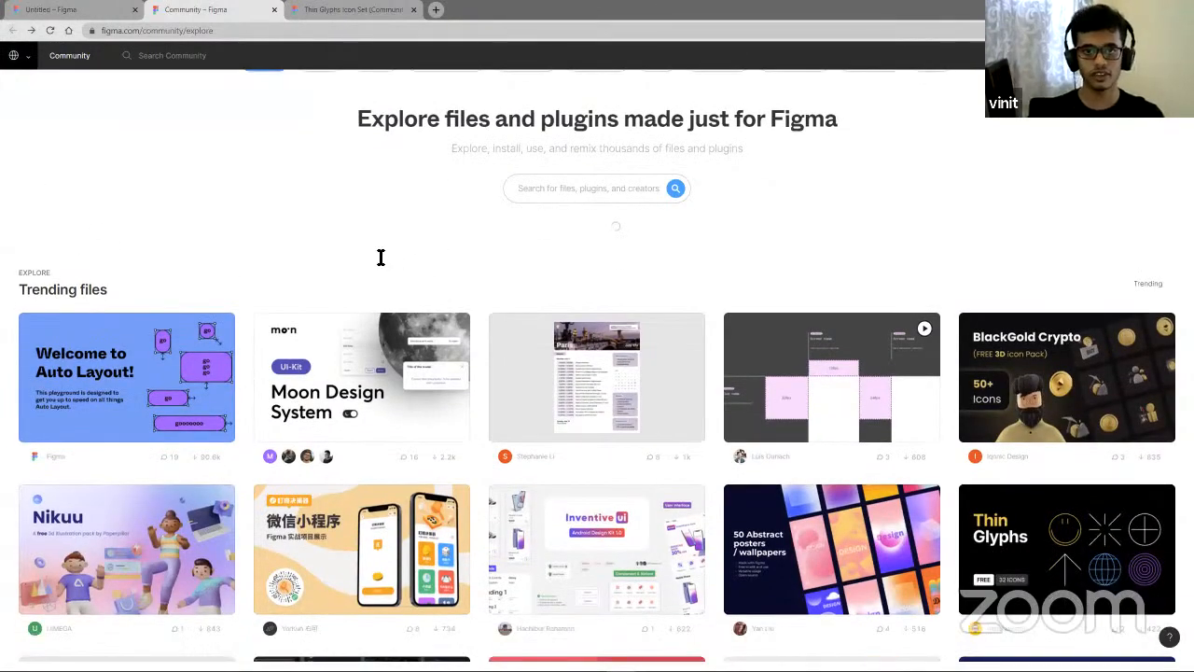
key("ctrl+shift+Tab")
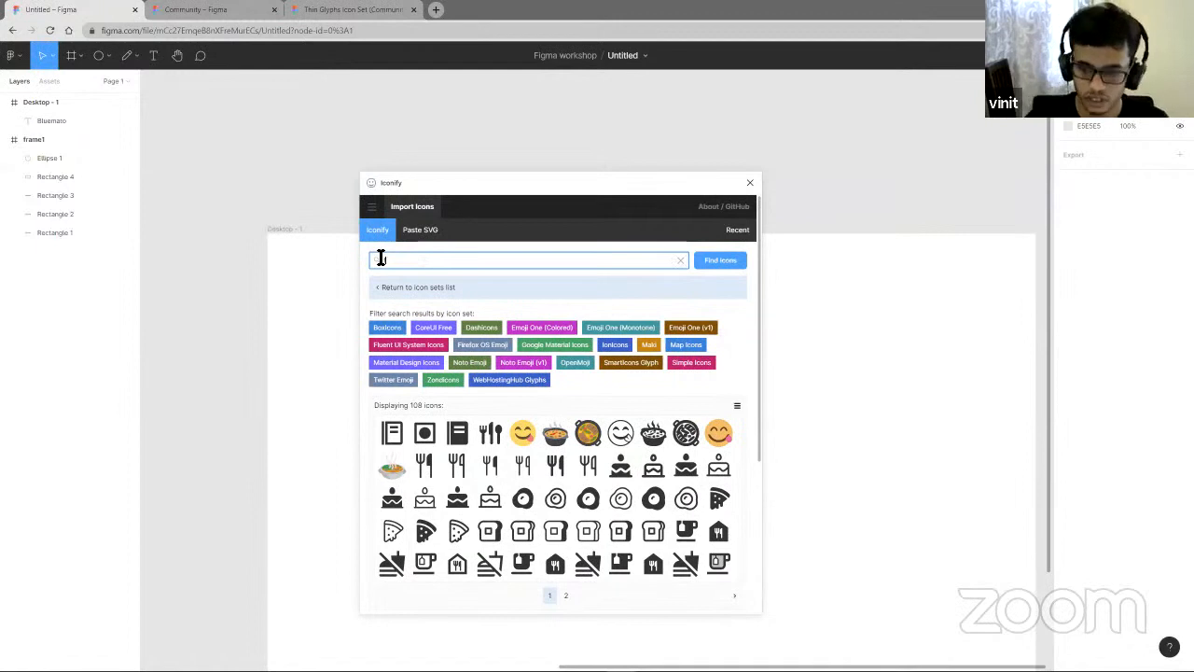
- Search the Iconify plugin for food, place a fork-and-knife icon on the canvas, and close the plugin
type("od")
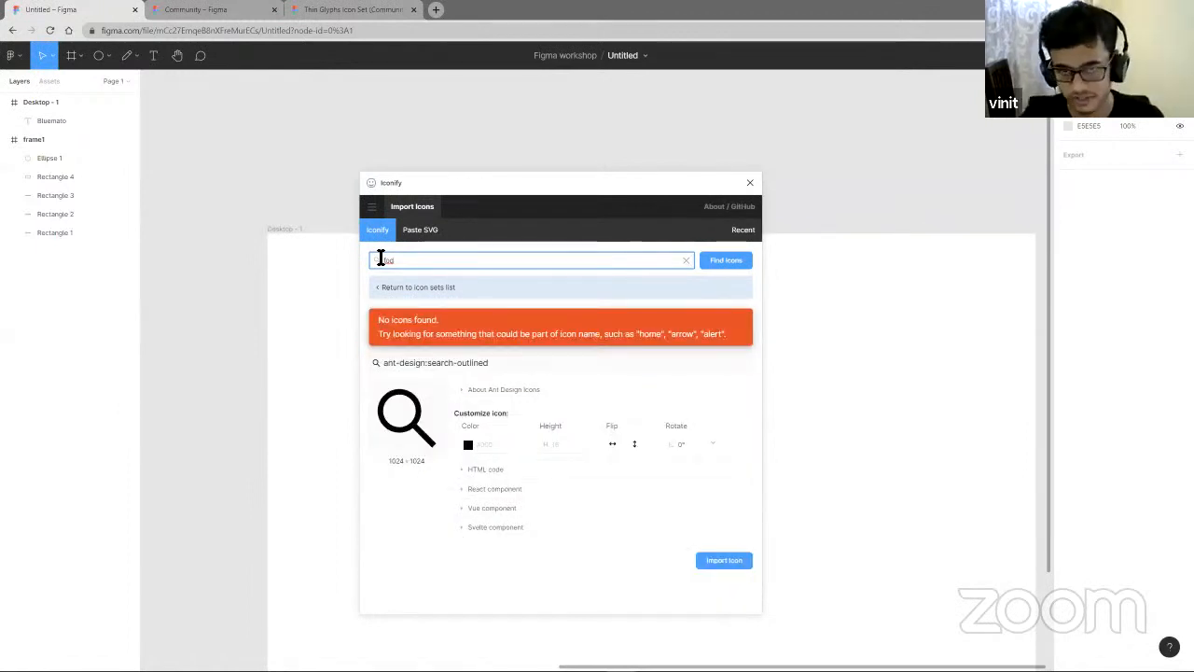
type("o")
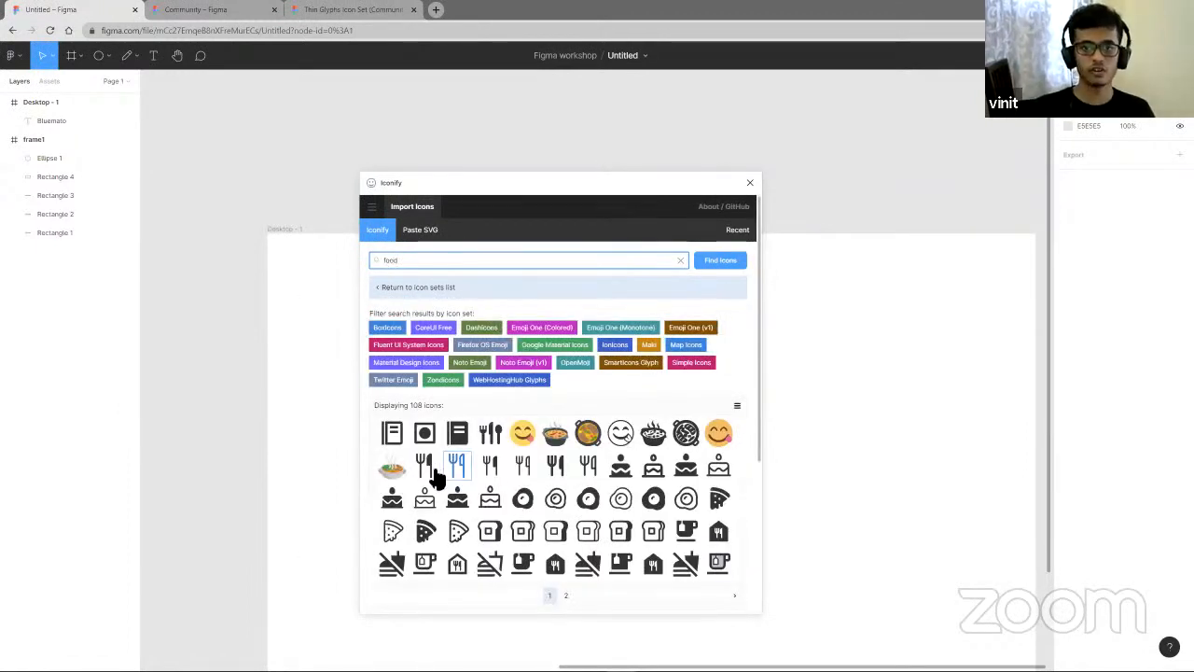
left_click_drag(437, 476, 324, 384)
left_click(749, 182)
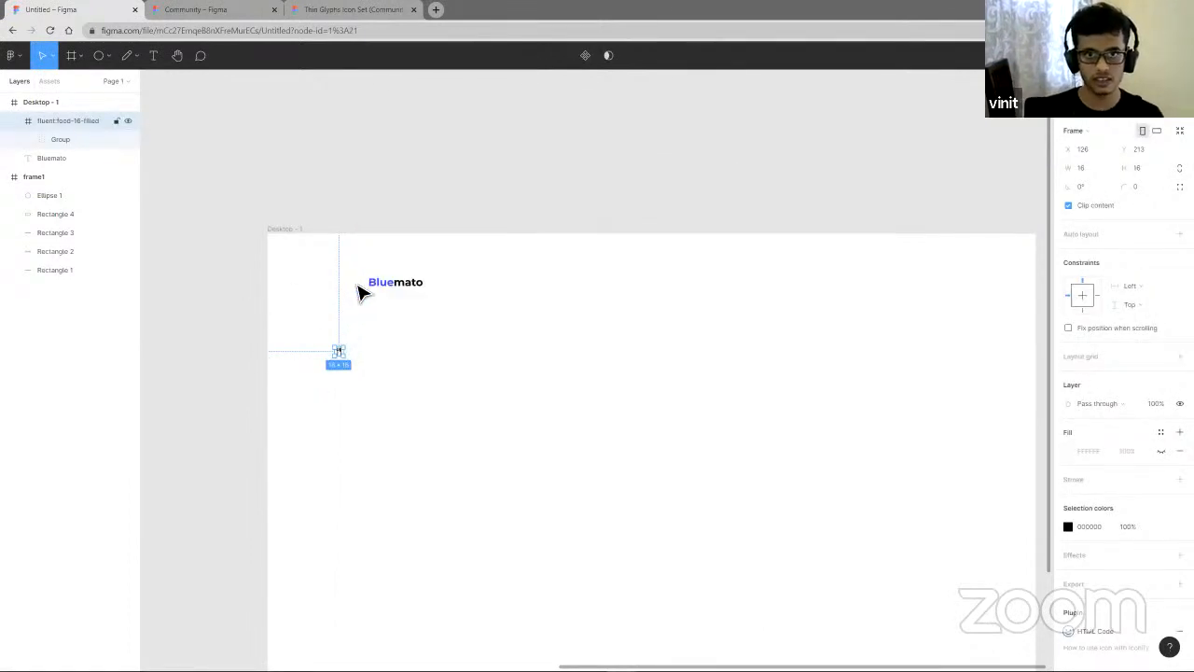
- Place the fork-and-knife icon just left of the Bluemato text, at about X 153, Y 79, sized 20 × 20
left_click_drag(341, 358, 360, 295)
scroll(366, 295, "up", 5)
left_click(475, 304)
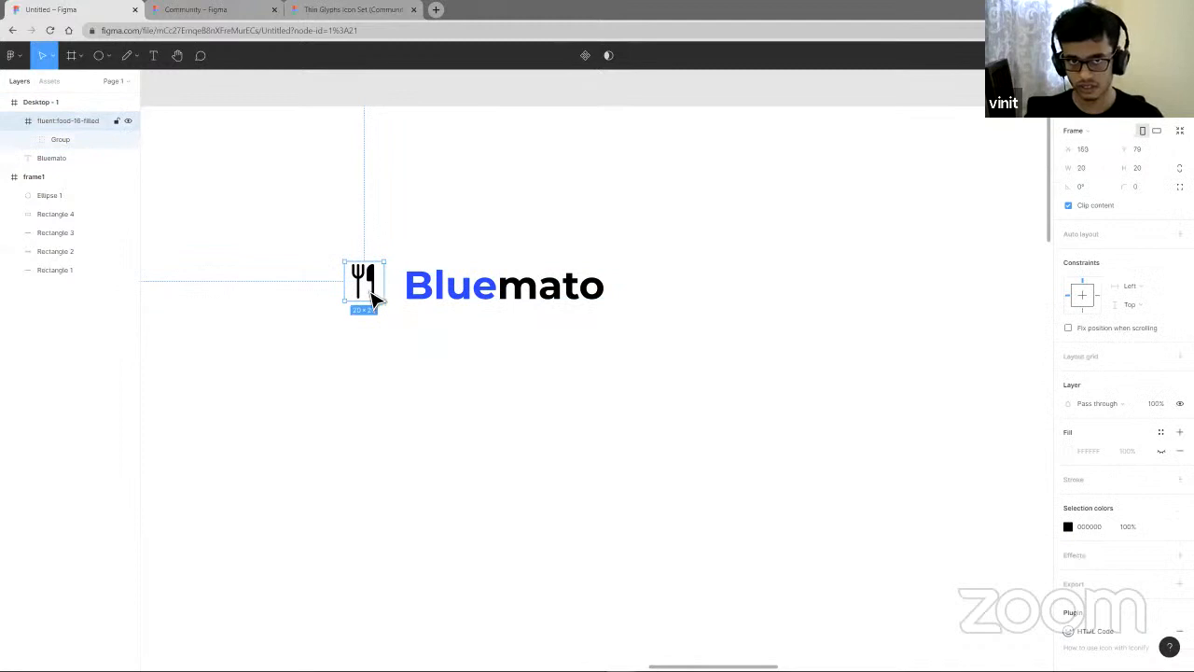
left_click(392, 307)
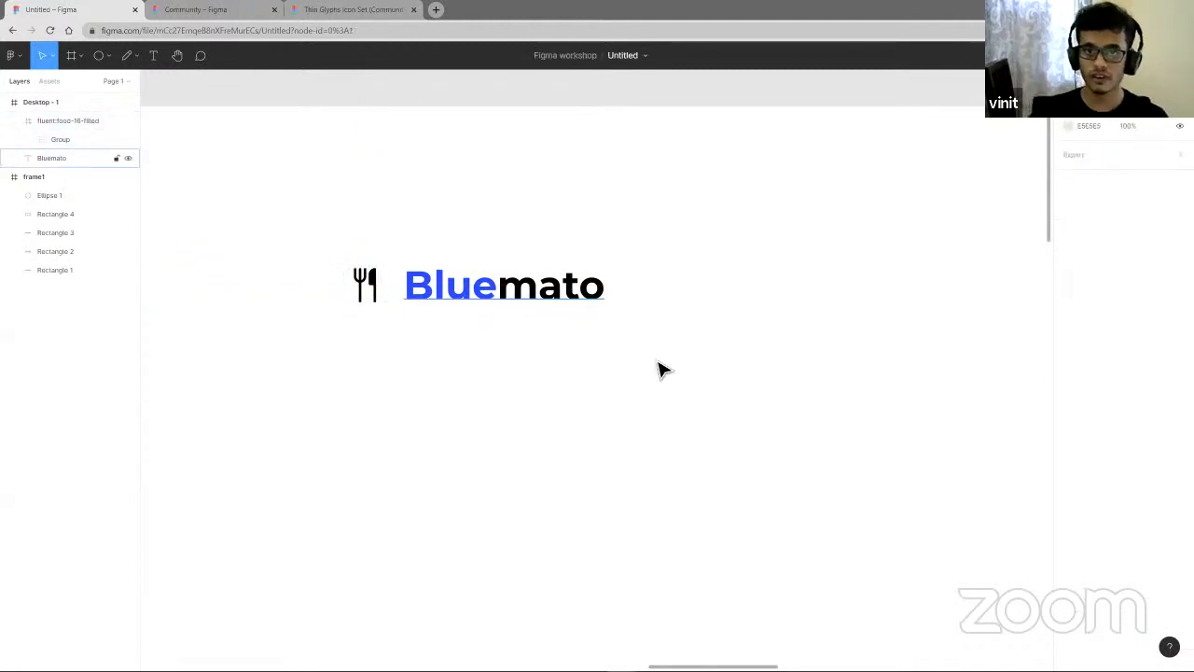
scroll(681, 373, "down", 5)
scroll(733, 462, "right", 3)
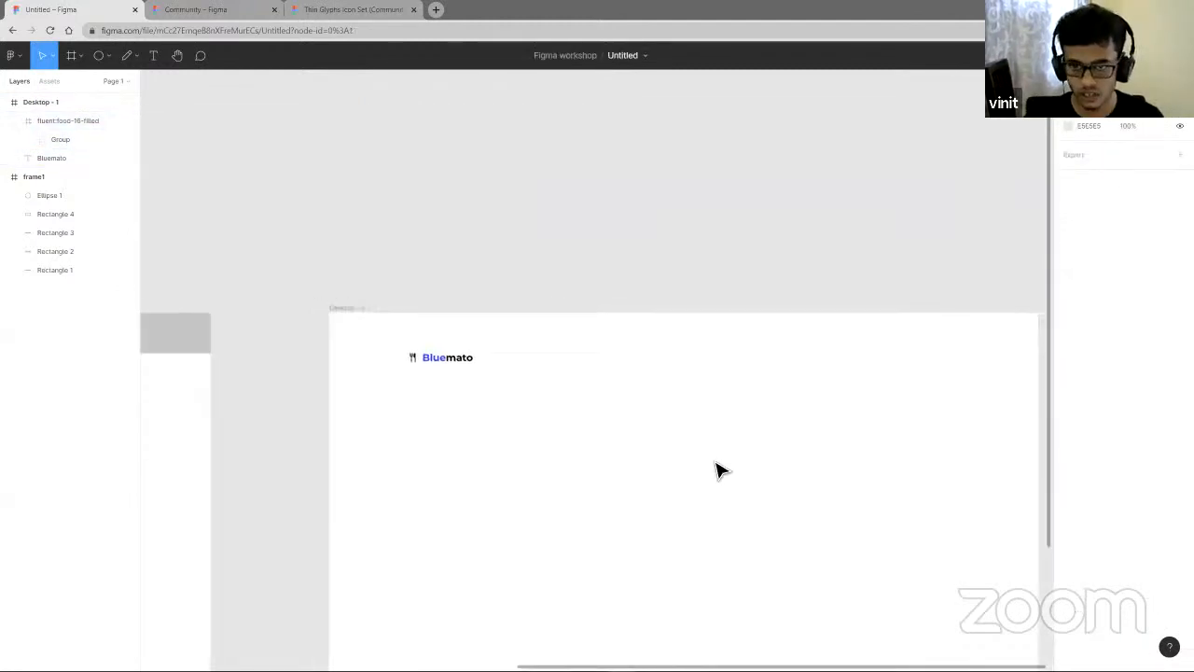
scroll(719, 471, "down", 3)
scroll(520, 363, "down", 1)
scroll(704, 444, "down", 1)
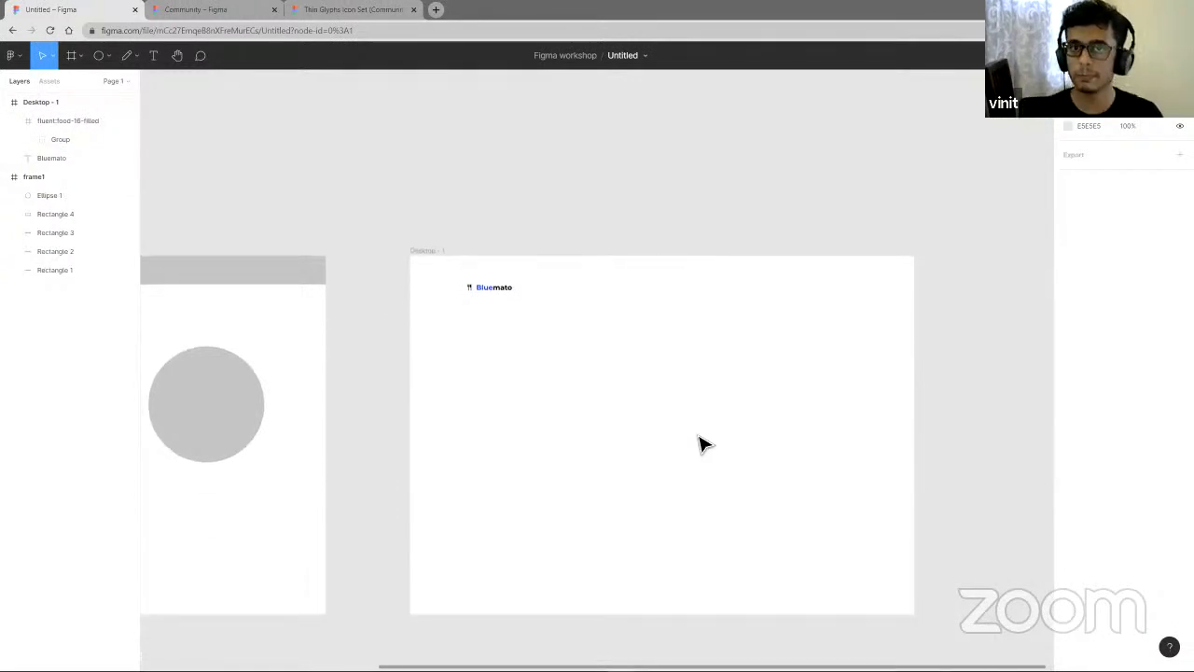
right_click(592, 418)
key("Escape")
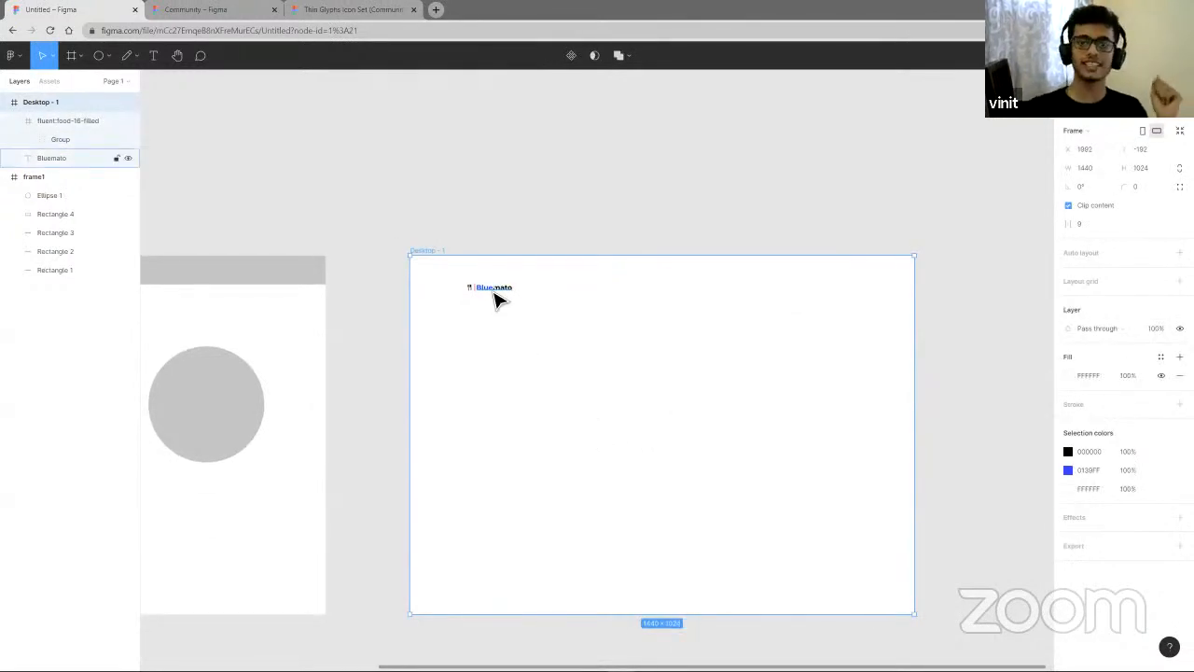
scroll(472, 274, "up", 5)
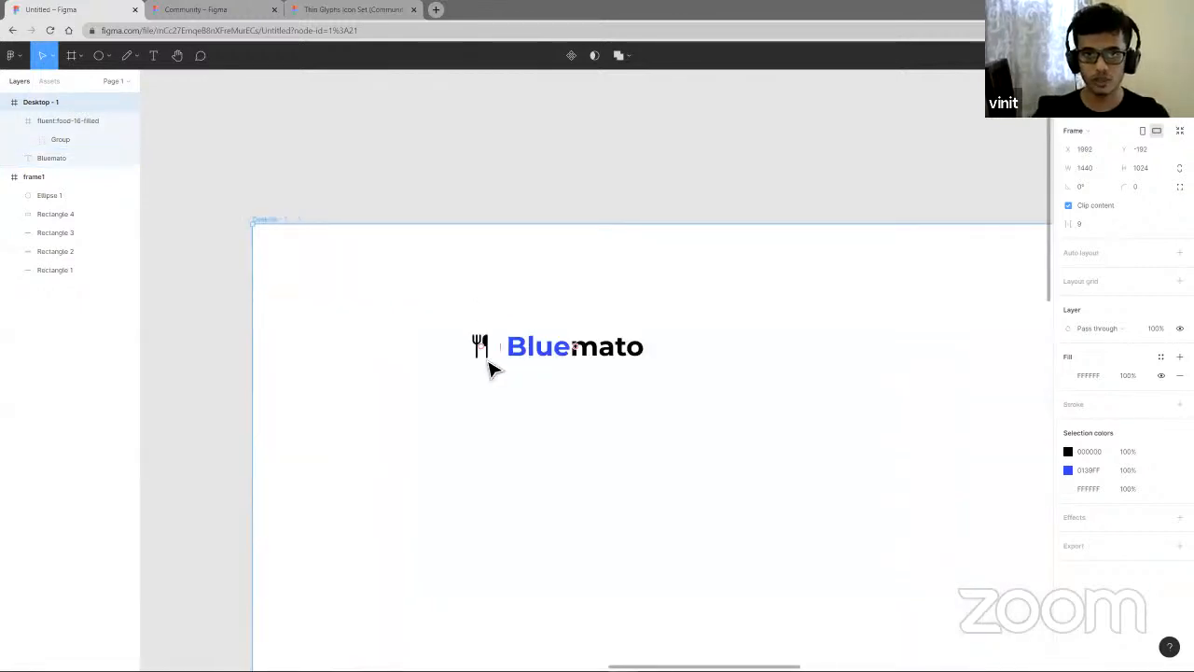
left_click(480, 346)
left_click(551, 352)
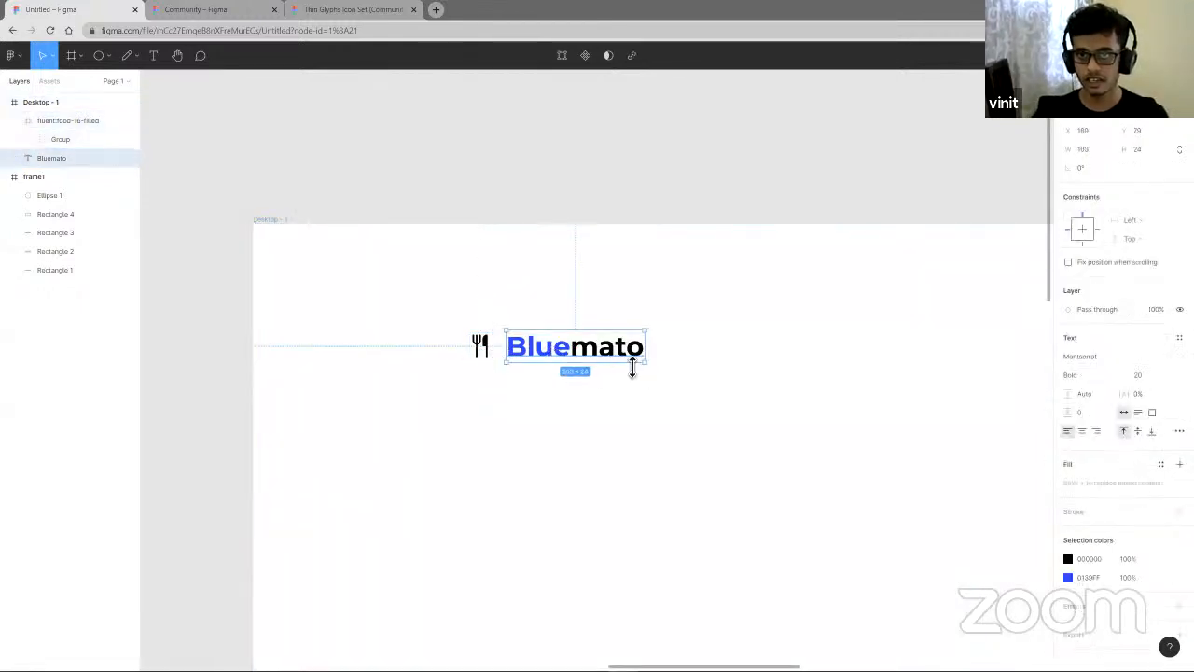
scroll(634, 366, "down", 5)
scroll(700, 393, "right", 4)
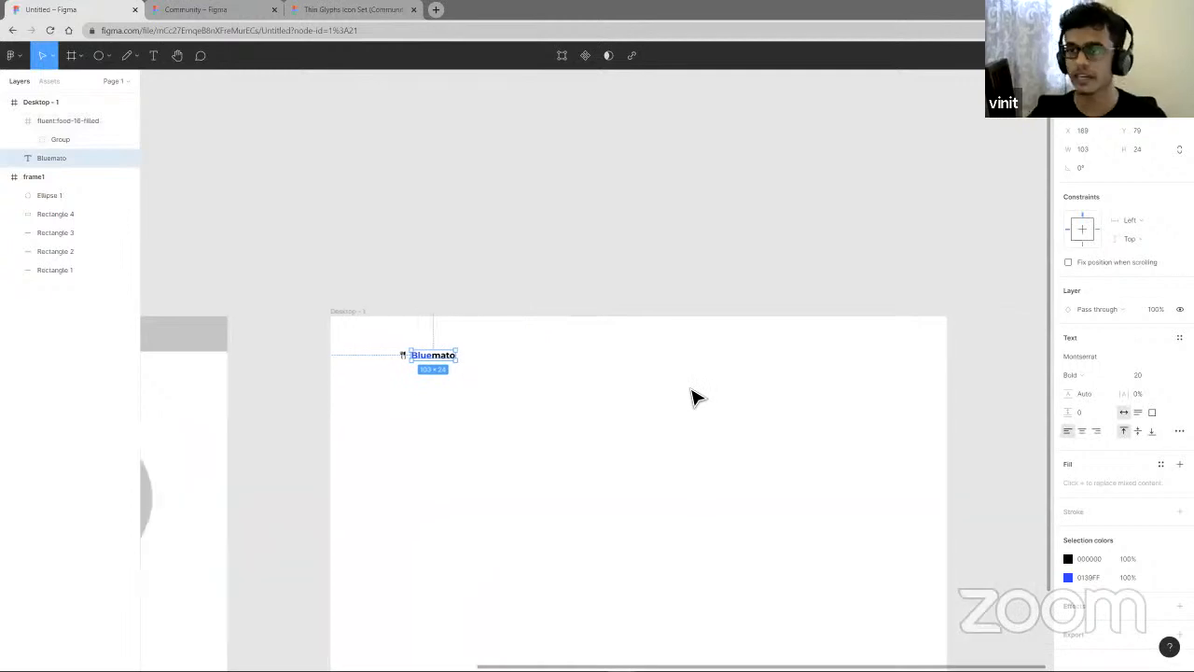
scroll(656, 401, "down", 1)
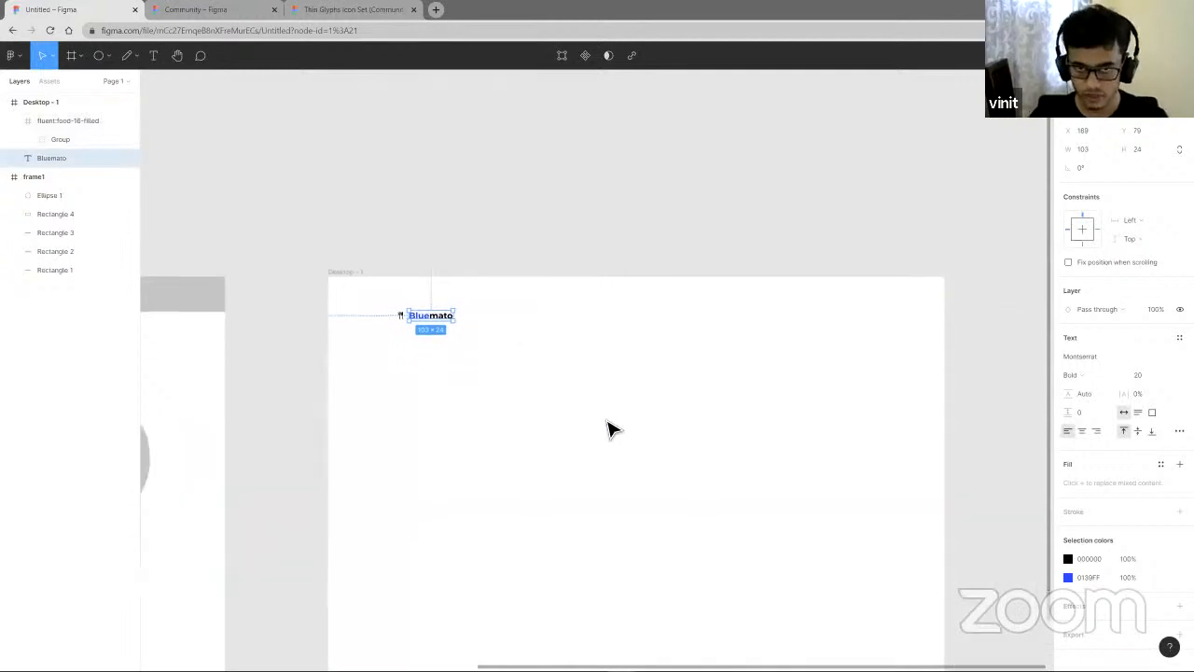
left_click(502, 364)
- Add a Home text label in Desktop - 1 at about X 744, Y 106
key("t")
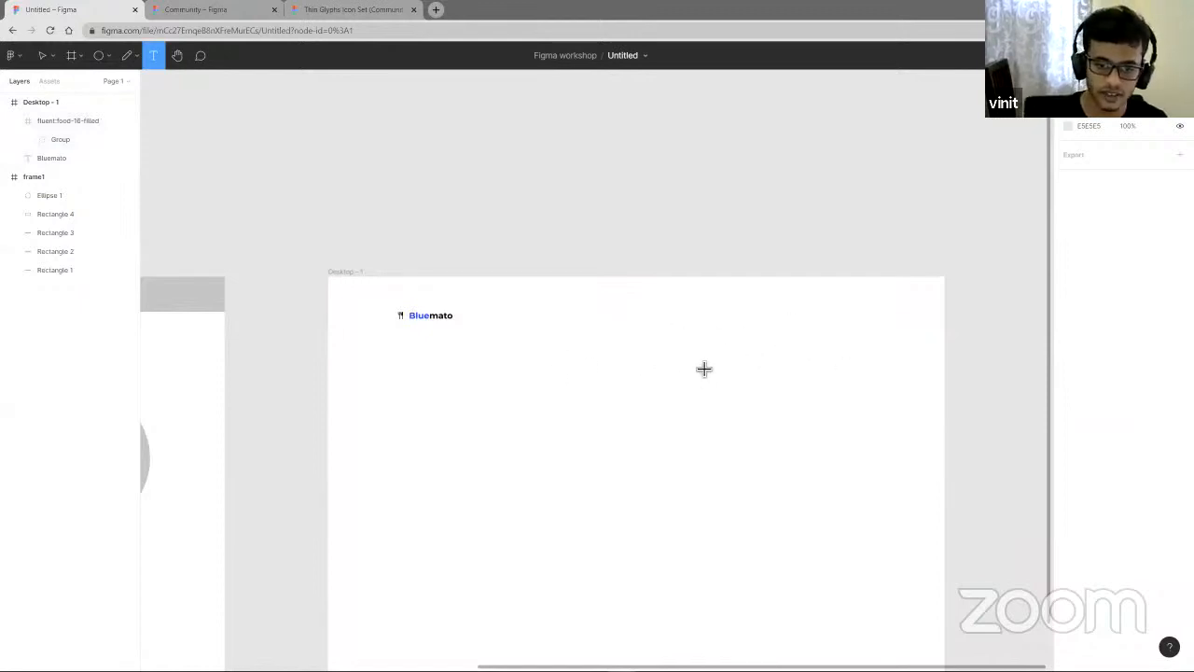
left_click(655, 328)
type("Hi")
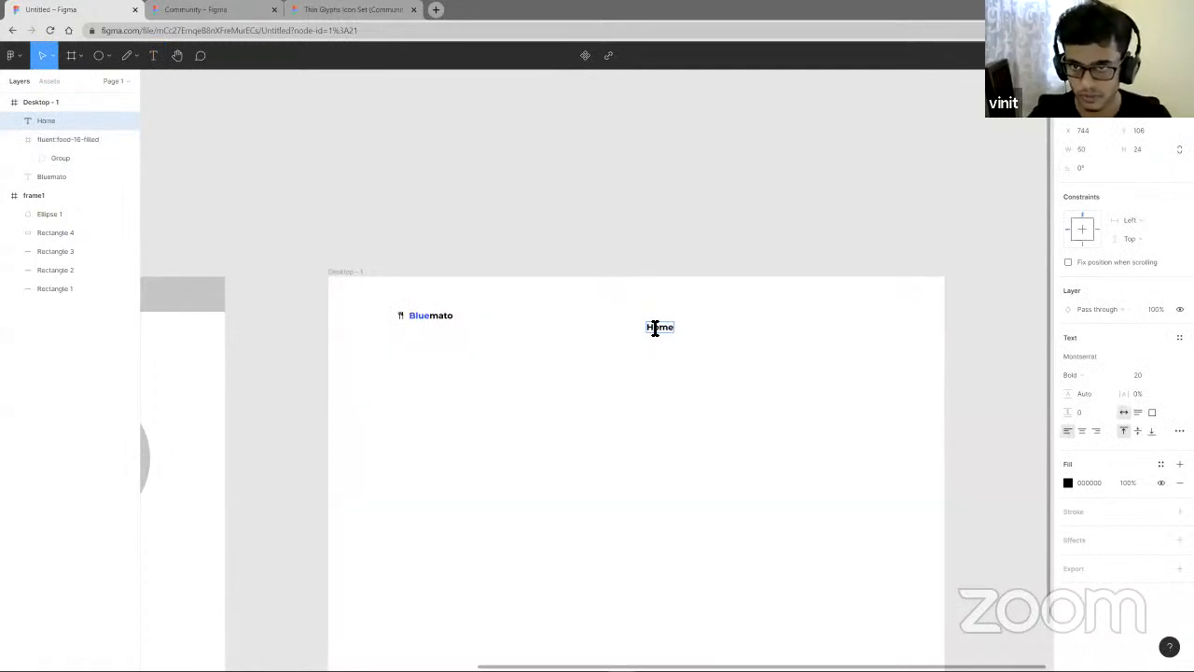
- Duplicate the Home label, move the copy to its right, and change its text to Restaurants
key("ctrl+d")
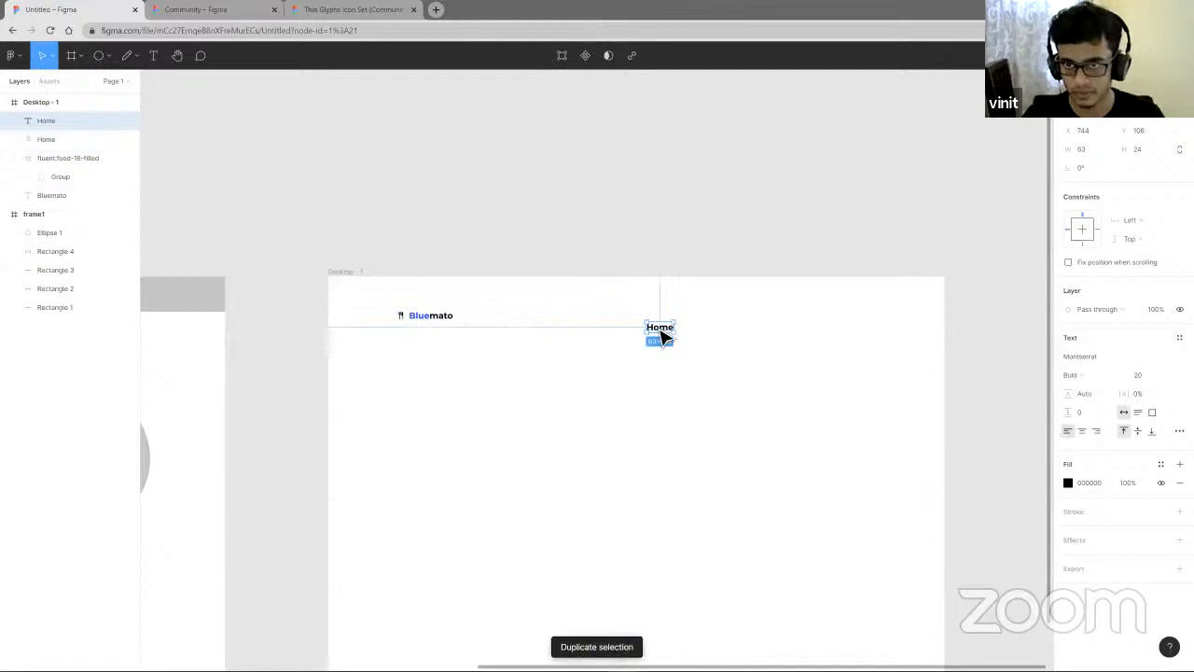
left_click_drag(662, 336, 706, 336)
double_click(705, 335)
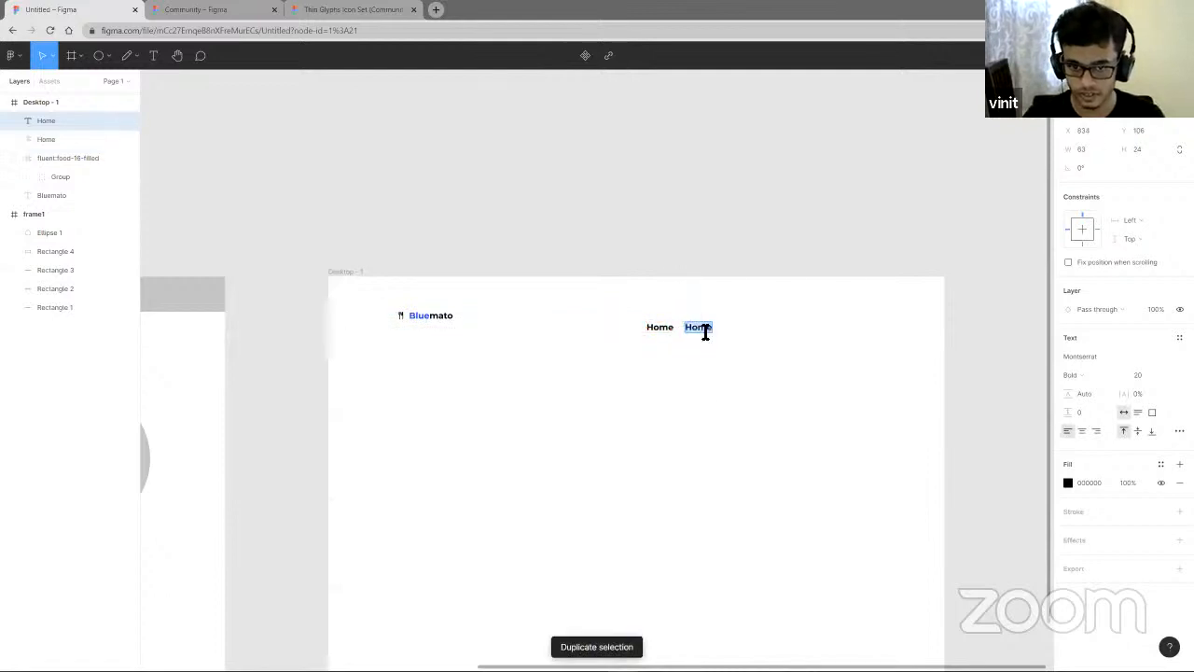
type("Restaurants")
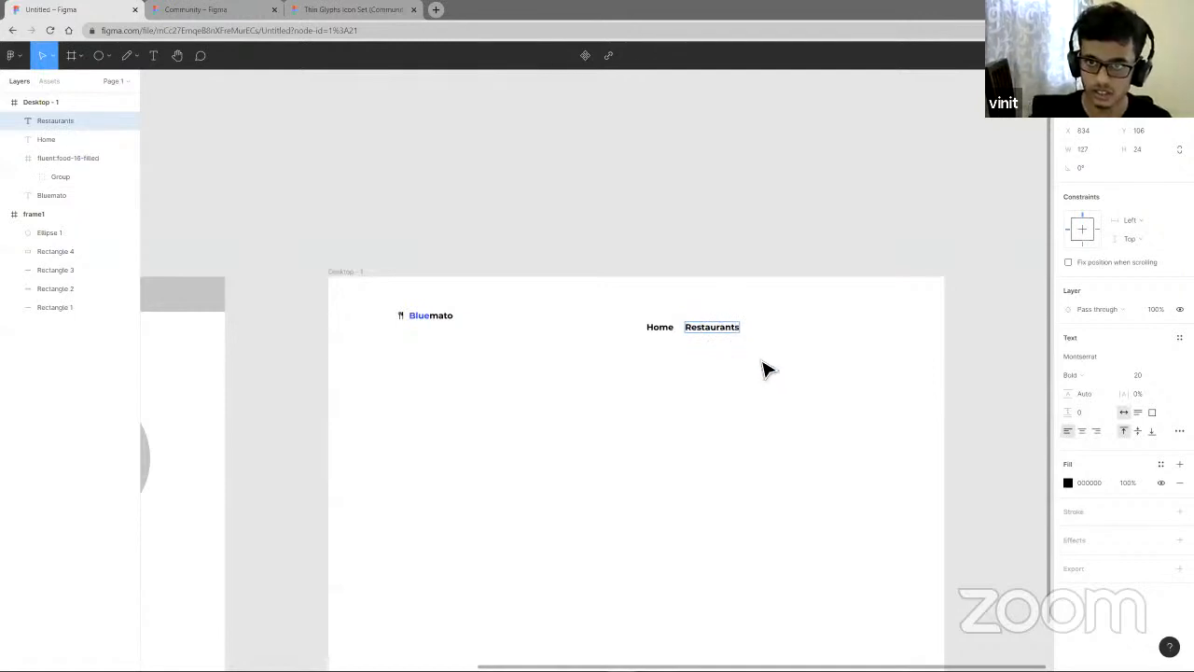
key("Escape")
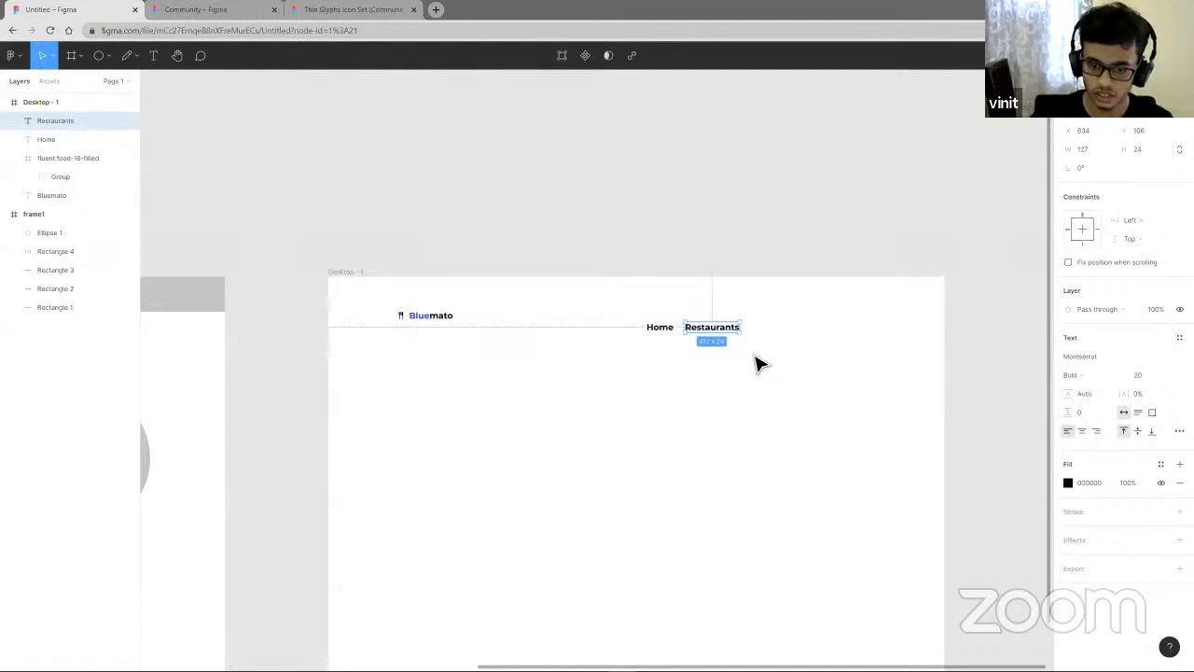
- Duplicate the Restaurants label, move the copy to its right, and change its text to Foods
key("ctrl+d")
left_click_drag(755, 338, 799, 342)
double_click(798, 334)
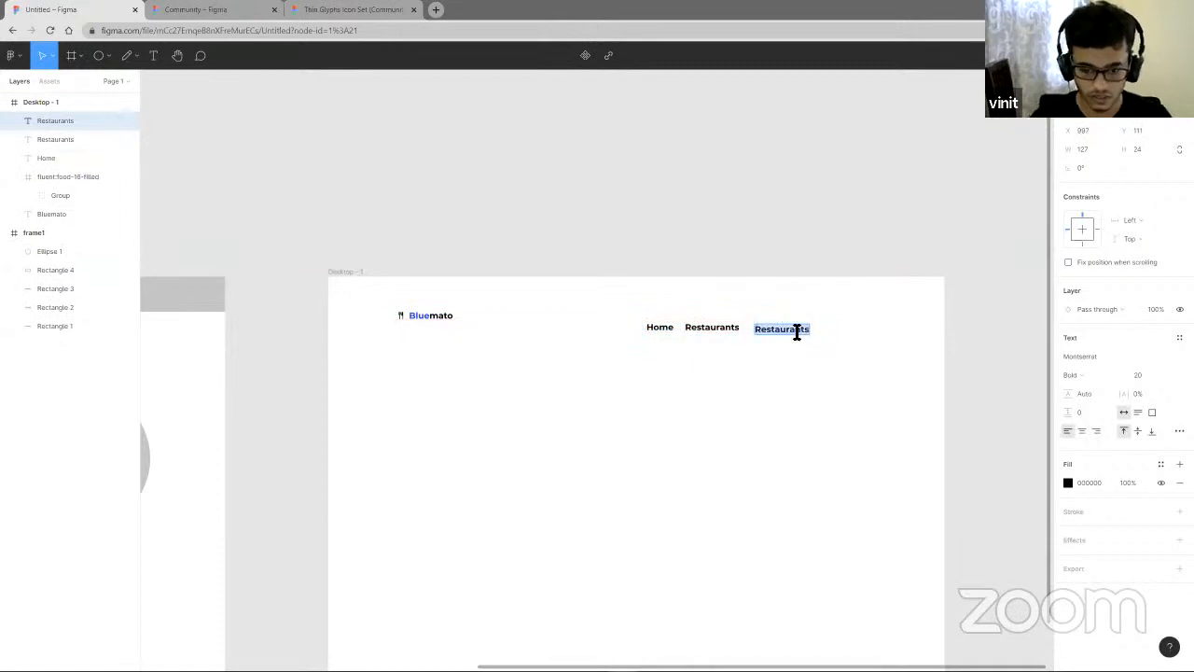
type("Foods")
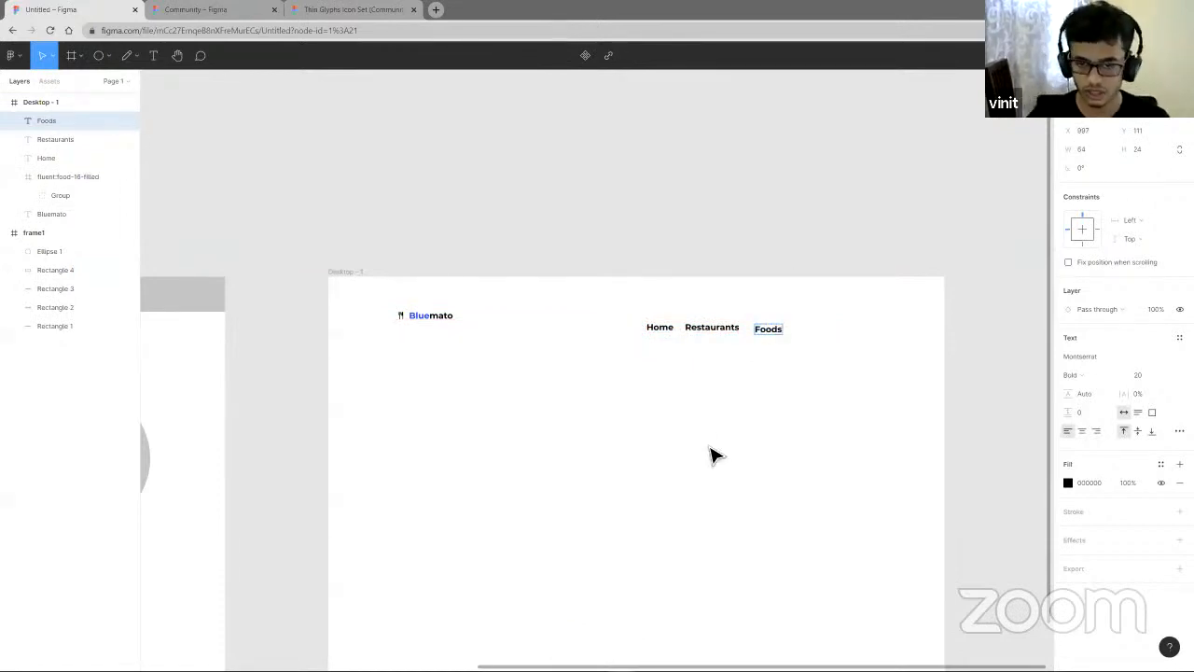
key("Escape")
left_click_drag(781, 339, 773, 336)
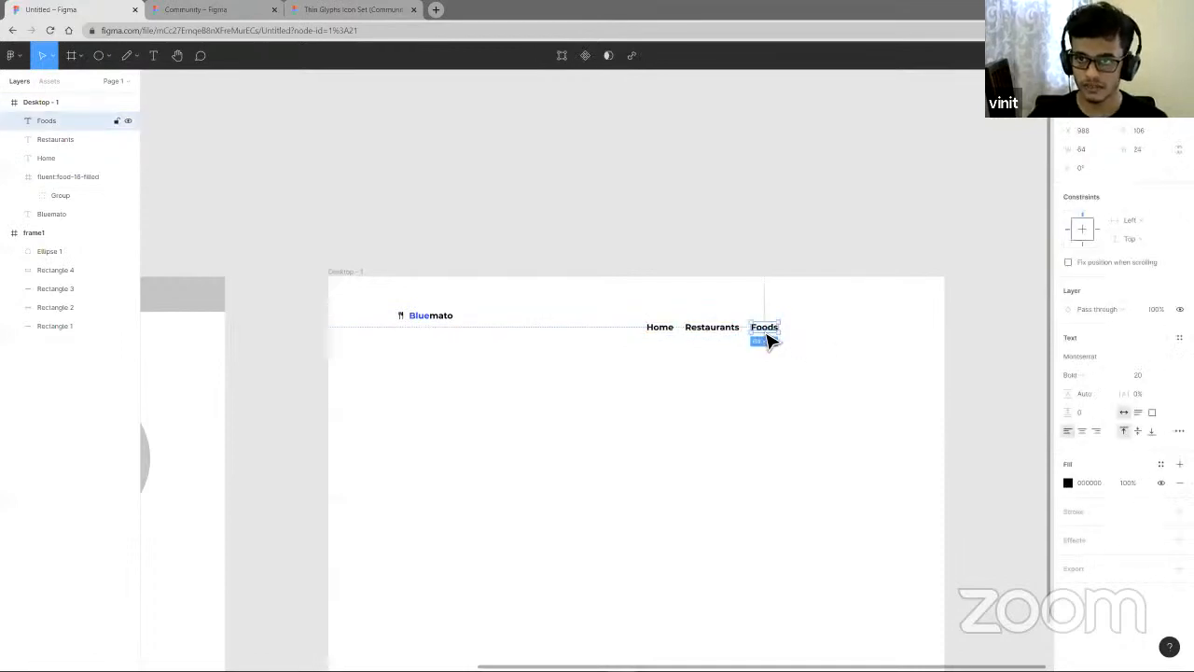
- Duplicate the Foods label, move the copy to its right, and change its text to Sign in
key("ctrl+d")
left_click_drag(793, 339, 810, 341)
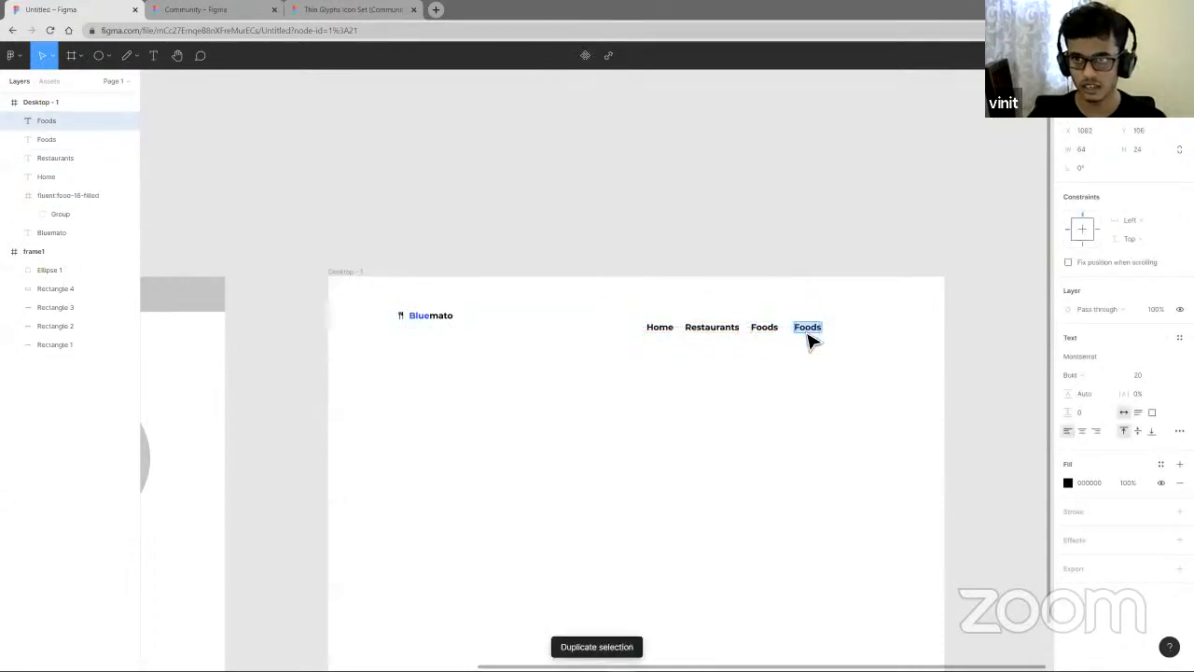
type("Signin")
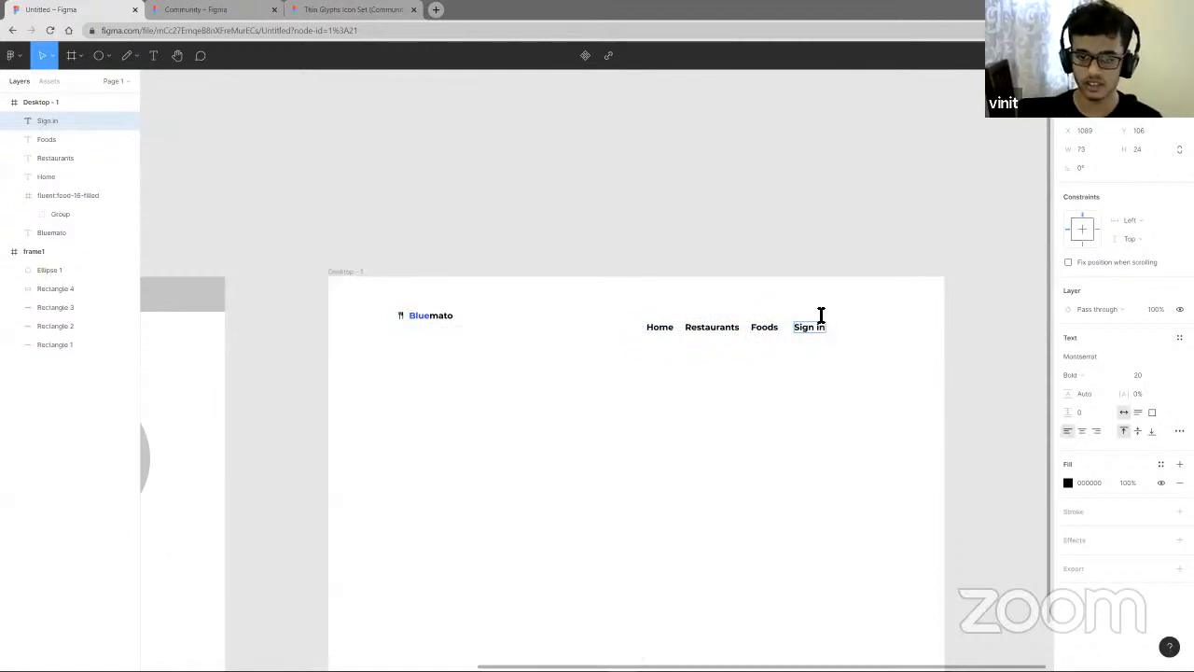
key("Escape")
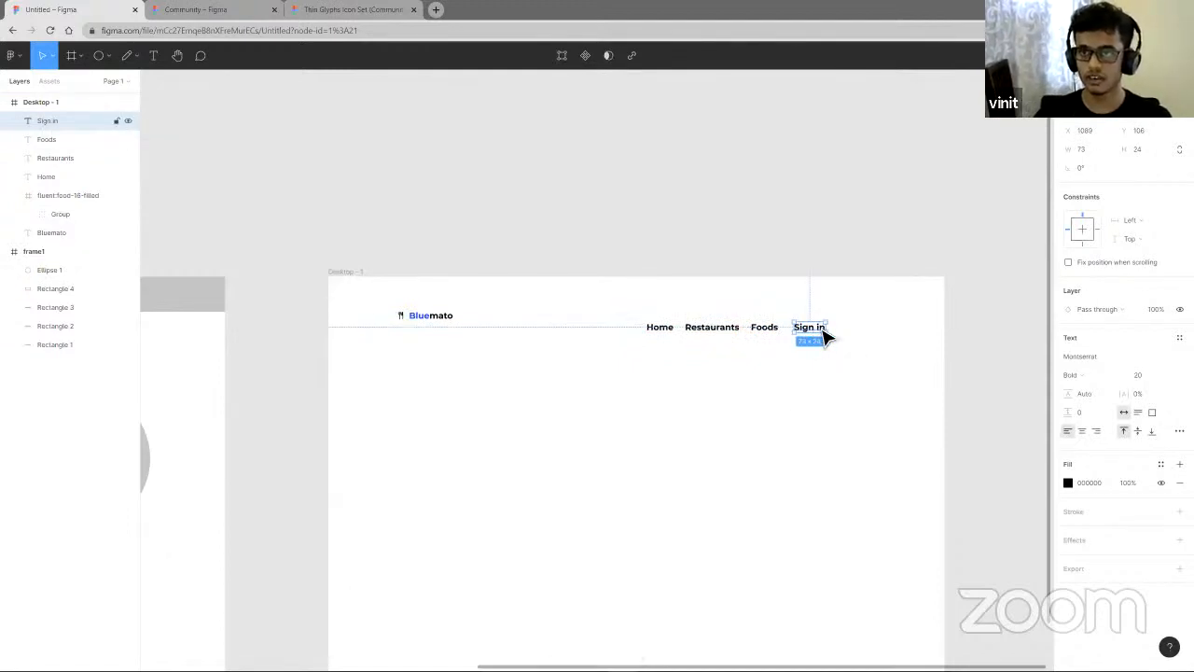
- Move the Sign in label near the frame's right edge and nudge the Home label slightly up
left_click_drag(825, 336, 888, 334)
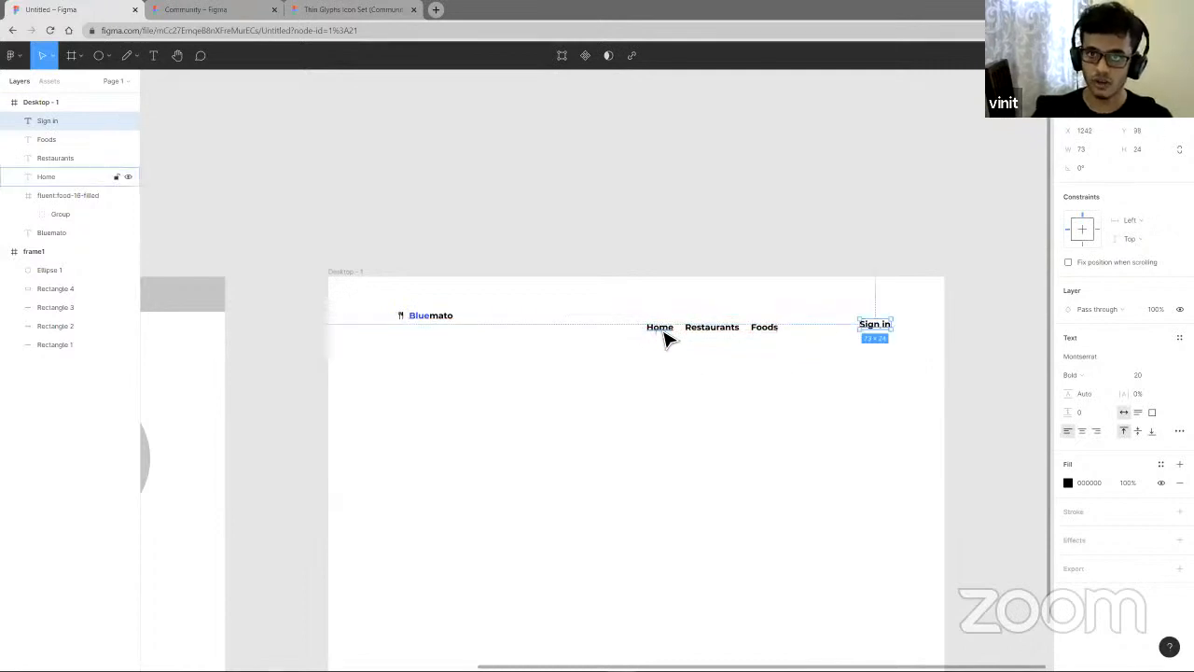
left_click_drag(665, 338, 661, 326)
- Select the fork-and-knife icon with the Bluemato text and move them up toward the frame's top-left corner
left_click_drag(394, 291, 473, 350)
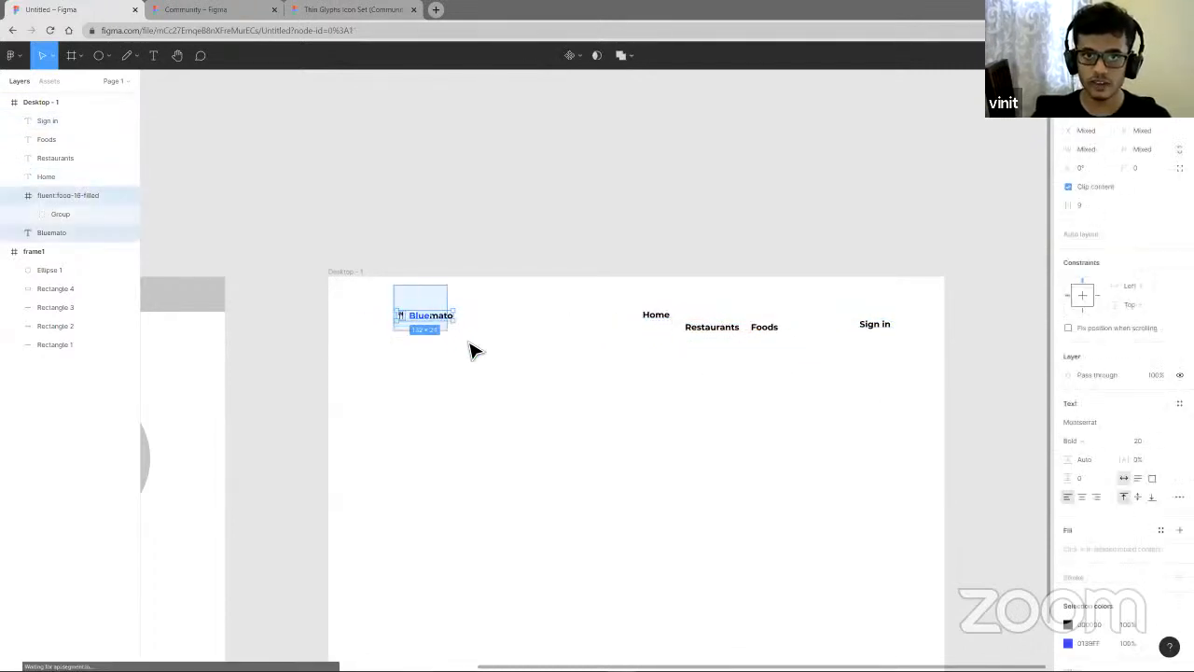
left_click_drag(380, 304, 413, 311)
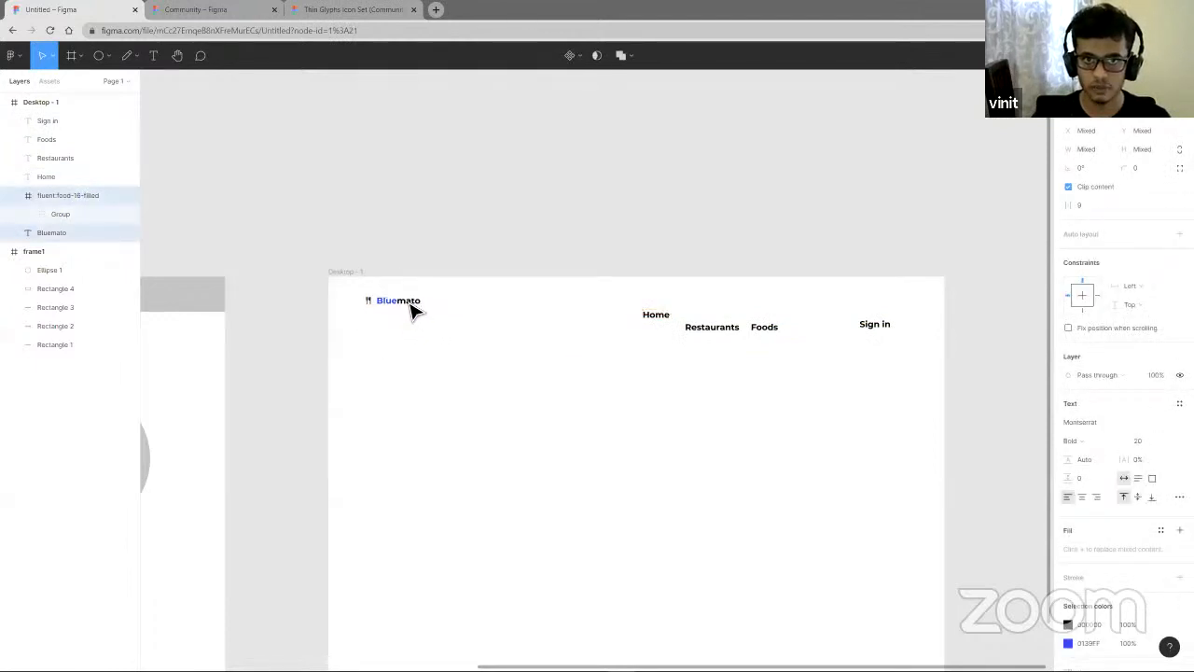
- Line up Home, Restaurants, Foods and Sign in in one row level with the logo, Sign in at about X 1159, Y 46
left_click_drag(668, 318, 796, 305)
left_click(773, 324)
left_click_drag(883, 331, 838, 318)
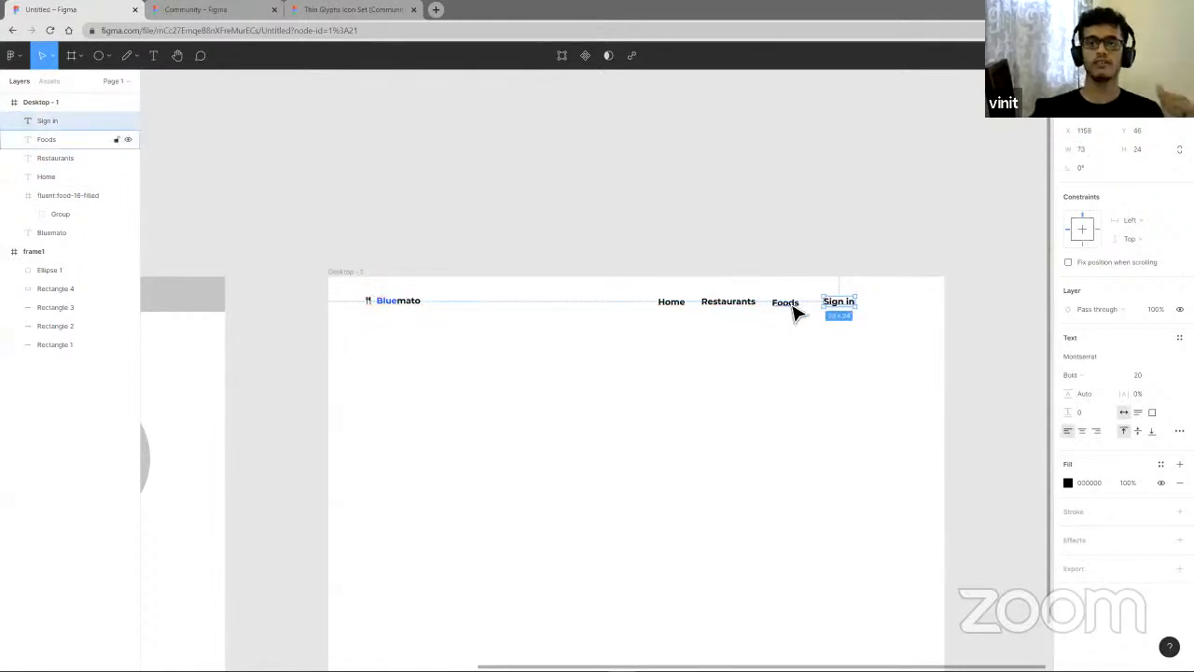
left_click(799, 329)
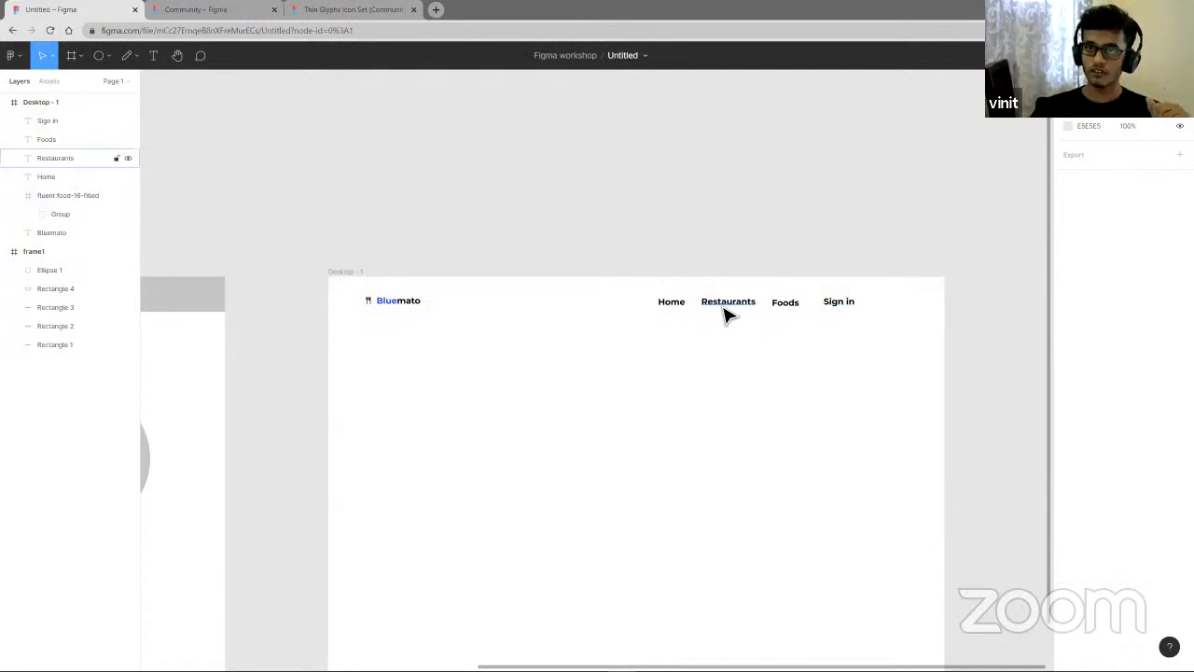
mouse_move(739, 318)
left_mouse_down()
mouse_move(898, 308)
mouse_move(693, 326)
mouse_move(728, 310)
mouse_move(719, 317)
left_mouse_up()
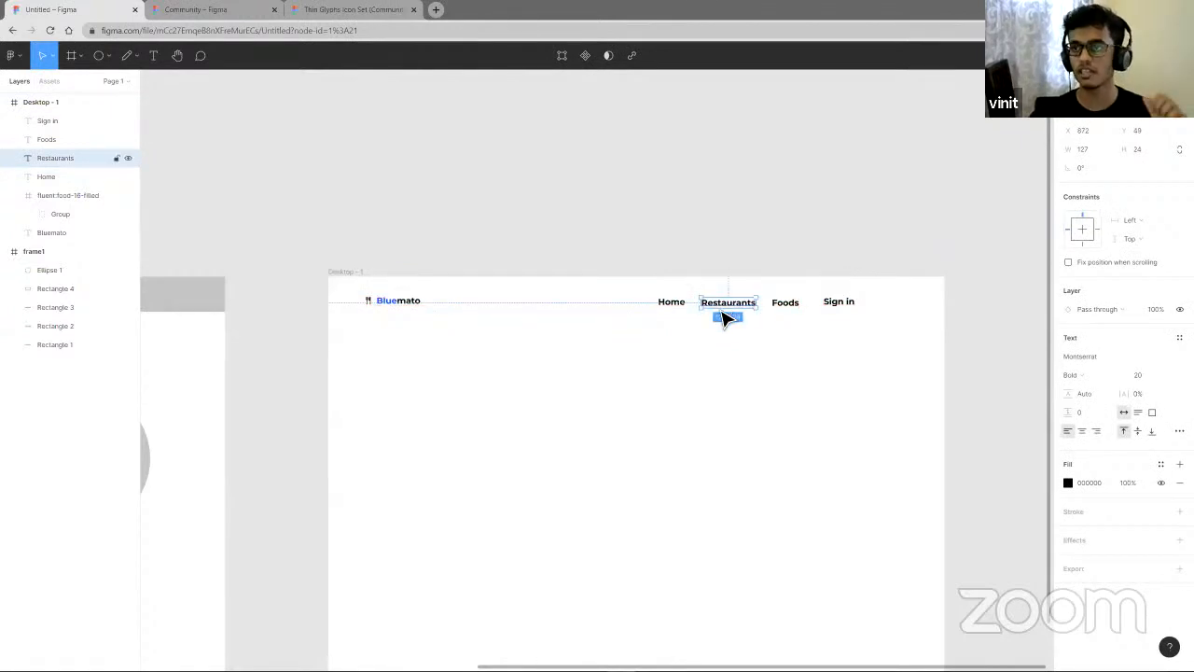
left_click(704, 360)
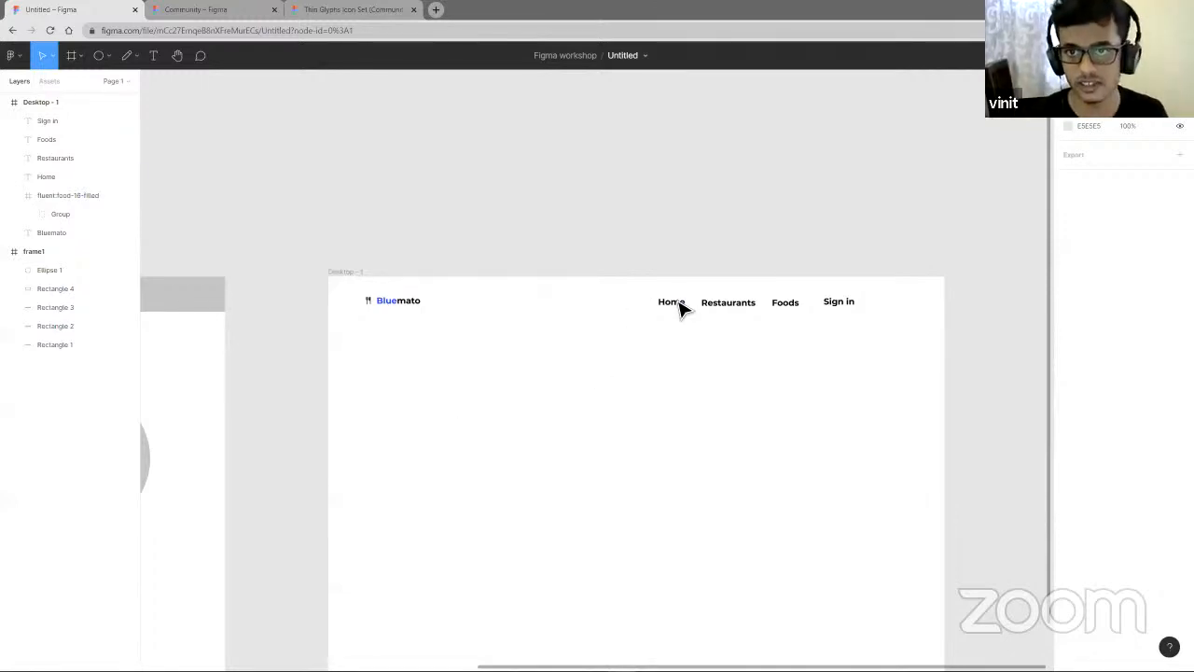
- Try wrapping the four navigation labels in an auto layout frame and moving that frame around
left_click_drag(640, 296, 887, 319)
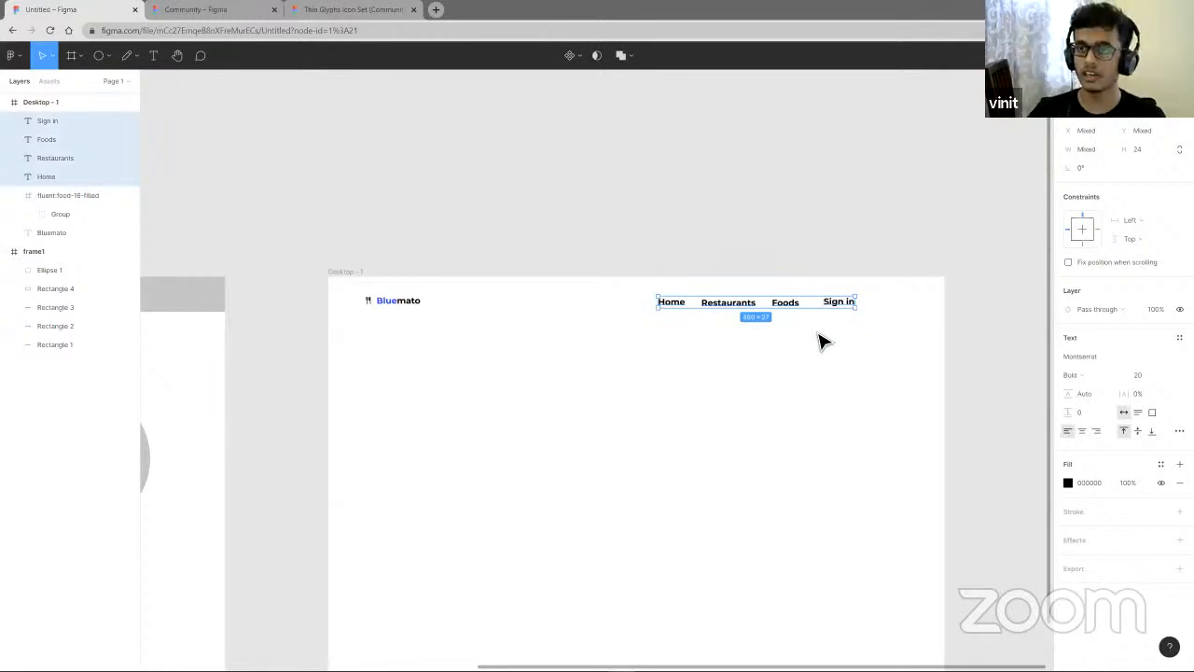
left_click(647, 312)
left_click_drag(821, 350, 933, 357)
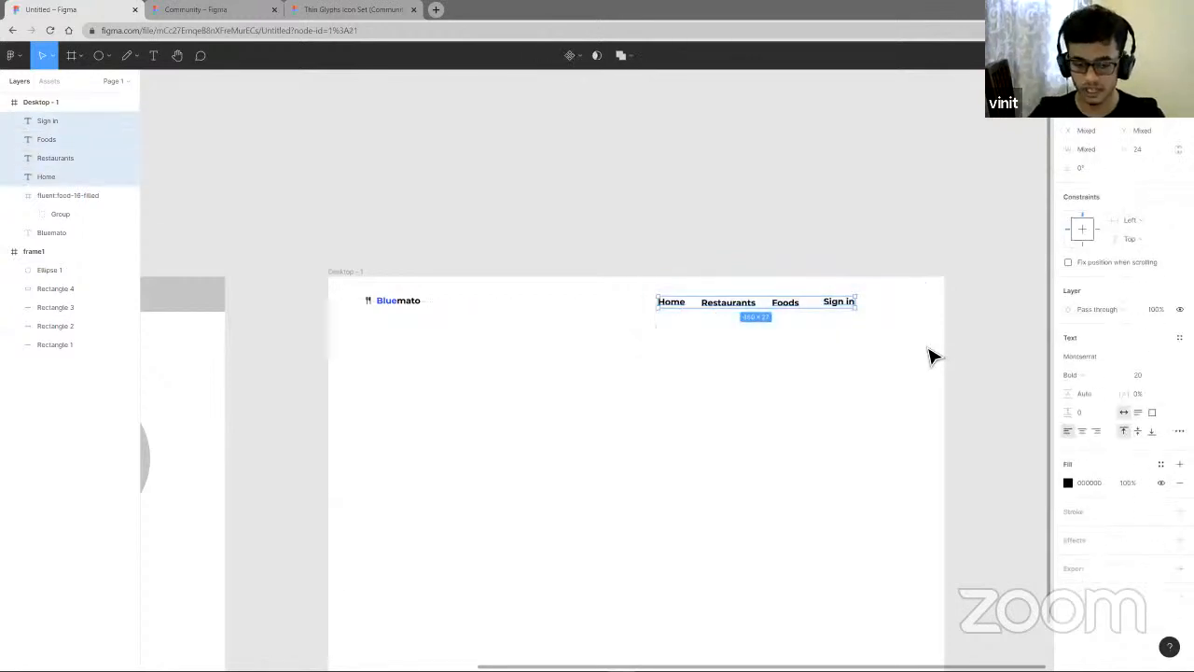
key("shift+a")
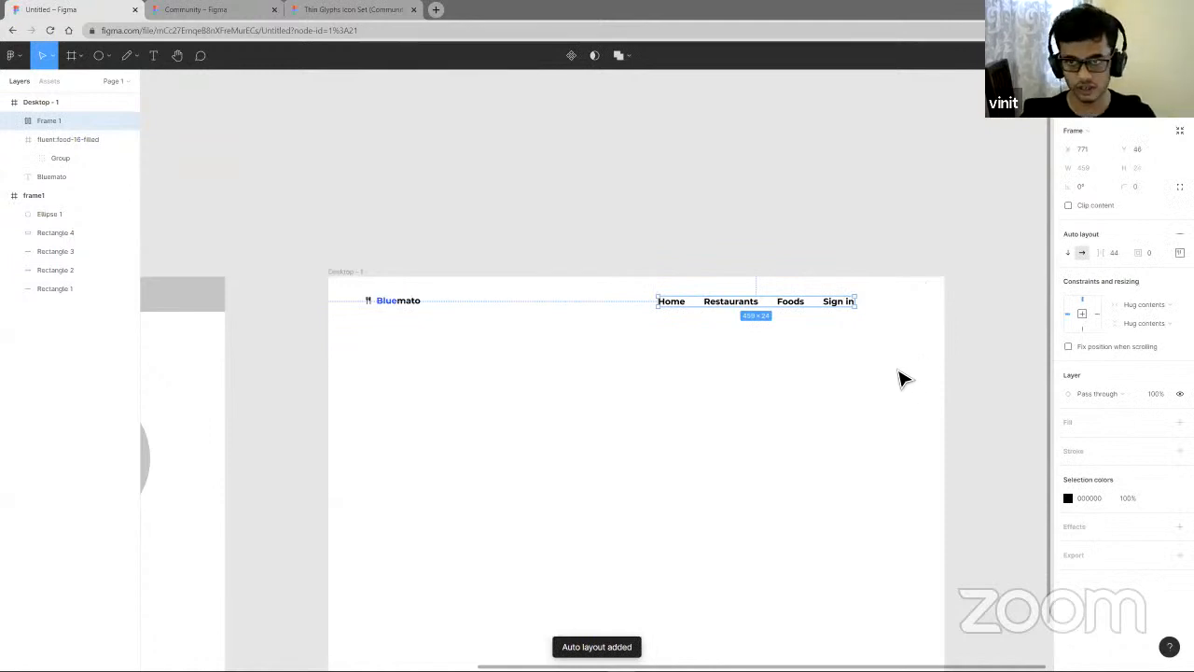
key("ctrl+z")
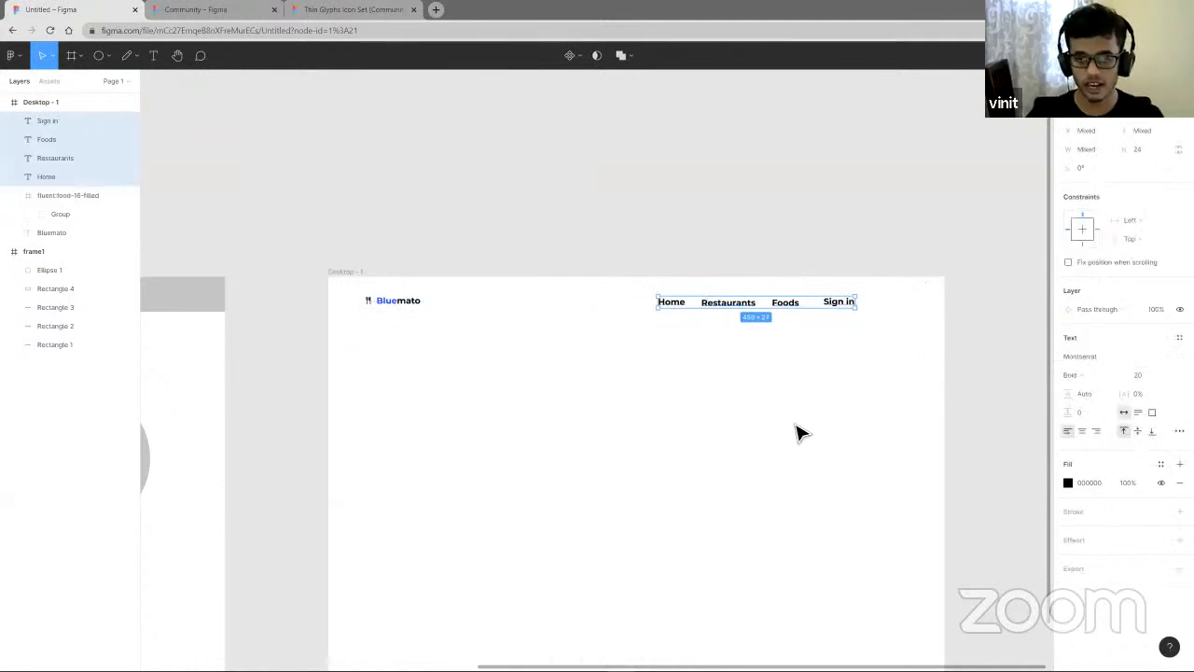
key("shift+a")
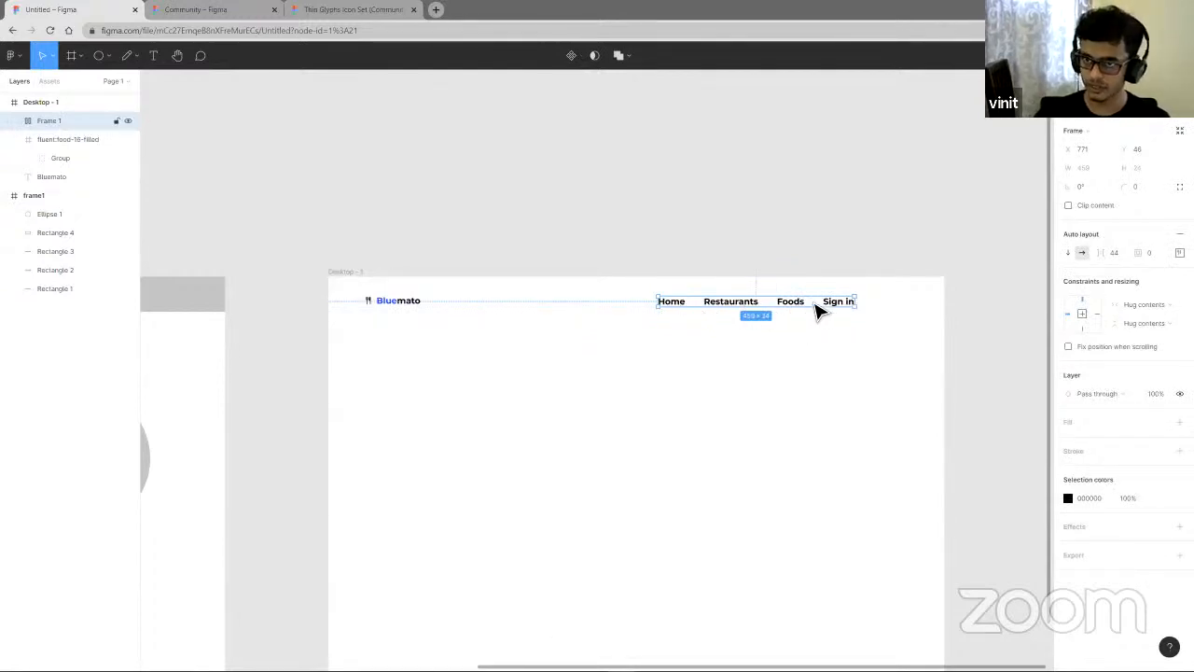
left_click_drag(819, 309, 837, 316)
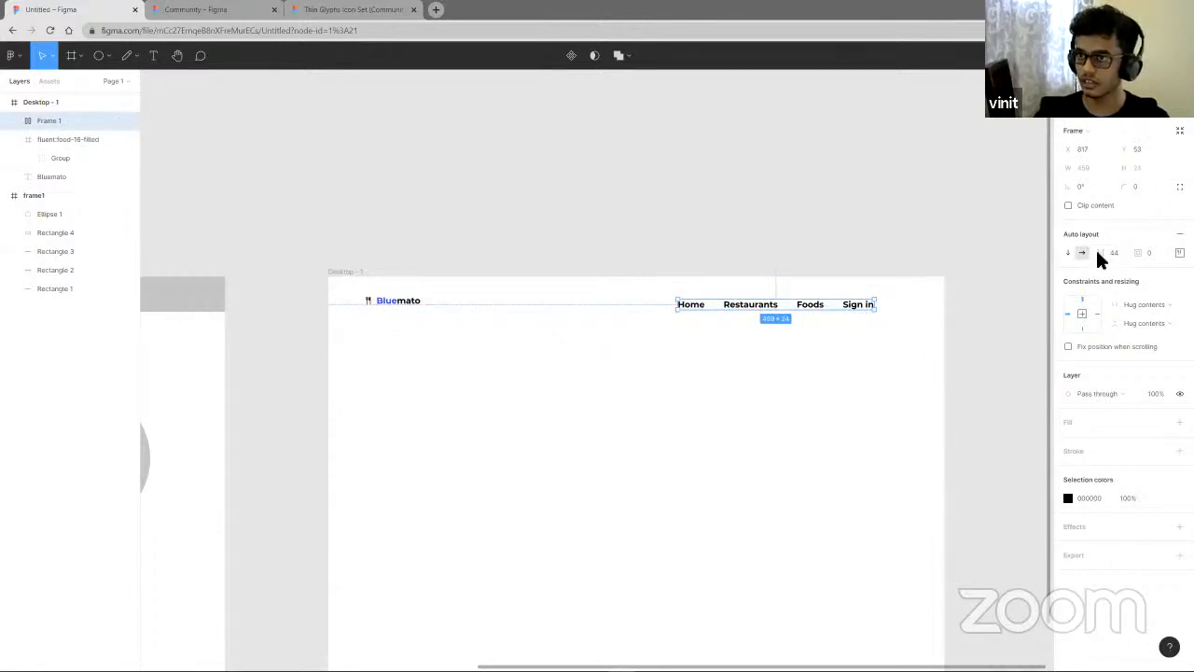
left_click_drag(855, 304, 835, 301)
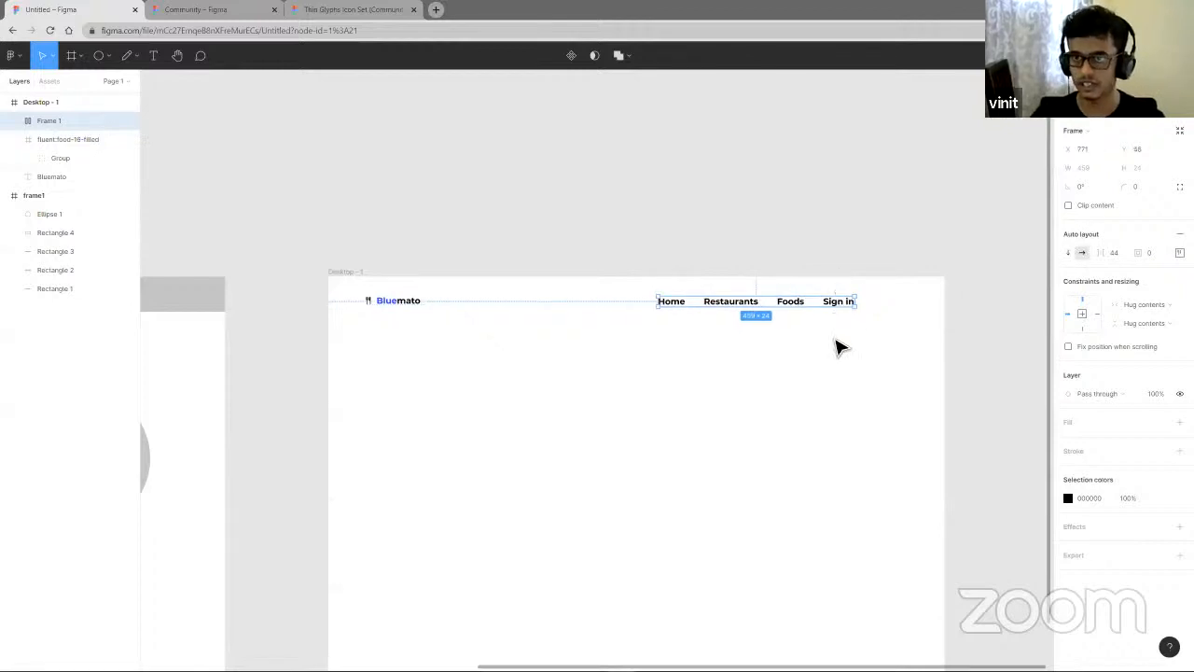
key("Return")
- Wrap the four navigation labels in a horizontal auto layout frame with 40 spacing between items
left_click_drag(879, 358, 663, 298)
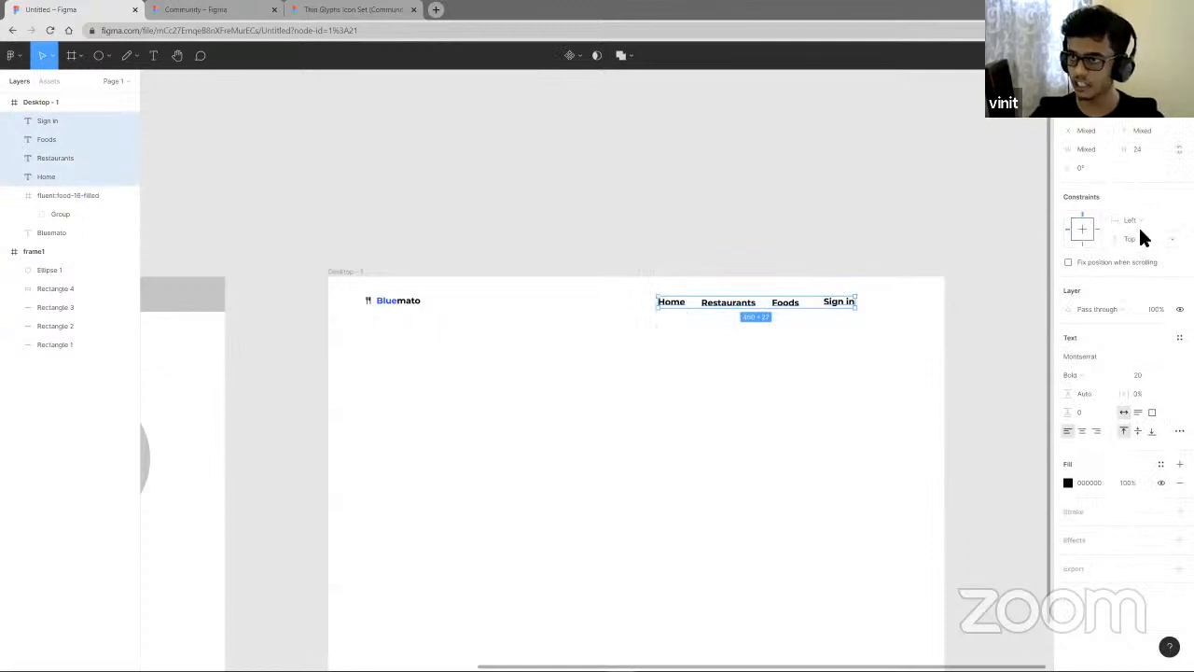
key("shift+a")
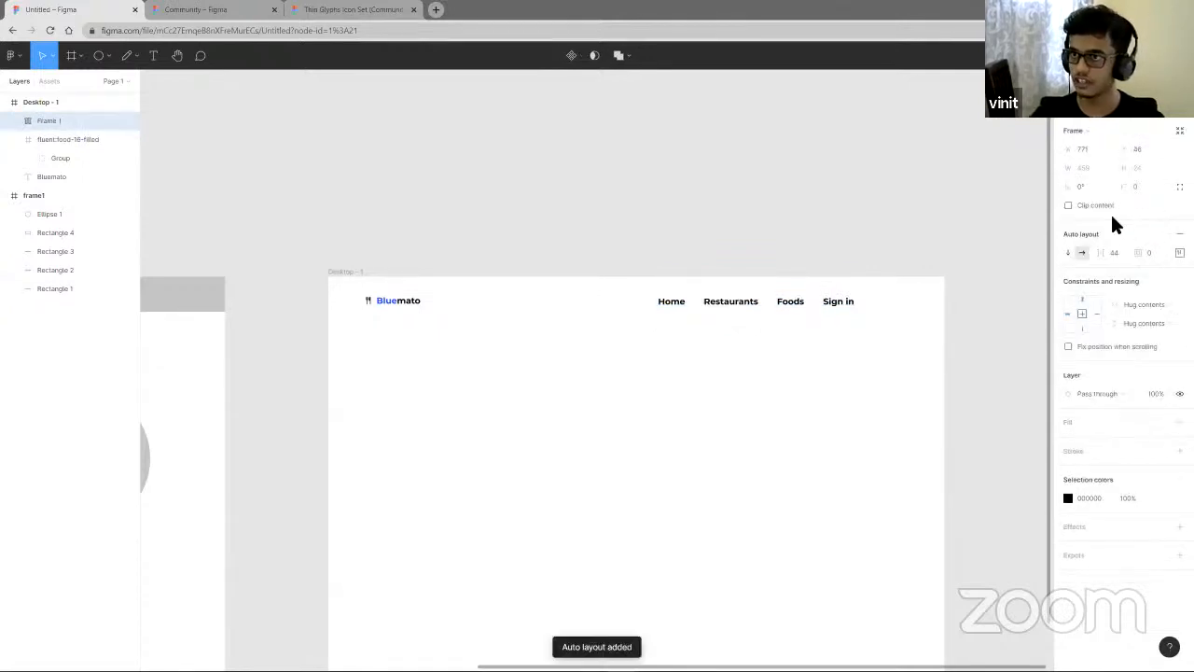
left_click(1070, 253)
left_click(1081, 252)
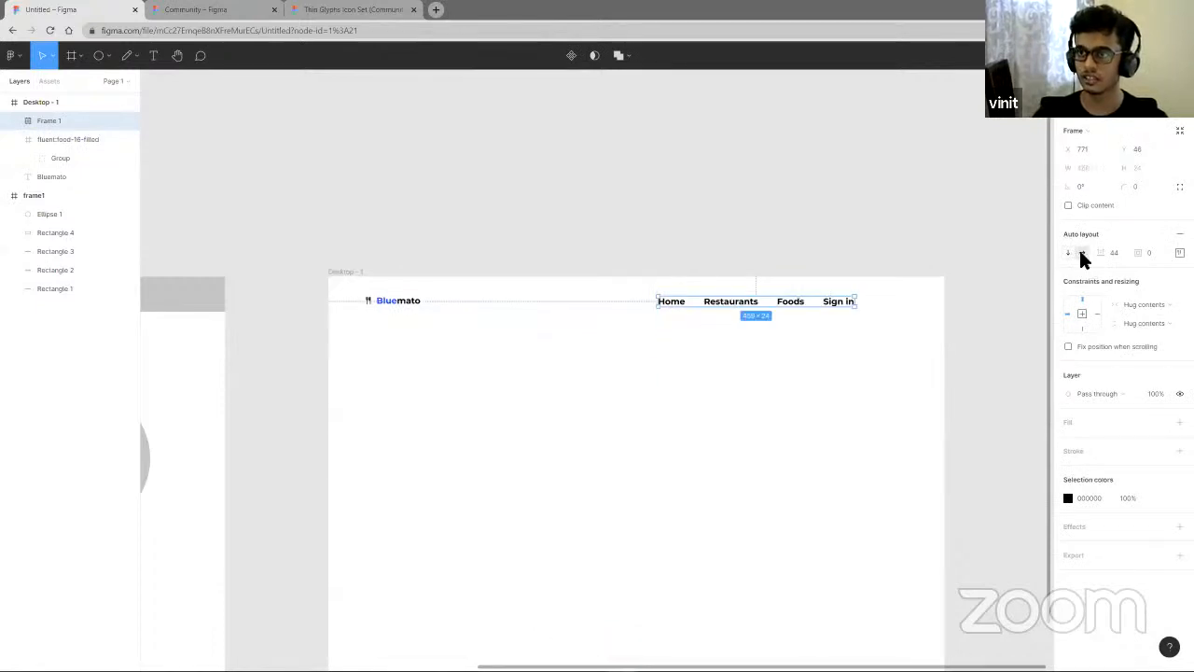
left_click_drag(1107, 254, 1095, 261)
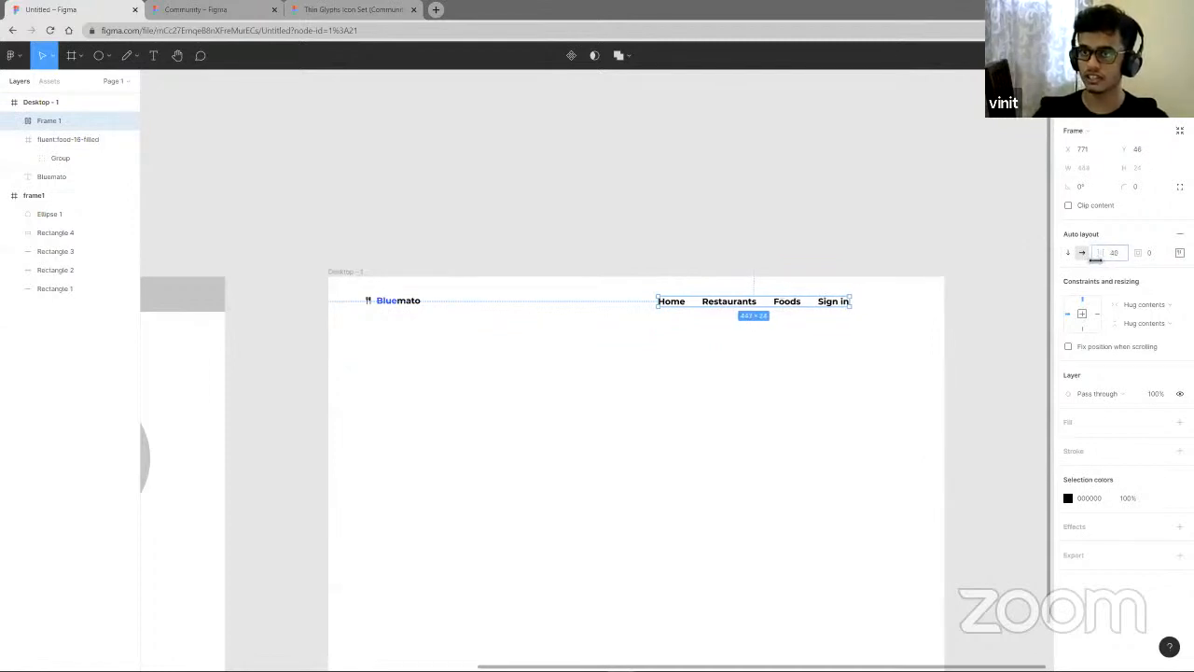
left_click(826, 432)
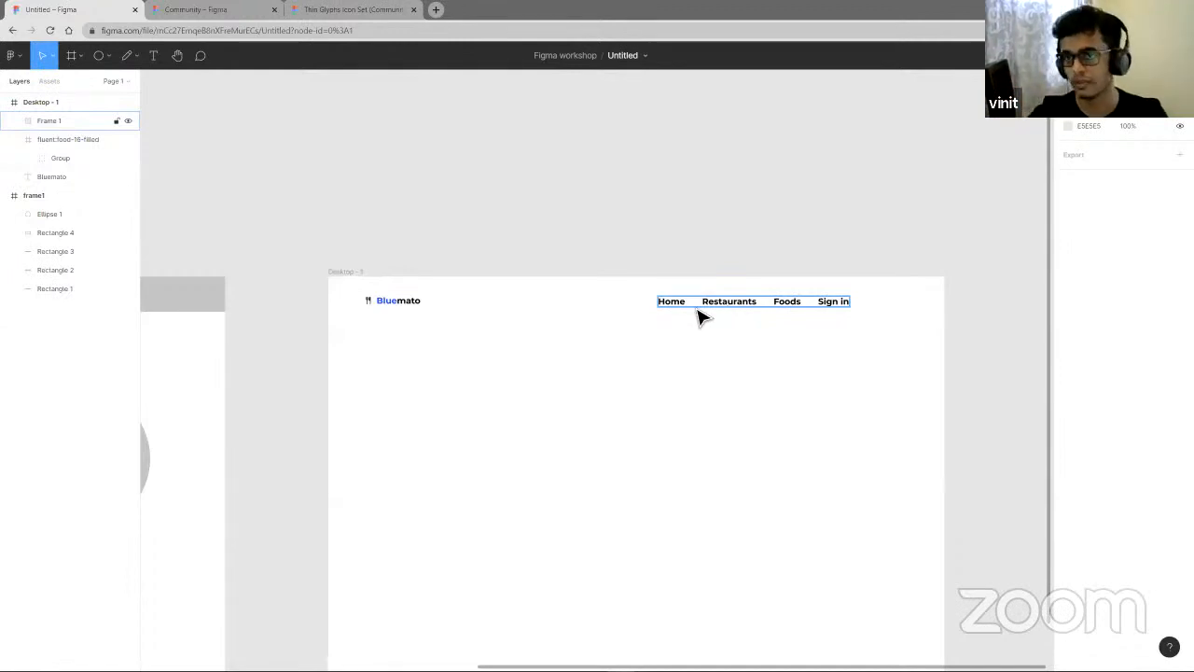
- Wrap the fork-and-knife icon and Bluemato text in an auto layout frame
left_click_drag(886, 342, 604, 303)
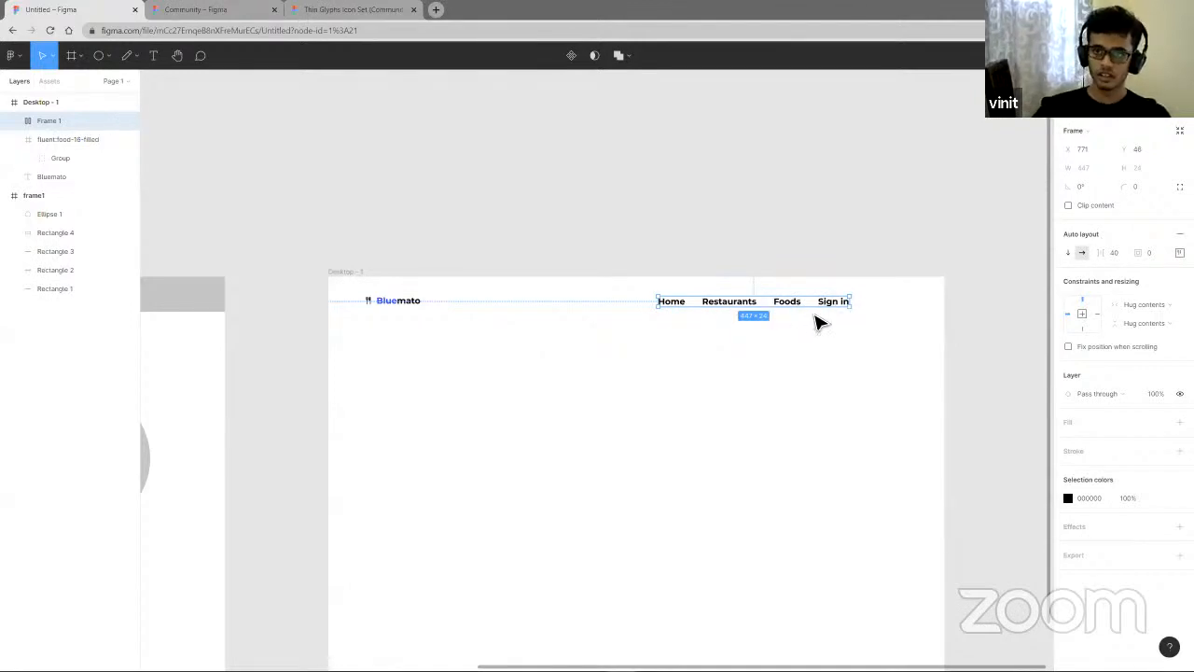
left_click(848, 342)
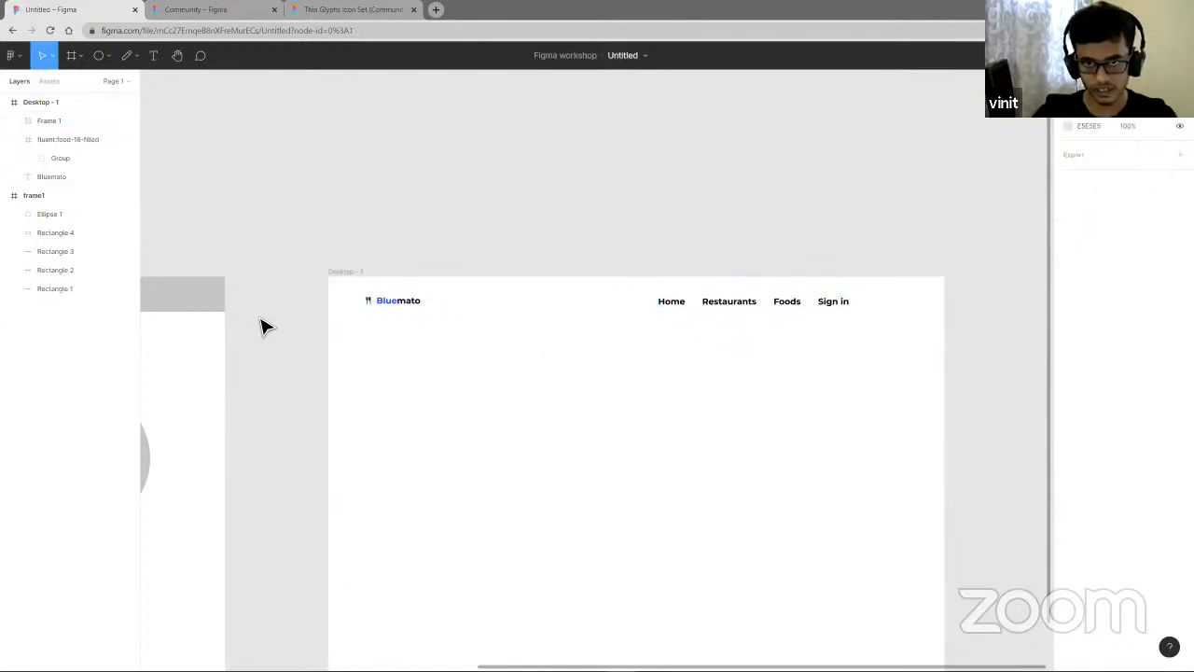
scroll(372, 322, "up", 3)
left_click_drag(342, 320, 546, 284)
key("shift+a")
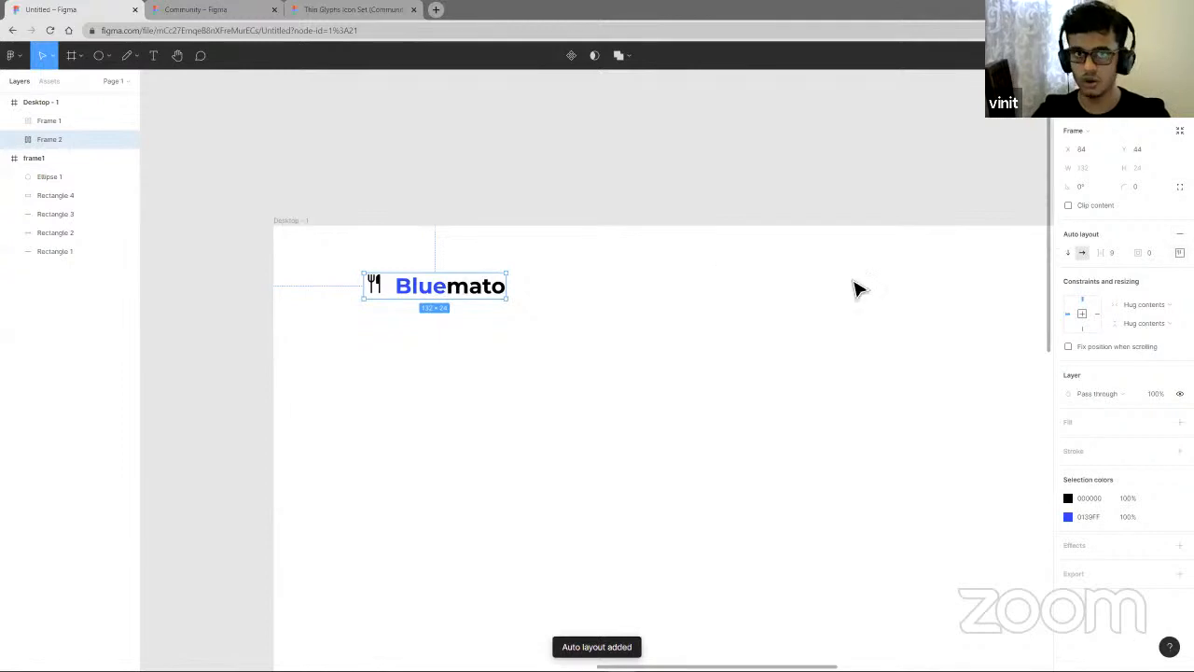
- Enlarge the logo frame and try different alignment positions for its contents
scroll(379, 300, "up", 3)
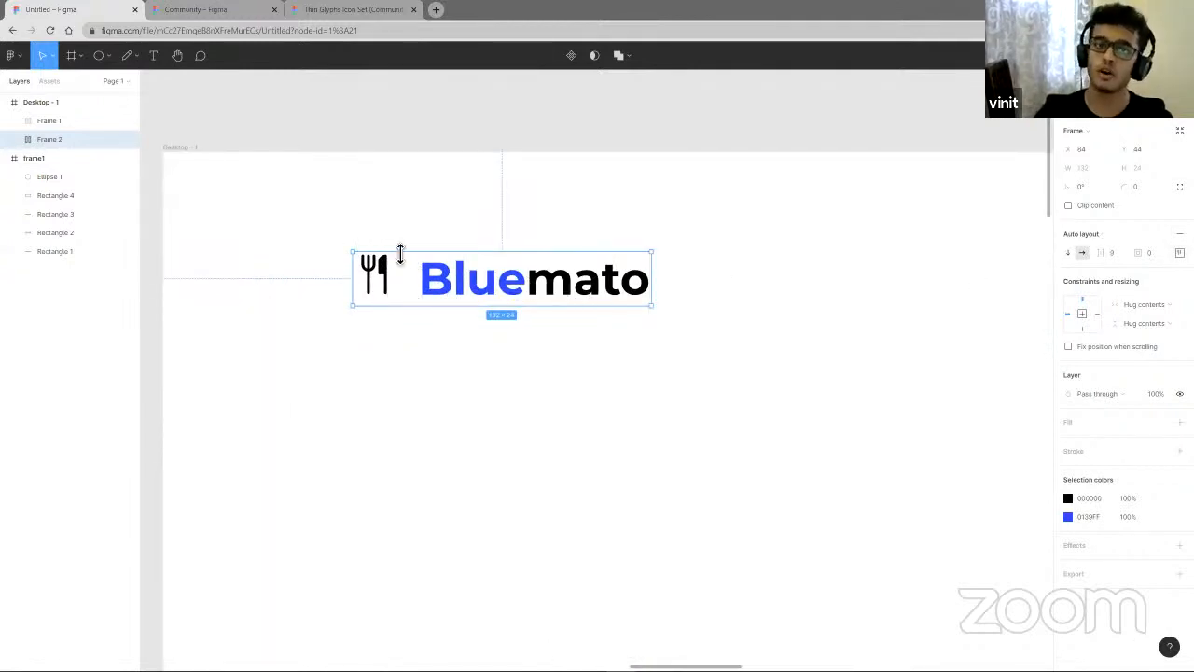
left_click(1179, 252)
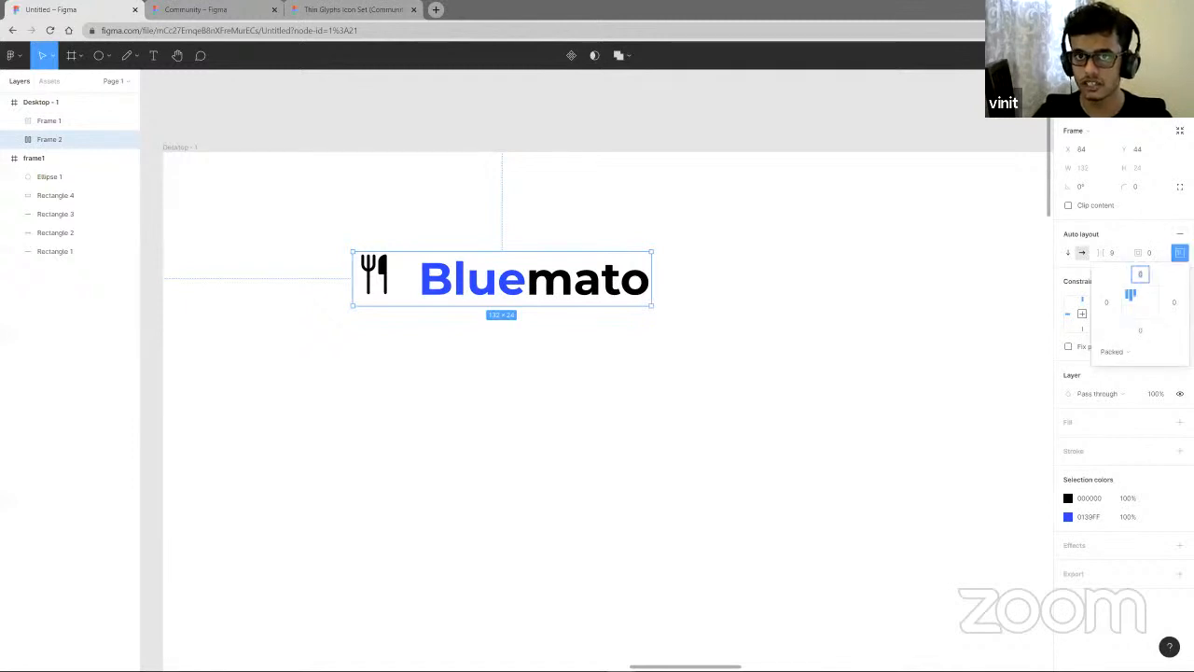
left_click(1139, 306)
left_click_drag(573, 317, 605, 445)
left_click_drag(660, 392, 887, 403)
left_click_drag(709, 445, 709, 471)
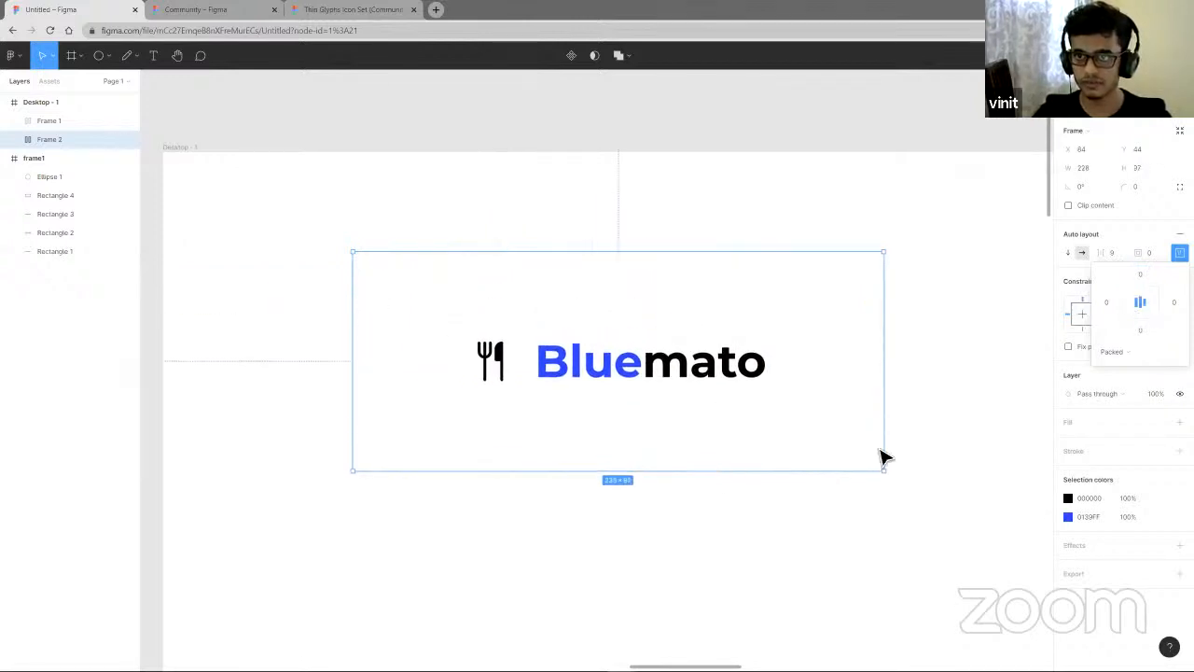
left_click(1131, 296)
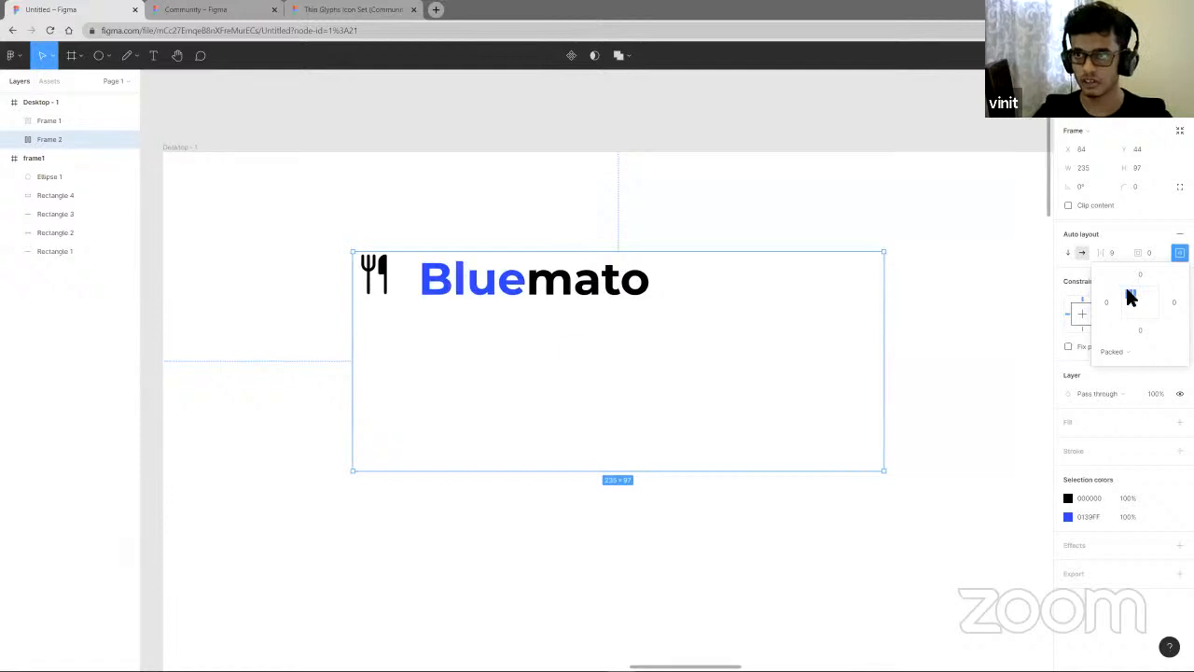
left_click(1140, 304)
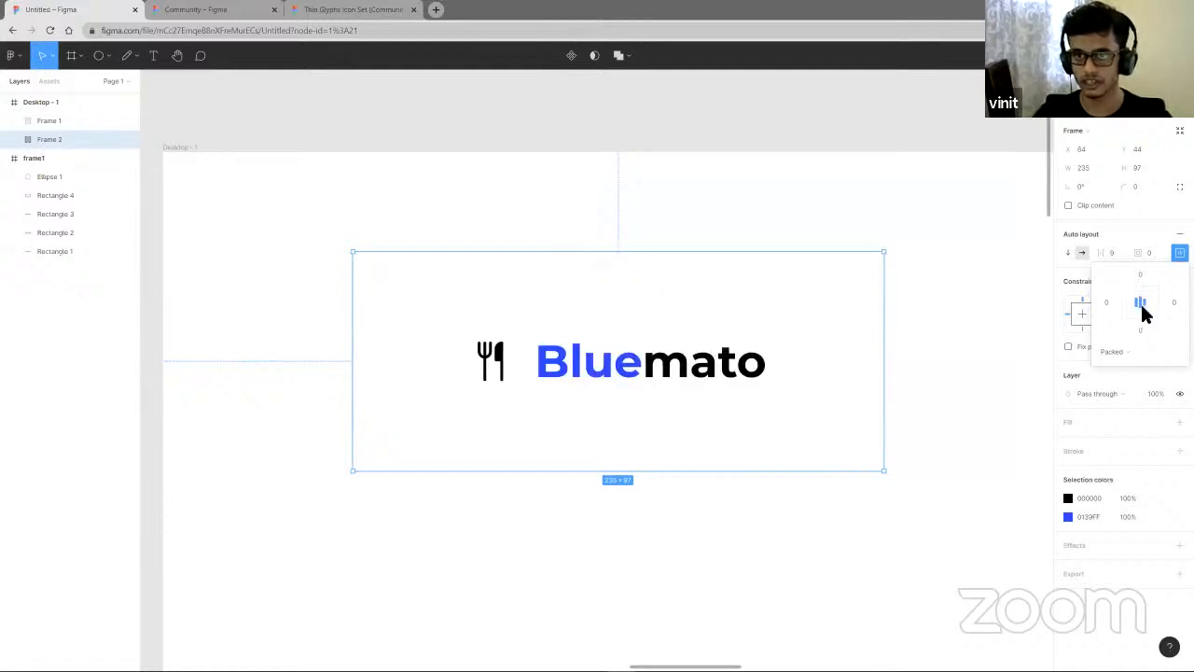
left_click(1152, 296)
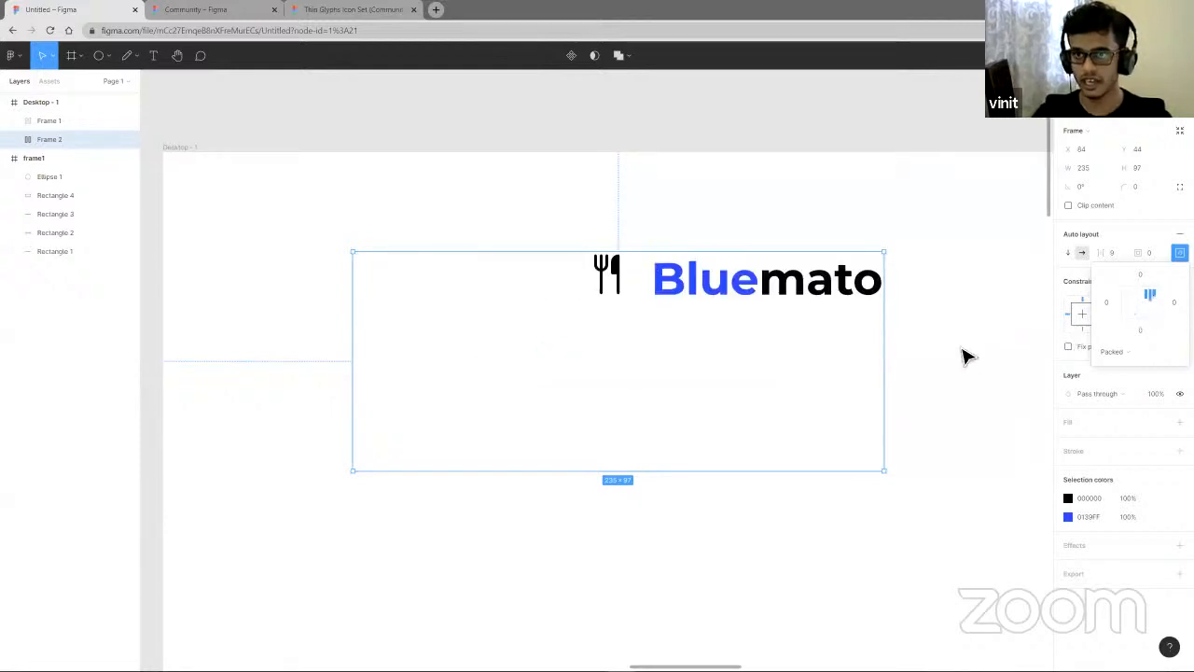
left_click_drag(757, 354, 650, 451)
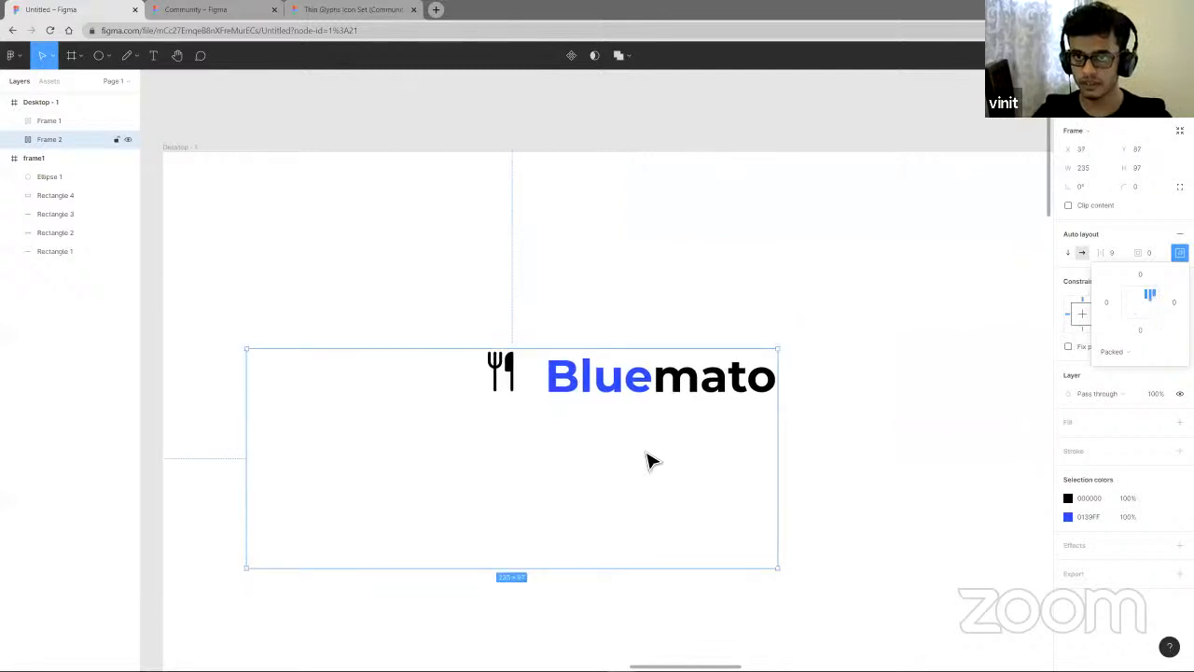
- Center the logo frame's contents and set both its width and height to Hug contents
left_click(1142, 302)
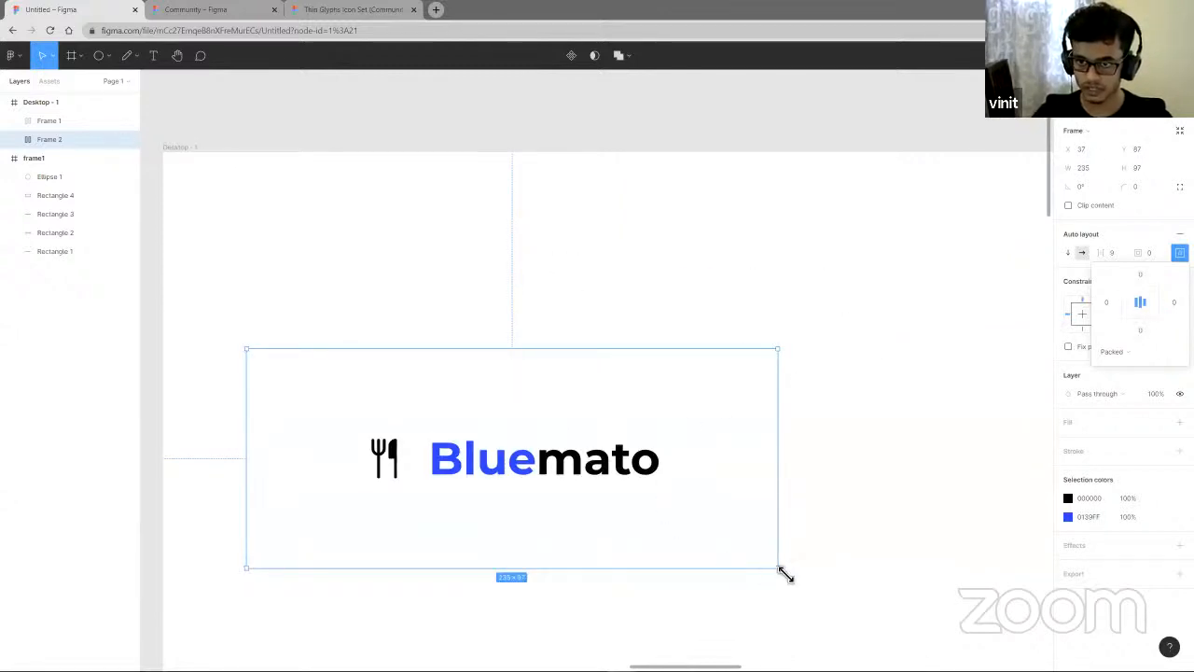
left_click_drag(779, 568, 556, 421)
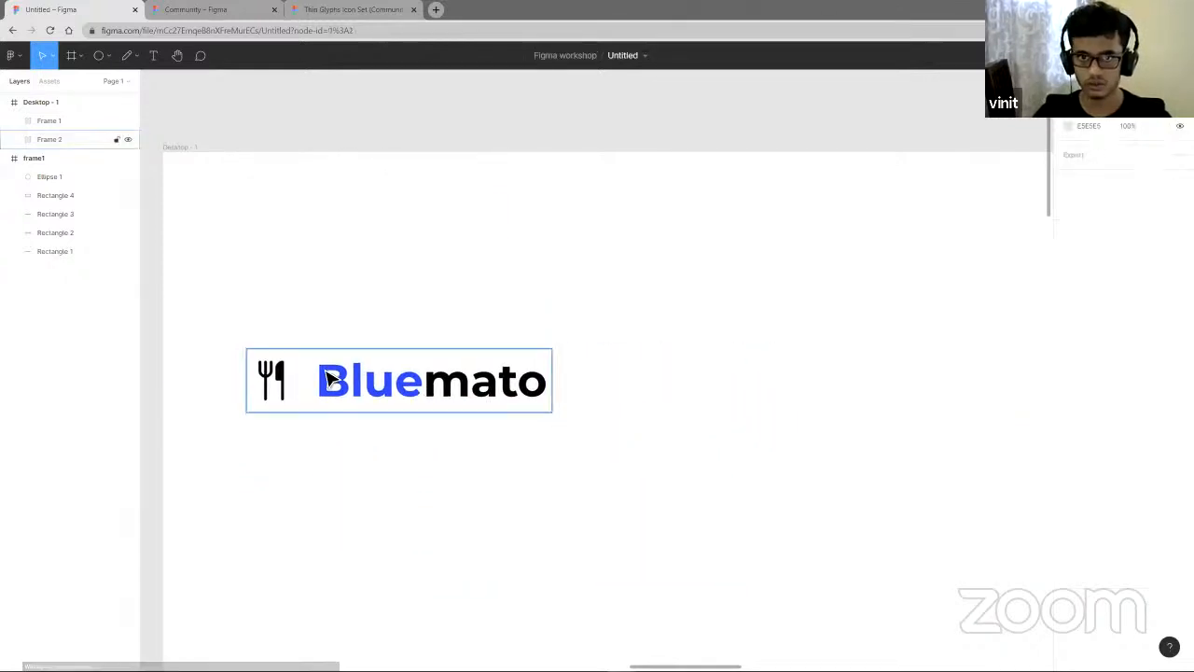
left_click(1154, 305)
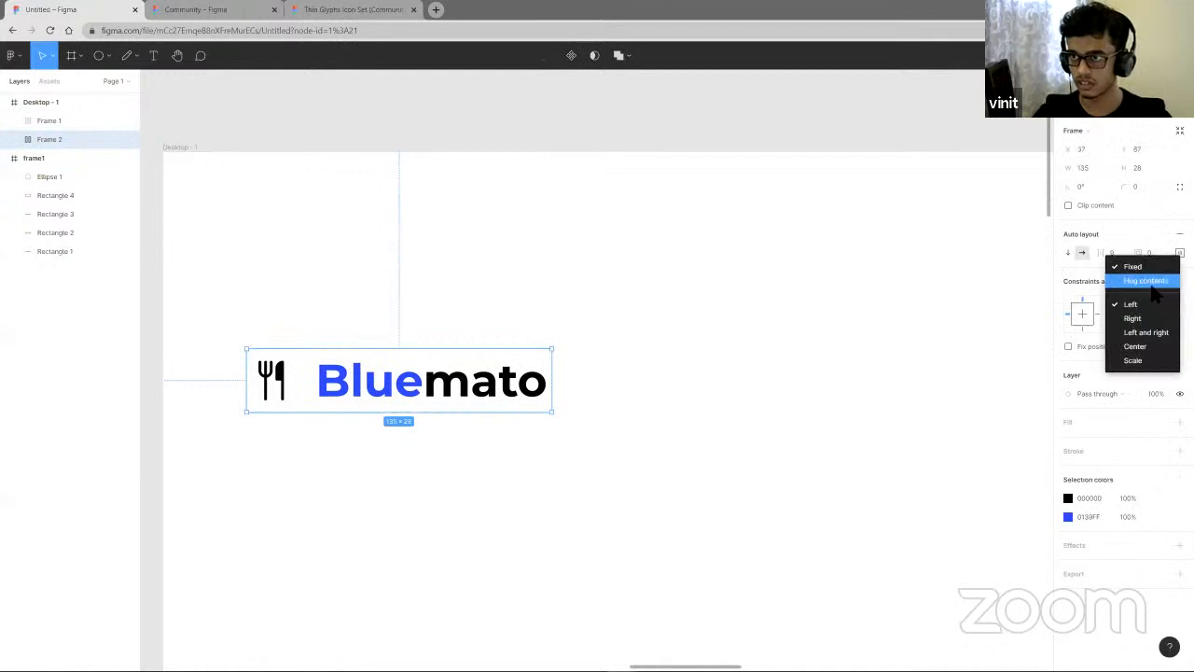
left_click(1151, 281)
left_click(1150, 323)
left_click(1152, 300)
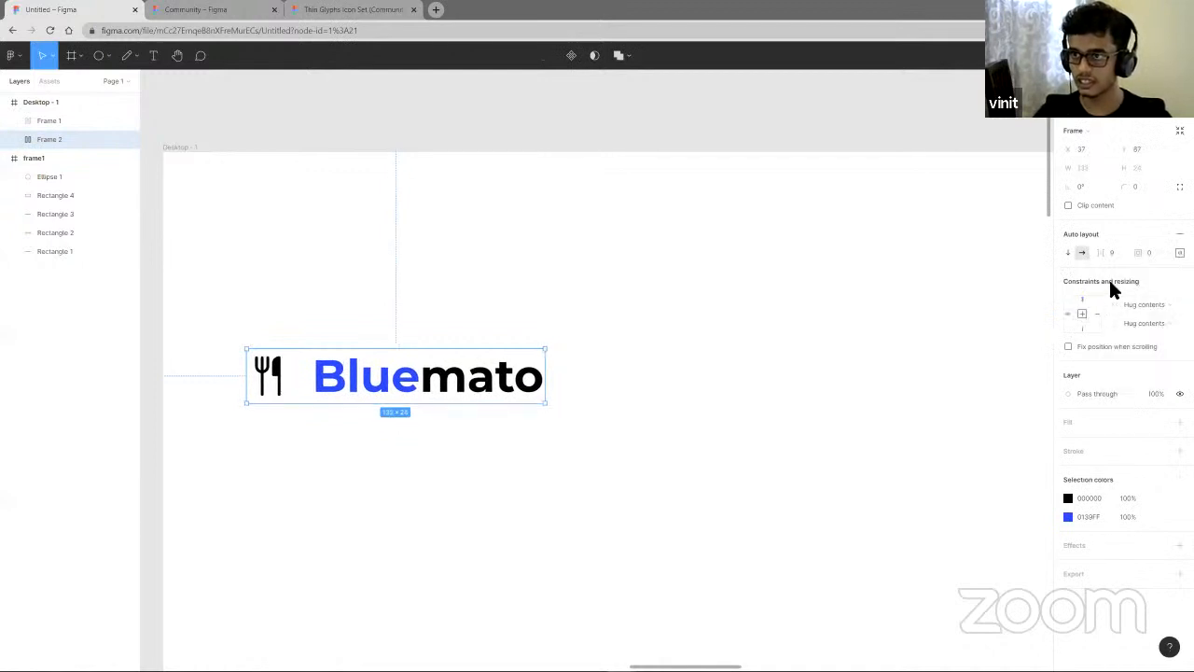
- Move the logo frame back to the Desktop frame's top-left corner at about X 84, Y 48
left_click(734, 376)
left_click_drag(472, 389, 450, 249)
scroll(648, 312, "down", 3)
scroll(641, 311, "right", 3)
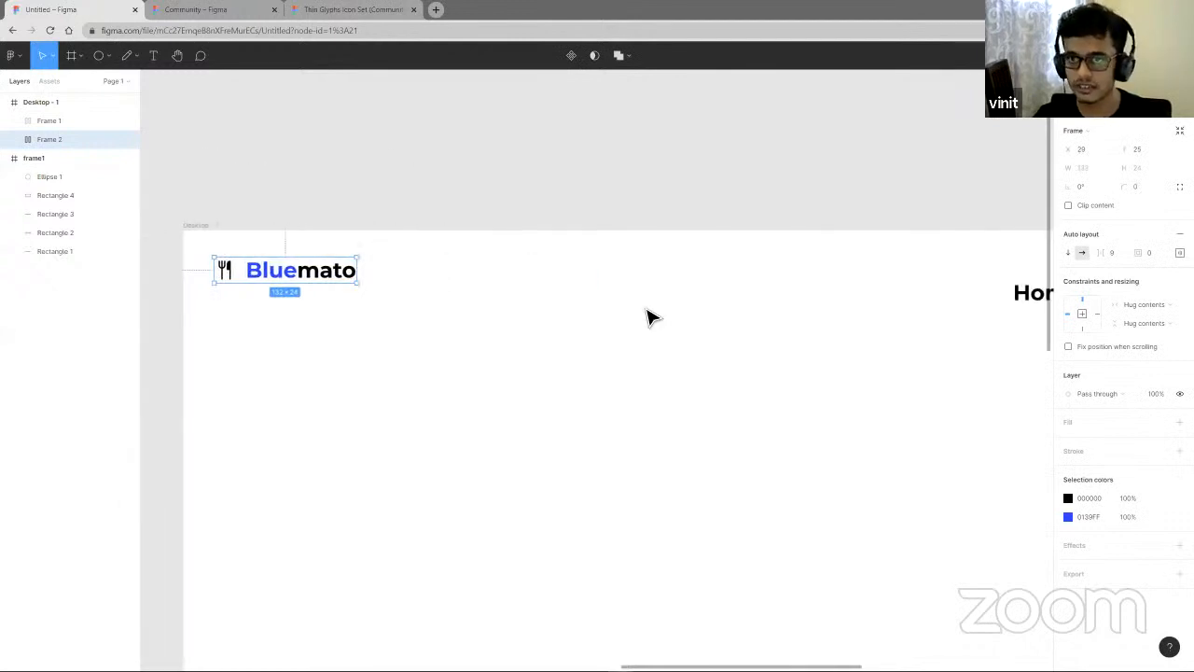
scroll(648, 317, "down", 2)
left_click_drag(390, 289, 448, 302)
scroll(933, 364, "right", 3)
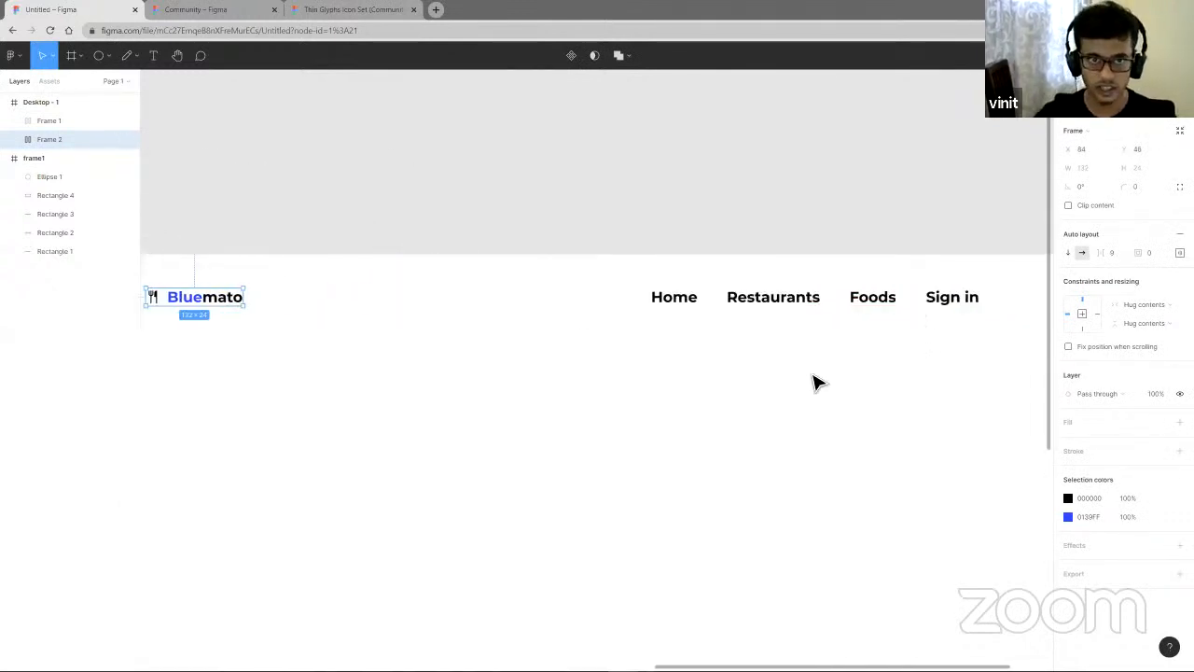
scroll(794, 387, "down", 3)
scroll(629, 376, "up", 3)
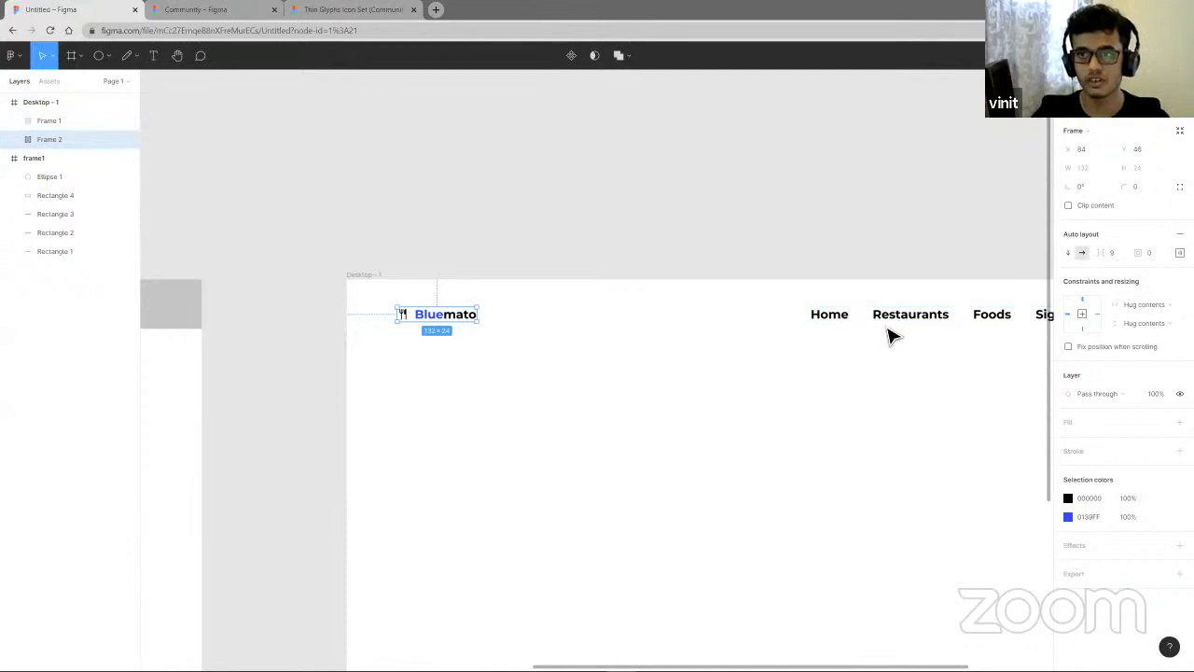
- Move the navigation frame left so it sits beside the logo frame
left_click_drag(893, 324, 877, 326)
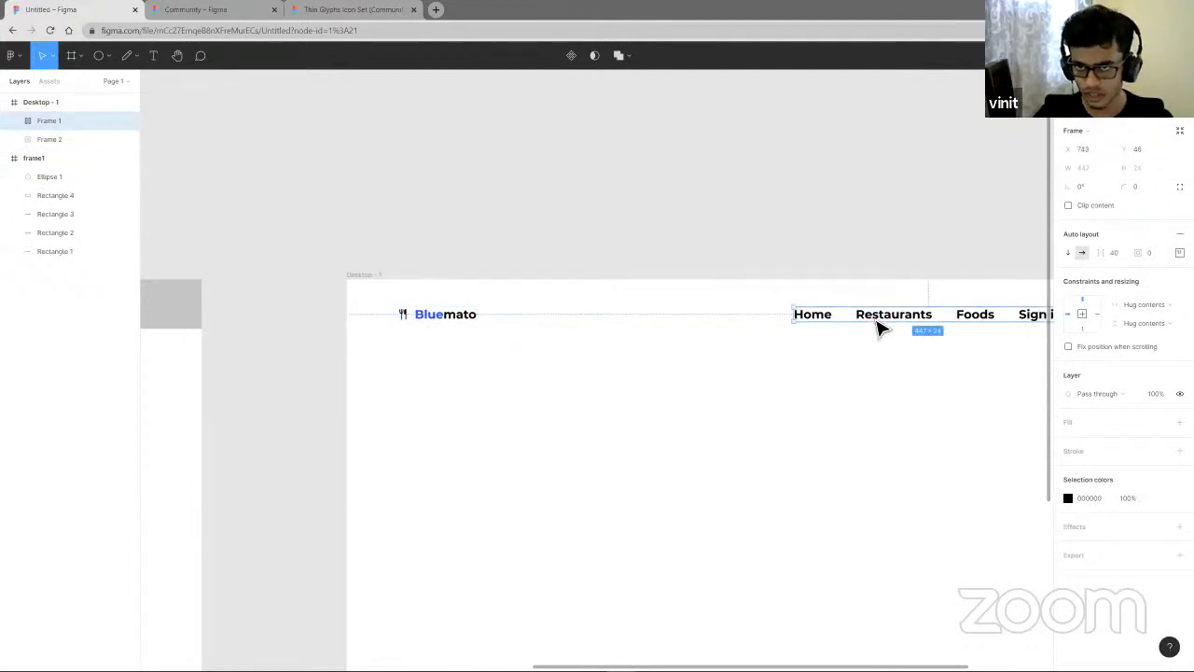
scroll(682, 373, "right", 3)
scroll(675, 363, "down", 3)
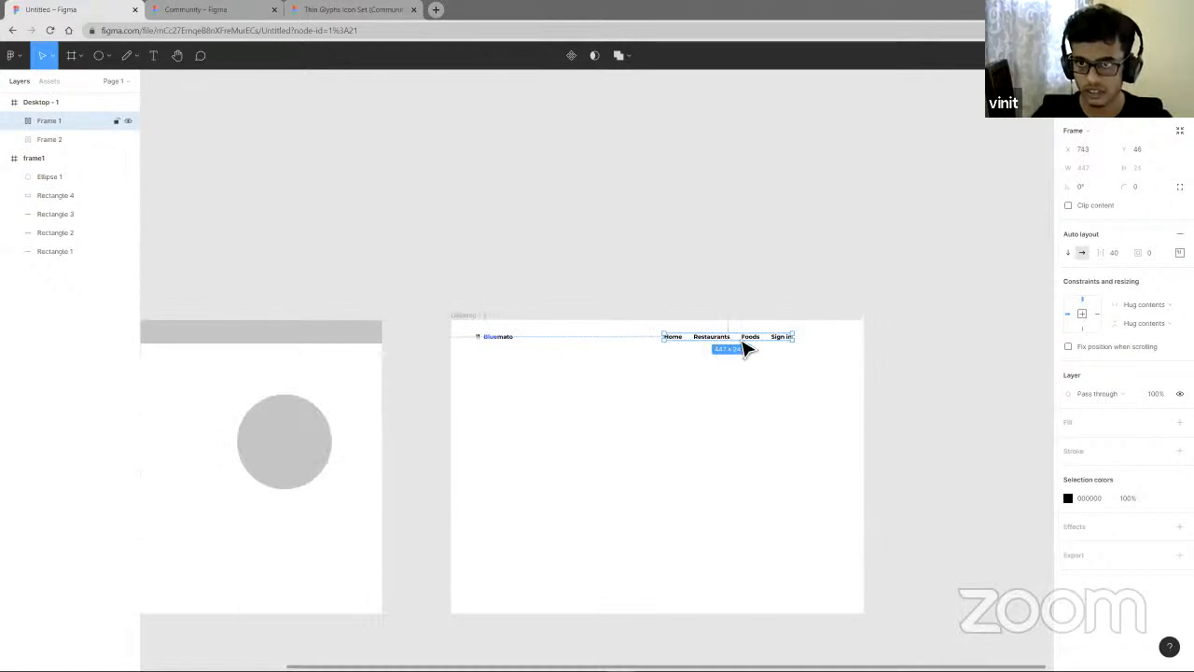
left_click_drag(744, 346, 579, 348)
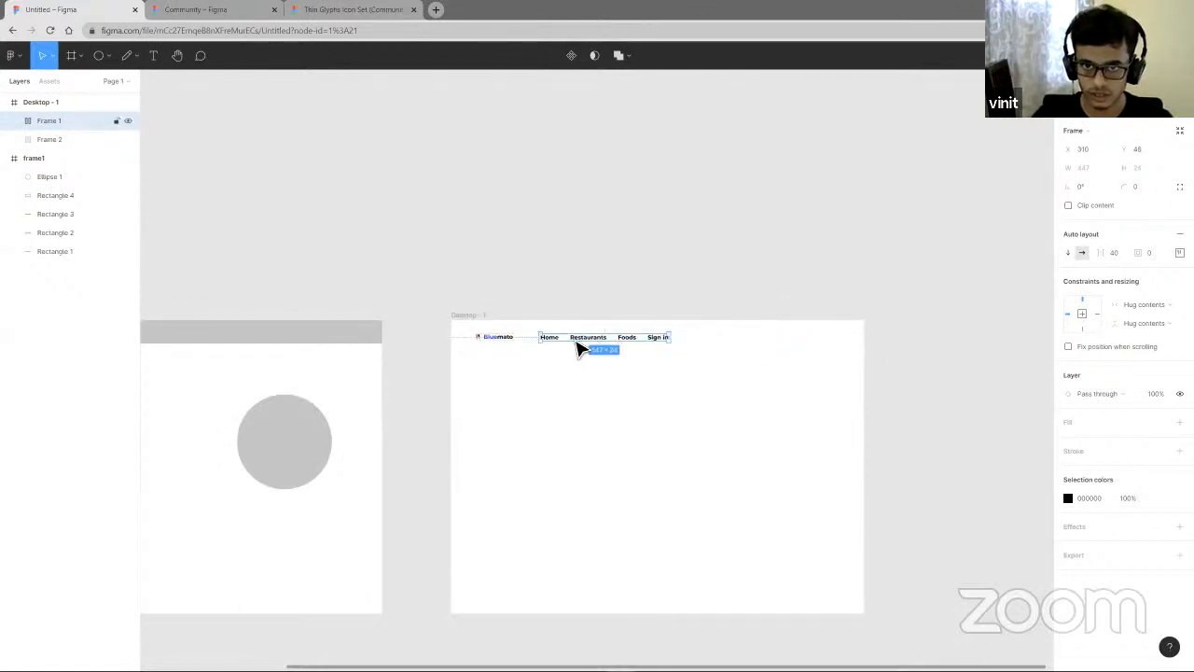
- Wrap the logo and navigation frames together in a horizontal auto layout frame with 80 spacing
left_click(507, 347, "shift")
key("shift+a")
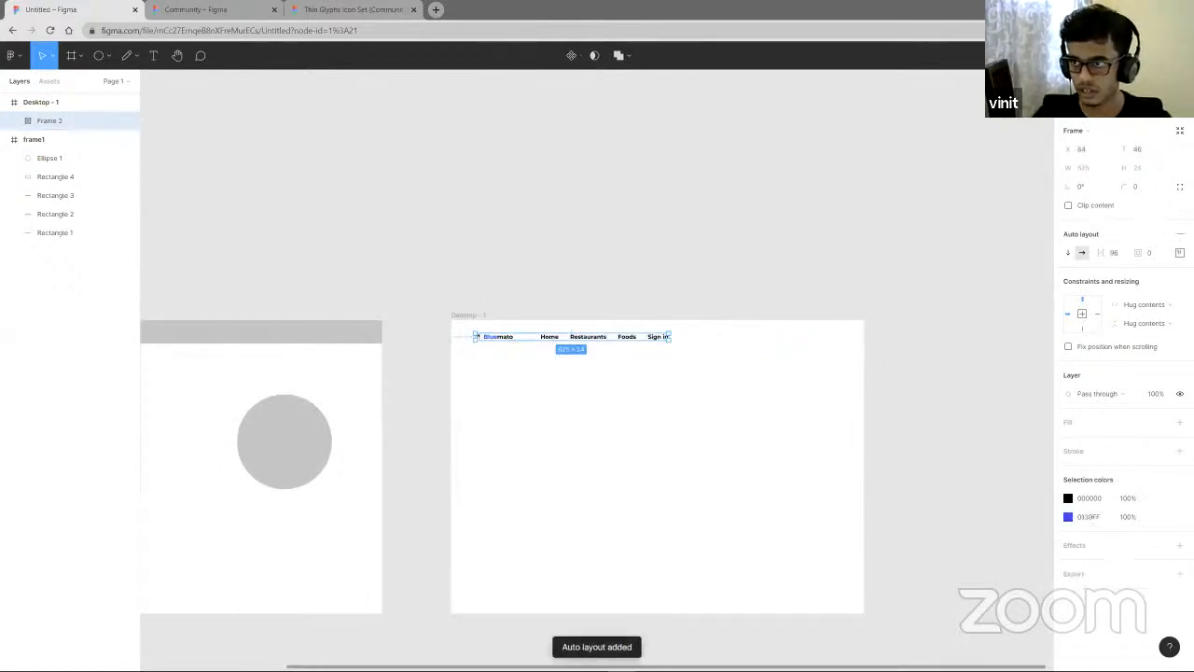
left_click(1180, 252)
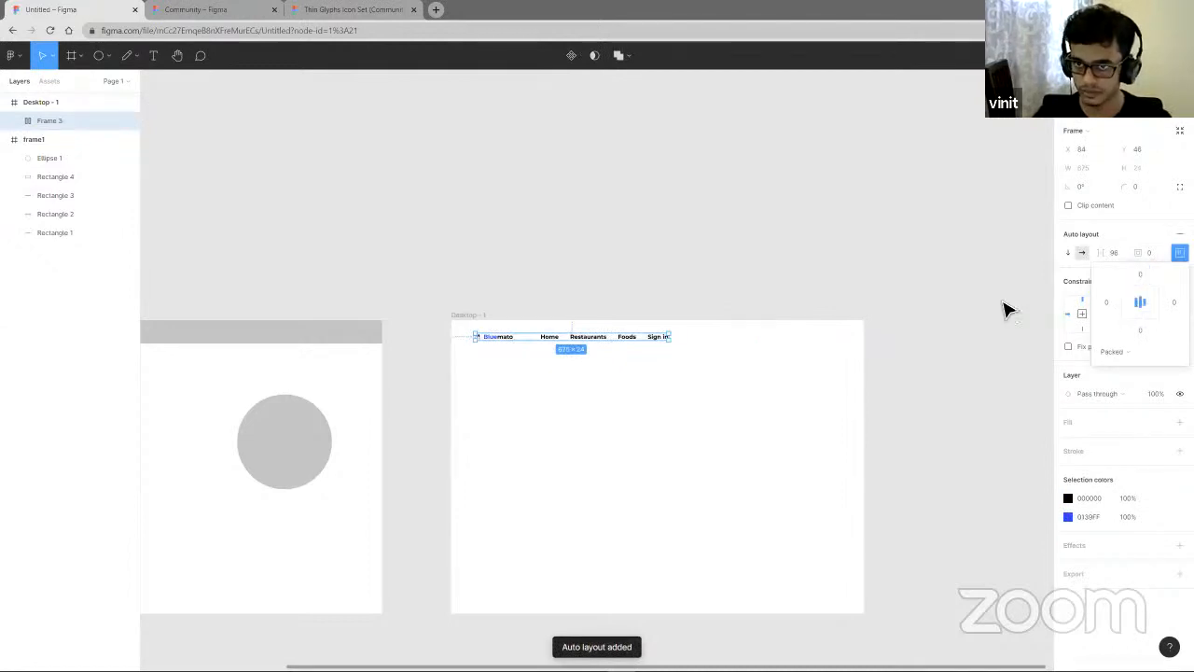
left_click_drag(1101, 253, 1088, 256)
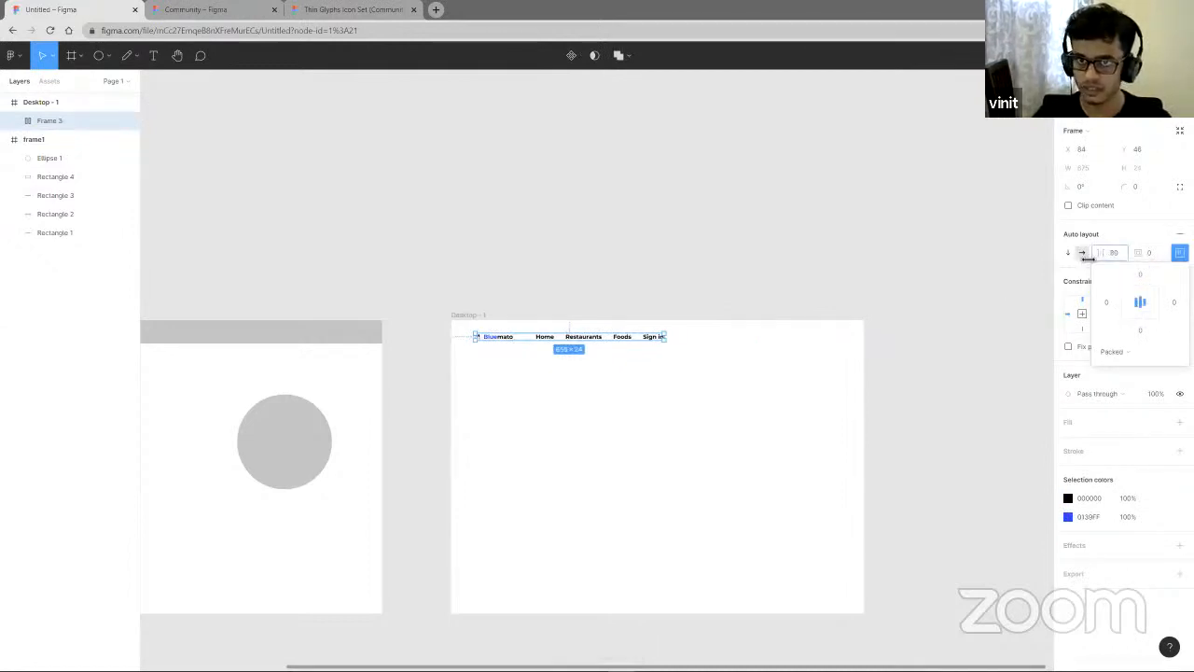
- Set the Home, Restaurants, Foods and Sign in link texts to Medium weight at size 16
left_click(712, 426)
scroll(550, 364, "up", 5)
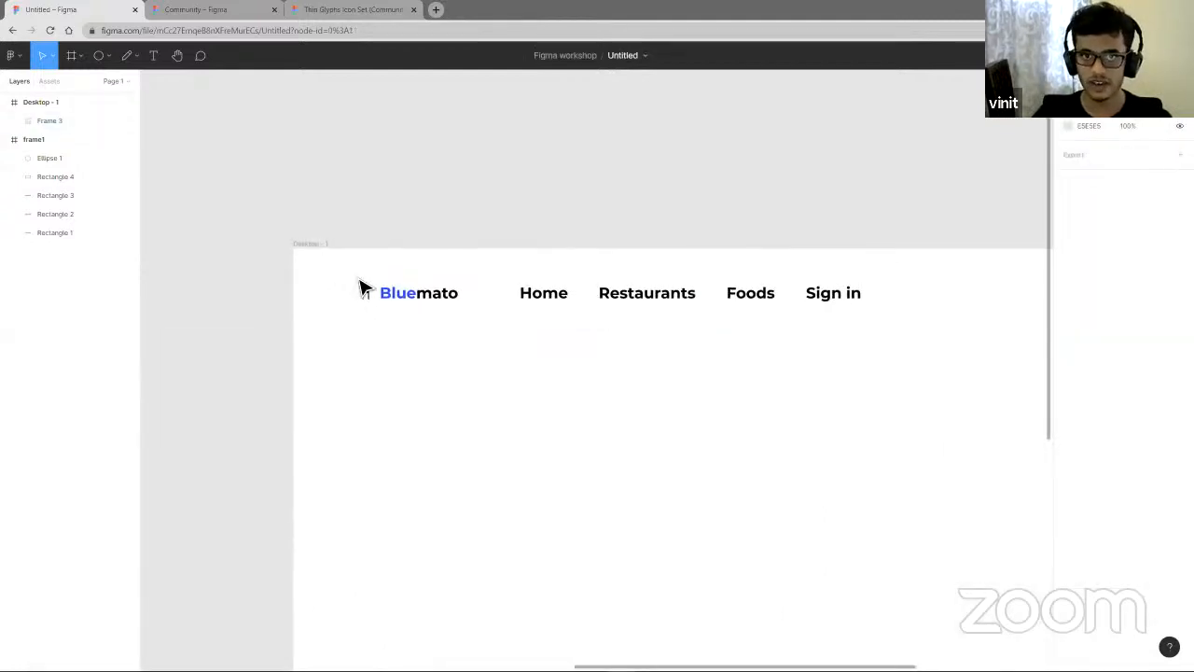
left_click(564, 301)
left_click(569, 304)
left_click(562, 300)
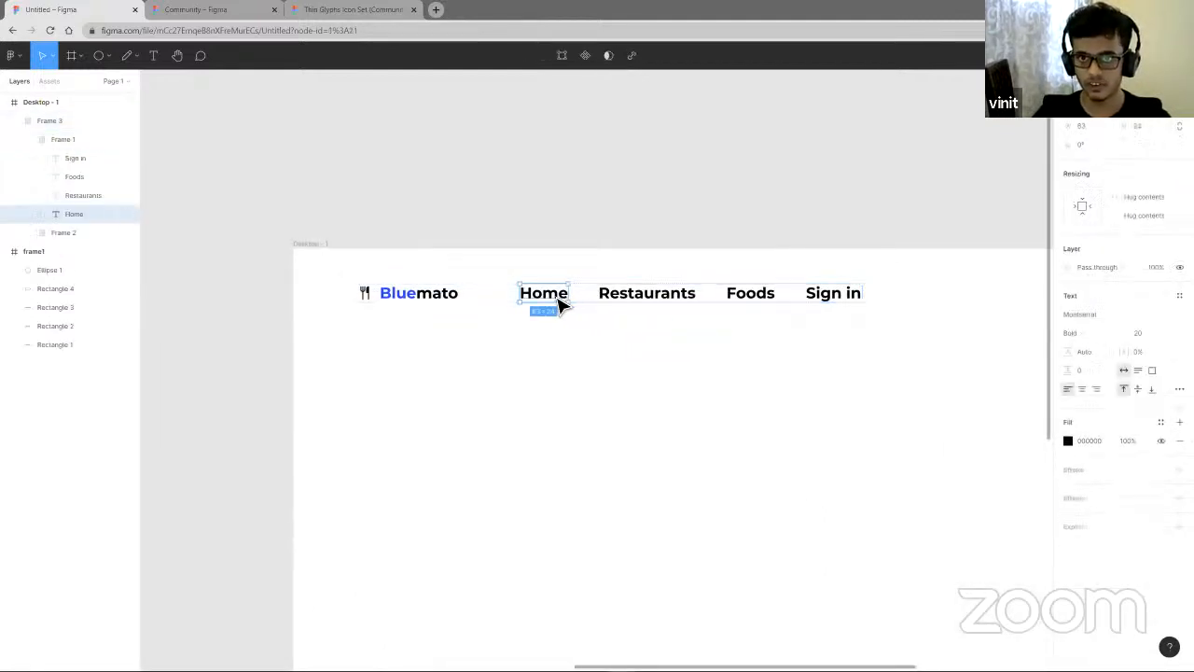
left_click(648, 301, "shift")
left_click(751, 300, "shift")
left_click(815, 300, "shift")
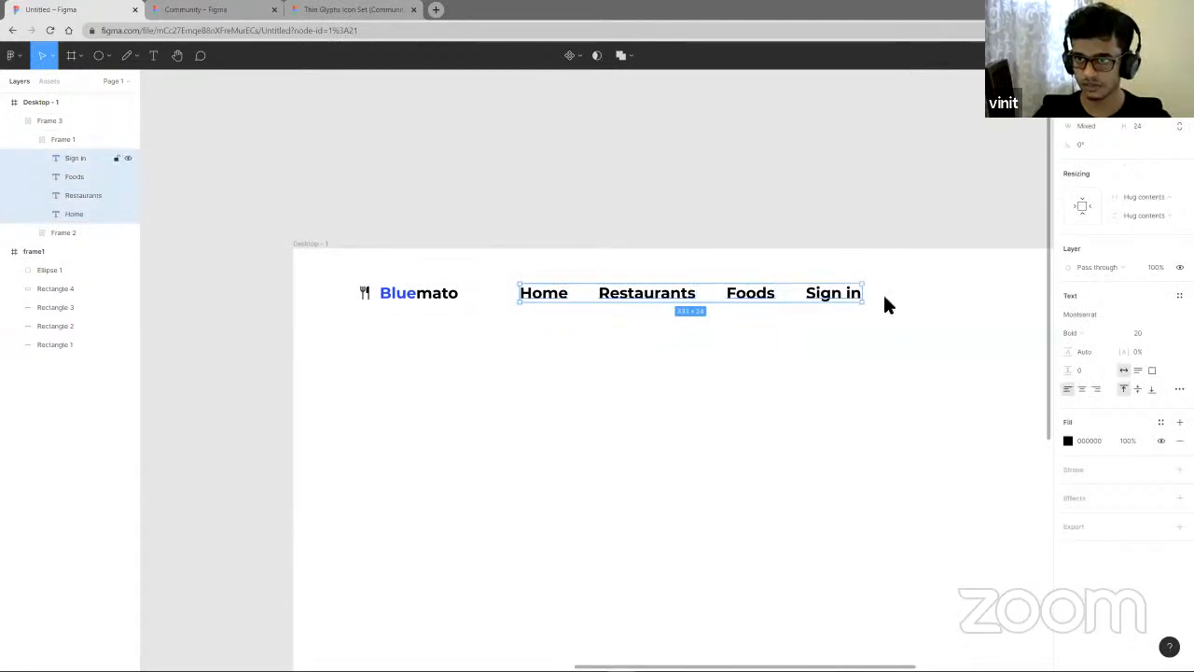
left_click(1086, 334)
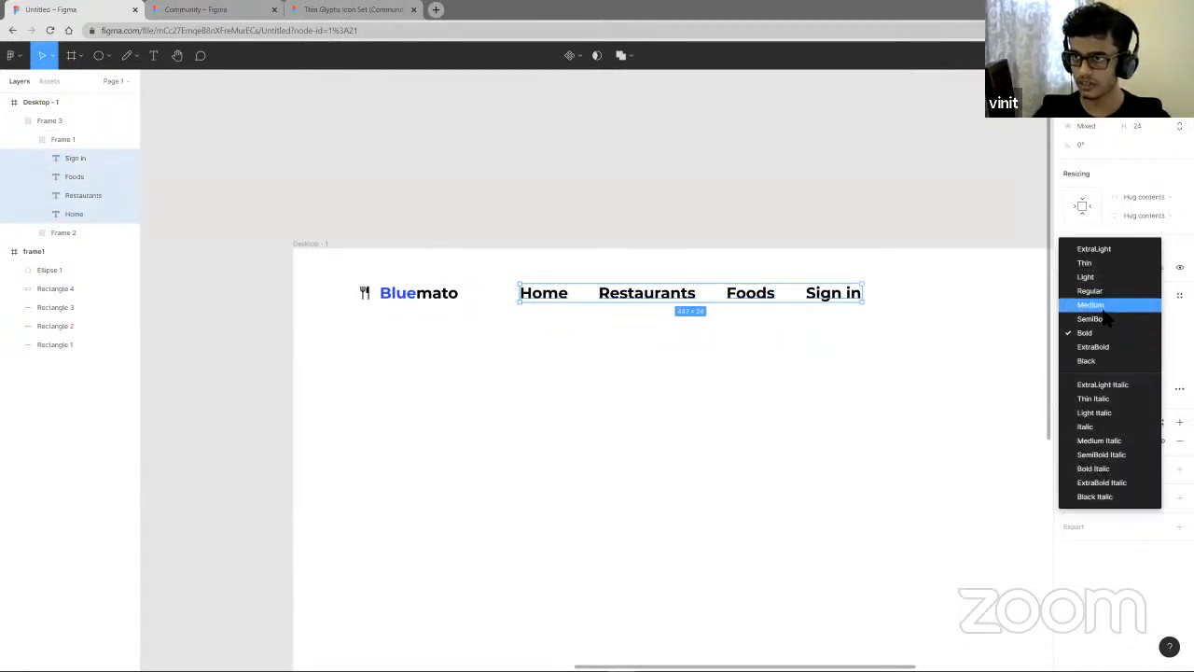
left_click(1115, 304)
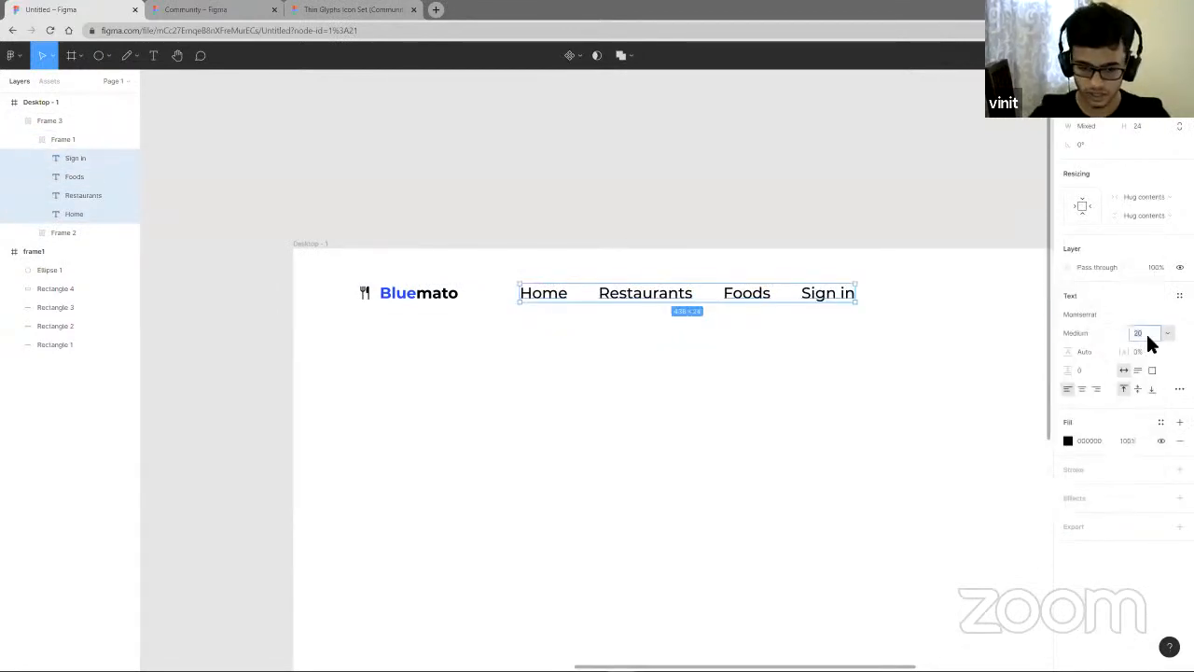
key("Return")
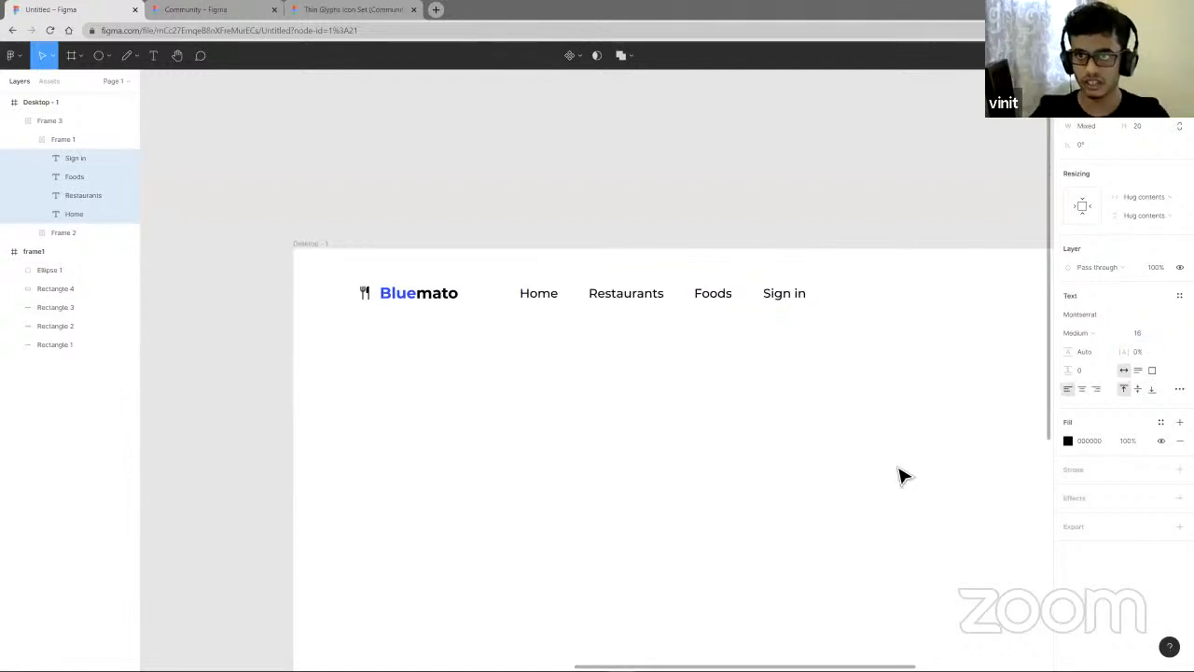
- Duplicate the navigation links frame below the header and remove its auto layout
left_click(898, 474)
scroll(802, 360, "down", 5)
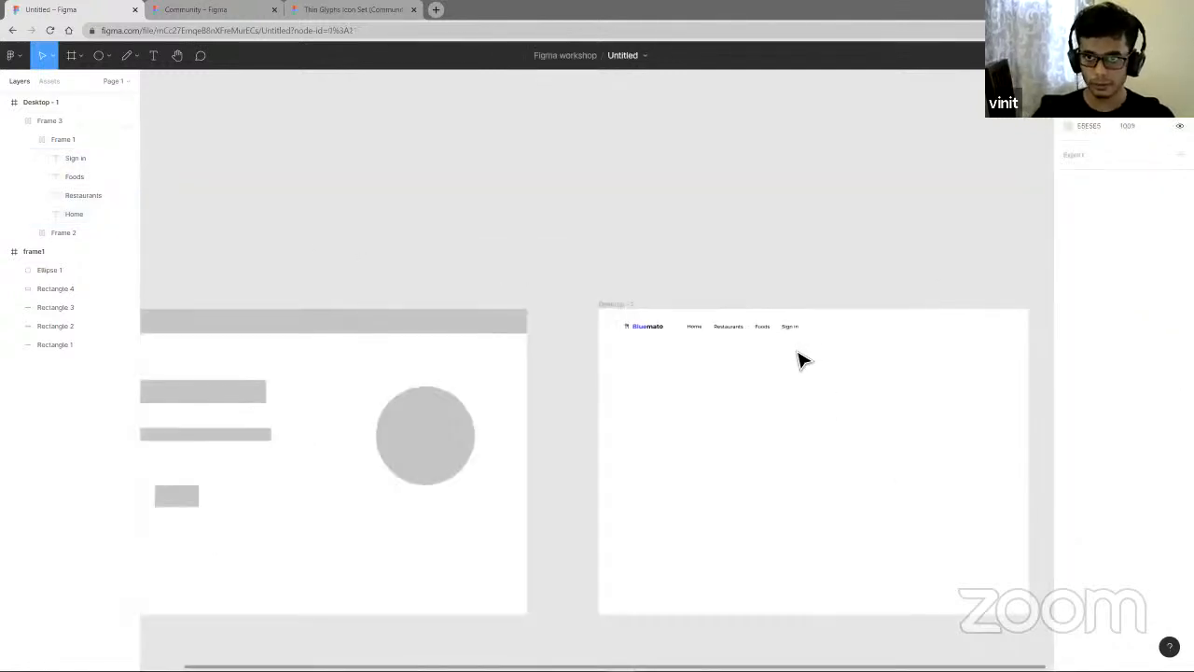
scroll(798, 358, "up", 5)
left_click(715, 317)
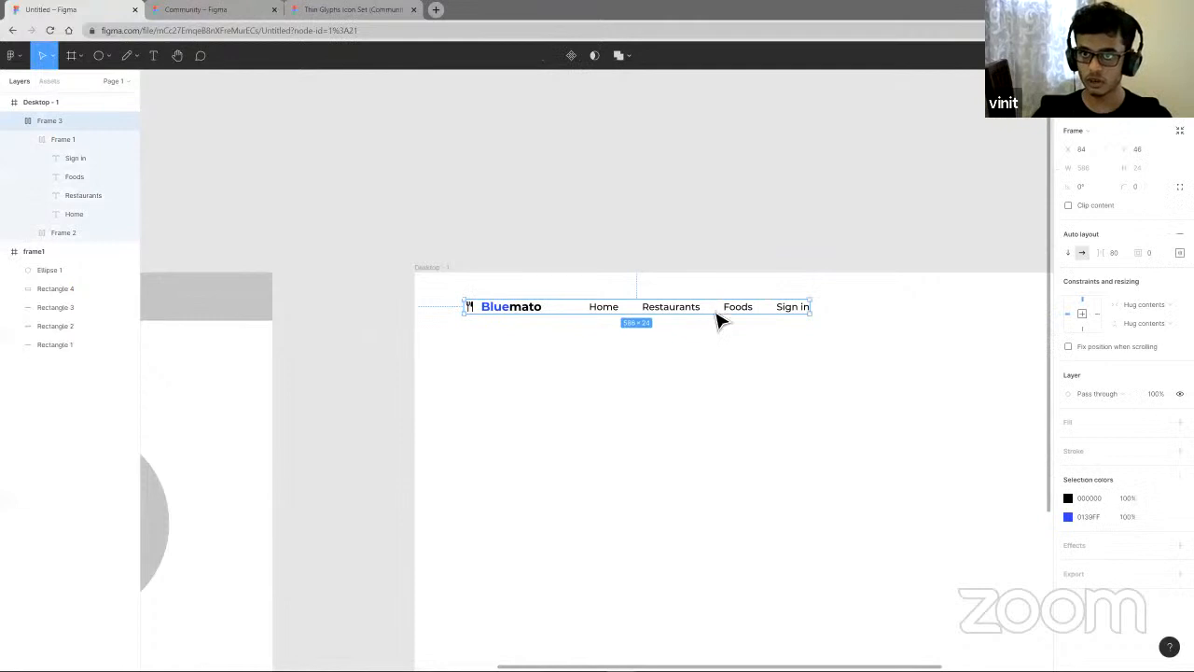
double_click(717, 318)
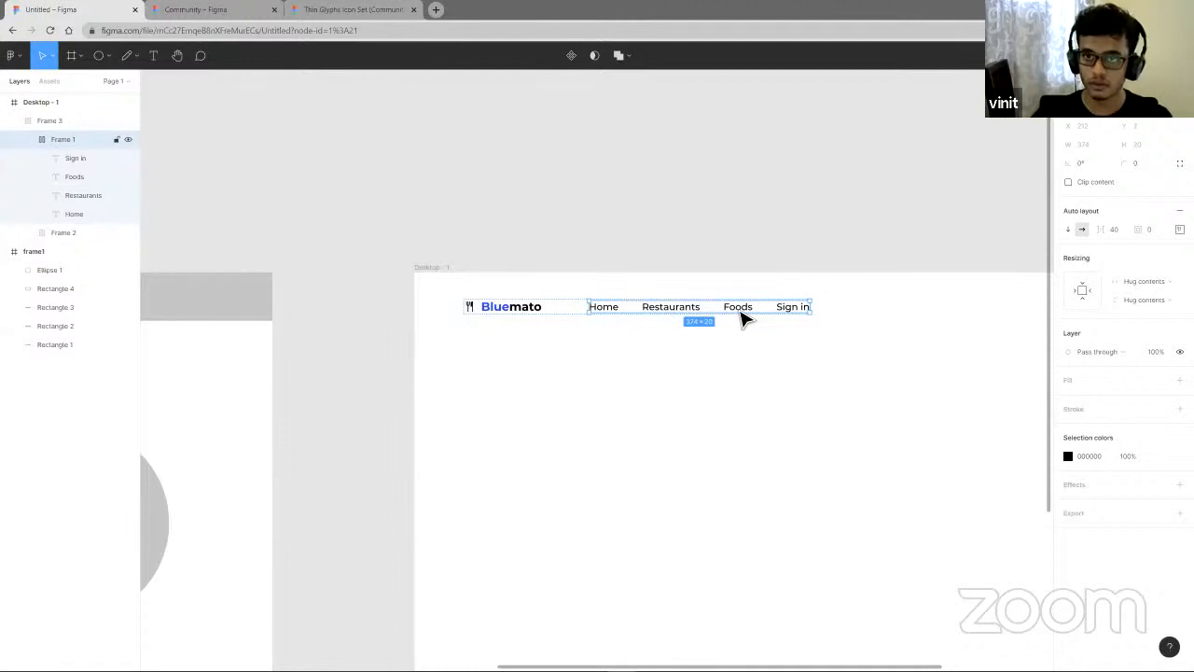
key("ctrl+d")
left_click_drag(924, 318, 848, 478)
key("ctrl+shift+g")
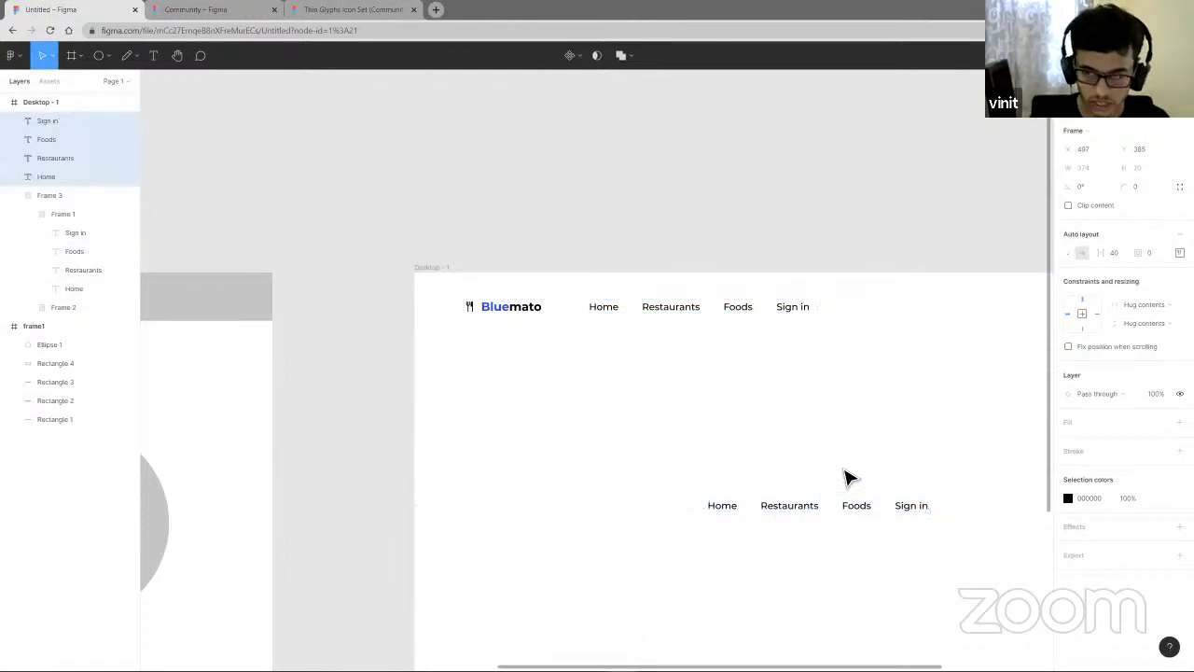
- Reorder the duplicated links to Home, Foods, Restaurants, Sign in, then delete the duplicates
left_click(705, 493)
left_click(720, 507)
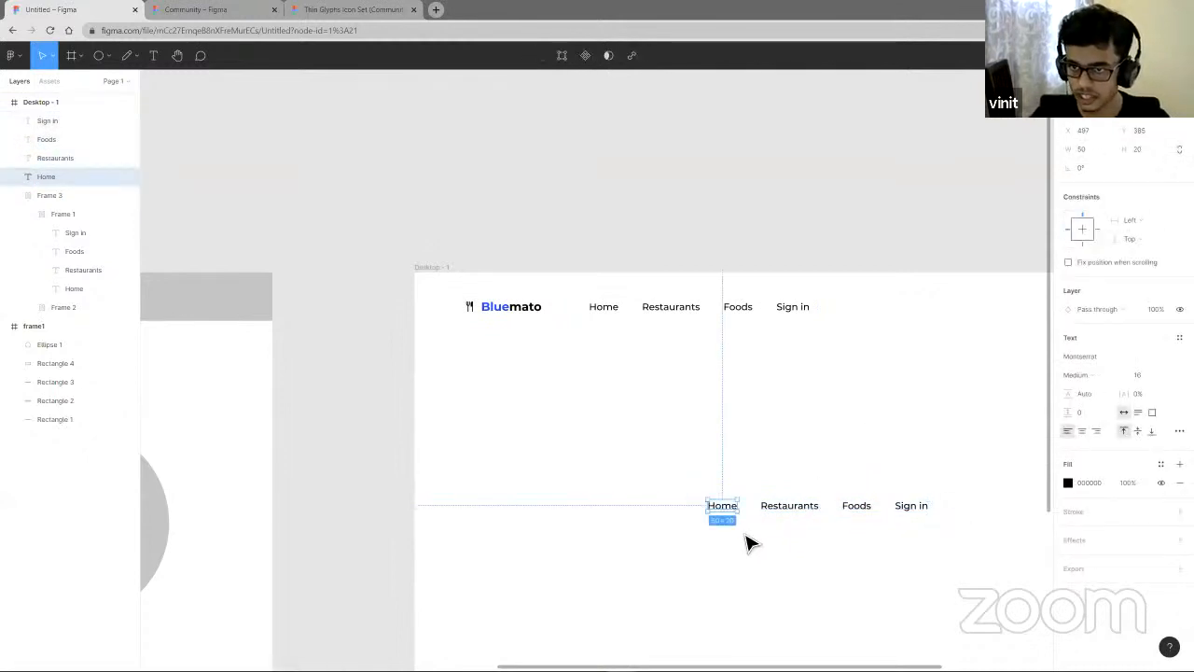
left_click(758, 536)
left_click_drag(795, 509, 870, 552)
left_click_drag(868, 507, 781, 507)
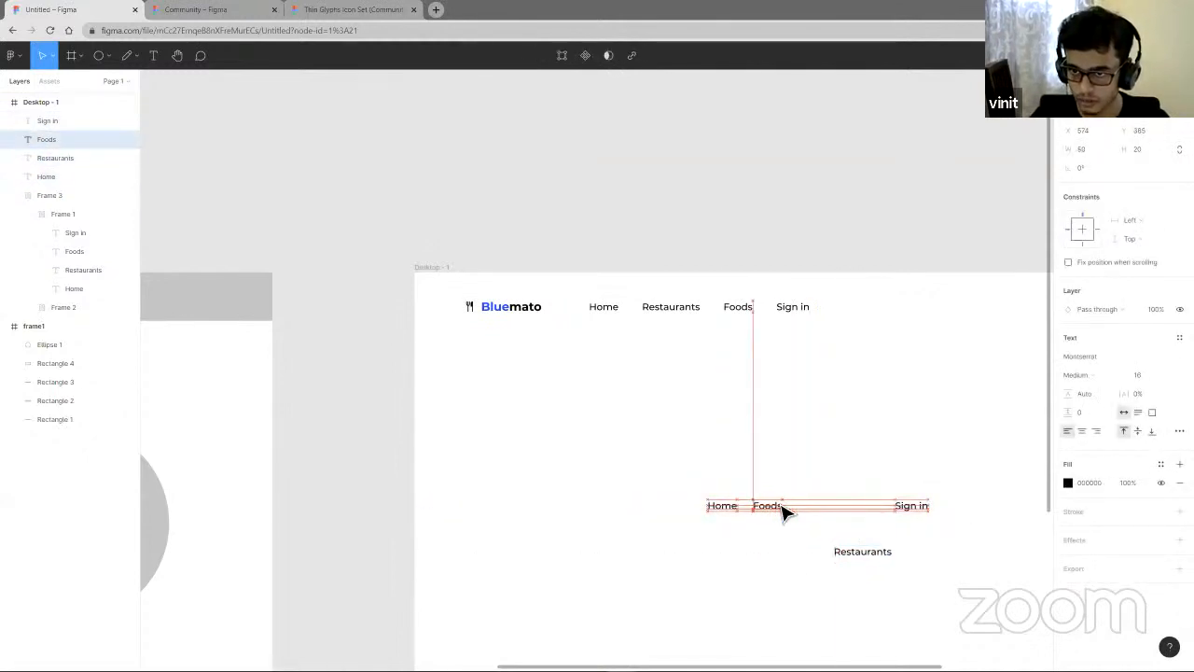
left_click_drag(874, 560, 786, 516)
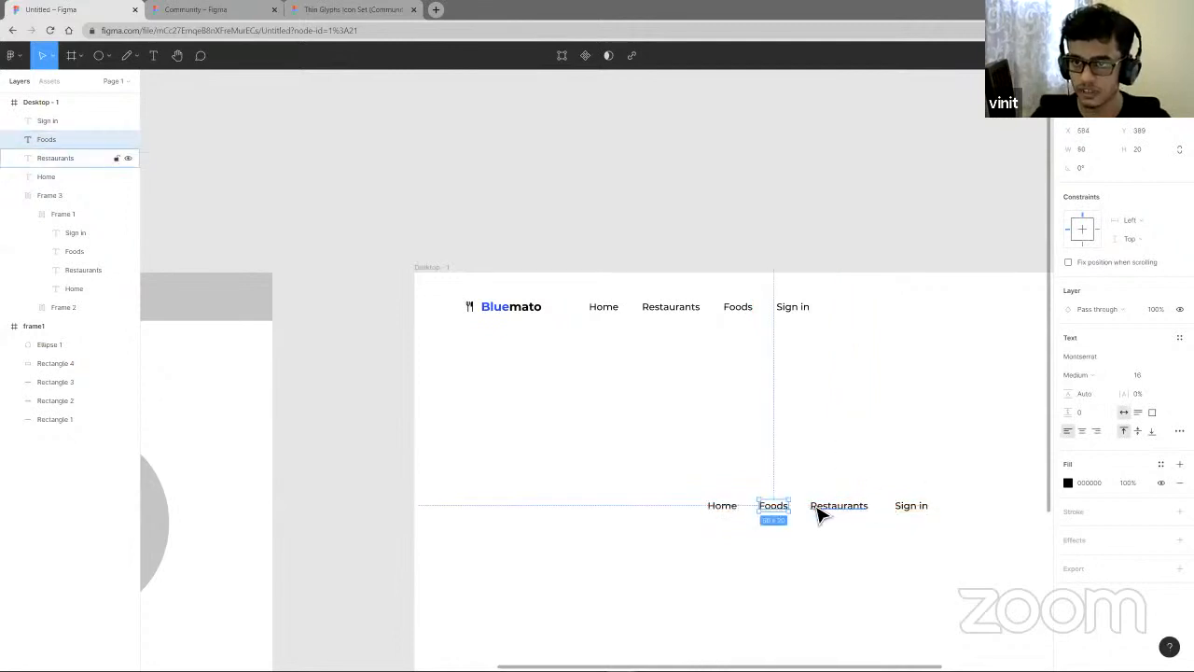
left_click_drag(699, 485, 859, 569)
key("Delete")
- Move the Foods link before Restaurants inside the navigation auto layout frame
left_click(597, 317)
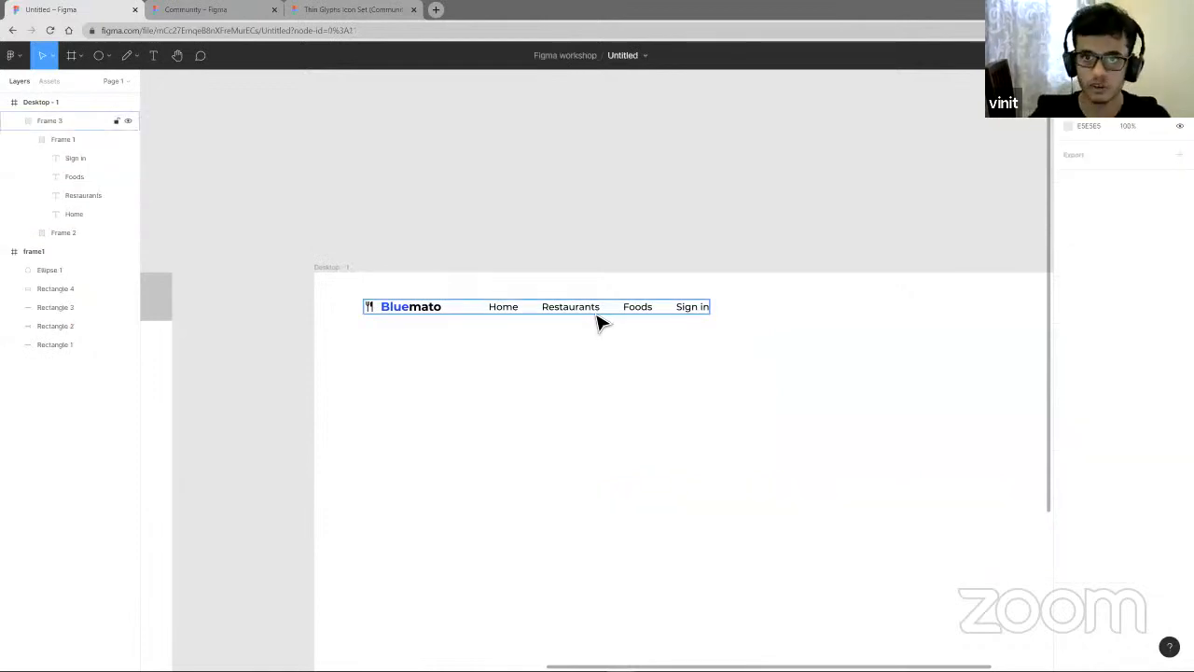
double_click(602, 317)
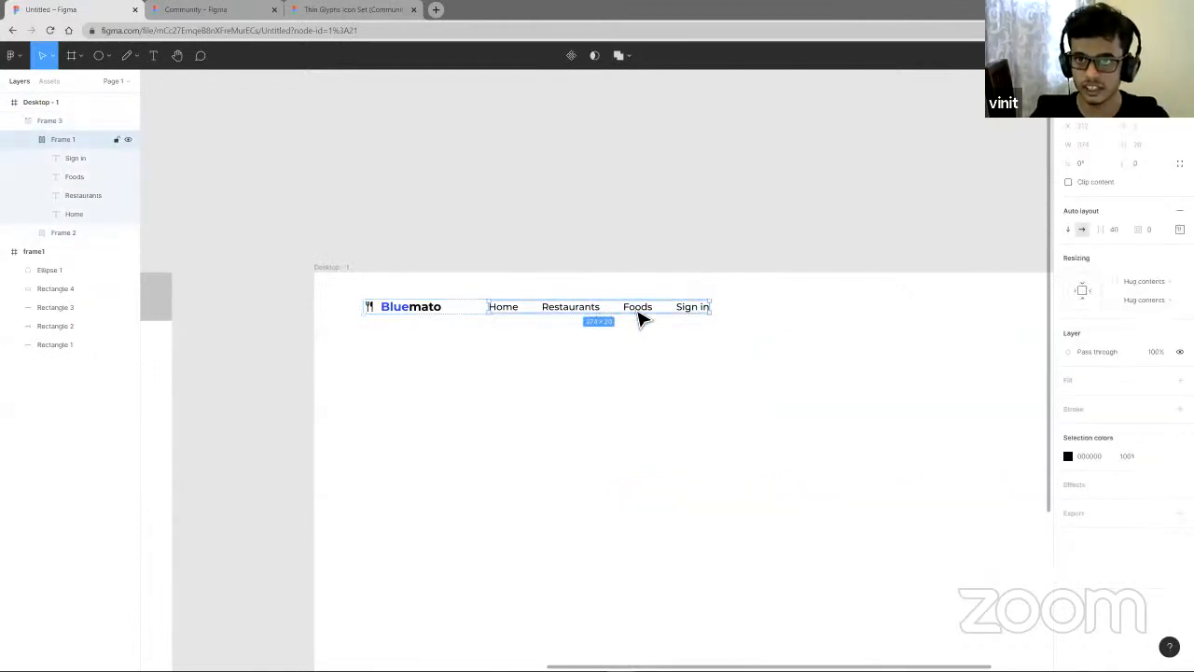
left_click(642, 316)
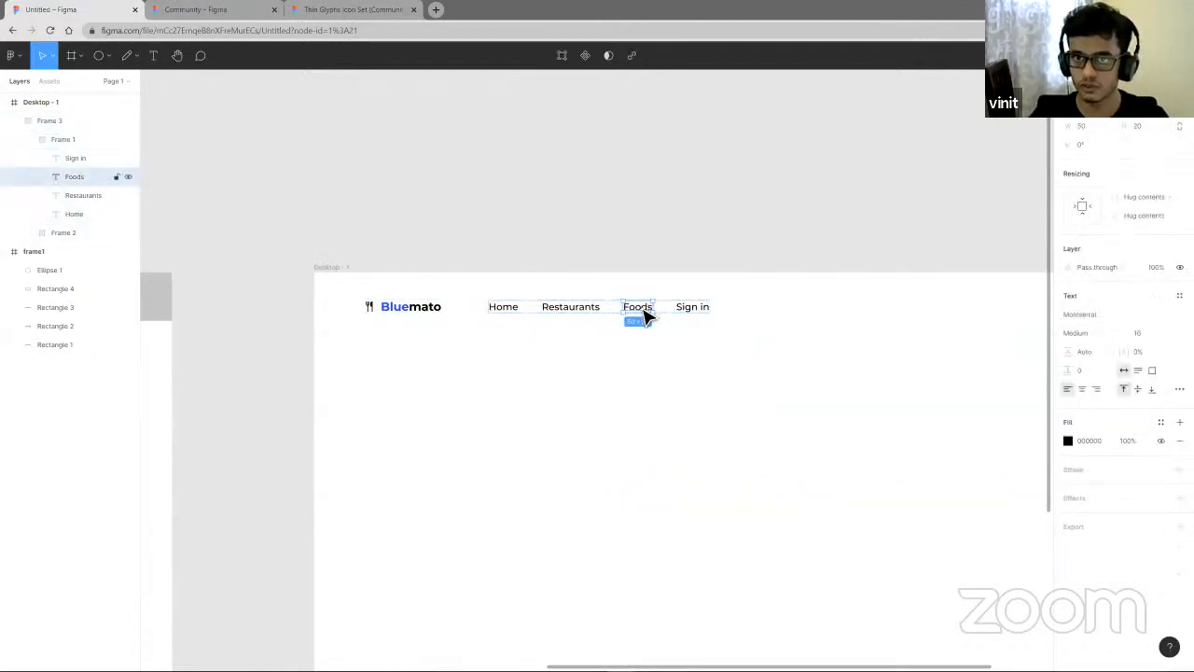
left_click_drag(644, 317, 575, 314)
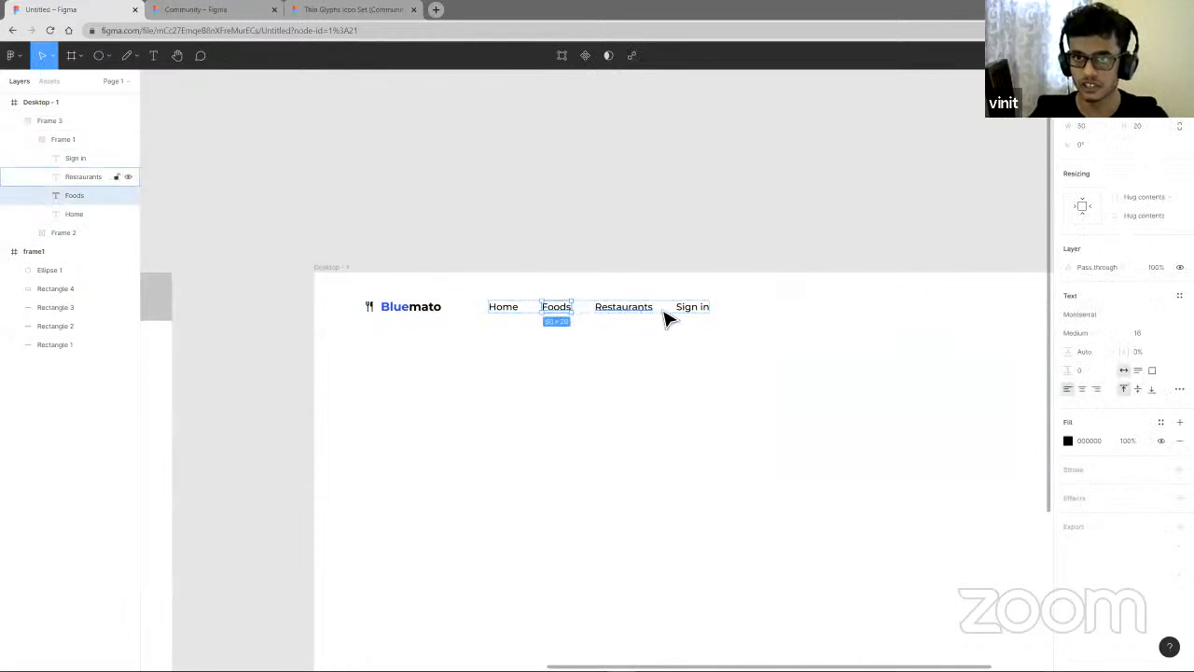
double_click(708, 313)
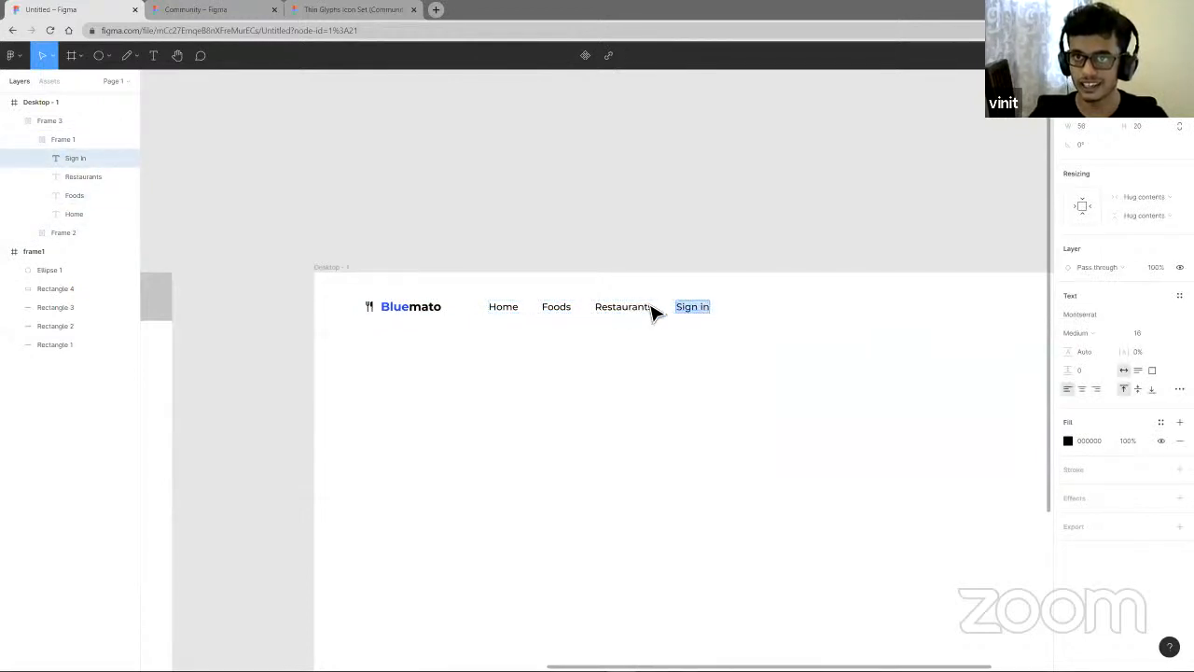
key("Escape")
mouse_move(699, 315)
left_mouse_down()
mouse_move(515, 318)
mouse_move(677, 317)
left_mouse_up()
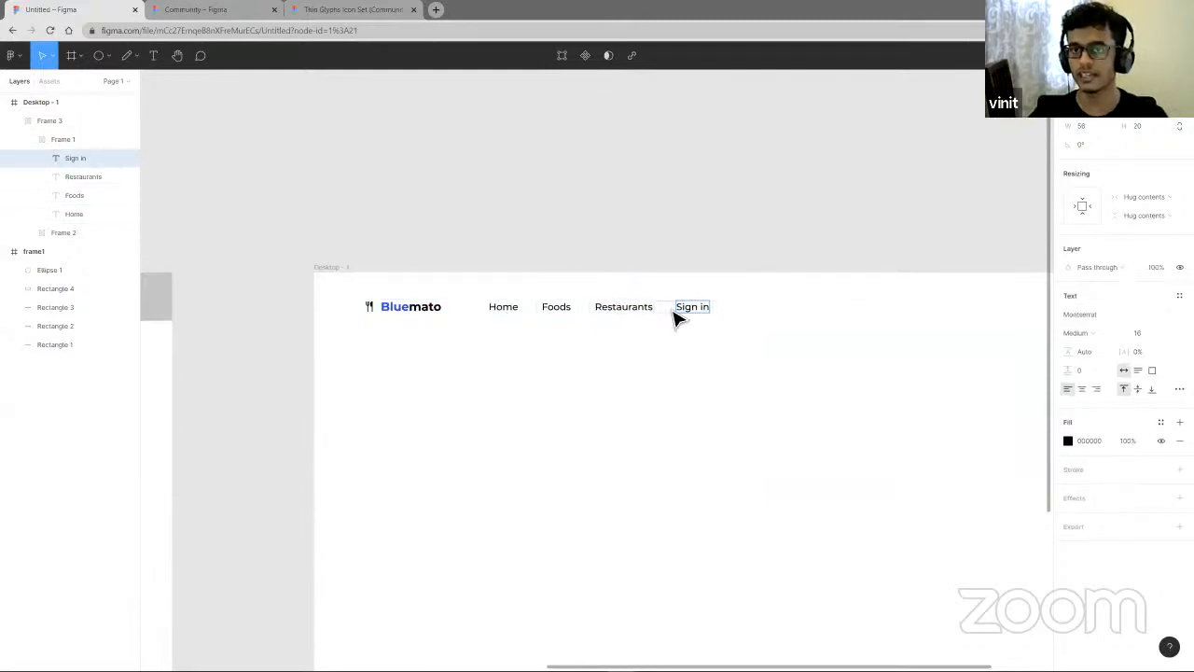
left_click(735, 421)
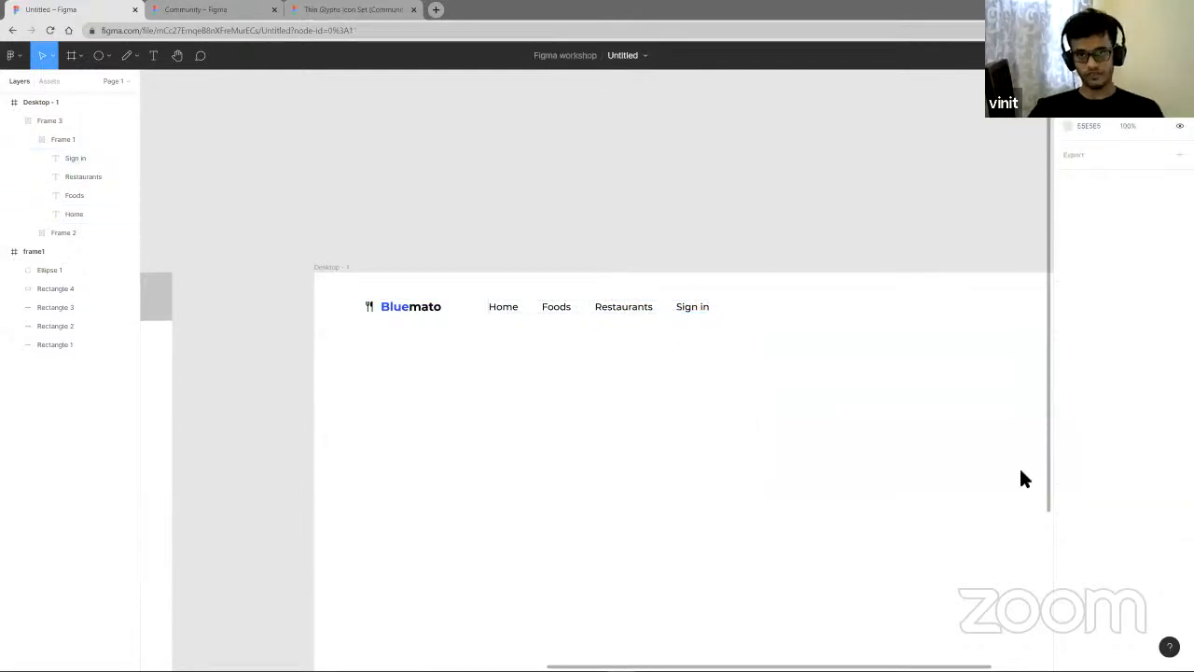
- Stretch the header auto layout frame to a width of 992
left_click(648, 321)
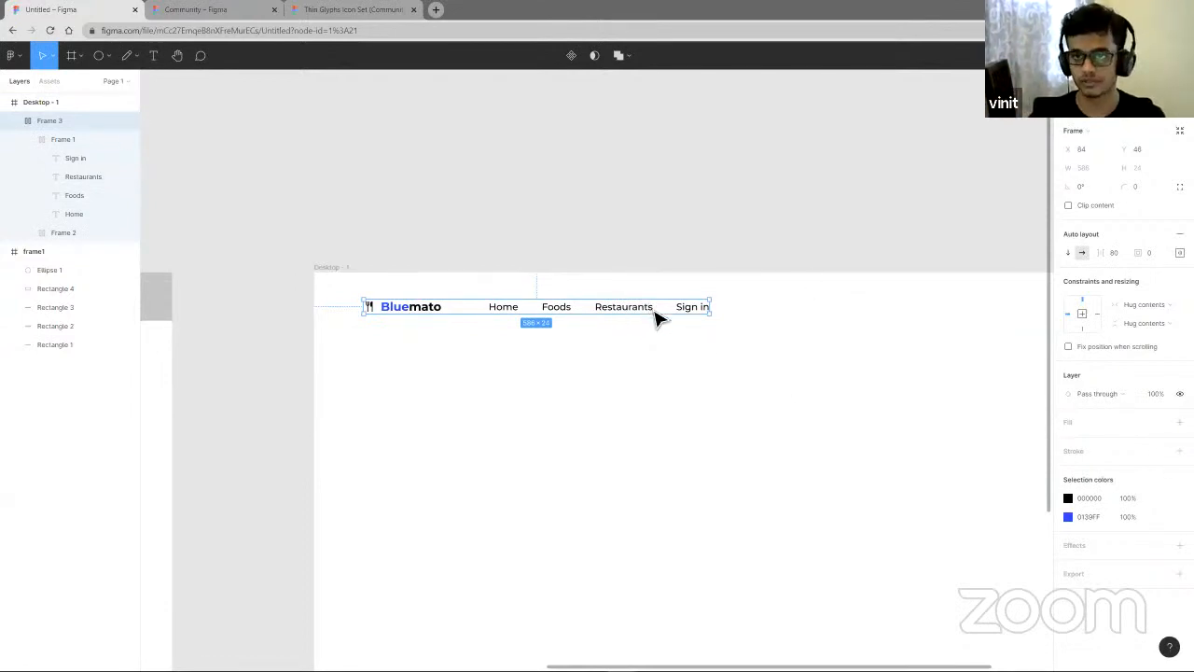
double_click(656, 317)
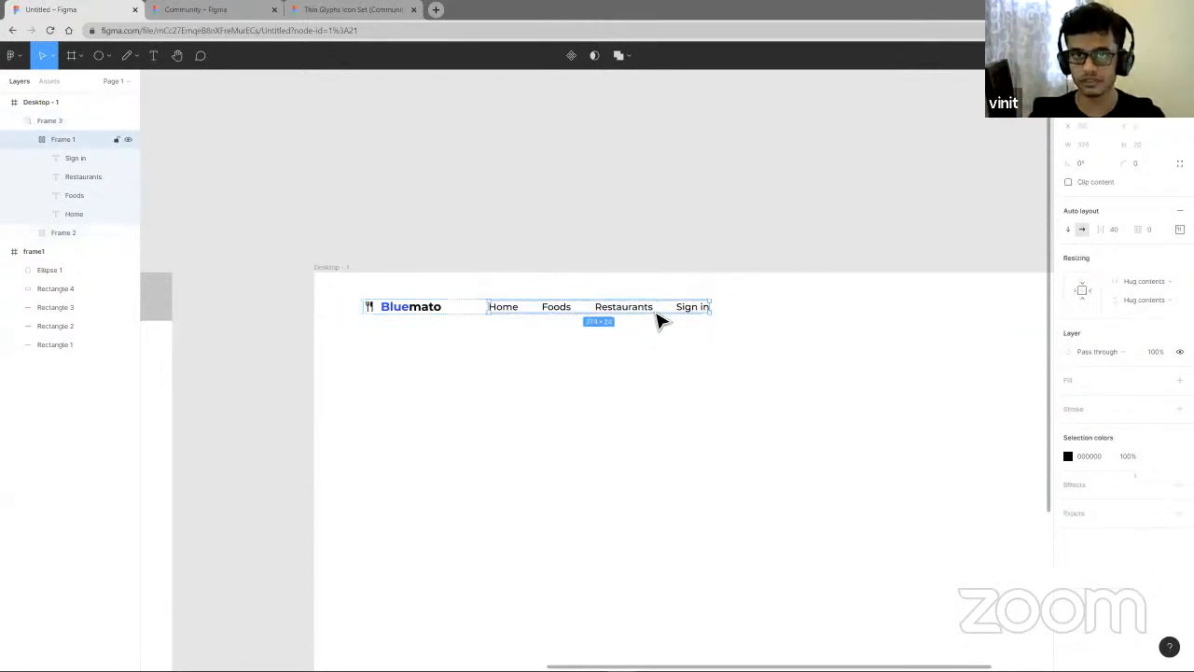
left_click(792, 329)
left_click(713, 316)
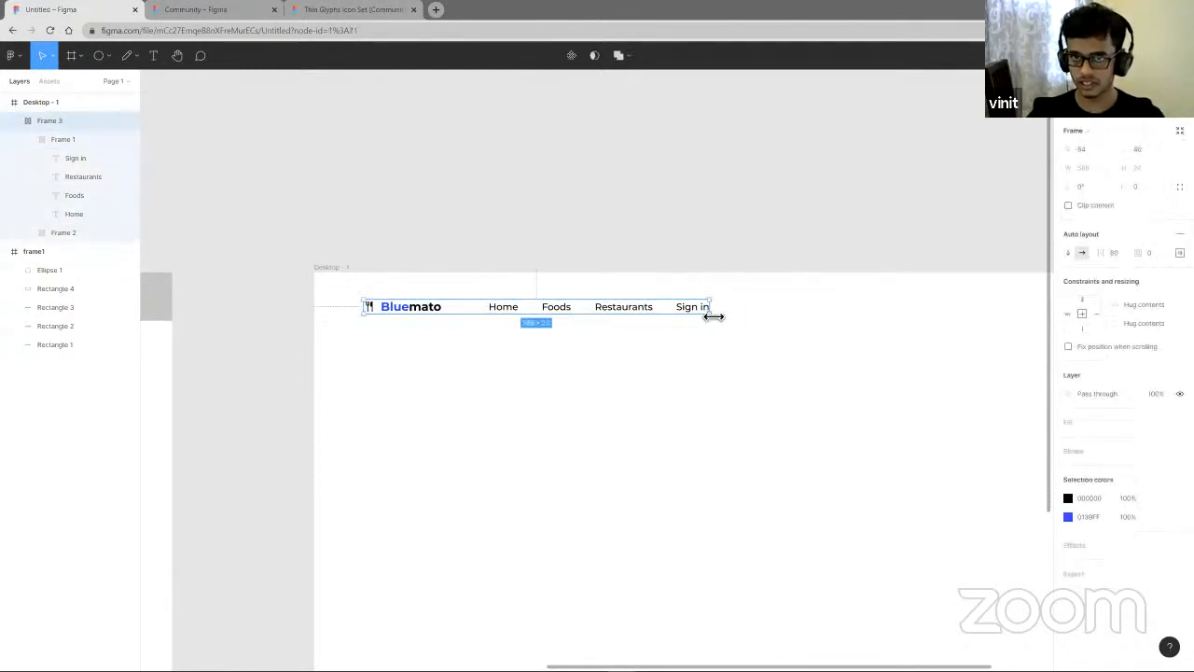
left_click(1179, 252)
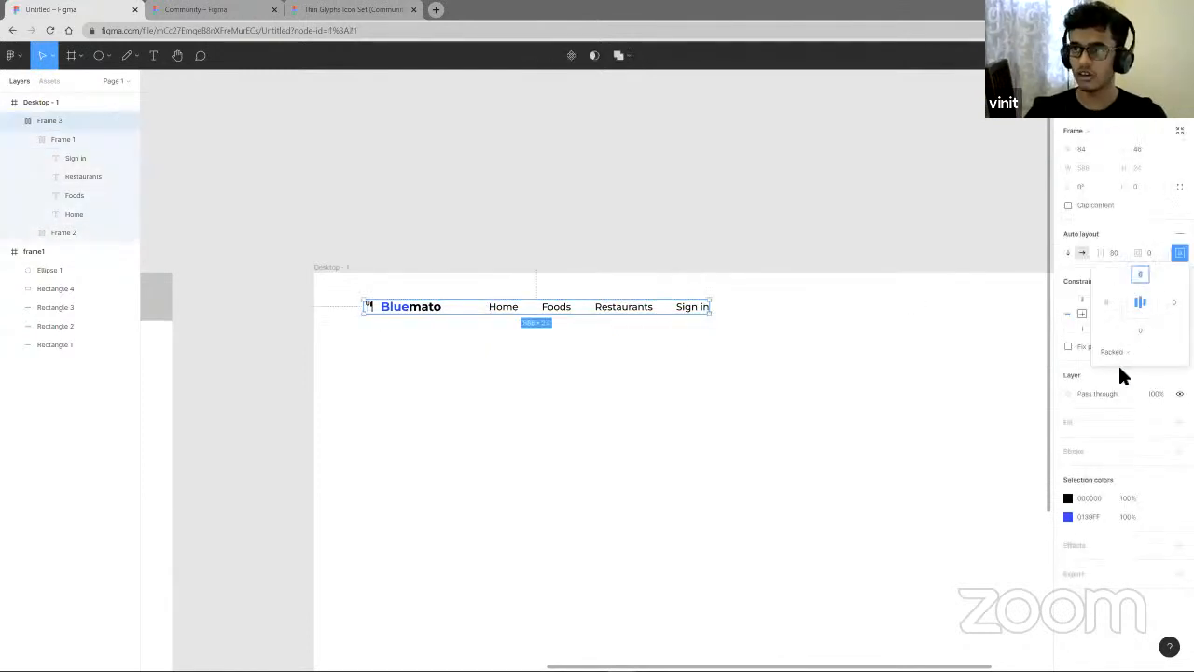
left_click(1112, 348)
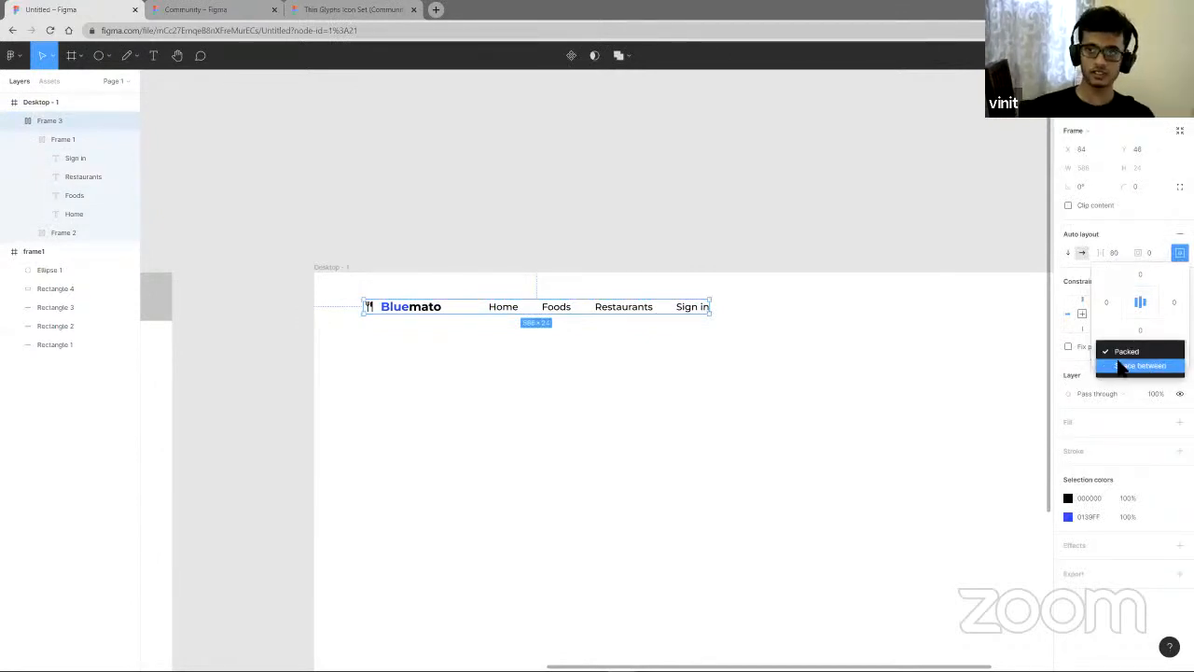
left_click(1112, 351)
left_click(1127, 353)
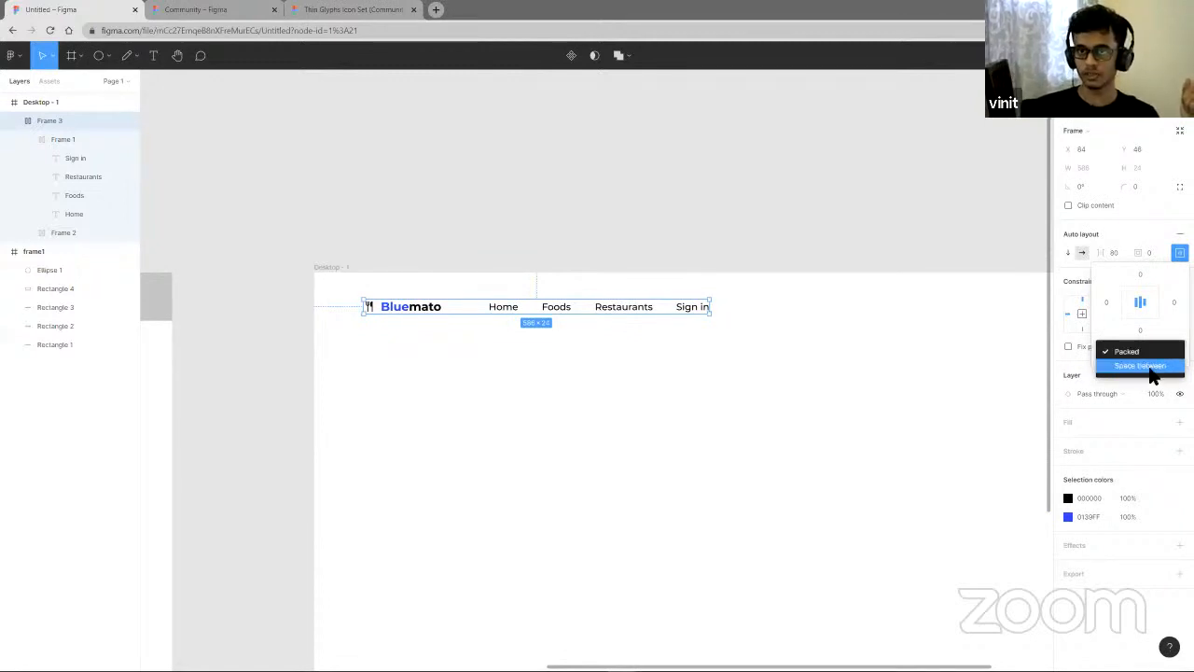
left_click(795, 393)
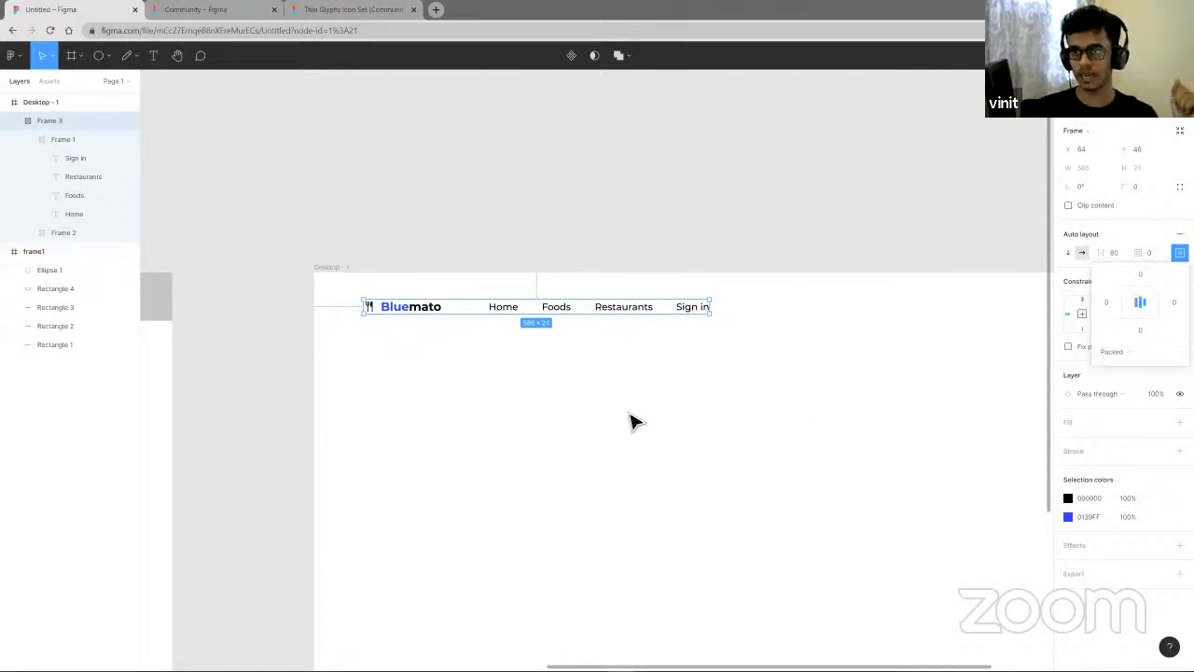
left_click(787, 439)
left_click(711, 310)
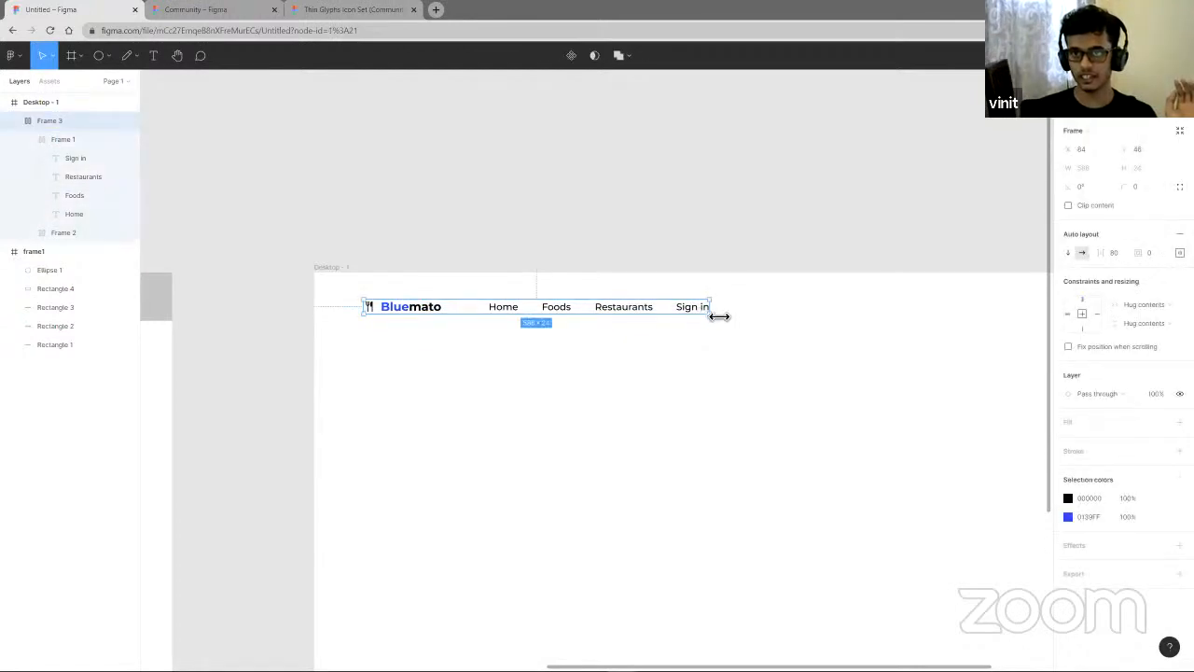
left_click_drag(719, 316, 958, 320)
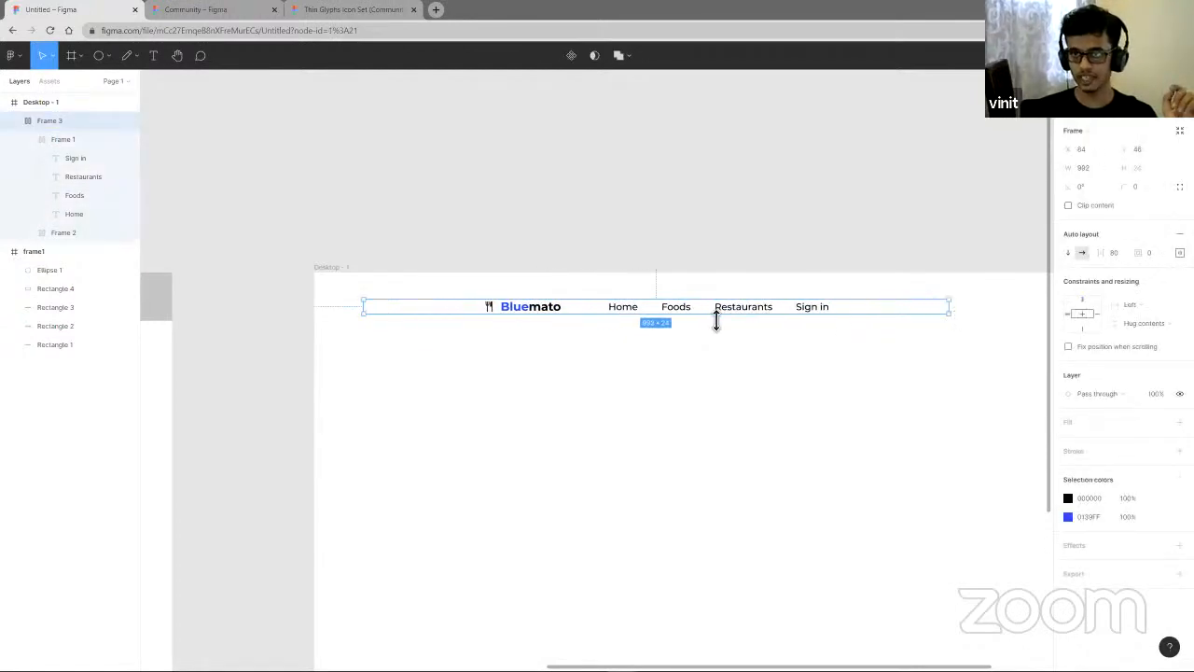
- Set the header frame's auto layout distribution to Space between
left_click(1179, 252)
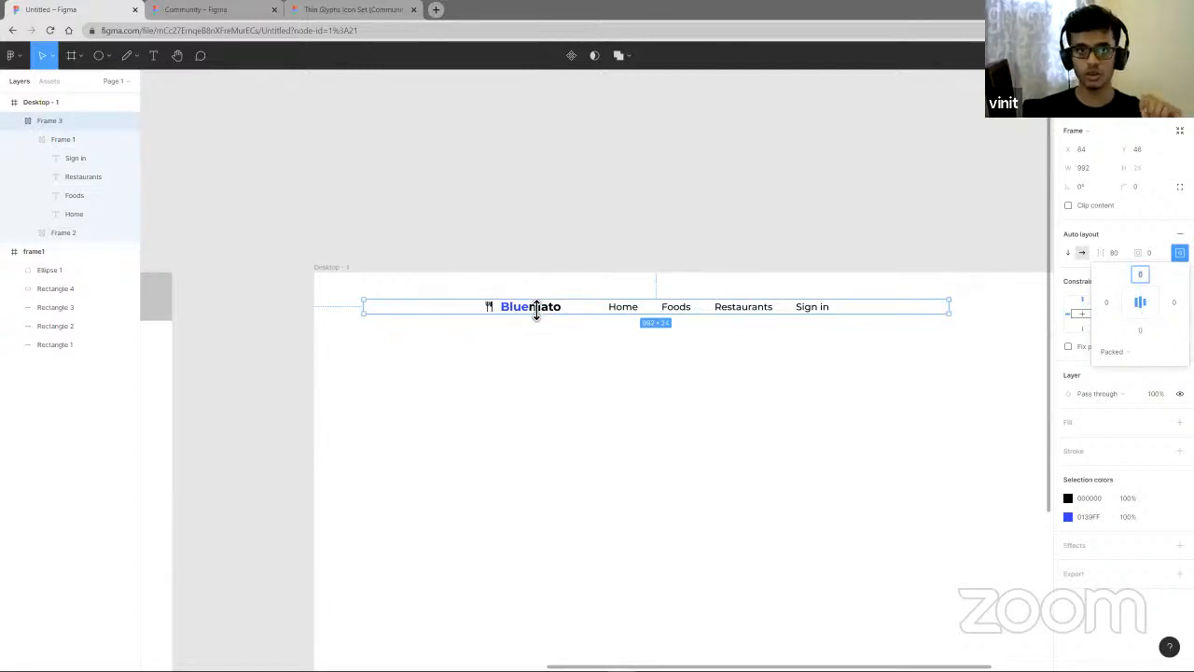
left_click(734, 318)
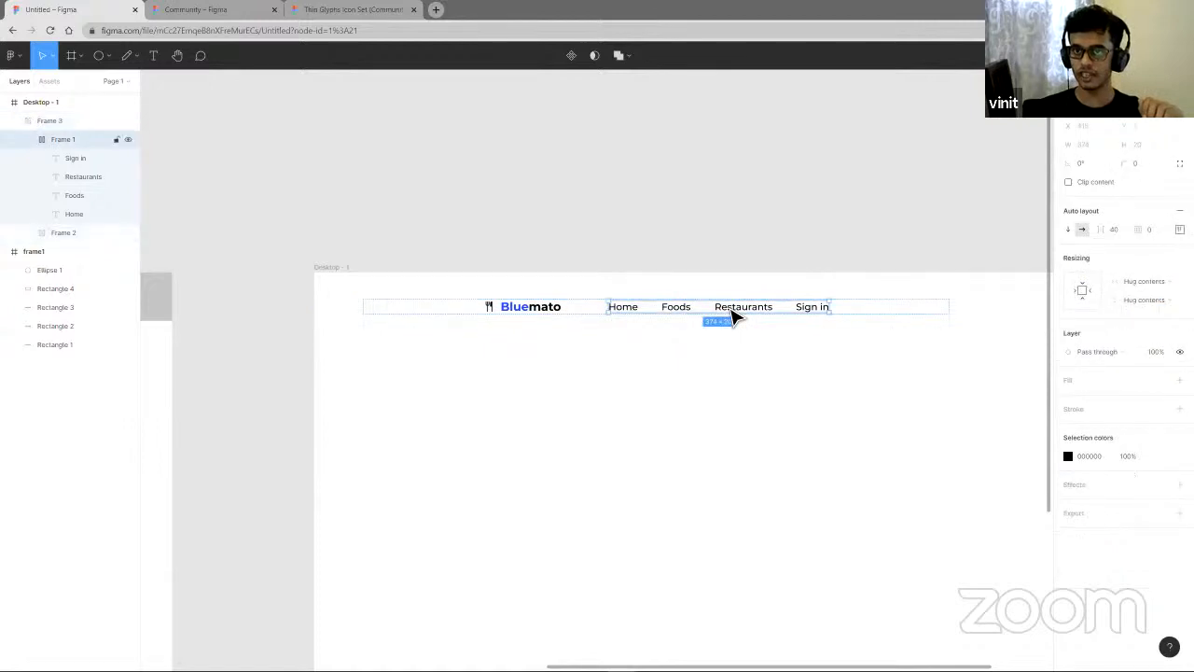
left_click(913, 314)
left_click(1179, 252)
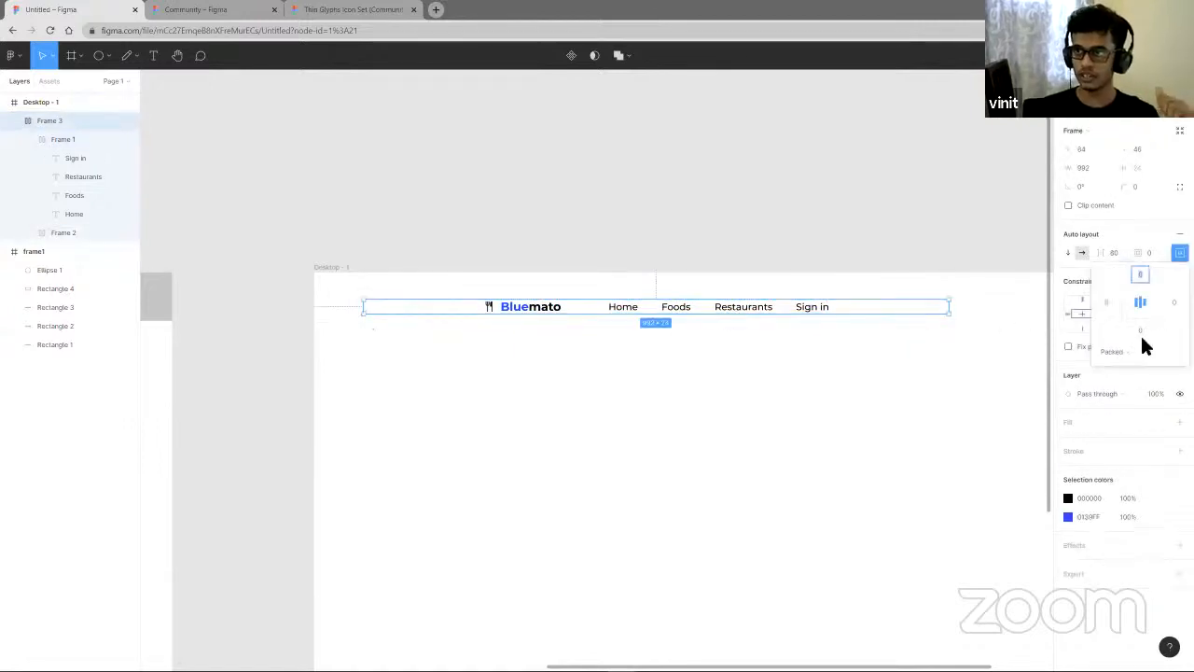
left_click(1129, 352)
left_click(1130, 366)
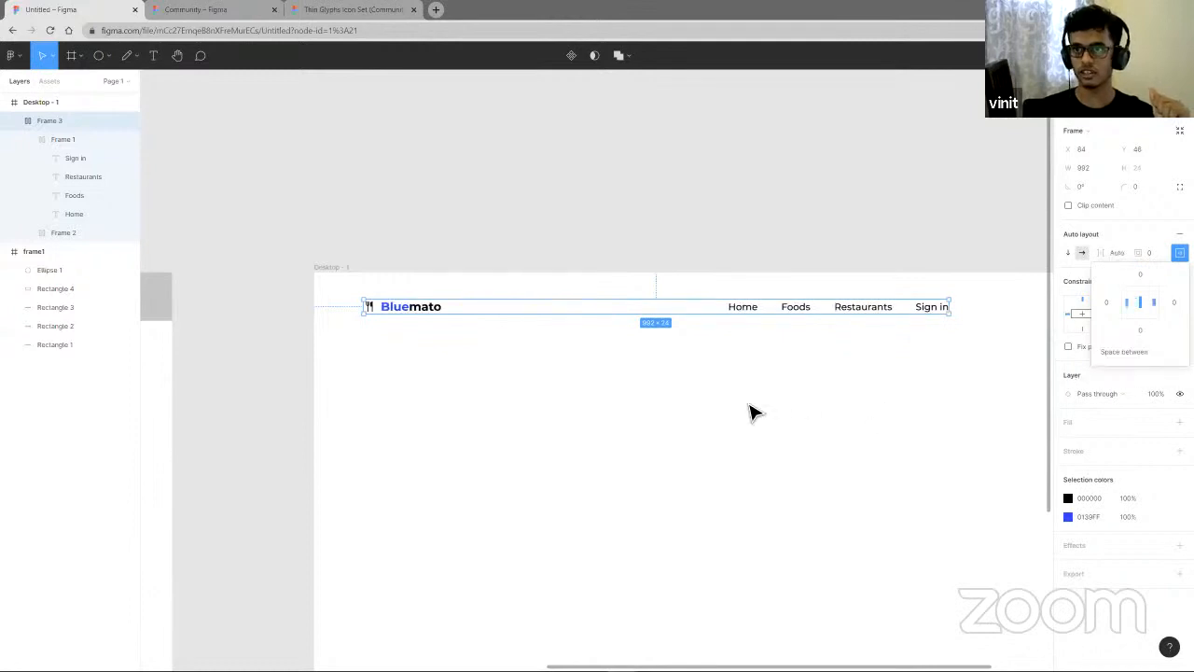
- Increase the header frame's height to 203 and center its contents vertically
left_click_drag(706, 316, 700, 428)
left_click(1148, 293)
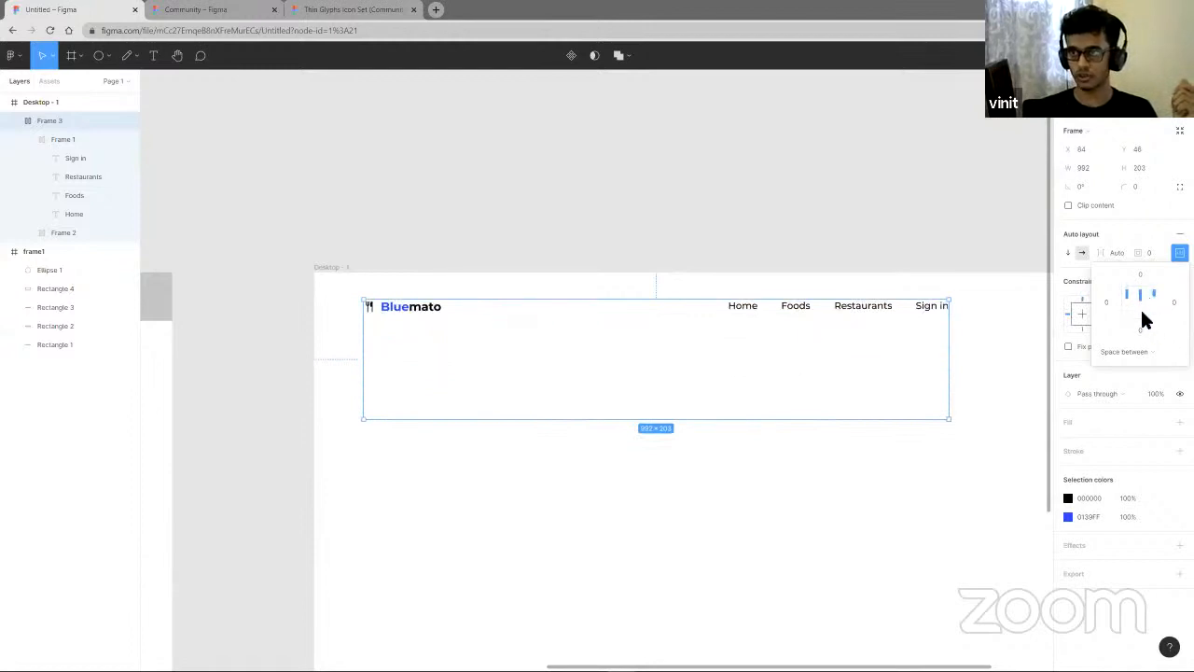
left_click(1142, 312)
left_click(1144, 305)
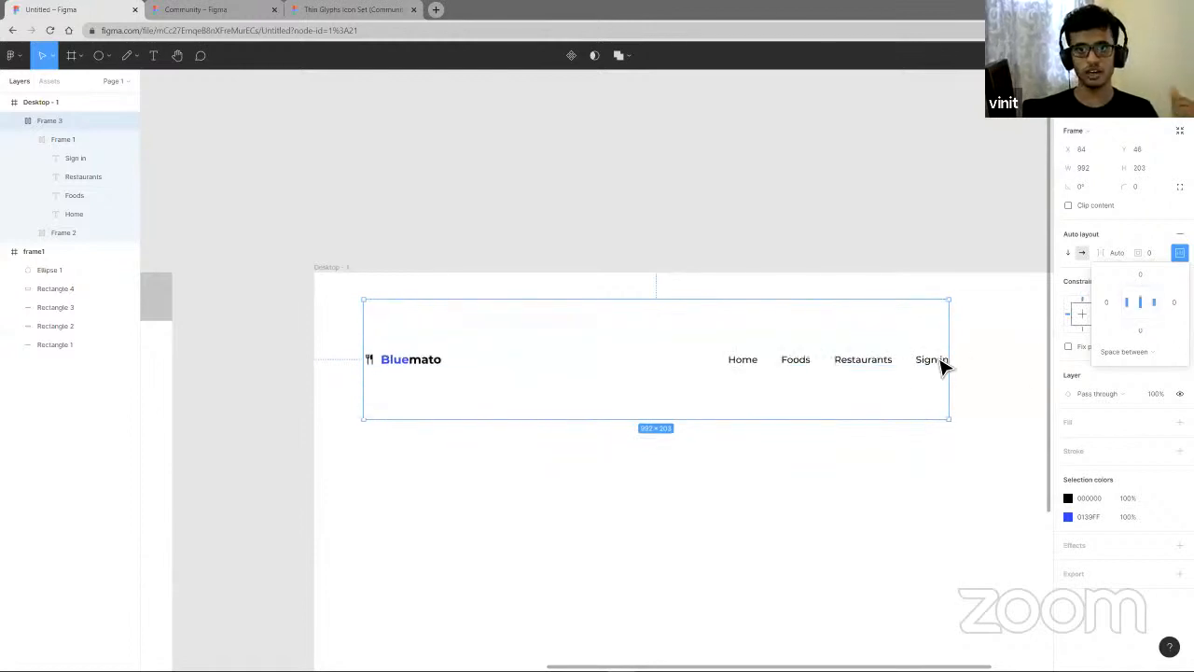
- Shrink the header auto layout frame's height to 57
left_click_drag(822, 426, 824, 334)
left_click(761, 343)
left_click(933, 310)
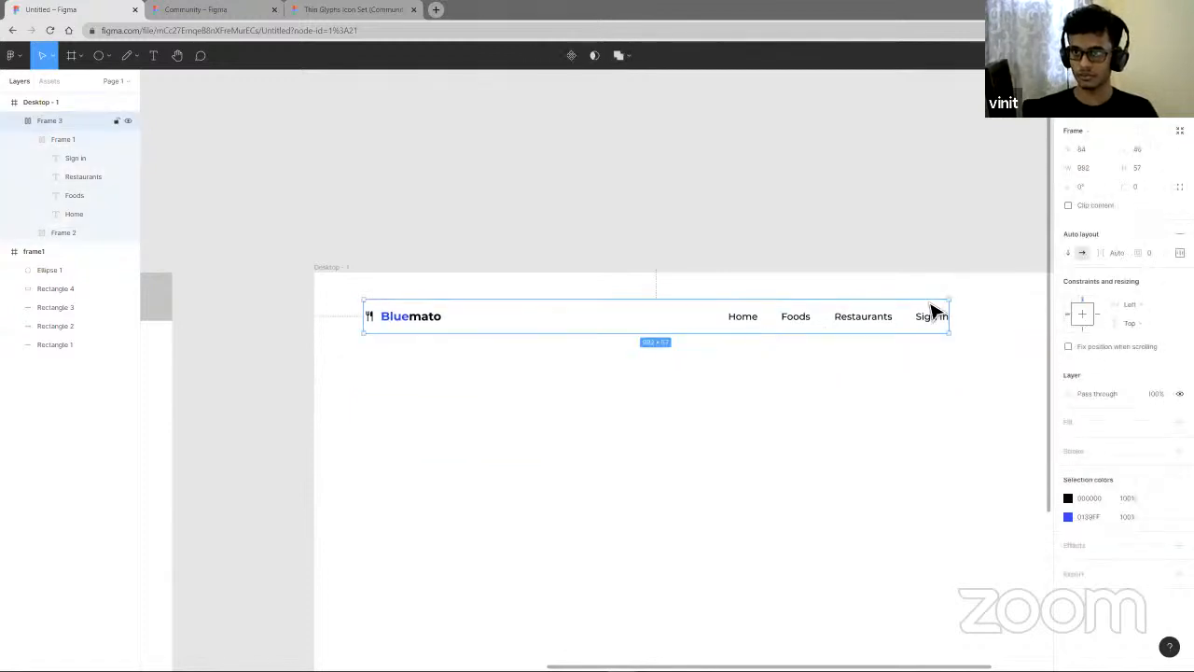
- Set the header frame's width and height resizing to Hug contents
left_click(1144, 304)
left_click(1152, 284)
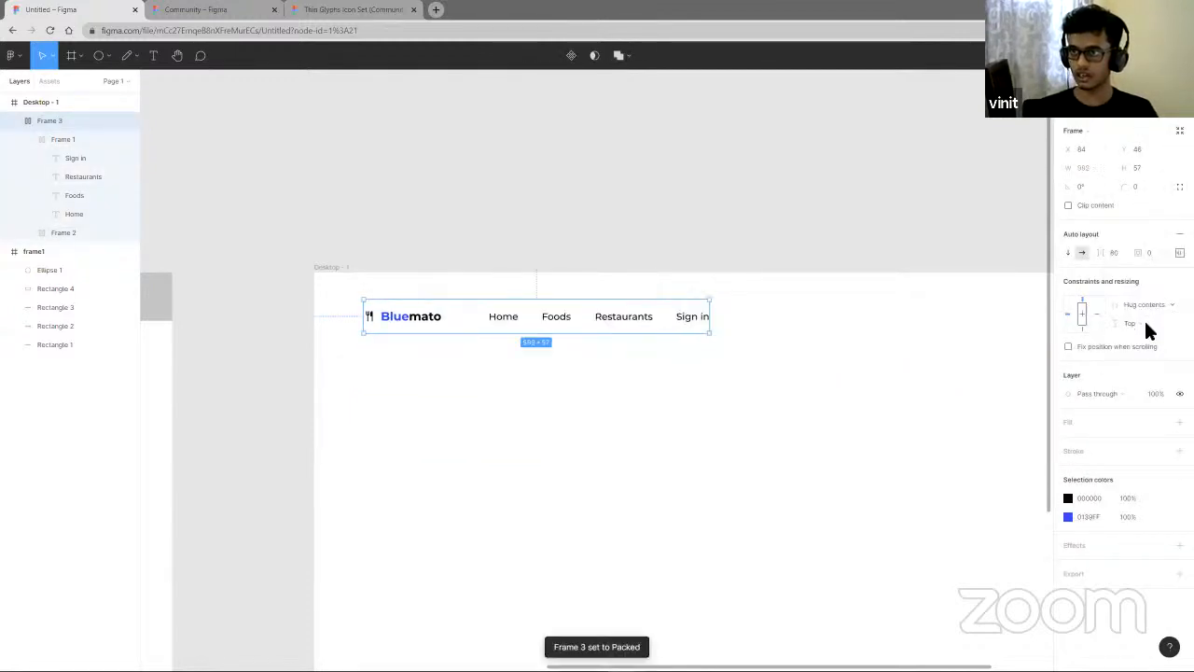
left_click(1144, 321)
left_click(1146, 298)
- Reselect the header frame and set its auto layout distribution back to Space between
left_click(666, 405)
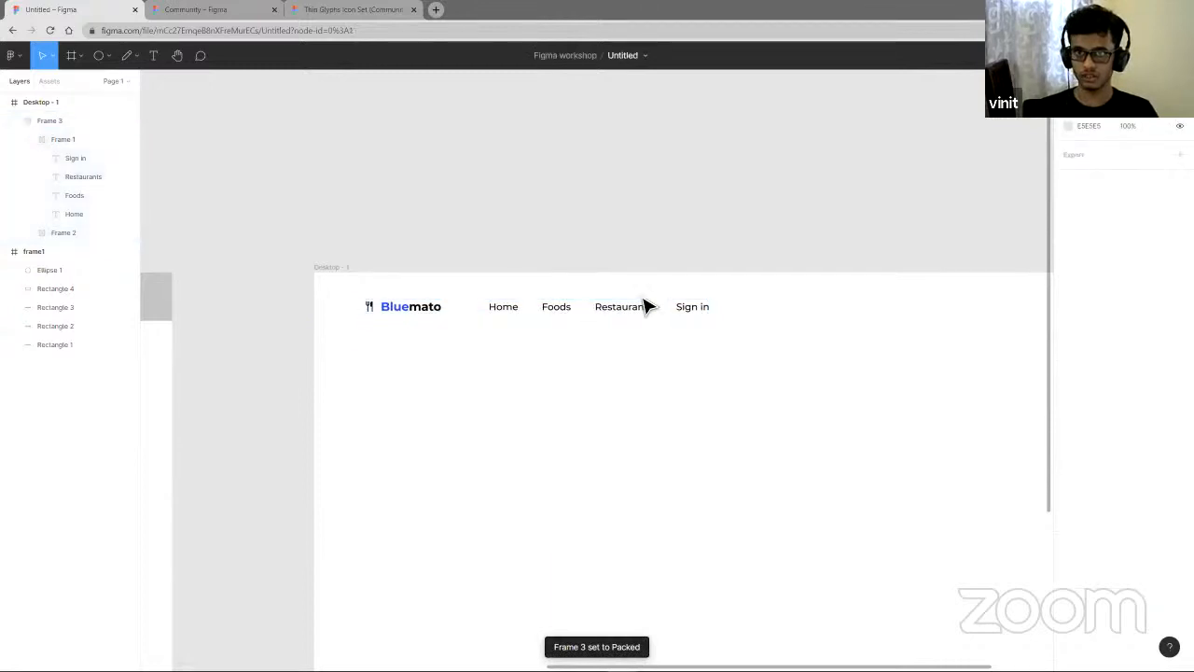
left_click(650, 315)
left_click(1179, 252)
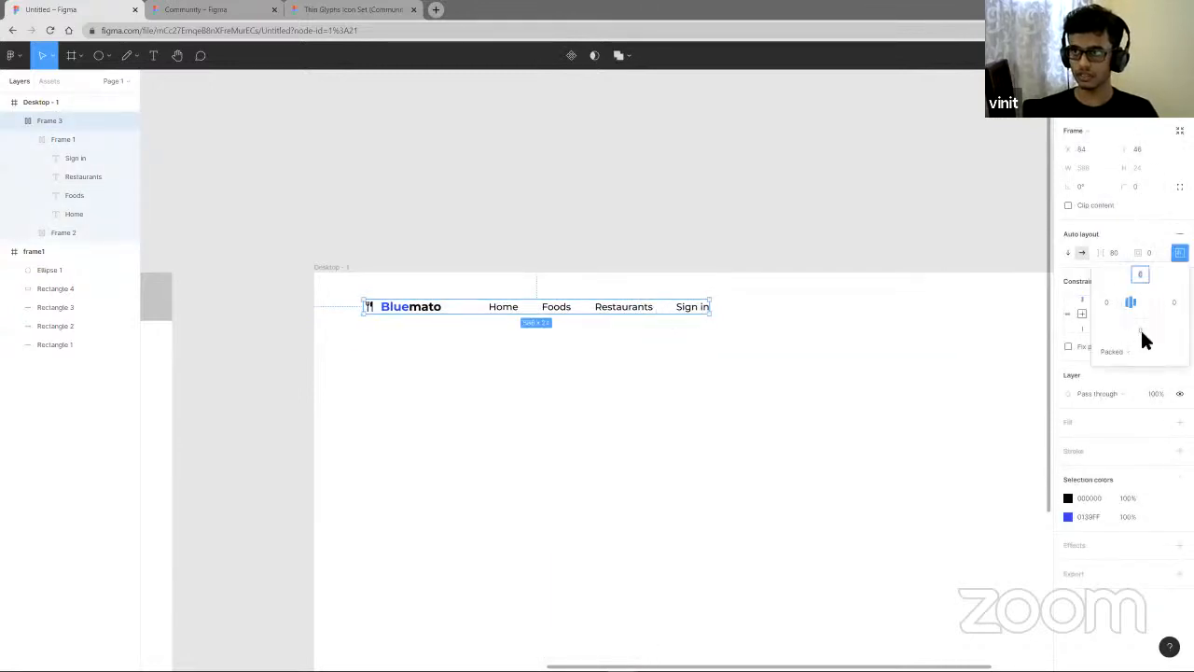
left_click(1135, 349)
left_click(1131, 366)
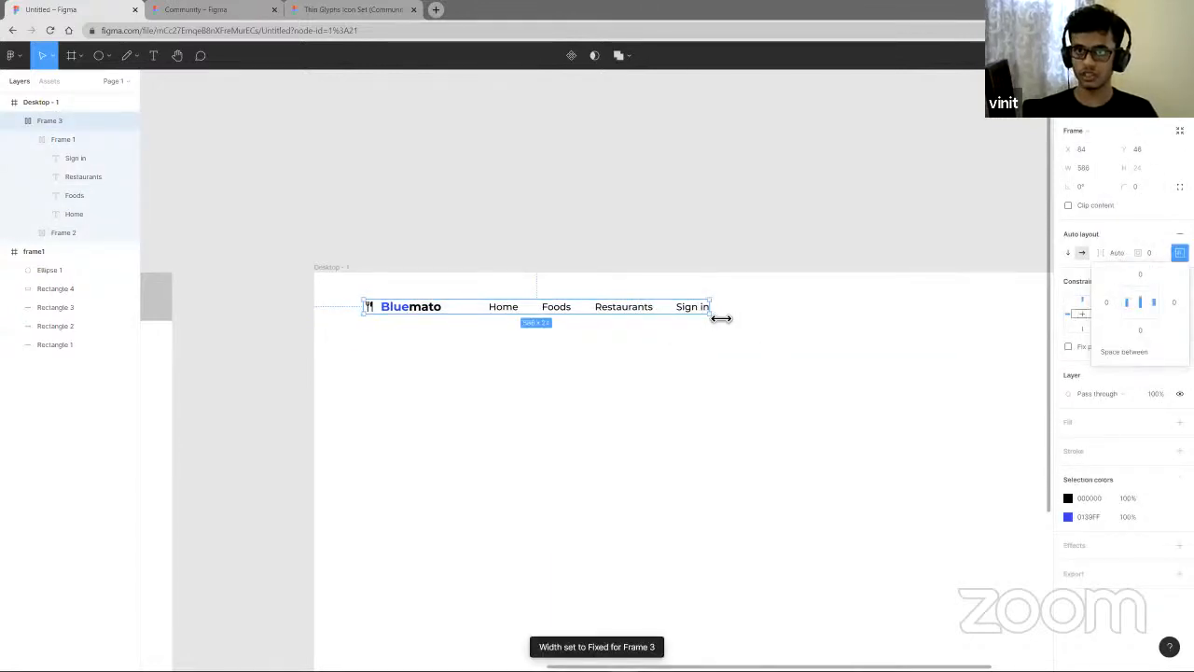
- Stretch the header frame's width to about 886
left_click_drag(727, 316, 897, 316)
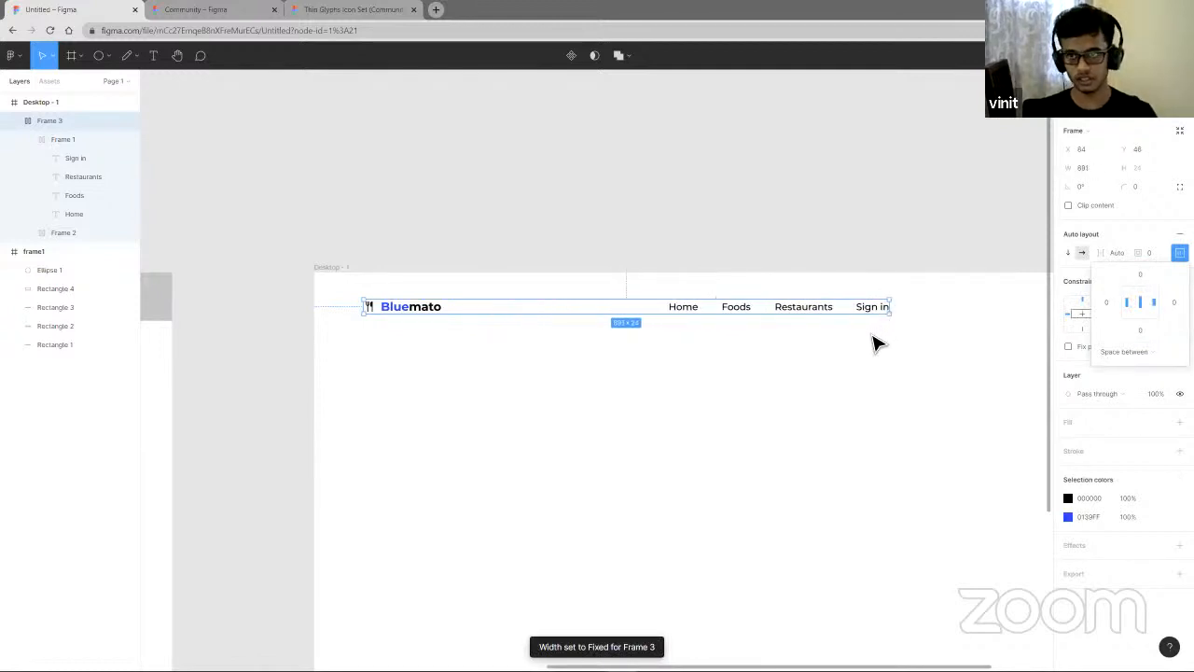
scroll(873, 336, "down", 3)
scroll(859, 333, "right", 4)
scroll(674, 316, "left", 1)
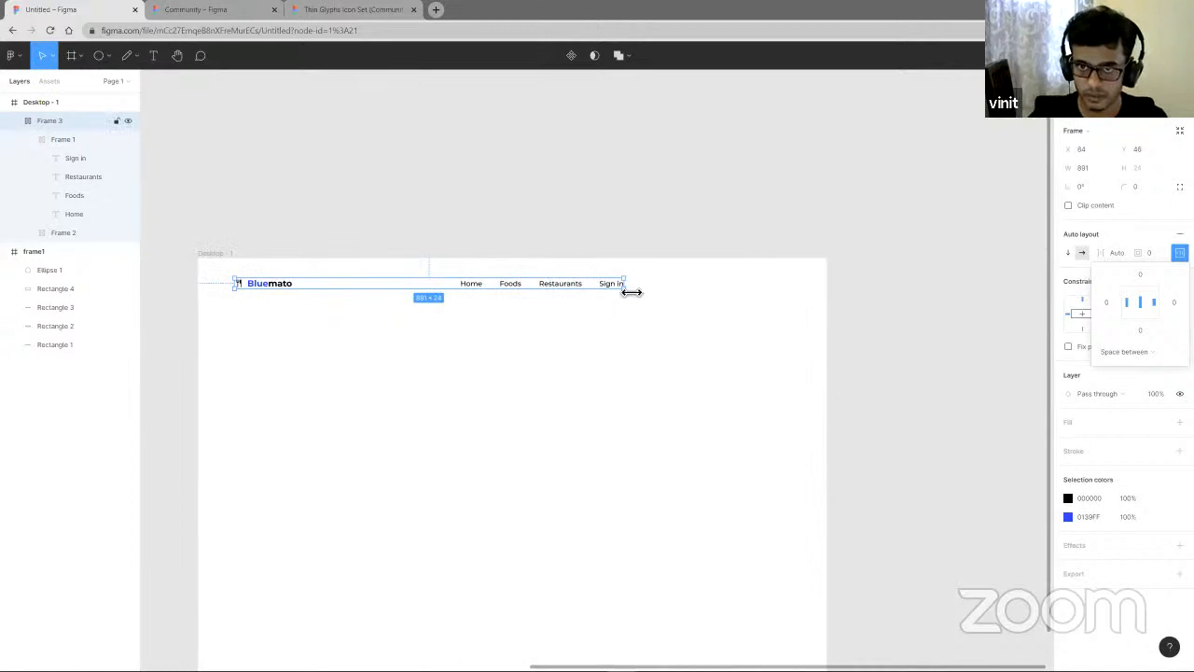
left_click_drag(628, 292, 615, 289)
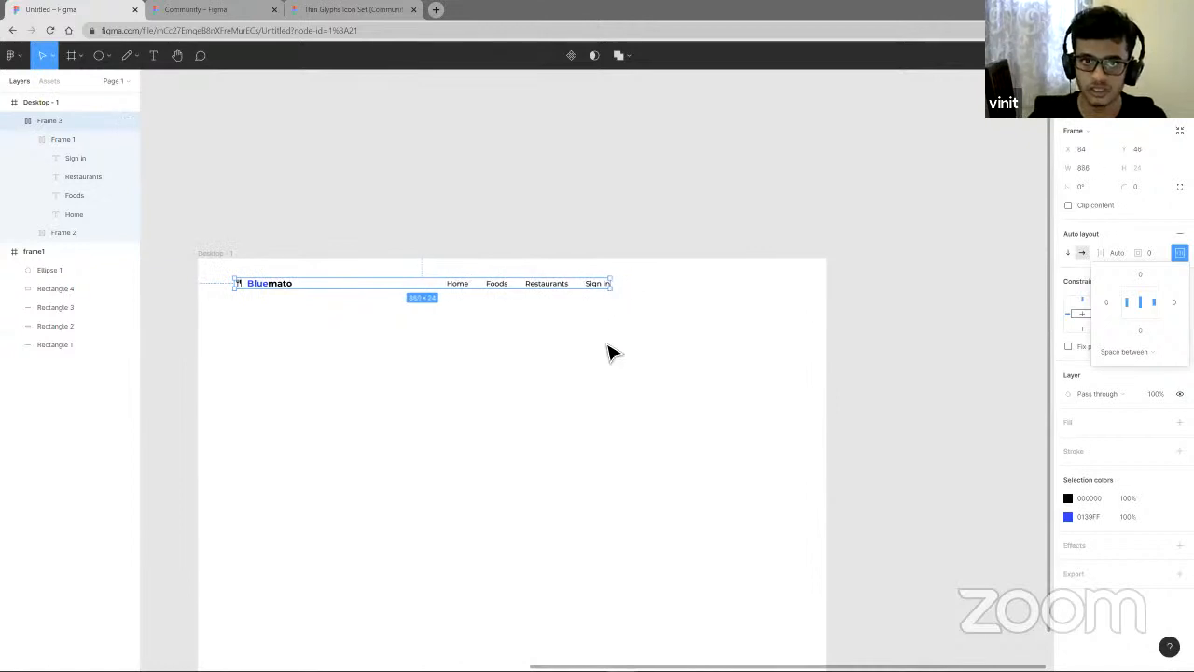
- Nudge the header frame slightly to about X 79, Y 42
left_click(518, 317)
left_click_drag(484, 290, 481, 289)
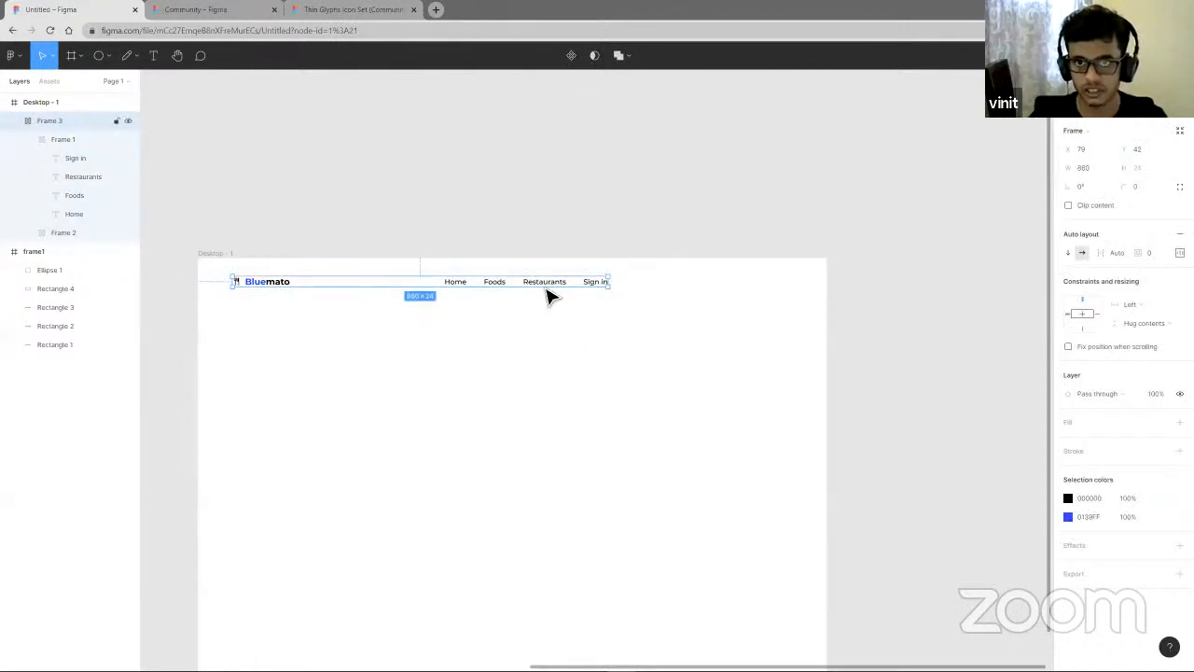
left_click(593, 400)
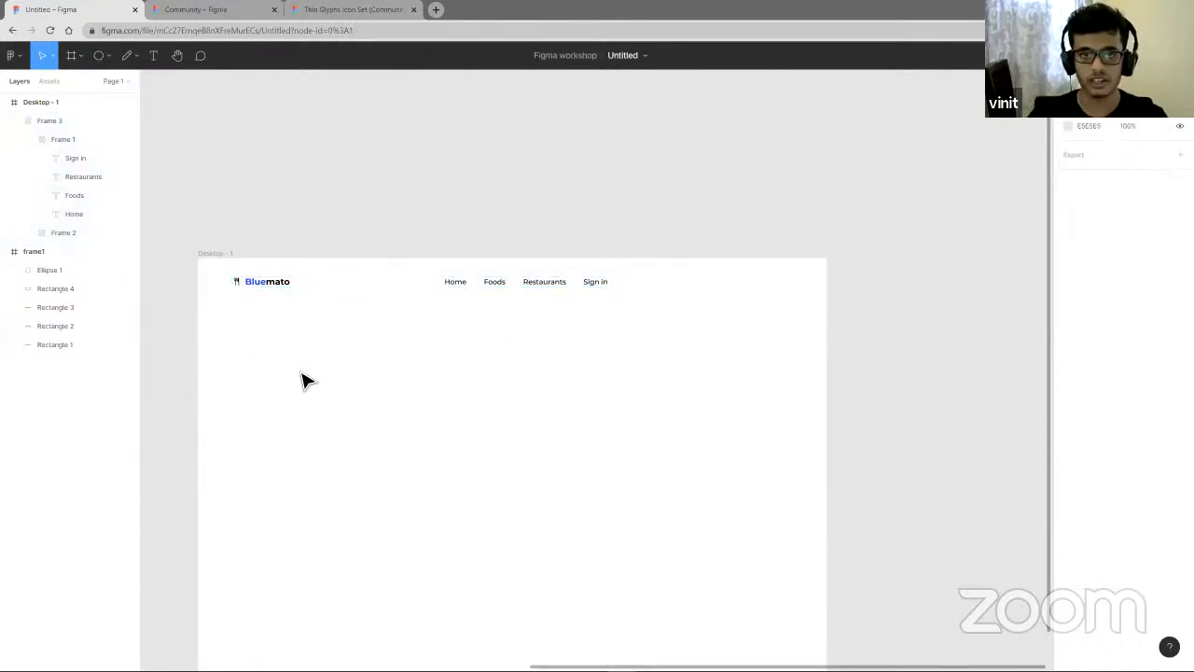
scroll(414, 408, "down", 1)
scroll(426, 405, "down", 1)
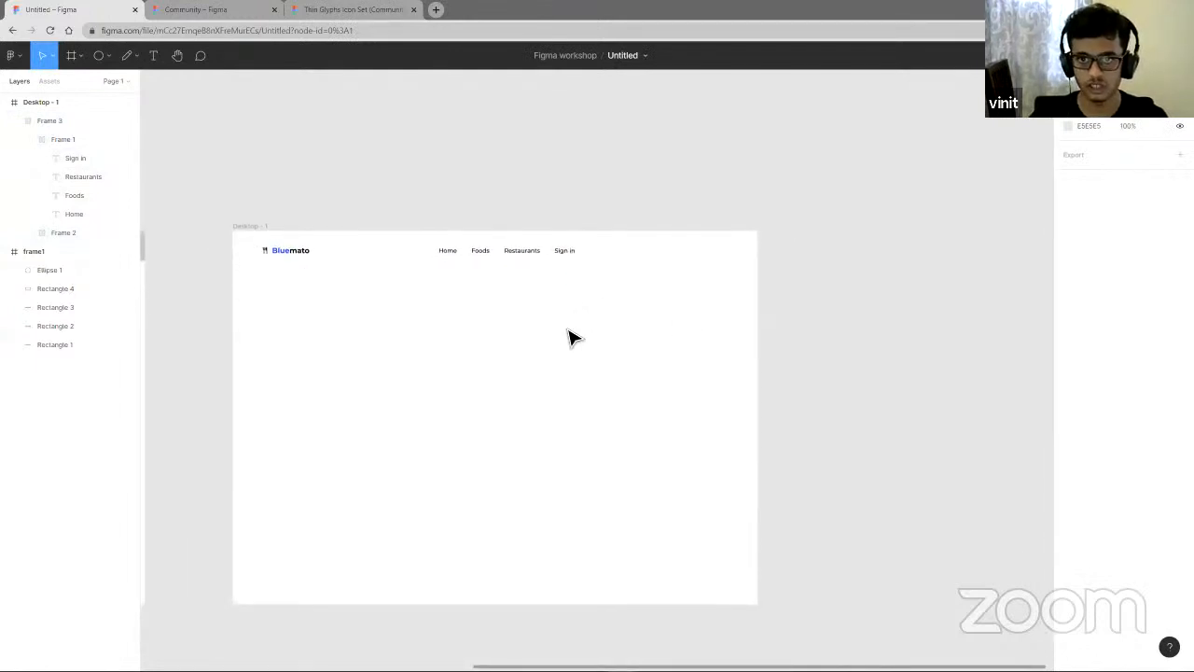
left_click_drag(551, 317, 742, 534)
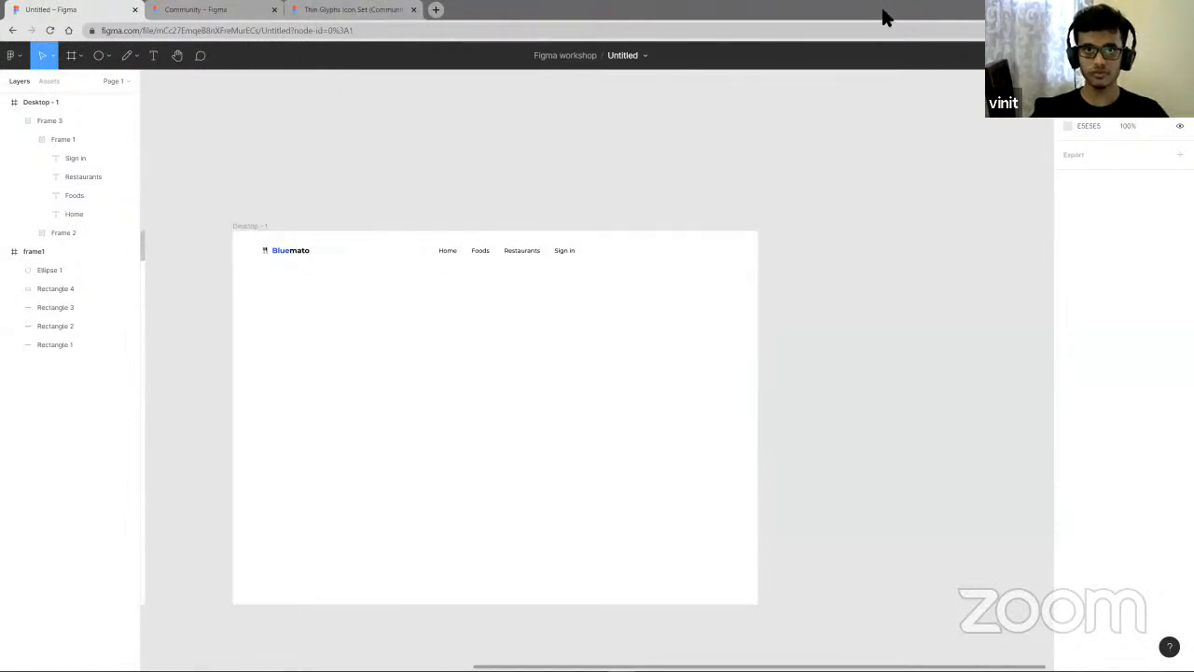
- Switch to the browser, open a new tab and go to undraw.co
left_click_drag(714, 11, 712, 105)
left_click(470, 94)
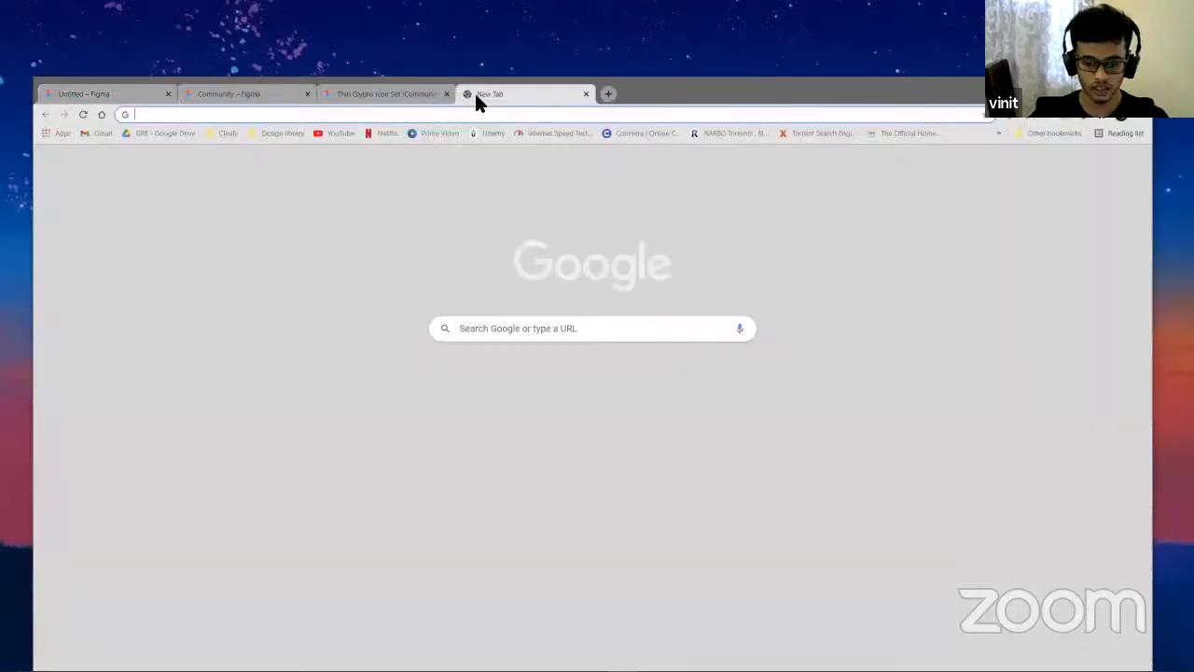
type("u")
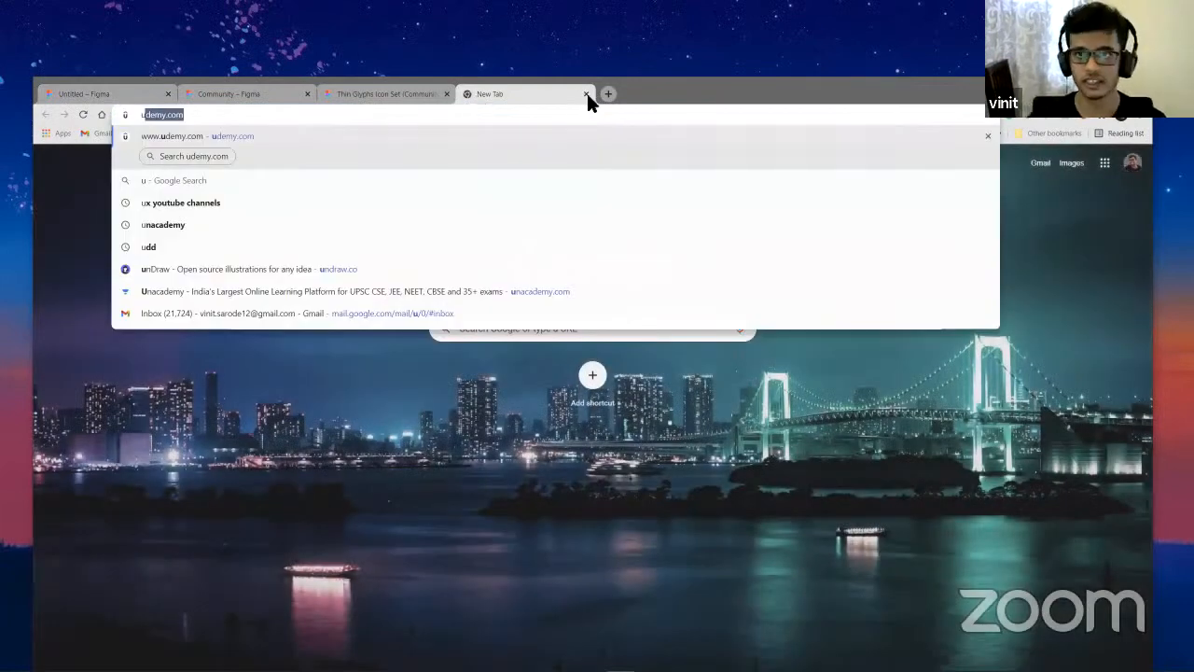
type("ndr")
key("Return")
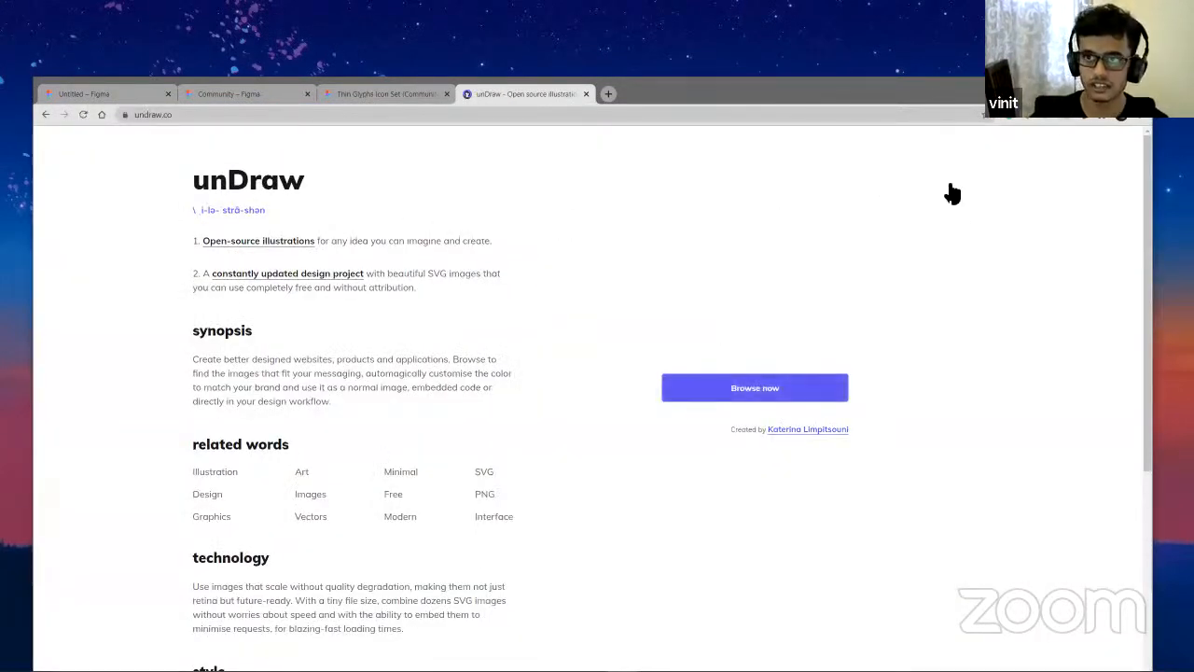
- Browse the unDraw illustrations and search for food
left_click(899, 178)
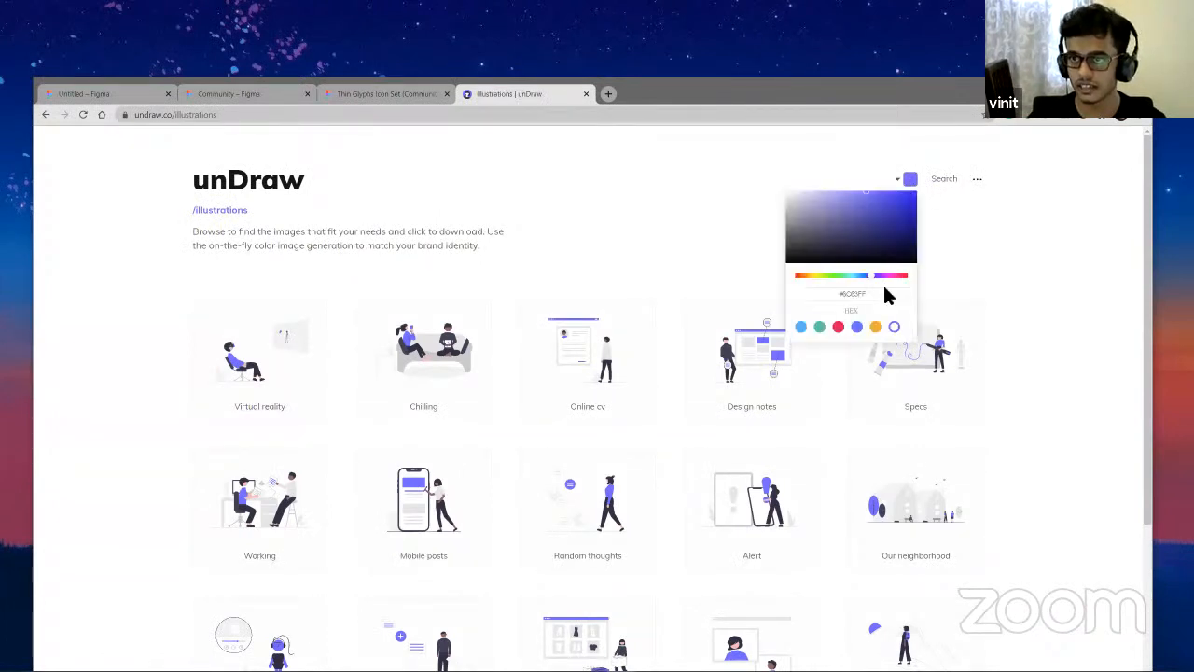
left_click(941, 185)
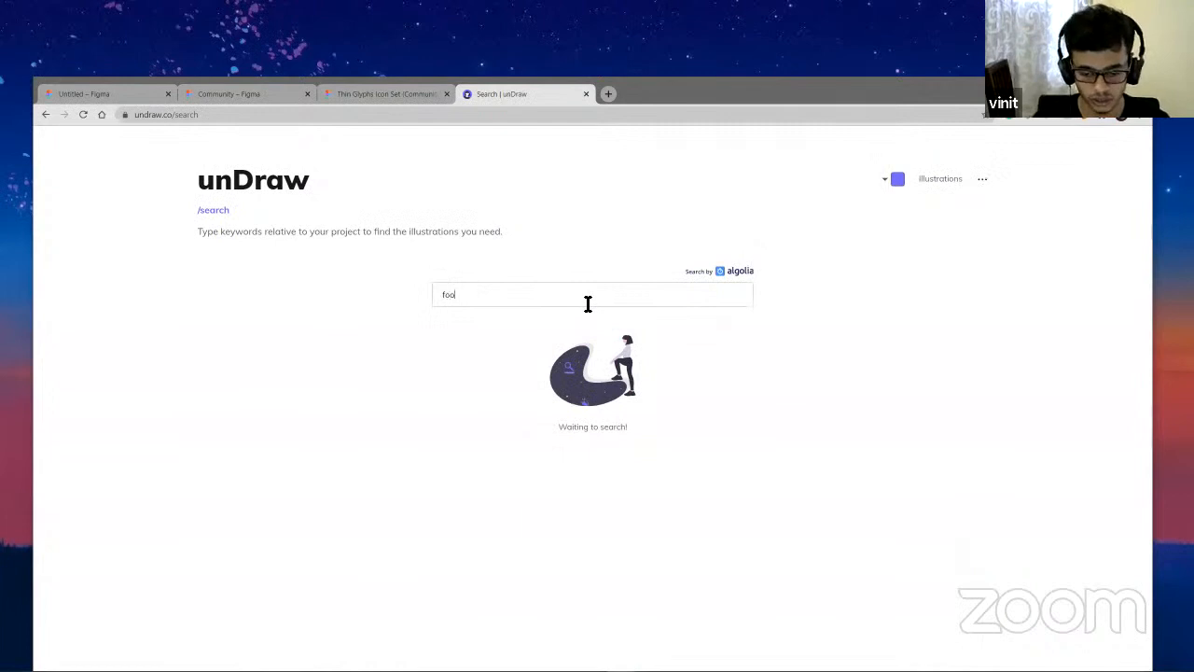
key("Return")
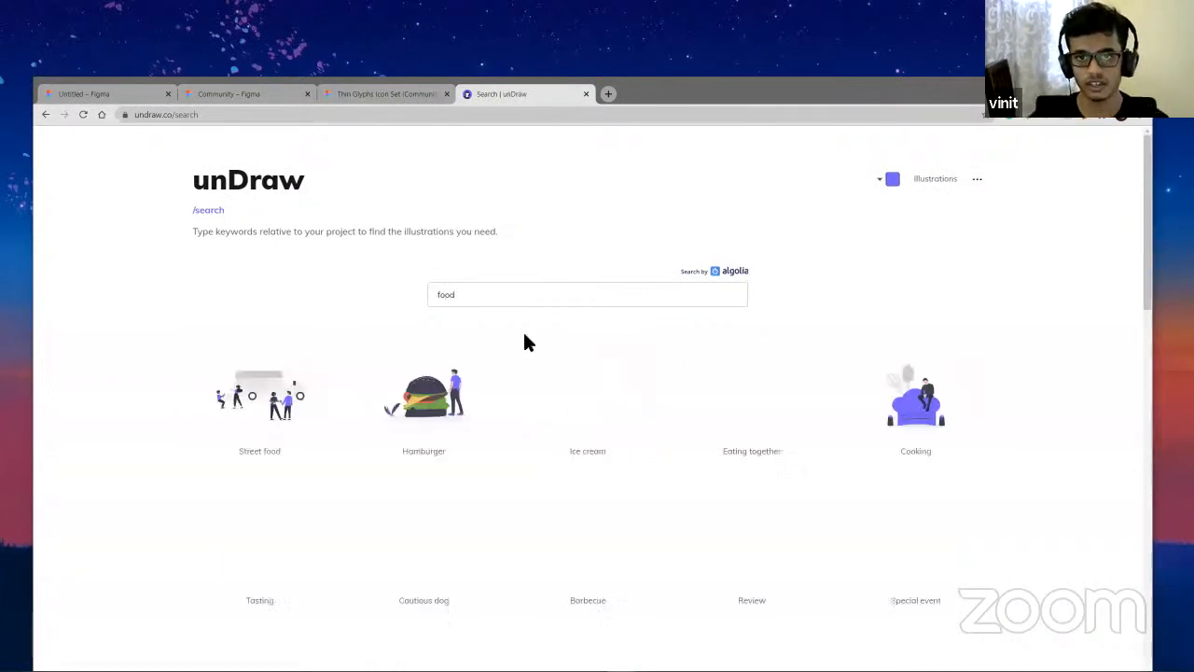
- Download the Hamburger illustration as an SVG file to the Desktop folder
scroll(537, 364, "down", 3)
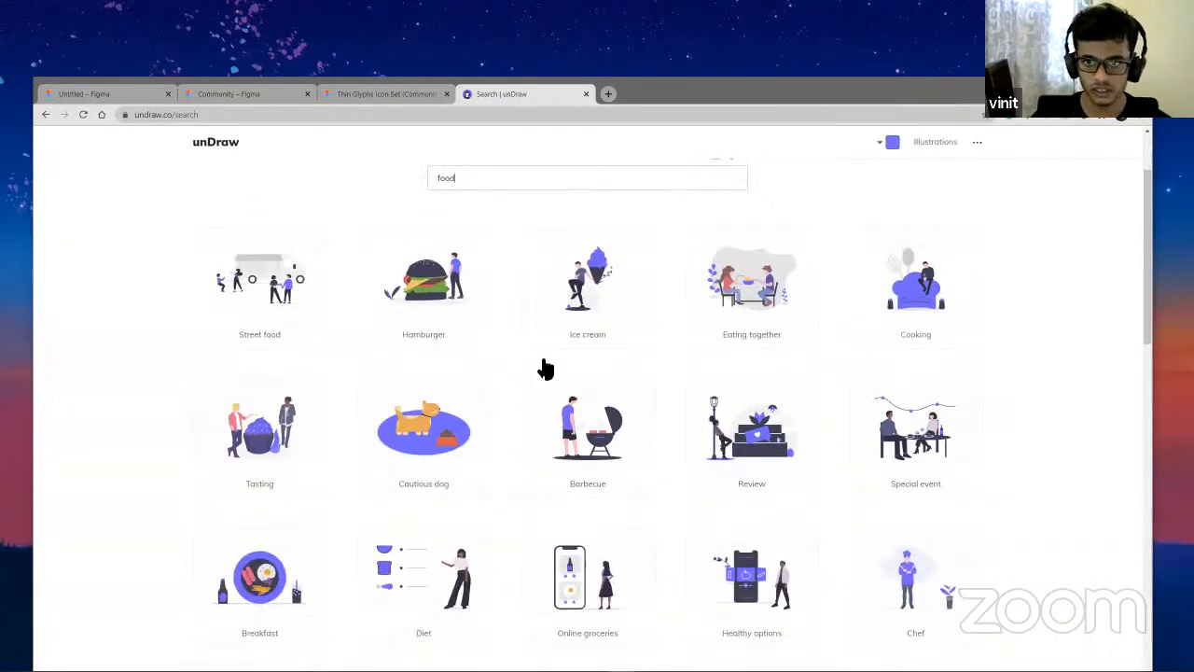
scroll(858, 365, "up", 3)
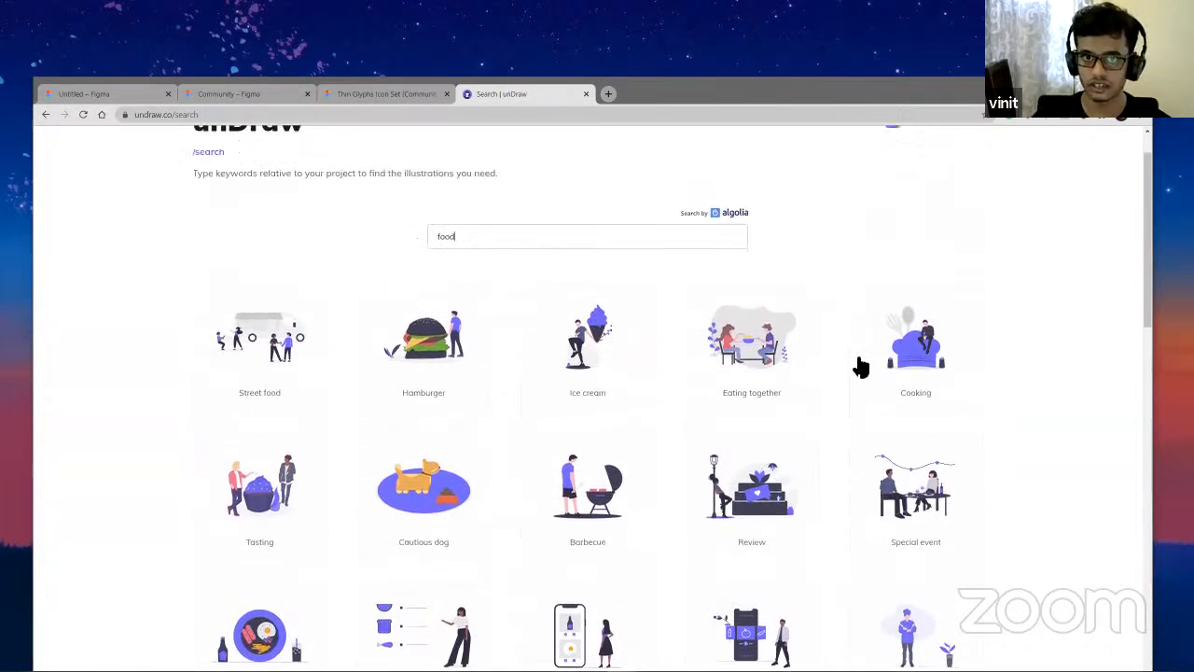
scroll(789, 376, "down", 3)
left_click(420, 201)
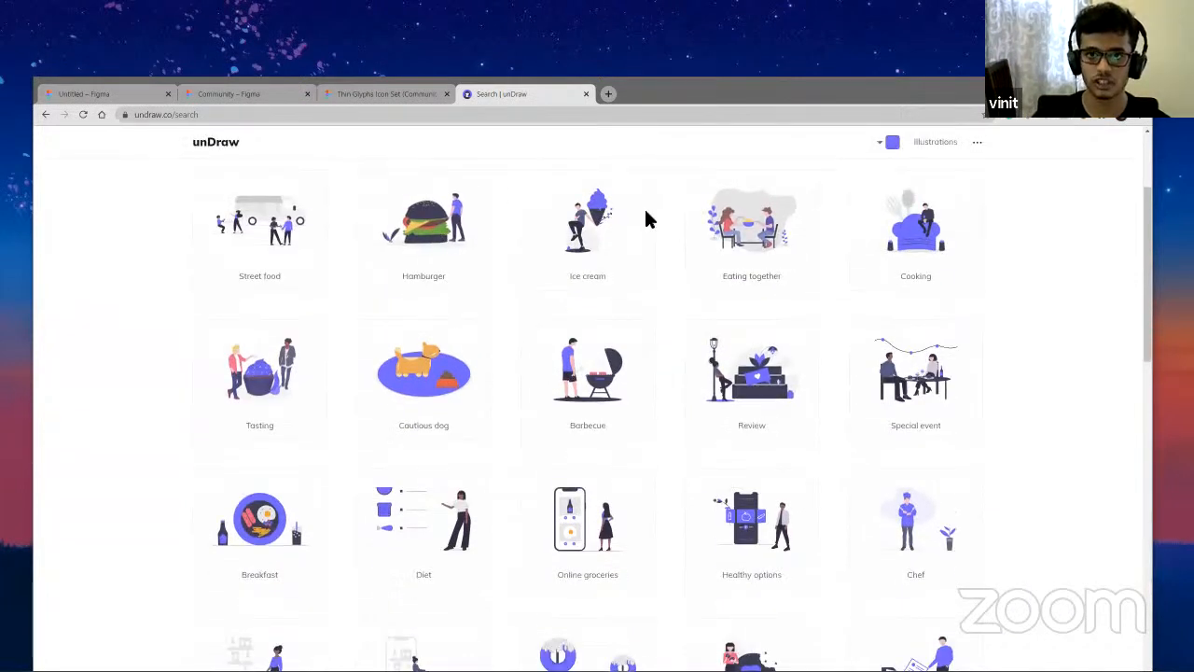
double_click(825, 81)
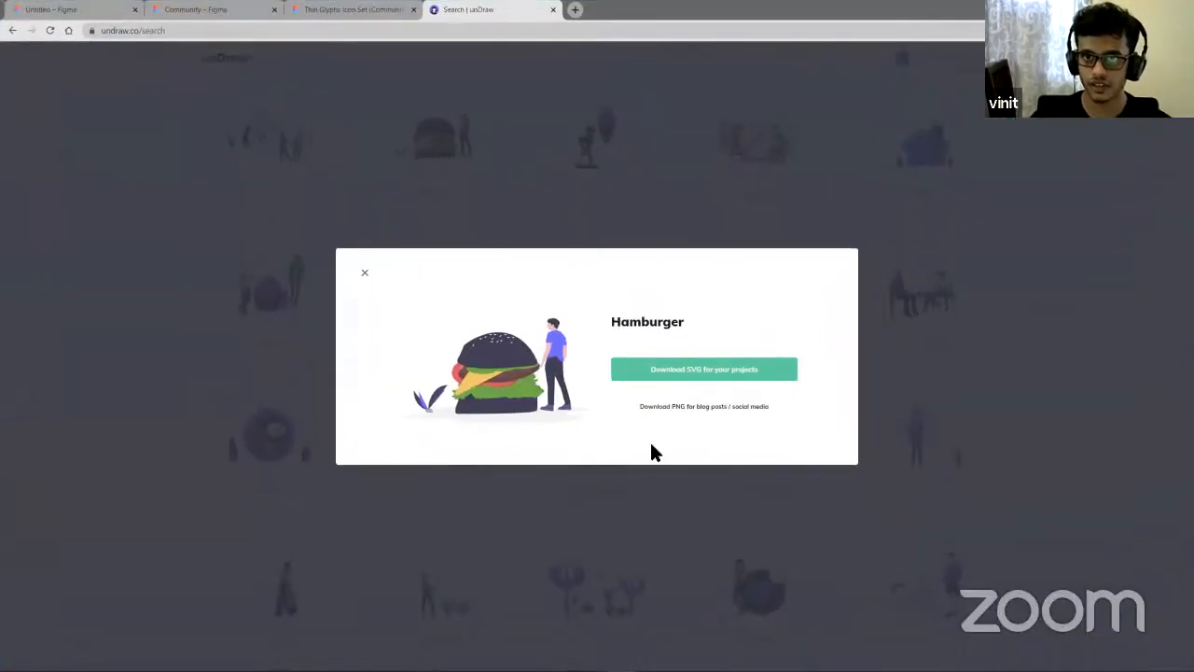
left_click(668, 371)
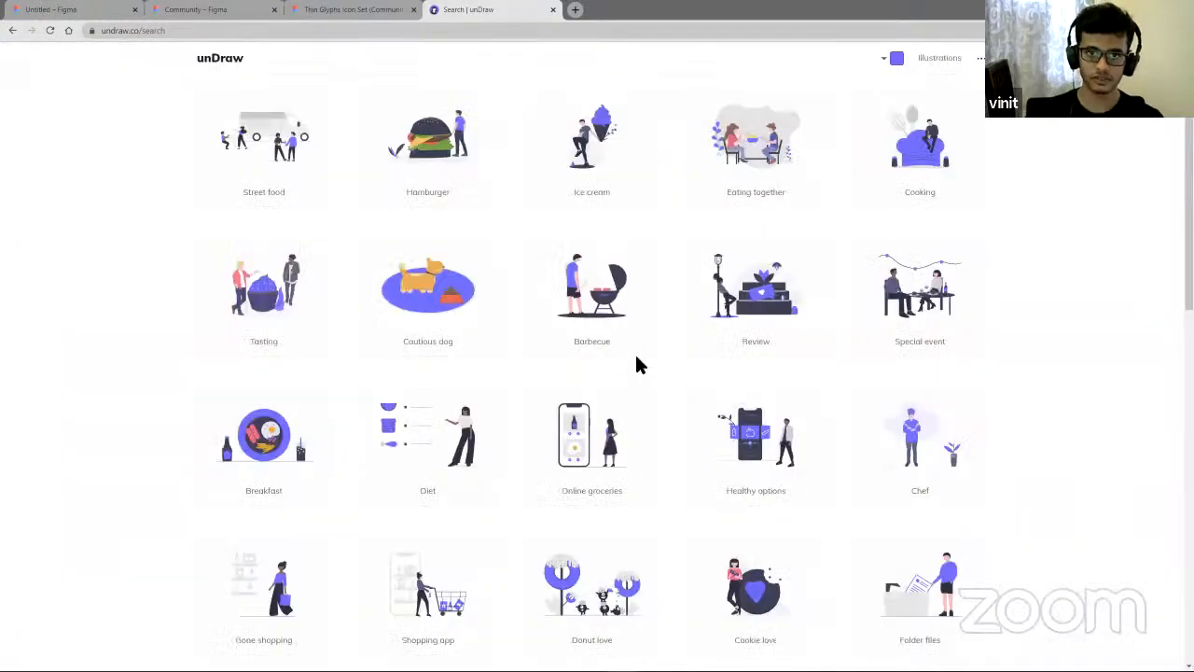
left_click(460, 295)
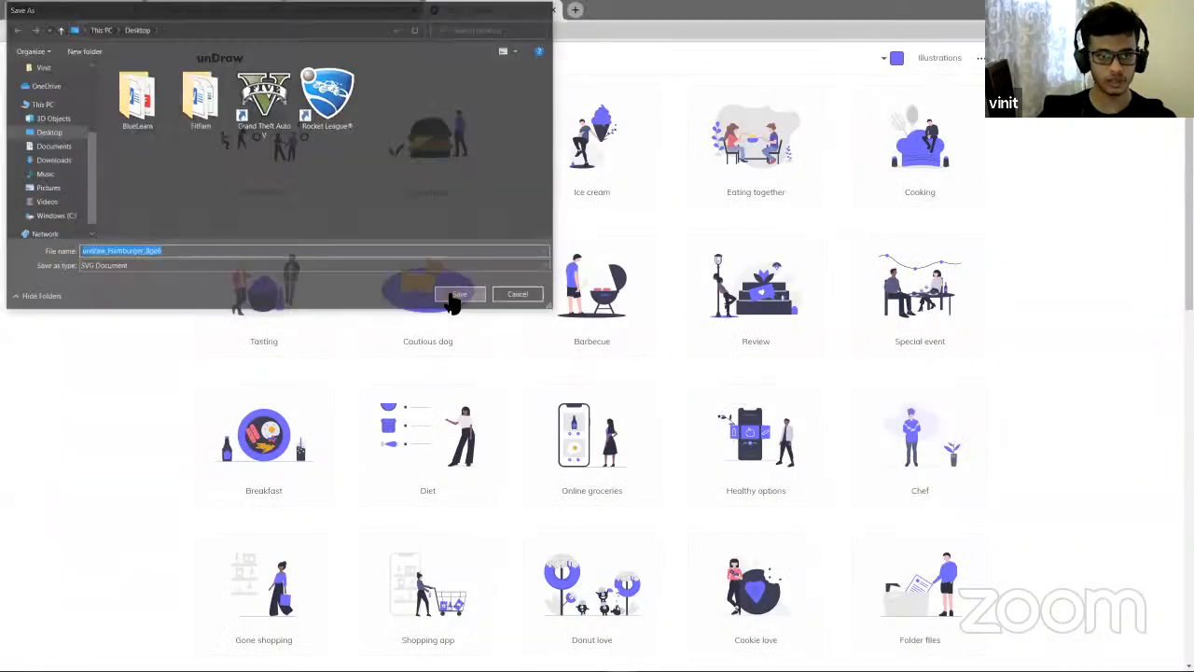
- Return to Figma and drop the downloaded Hamburger SVG into the Desktop frame below the header
left_click(84, 9)
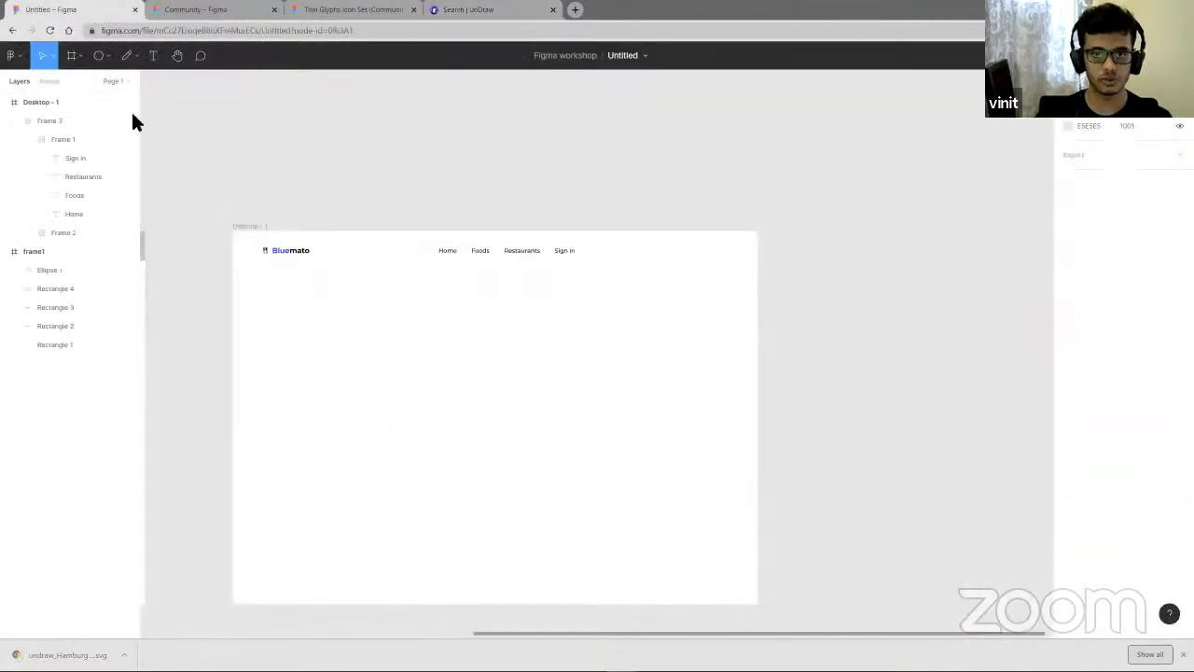
left_click_drag(60, 655, 555, 378)
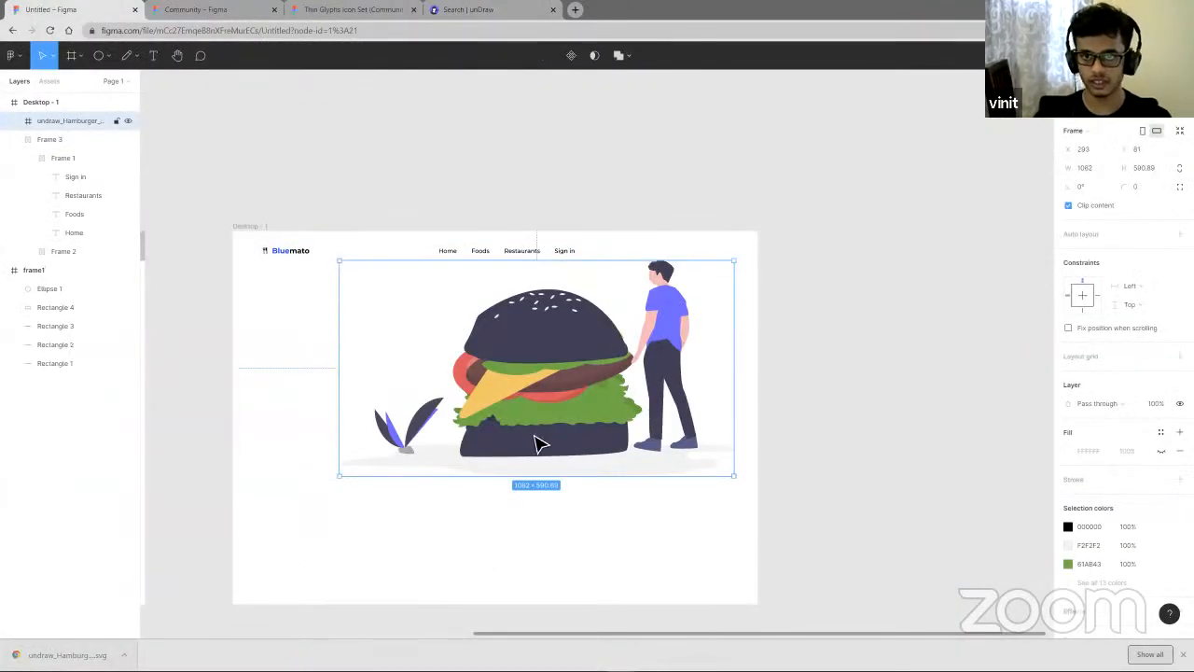
left_click_drag(533, 440, 521, 488)
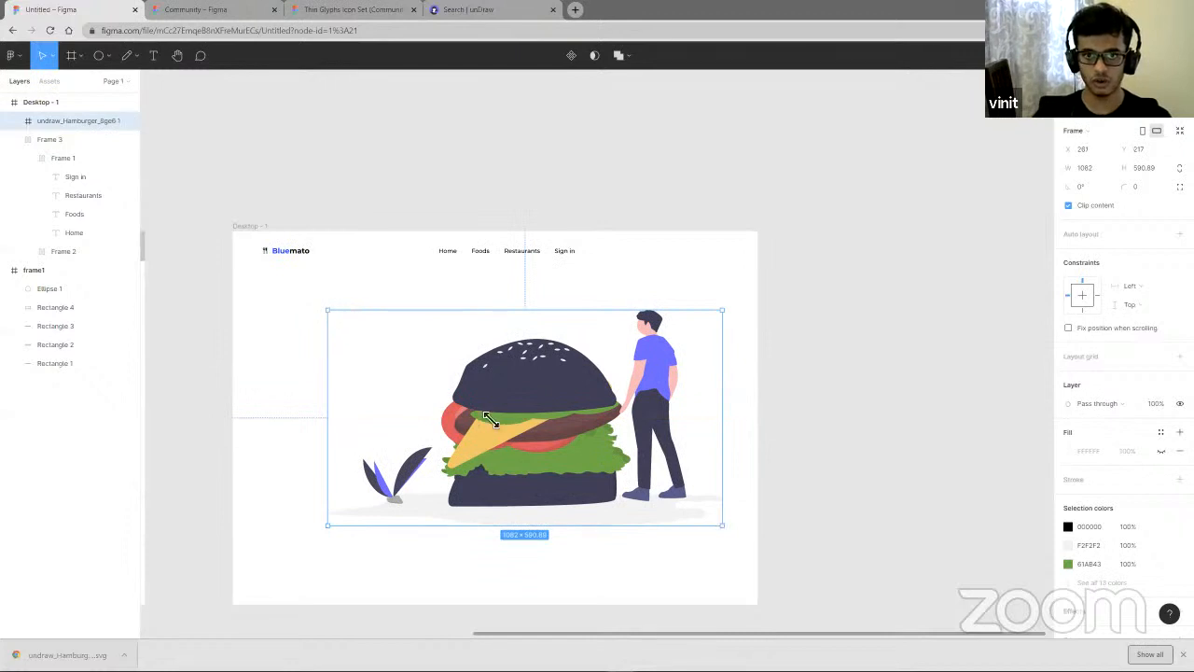
- Scale the hamburger illustration down to about 579 × 316 and position it below the navigation
left_click_drag(488, 418, 518, 420)
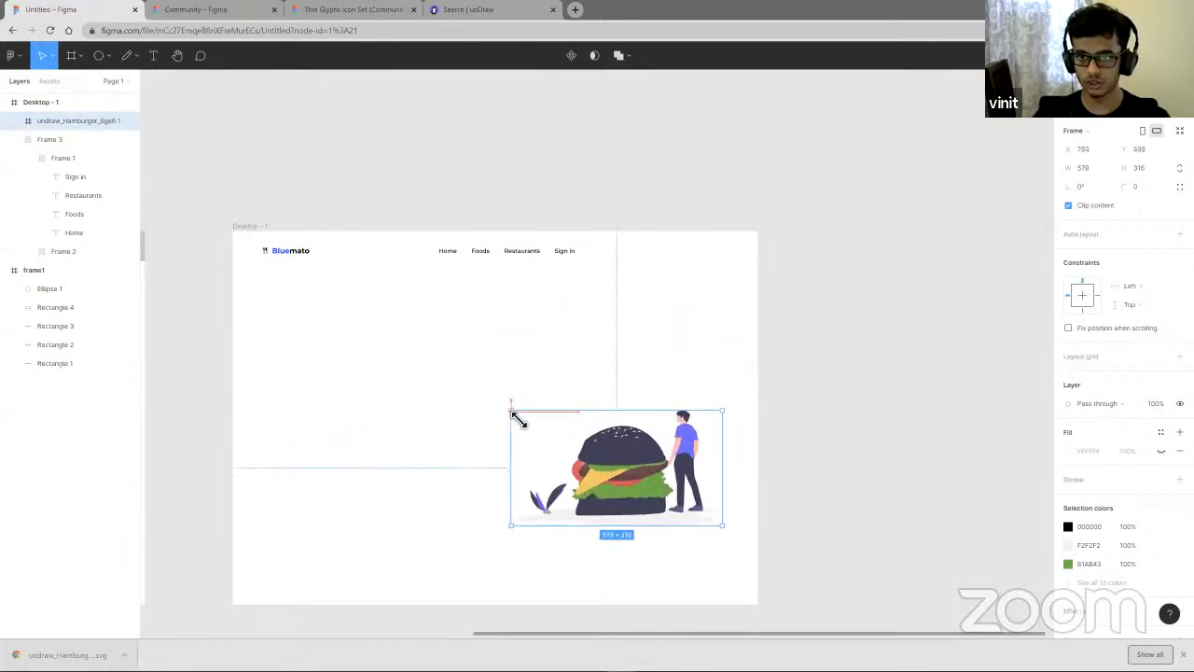
left_click_drag(631, 478, 601, 422)
- Enter the illustration, select the lettuce vector and change its fill color to purple 5711C9
double_click(616, 406)
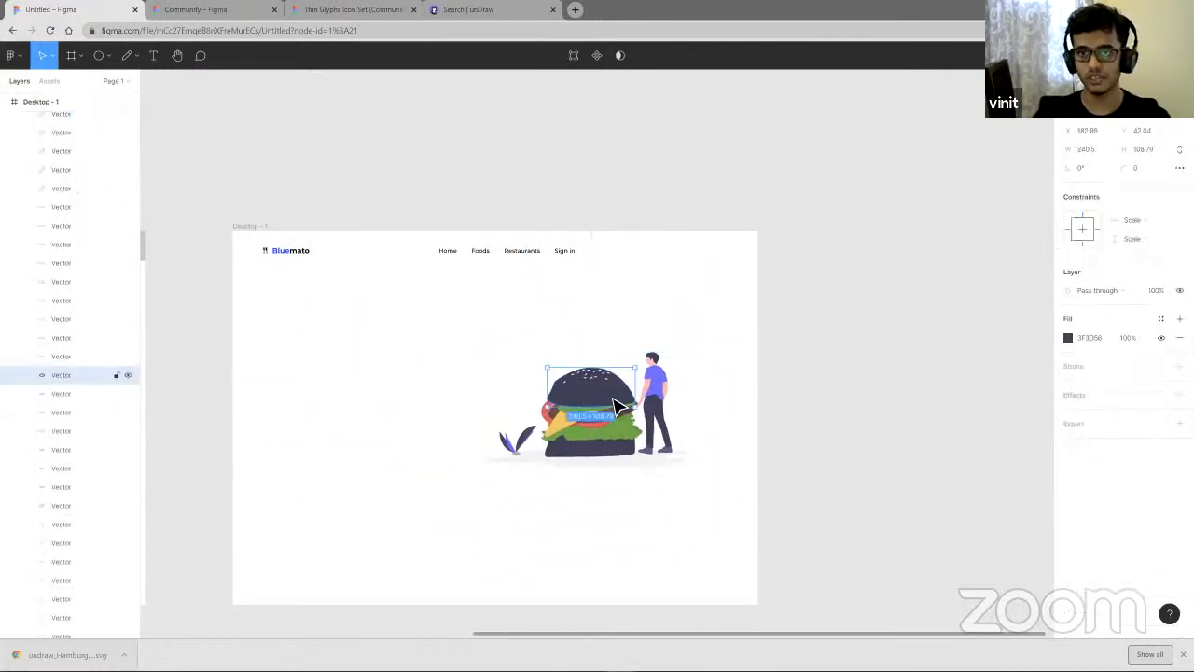
scroll(597, 458, "up", 5)
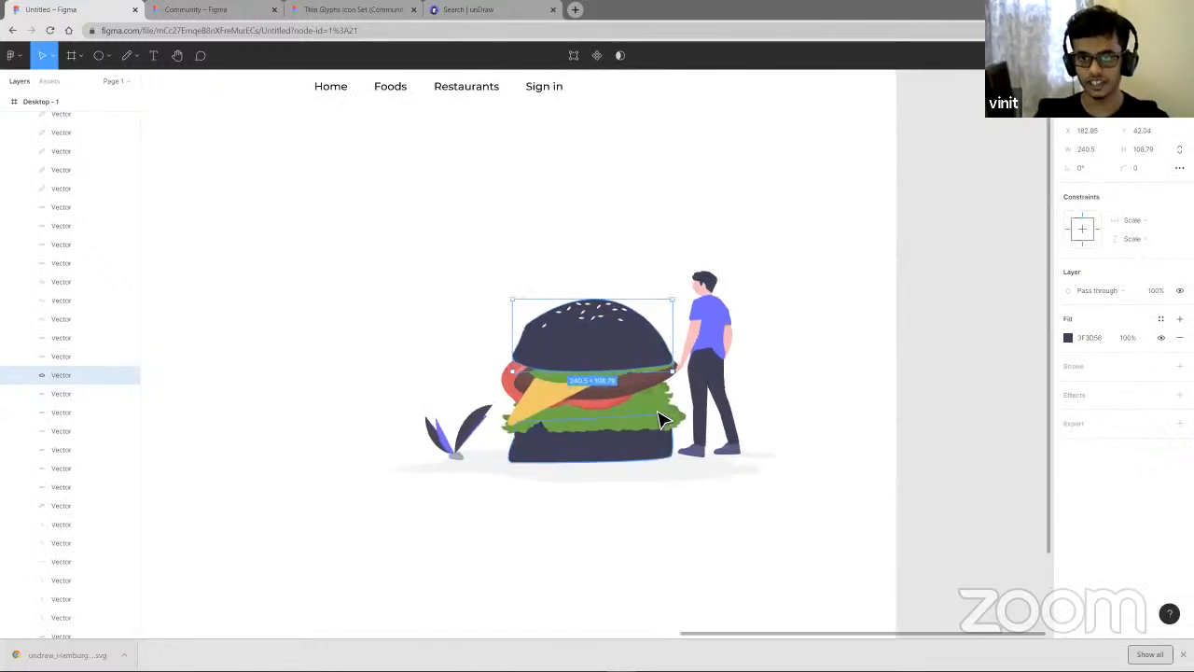
left_click(660, 420)
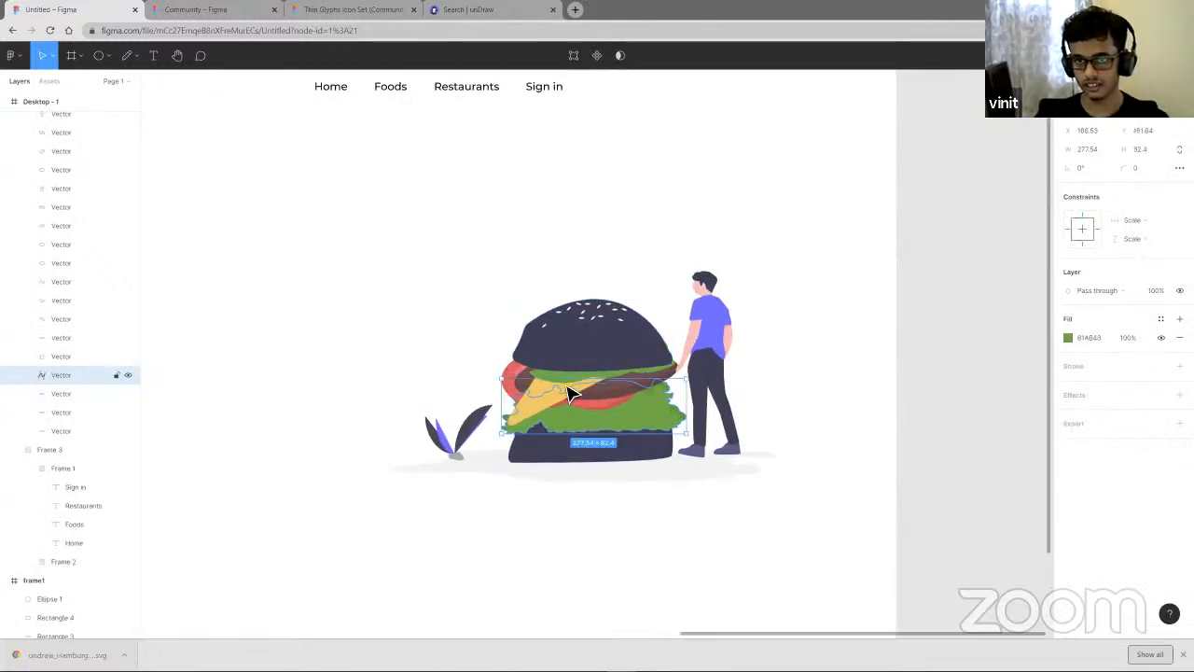
left_click(521, 382)
scroll(588, 406, "up", 3)
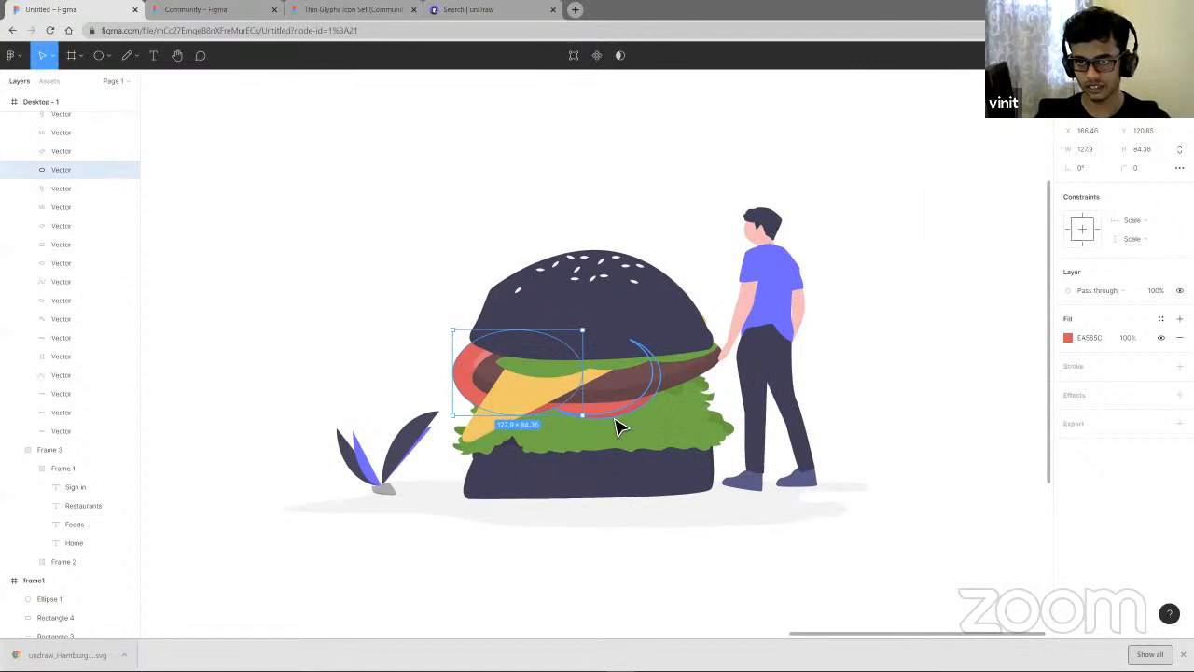
left_click(689, 446)
left_click(1069, 337)
left_click(1026, 365)
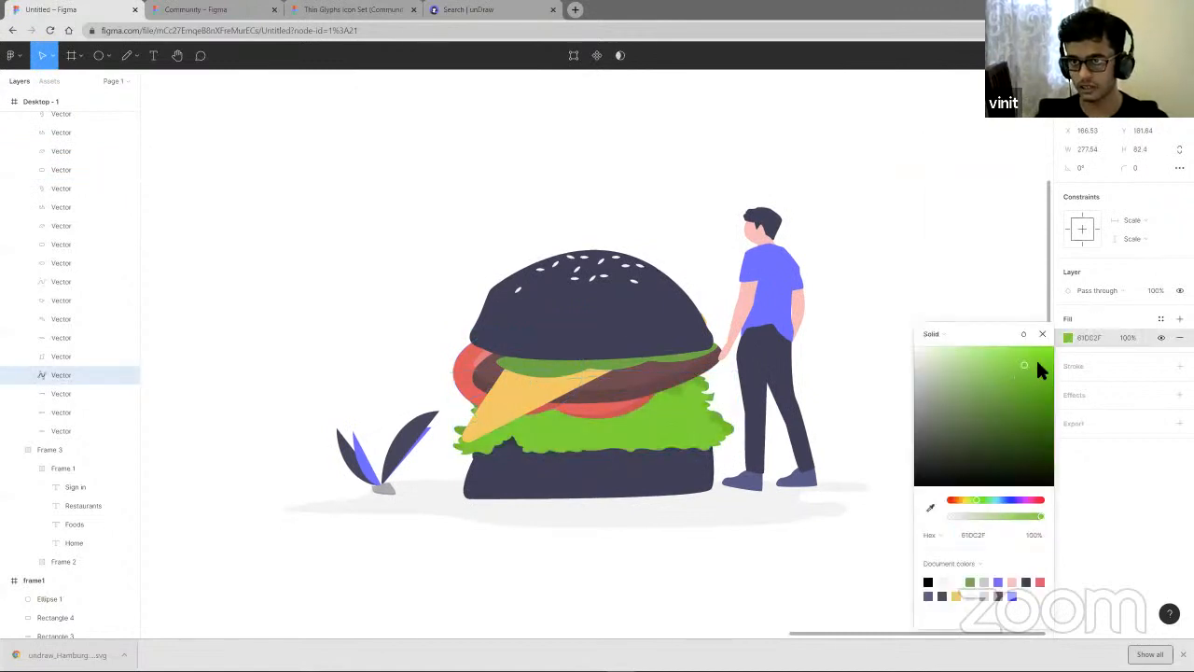
mouse_move(1040, 369)
left_mouse_down()
mouse_move(1009, 433)
mouse_move(1045, 446)
mouse_move(1042, 375)
left_mouse_up()
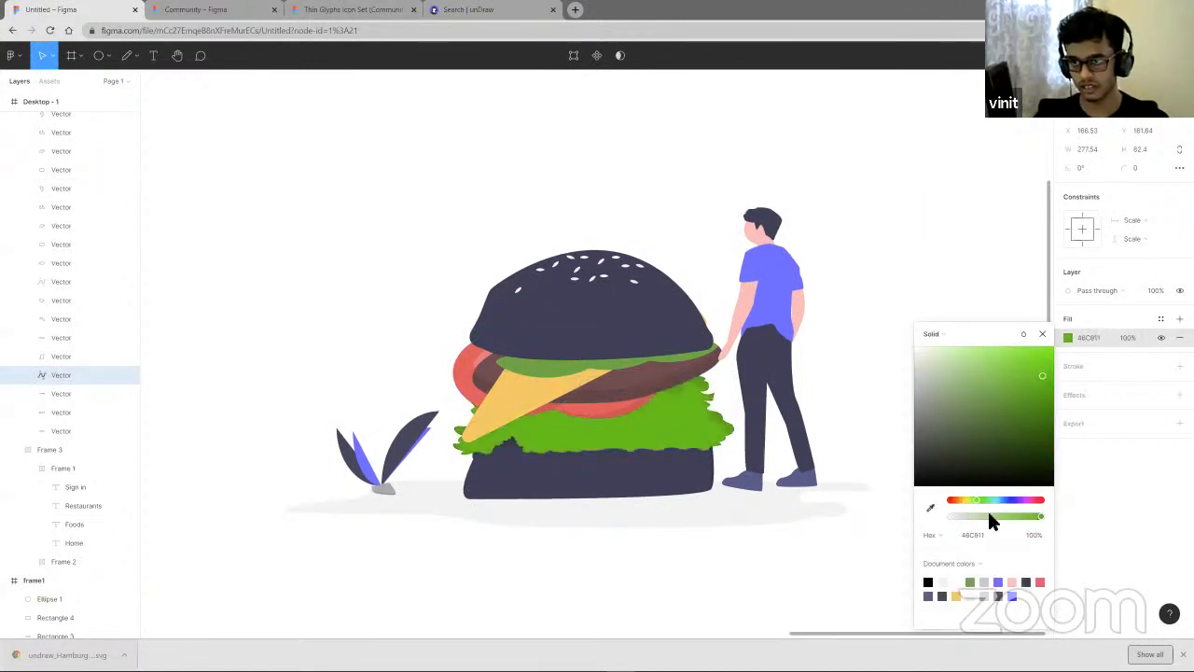
left_click_drag(989, 501, 1016, 500)
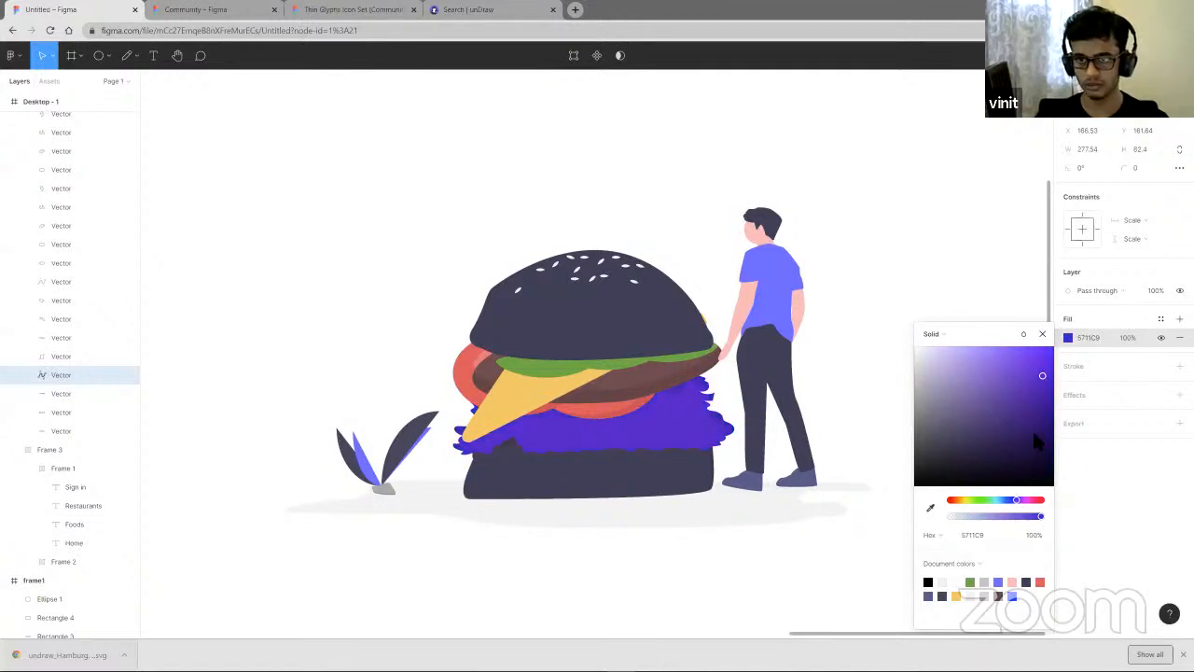
- Finish adjusting the lettuce fill color and deselect the illustration to view the whole Desktop frame
left_click_drag(1032, 428, 984, 391)
left_click(947, 239)
scroll(934, 250, "down", 2)
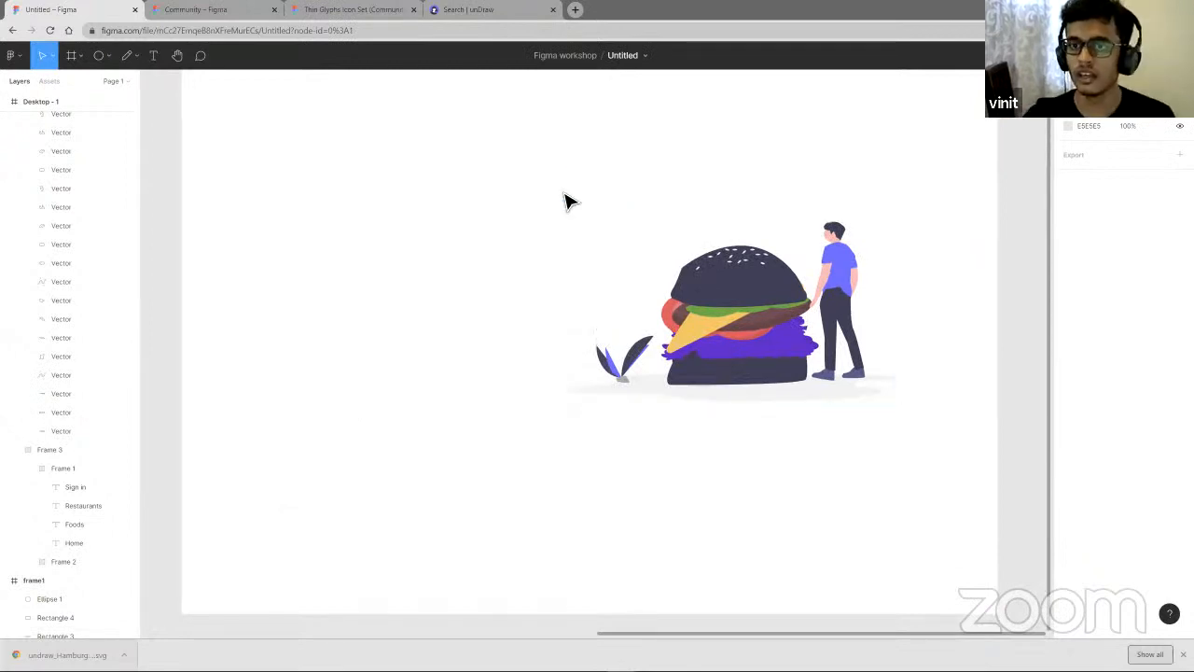
scroll(571, 202, "down", 3)
mouse_move(659, 258)
left_mouse_down()
mouse_move(688, 240)
mouse_move(688, 259)
mouse_move(672, 264)
left_mouse_up()
left_click(716, 183)
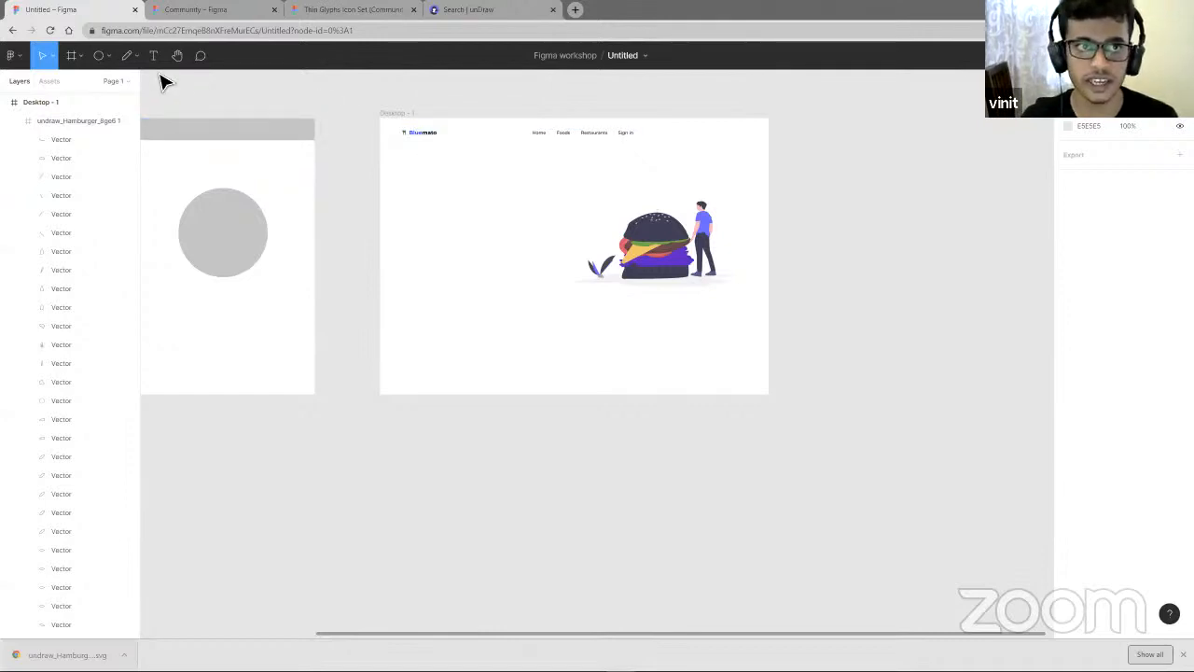
left_click(154, 58)
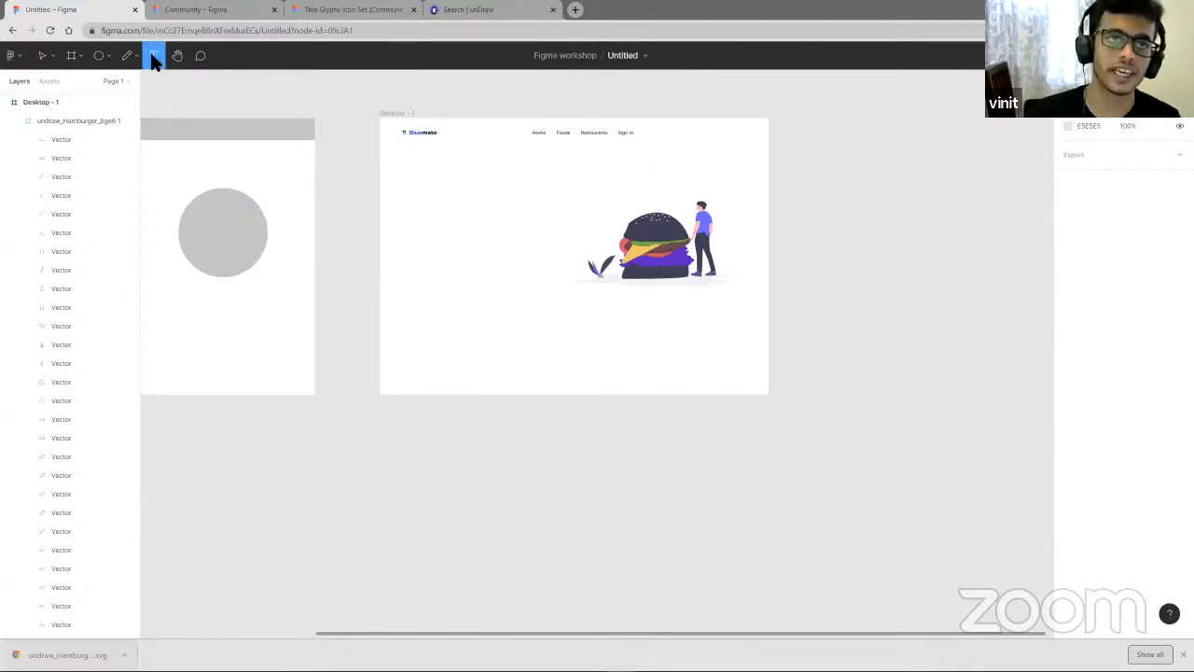
left_click(411, 193)
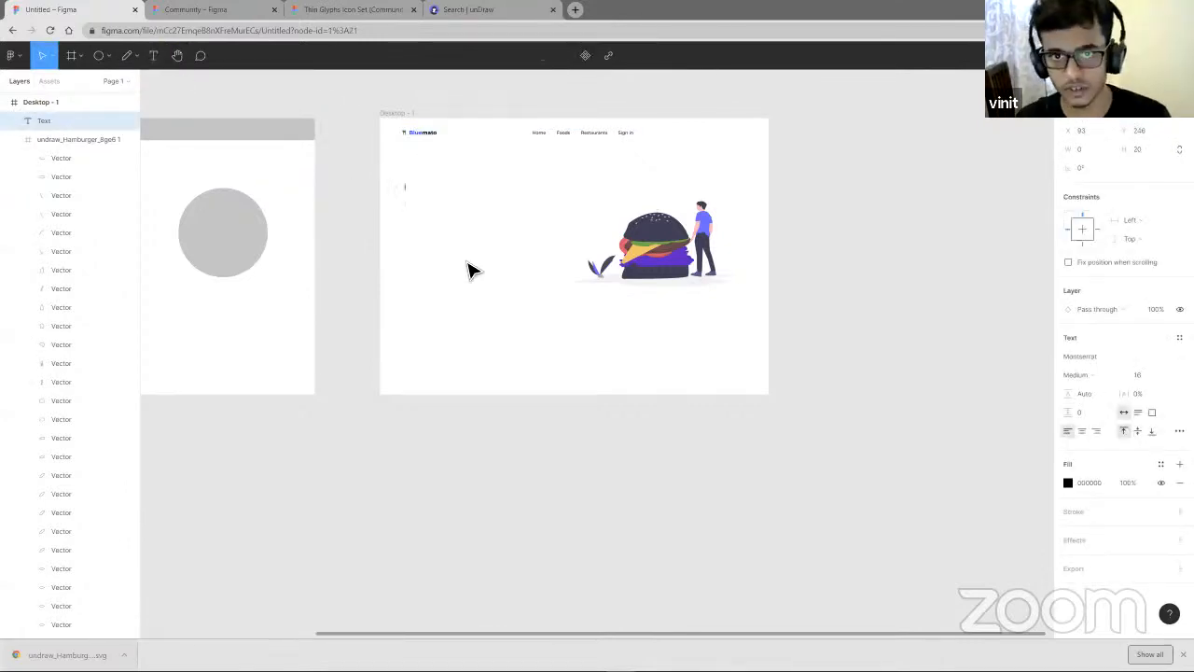
key("Escape")
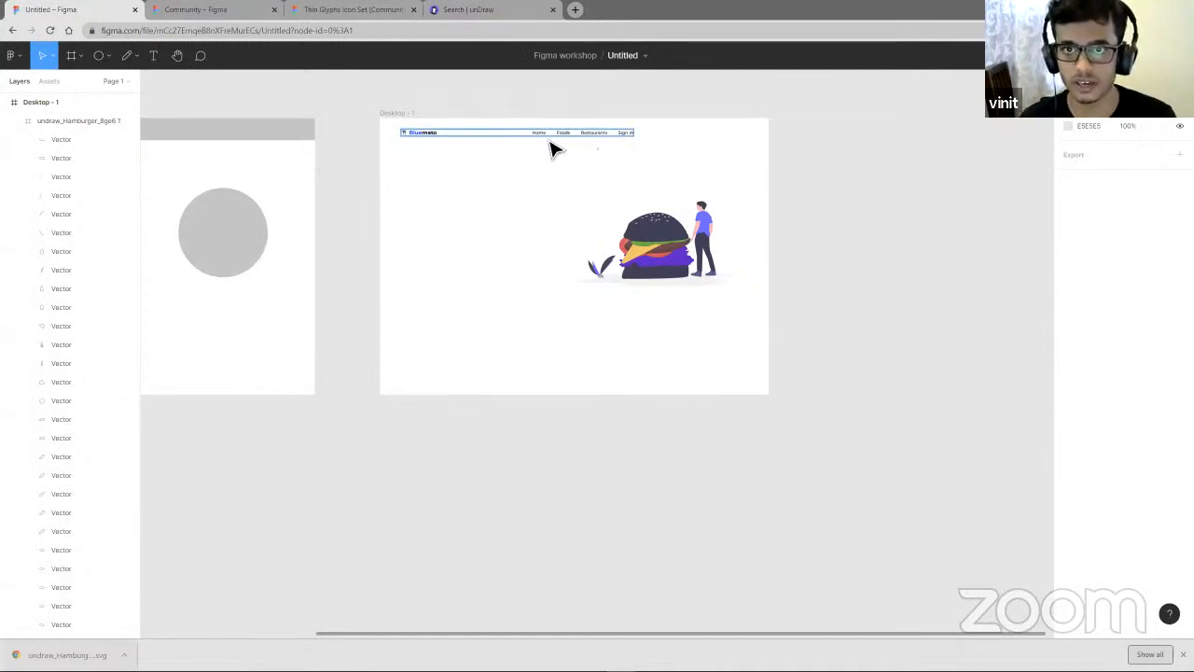
- Duplicate the Home navigation label and move the copy down to the frame's left side below the header
scroll(551, 146, "up", 1)
scroll(551, 147, "up", 5)
left_click(544, 136)
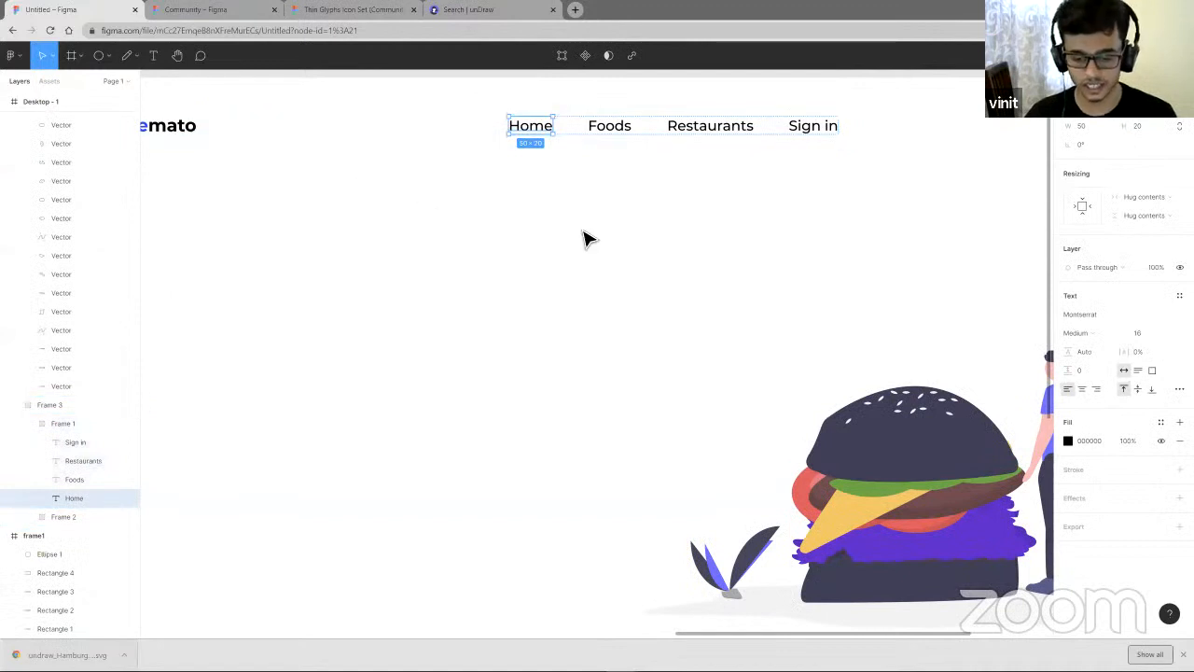
key("ctrl+d")
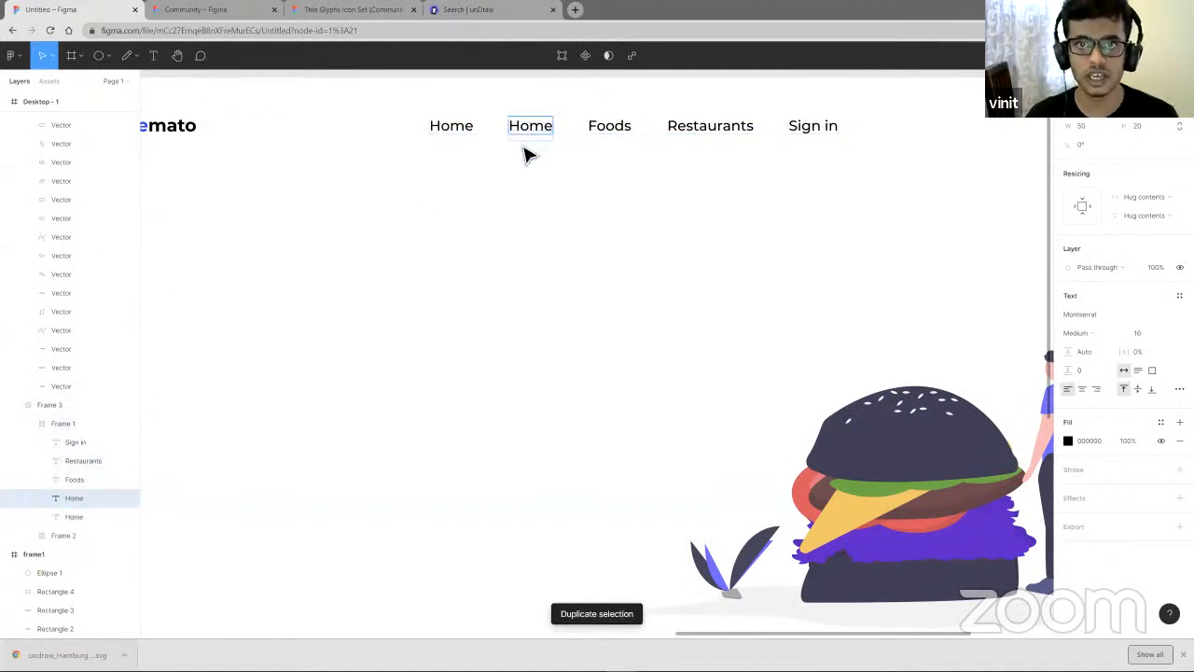
left_click_drag(526, 152, 531, 327)
- Change the copied label's text to 'Fastest online food delivery service'
scroll(379, 374, "left", 4)
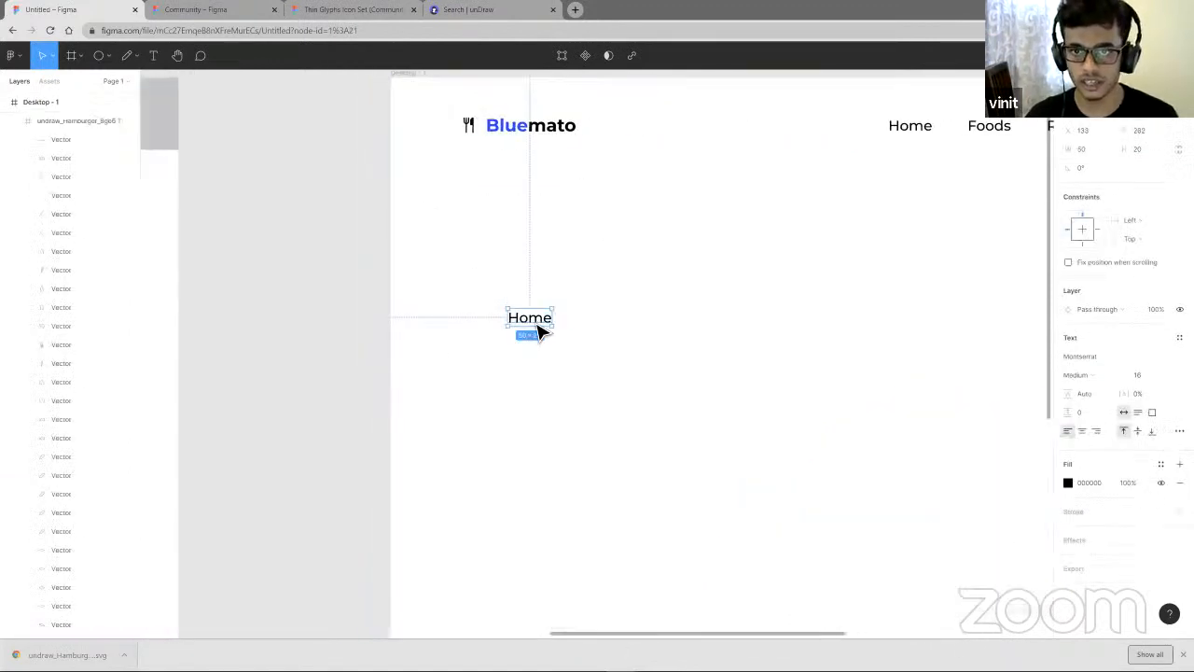
scroll(565, 335, "down", 5)
scroll(565, 335, "down", 2)
double_click(555, 324)
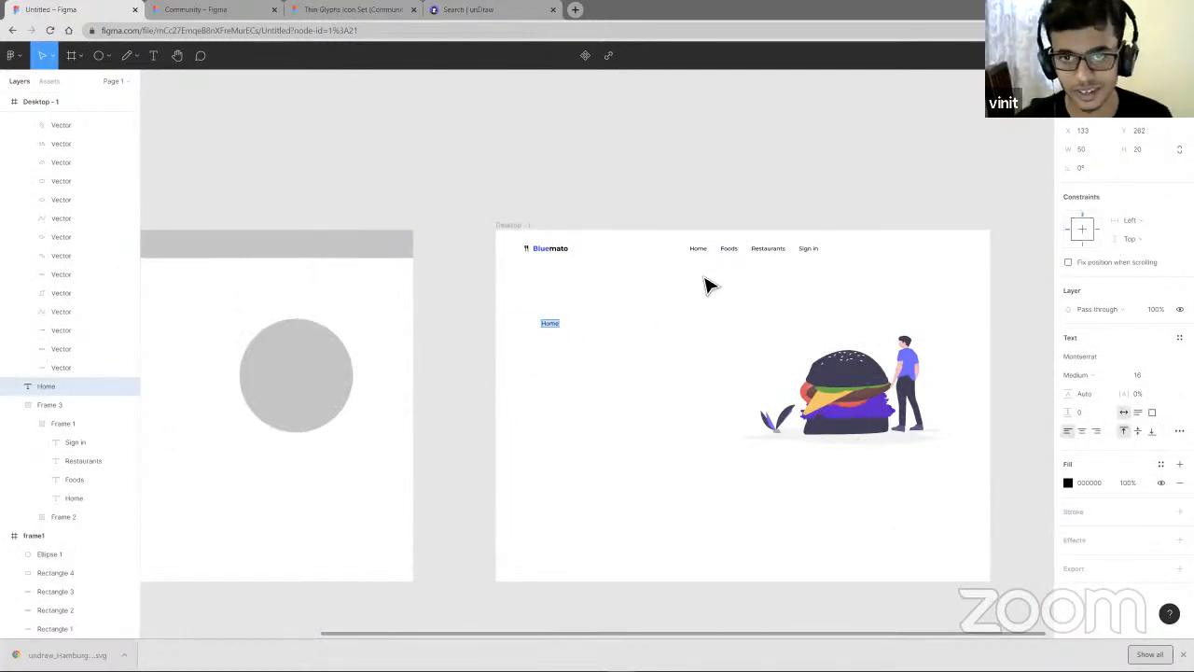
key("Escape")
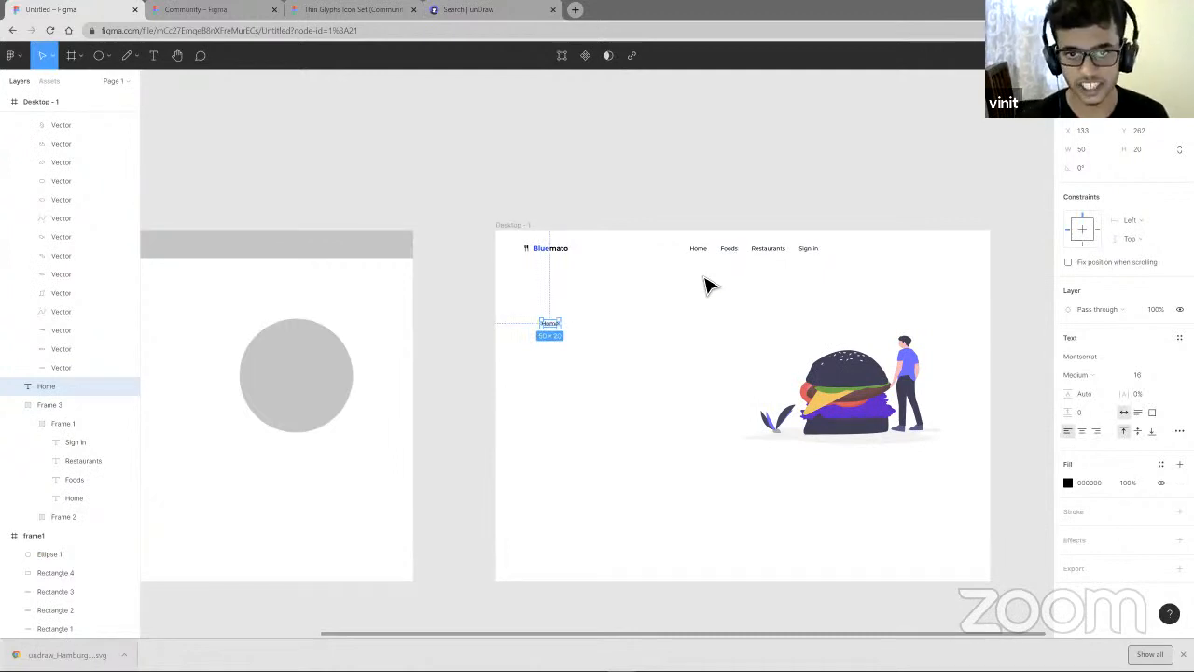
scroll(550, 327, "up", 5)
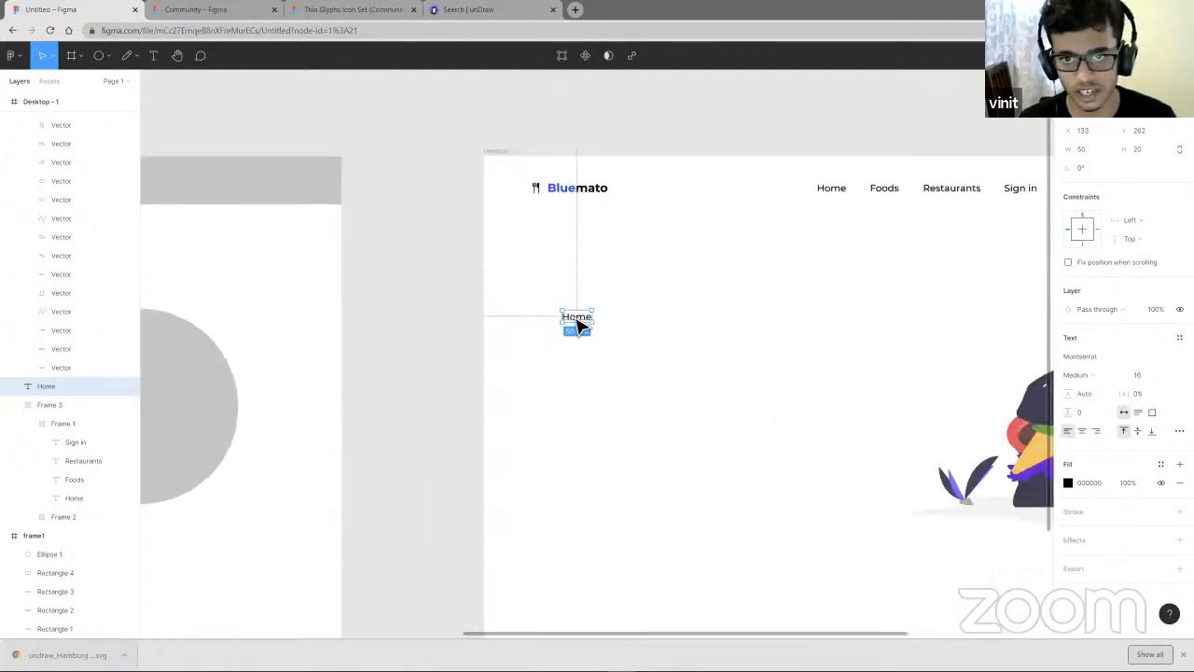
double_click(623, 315)
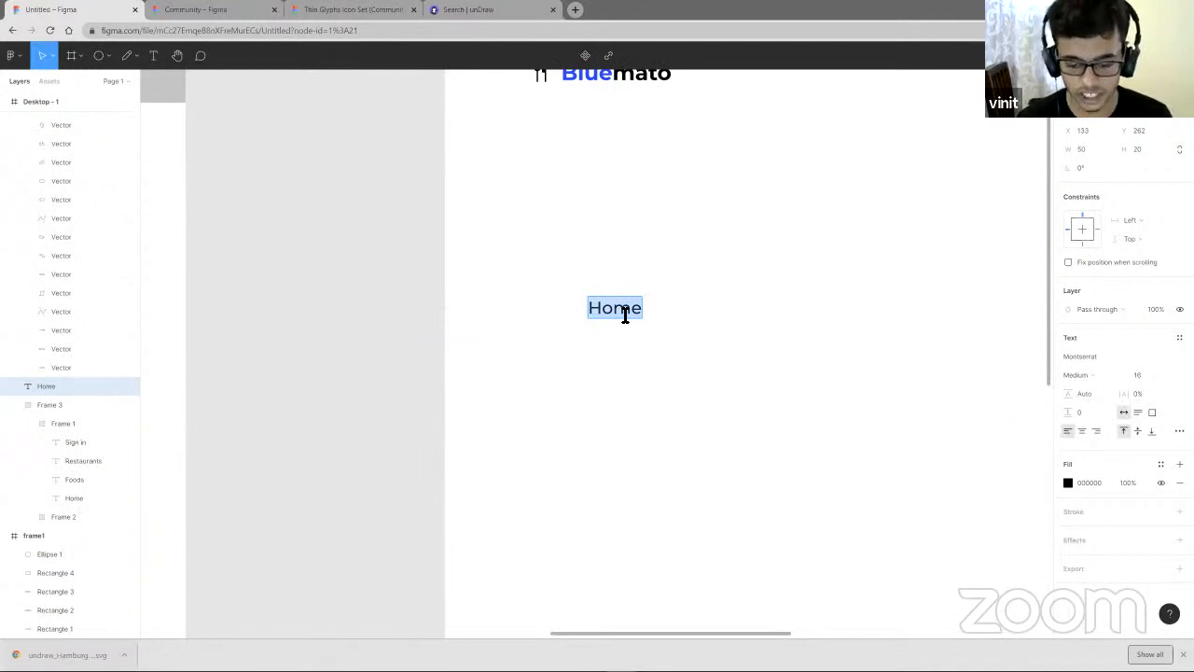
type("Fast")
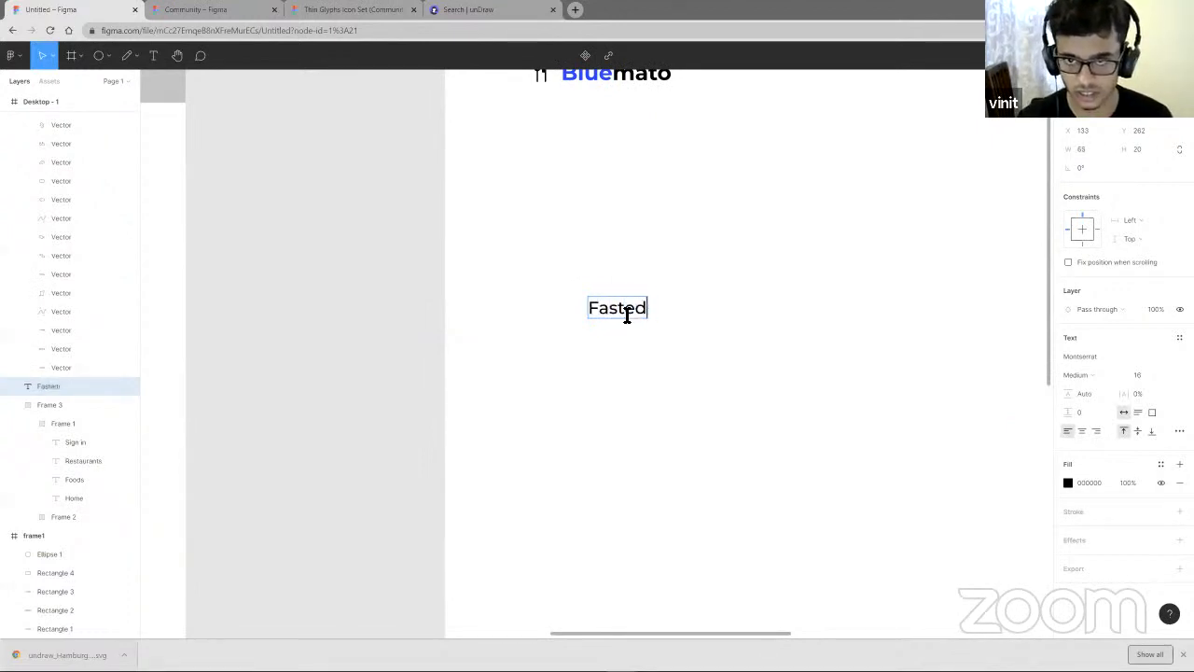
type("est online f")
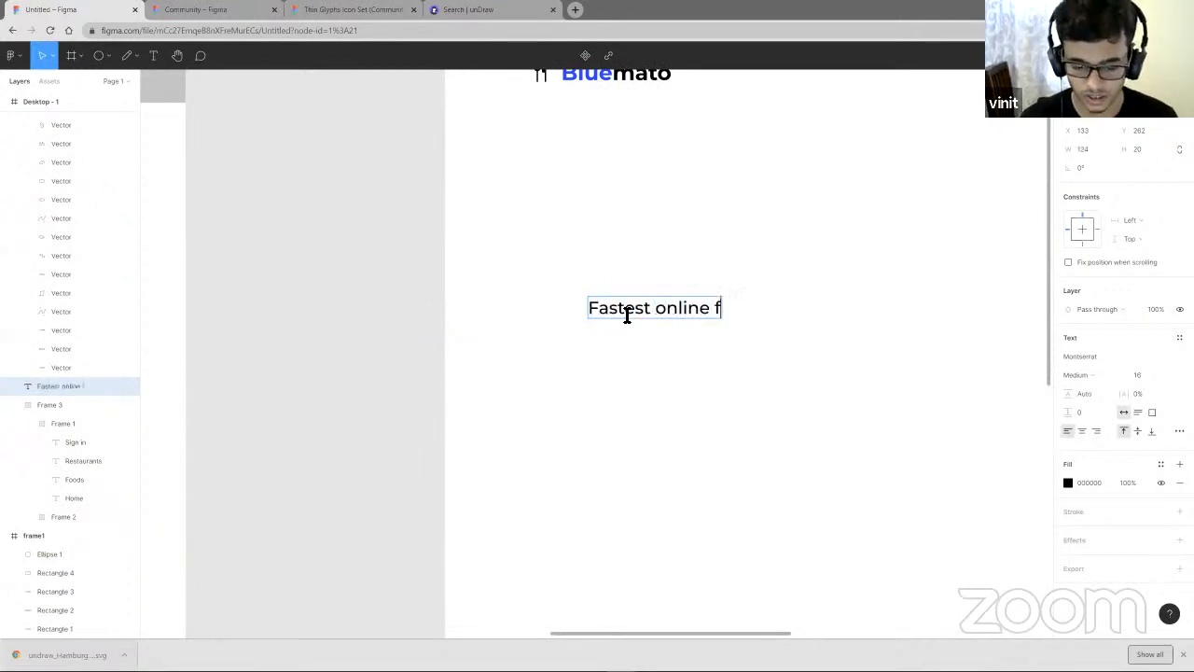
type("ood delivery service")
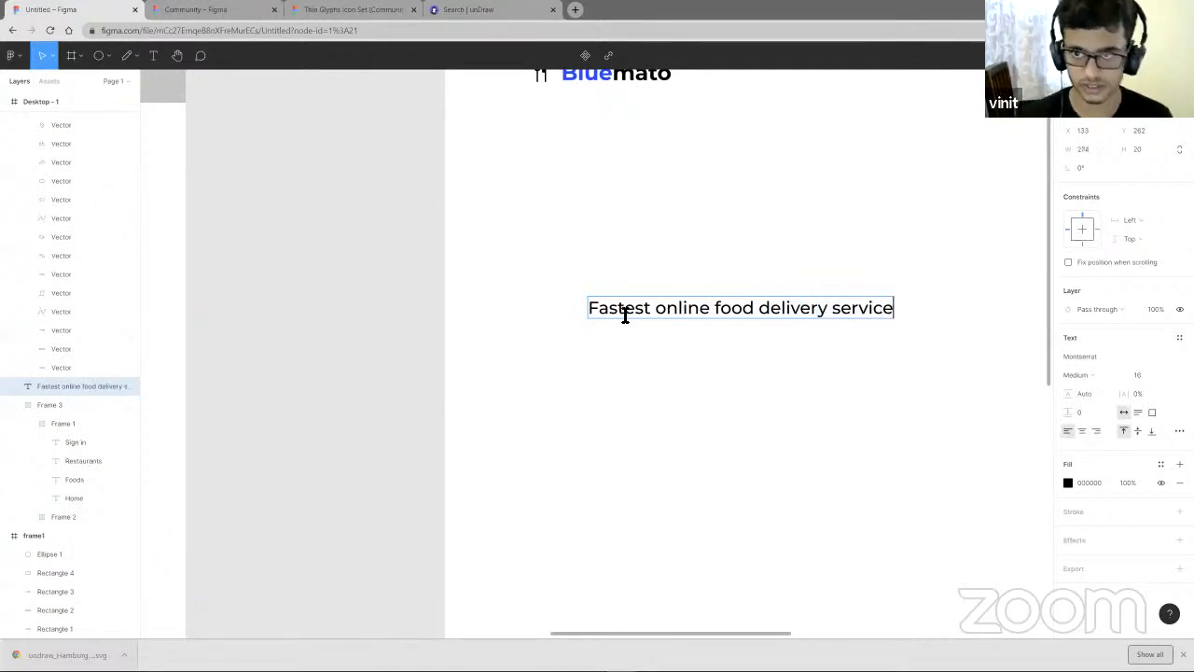
key("Escape")
- Set the headline to font size 48 and Bold weight, widening its text box to about 486 px
scroll(763, 373, "down", 6)
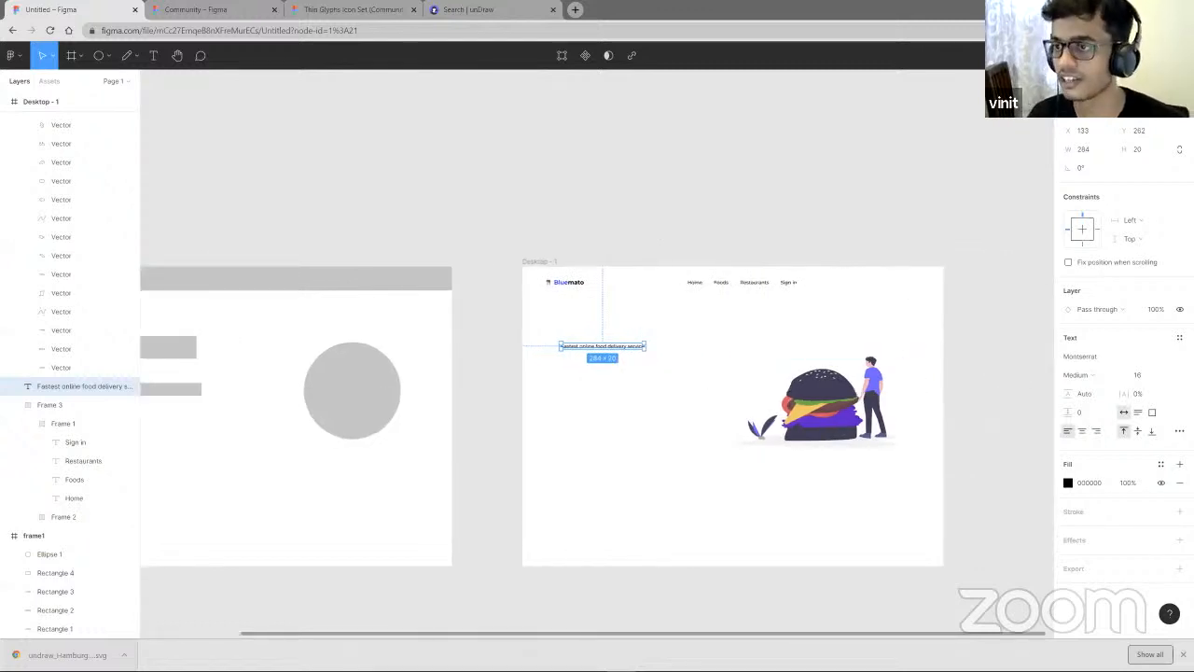
left_click(1168, 374)
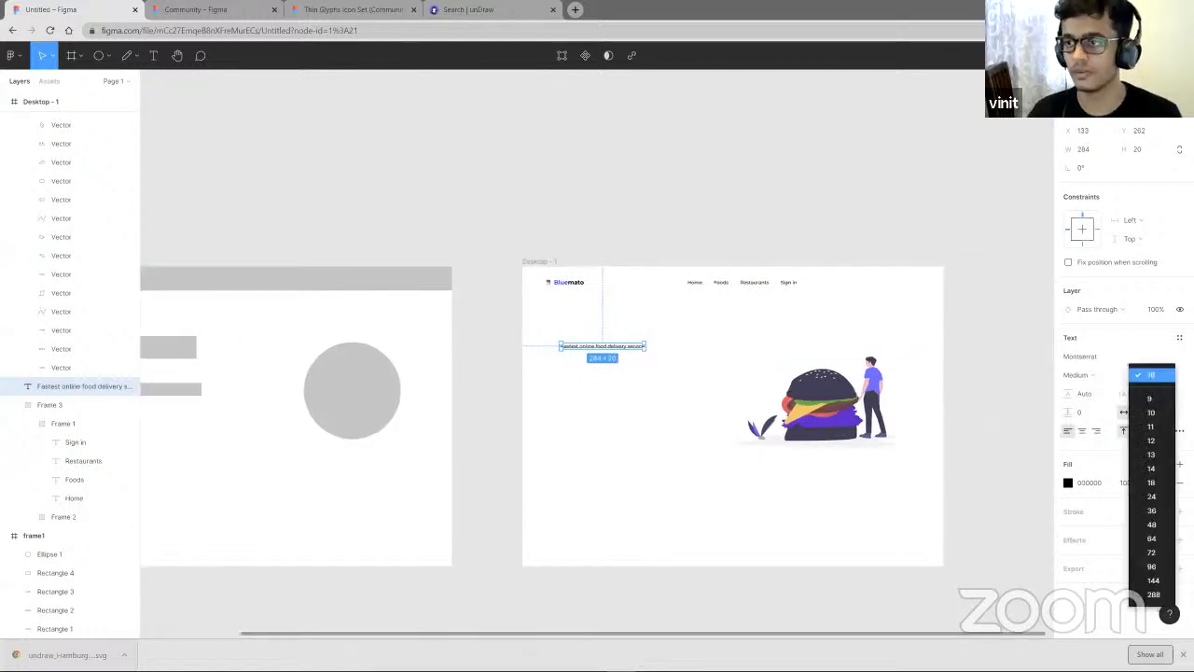
left_click(1152, 526)
left_click_drag(809, 354, 659, 370)
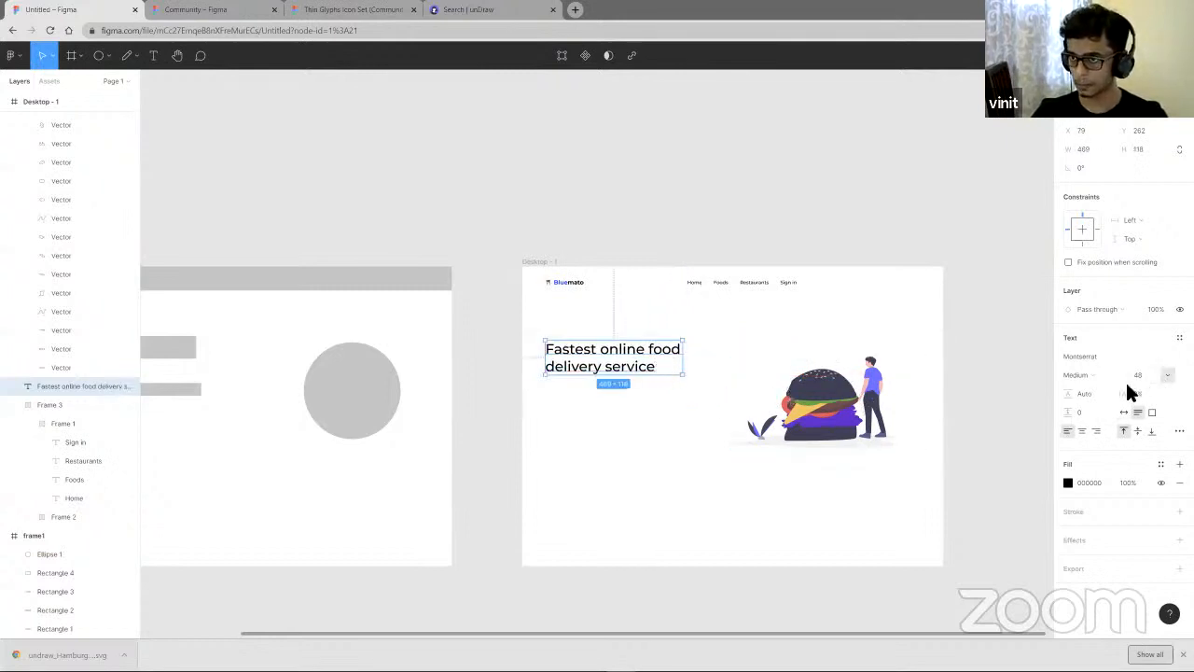
left_click(1088, 375)
left_click(1092, 403)
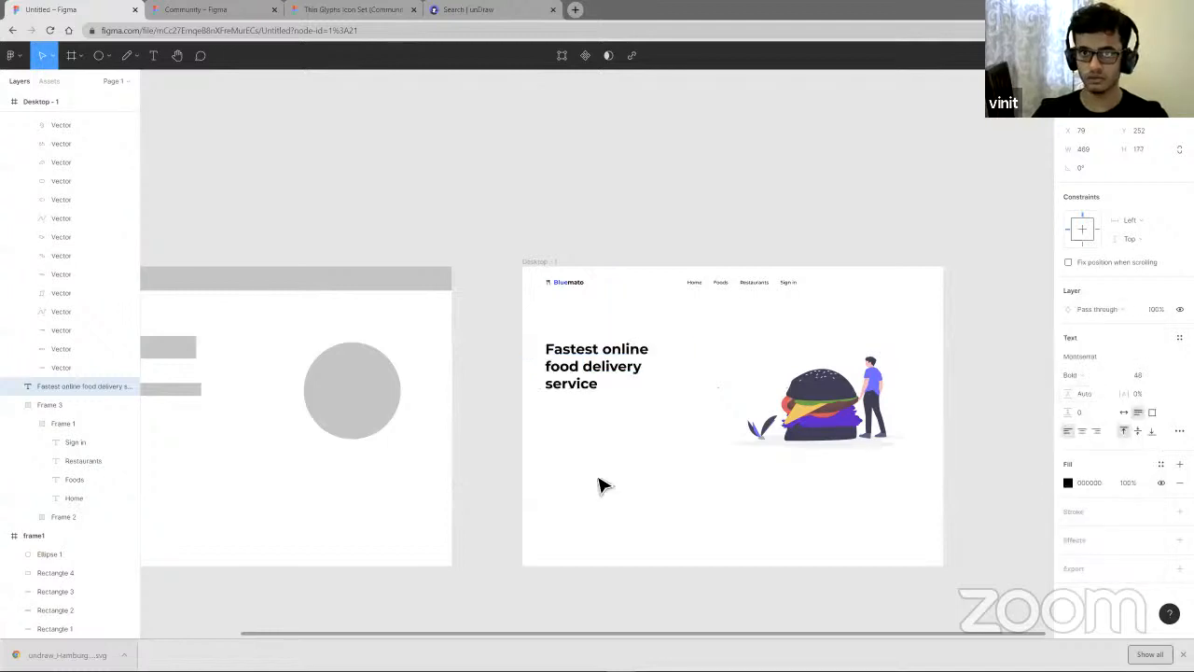
left_click_drag(687, 373, 694, 373)
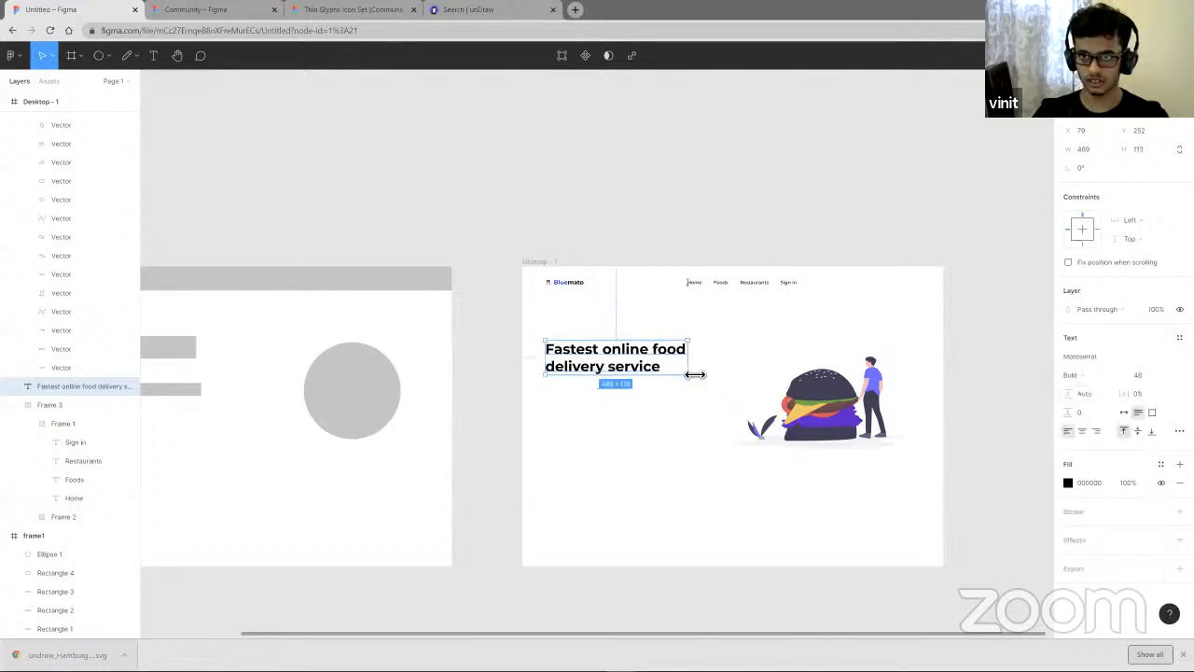
left_click(645, 393)
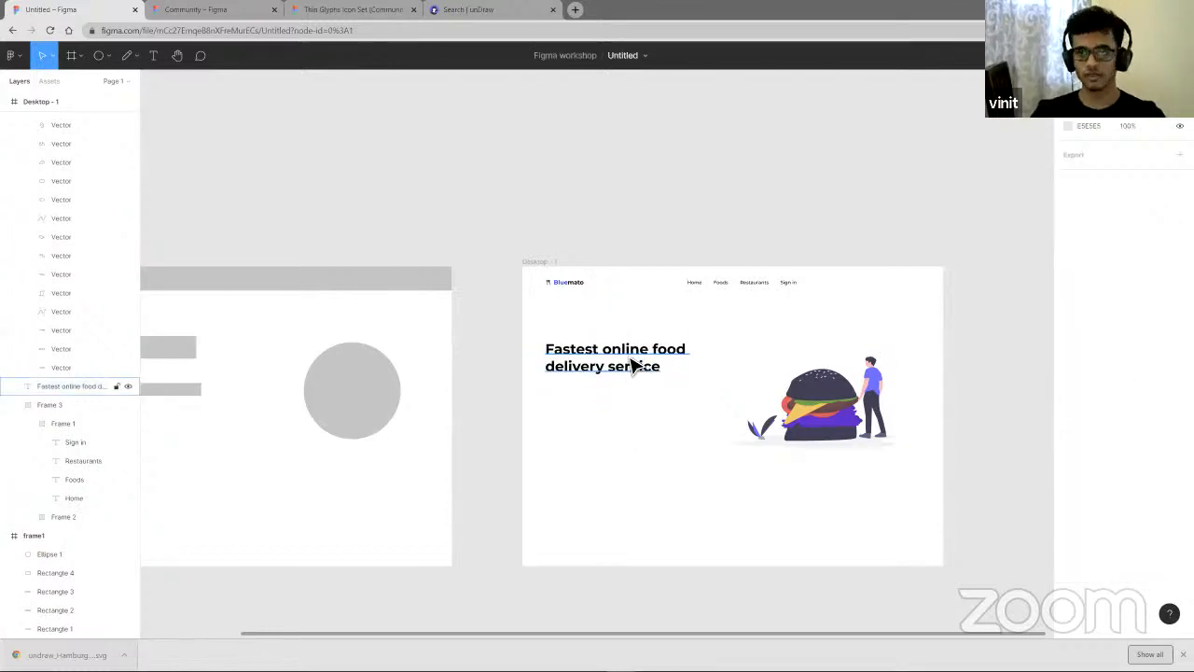
- Recolor the headline by sampling the tomato red EA505C from the burger illustration with the eyedropper
left_click(633, 365)
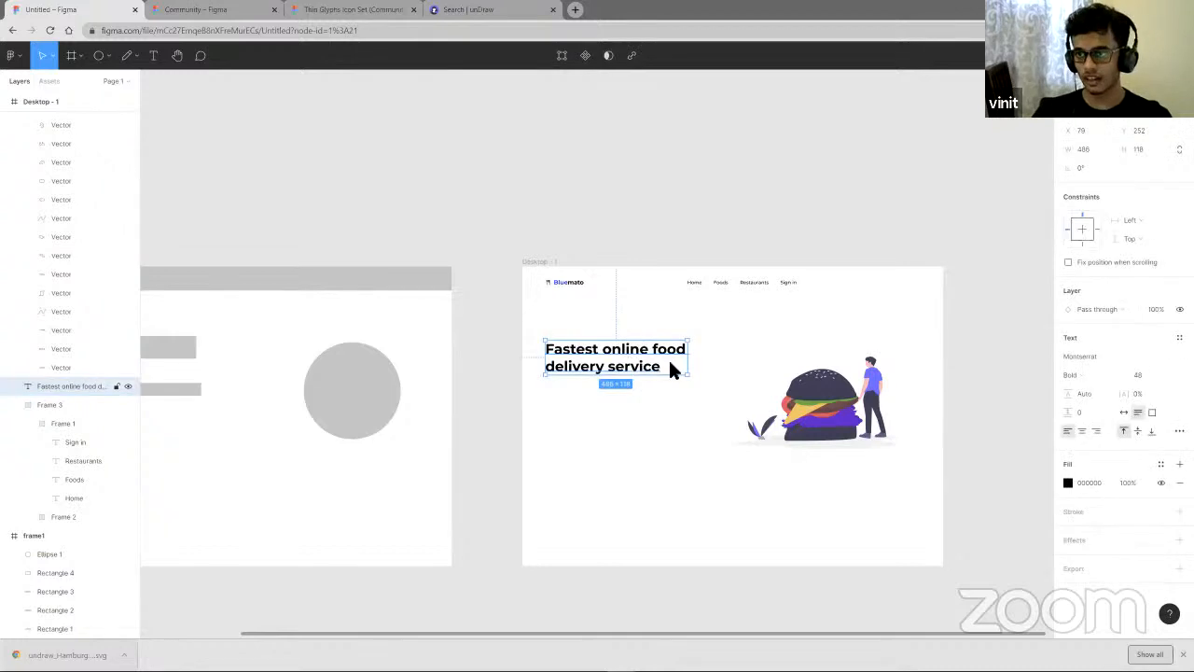
left_click(1160, 463)
left_click(1161, 465)
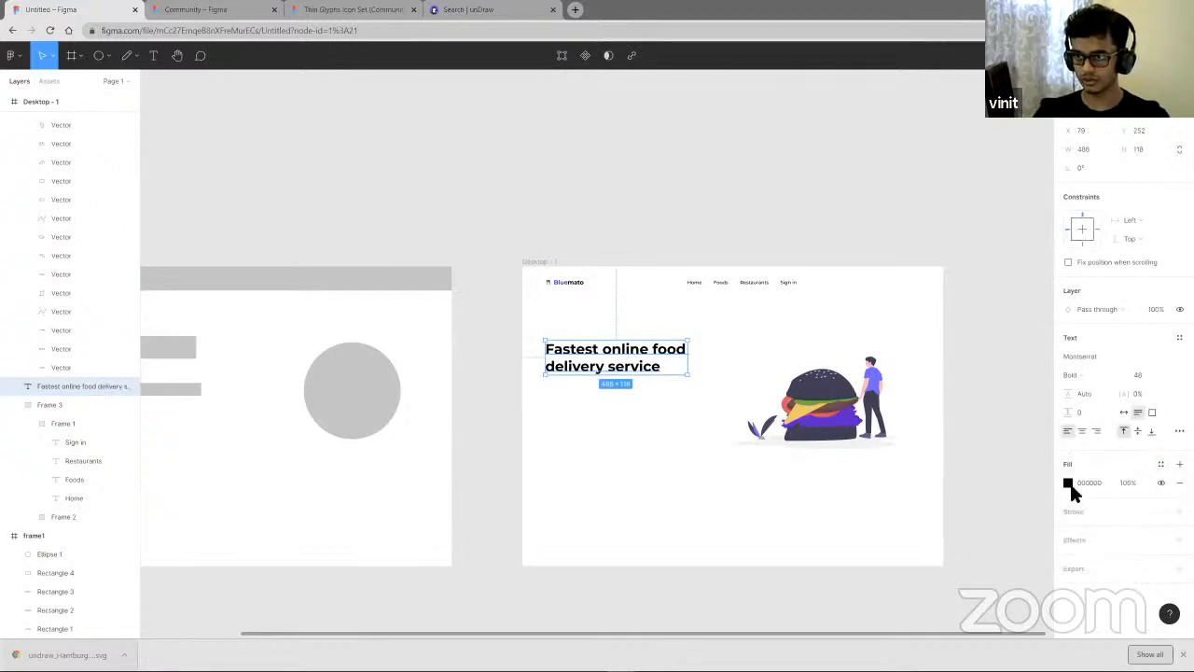
left_click(1069, 484)
left_click(1015, 502)
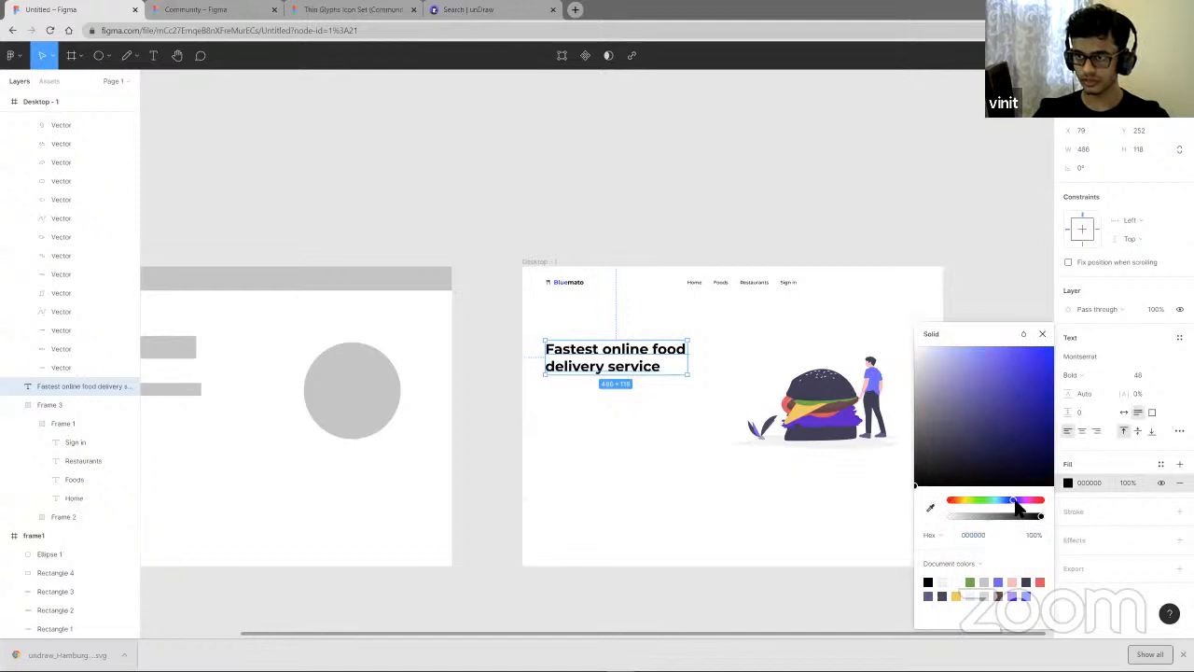
left_click(1054, 431)
left_click_drag(1056, 436, 1069, 439)
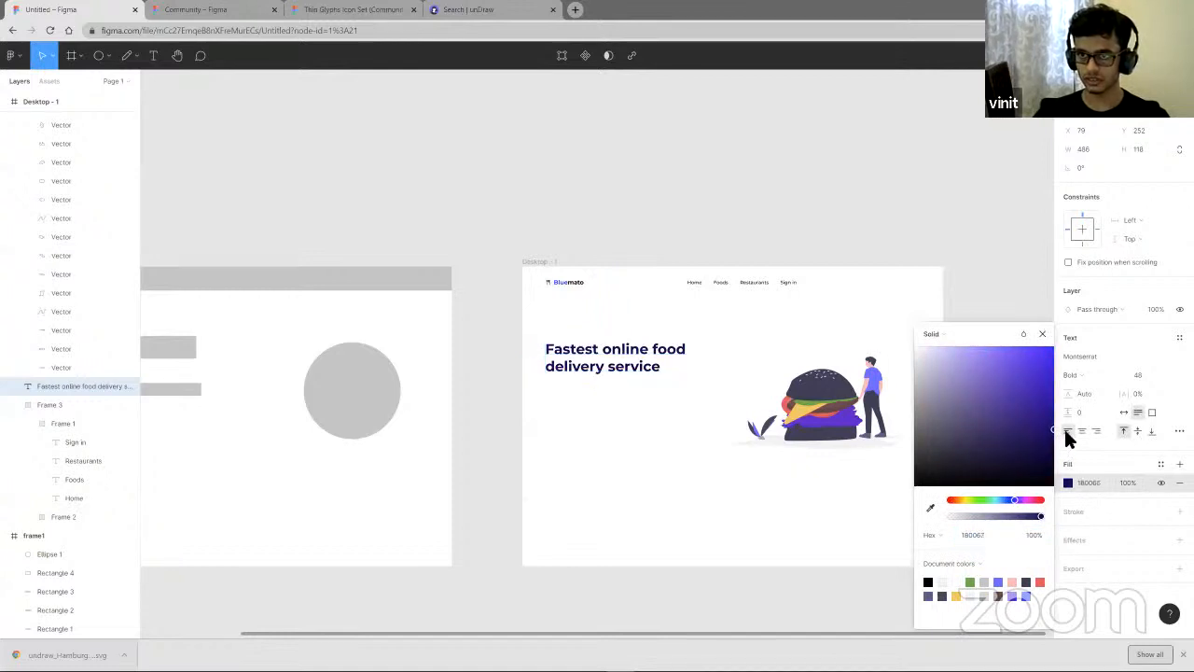
left_click(931, 509)
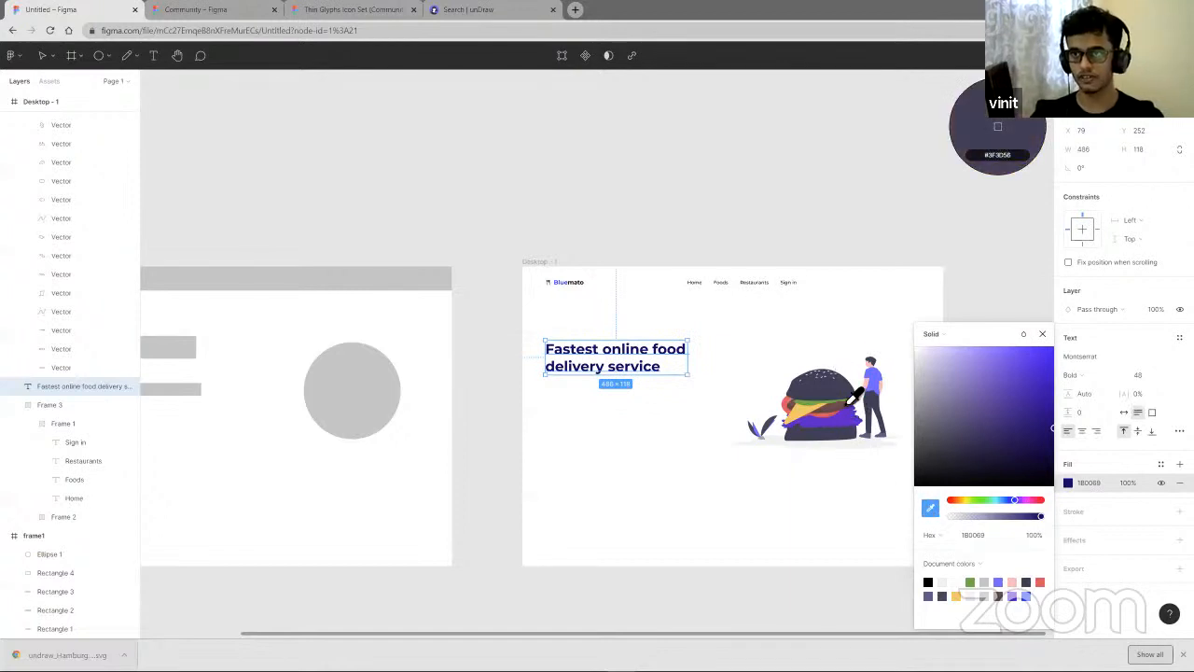
scroll(851, 399, "up", 5)
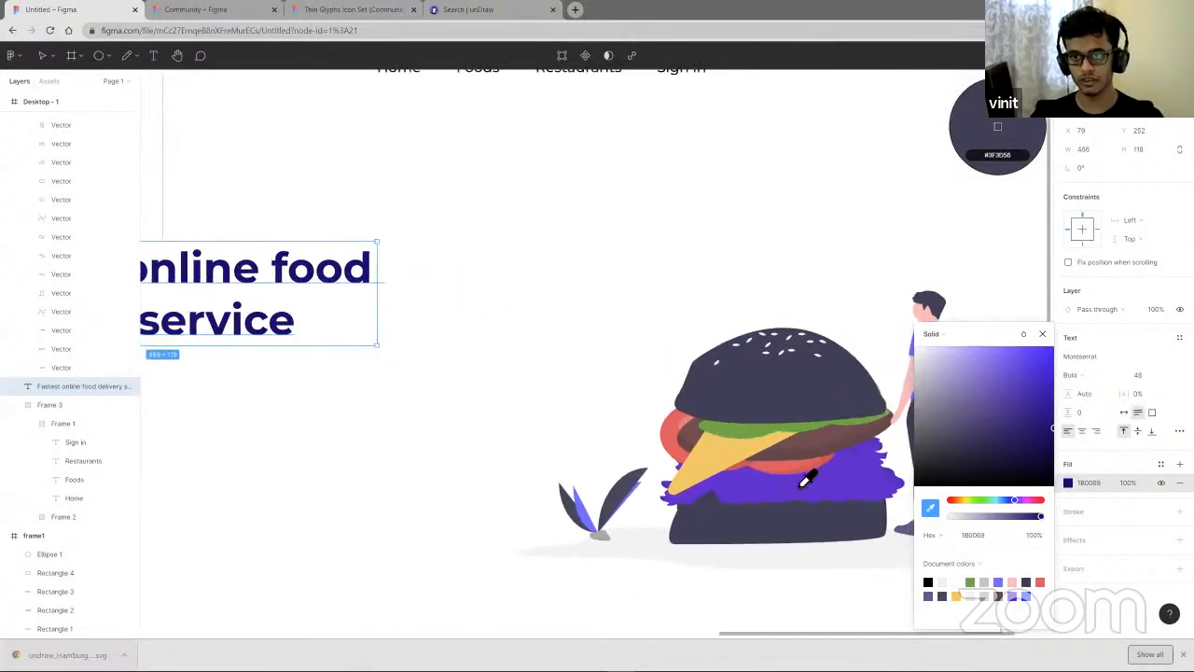
left_click(792, 476)
scroll(783, 471, "left", 3)
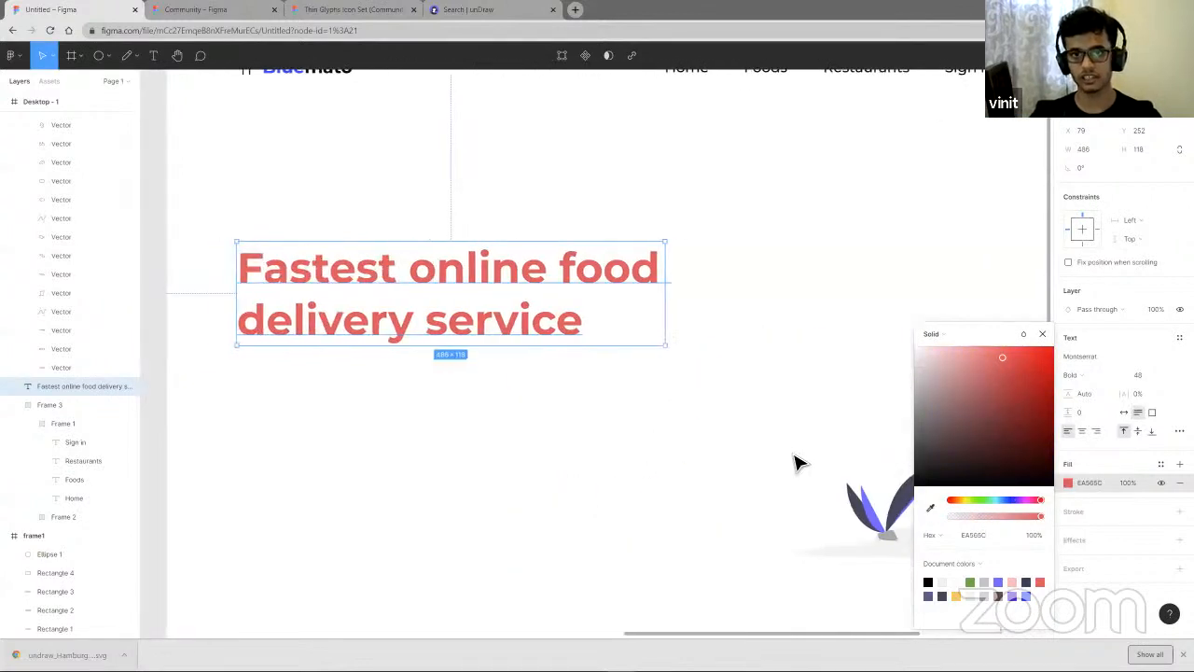
scroll(798, 462, "down", 5)
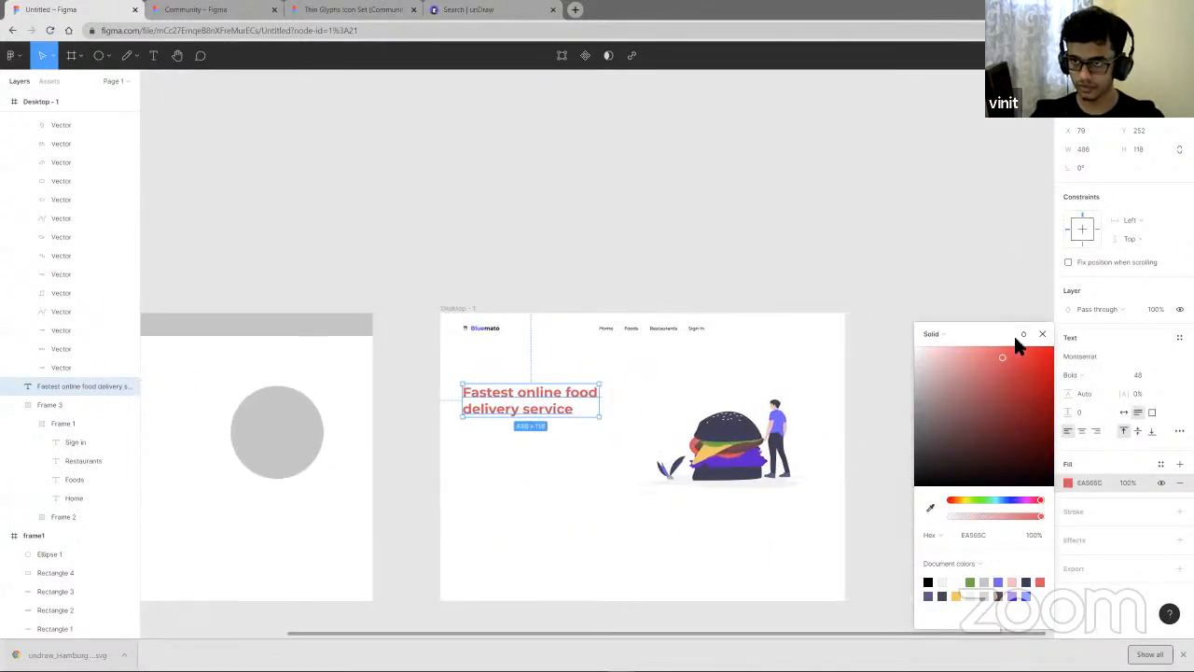
left_click(1042, 334)
- Duplicate the headline and move the copy directly below it
left_click(523, 466)
left_click(540, 420)
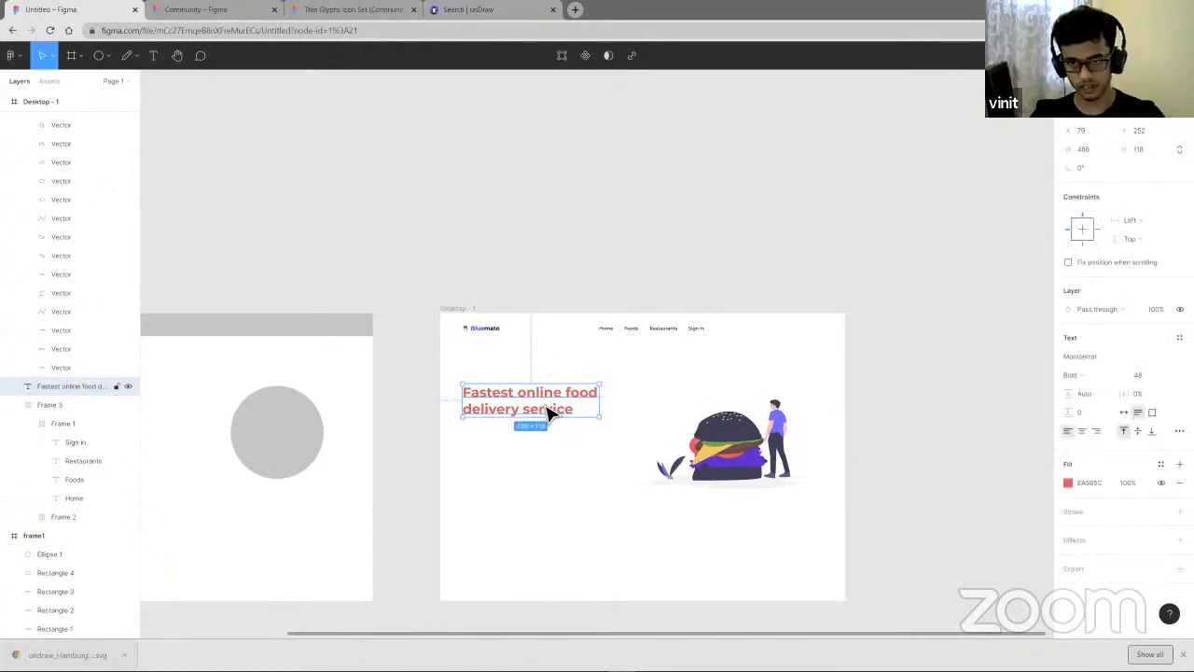
key("ctrl+d")
left_click_drag(547, 414, 548, 443)
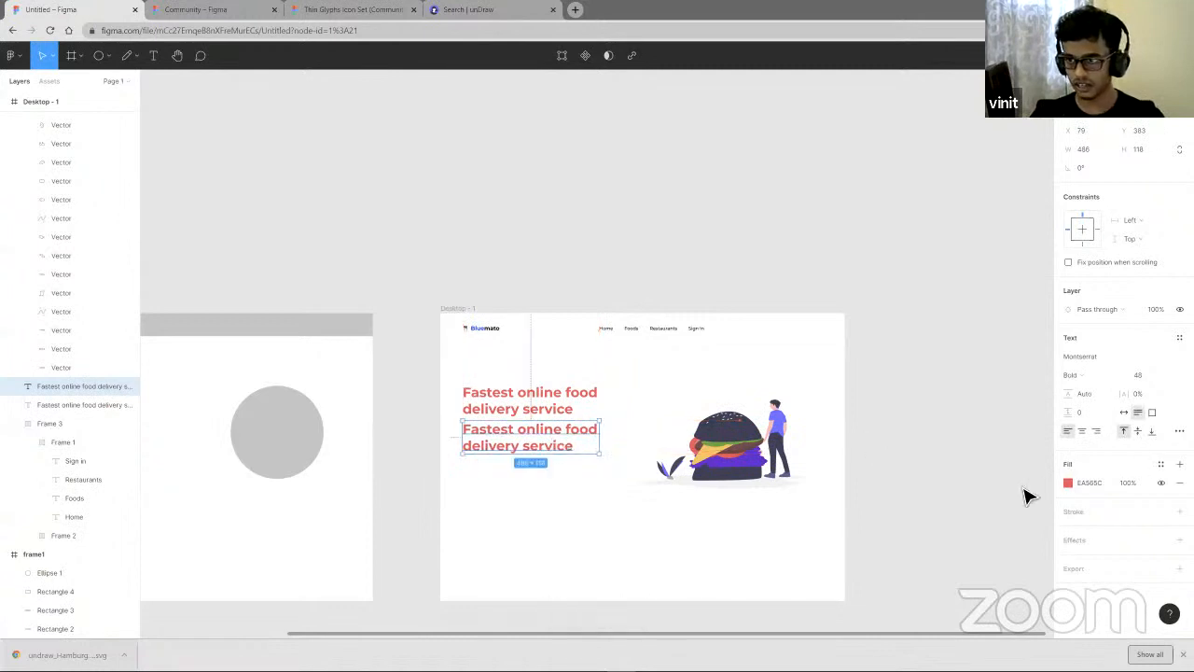
- Give the duplicated text a dark gray 323232 fill and a font size of 18
left_click(1161, 464)
left_click(1158, 463)
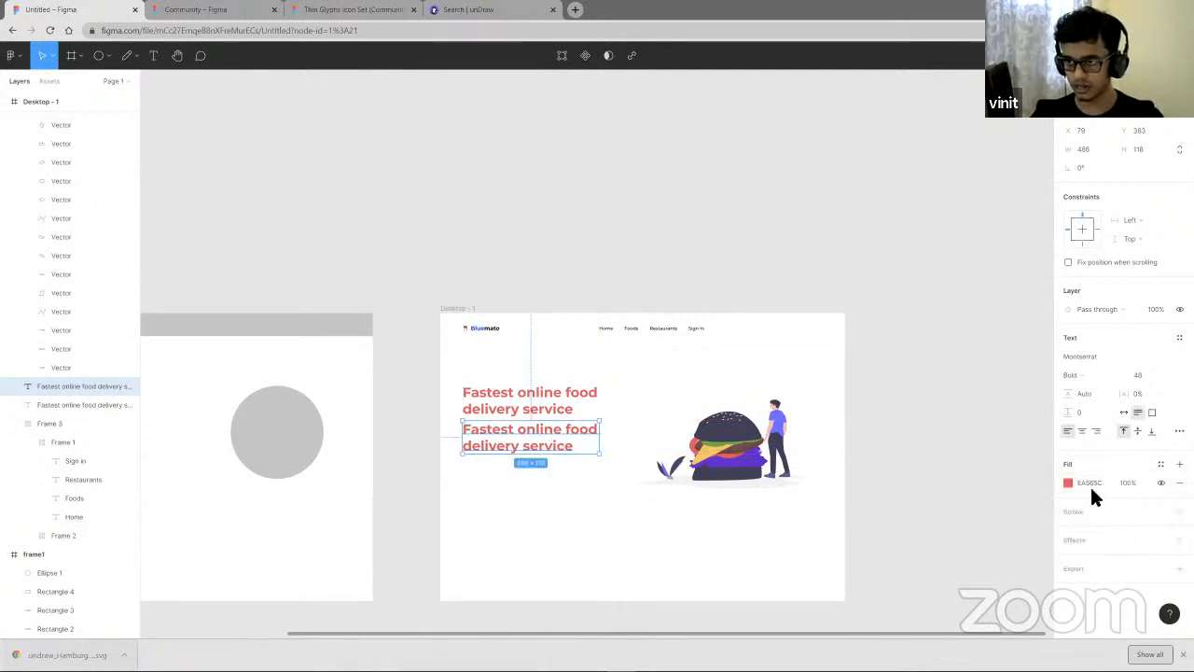
left_click(1069, 482)
left_click_drag(980, 381, 893, 470)
double_click(569, 446)
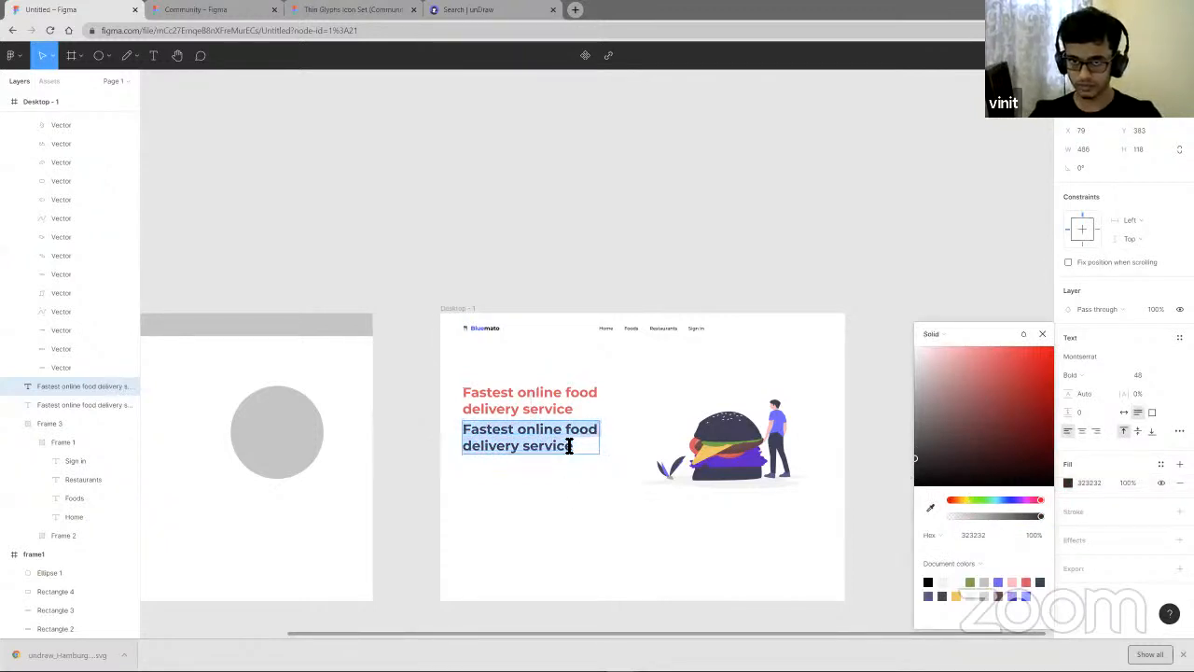
key("Escape")
left_click(1162, 377)
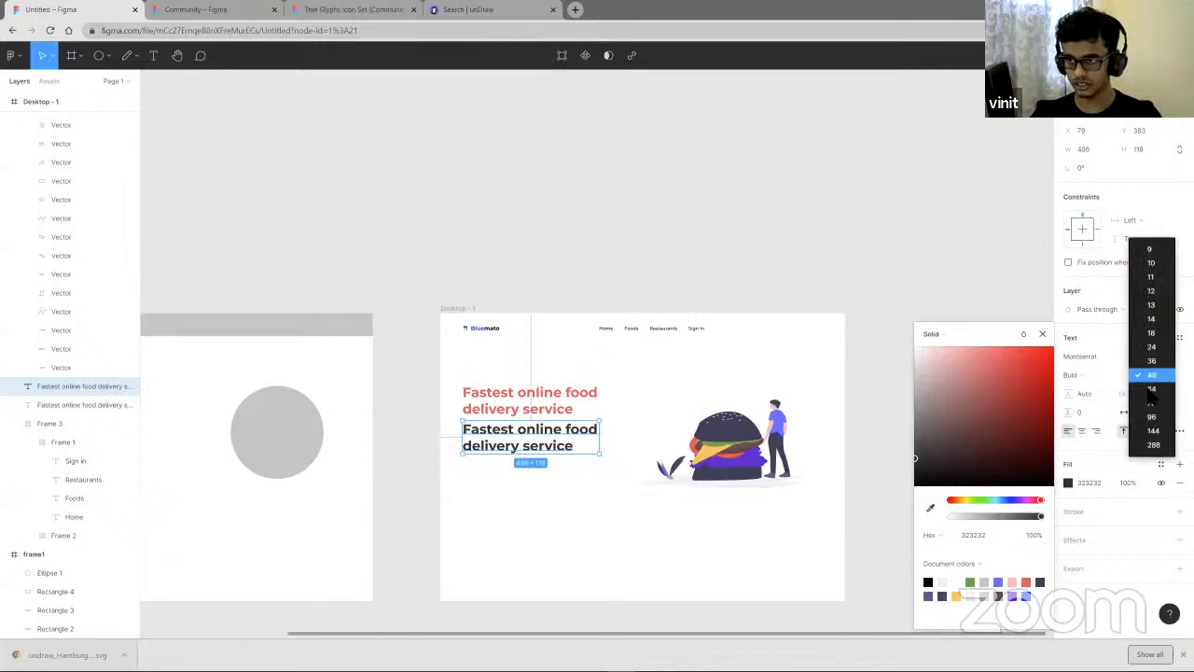
left_click(1152, 334)
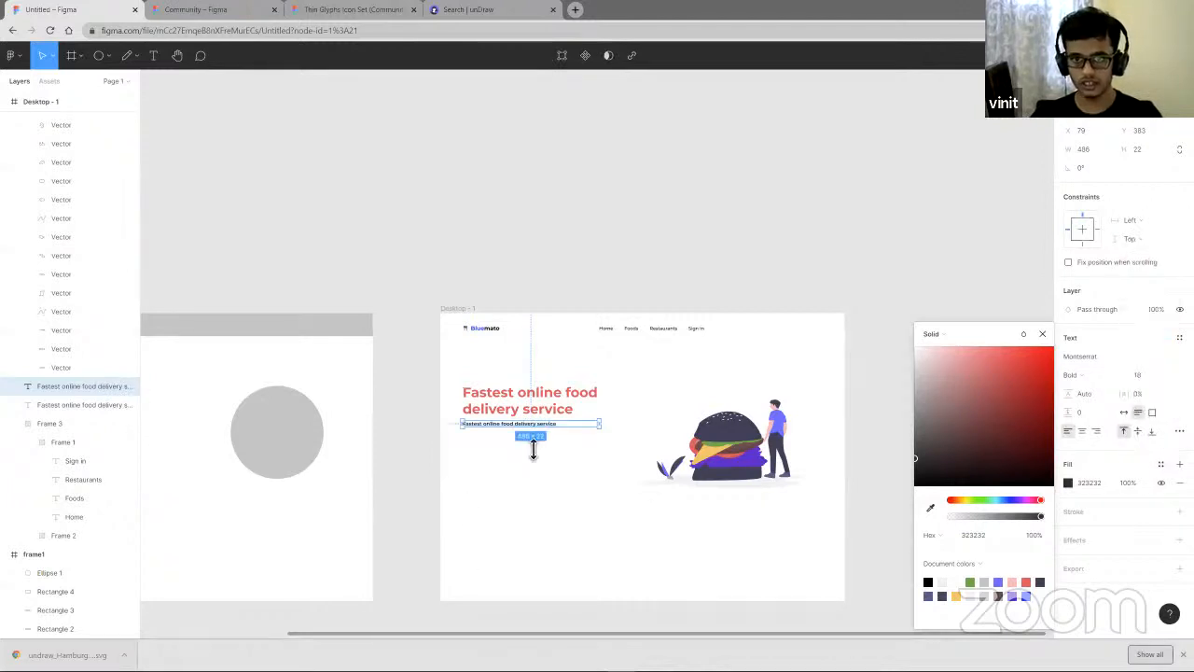
- Set the duplicated text's font weight to Medium and close the color picker
left_click(1075, 374)
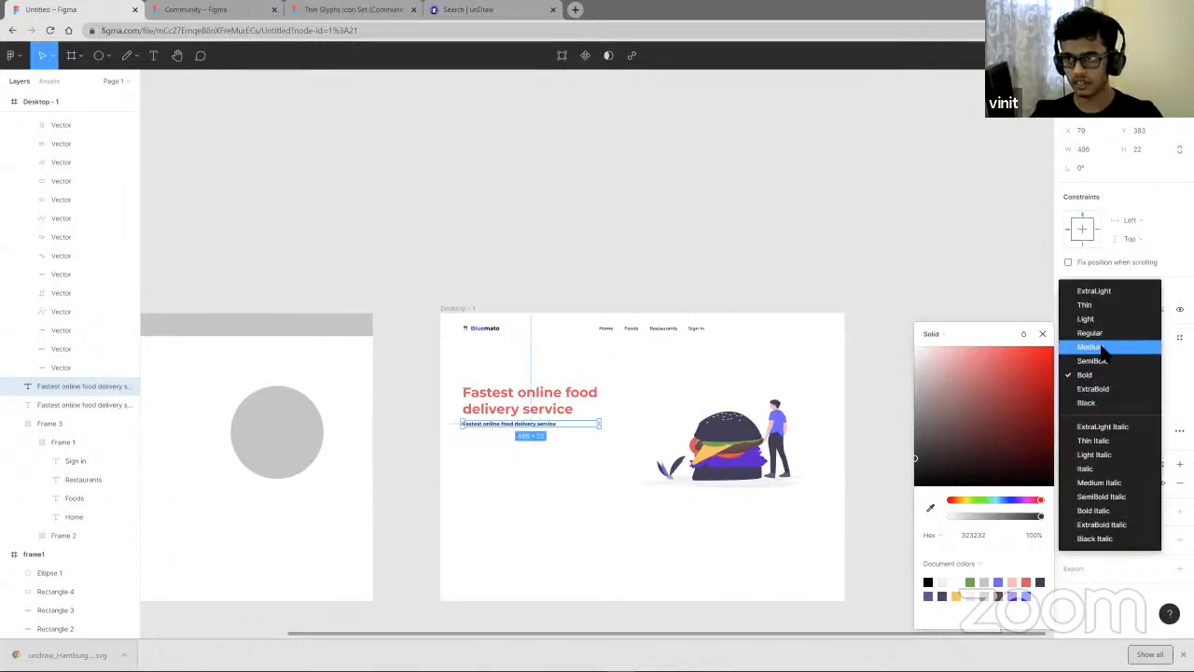
left_click(1106, 351)
left_click(1042, 334)
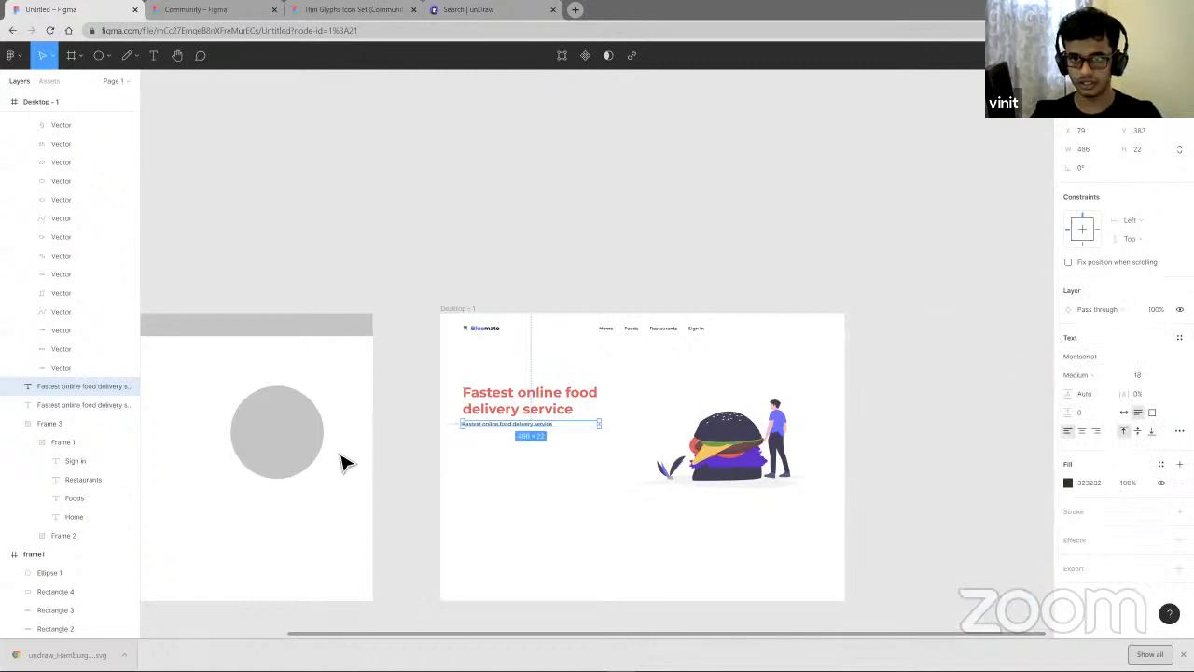
- Replace the duplicated text with "We are really really fast, please order food from our app. Plisss"
double_click(547, 426)
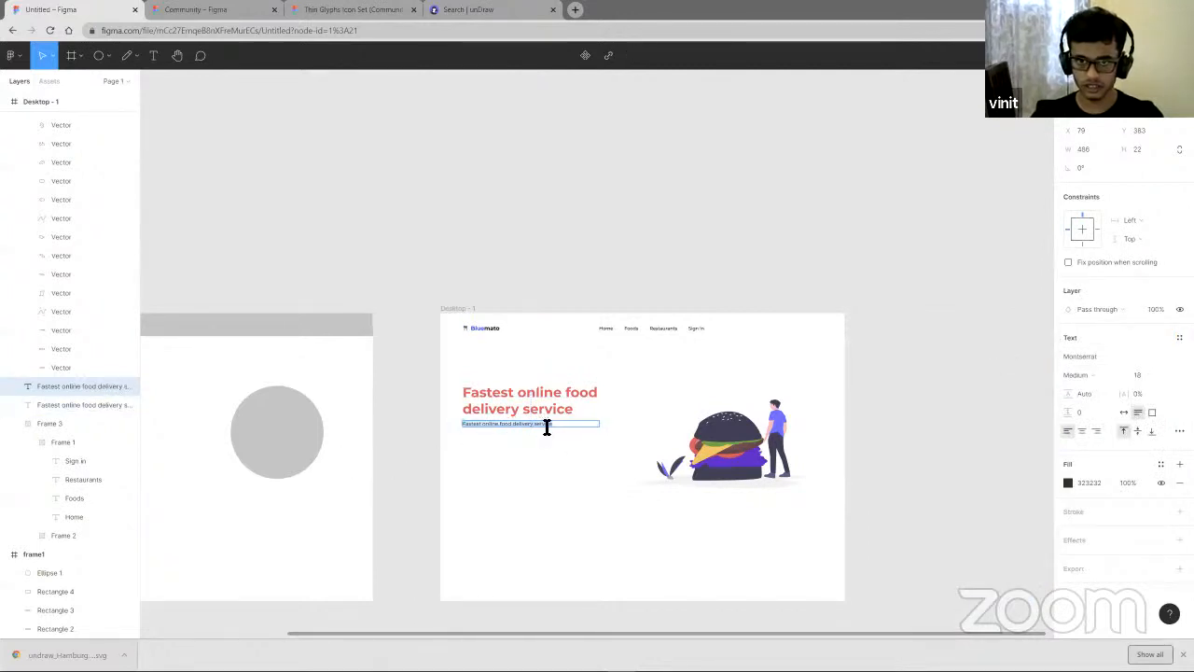
type("We")
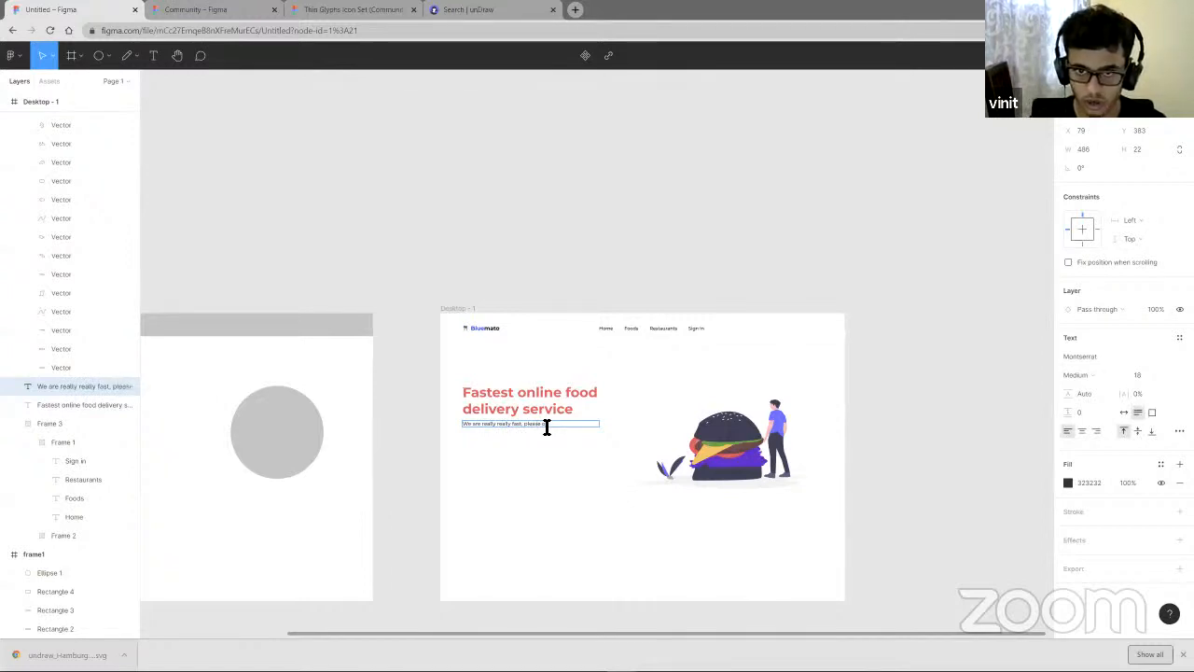
scroll(532, 433, "up", 3)
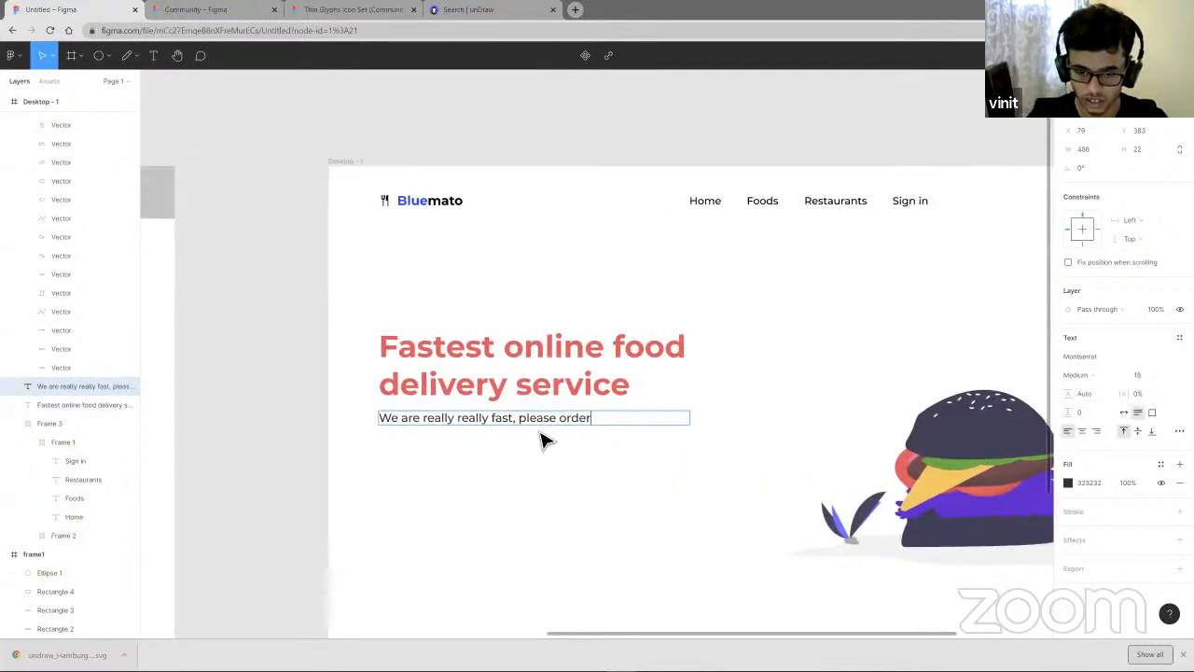
type("food from our")
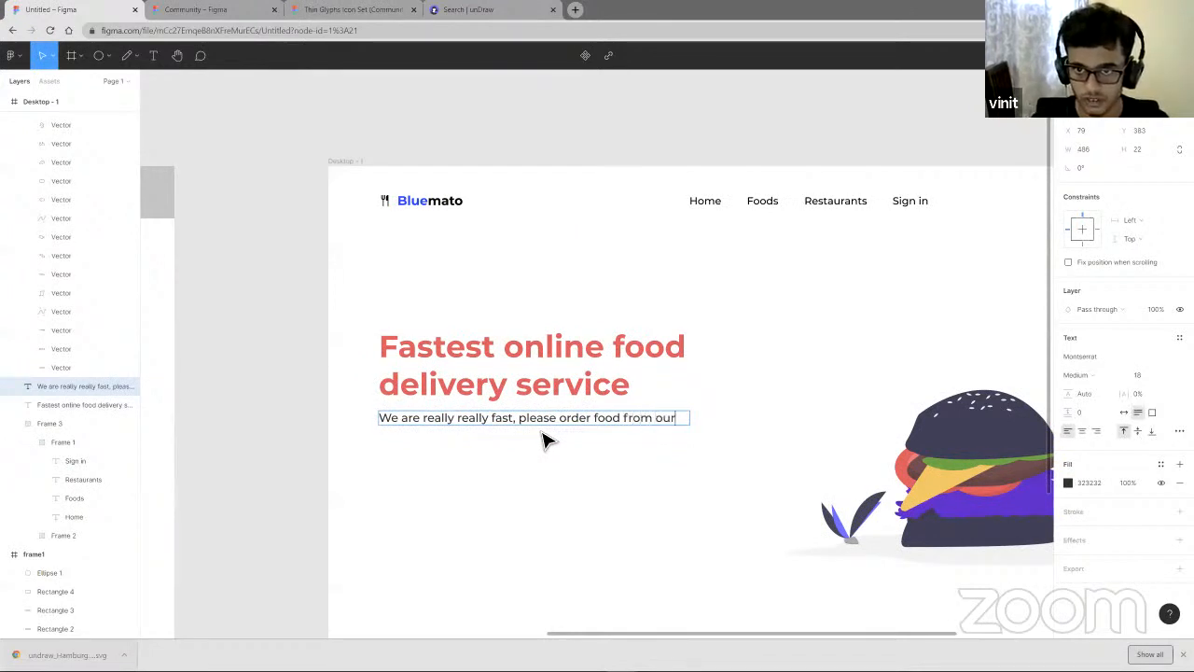
type(" app. Plisss")
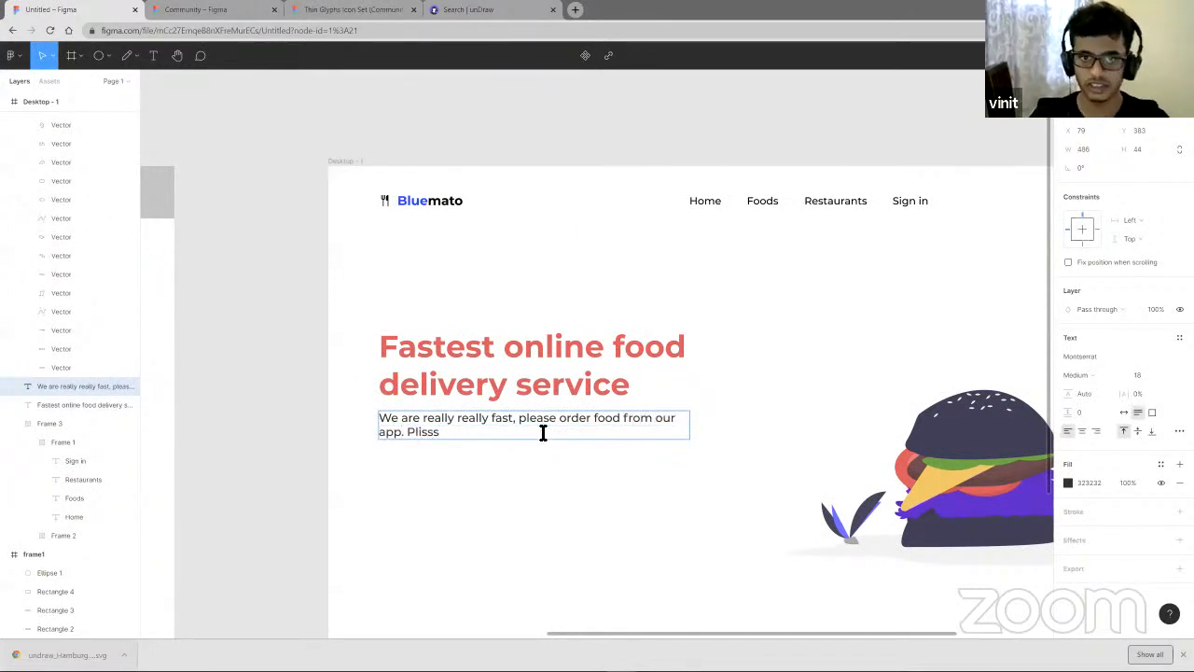
key("Escape")
- Nudge the subtitle slightly upward beneath the headline
scroll(557, 495, "down", 5)
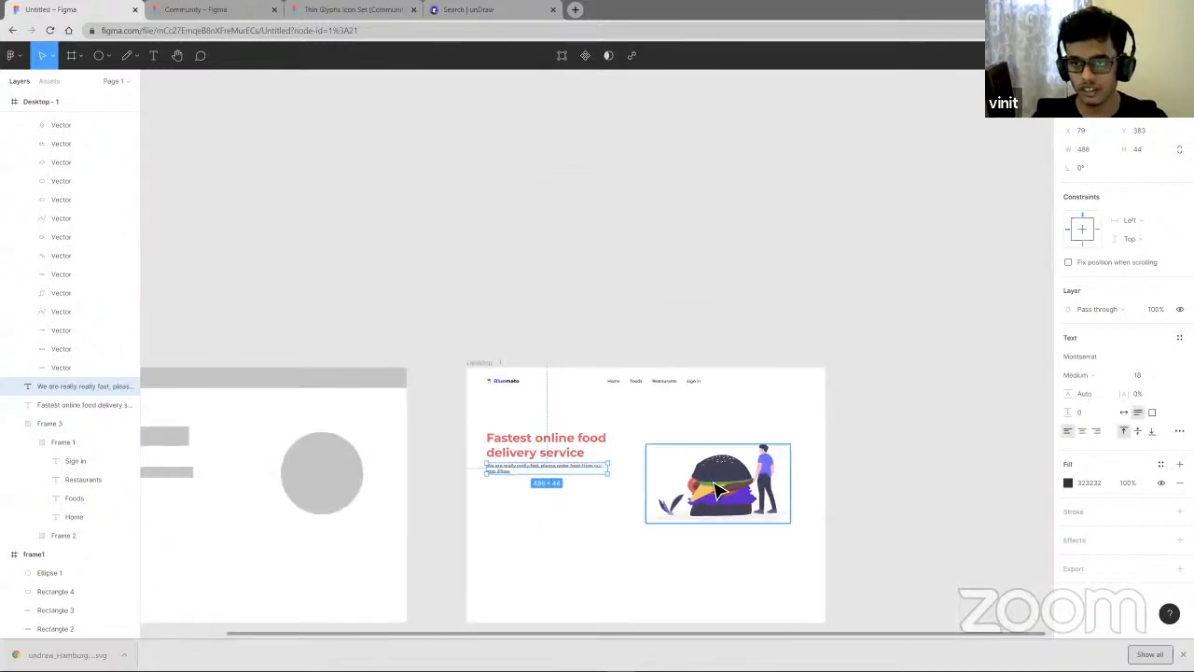
left_click(560, 536)
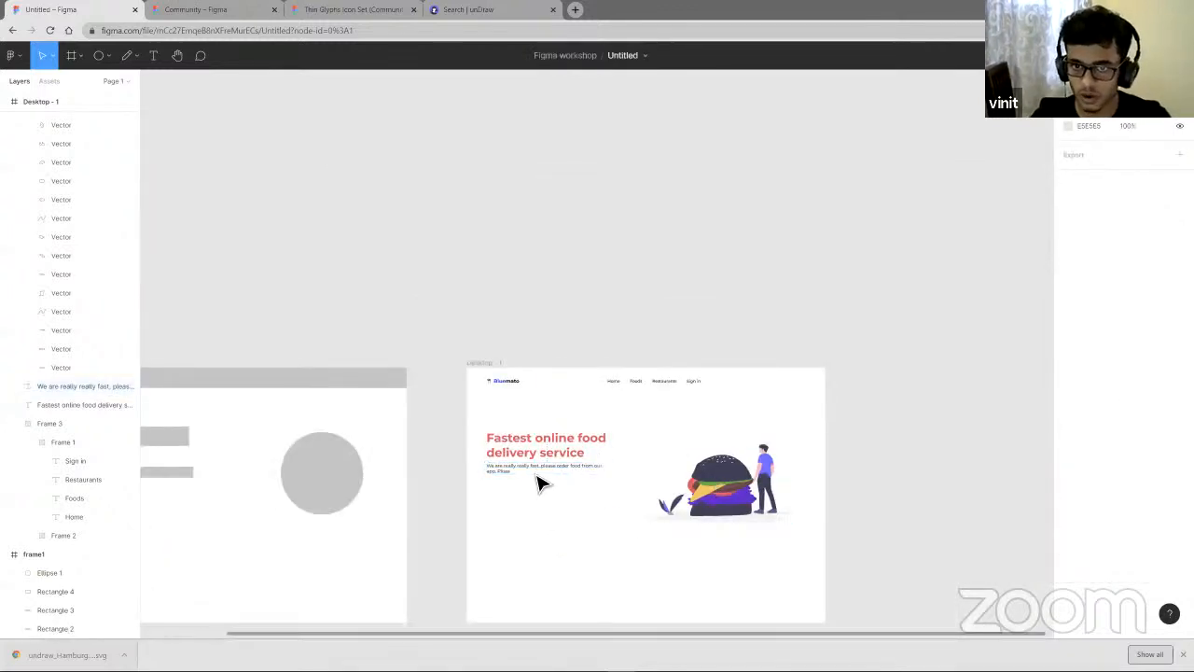
left_click(542, 482)
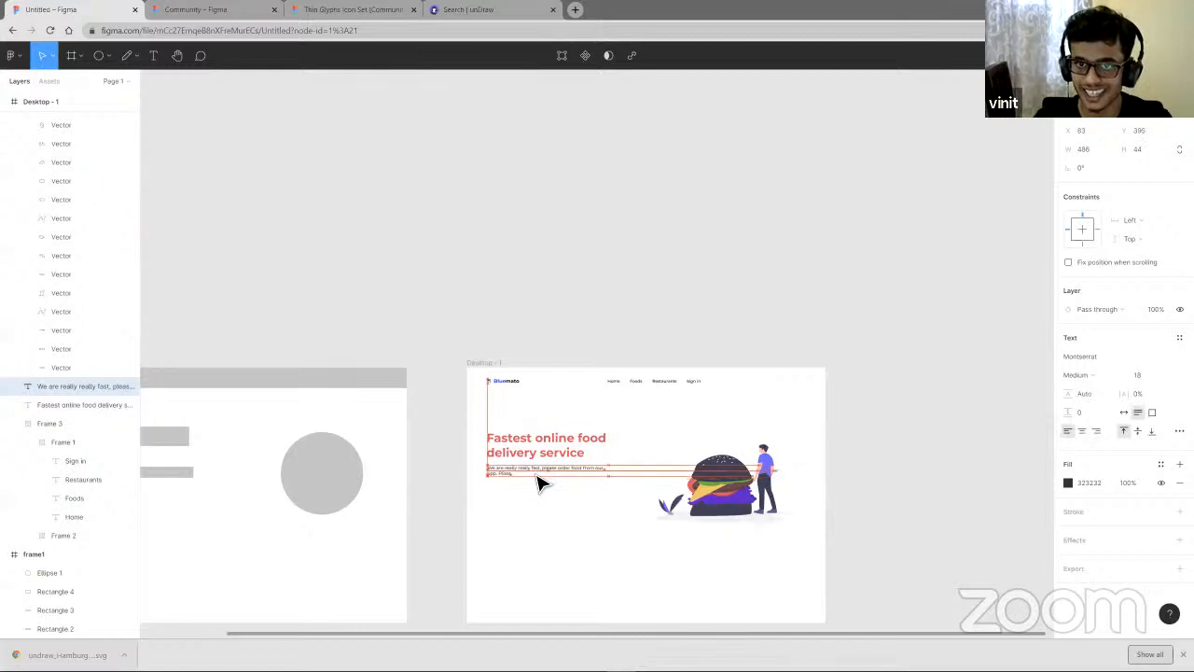
left_click_drag(541, 482, 540, 480)
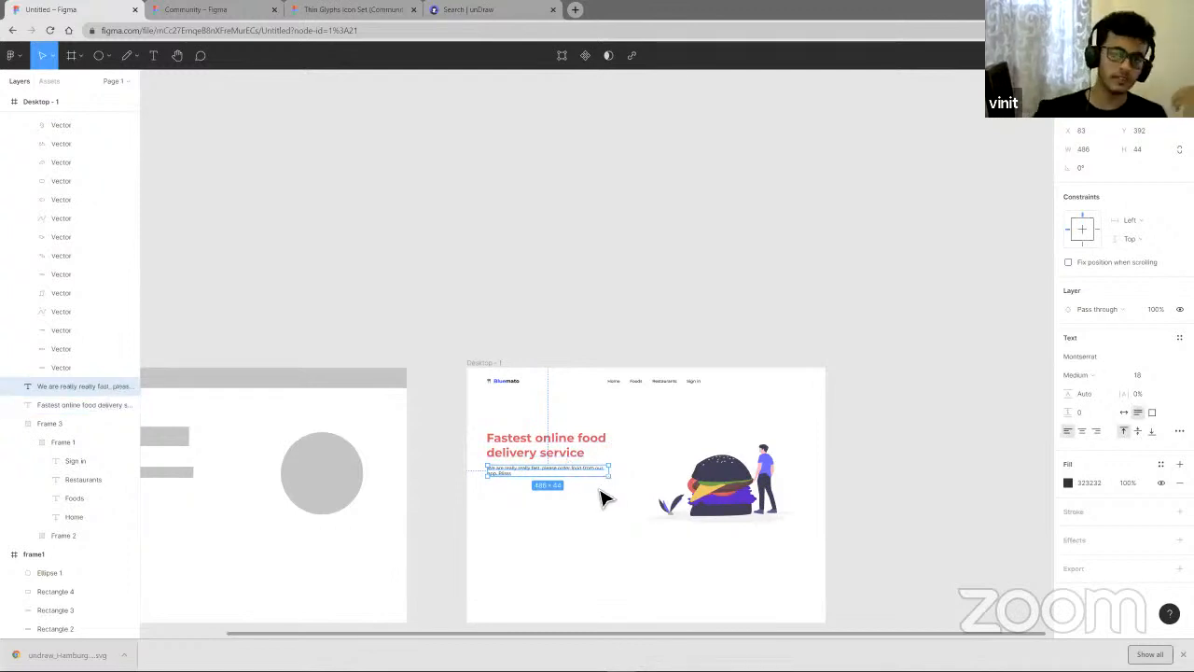
left_click(552, 520)
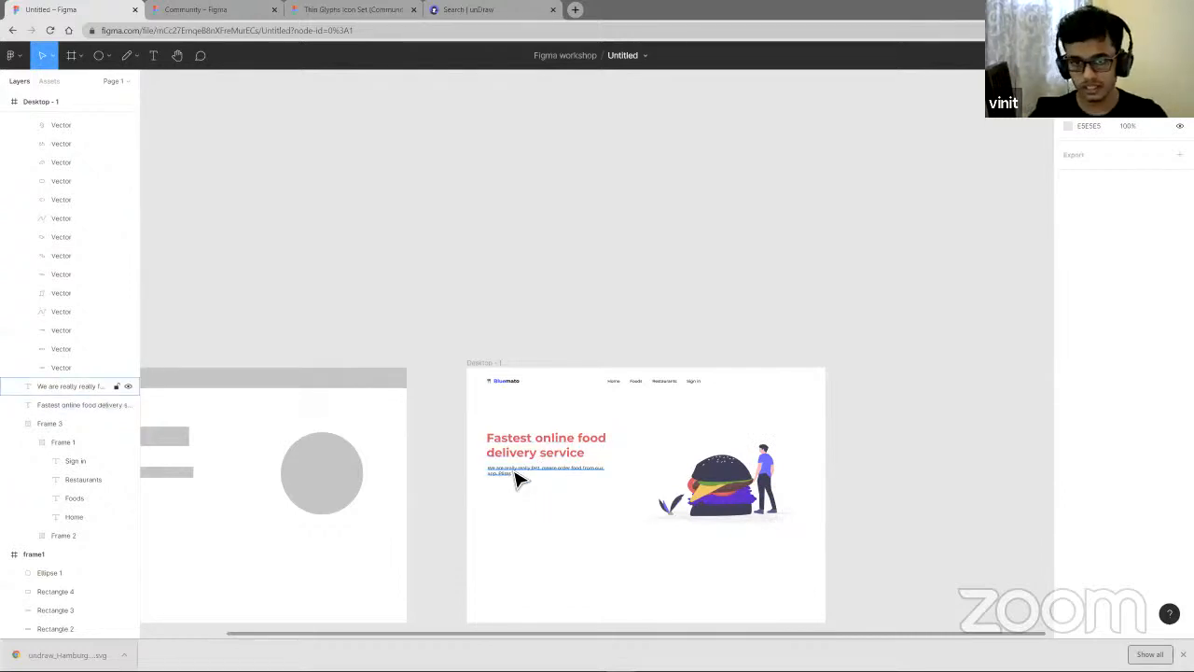
scroll(519, 519, "up", 1)
scroll(520, 519, "up", 3)
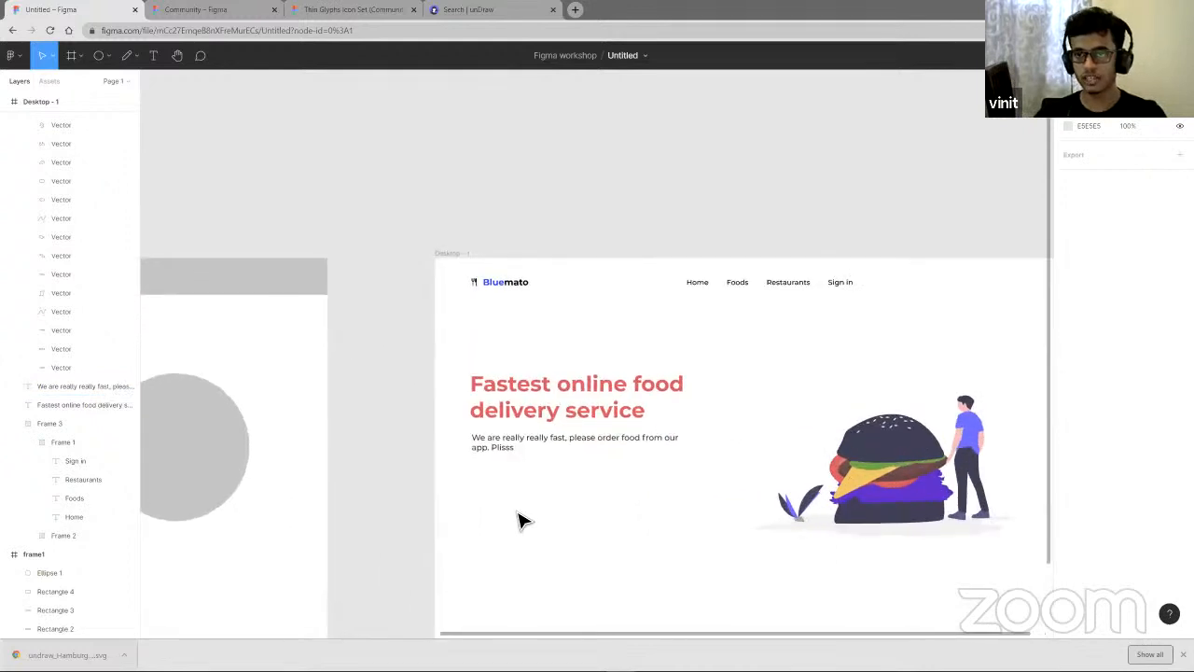
scroll(560, 523, "down", 2)
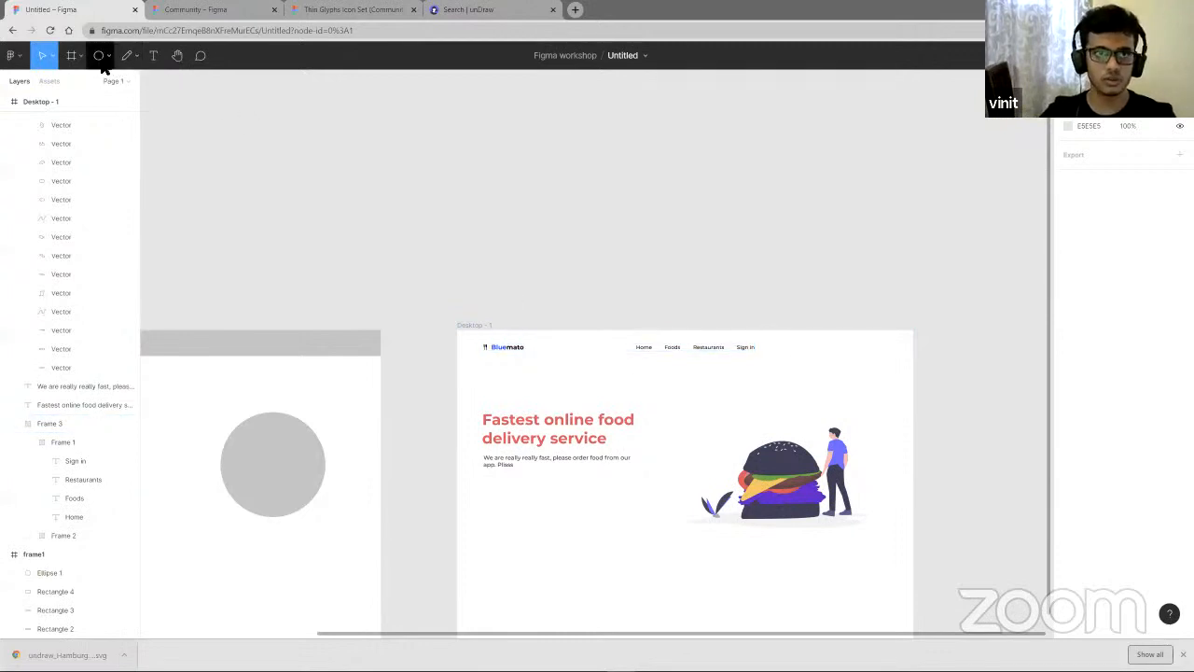
- Draw a frame about 239 × 51 px below the subtitle with the Frame tool
left_click(71, 57)
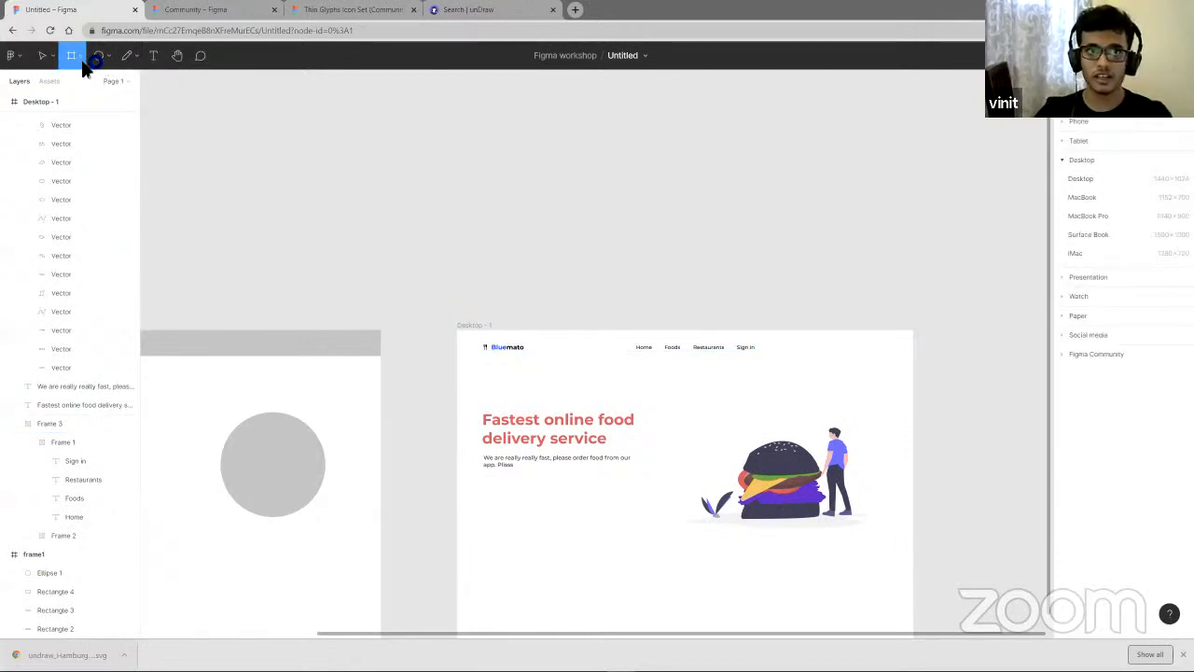
left_click(109, 58)
left_click(102, 80)
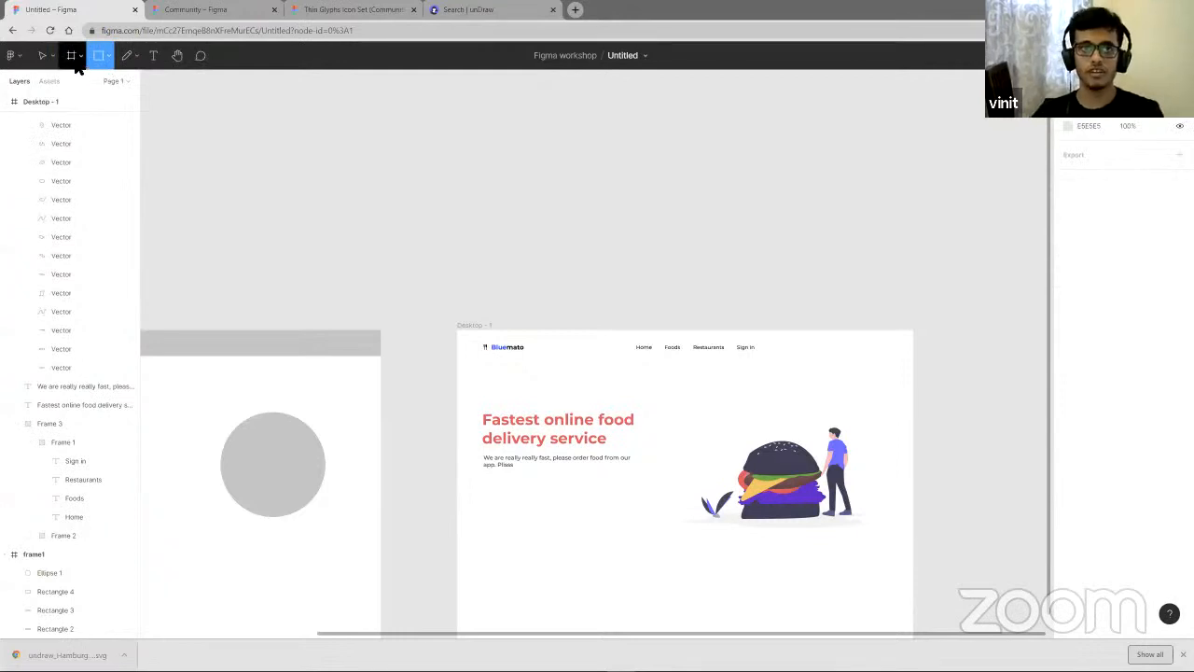
left_click(74, 58)
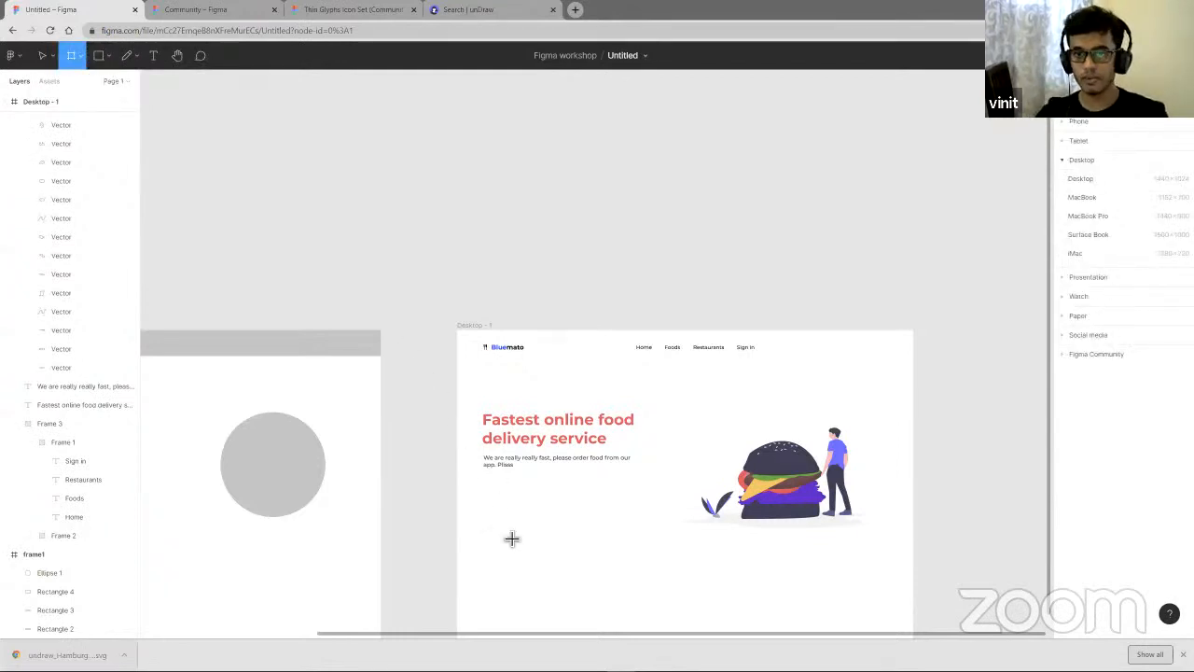
left_click_drag(487, 504, 565, 520)
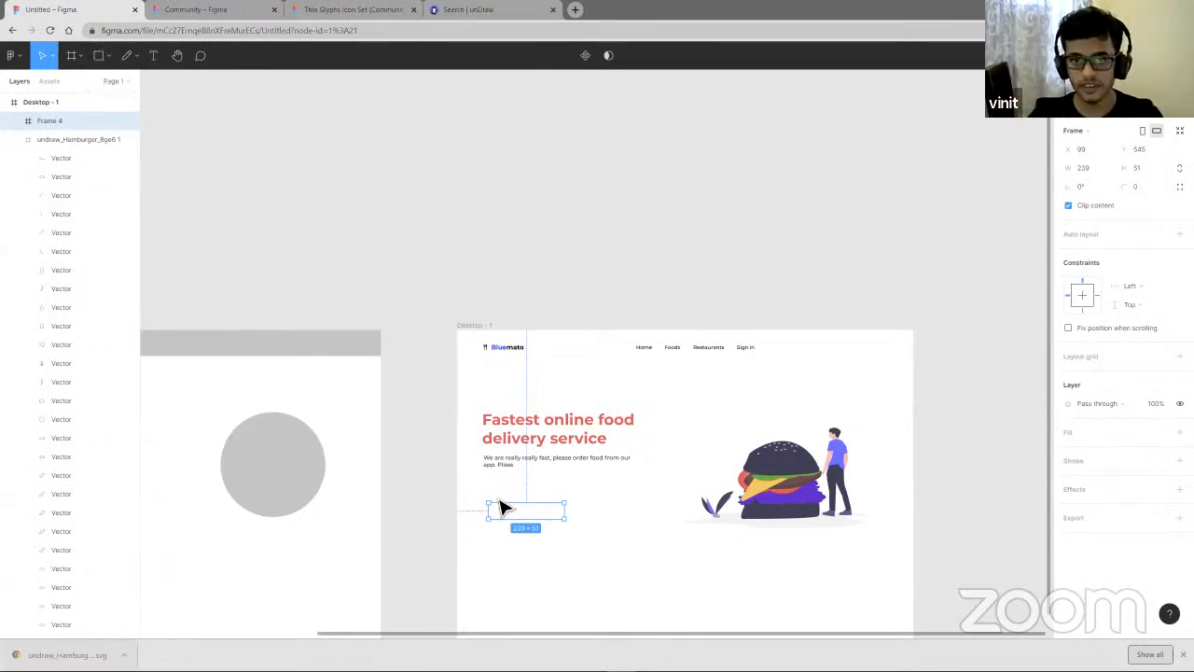
- Add a fill to the new frame and set it to deep blue 1D00D0
key("Escape")
left_click(536, 474)
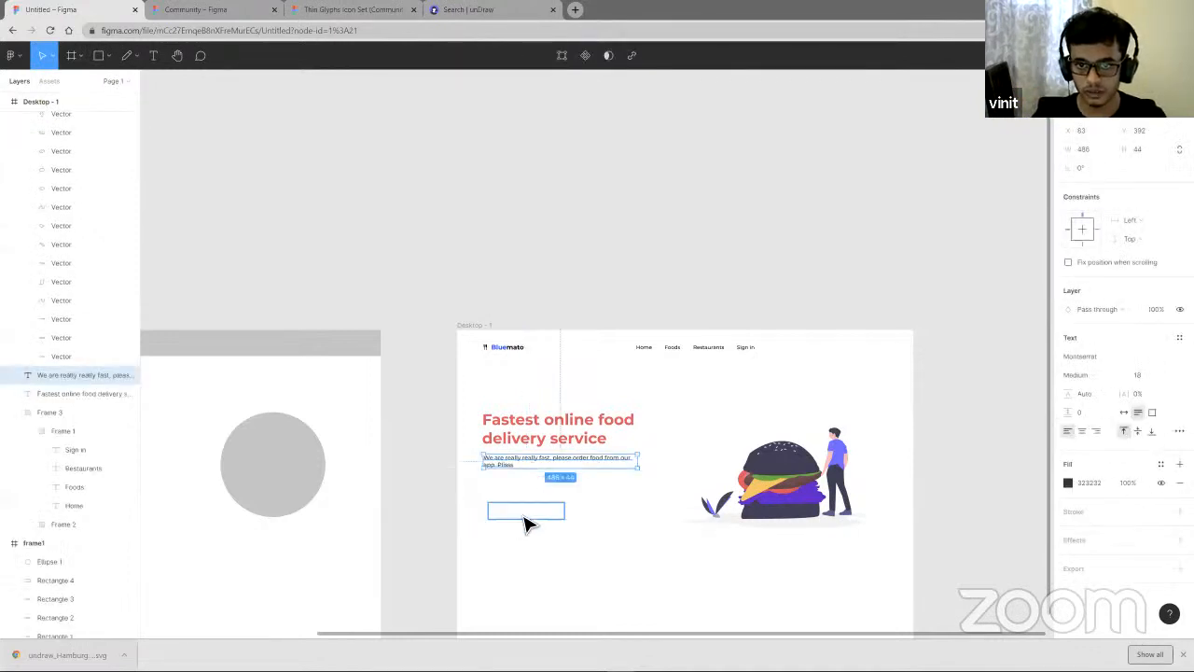
left_click(526, 511)
left_click(1179, 432)
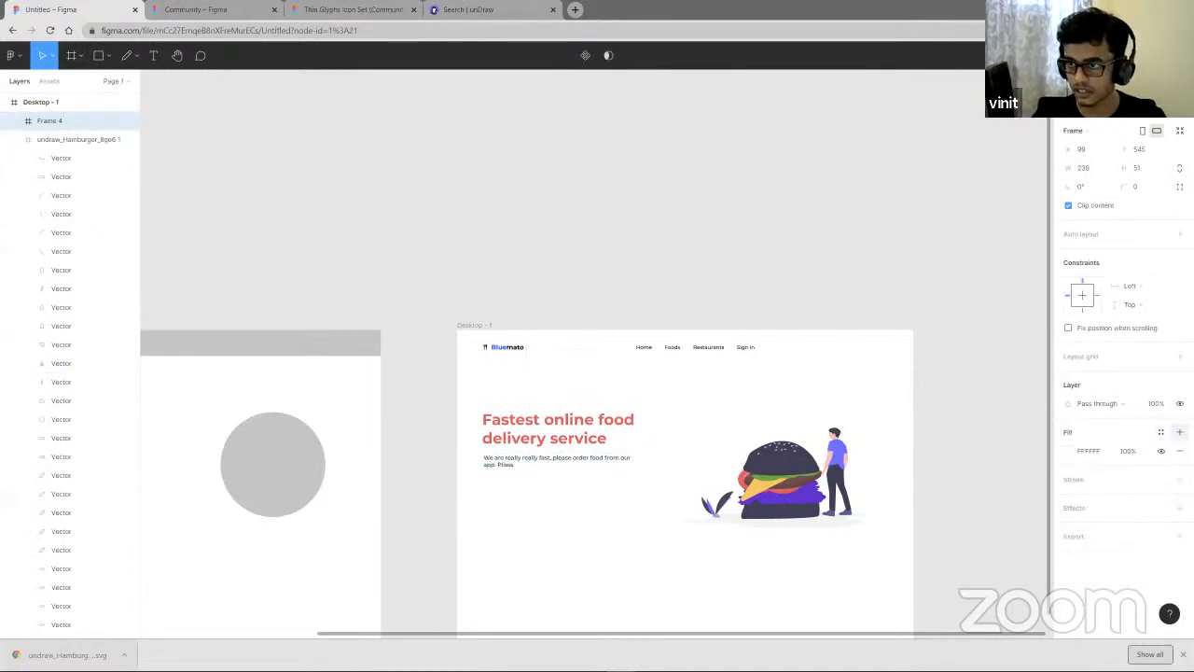
left_click(1069, 451)
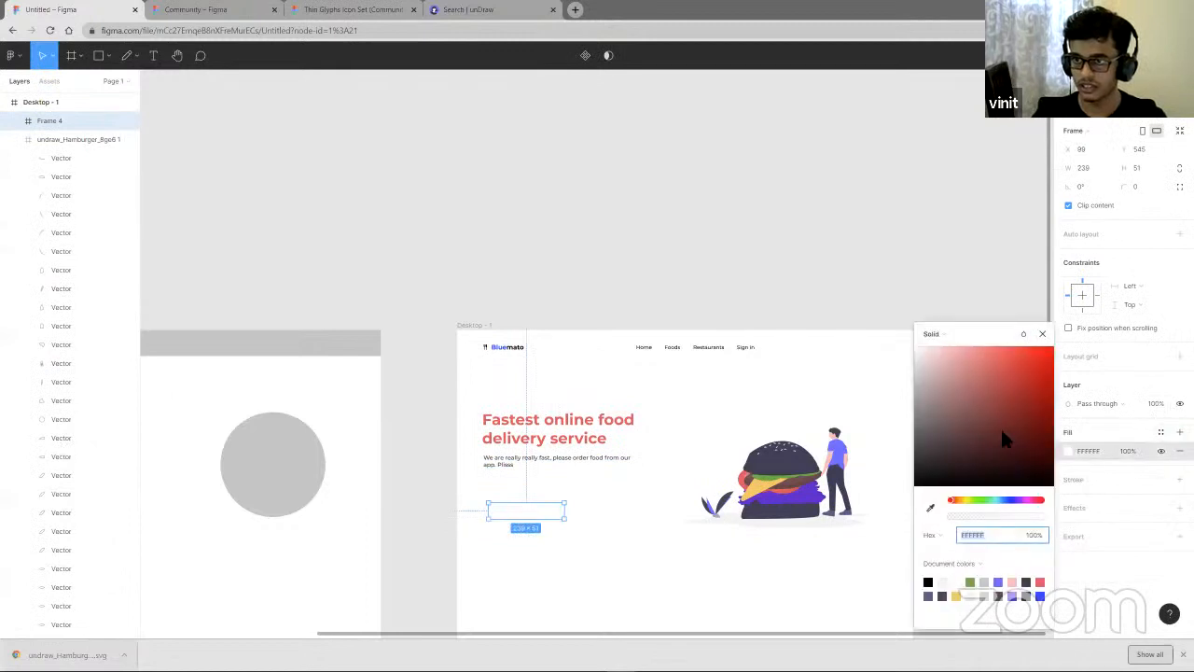
left_click_drag(1000, 427, 1055, 385)
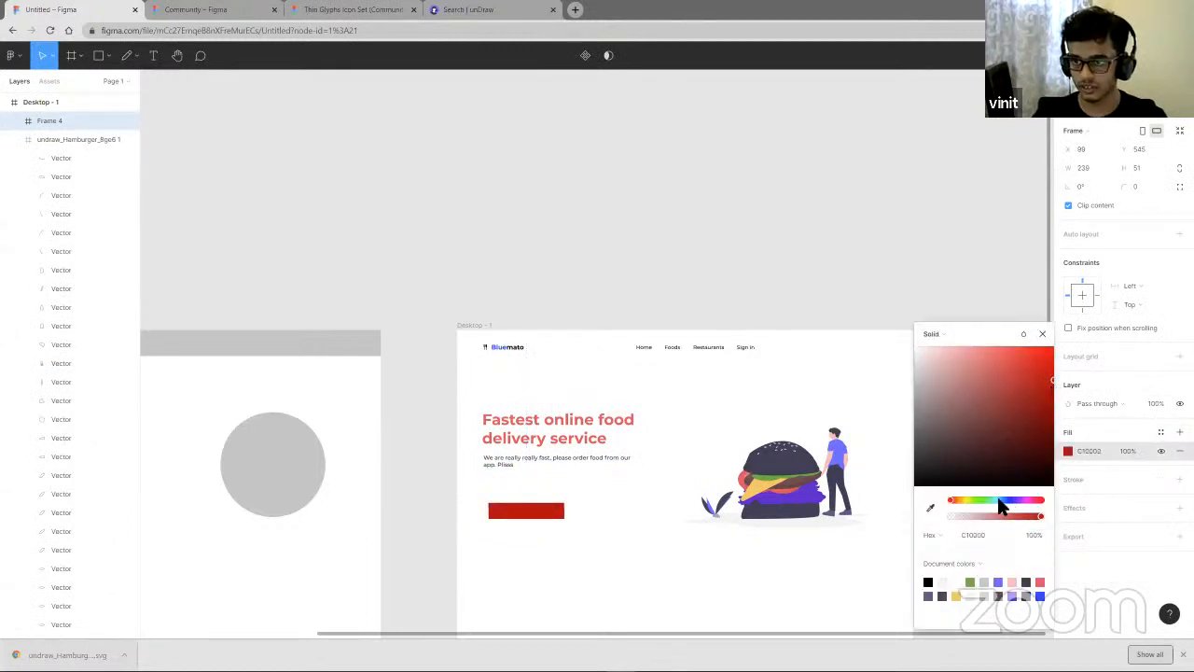
left_click_drag(1000, 502, 1017, 505)
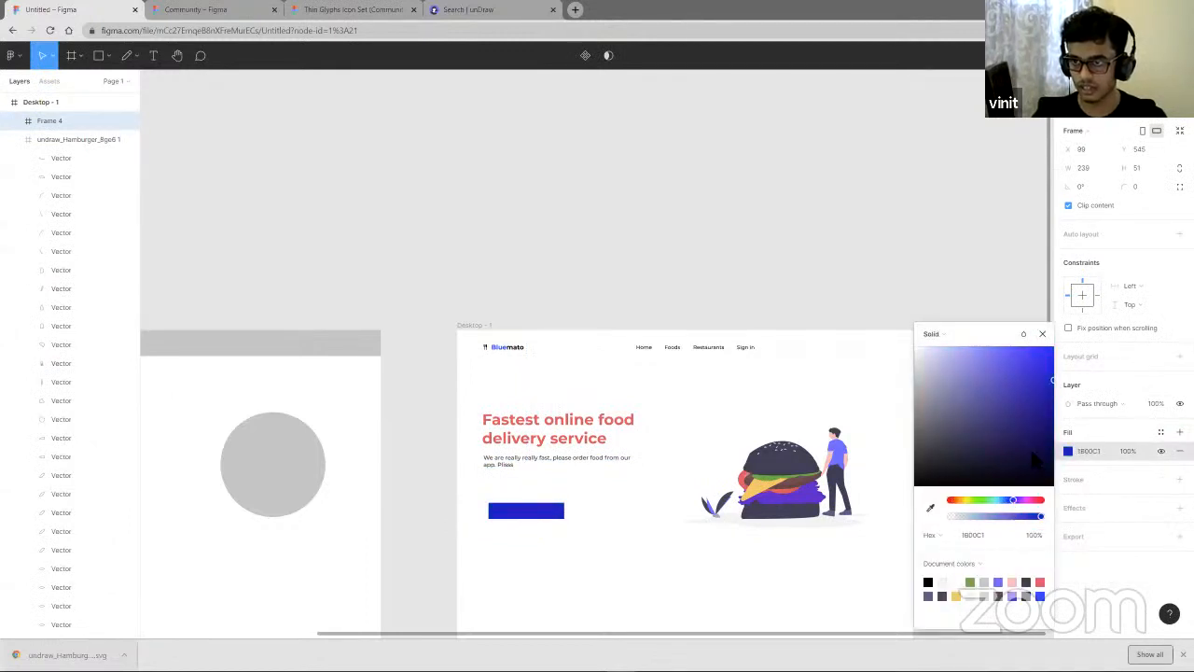
left_click_drag(1034, 458, 1062, 370)
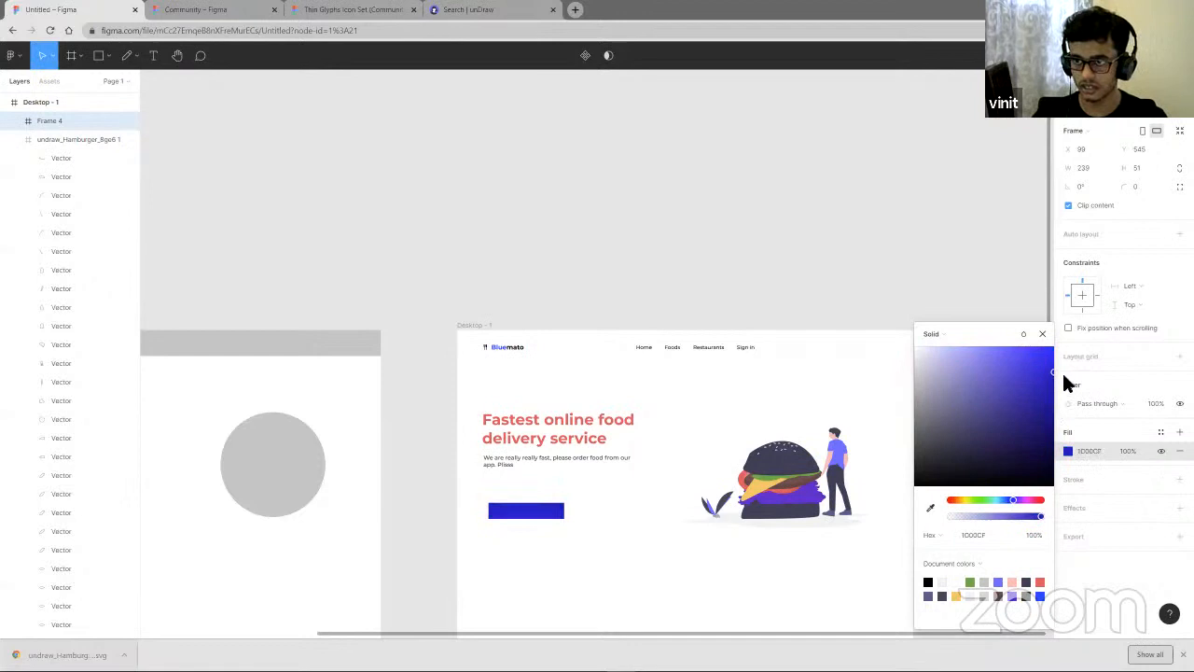
left_click(692, 535)
- Duplicate the subtitle, move the copy below it, and change its text to "Download app"
left_click(538, 469)
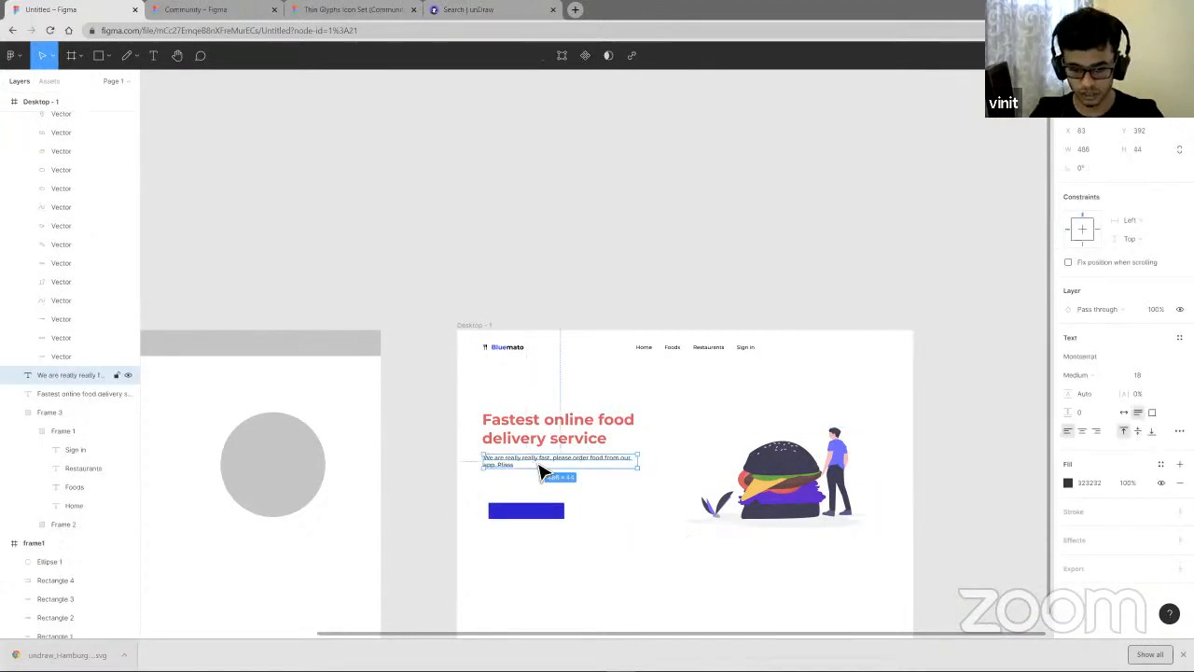
key("ctrl+d")
left_click_drag(539, 464, 543, 481)
double_click(543, 481)
type("D")
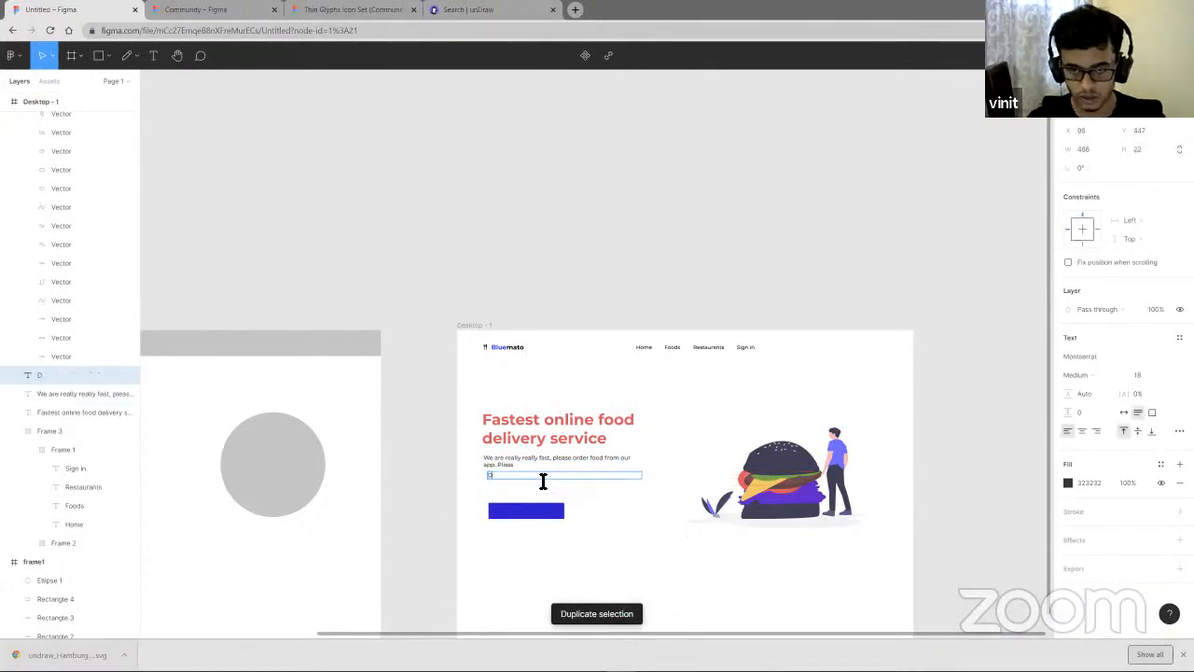
type("ownload app")
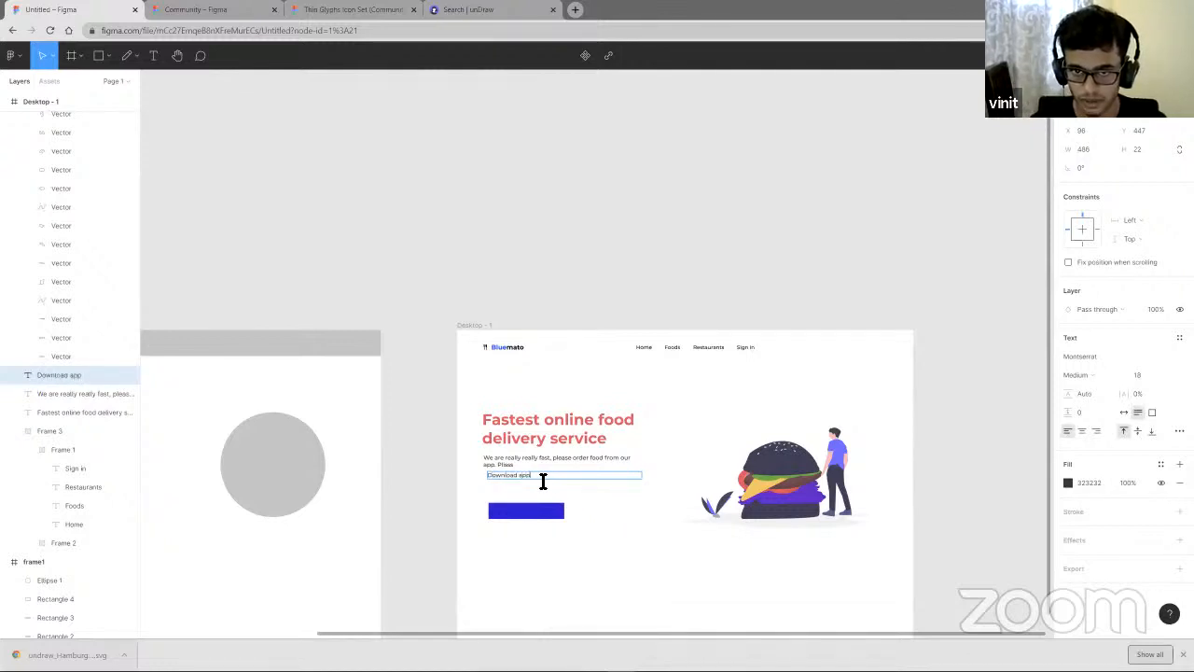
key("Escape")
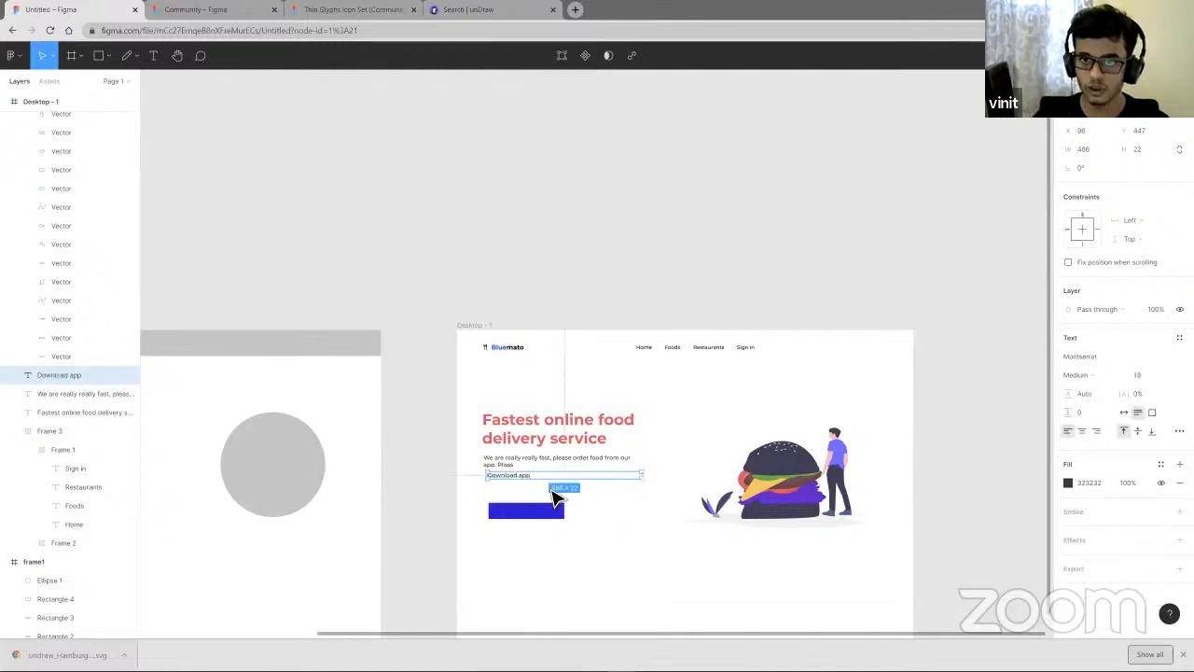
- Move the Download app text to an open area, narrow its box, and switch it to auto width
left_click_drag(557, 502, 717, 579)
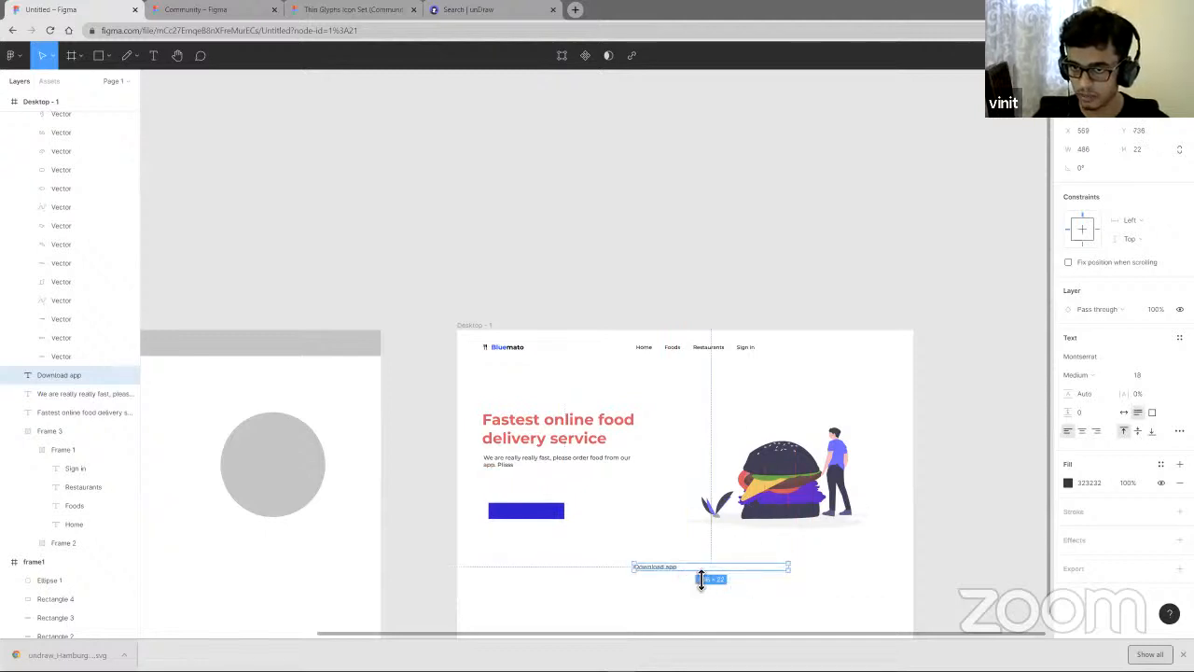
scroll(700, 578, "up", 5)
scroll(701, 580, "down", 2)
scroll(700, 579, "down", 1)
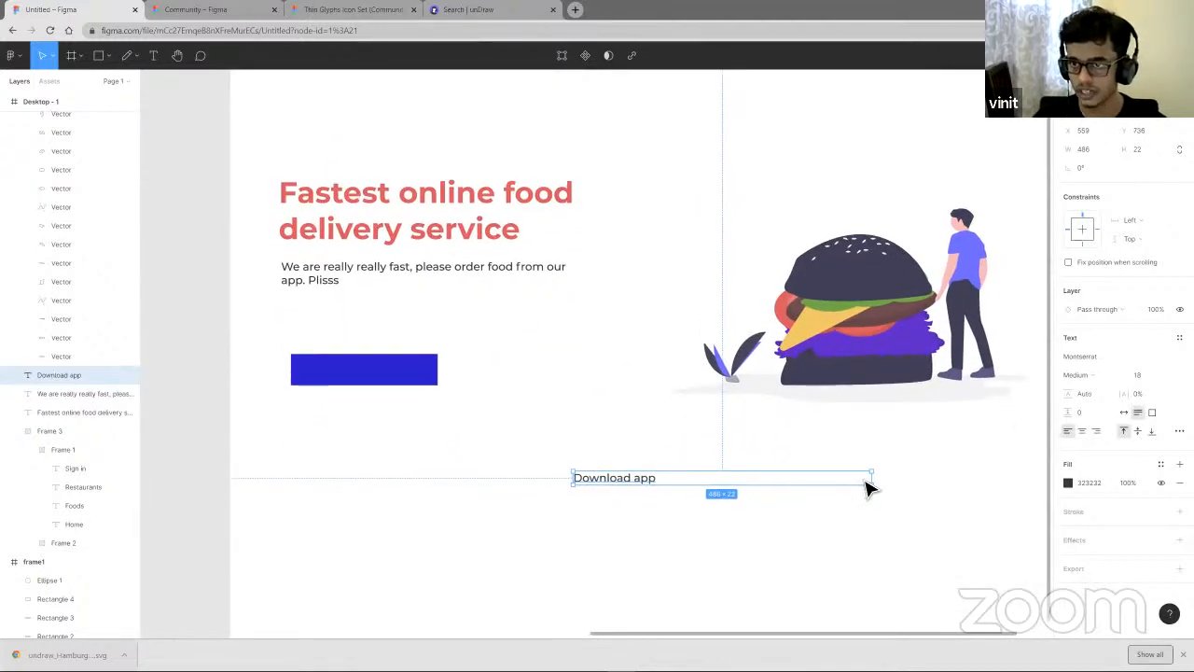
left_click_drag(725, 493, 797, 504)
left_click_drag(903, 497, 882, 507)
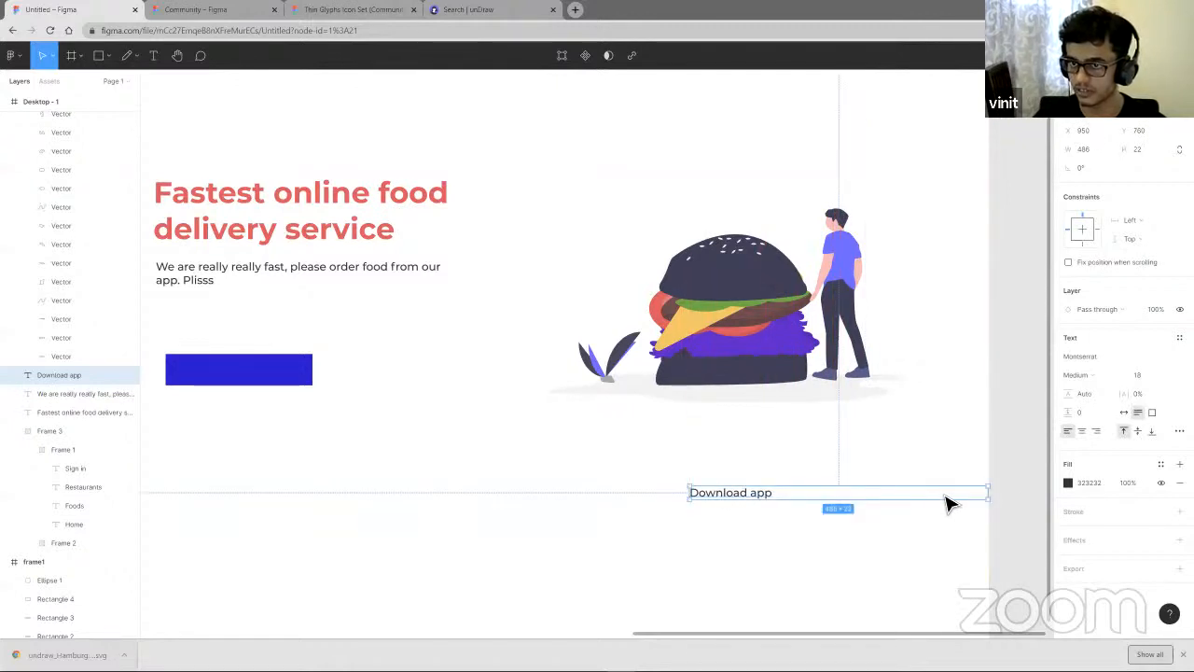
left_click_drag(996, 501, 769, 523)
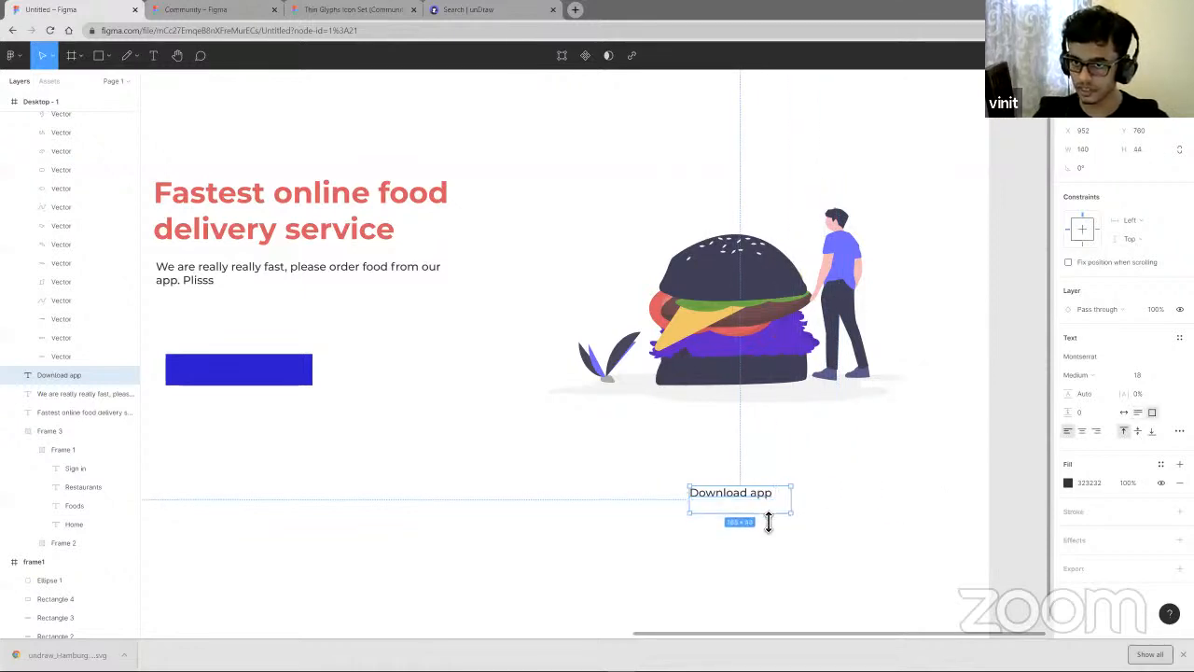
left_click(1125, 413)
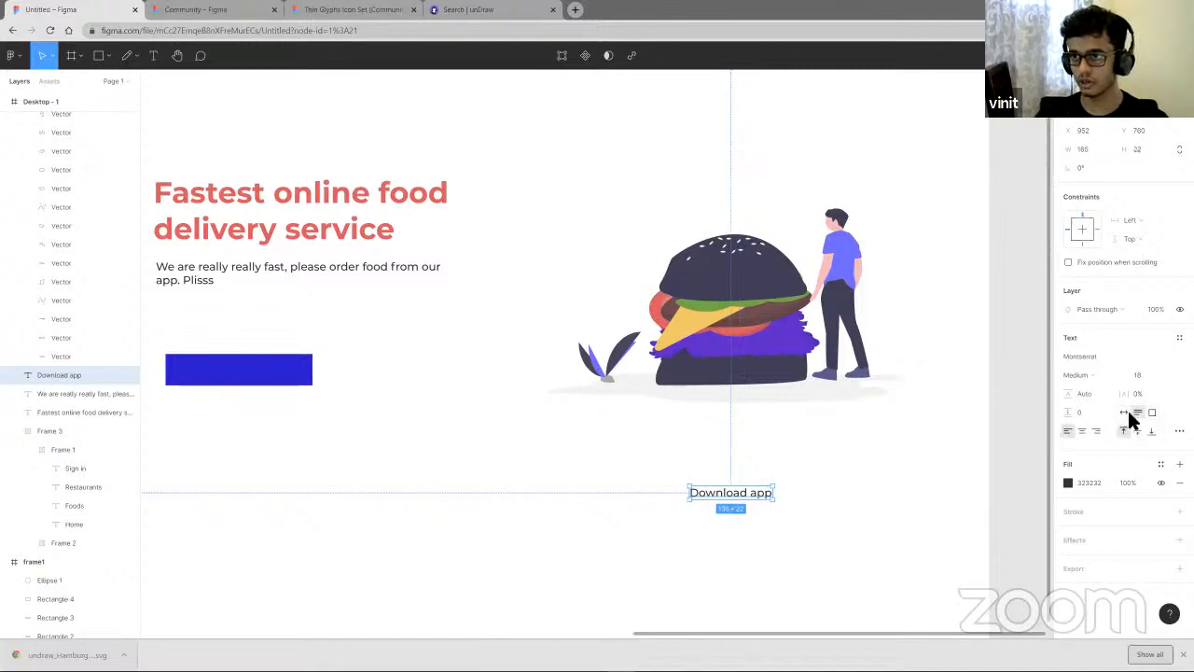
- Place the Download app text inside the blue frame and move the button frame slightly down
left_click_drag(732, 497, 238, 378)
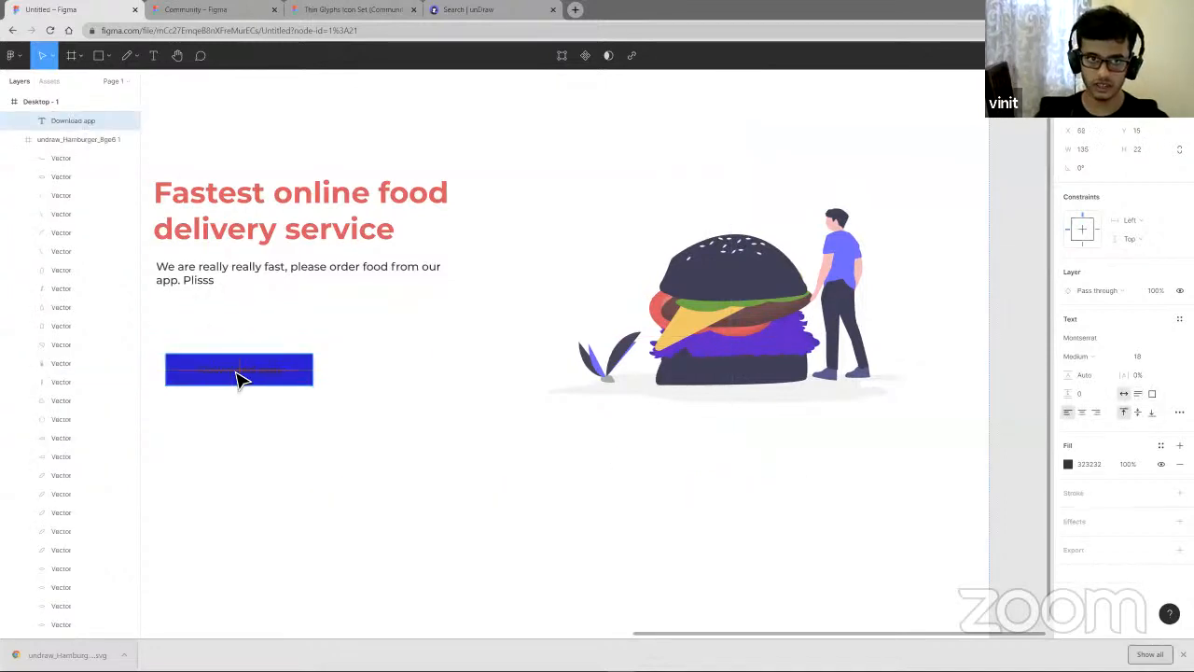
left_click(301, 383)
left_click_drag(268, 383, 264, 434)
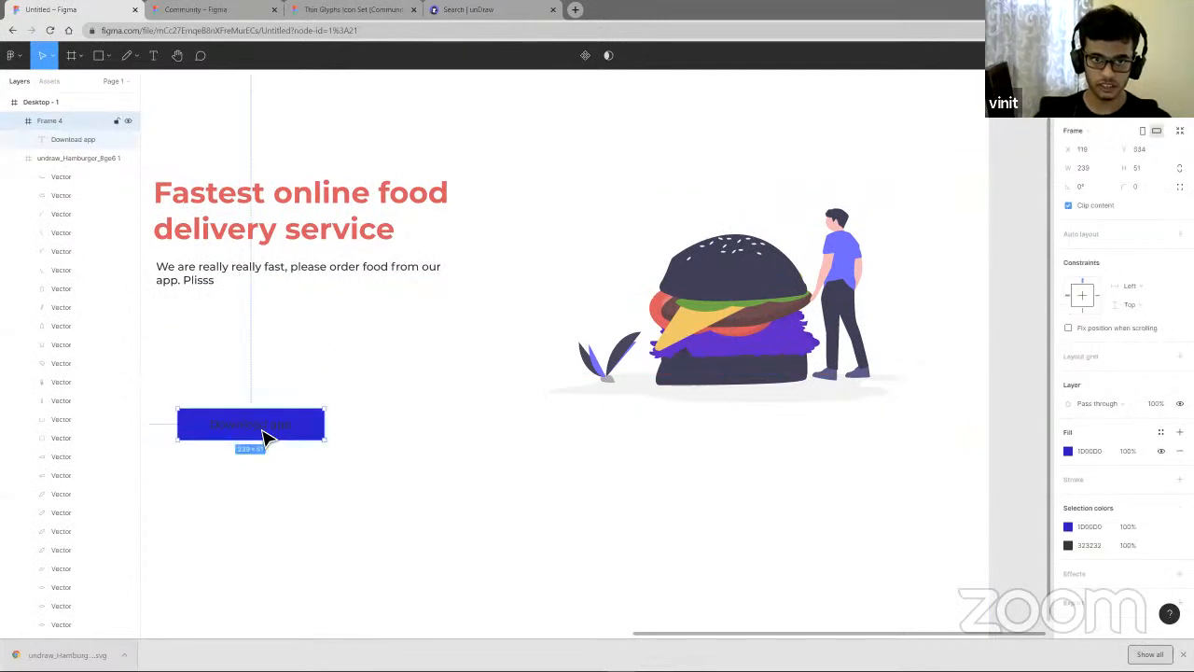
- Move the Download app text out of the blue frame and shift the frame slightly up and left
left_click(264, 435)
left_click_drag(310, 369, 306, 371)
left_click(278, 431)
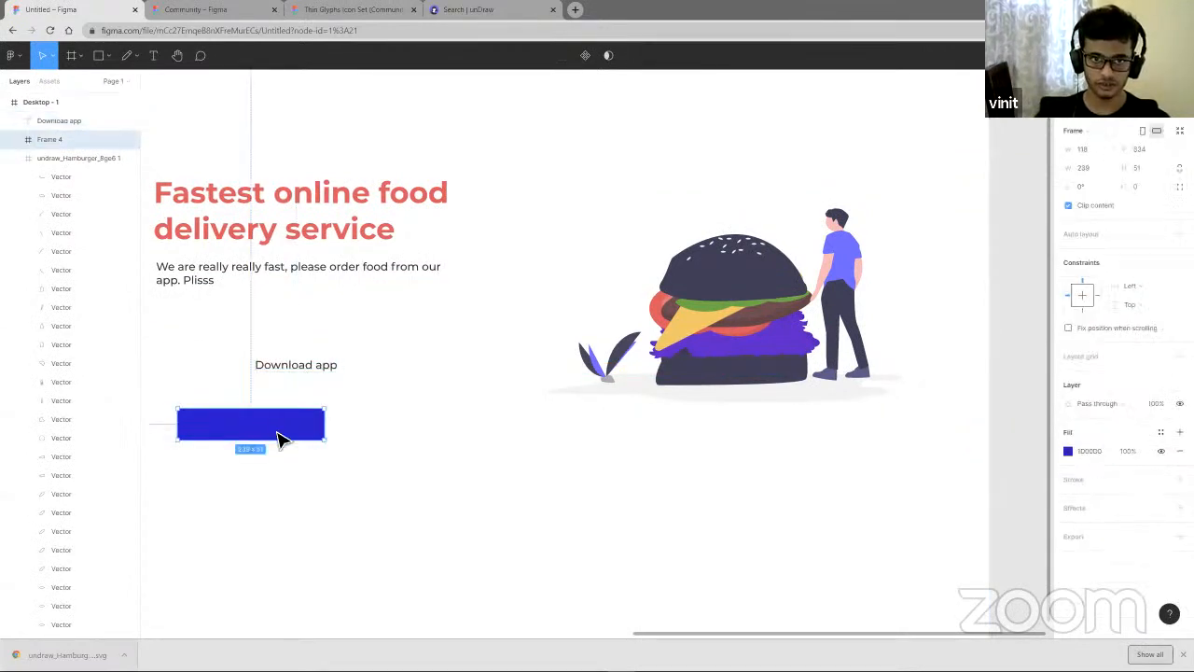
left_click_drag(277, 438, 264, 425)
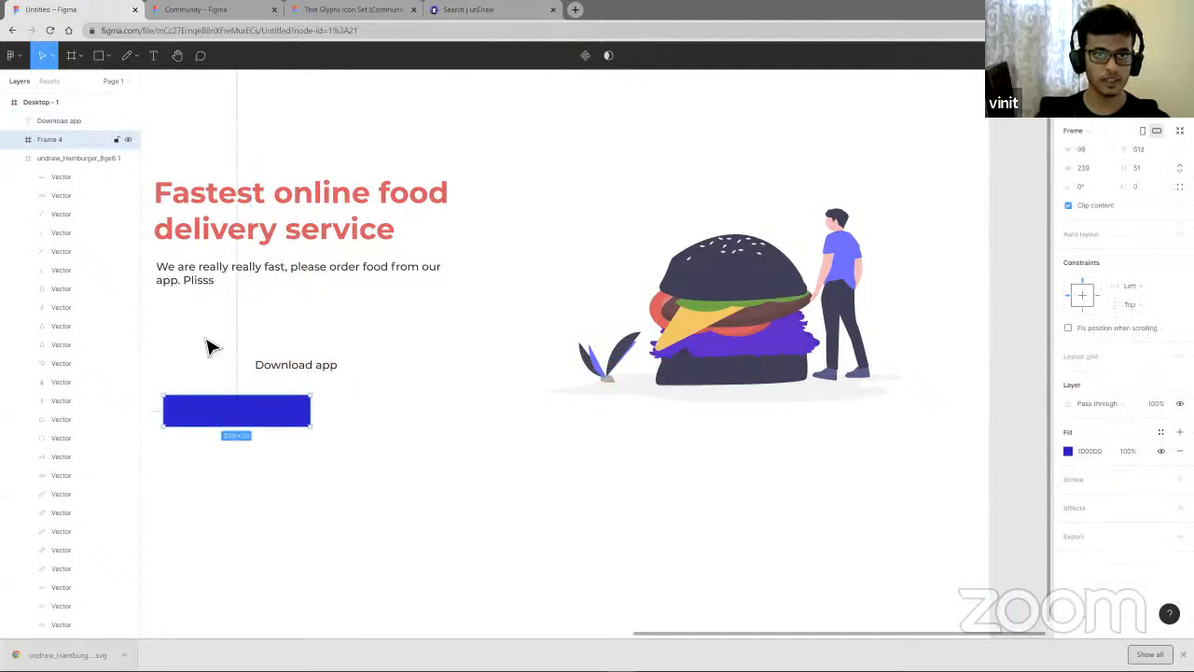
- Rename the blue frame layer to cta btn
right_click(54, 138)
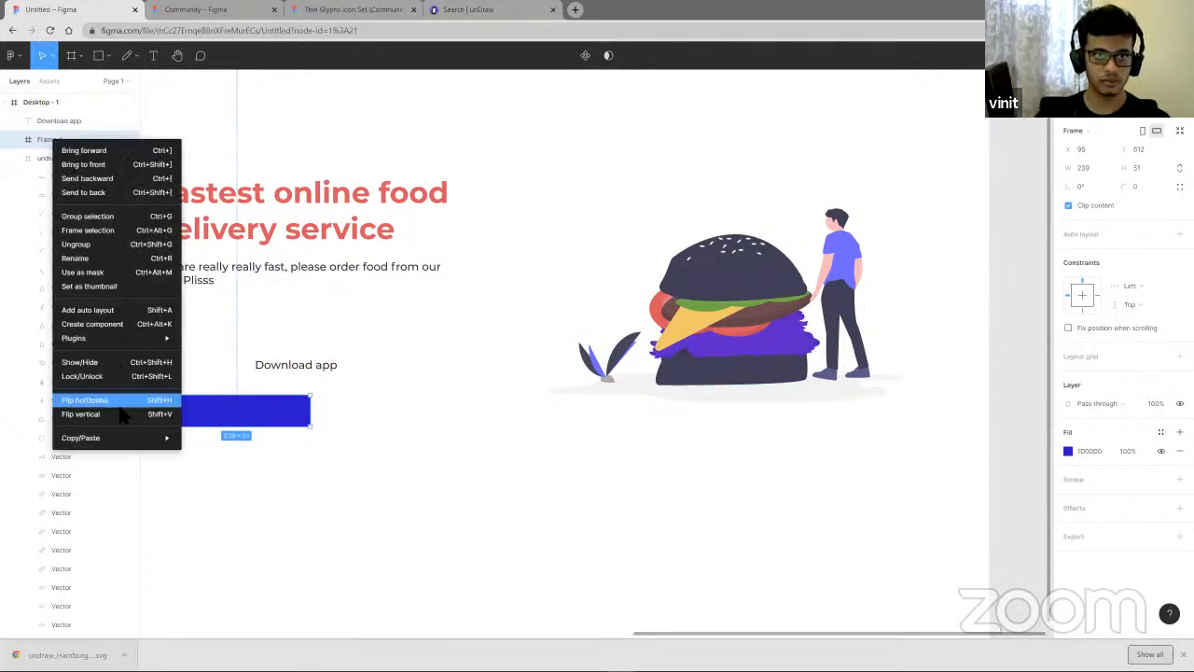
left_click(97, 259)
type("c")
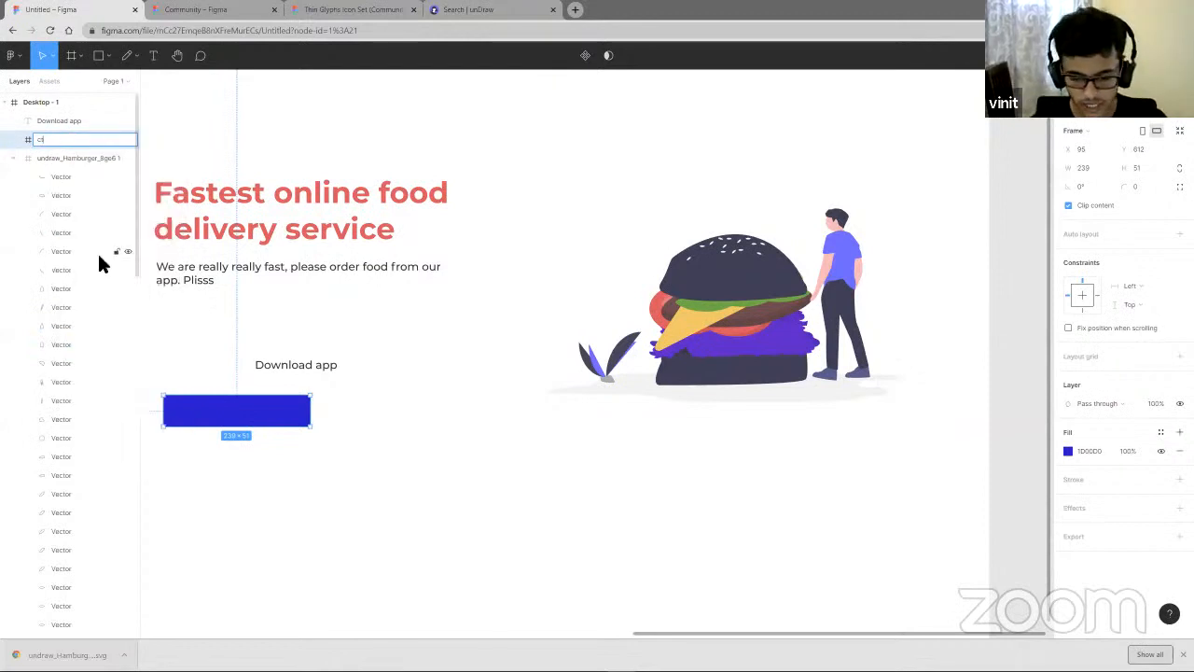
type("ta btn")
key("Return")
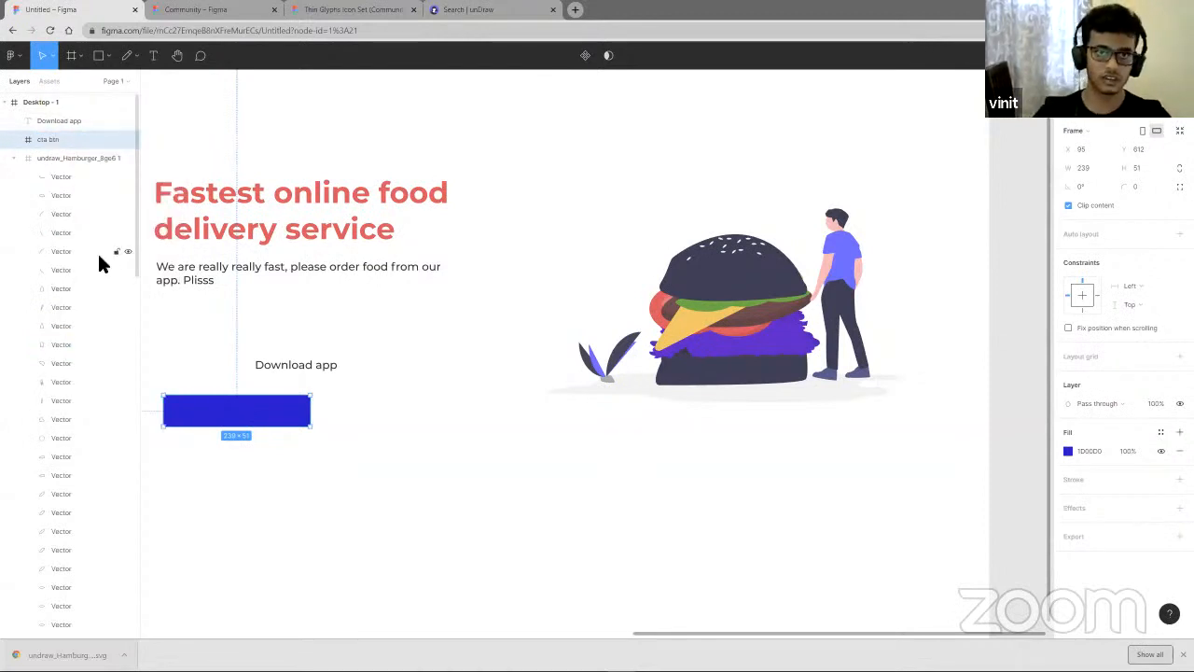
- Place the Download app text inside the cta btn frame and set its color to white FFFFFF
left_click(353, 399)
left_click(316, 369)
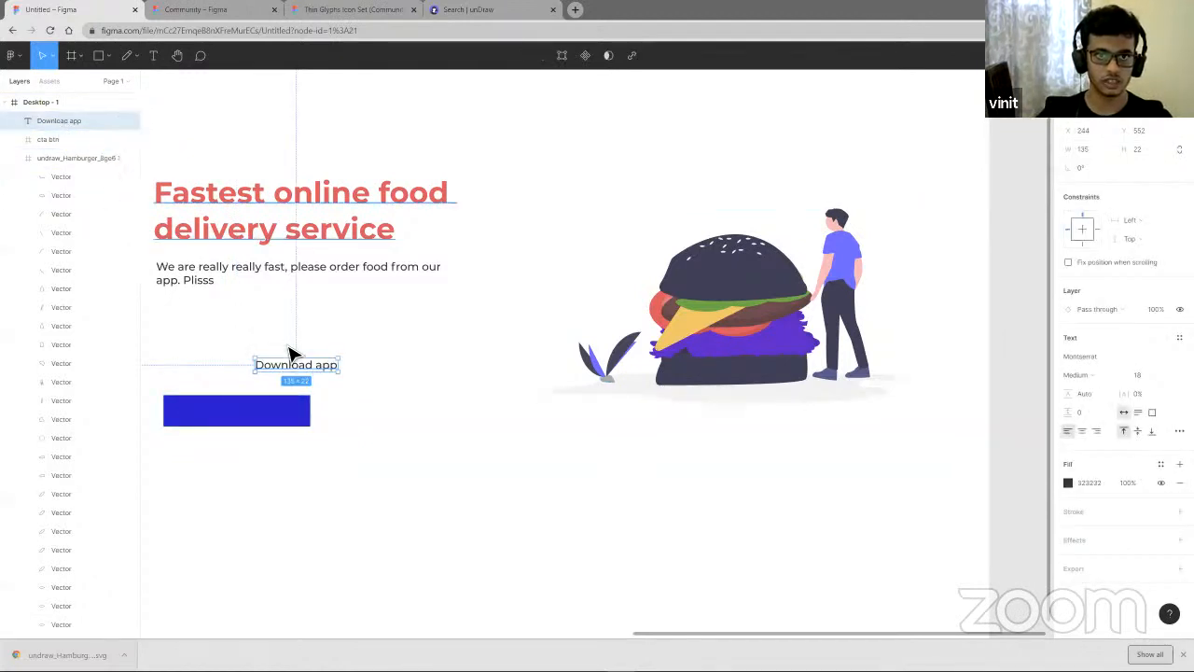
left_click_drag(301, 376, 240, 414)
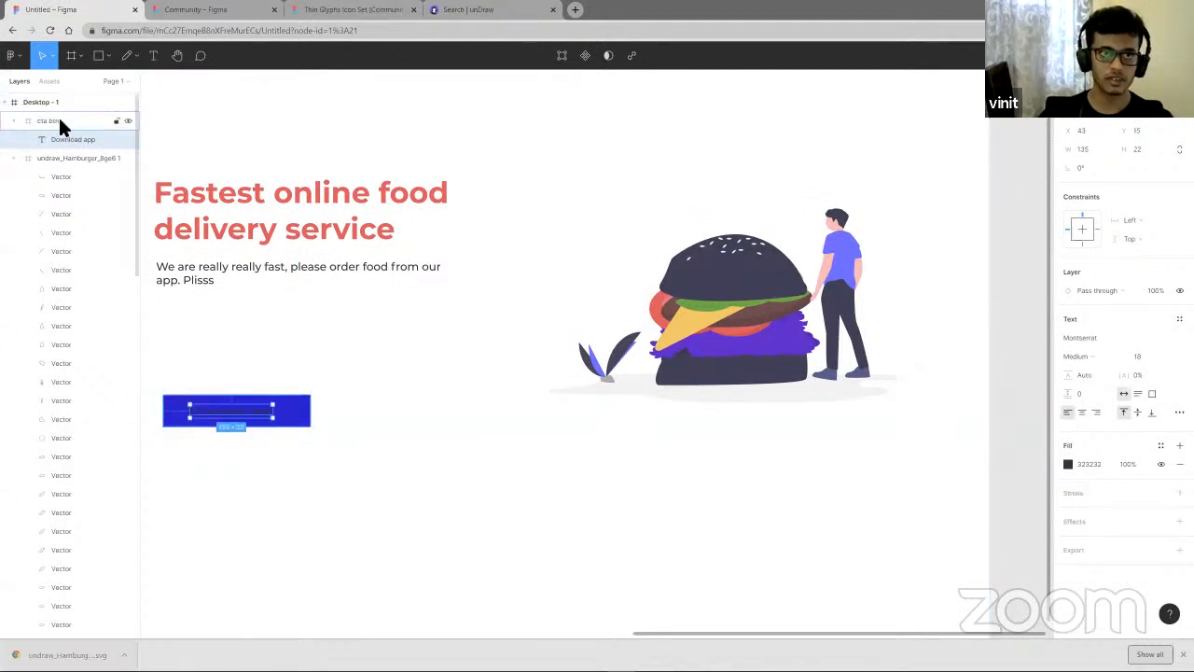
left_click(17, 122)
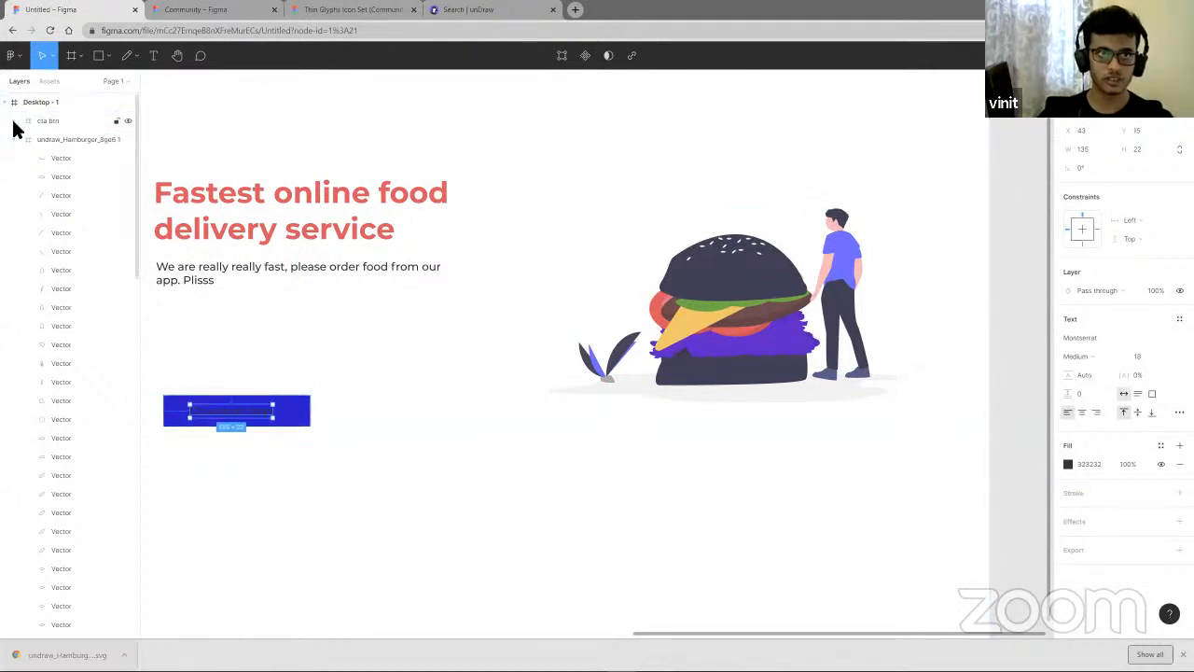
left_click(17, 122)
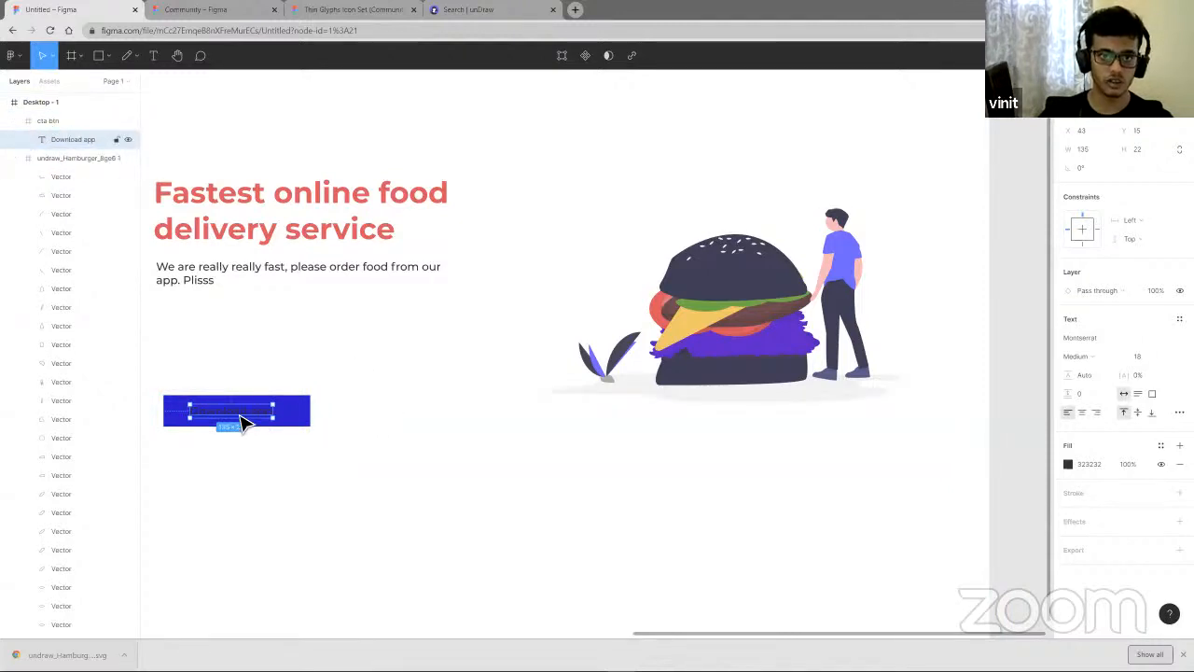
left_click_drag(240, 422, 226, 418)
left_click(1069, 464)
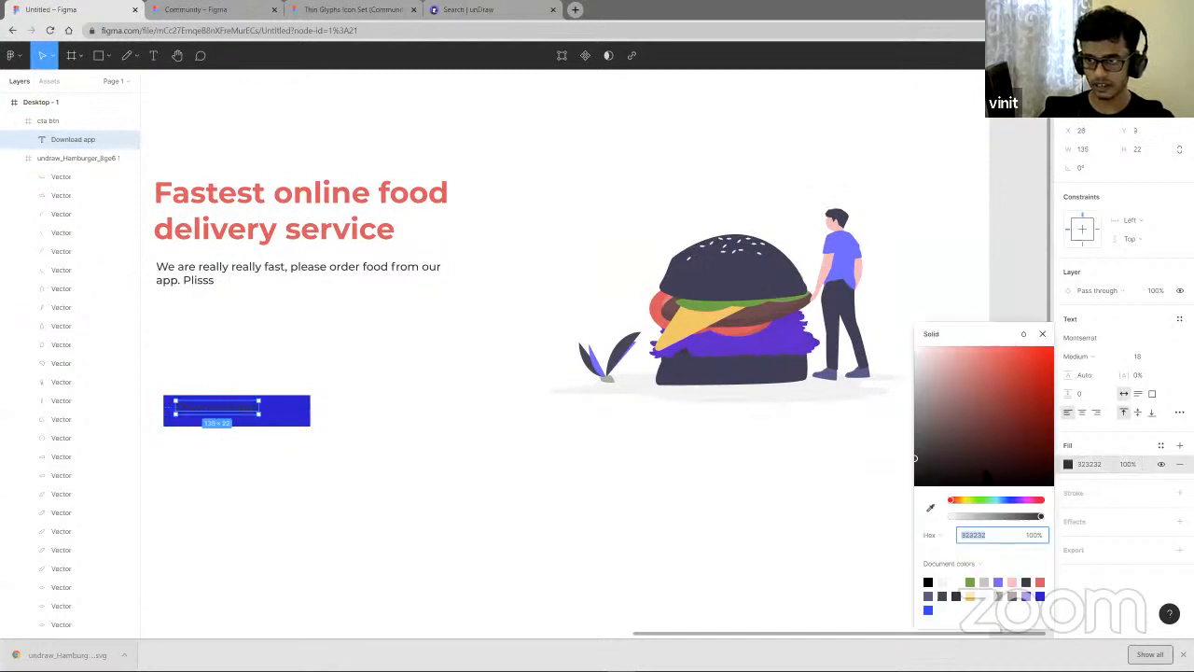
left_click_drag(933, 458, 859, 331)
left_click(454, 511)
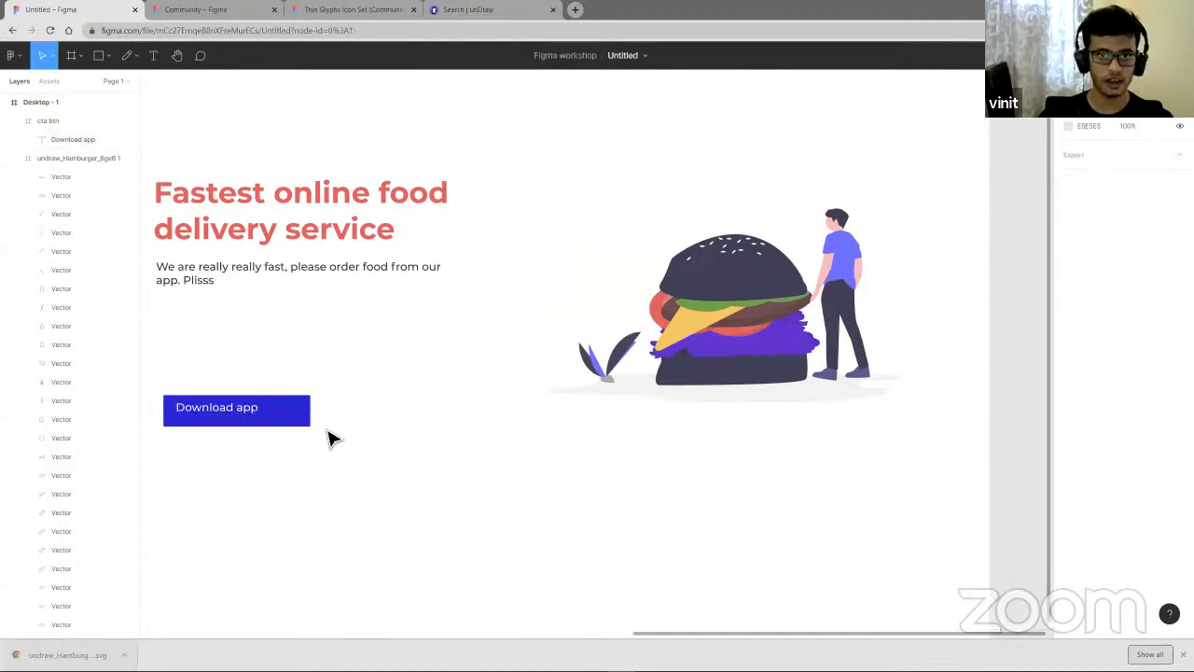
- Round the cta btn frame's corners to a radius of 5
scroll(328, 432, "up", 3)
scroll(328, 432, "left", 2)
left_click(457, 412)
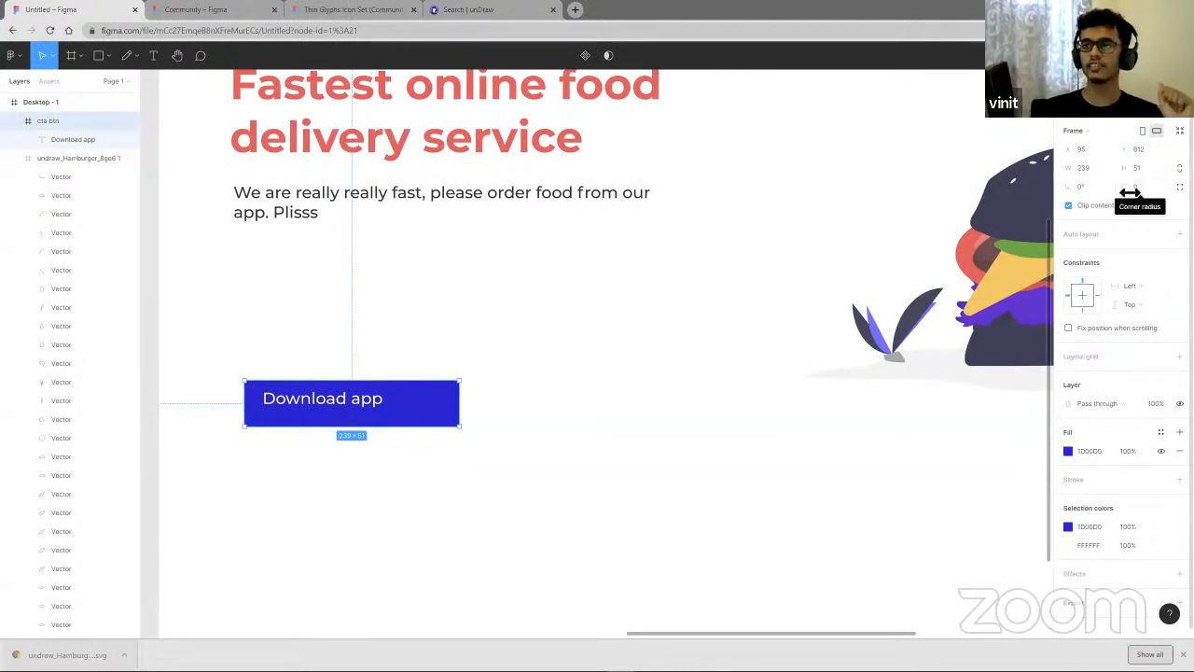
left_click_drag(1131, 193, 1159, 192)
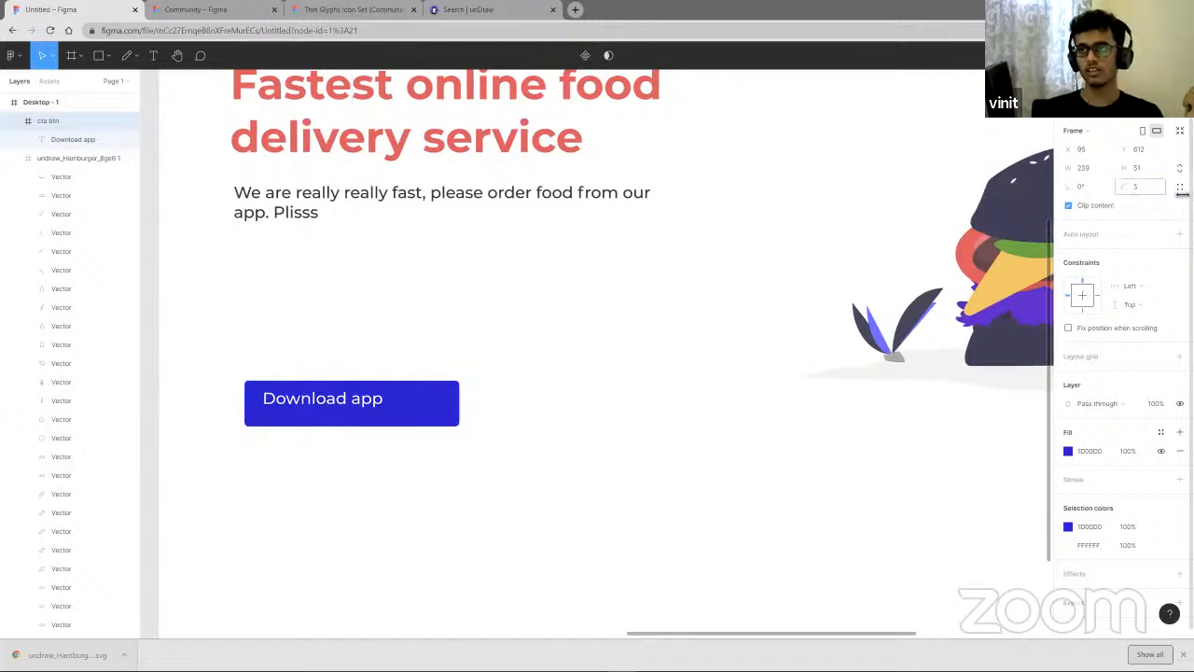
left_click_drag(1182, 193, 1127, 189)
left_click(619, 520)
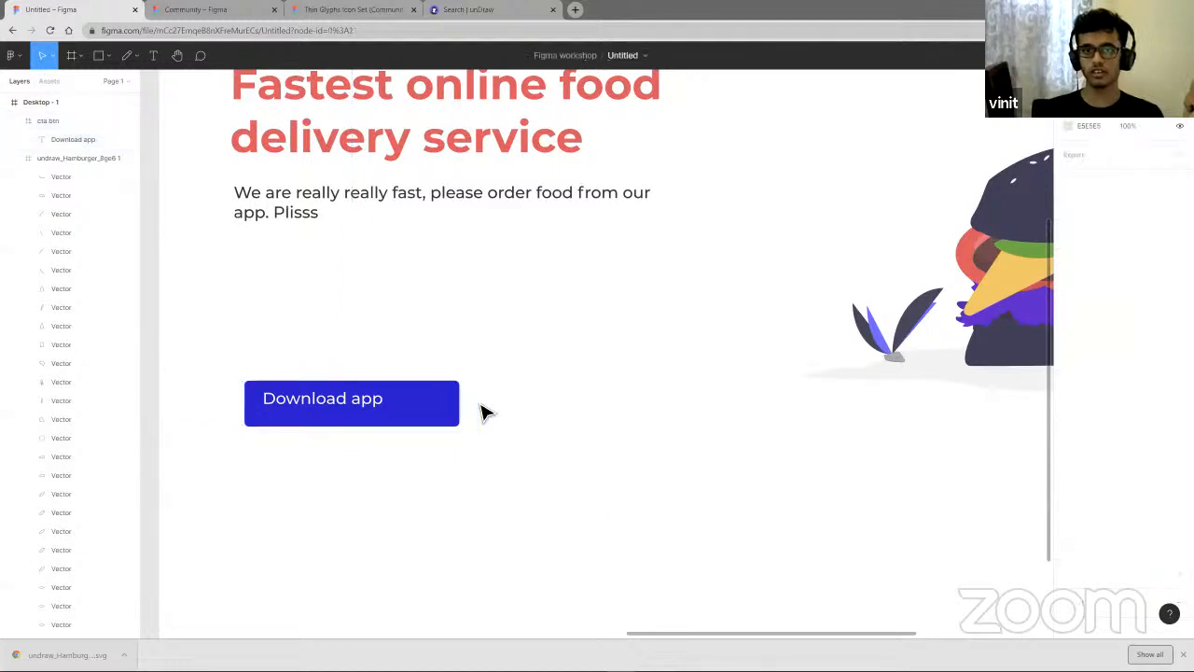
scroll(459, 411, "up", 6)
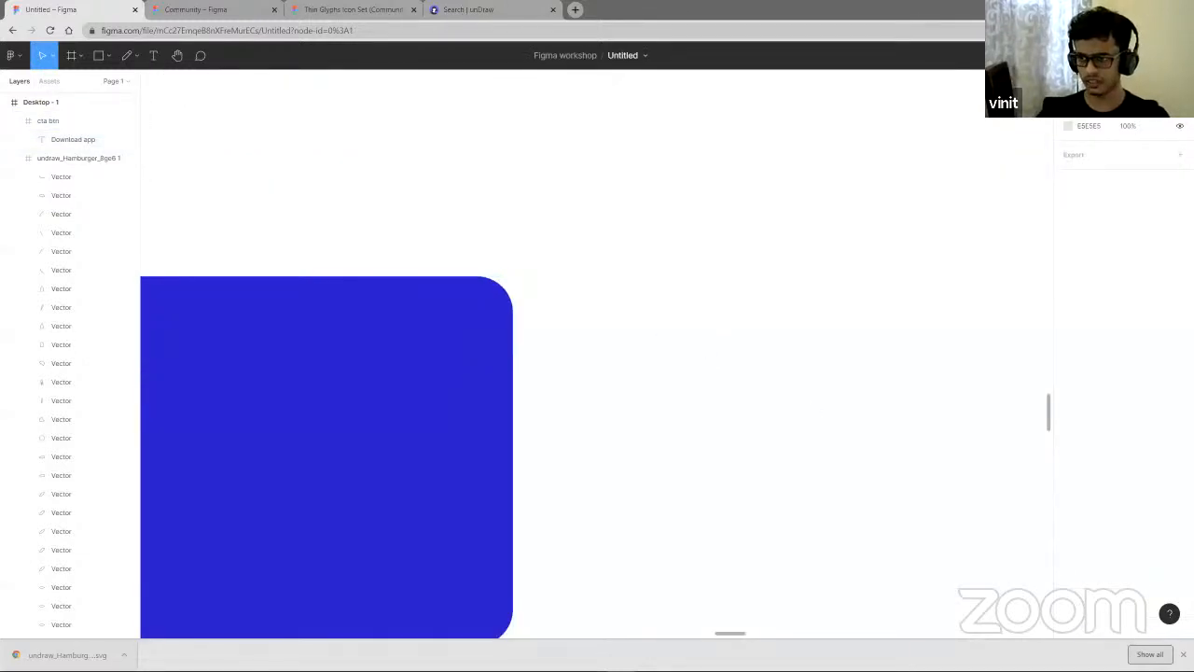
left_click(1183, 654)
scroll(774, 505, "down", 5)
scroll(801, 507, "left", 1)
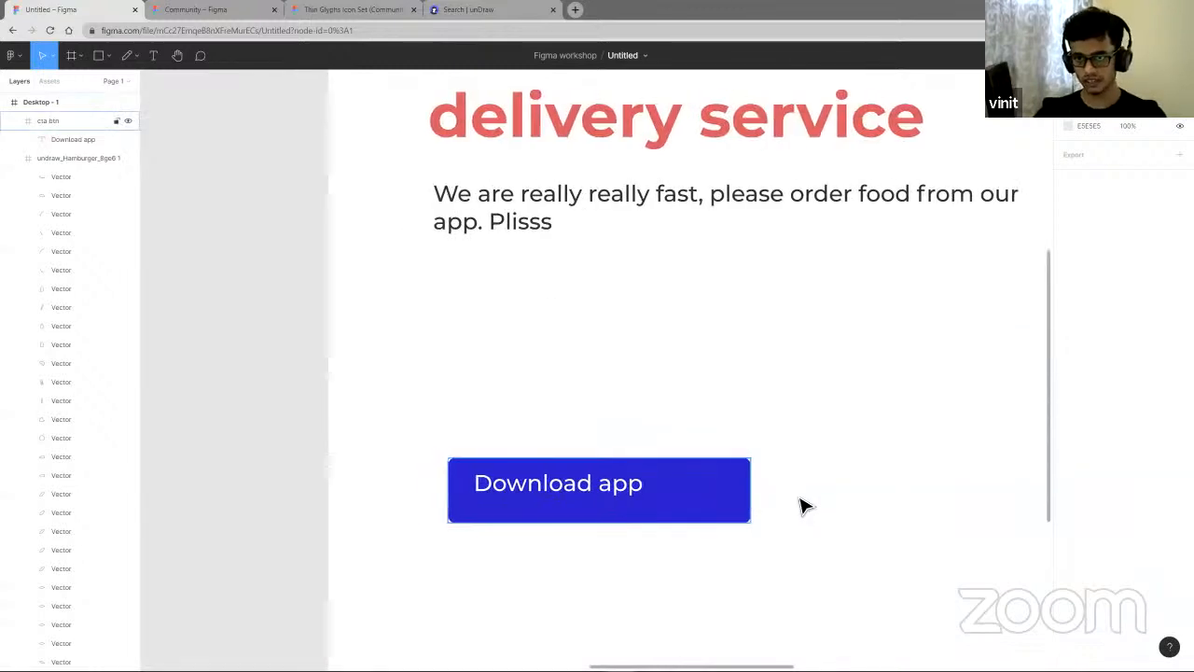
scroll(737, 507, "down", 5)
- Center the Download app text horizontally and vertically within the cta btn frame
left_click(733, 507)
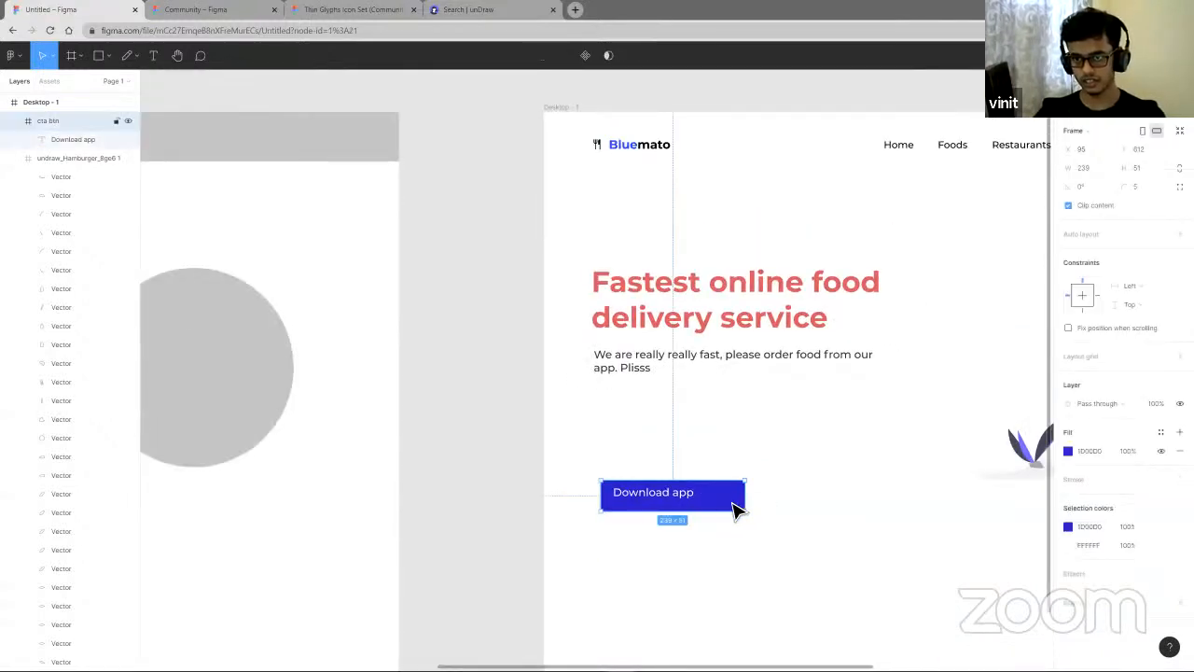
scroll(653, 504, "right", 2)
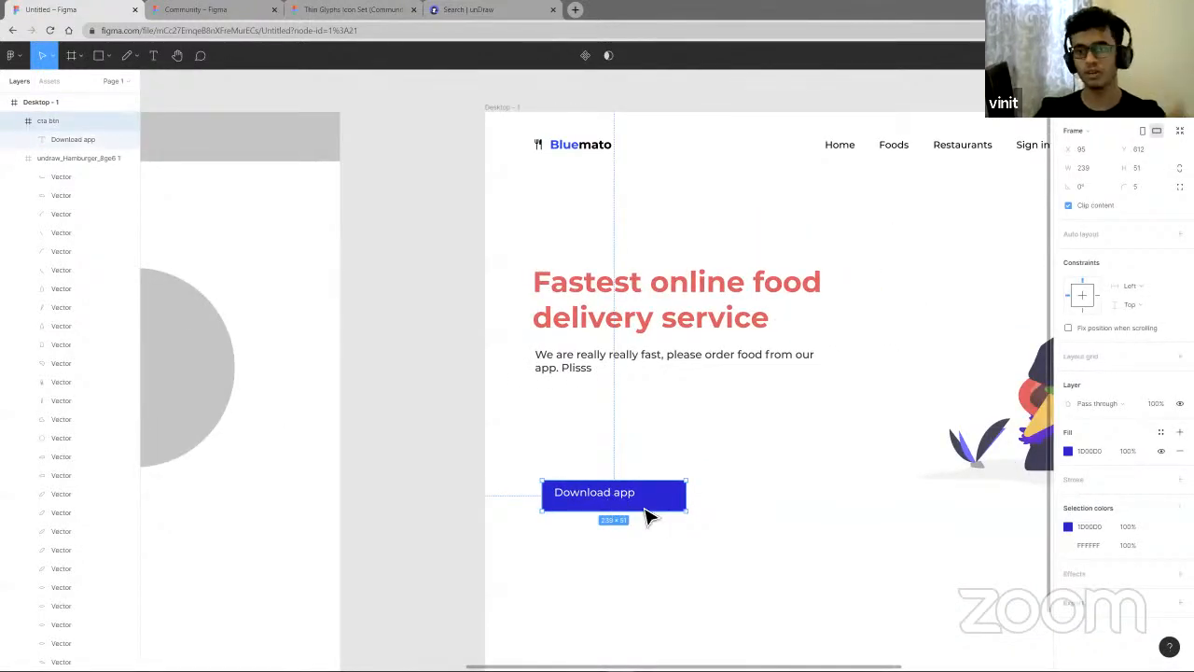
double_click(629, 498)
mouse_move(629, 498)
left_mouse_down()
mouse_move(646, 502)
mouse_move(623, 498)
left_mouse_up()
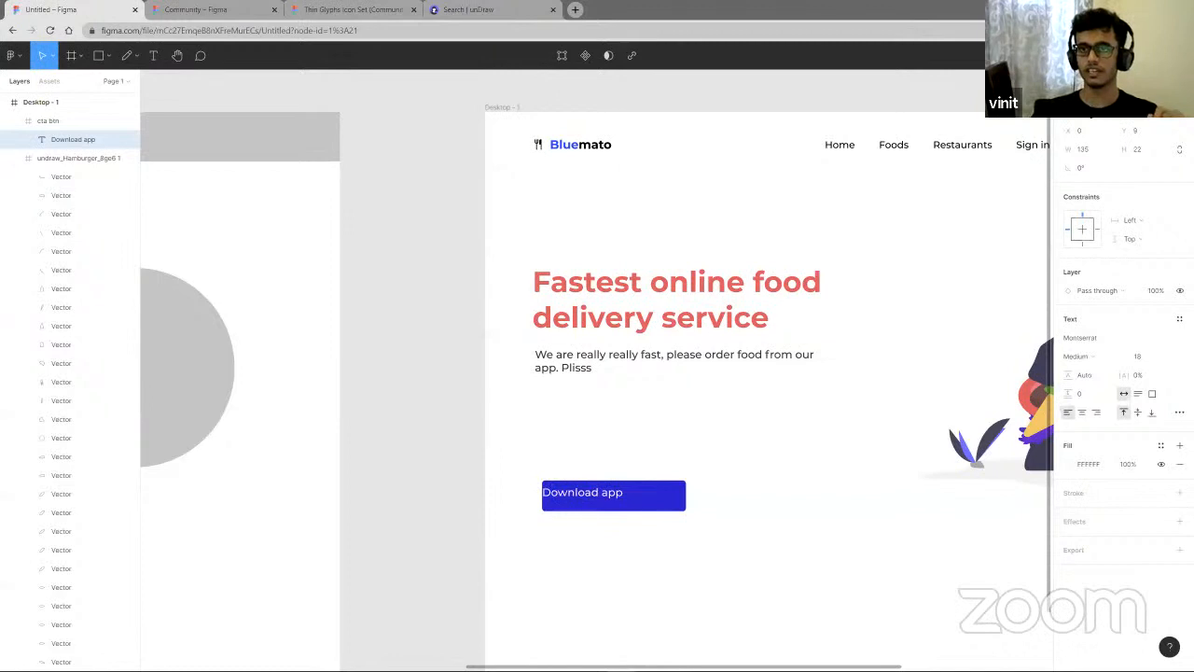
key("alt+h")
key("alt+d")
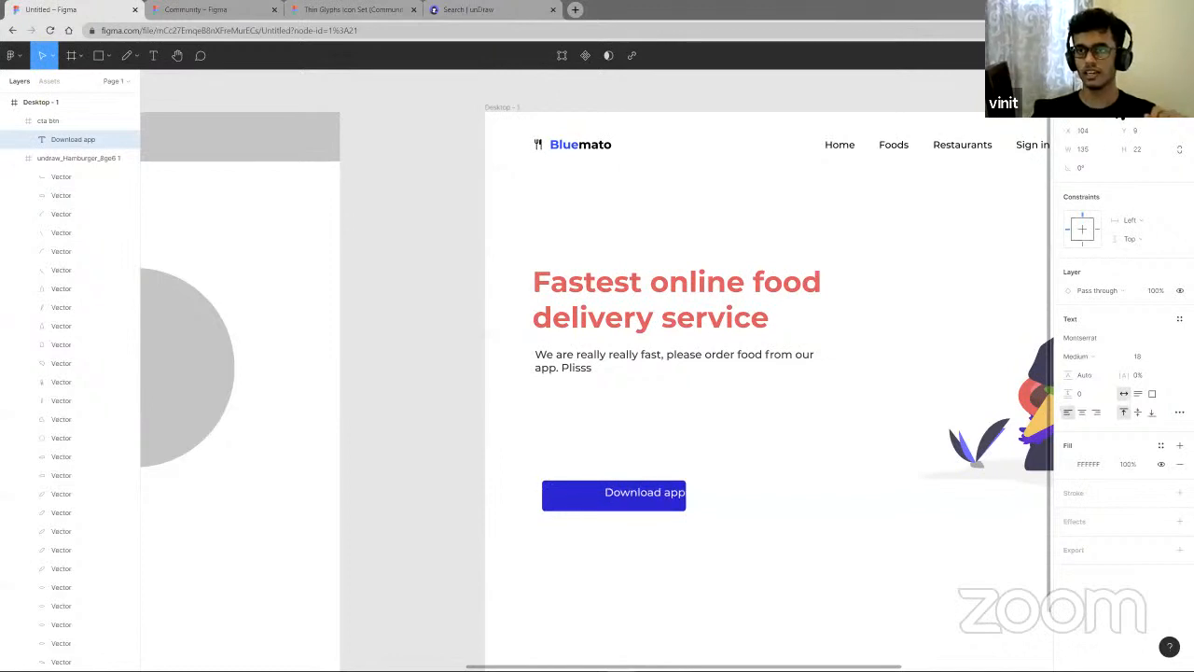
key("alt+w")
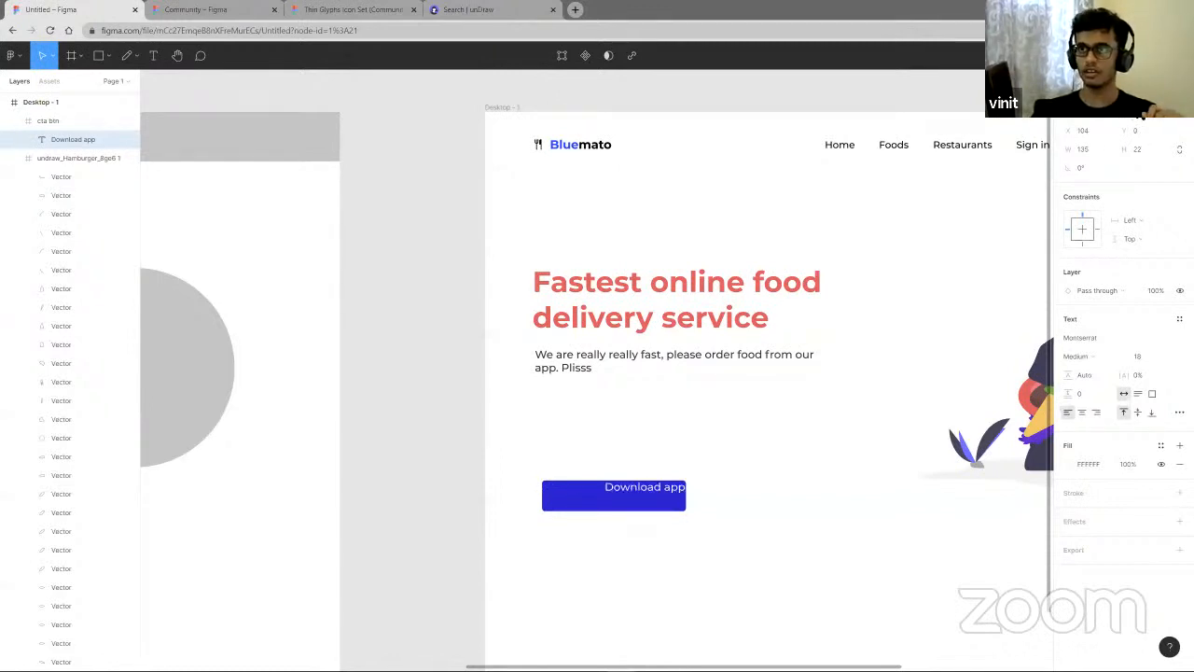
key("alt+v")
key("alt+s")
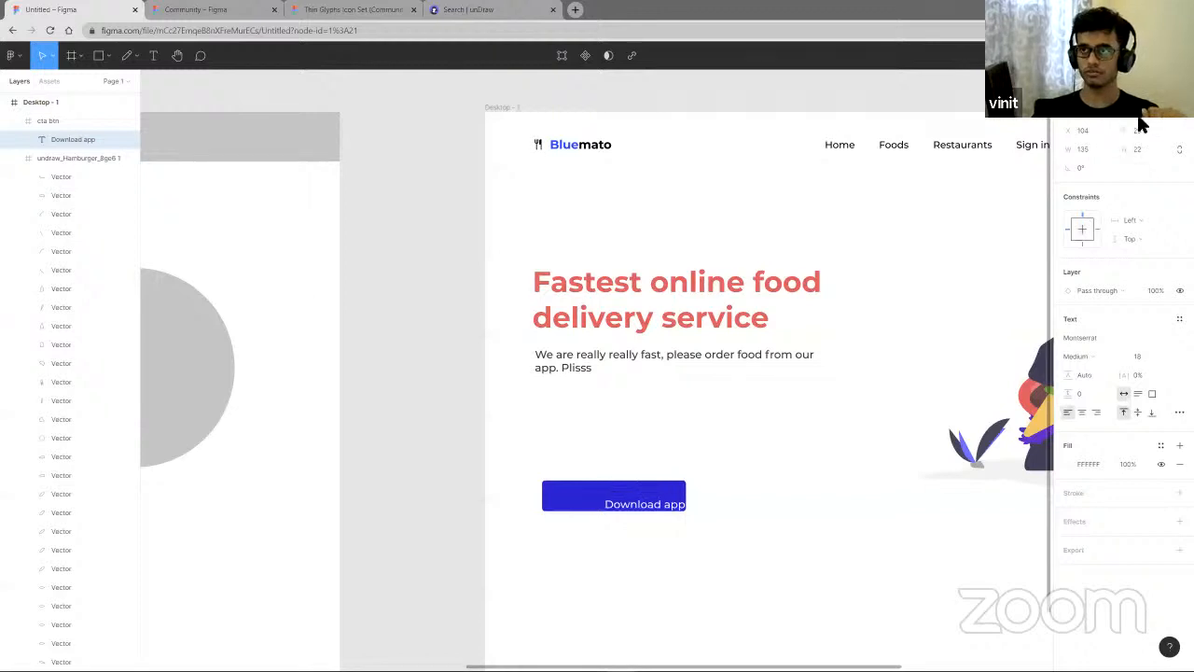
key("alt+h")
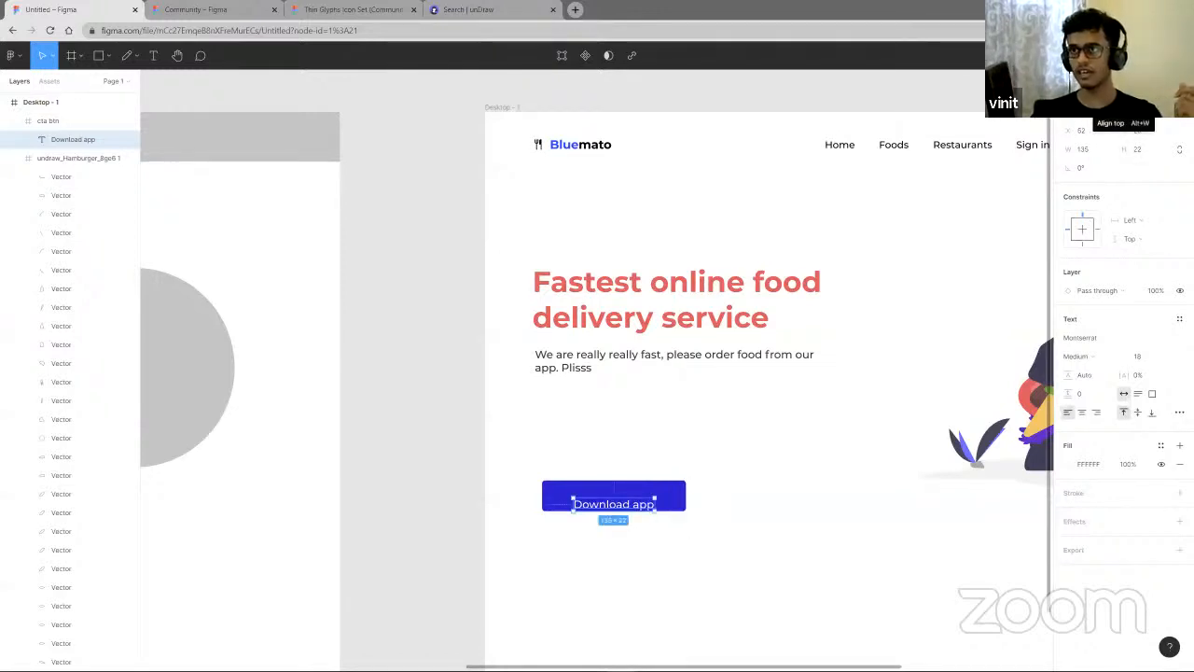
key("alt+v")
left_click(828, 520)
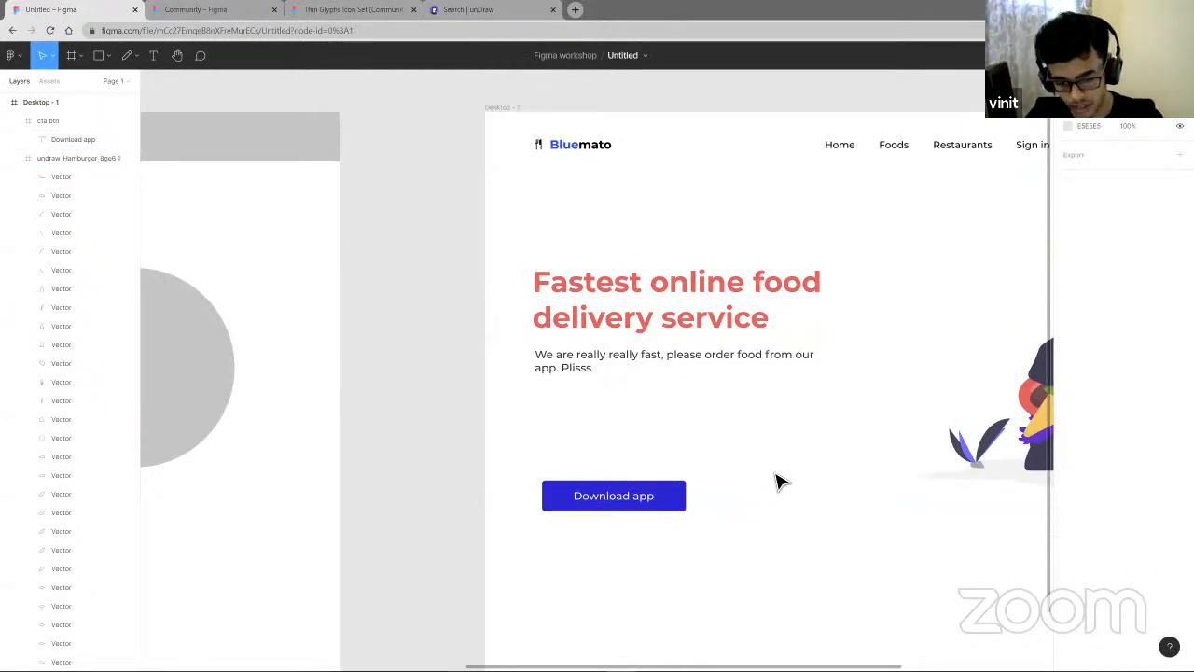
- Duplicate the Download app text, move the copy below and right of the button, and color it FF5E5E
left_click(637, 506)
left_click(637, 509)
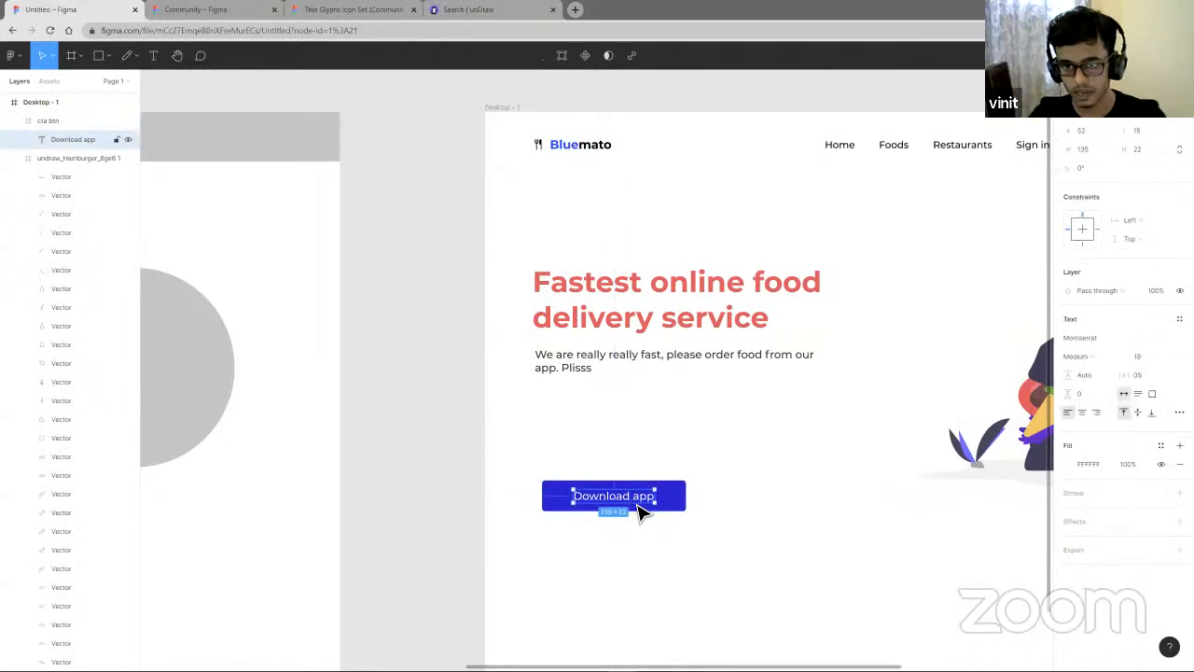
key("ctrl+d")
left_click_drag(640, 509, 775, 546)
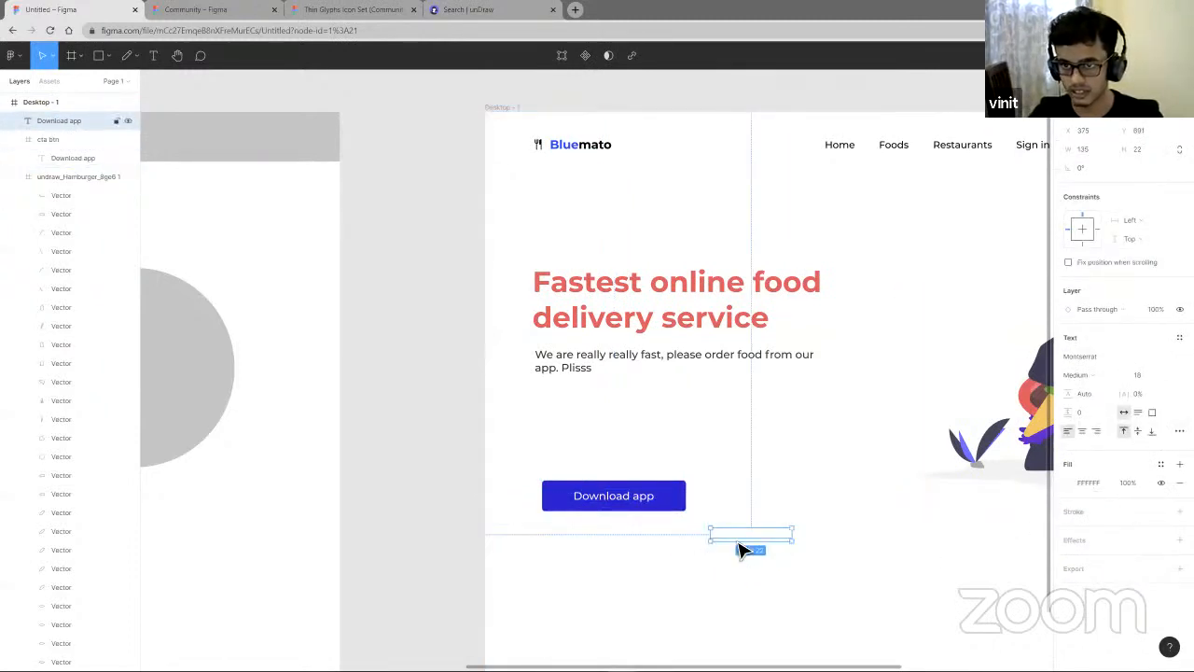
left_click(1069, 481)
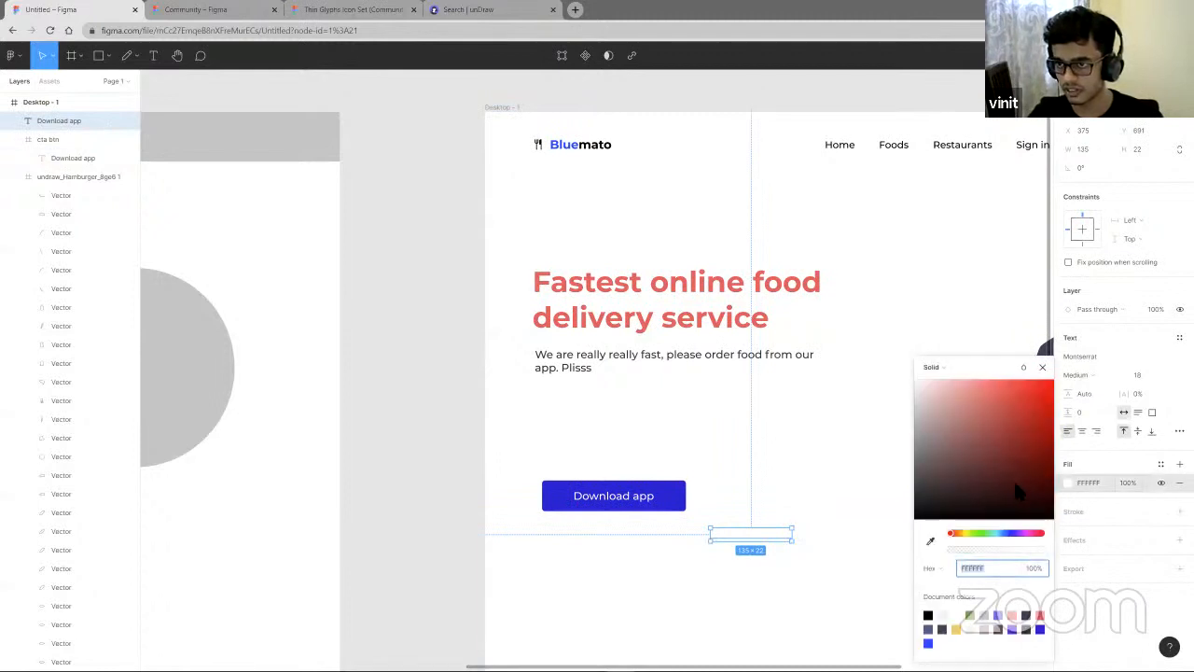
left_click(1005, 385)
left_click_drag(776, 536, 811, 537)
scroll(880, 551, "down", 2)
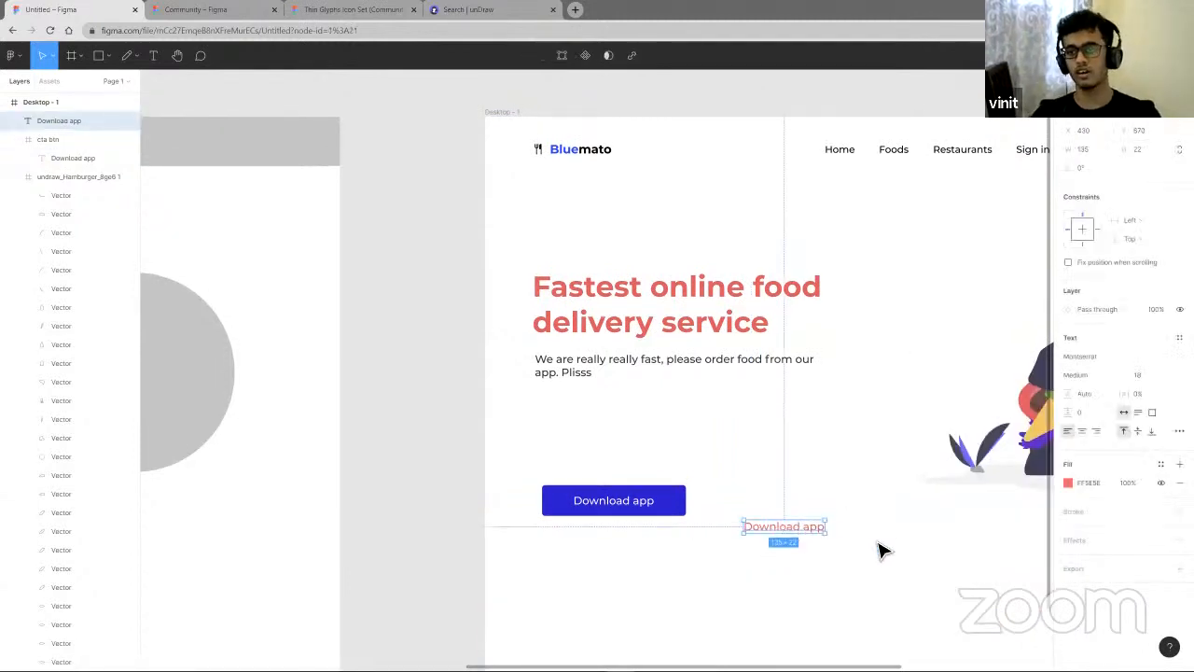
- Add auto layout to the red Download app text and undo it
scroll(856, 492, "up", 3)
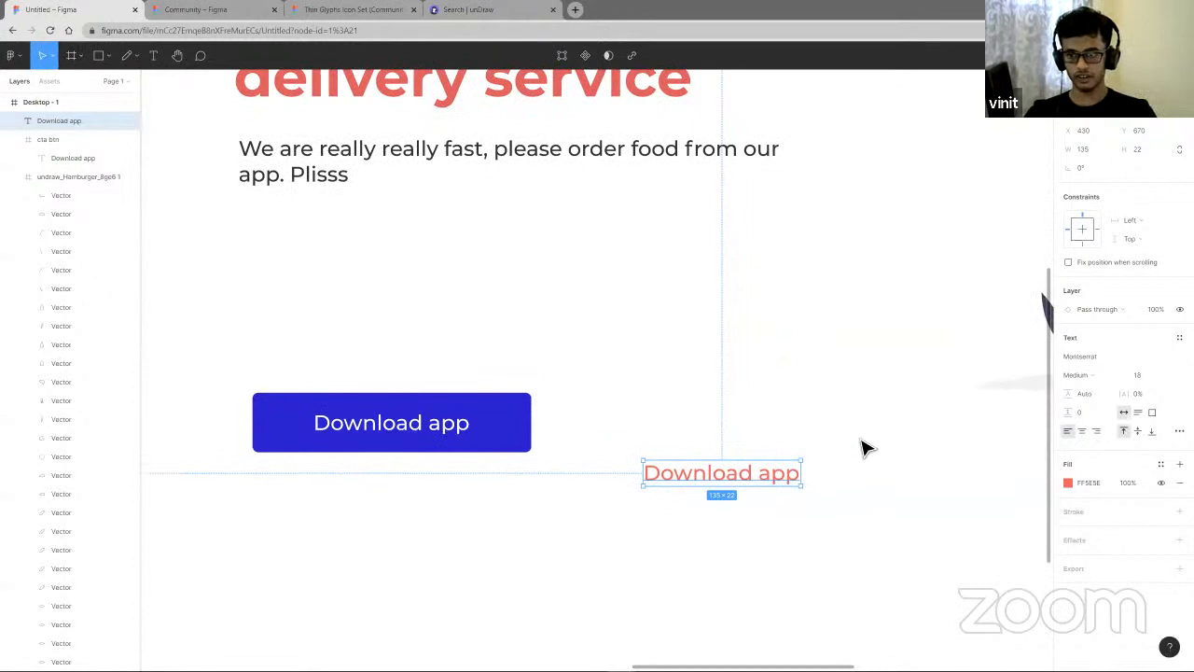
left_click(858, 452)
left_click(758, 484)
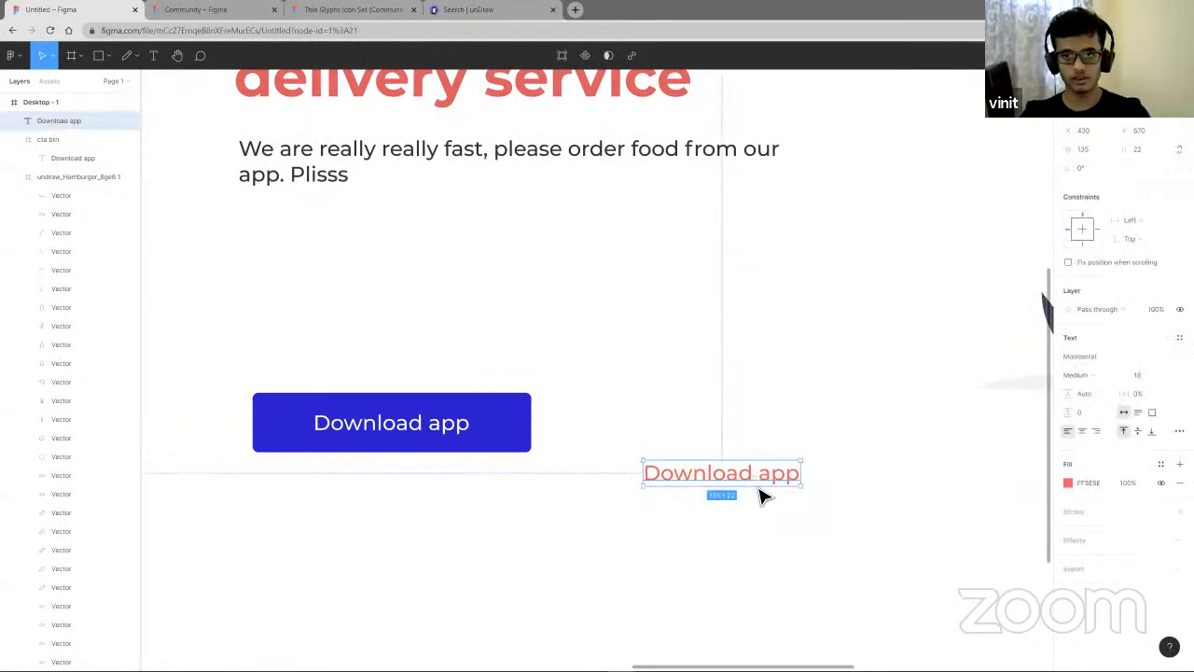
key("shift+a")
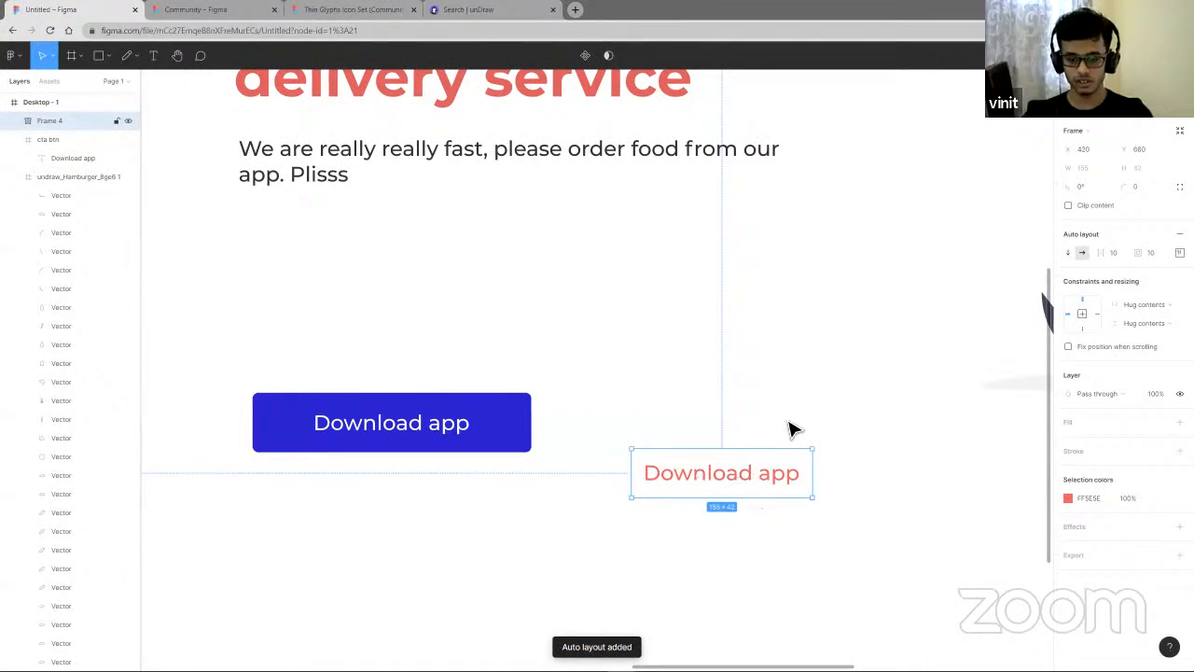
key("ctrl+z")
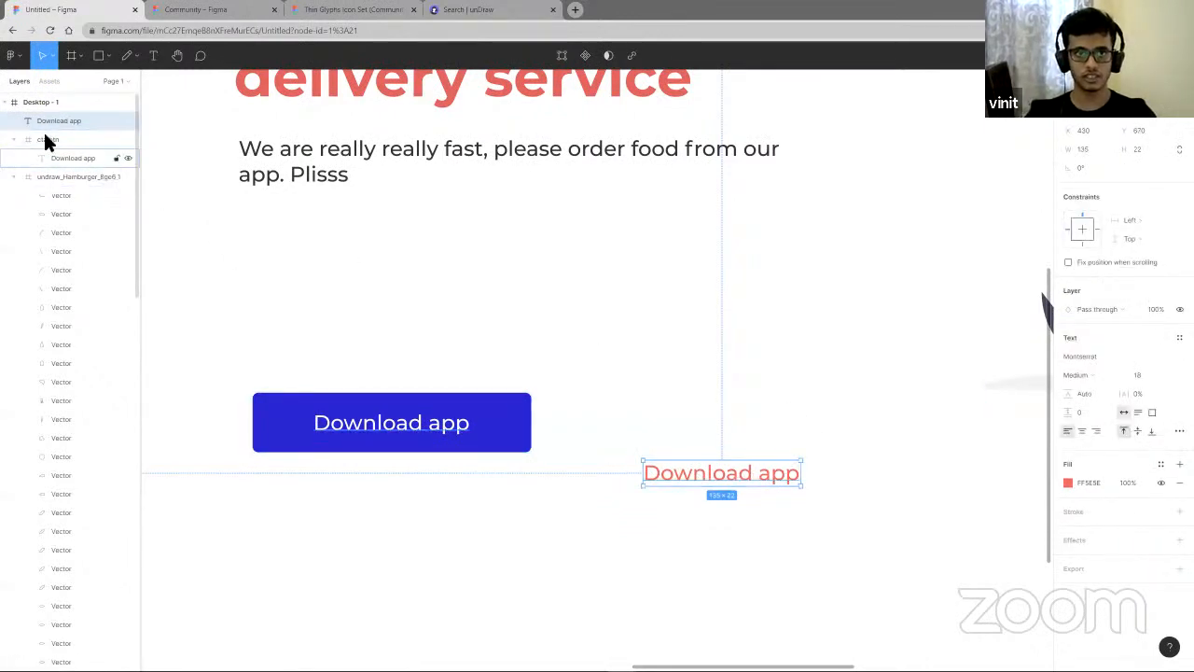
left_click(13, 140)
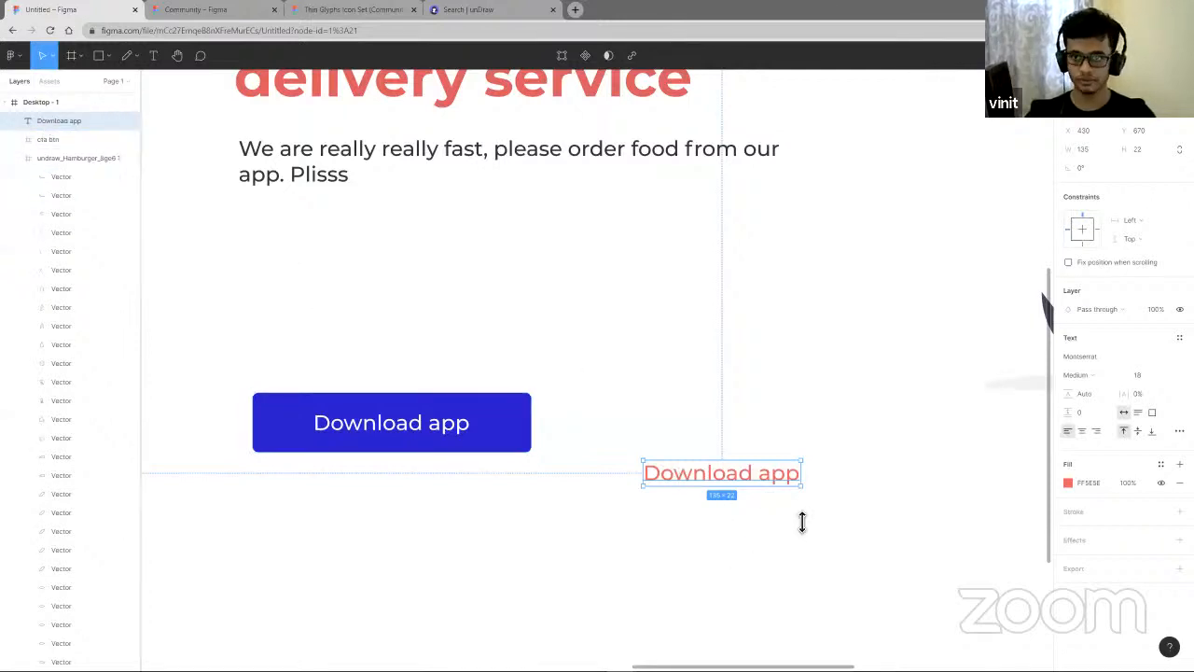
- Edit the red text to read "dont Download app"
double_click(733, 475)
left_click(732, 475)
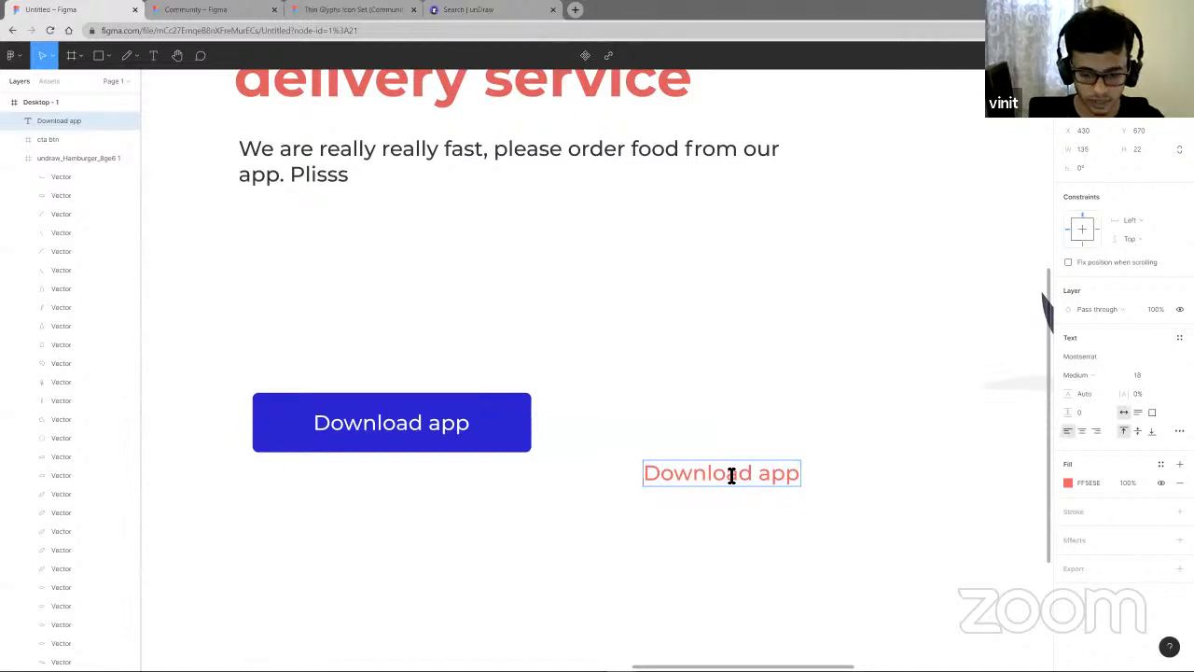
type("dont")
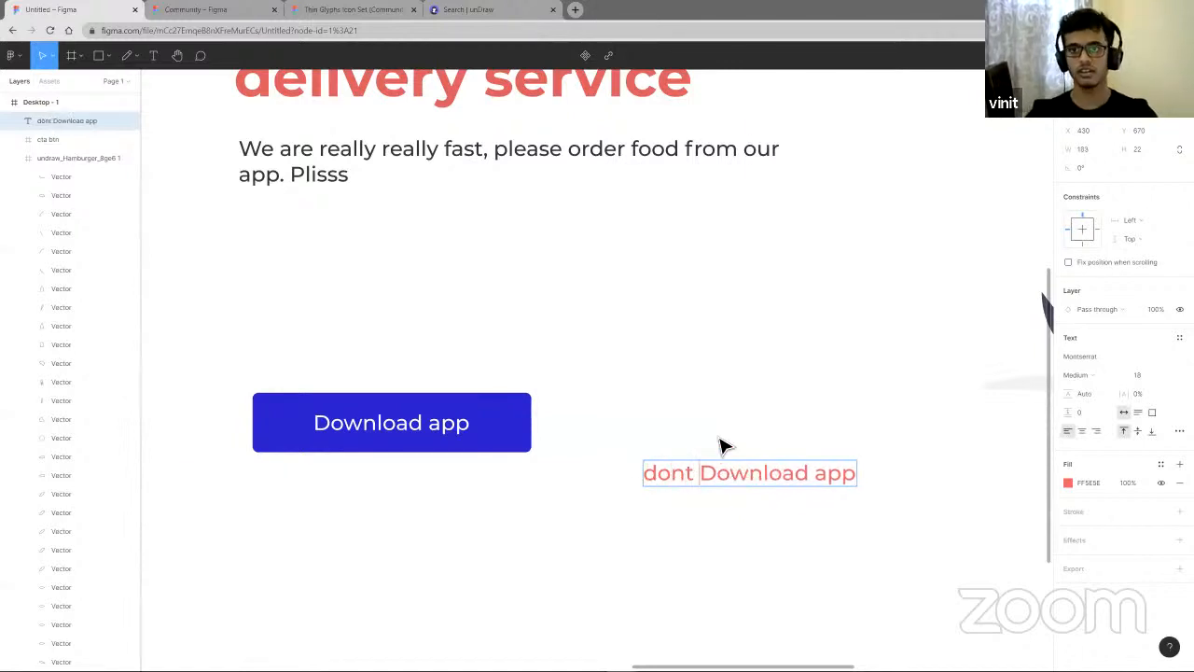
key("Escape")
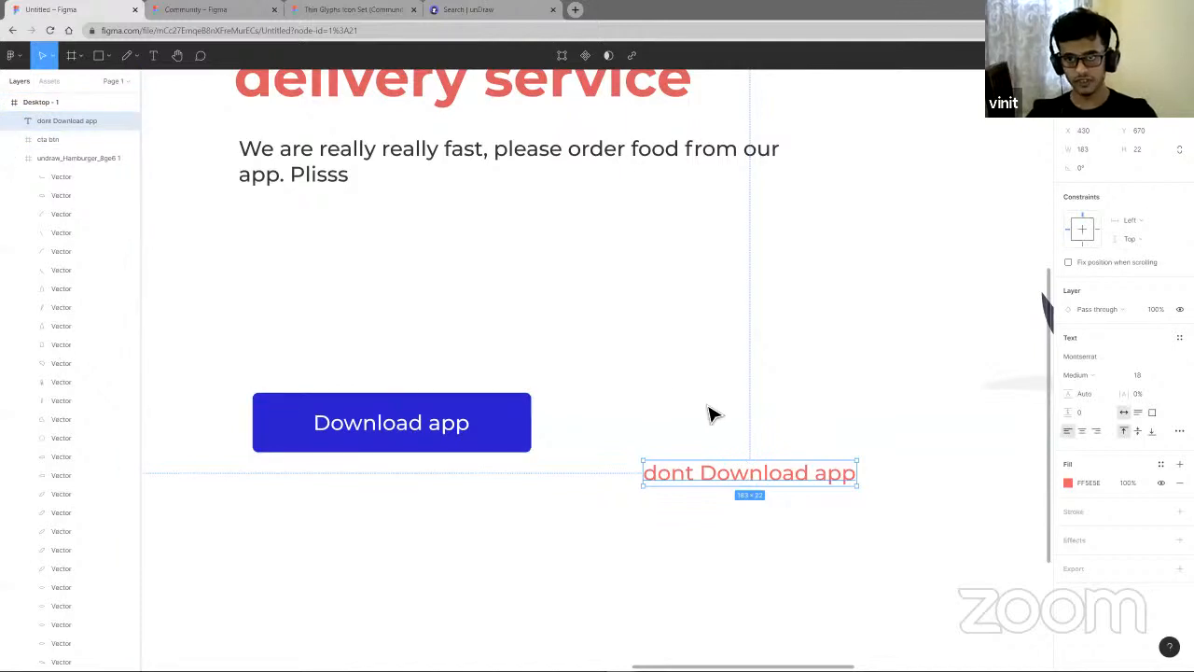
- Wrap the red text in an auto layout frame
key("shift+a")
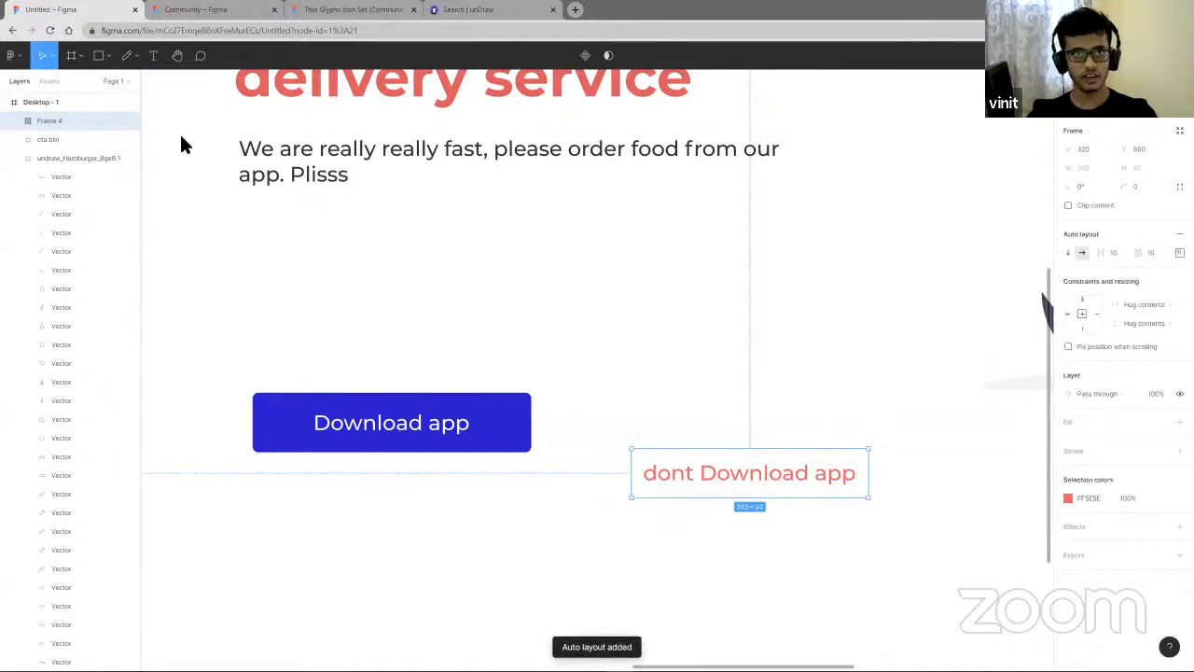
left_click(15, 121)
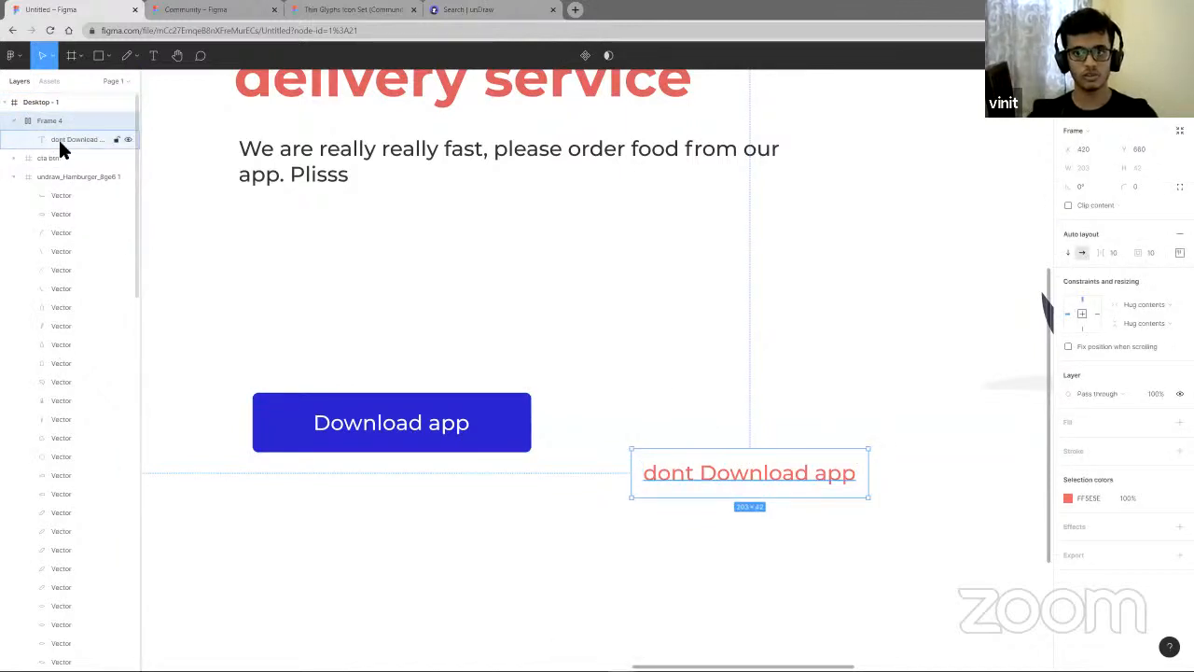
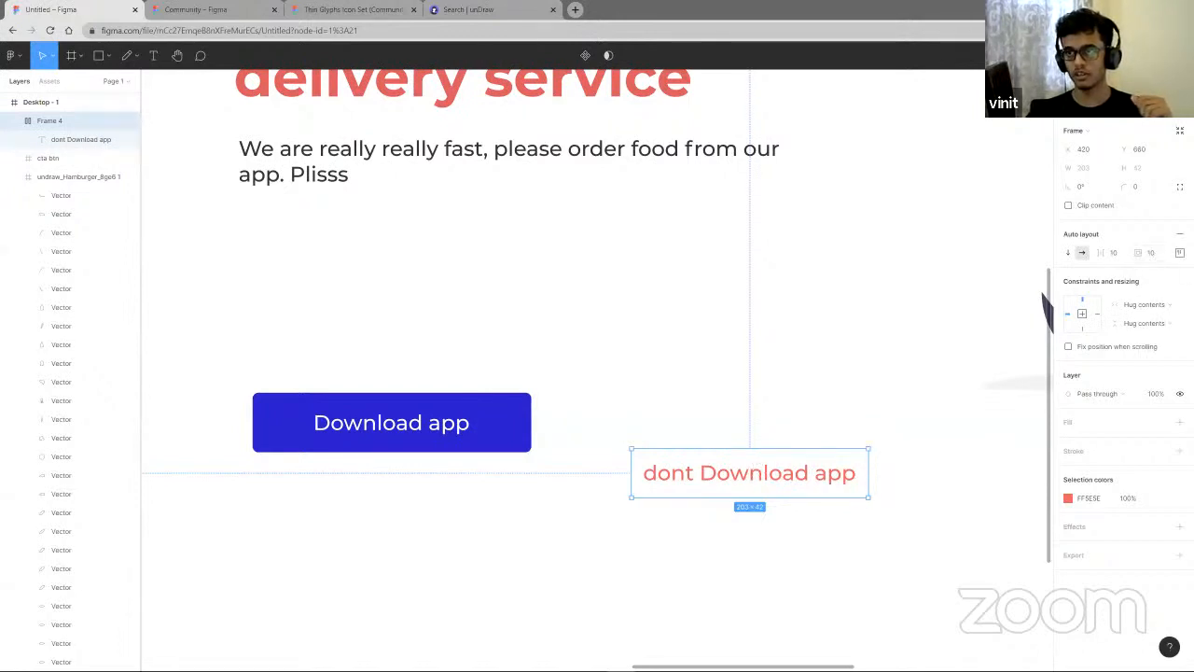
- Increase the button frame's padding and add a light pink FFCFCF fill to it
left_click_drag(1139, 252, 1092, 490)
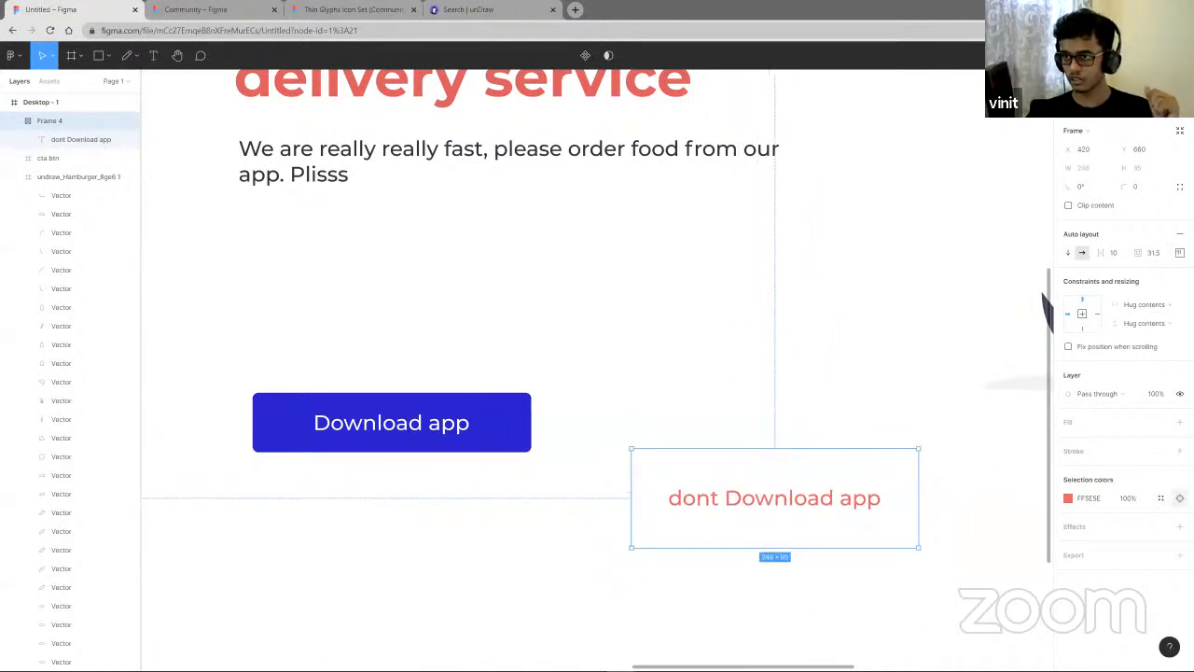
left_click(1180, 422)
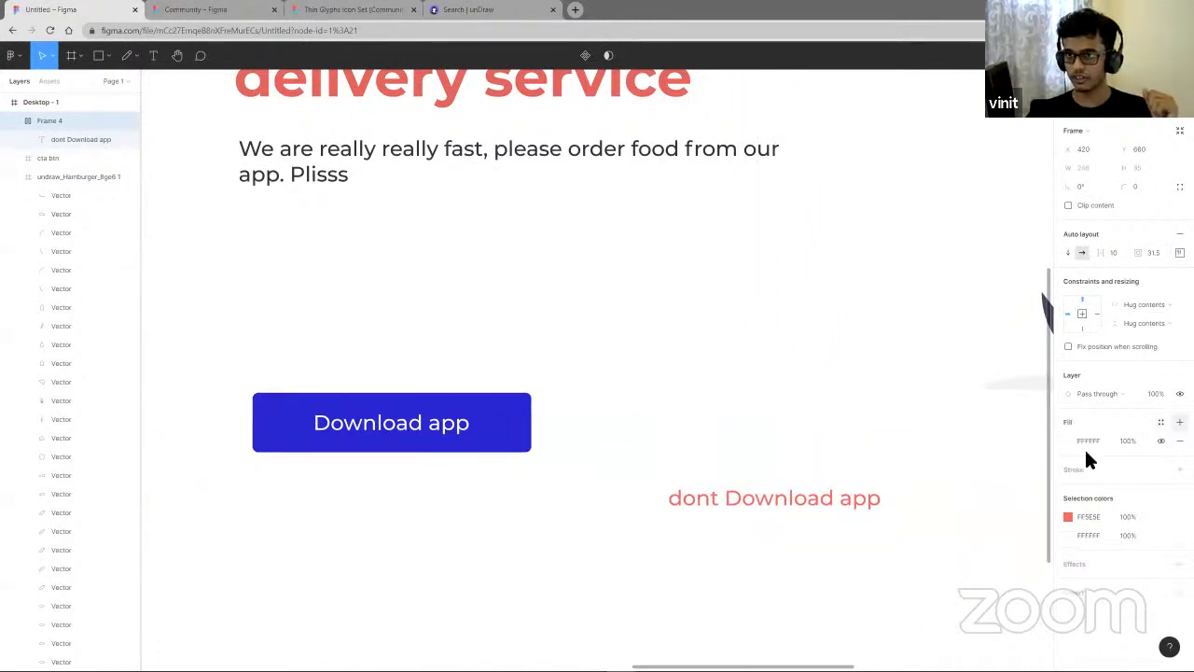
left_click(1069, 441)
left_click(969, 385)
left_click_drag(959, 385, 941, 378)
left_click(894, 515)
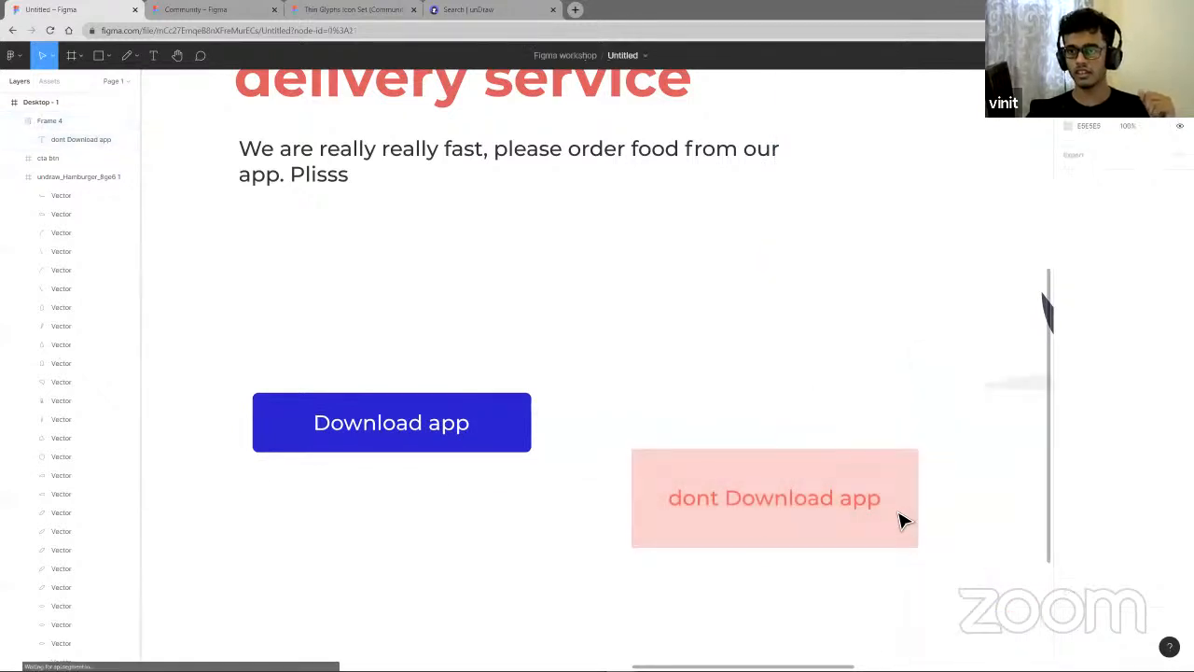
- Set the frame's padding to 12 top and bottom and 32 on the sides
left_click_drag(1138, 253, 1140, 255)
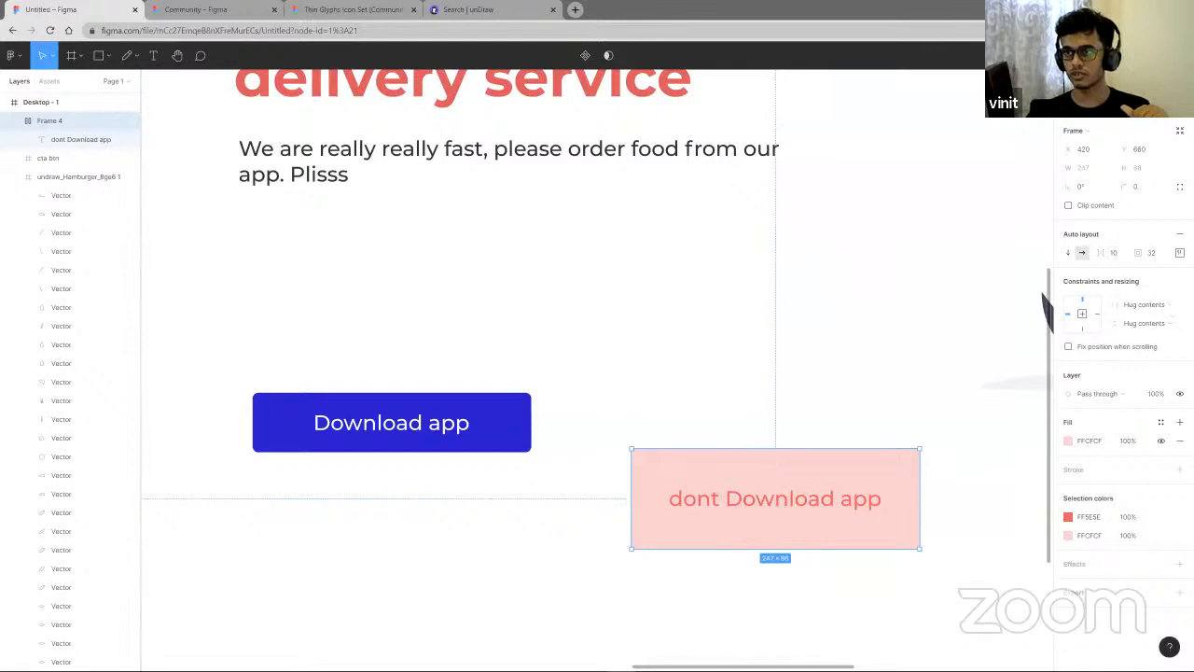
left_click(1179, 252)
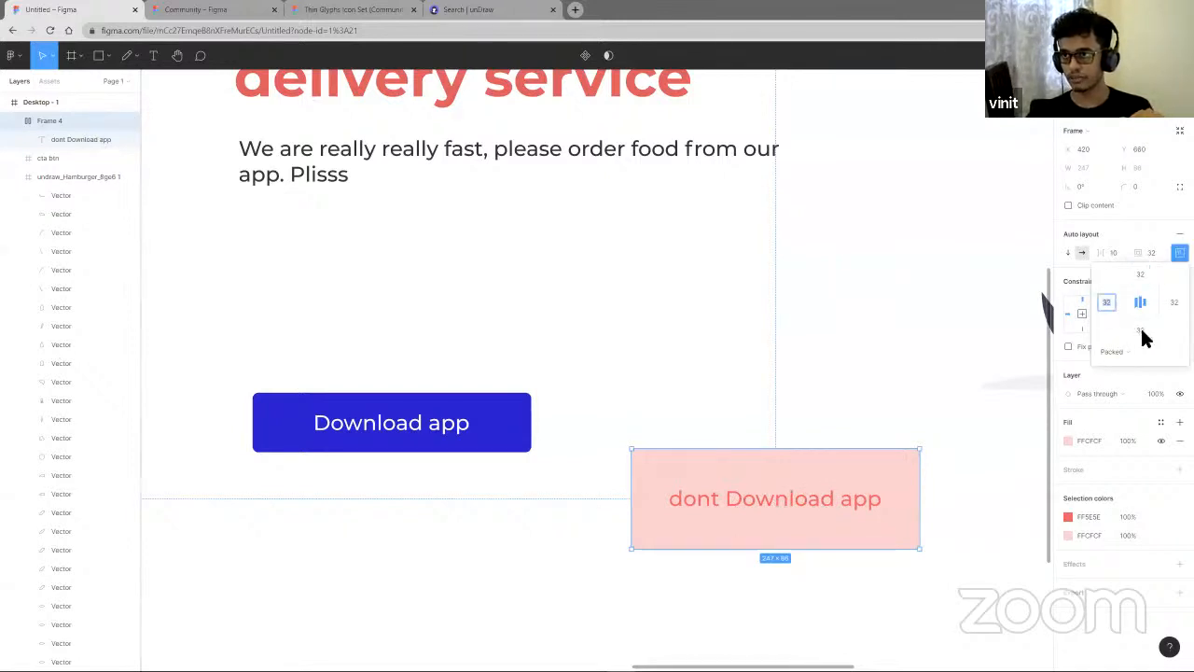
left_click(1140, 331)
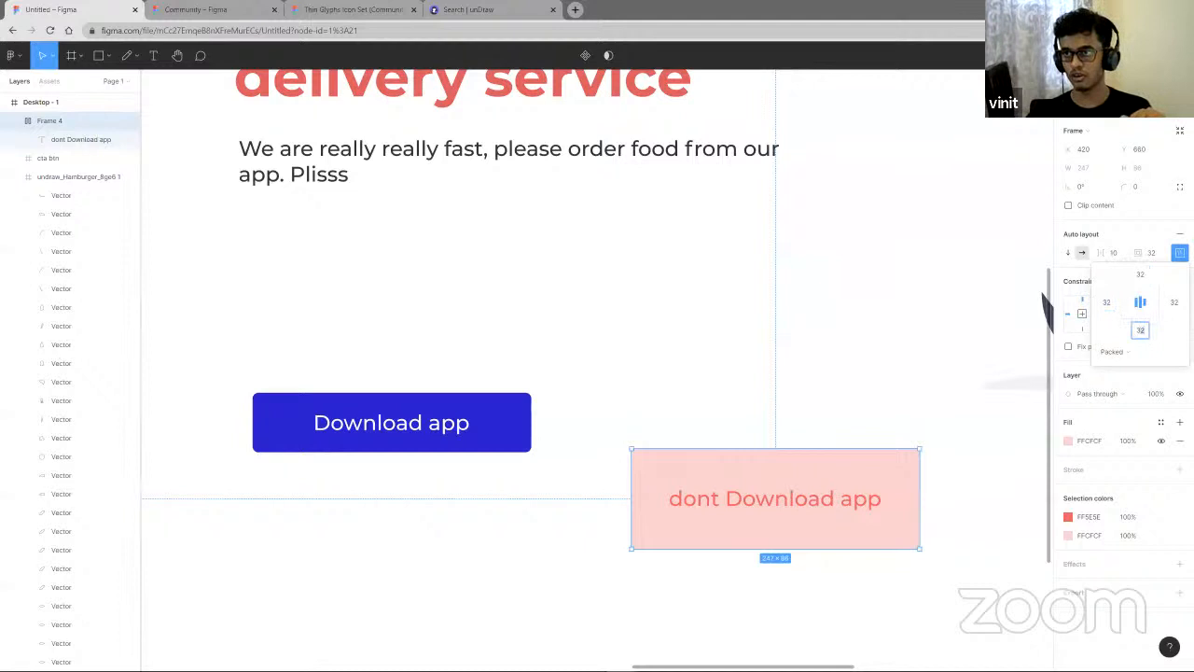
left_click(1142, 279)
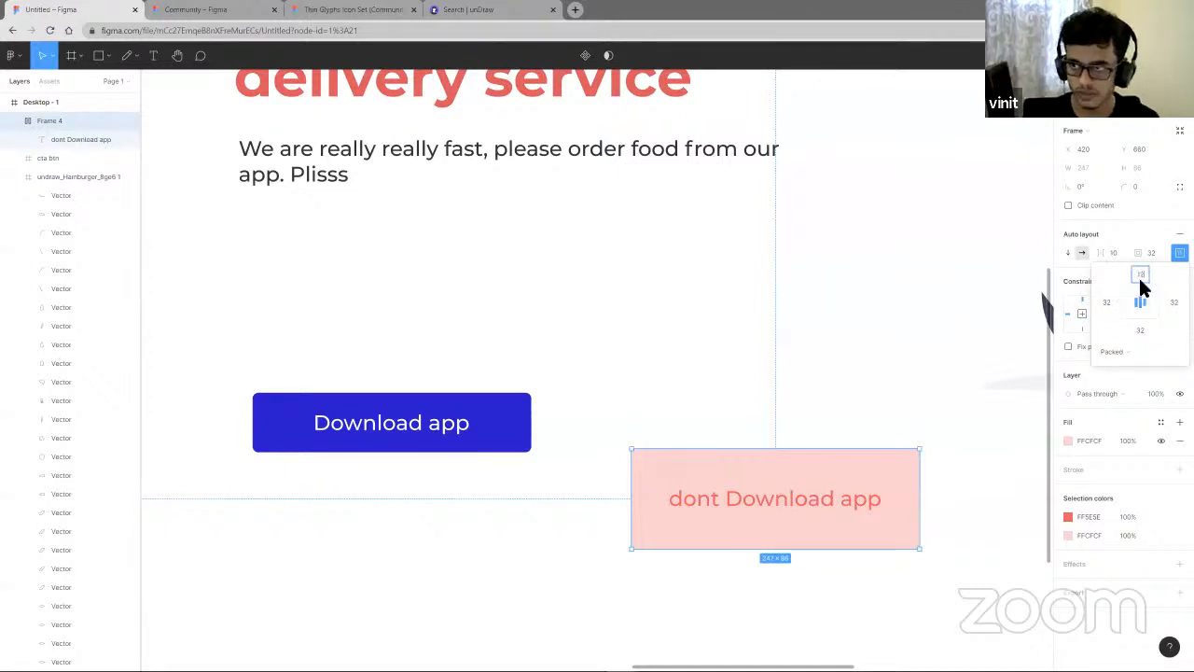
type("12")
left_click(1142, 332)
type("12")
left_click(1110, 304)
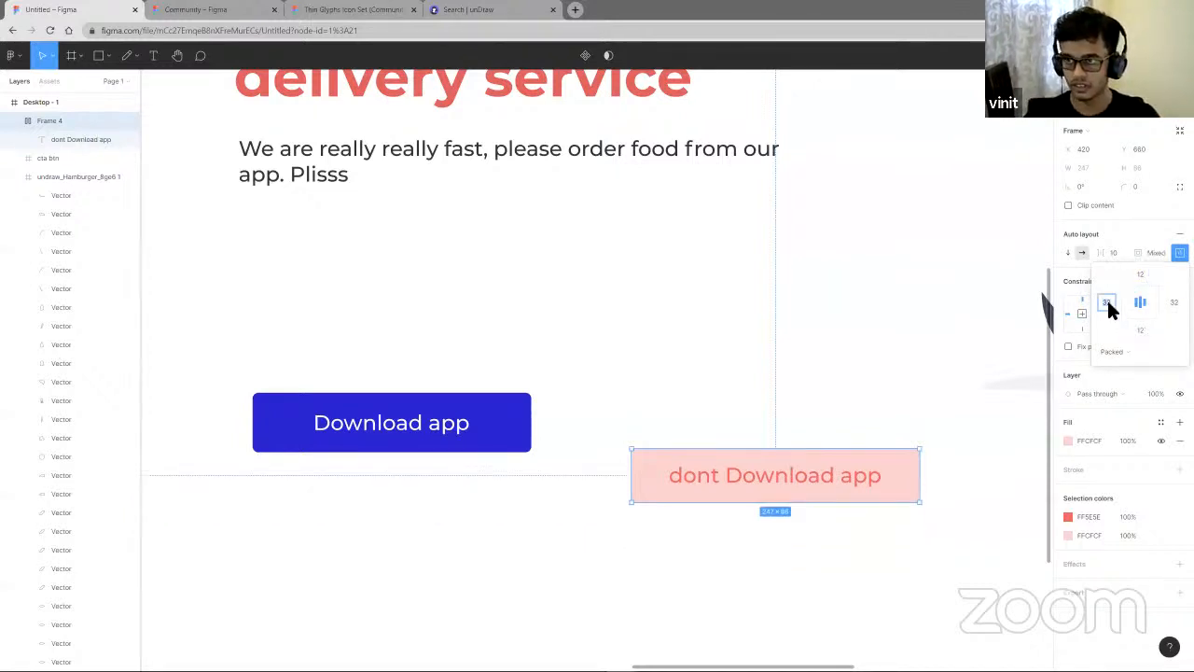
type("12")
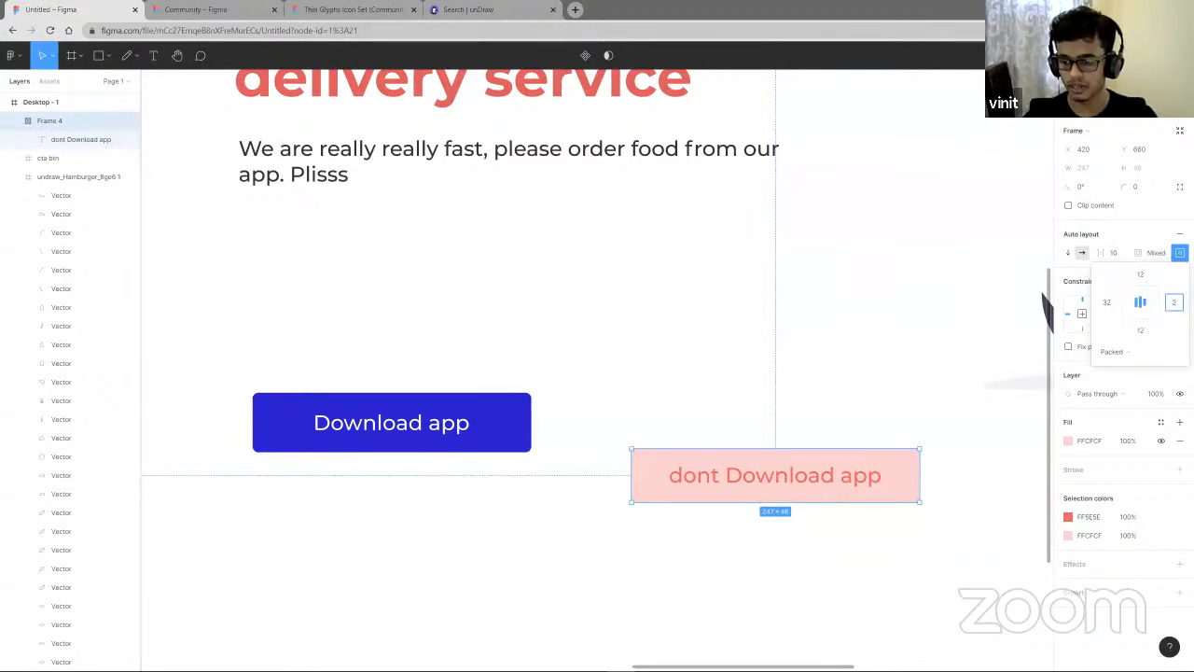
- Set the frame's corner radius to 5
left_click(902, 379)
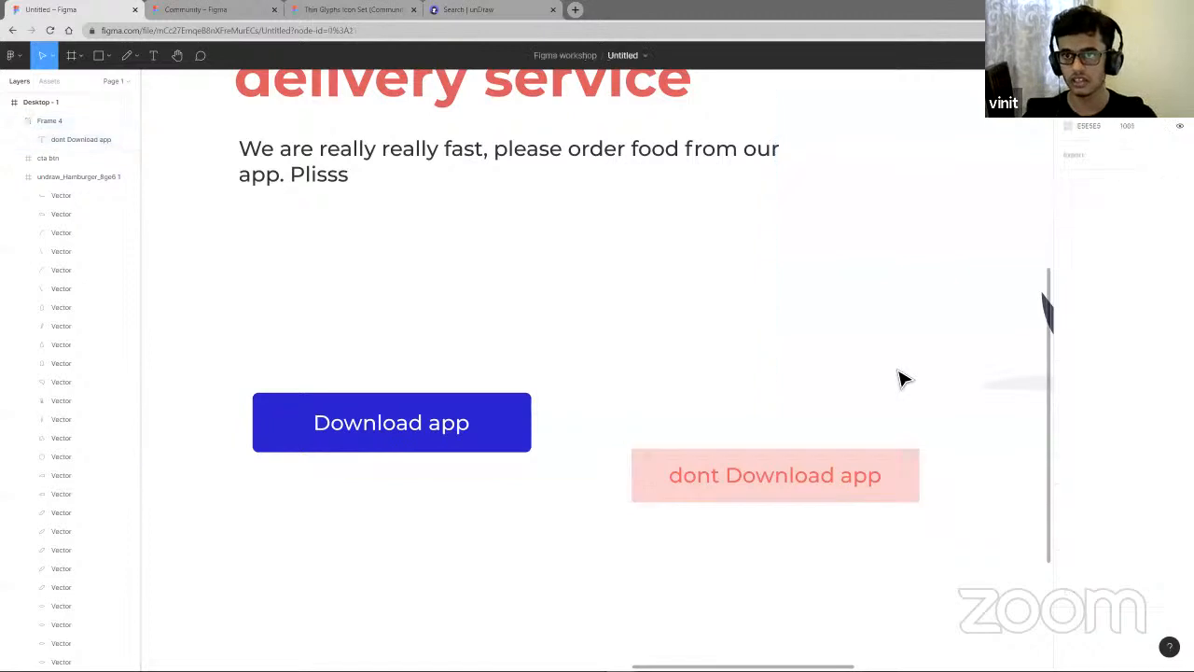
left_click(896, 480)
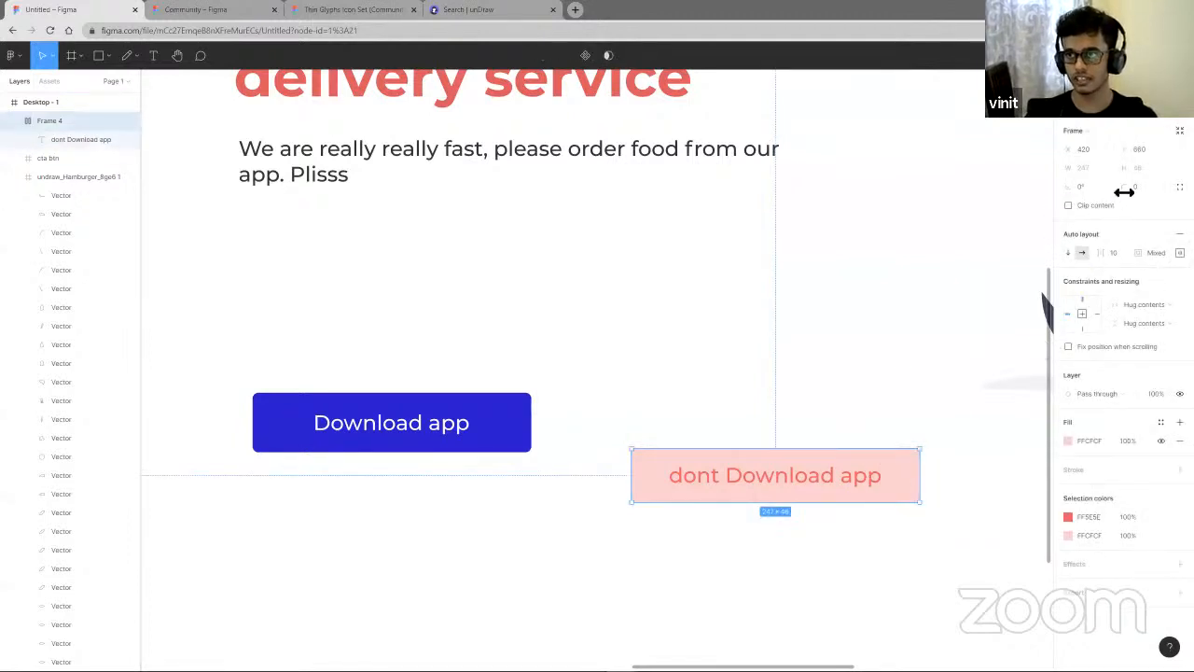
left_click(1129, 189)
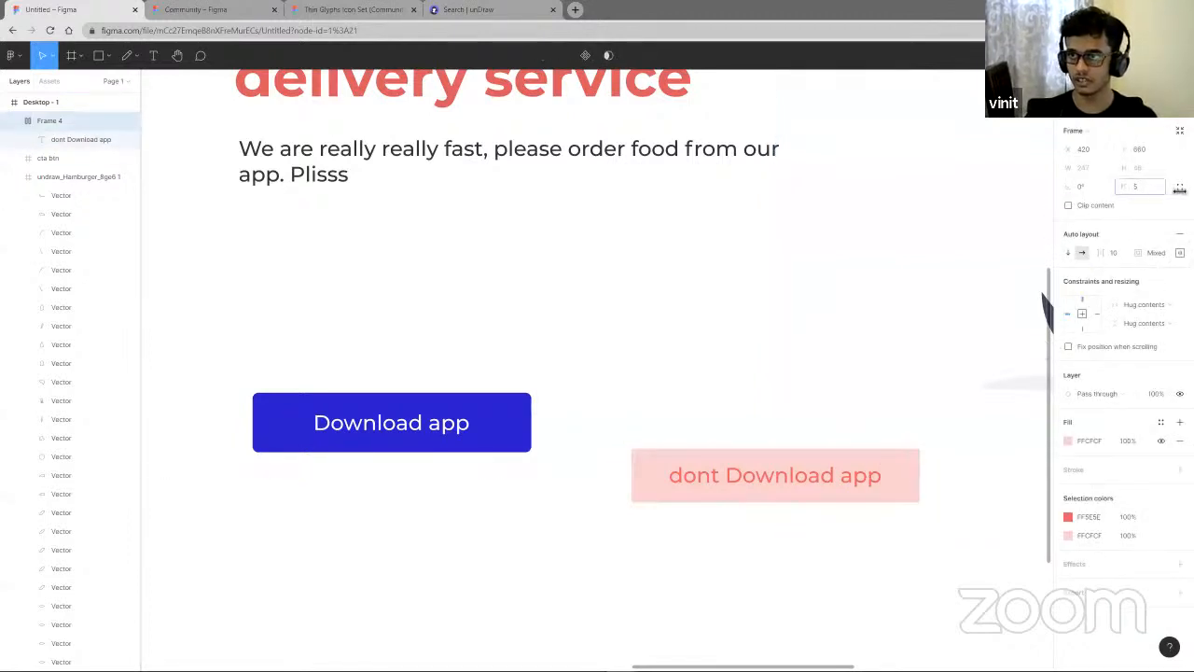
left_click(699, 383)
- Move the pink button beside the blue Download app button
left_click_drag(869, 493, 811, 445)
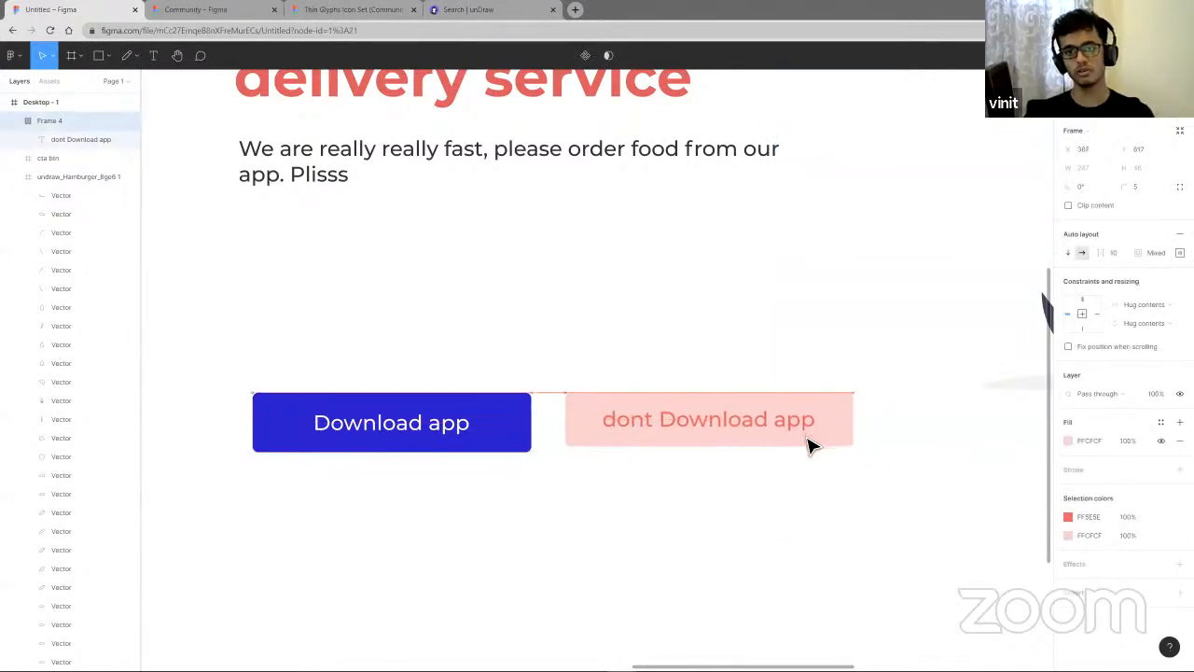
left_click(473, 444)
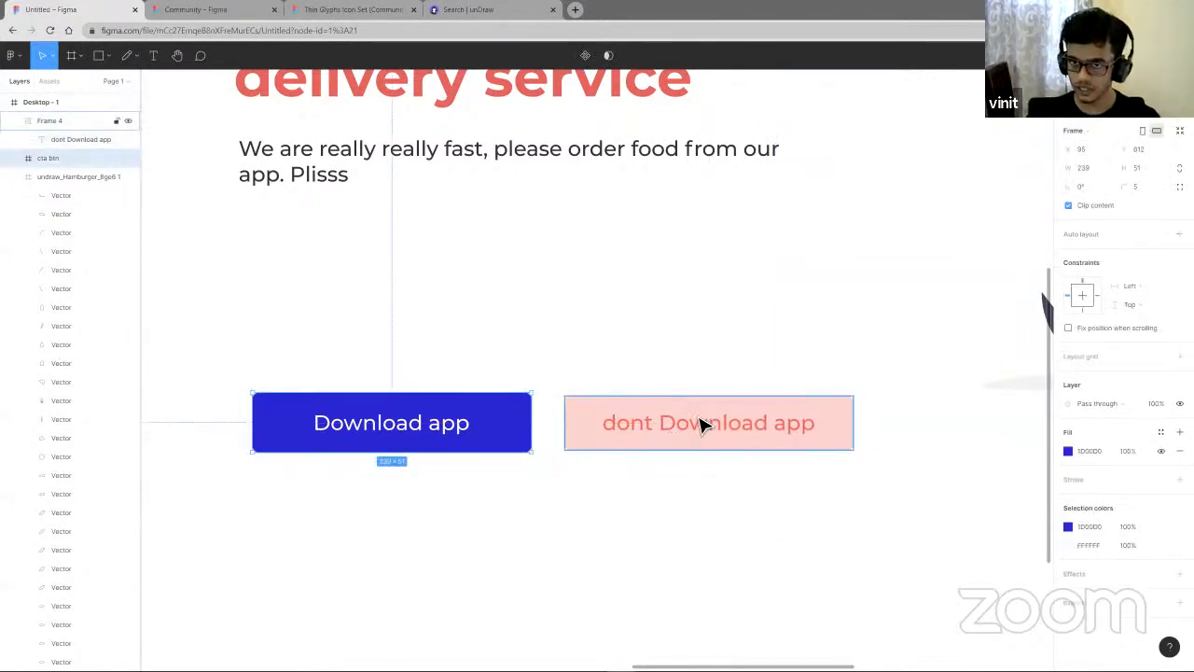
left_click(706, 425)
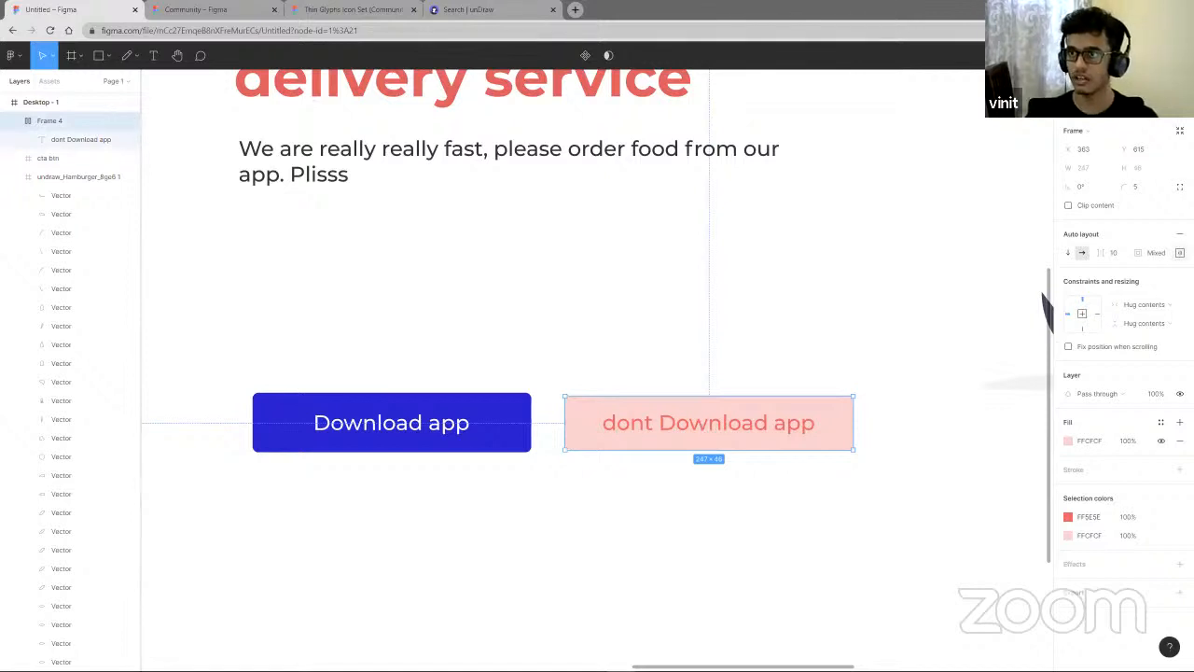
- Examine the pink button's CSS in the inspect panel and review the whole landing page
left_click(1145, 81)
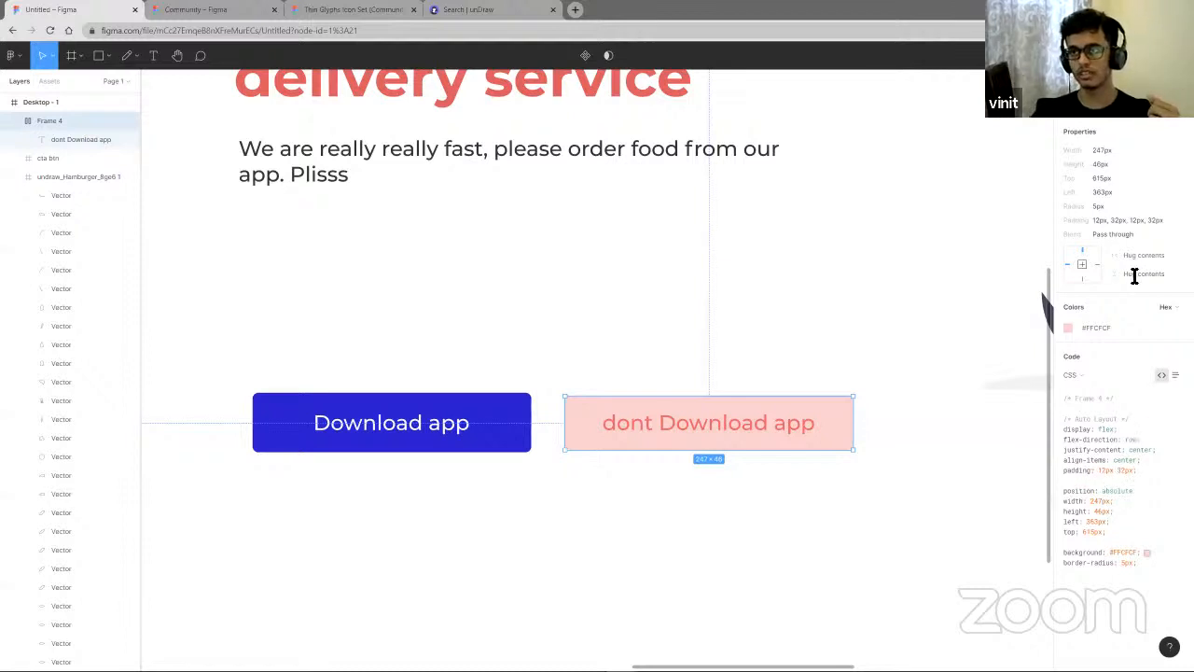
left_click(1075, 81)
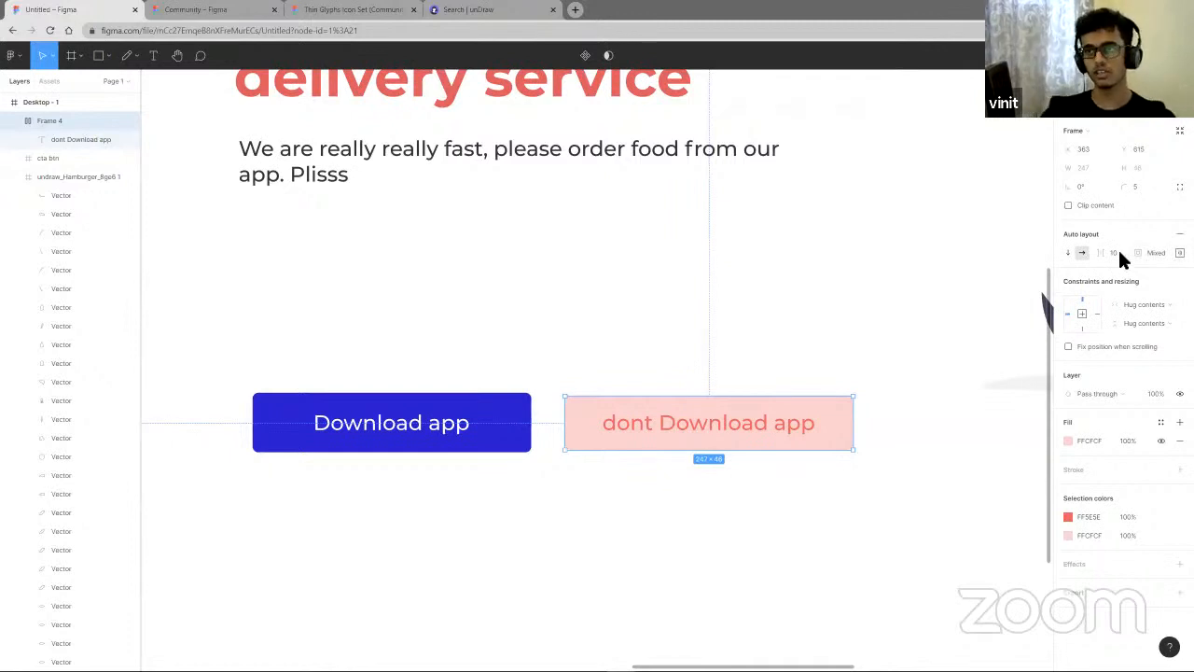
left_click(808, 367)
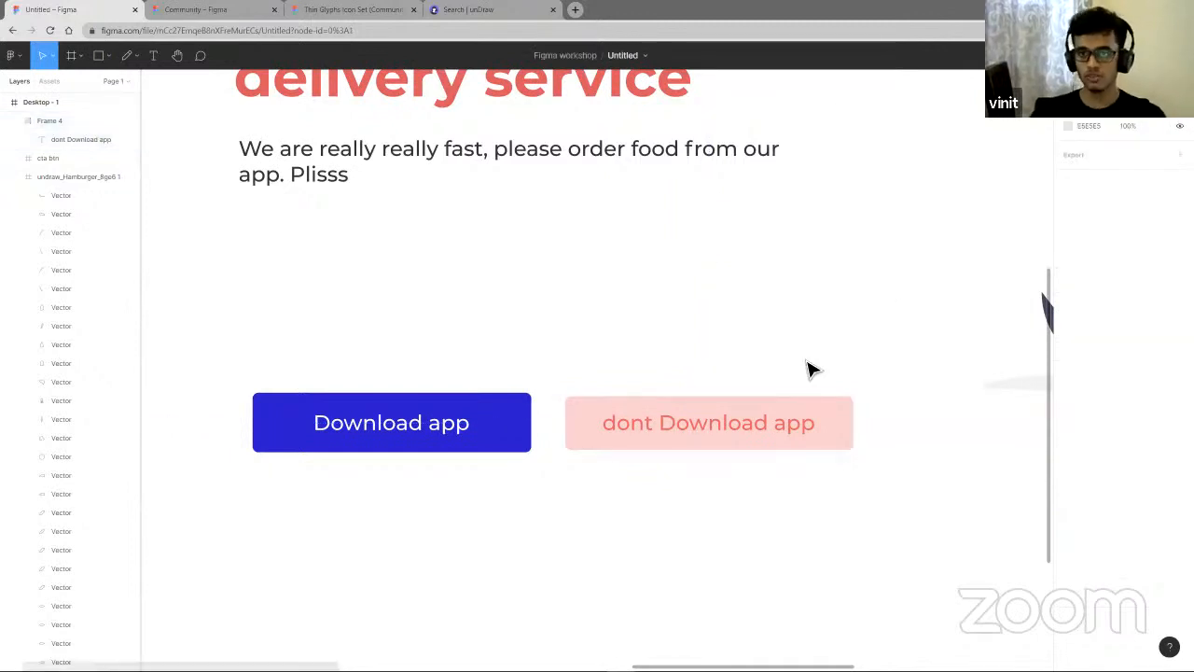
scroll(808, 368, "down", 5)
scroll(794, 376, "right", 2)
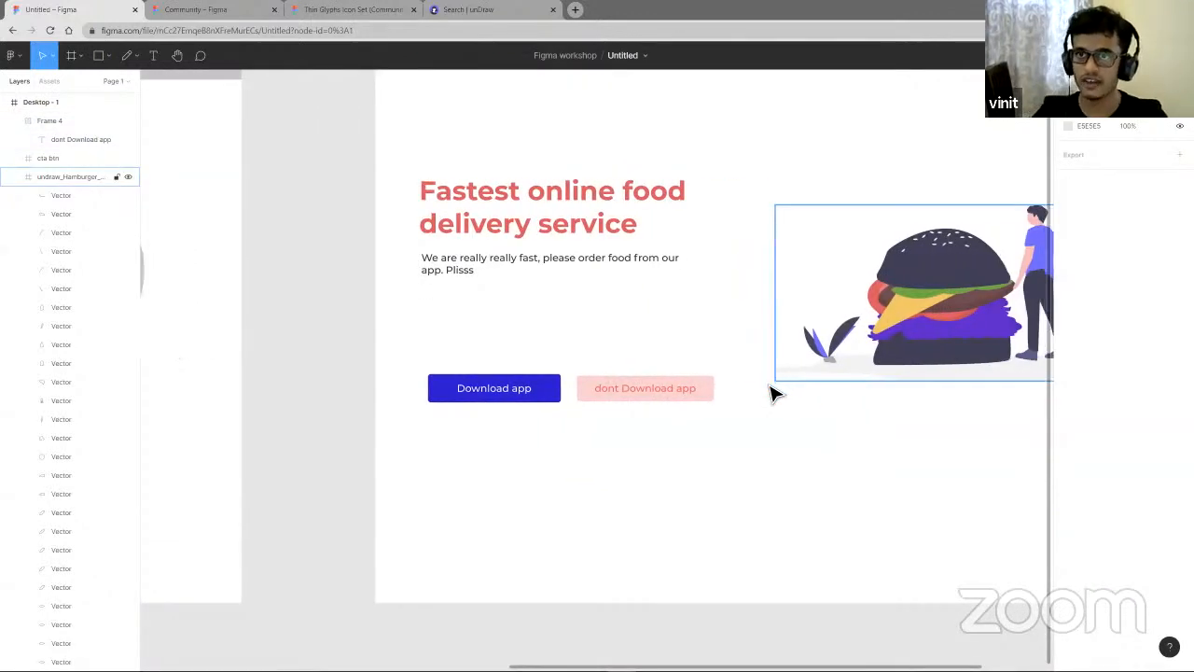
scroll(772, 388, "up", 1)
scroll(773, 388, "left", 1)
scroll(796, 382, "right", 2)
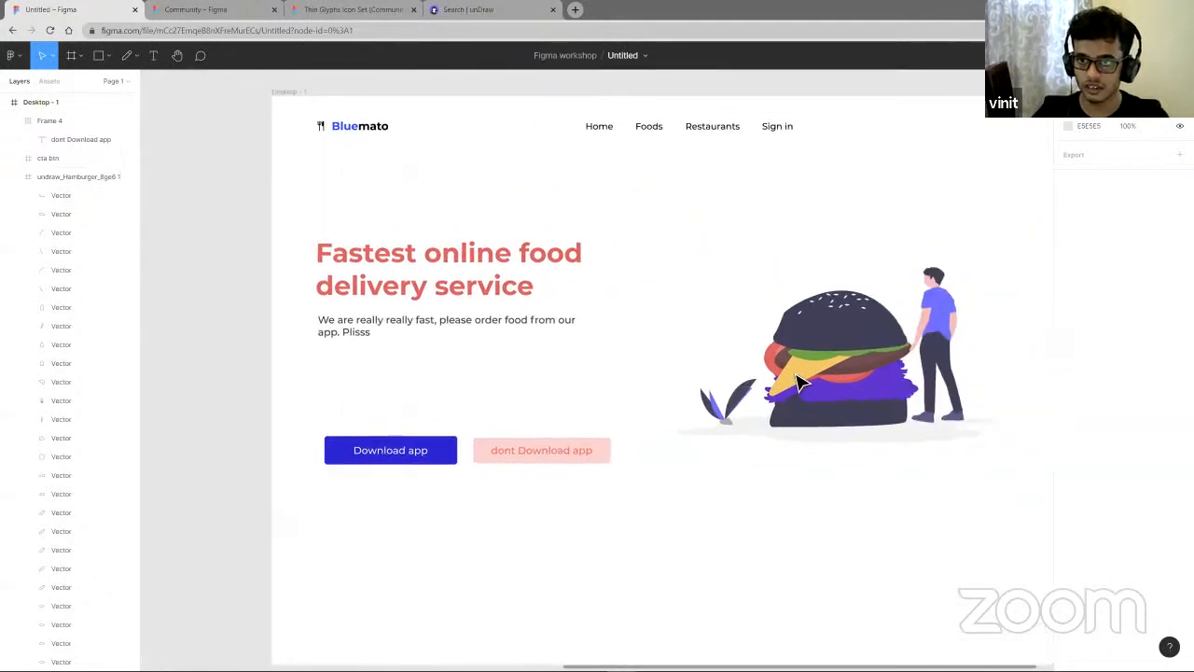
scroll(796, 382, "up", 1)
scroll(798, 383, "down", 3)
scroll(797, 384, "right", 1)
- Select both Download app buttons and move them up closer to the hero text
left_click(795, 382)
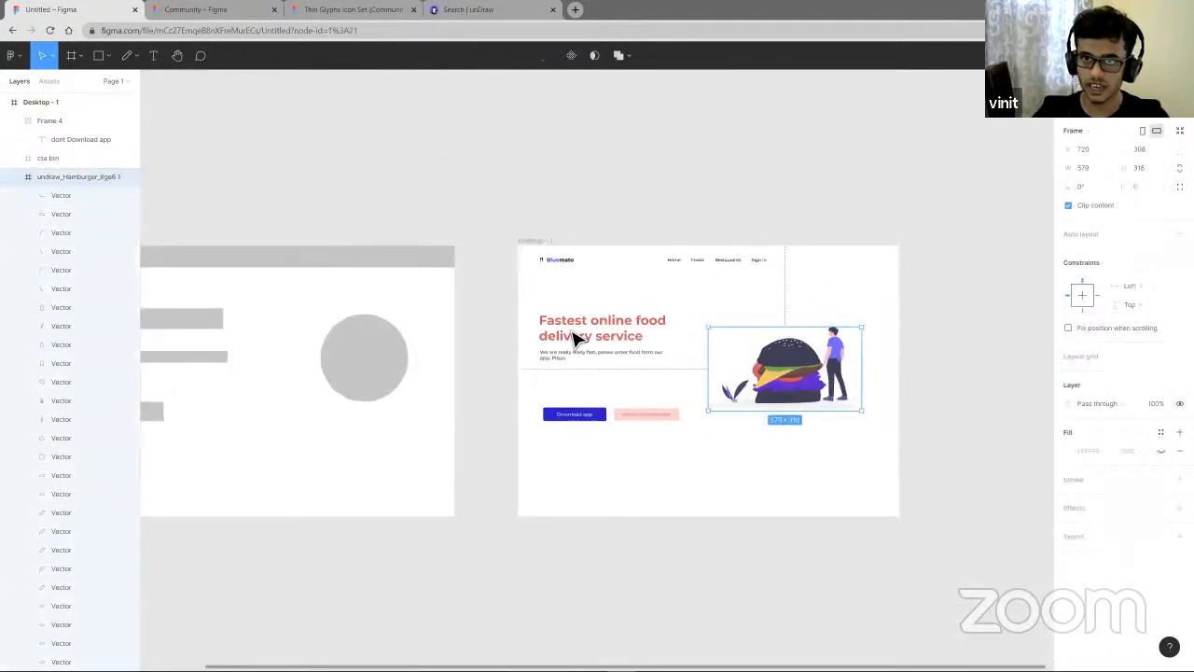
left_click(573, 334)
left_click(579, 359)
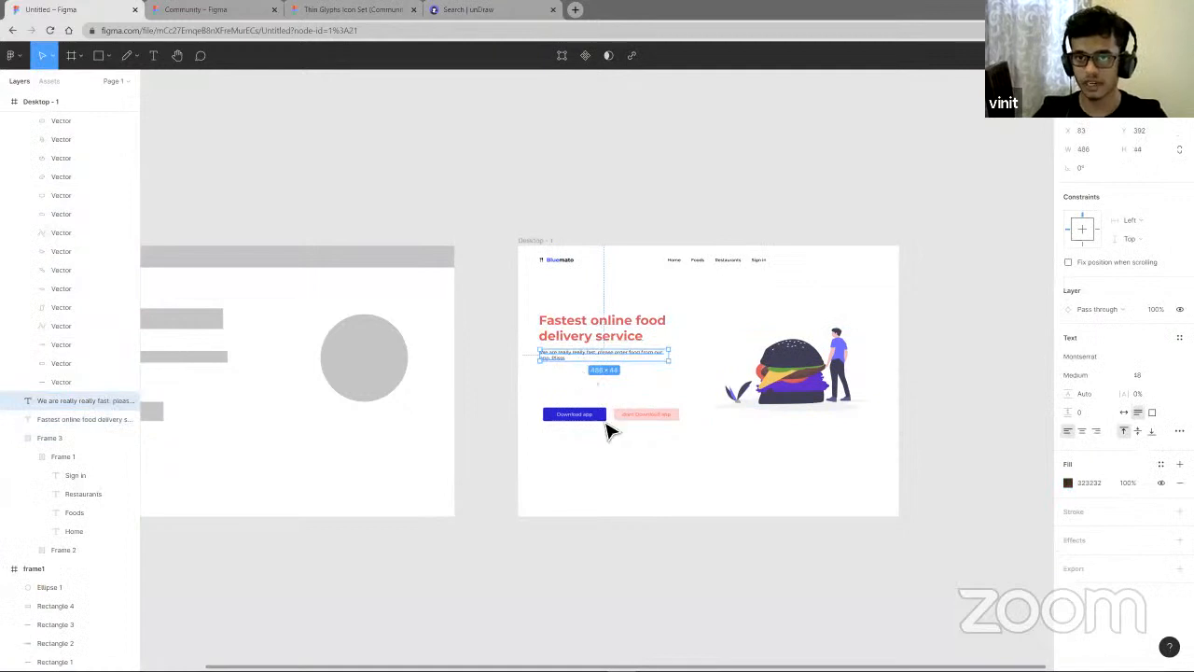
left_click_drag(655, 447, 547, 387)
left_click_drag(627, 426, 623, 398)
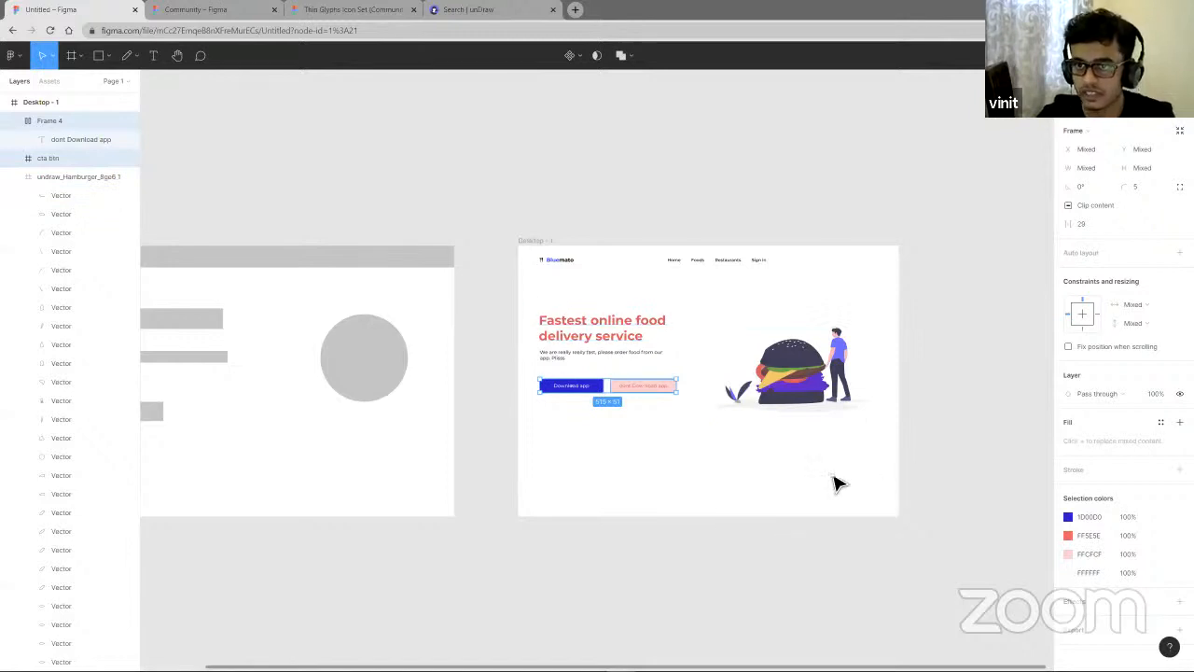
- Nudge the hero heading slightly into alignment
left_click(781, 480)
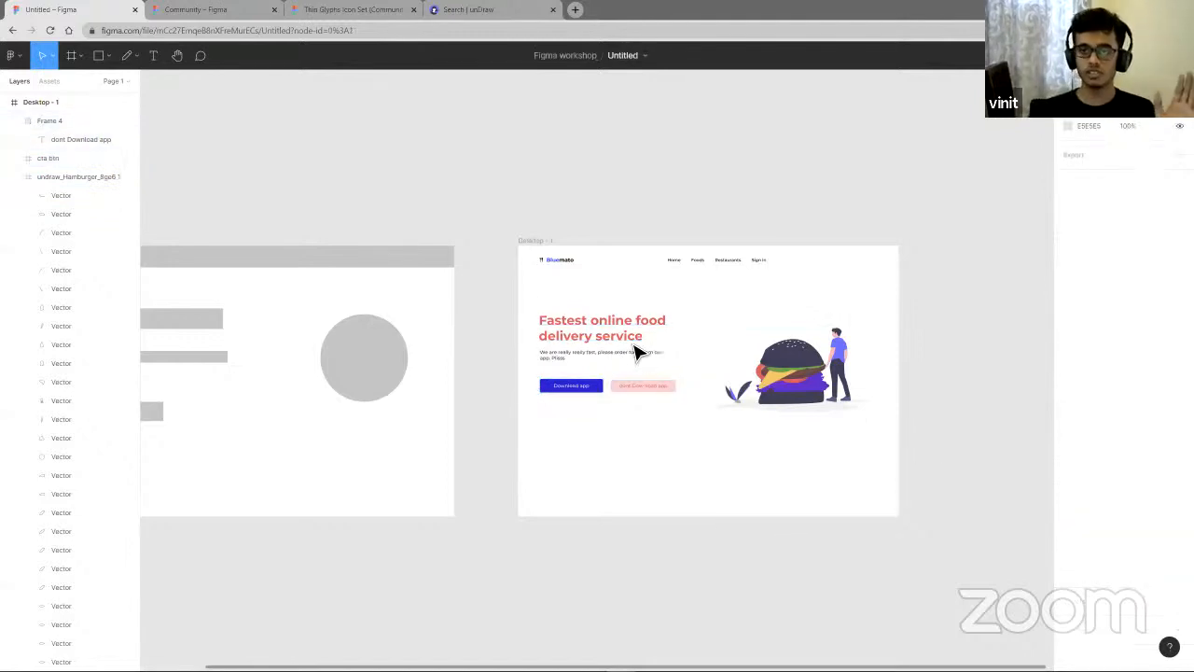
left_click(549, 319)
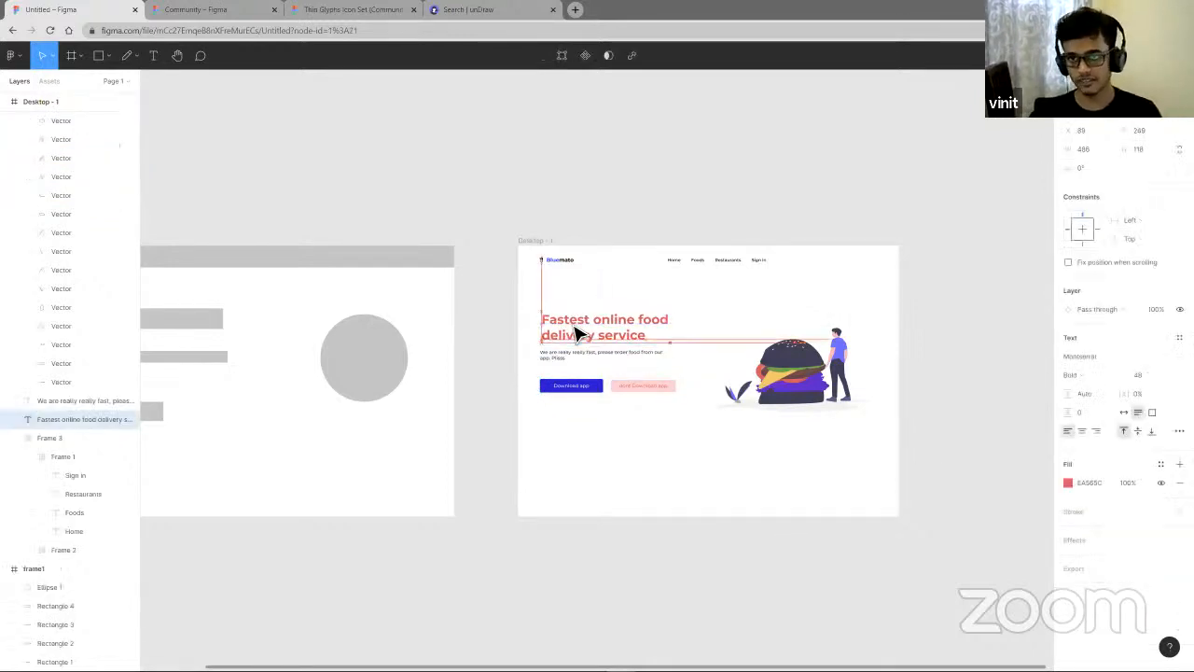
left_click_drag(571, 325, 569, 331)
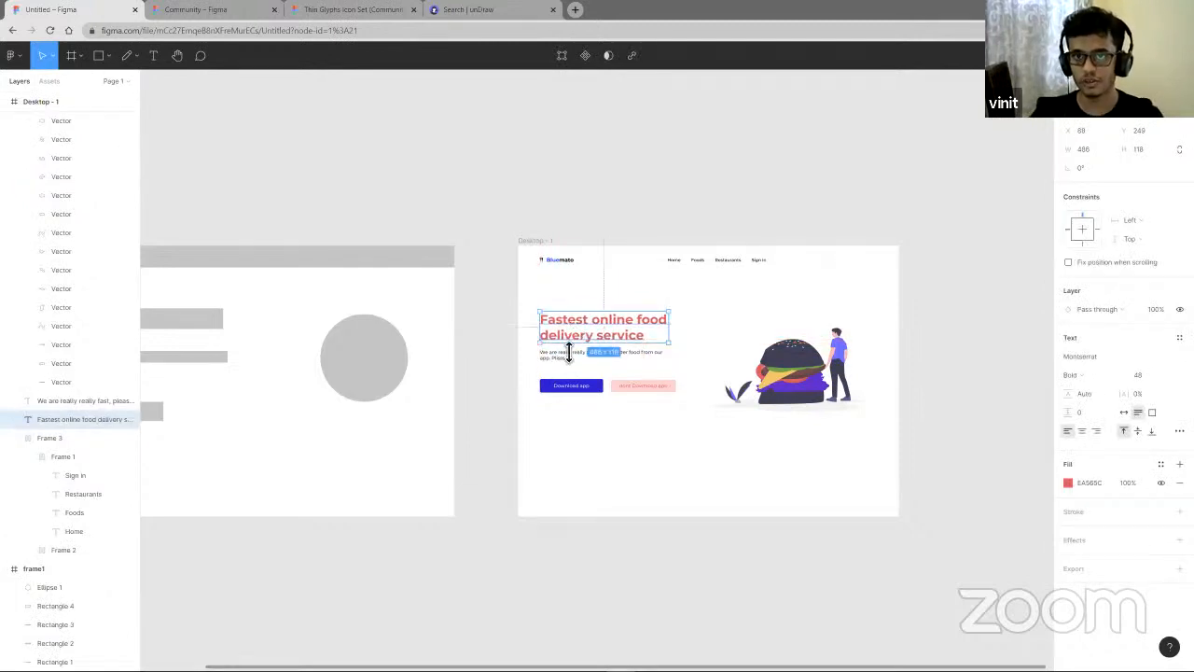
left_click(618, 419)
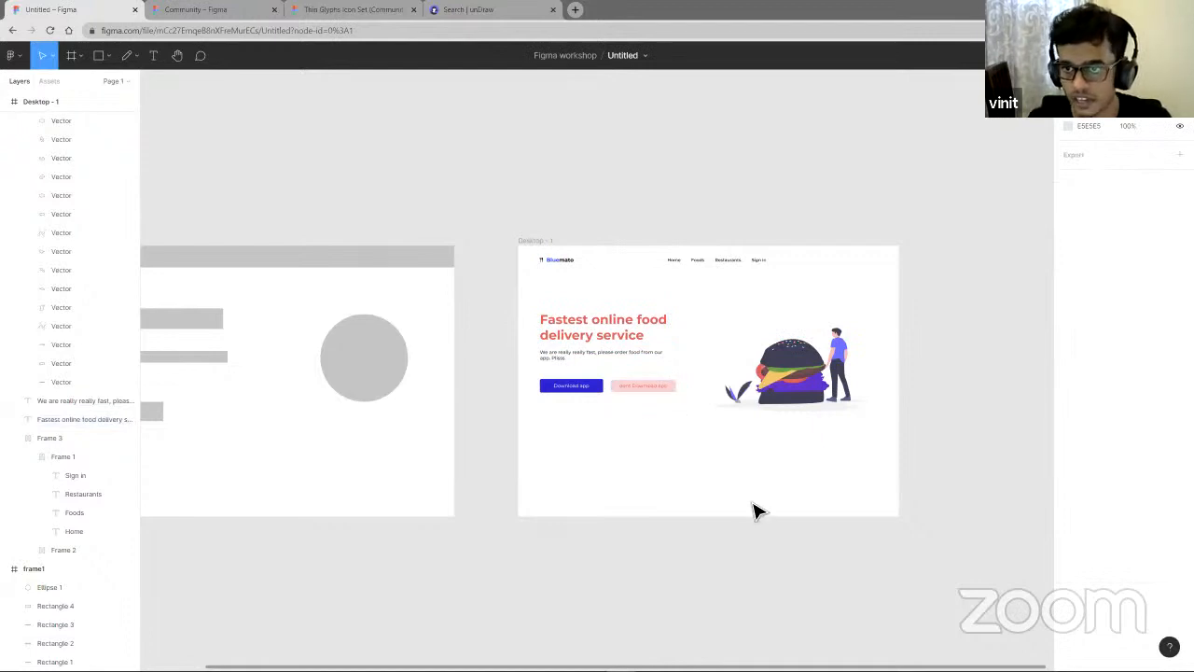
right_click(752, 503)
key("Escape")
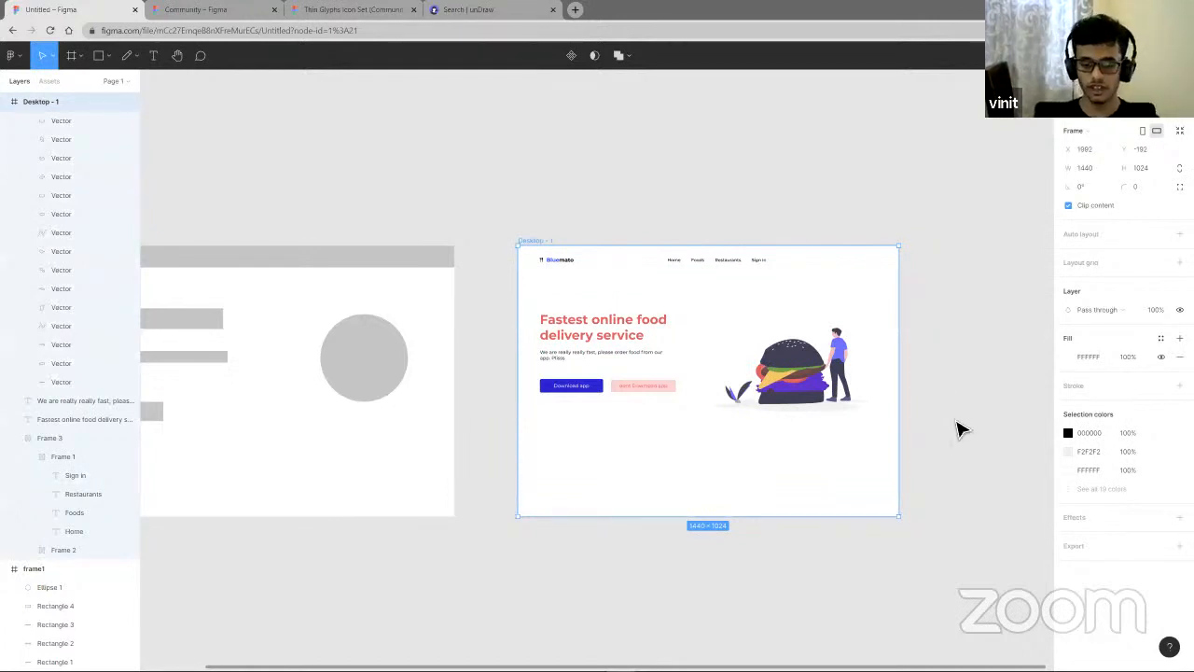
- Create a new Desktop preset frame beside the landing page
key("f")
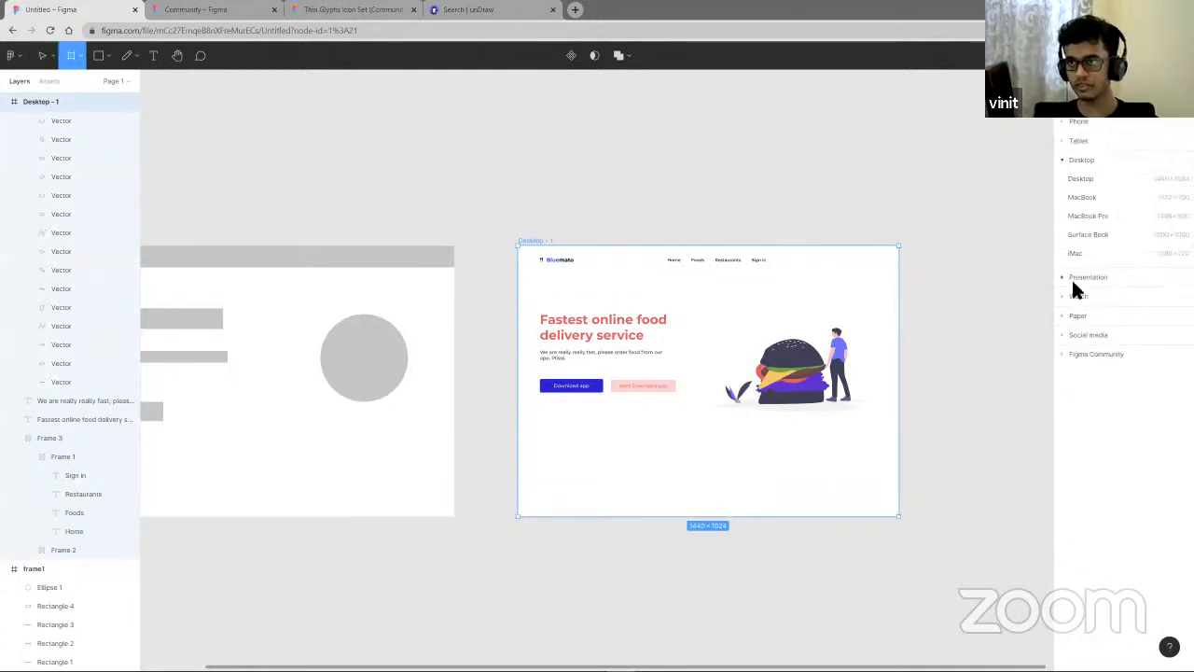
left_click(1081, 177)
mouse_move(851, 402)
left_mouse_down()
mouse_move(853, 413)
mouse_move(848, 403)
left_mouse_up()
right_click(845, 397)
left_click(787, 383)
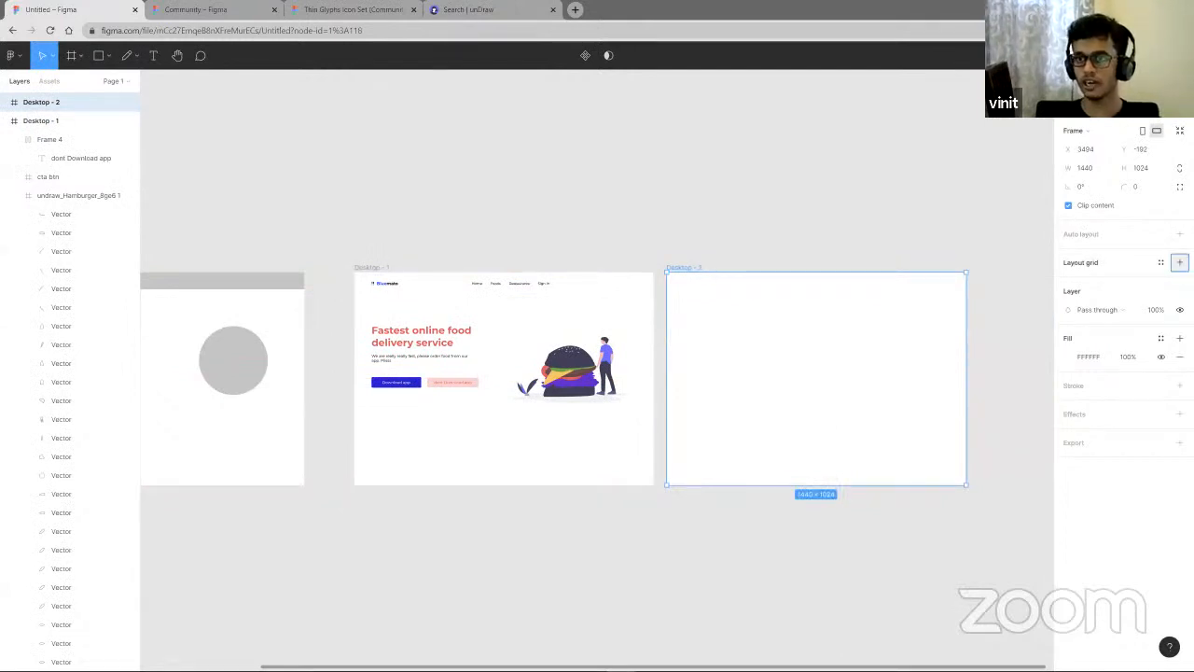
- Add a 10px layout grid to the new Desktop frame
left_click(1179, 263)
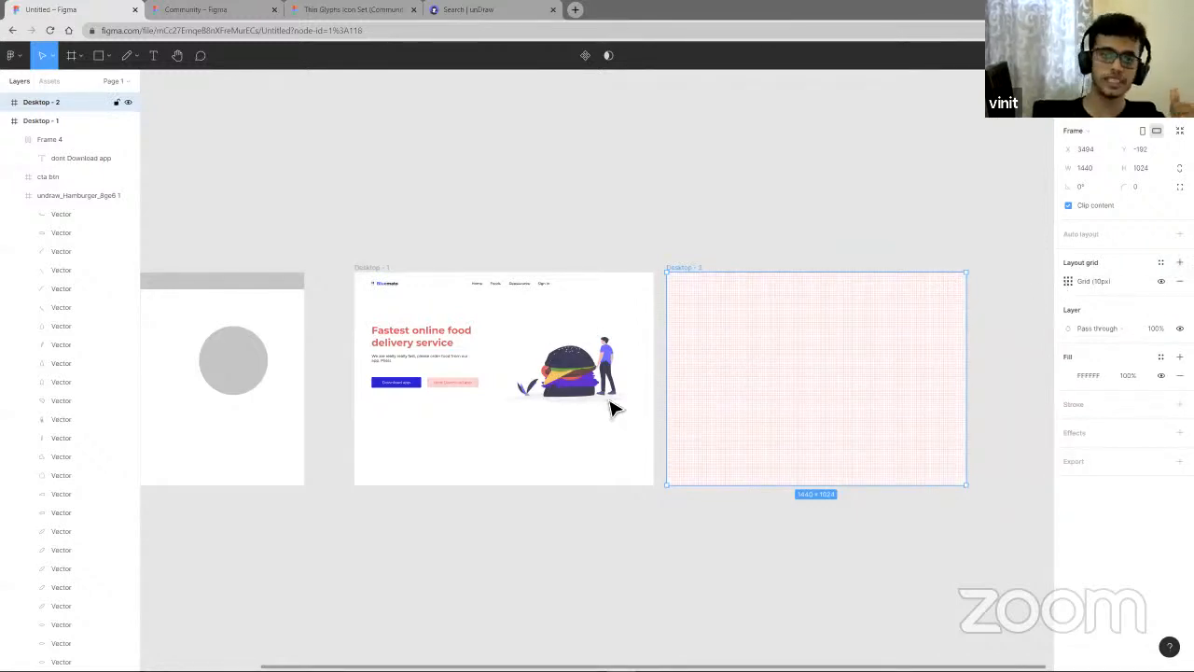
scroll(613, 408, "up", 5)
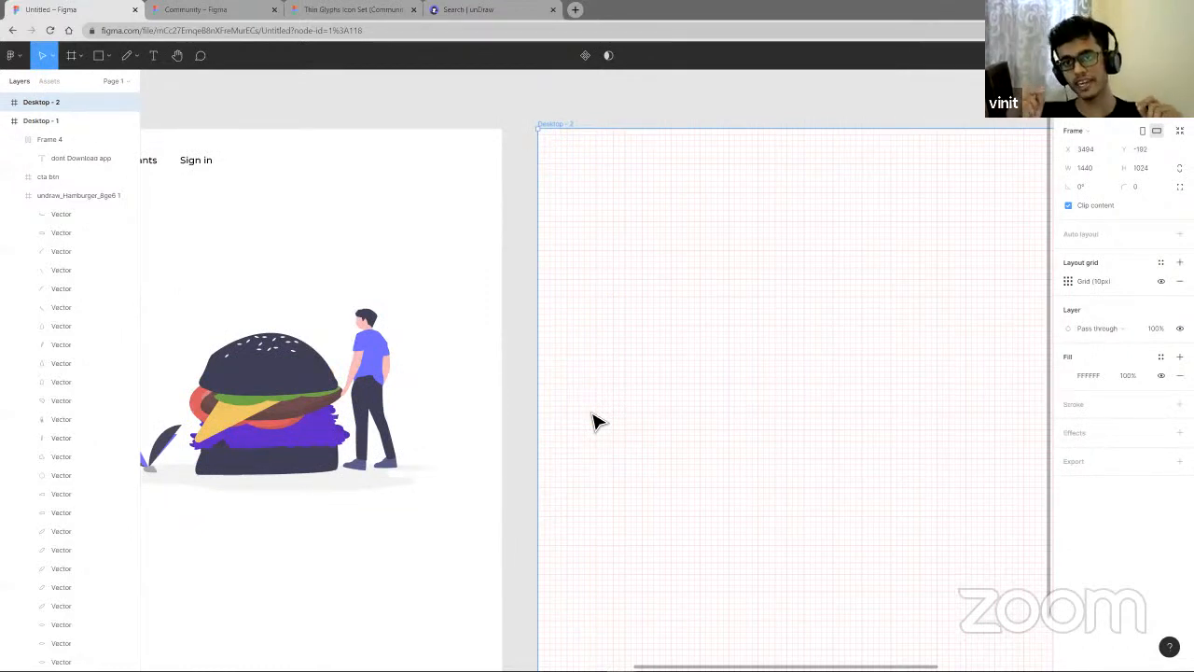
scroll(488, 286, "up", 1)
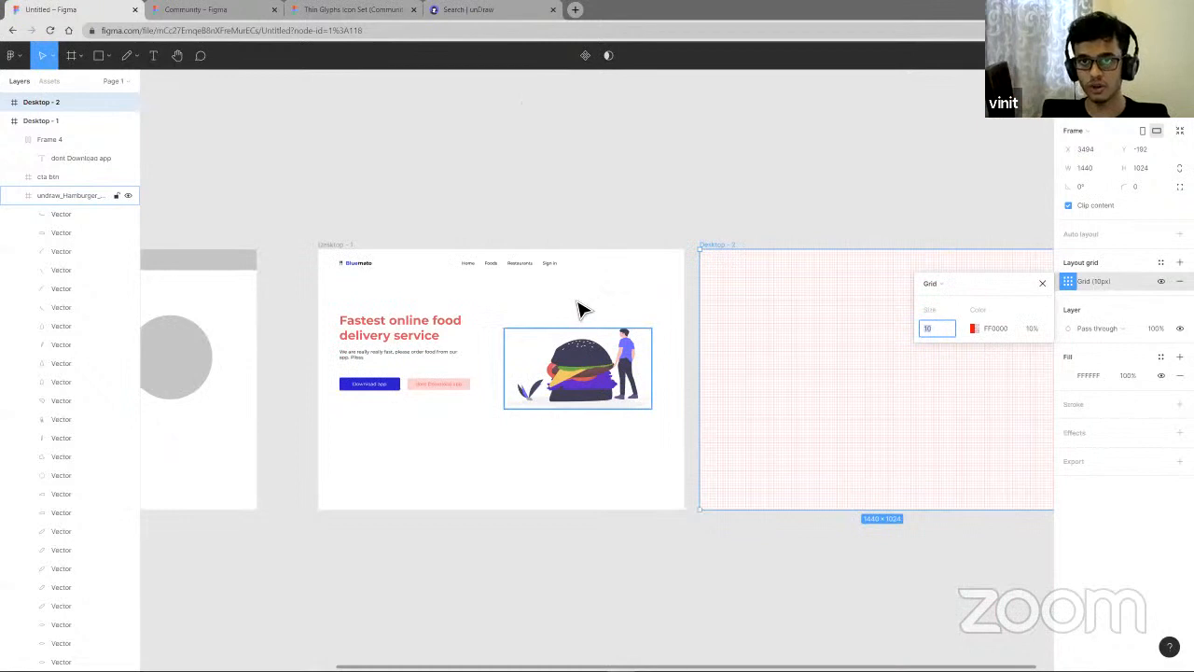
scroll(466, 264, "up", 3)
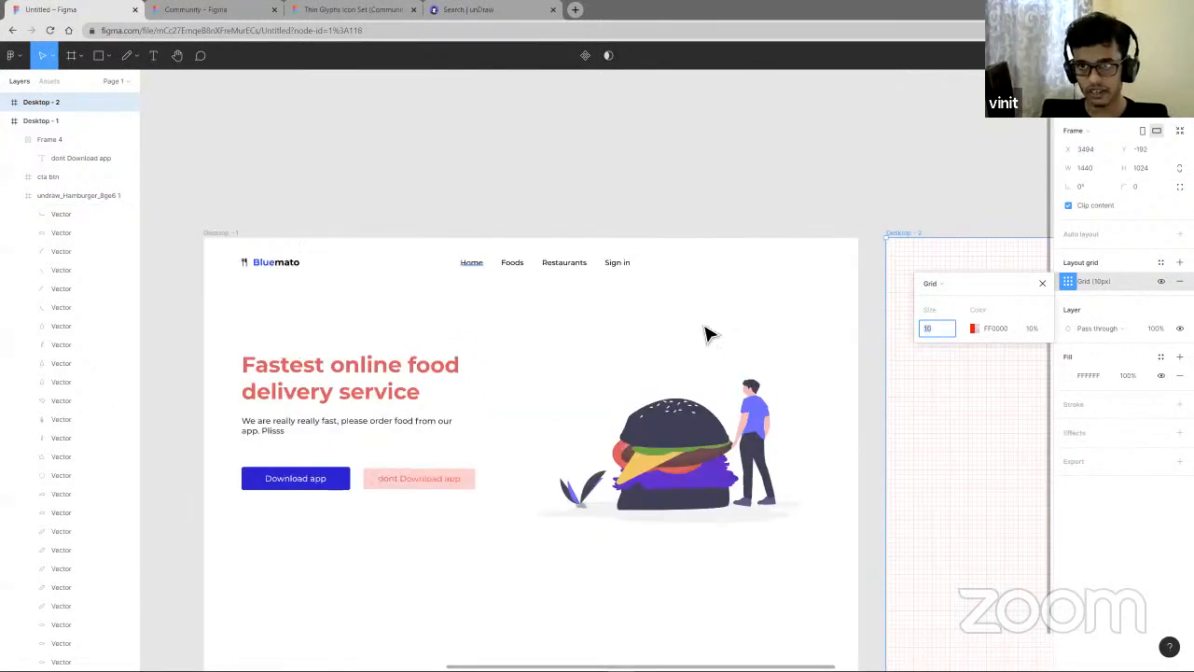
scroll(737, 341, "right", 6)
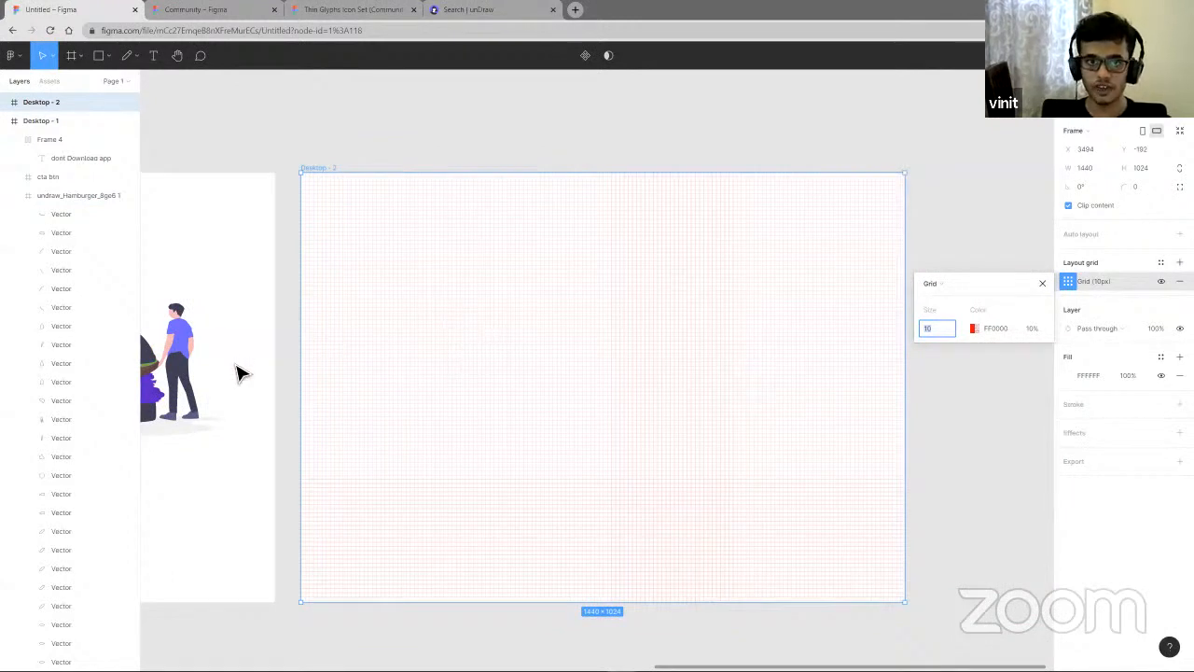
- Set the new frame's layout grid size to 8
scroll(236, 366, "up", 1)
type("8")
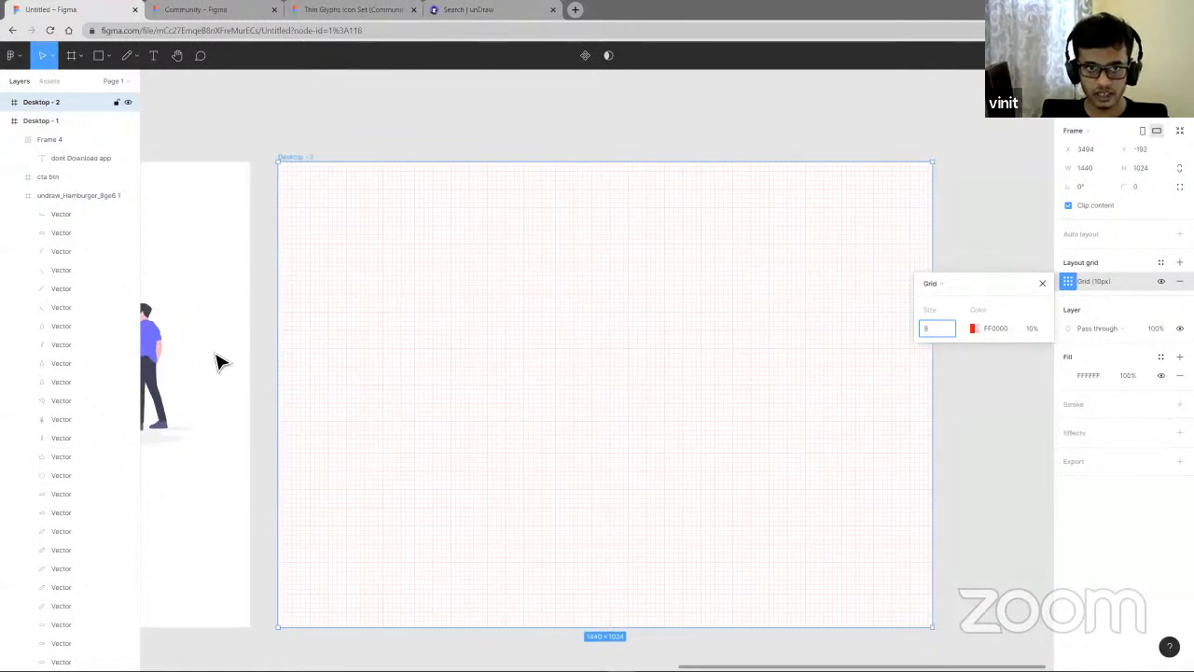
scroll(665, 362, "up", 3)
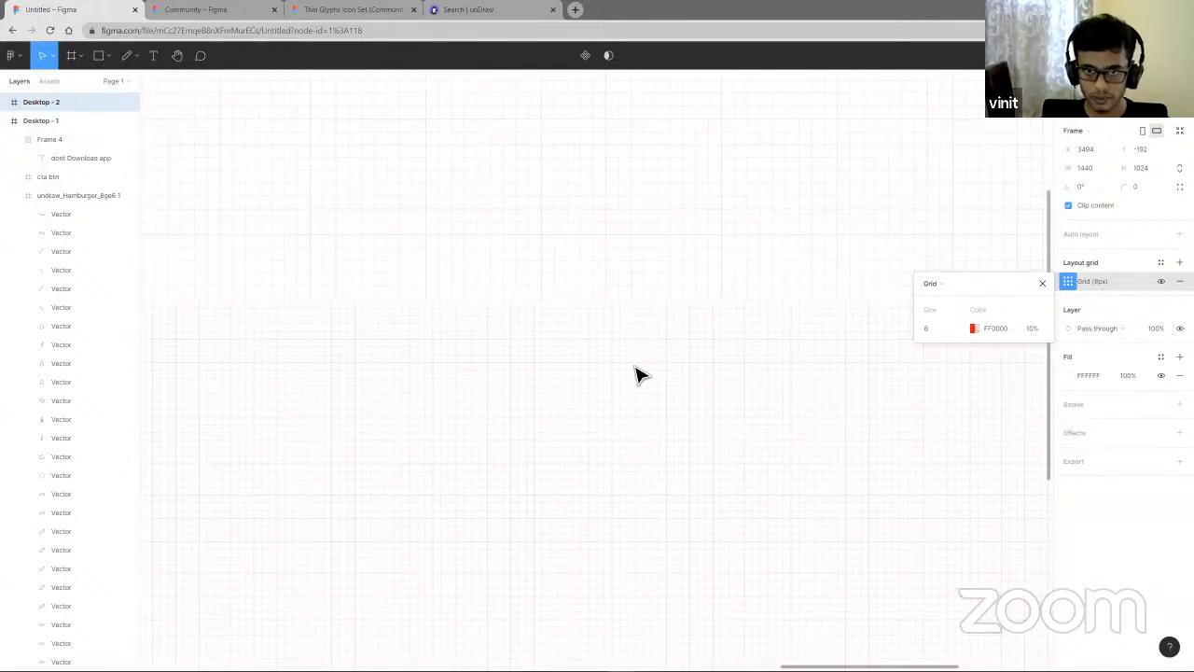
scroll(634, 365, "down", 5)
key("ctrl+v")
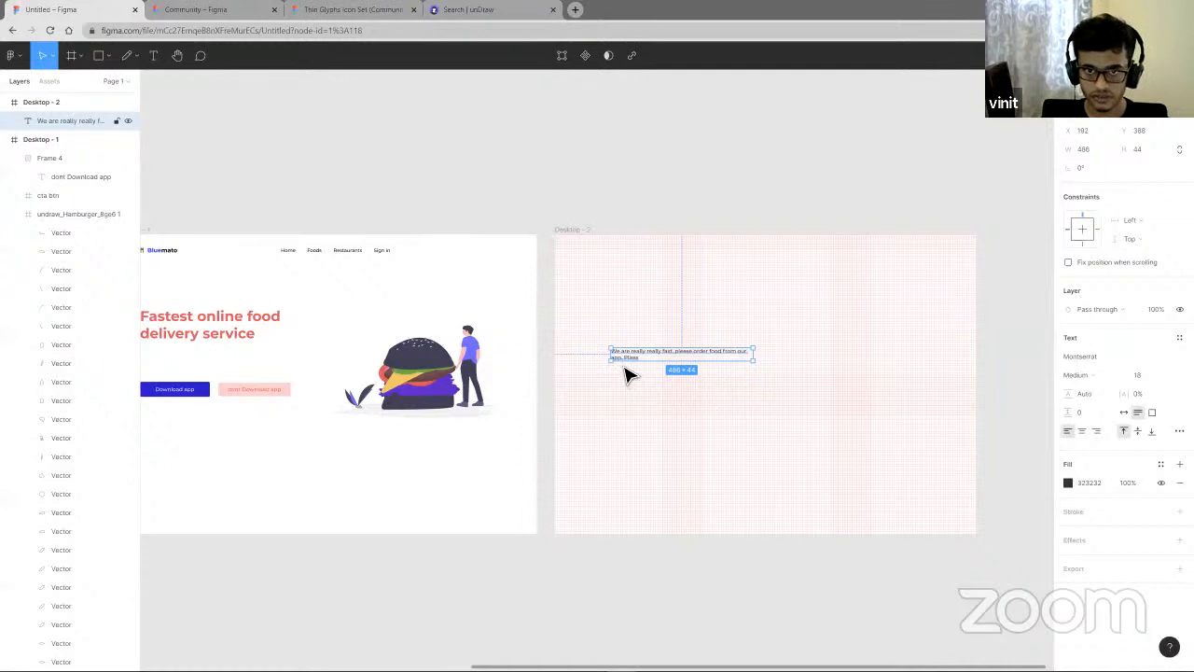
scroll(634, 374, "up", 5)
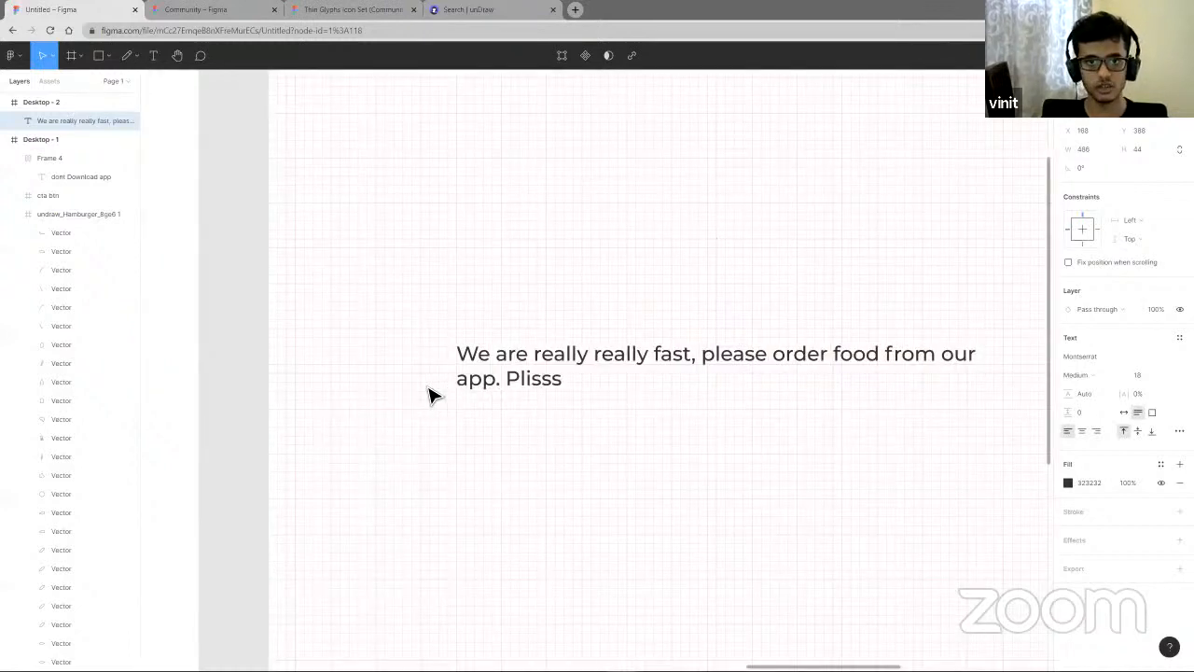
scroll(502, 380, "down", 5)
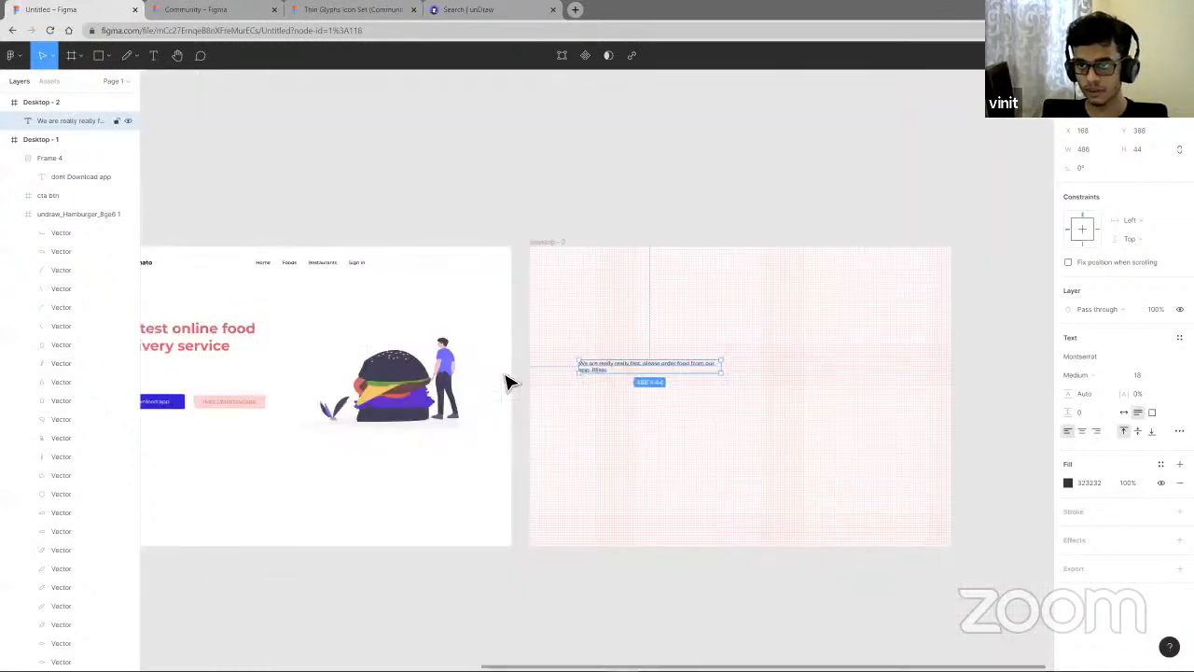
key("ctrl+z")
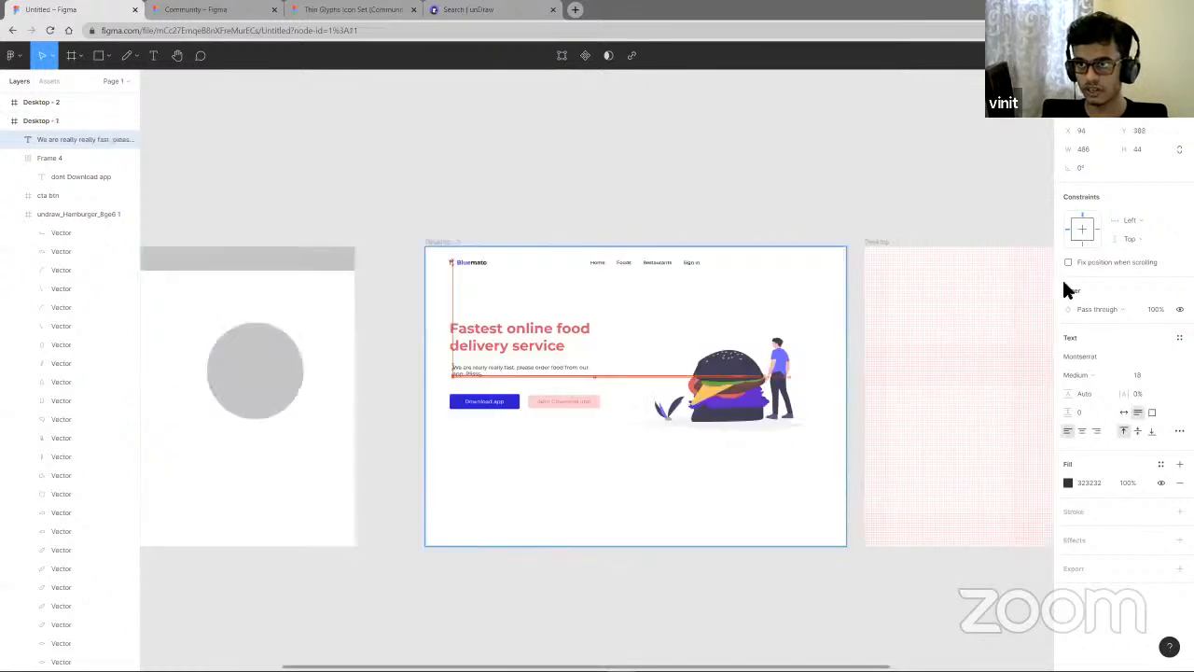
- Change the new frame's layout grid to a 12-column grid
left_click(947, 295)
scroll(946, 296, "right", 4)
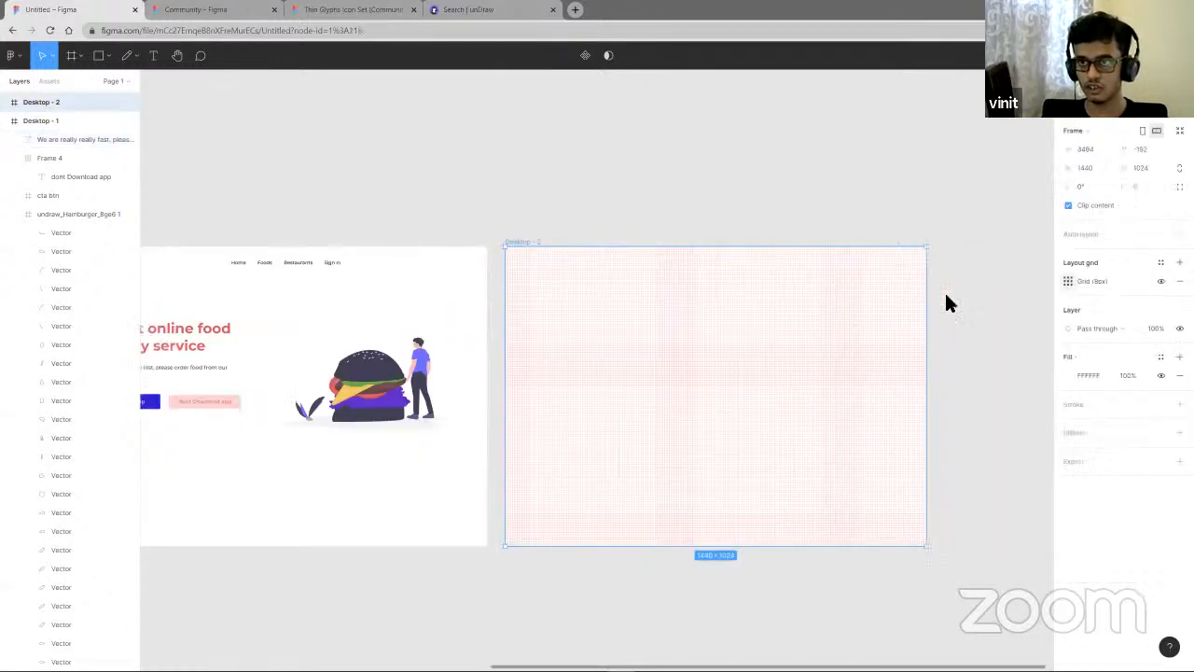
left_click(933, 328)
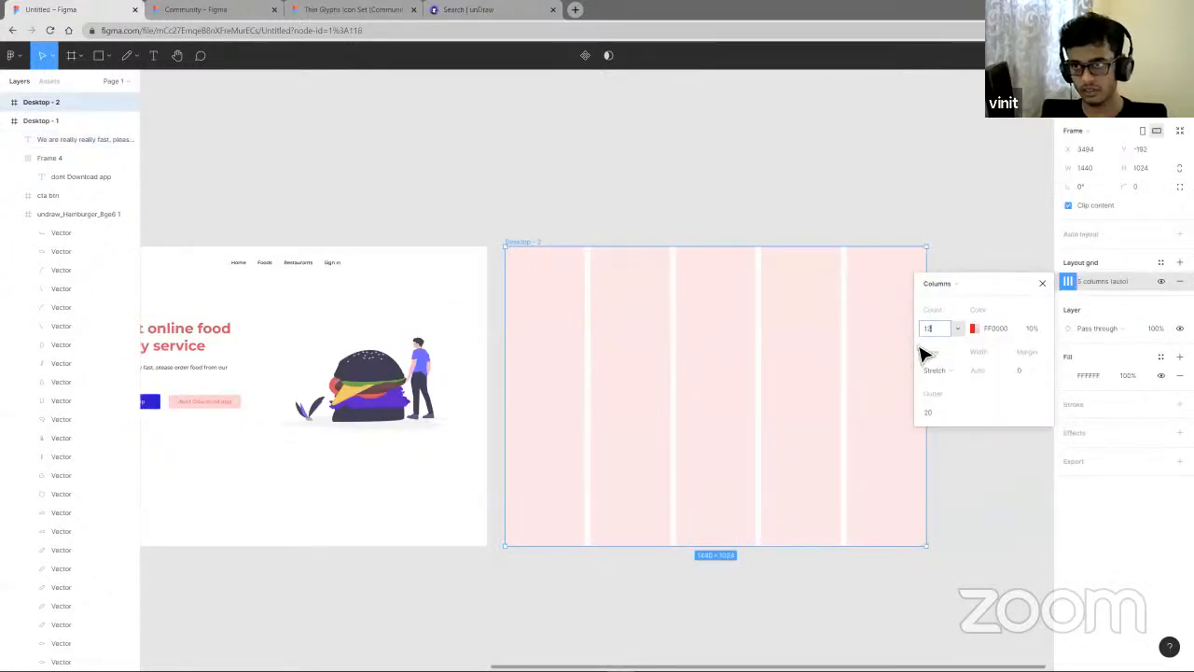
type("12")
key("Return")
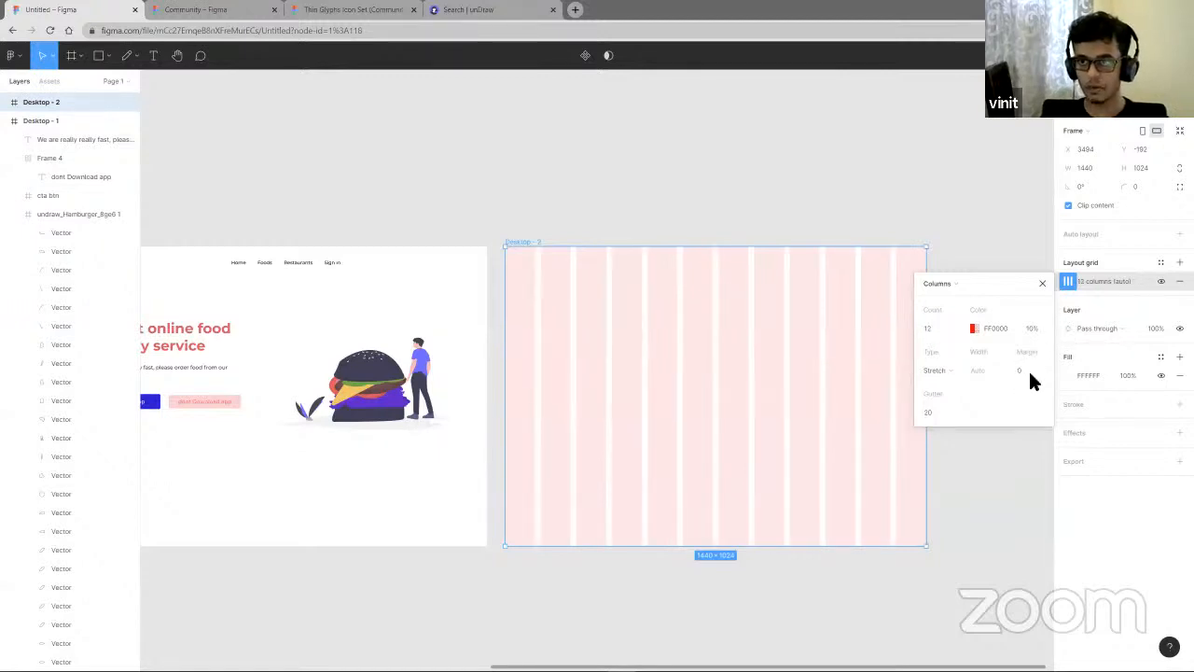
- Set the column grid's margin to 75
left_click(1027, 372)
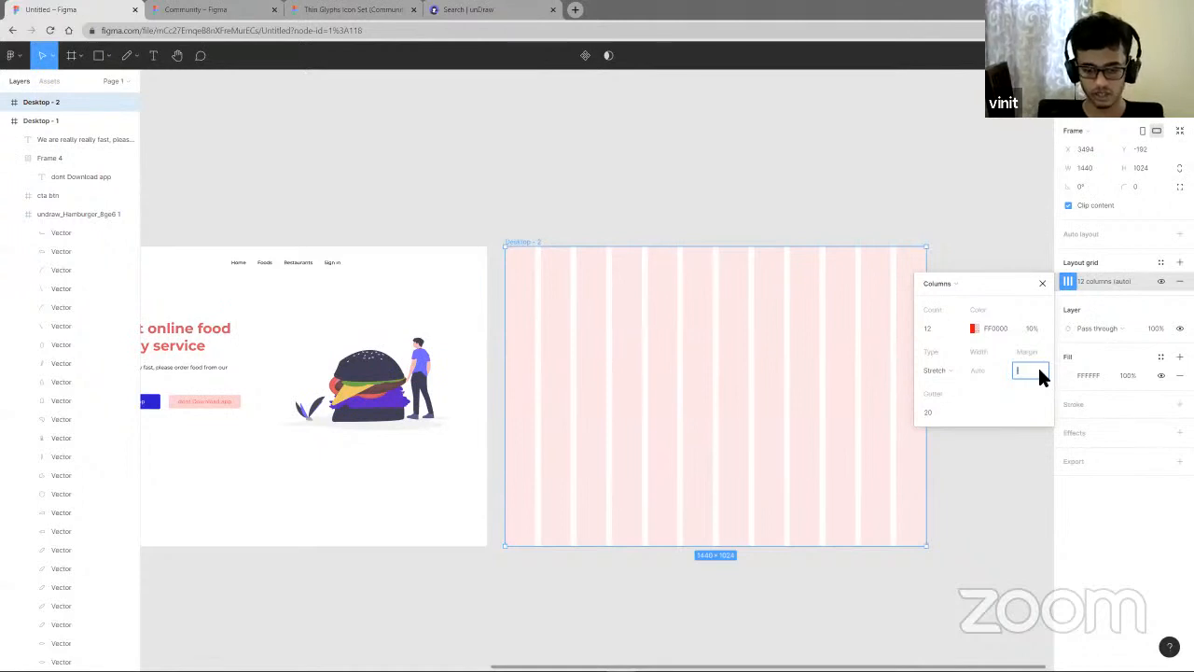
type("75")
key("Return")
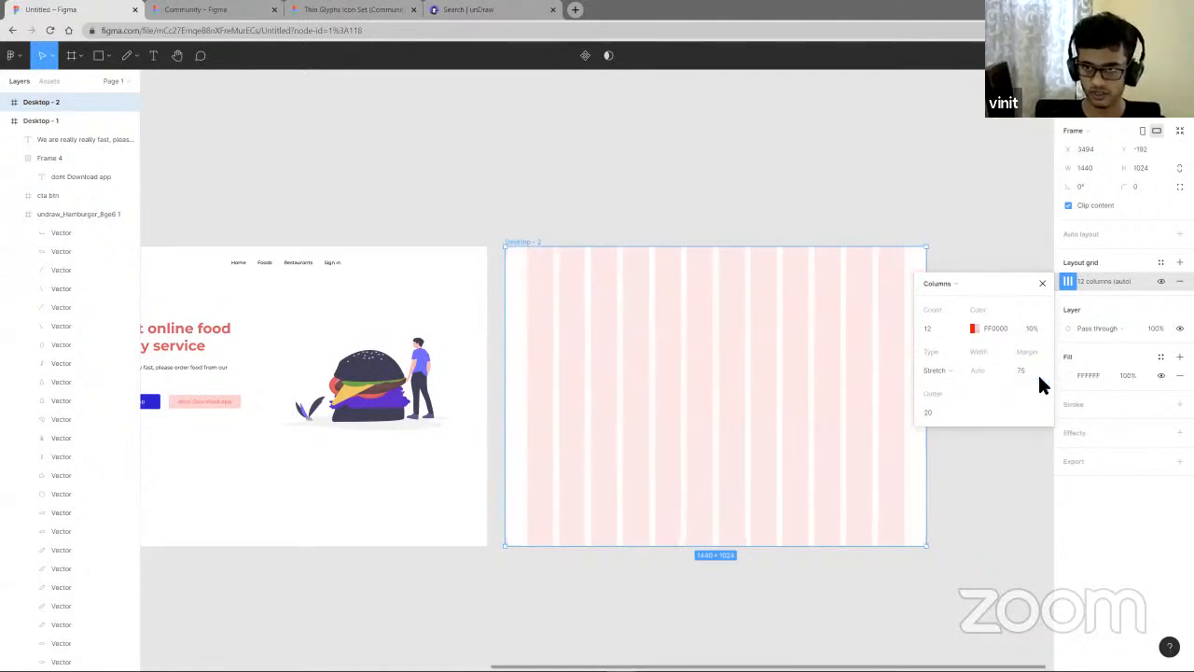
left_click(979, 541)
left_click(645, 258)
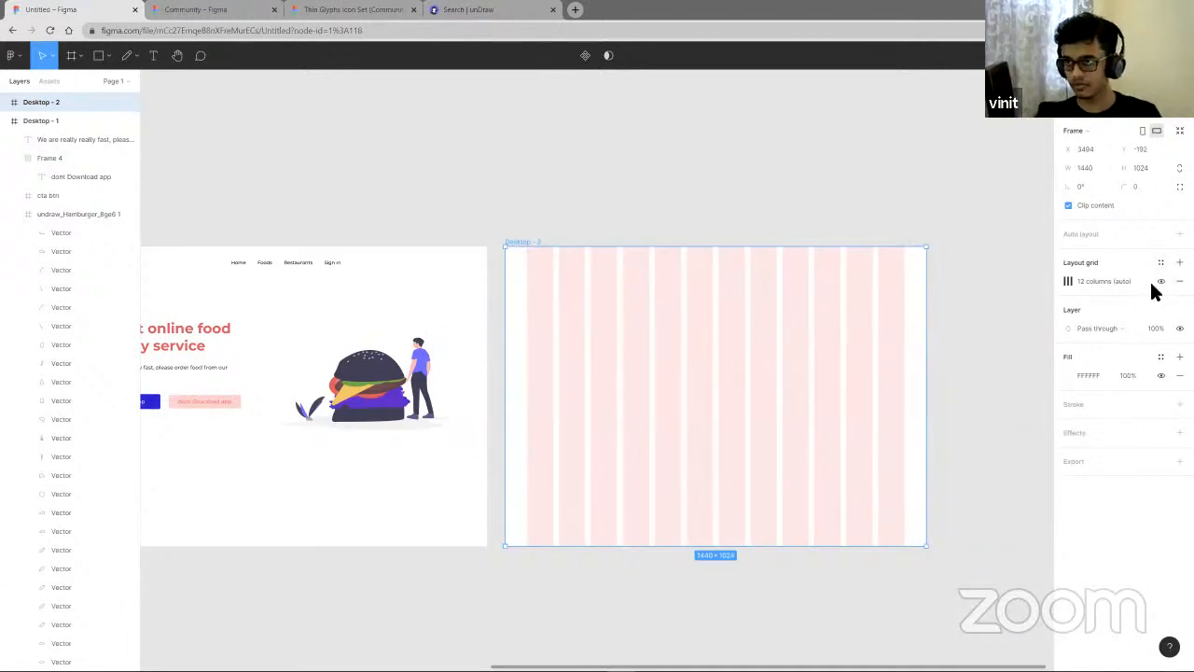
left_click(1070, 282)
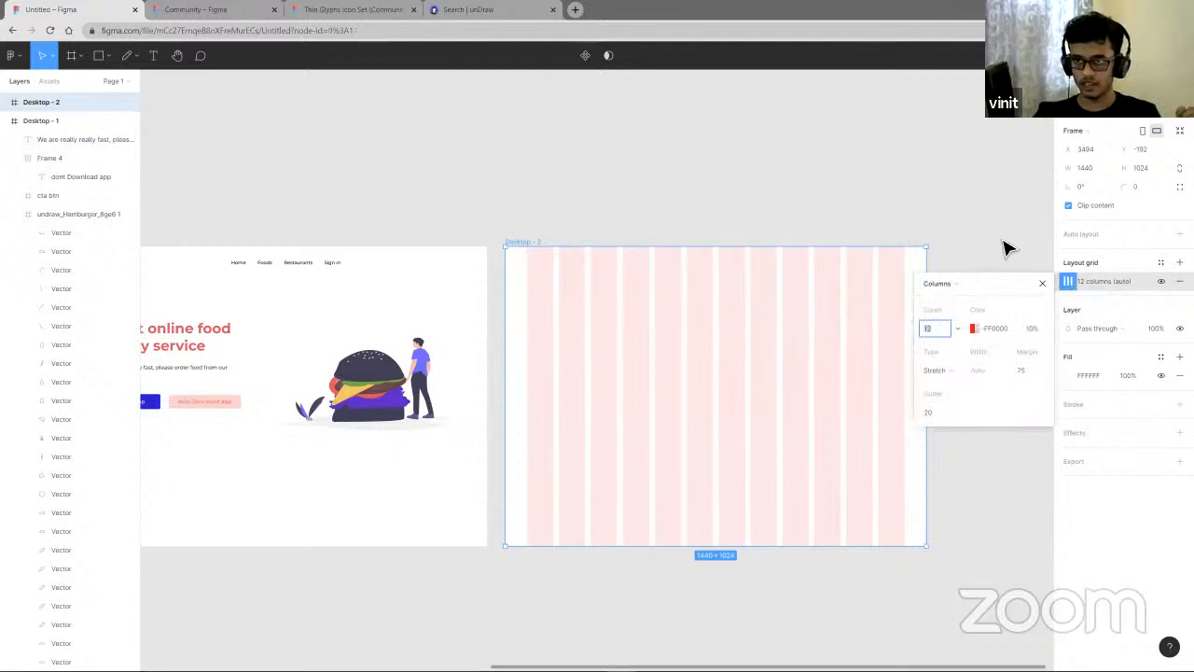
left_click(498, 381)
- Move the Bluemato logo from the landing page into the new Desktop frame
scroll(560, 402, "left", 3)
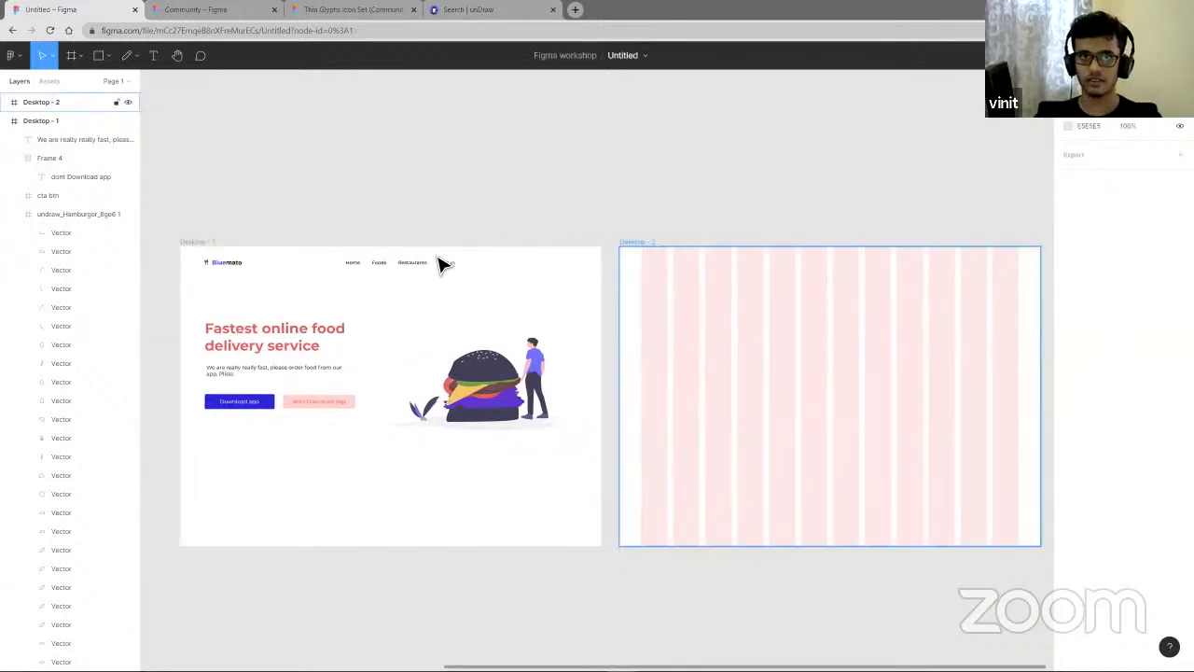
scroll(280, 270, "left", 3)
left_click(279, 270)
double_click(284, 271)
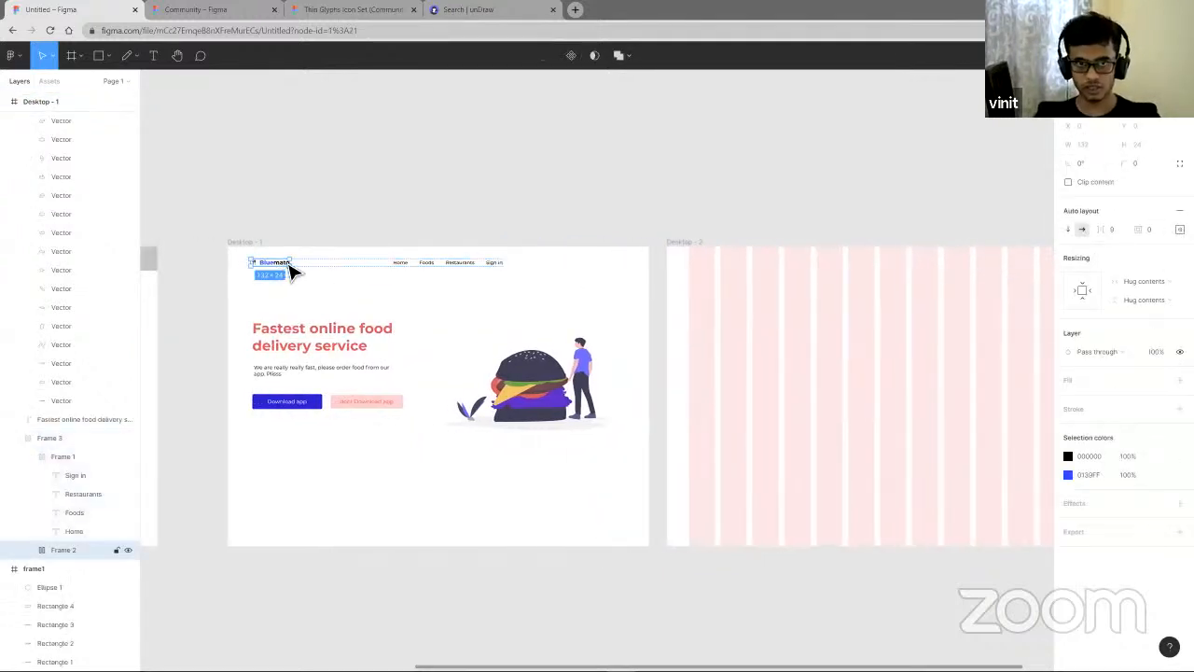
left_click_drag(285, 270, 726, 266)
scroll(730, 280, "up", 5)
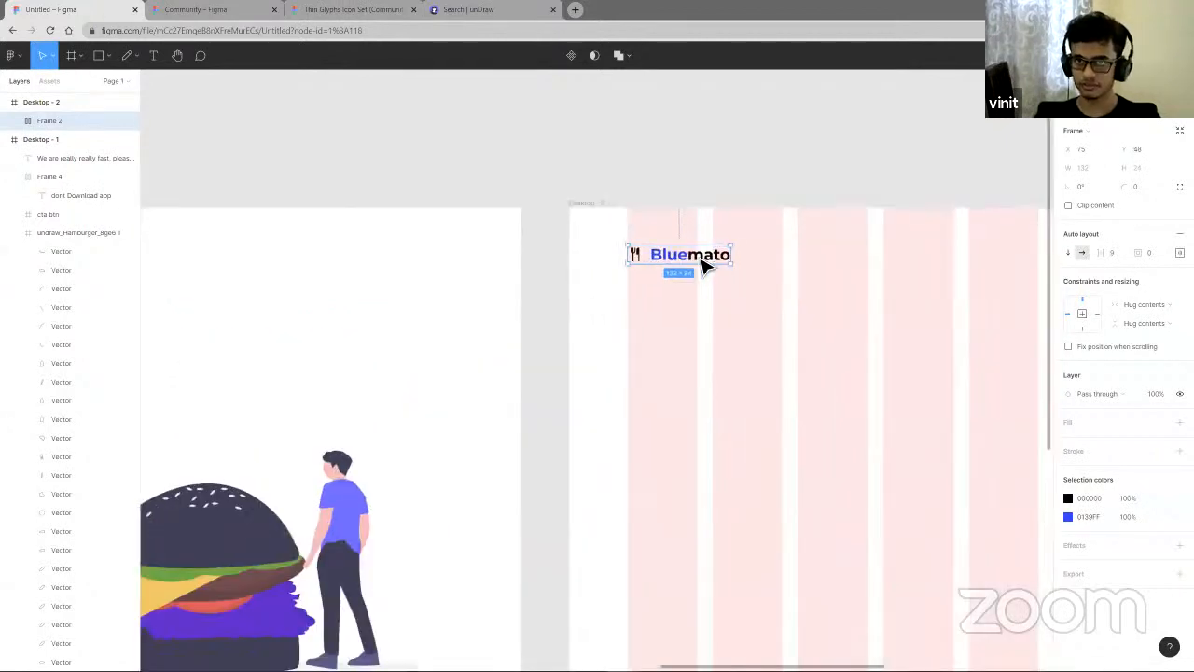
- Move the navigation links and Sign in into the new Desktop frame
scroll(765, 296, "right", 3)
scroll(421, 355, "left", 5)
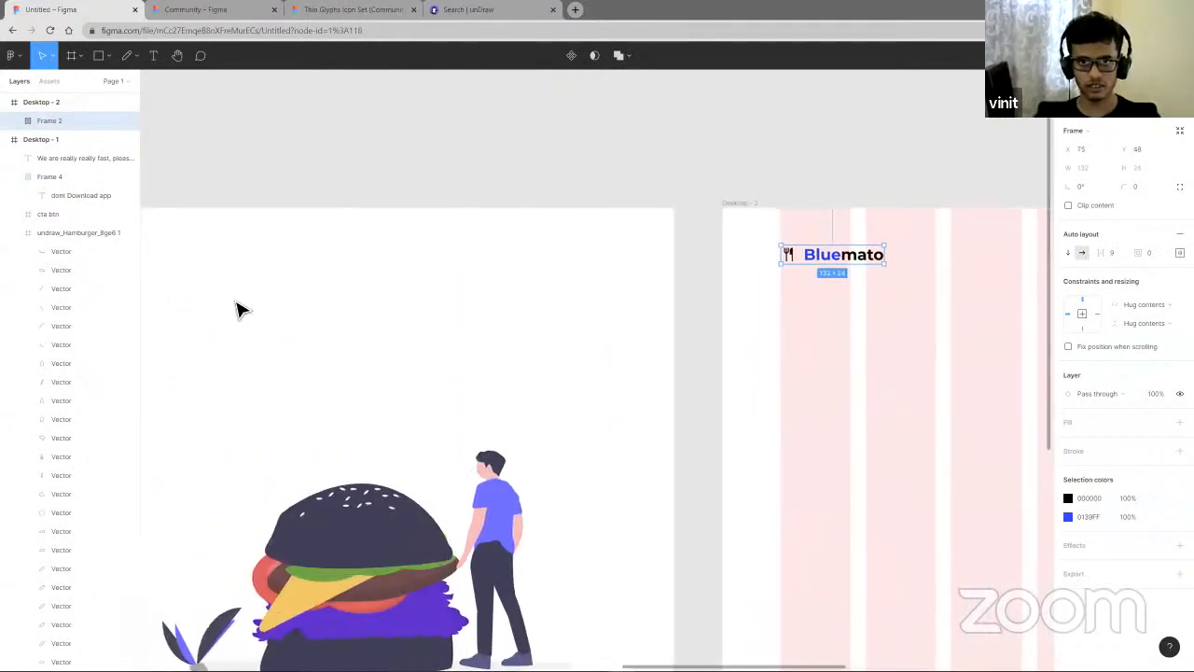
scroll(293, 331, "down", 5)
left_click_drag(295, 329, 829, 386)
- Reposition the Home, Foods, Restaurants links frame within the new frame's header
scroll(660, 336, "up", 5)
left_click(655, 326)
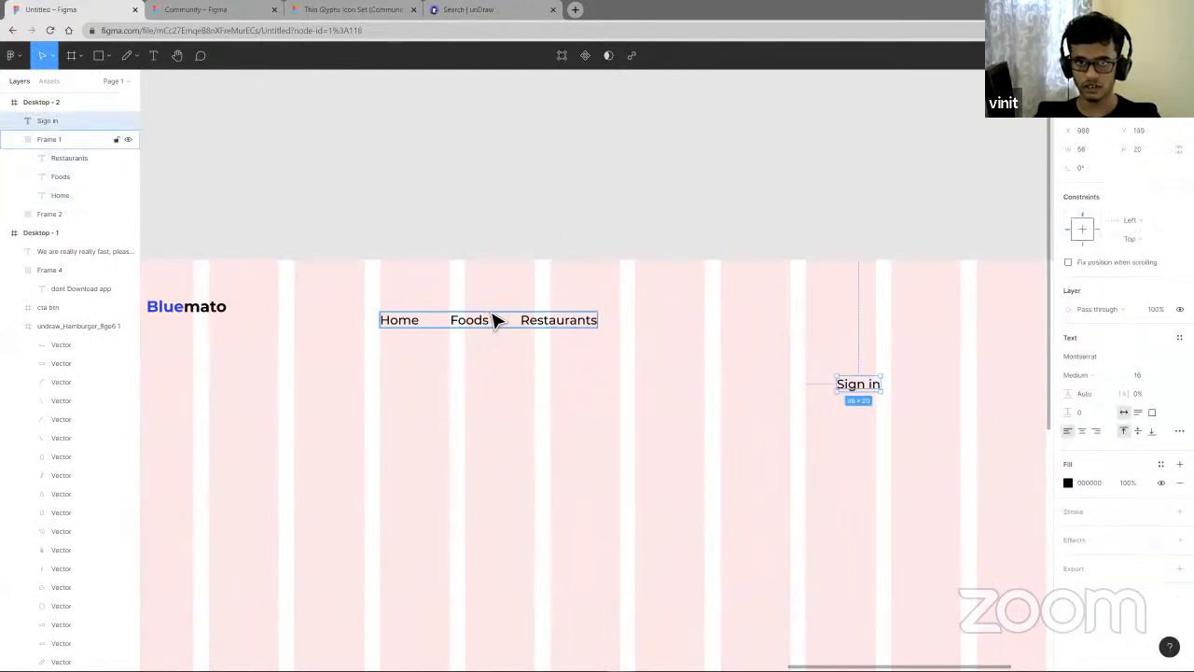
left_click(490, 326)
left_click_drag(518, 329, 566, 317)
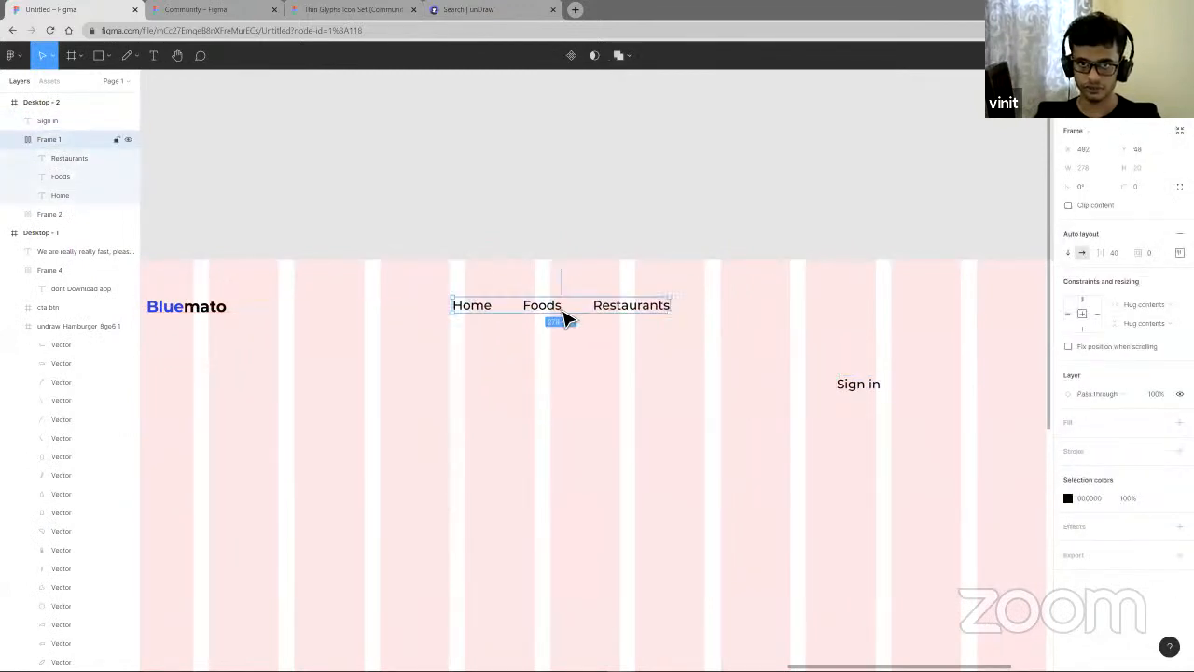
- Wrap the logo and navigation links in an auto layout frame, and move Sign in up onto the header row
left_click(222, 311, "shift")
scroll(459, 347, "down", 3)
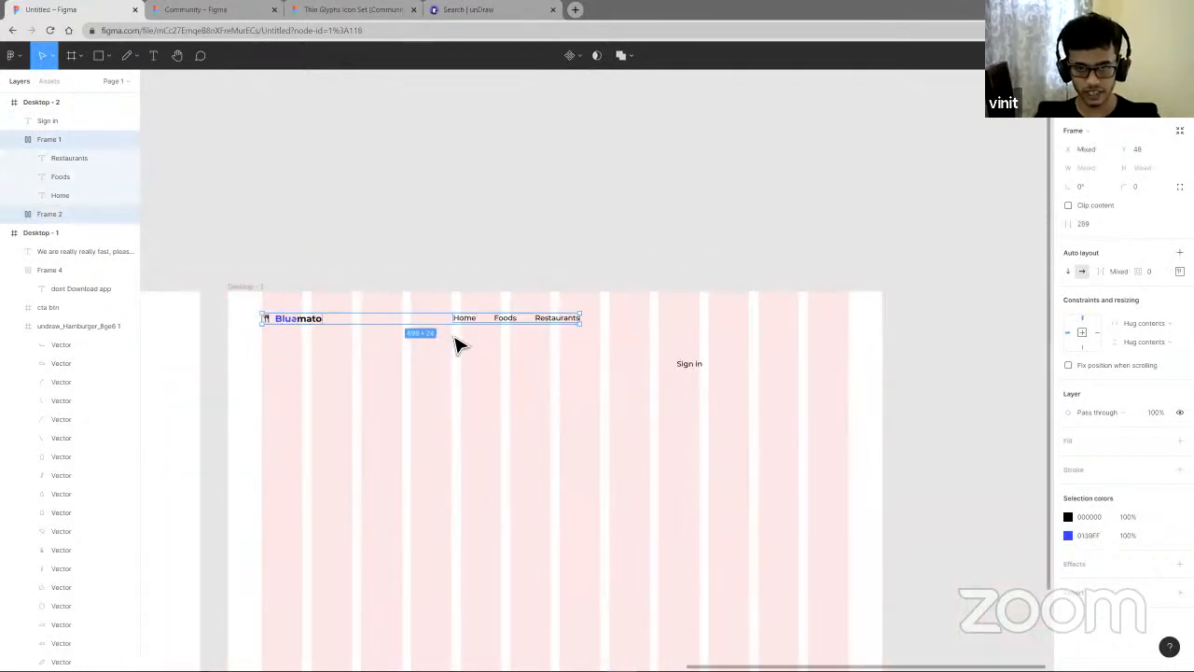
key("shift+a")
left_click_drag(692, 363, 761, 319)
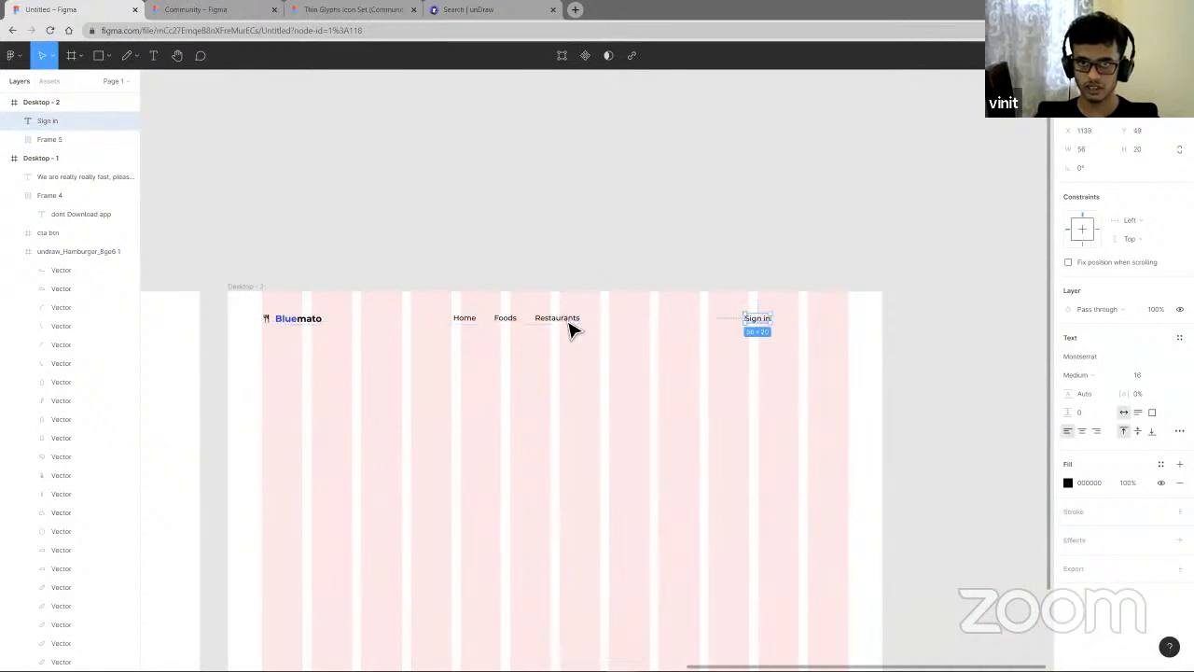
- Remove the auto layout frame around the logo and navigation links
left_click(570, 329)
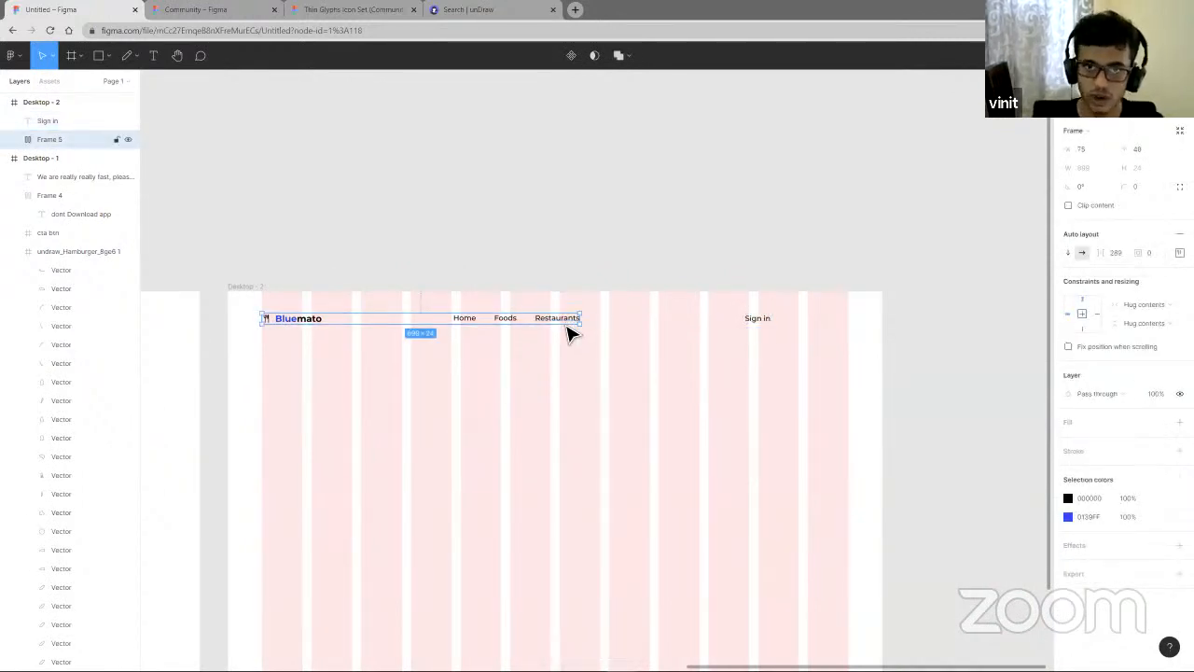
scroll(469, 327, "up", 5)
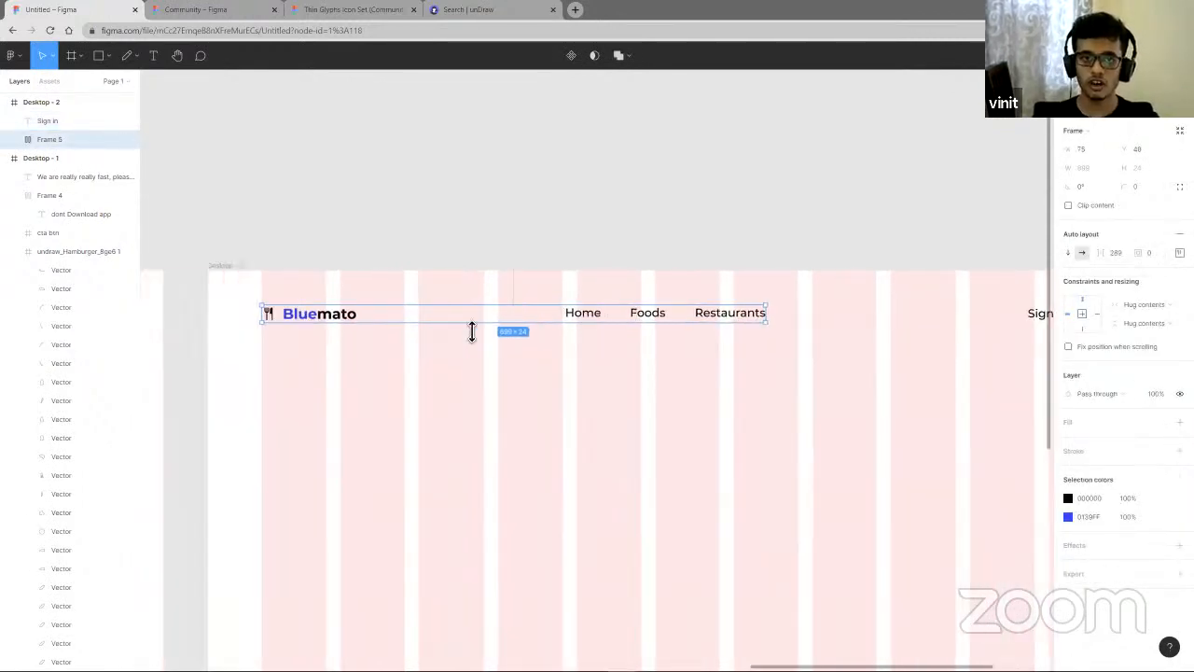
scroll(518, 338, "left", 2)
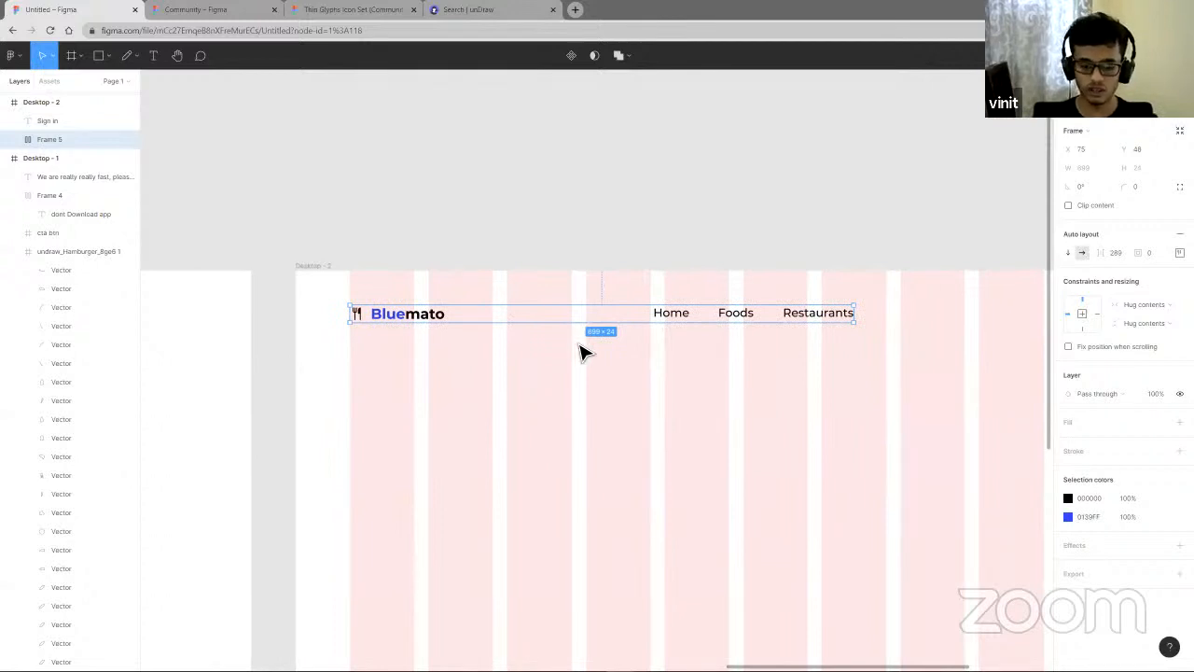
key("ctrl+shift+g")
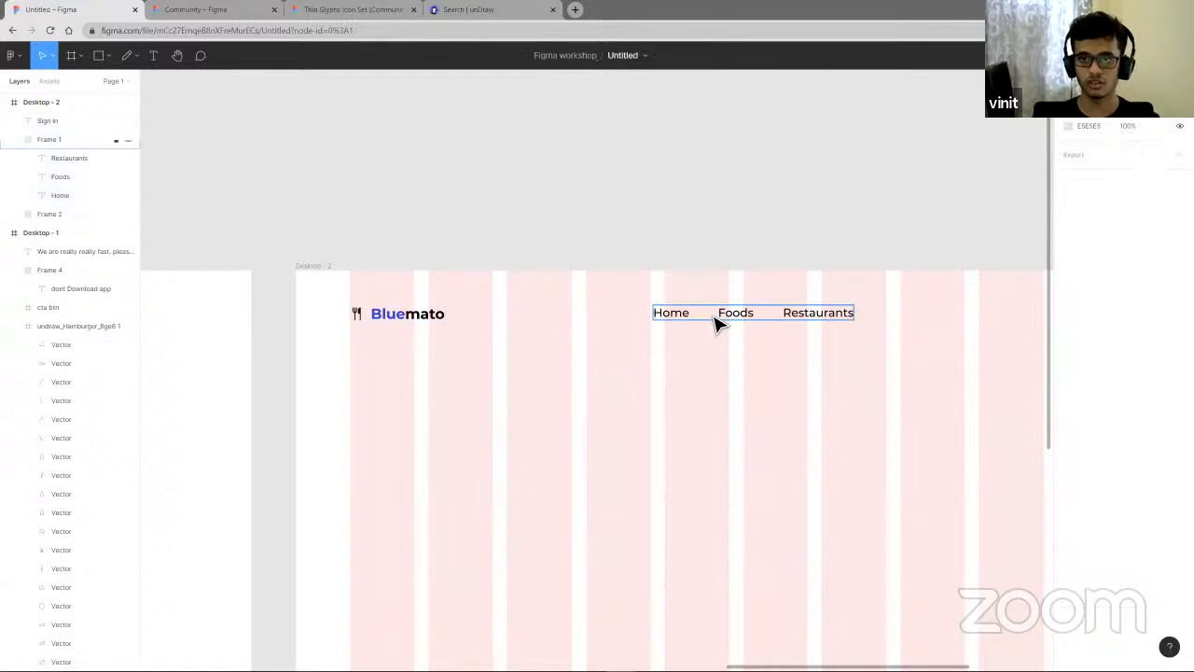
- Move the navigation links further right in the header
left_click_drag(715, 323, 860, 334)
scroll(774, 331, "right", 7)
scroll(866, 332, "down", 1)
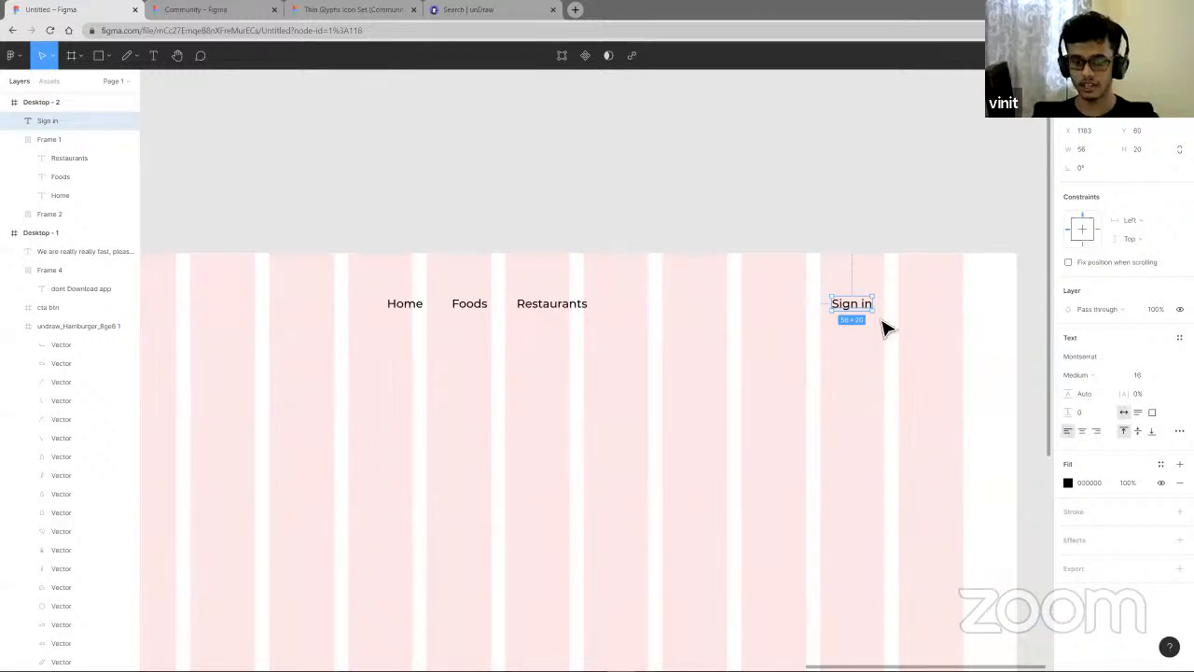
- Add auto layout to Sign in with 8 vertical padding and 24 left and right padding
key("shift+a")
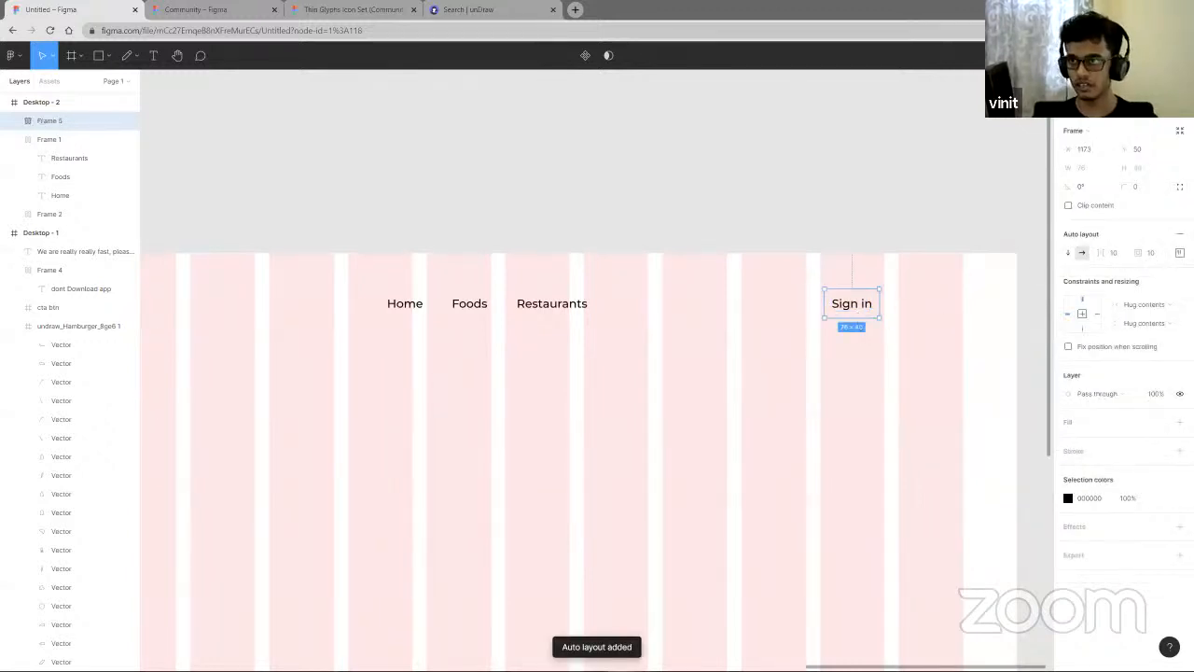
left_click(1179, 252)
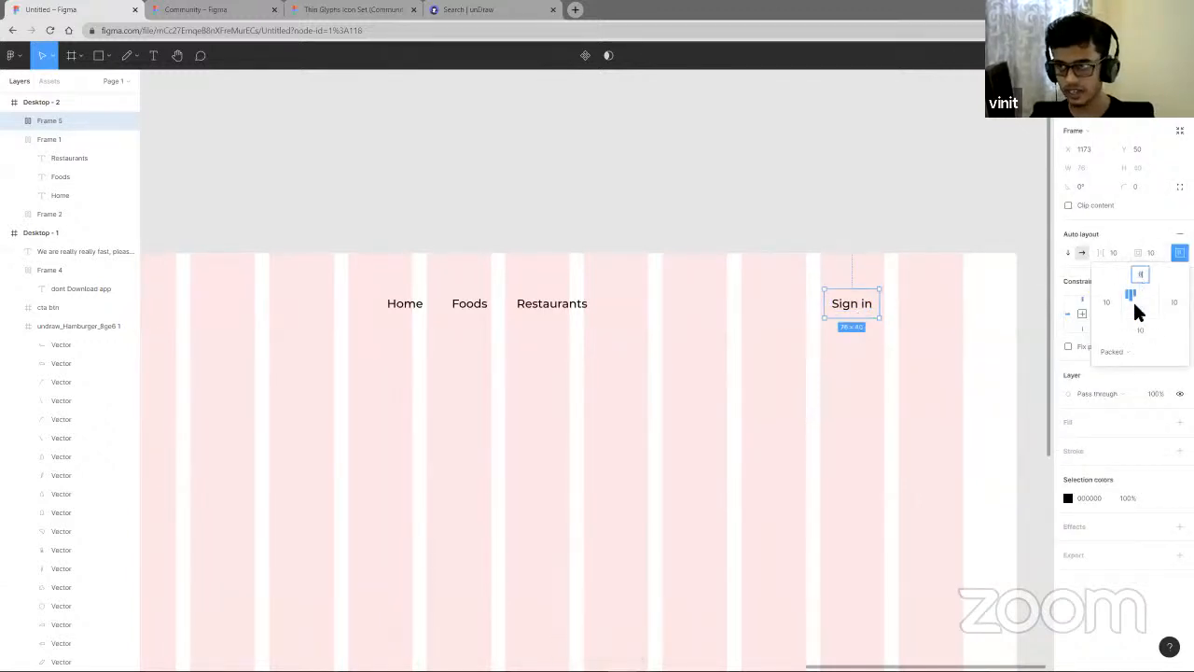
left_click(1145, 331)
type("8")
left_click(1108, 303)
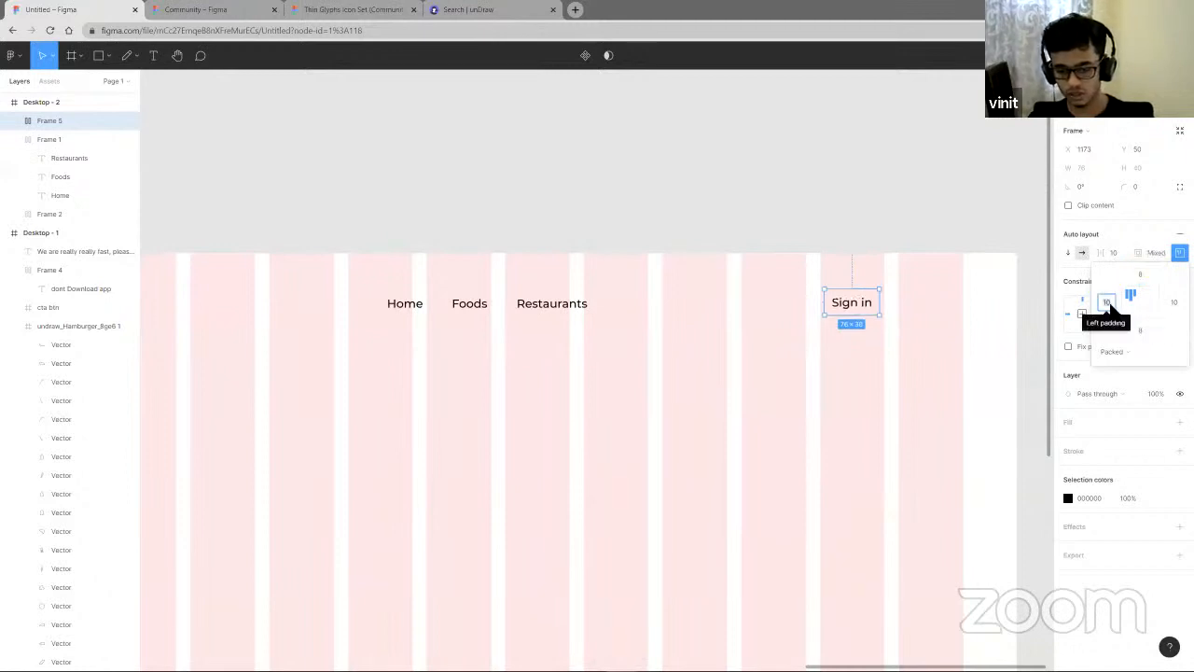
type("24")
left_click(1166, 308)
type("24")
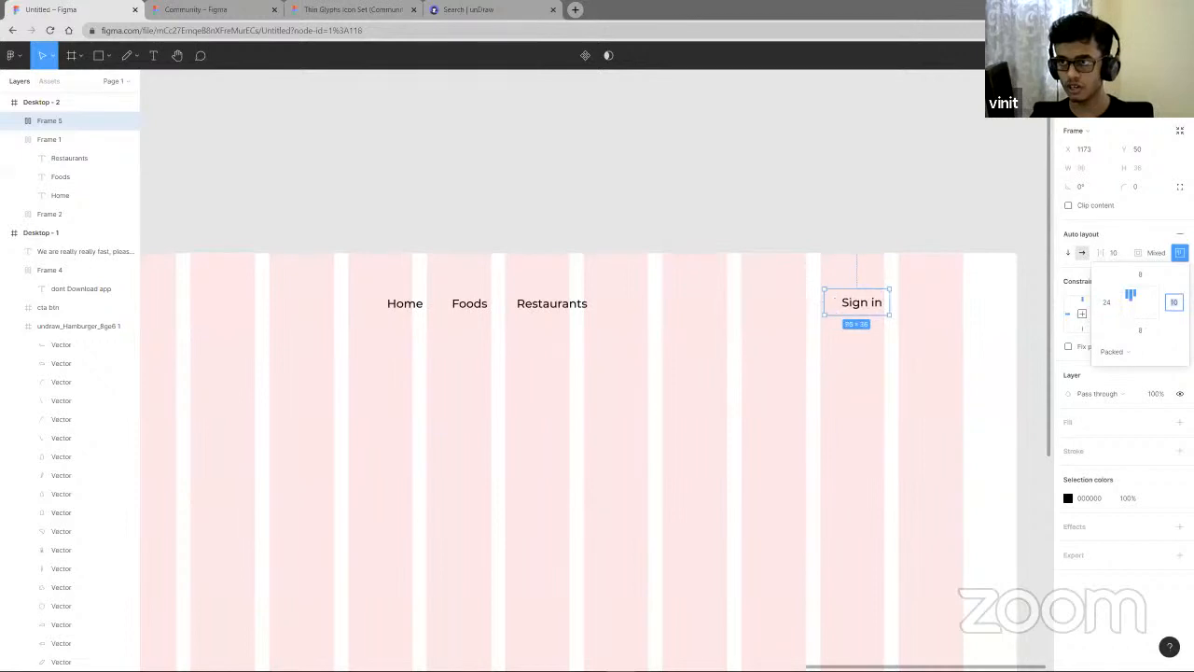
- Give the Sign in button frame a blue fill of 0029FF
left_click(914, 354)
left_click(875, 312)
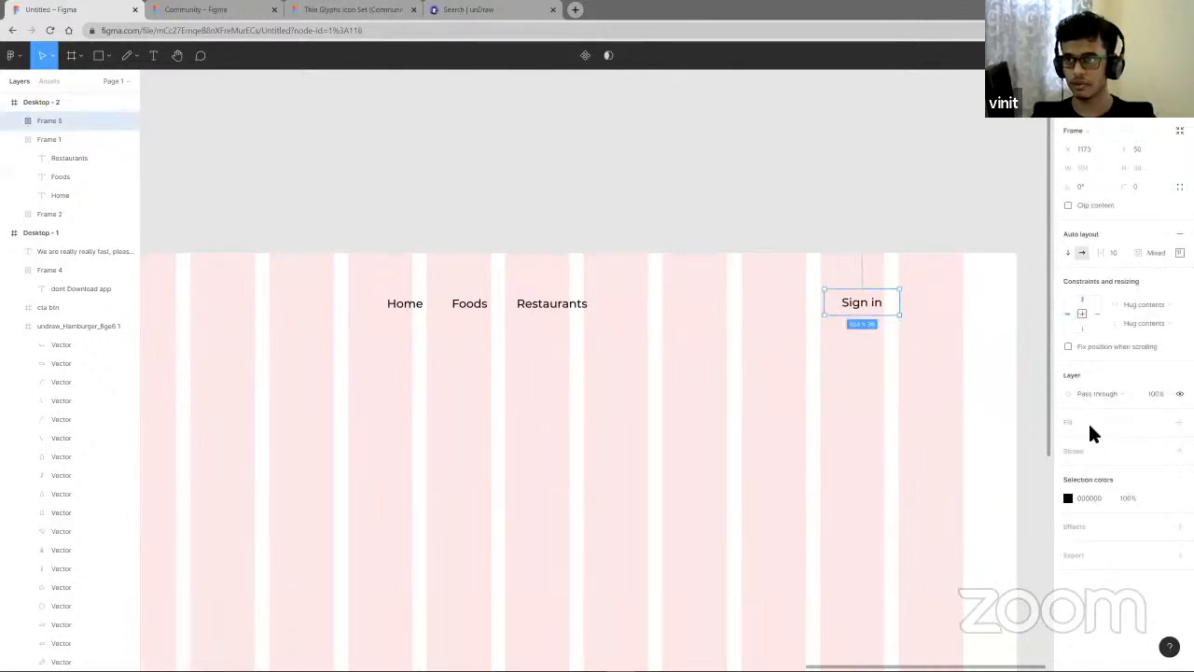
left_click(1180, 421)
left_click(1068, 440)
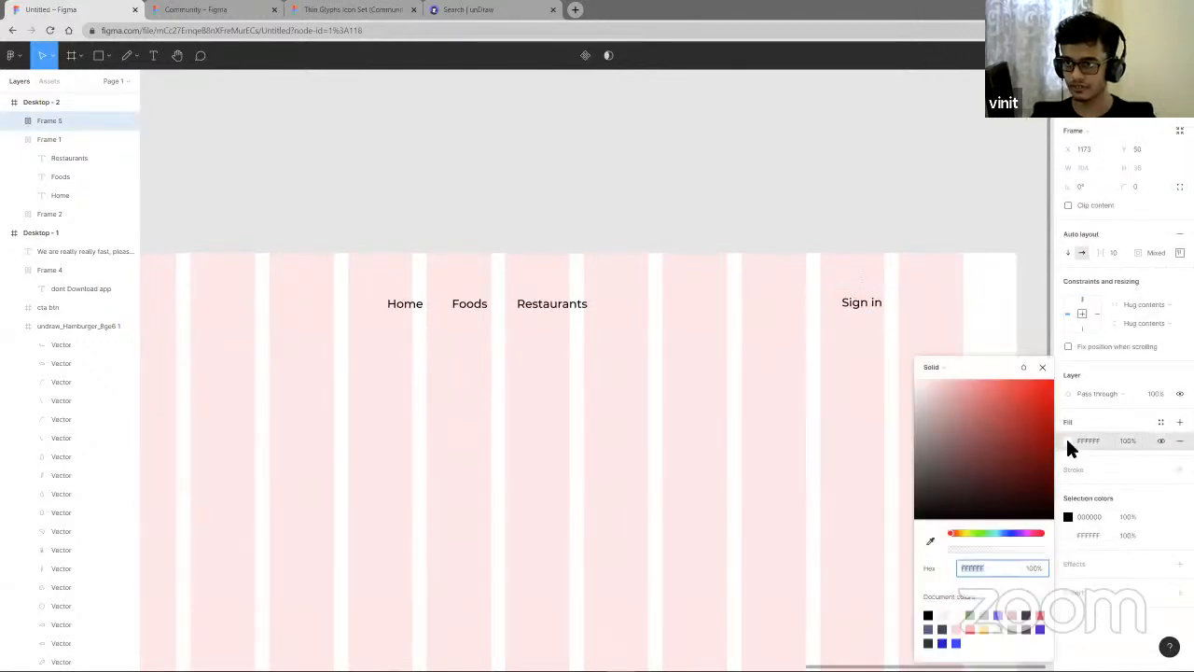
left_click(1009, 533)
left_click_drag(1040, 433, 1069, 376)
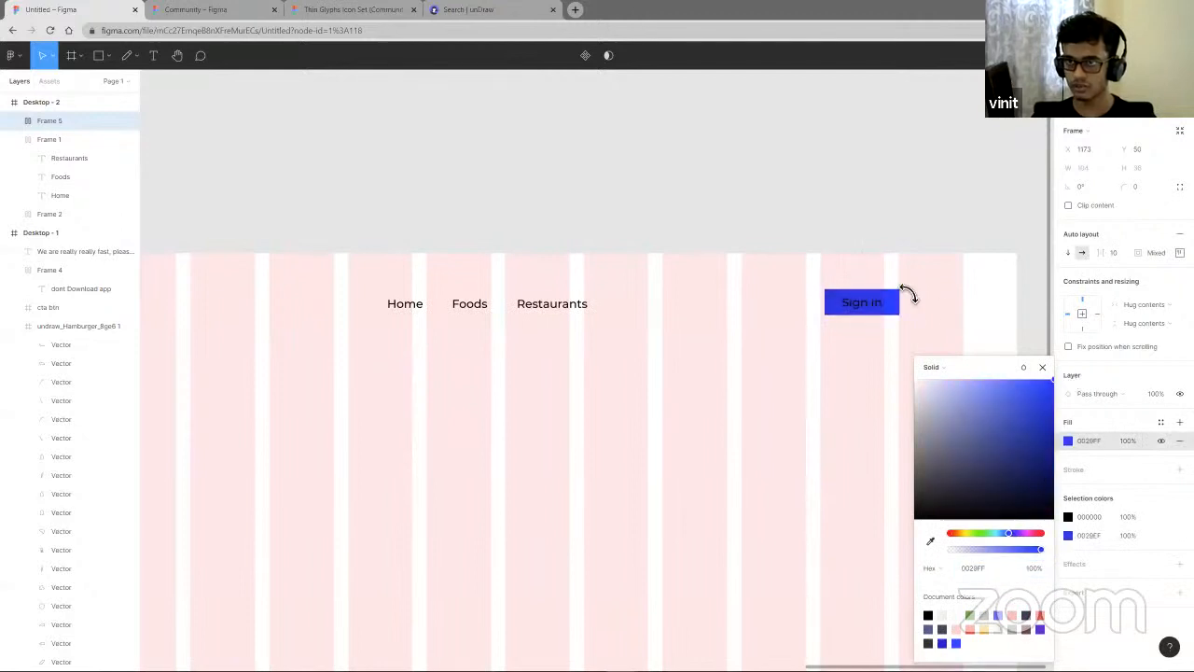
- Change the Sign in text colour to white
double_click(878, 311)
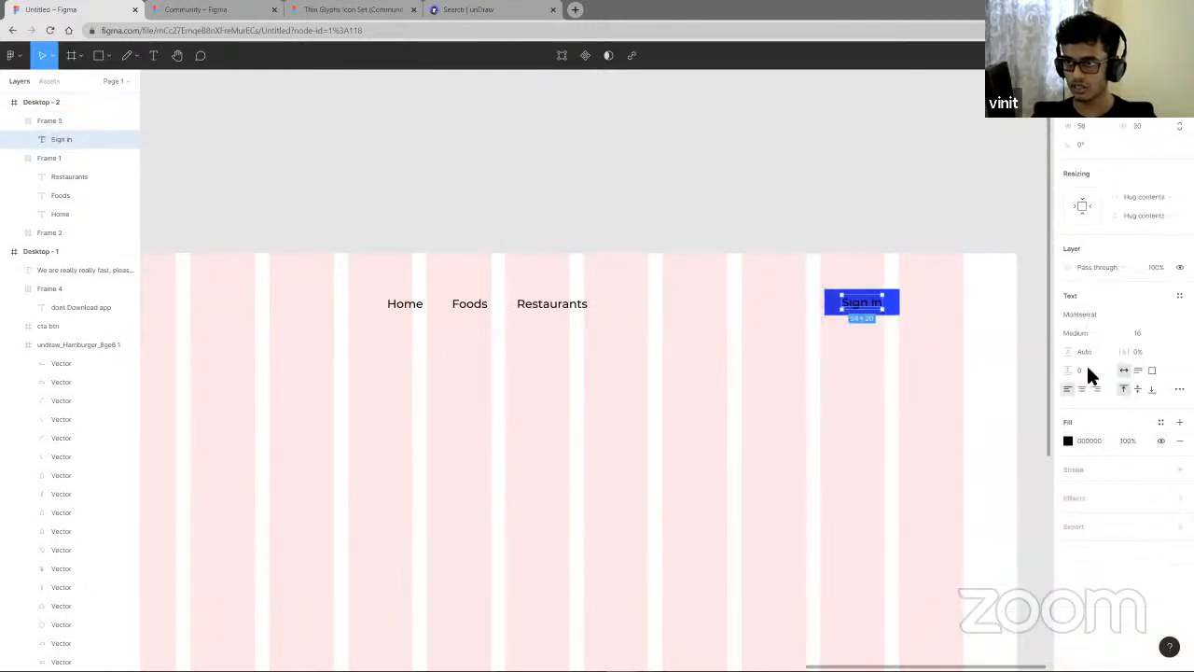
left_click(1066, 442)
left_click_drag(970, 427, 789, 361)
left_click(790, 360)
left_click(901, 306)
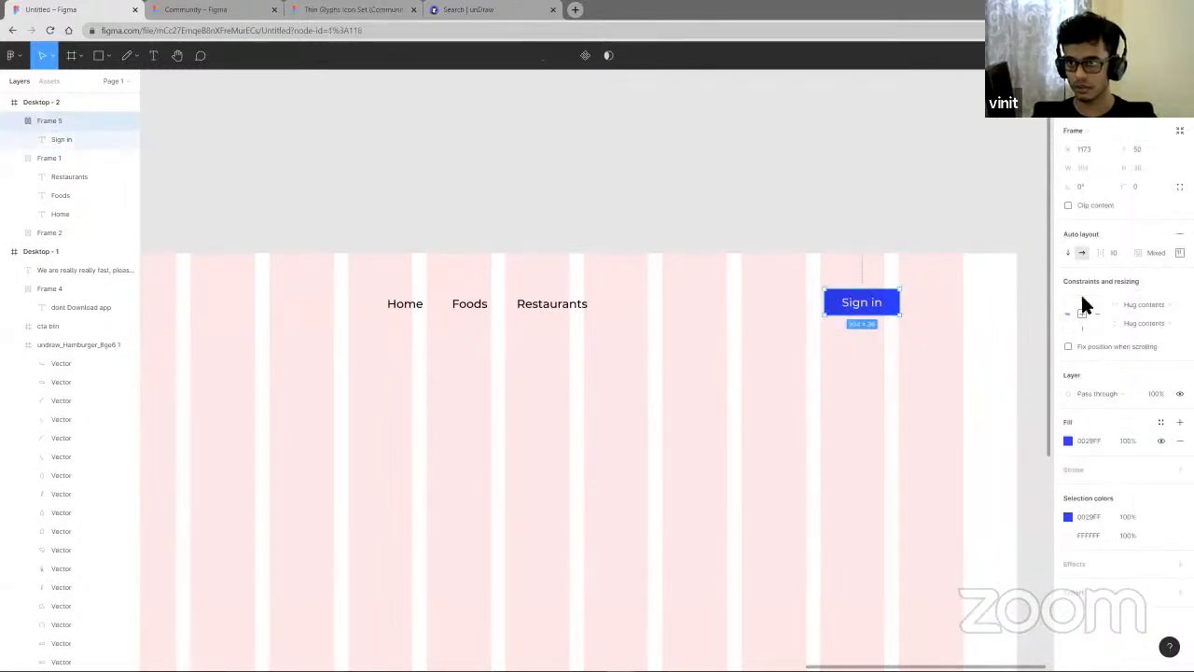
- Round the Sign in button's corners to 5 and shift the button slightly right
left_click_drag(1132, 189, 1155, 191)
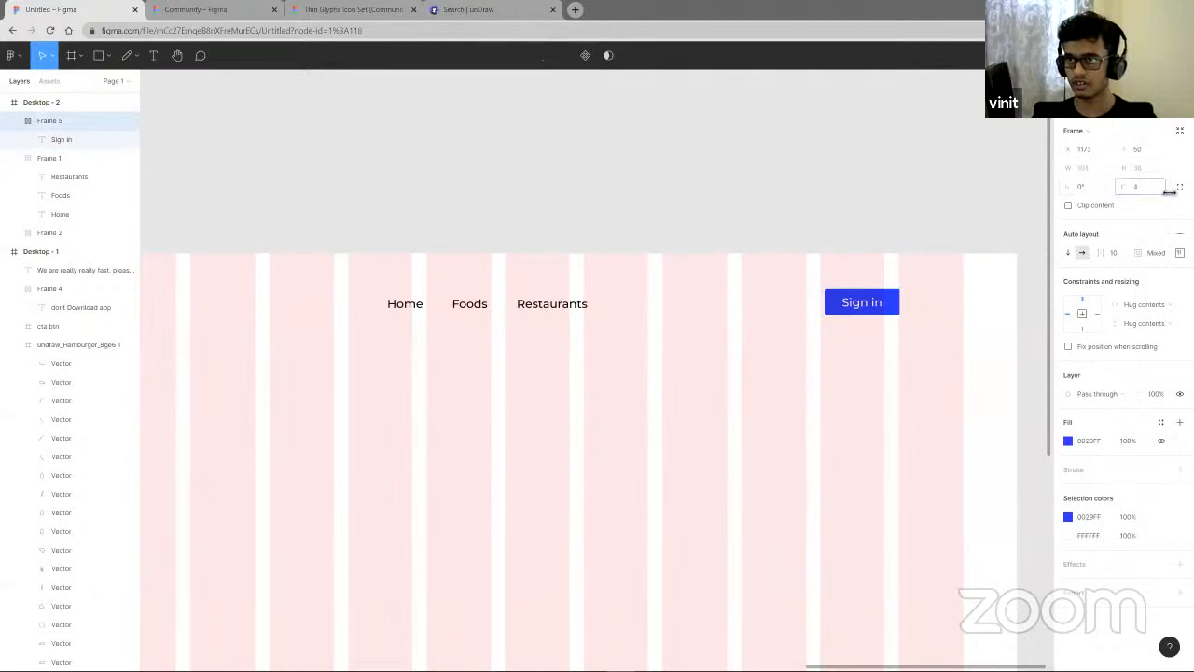
left_click(834, 405)
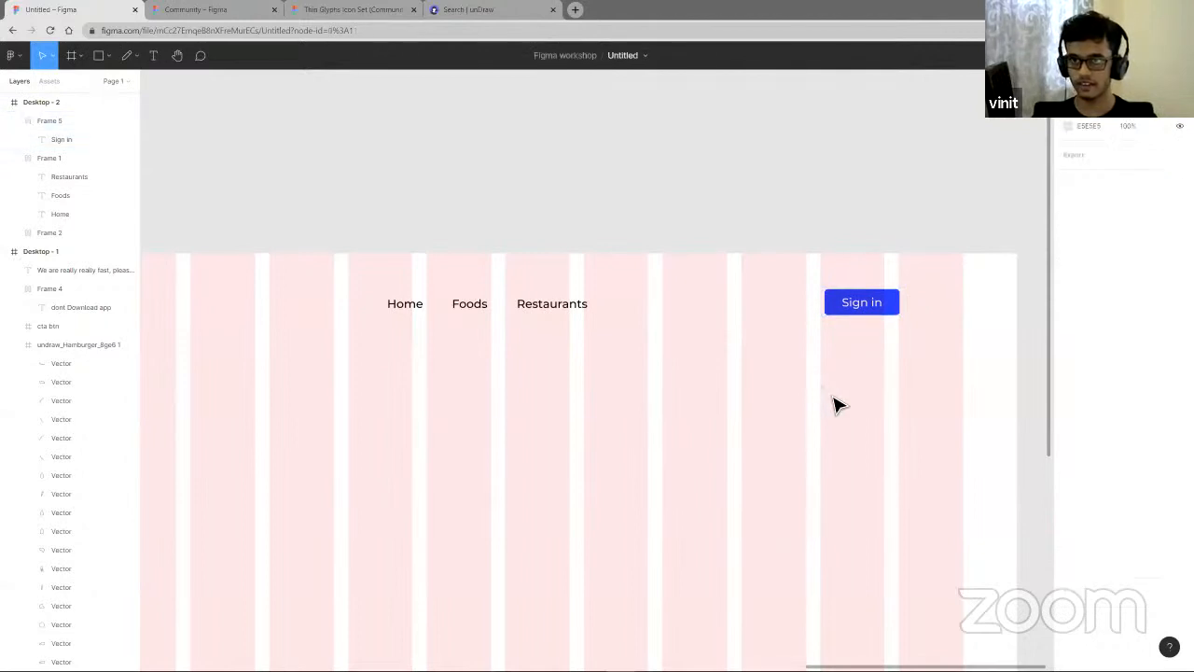
scroll(829, 408, "down", 3)
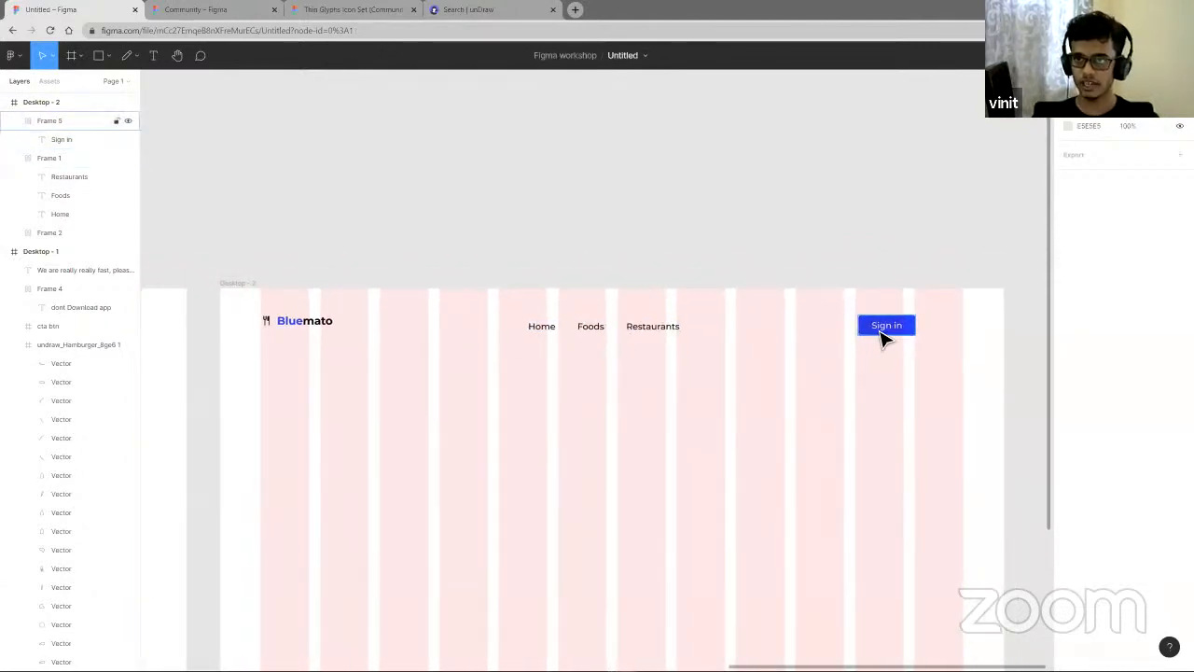
left_click_drag(880, 333, 894, 334)
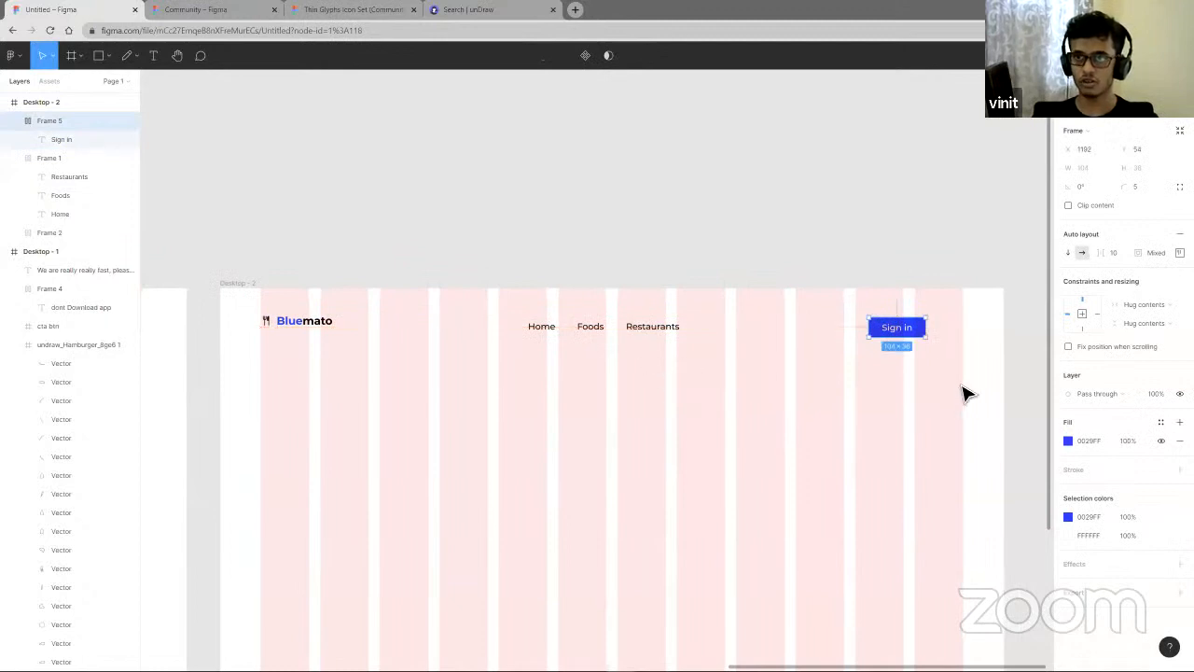
- Wrap the logo, navigation links and Sign in button in an auto layout frame, centred vertically with space-between spacing
left_click_drag(959, 383, 270, 318)
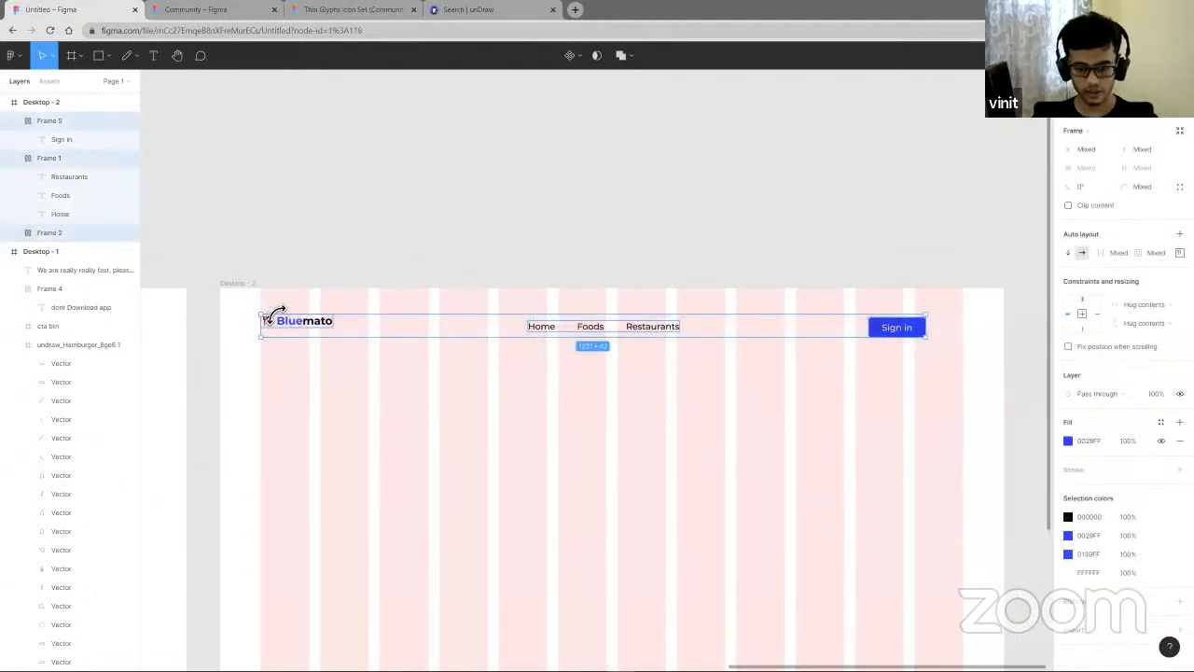
key("shift+a")
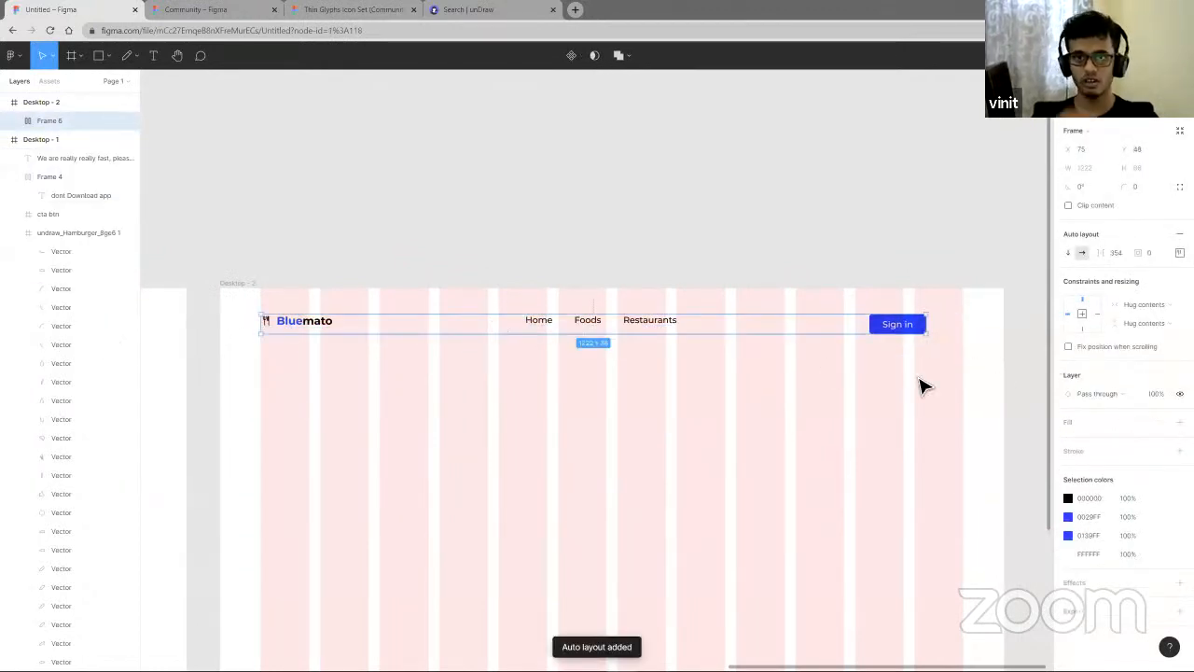
left_click(1179, 252)
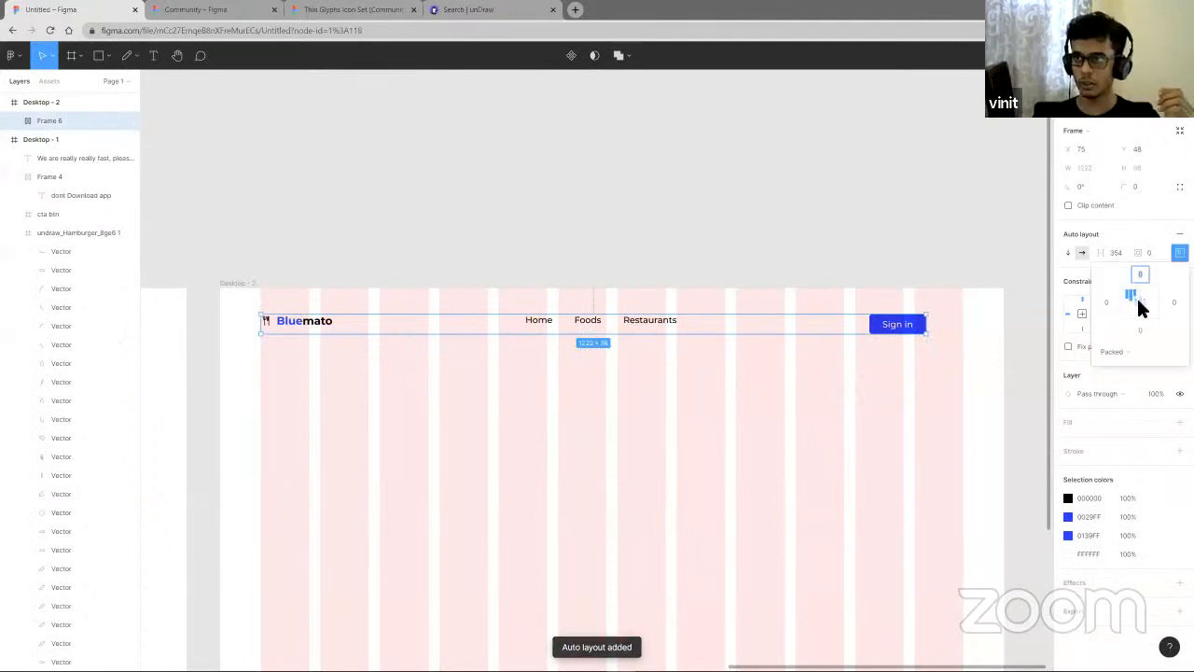
left_click(1141, 306)
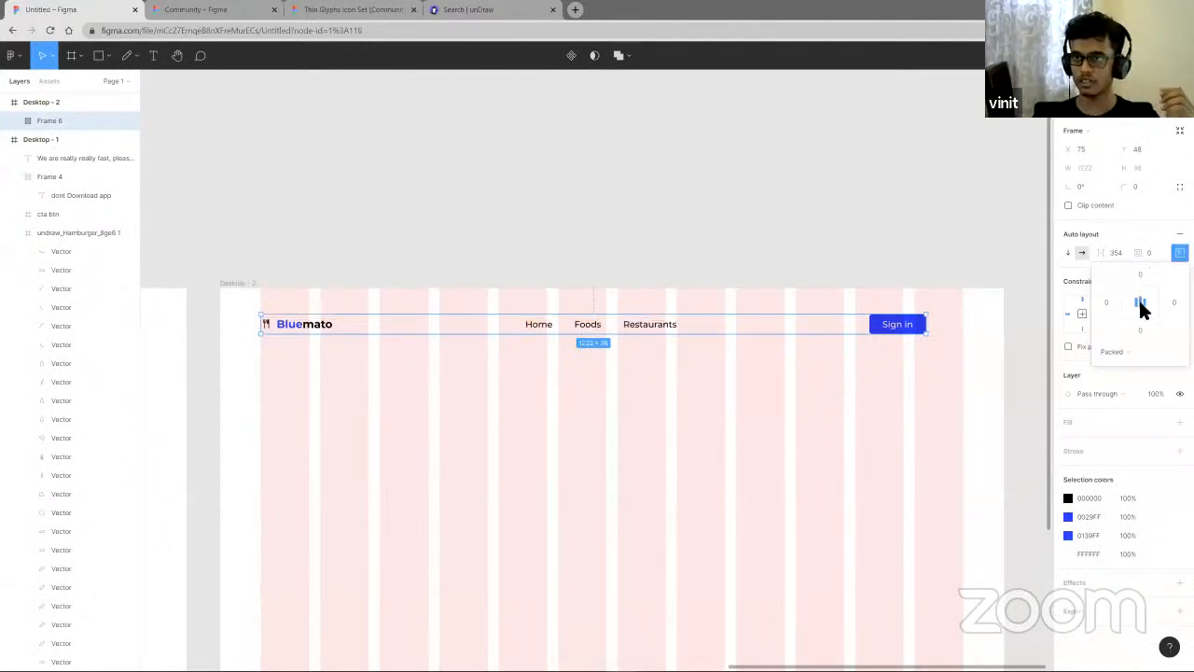
left_click(1122, 364)
left_click(1130, 371)
- Widen the header auto layout frame to 1290 wide
left_click_drag(930, 335, 971, 334)
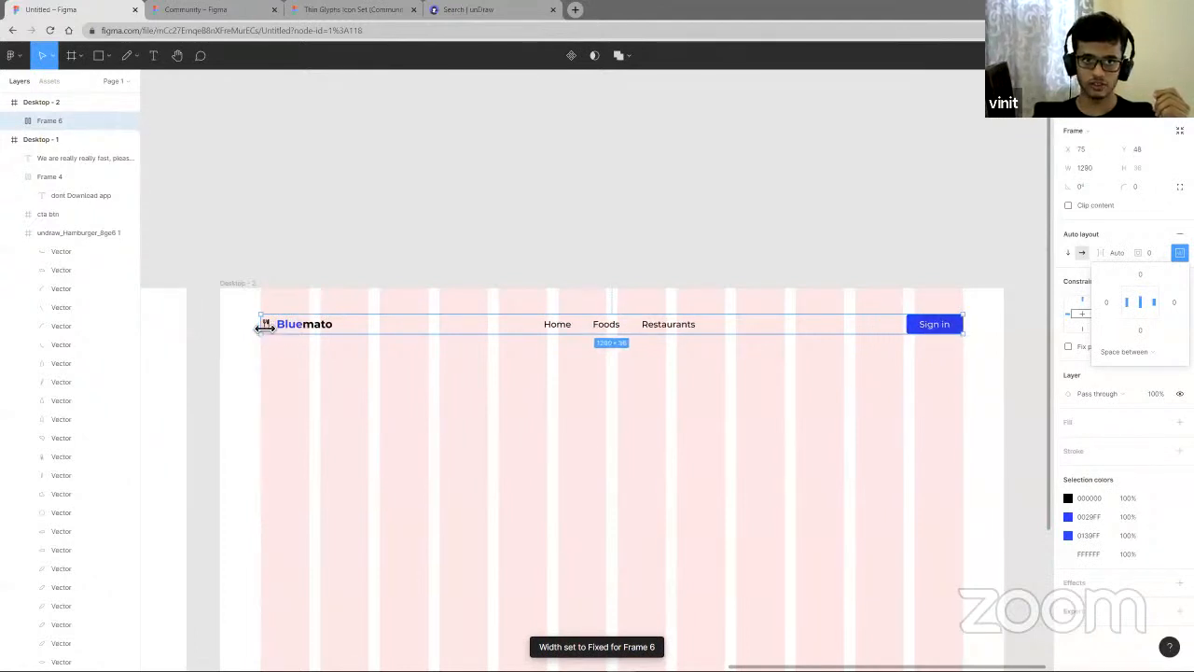
left_click_drag(265, 326, 264, 327)
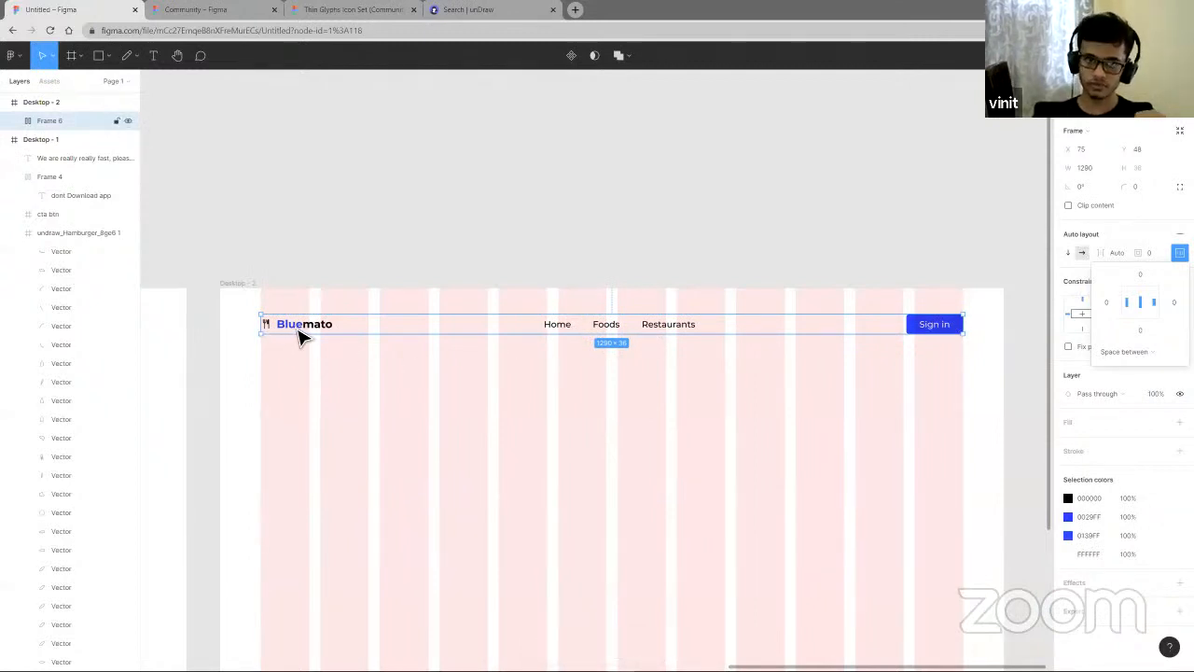
left_click(477, 506)
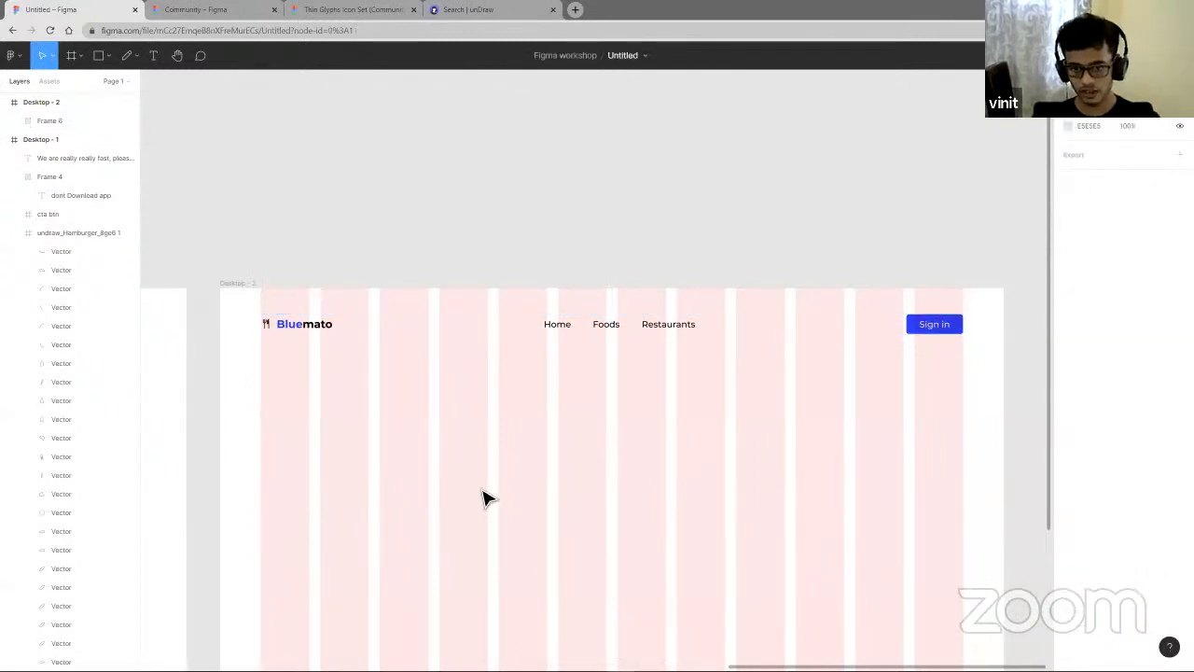
- Move the 'Fastest online food delivery service' heading from Desktop - 1 into Desktop - 2
scroll(483, 506, "down", 1)
scroll(482, 504, "down", 1)
scroll(482, 501, "left", 3)
left_click(669, 328)
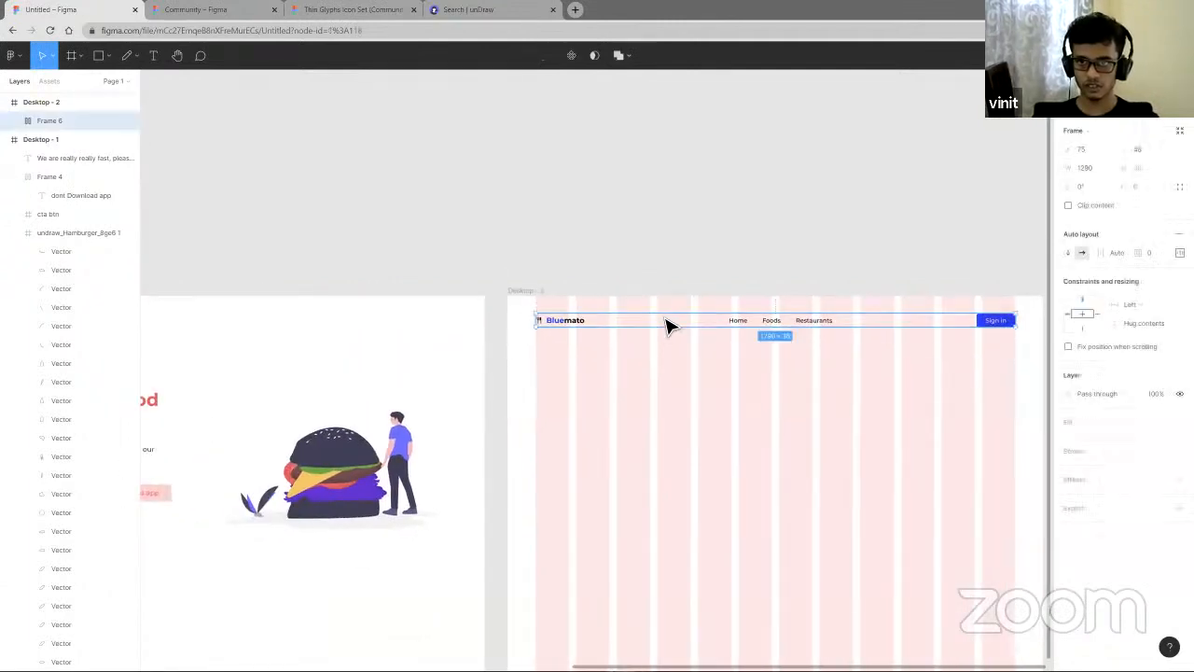
left_click(674, 416)
scroll(660, 427, "left", 5)
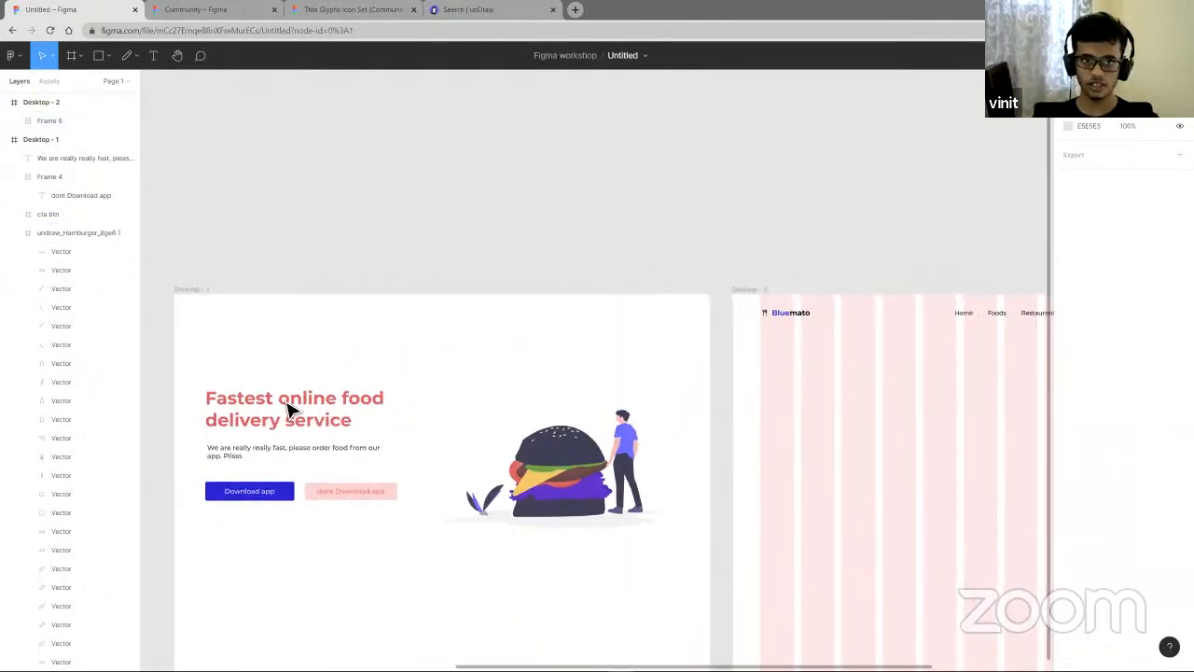
left_click_drag(300, 422, 608, 408)
- Set the heading's font size to 64 and nudge it up slightly
scroll(579, 438, "right", 3)
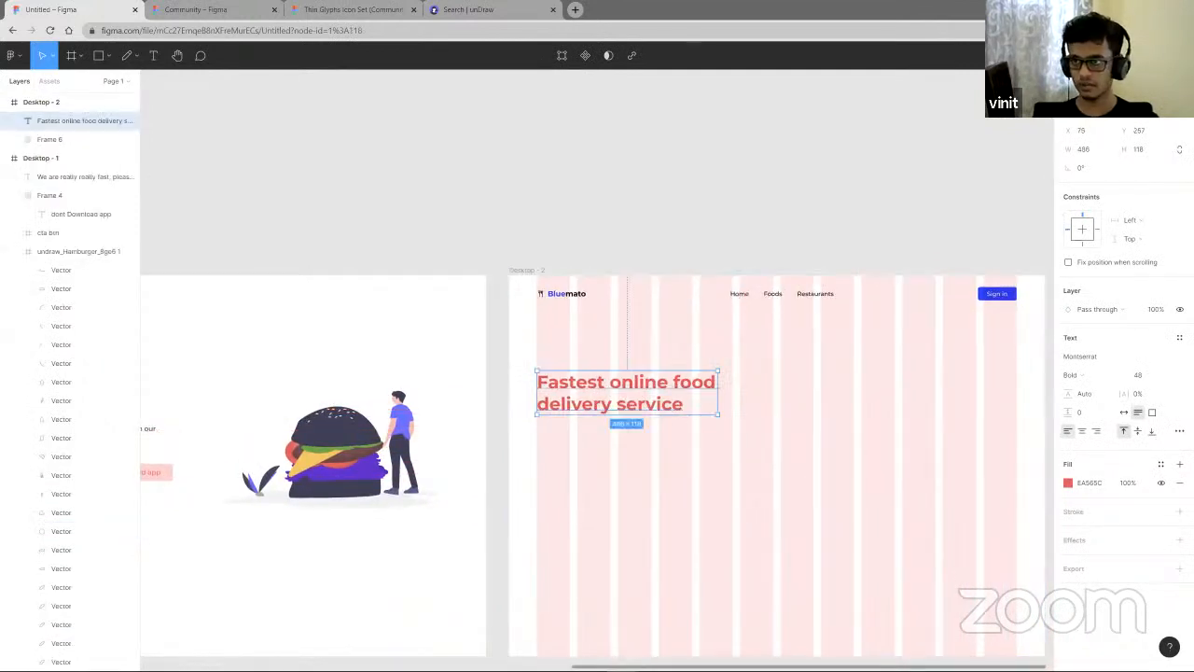
left_click(1162, 376)
left_click(1155, 396)
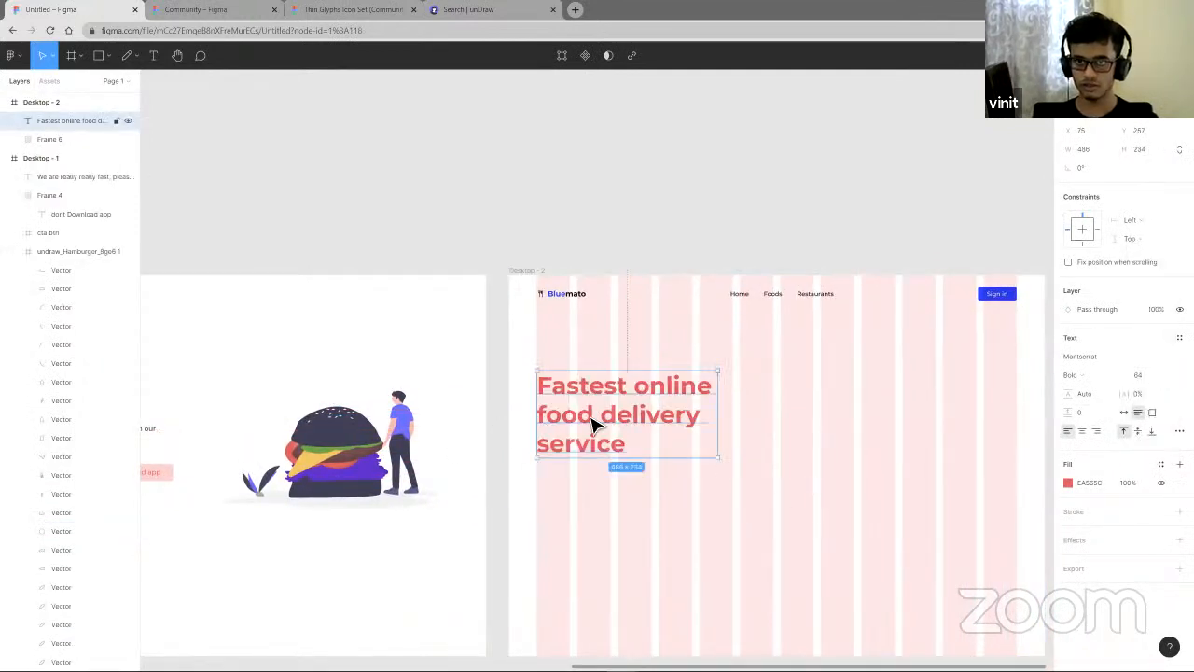
left_click_drag(594, 422, 603, 409)
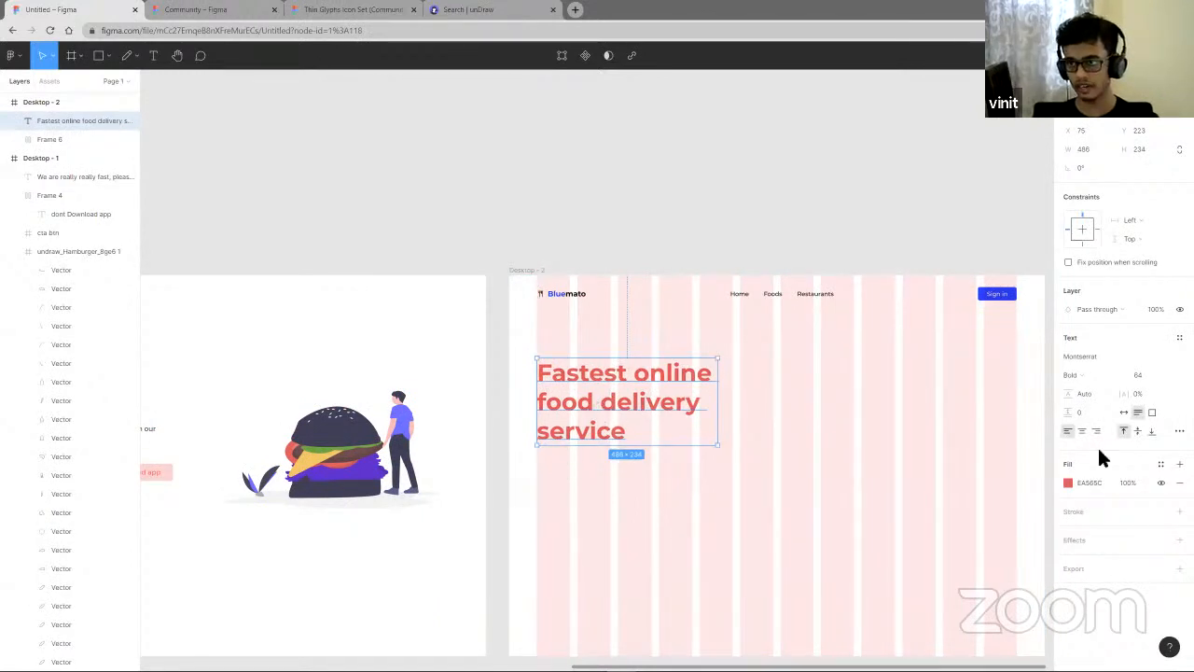
- Recolour the heading to 3F3D56 sampled from the illustration with the eyedropper and nudge it up slightly
left_click(1070, 483)
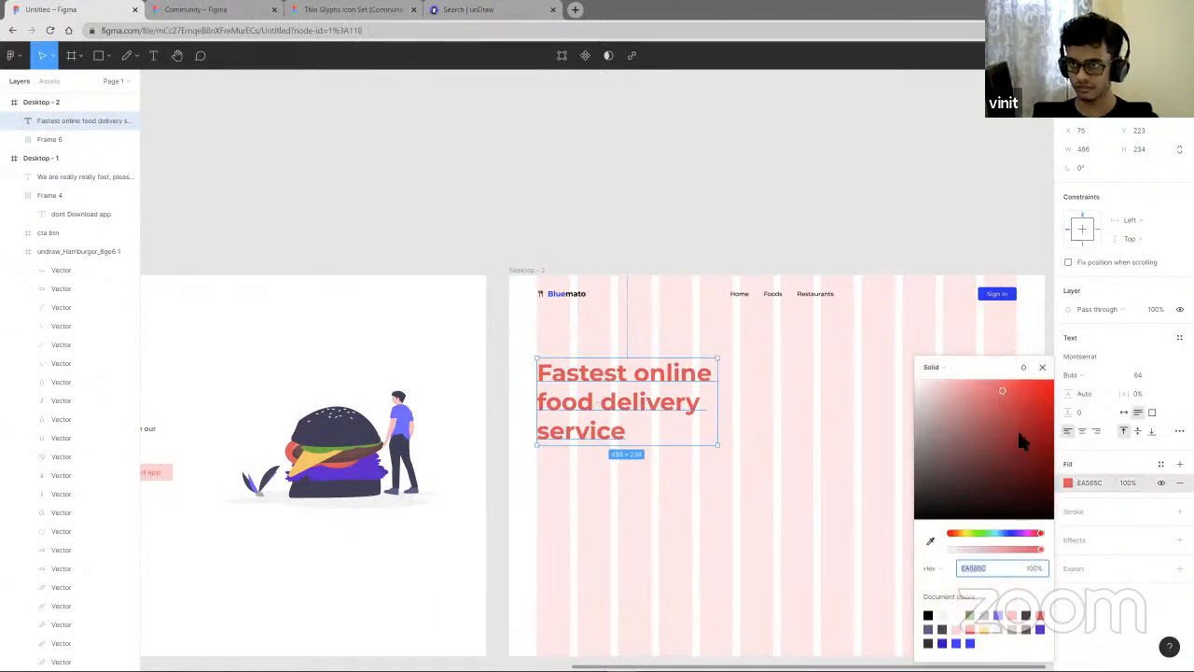
left_click_drag(1015, 530, 1010, 532)
left_click(930, 541)
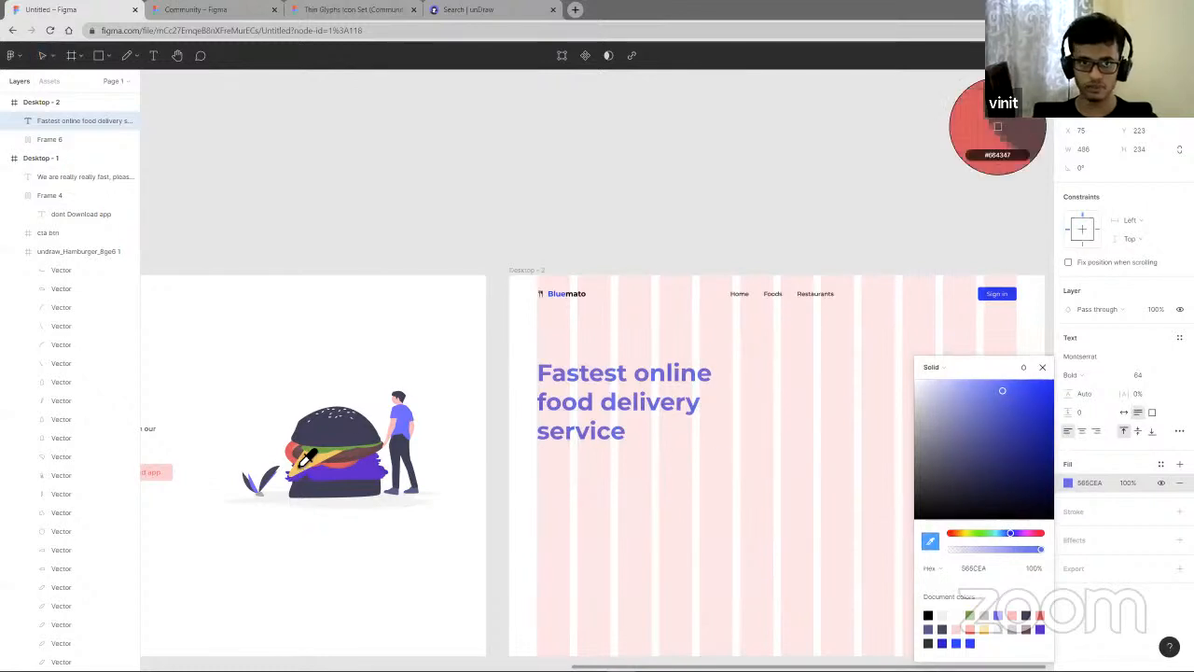
left_click(371, 451)
left_click(671, 559)
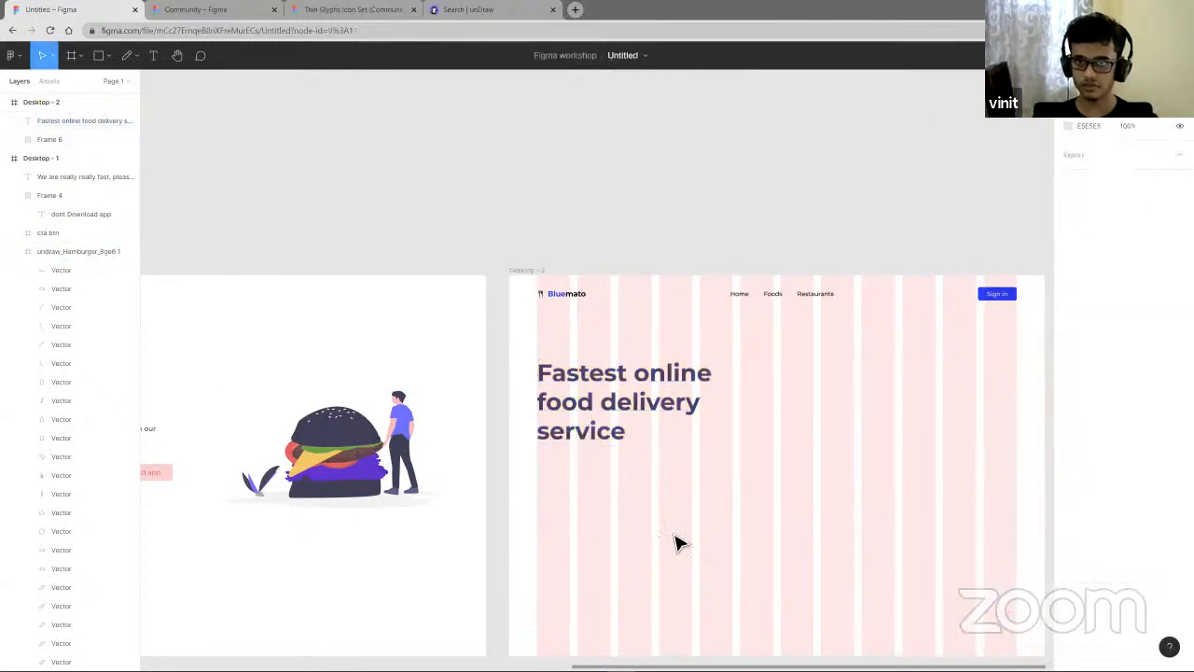
left_click_drag(648, 405, 647, 393)
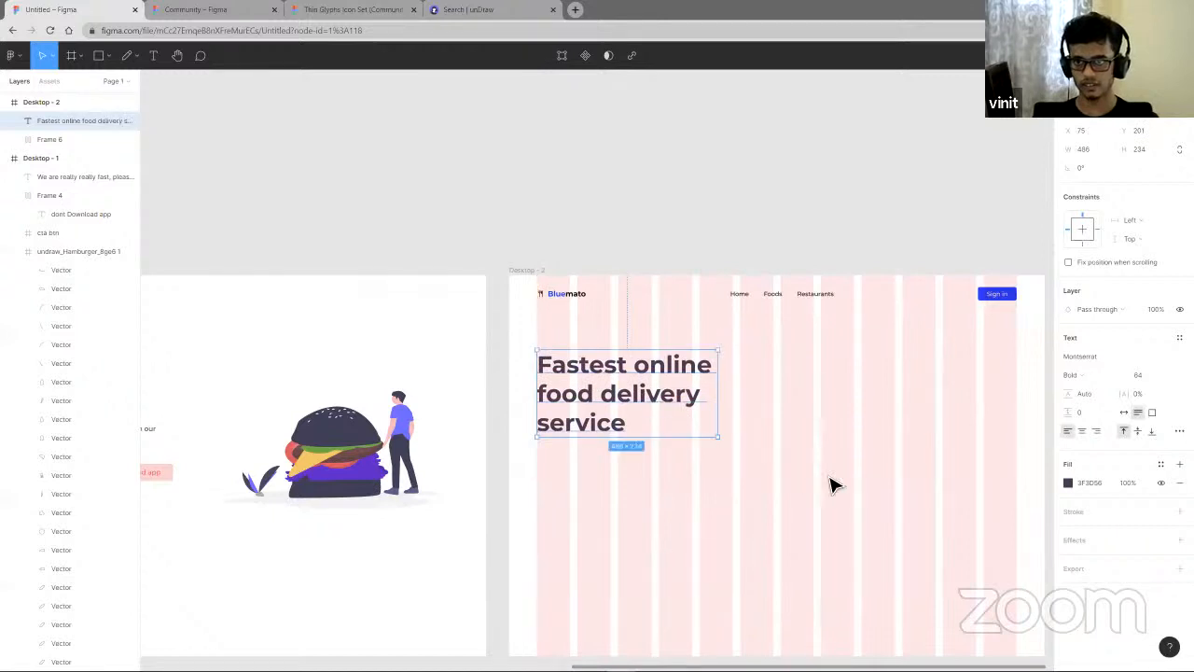
- Toggle the Desktop - 2 layout grid's visibility off and on
left_click(828, 476)
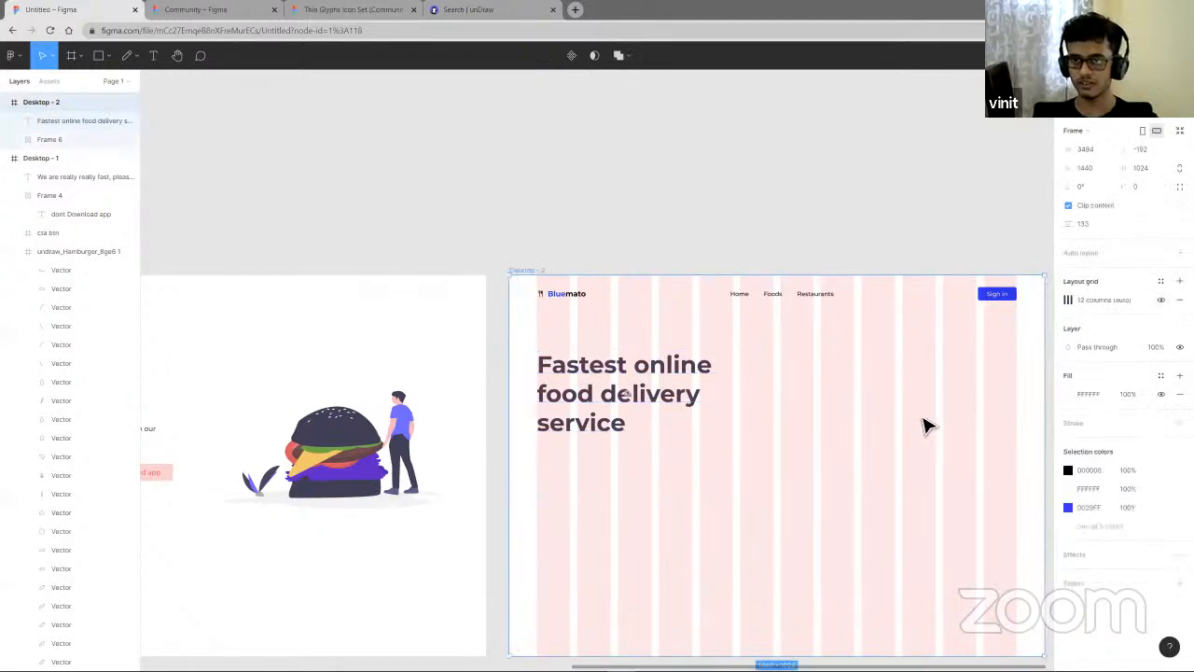
scroll(896, 458, "up", 3)
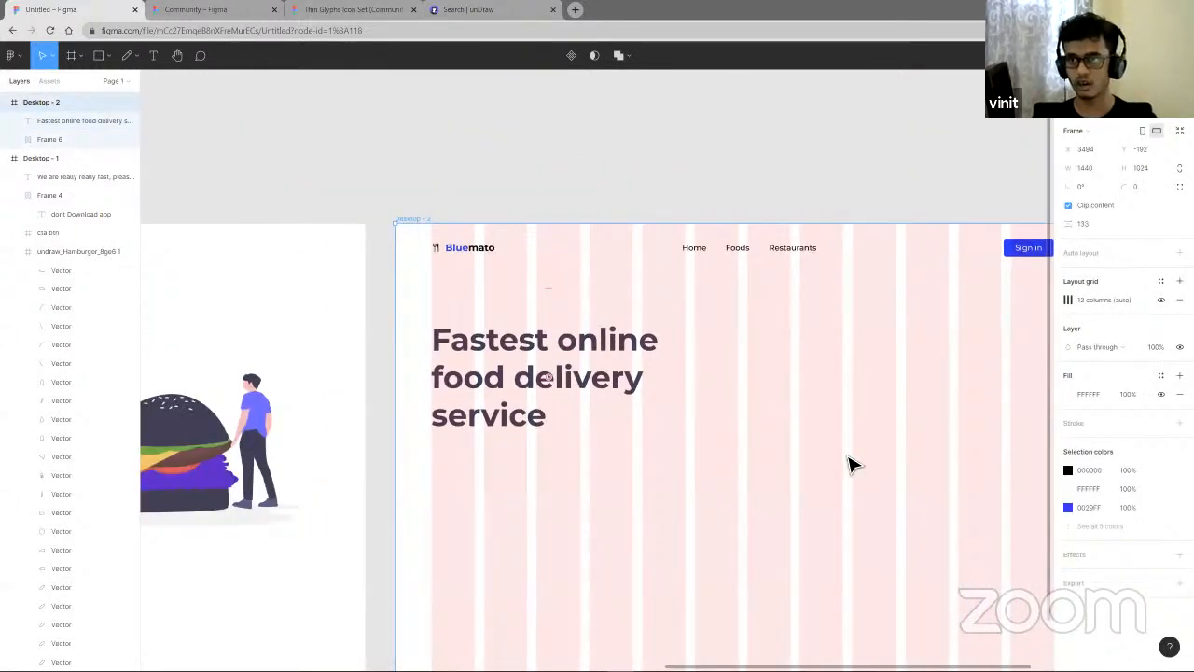
scroll(1036, 308, "right", 2)
scroll(1036, 308, "down", 1)
left_click(1161, 299)
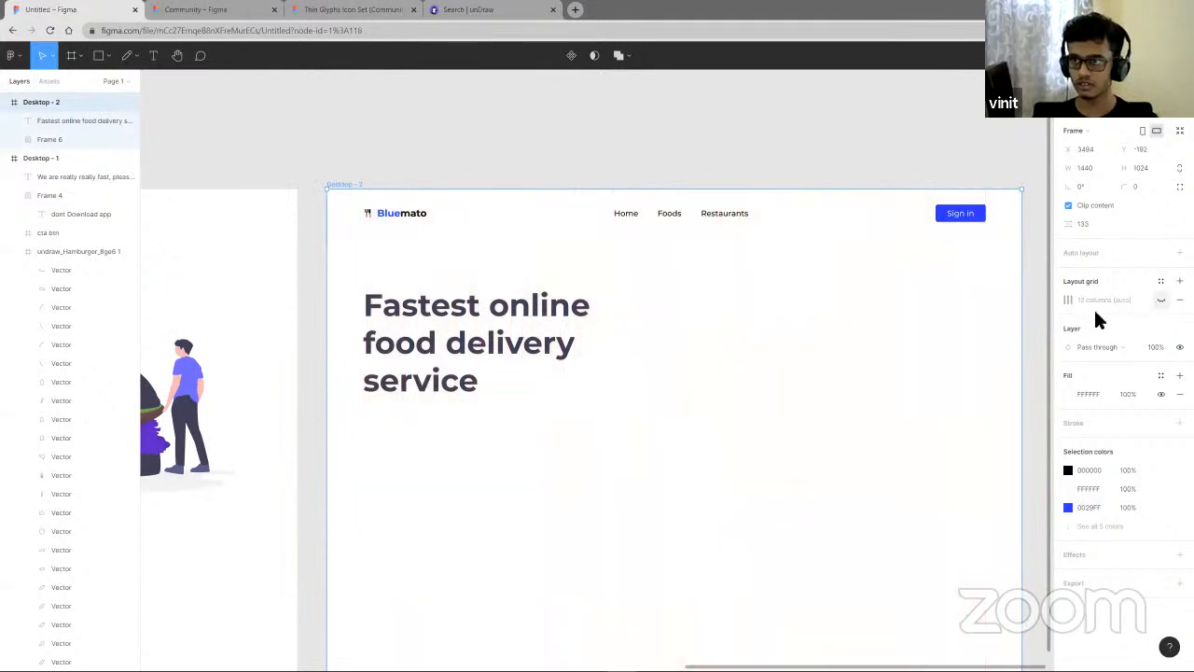
left_click(1161, 301)
left_click(1162, 301)
left_click(1161, 301)
left_click(1162, 302)
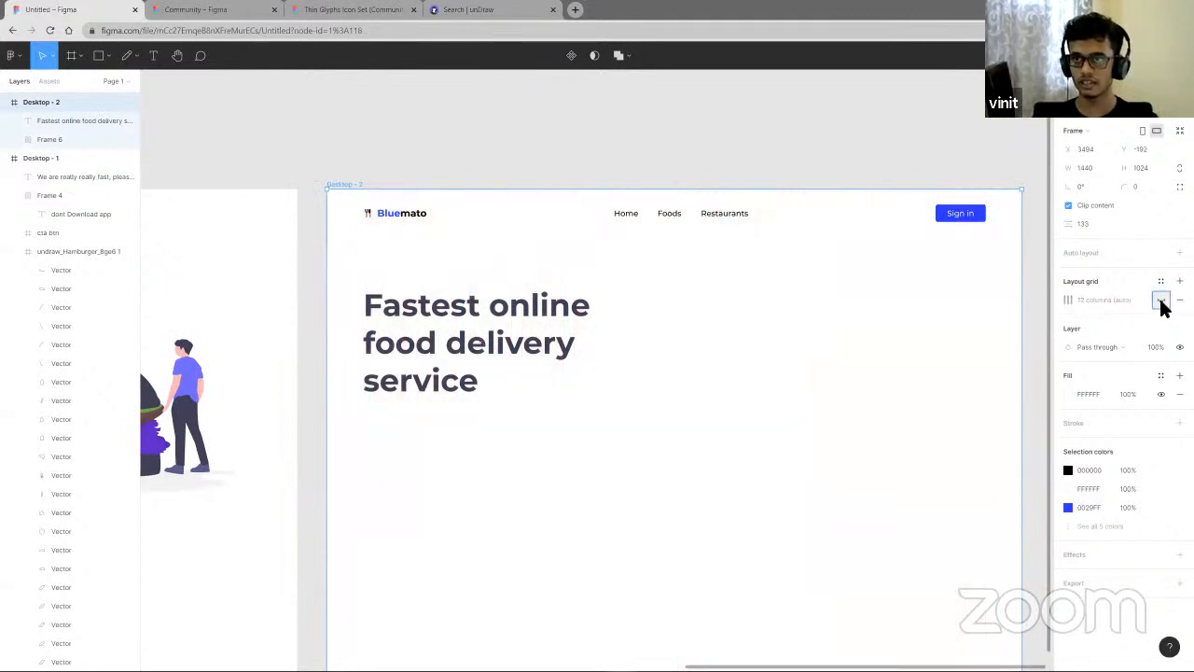
left_click(1162, 301)
left_click(1162, 301)
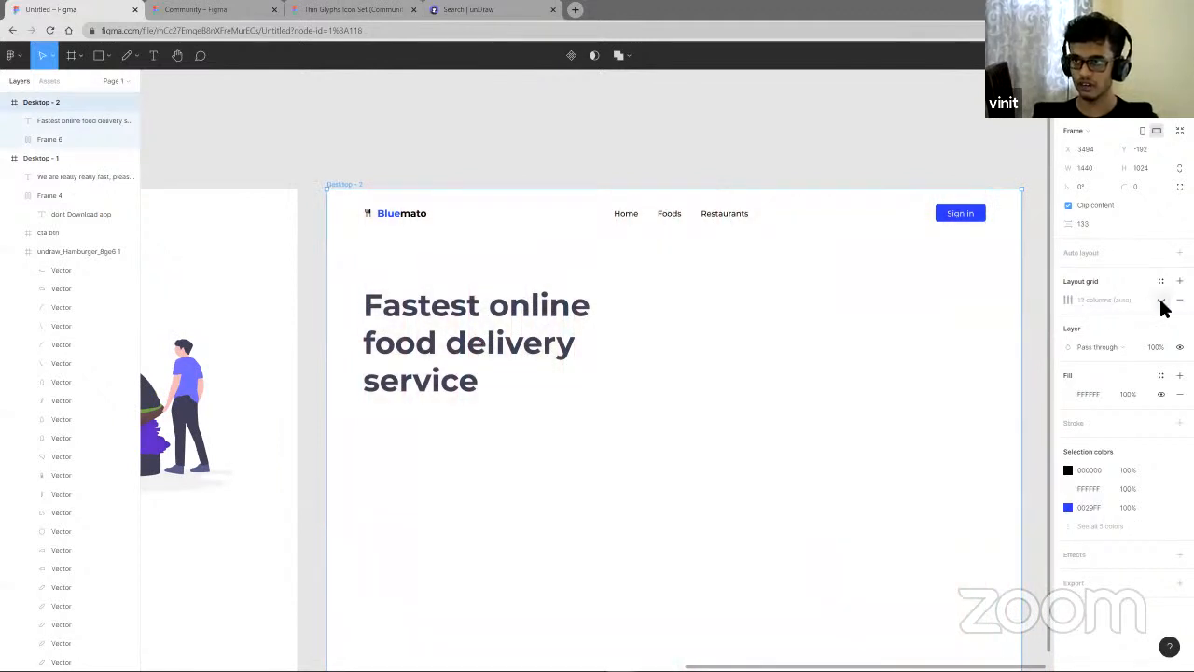
left_click(1162, 302)
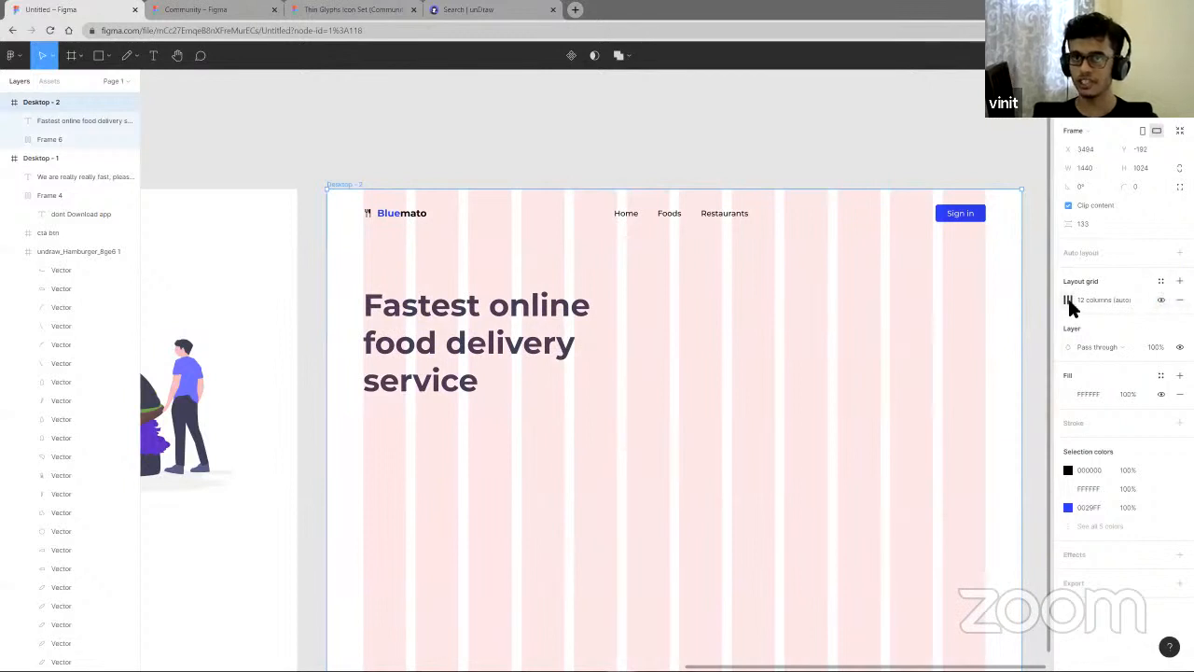
- Lower the layout grid colour's opacity to 3%
left_click(1068, 301)
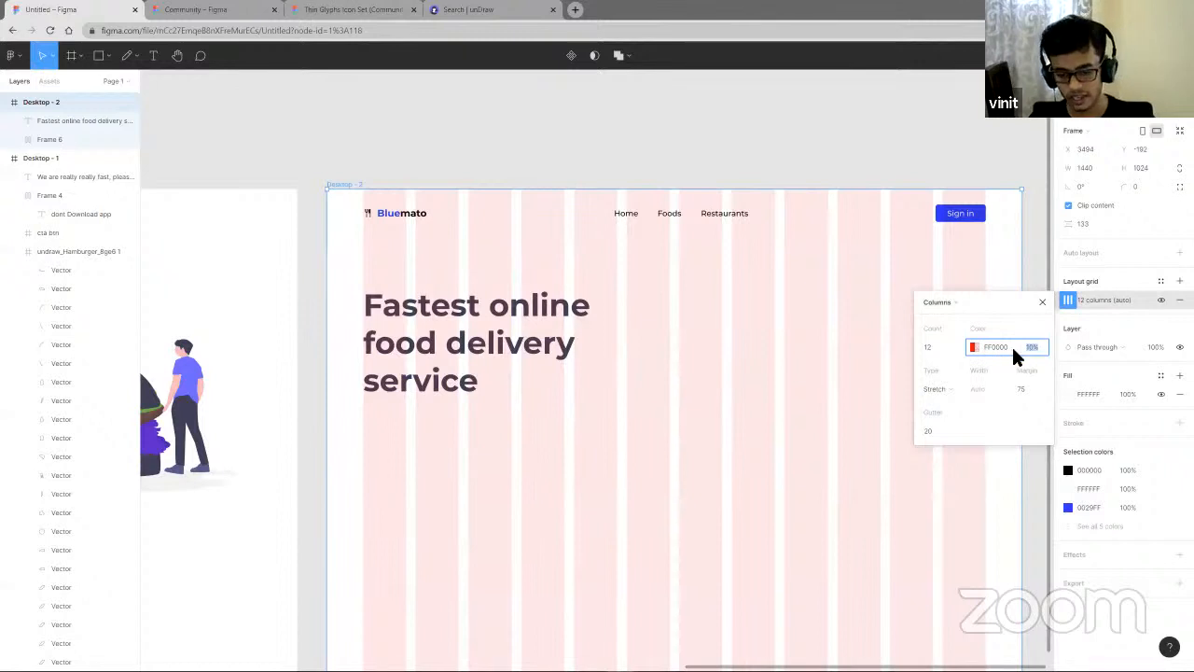
type("3")
key("Return")
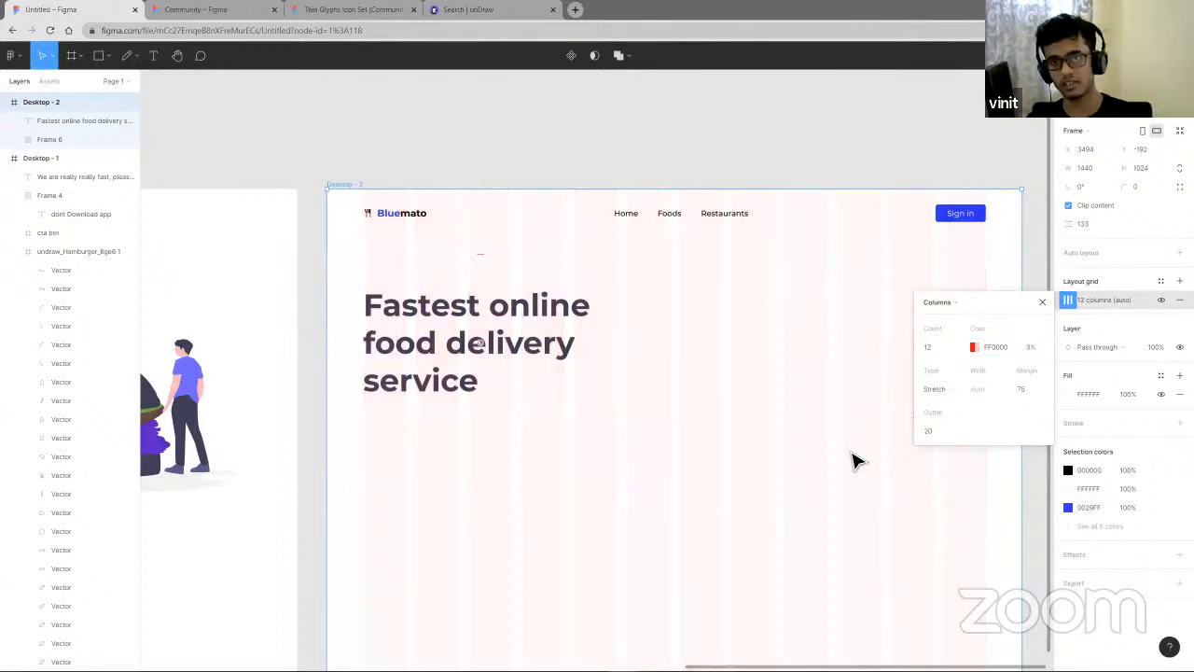
left_click(720, 495)
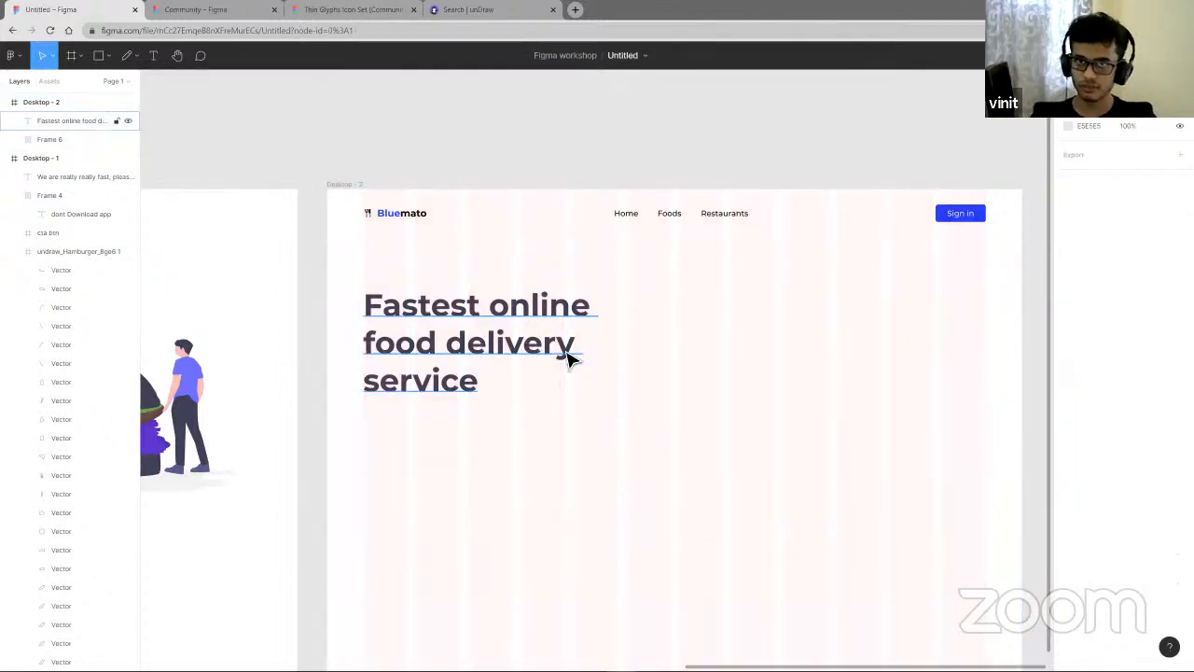
- Increase the heading's line height to 139.9%
scroll(644, 387, "left", 2)
left_click(534, 276)
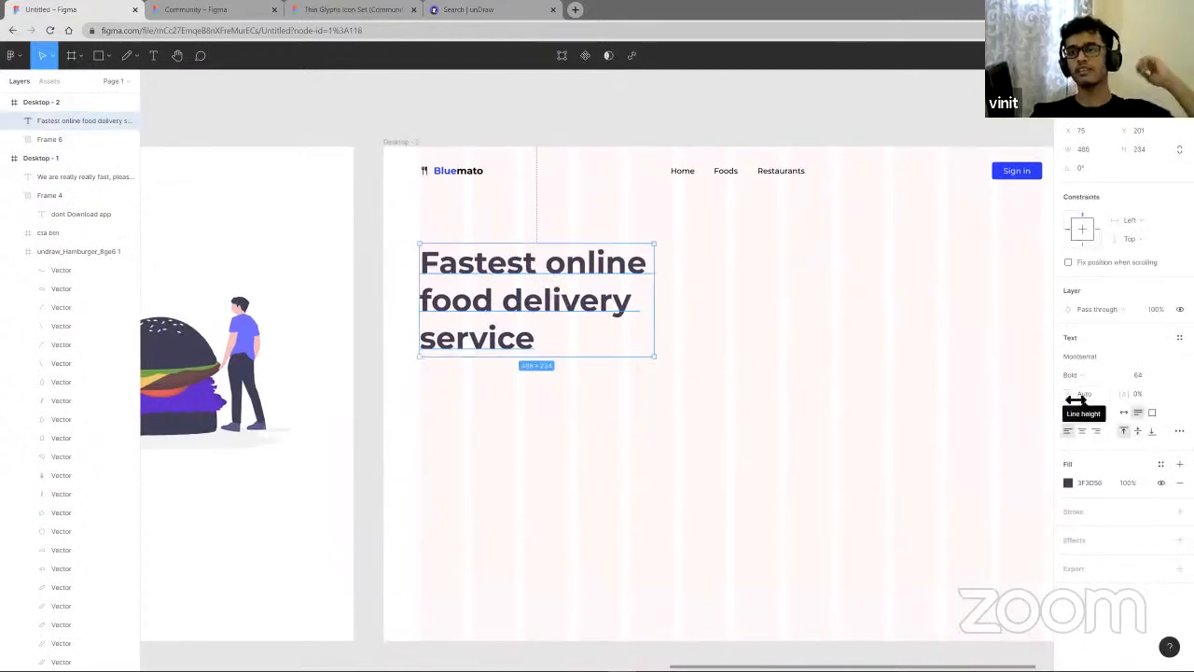
mouse_move(1073, 397)
left_mouse_down()
mouse_move(1114, 401)
mouse_move(1074, 402)
left_mouse_up()
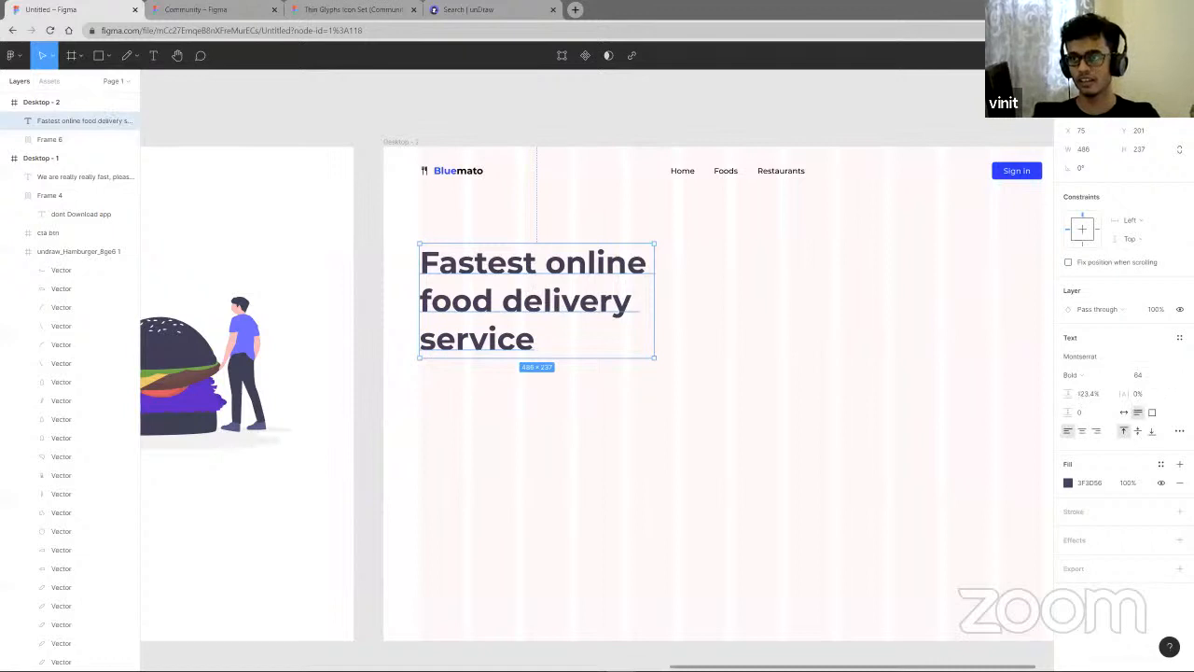
left_click_drag(1069, 394, 1089, 399)
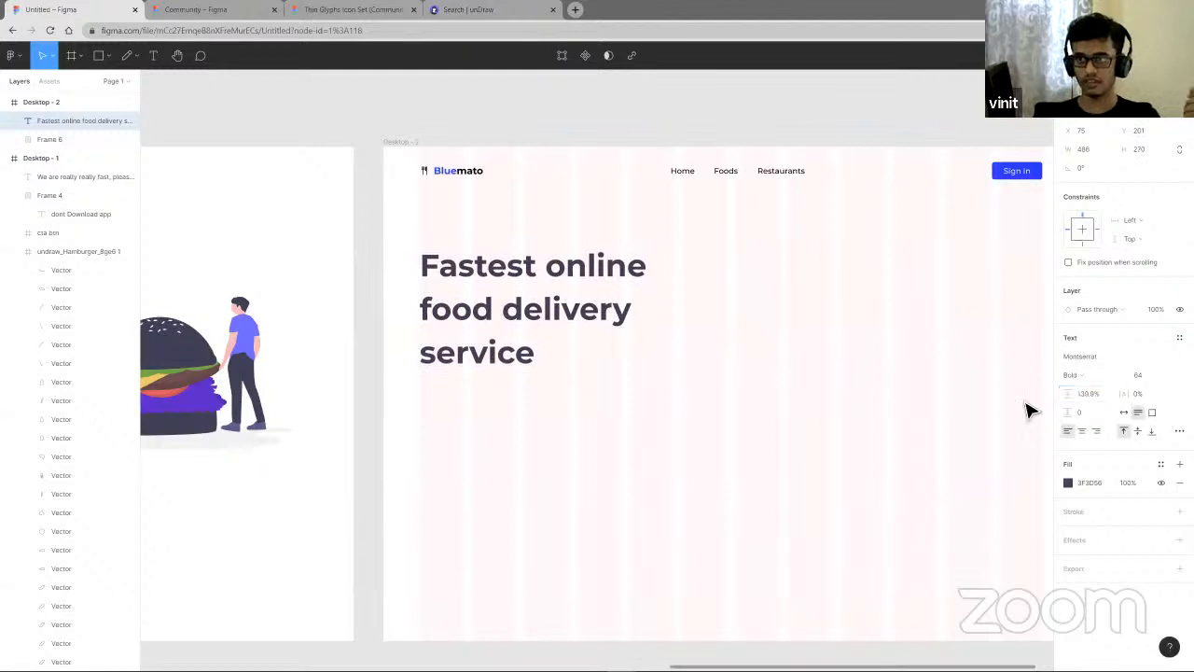
left_click(811, 457)
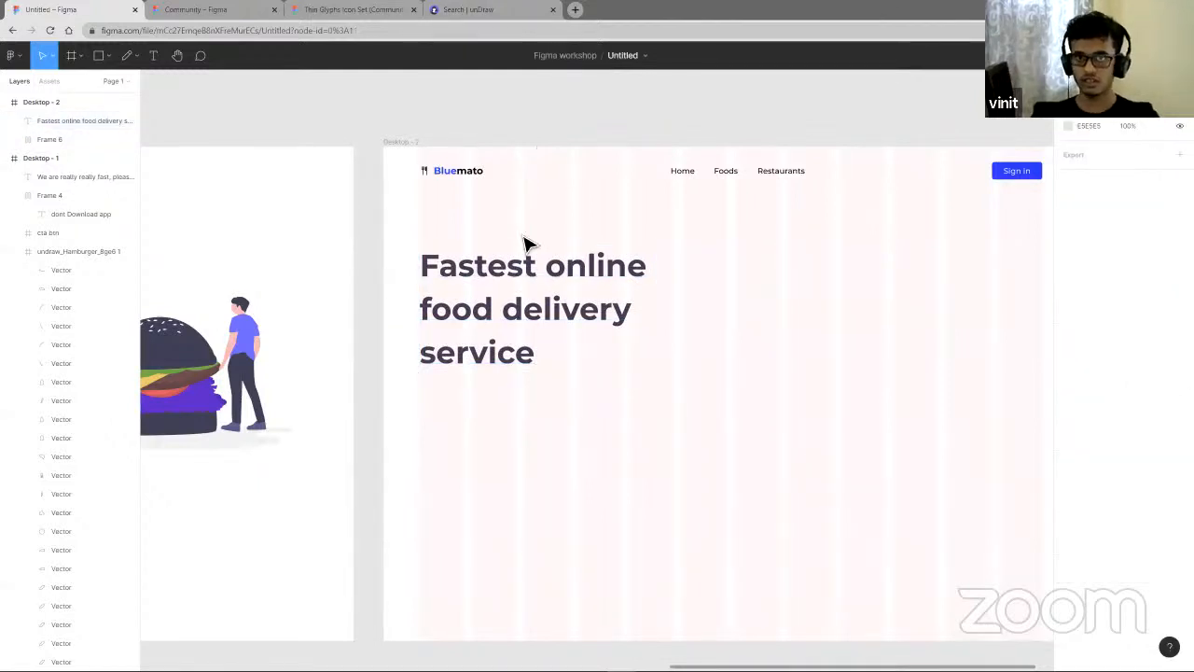
- Move the heading up slightly and switch it to auto width so it sits on one line
left_click_drag(579, 301, 604, 292)
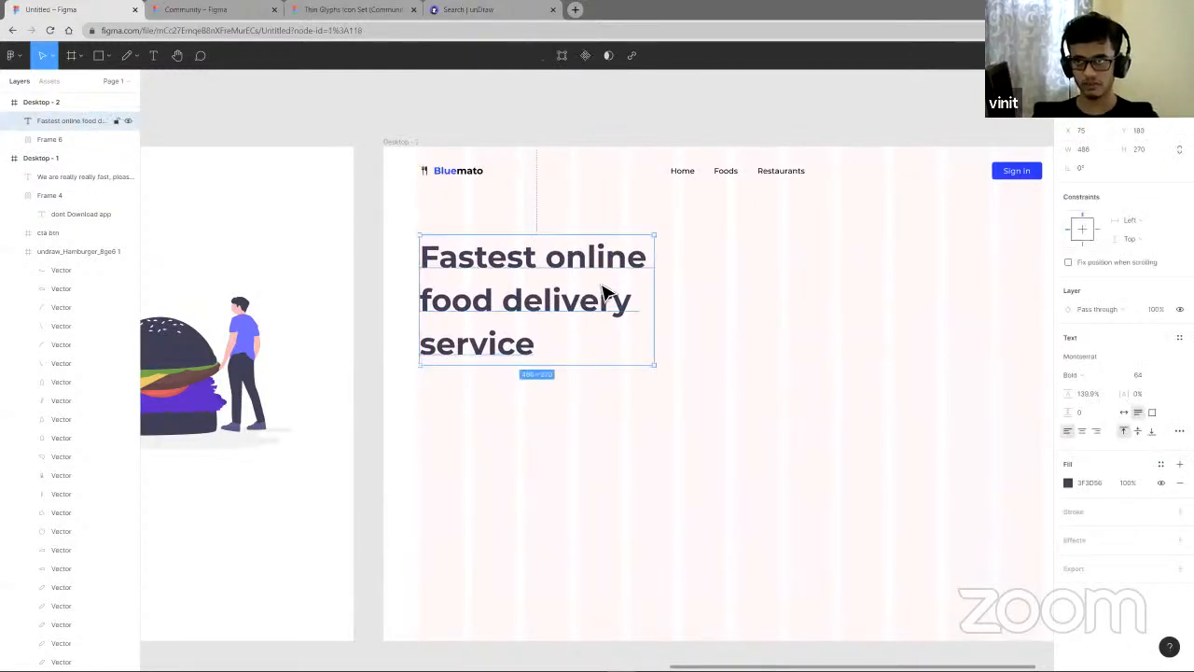
left_click(1124, 413)
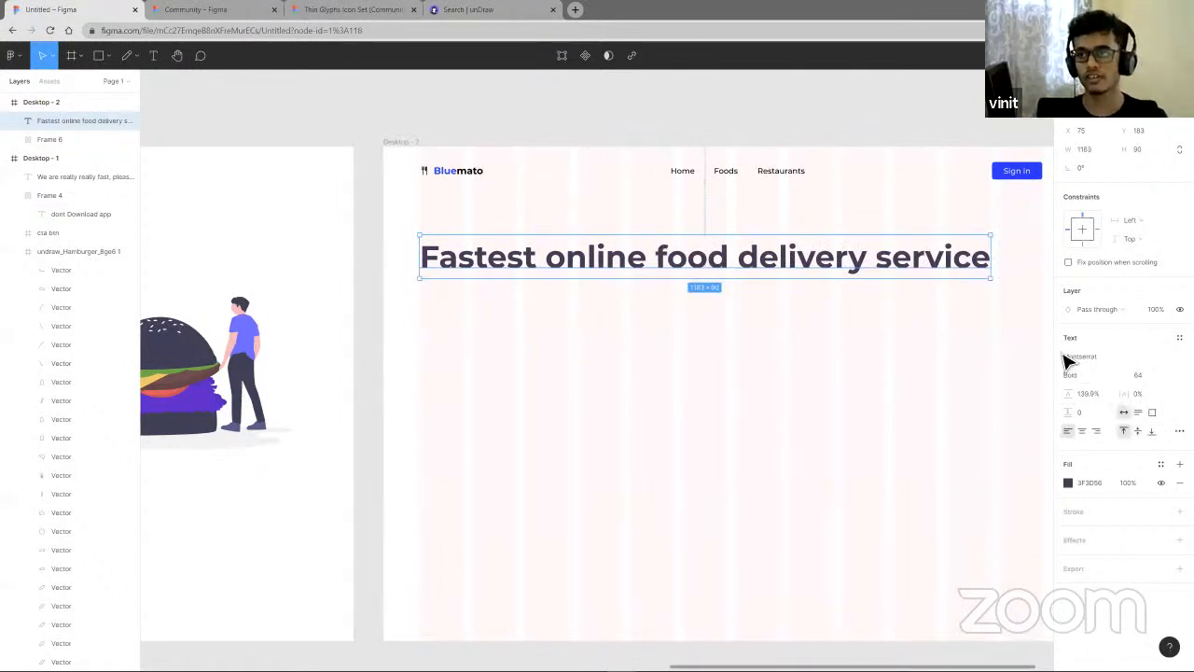
- Narrow the heading text box to about 335 px wide so it wraps onto three lines
left_click_drag(931, 267, 692, 277)
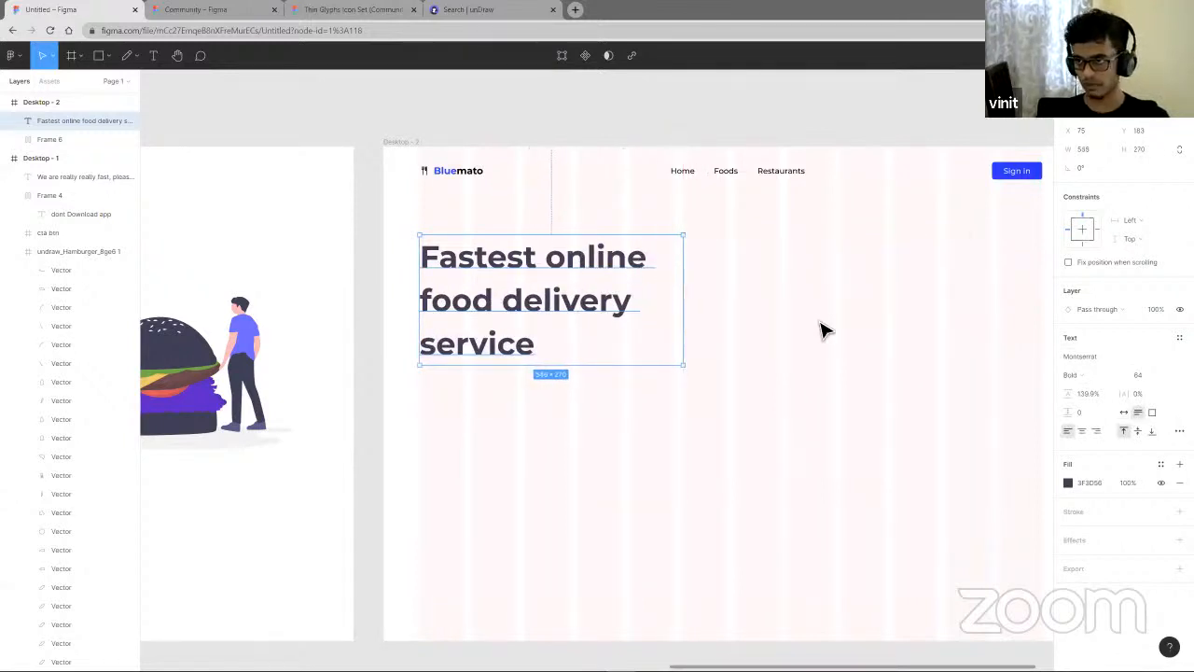
left_click(877, 370)
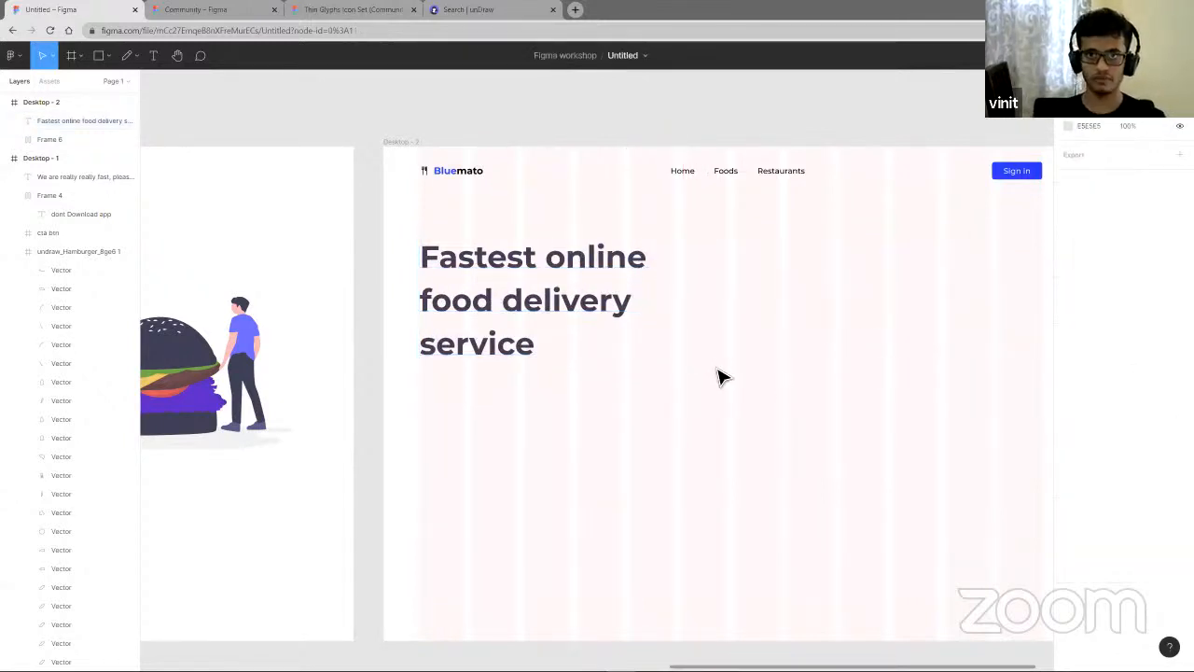
- Move the 'We are really really fast, please order food from our app. Plisss' text into Desktop - 2 below the heading
scroll(706, 333, "left", 6)
scroll(699, 346, "left", 6)
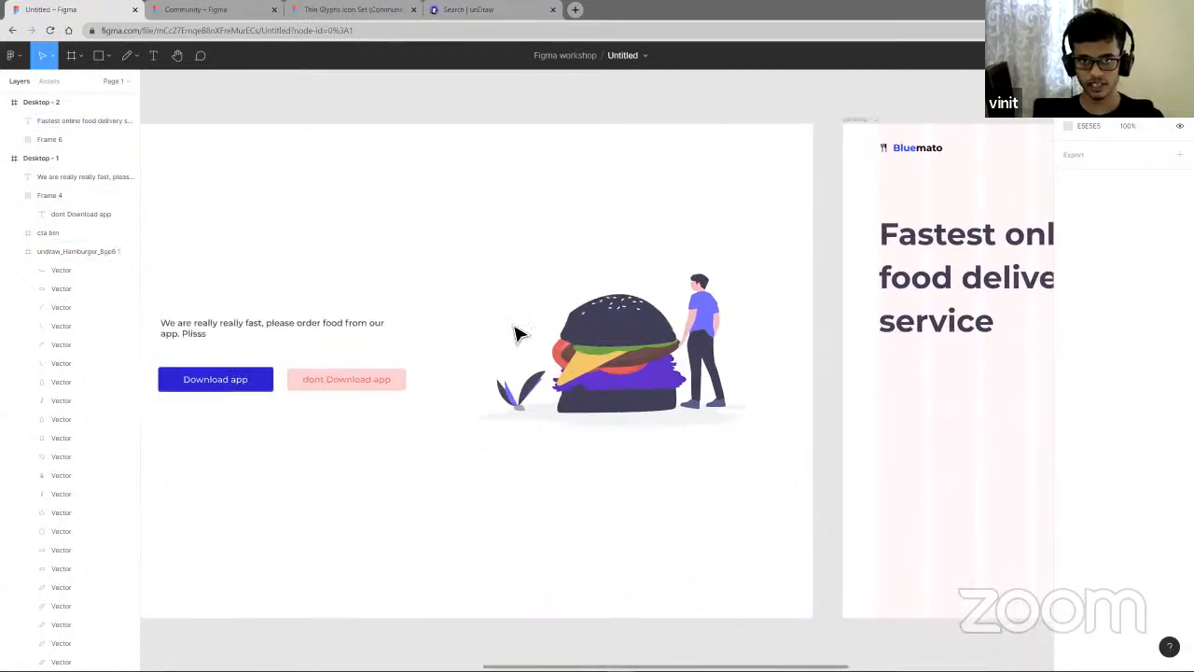
left_click_drag(550, 325, 800, 390)
scroll(800, 276, "right", 6)
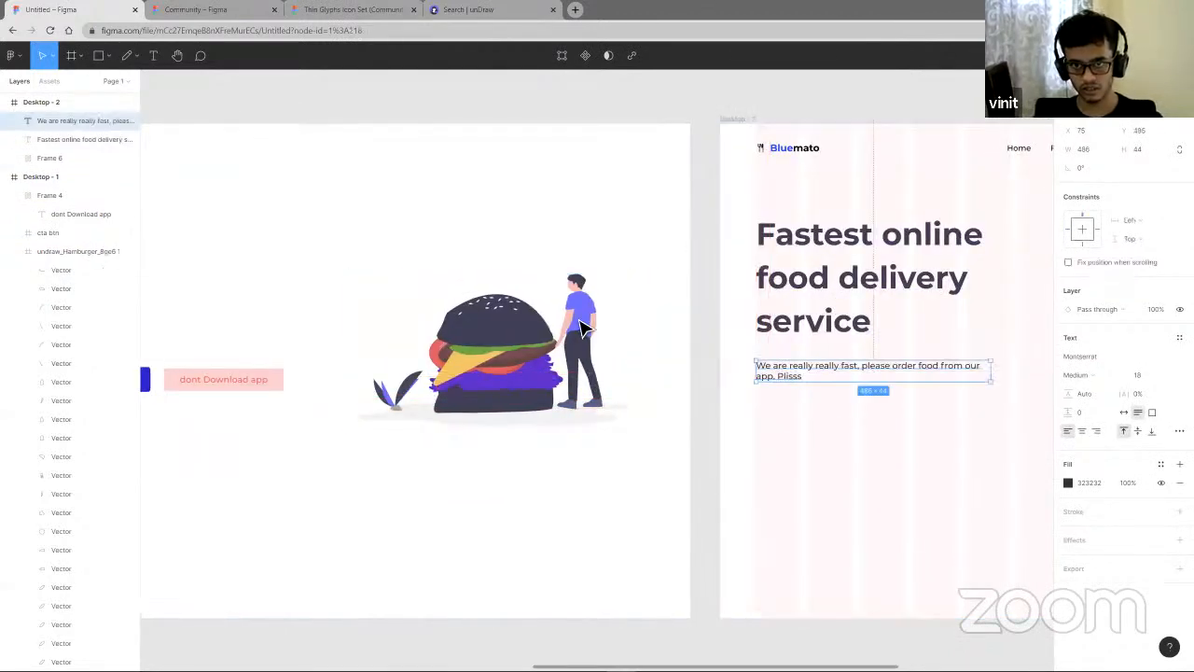
scroll(616, 426, "down", 3)
scroll(877, 550, "right", 3)
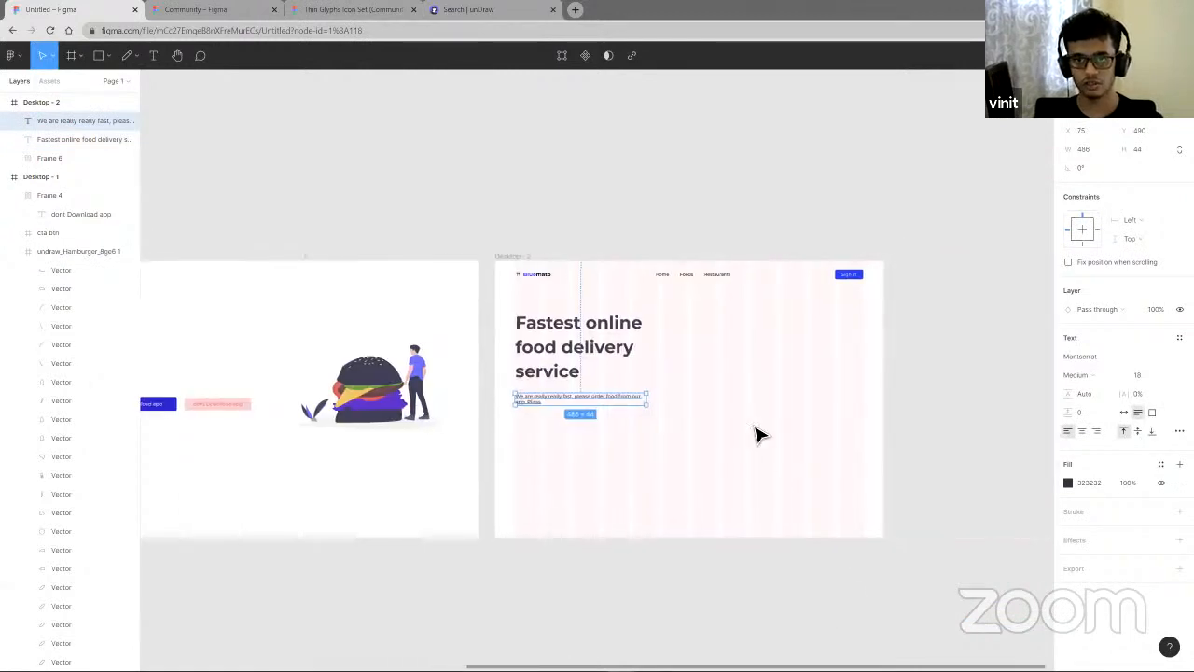
scroll(186, 383, "up", 3)
scroll(272, 382, "down", 1)
scroll(280, 396, "down", 3)
scroll(288, 416, "up", 4)
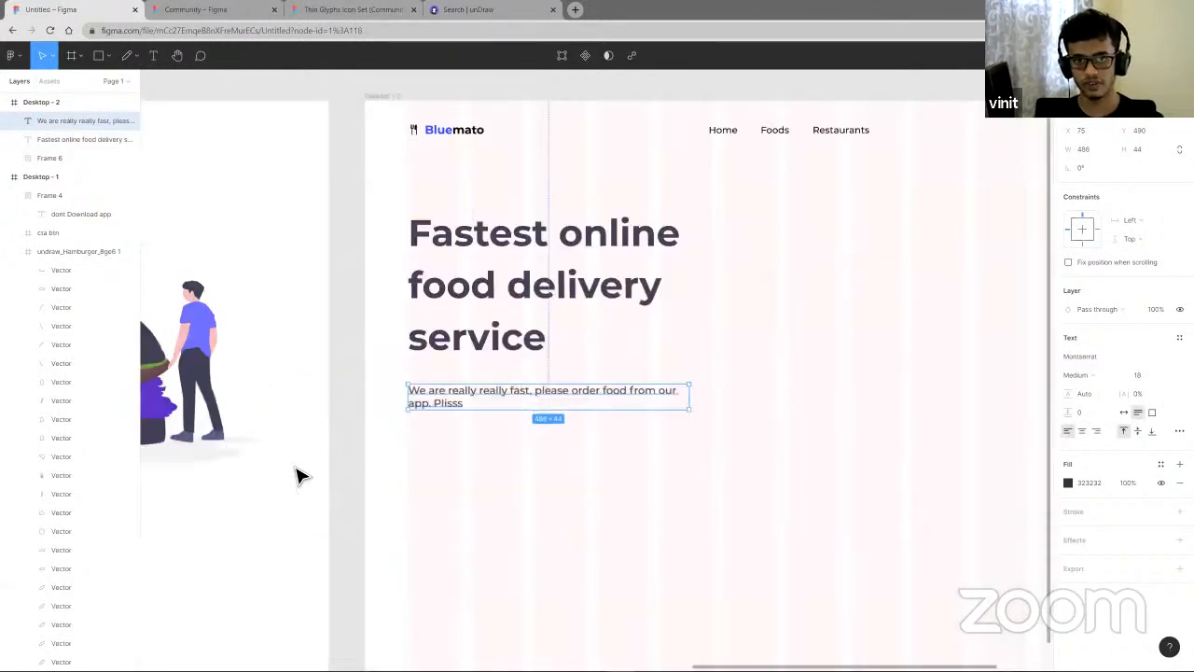
left_click(537, 343, "shift")
key("Escape")
- Move the Download app button from Desktop - 1 into Desktop - 2 below the paragraph
scroll(544, 384, "left", 5)
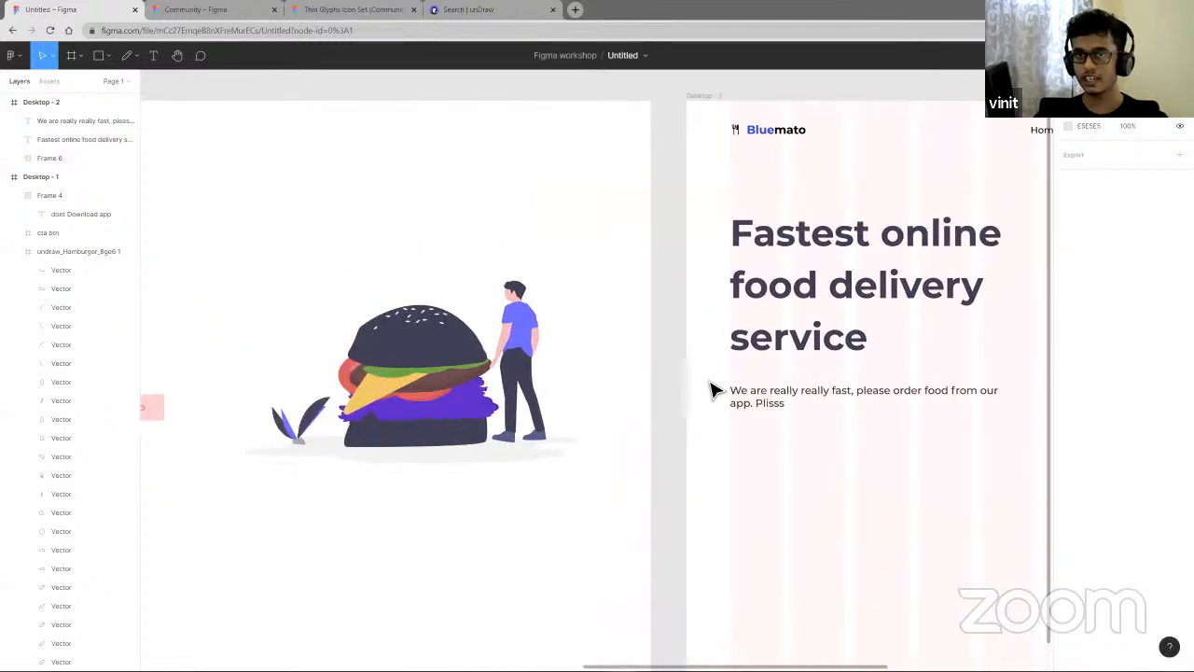
scroll(715, 389, "left", 8)
scroll(691, 410, "left", 3)
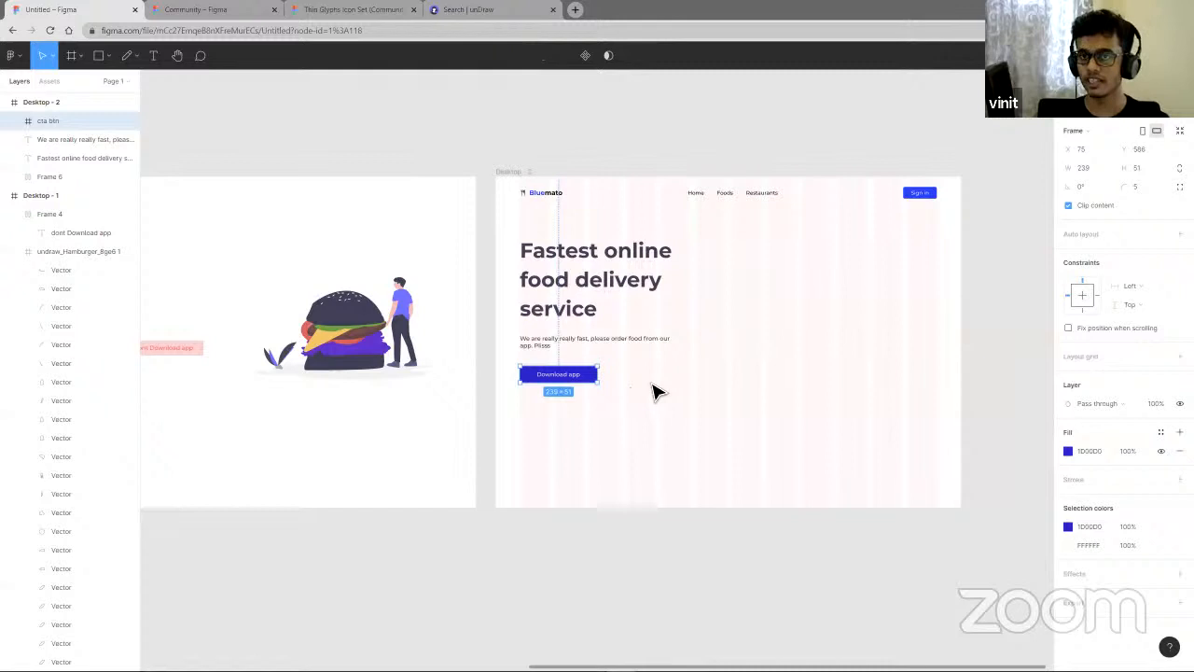
scroll(654, 390, "up", 1)
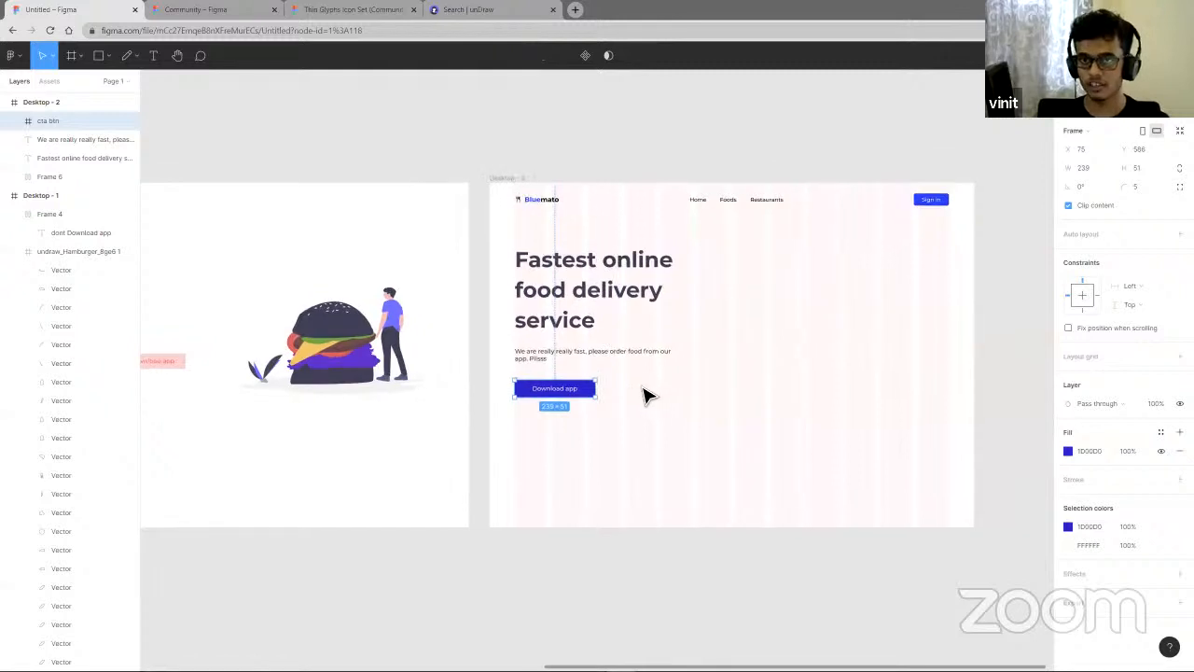
scroll(631, 365, "up", 1)
- Widen the heading text box to about 621 px so it wraps onto two lines
left_click(678, 357)
left_click_drag(688, 358, 708, 358)
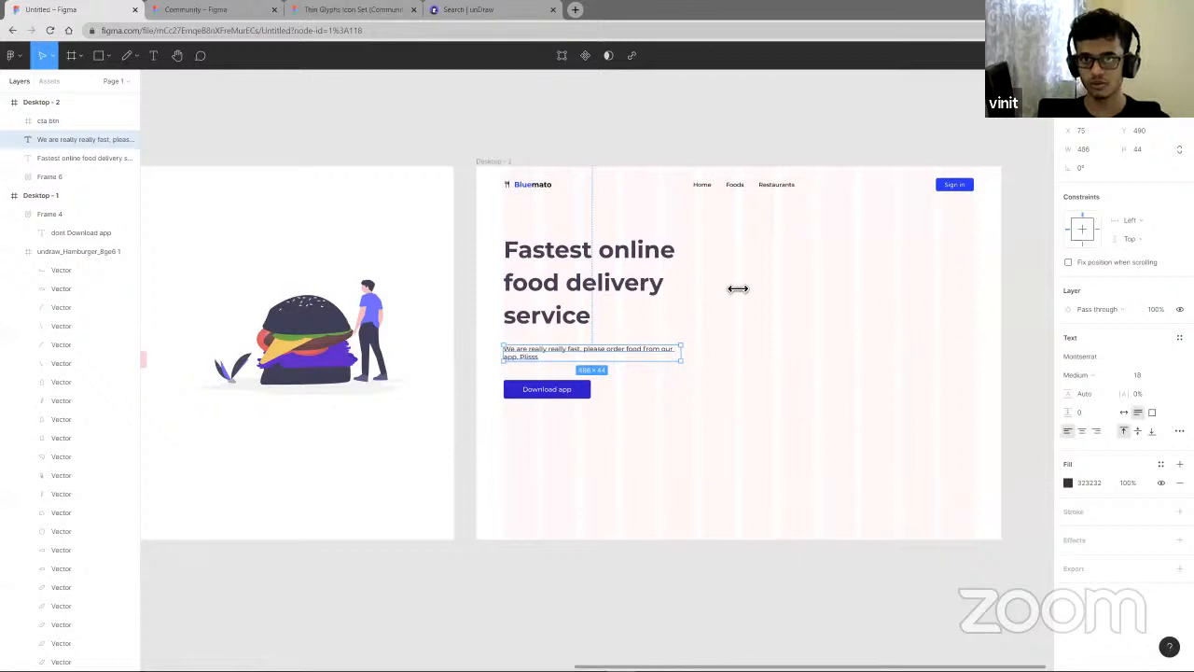
left_click_drag(738, 290, 750, 293)
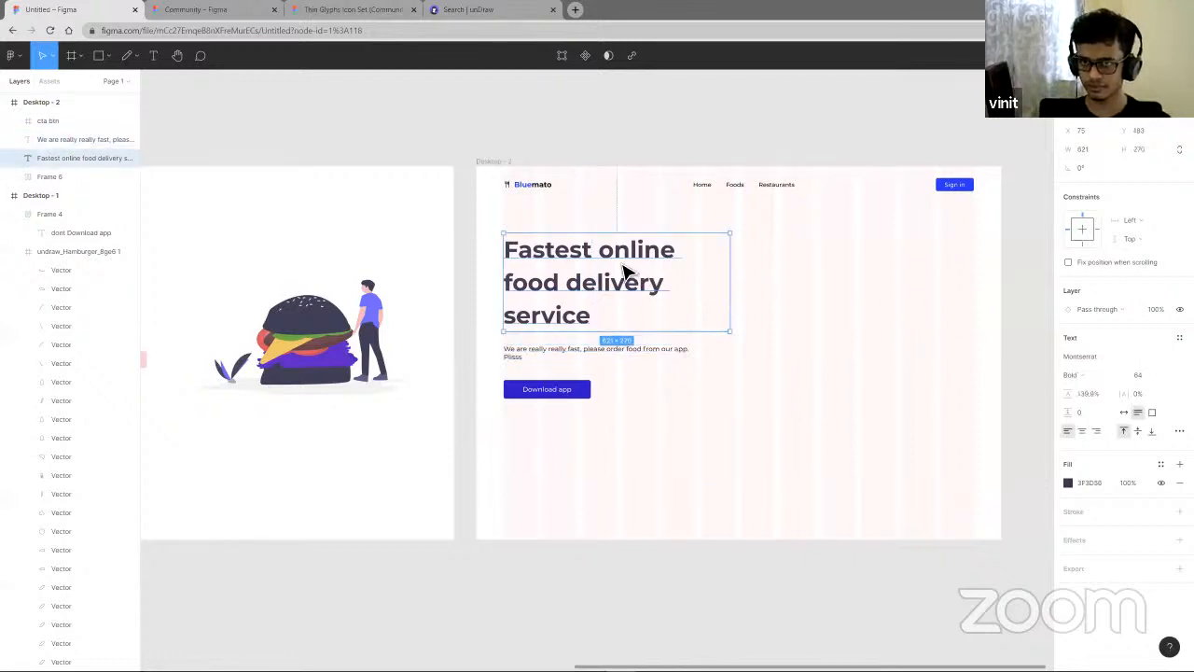
key("Escape")
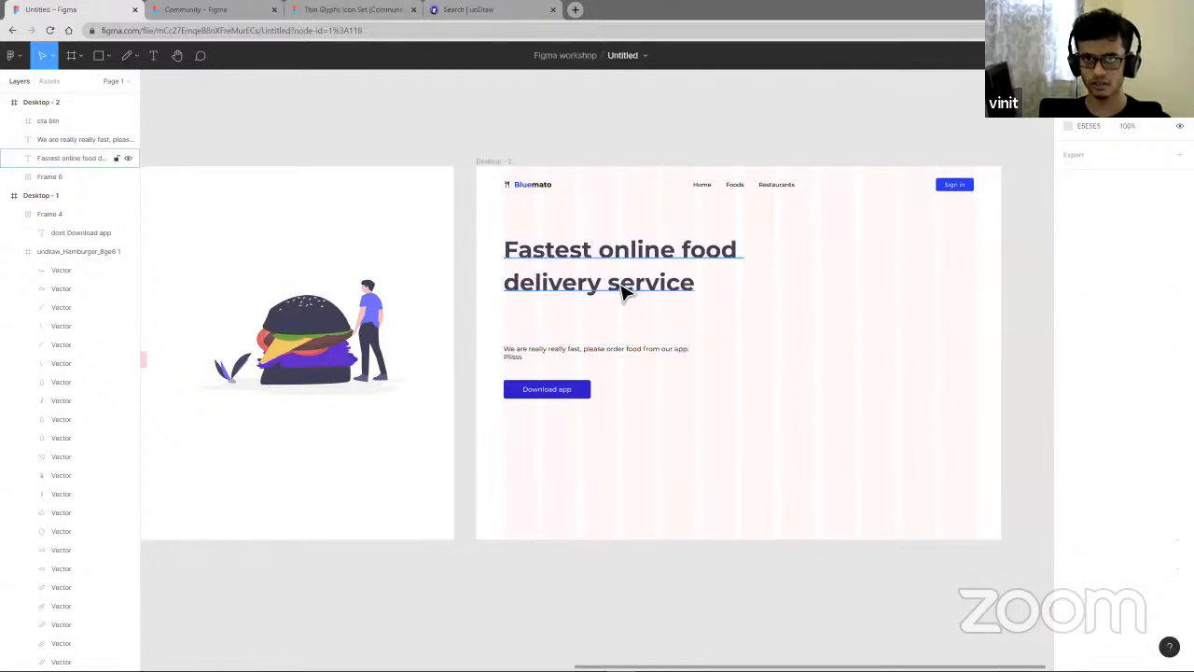
- Nudge the heading down slightly and move the paragraph up closer beneath it
left_click_drag(620, 285, 625, 300)
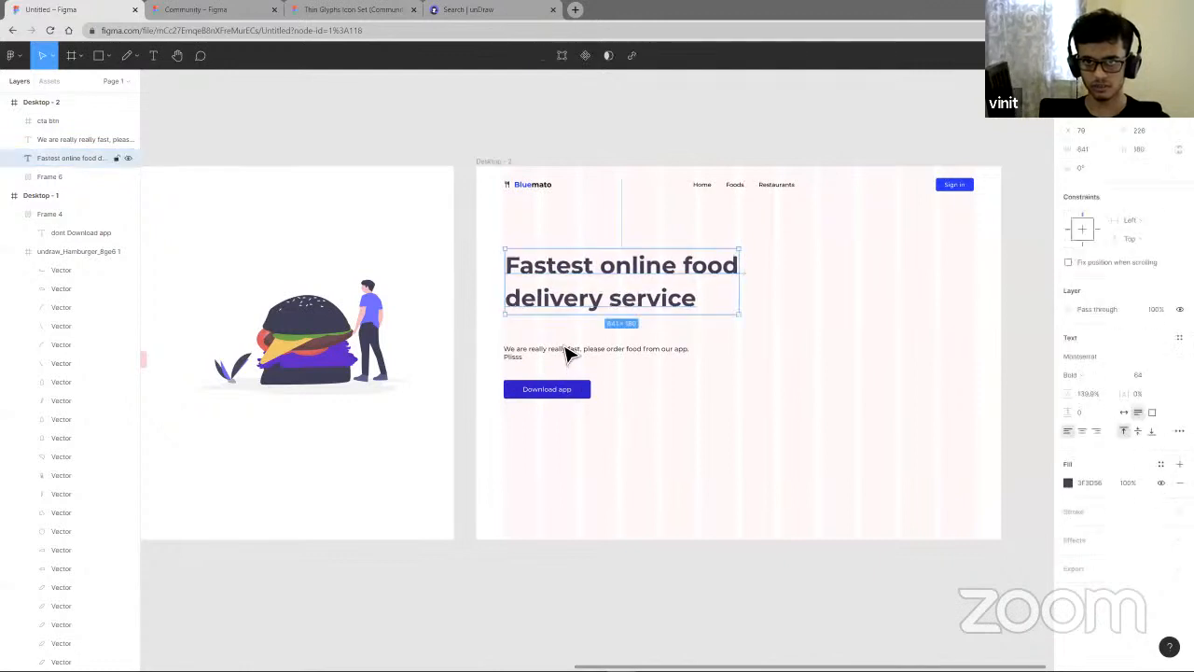
left_click_drag(548, 362, 593, 338)
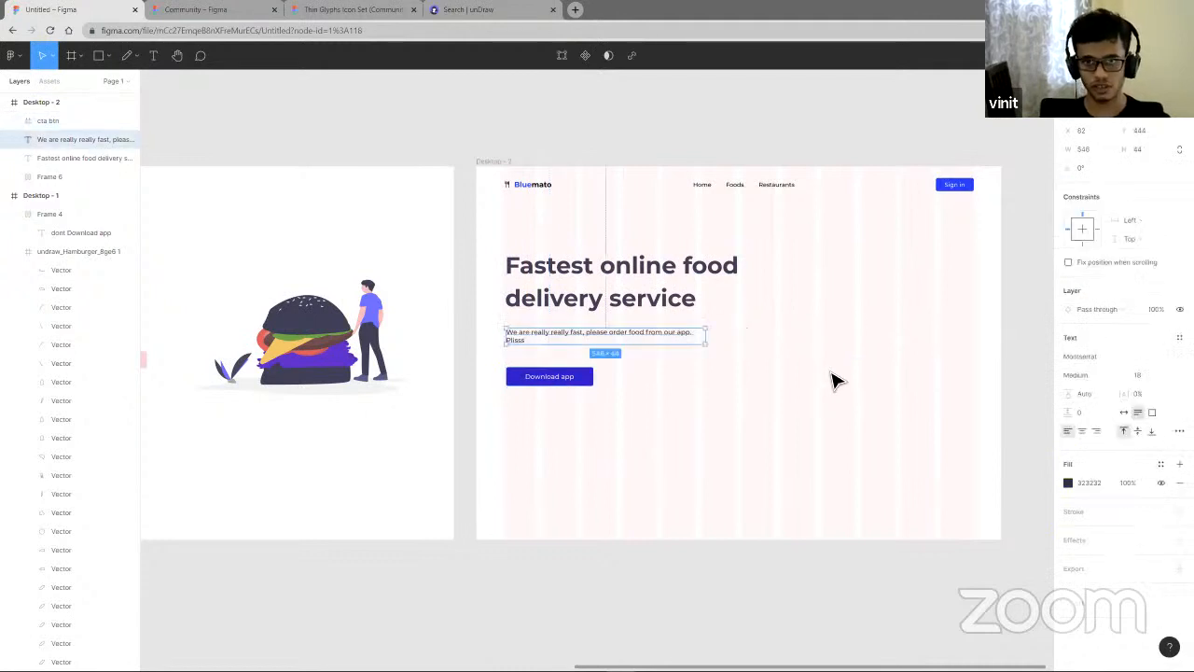
left_click(788, 270)
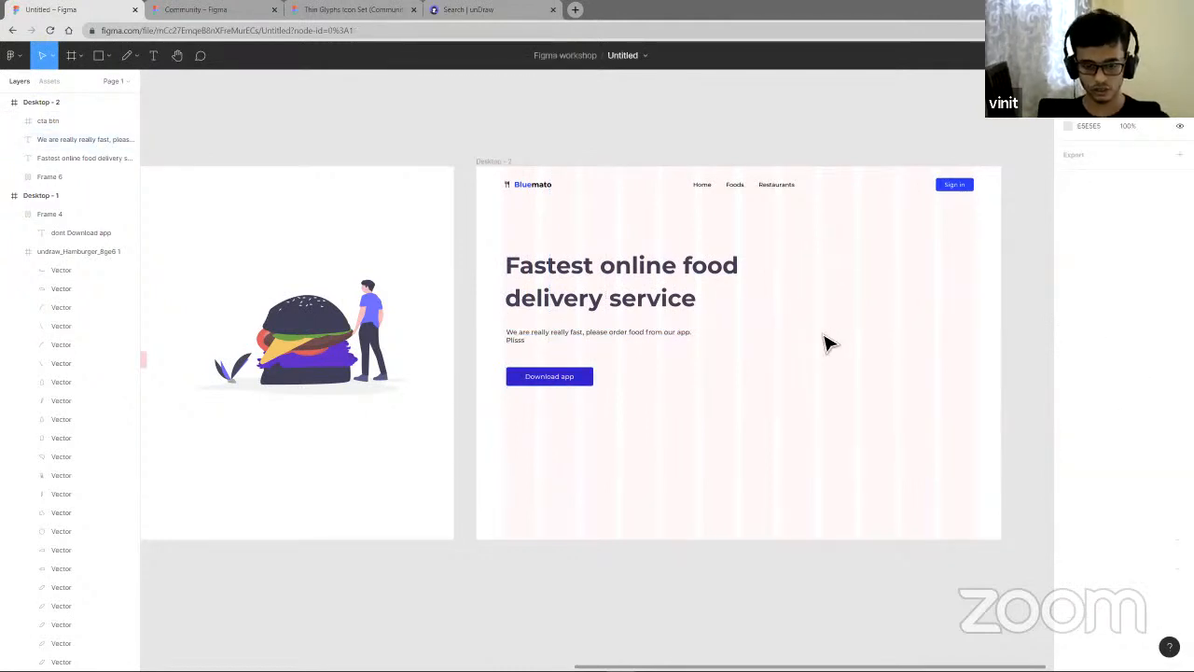
- Wrap the heading and paragraph in a vertical auto layout frame with 16 spacing
left_click_drag(823, 336, 653, 280)
key("shift+a")
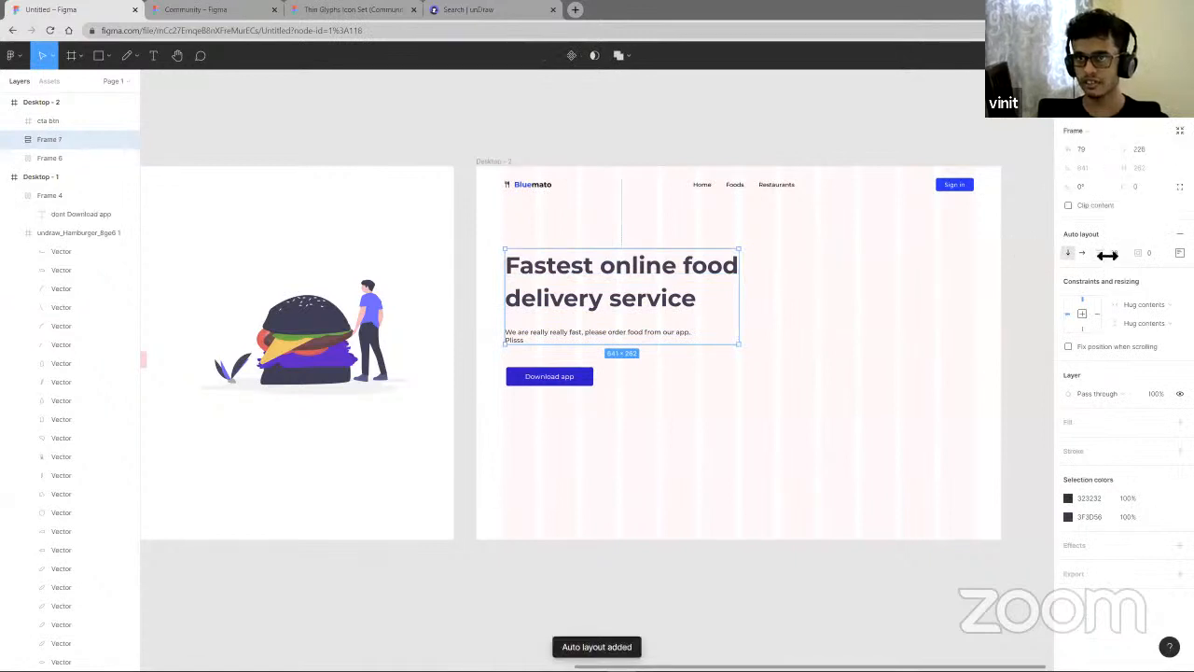
left_click_drag(1101, 254, 1078, 254)
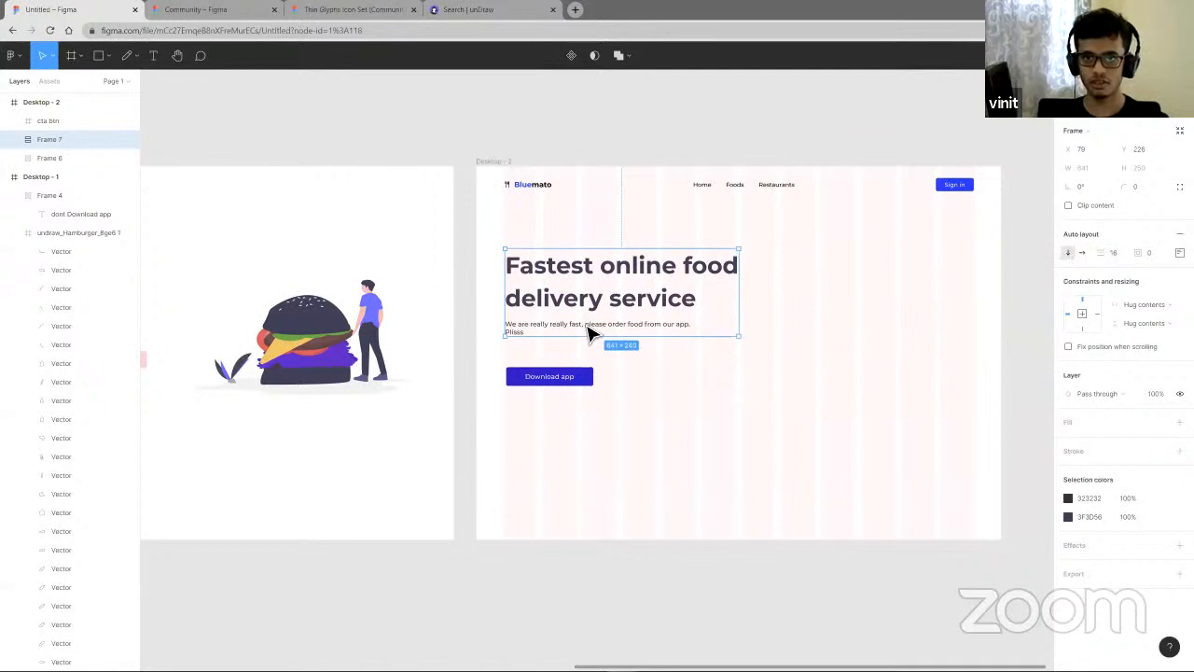
- Group the text frame and Download app button in a vertical auto layout frame with 40 spacing
left_click(565, 381)
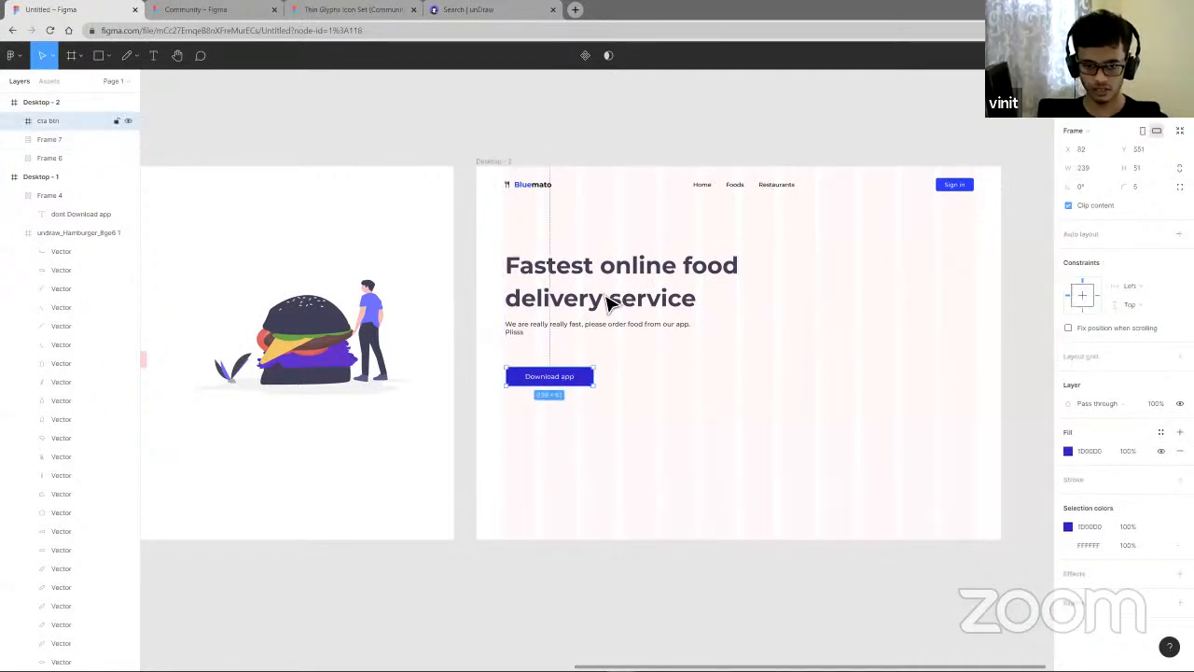
left_click(608, 304, "shift")
key("shift+a")
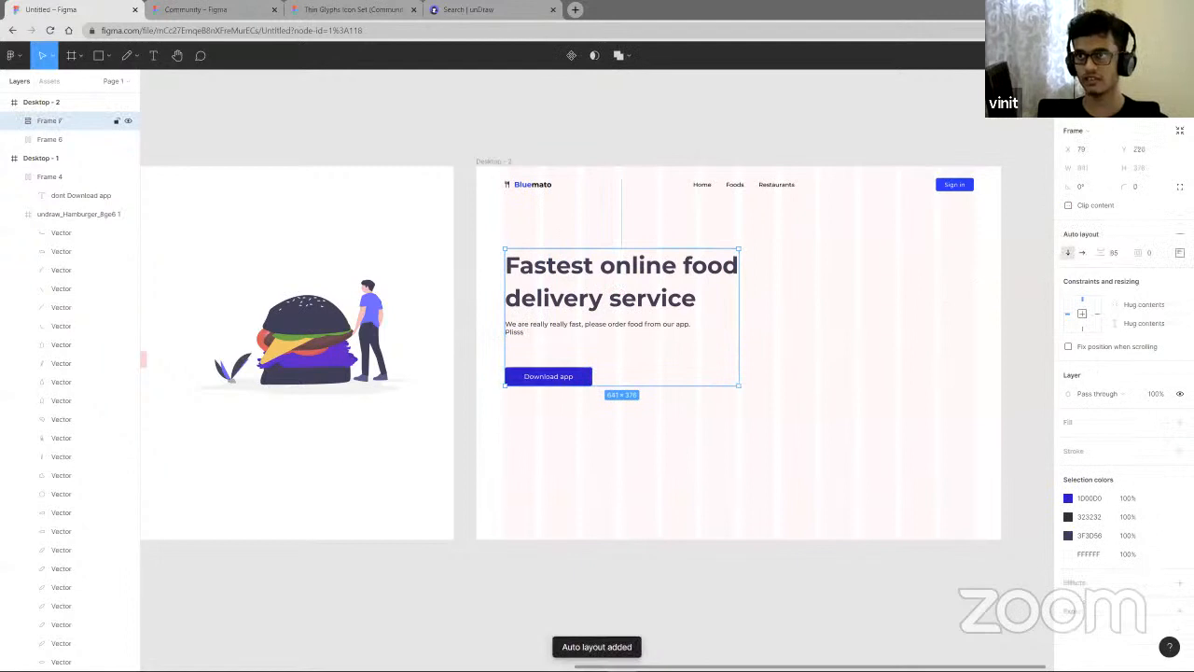
left_click_drag(1102, 253, 1053, 256)
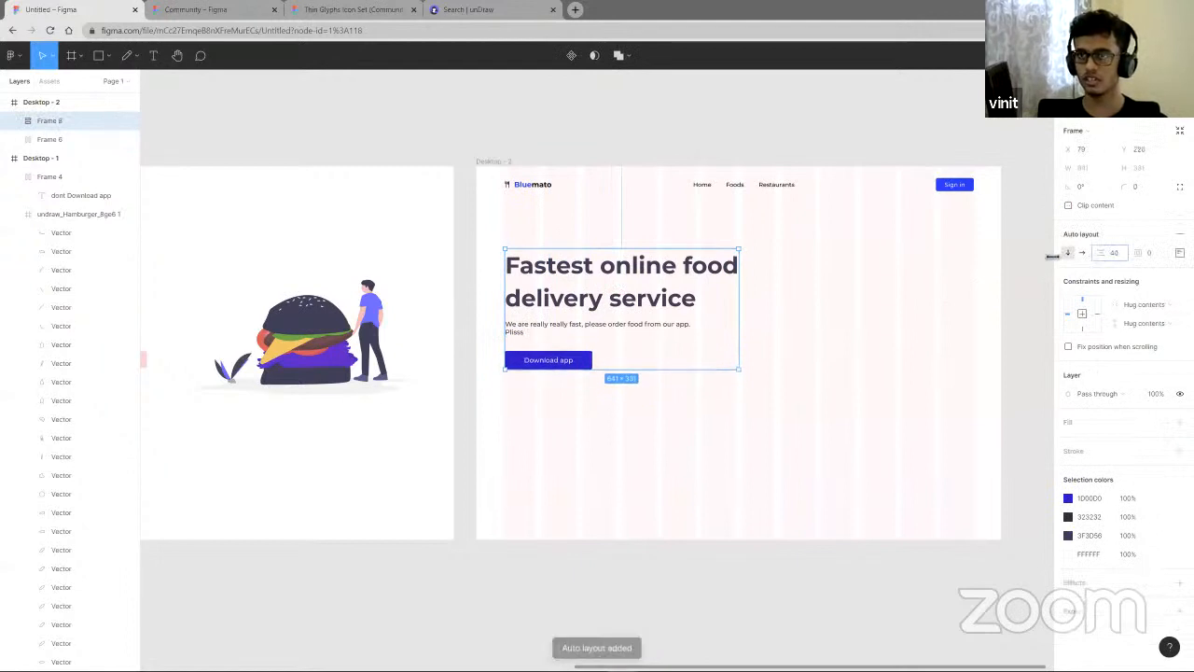
left_click(820, 393)
- Move the burger illustration from Desktop - 1 into Desktop - 2 beside the hero text
scroll(747, 363, "down", 2)
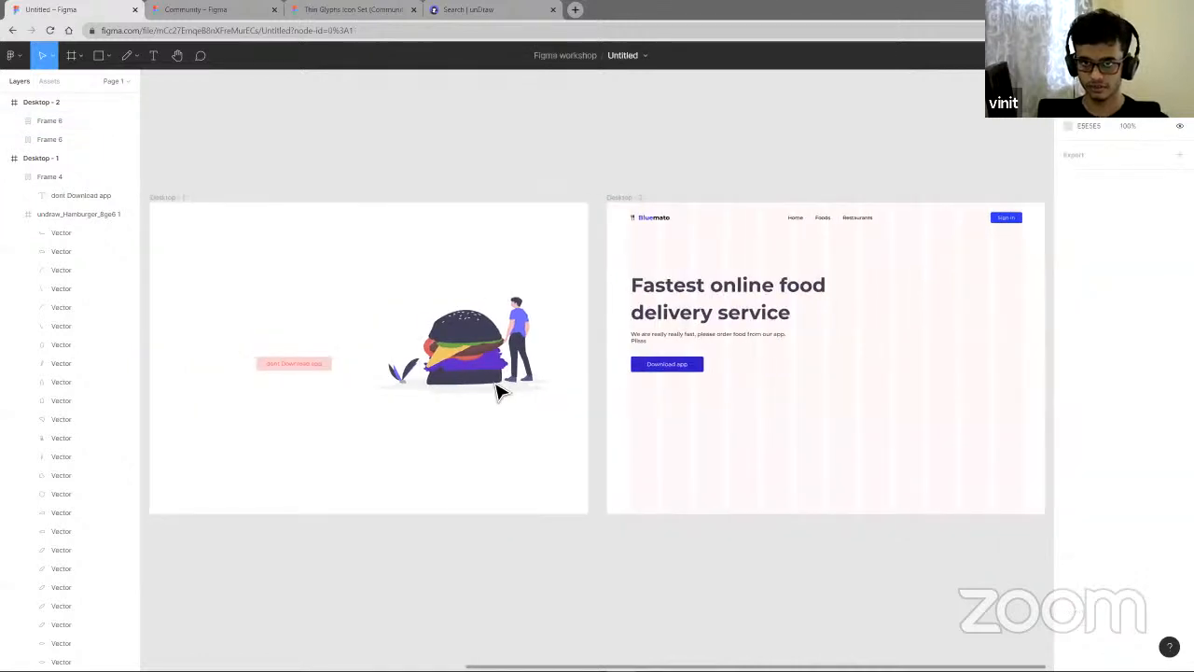
scroll(590, 371, "left", 3)
left_click(593, 369)
scroll(619, 353, "right", 1)
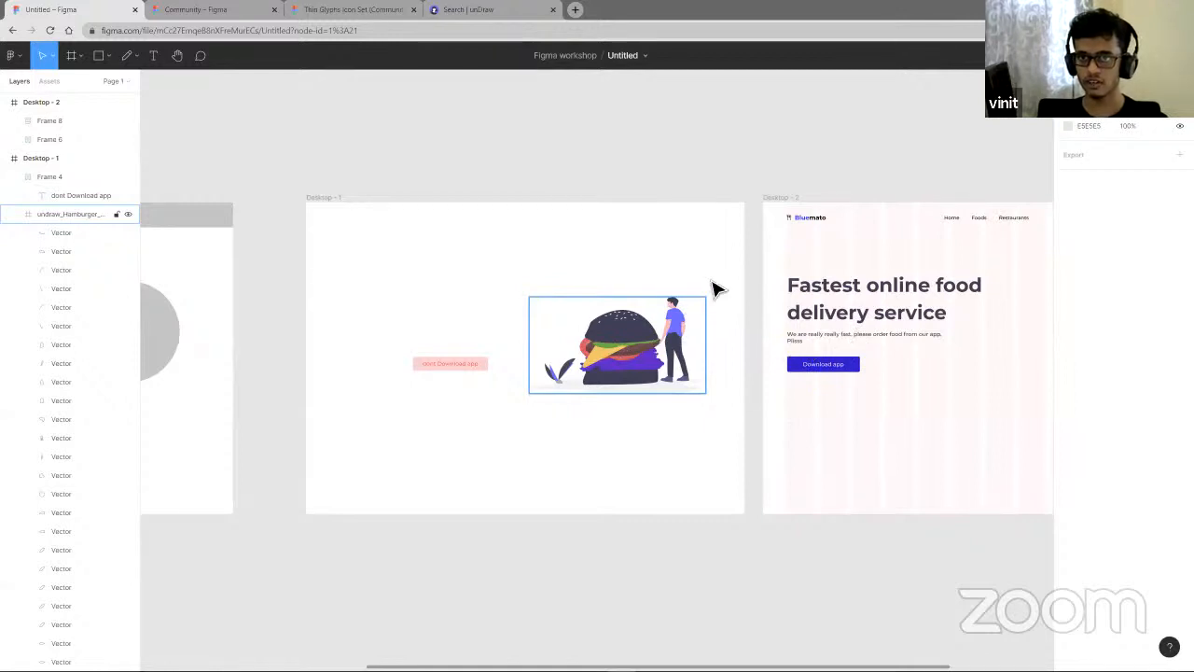
key("ctrl+z")
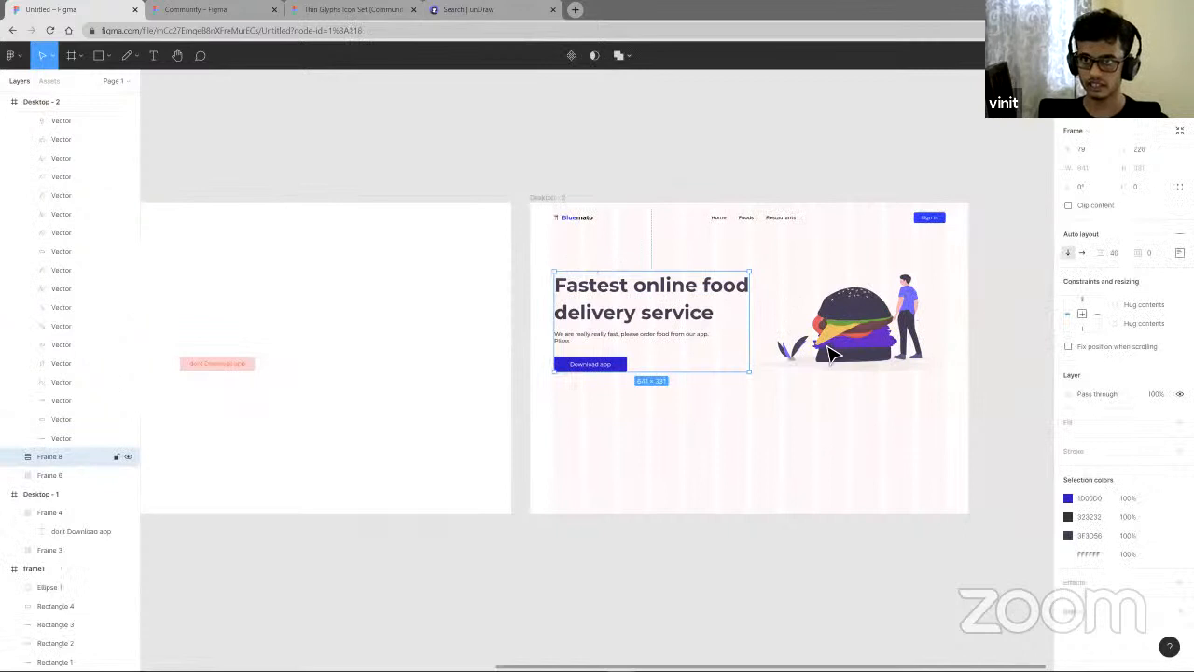
scroll(798, 450, "down", 2)
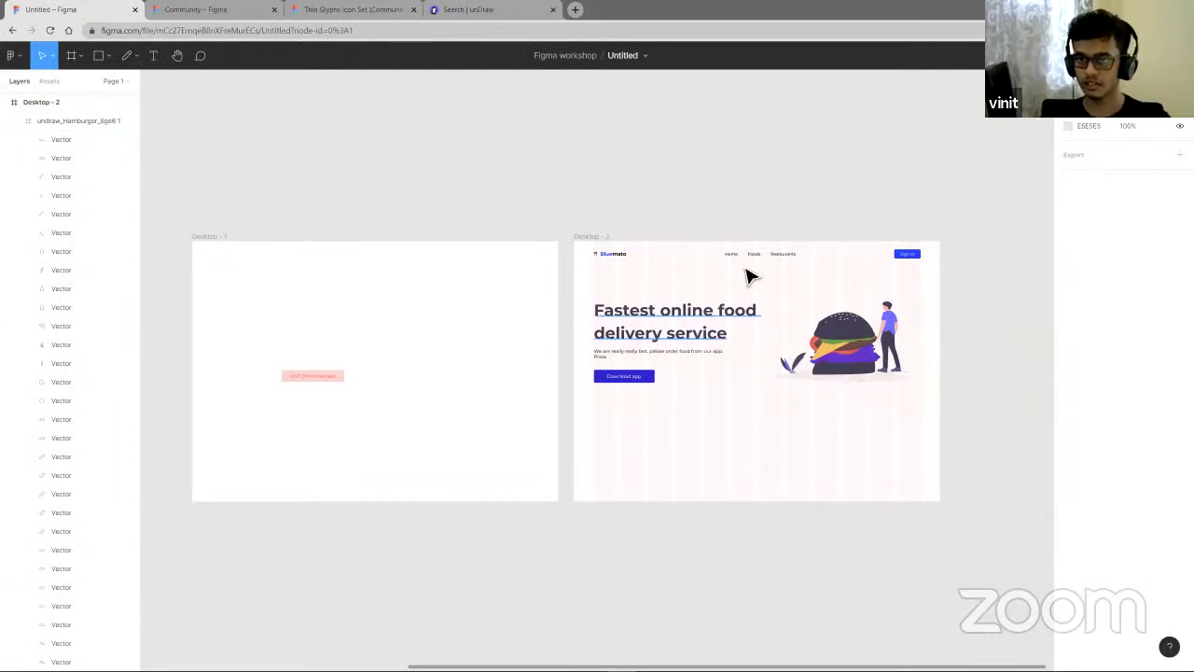
- Wrap the hero text block and burger illustration in a horizontal auto layout frame
scroll(849, 351, "up", 5)
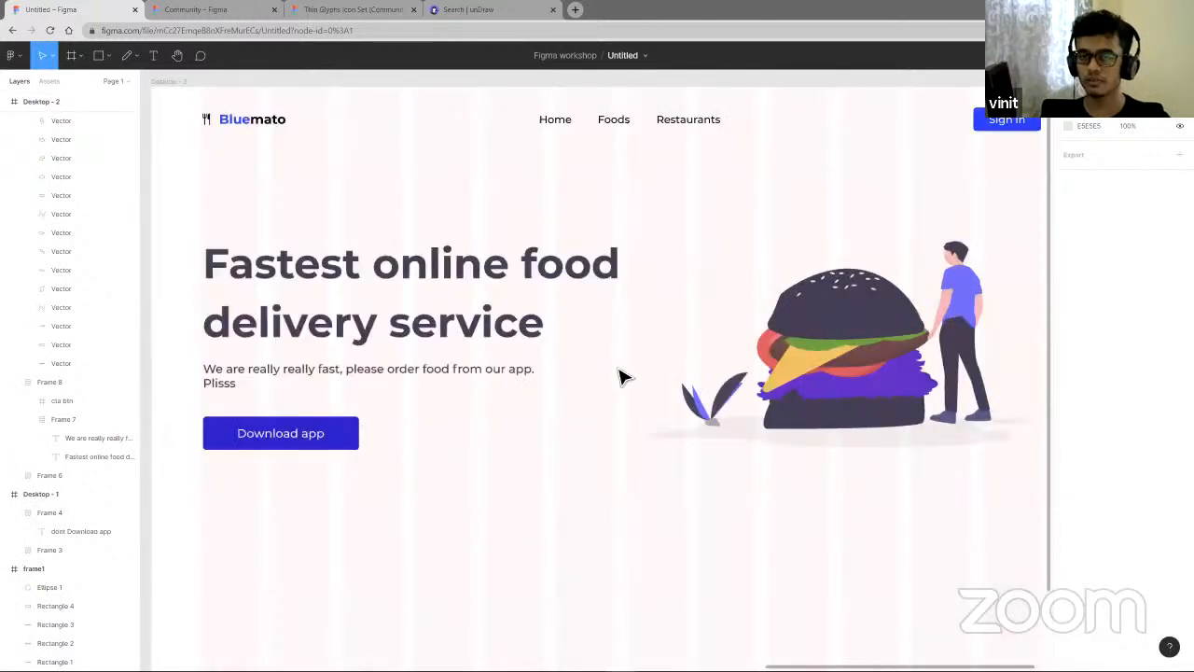
scroll(624, 377, "down", 2)
left_click(539, 373)
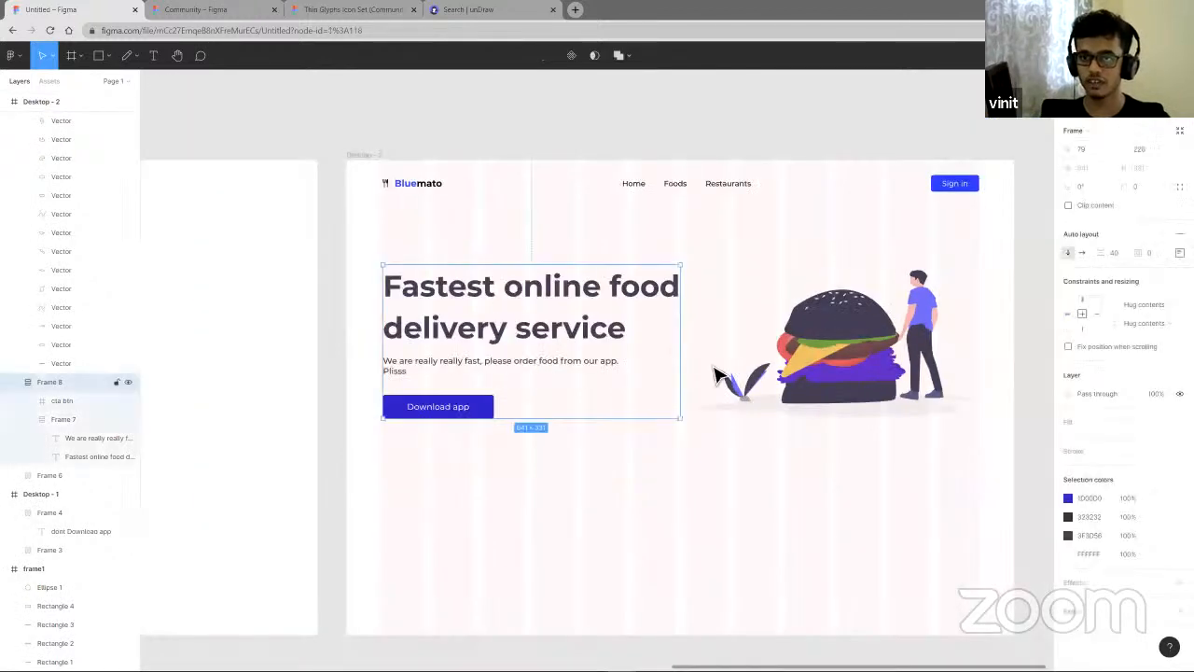
left_click(774, 373, "shift")
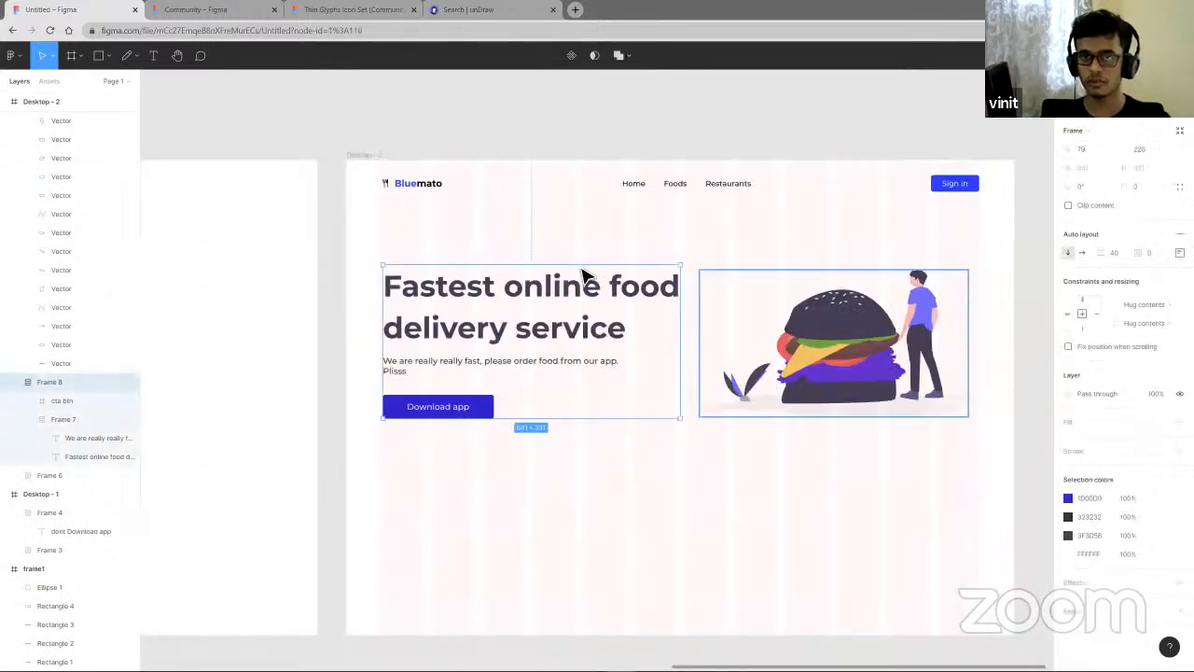
left_click(686, 199, "shift")
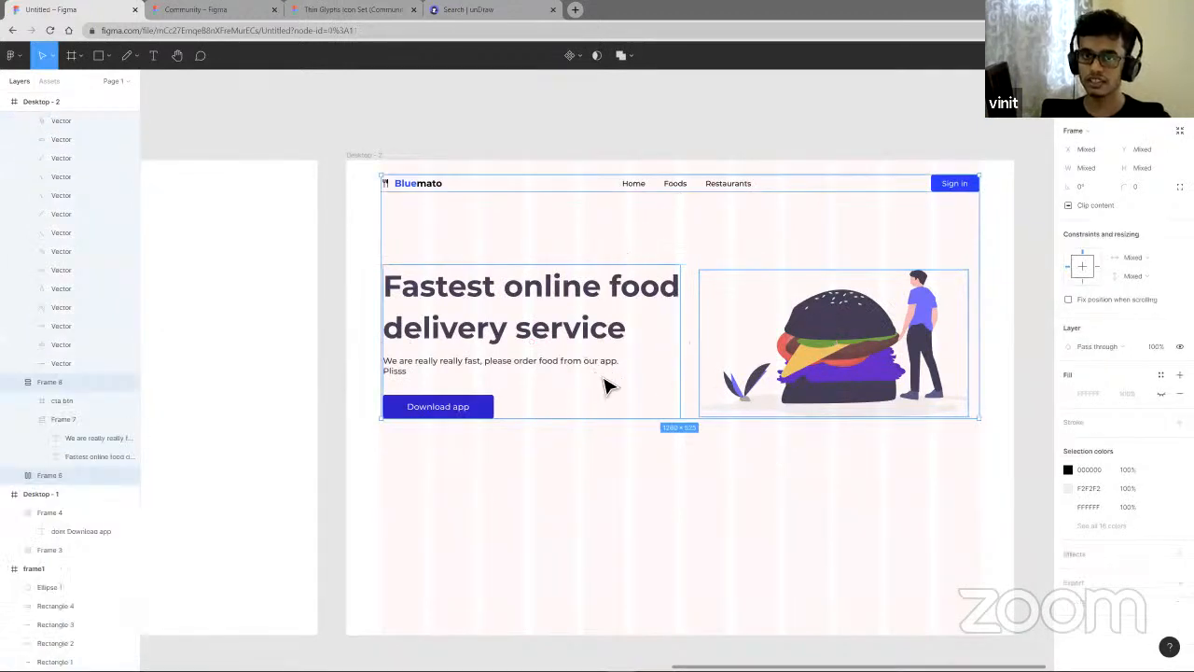
left_click(696, 447)
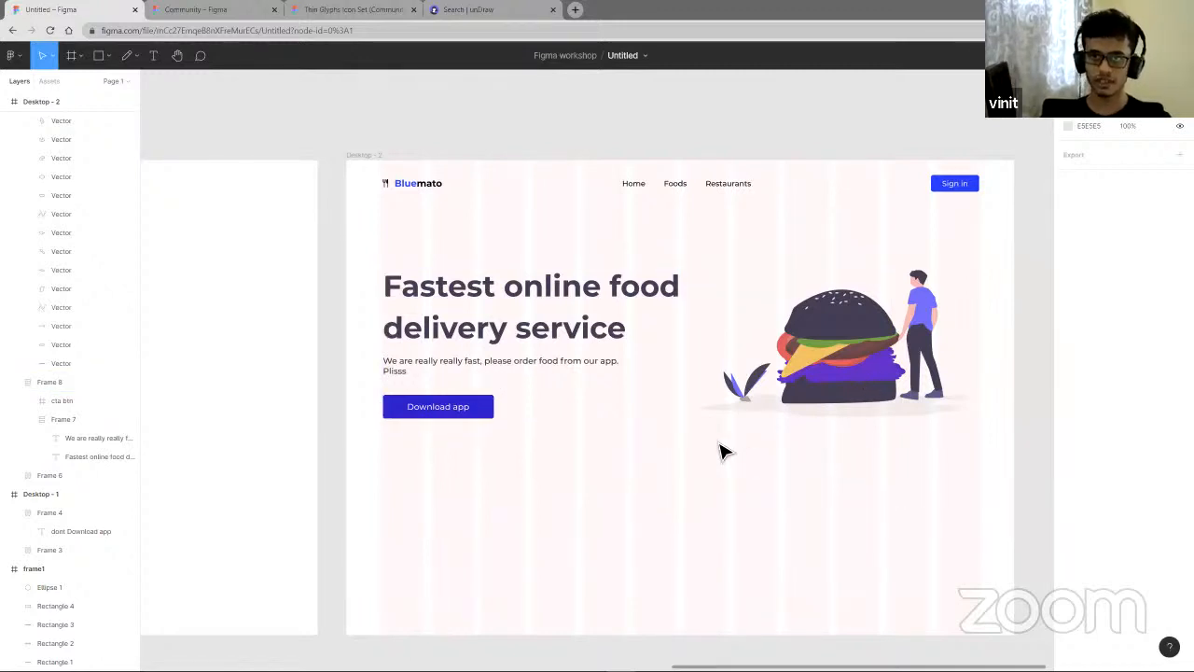
left_click(487, 322)
key("shift+a")
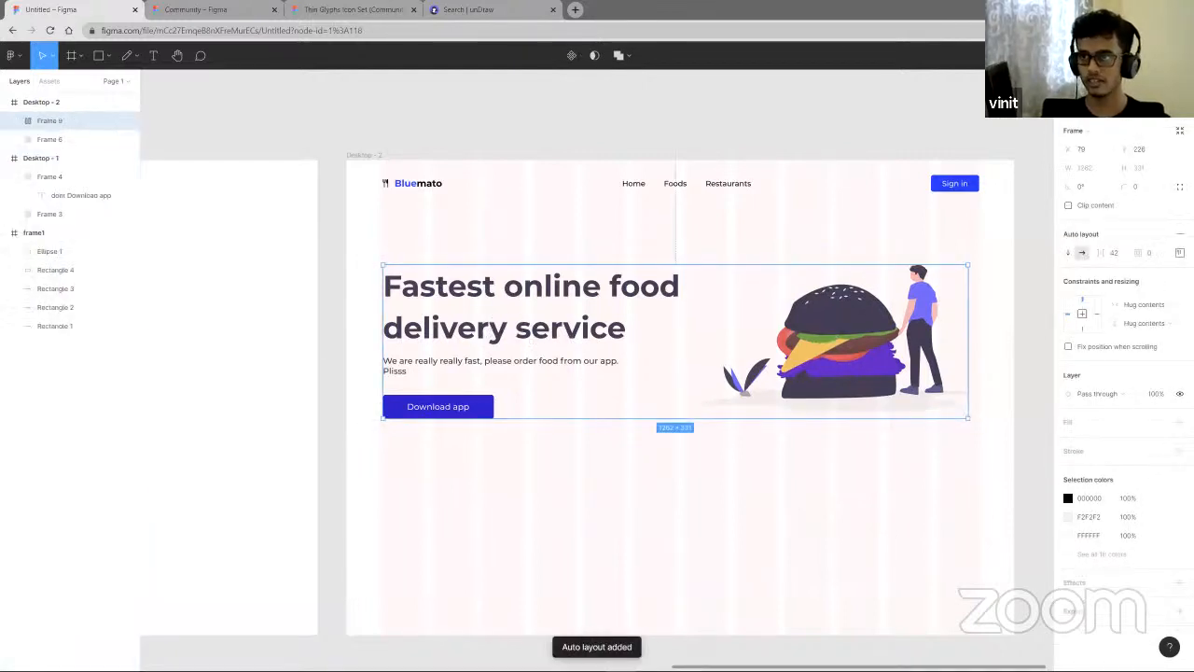
- Center the hero frame's children vertically and set its spacing mode to Space between
left_click(1180, 253)
left_click(1141, 302)
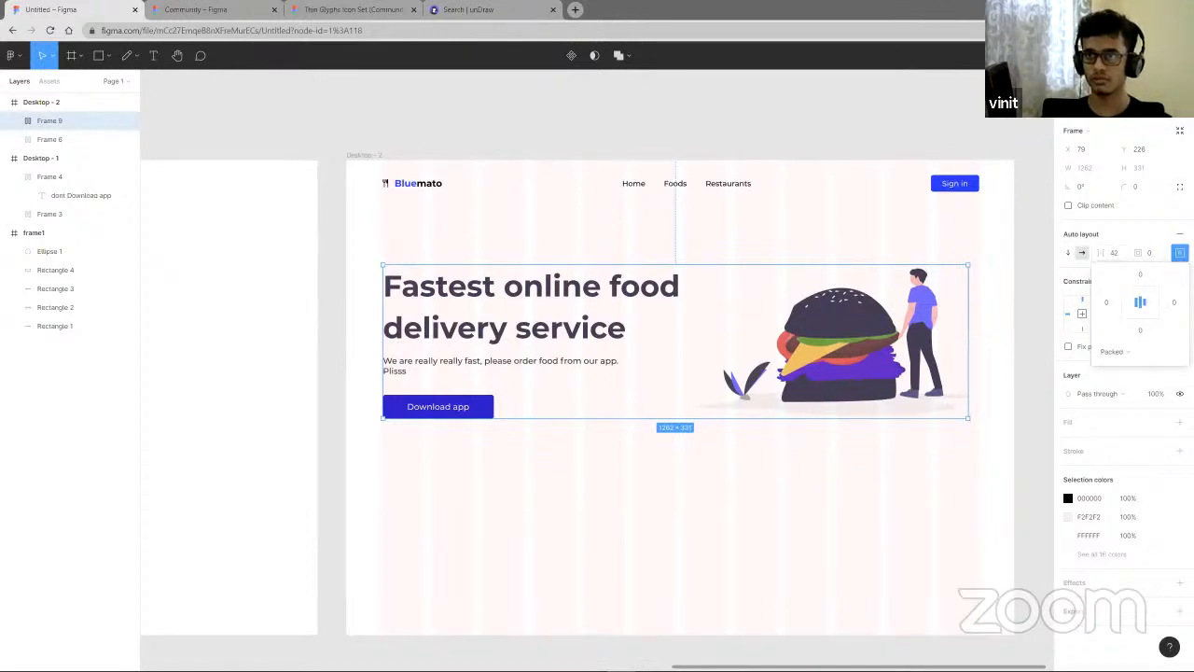
left_click_drag(1103, 253, 1112, 253)
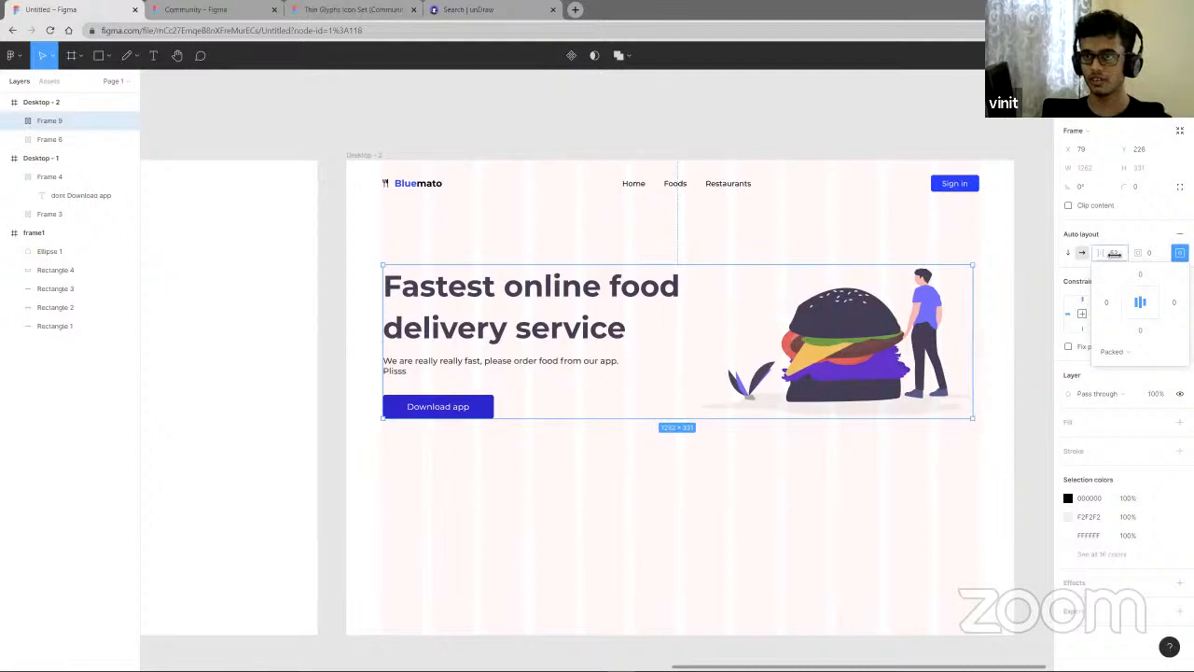
left_click(1116, 352)
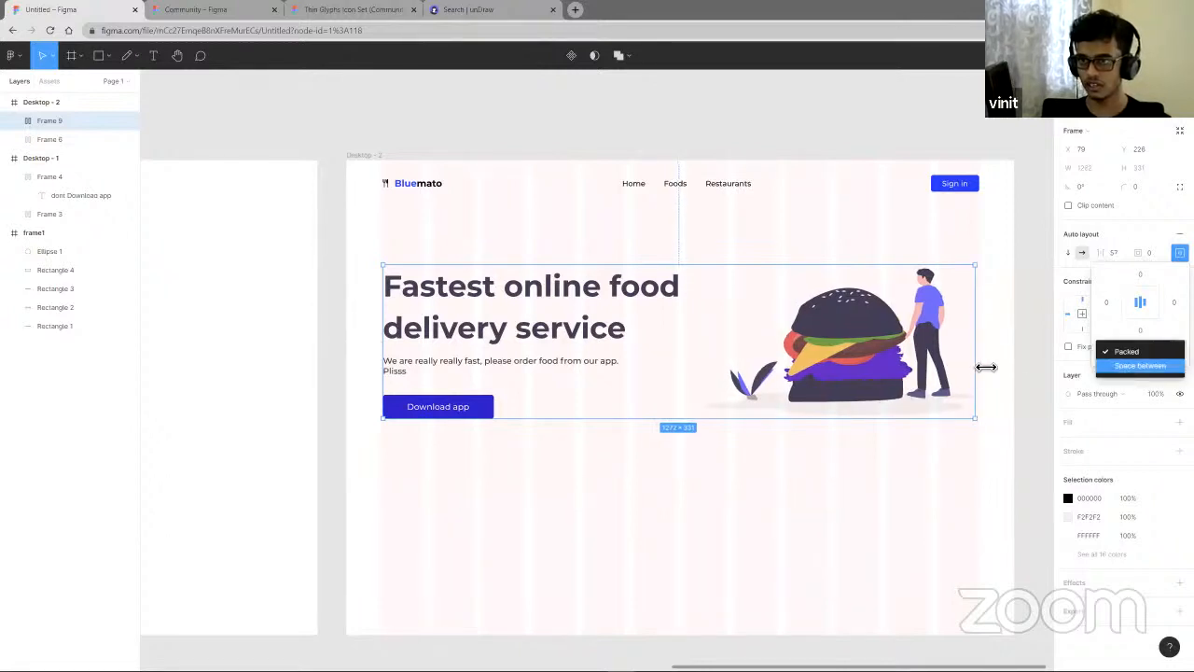
key("Return")
- Widen the hero auto layout frame to about 1286 px, giving it a fixed width
scroll(987, 367, "up", 5)
scroll(990, 366, "up", 1)
left_click_drag(982, 366, 991, 366)
scroll(967, 370, "down", 10)
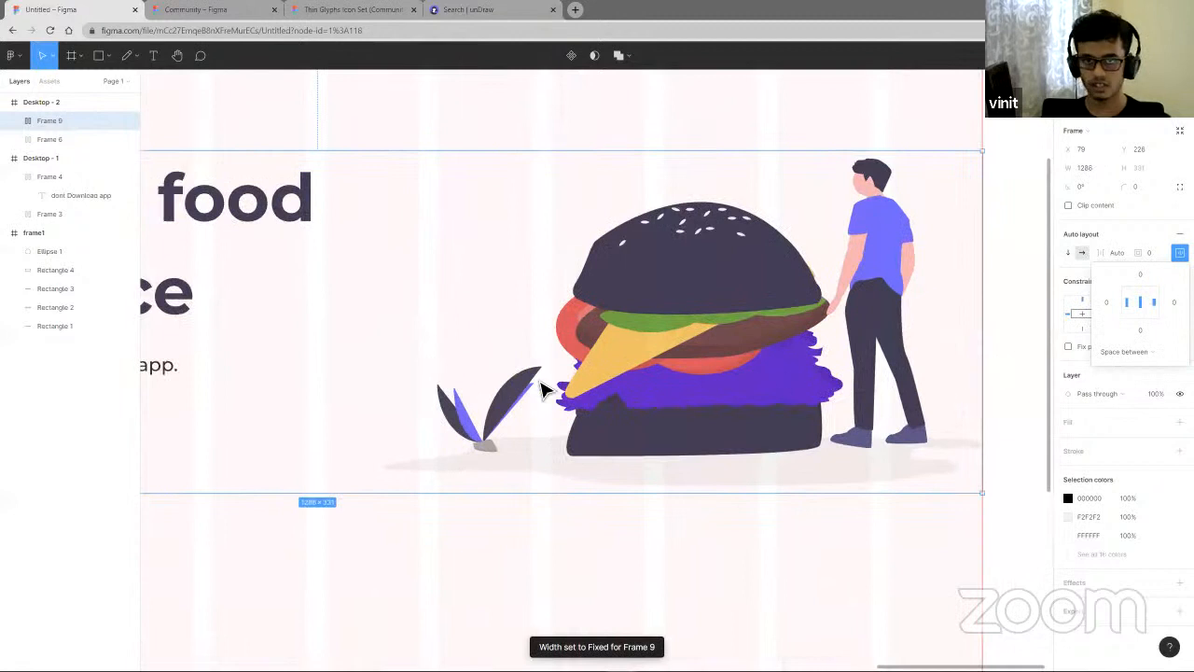
scroll(776, 362, "up", 10)
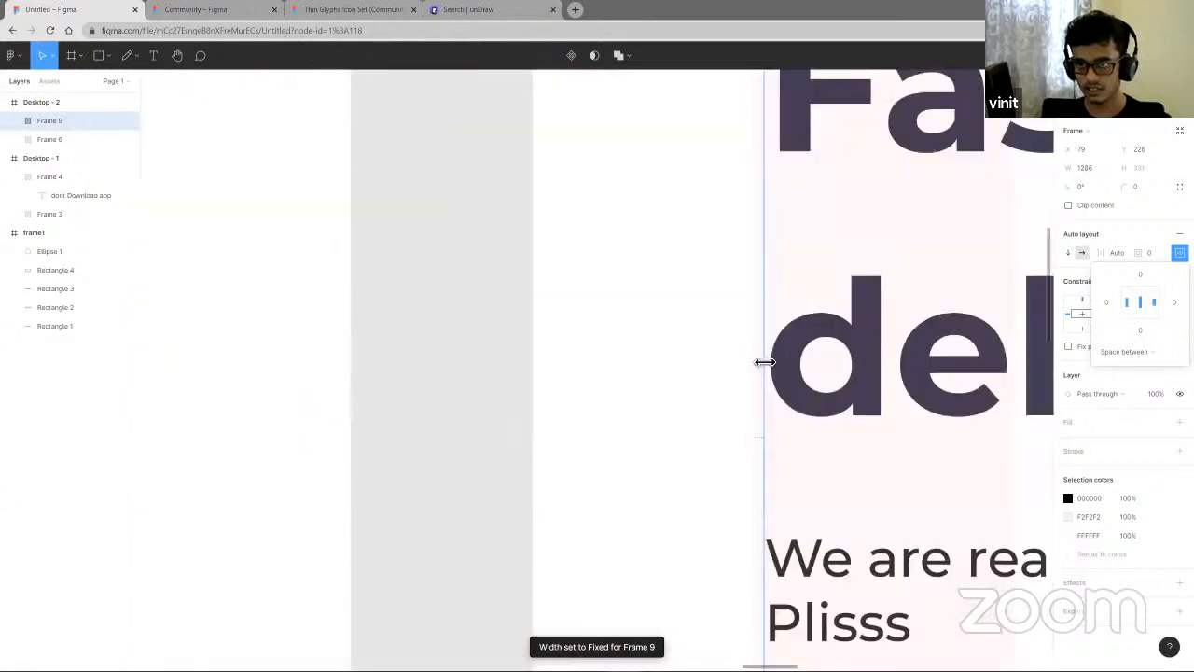
- Widen the hero auto layout frame slightly to about 1290 px
left_click_drag(764, 362, 760, 362)
scroll(763, 362, "down", 10)
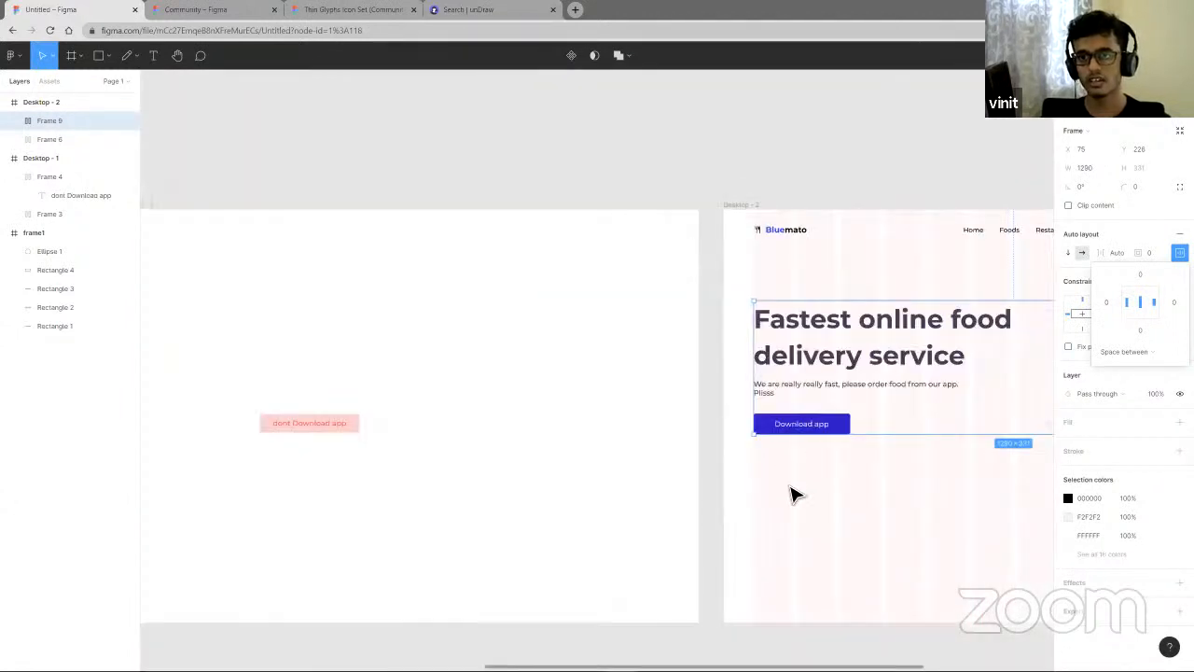
scroll(791, 485, "right", 4)
left_click(754, 449)
scroll(754, 449, "down", 5)
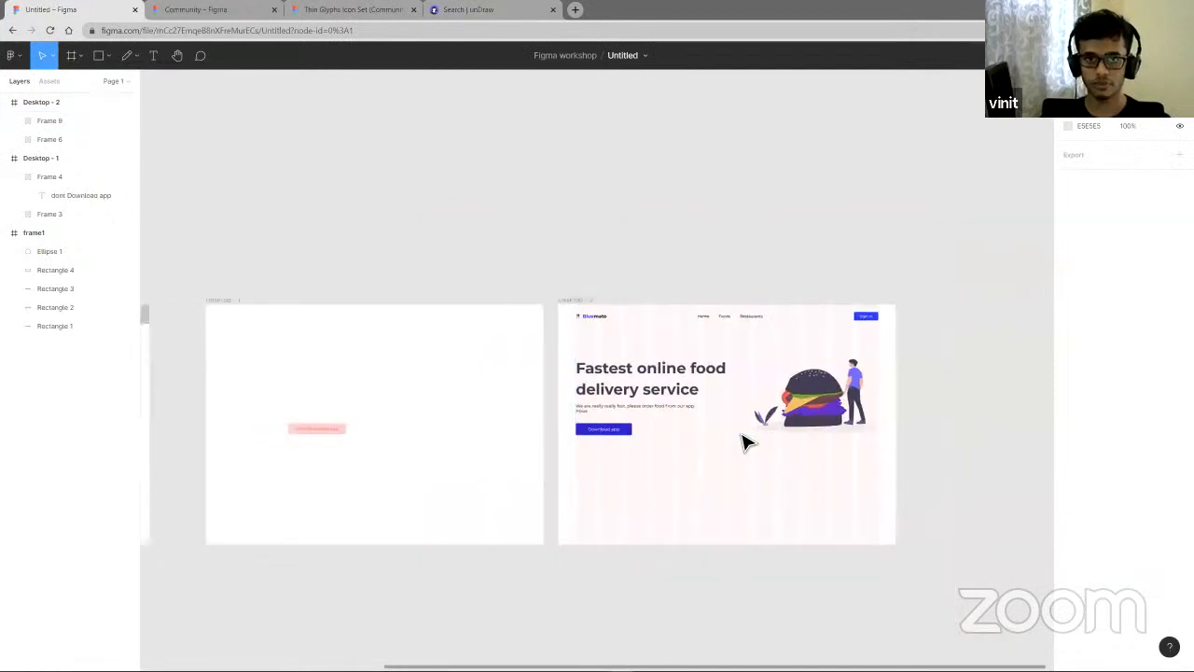
scroll(746, 445, "left", 2)
scroll(827, 476, "right", 2)
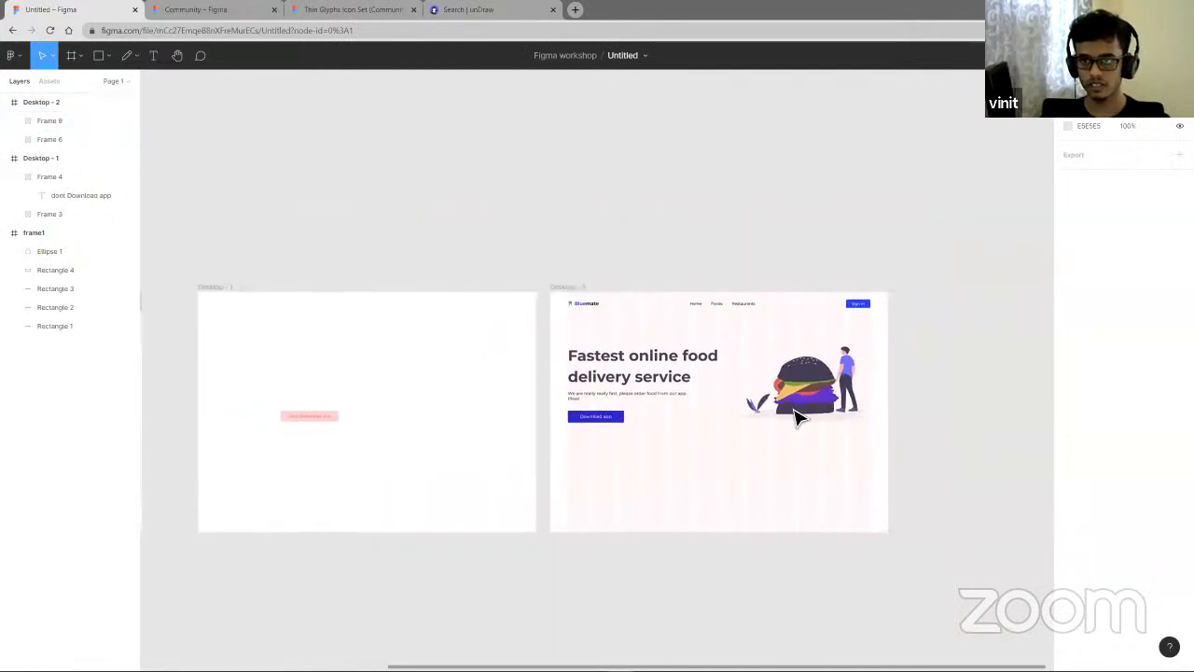
- Narrow the hero heading text box to about 546 px wide so it wraps across three lines
left_click(787, 409)
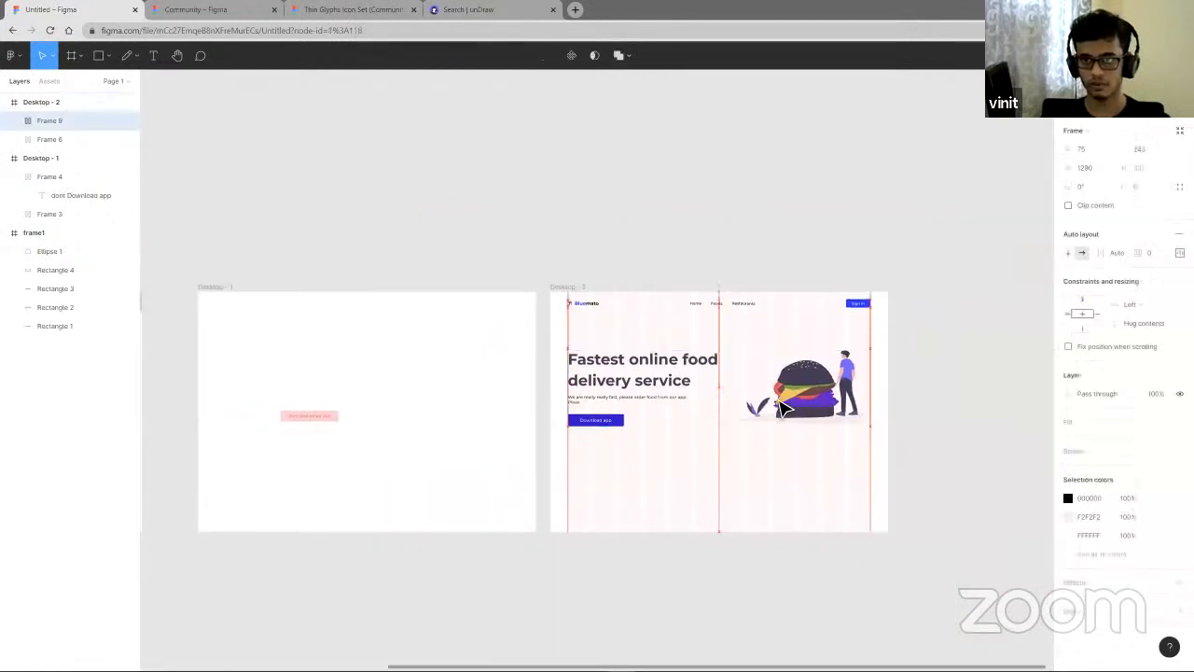
double_click(686, 380)
double_click(692, 380)
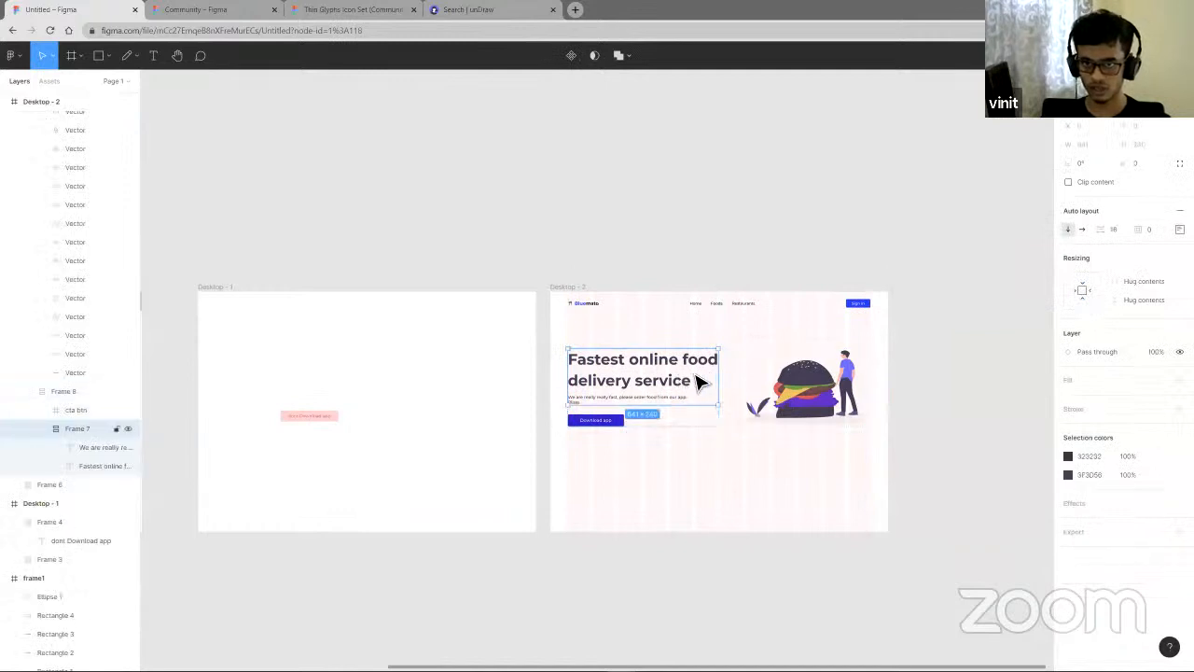
double_click(696, 377)
mouse_move(722, 376)
left_mouse_down()
mouse_move(710, 376)
mouse_move(736, 382)
left_mouse_up()
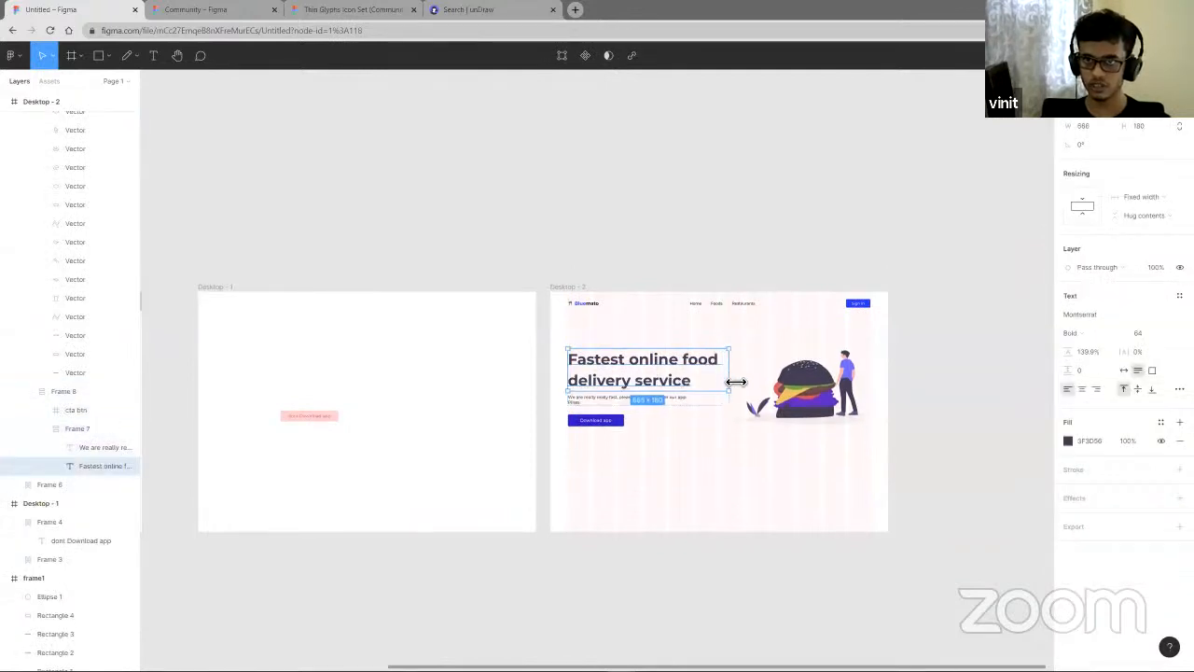
scroll(715, 378, "up", 5)
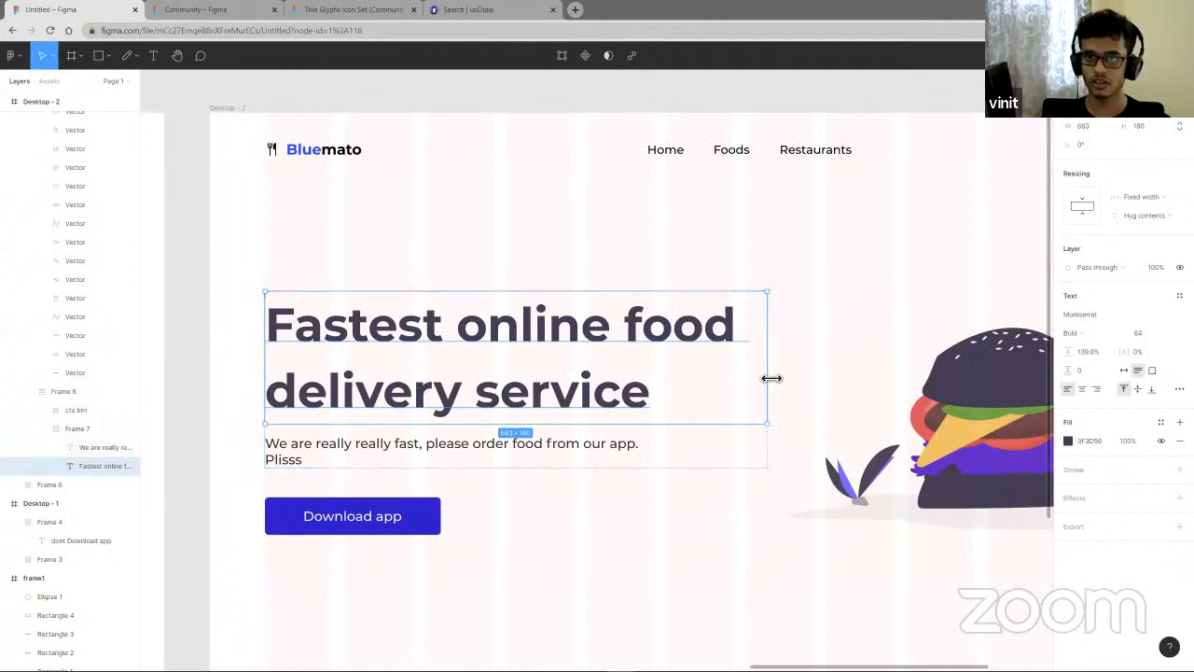
left_click_drag(763, 377, 720, 374)
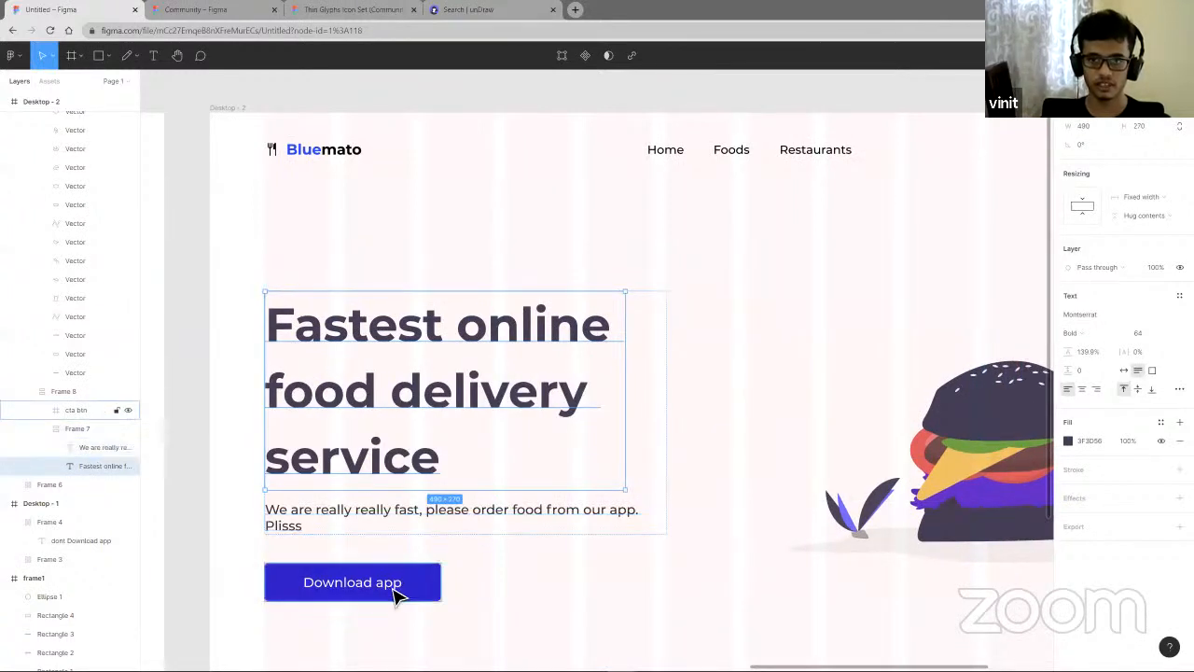
left_click_drag(631, 408, 690, 413)
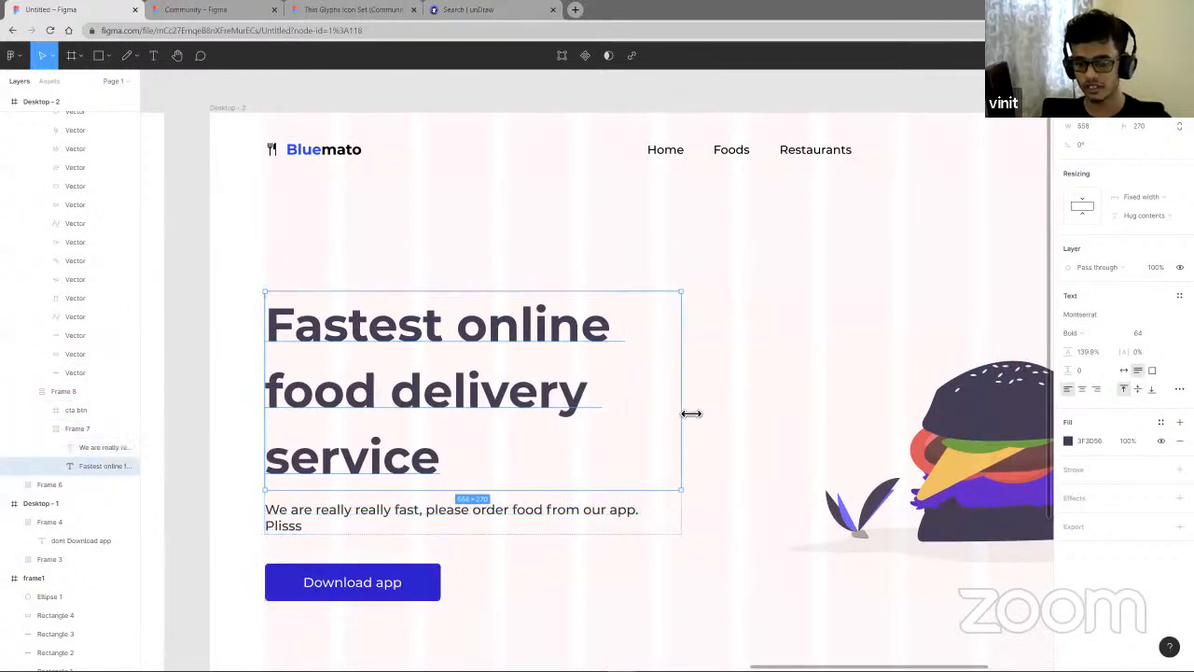
scroll(690, 410, "down", 5)
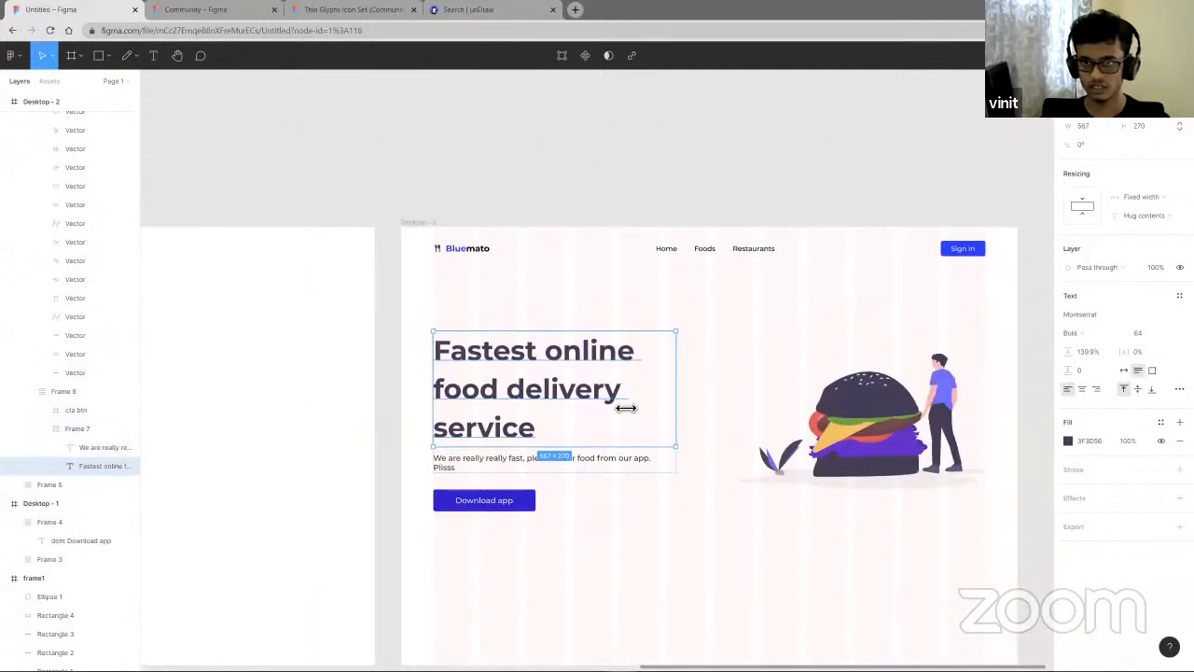
scroll(630, 408, "right", 1)
left_click_drag(658, 408, 617, 400)
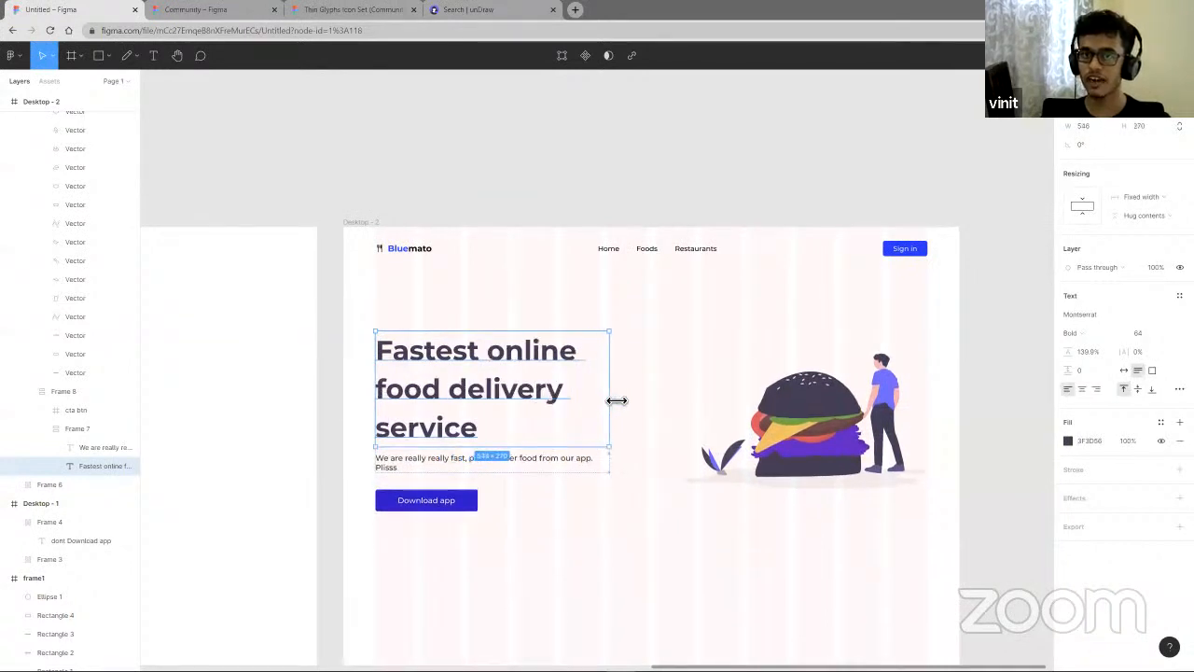
left_click(474, 472)
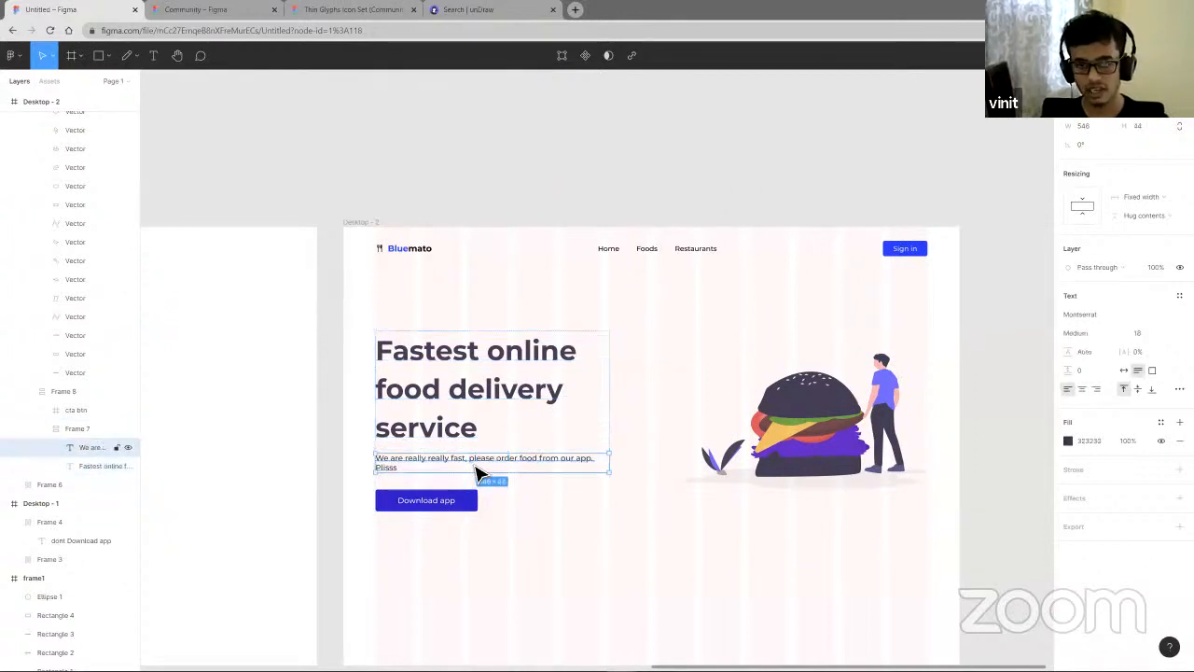
key("shift+Return")
key("Return")
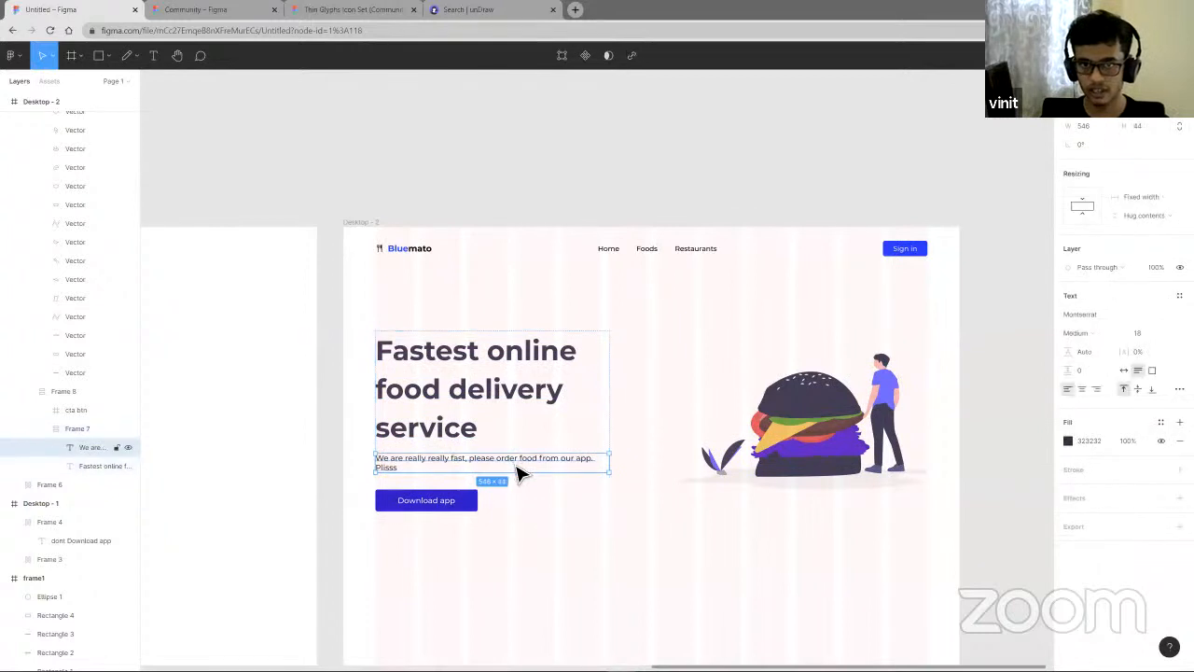
key("ctrl+d")
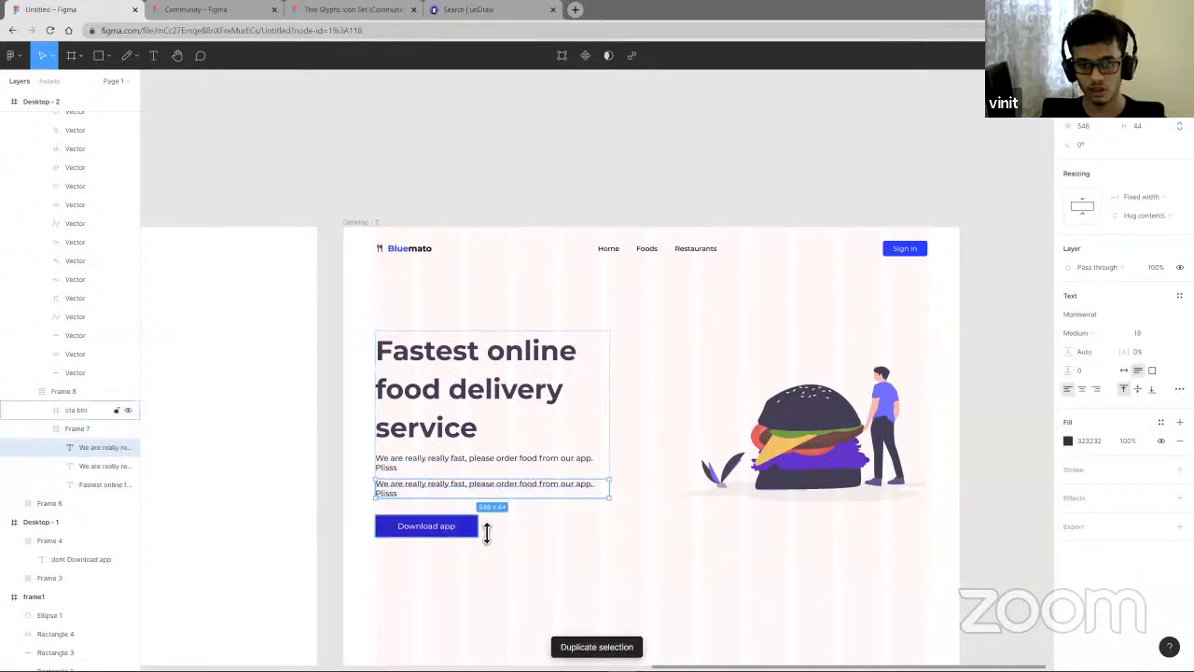
key("ctrl+d")
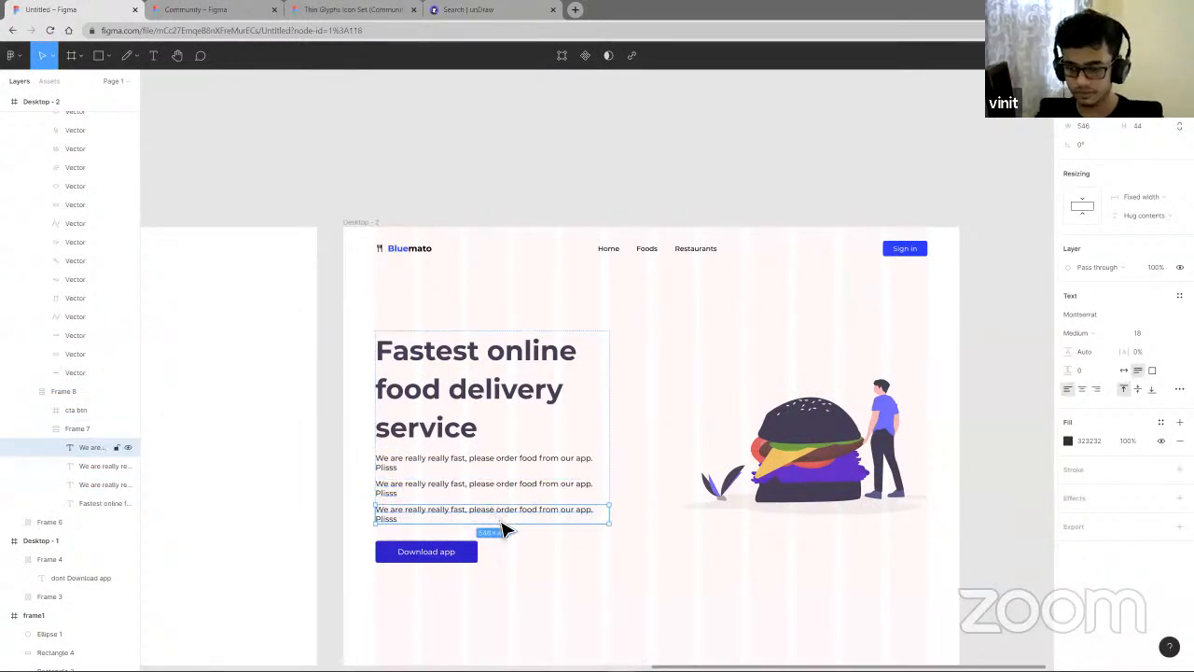
key("Delete")
left_click(497, 492)
double_click(496, 491)
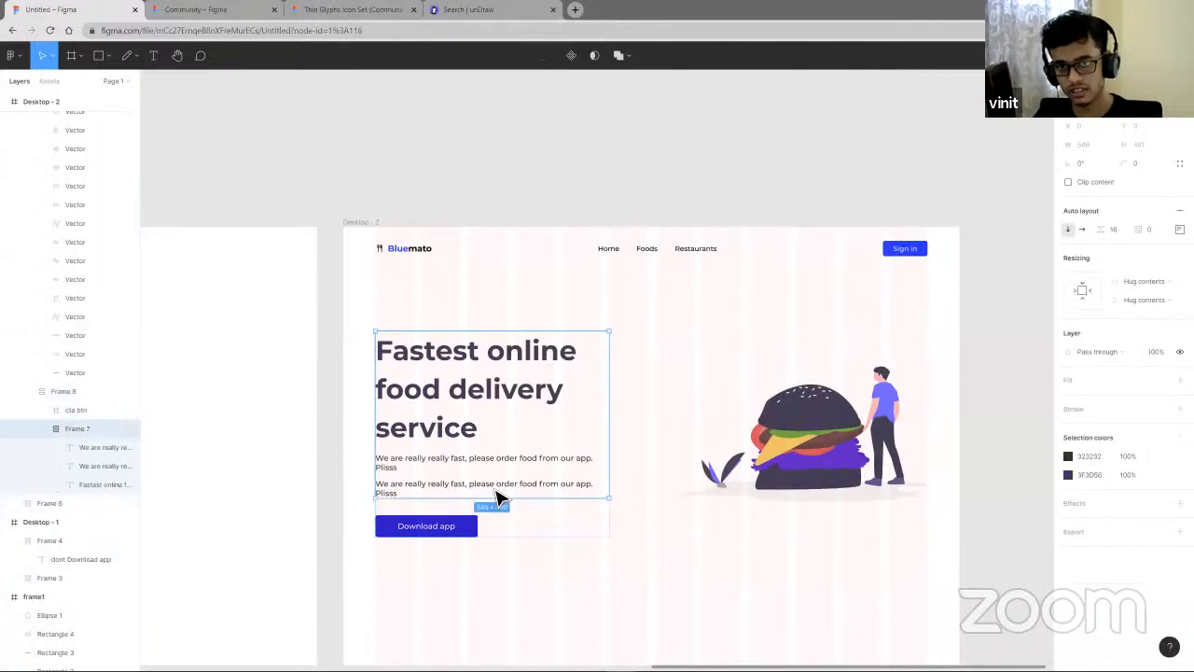
double_click(497, 491)
key("Delete")
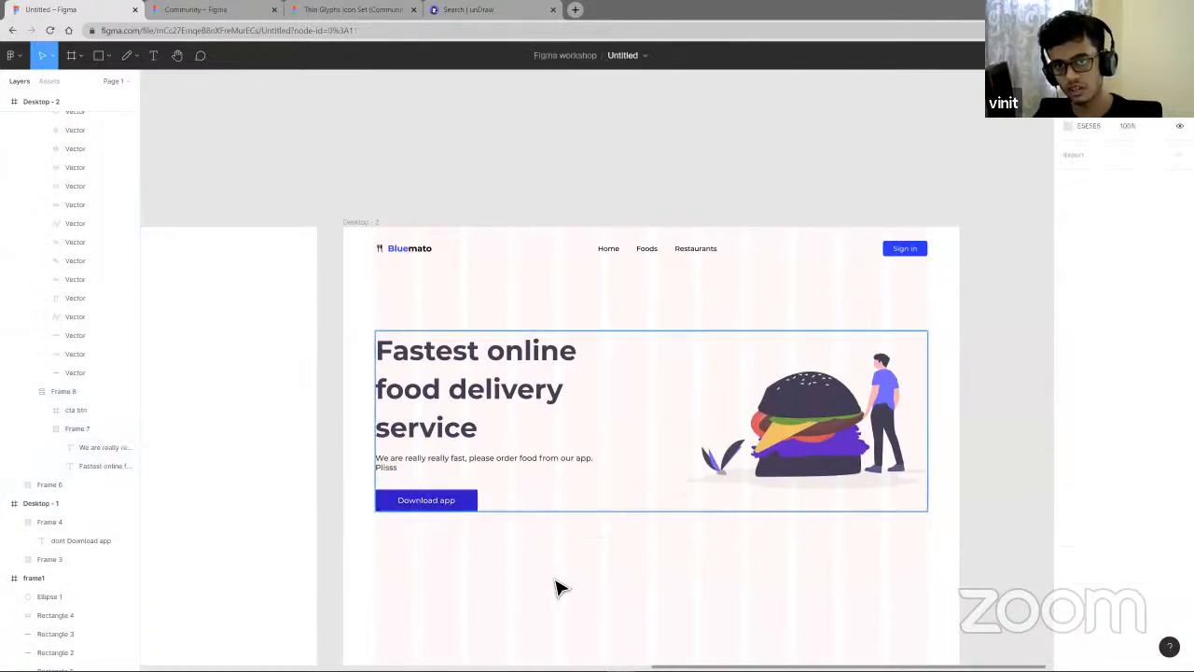
- Set the hero heading's line height to Auto
left_click(423, 389)
double_click(422, 388)
double_click(423, 388)
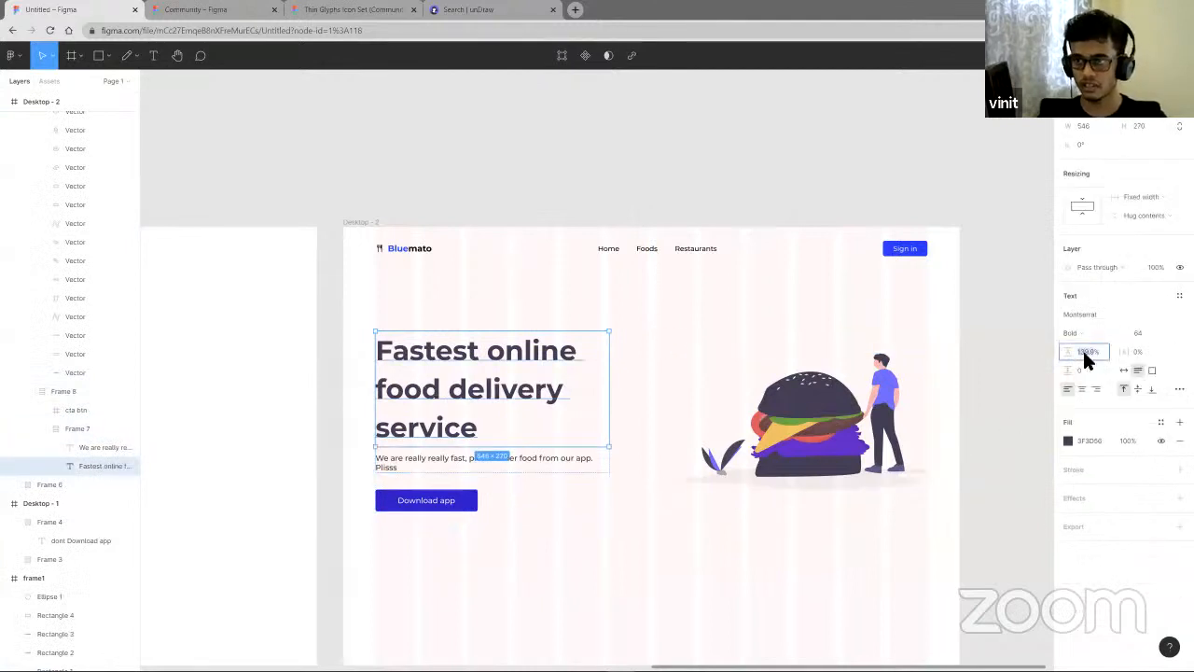
key("Return")
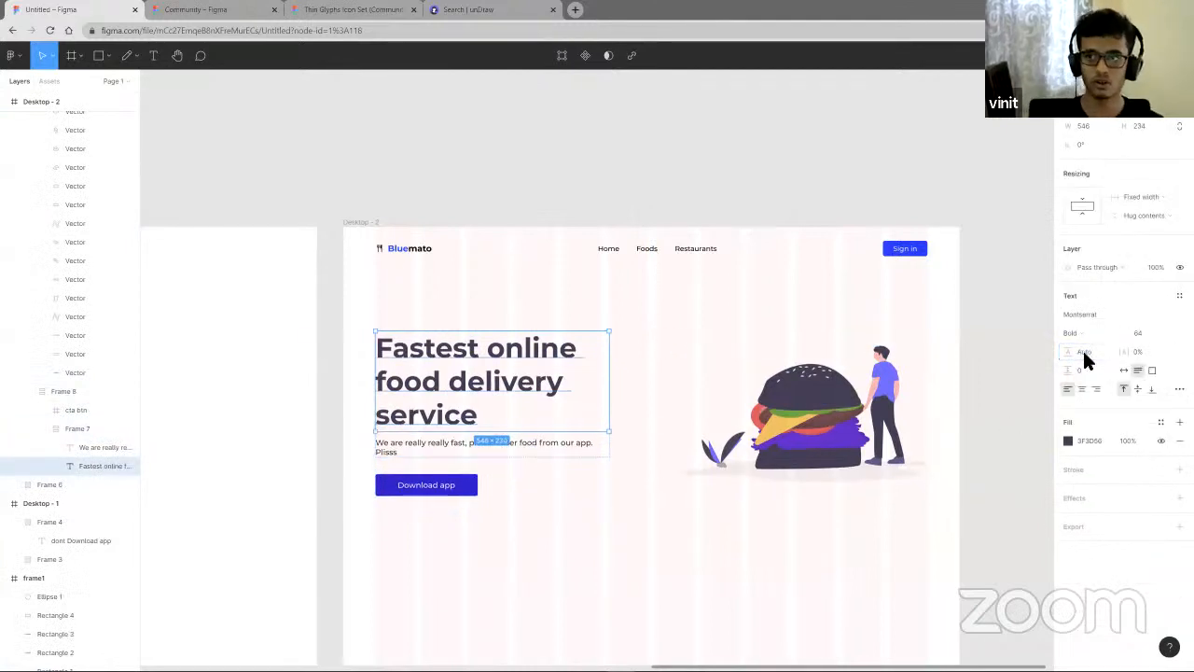
- Increase the vertical spacing in the auto layout frame holding the hero text and Download app button
left_click(680, 523)
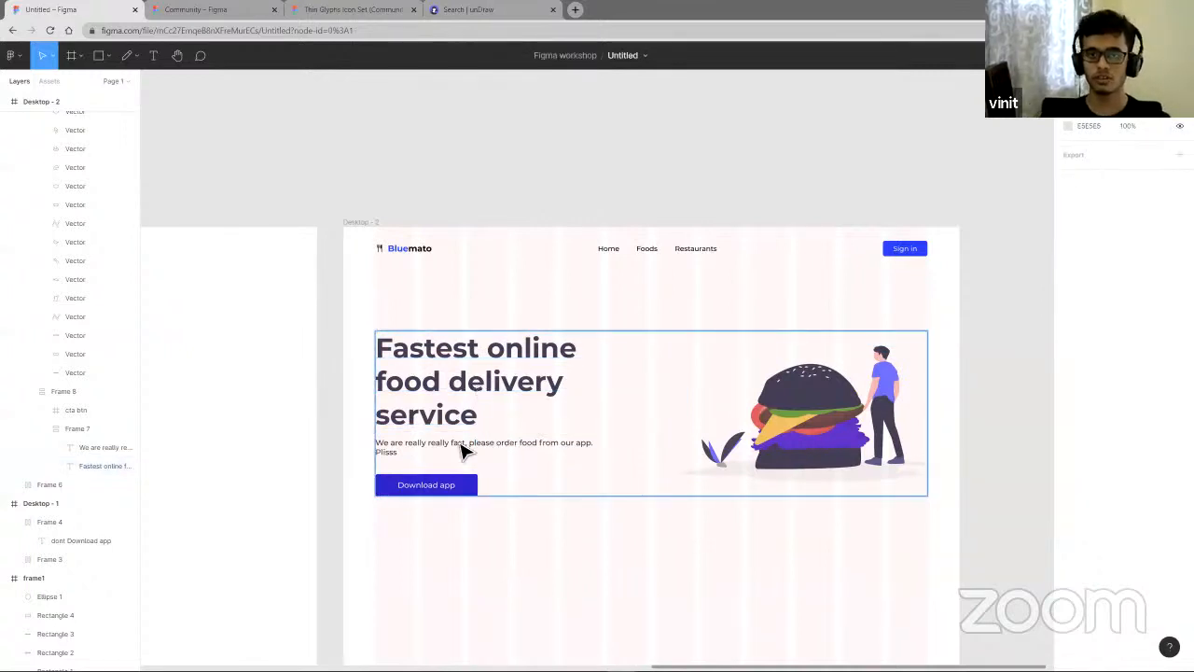
left_click(469, 456)
left_click(479, 464)
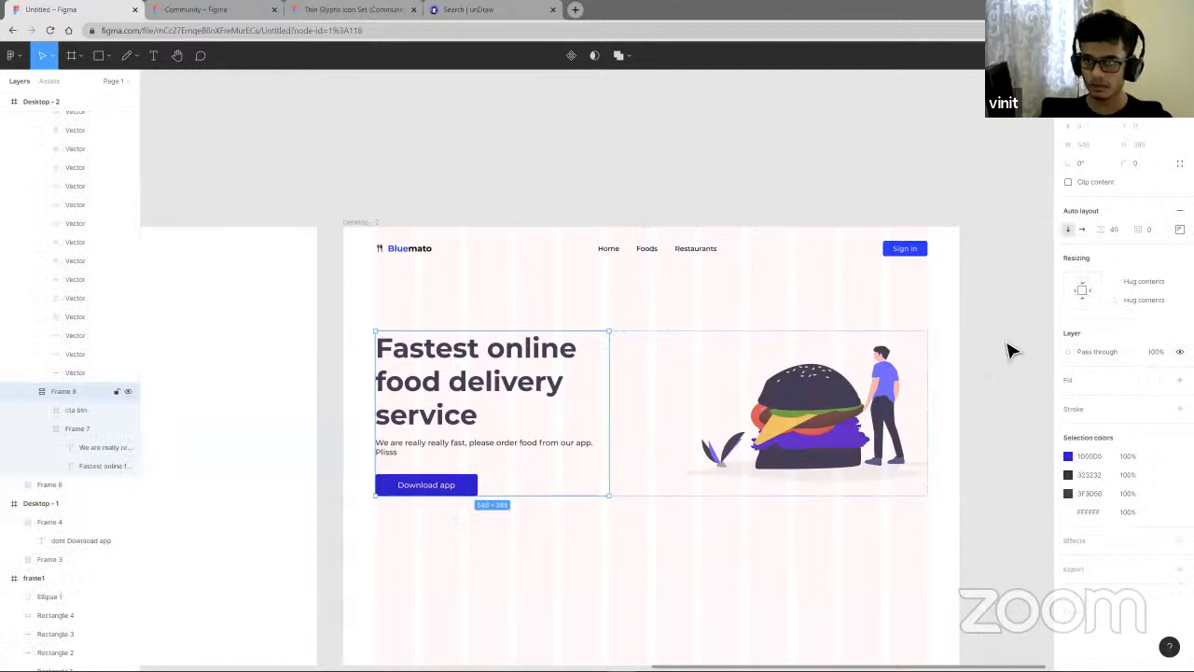
left_click_drag(1106, 232, 1131, 232)
left_click(685, 598)
scroll(685, 594, "down", 3)
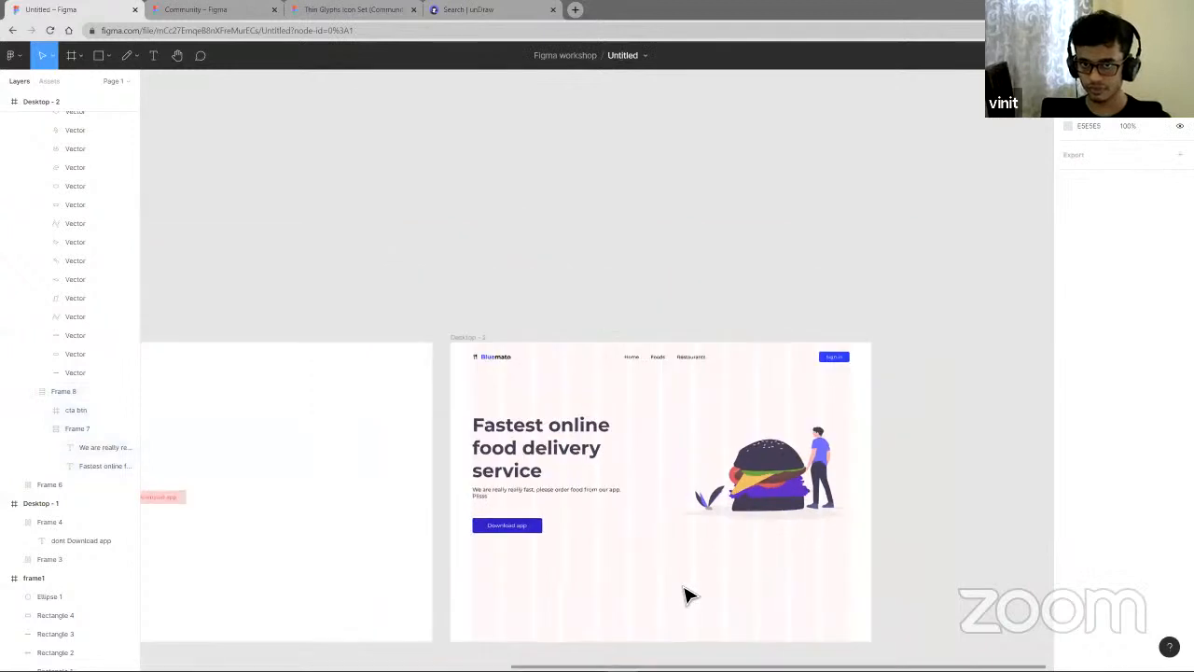
- Hide the 12-column layout grid on Desktop - 2
scroll(685, 593, "right", 1)
left_click(430, 528)
left_click(547, 580)
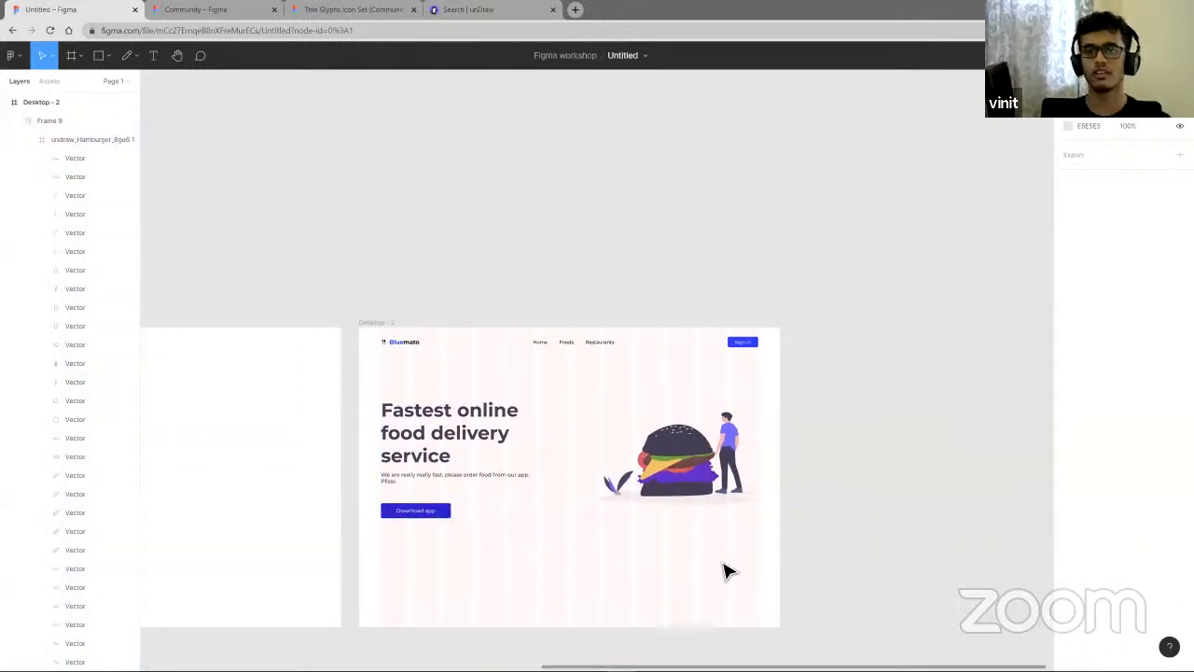
scroll(728, 574, "down", 1)
scroll(728, 574, "right", 1)
scroll(730, 585, "left", 2)
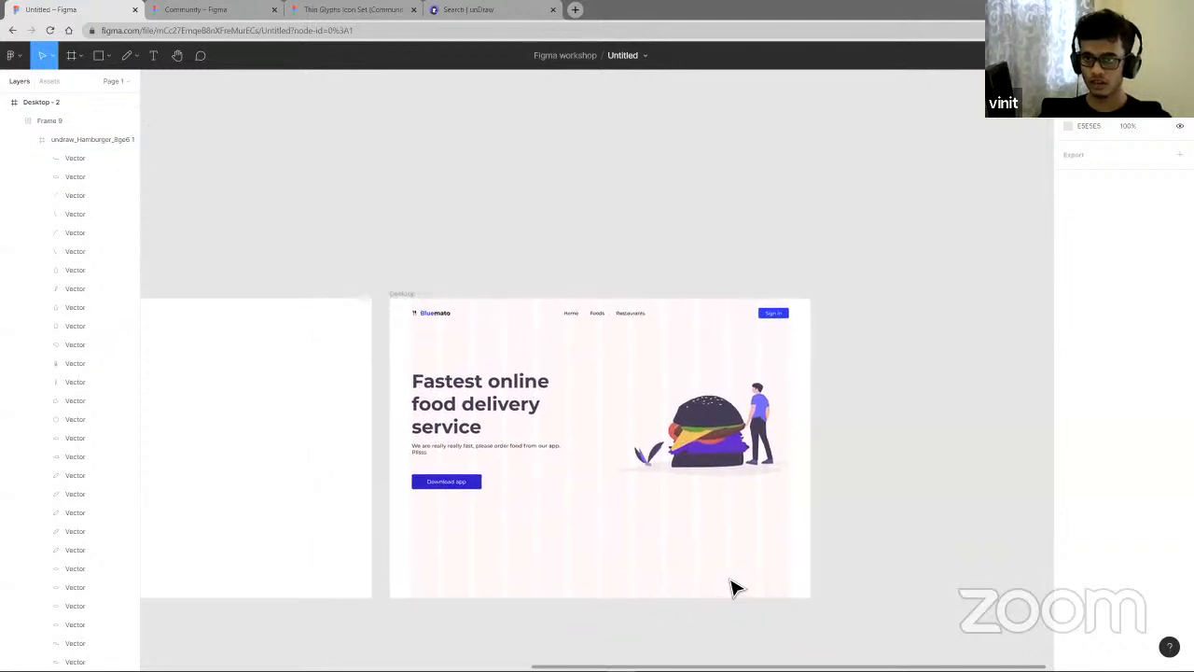
scroll(746, 569, "left", 2)
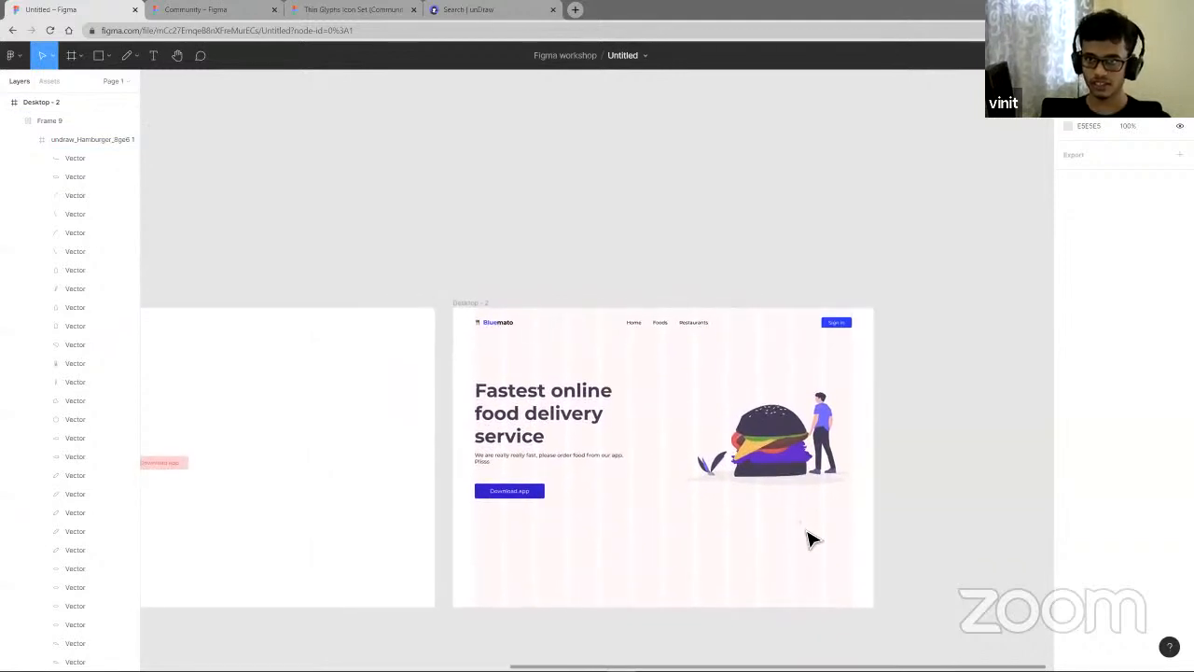
left_click(723, 539)
left_click(1160, 300)
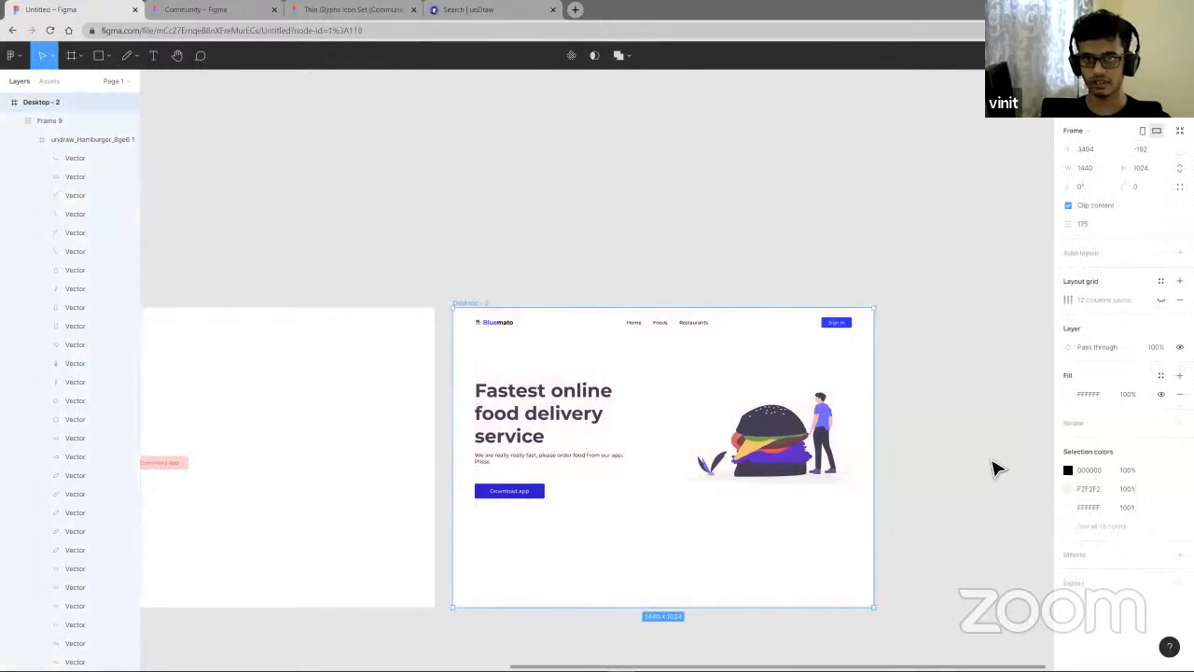
left_click(970, 481)
- Draw a closed wavy shape with the Pen tool along the bottom of Desktop - 2, below the hero
scroll(709, 532, "right", 1)
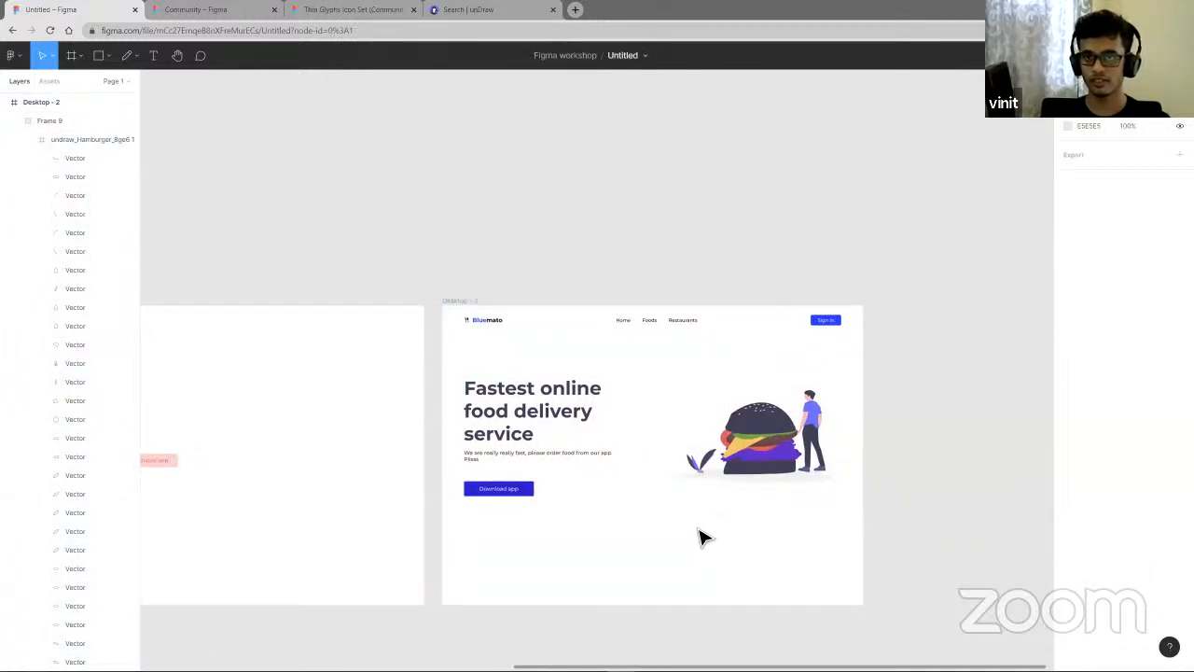
scroll(704, 537, "up", 2)
scroll(718, 550, "down", 1)
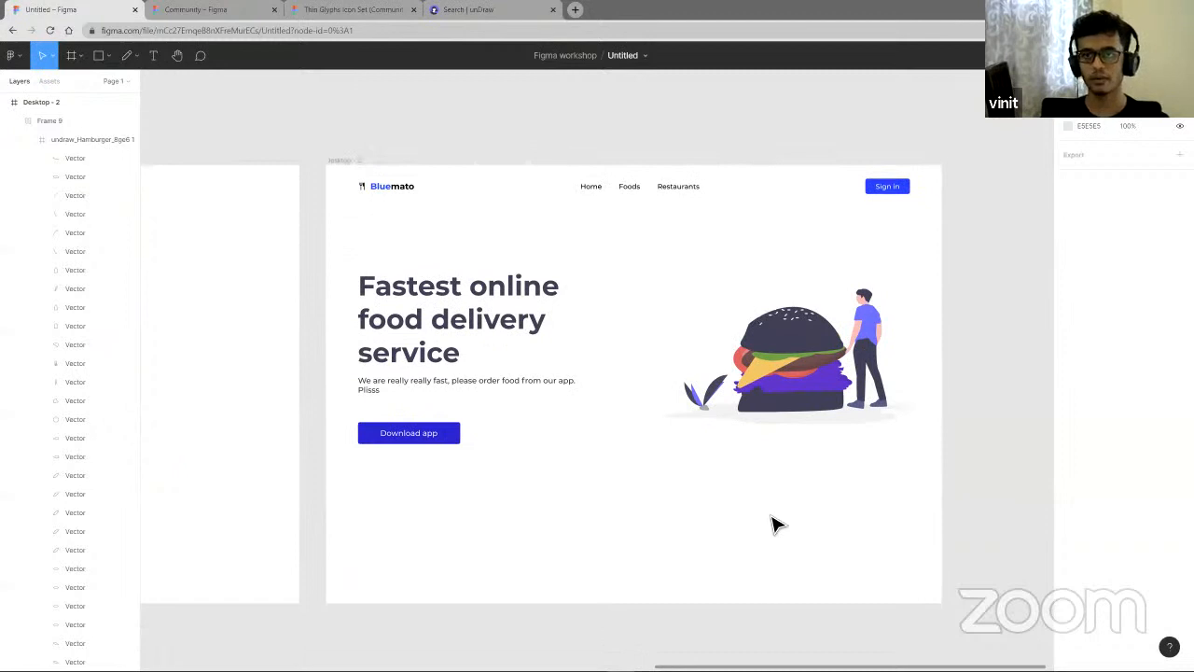
scroll(772, 522, "down", 1)
left_click(136, 55)
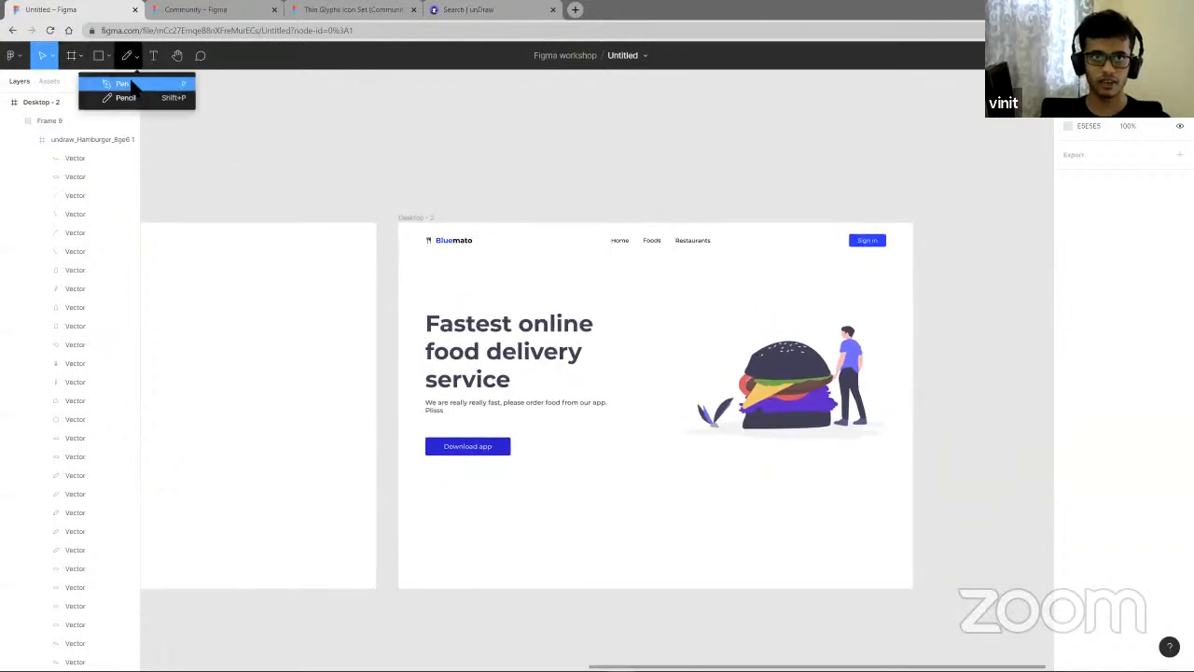
left_click(136, 89)
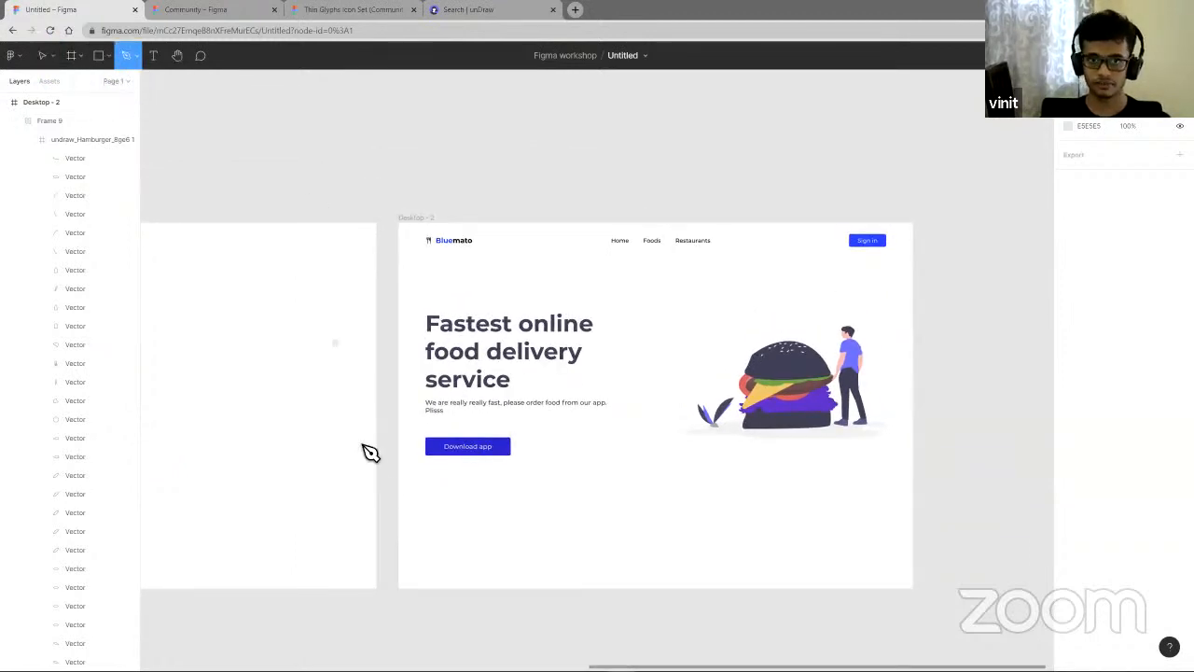
left_click(408, 559)
left_click_drag(557, 505, 641, 519)
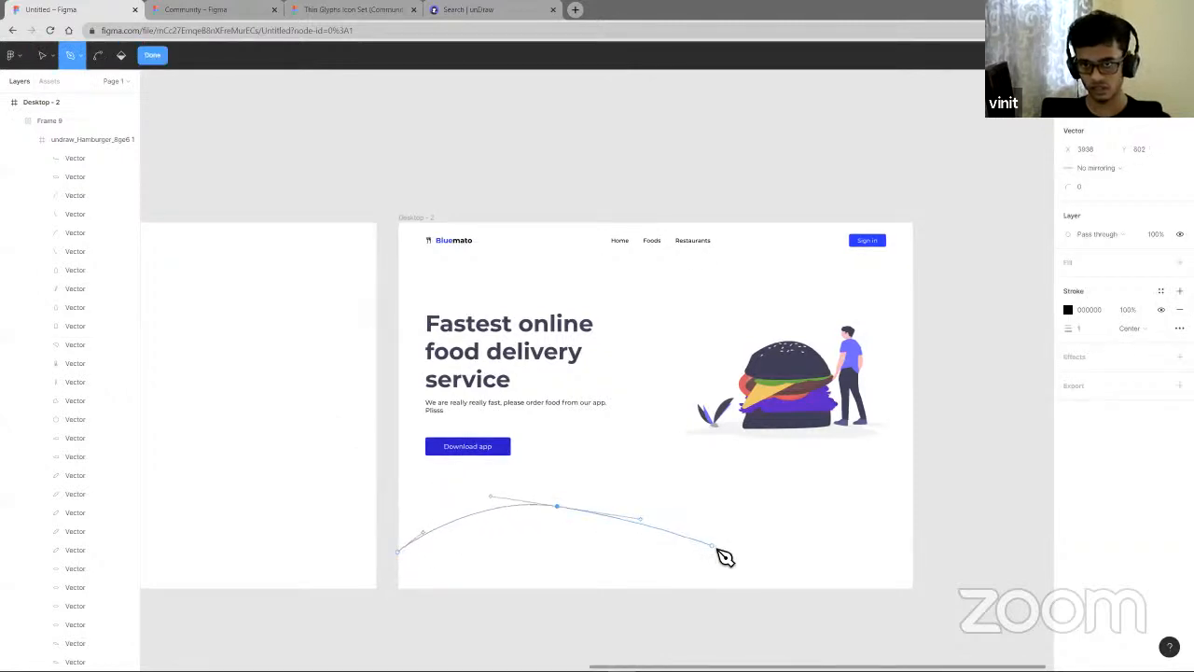
left_click_drag(716, 550, 782, 531)
left_click_drag(893, 517, 942, 550)
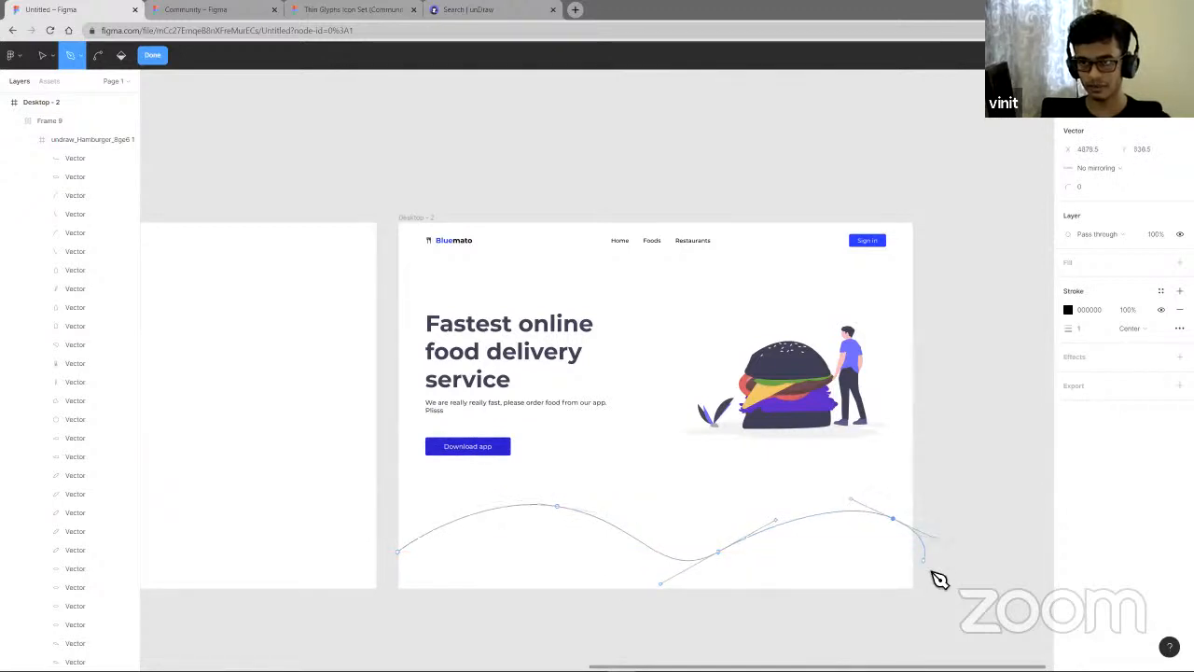
left_click(931, 586)
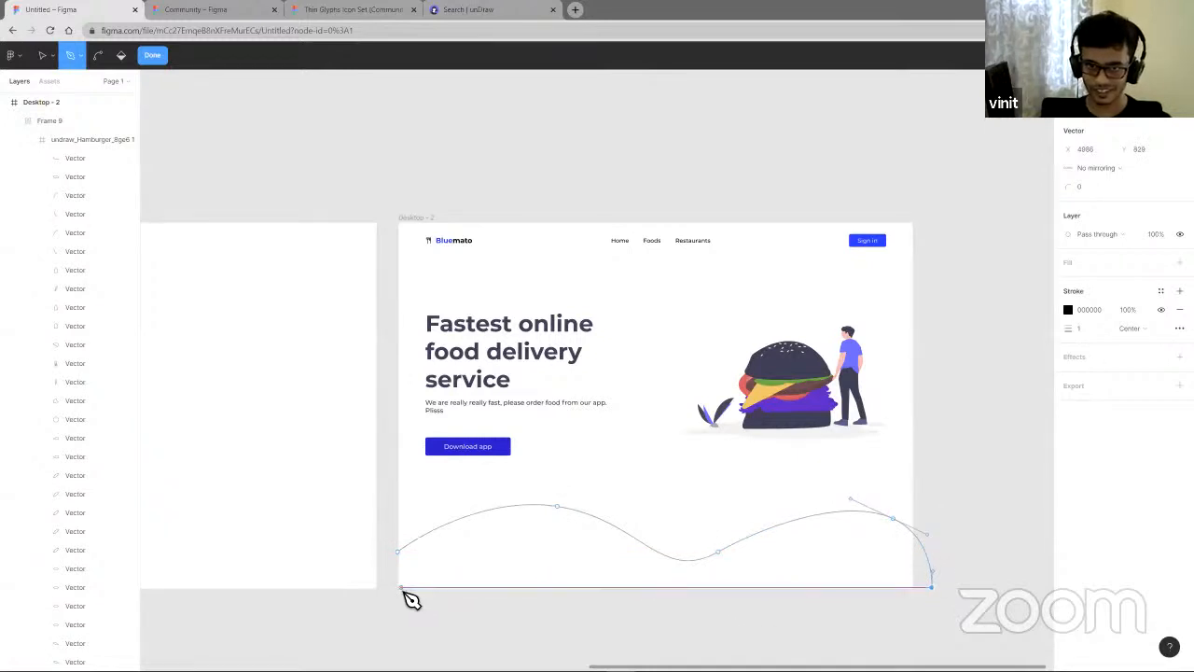
left_click(398, 586)
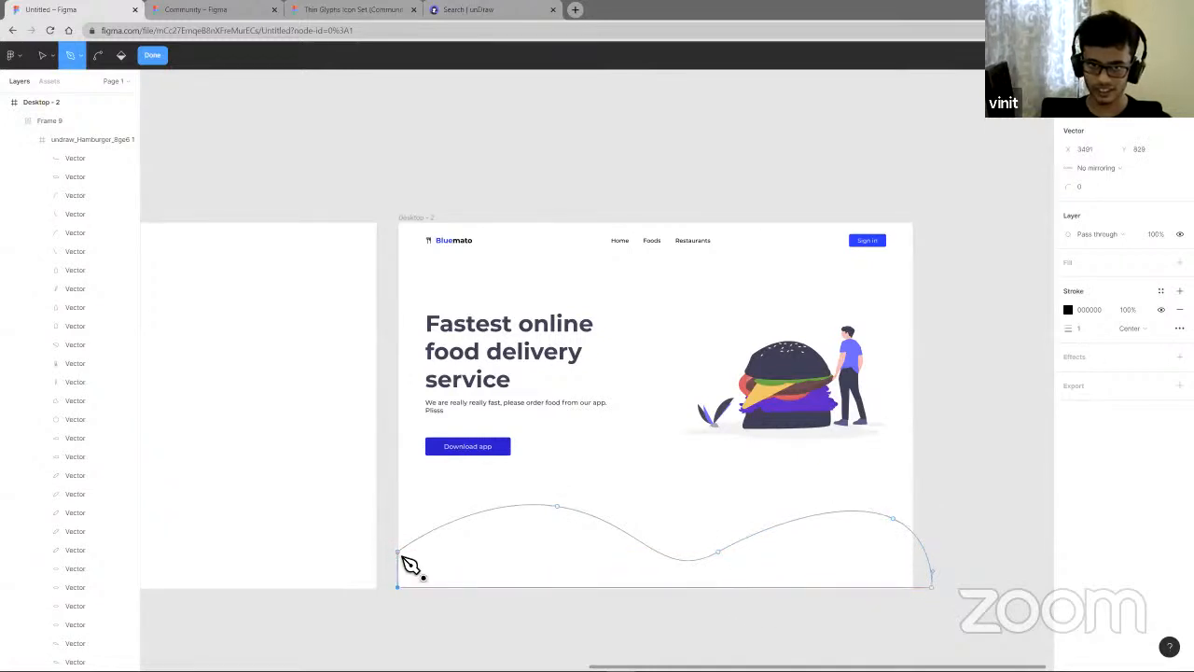
left_click(398, 551)
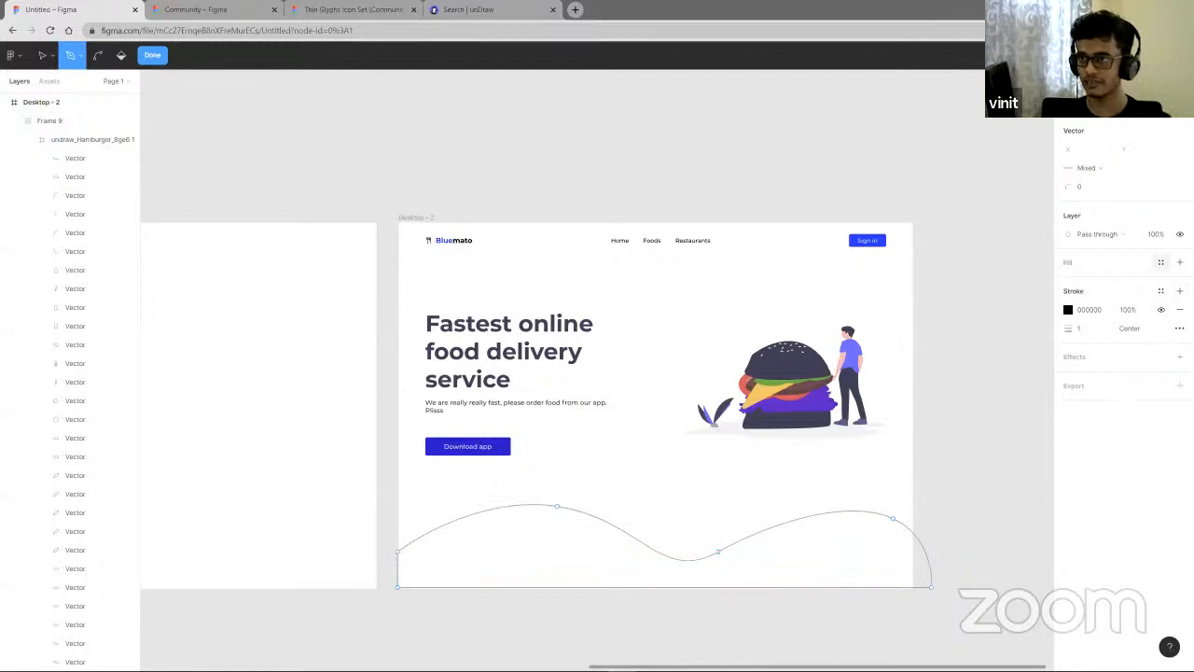
- Give the wave shape a light peach fill of FFD3BB, remove its stroke, and finish editing the path
left_click(1179, 262)
left_click(1068, 281)
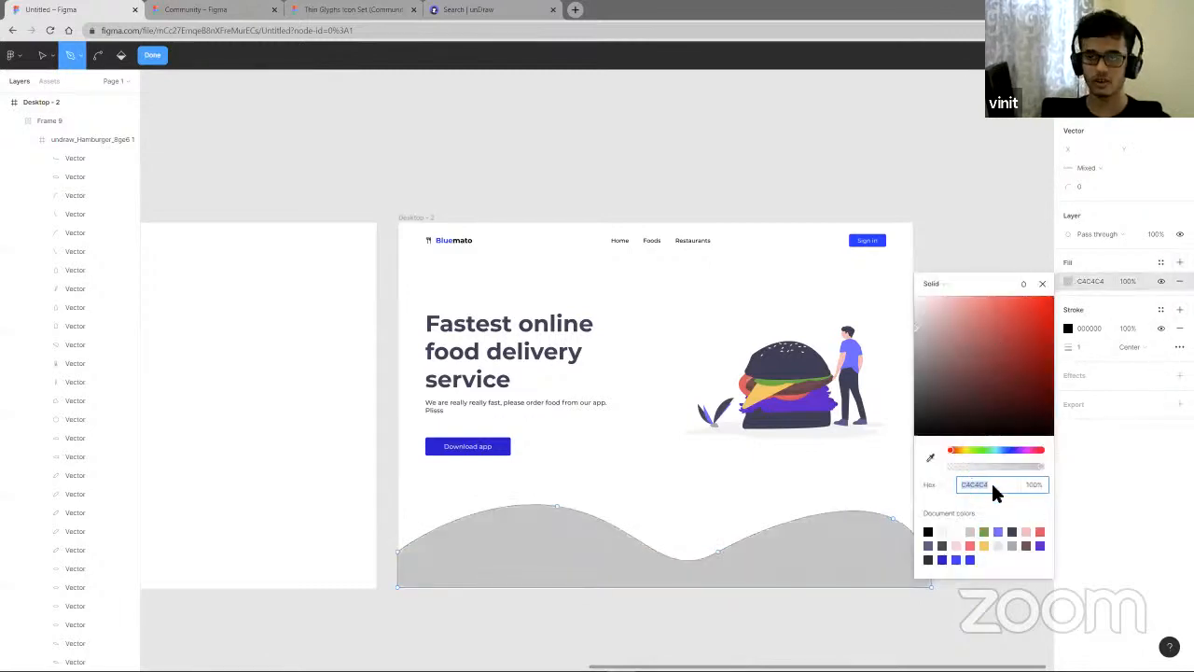
left_click_drag(953, 450, 959, 451)
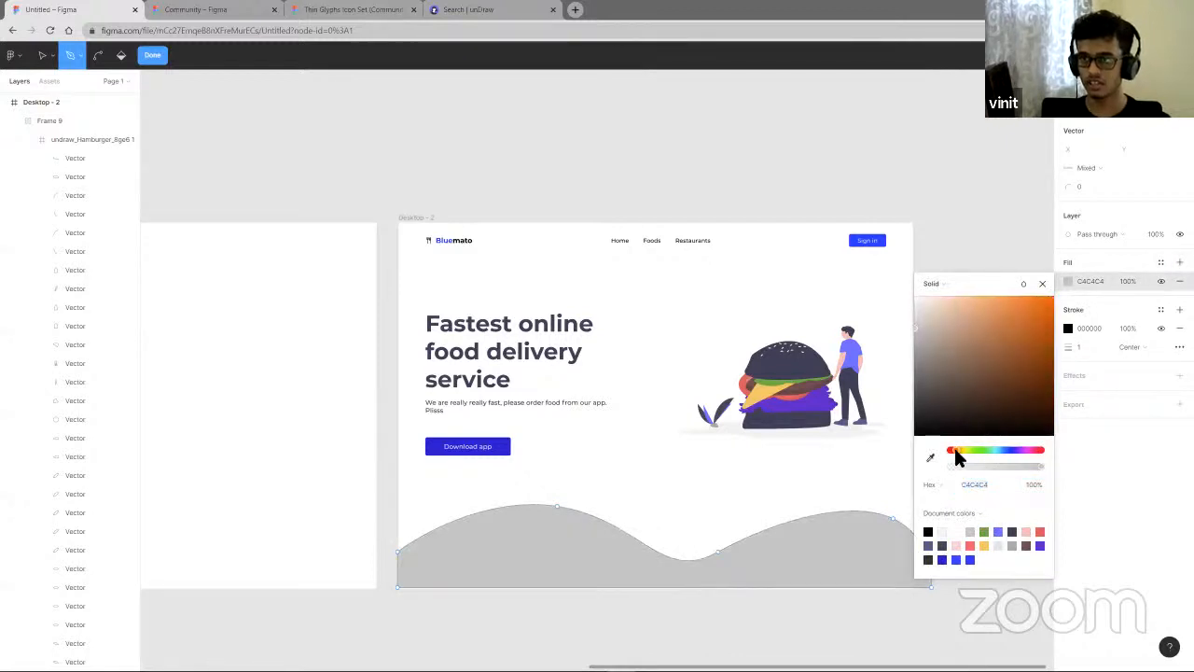
left_click_drag(991, 338, 955, 292)
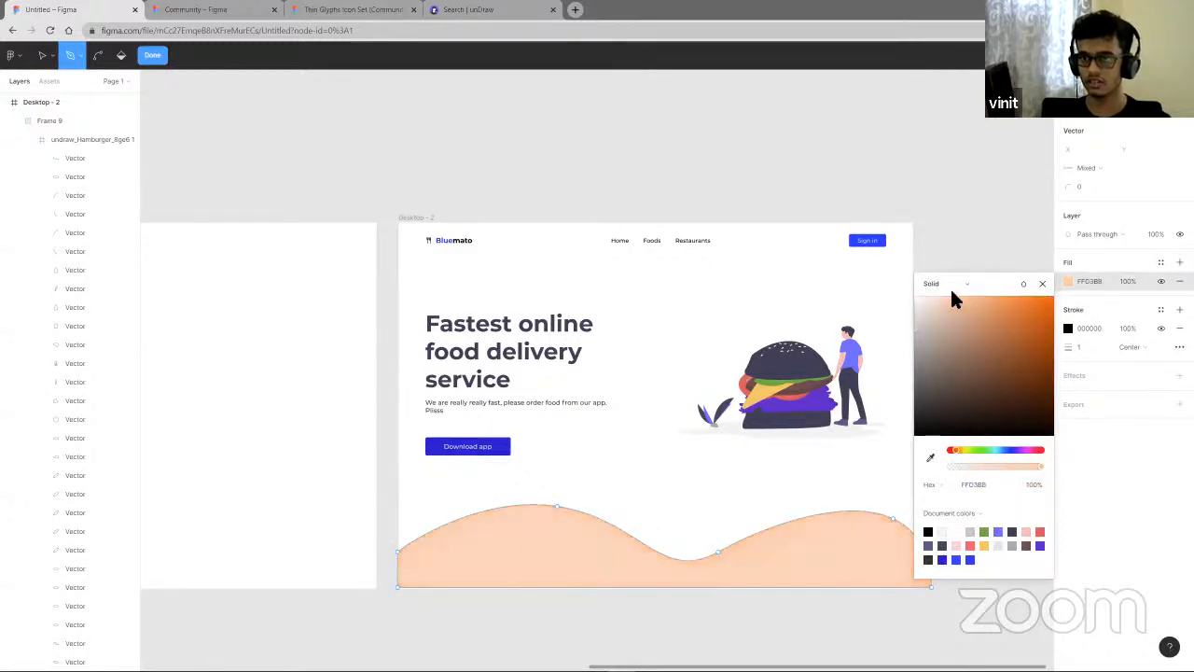
left_click(1179, 327)
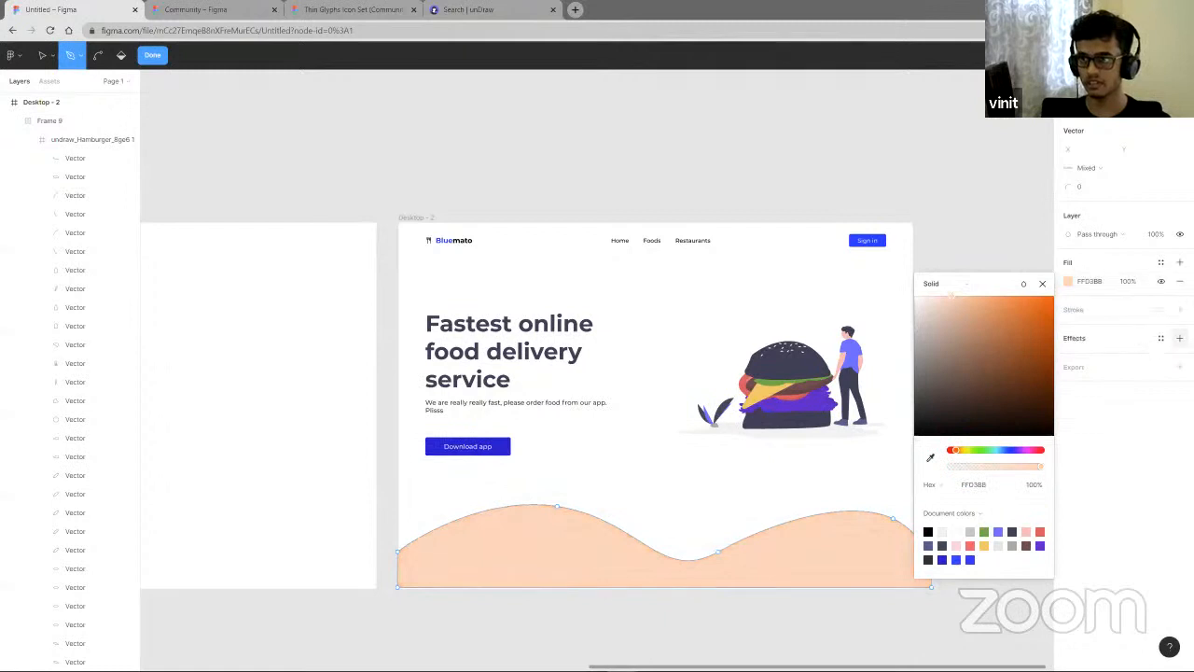
left_click(848, 644)
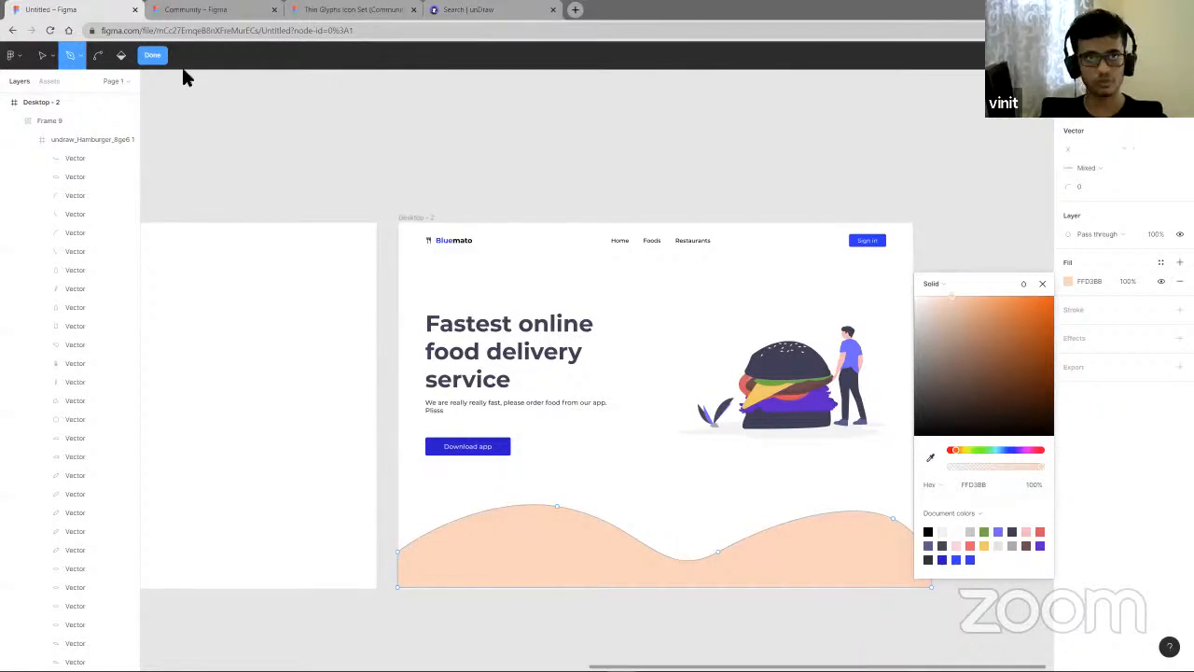
left_click(42, 55)
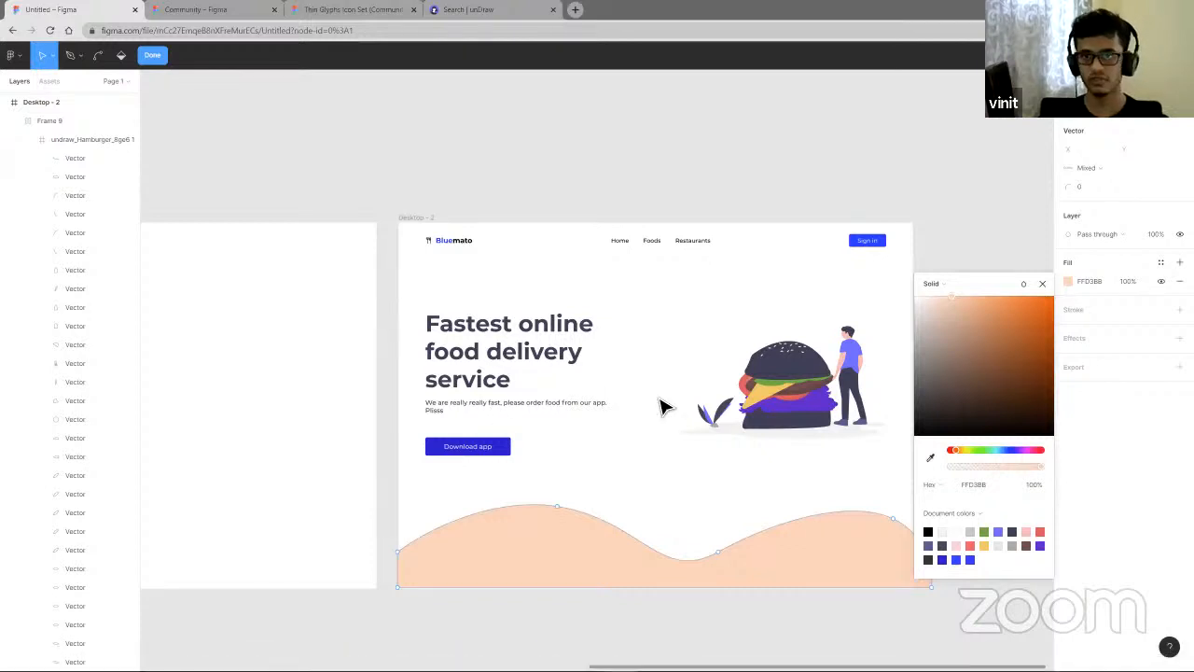
key("Escape")
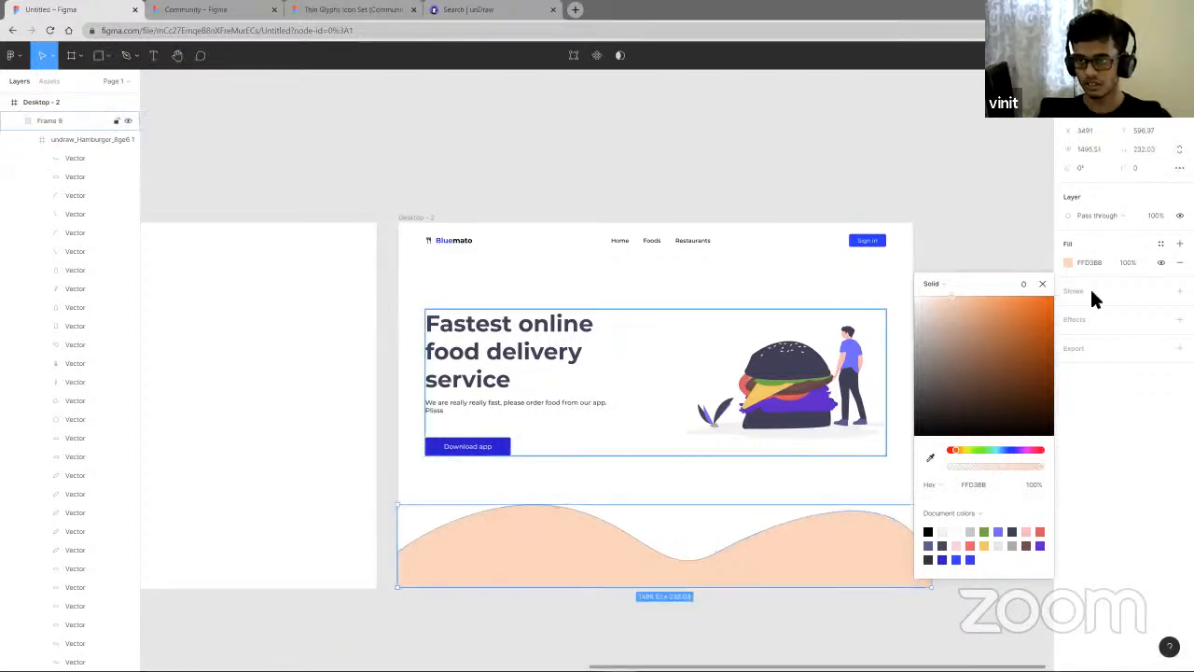
left_click(1043, 283)
left_click(973, 568)
- Move the wave shape into the Desktop - 2 frame and align it with the frame's bottom edge
scroll(800, 607, "up", 5)
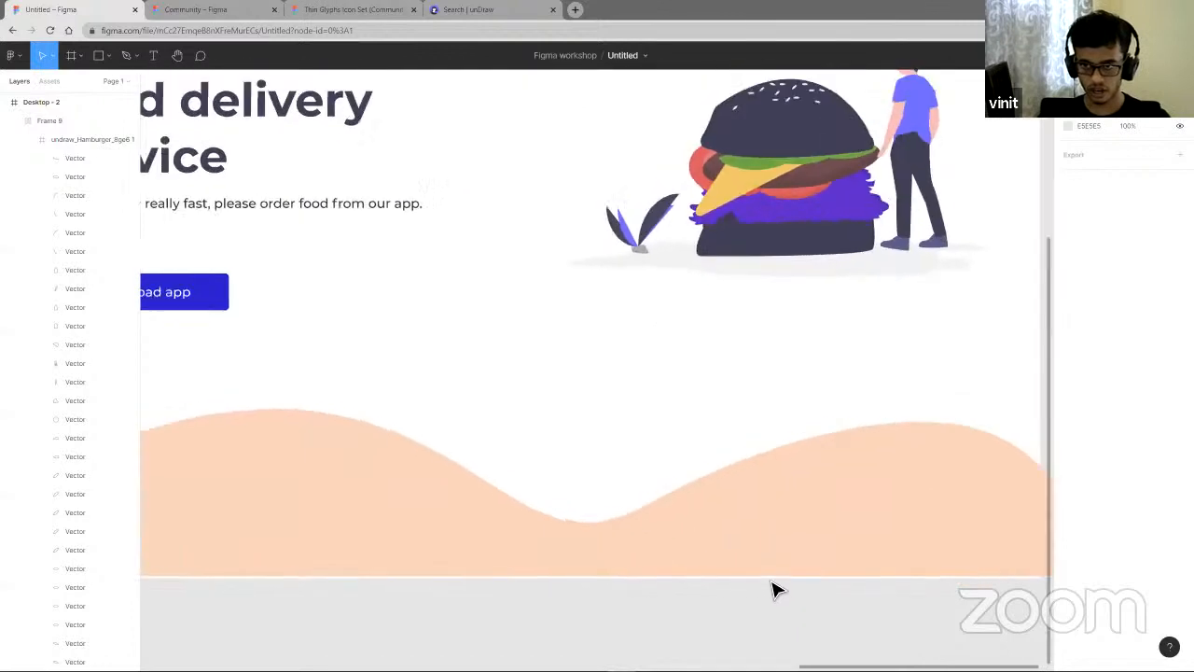
scroll(775, 587, "down", 2)
left_click_drag(807, 560, 870, 504)
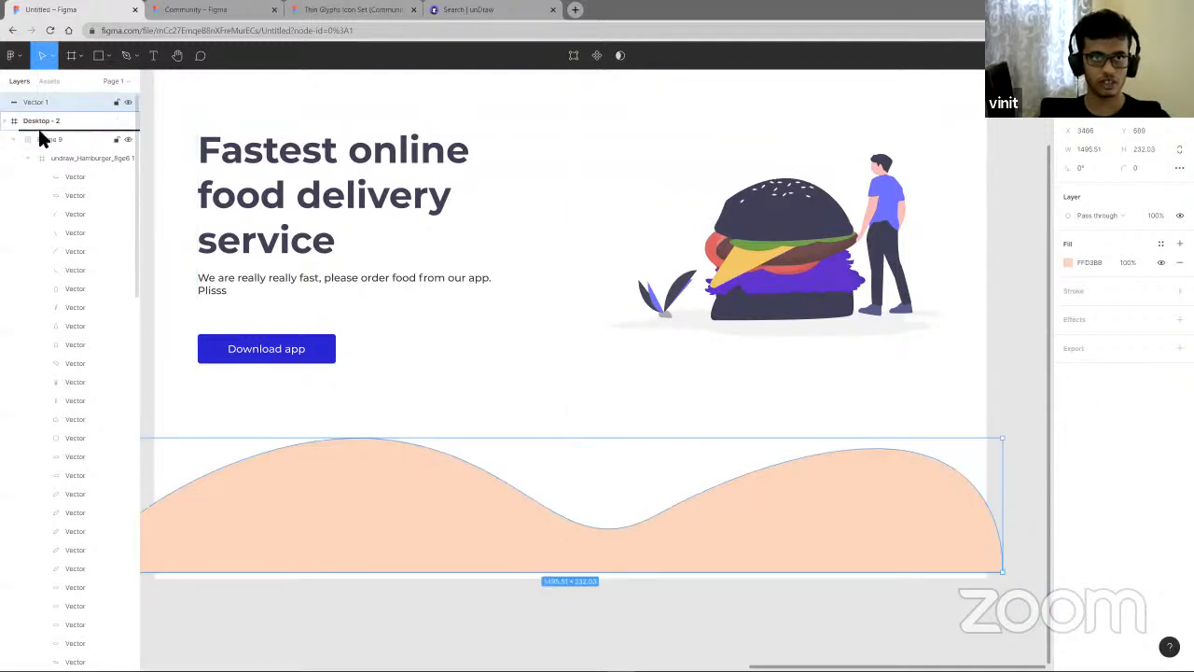
left_click_drag(38, 138, 37, 138)
left_click(528, 539)
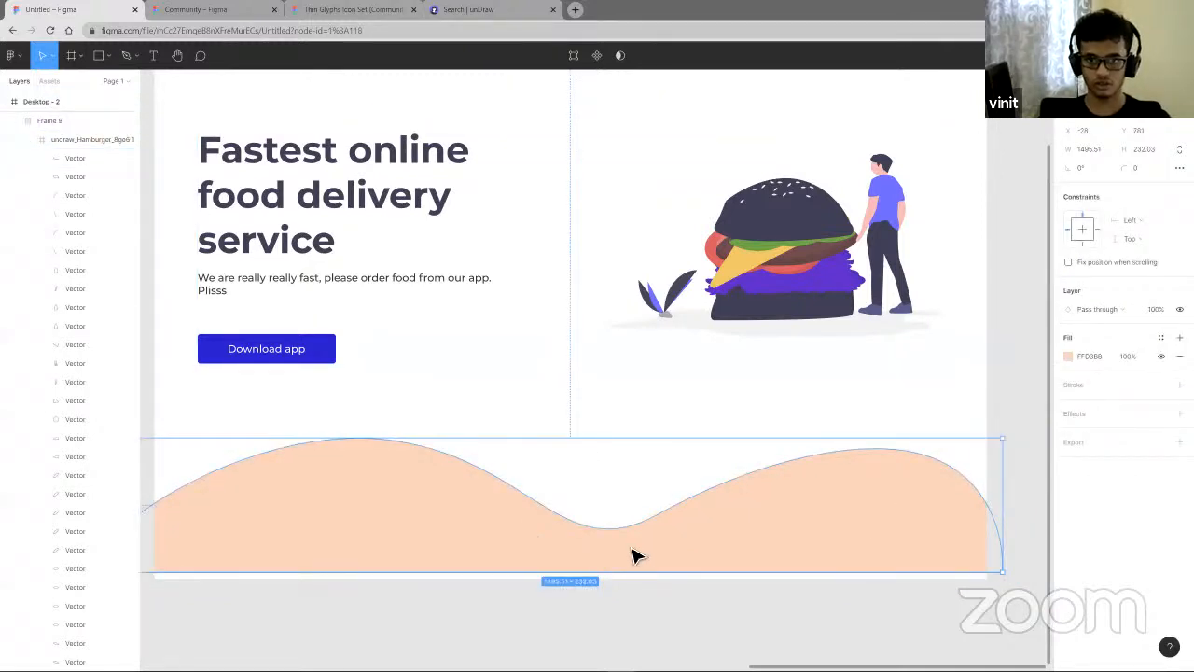
left_click(1012, 377)
left_click_drag(877, 532, 877, 537)
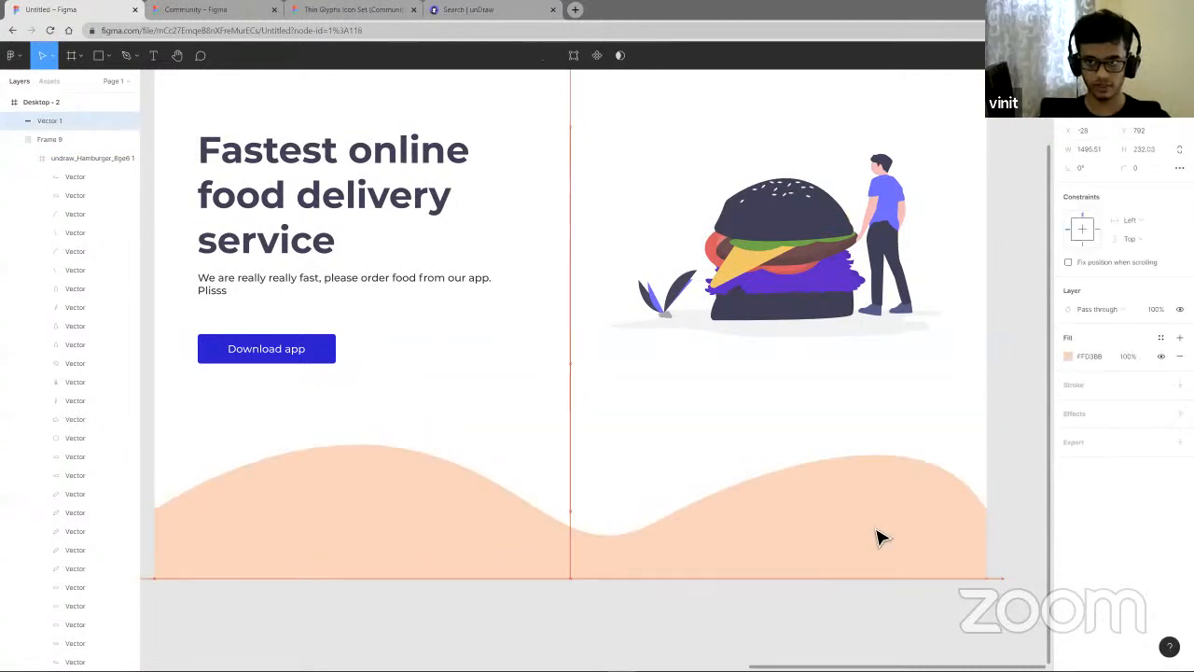
left_click(1014, 419)
- Duplicate the wave twice and set the top copy's fill opacity to 80%
scroll(1013, 465, "down", 3)
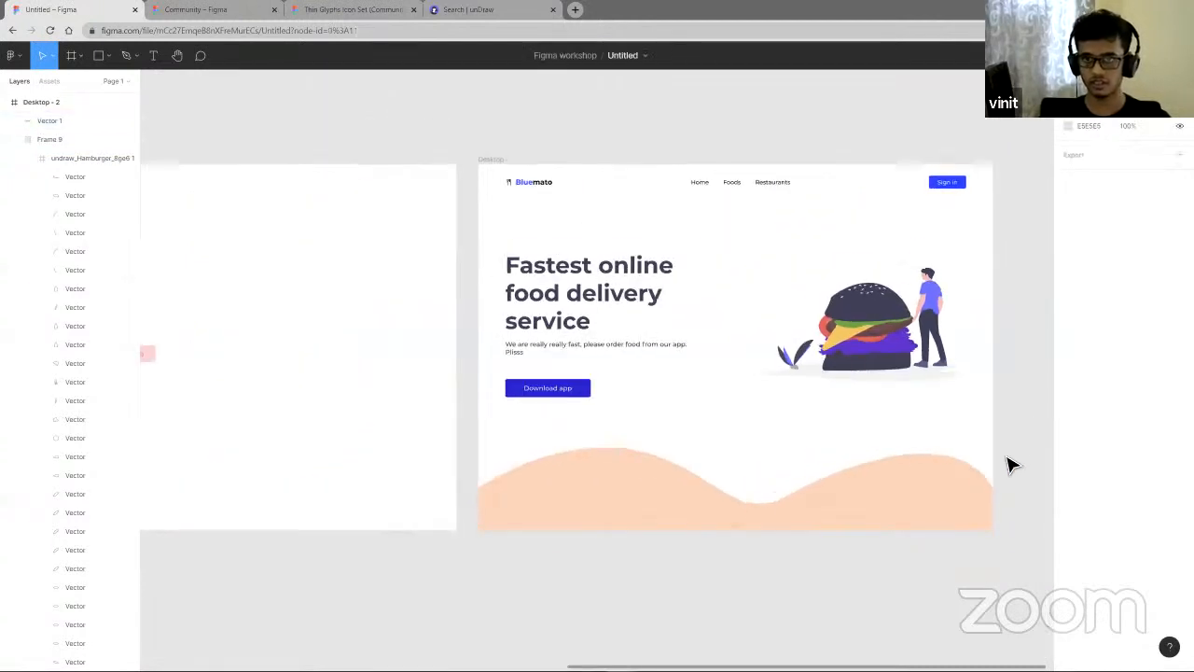
left_click(956, 492)
key("ctrl+d")
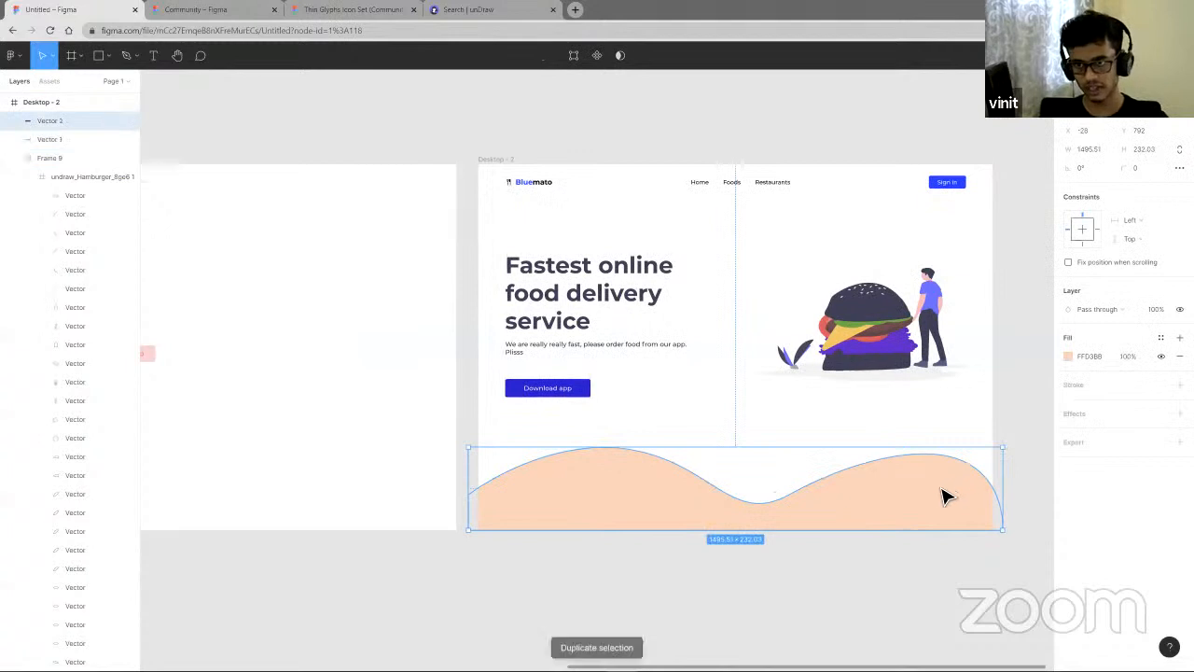
key("ctrl+d")
key("shift+Up")
key("shift+Up")
key("shift+Up")
key("shift+Up")
key("shift+Up")
key("shift+Up")
key("shift+Up")
key("shift+Up")
key("shift+Down")
key("shift+Down")
key("shift+Down")
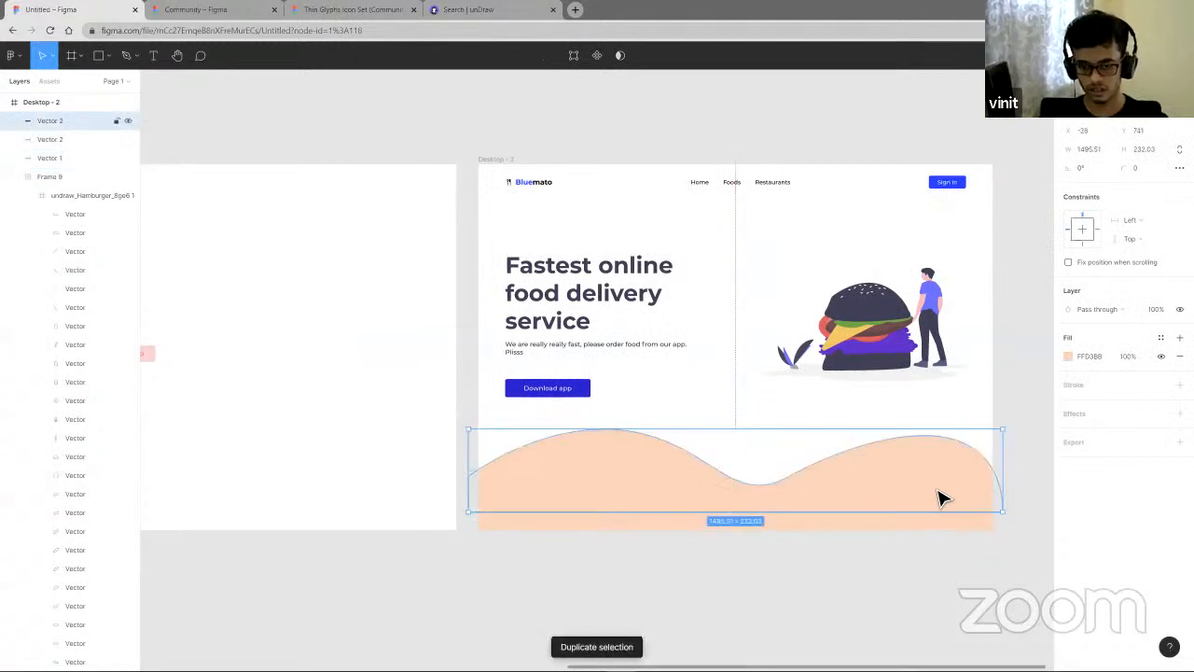
left_click(1128, 355)
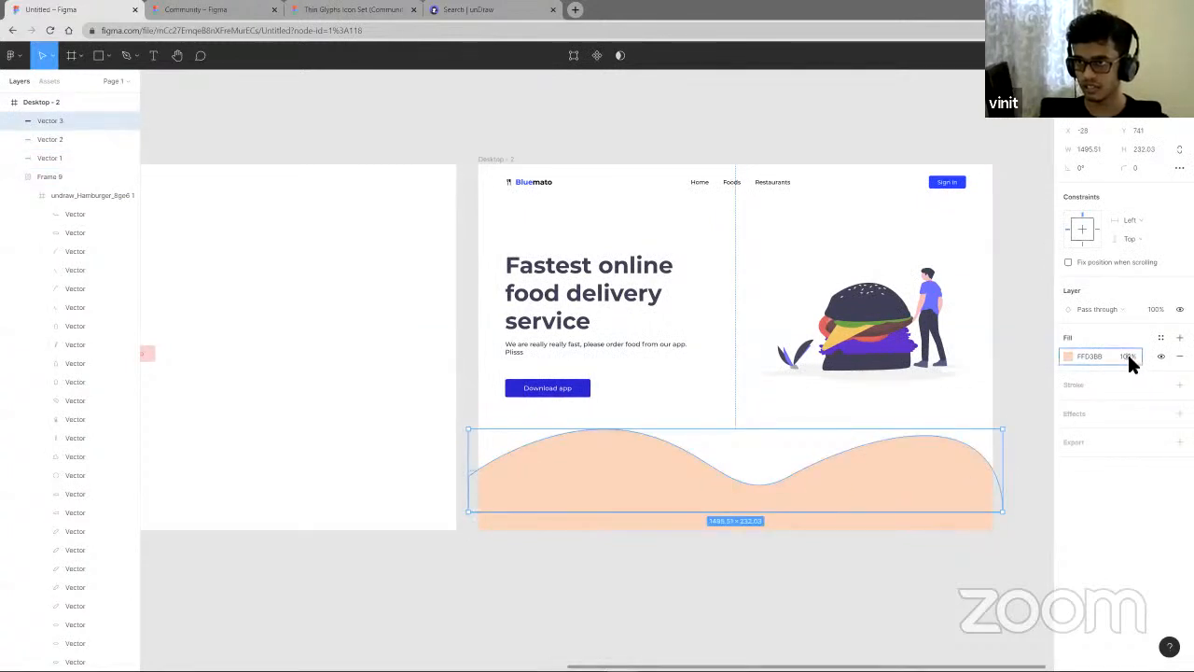
left_click(1118, 360)
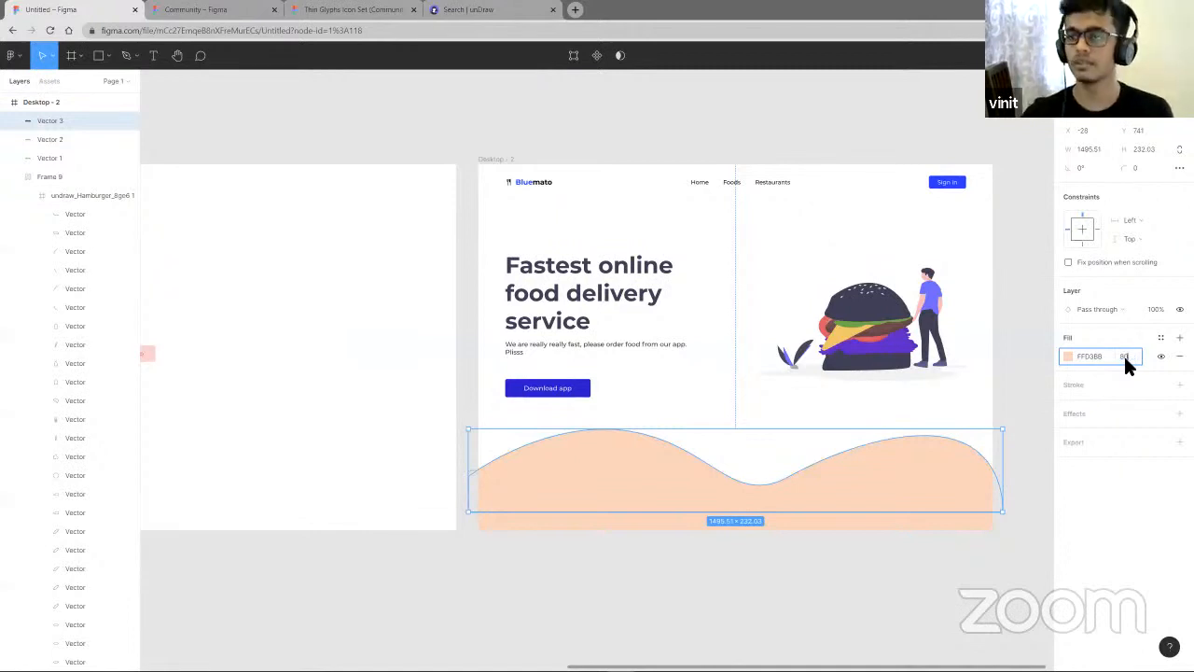
type("80")
key("Return")
left_click(1005, 568)
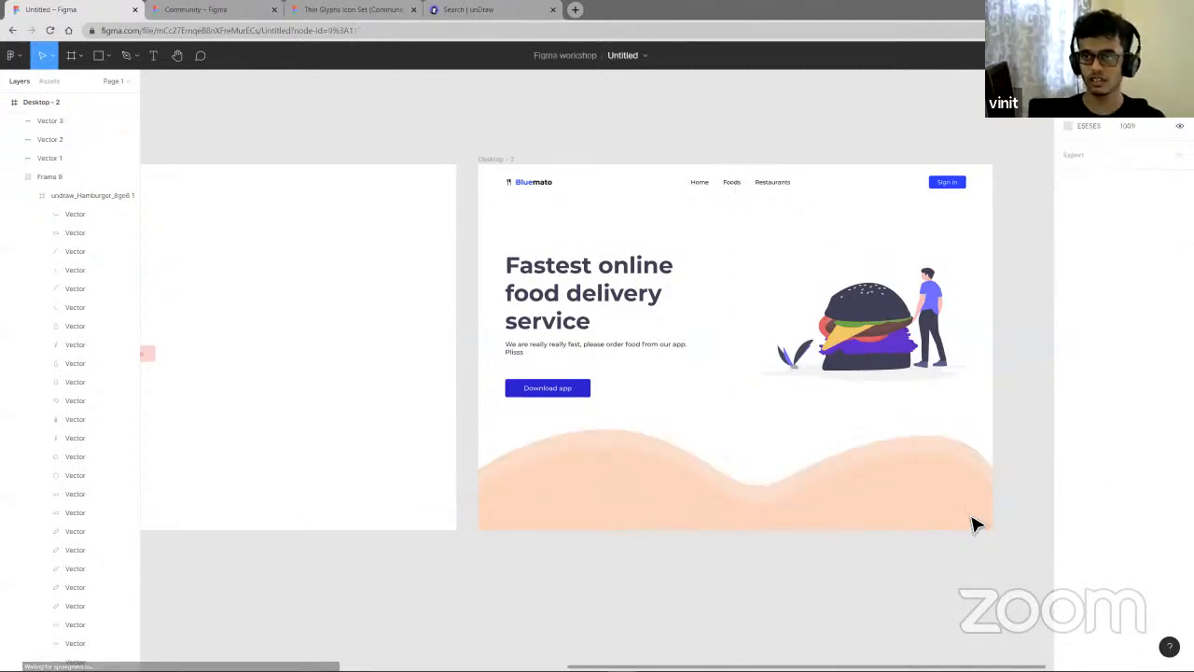
- Shift another wave copy upward and set its fill opacity to 50%
left_click(938, 487)
left_click(951, 524)
left_click_drag(951, 525, 960, 492)
left_click(1127, 356)
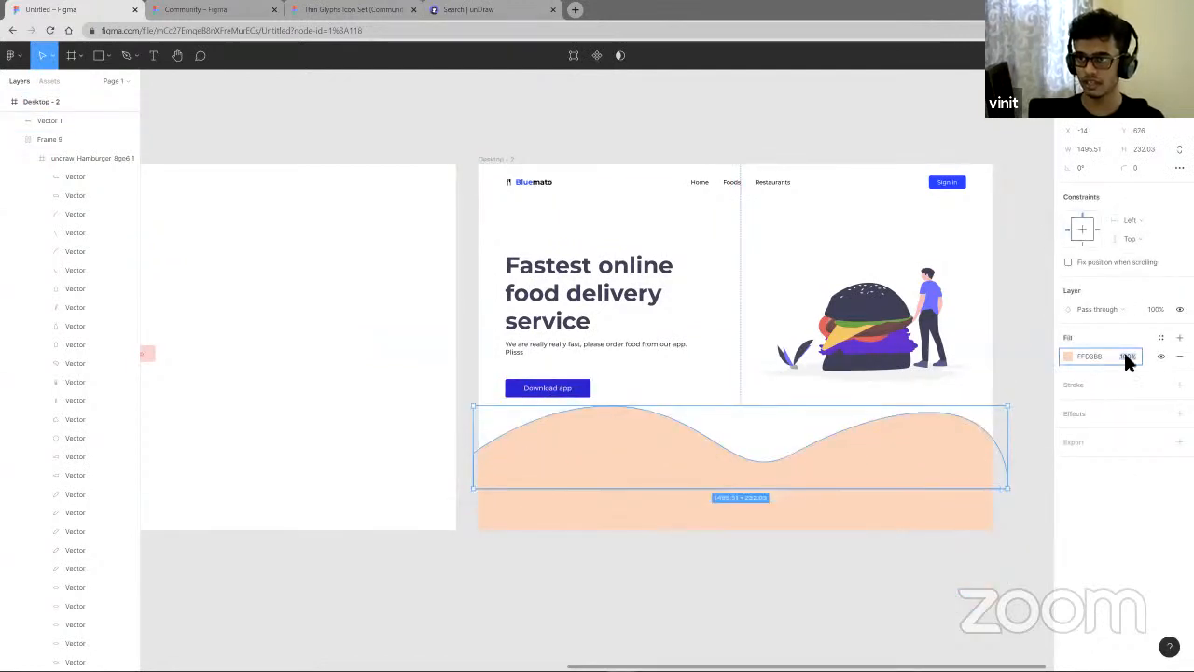
type("50")
key("Return")
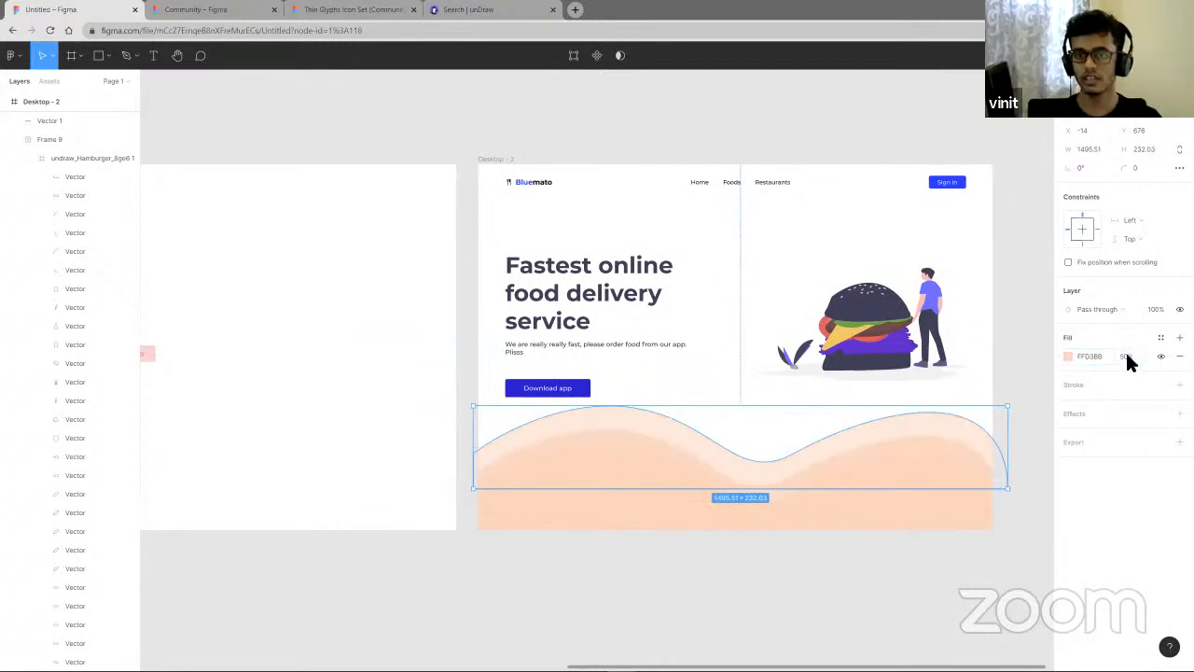
- Delete the two duplicated wave shapes
left_click(975, 611)
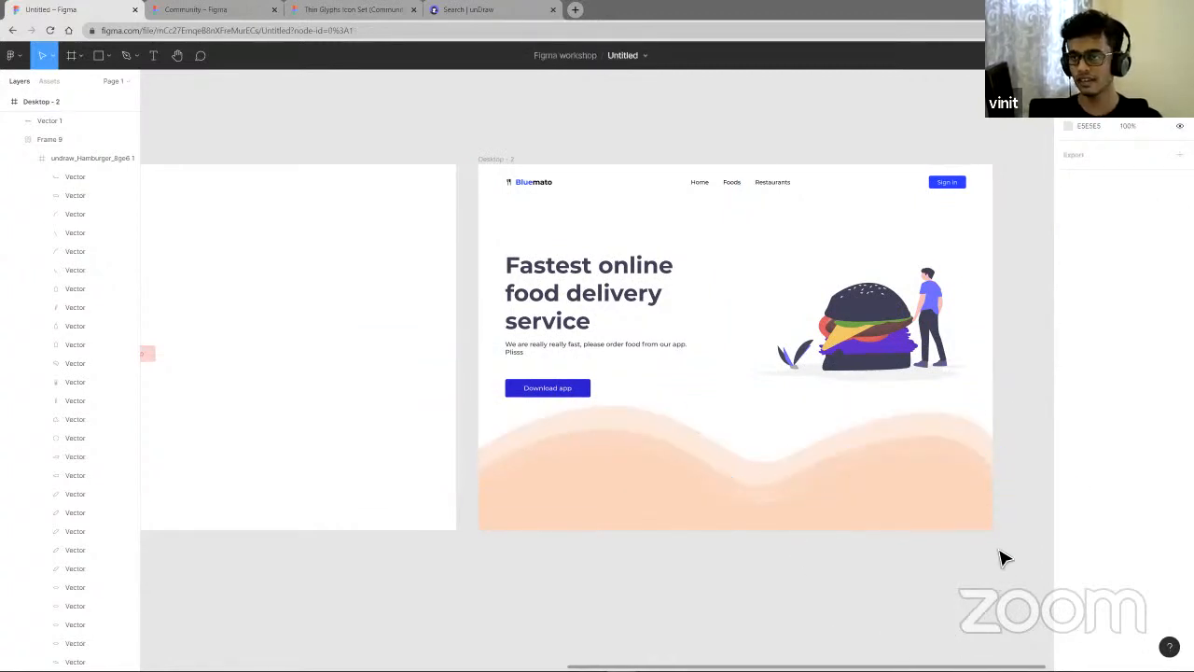
left_click(972, 445)
key("Delete")
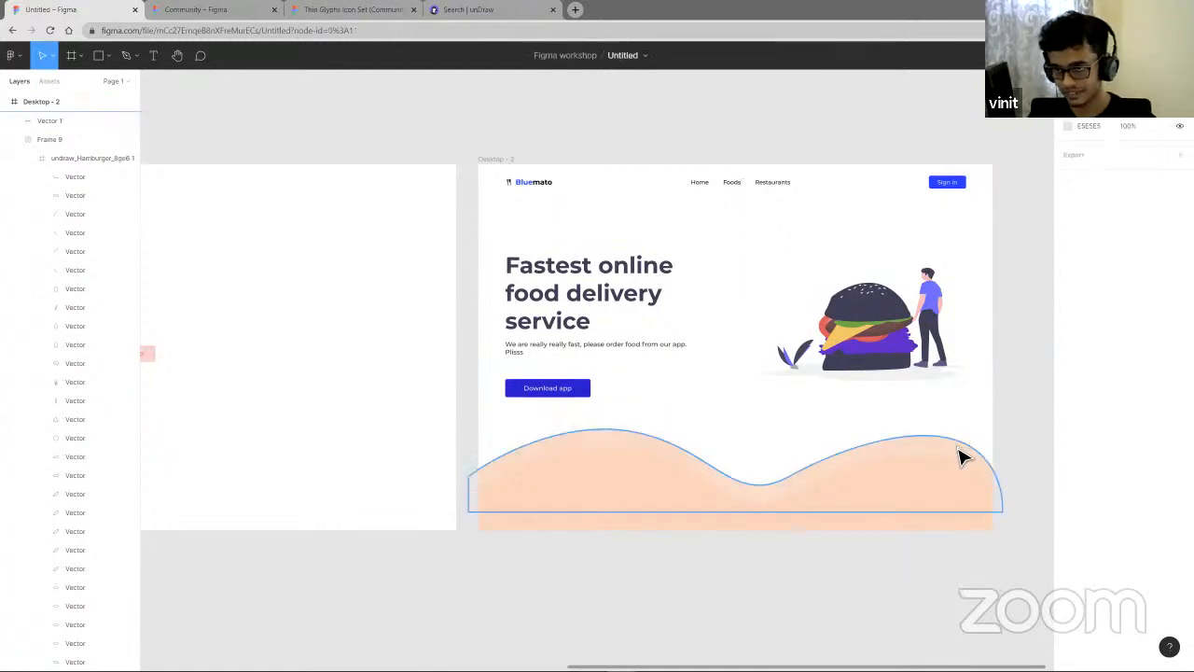
left_click(962, 451)
key("Delete")
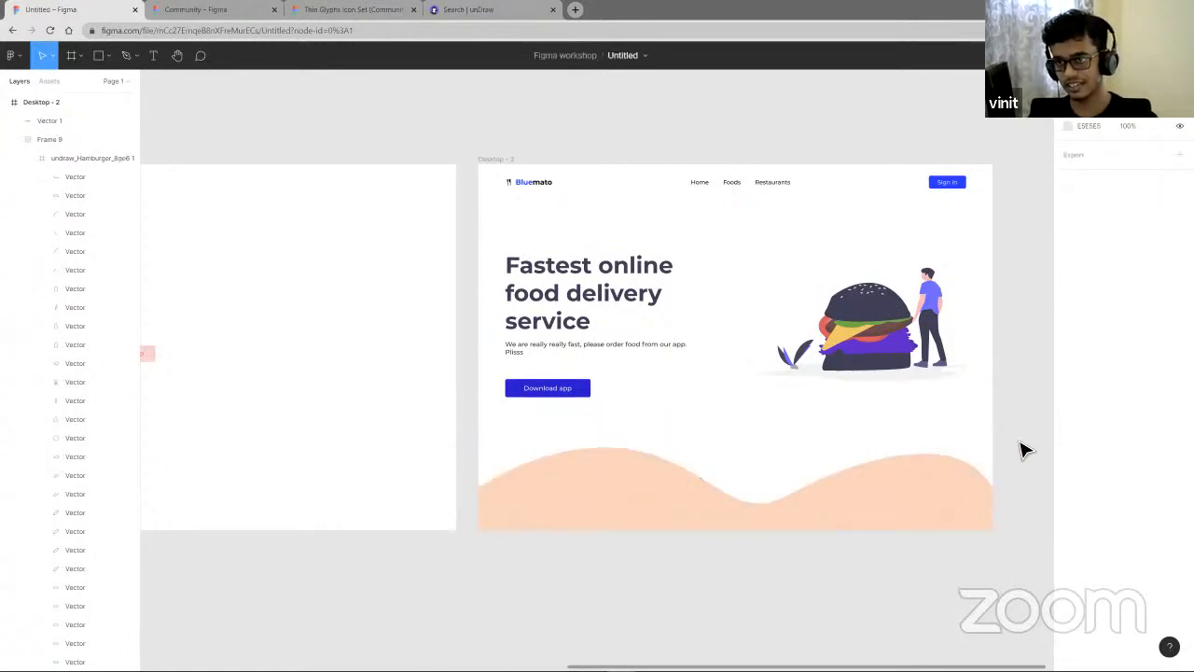
- Change the remaining wave's fill colour to light lavender DCE0F9
scroll(1026, 455, "up", 2)
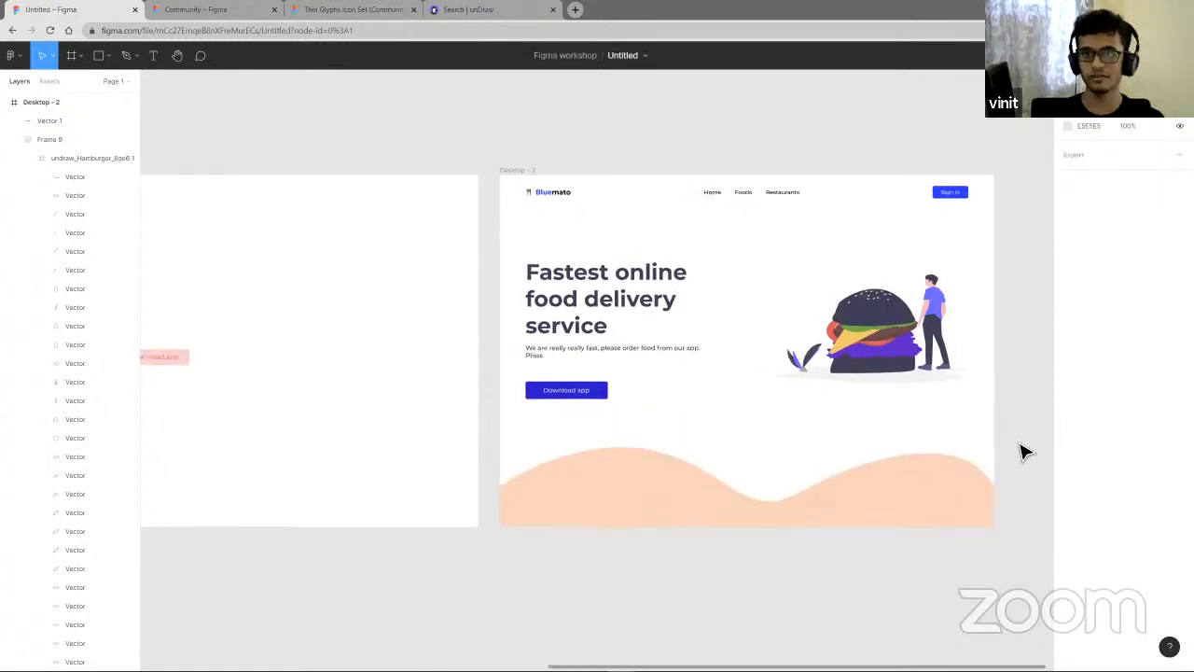
left_click(967, 489)
left_click(1068, 356)
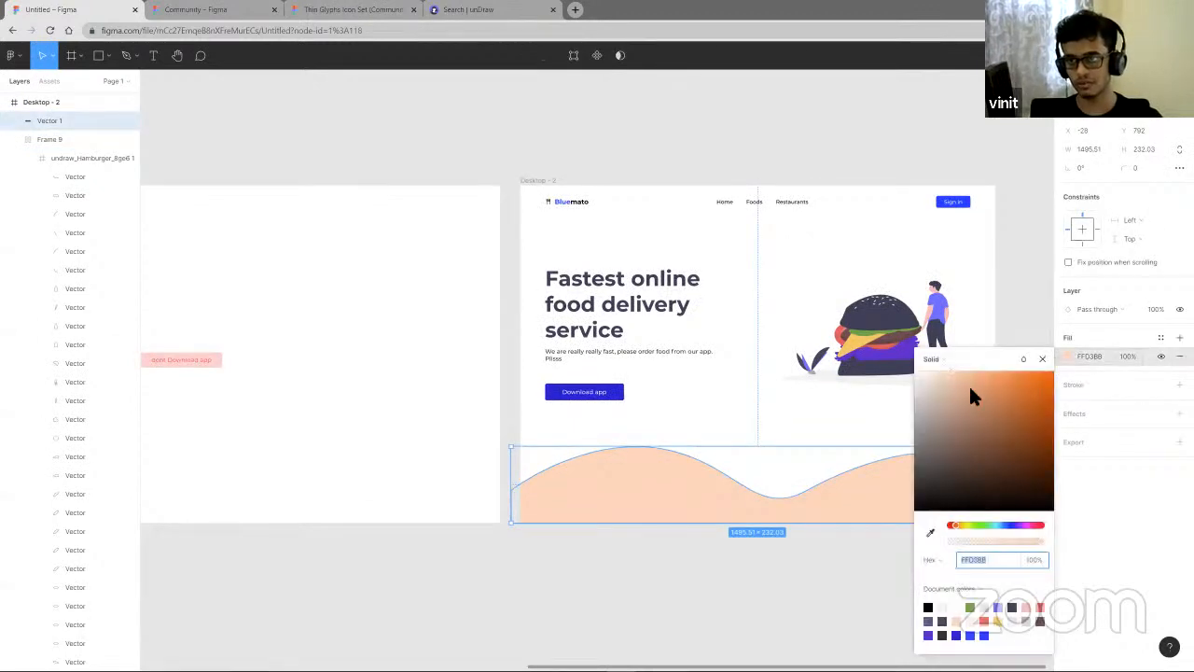
left_click_drag(969, 384, 1015, 378)
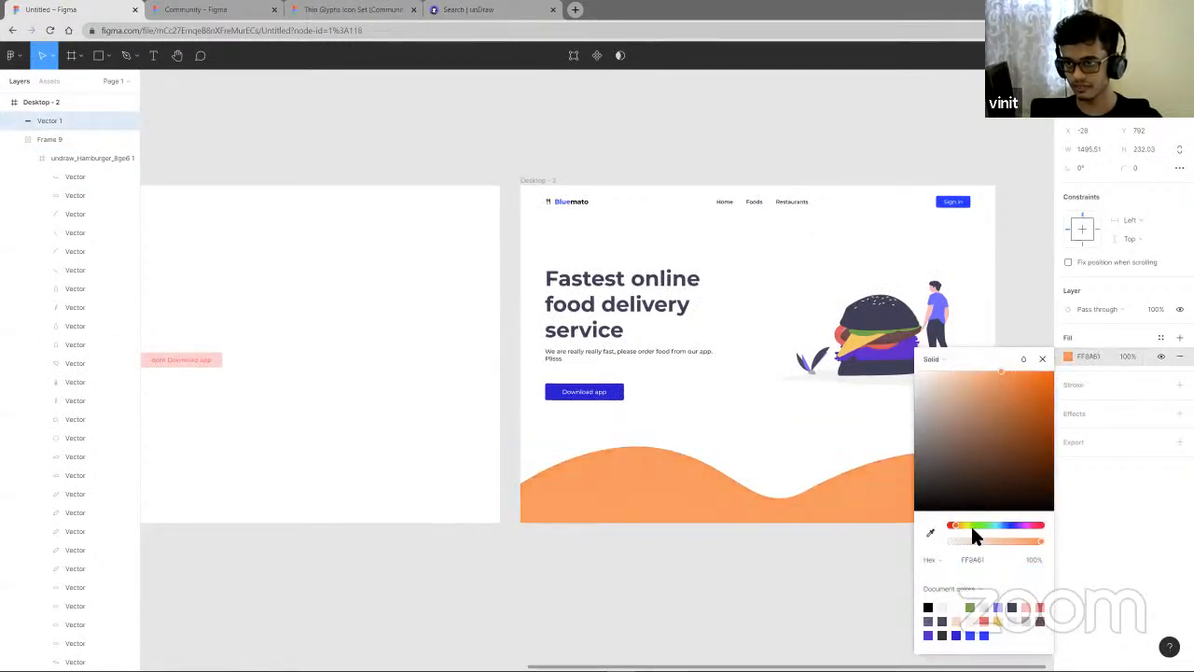
left_click_drag(970, 524, 1006, 527)
left_click_drag(1006, 448, 927, 378)
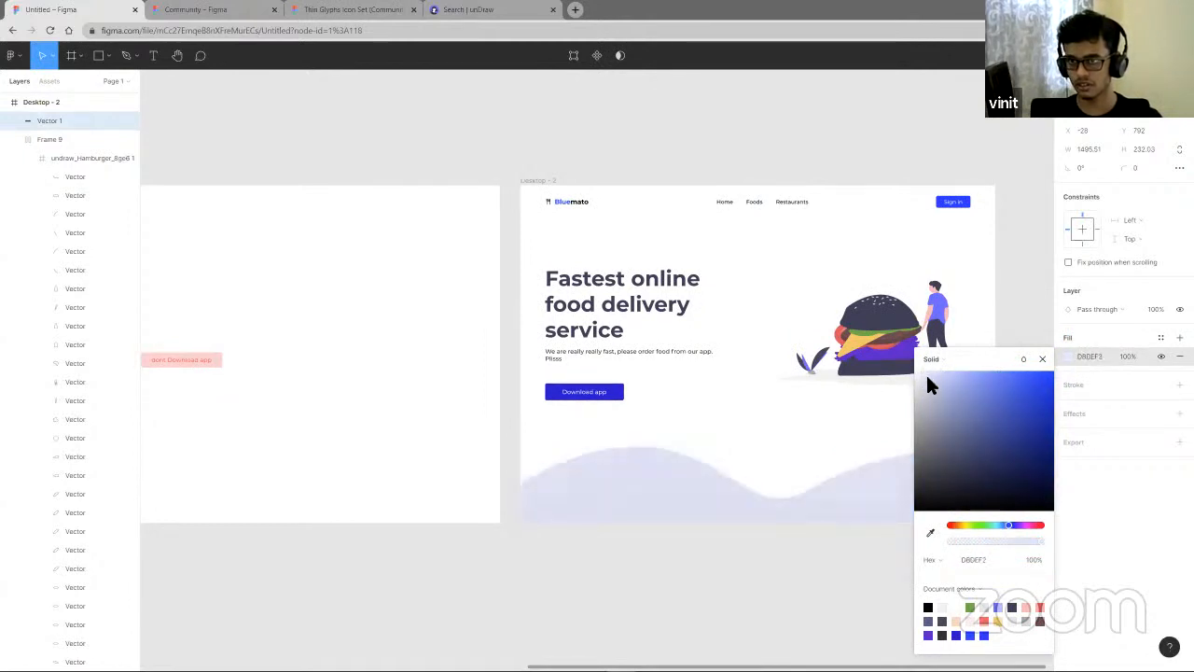
left_click(675, 605)
left_click(979, 502)
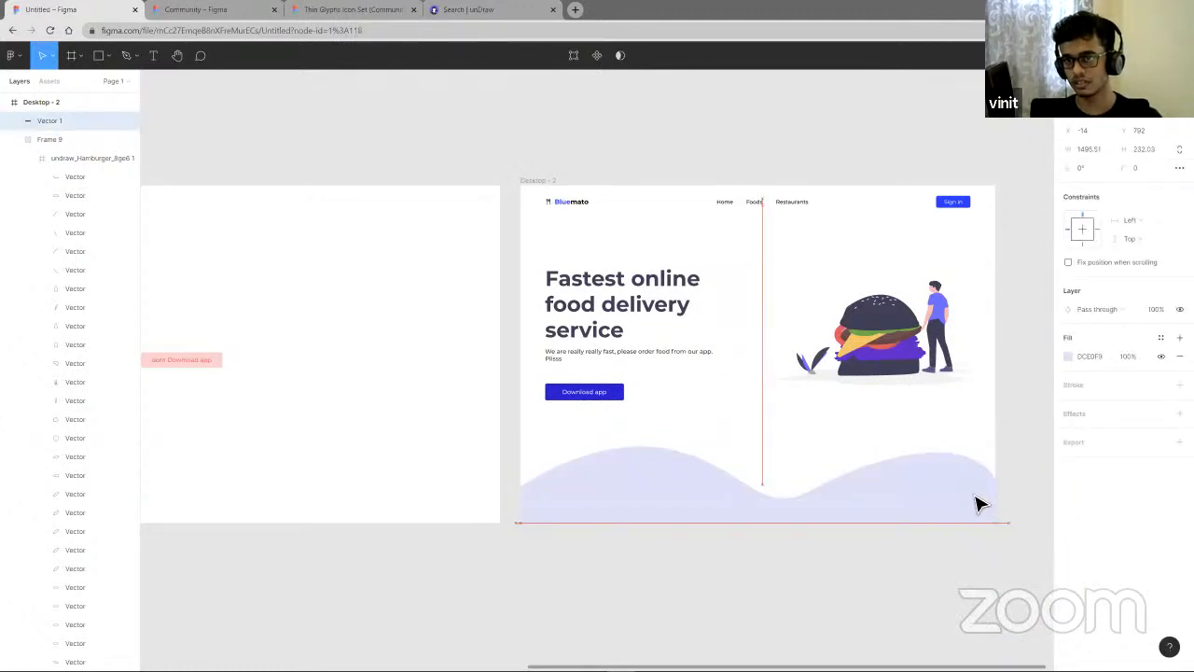
left_click(951, 617)
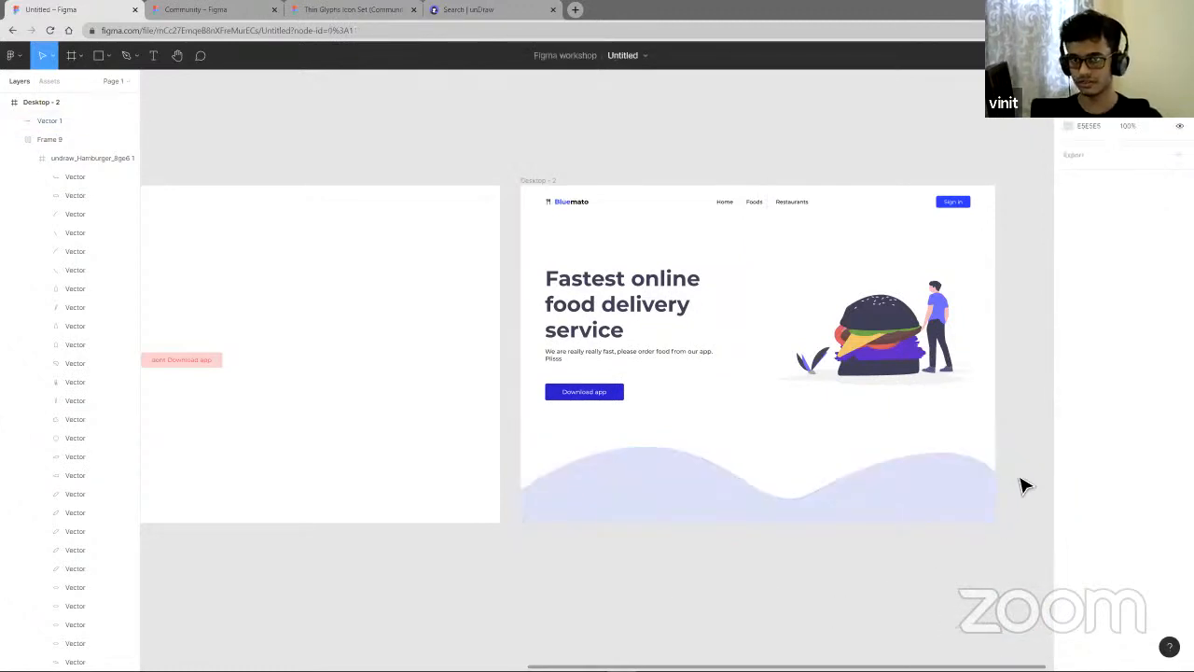
- Post a comment on the hero heading saying change this to "slowest" and mentioning a teammate, and resolve it
scroll(1025, 486, "up", 3, "ctrl")
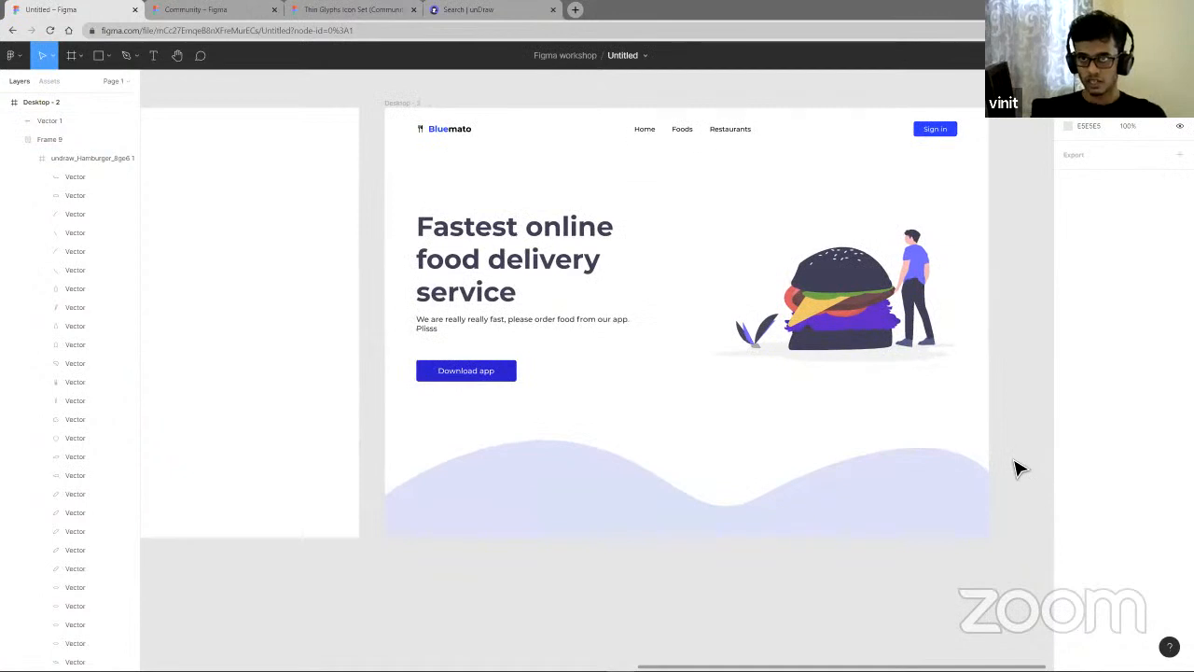
scroll(1019, 465, "down", 3, "ctrl")
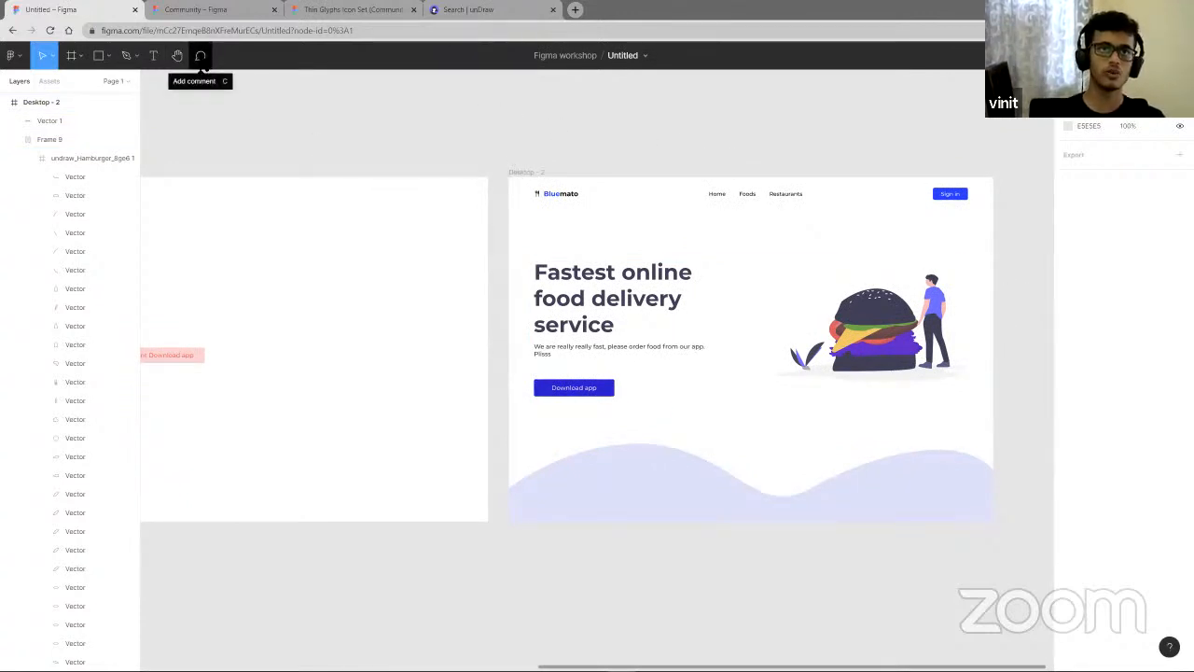
left_click(200, 57)
left_click(627, 289)
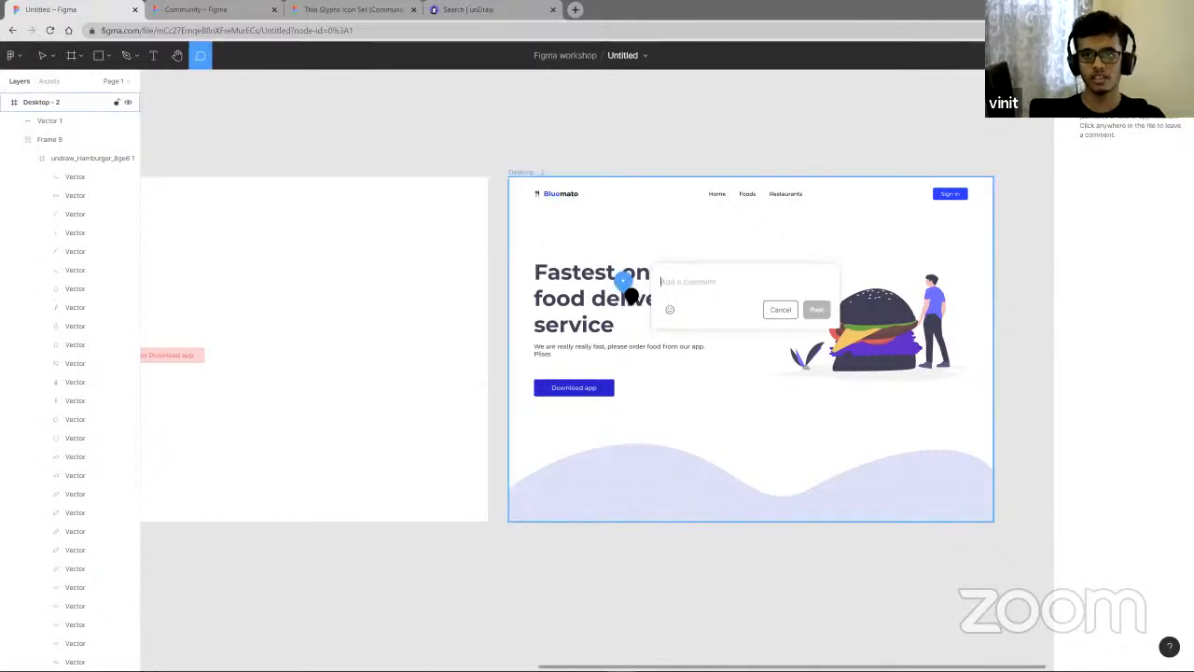
type("change this to \"slowest")
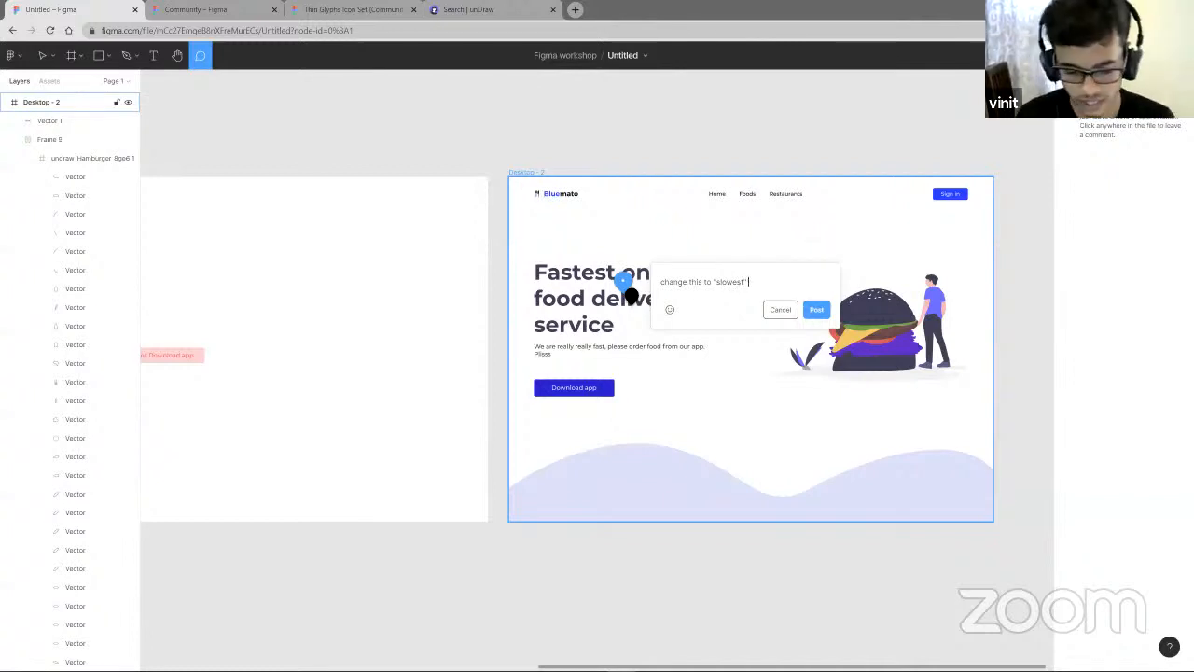
type("@vi")
key("Return")
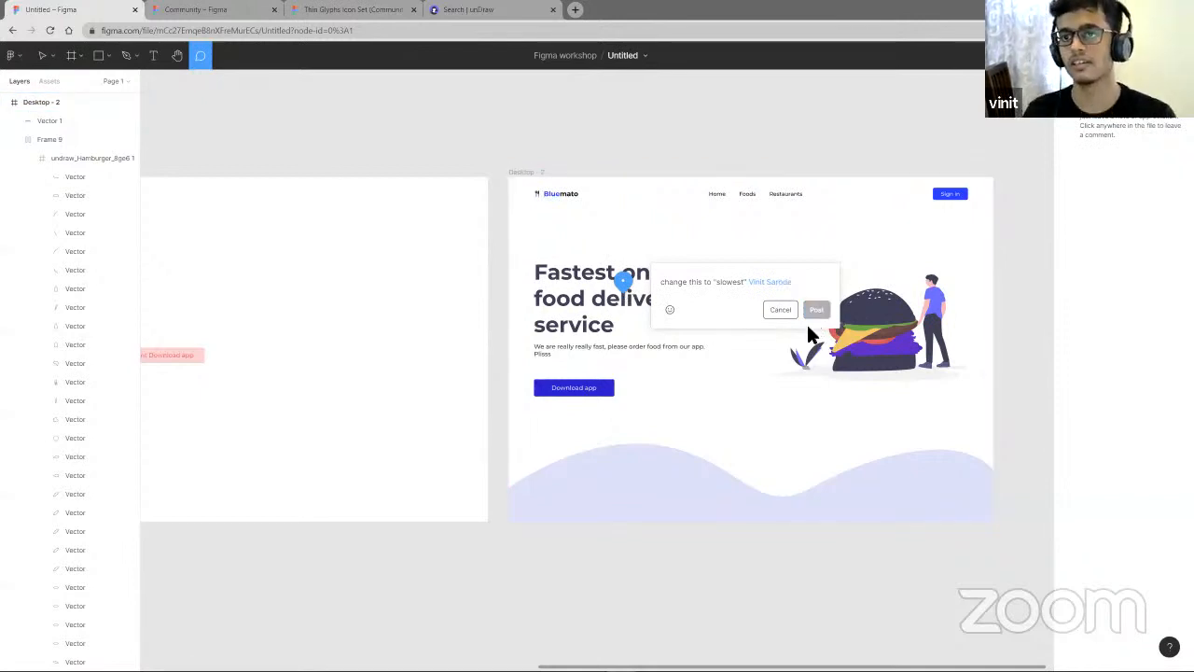
left_click(814, 316)
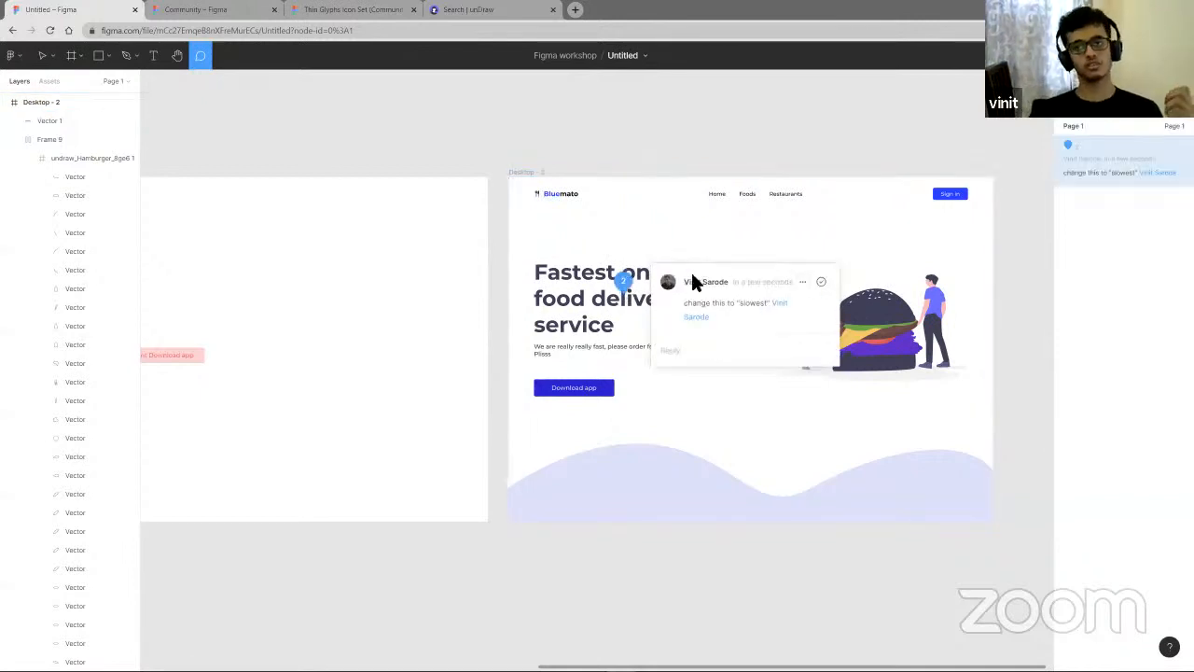
left_click(821, 281)
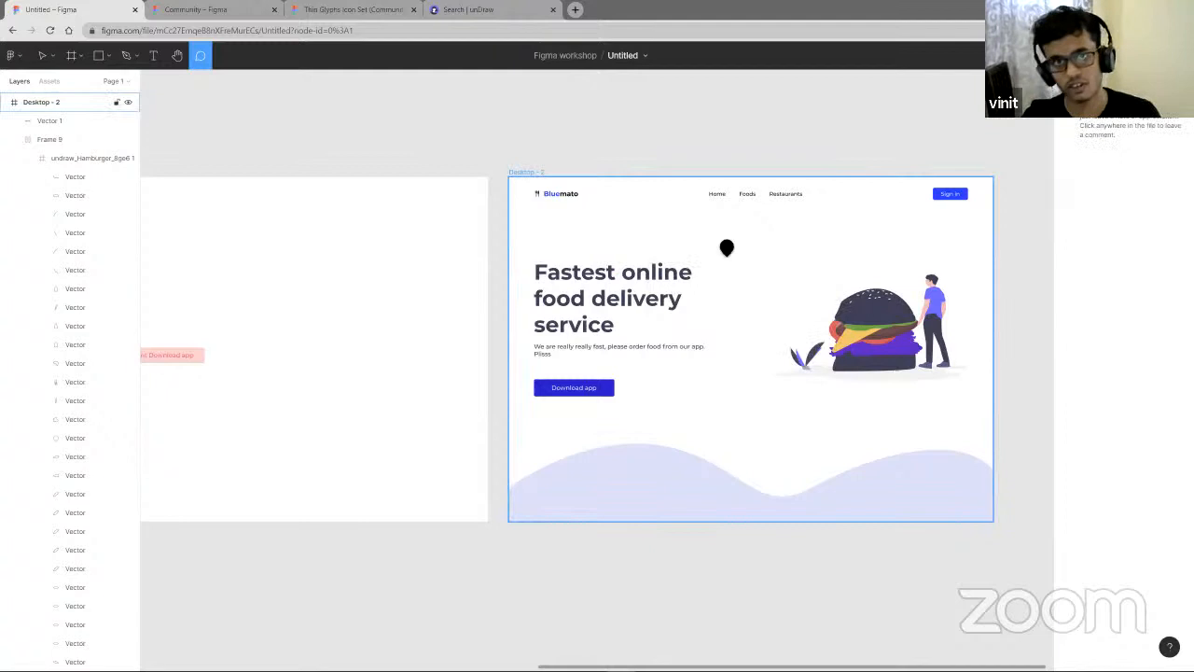
- Draw a circle about 642 × 642 over the illustration and send it to the back
left_click(109, 59)
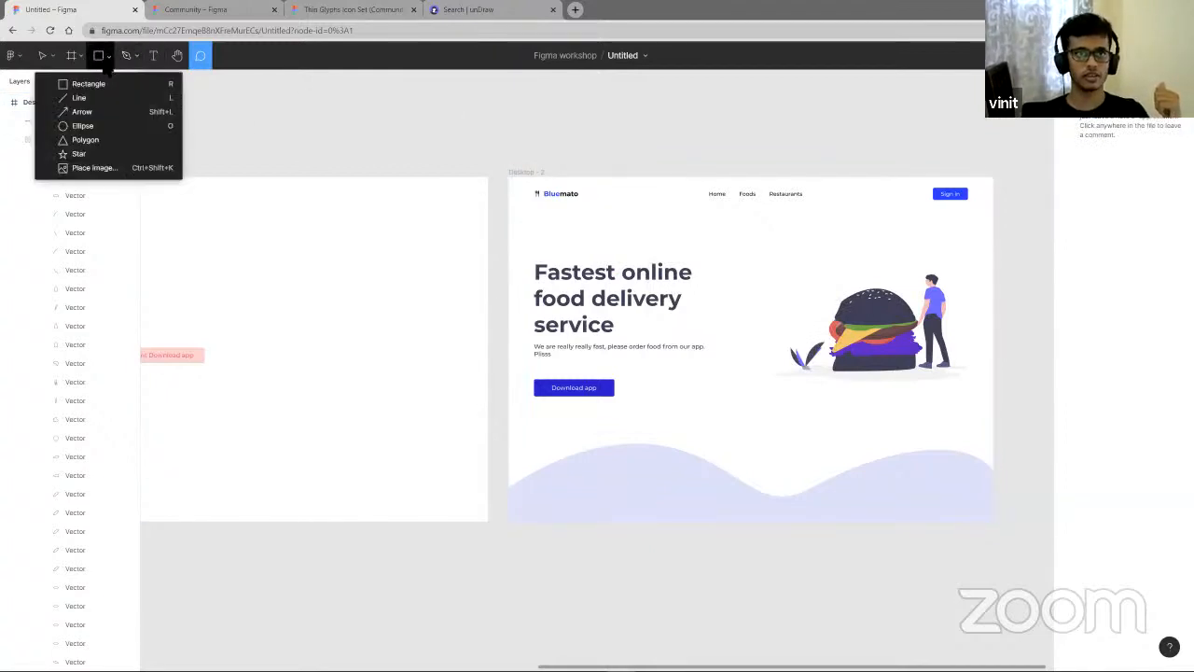
left_click(86, 126)
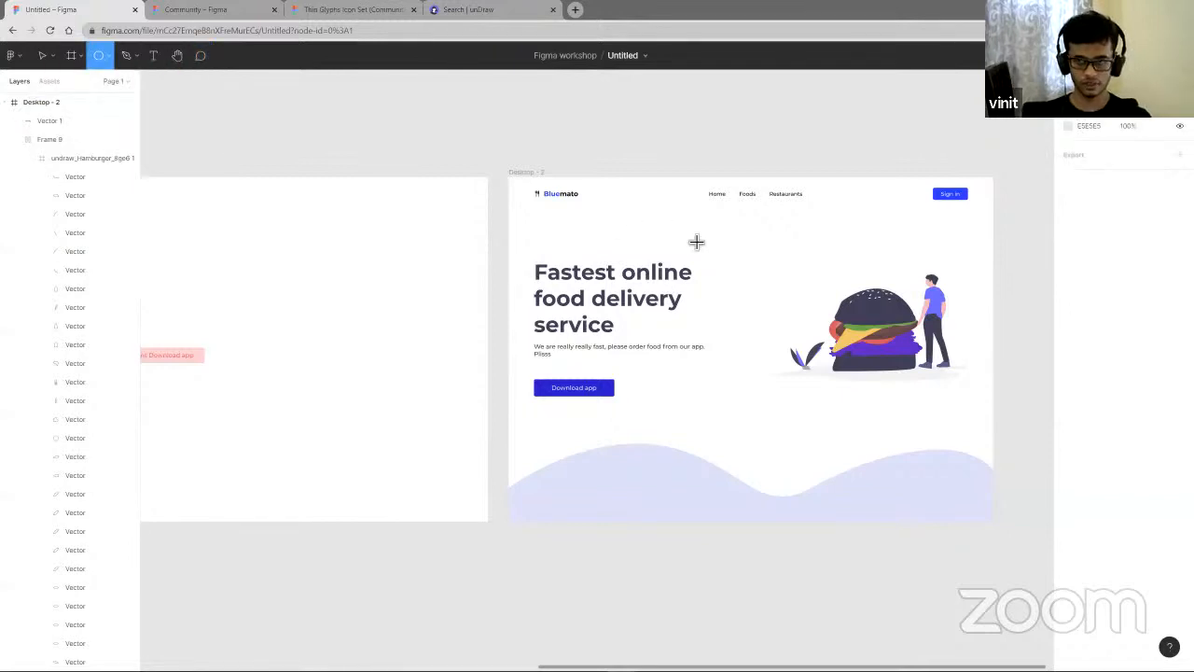
mouse_move(759, 237)
left_mouse_down()
mouse_move(957, 402)
mouse_move(979, 395)
mouse_move(912, 386)
left_mouse_up()
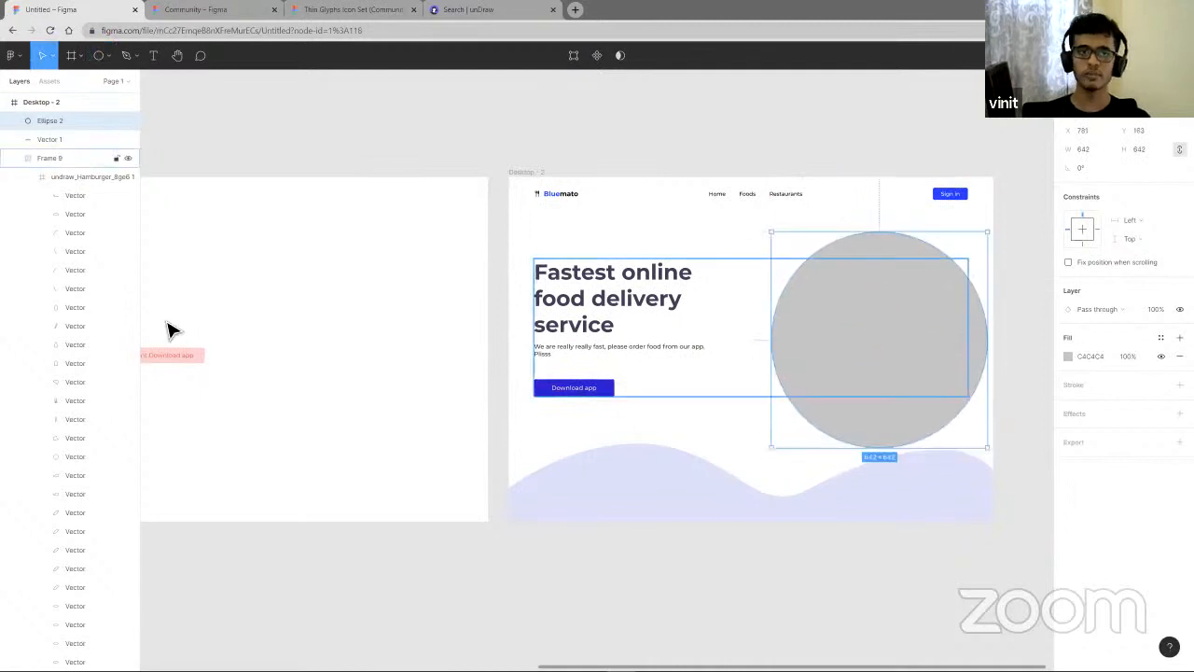
right_click(876, 332)
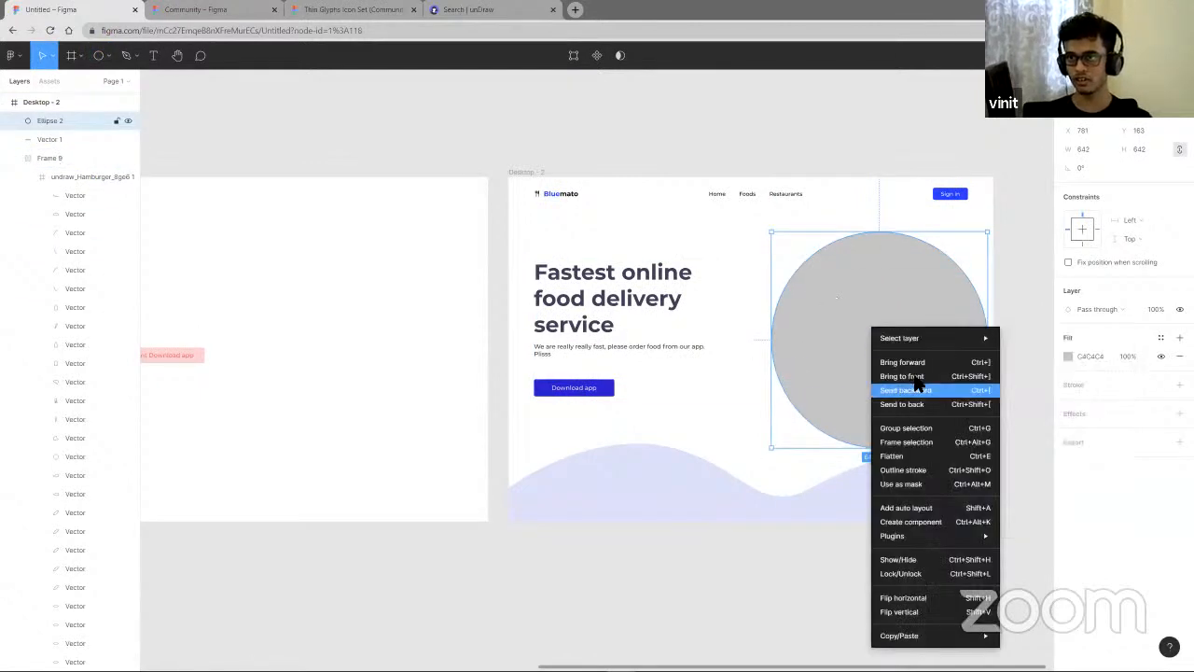
left_click(825, 338)
right_click(863, 336)
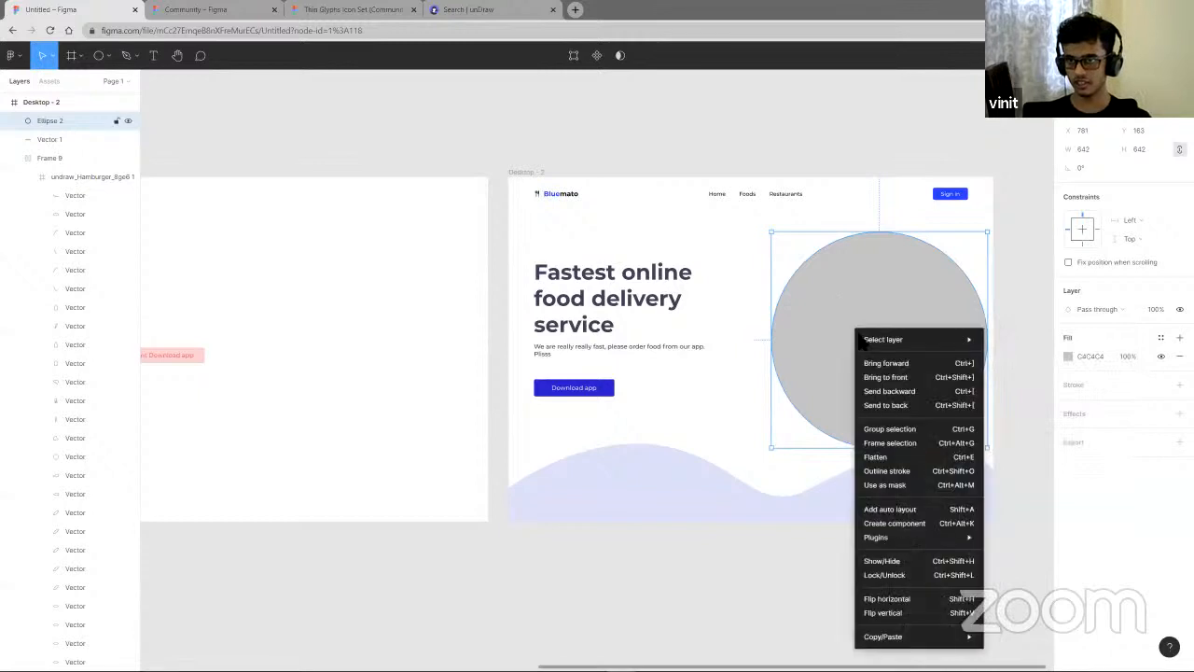
left_click(887, 405)
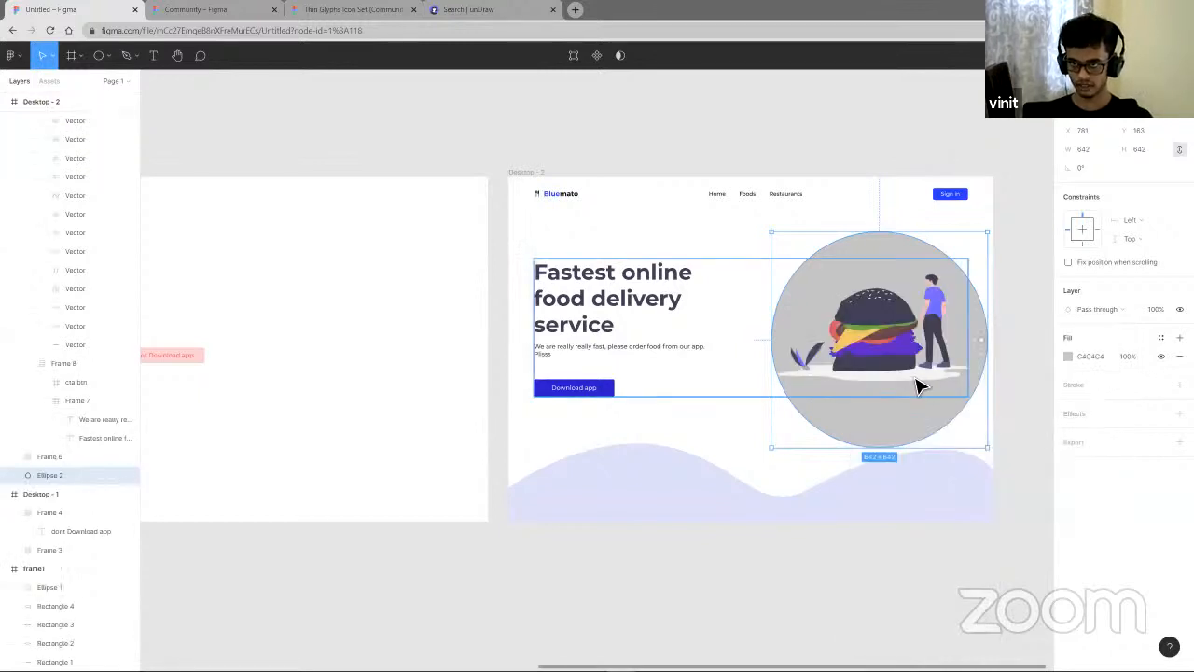
- Set the circle's fill colour to F3F3F3
double_click(897, 358)
left_click(915, 433)
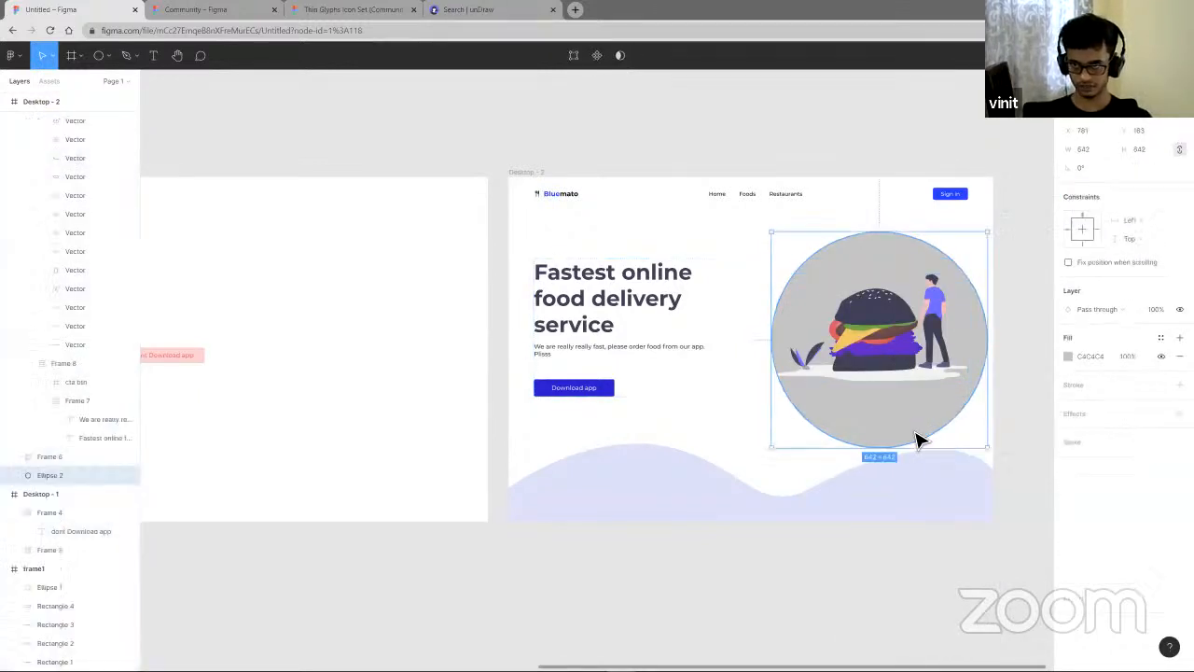
left_click(1069, 356)
type("F3F3F3")
key("Return")
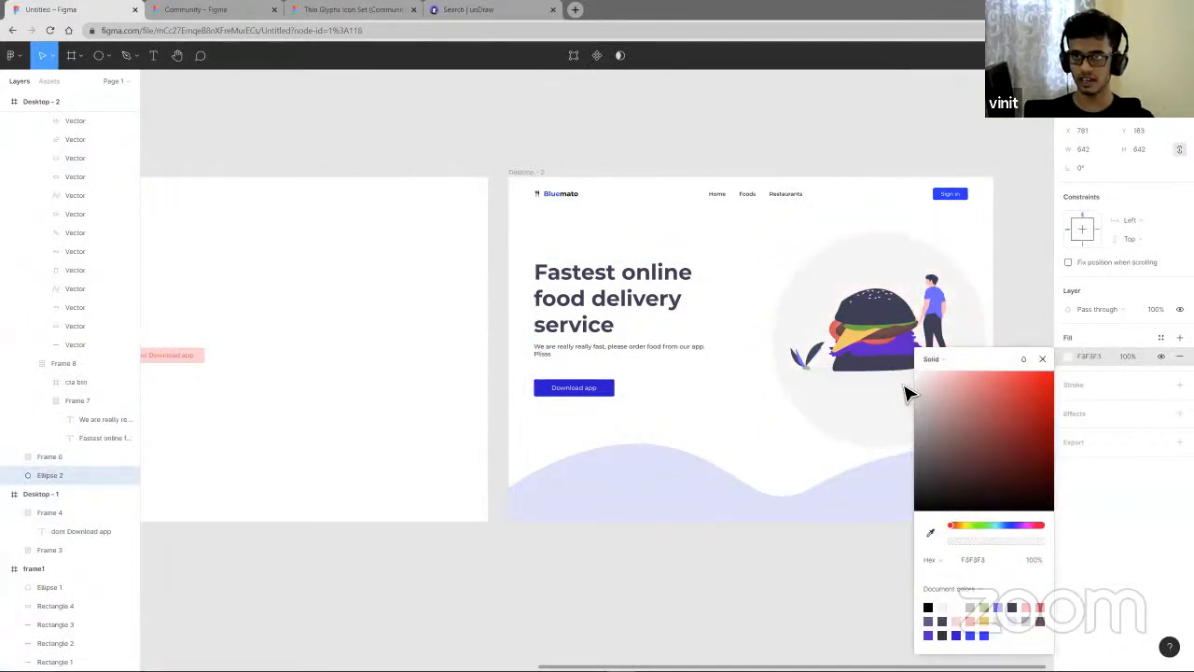
left_click(1026, 294)
left_click(946, 414)
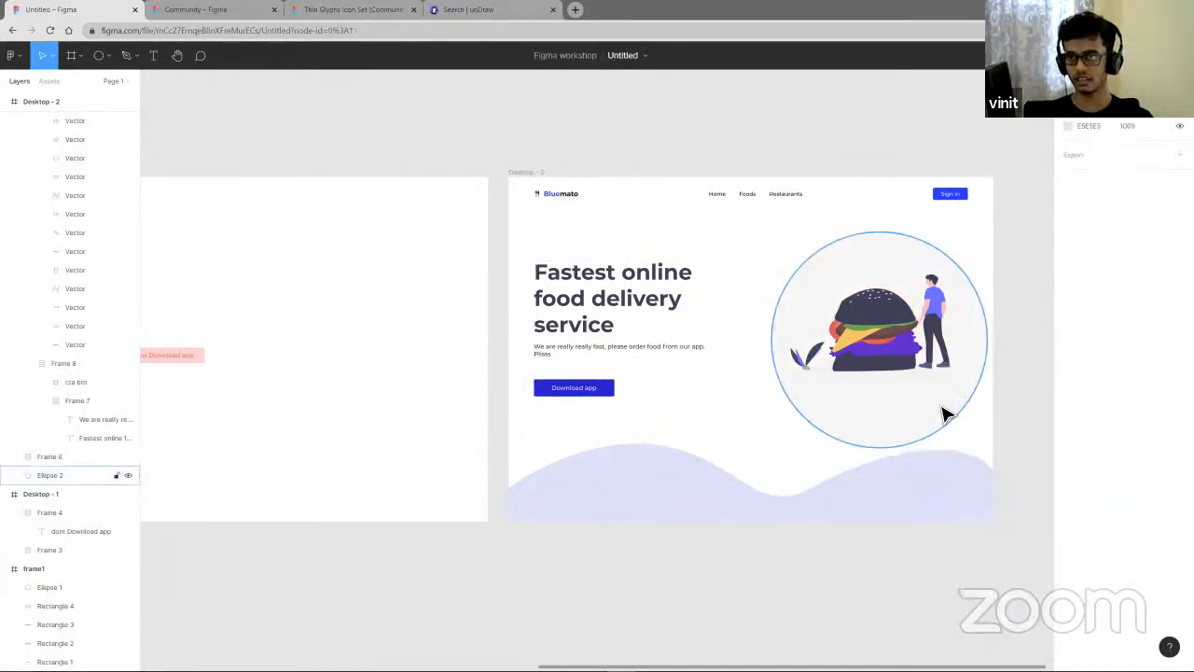
- Nudge the circle up and left so it sits centred behind the illustration
left_click_drag(939, 413, 939, 405)
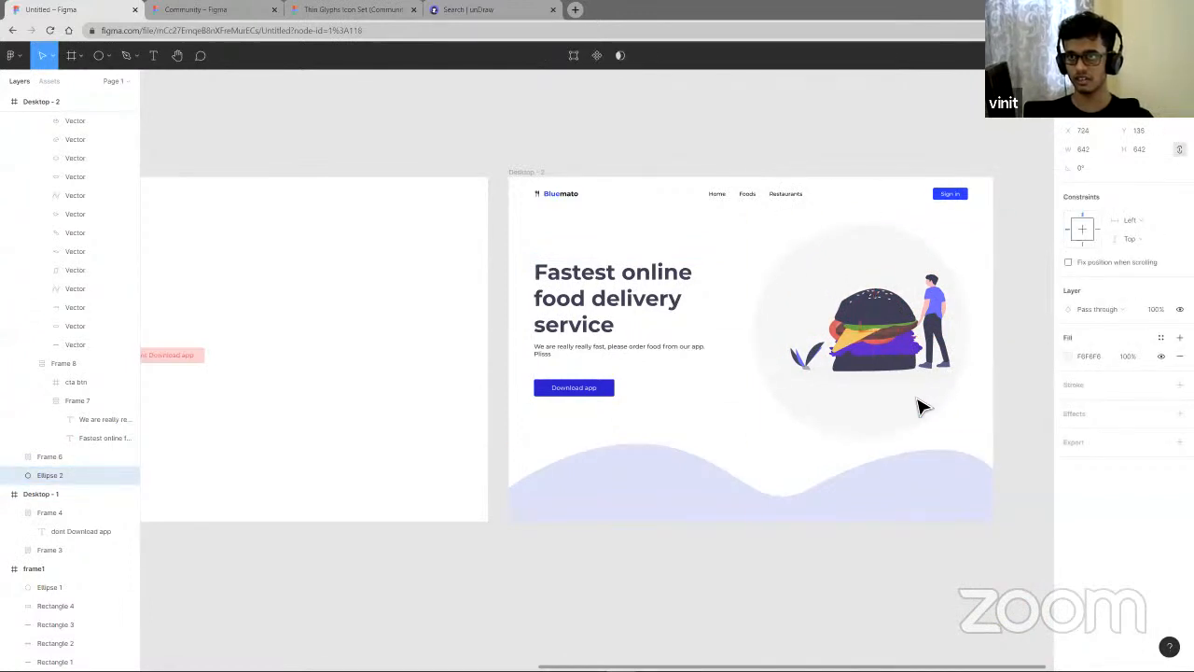
left_click_drag(922, 407, 936, 400)
left_click(1031, 357)
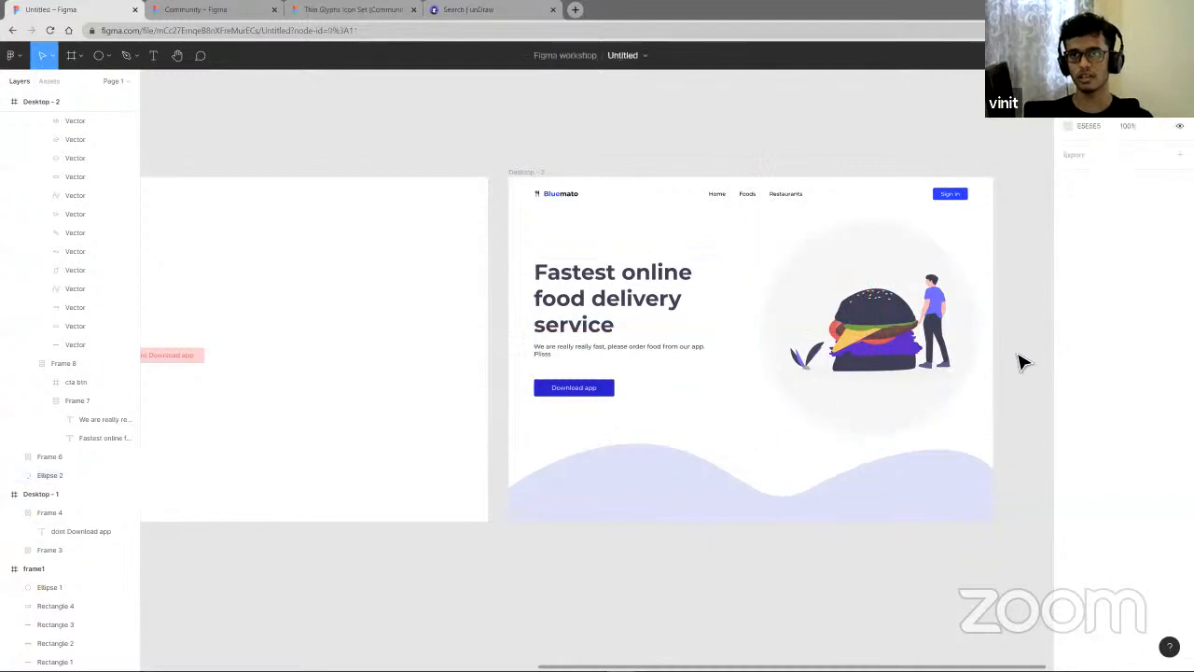
scroll(1020, 361, "up", 3)
scroll(1022, 361, "up", 2)
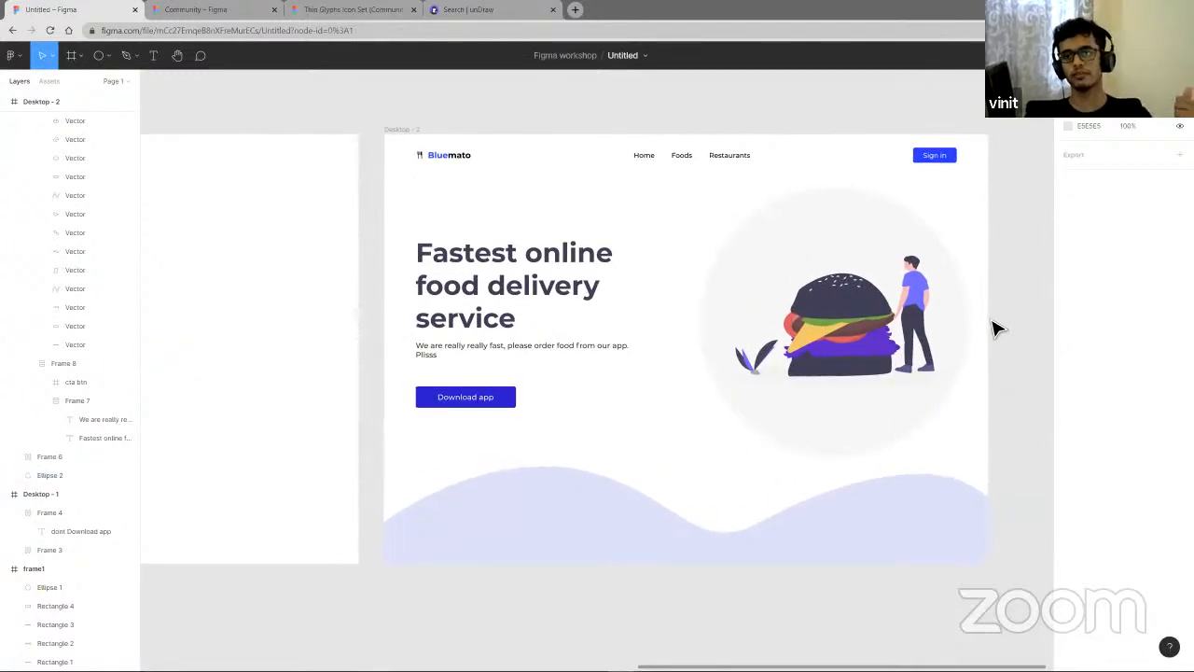
scroll(592, 345, "down", 2)
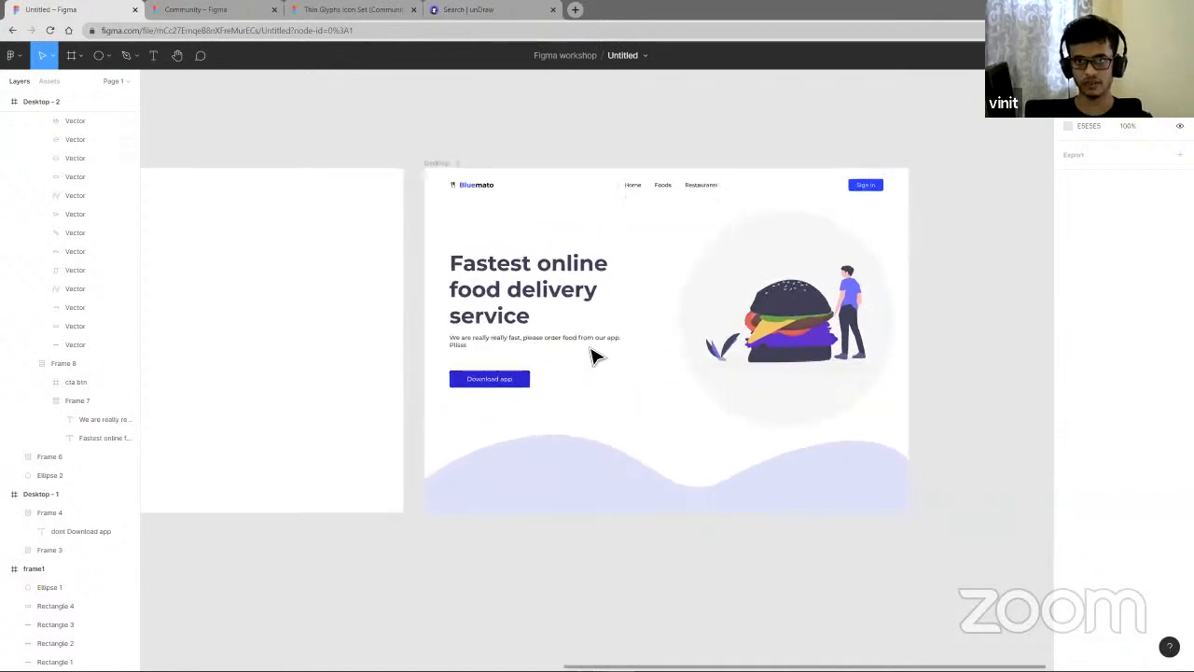
scroll(597, 358, "down", 5)
right_click(613, 377)
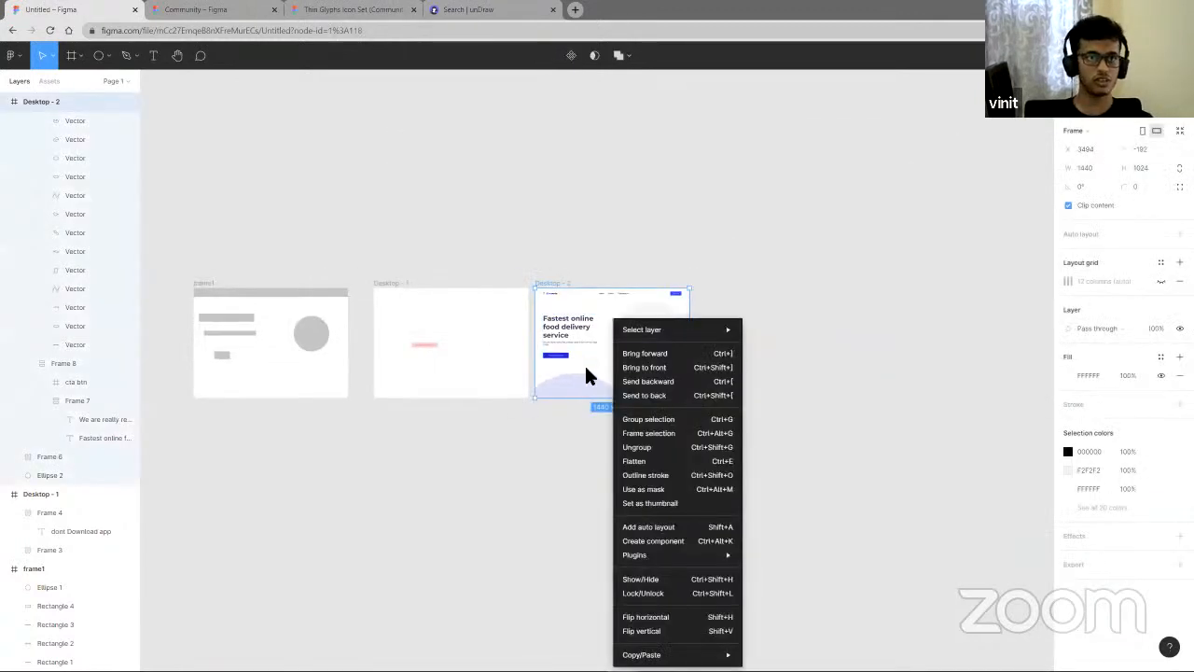
left_click(587, 371)
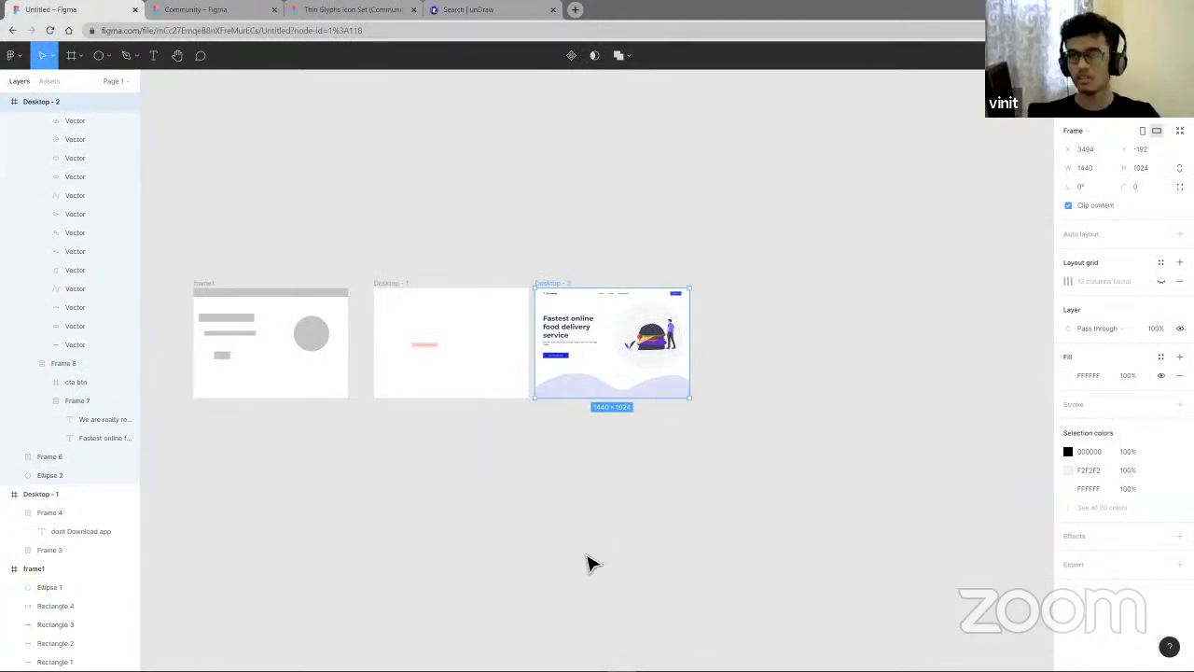
- Switch the wave shape's fill from solid to a linear gradient
left_click(660, 400)
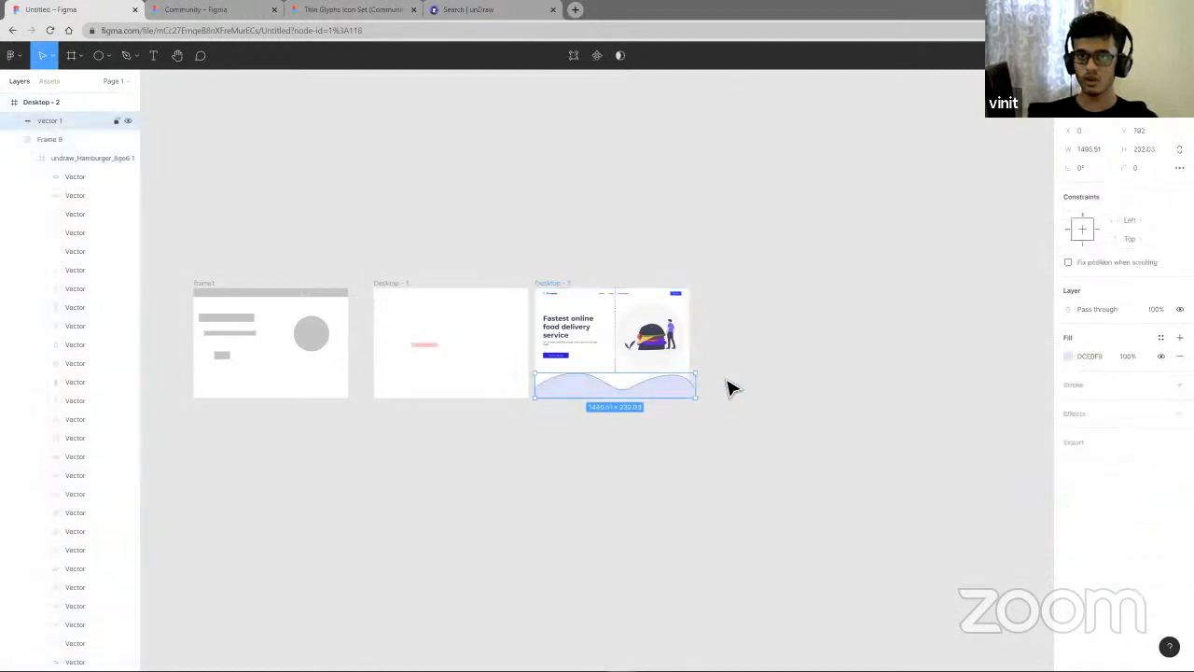
scroll(688, 392, "up", 5)
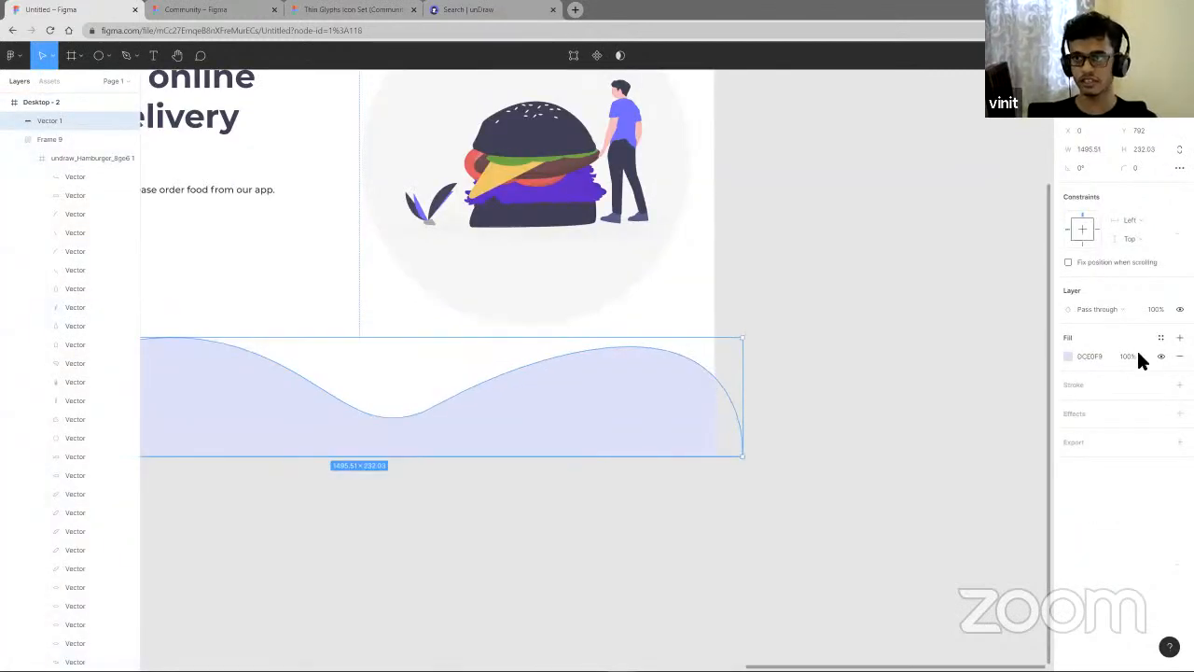
scroll(727, 400, "left", 3)
left_click(1068, 355)
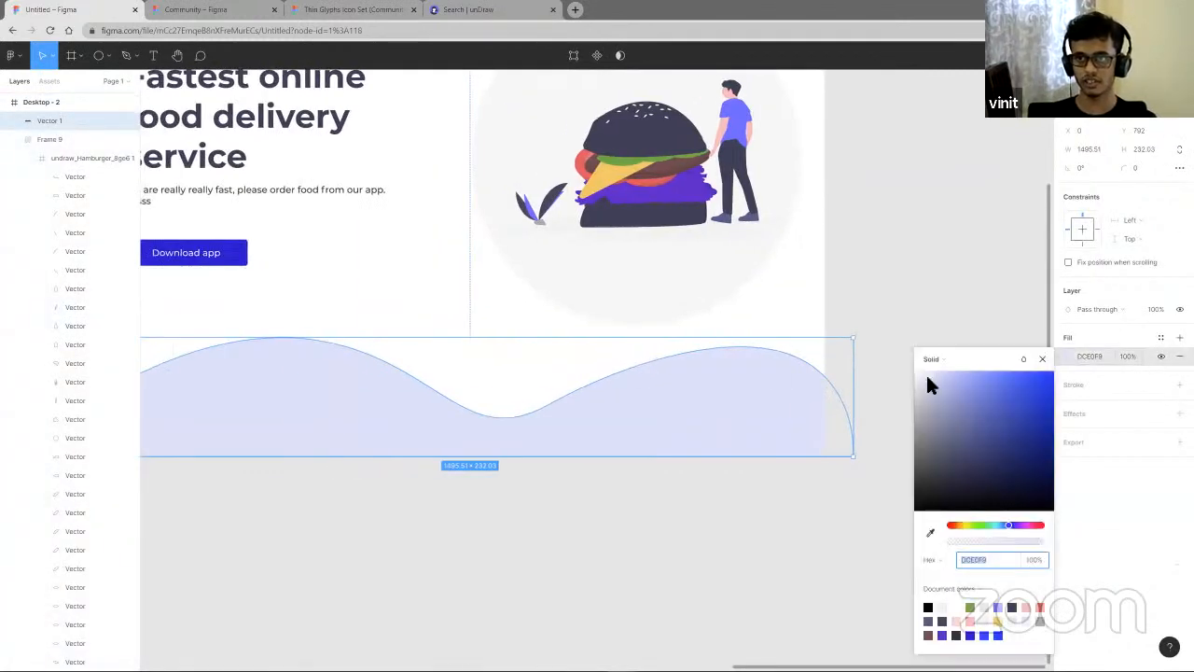
left_click(929, 361)
left_click(938, 378)
- Adjust the wave's gradient handles so the fill fades vertically toward the top
scroll(799, 448, "left", 3)
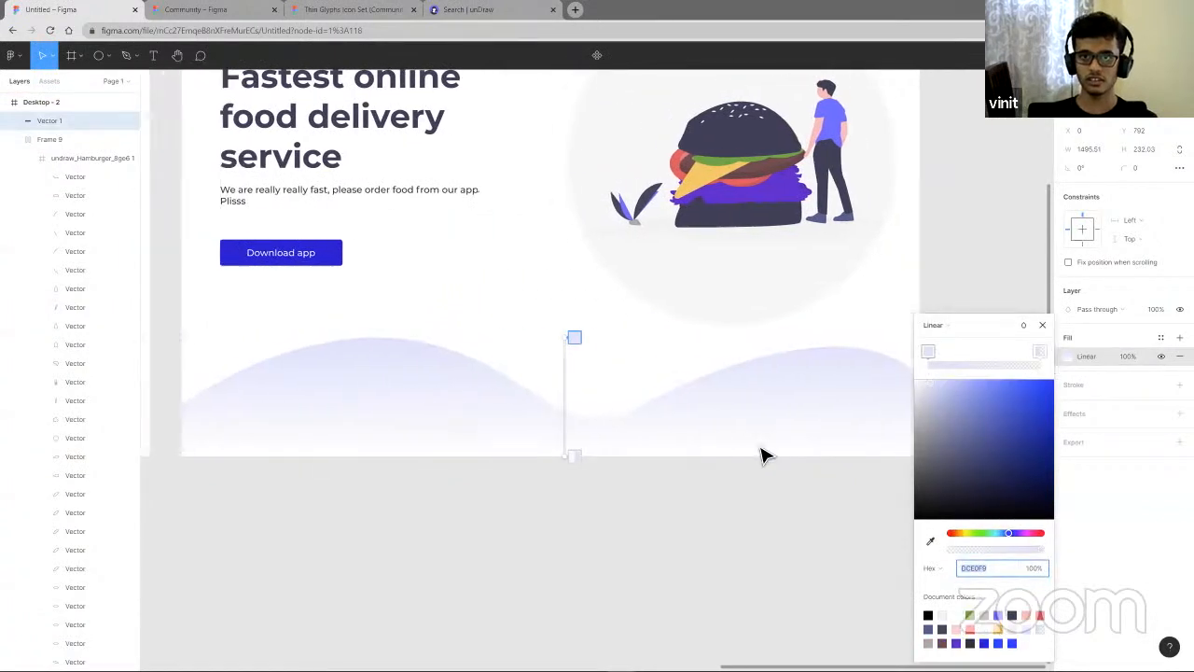
left_click_drag(606, 337, 690, 465)
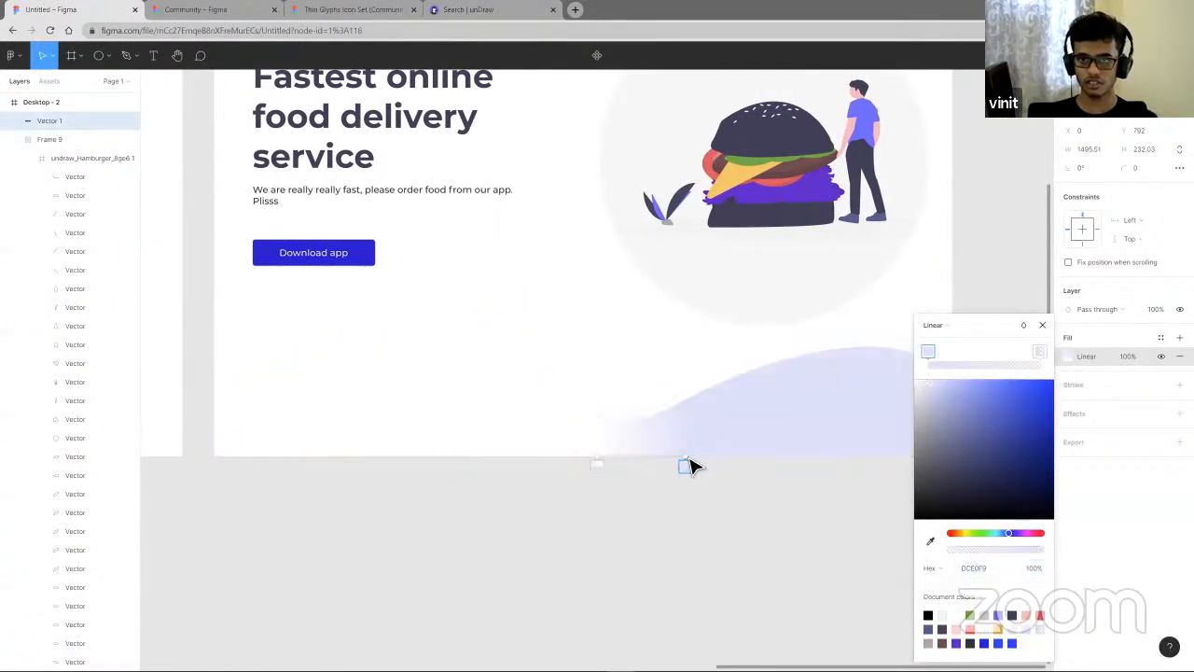
left_click_drag(600, 464, 622, 306)
left_click_drag(696, 466, 641, 594)
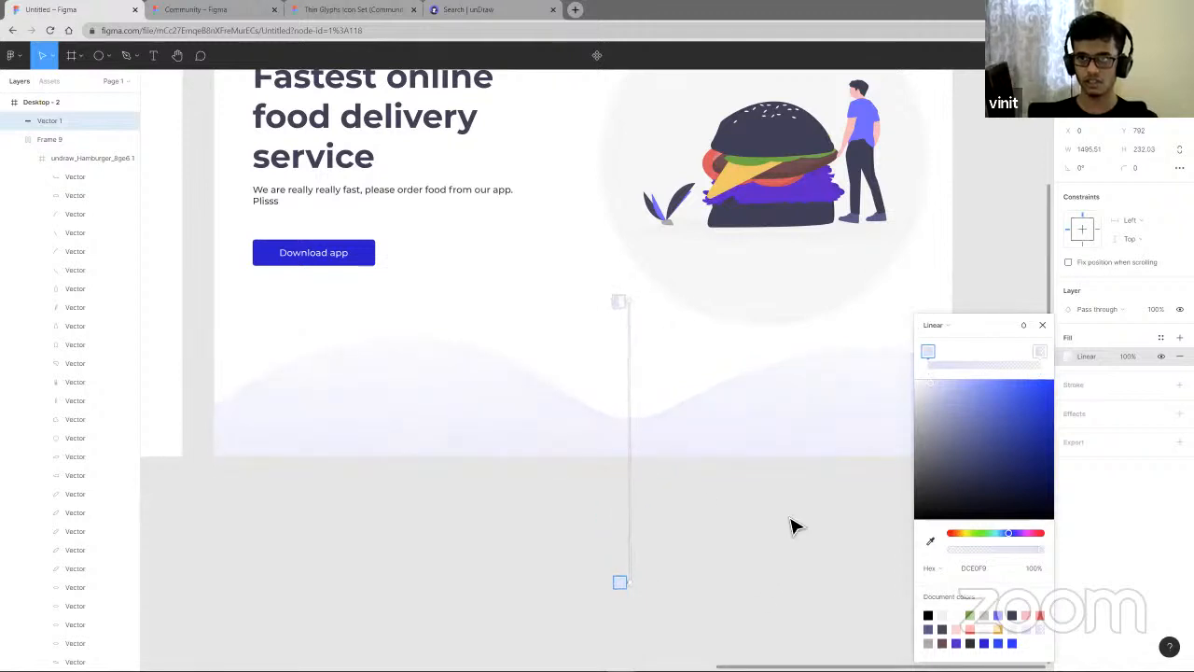
scroll(790, 528, "down", 5)
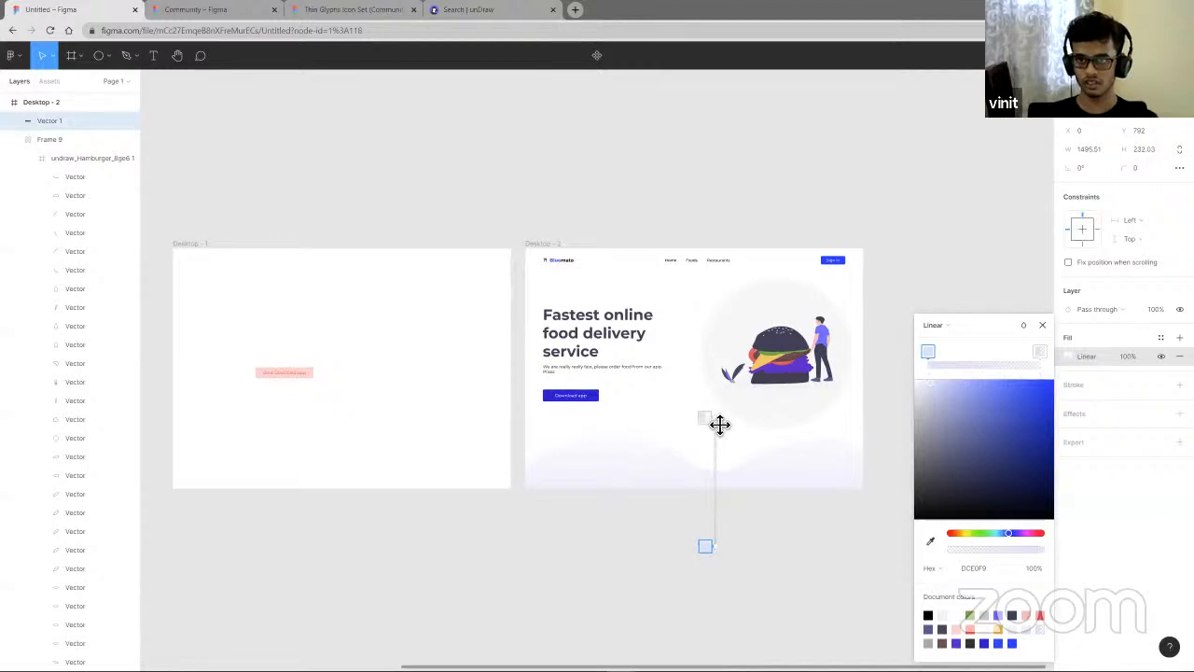
mouse_move(724, 438)
left_mouse_down()
mouse_move(725, 469)
mouse_move(722, 455)
left_mouse_up()
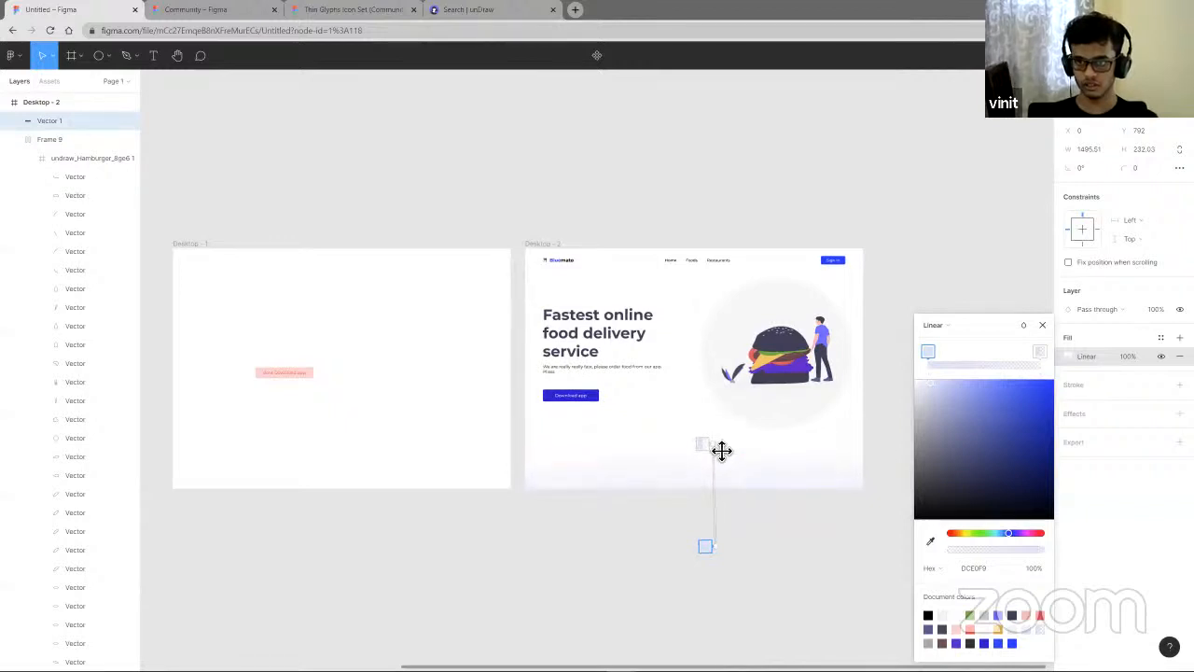
left_click_drag(724, 543, 724, 503)
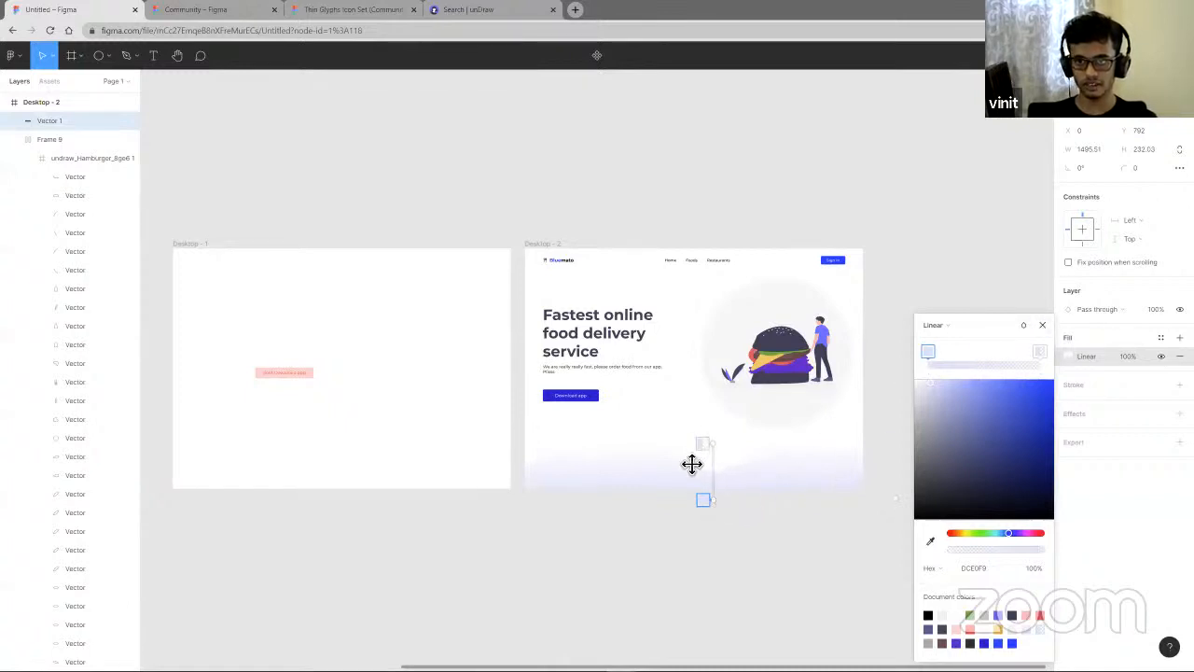
left_click_drag(691, 463, 721, 434)
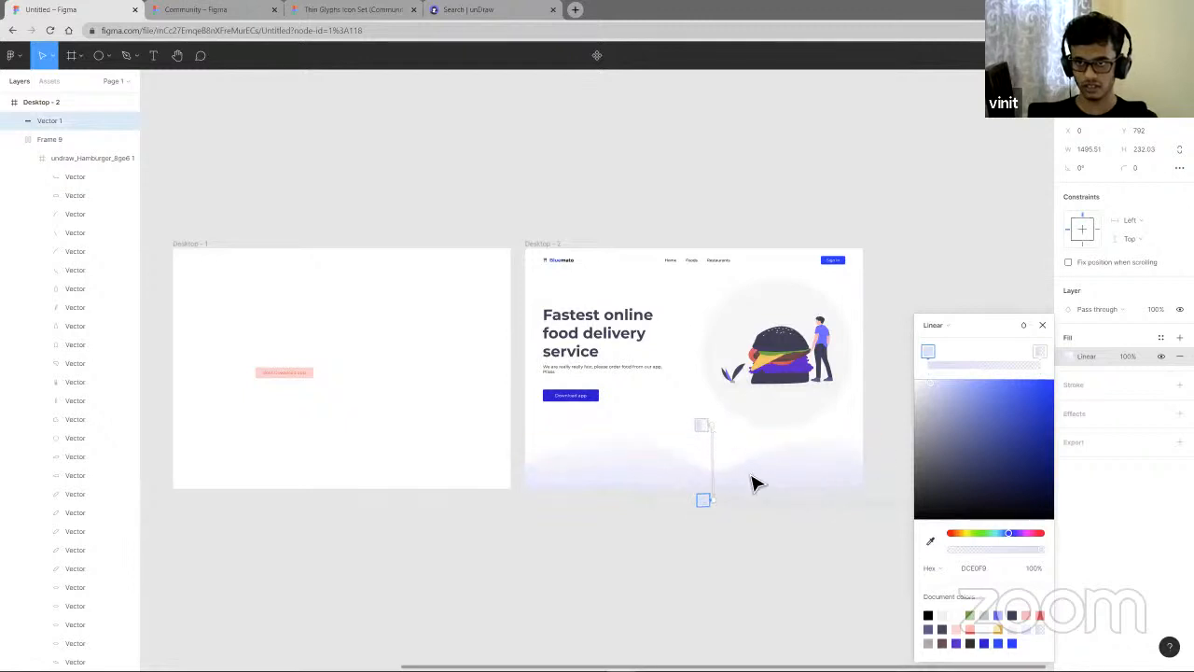
left_click(1043, 324)
left_click(947, 318)
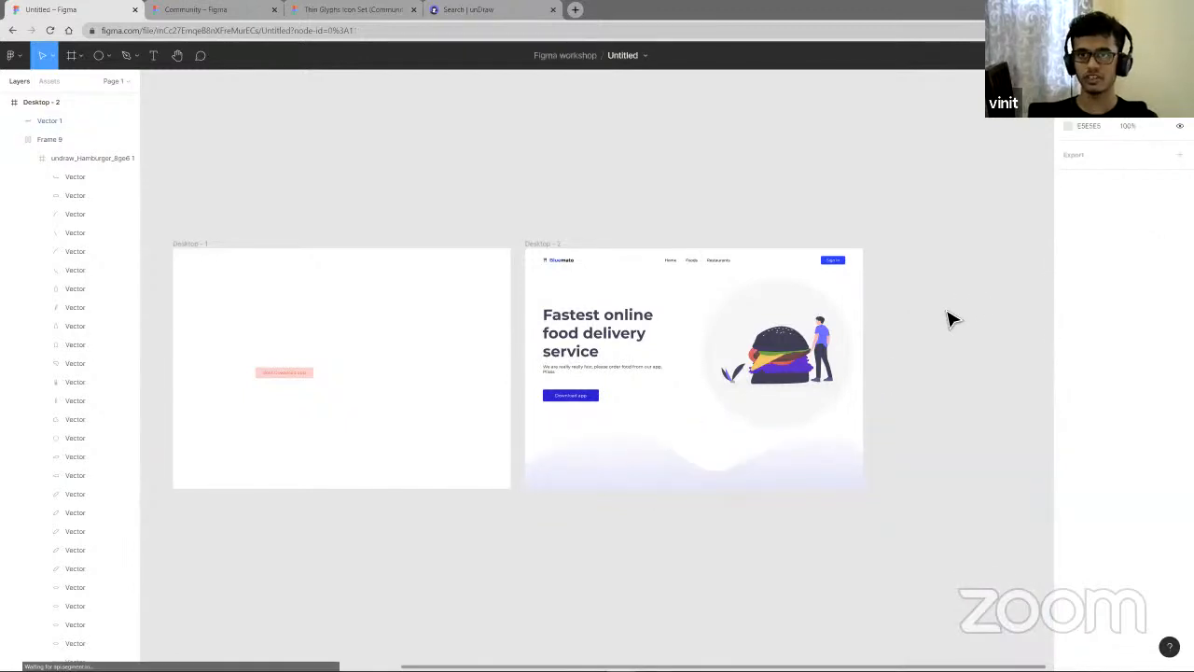
- Duplicate the Desktop - 2 frame
scroll(952, 336, "up", 3)
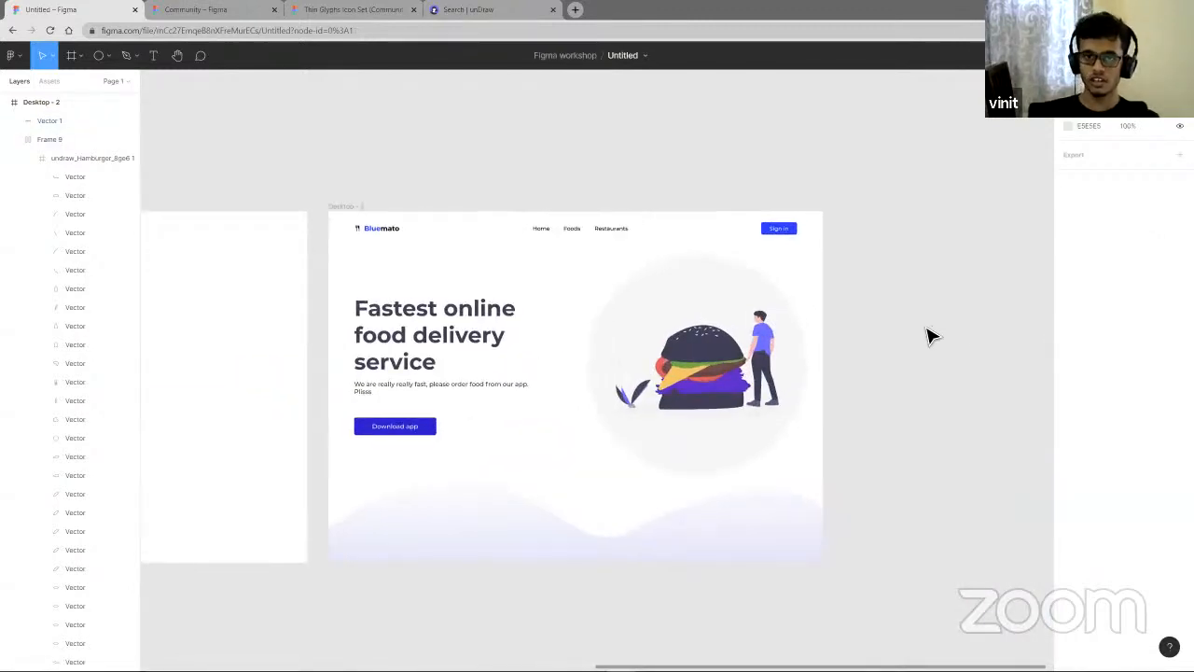
left_click(476, 280)
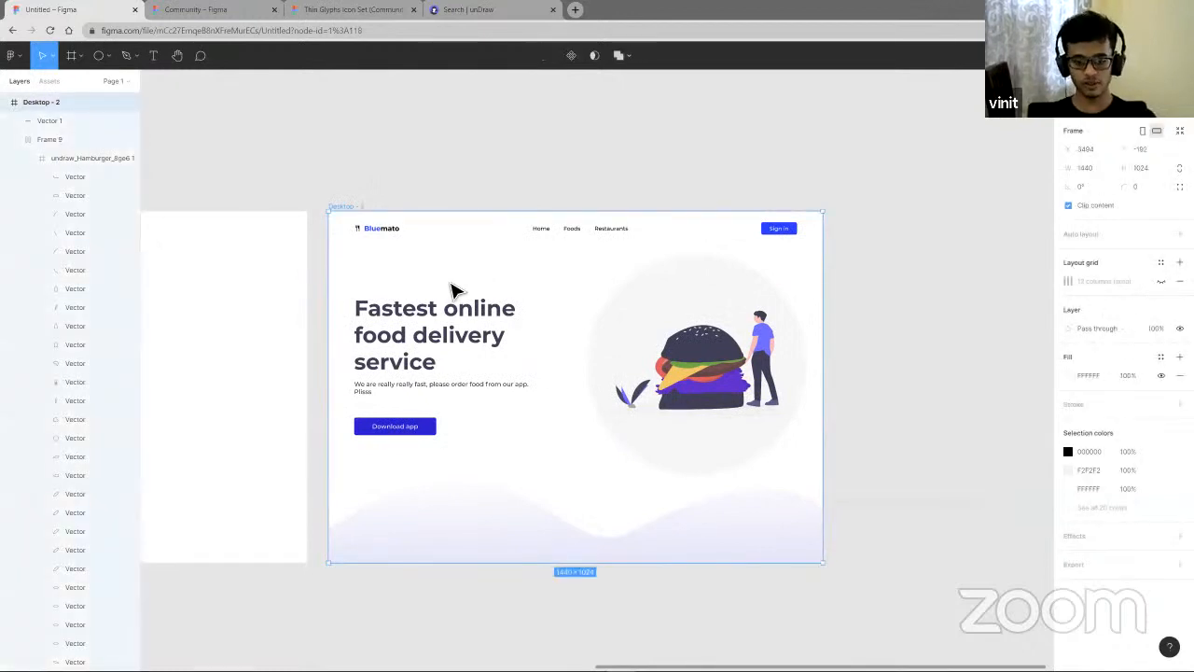
key("ctrl+d")
scroll(709, 338, "down", 3)
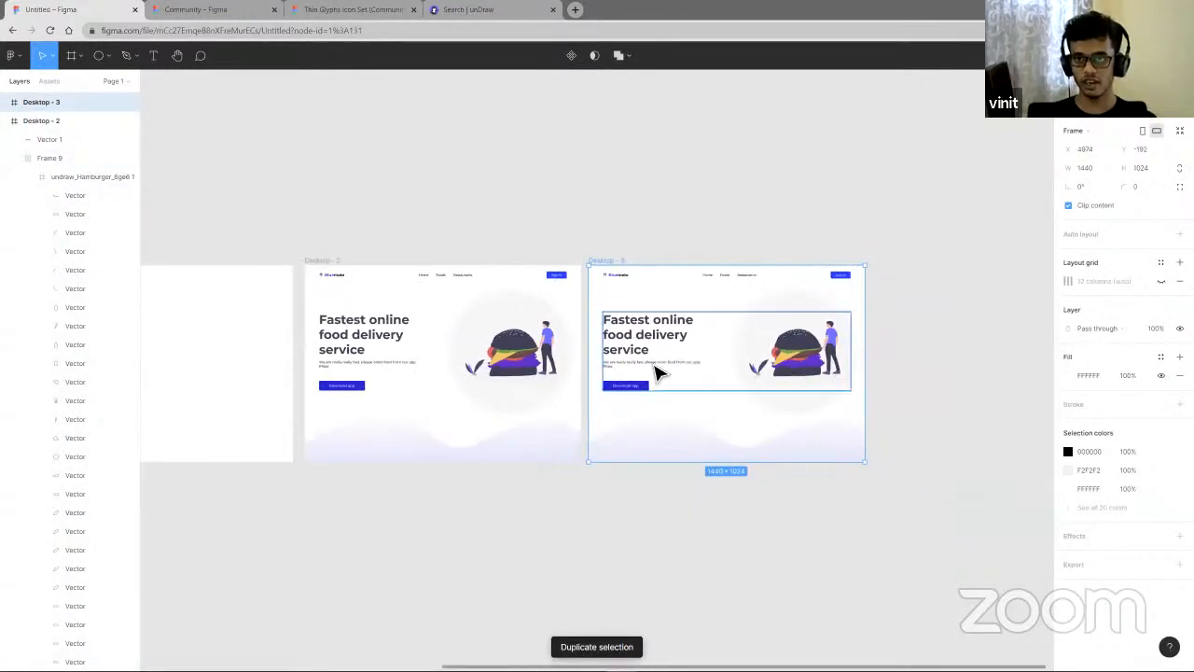
- Replace the duplicated frame's hero heading with About Us
double_click(645, 334)
double_click(645, 334)
double_click(645, 334)
double_click(645, 334)
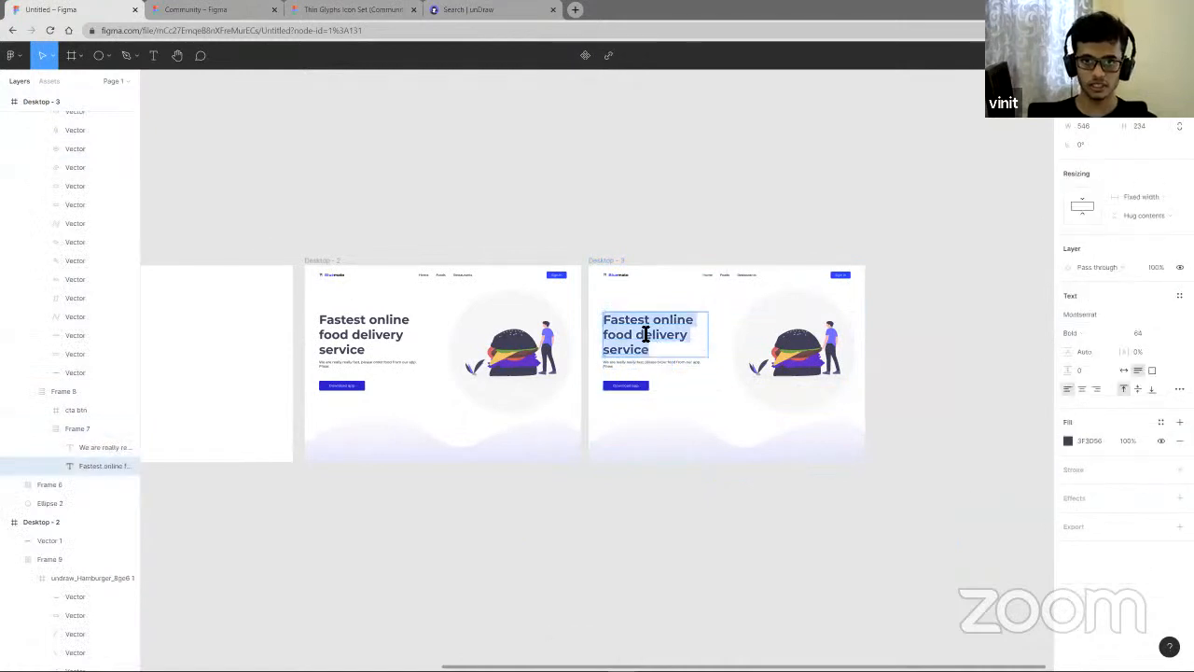
type("About Us")
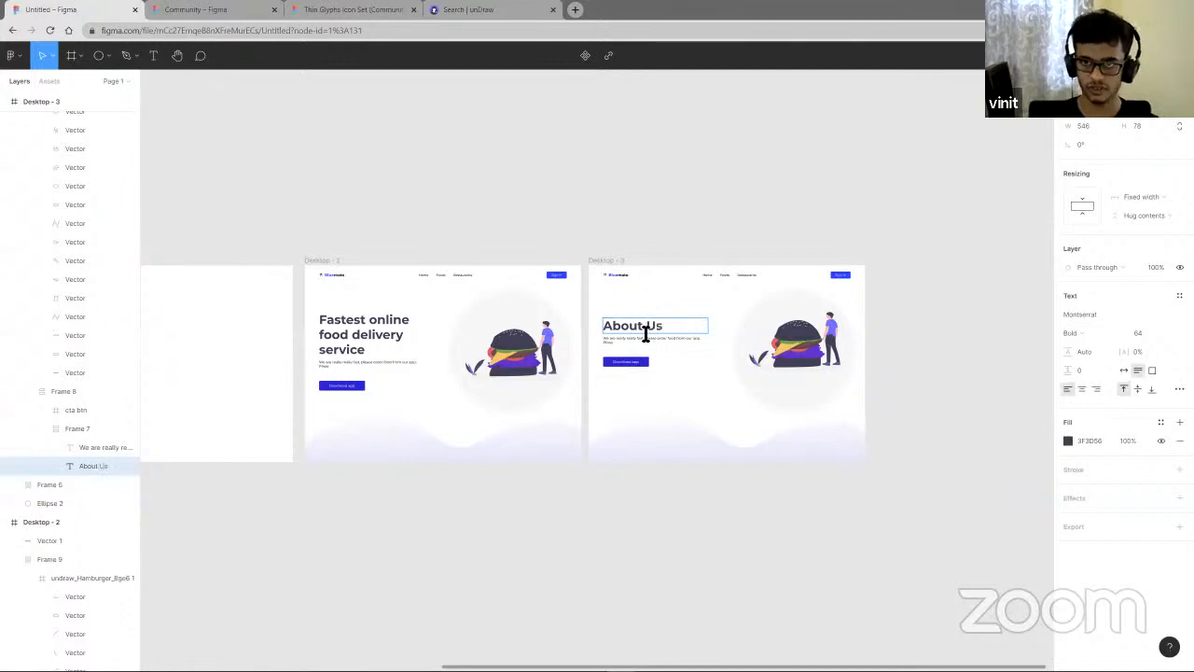
scroll(656, 371, "up", 5)
scroll(656, 372, "down", 5)
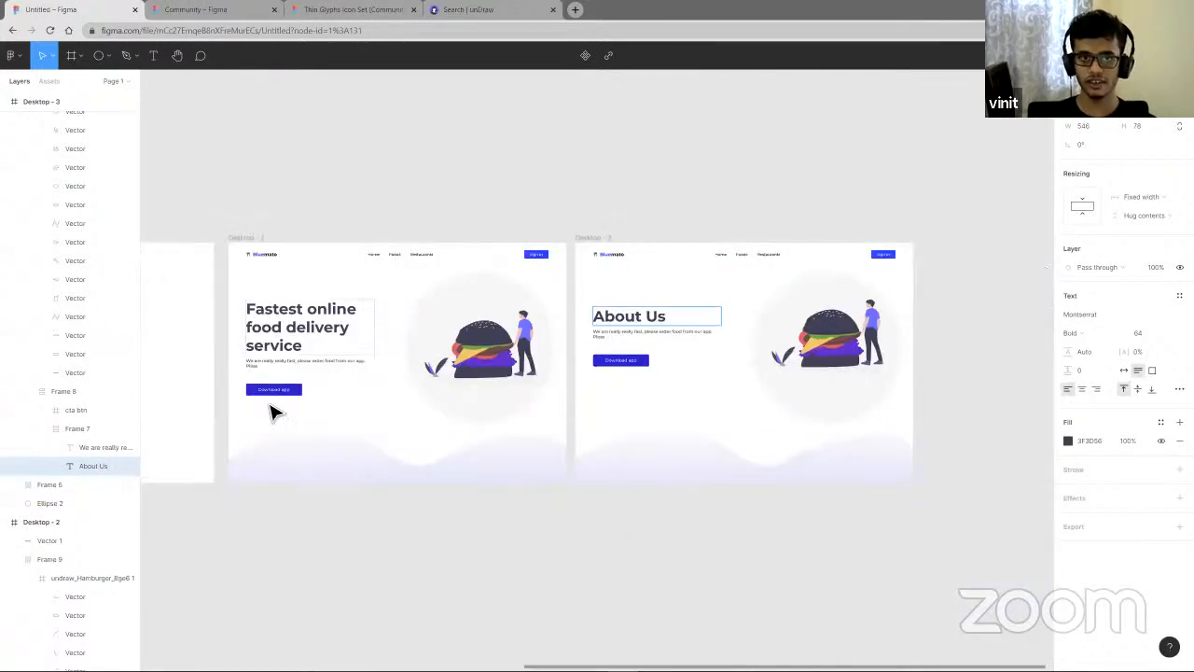
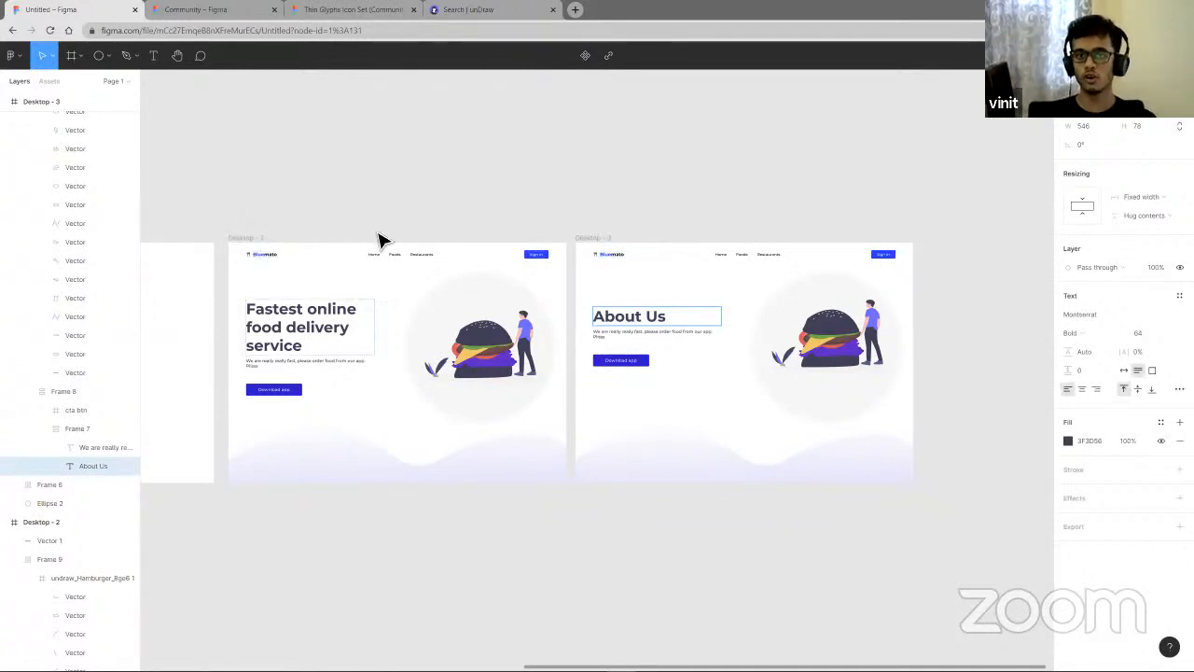
- Duplicate the Restaurants link in the Desktop - 2 header and rename the copy About us
key("Escape")
scroll(387, 255, "up", 5)
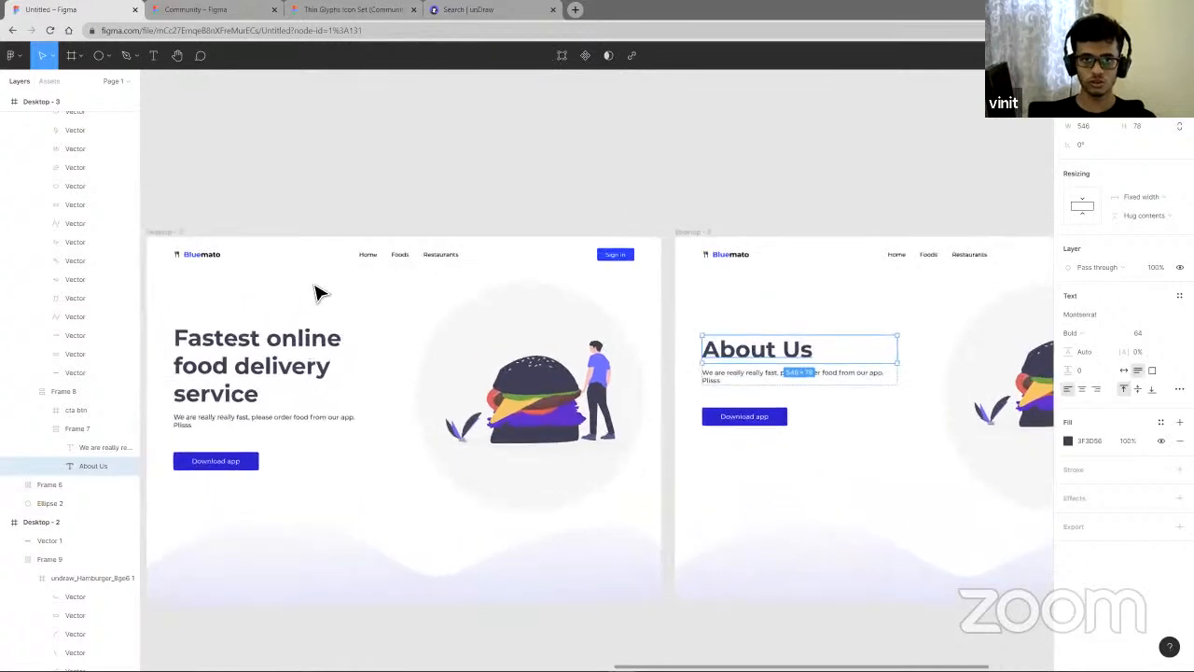
scroll(247, 451, "down", 2)
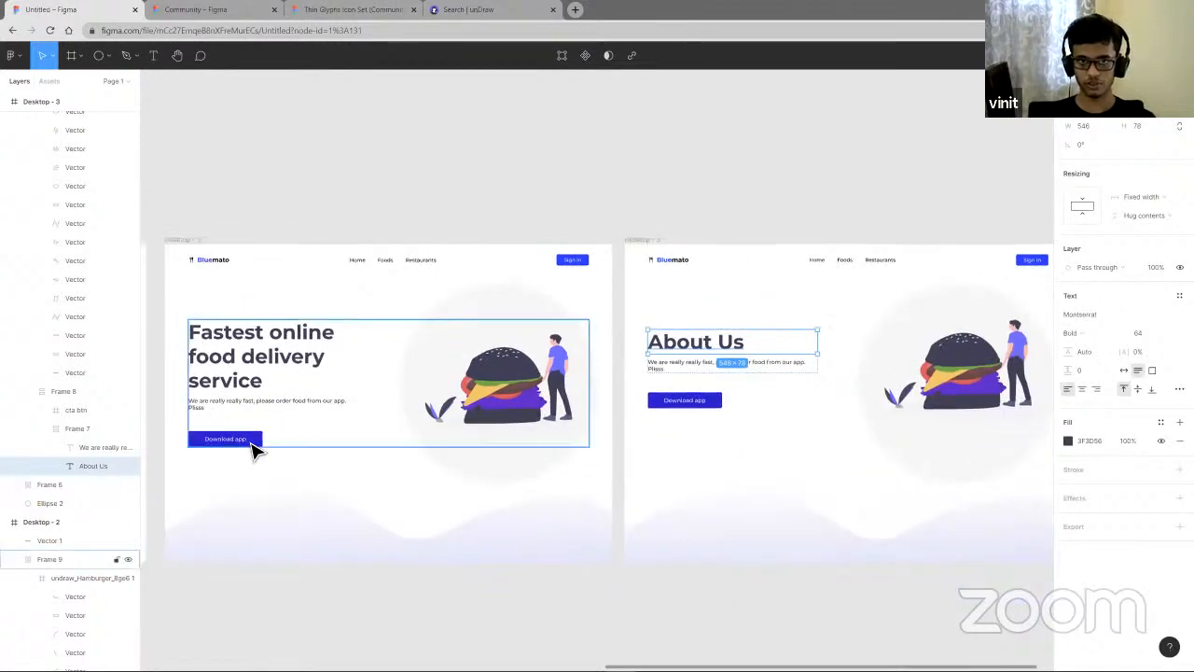
left_click(265, 451)
left_click(257, 440)
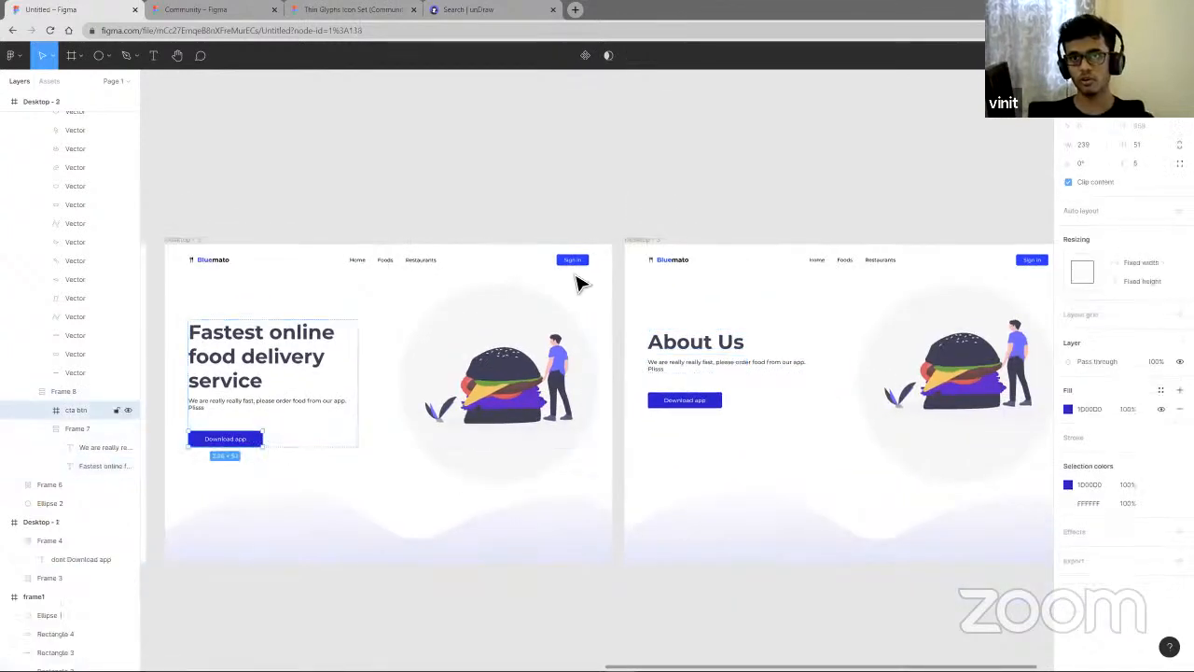
scroll(432, 271, "up", 5)
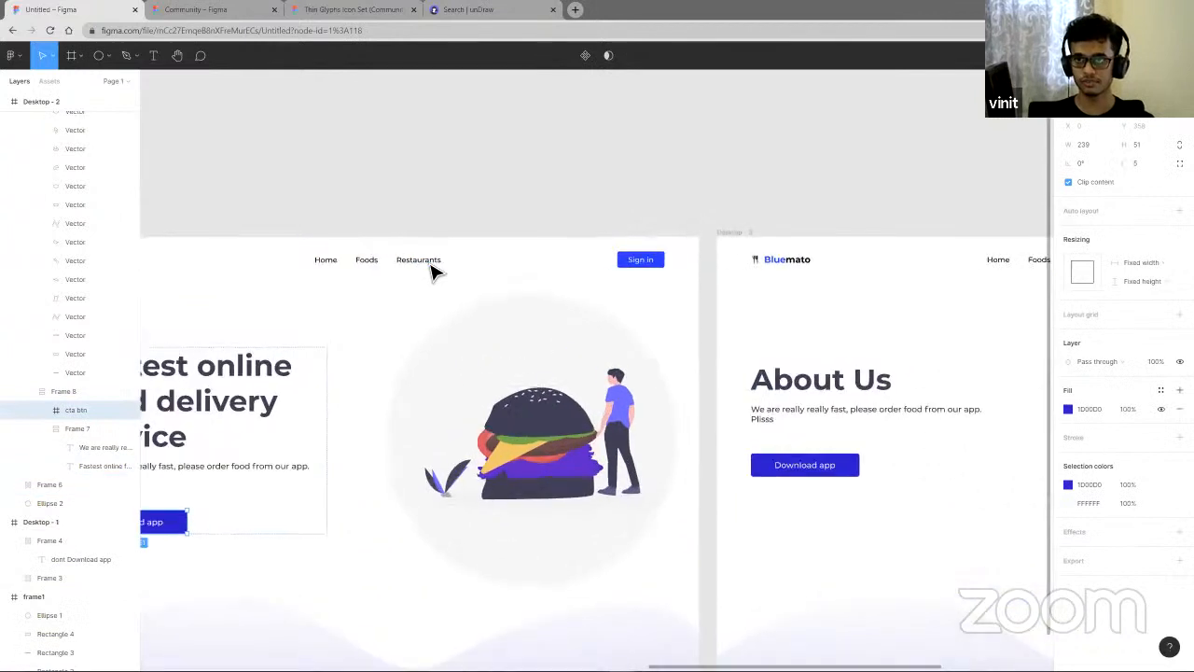
left_click(472, 266)
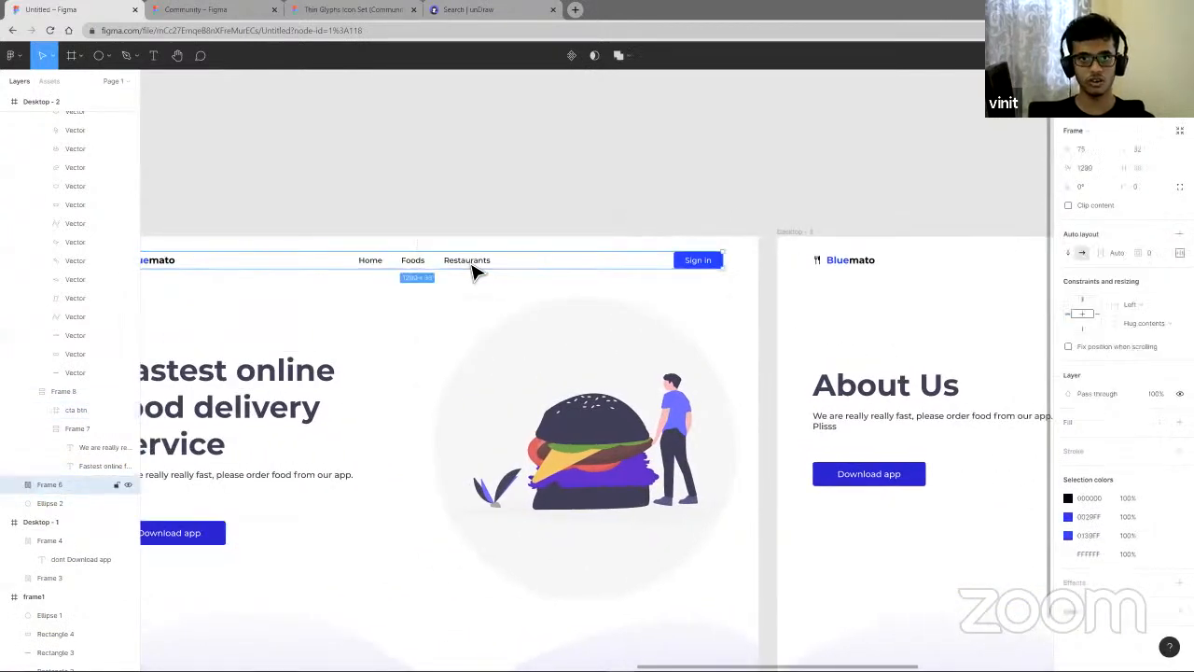
left_click(472, 266)
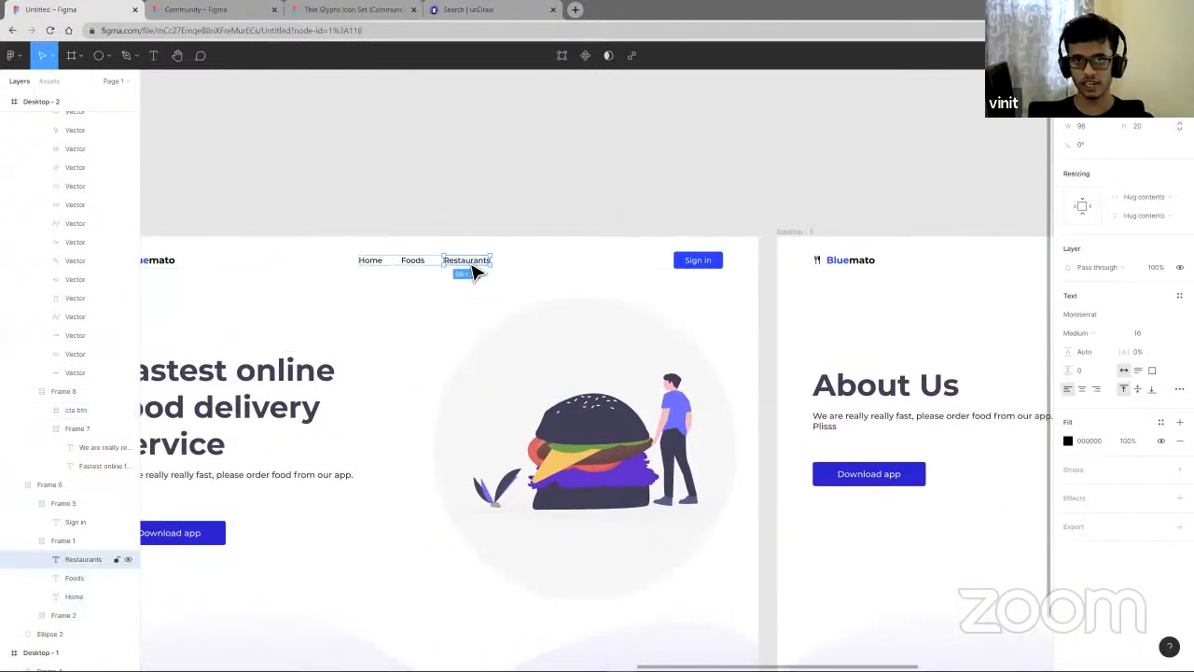
key("ctrl+d")
double_click(506, 266)
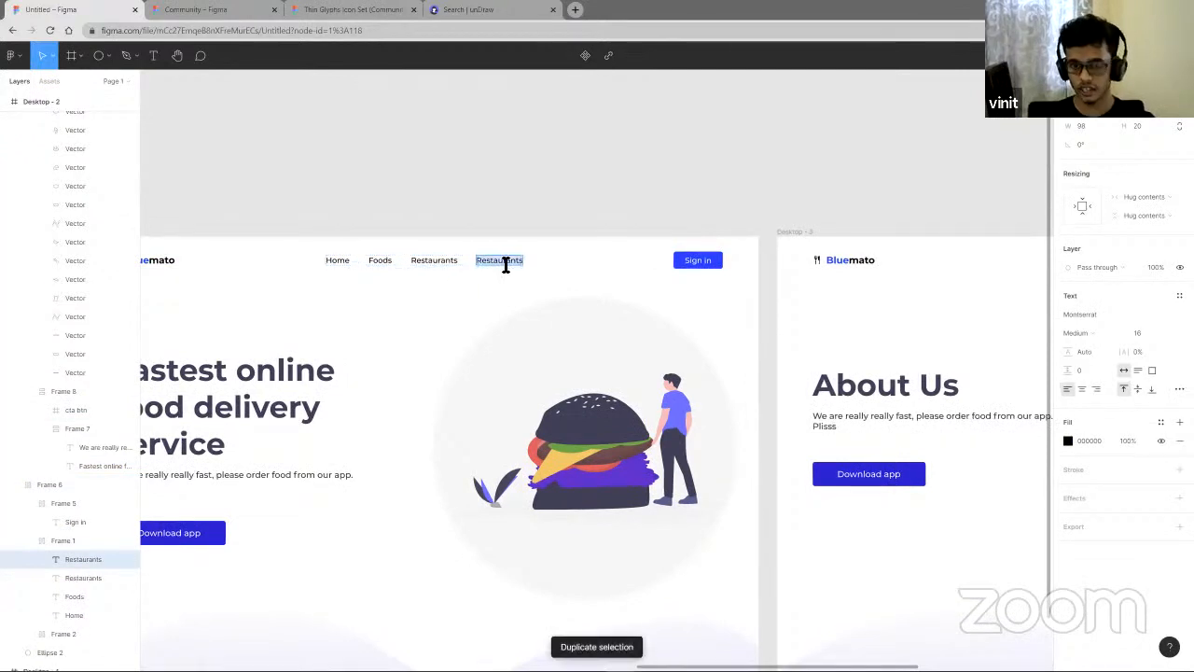
type("About")
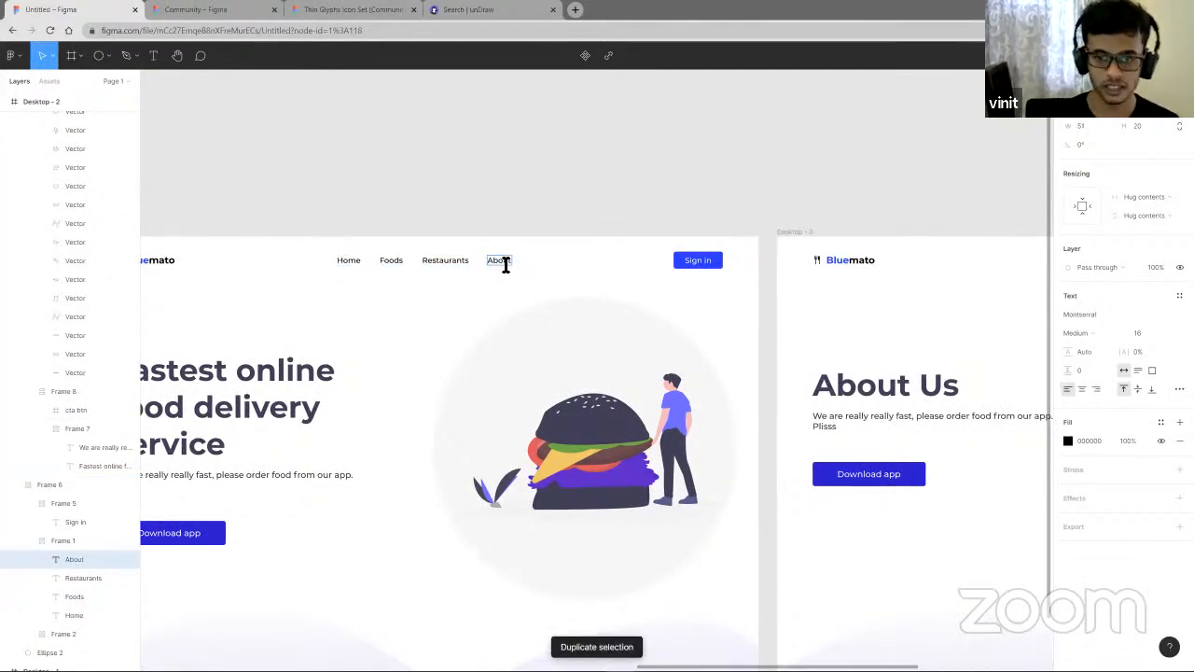
type(" us")
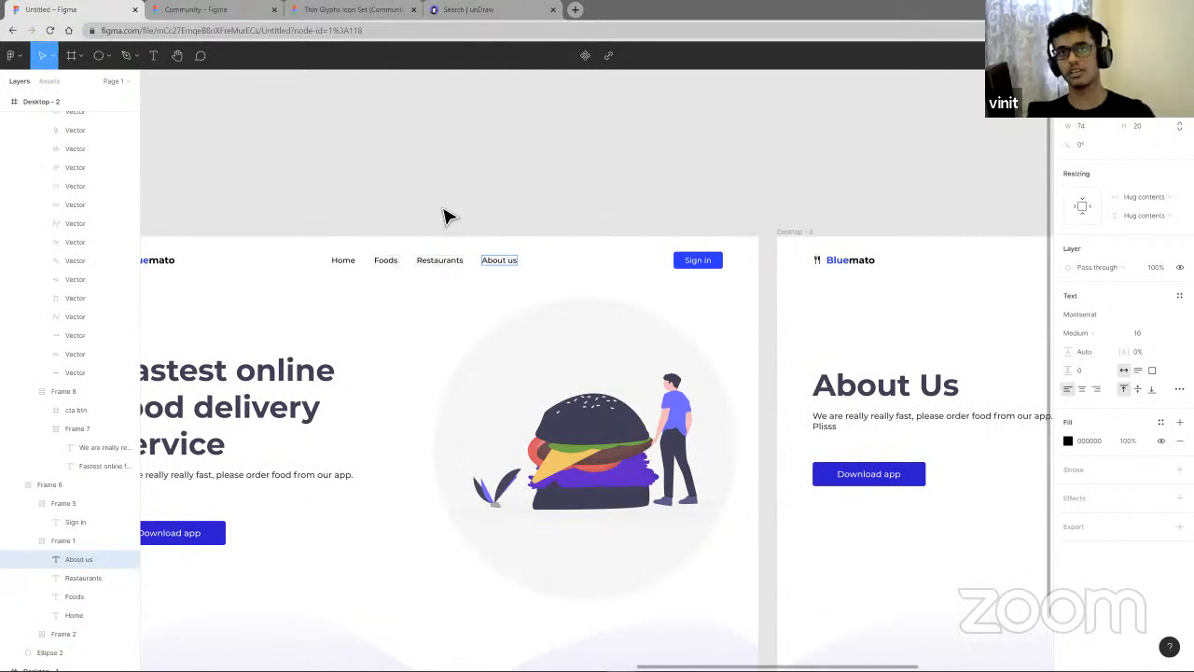
scroll(480, 213, "down", 5)
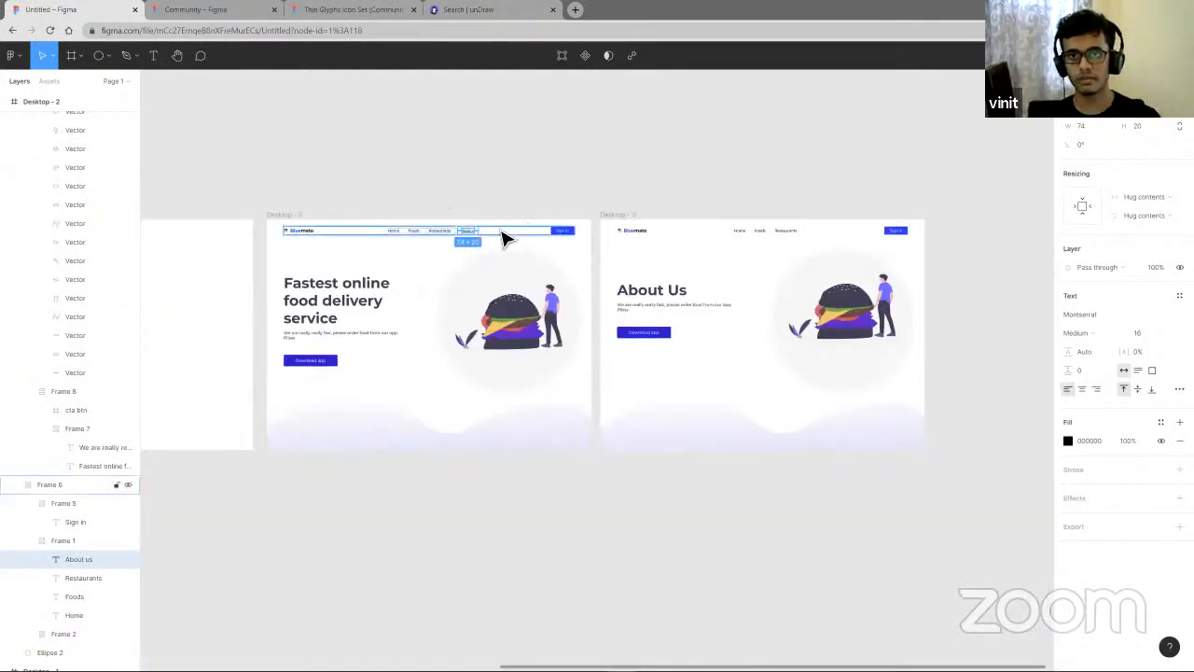
scroll(499, 232, "right", 1)
scroll(458, 228, "left", 1)
scroll(459, 232, "up", 5)
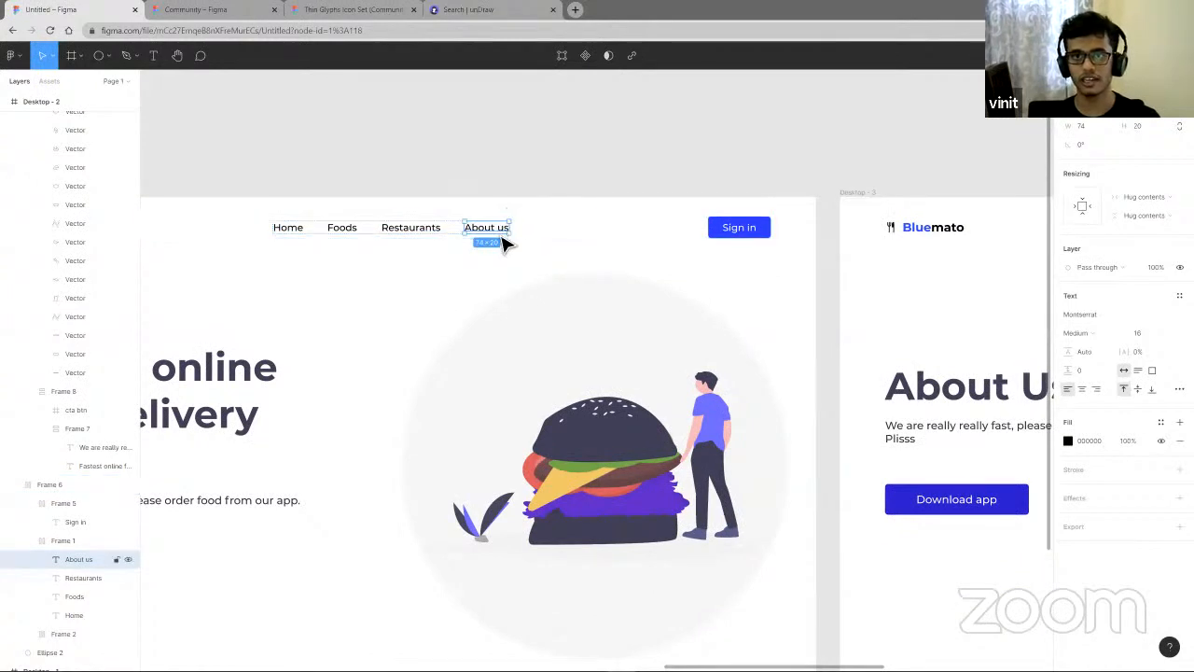
scroll(560, 261, "down", 5)
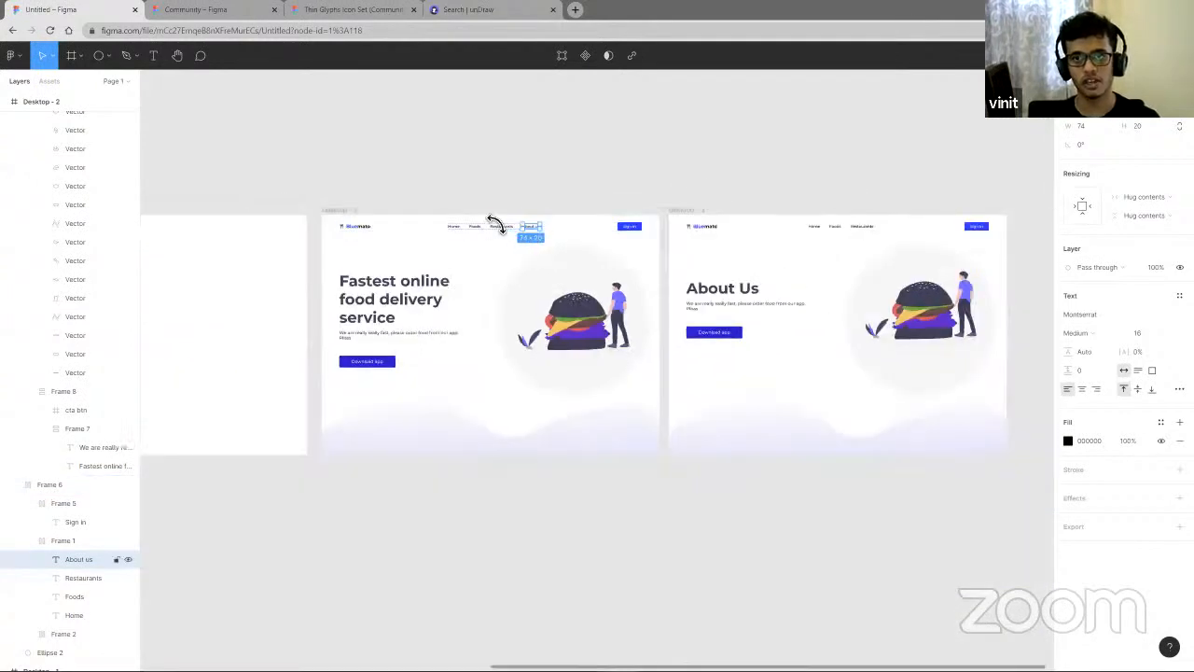
left_click(702, 195)
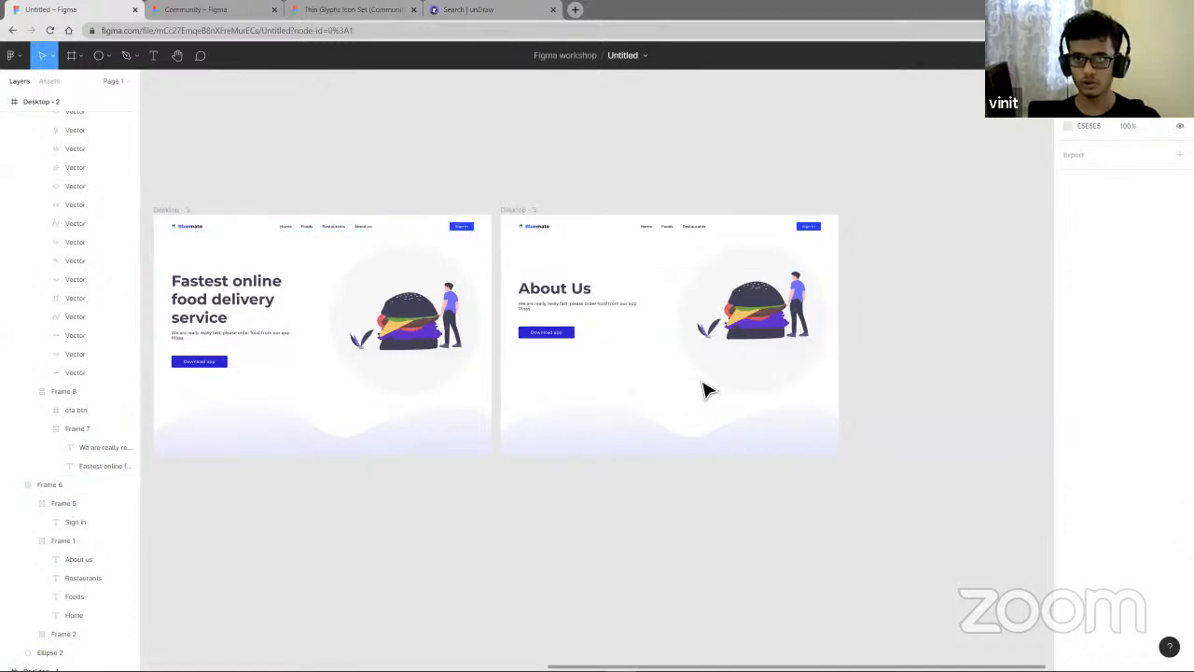
- Select the About us link, switch to prototype mode and add an interaction to it
scroll(395, 240, "up", 5)
left_click(407, 222)
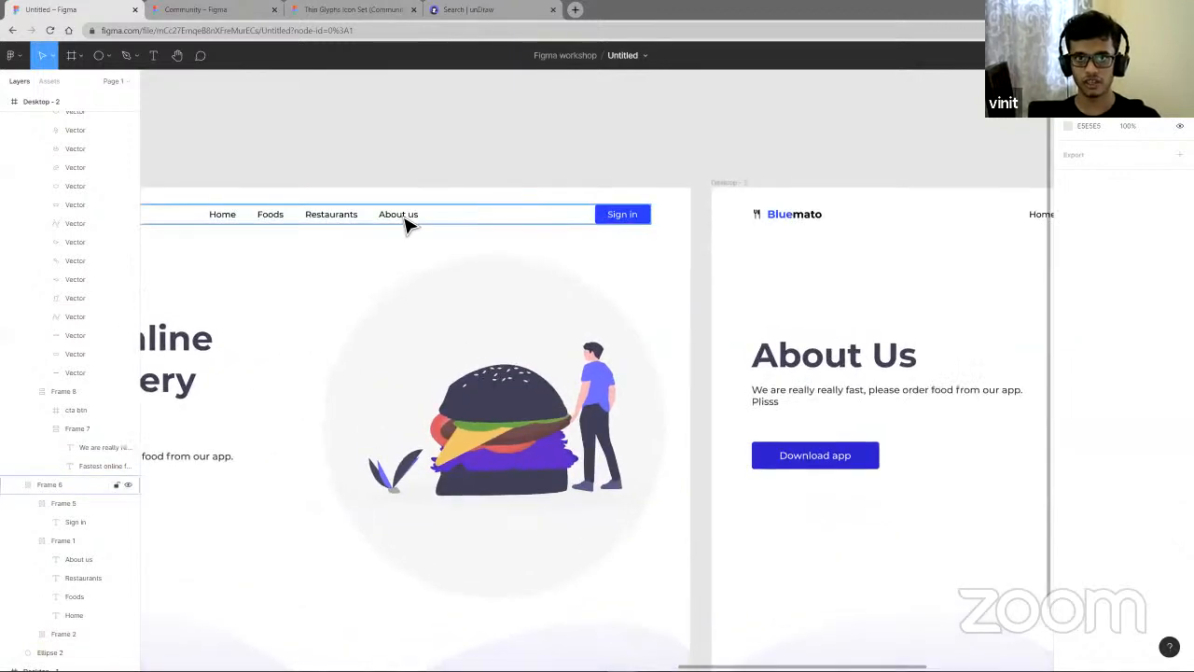
left_click(407, 222)
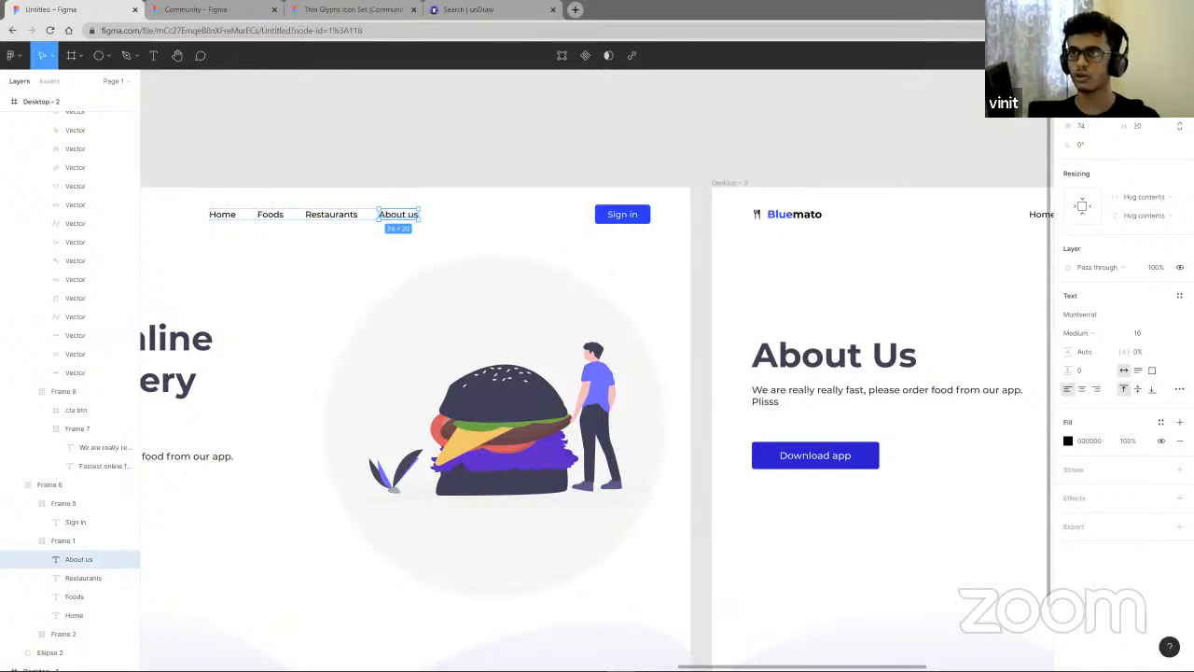
key("shift+e")
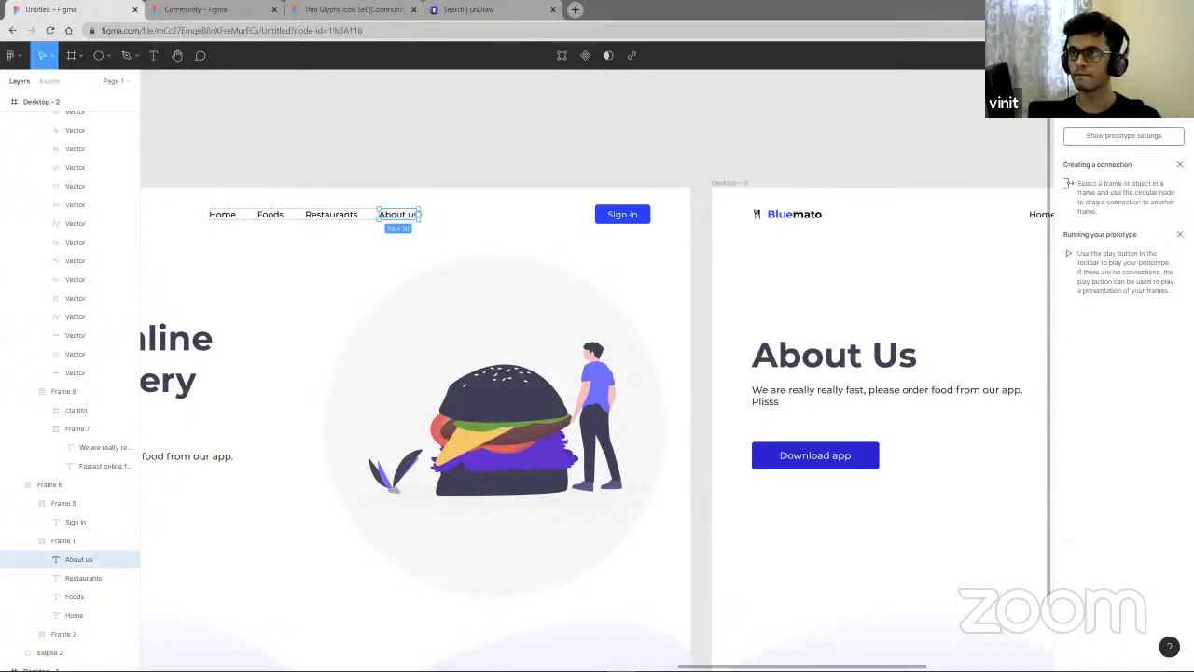
left_click(1181, 107)
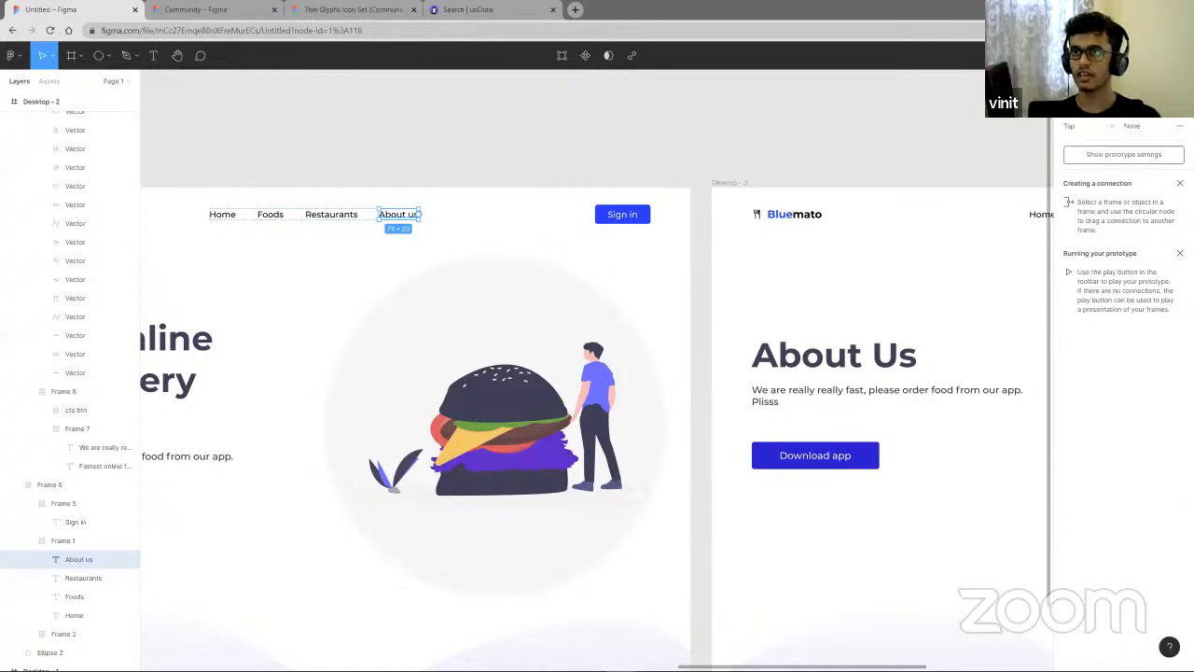
- Set the About us link's interaction trigger to On tap and its action to Navigate to
left_click(1144, 125)
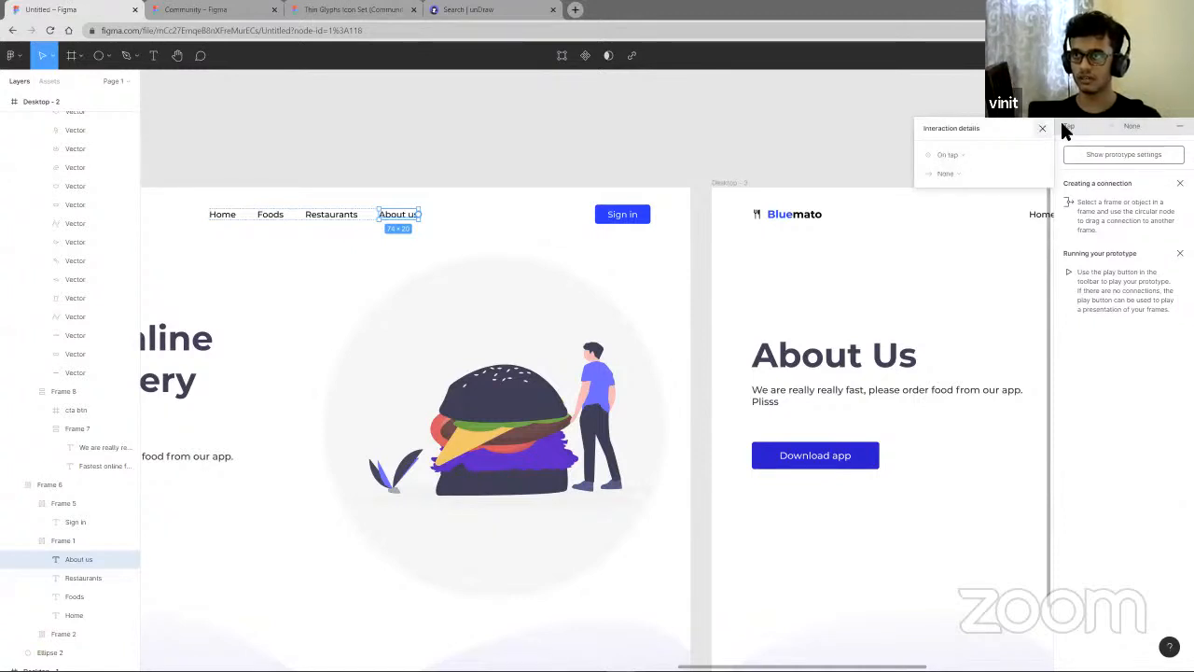
left_click(1140, 126)
left_click(1144, 126)
left_click(964, 158)
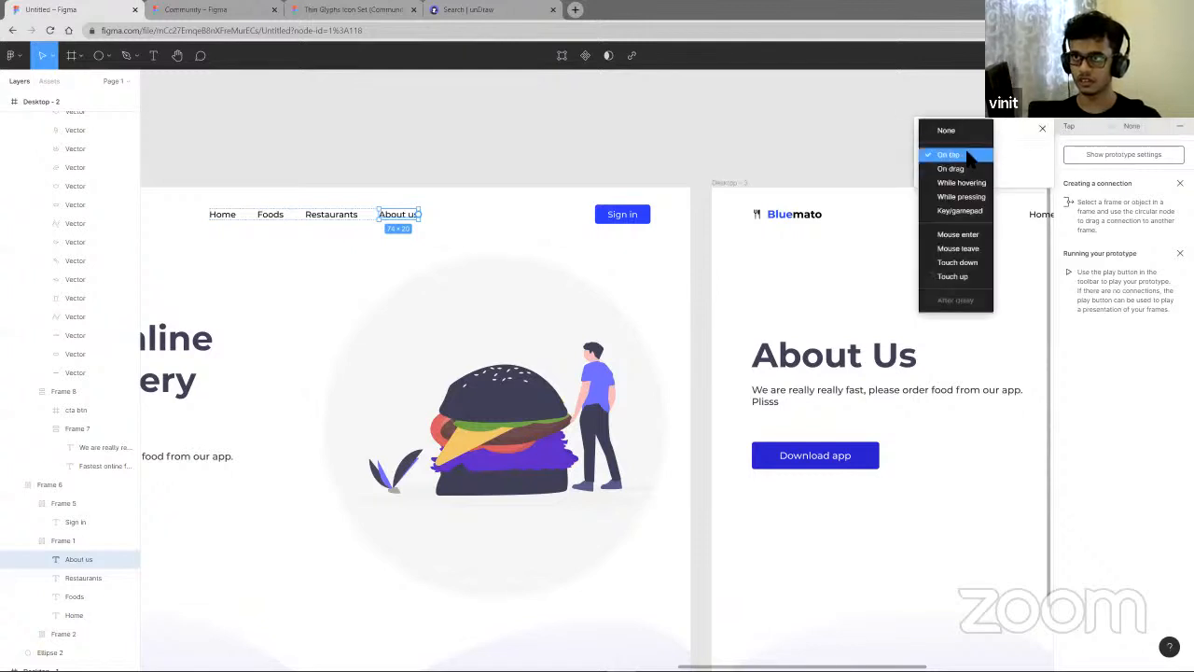
left_click(966, 153)
left_click(957, 172)
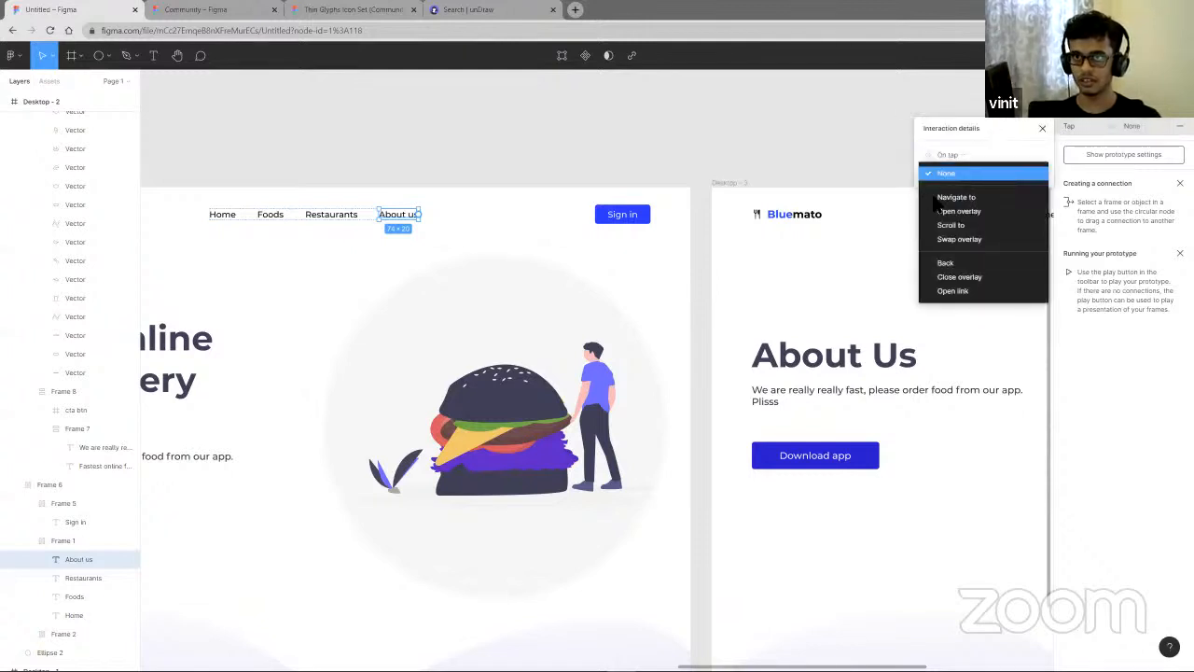
left_click(962, 211)
left_click(974, 168)
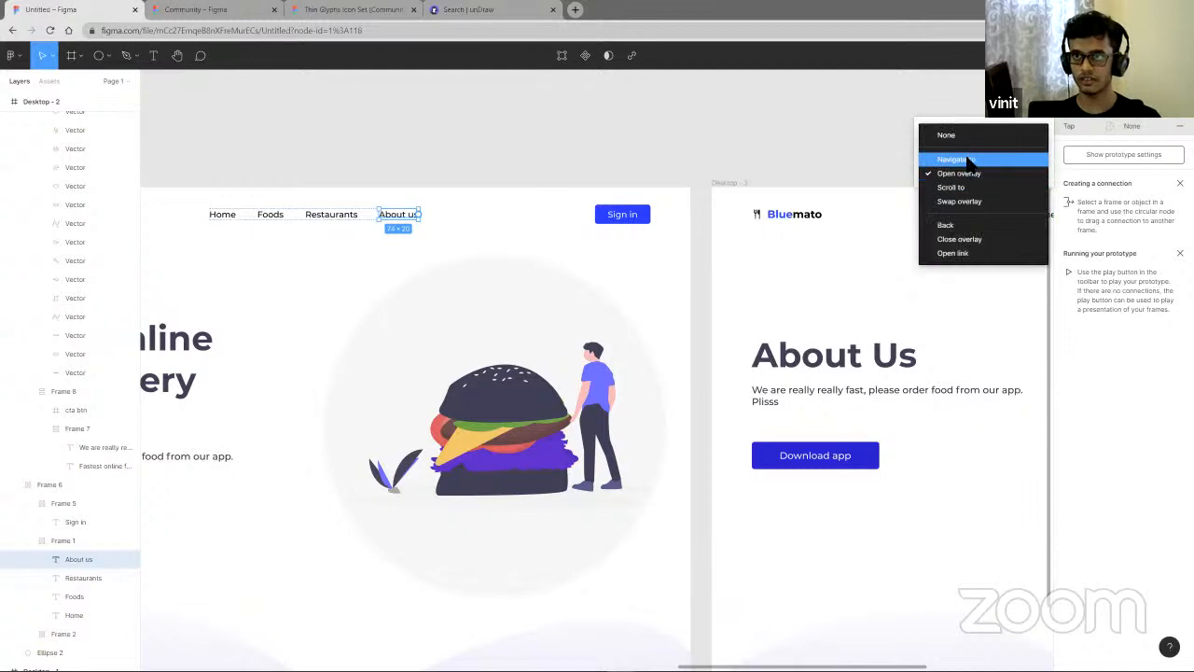
left_click(965, 158)
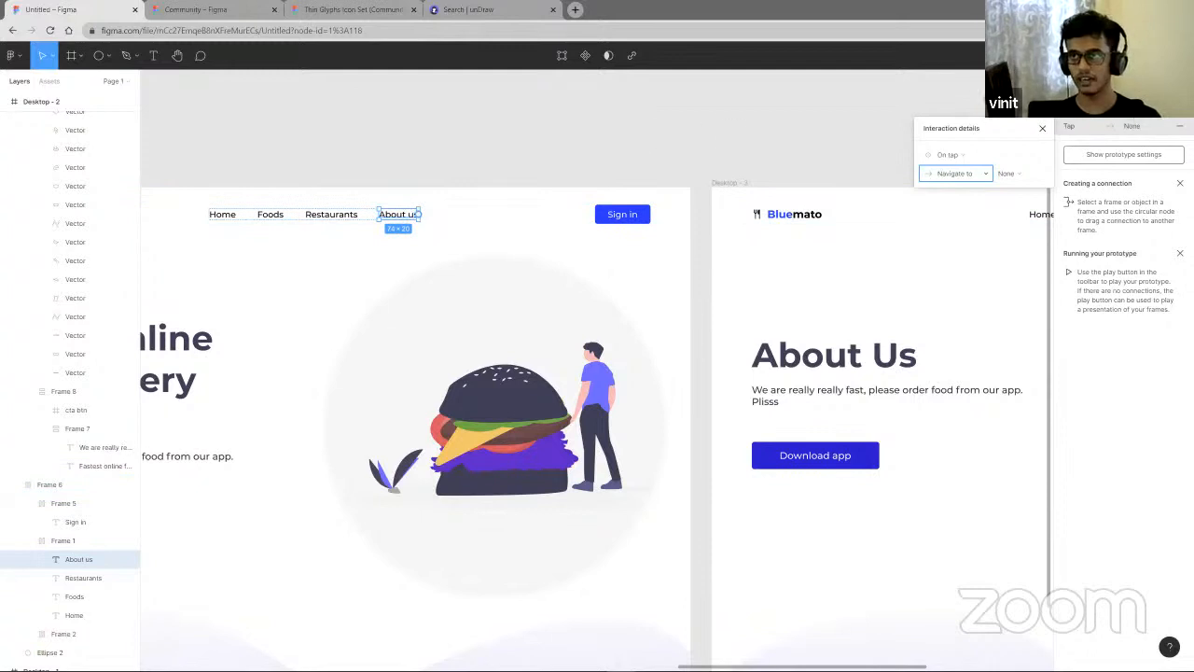
left_click(573, 133)
left_click(571, 136)
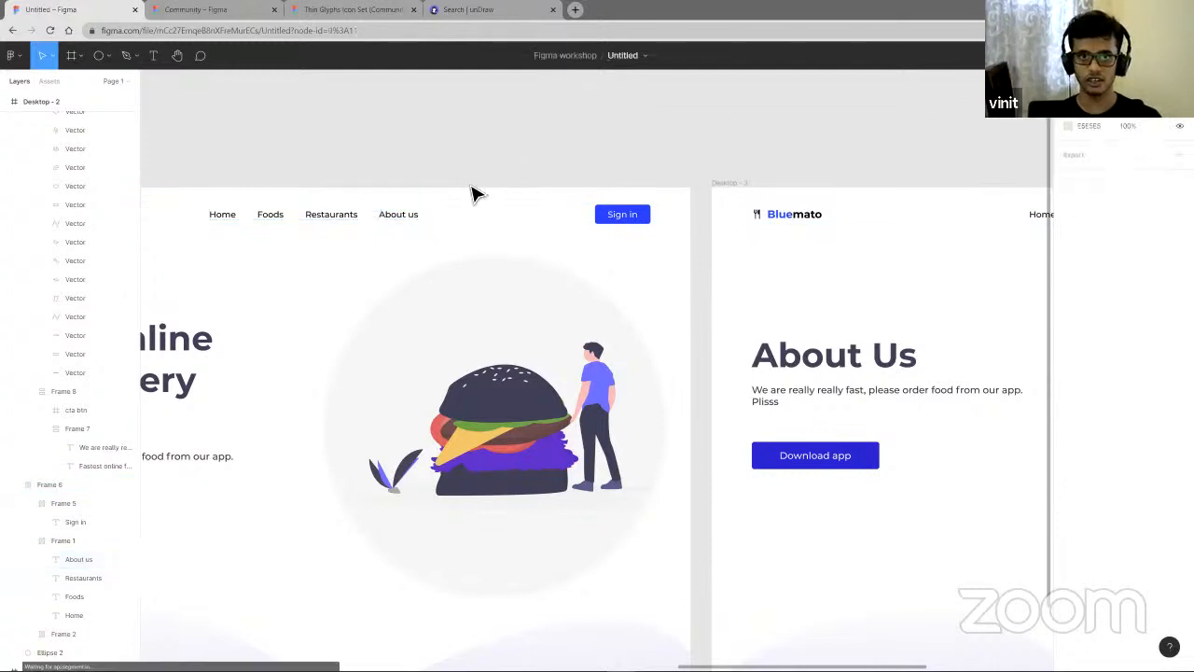
- Drag a prototype connection from the About us link to the Desktop - 3 frame
left_click(403, 223)
left_click(407, 222)
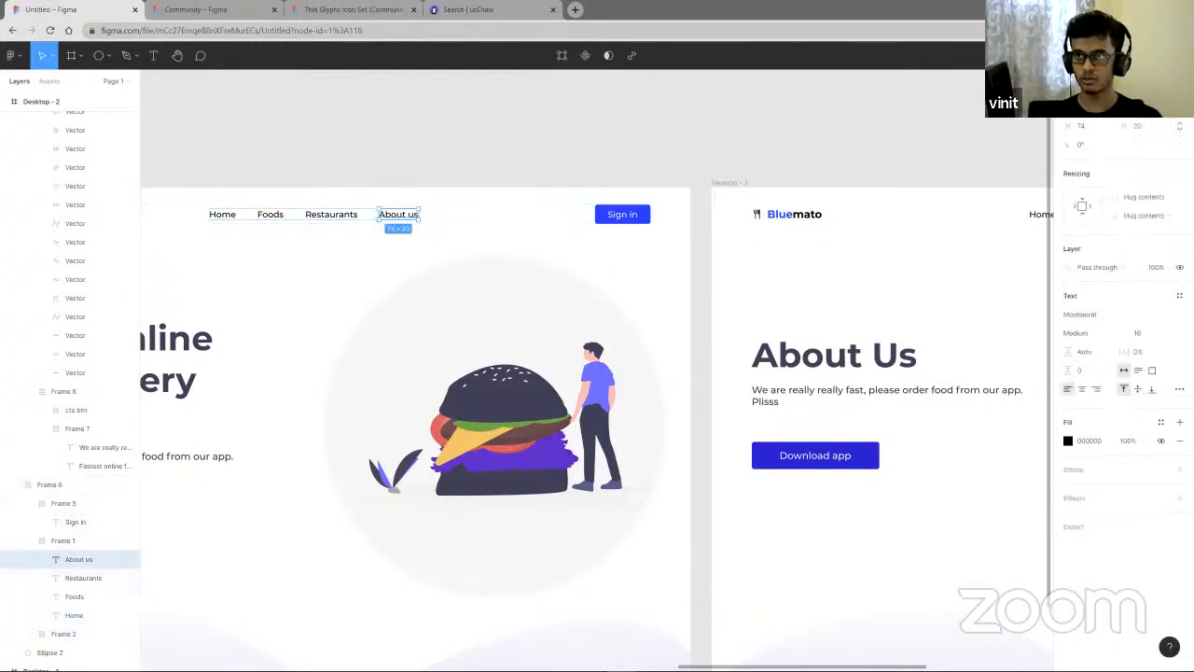
key("shift+e")
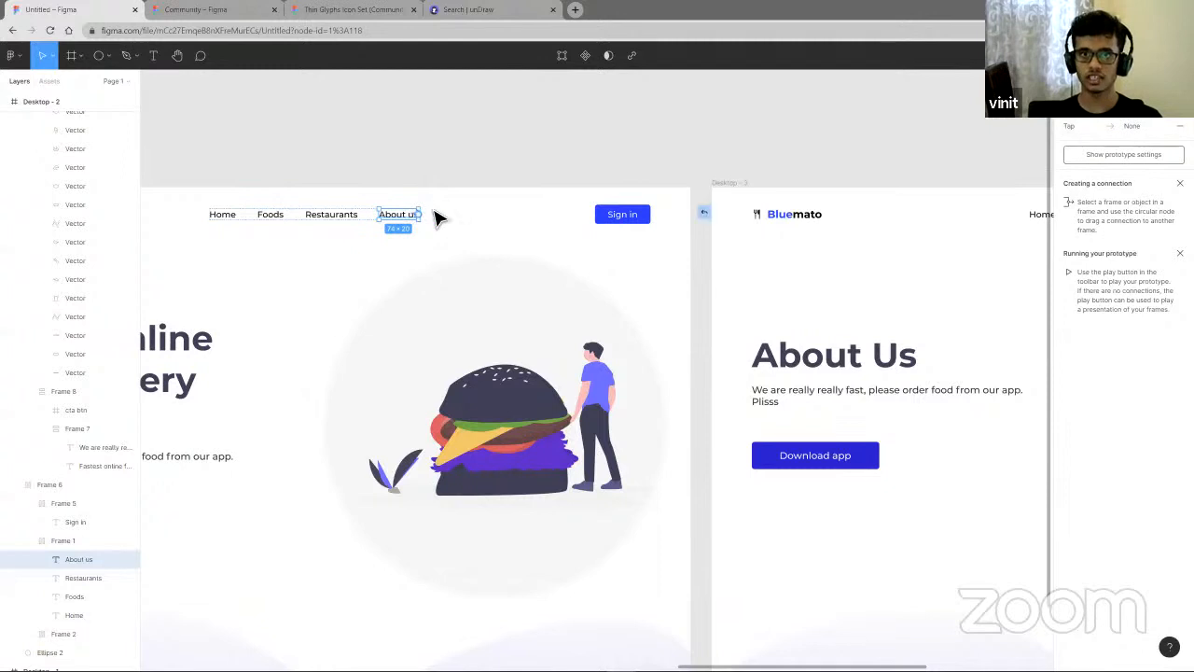
left_click_drag(463, 205, 902, 201)
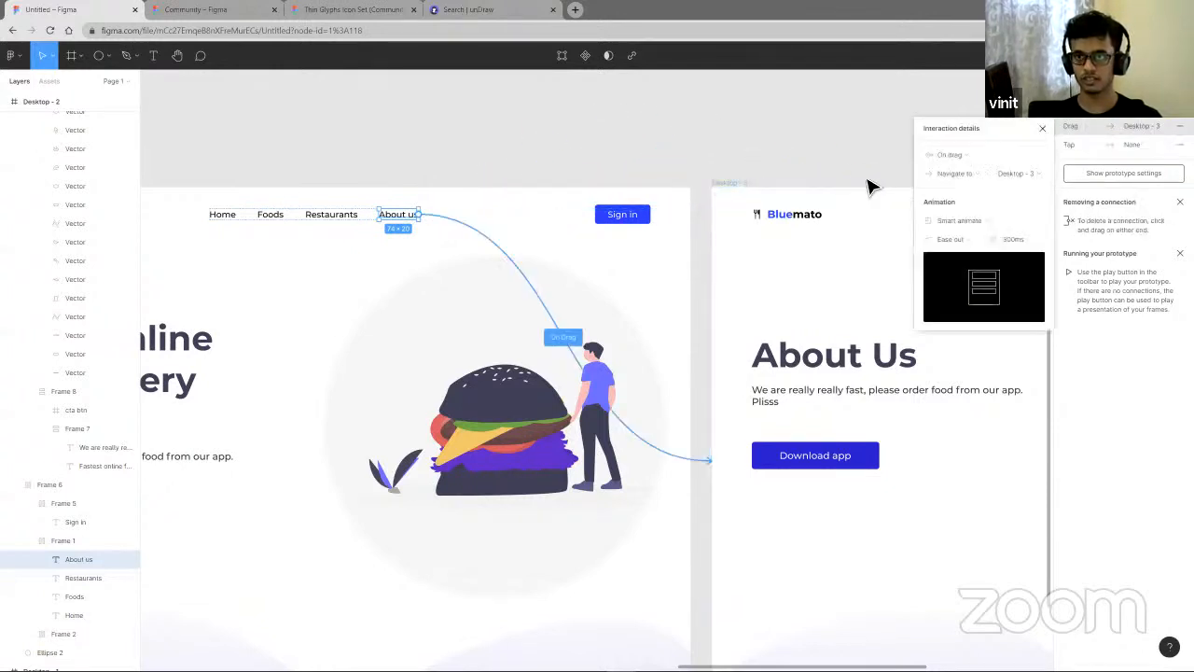
- Remove the About us link's prototype interactions
scroll(843, 170, "down", 5)
scroll(747, 177, "right", 3)
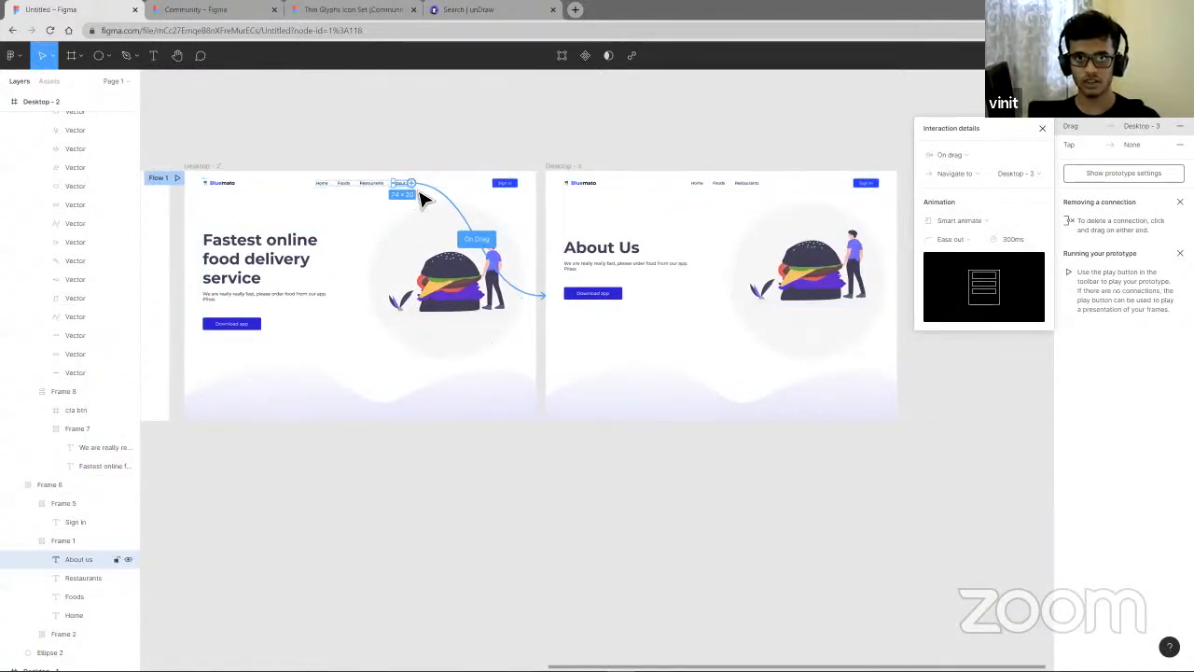
scroll(417, 191, "up", 3)
left_click(966, 159)
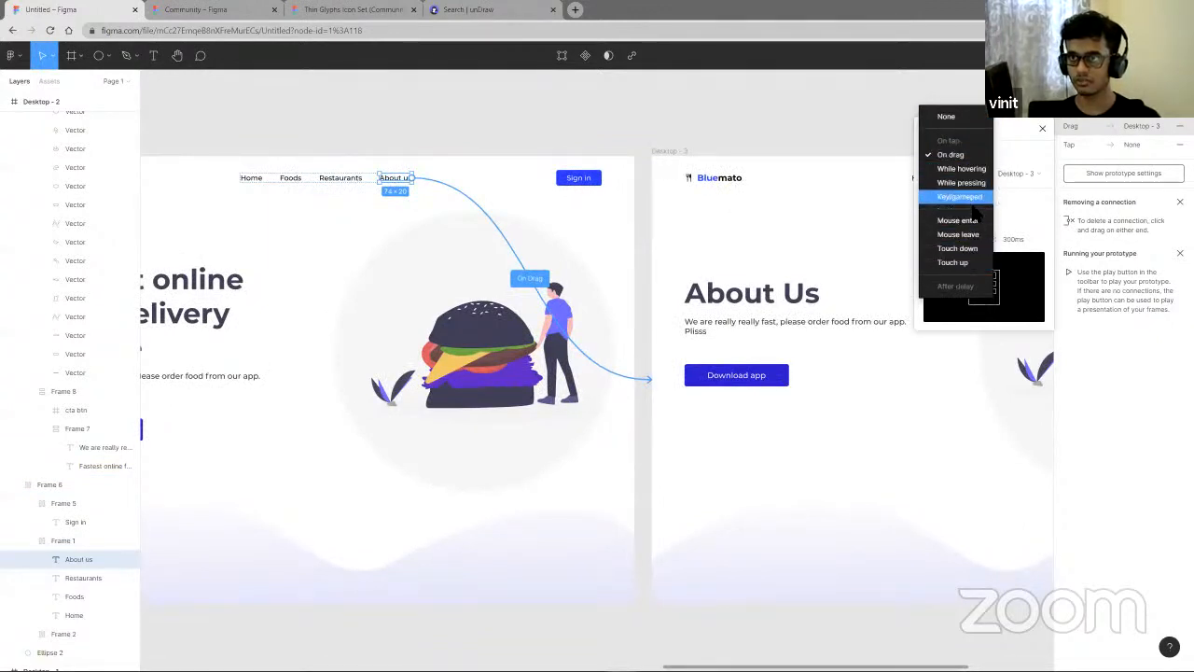
left_click(944, 76)
left_click(1180, 125)
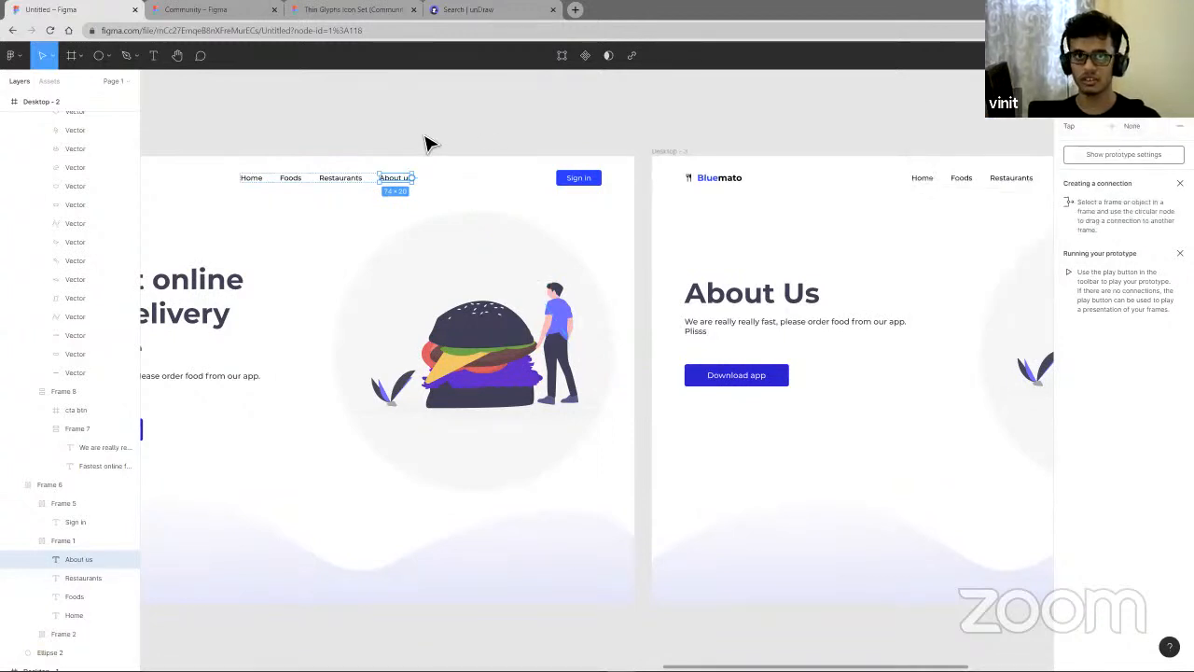
left_click(1180, 126)
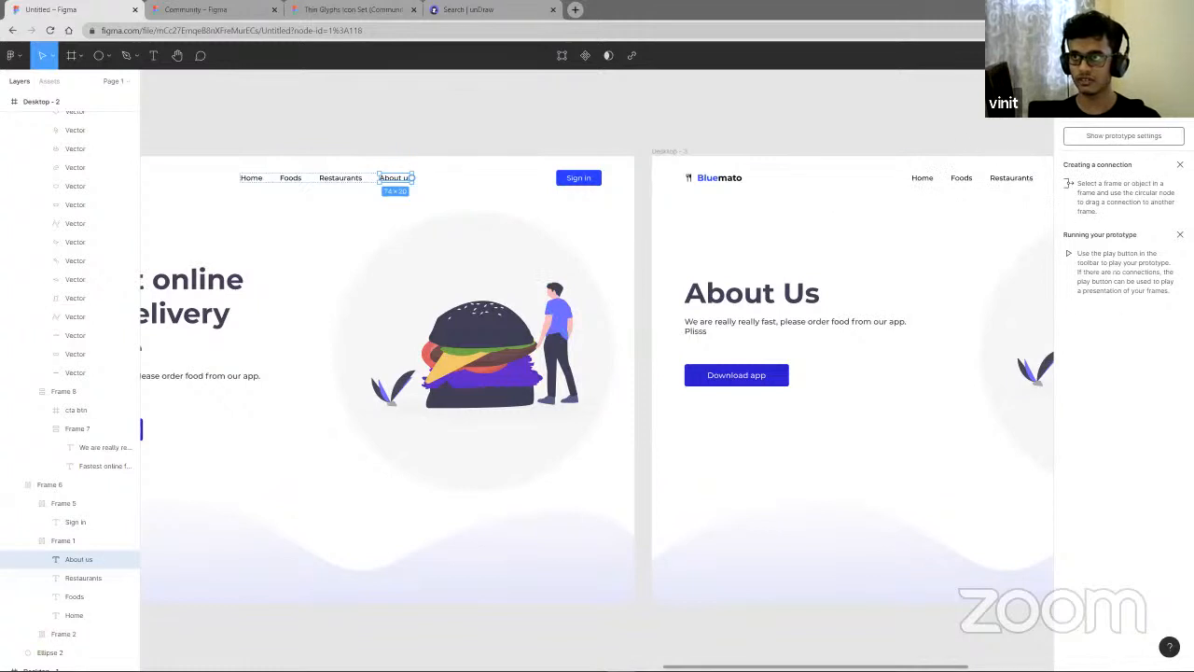
- Connect the About us link to the Desktop - 3 frame with an On tap Navigate to interaction
left_click_drag(411, 178, 700, 280)
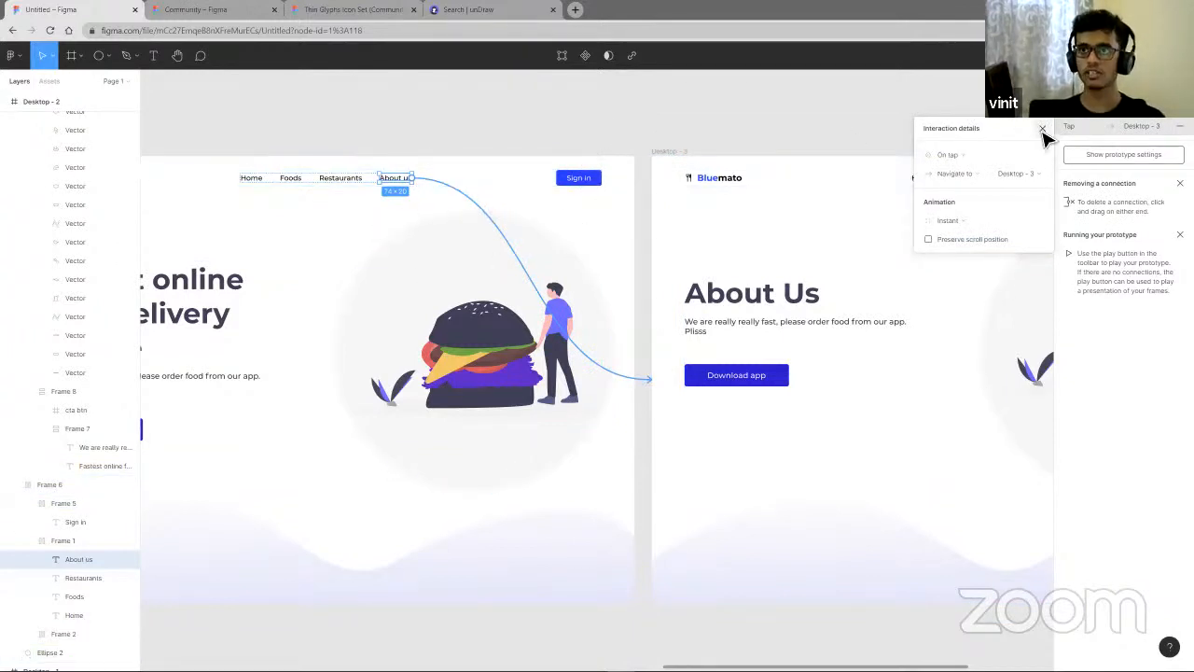
left_click(1042, 128)
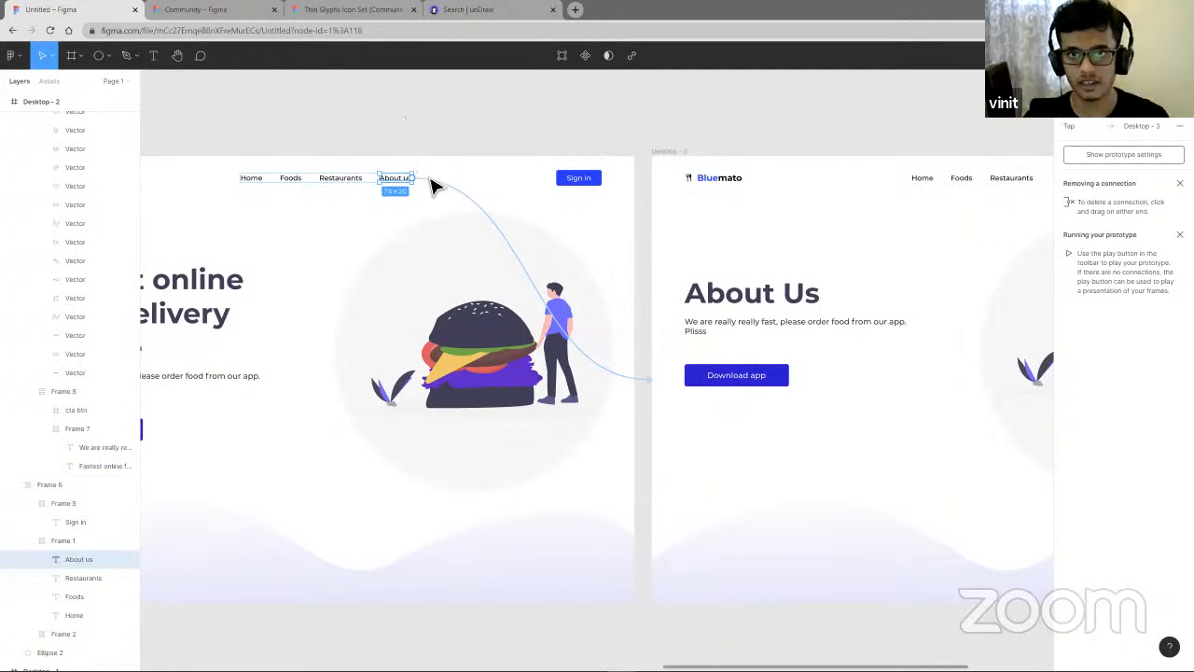
- Delete the About us link's prototype connection and deselect the link
left_click(1181, 126)
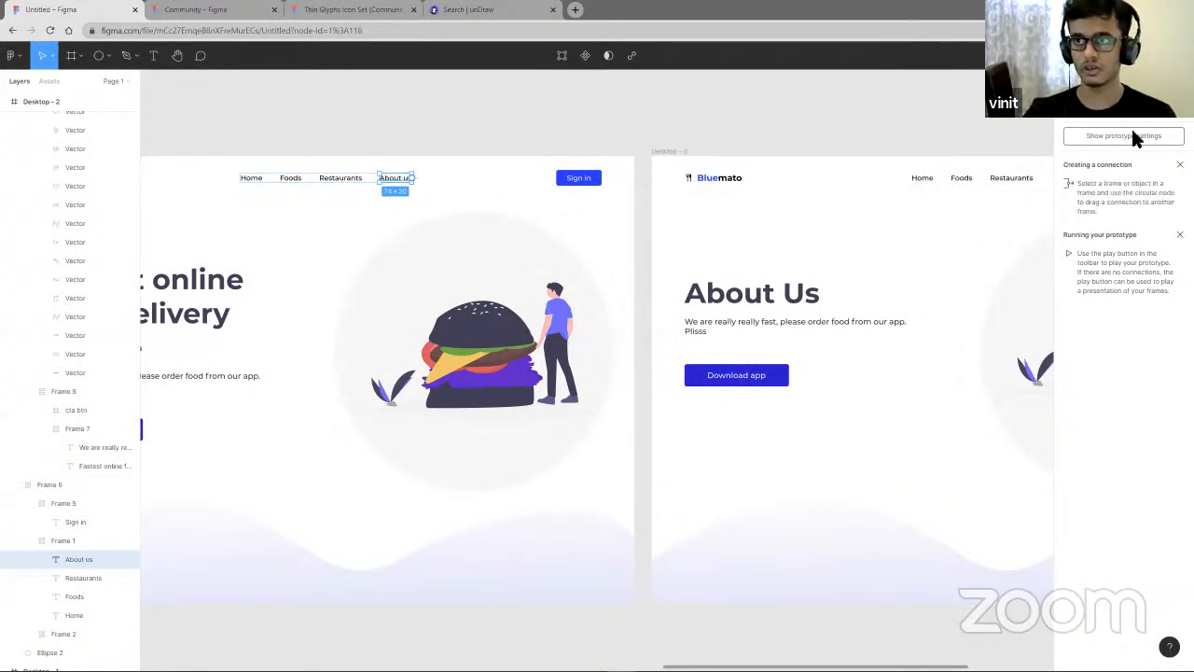
left_click(467, 141)
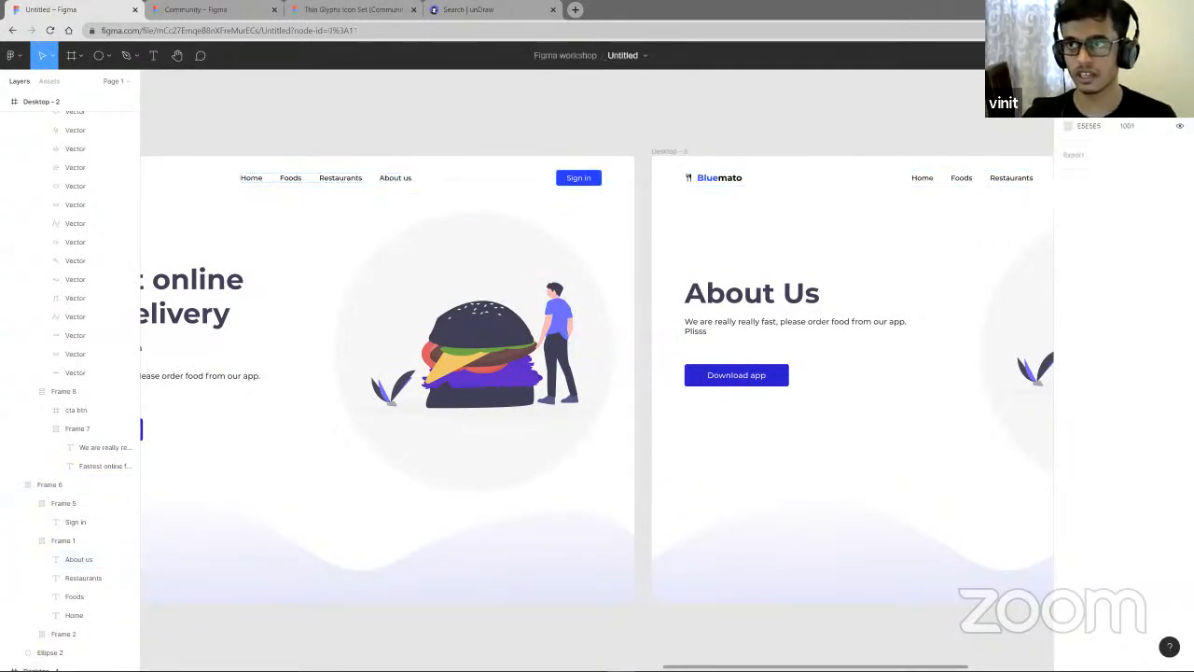
scroll(396, 199, "up", 1)
scroll(396, 199, "up", 1)
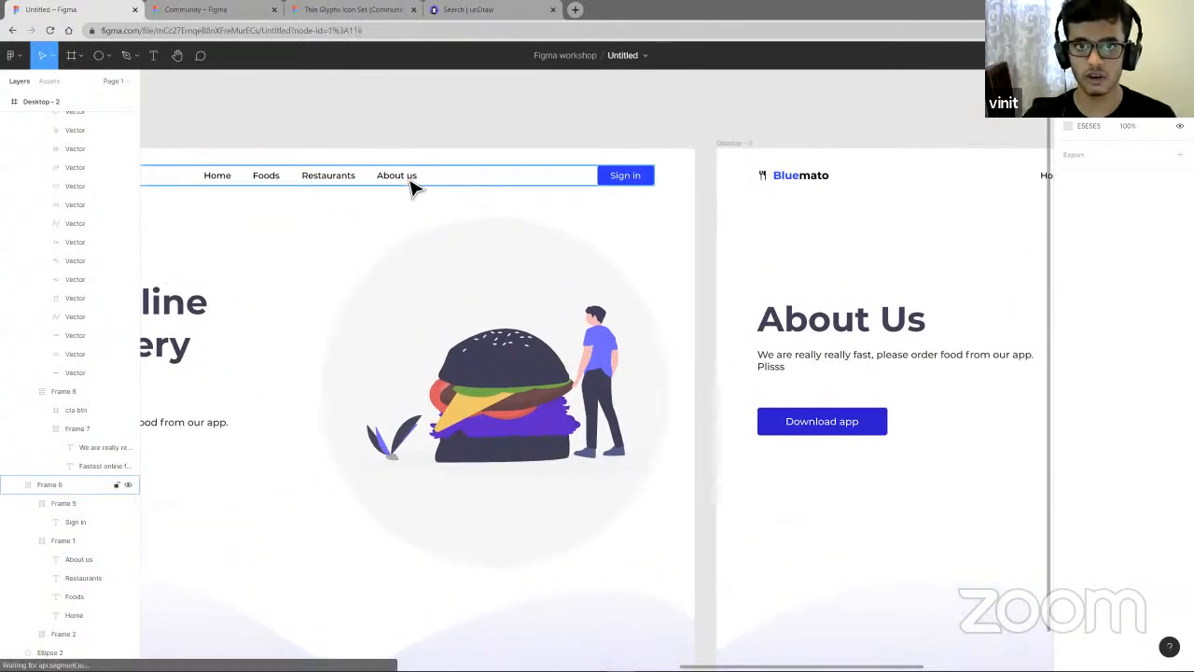
- Reconnect the About us link to the Desktop - 3 frame with a prototype navigation connection
double_click(410, 179)
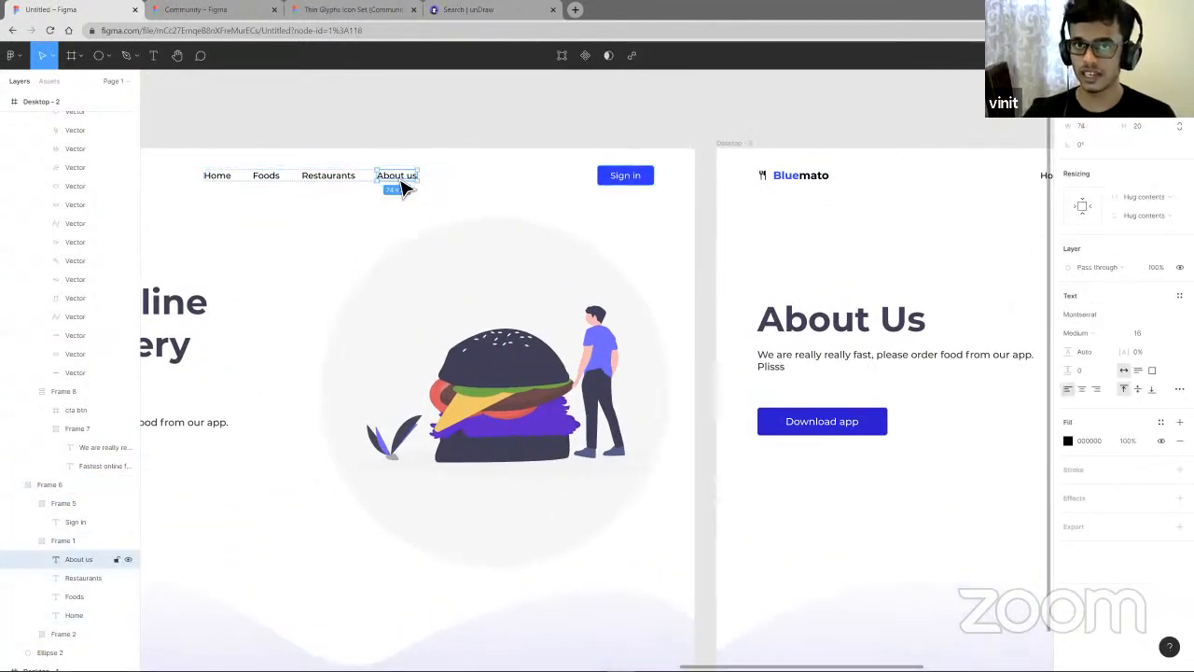
left_click(1149, 81)
left_click(1111, 81)
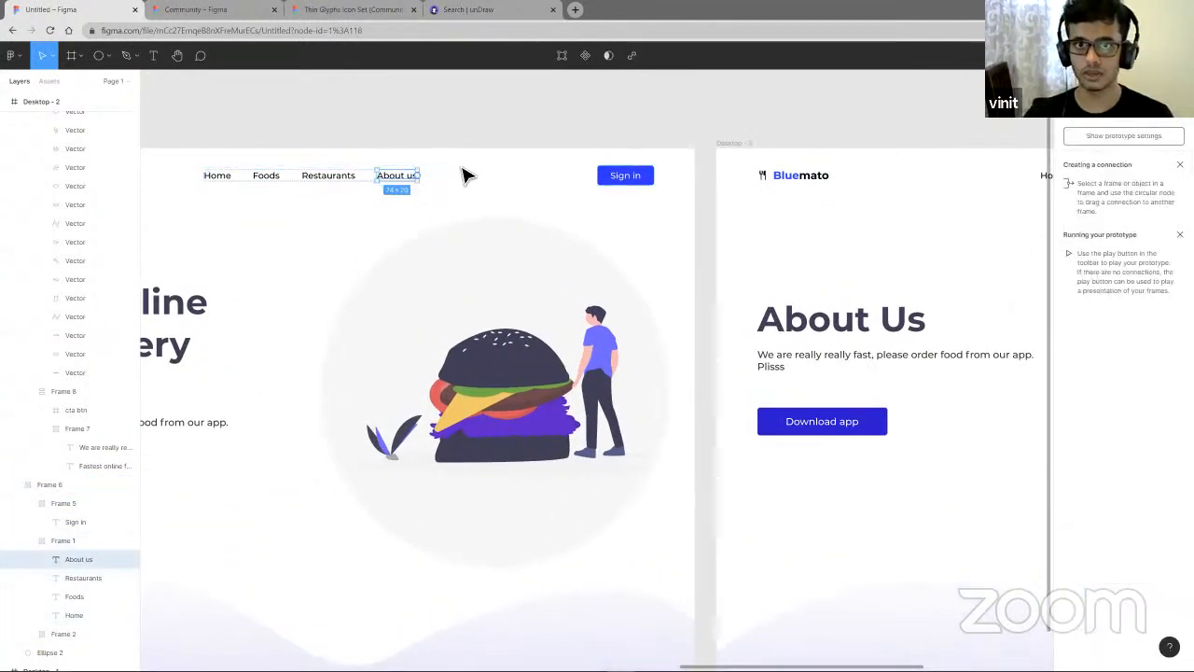
left_click_drag(419, 177, 734, 346)
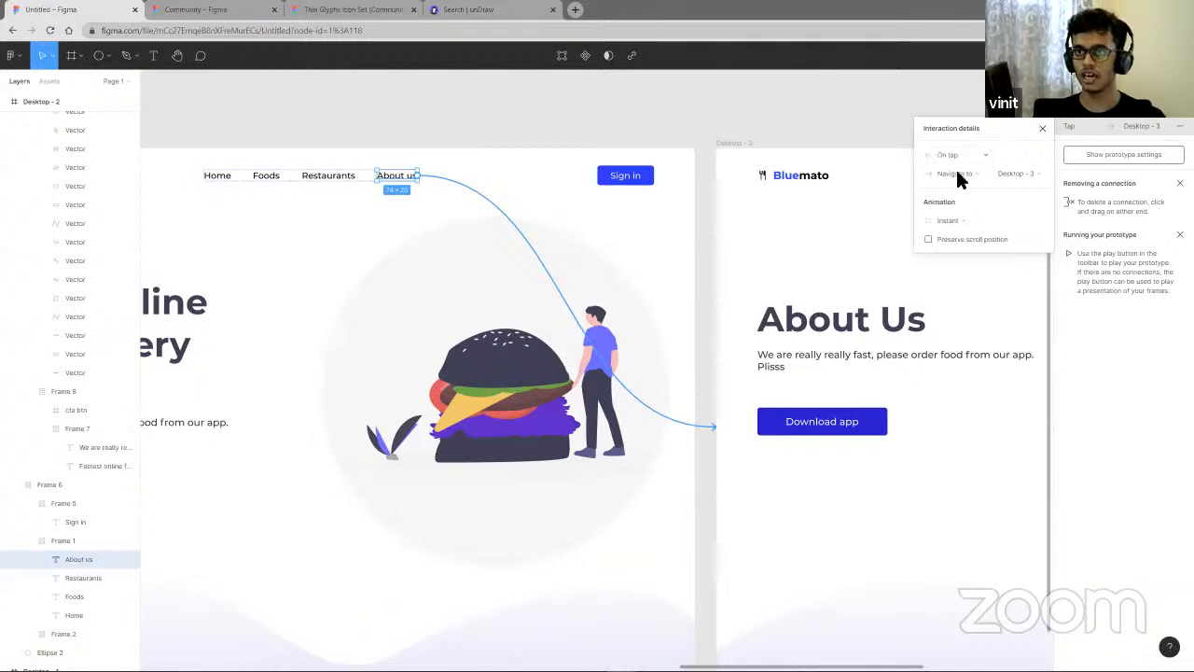
- Rename the Desktop - 3 frame to "About us"
scroll(898, 224, "down", 3)
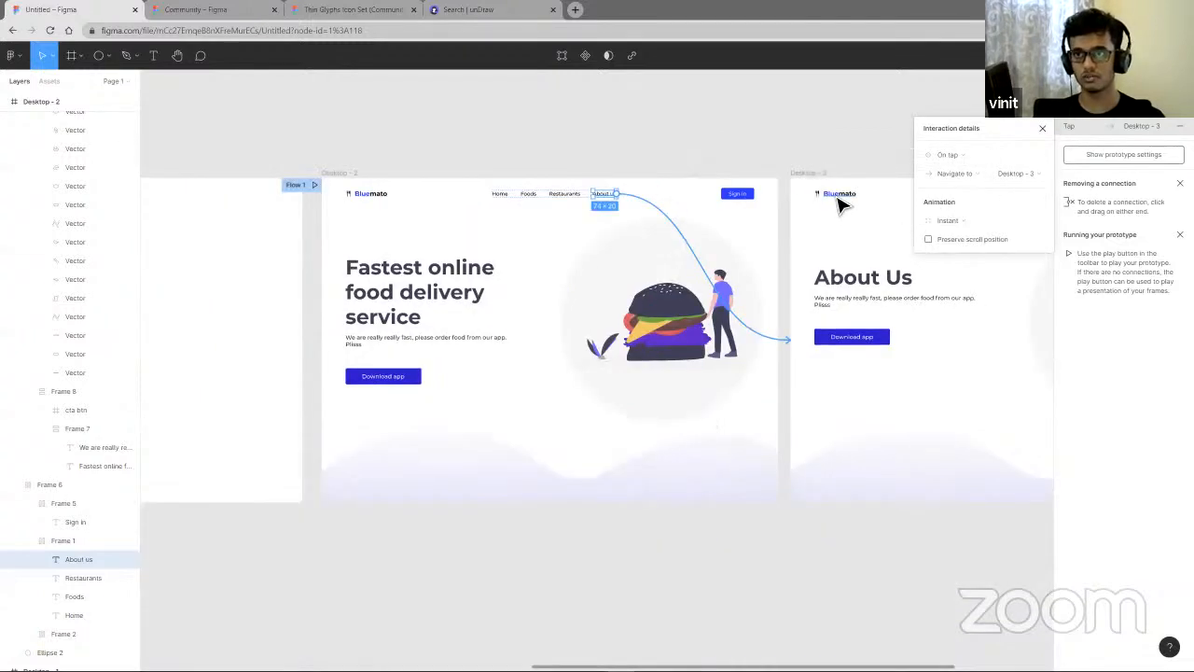
scroll(773, 159, "up", 5)
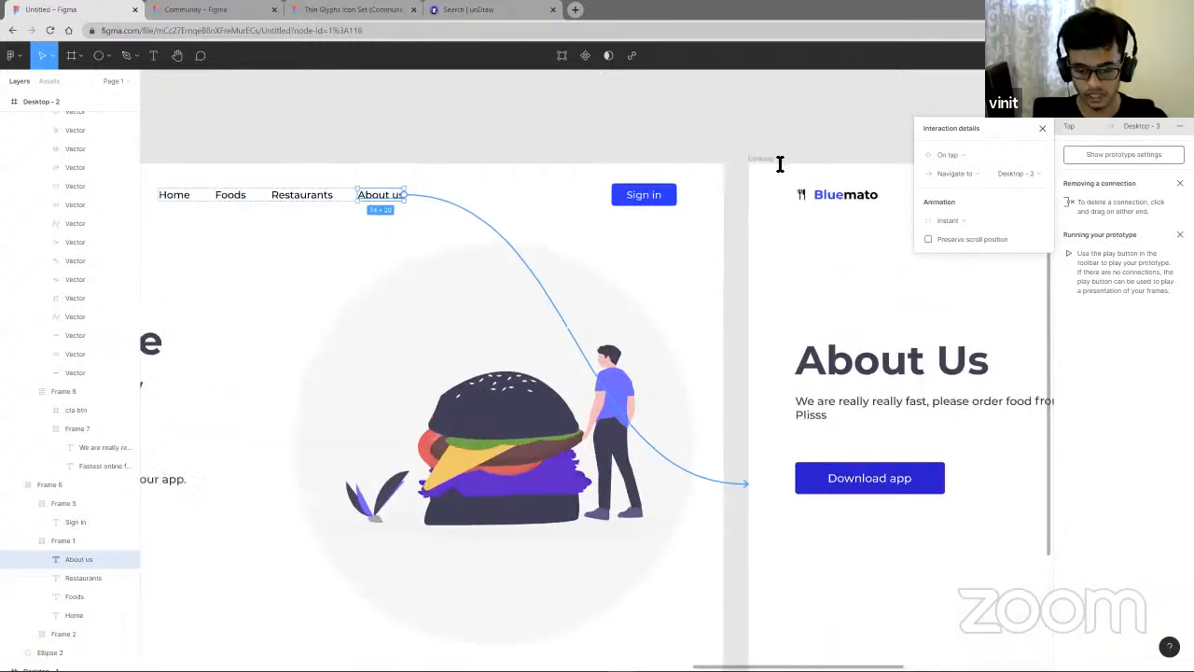
left_click(781, 160)
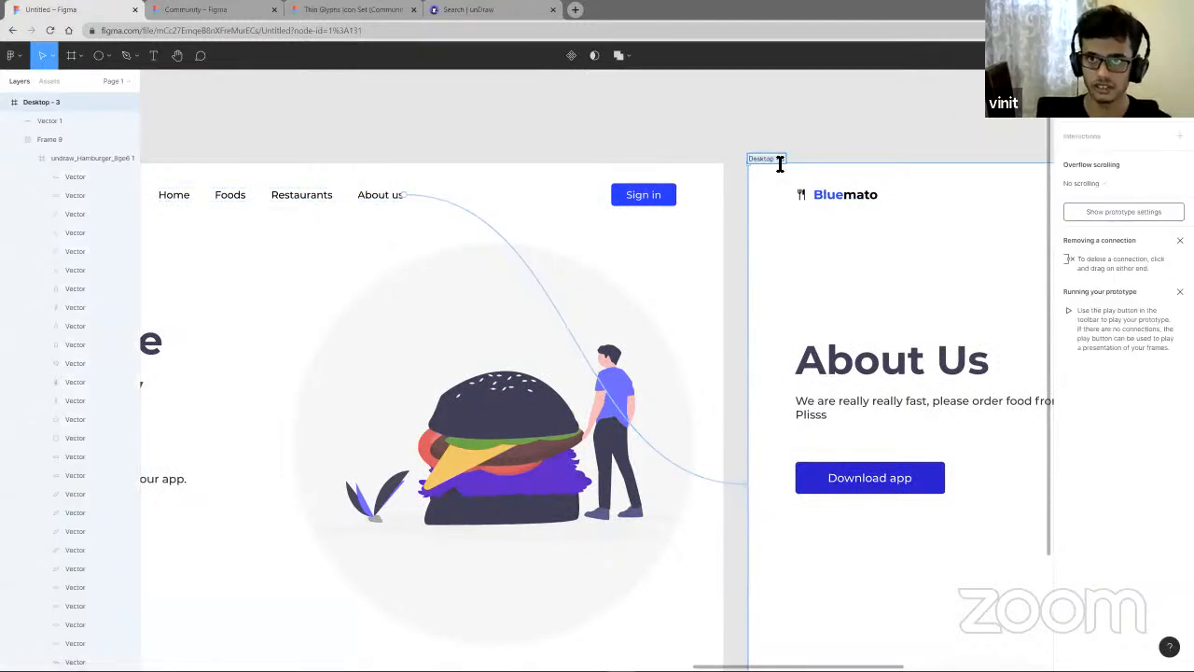
type("About")
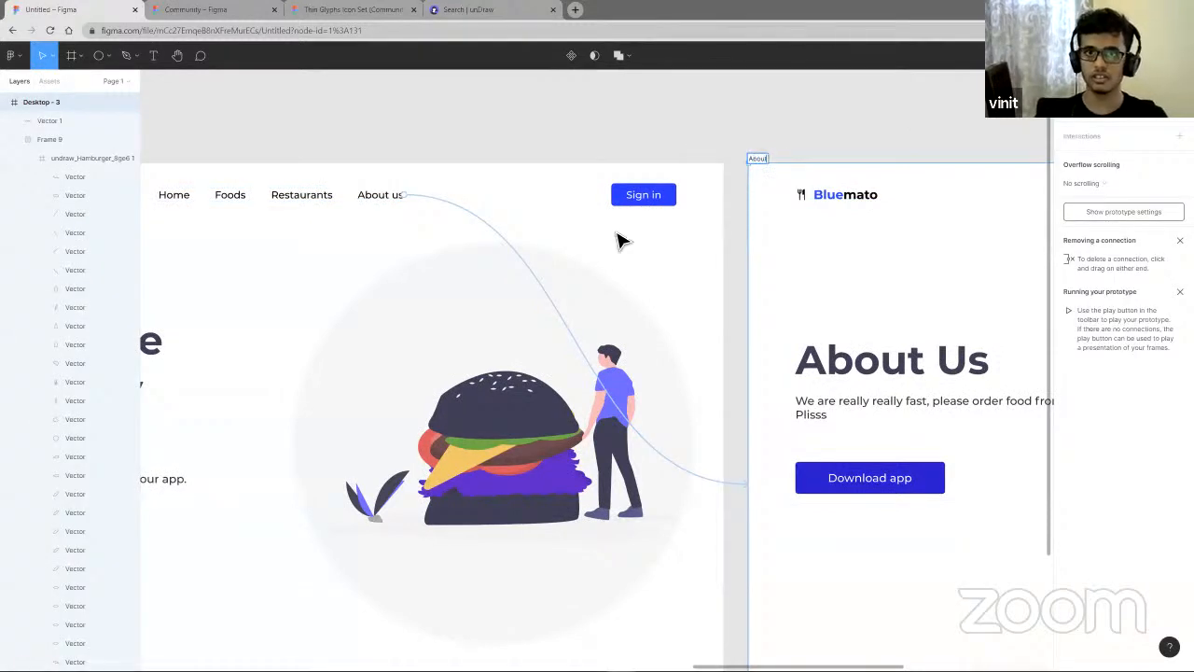
type(" us")
left_click(533, 211)
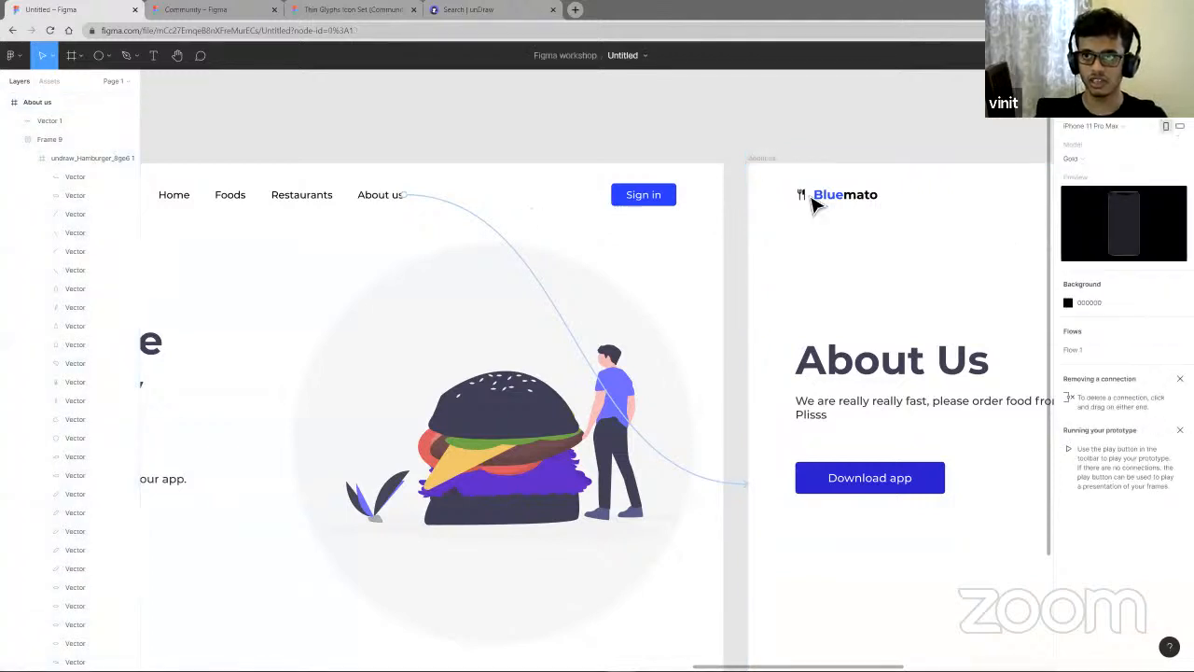
- Bring the Desktop - 2 frame forward
scroll(810, 200, "down", 2)
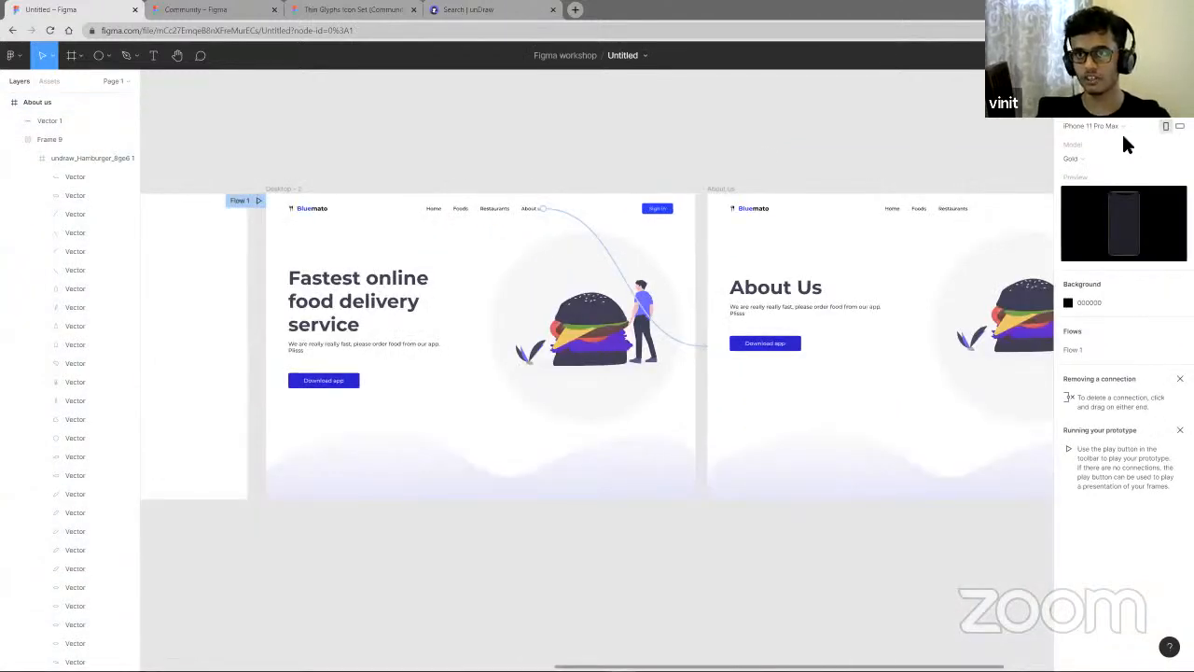
left_click(606, 208)
double_click(530, 209)
scroll(706, 322, "up", 1)
scroll(707, 322, "left", 1)
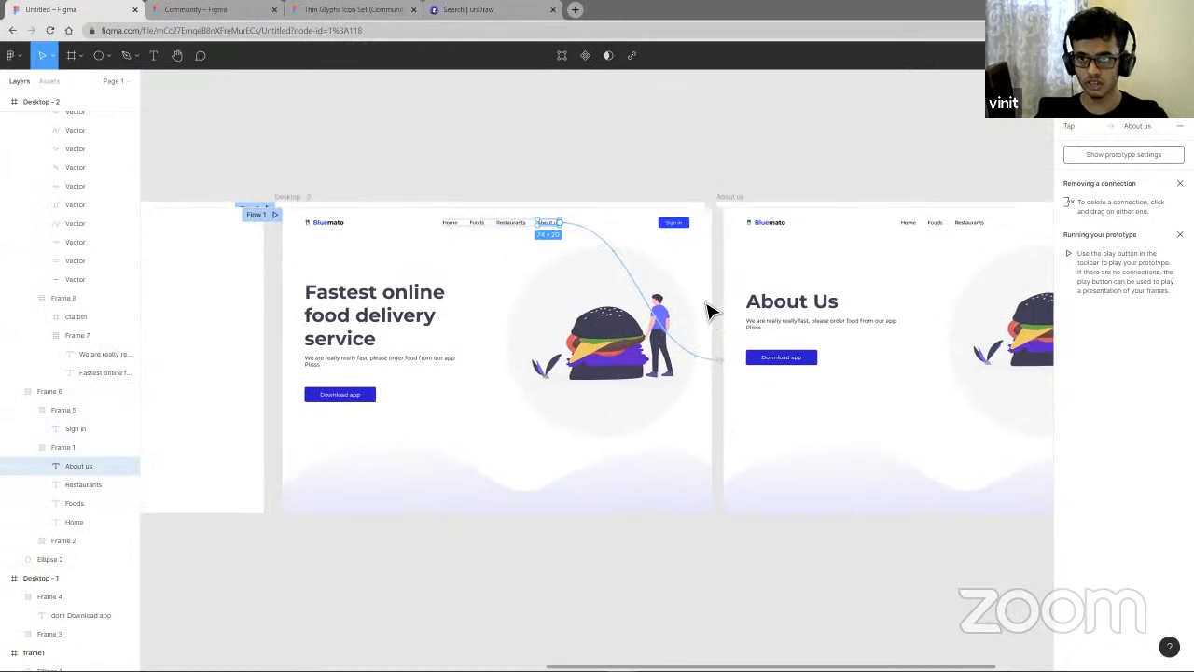
scroll(687, 307, "up", 4)
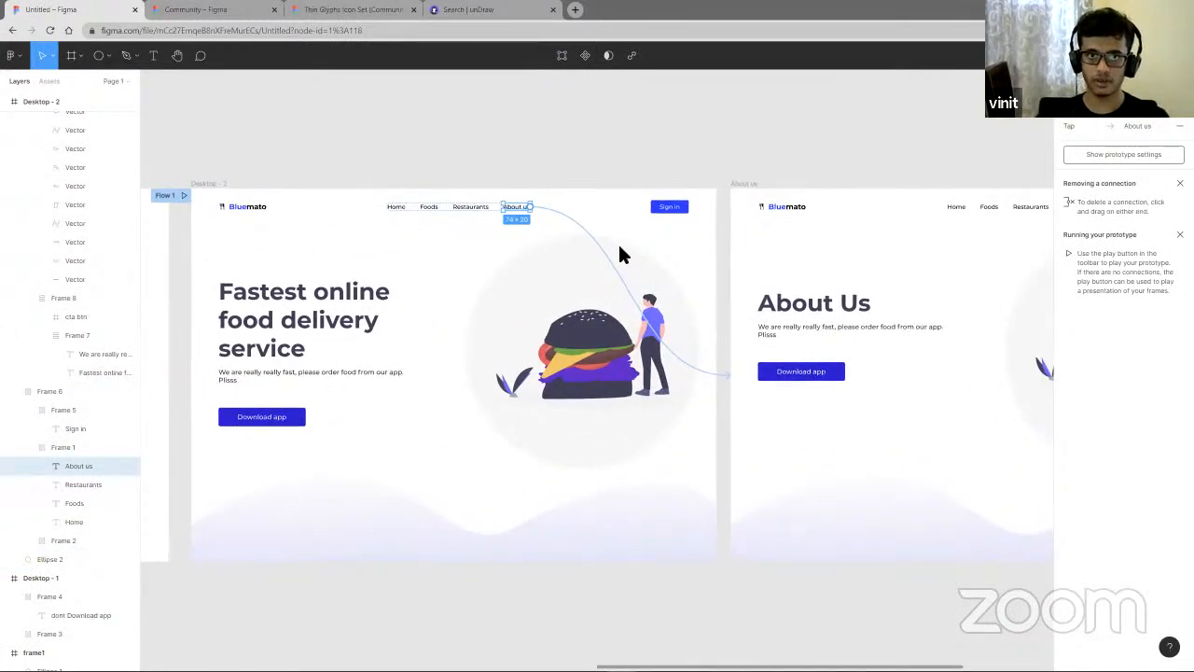
scroll(619, 246, "right", 1)
right_click(647, 245)
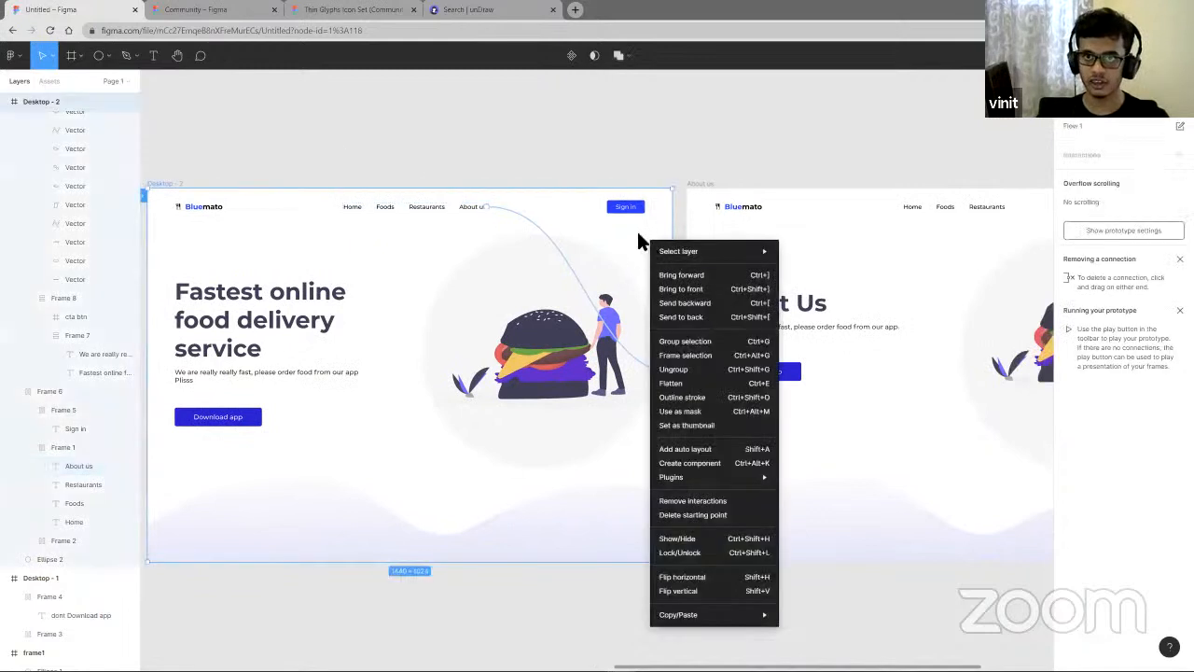
left_click(723, 275)
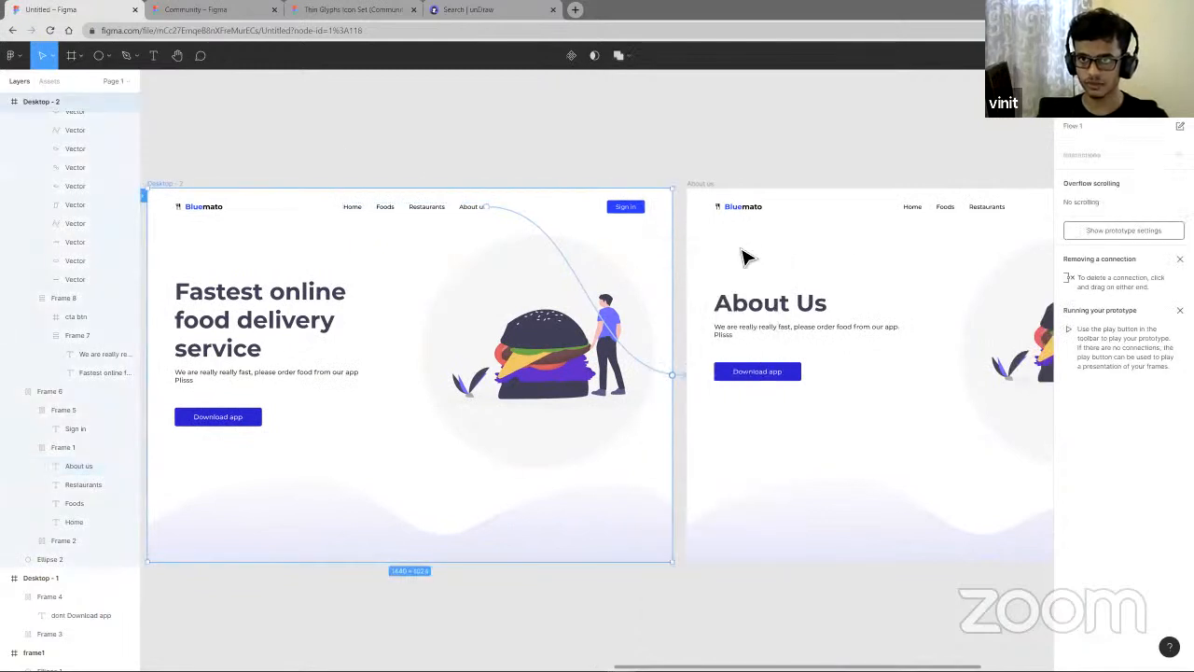
- Present the prototype starting from the Desktop - 2 frame
right_click(781, 237)
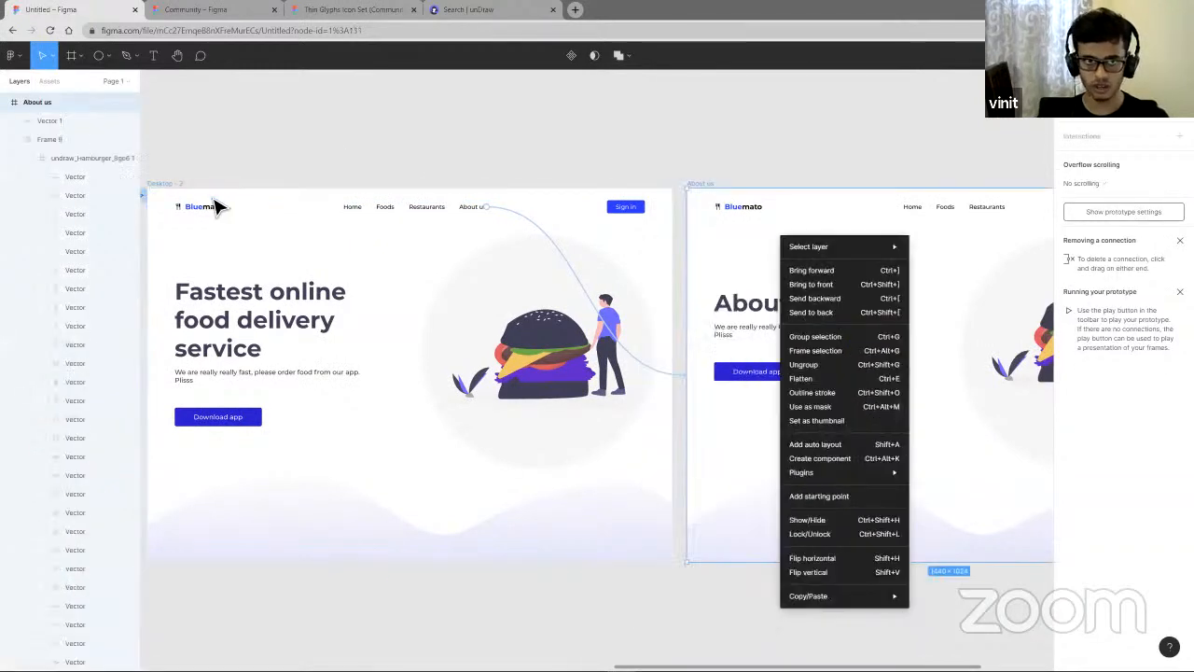
left_click(169, 184)
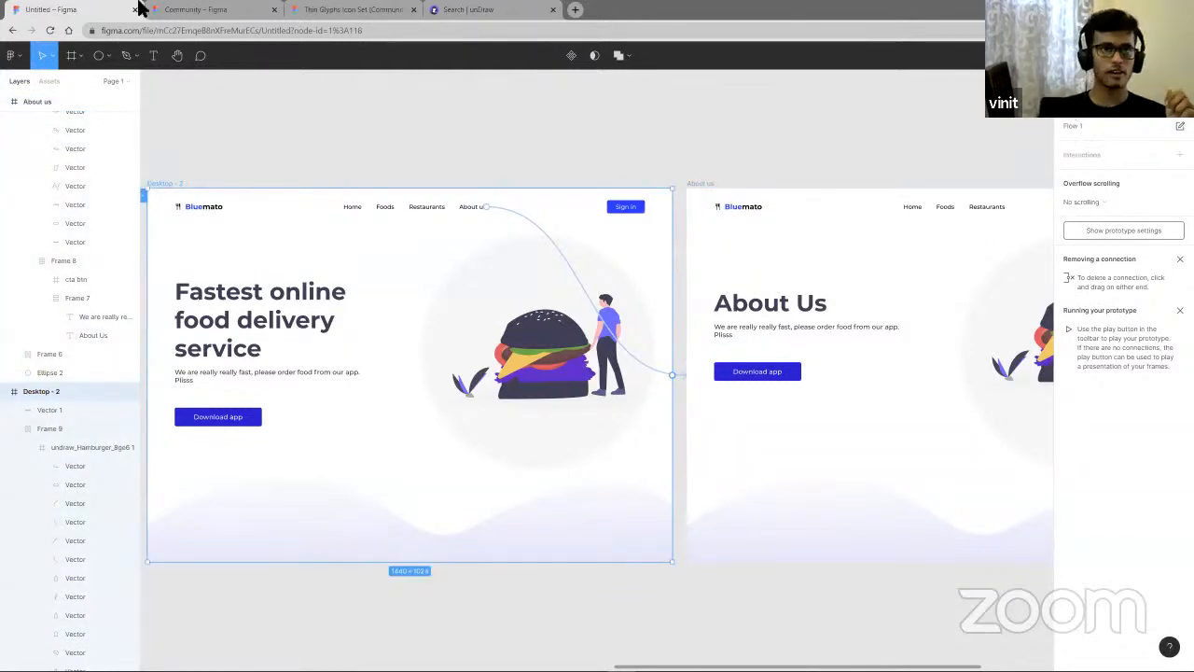
key("ctrl+alt+Return")
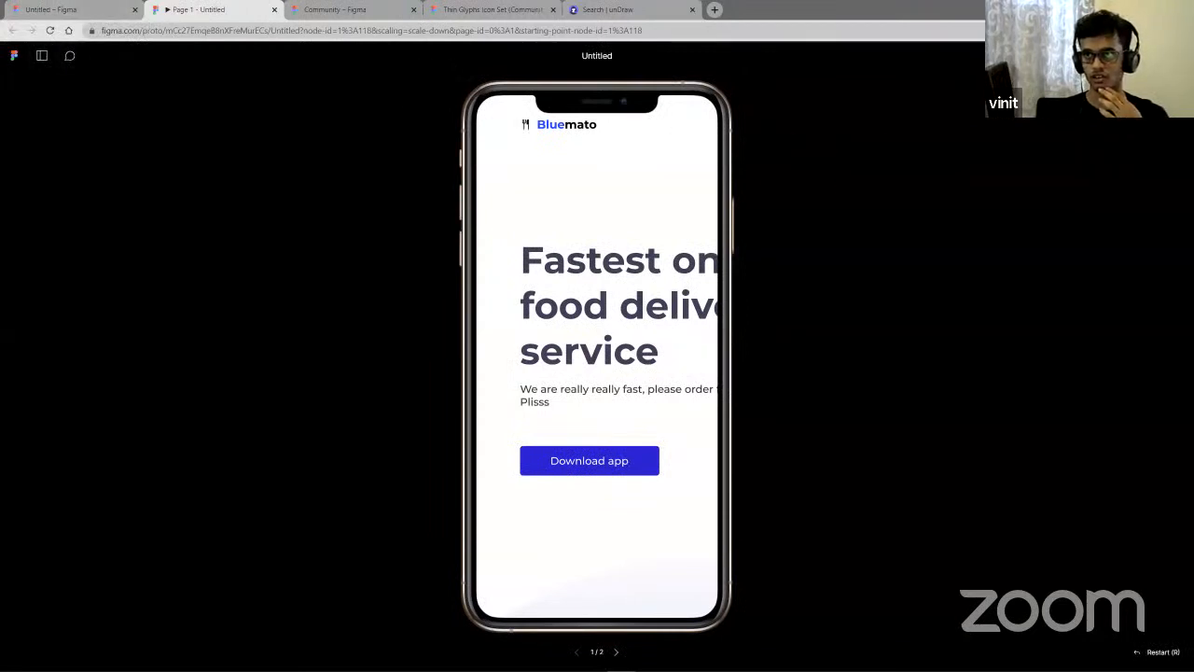
left_click(1140, 56)
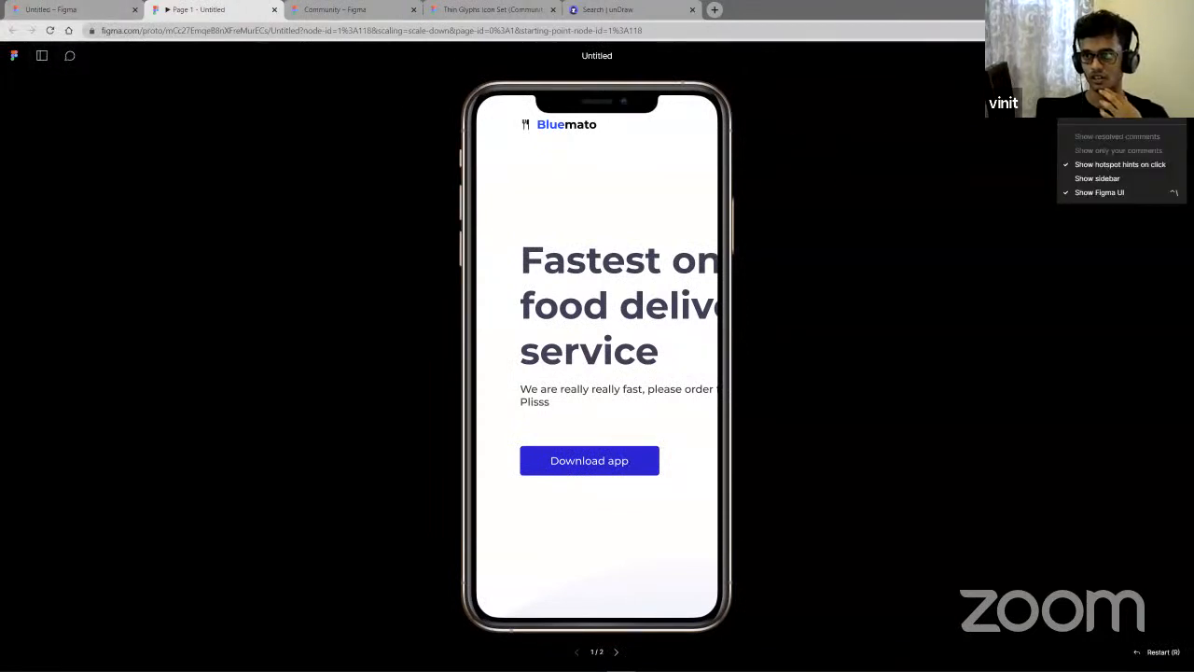
left_click(1141, 56)
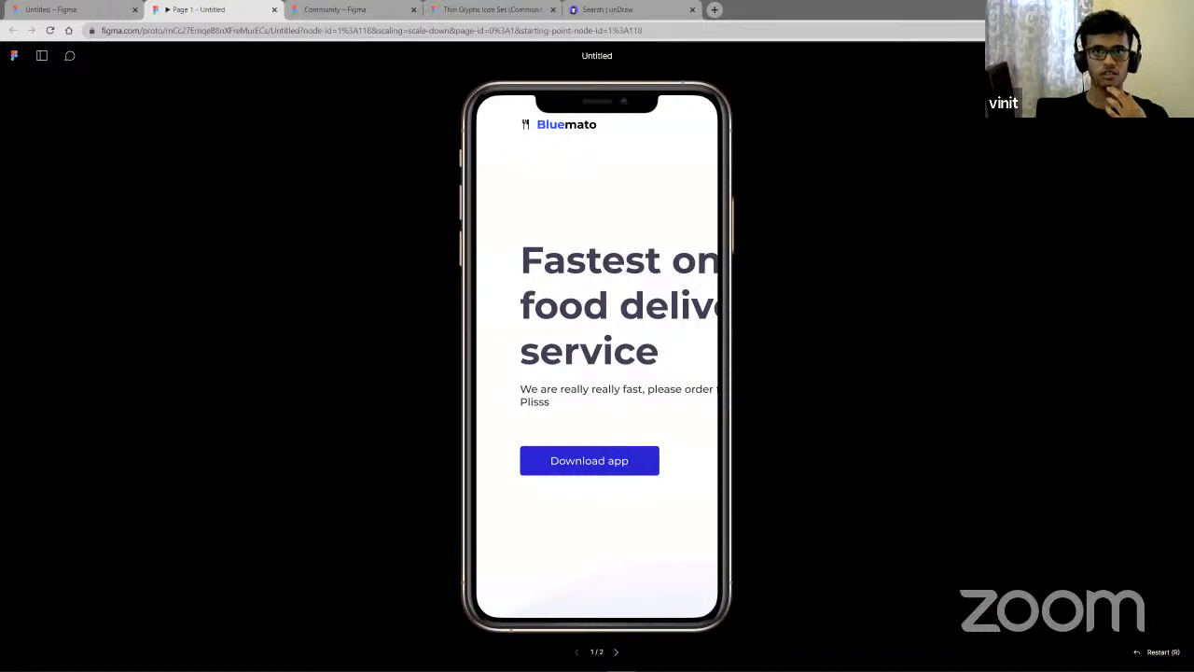
- Pan across the home page in the prototype preview and tap the About us link
left_click(60, 8)
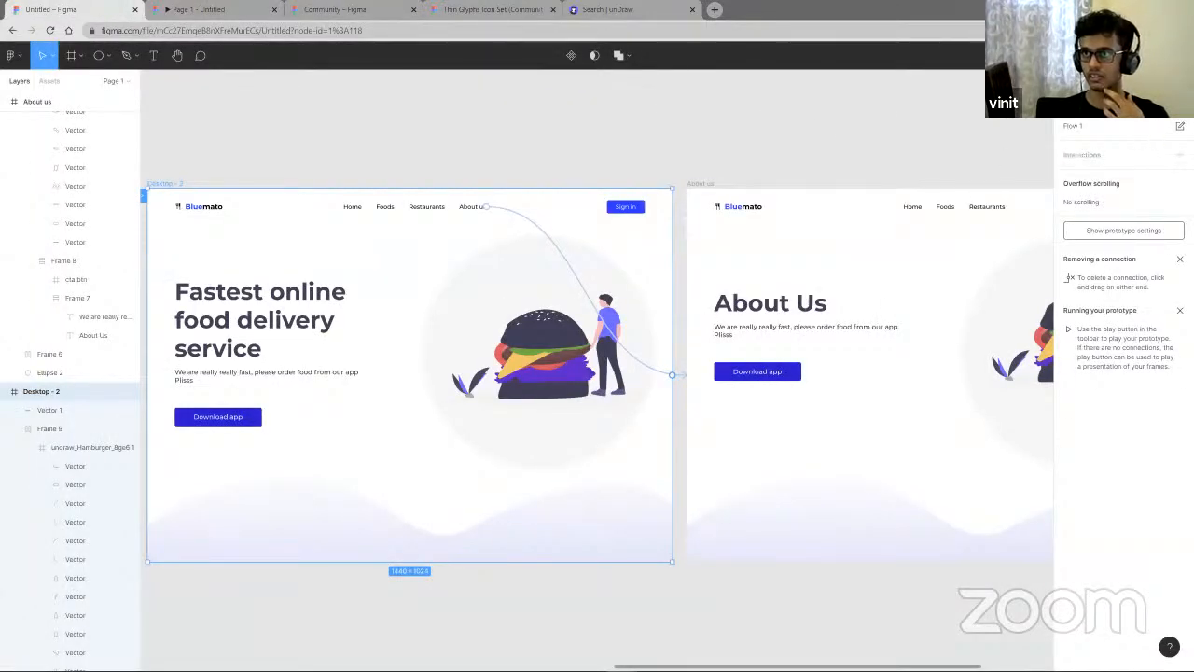
left_click(193, 9)
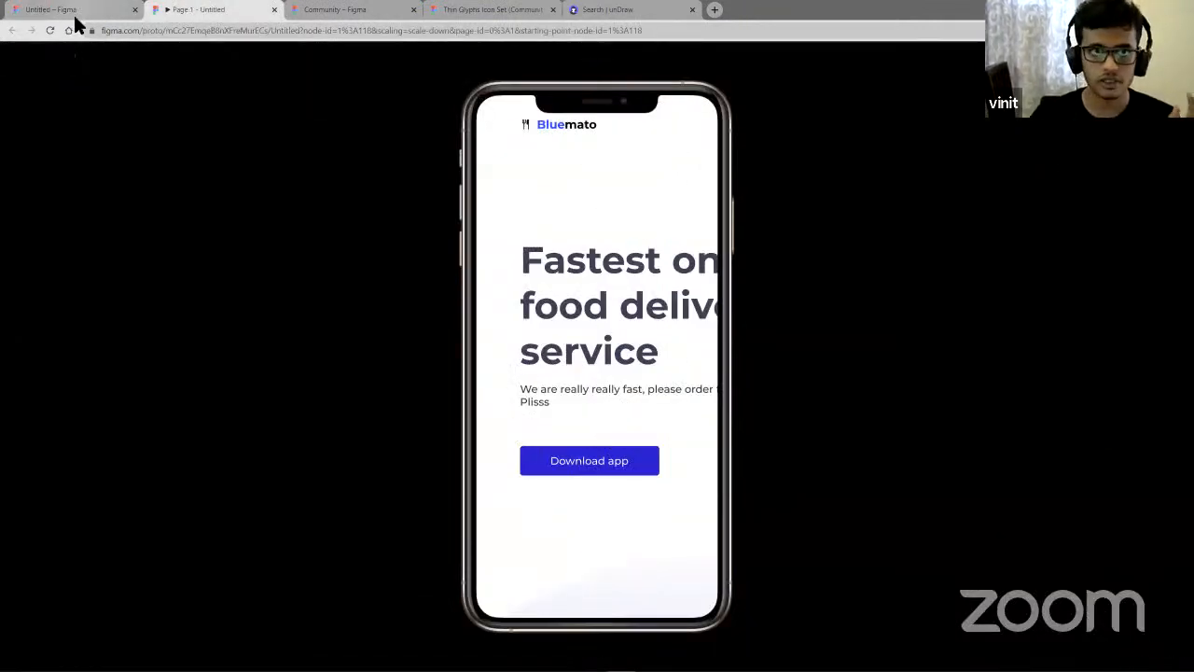
left_click_drag(625, 258, 498, 260)
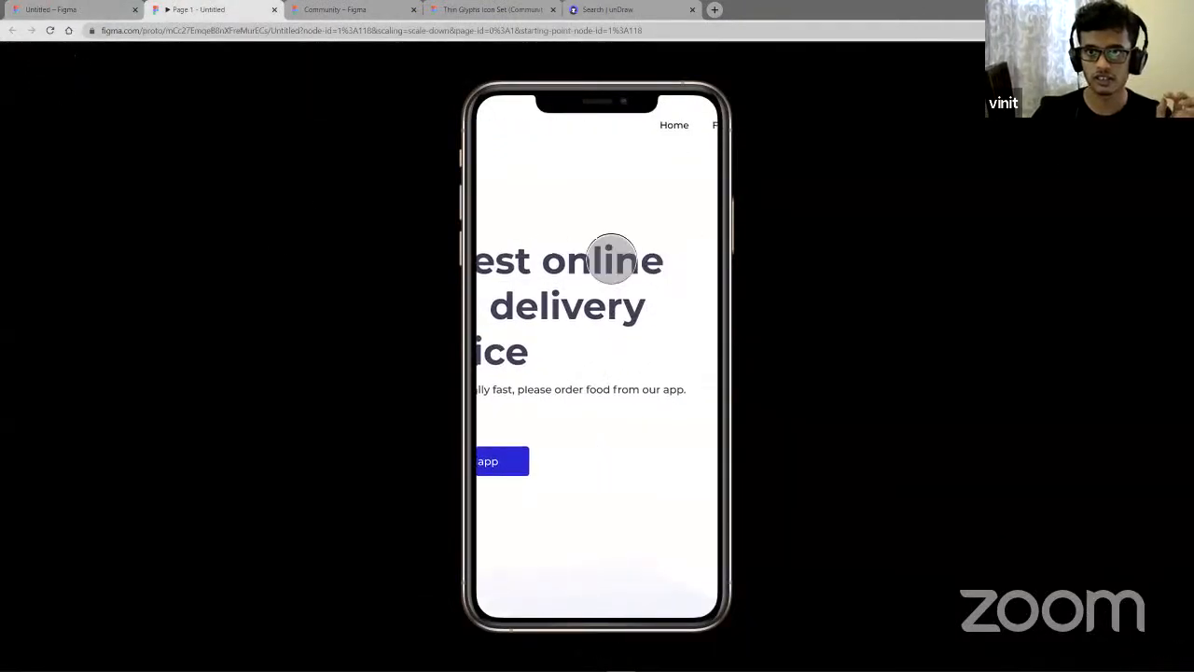
left_click_drag(611, 258, 560, 259)
left_click_drag(623, 261, 635, 326)
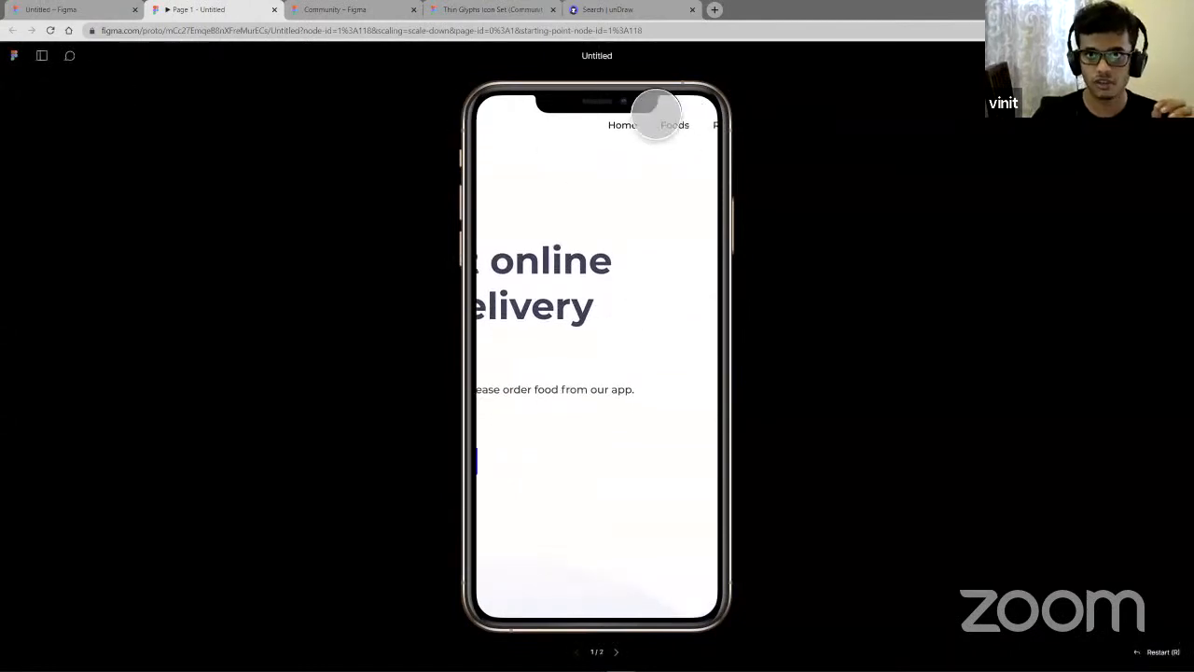
left_click_drag(637, 416, 611, 118)
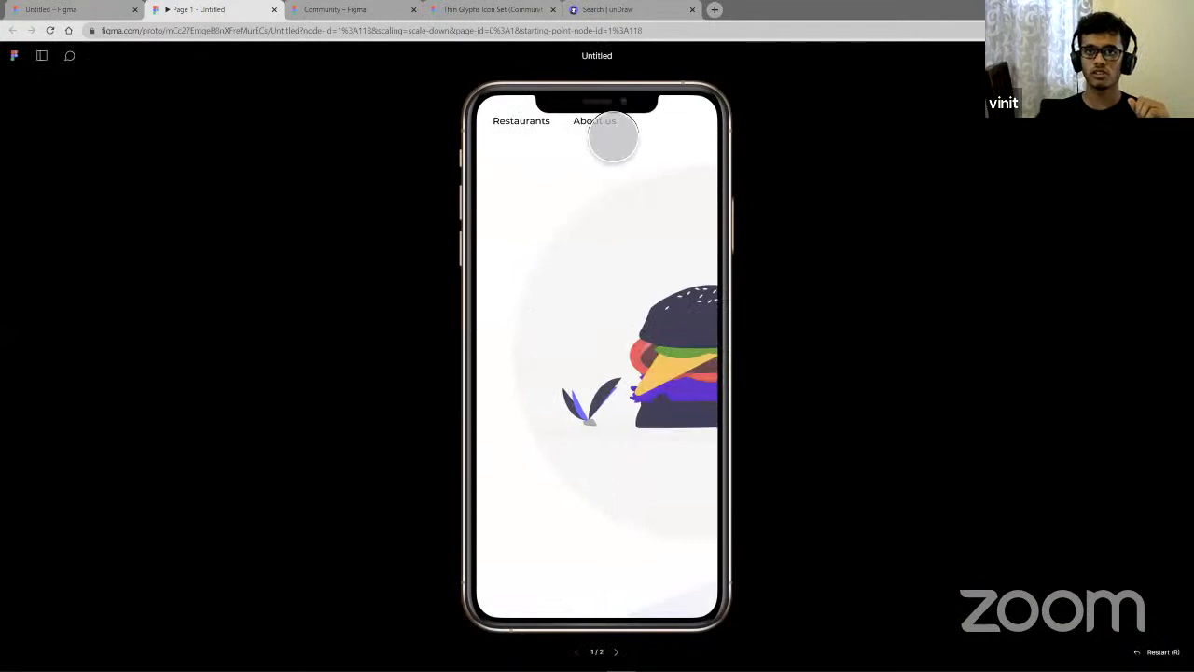
left_click(612, 137)
left_click_drag(635, 245, 671, 380)
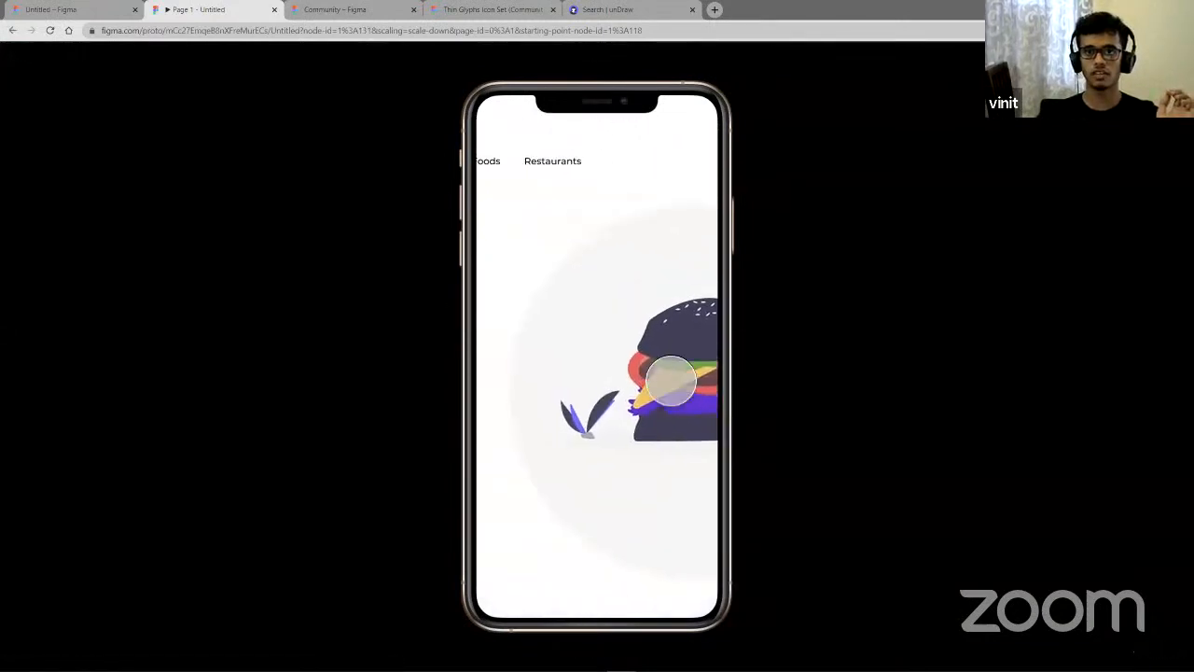
left_click_drag(554, 362, 704, 395)
left_click_drag(541, 384, 571, 393)
left_click_drag(681, 439, 544, 427)
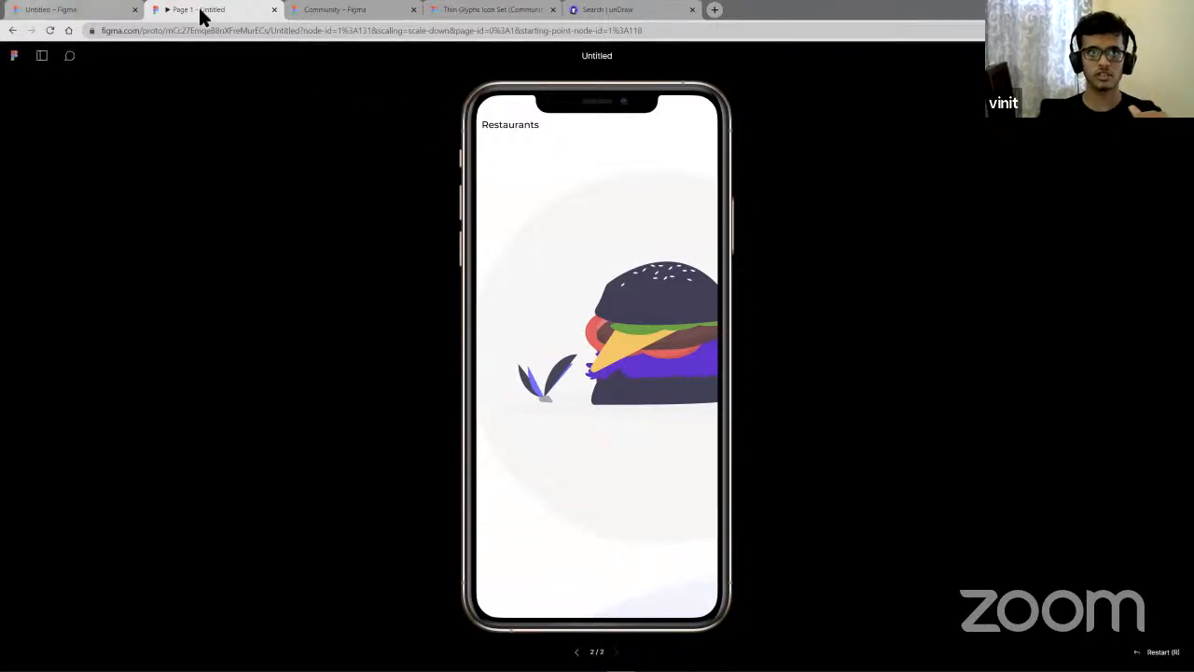
- Set the prototype device to None in the prototype settings
key("ctrl+shift+Tab")
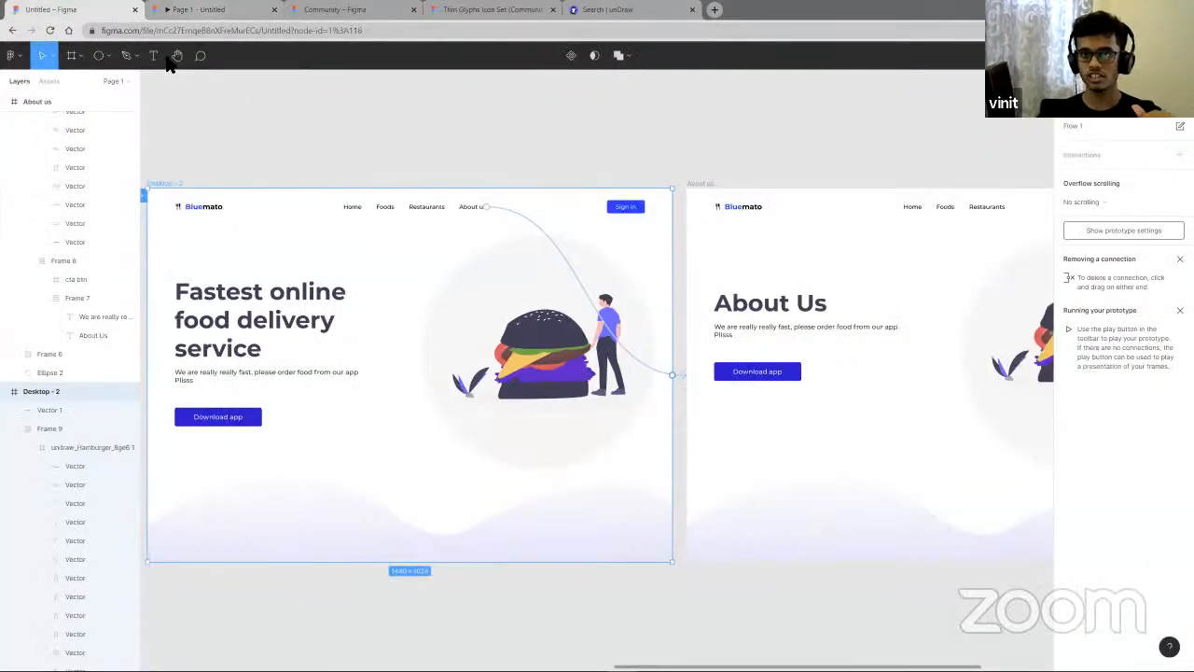
key("ctrl+Tab")
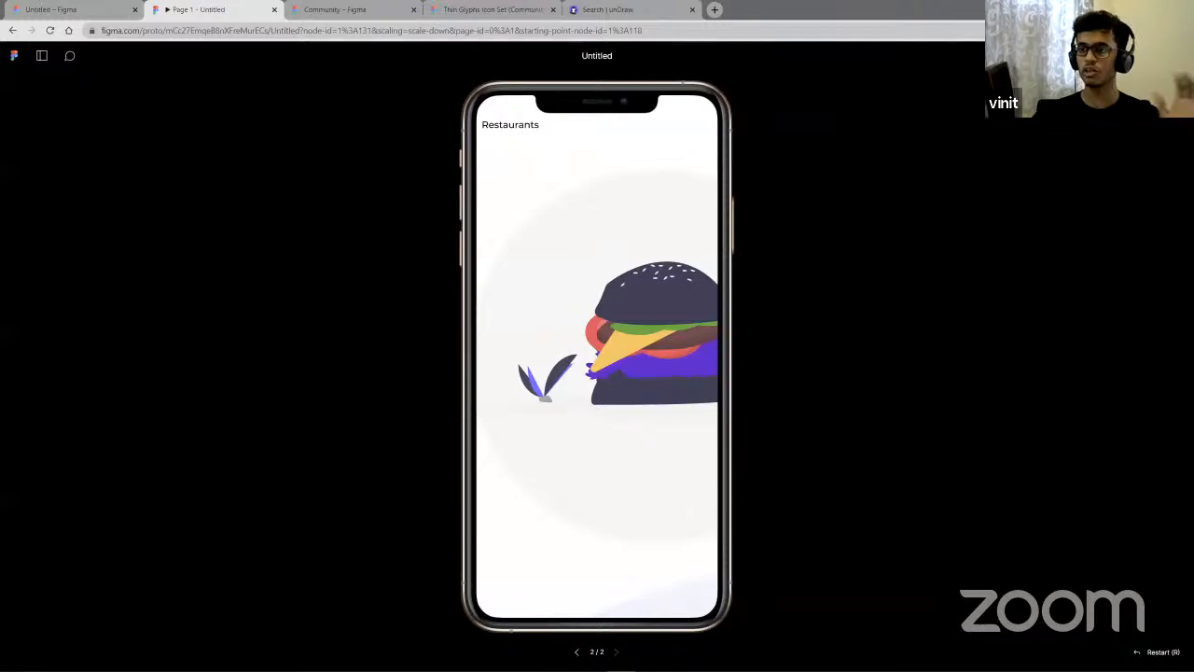
left_click(1174, 55)
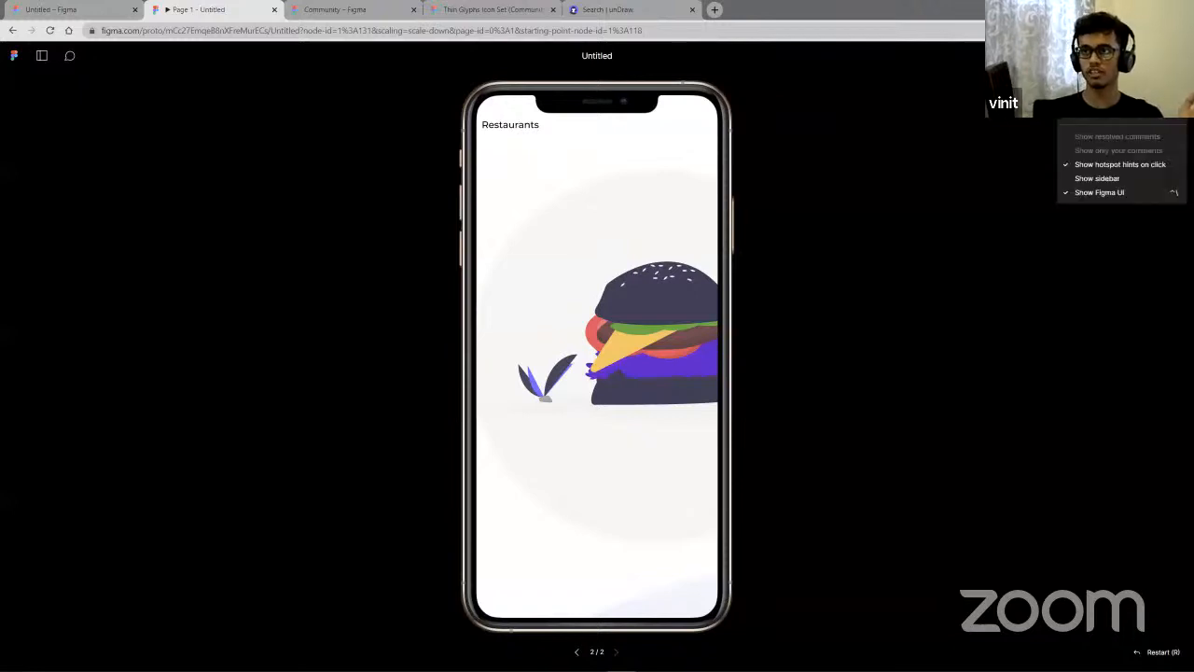
left_click(75, 10)
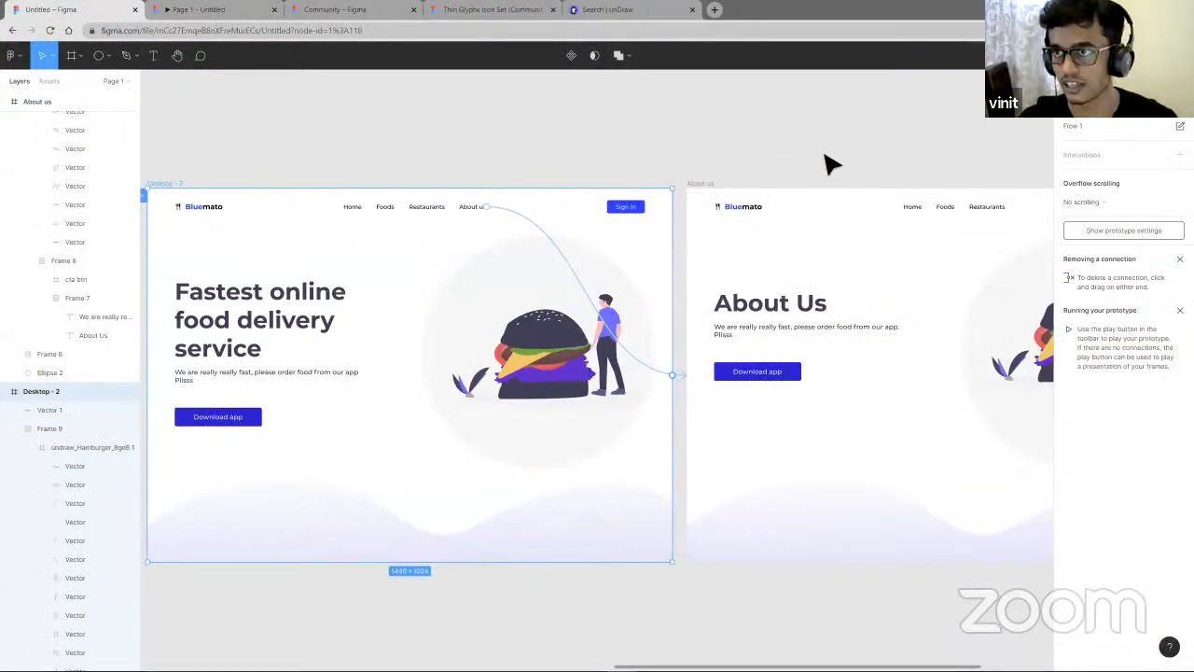
left_click(1116, 230)
left_click(1083, 158)
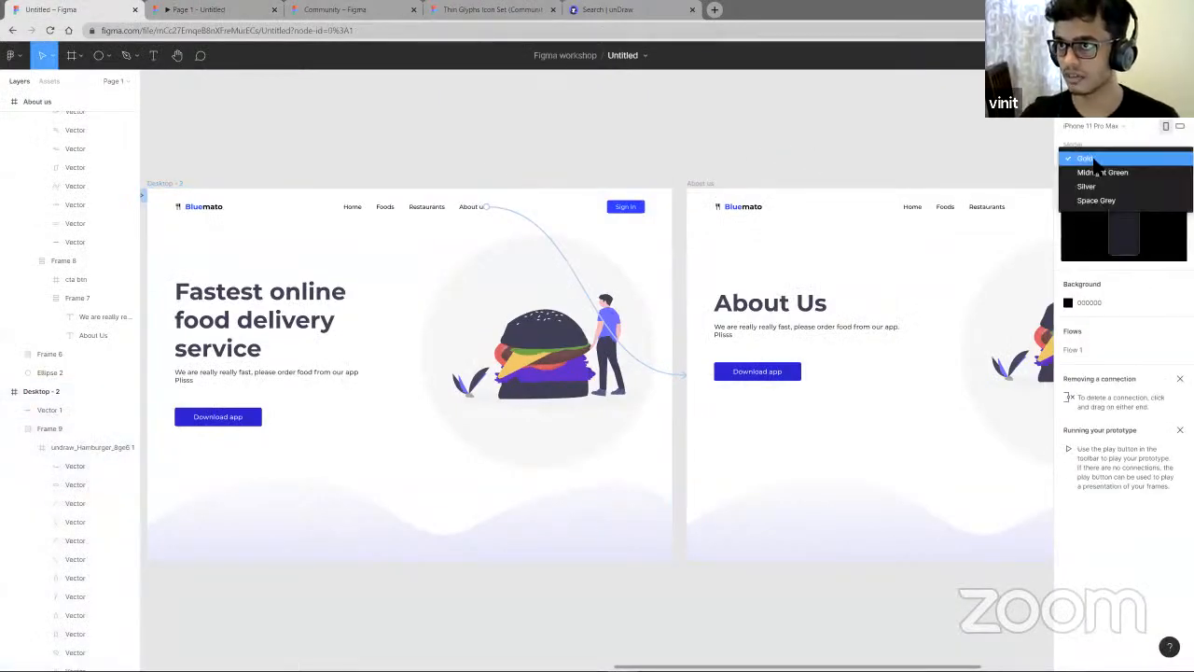
left_click(1107, 127)
left_click(1107, 127)
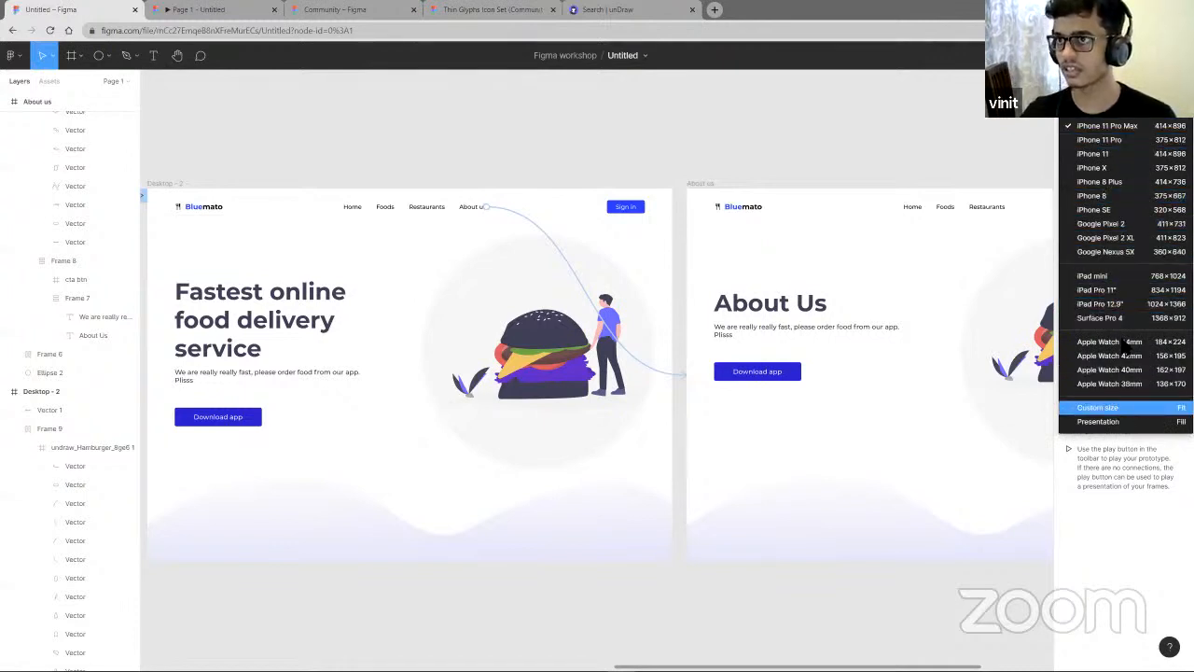
left_click(1087, 102)
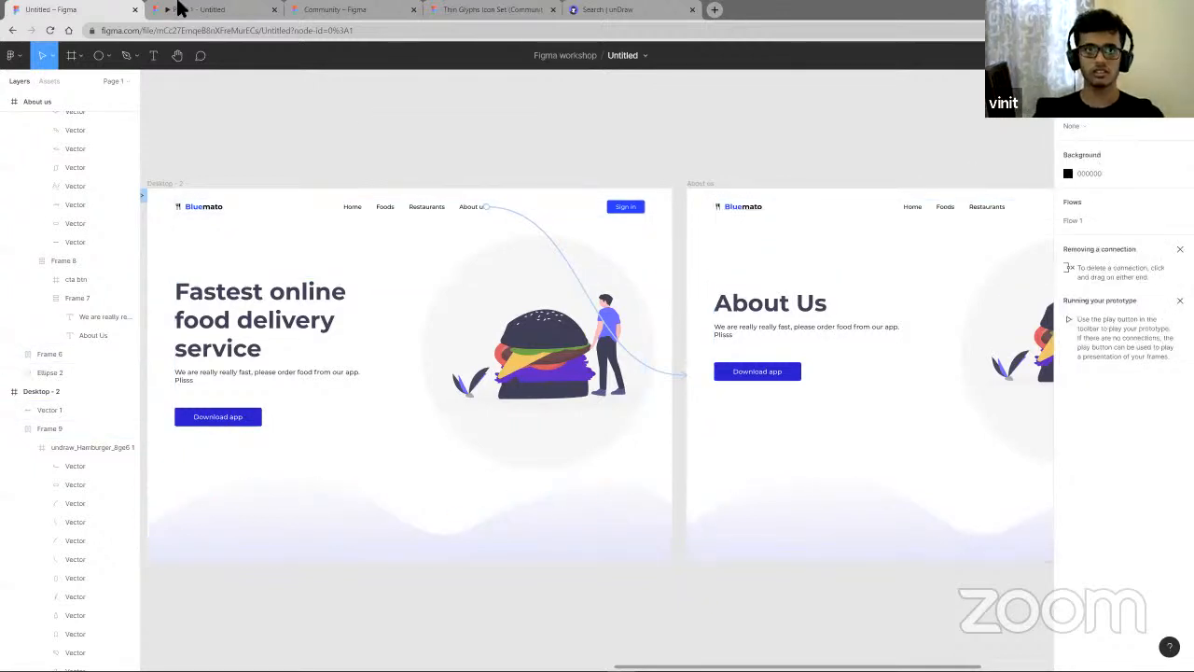
- Replay the prototype at full size, go back to the home page and tap the About us link
left_click(208, 11)
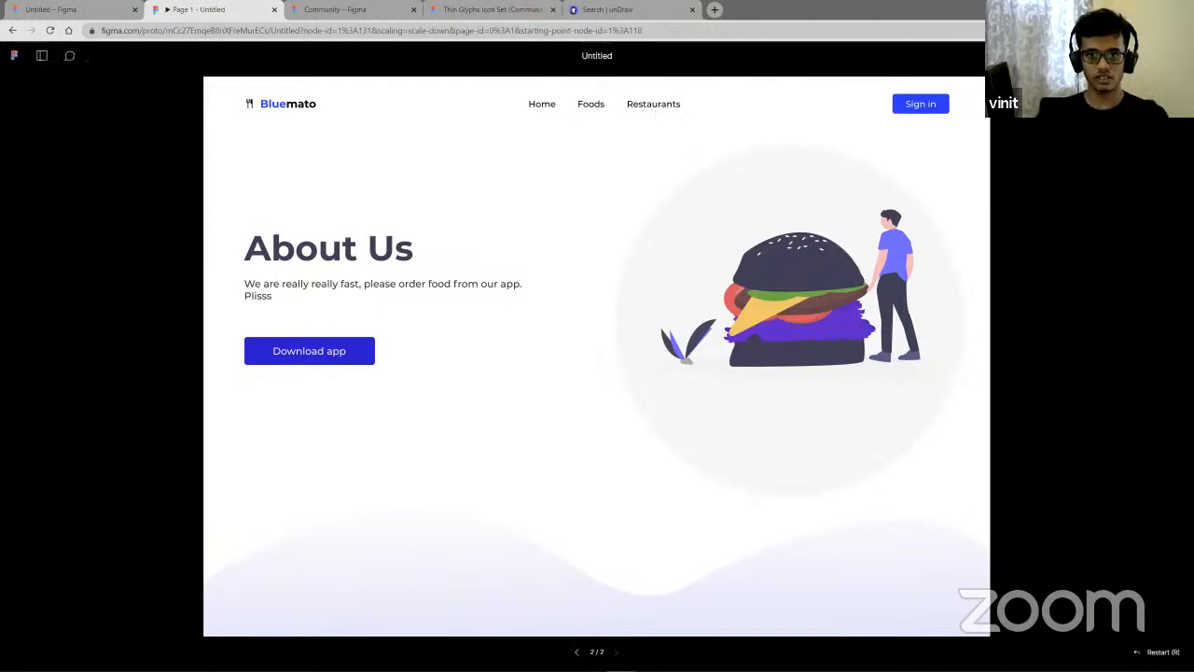
key("Left")
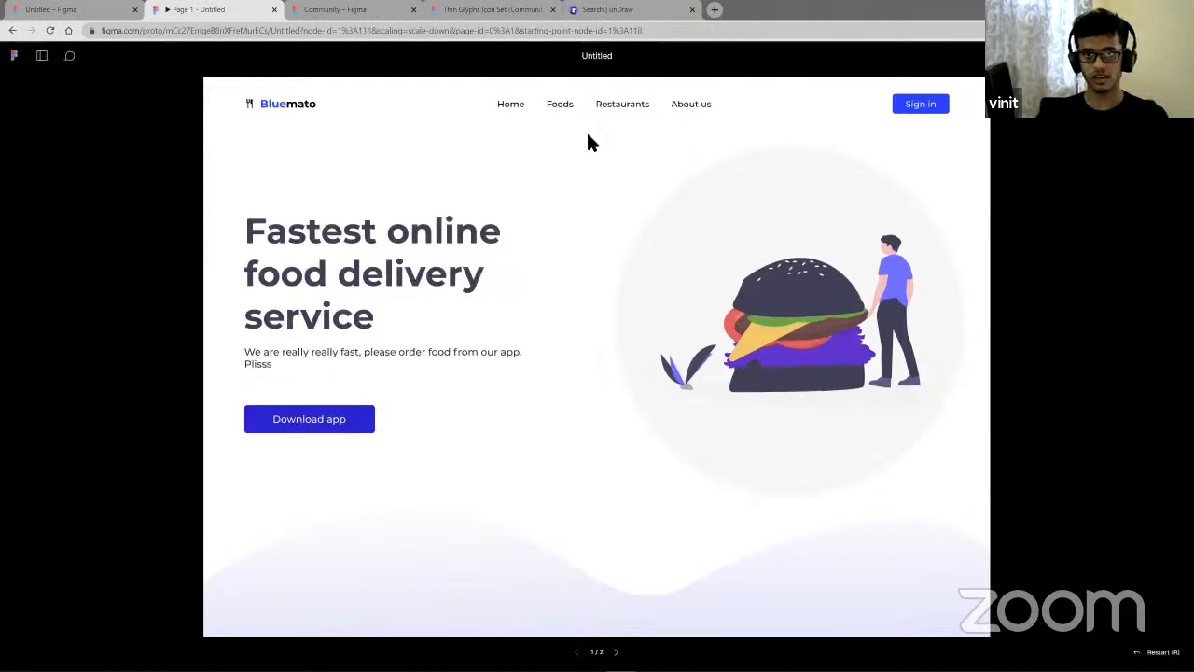
left_click(692, 105)
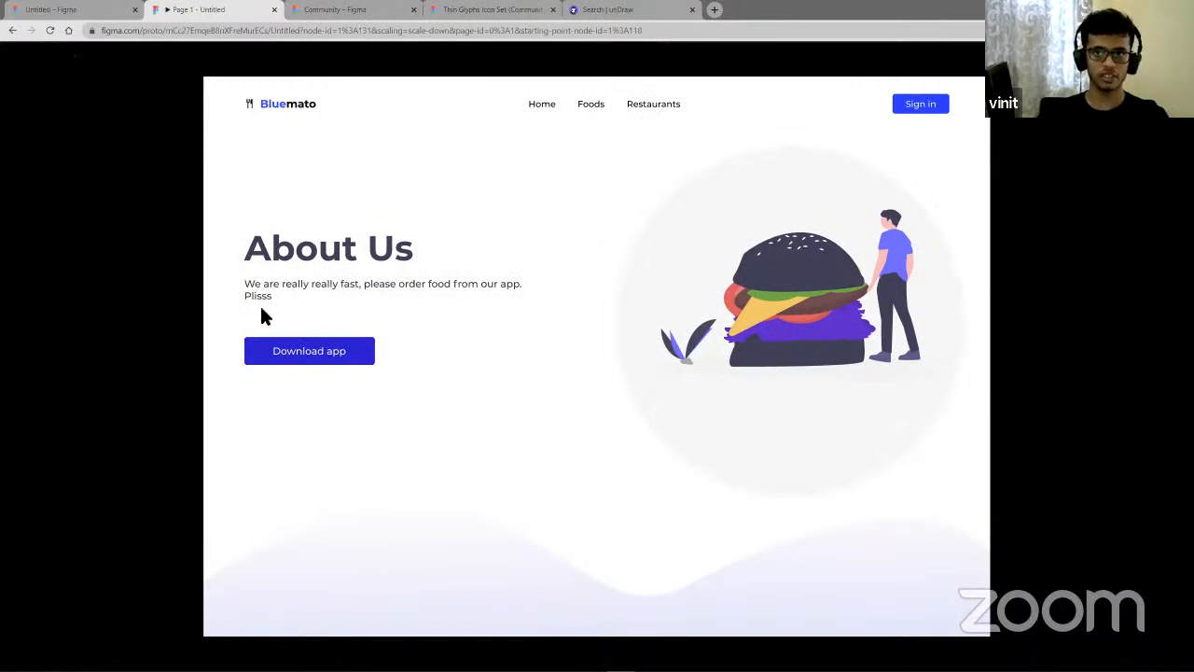
- Return to the design file and look over the home page and About us frames on the canvas
left_click(67, 13)
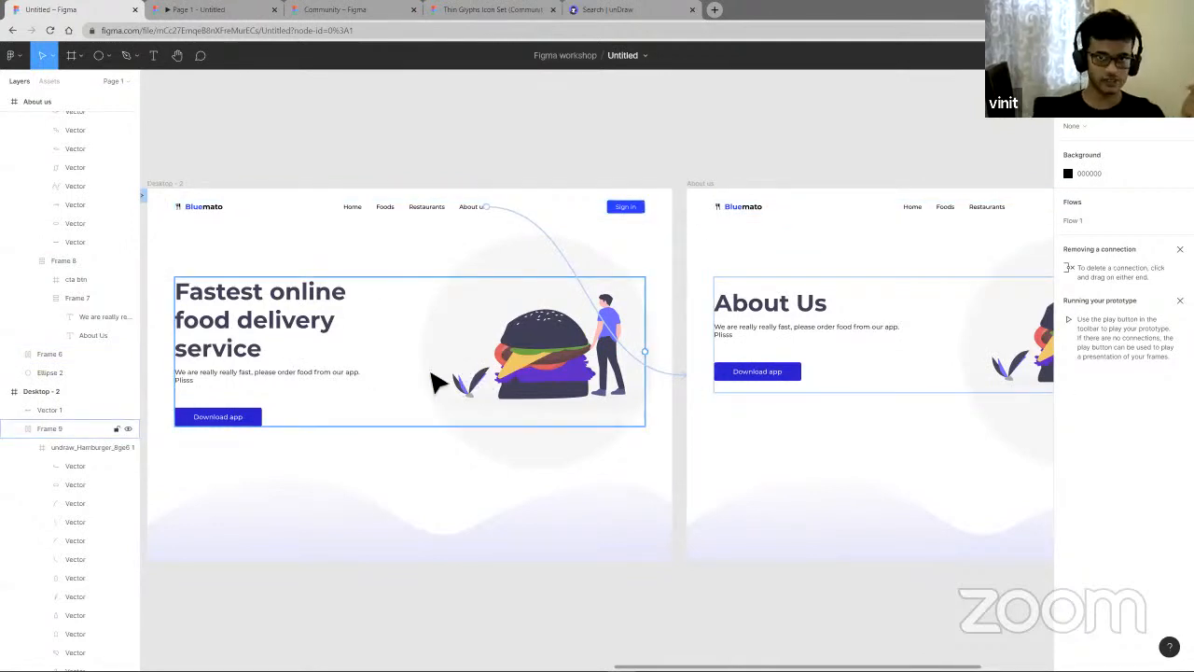
left_click(274, 532)
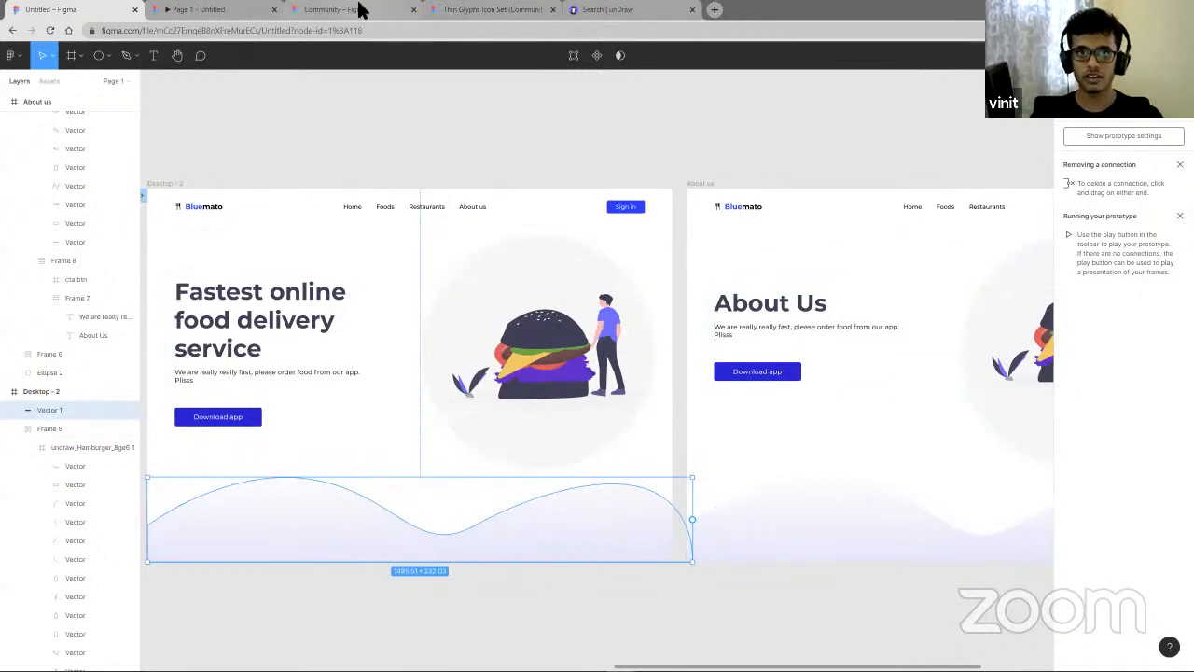
left_click_drag(976, 11, 932, 156)
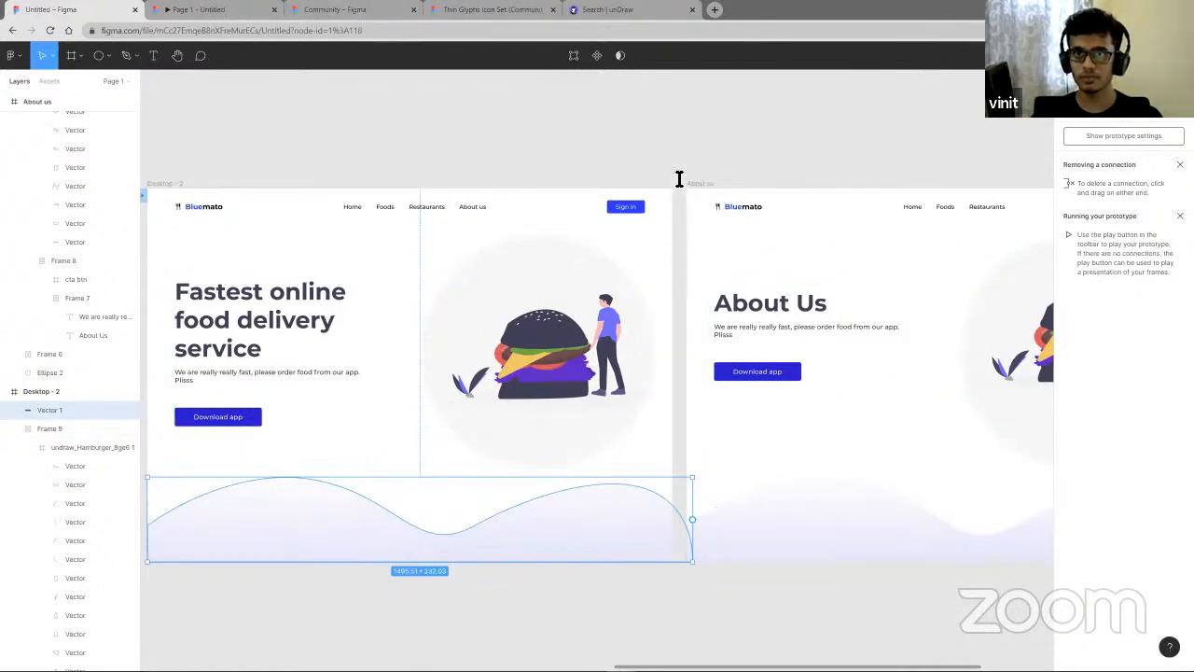
left_click(655, 158)
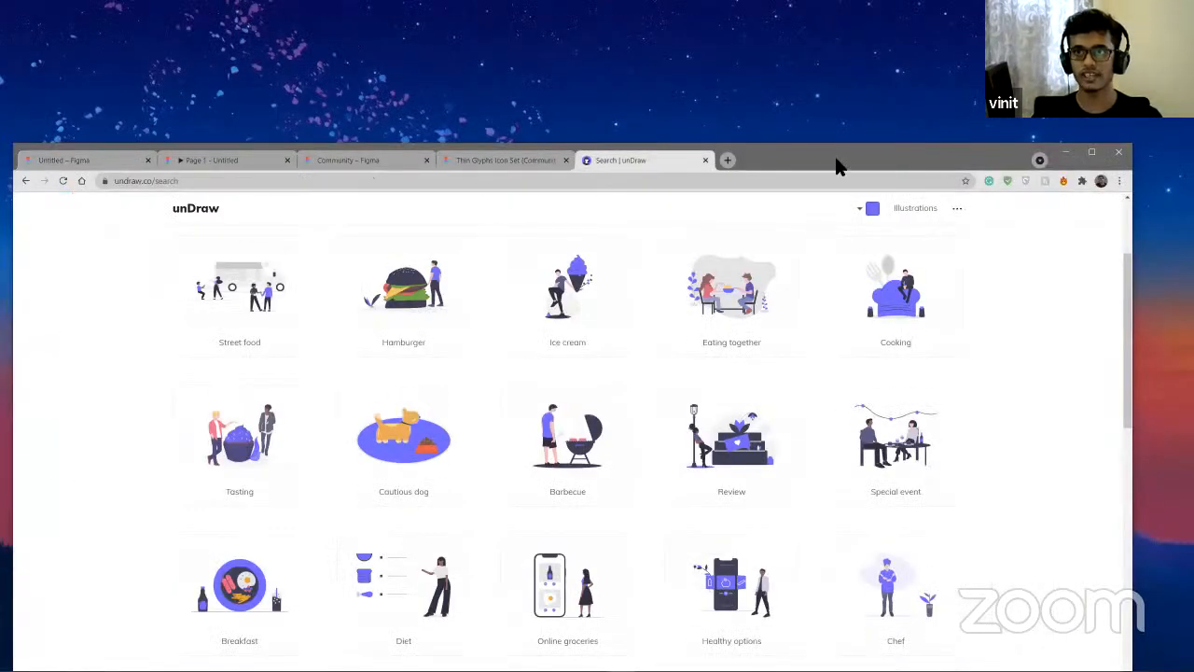
double_click(837, 166)
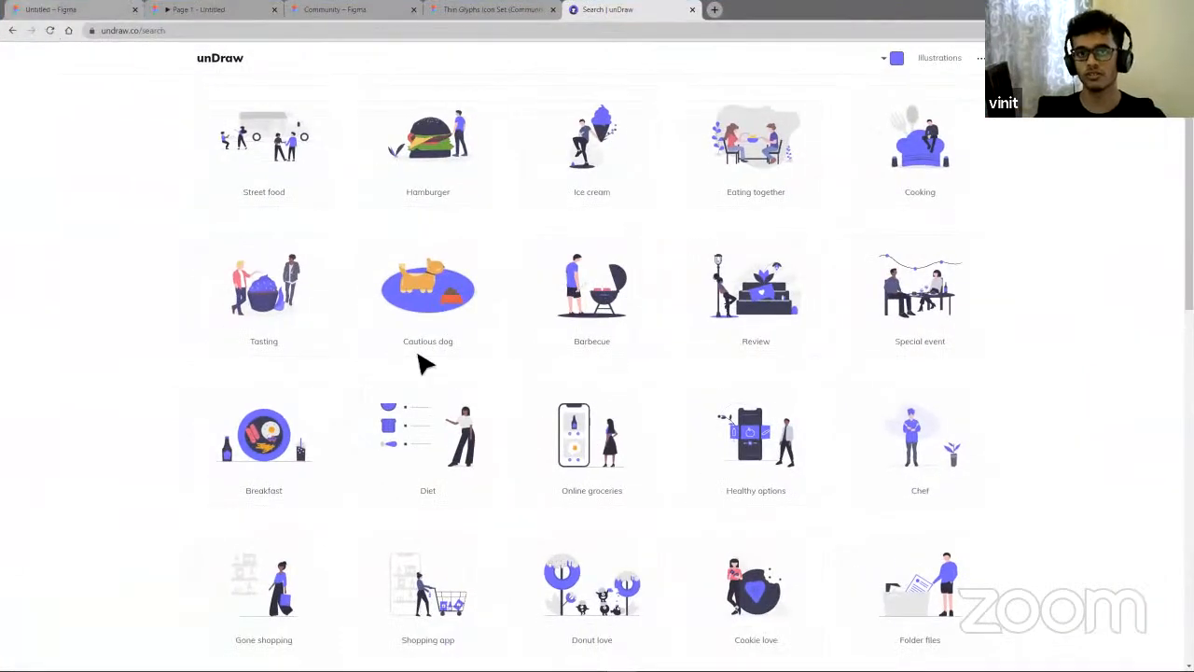
left_click(67, 10)
left_click(446, 154)
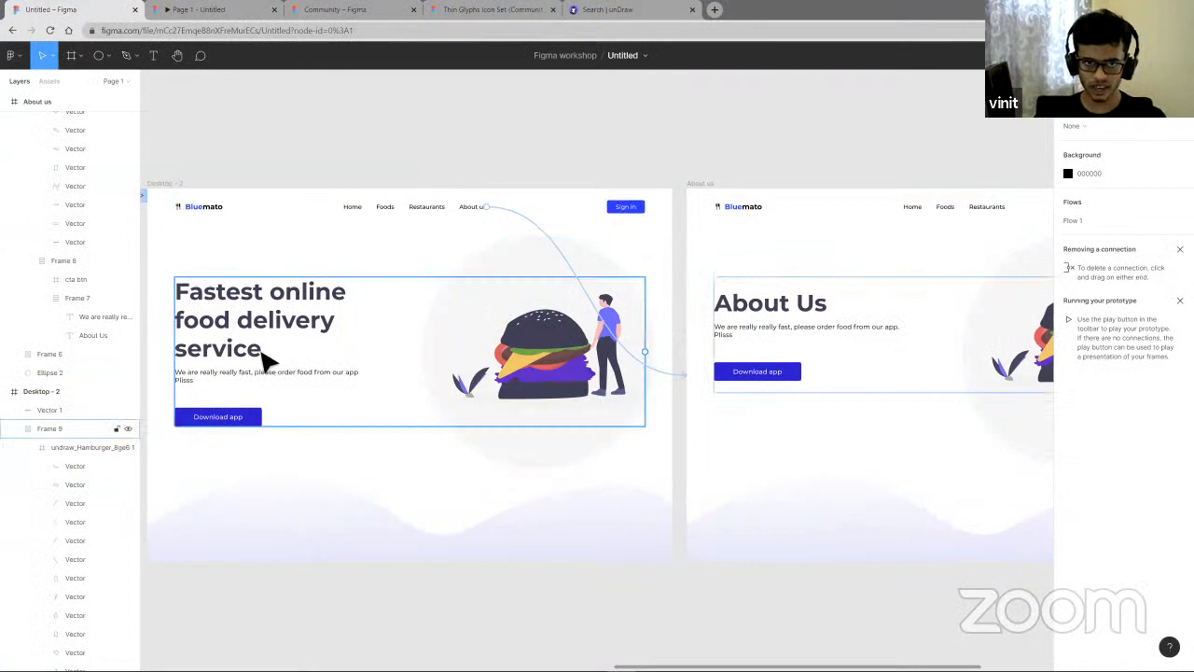
scroll(268, 362, "right", 5)
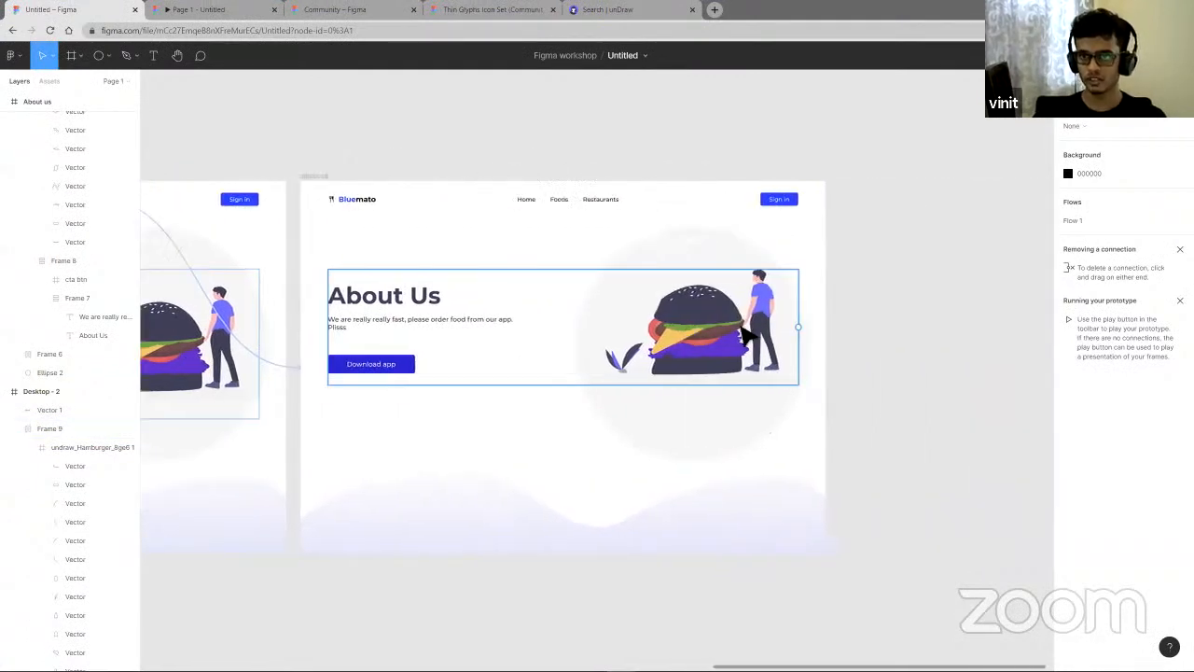
scroll(746, 333, "right", 2)
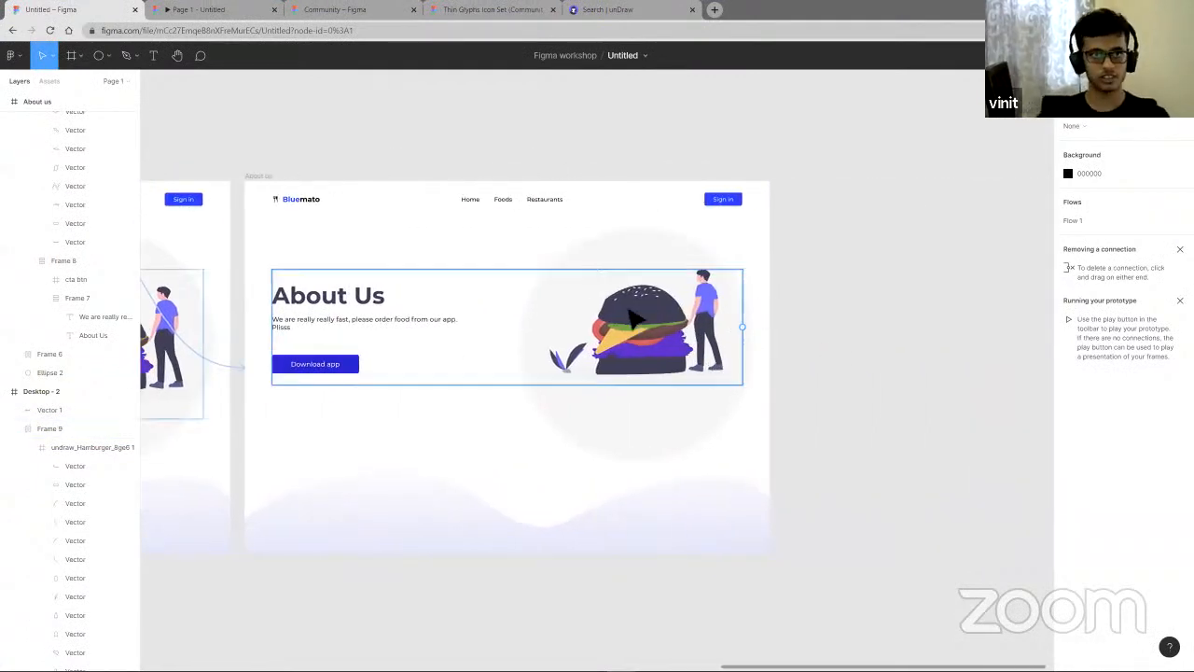
scroll(320, 195, "left", 6)
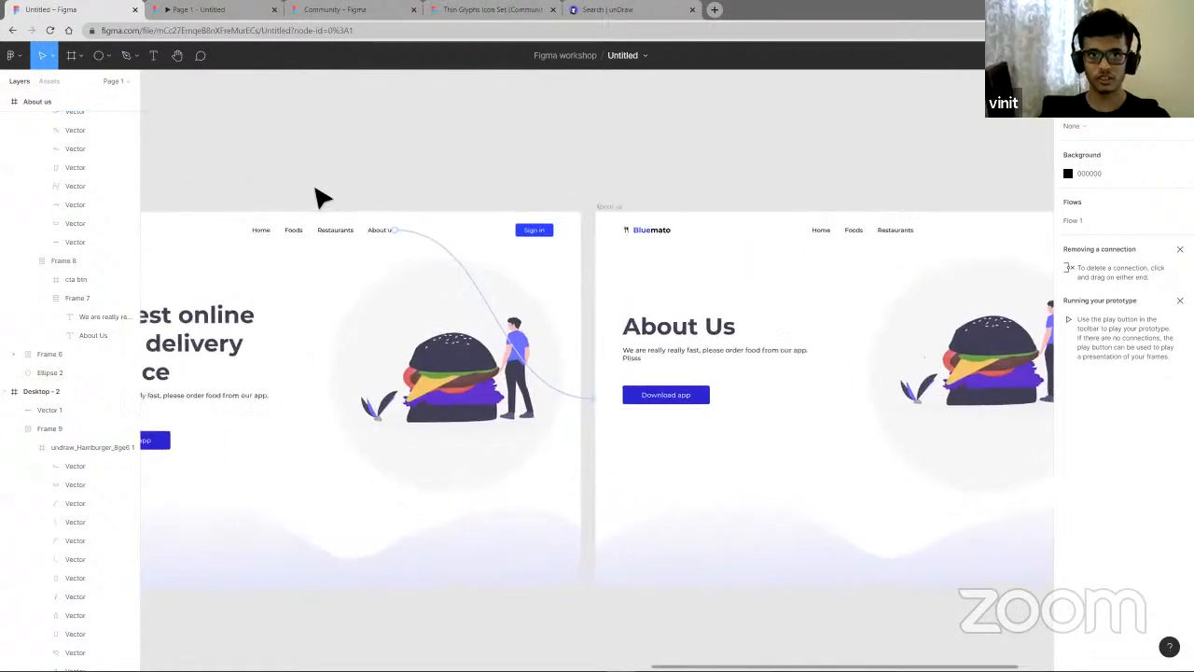
left_click(1075, 81)
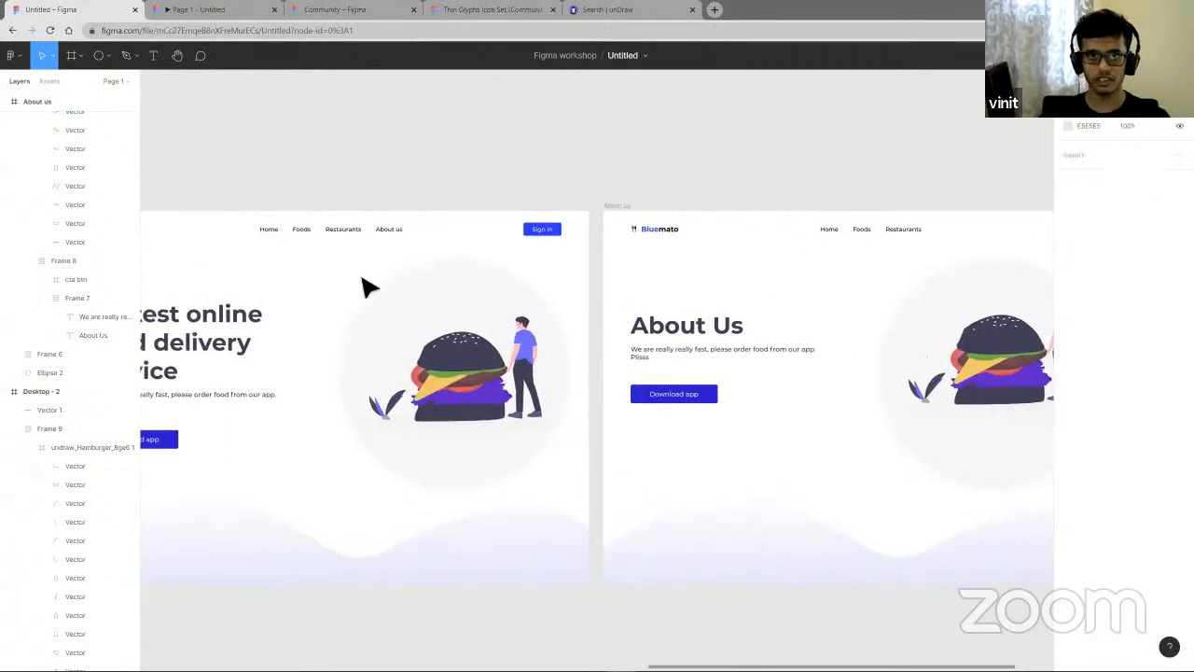
scroll(365, 283, "left", 4)
- Delete the unused frame1 and Desktop - 1 frames from the page
left_click(5, 104)
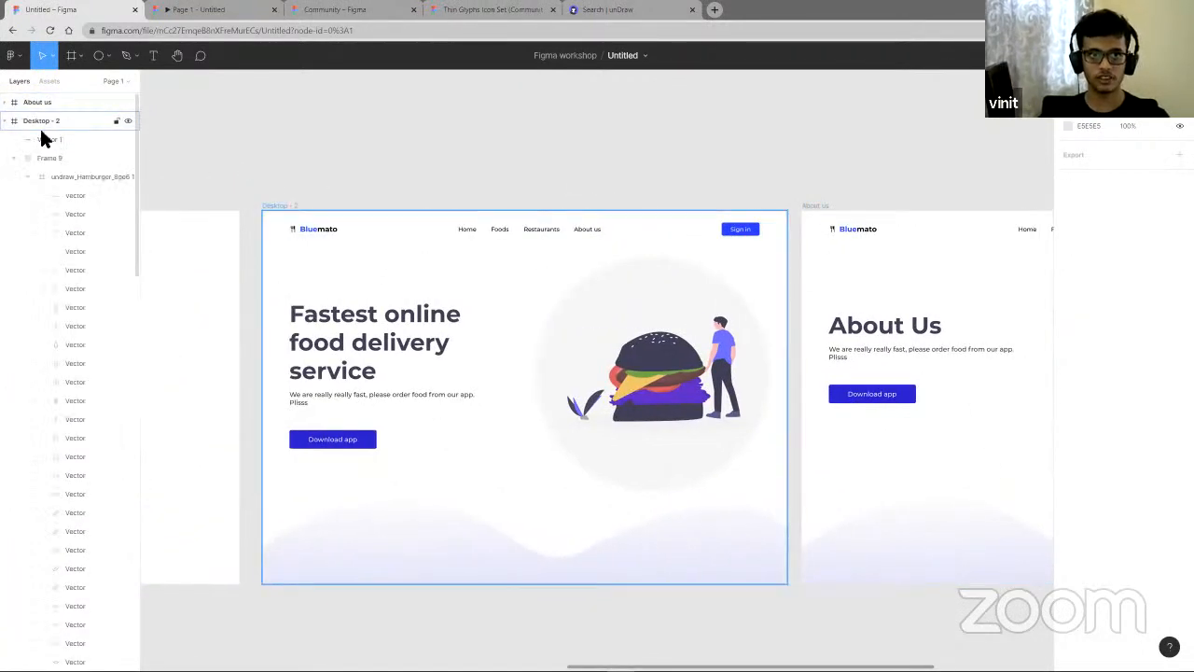
left_click(5, 121)
left_click(6, 140)
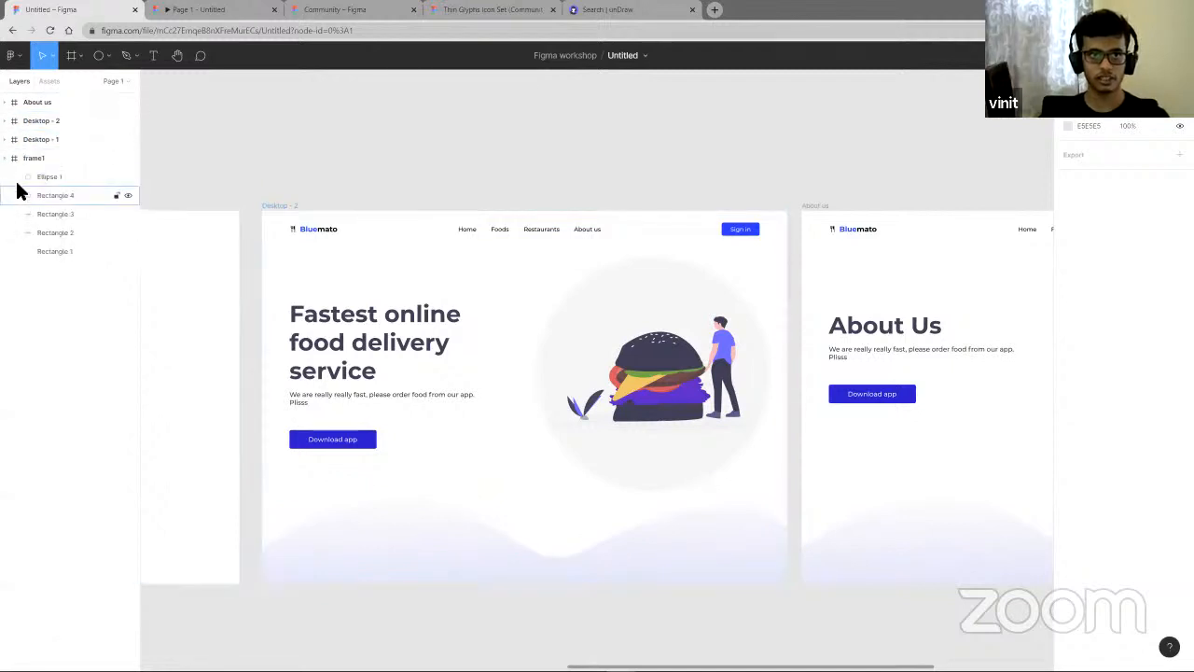
scroll(274, 259, "down", 10)
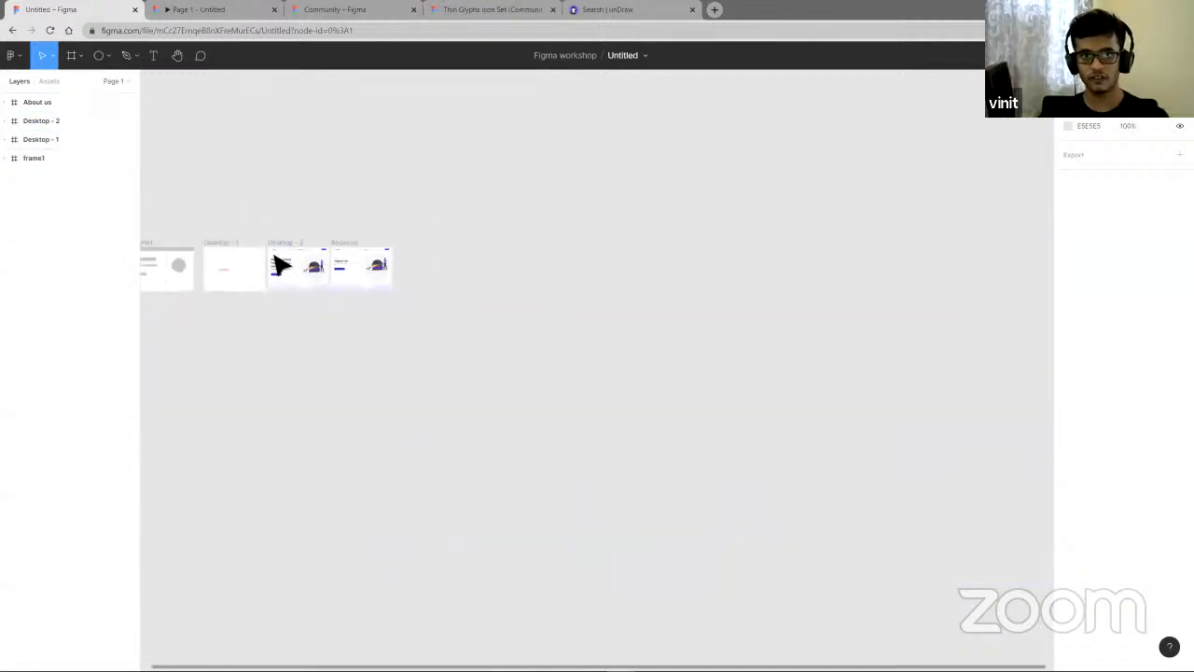
scroll(280, 262, "left", 3)
scroll(415, 249, "up", 4)
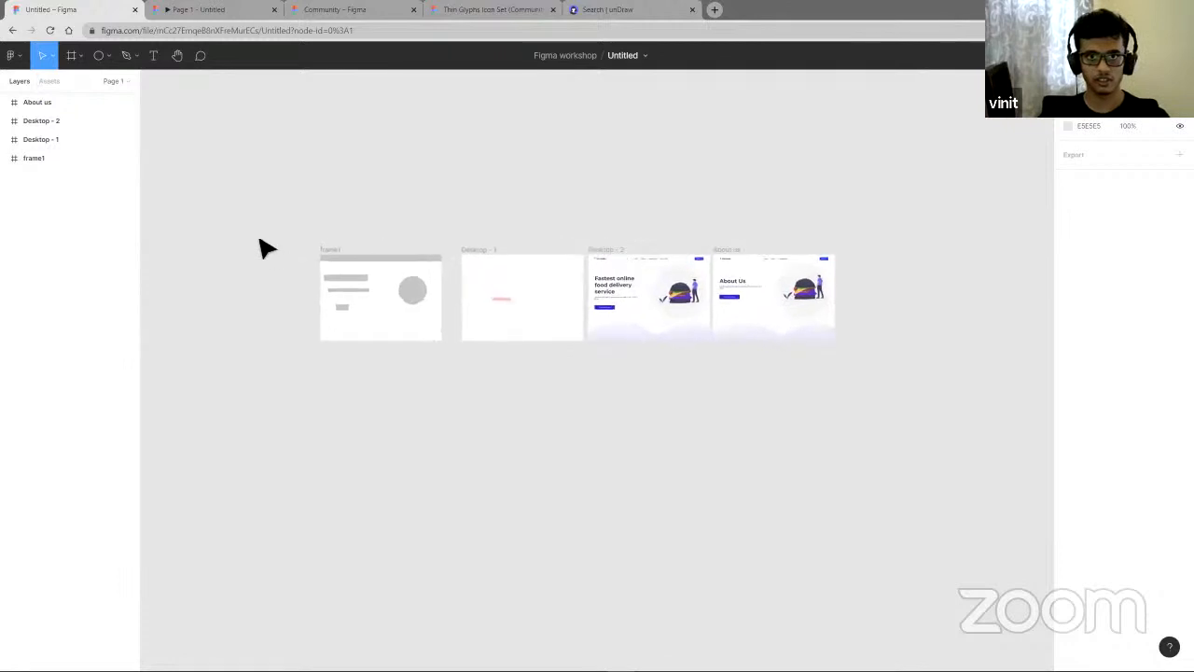
left_click_drag(262, 233, 458, 355)
key("Delete")
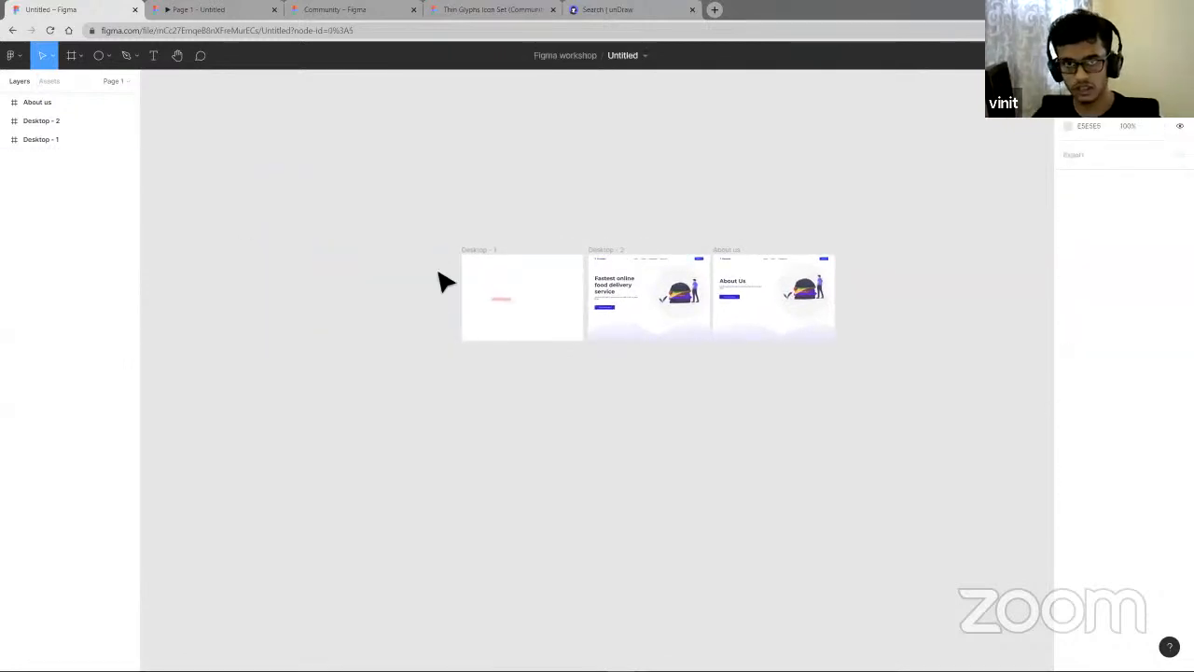
left_click_drag(536, 324, 590, 365)
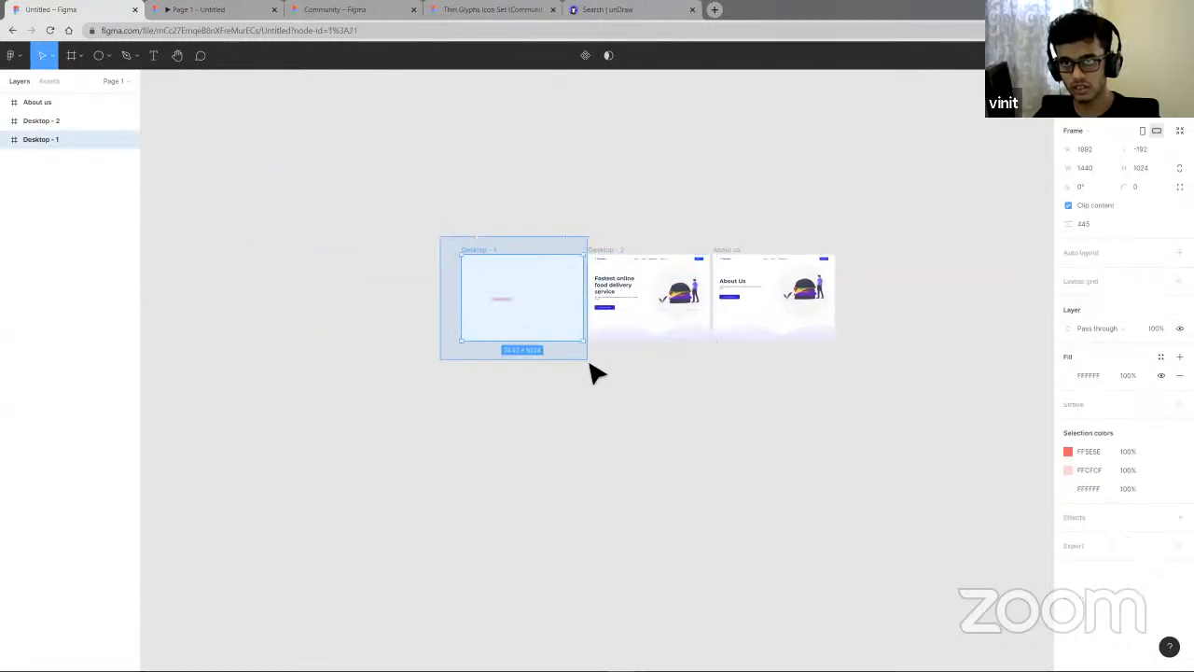
key("Delete")
- Rename the Desktop - 2 frame to Home
scroll(578, 262, "right", 3)
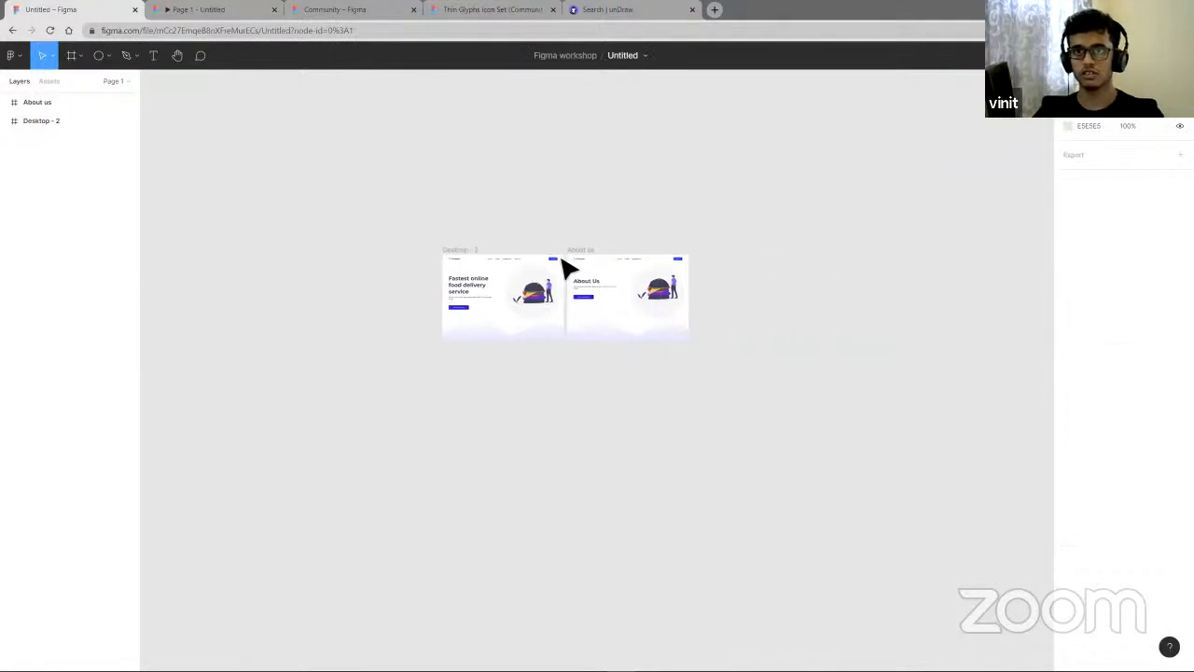
scroll(475, 258, "up", 3)
left_click(448, 263)
left_click(450, 260)
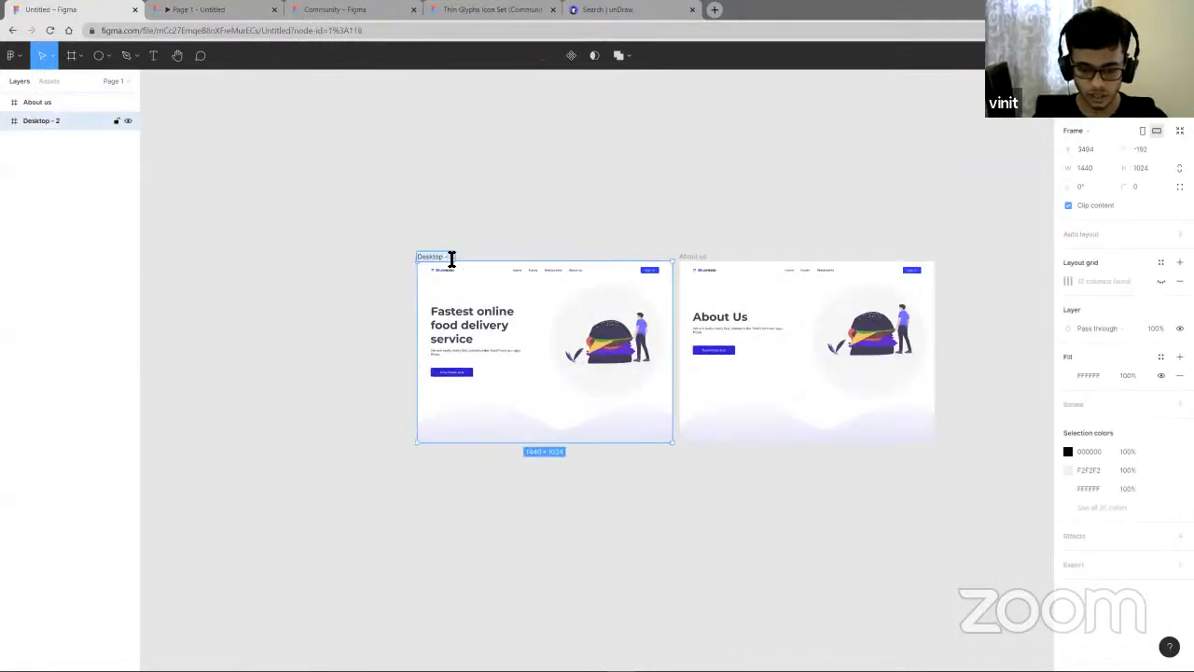
left_click(310, 252)
scroll(271, 210, "right", 1)
- Expand the Home and About us layers to inspect Vector 1 and the Frame 9 contents
left_click(4, 121)
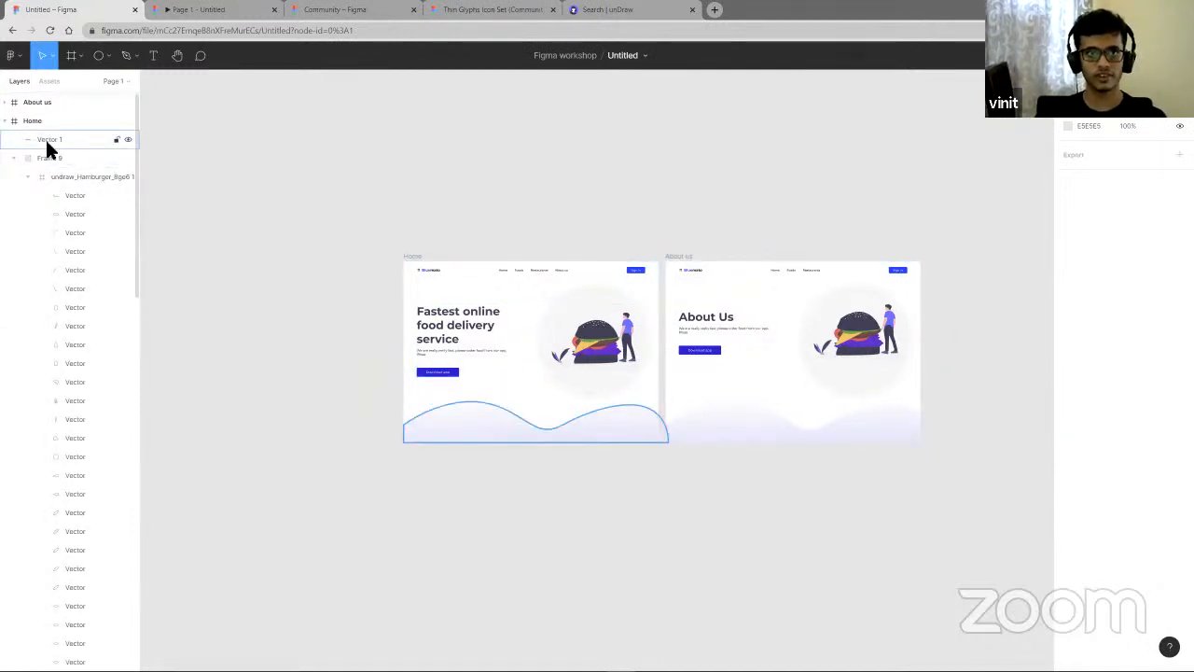
left_click(53, 145)
right_click(51, 145)
left_click(292, 168)
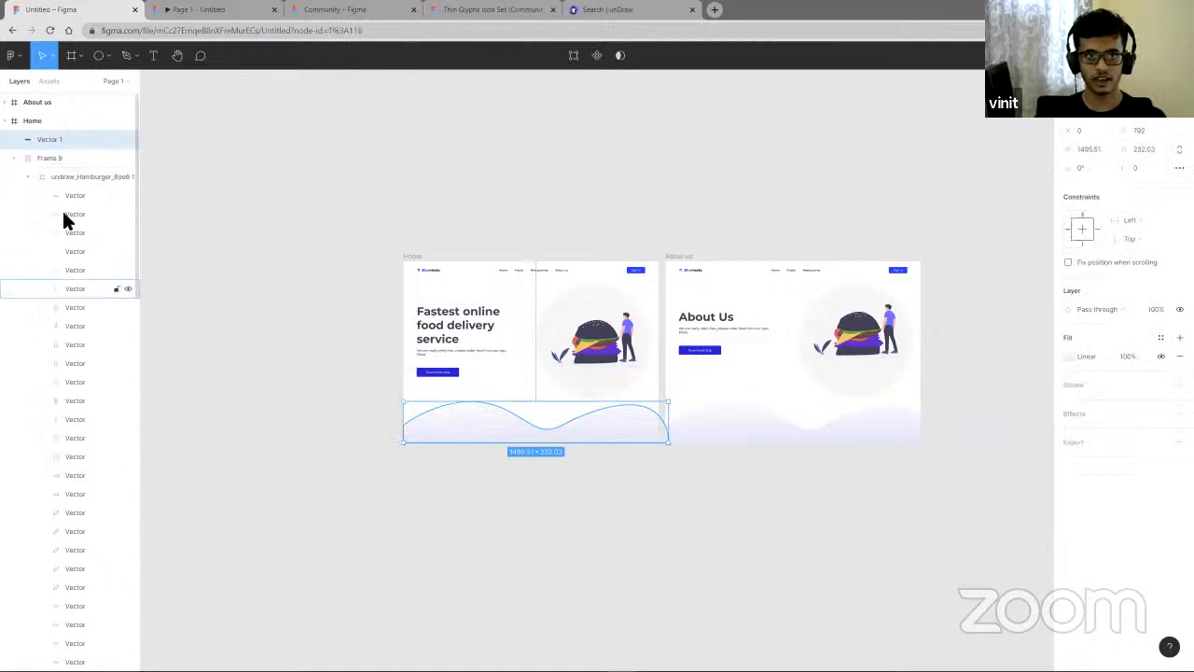
left_click(28, 177)
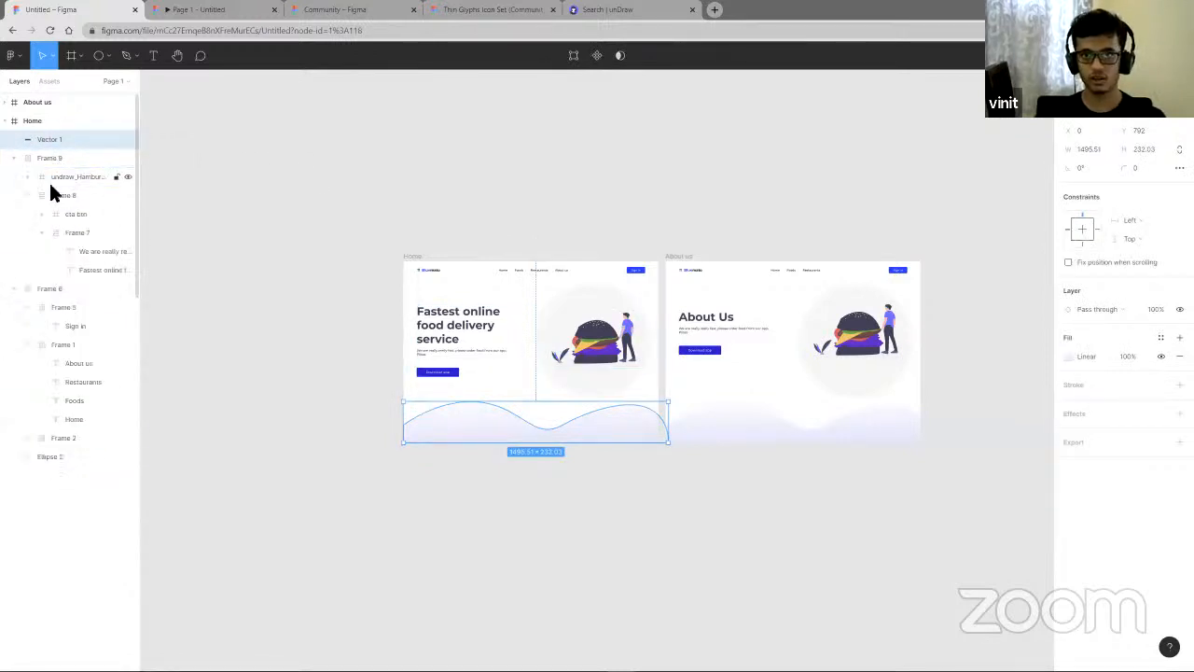
scroll(547, 346, "up", 2)
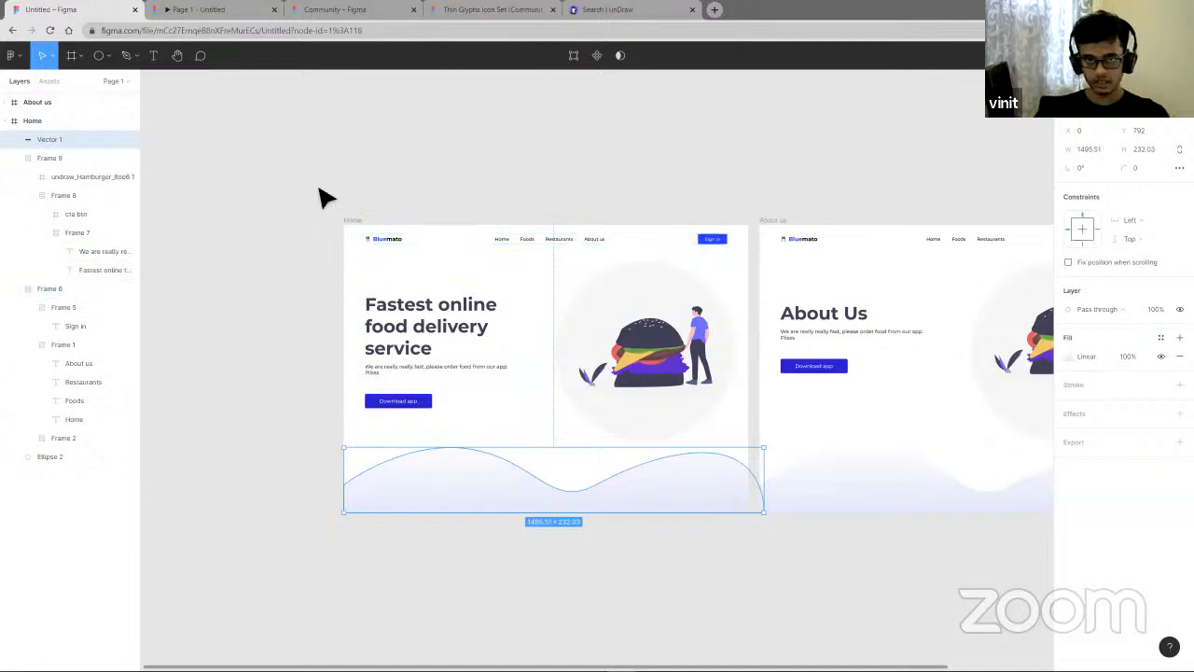
left_click(7, 120)
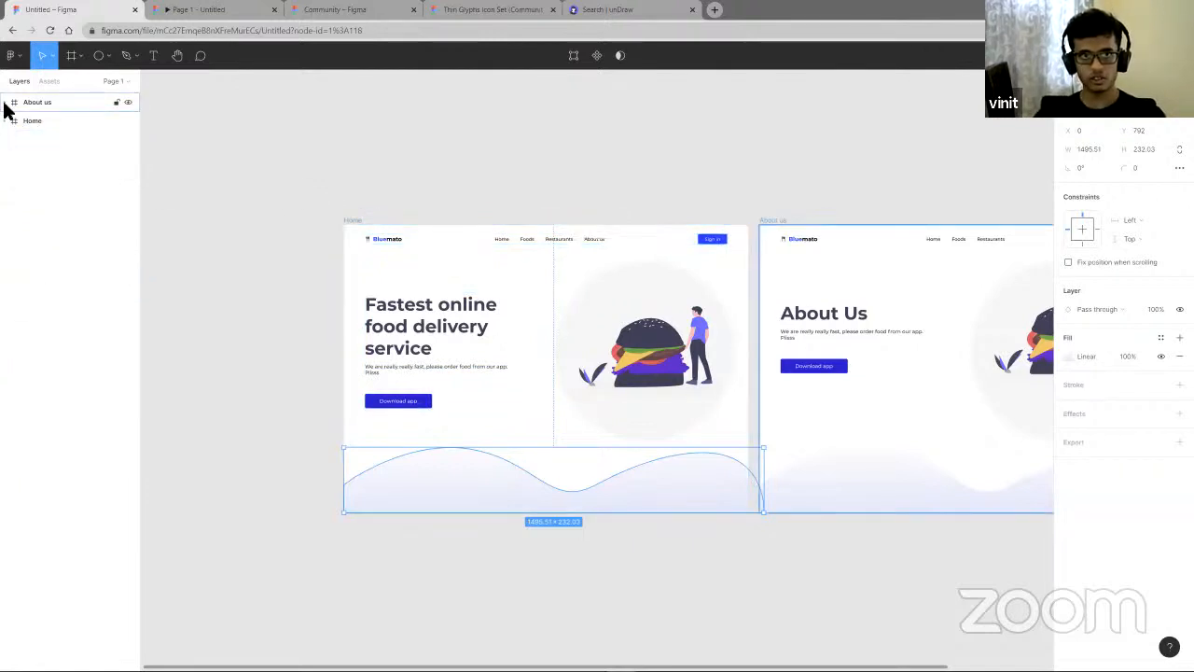
left_click(6, 104)
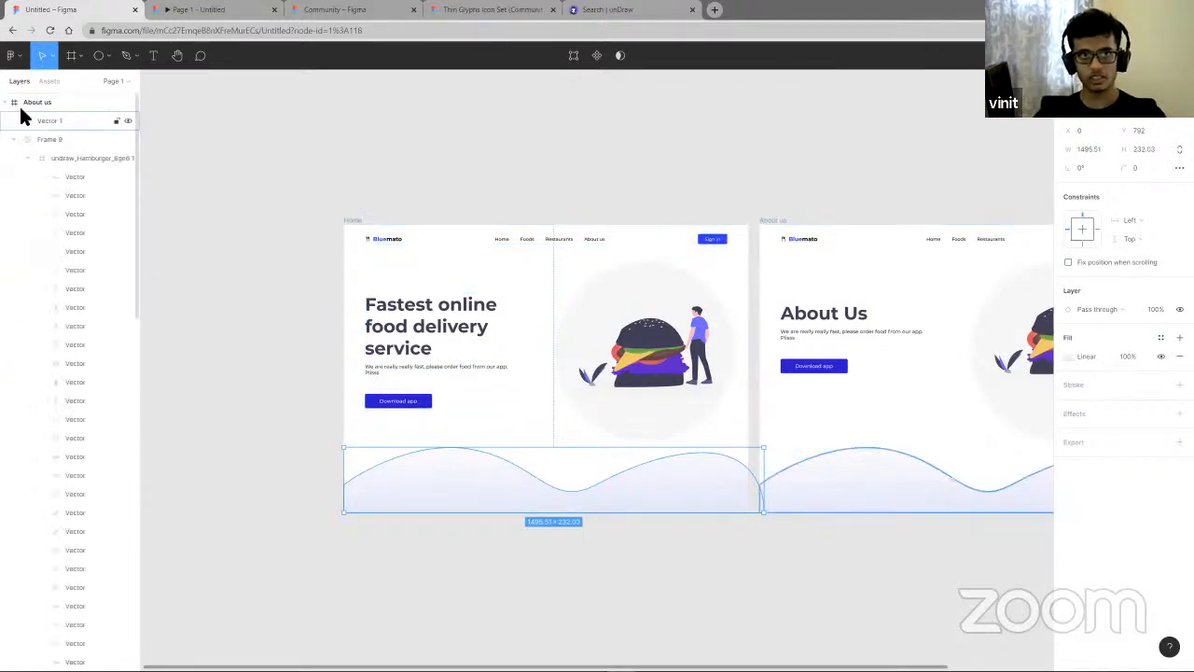
left_click(26, 157)
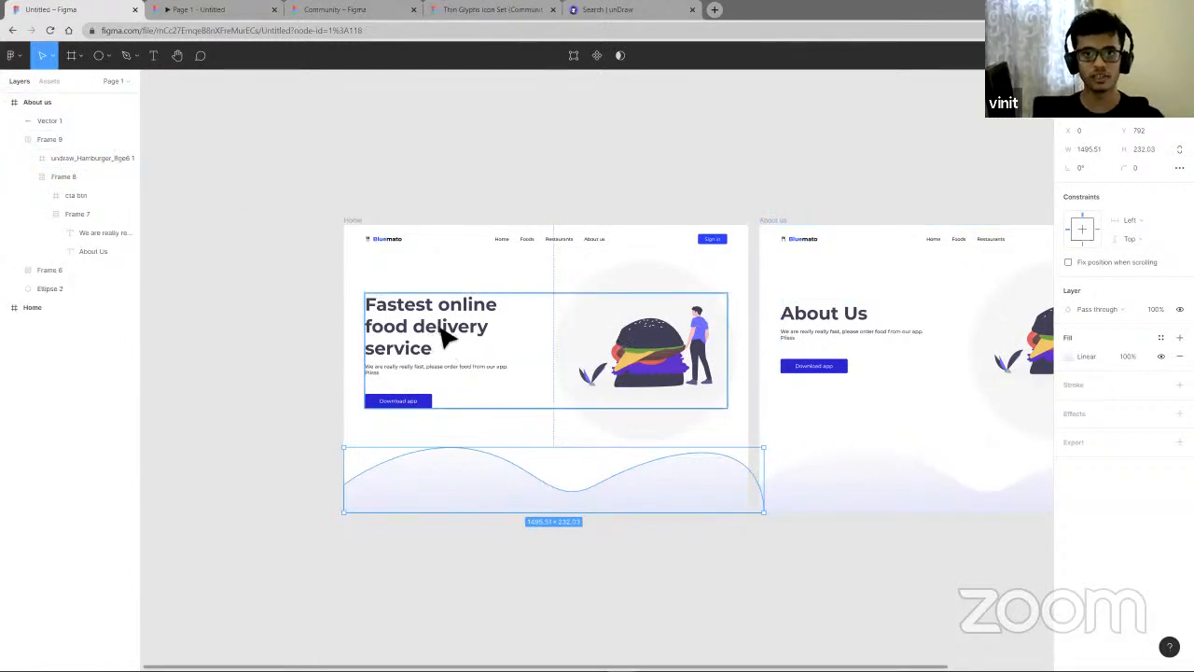
- Lock Frame 9, the hero group inside the Home frame
mouse_move(427, 323)
left_mouse_down()
mouse_move(420, 292)
mouse_move(442, 299)
mouse_move(413, 335)
left_mouse_up()
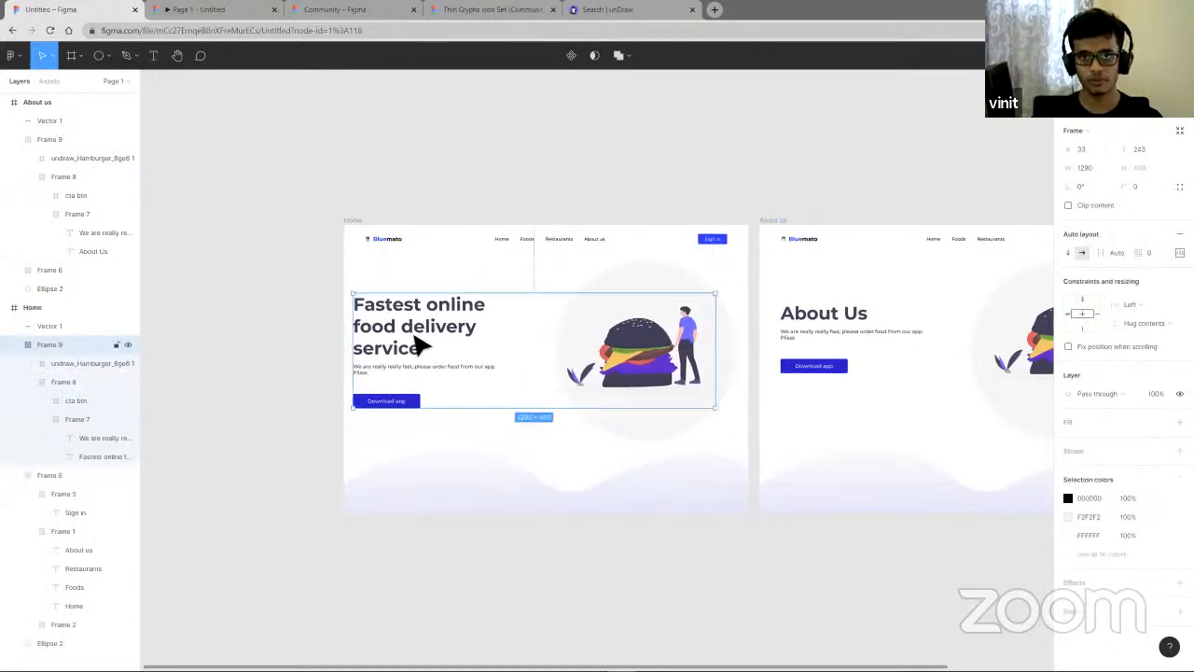
key("ctrl+z")
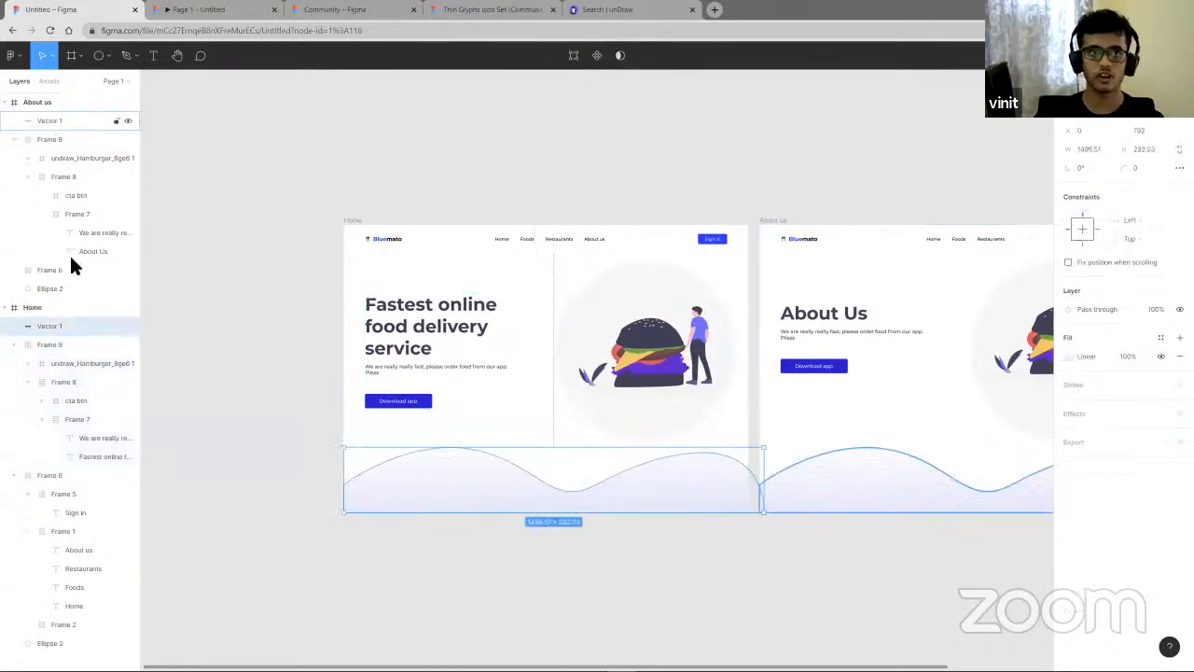
left_click(393, 339)
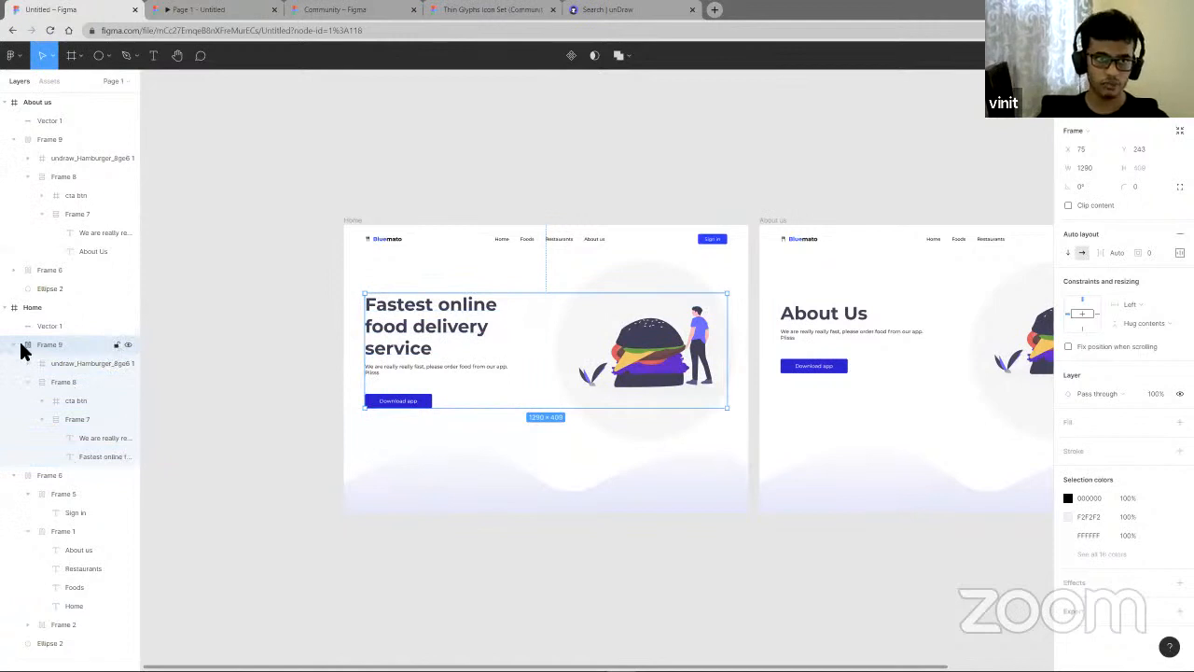
left_click(116, 345)
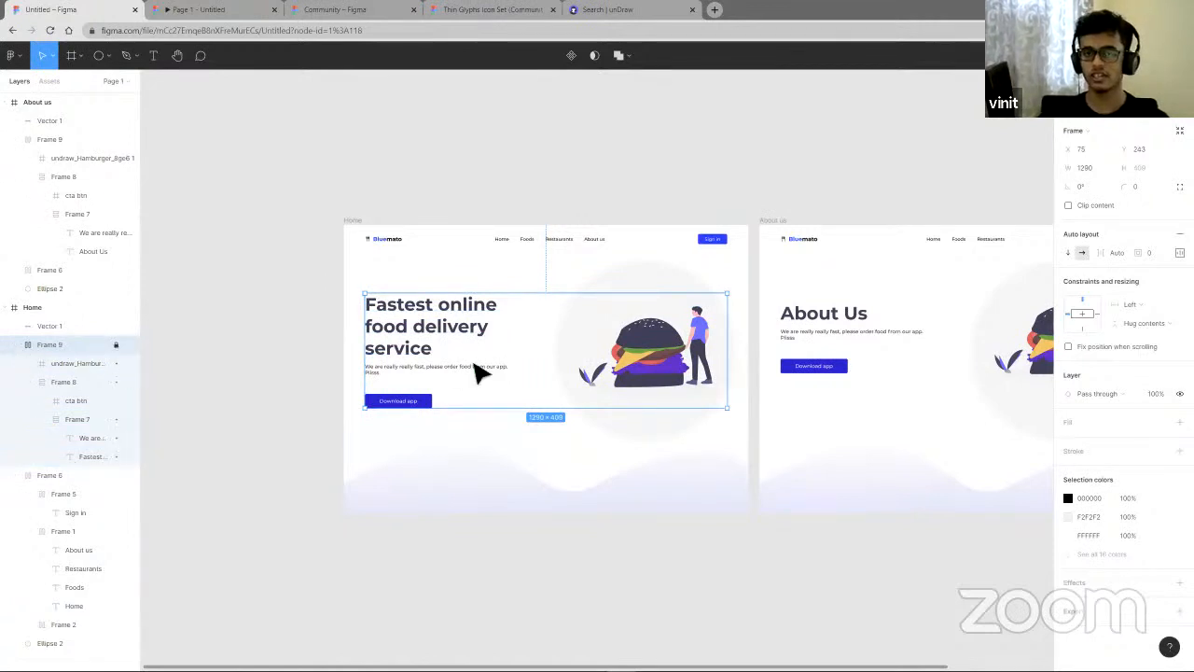
- Try selecting the hero elements on the canvas, then unlock Frame 9
left_click_drag(219, 289, 771, 407)
left_click(257, 345)
left_click_drag(417, 358, 512, 342)
left_click_drag(463, 296, 563, 370)
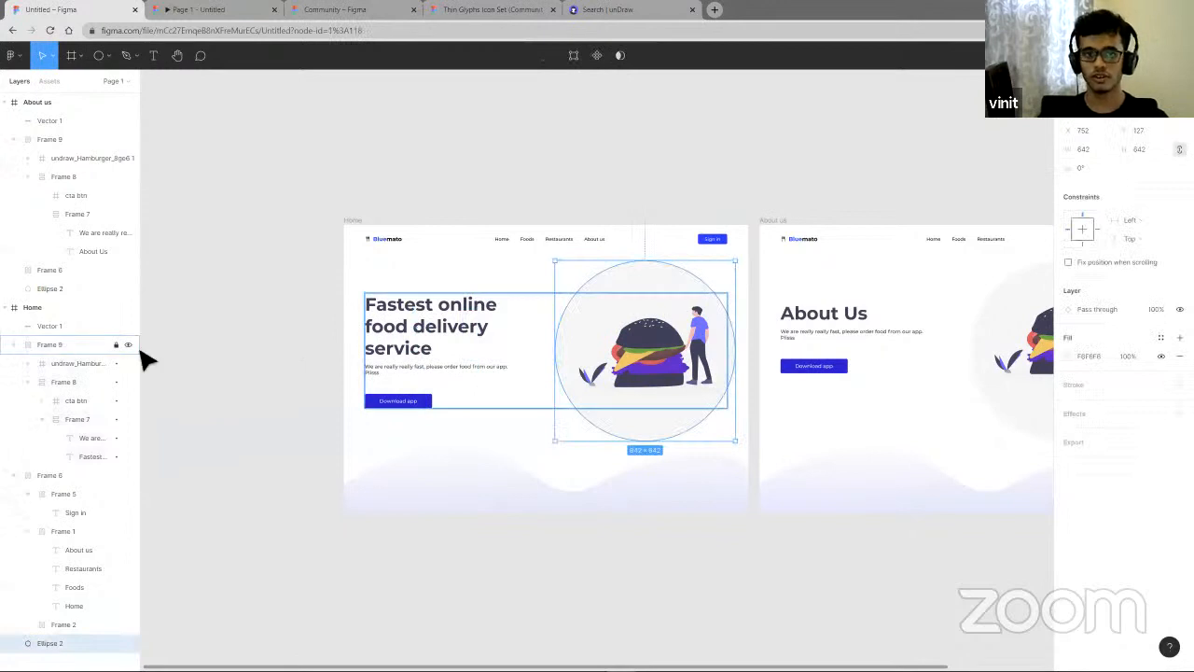
key("Escape")
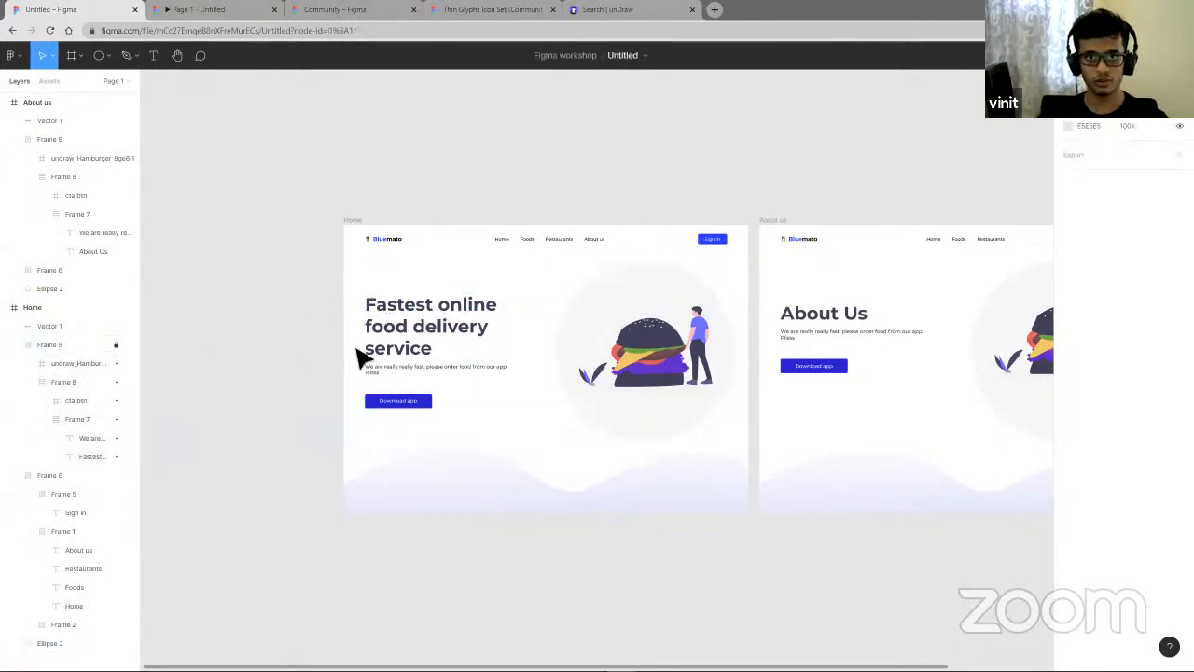
right_click(392, 341)
key("Escape")
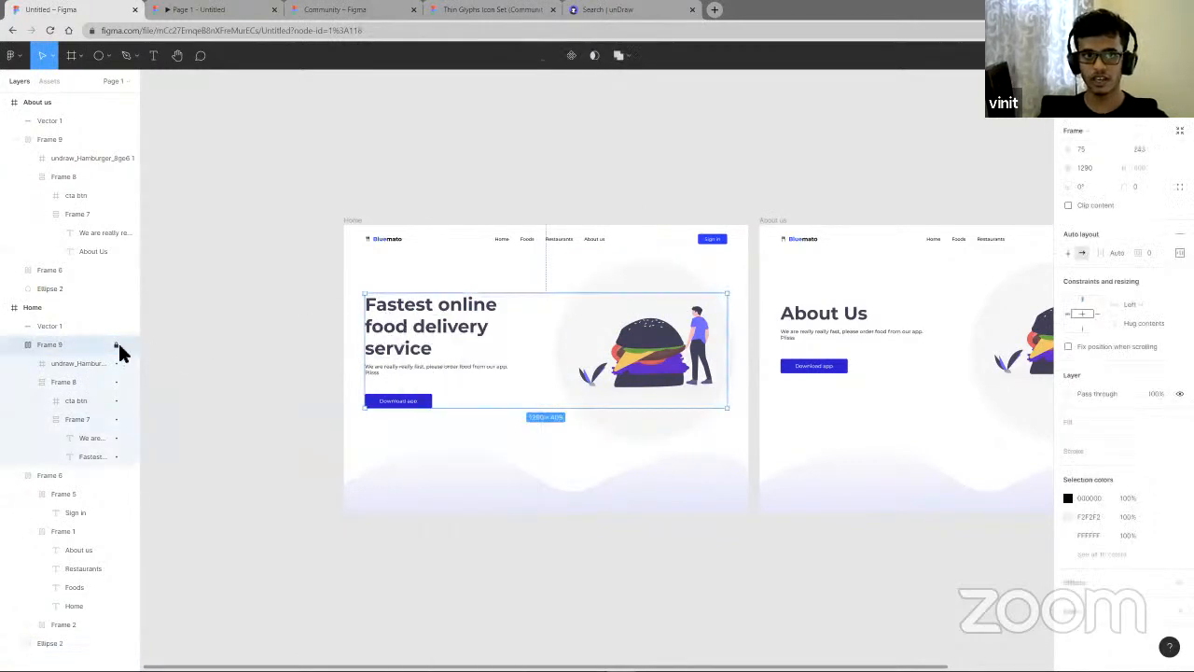
left_click(340, 319)
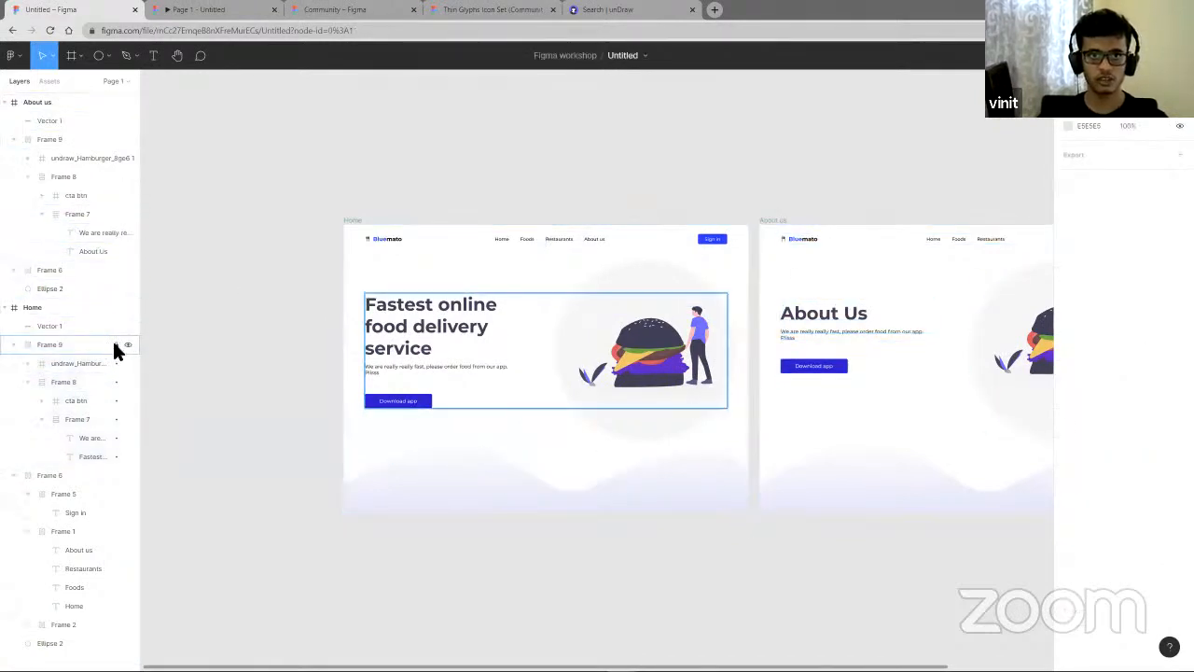
left_click(527, 313)
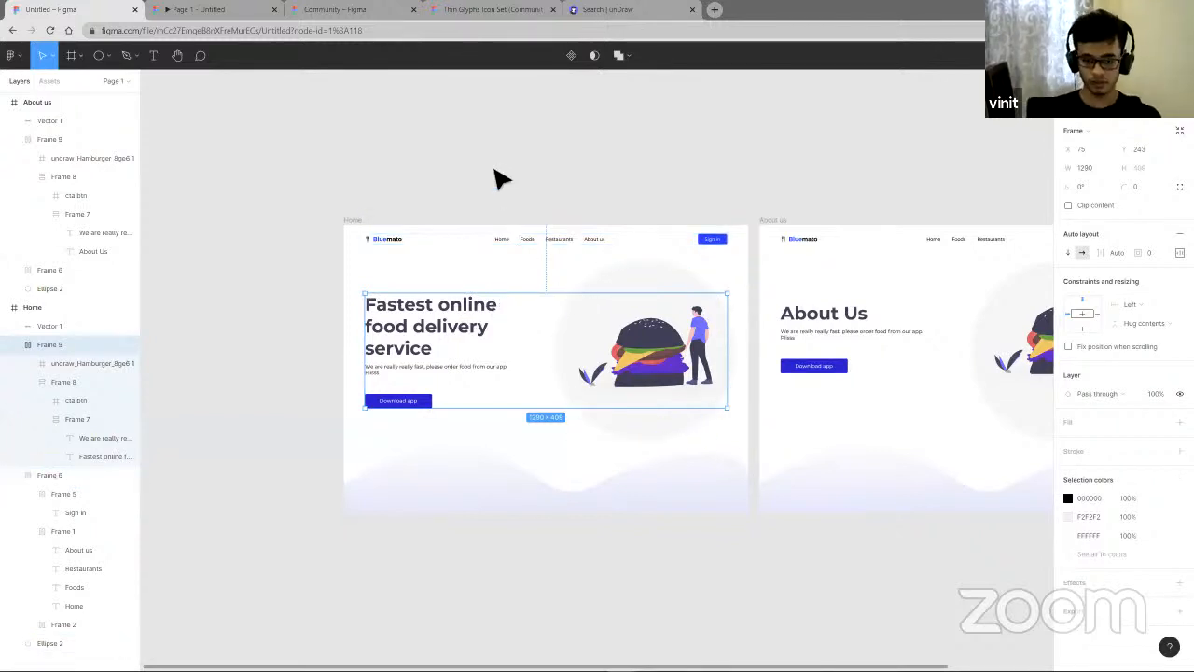
- Select the hero heading text inside Frame 9 of the Home frame
scroll(509, 182, "down", 2)
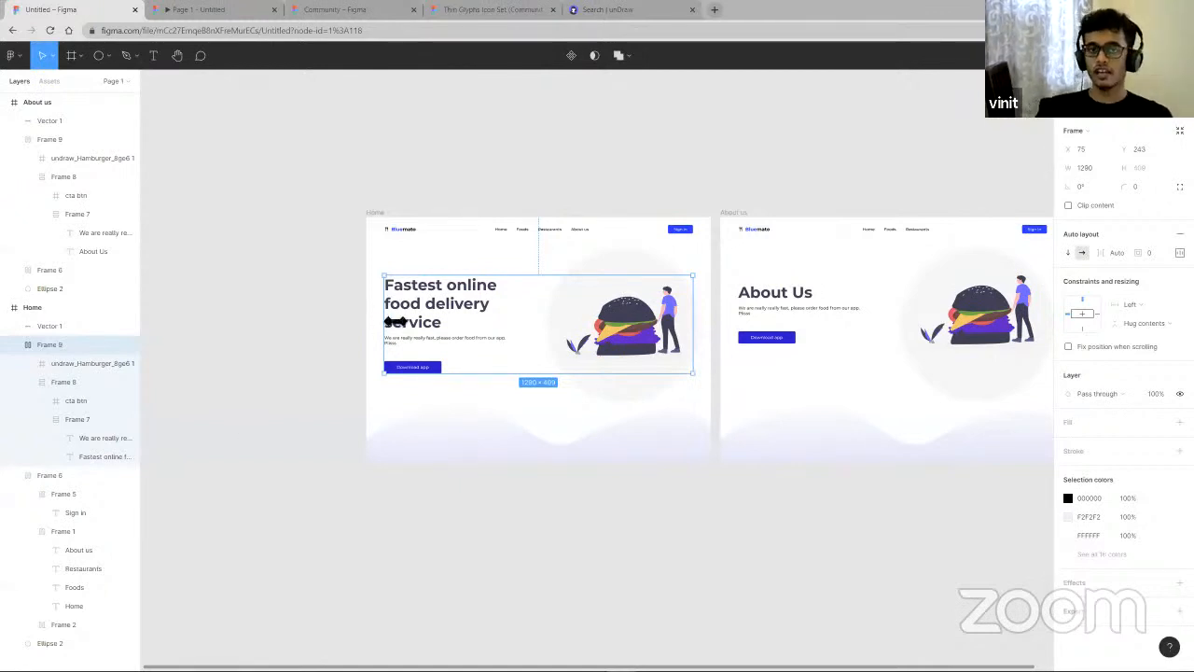
scroll(417, 322, "up", 3)
scroll(417, 322, "up", 2)
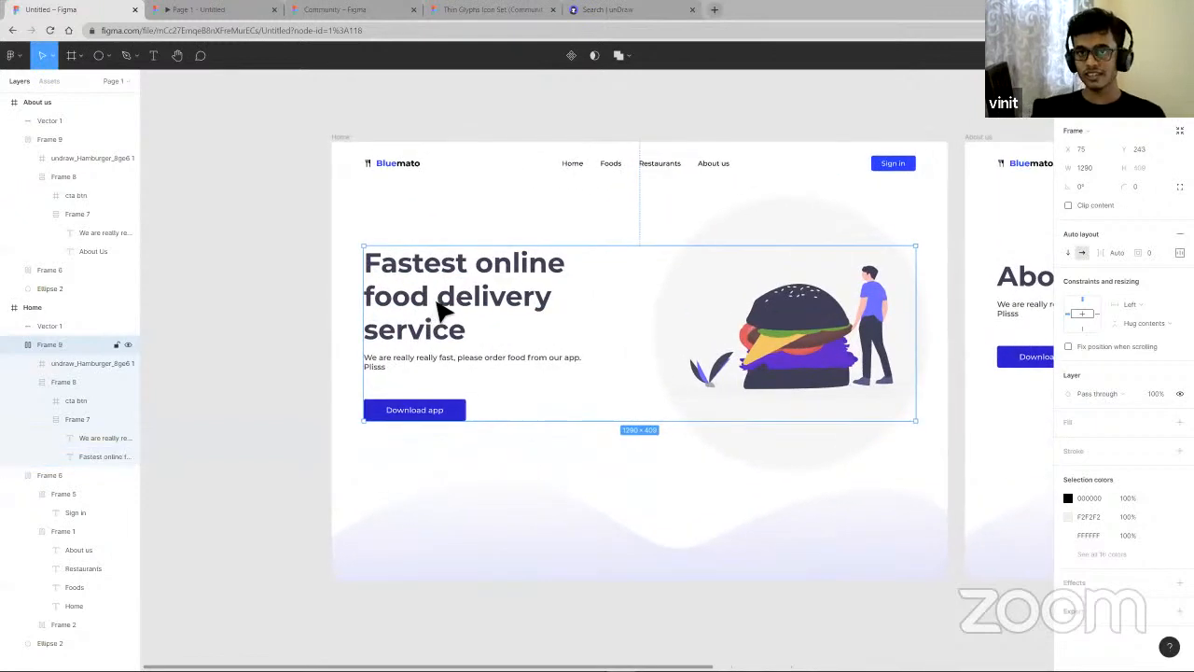
left_click(439, 308)
left_click(440, 308)
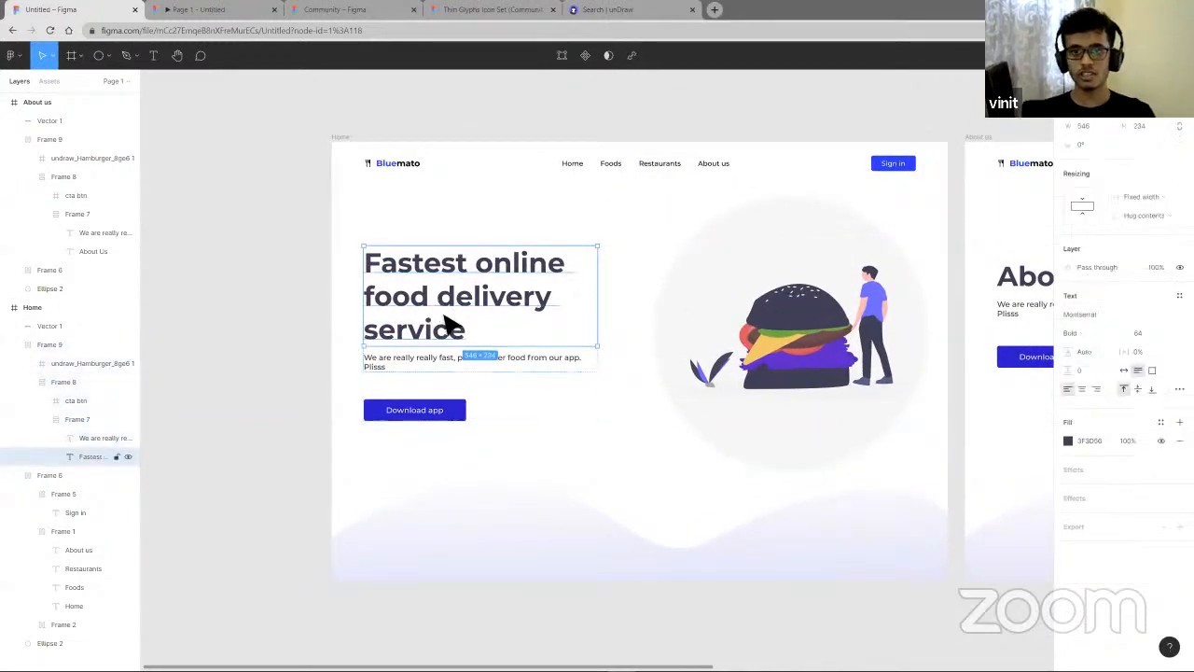
scroll(451, 324, "down", 5)
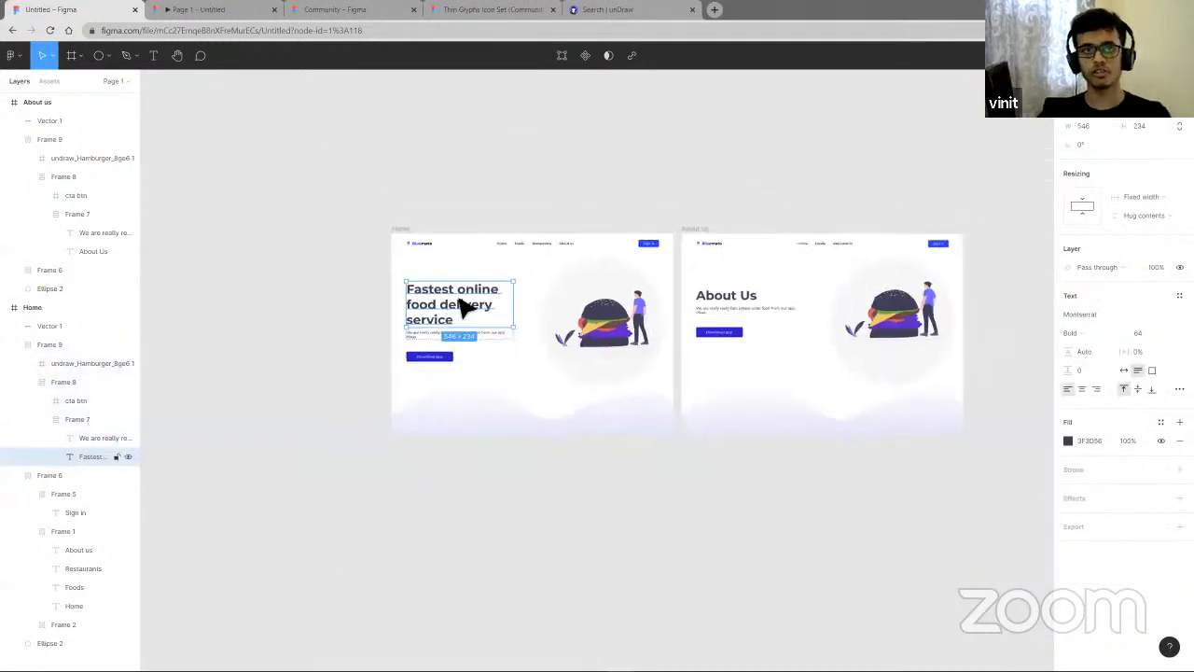
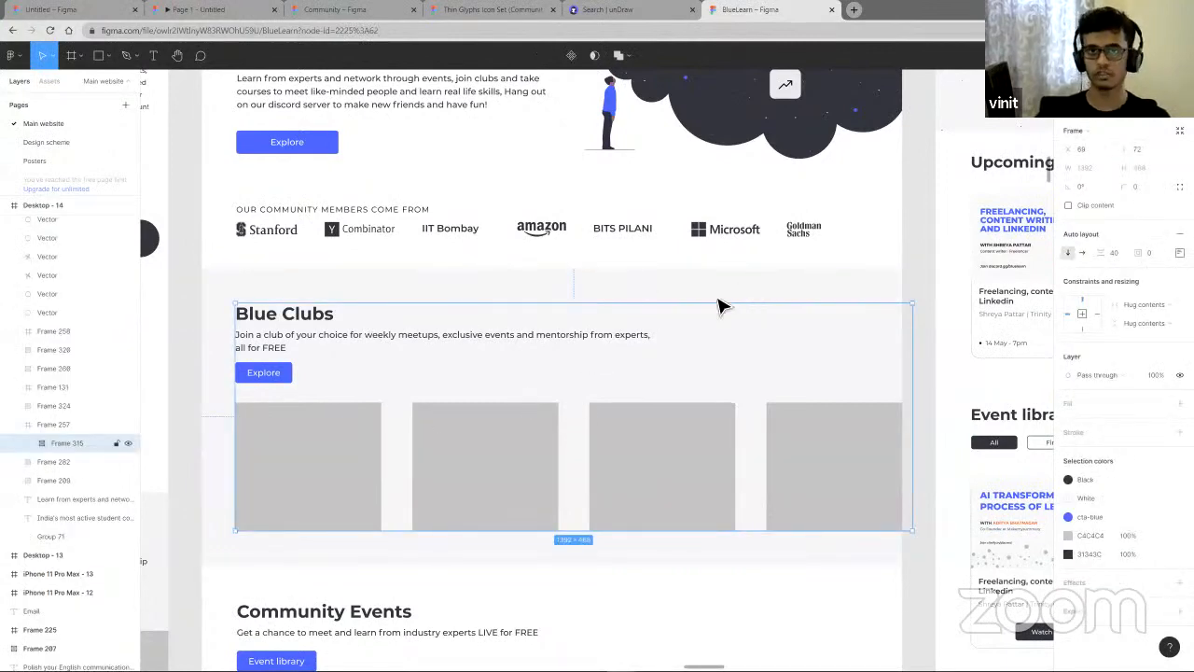
- Scroll through the BlueLearn reference landing page to examine its sections and frame structure
scroll(709, 307, "down", 5)
scroll(579, 373, "down", 7)
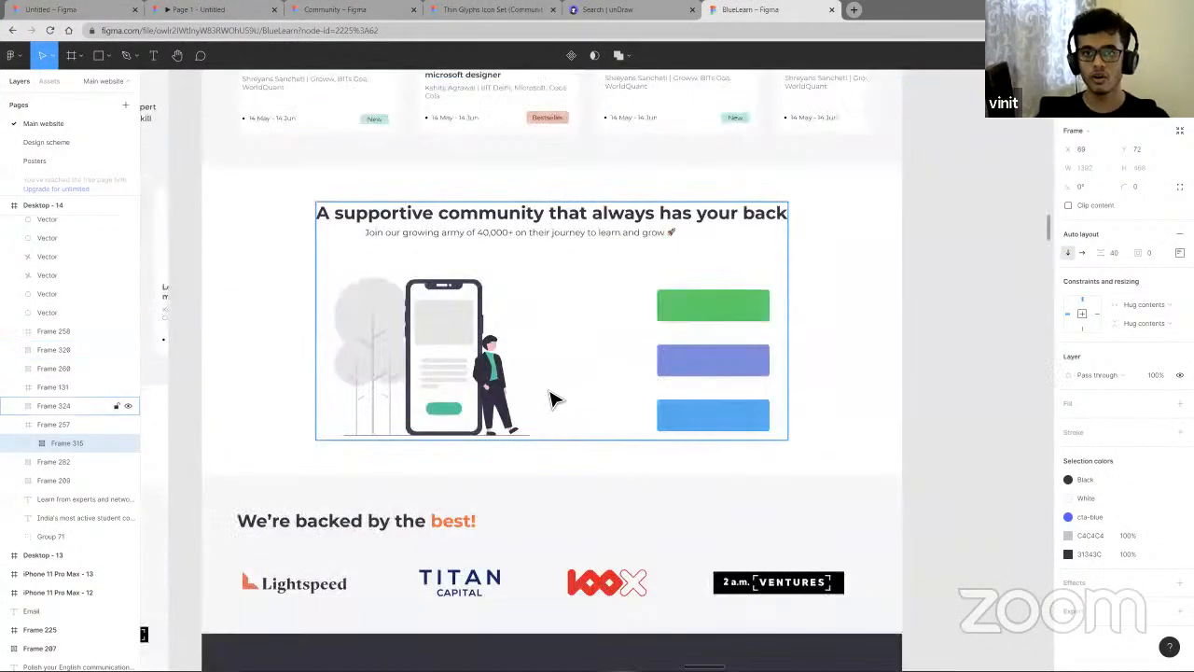
scroll(550, 399, "up", 4)
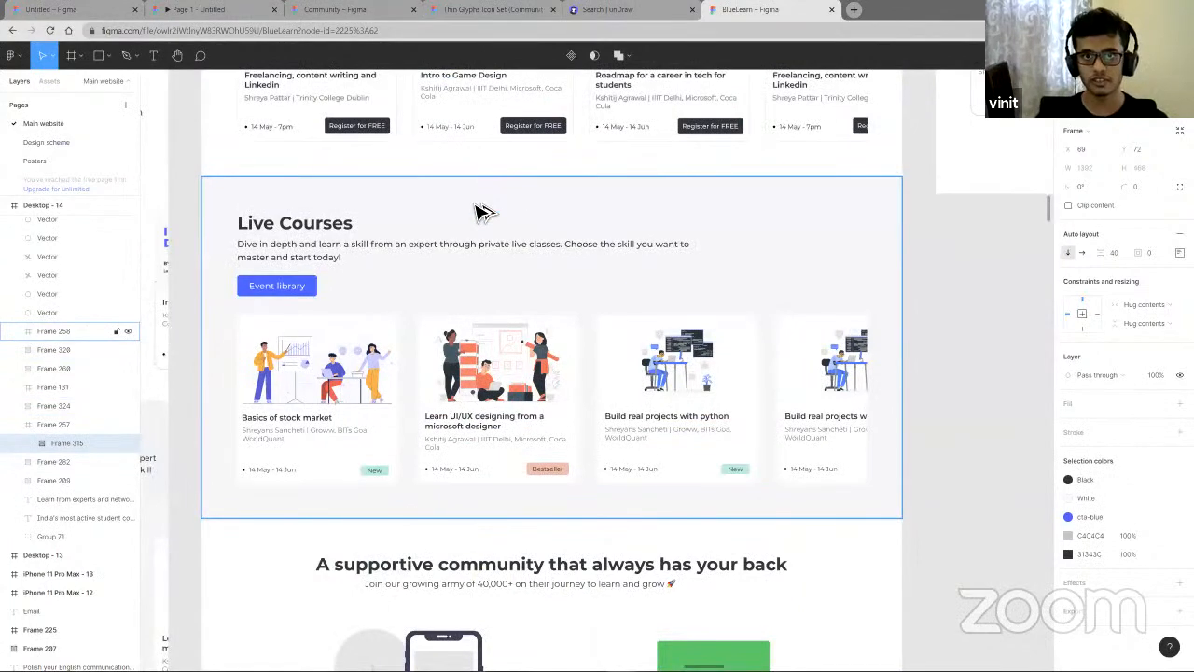
double_click(407, 247)
scroll(404, 238, "up", 1)
key("alt")
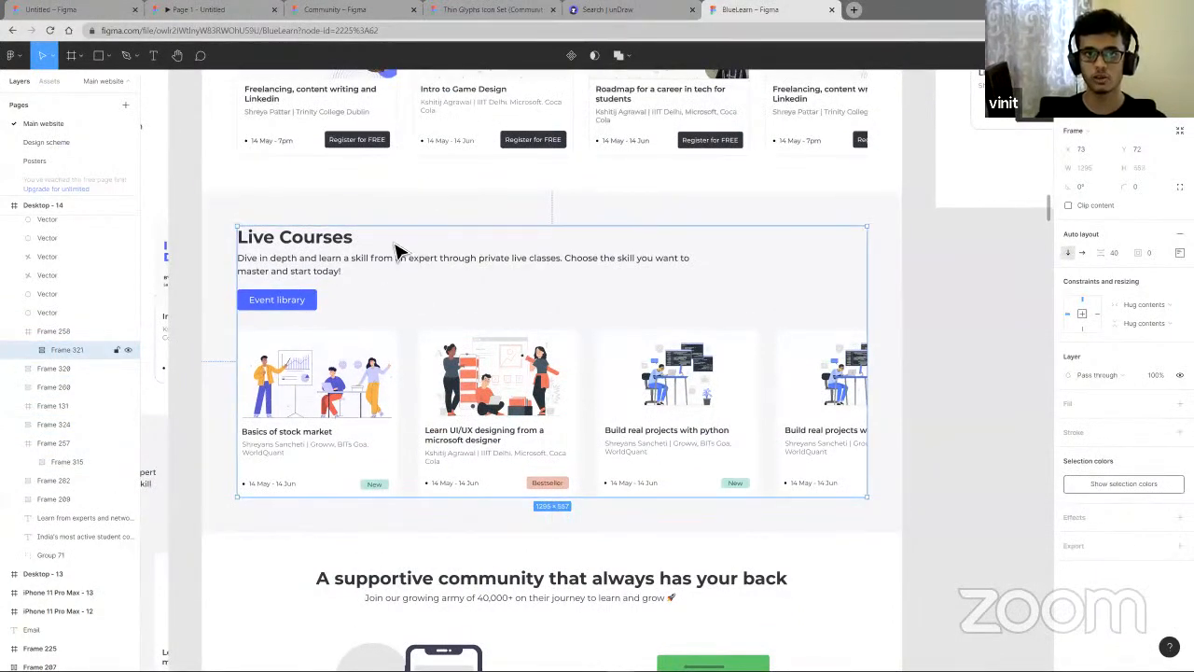
scroll(397, 250, "up", 5)
scroll(467, 299, "up", 1)
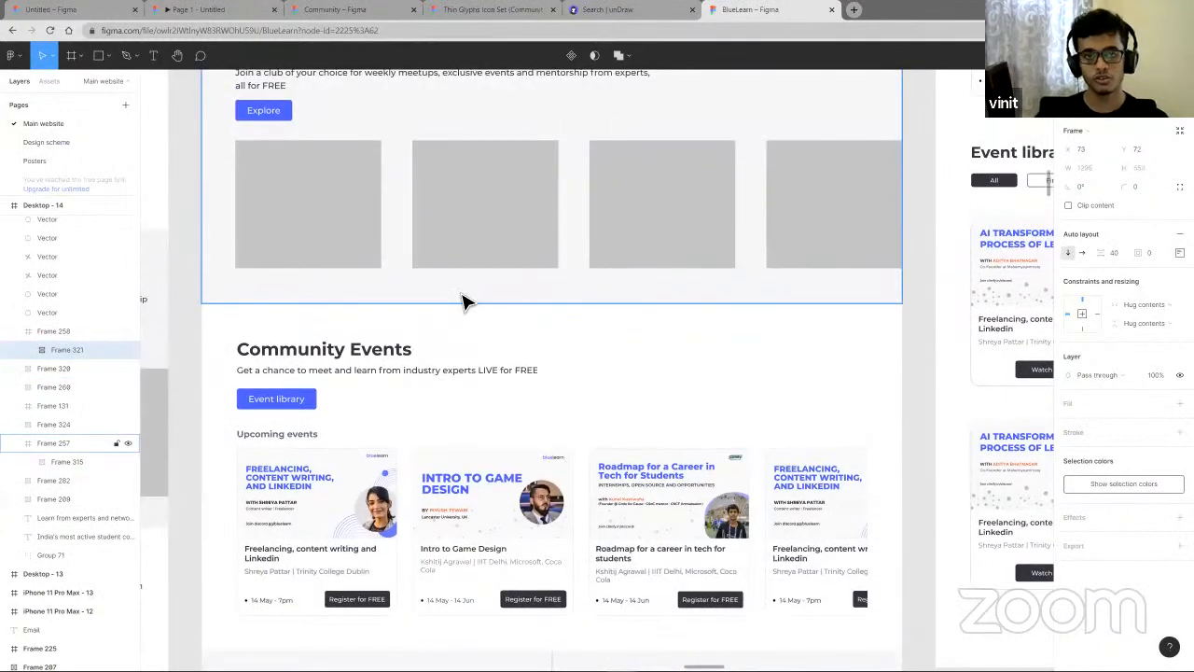
scroll(467, 303, "down", 5)
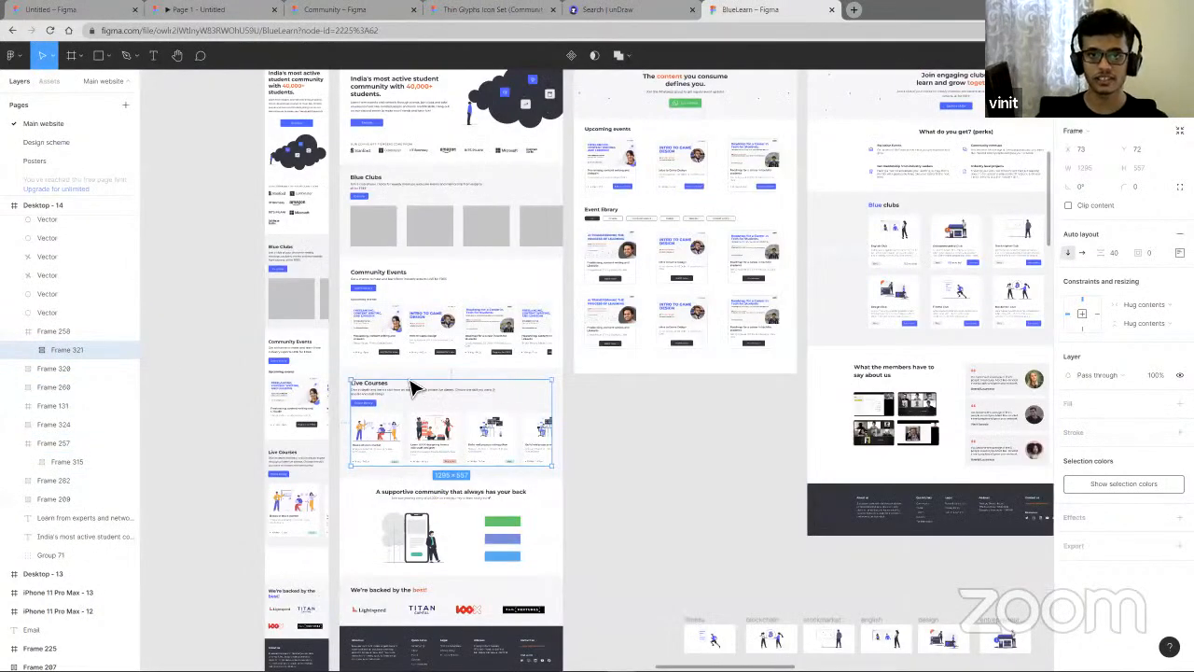
scroll(425, 384, "up", 3)
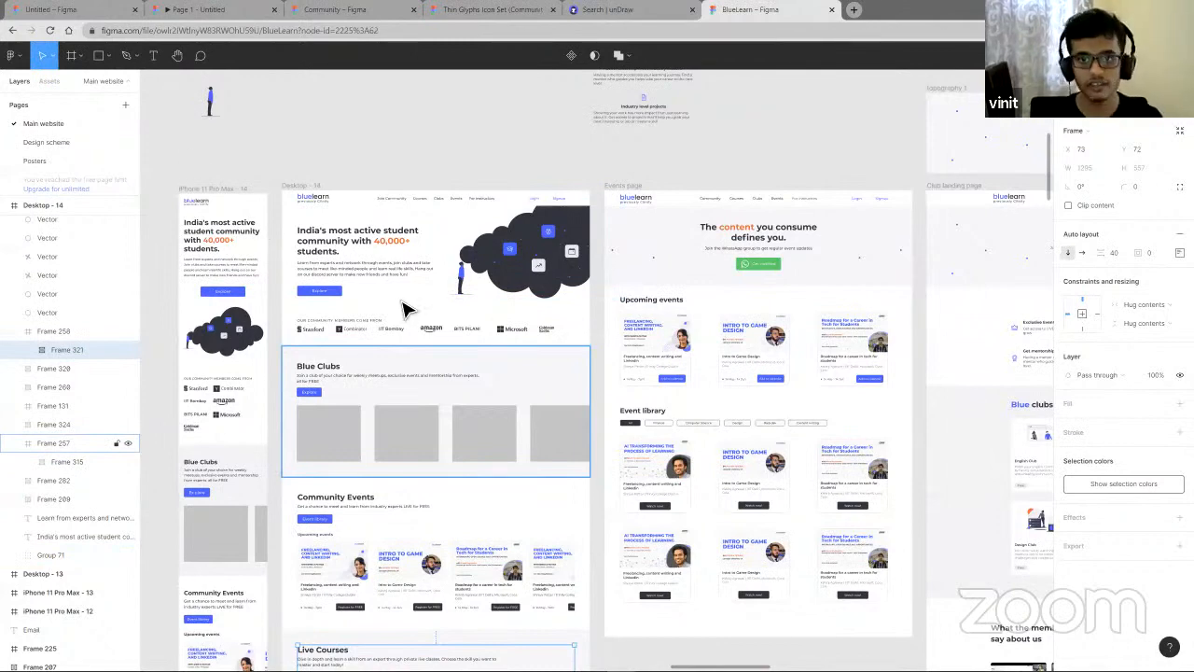
scroll(382, 292, "up", 5, "ctrl")
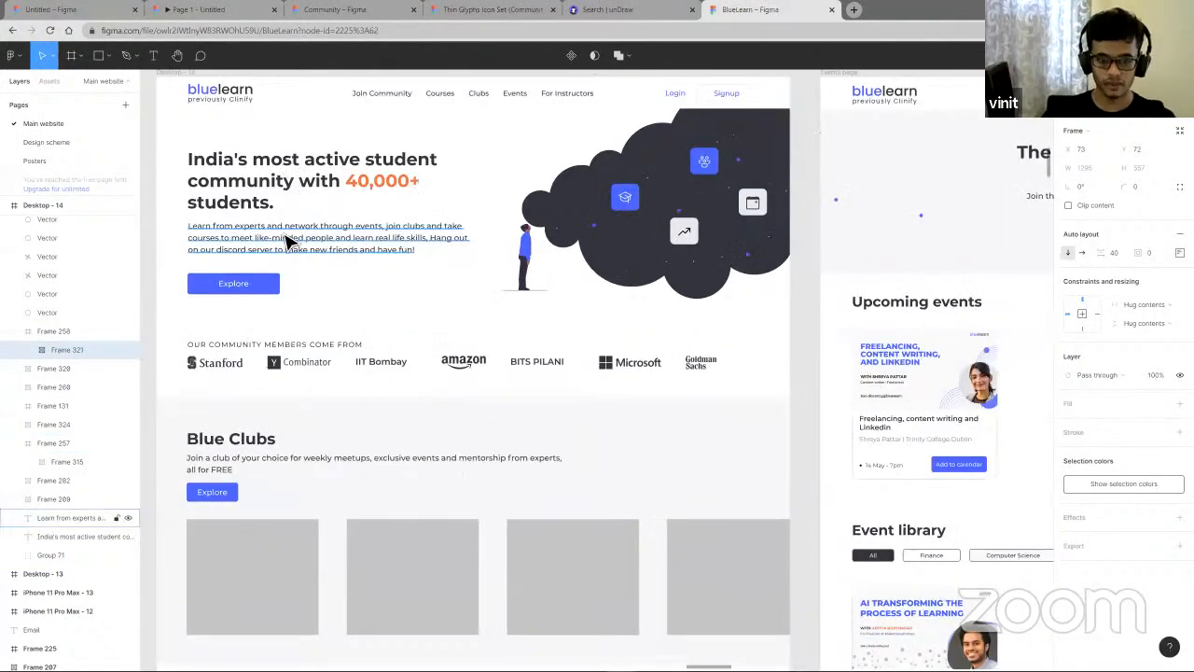
- Inspect the BlueLearn hero heading and description text, then scroll across the neighbouring page layouts
left_click(282, 177)
key("alt")
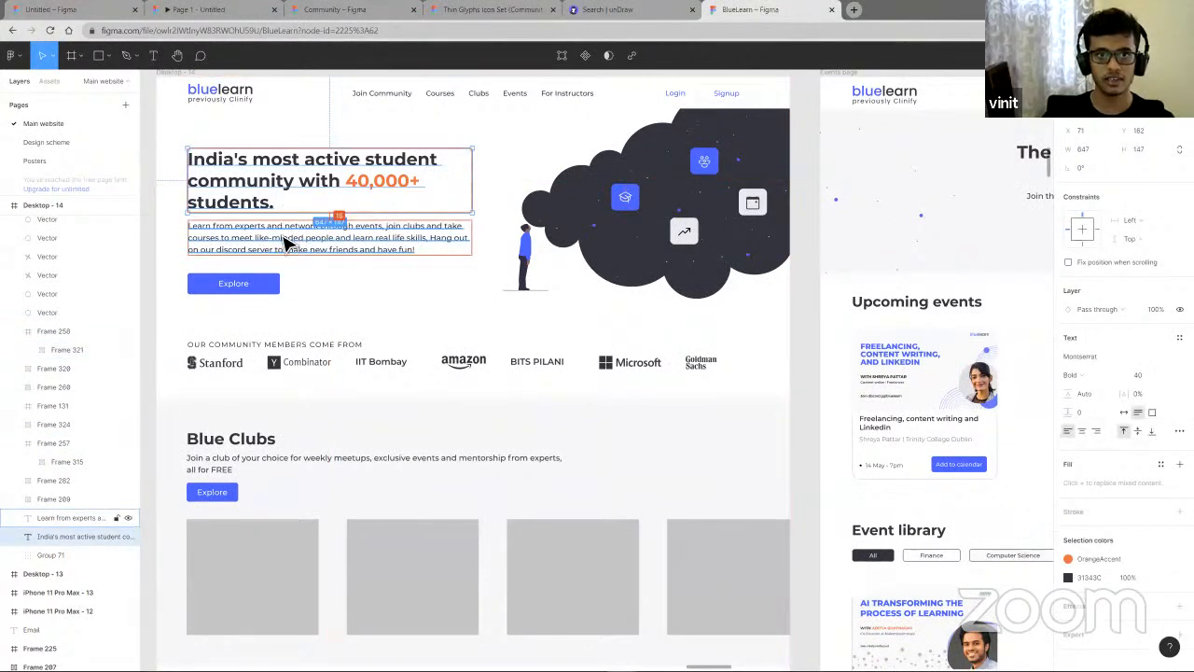
left_click(266, 252)
key("alt")
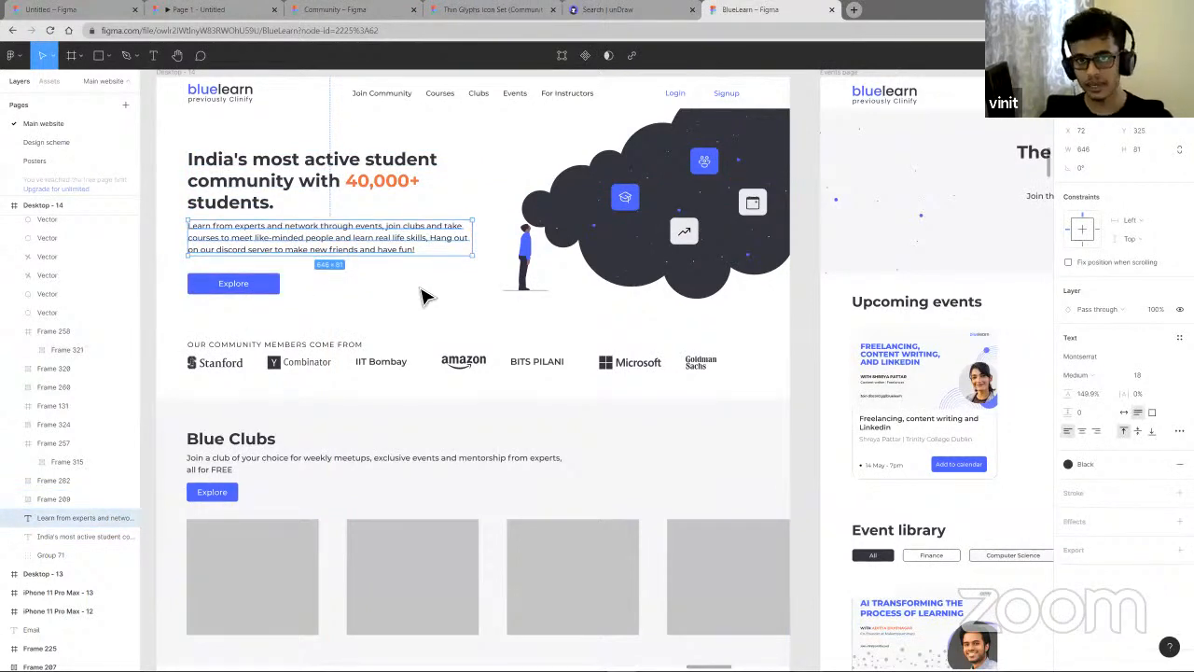
left_click(320, 334)
scroll(329, 360, "down", 3)
scroll(325, 366, "down", 3)
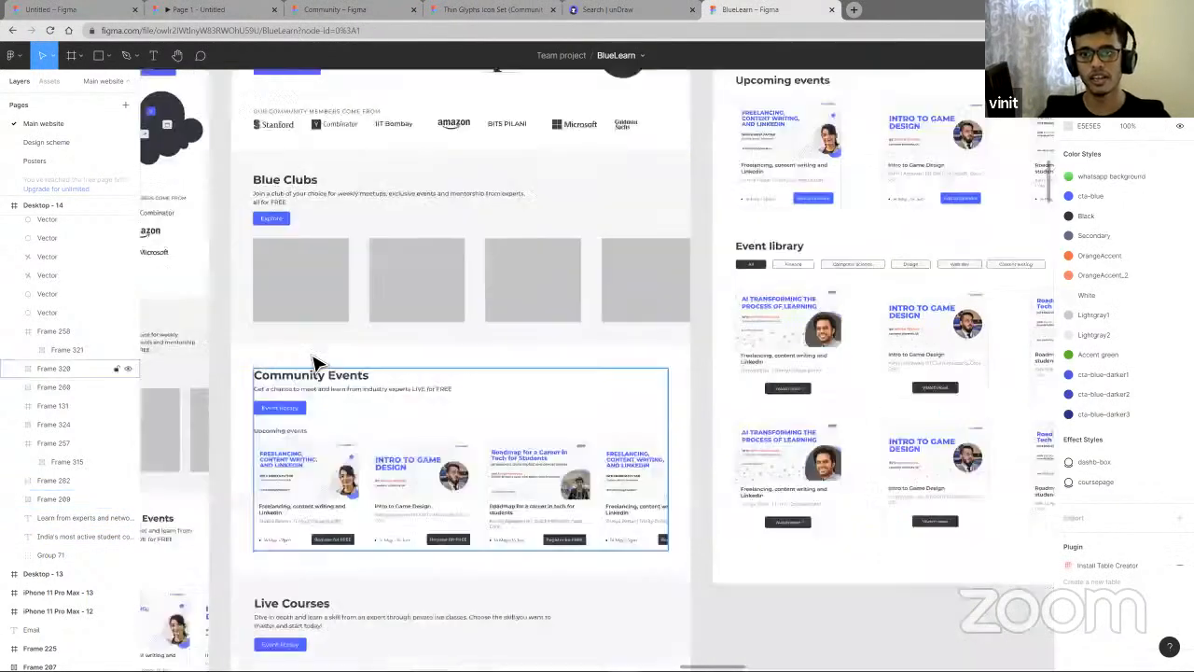
scroll(364, 346, "right", 2)
scroll(378, 336, "down", 1)
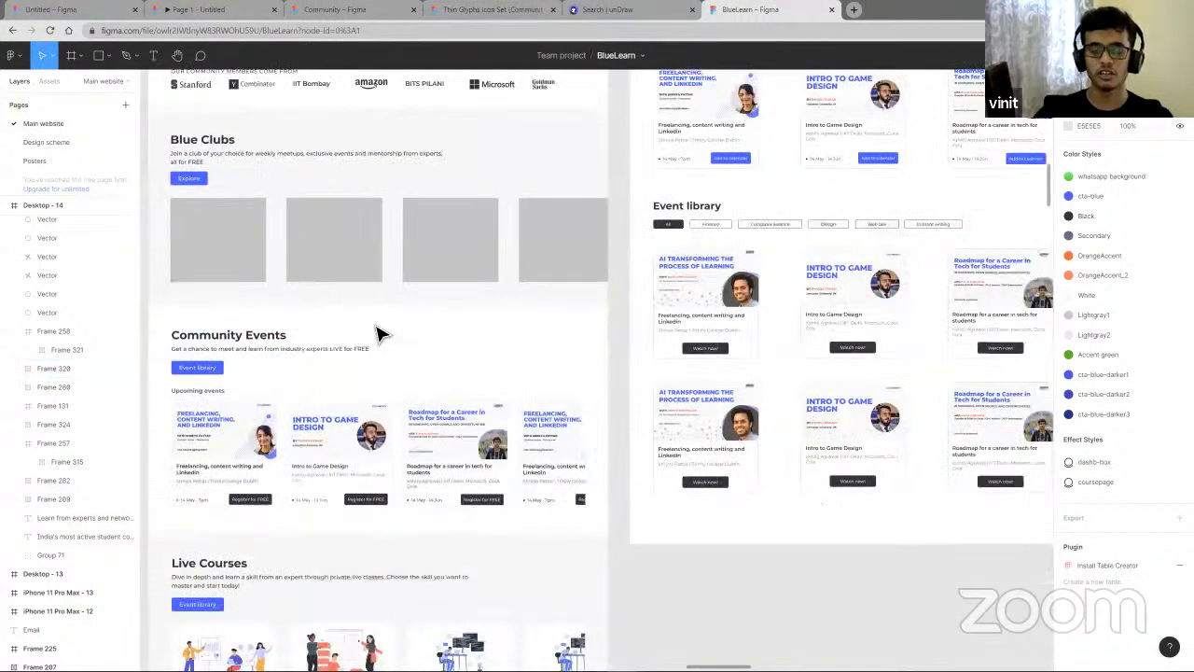
scroll(383, 336, "up", 4)
scroll(382, 336, "left", 2)
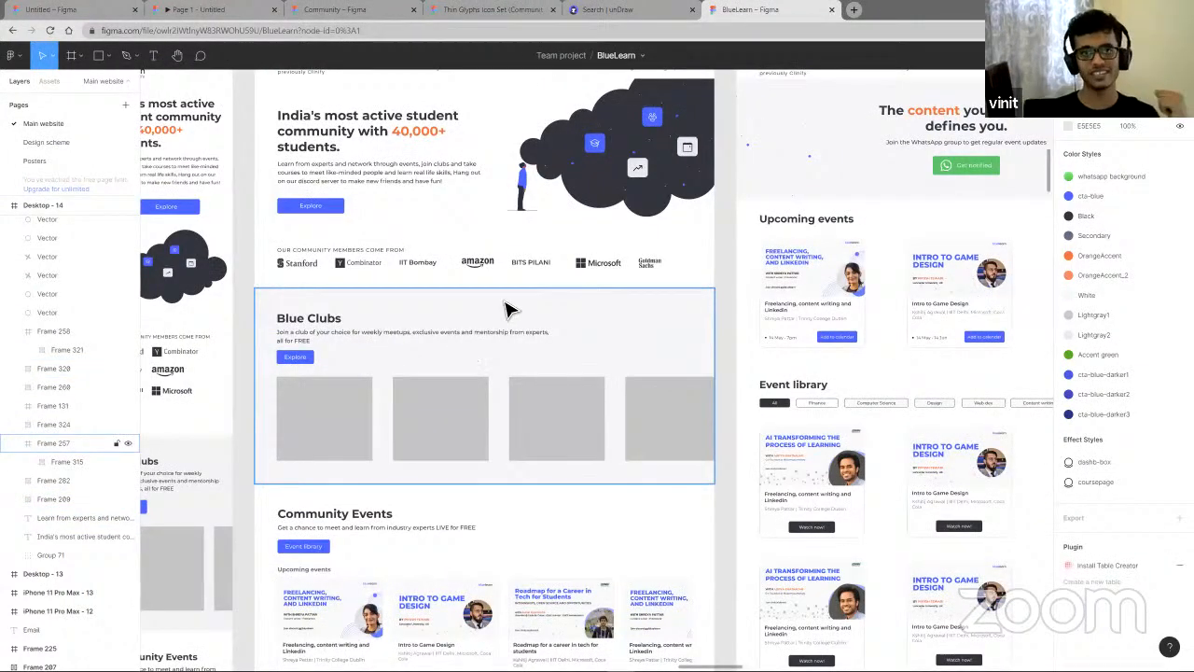
- Switch to the Bluemato file and duplicate the header's Home navigation link below the navigation bar
left_click(93, 10)
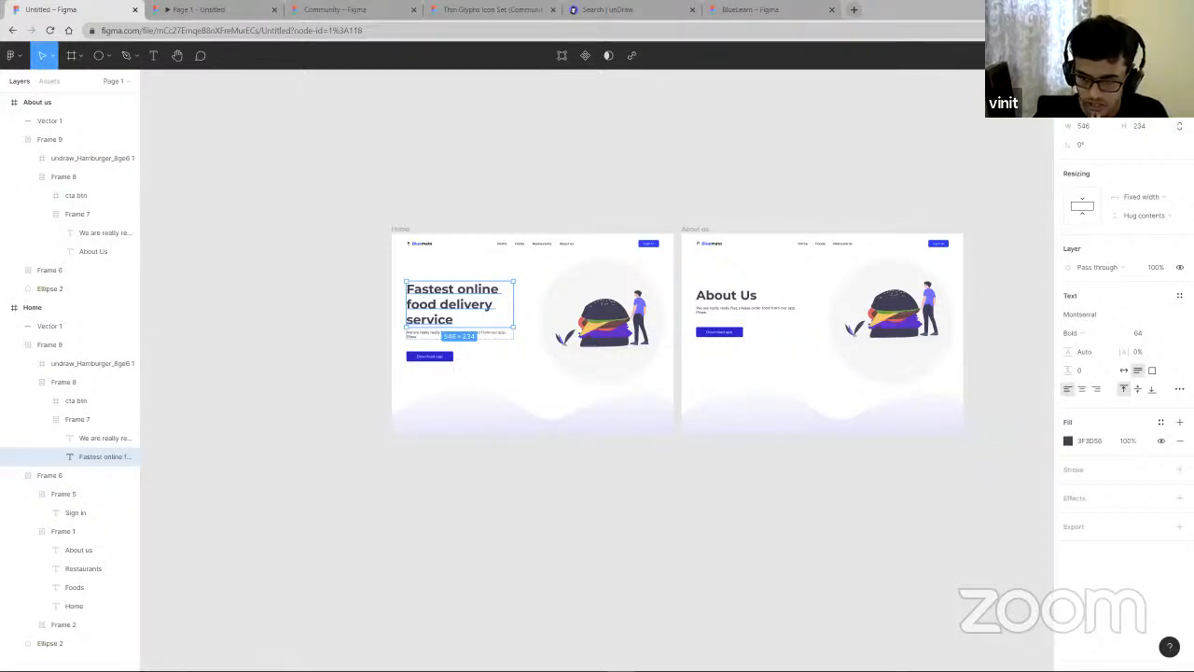
left_click(511, 518)
scroll(547, 322, "up", 5)
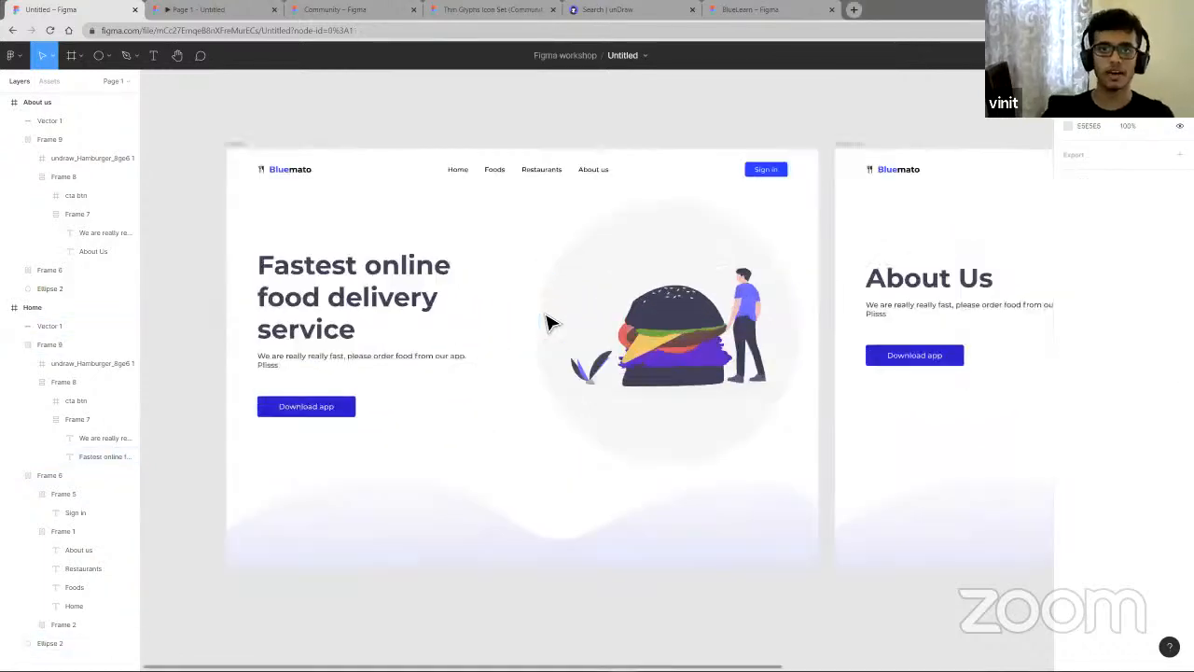
scroll(442, 228, "down", 3)
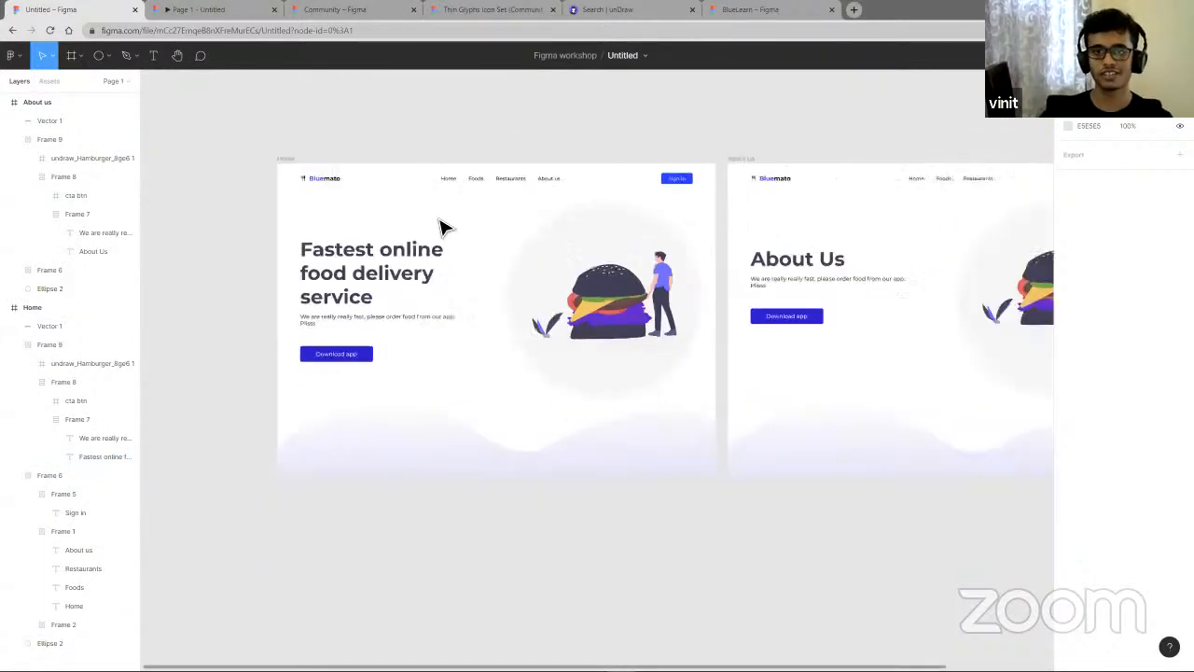
scroll(467, 202, "up", 3)
left_click(495, 219)
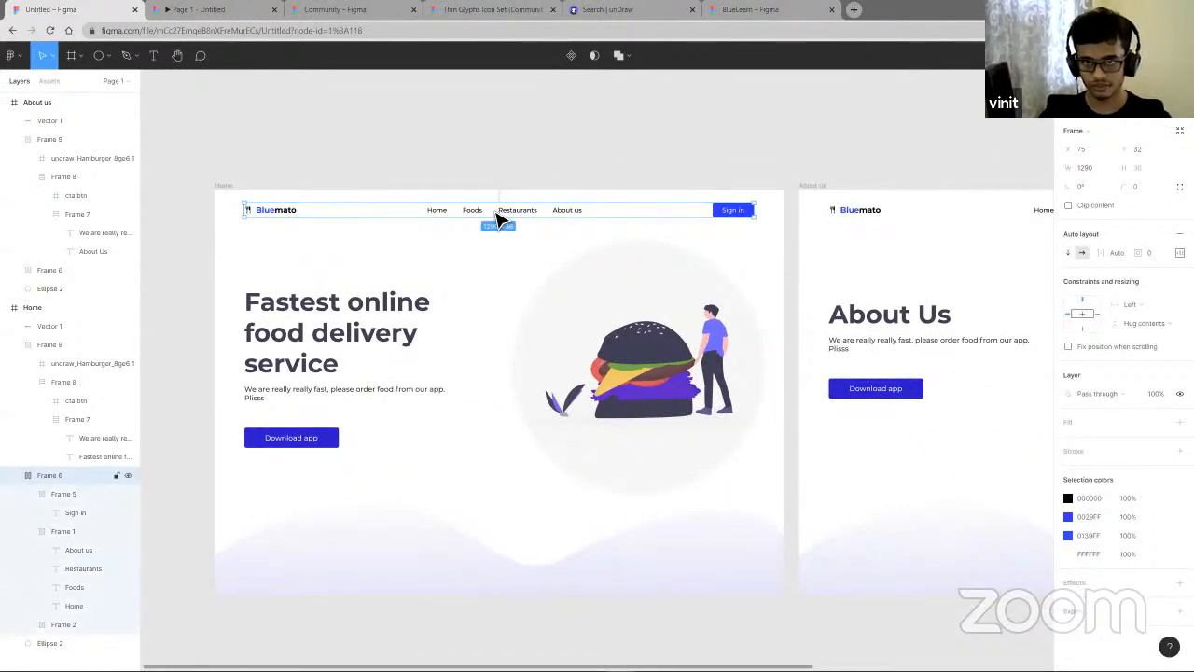
left_click(438, 215)
left_click(439, 214)
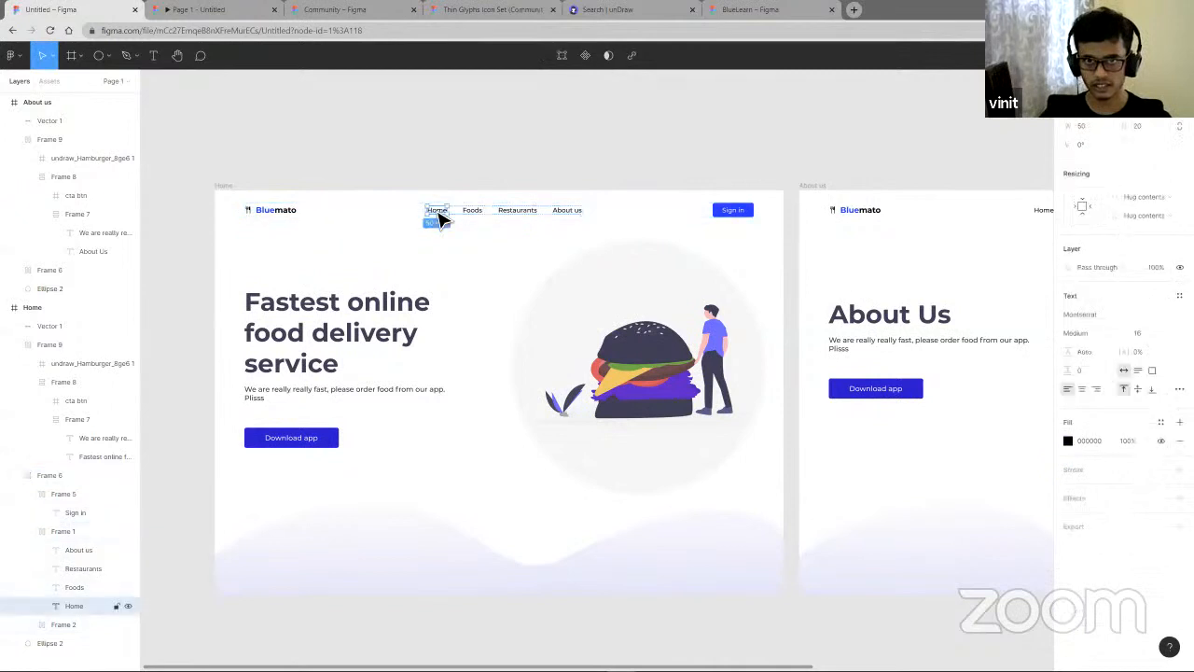
left_click_drag(439, 216, 449, 243)
key("ctrl+d")
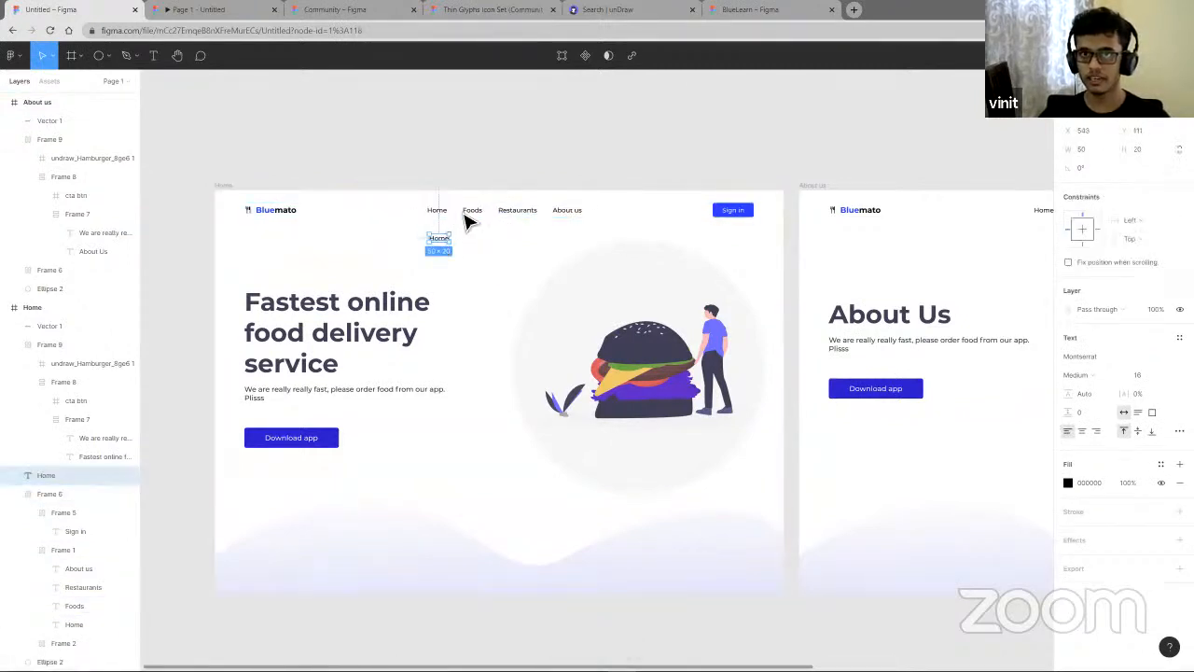
- Reposition the Home copy just beneath the Home navigation link
scroll(461, 241, "up", 3)
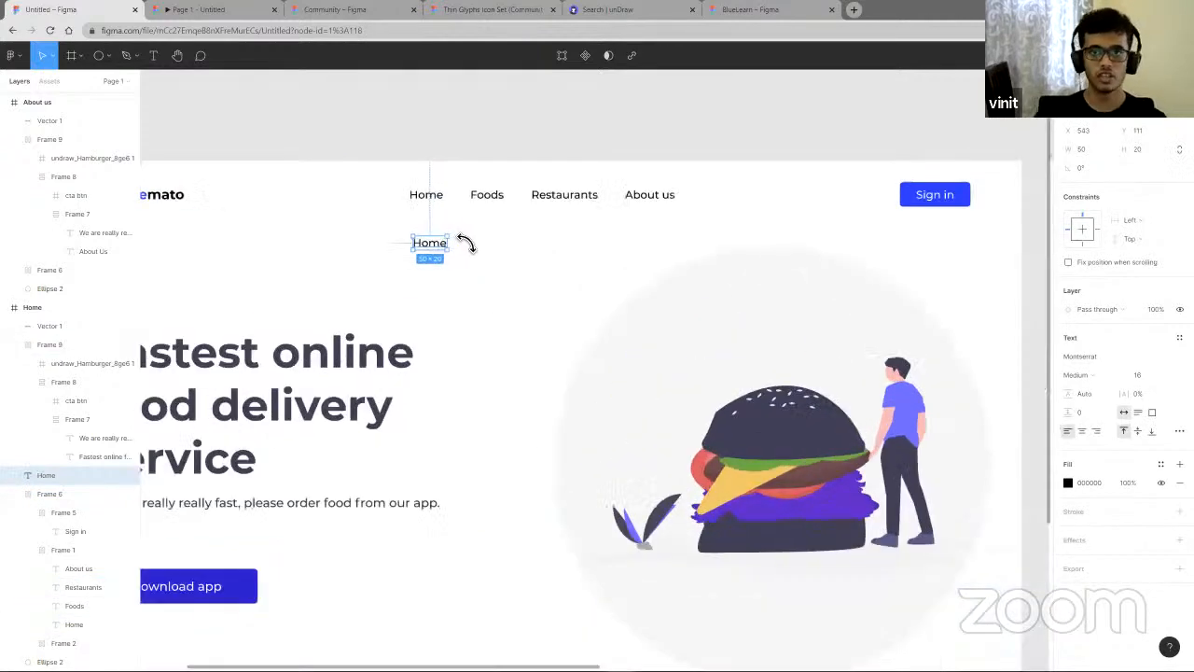
scroll(464, 244, "up", 5)
left_click_drag(447, 264, 442, 261)
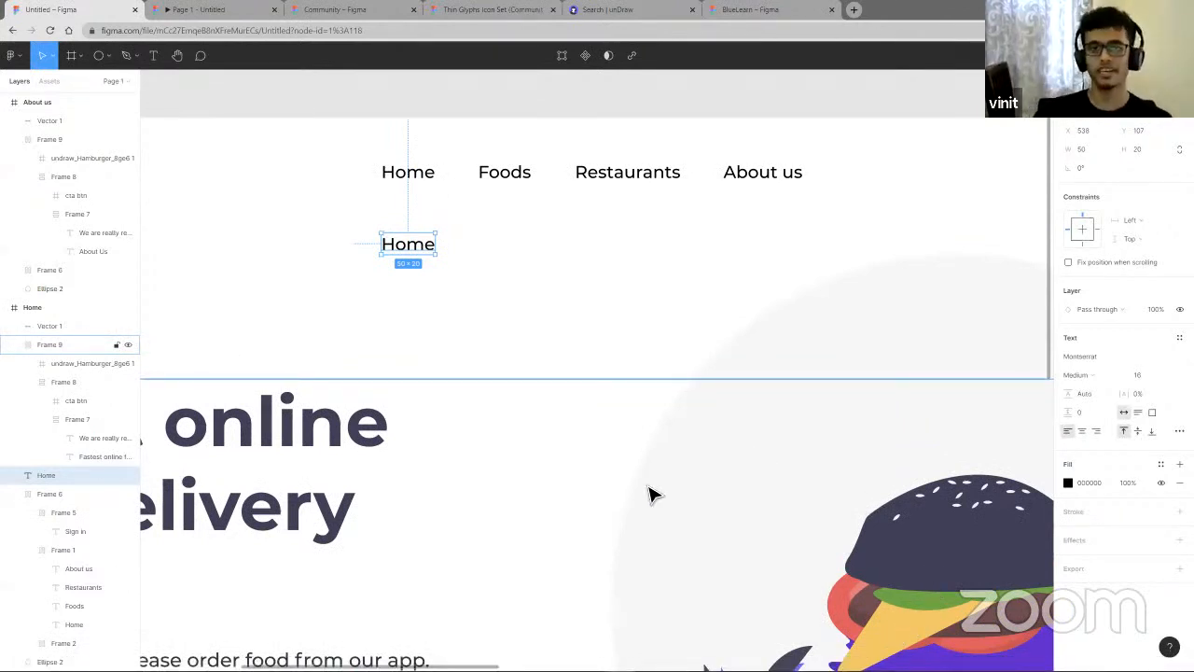
left_click_drag(426, 252, 425, 257)
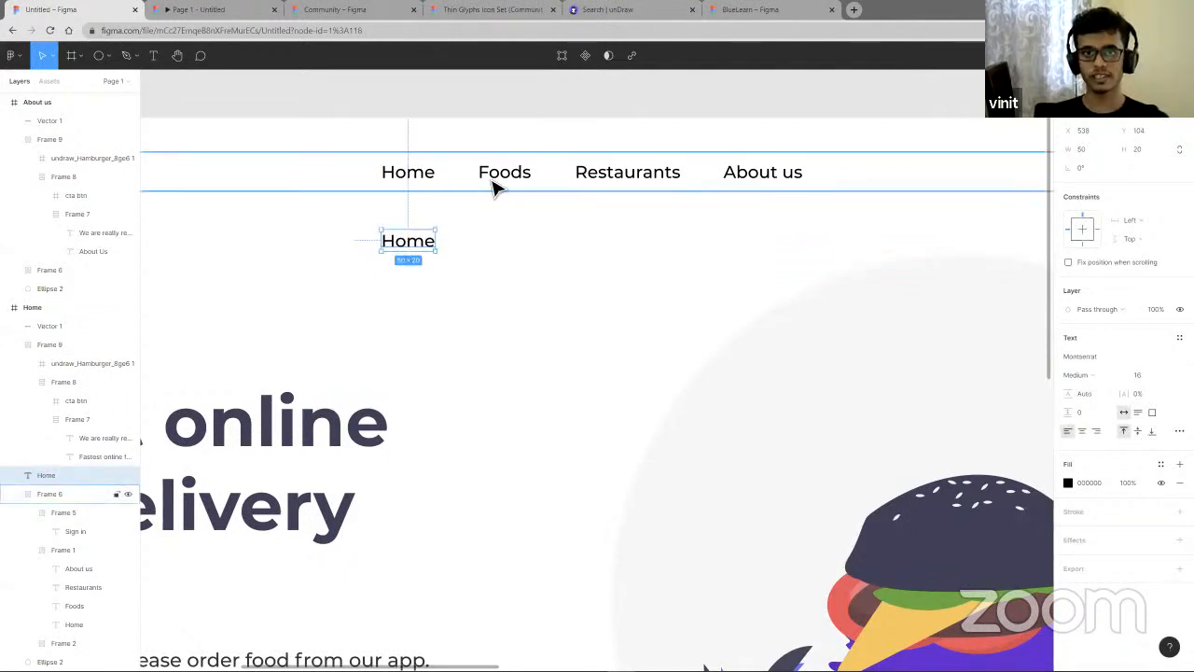
- Set the fill color of the navigation bar's Home link to F40000
double_click(416, 181)
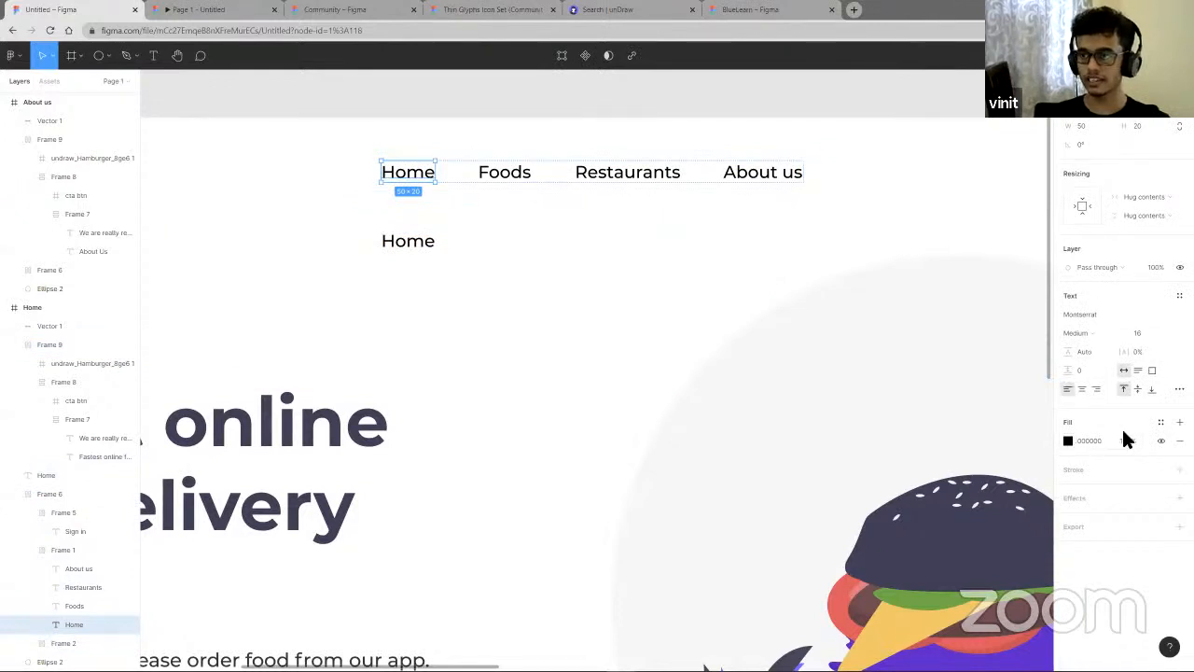
left_click(1068, 441)
left_click(1052, 384)
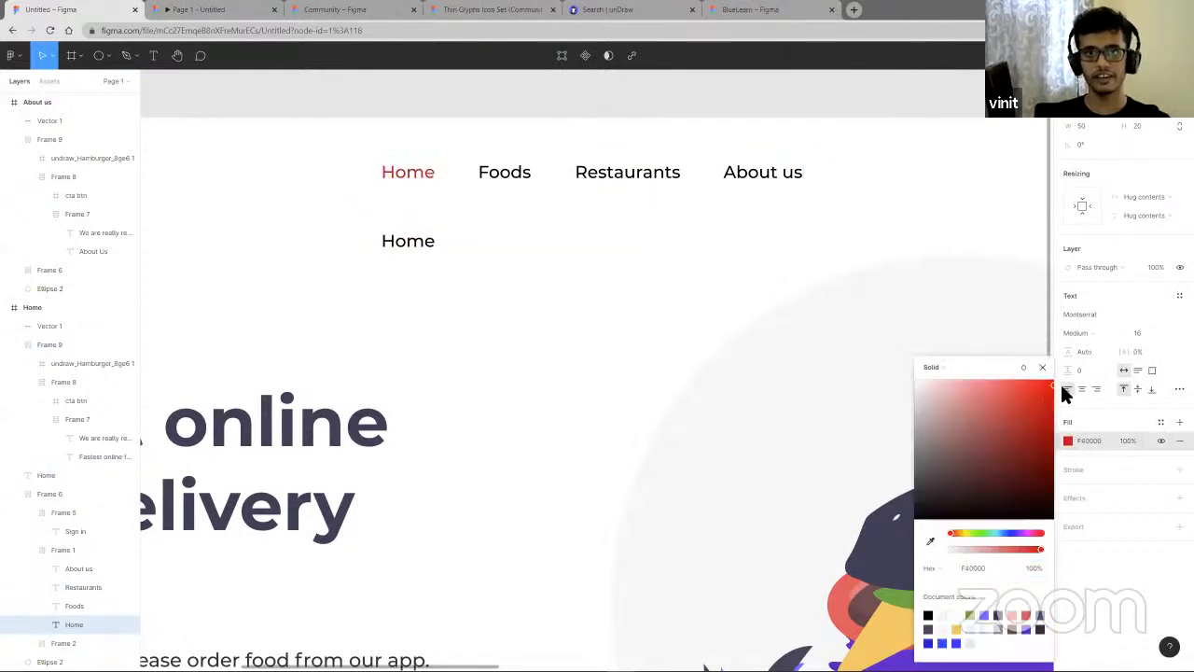
left_click(529, 178)
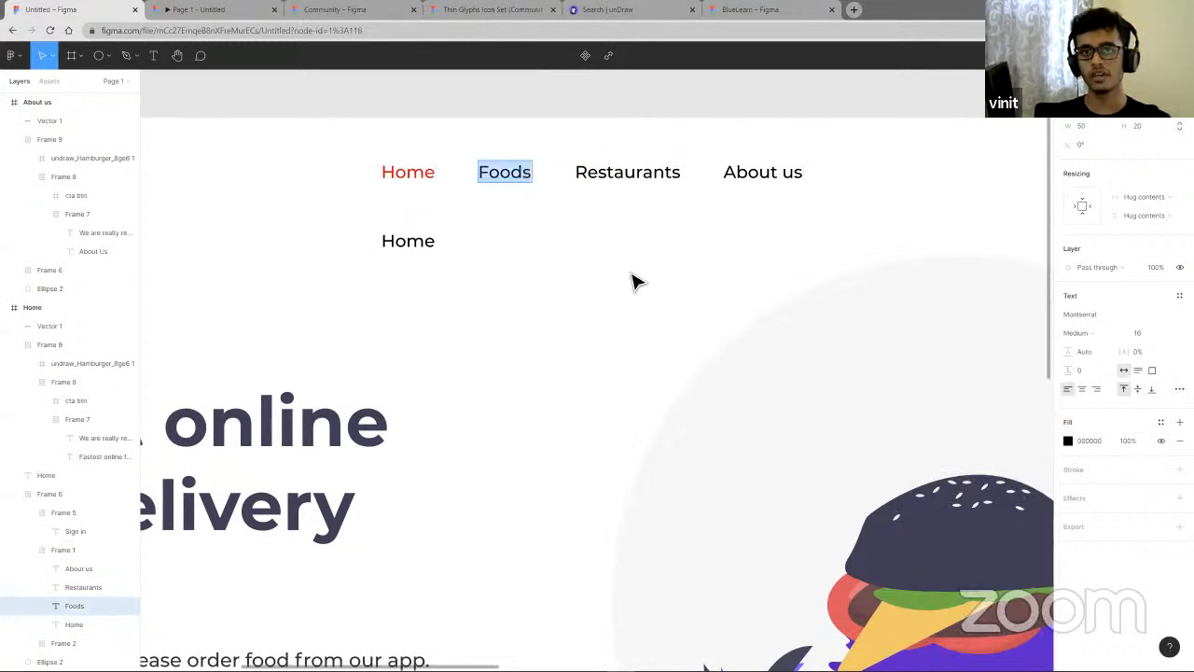
left_click(487, 301)
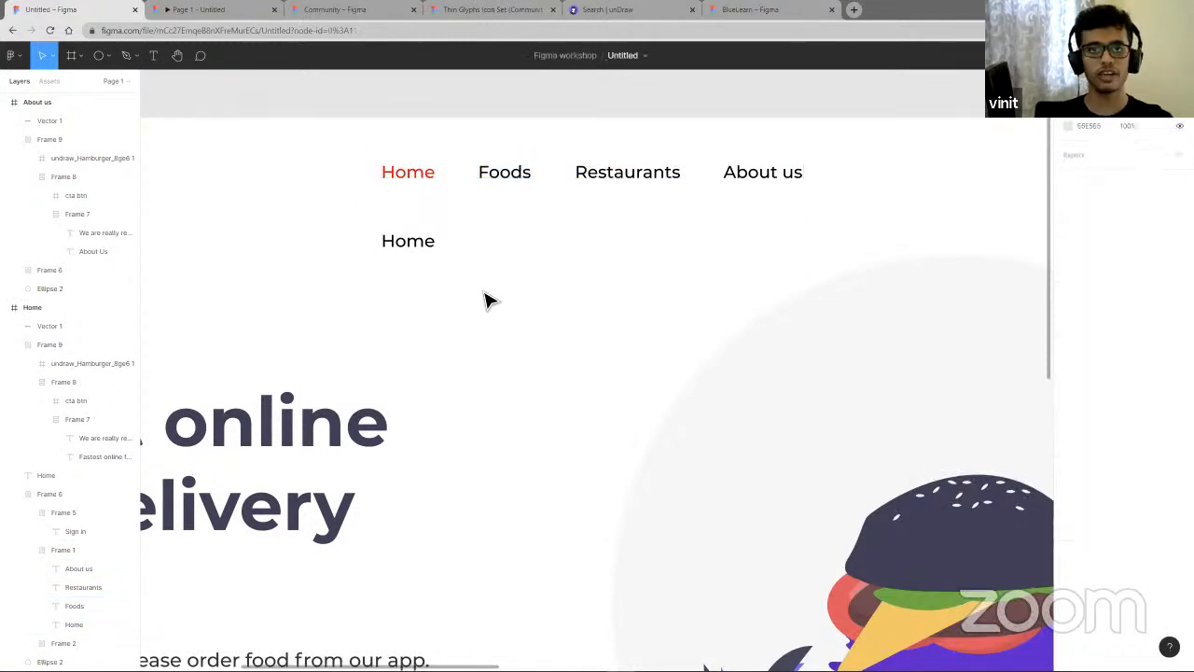
- Turn the Home copy below the navigation bar into a component
left_click(428, 247)
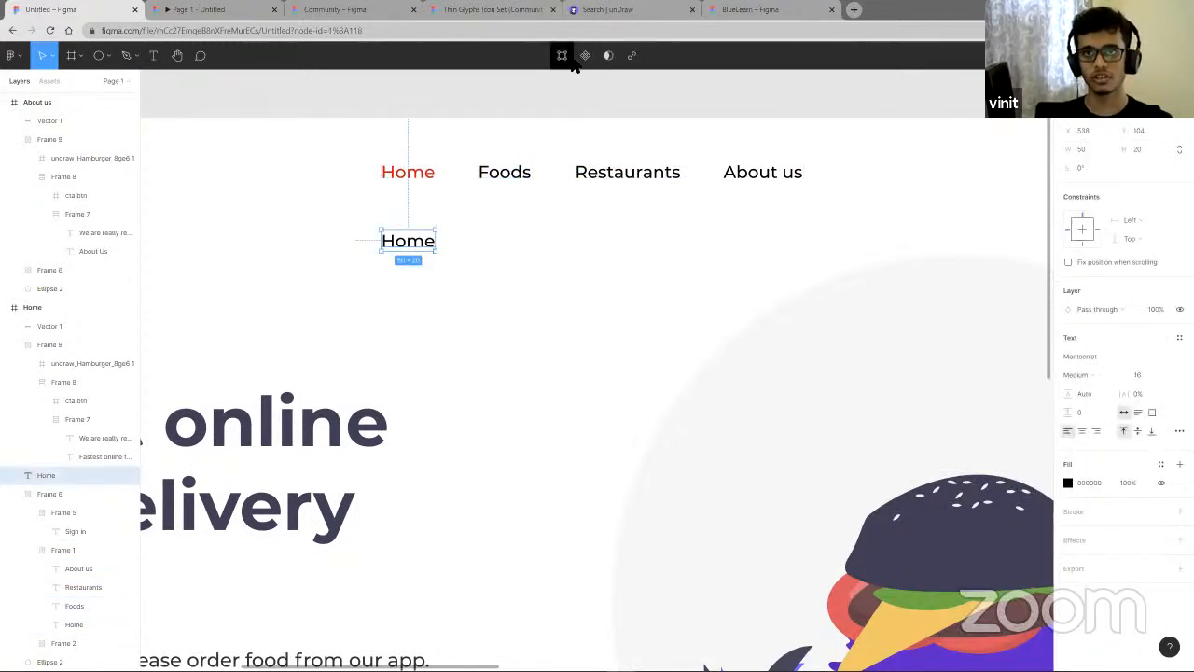
left_click(585, 55)
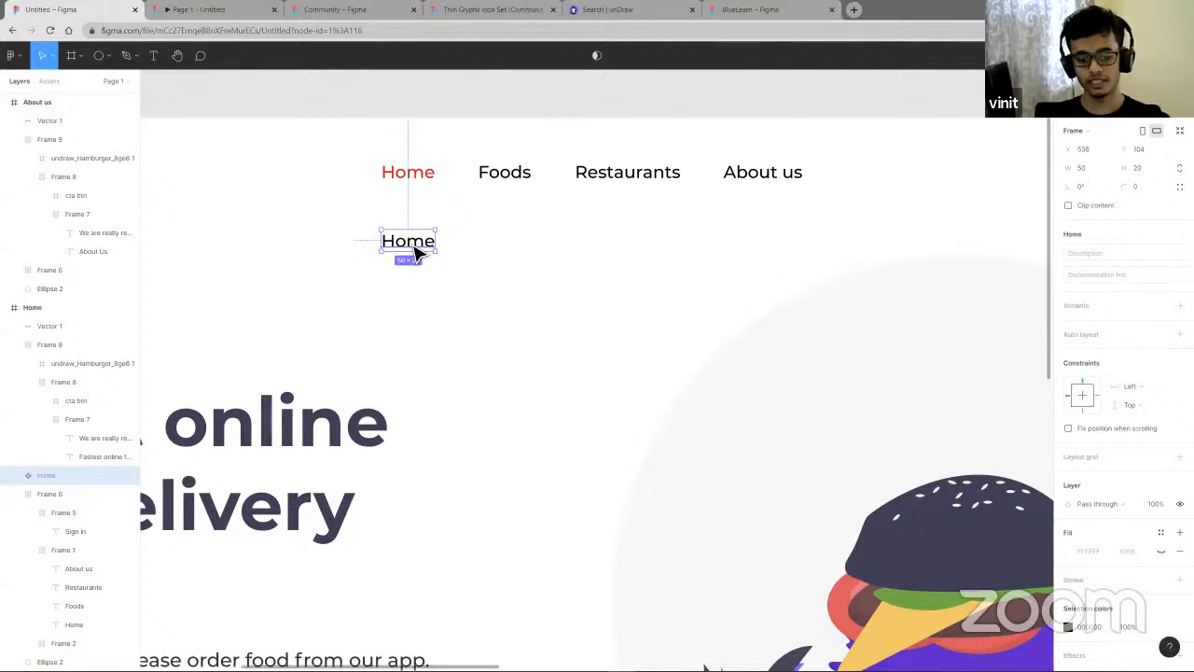
- Duplicate the Home component three times in a horizontal row beside it
key("ctrl+d")
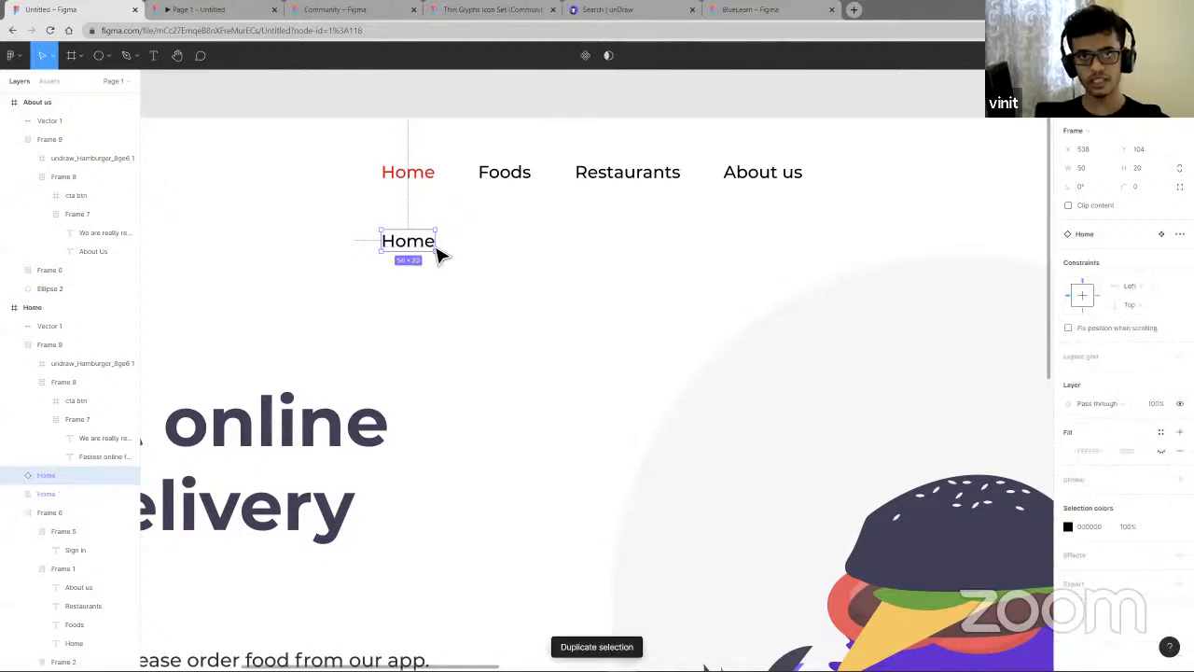
left_click_drag(437, 253, 480, 253)
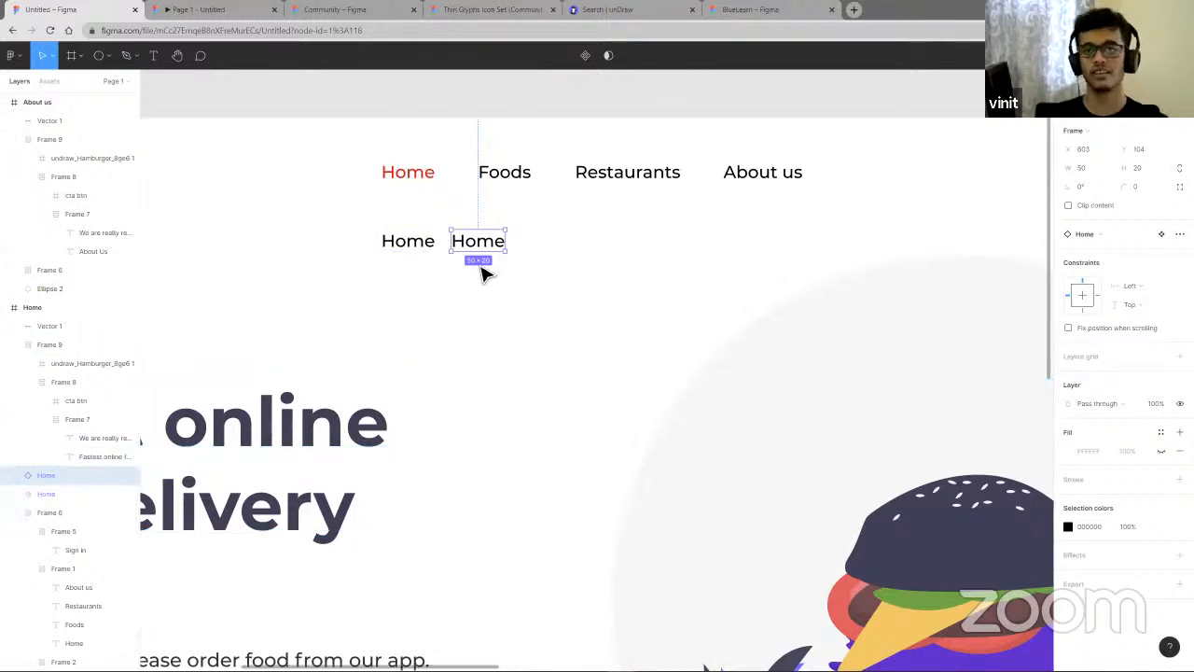
key("ctrl+d")
key("ctrl+d")
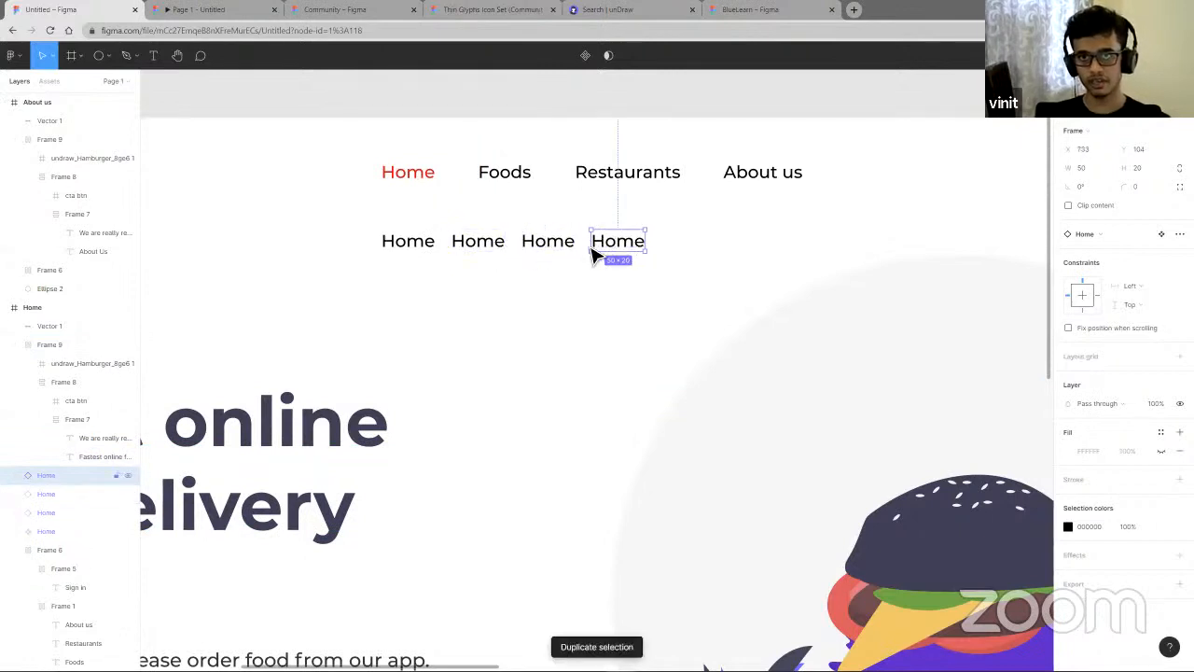
- Change the second Home instance's text to Food
key("Return")
double_click(483, 244)
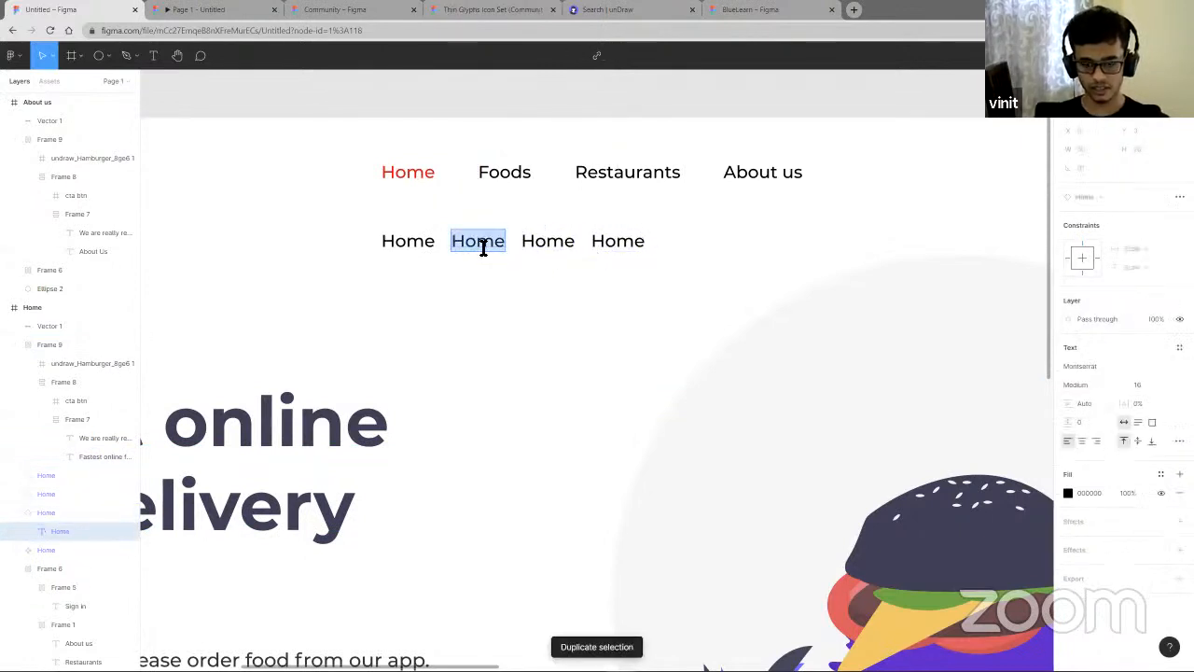
type("Food")
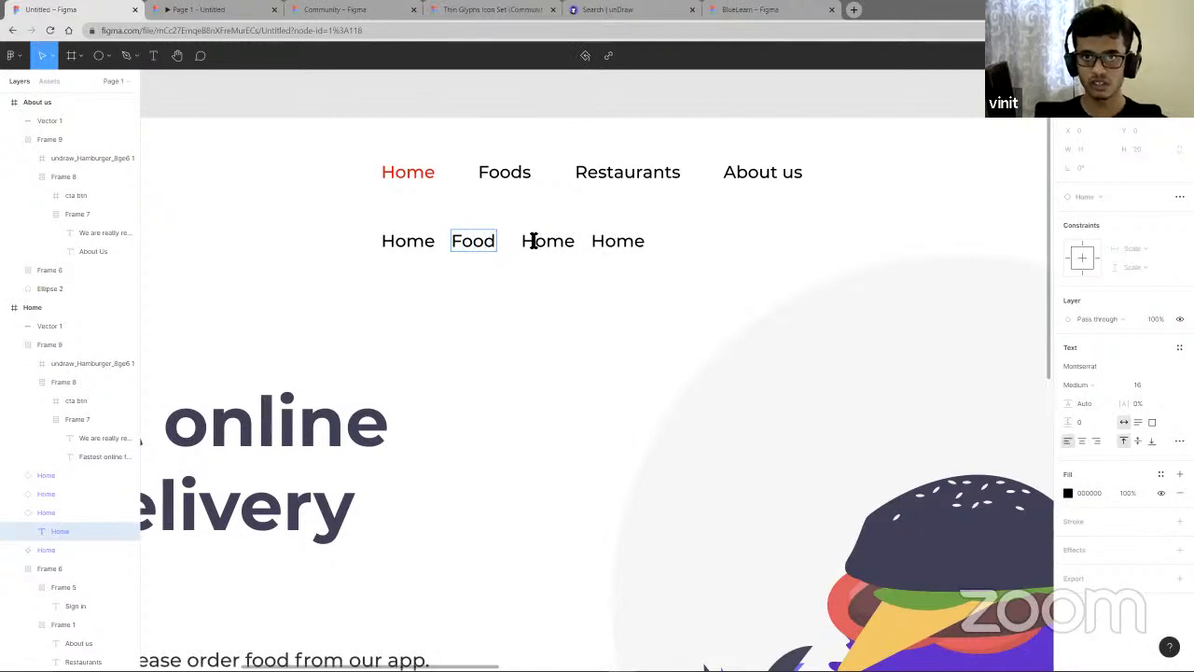
- Change the third instance's text to restaurants and move the fourth instance further right
left_click(536, 243)
double_click(547, 245)
type("res")
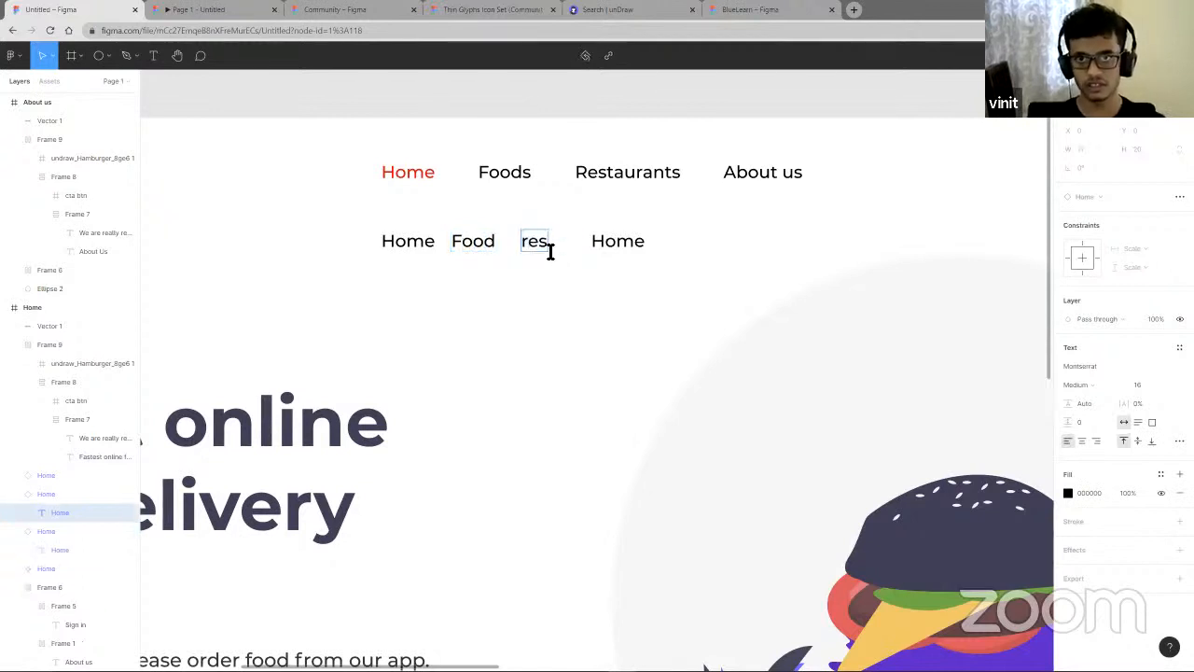
type("taurants")
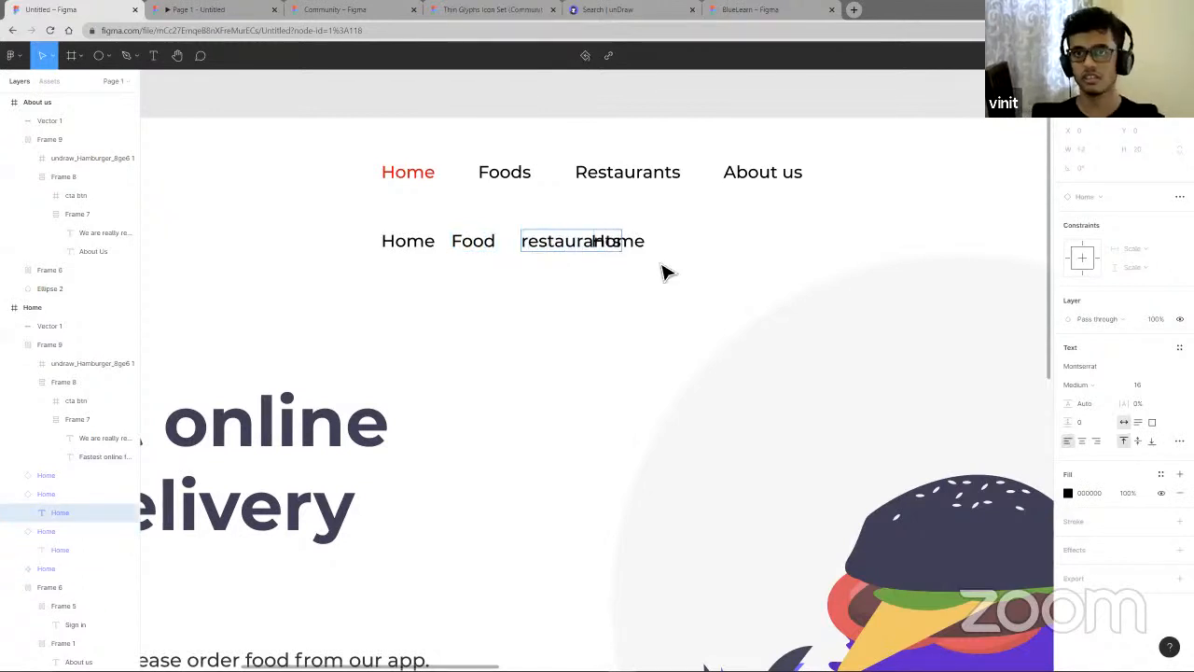
left_click_drag(644, 251, 685, 248)
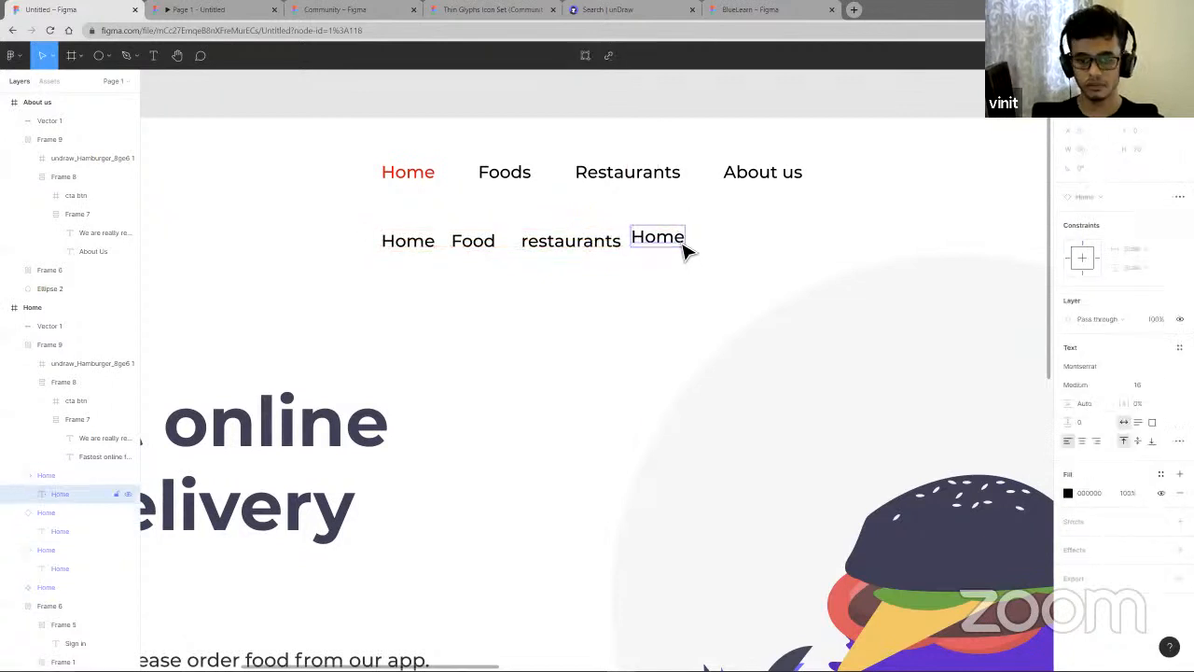
- Change the fourth instance's text to about us and nudge it slightly right
double_click(684, 245)
type("about us")
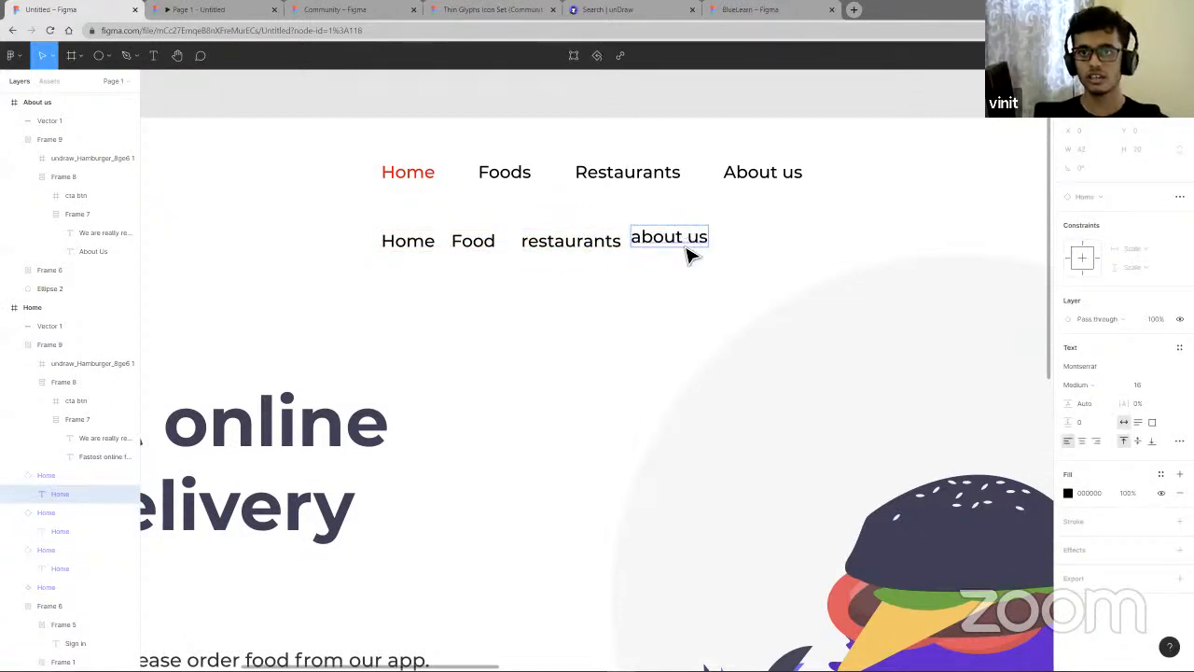
left_click_drag(686, 247, 696, 250)
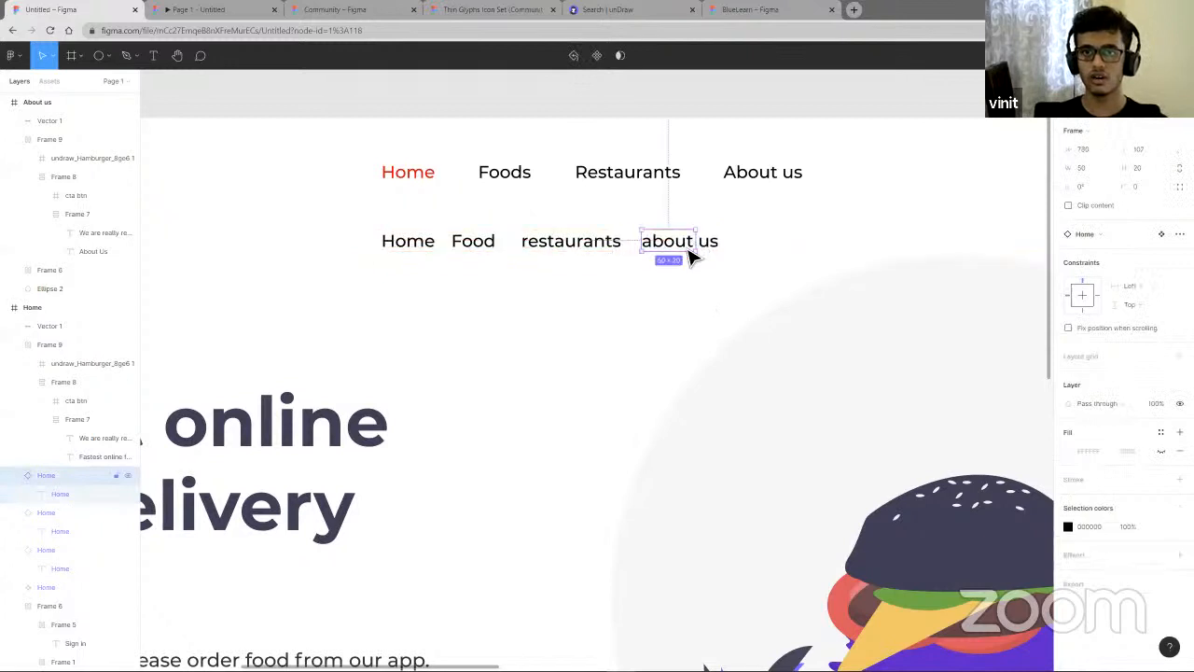
- Set the Home main component's text colour to red FF0000
left_click(416, 254)
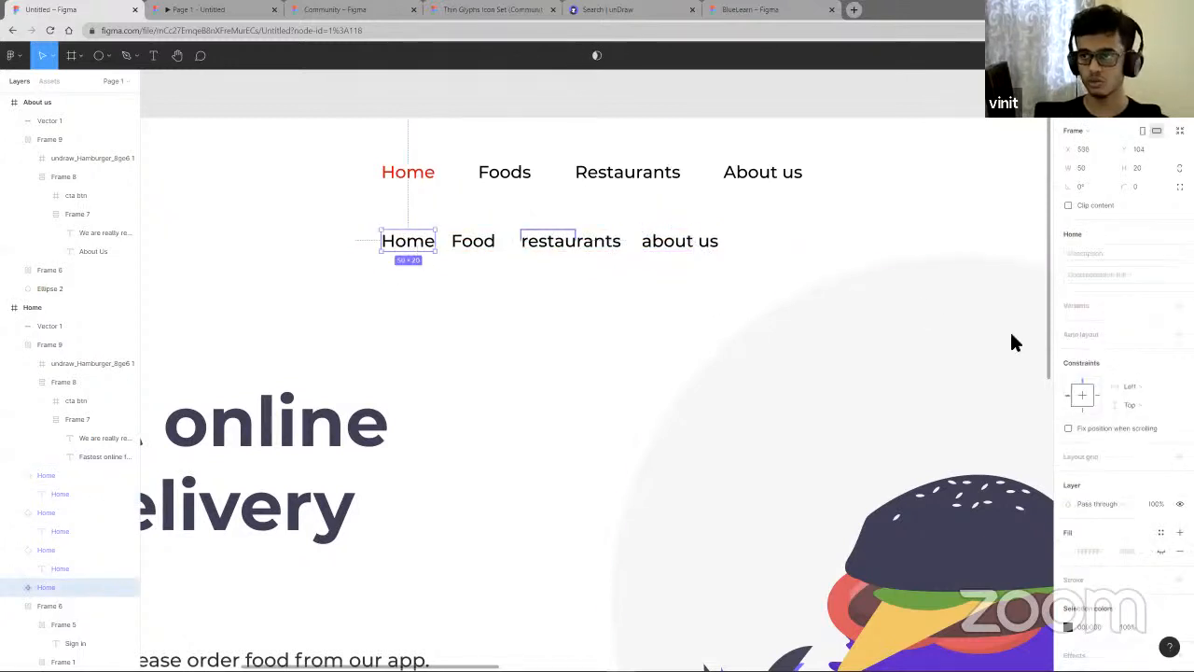
left_click(1069, 627)
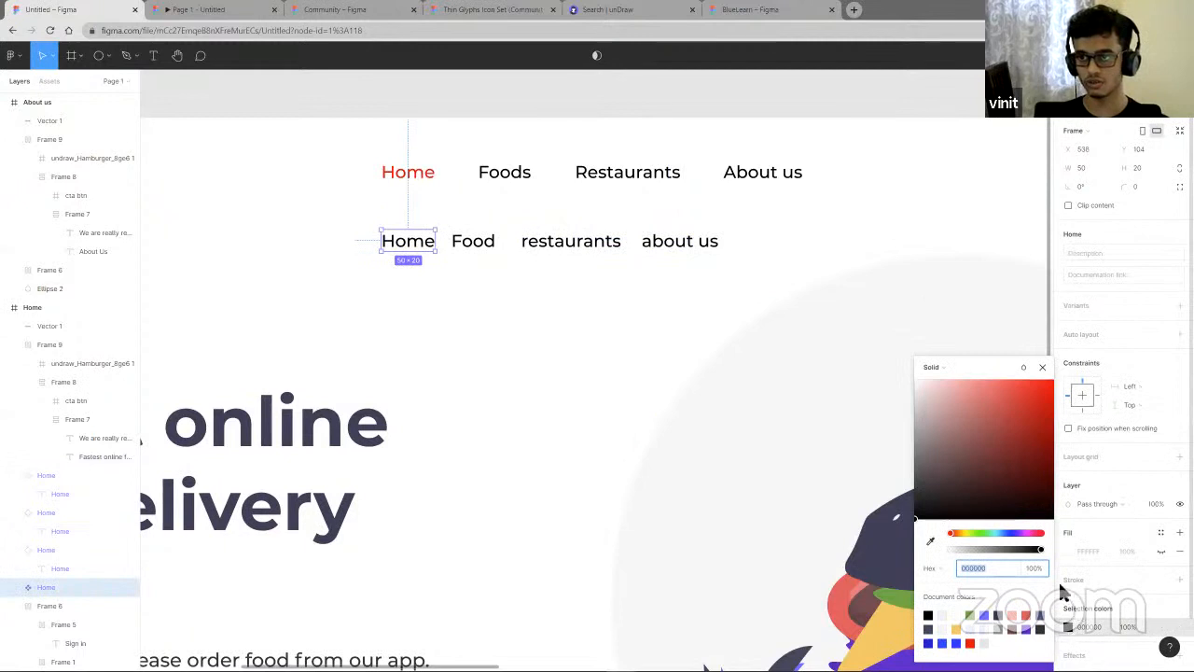
left_click_drag(980, 502, 1048, 379)
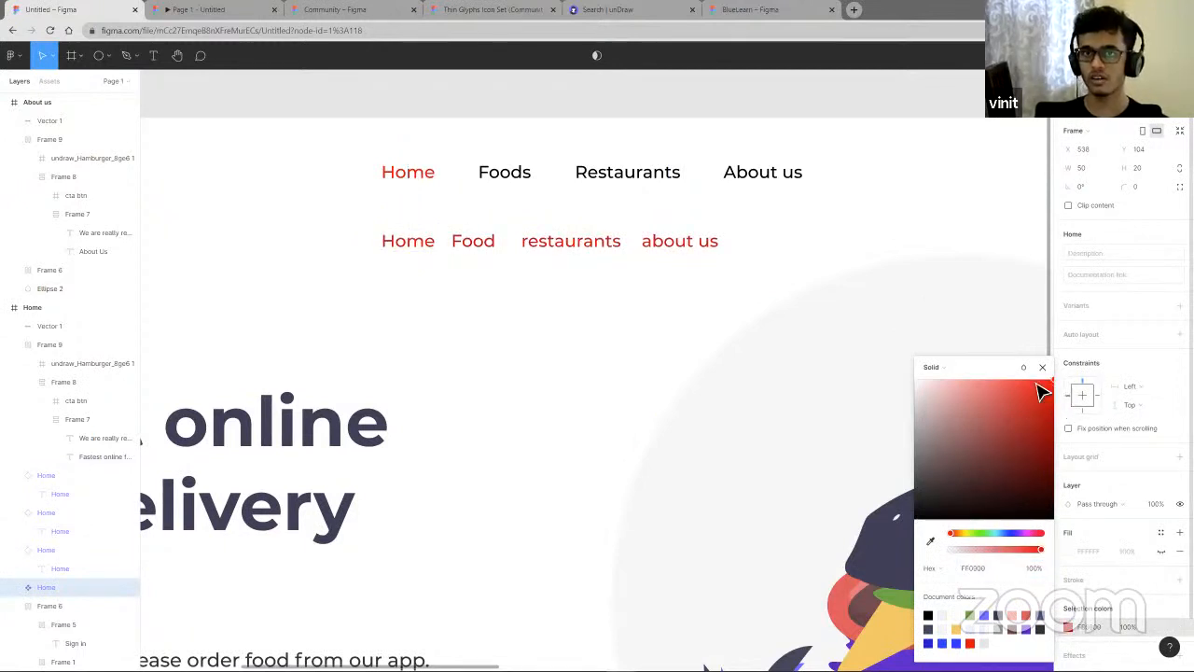
key("Escape")
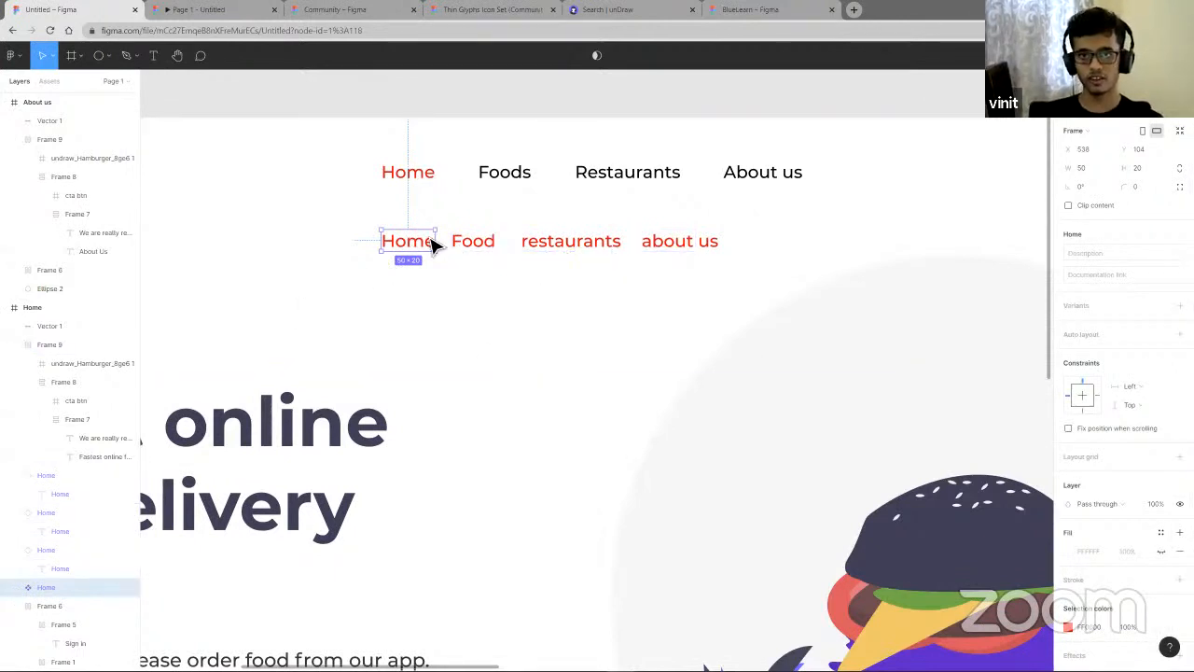
- Widen the Home component to 61 px and set its font weight to Black
mouse_move(439, 245)
left_mouse_down()
mouse_move(414, 248)
mouse_move(581, 246)
mouse_move(425, 252)
mouse_move(458, 248)
left_mouse_up()
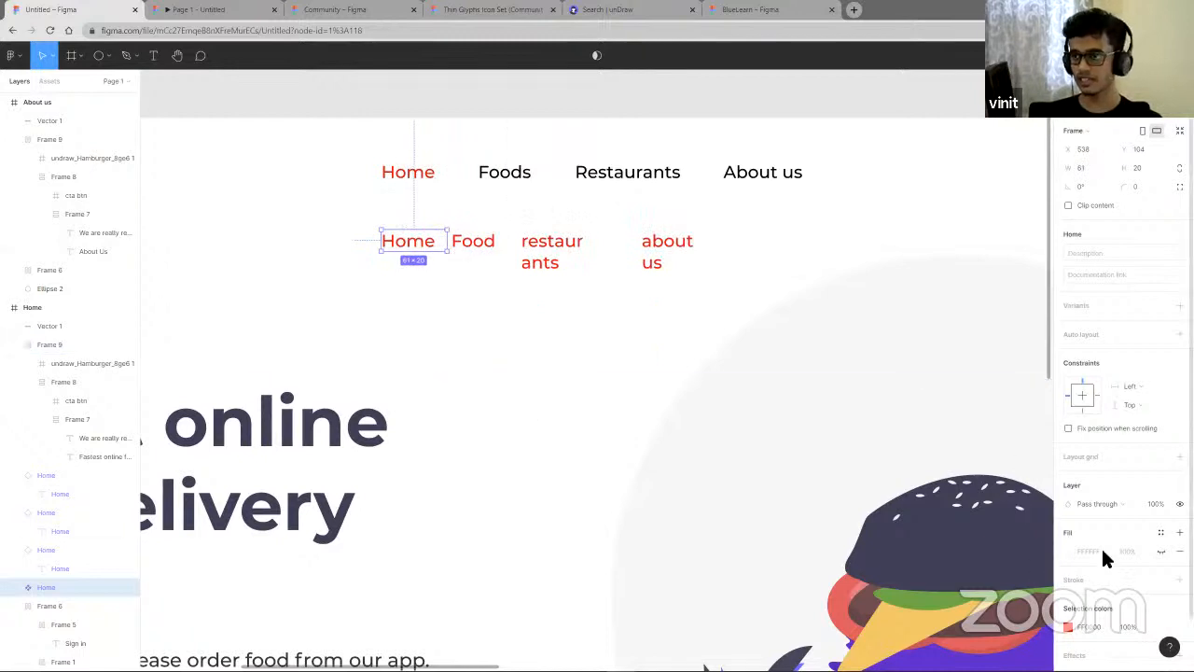
double_click(425, 253)
left_click(1080, 355)
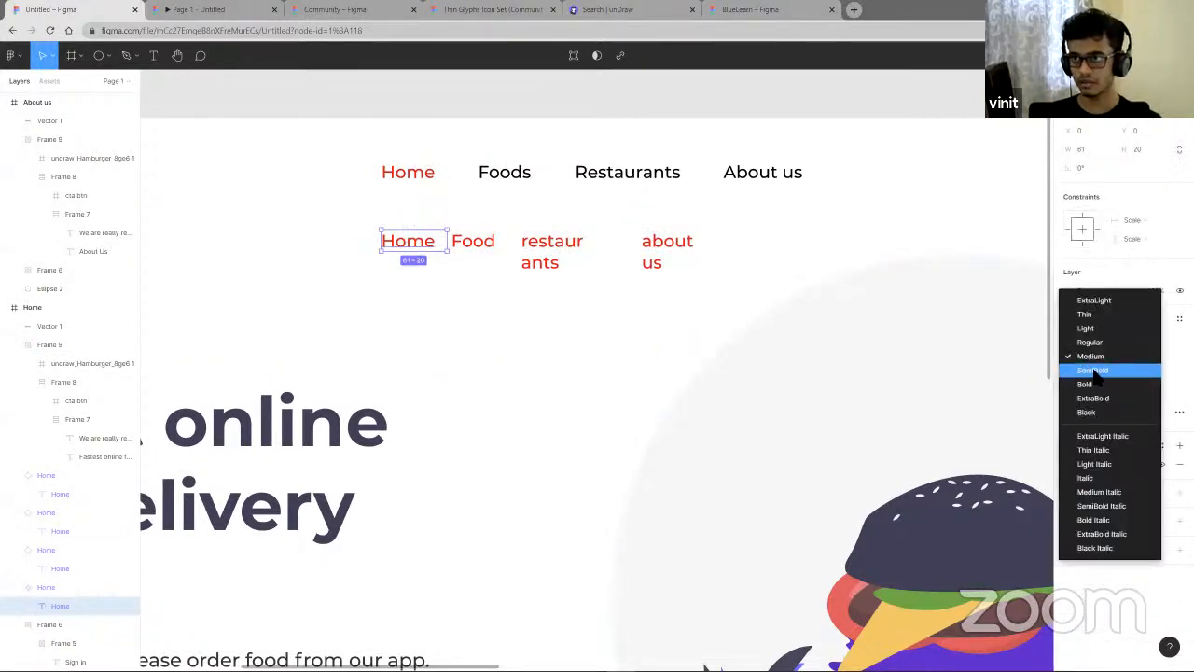
left_click(1094, 371)
left_click(1091, 358)
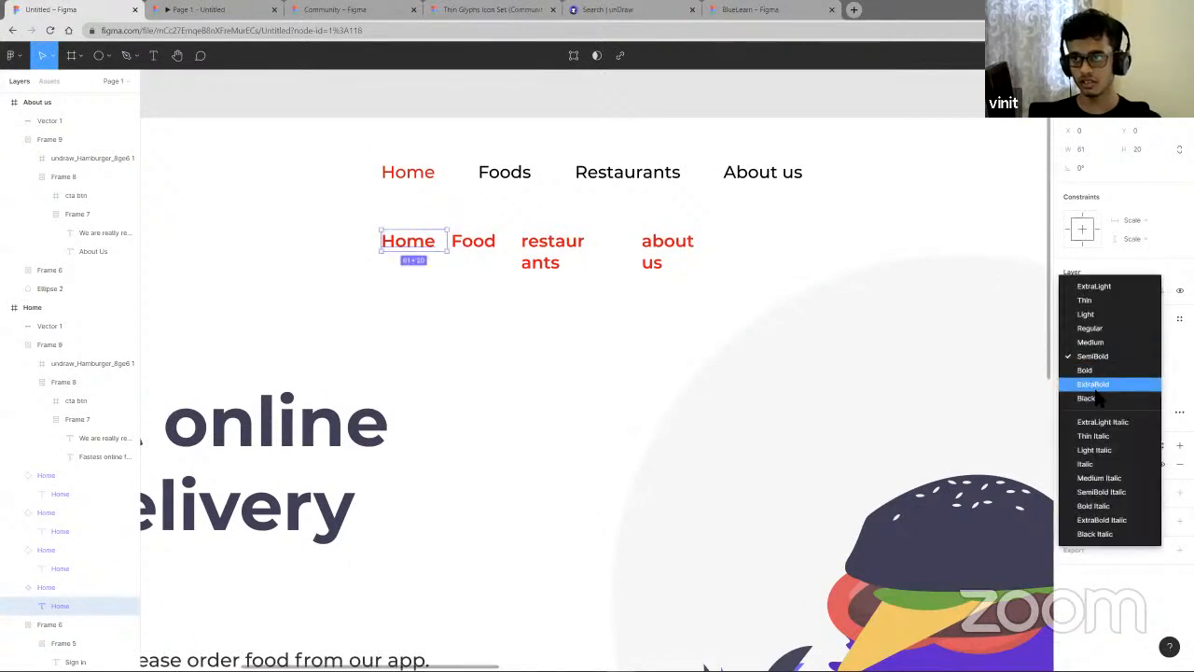
left_click(1074, 397)
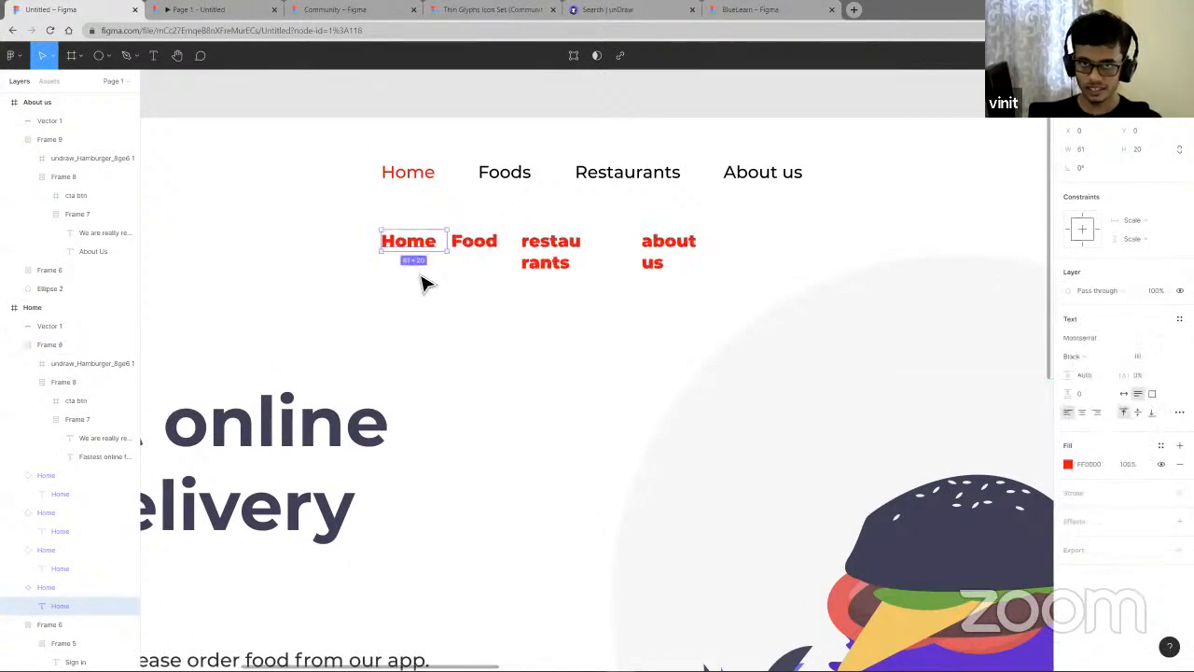
- Review the Home and About us pages with the new navigation links on the canvas
scroll(431, 297, "down", 5)
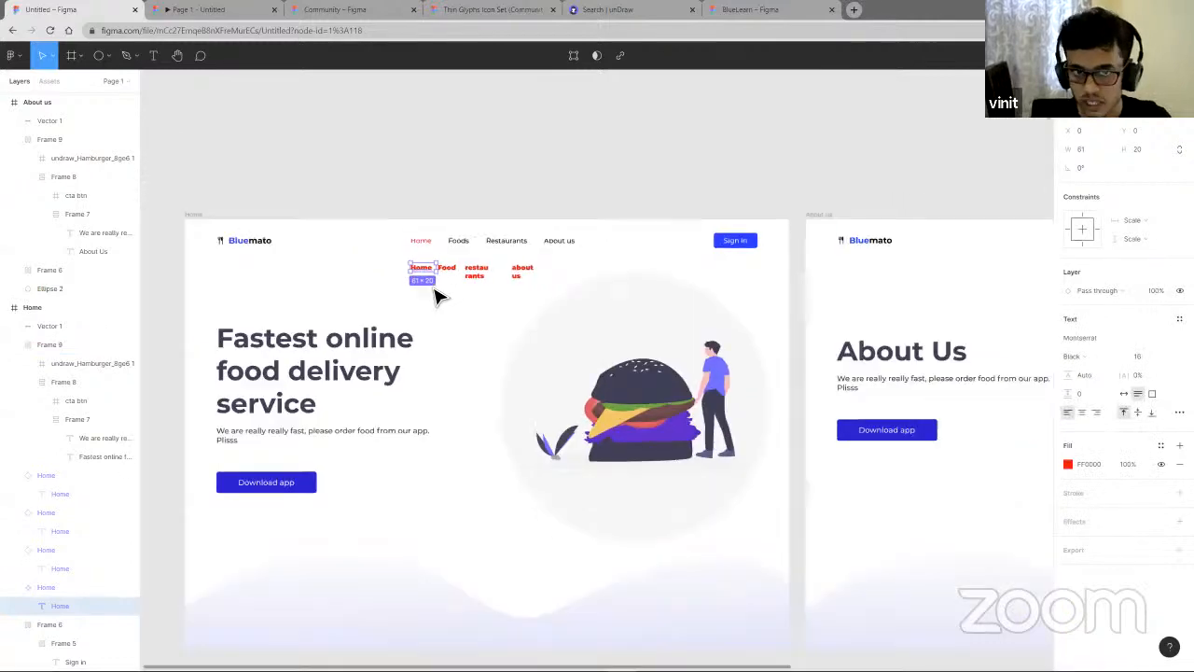
scroll(435, 291, "down", 1)
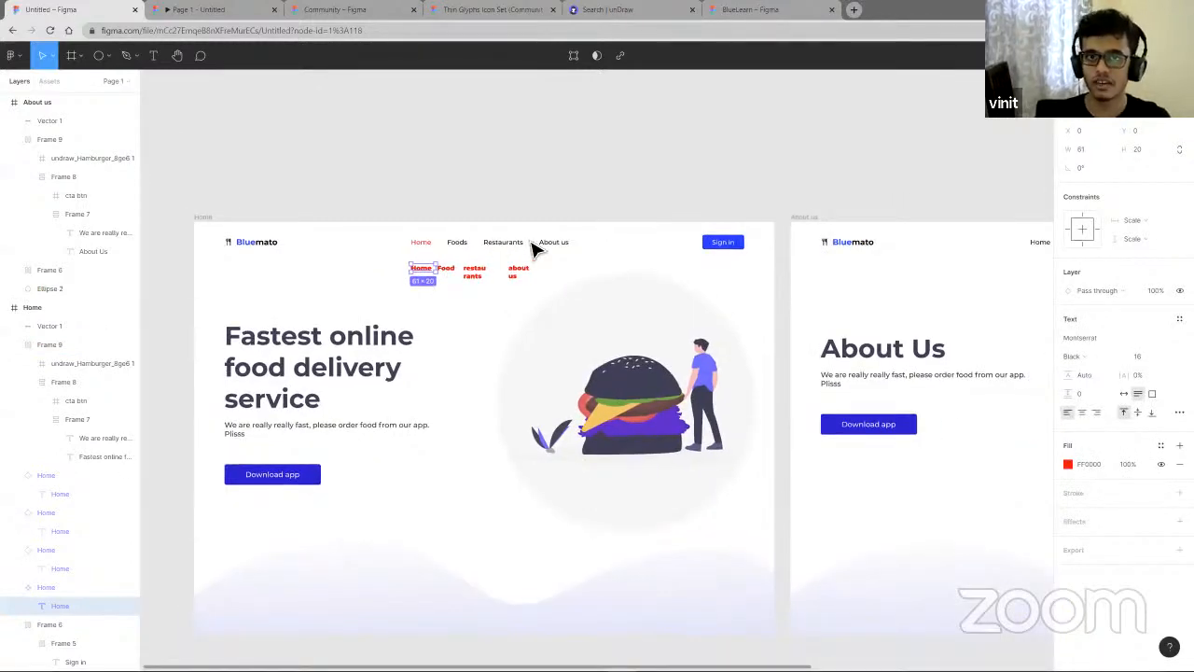
scroll(518, 323, "down", 3)
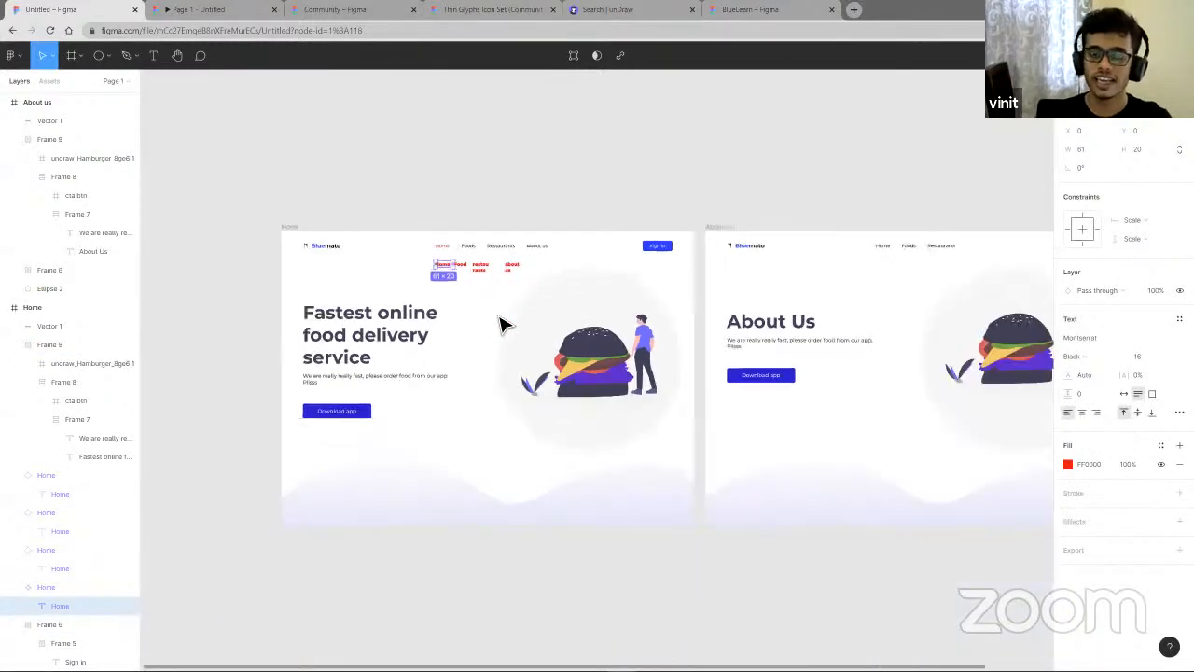
scroll(499, 324, "down", 1)
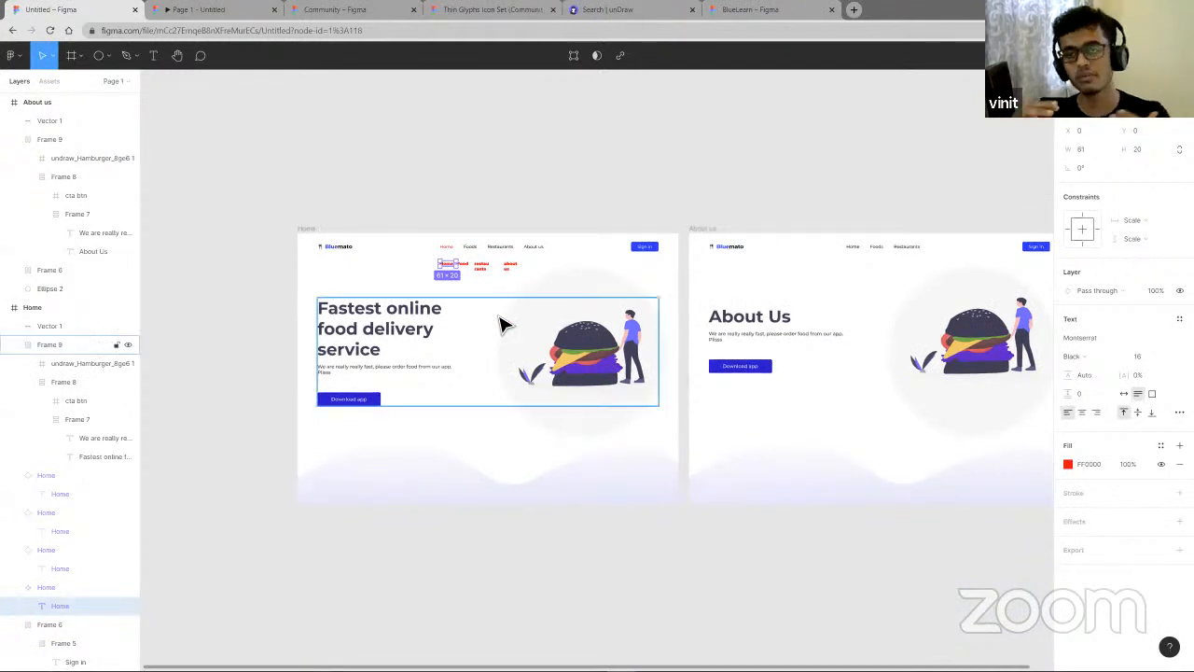
scroll(501, 324, "up", 1)
scroll(501, 324, "down", 5)
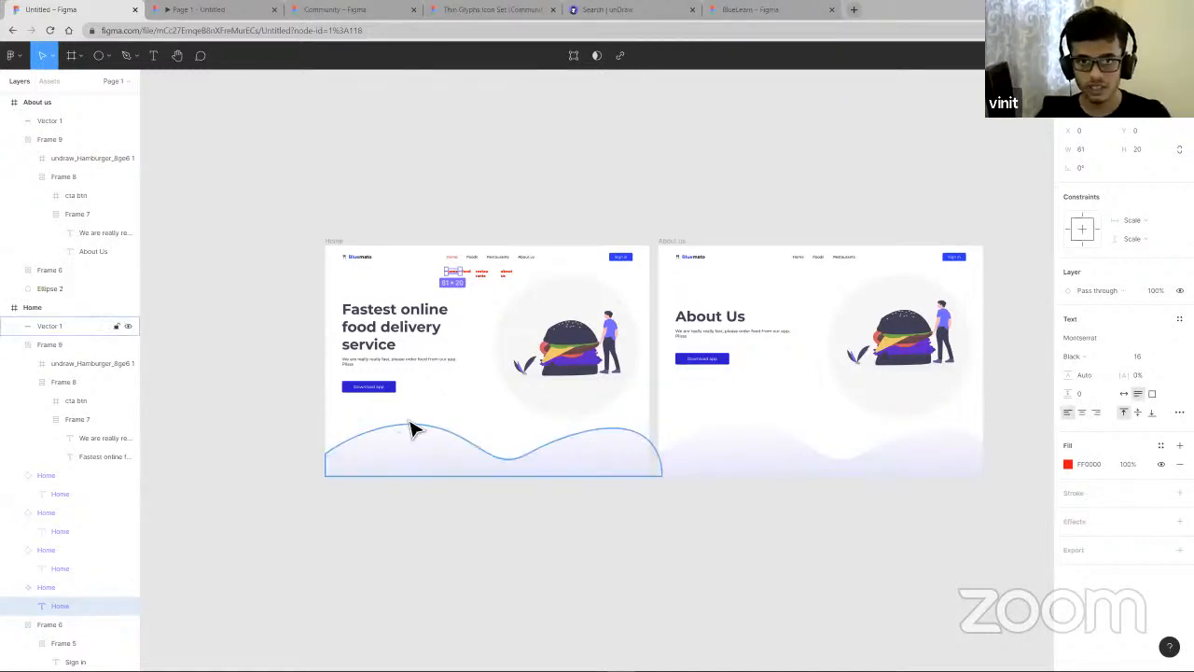
scroll(392, 394, "up", 5)
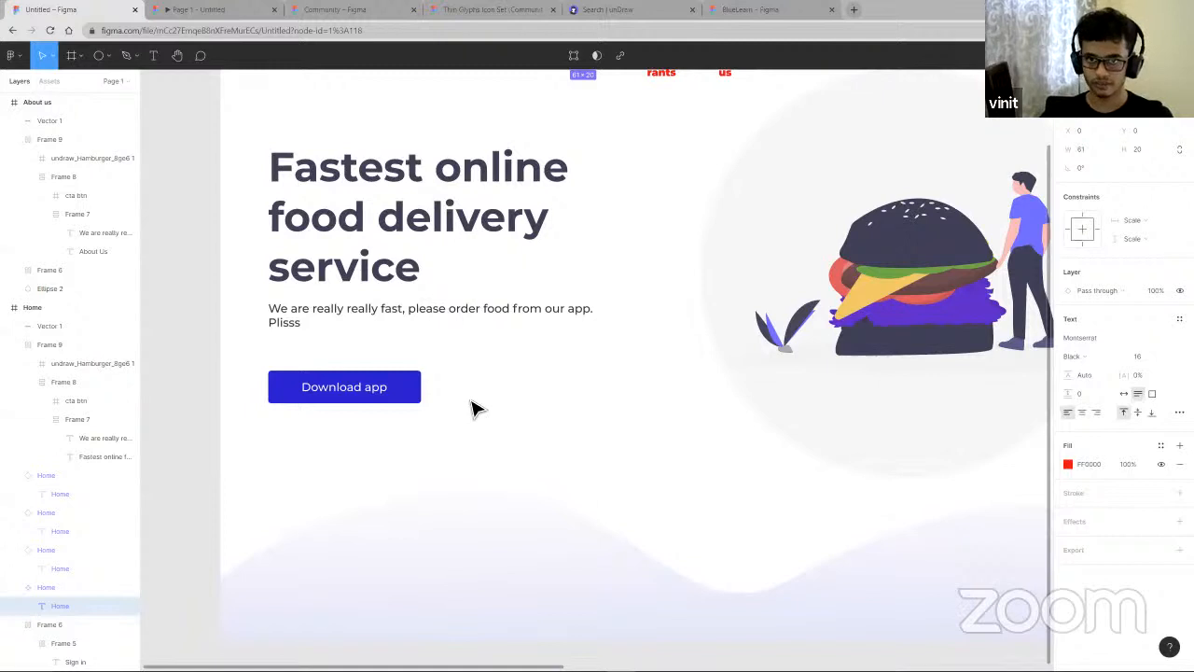
scroll(476, 377, "down", 5)
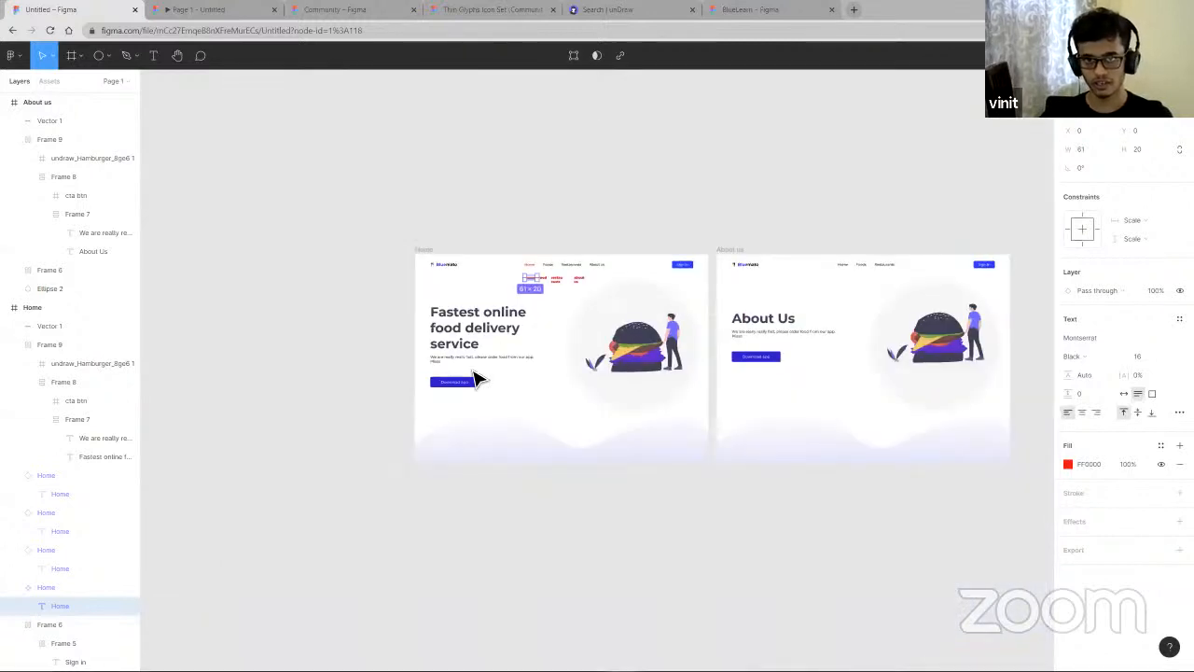
left_click(477, 379)
scroll(479, 379, "up", 5)
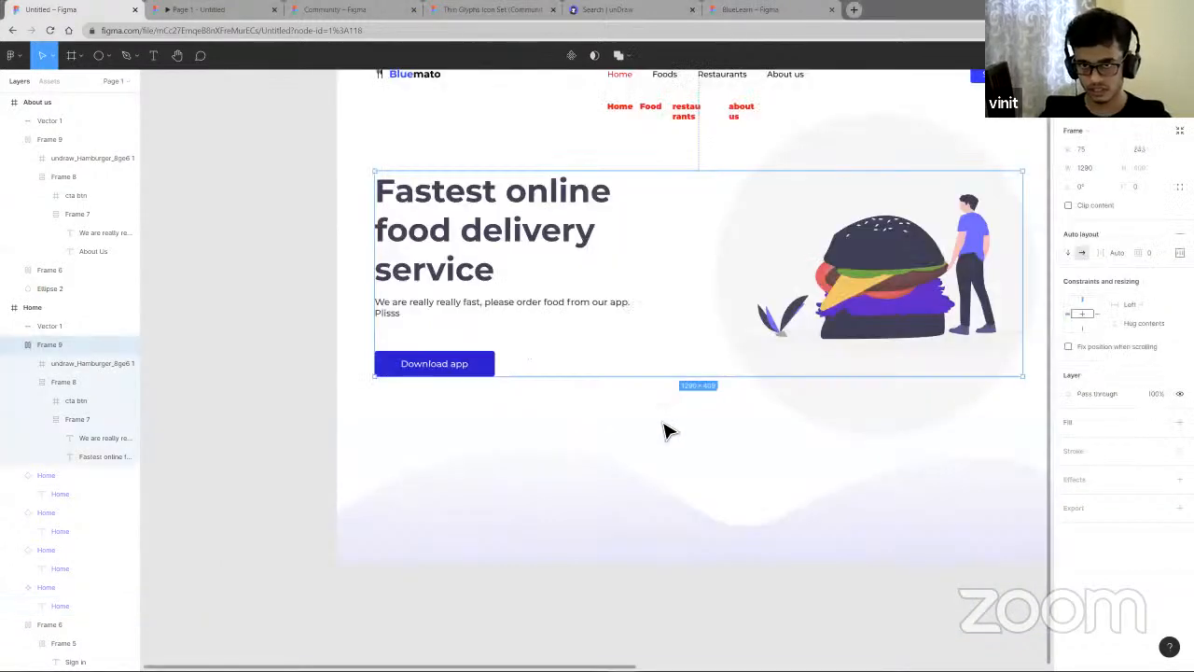
key("ctrl+d")
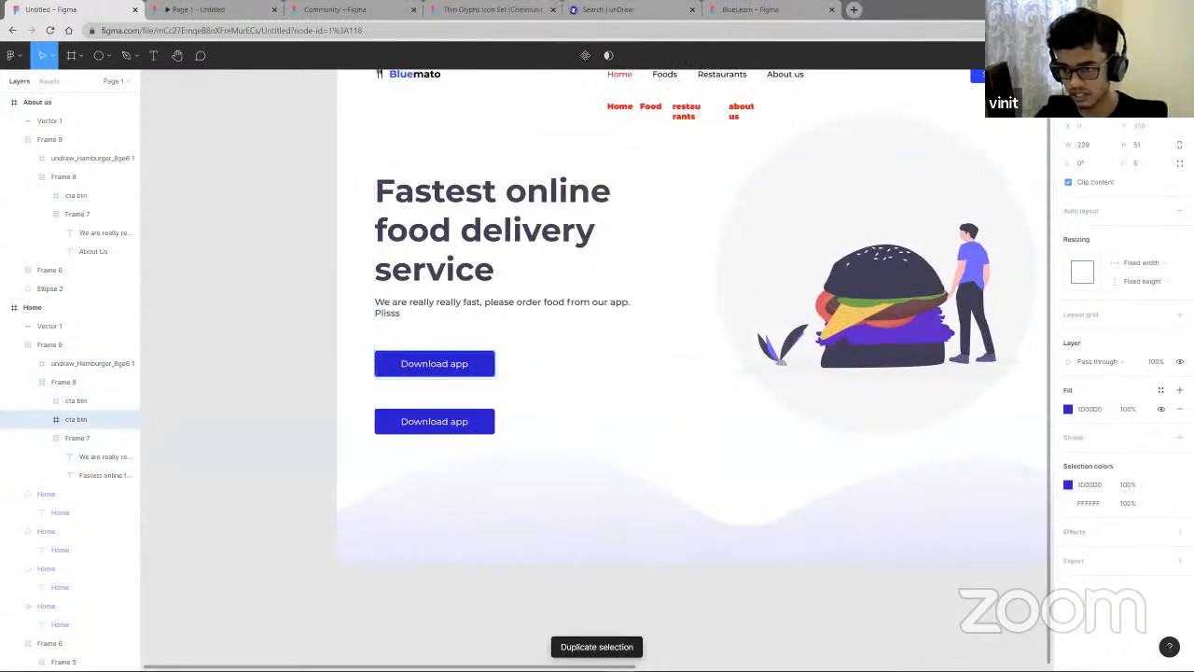
left_click_drag(425, 431, 631, 428)
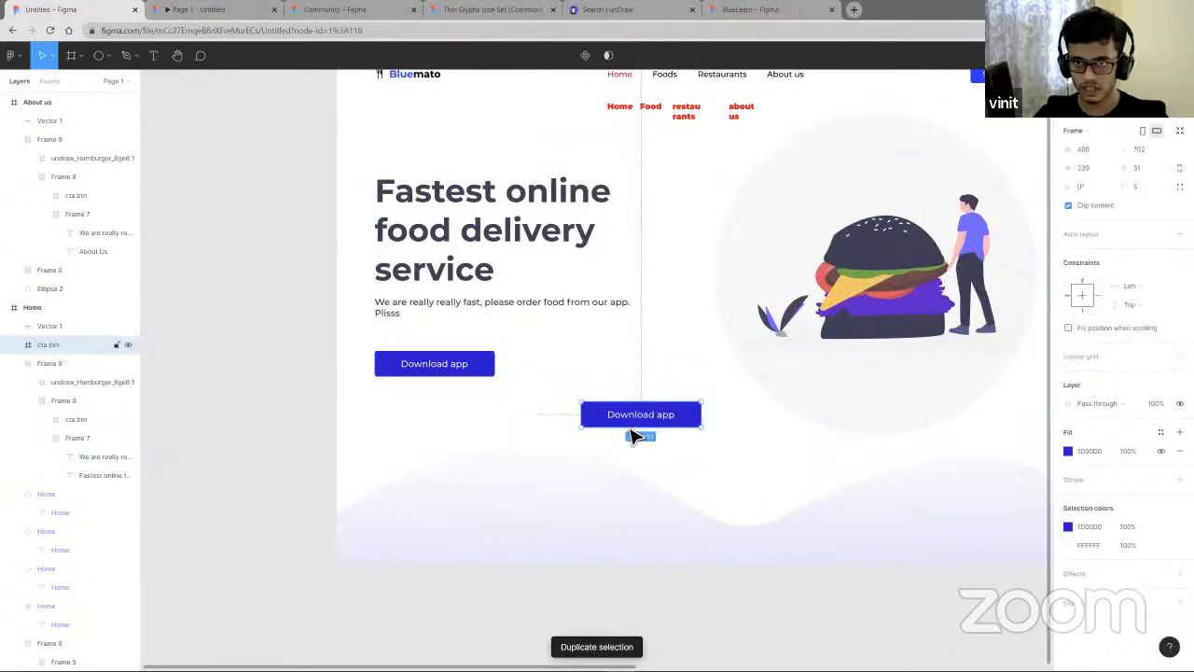
key("Delete")
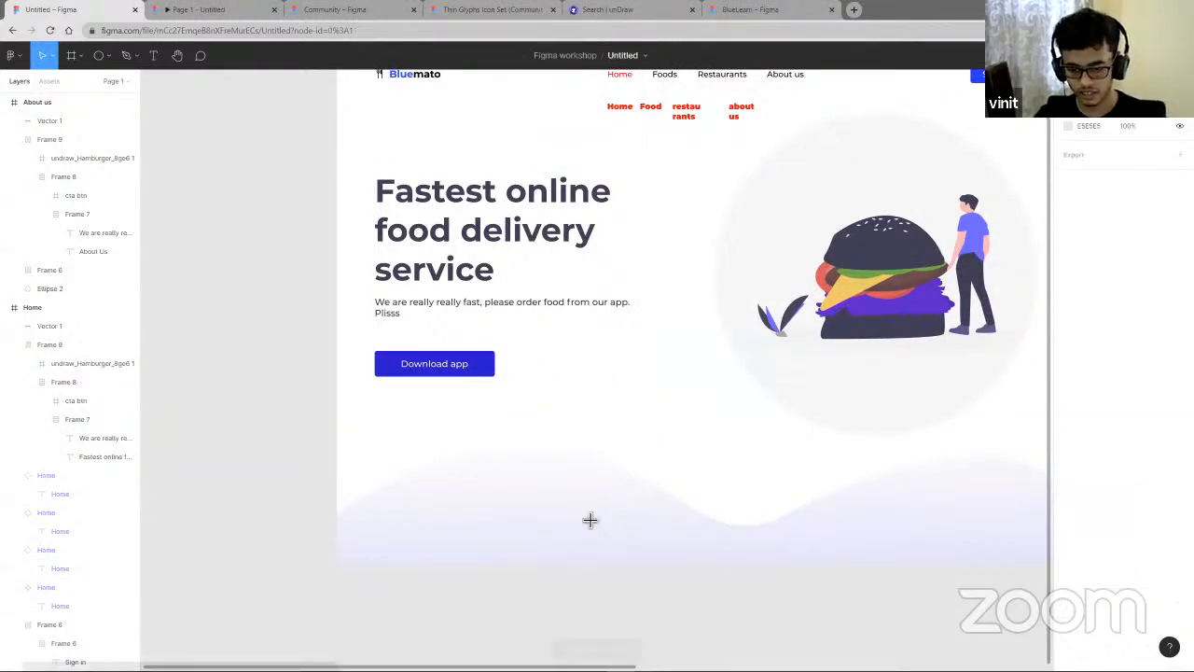
- Draw a new frame about 1827 × 1059 to the left of the existing pages
scroll(621, 433, "down", 5)
key("f")
mouse_move(151, 382)
left_mouse_down()
mouse_move(414, 544)
mouse_move(445, 543)
left_mouse_up()
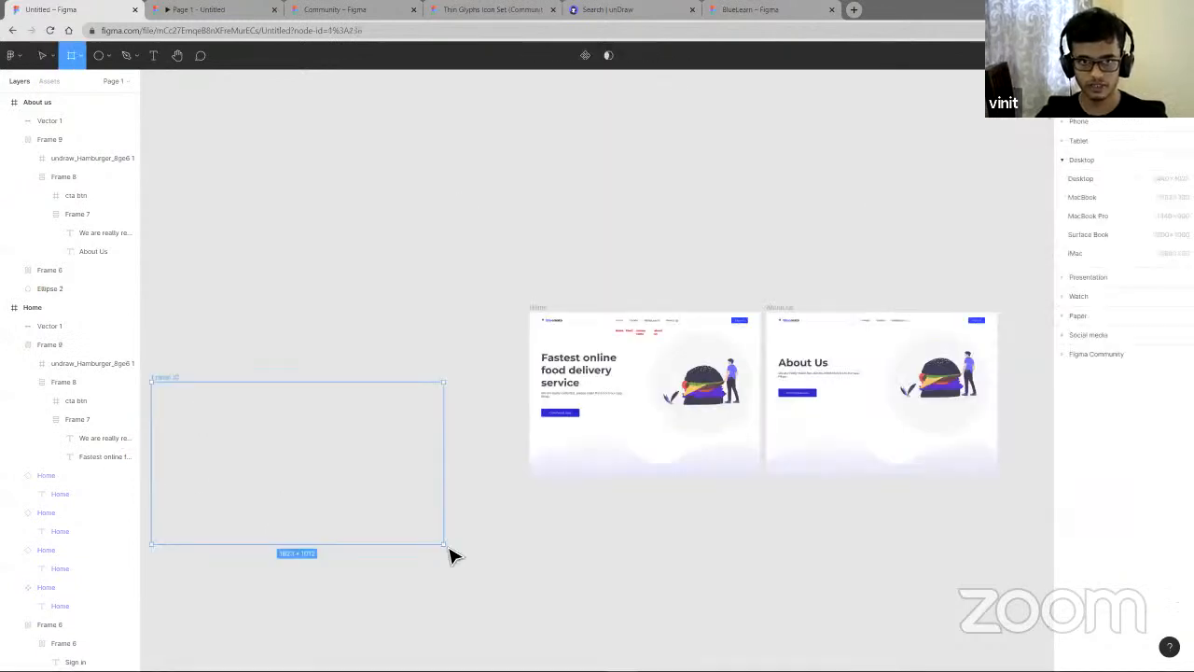
left_click(151, 65)
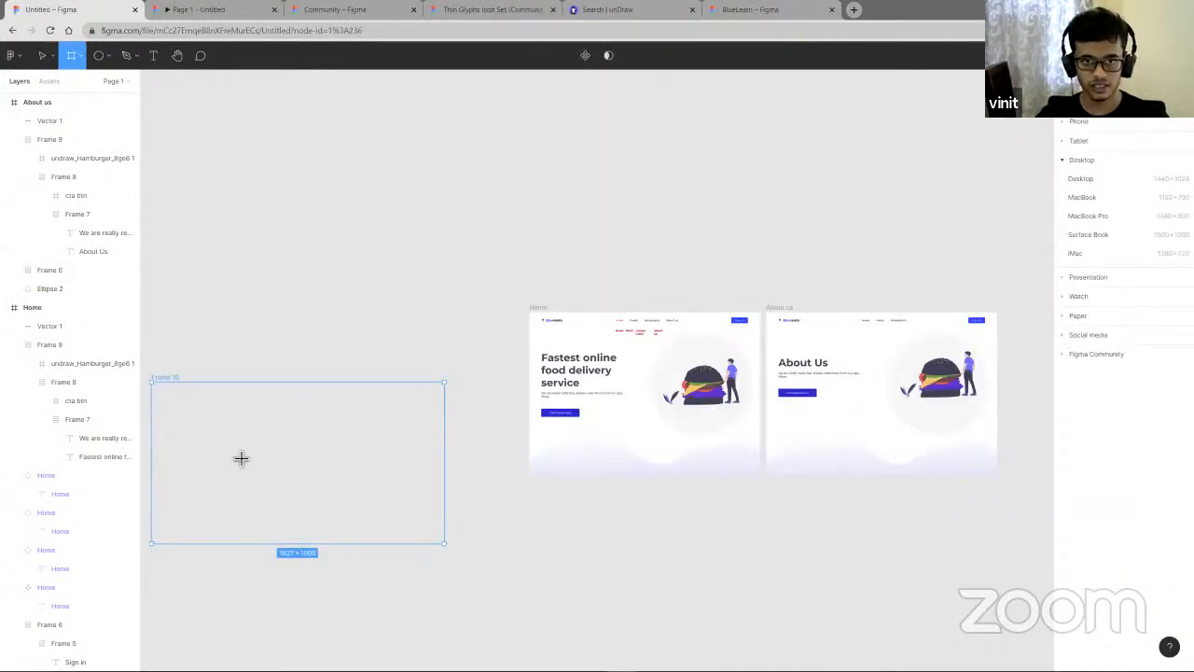
left_click(233, 458)
scroll(247, 465, "up", 6)
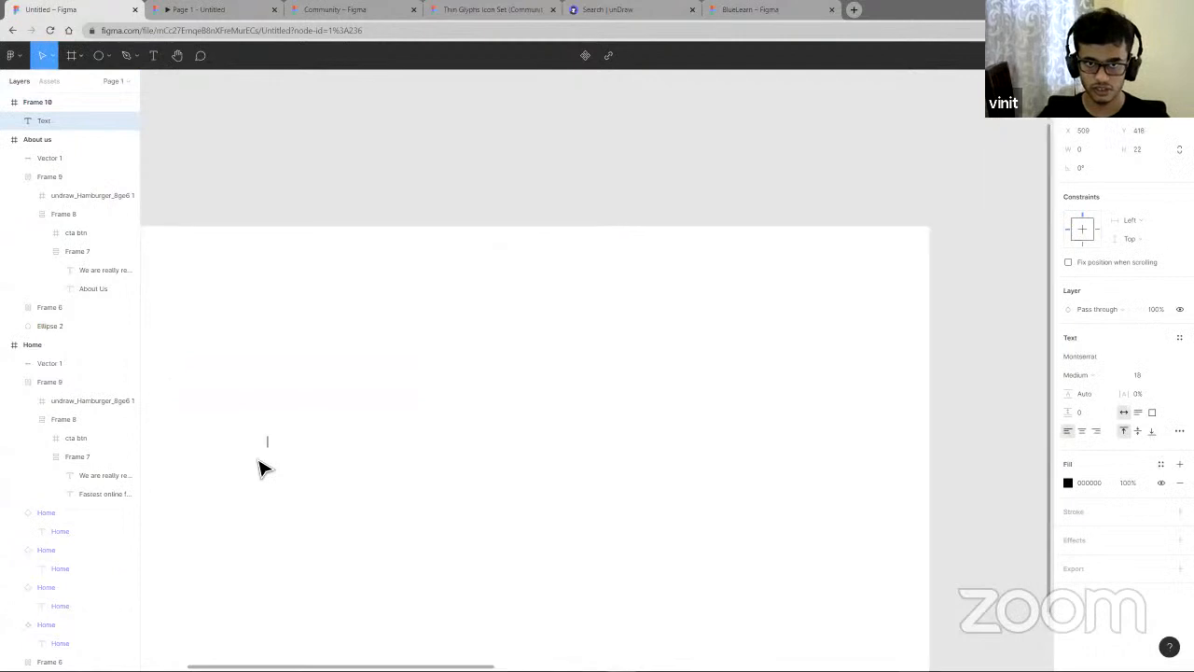
key("Escape")
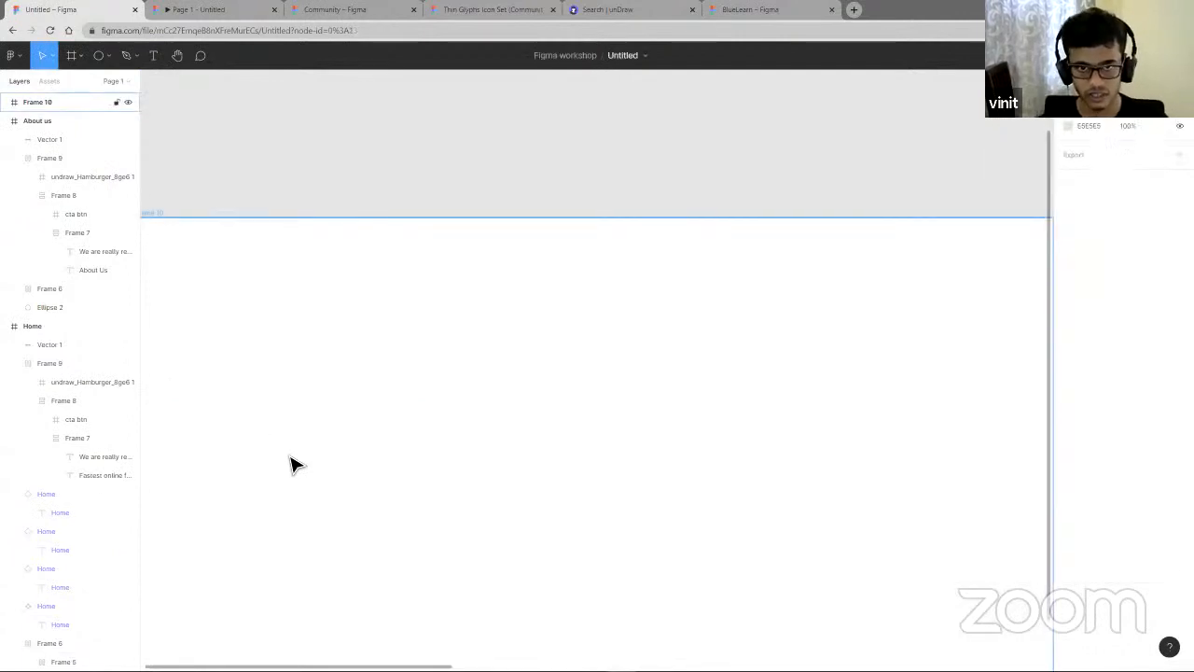
- Add a text line in the new frame saying the two named hosts are really good hosts
left_click(153, 55)
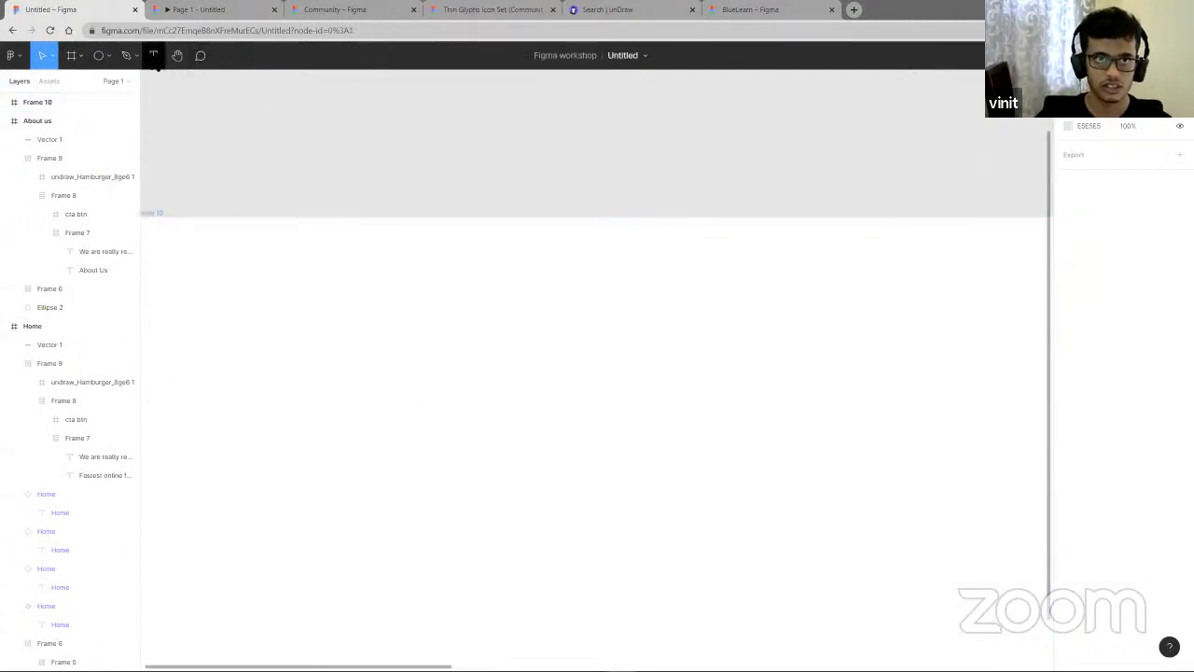
left_click(302, 295)
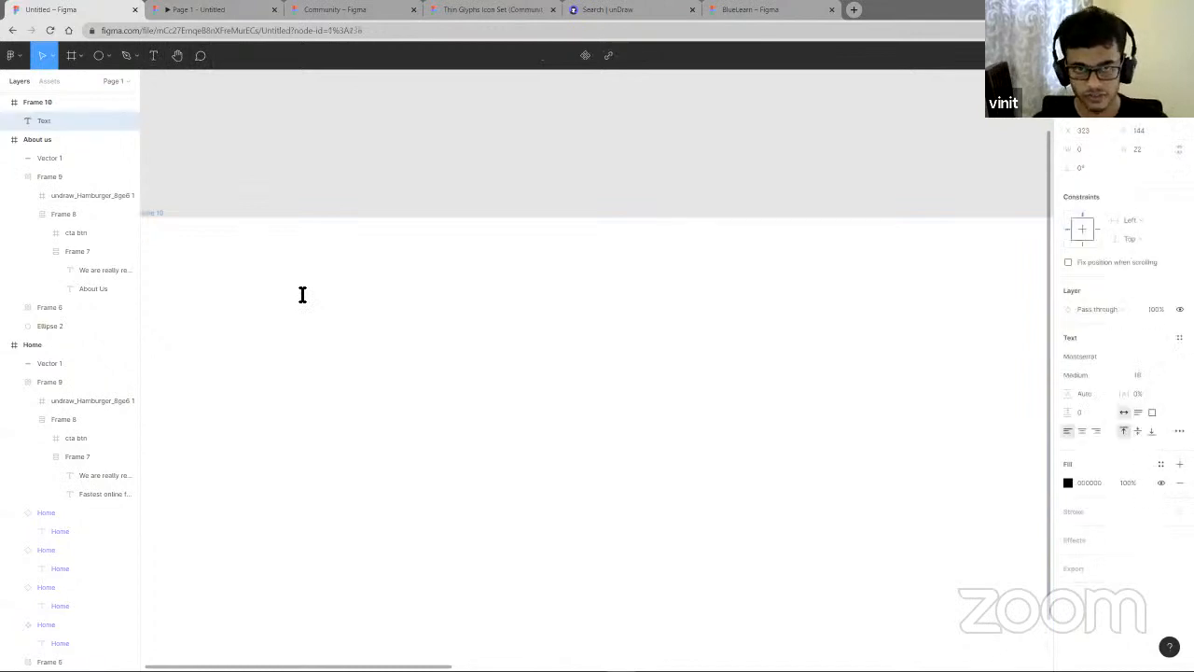
type("Viraj and")
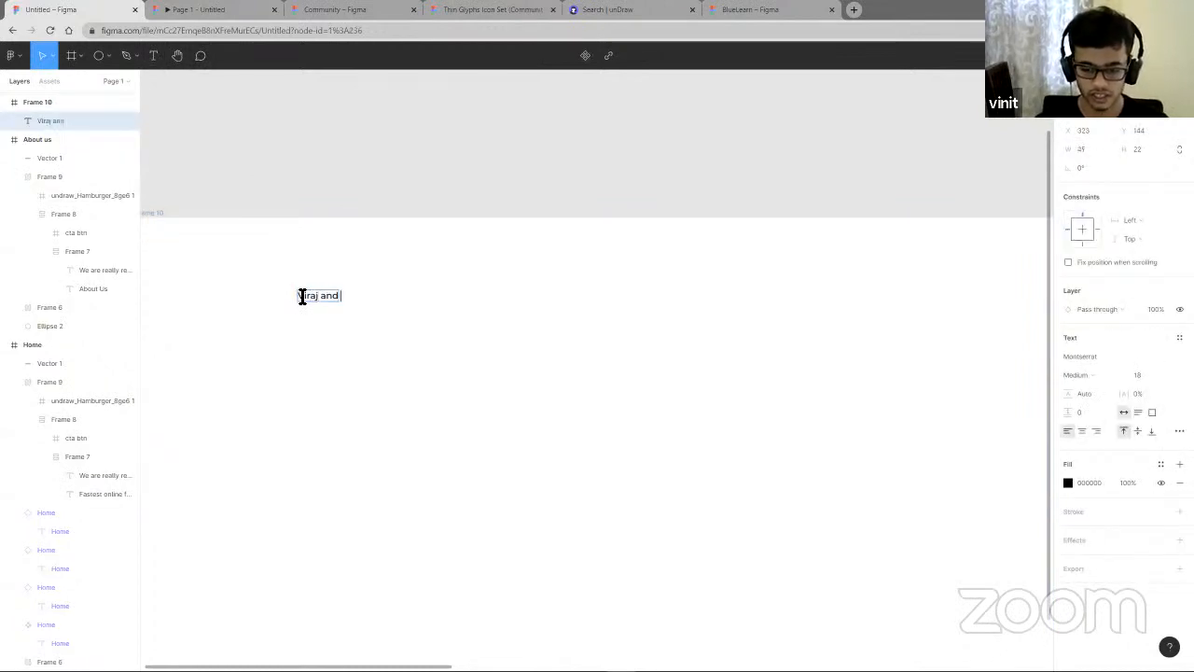
type(" divyansh a")
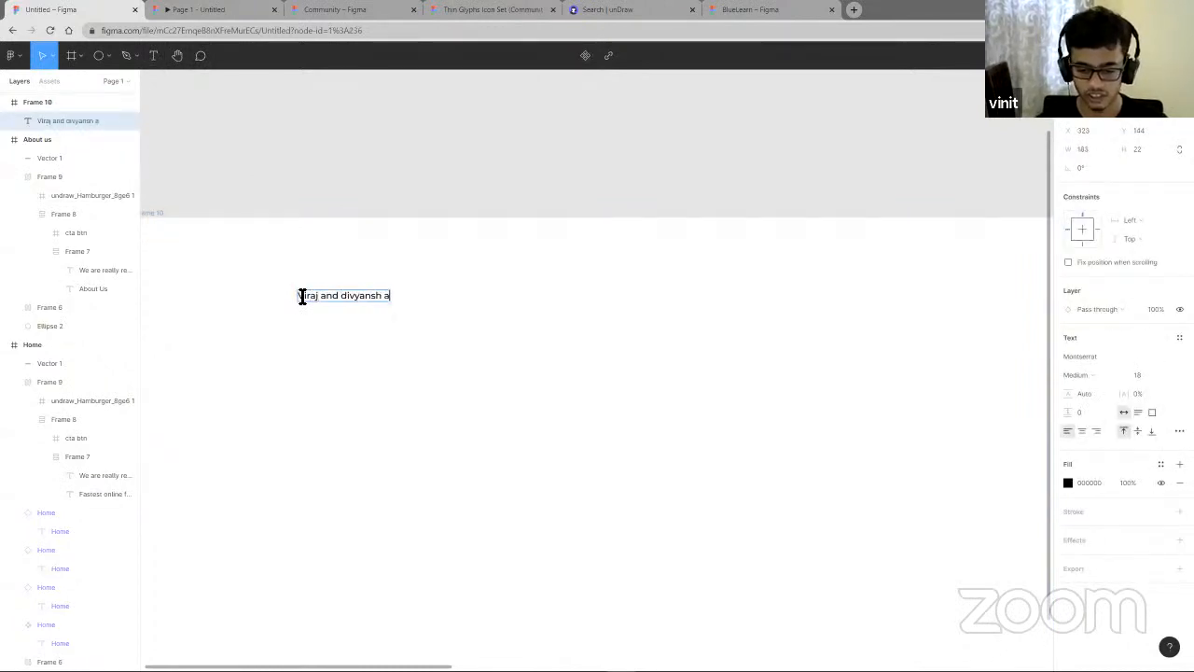
type("re really")
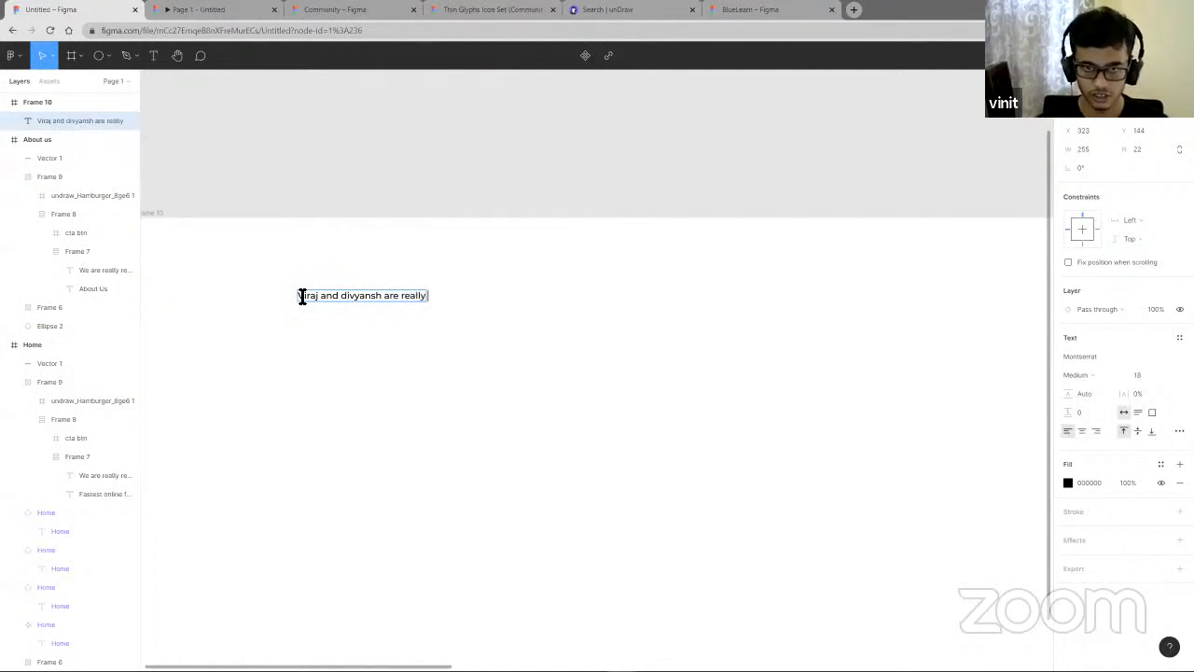
type(" good hosts")
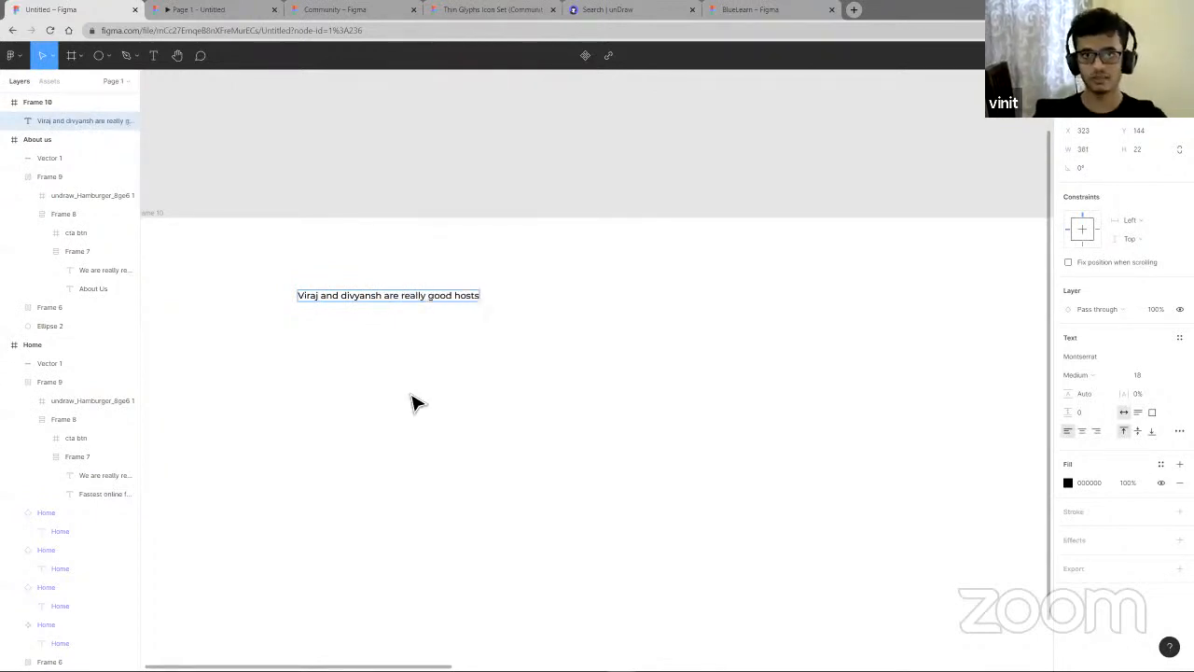
key("Escape")
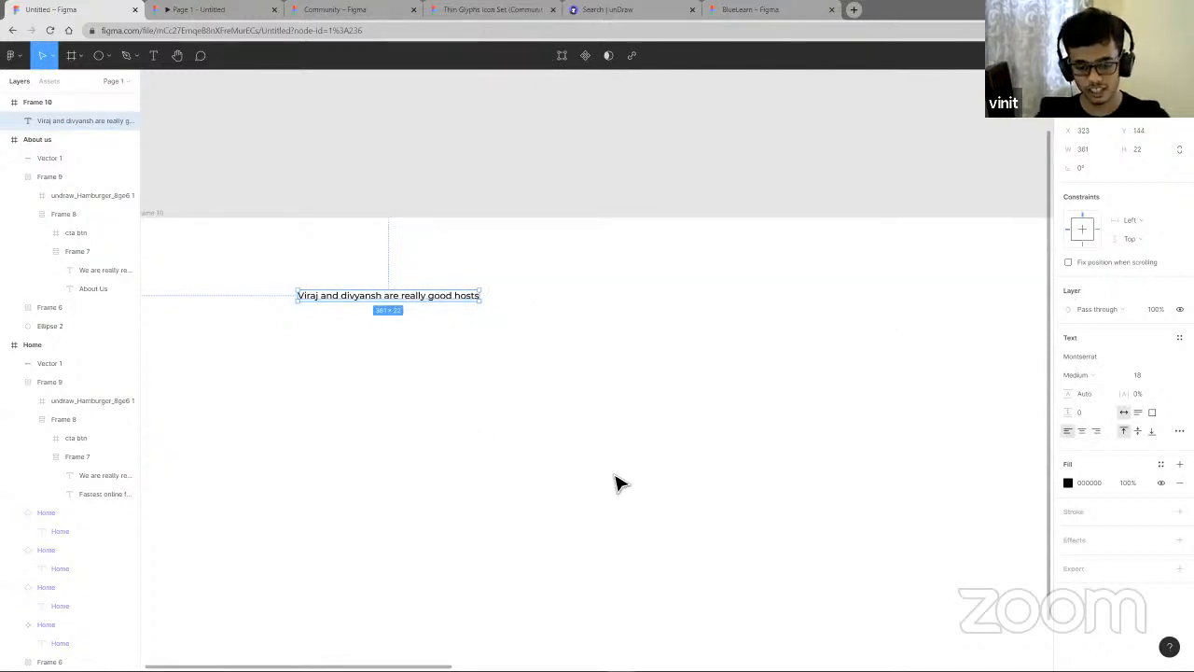
- Wrap the hosts text in an auto layout frame with 32 px left and right padding and 12 px top and bottom padding
key("shift+a")
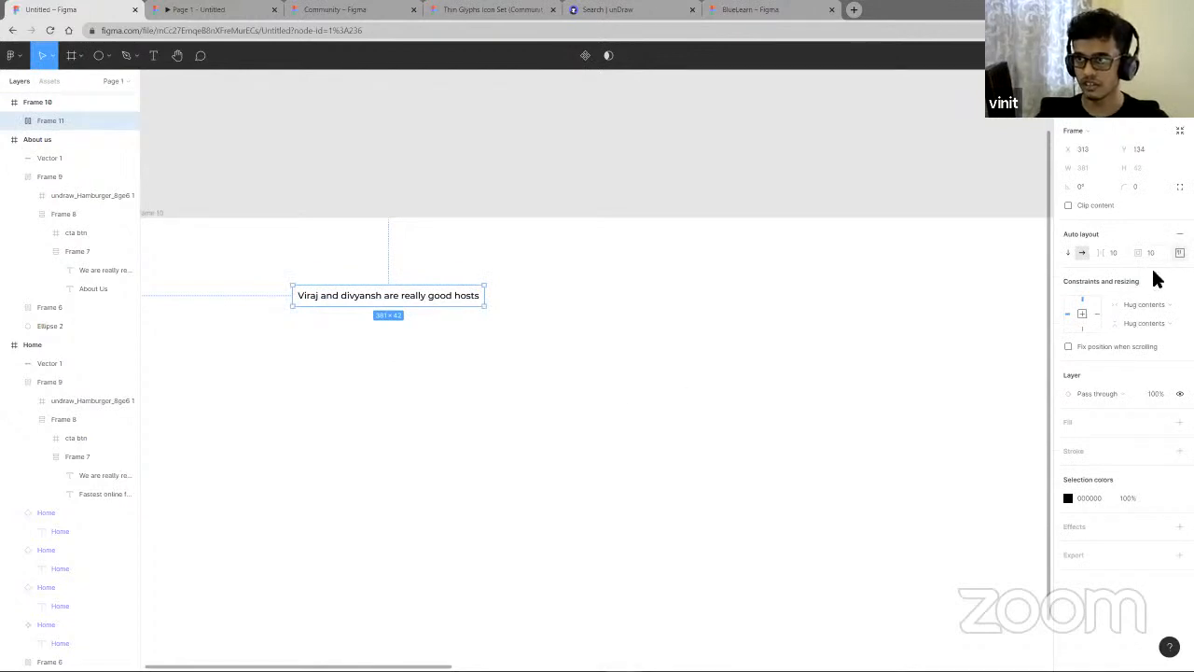
left_click(1180, 253)
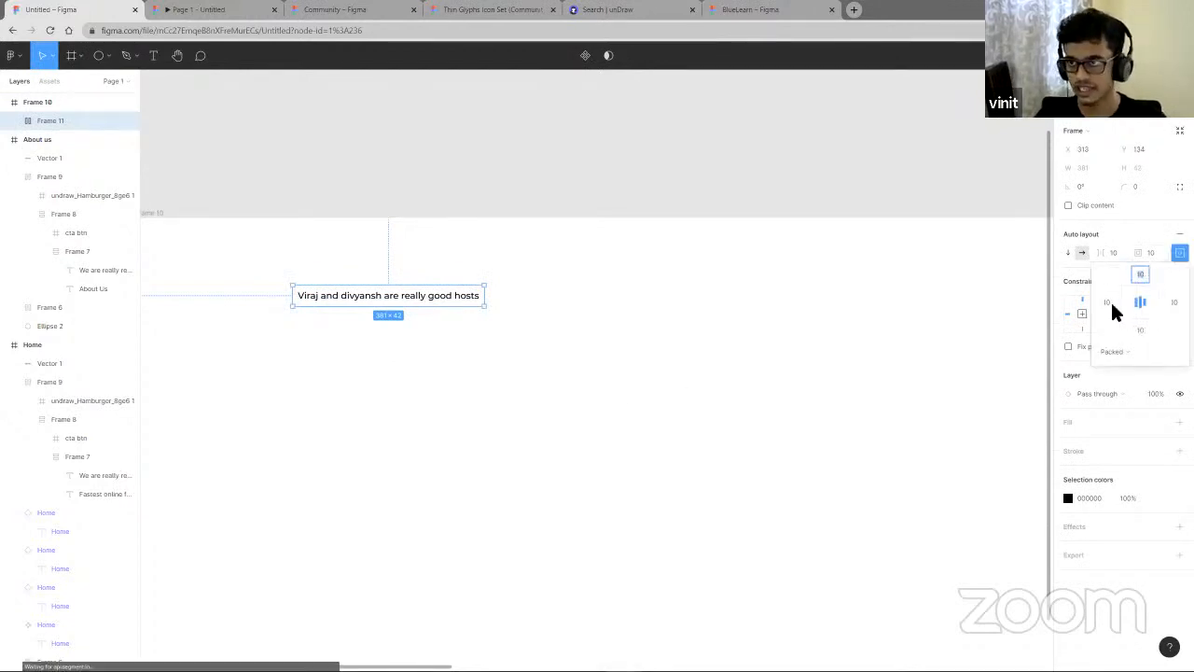
left_click(1109, 301)
type("32")
key("Tab")
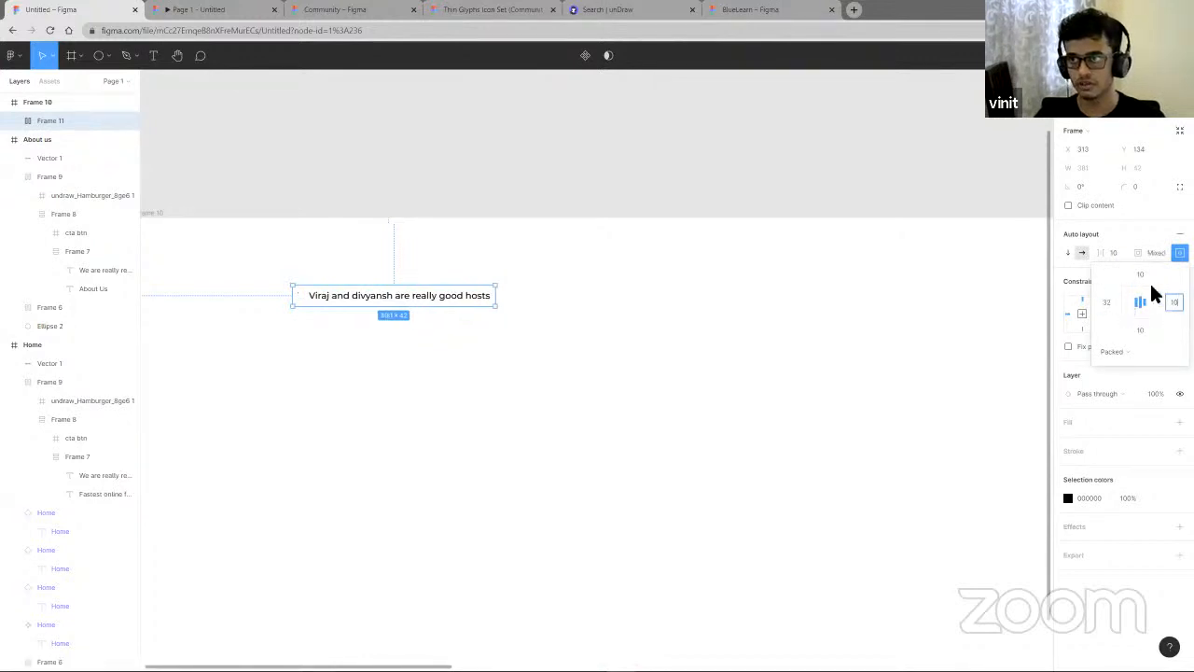
type("2")
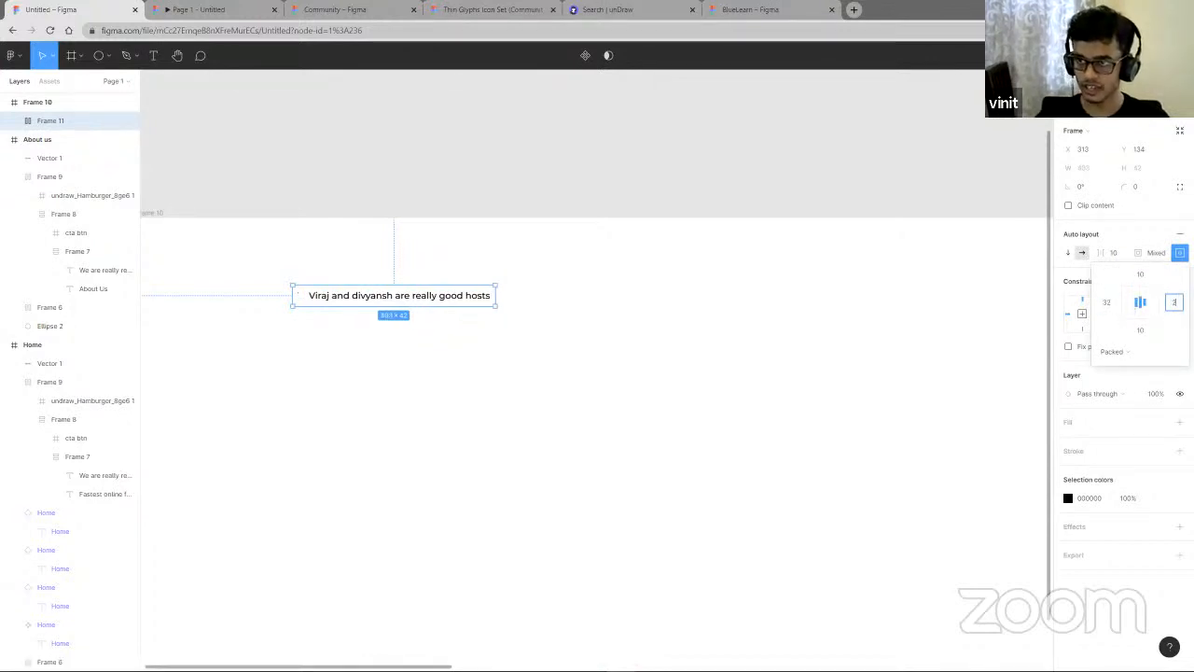
type("2")
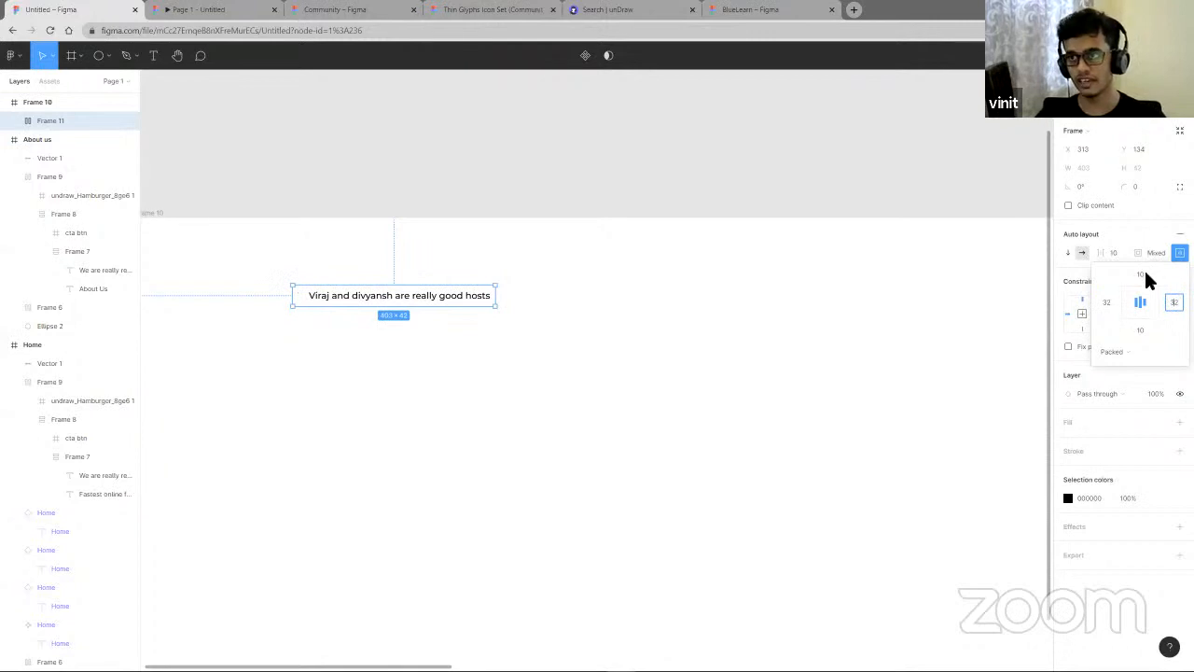
left_click(1141, 276)
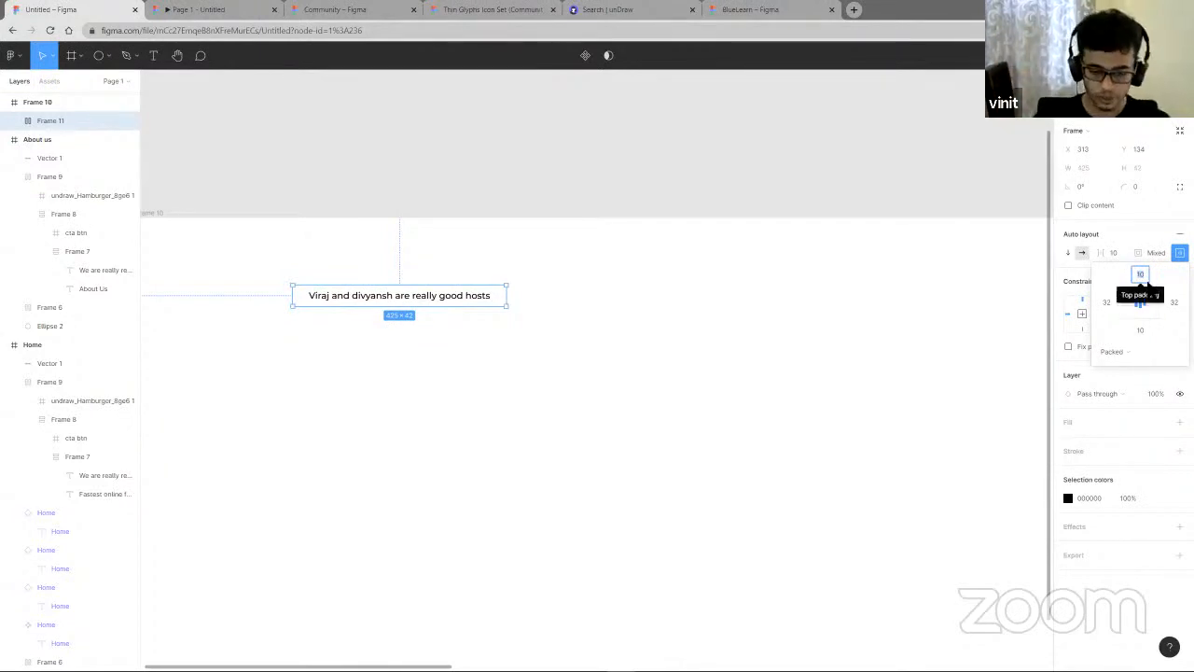
type("12")
left_click(1141, 331)
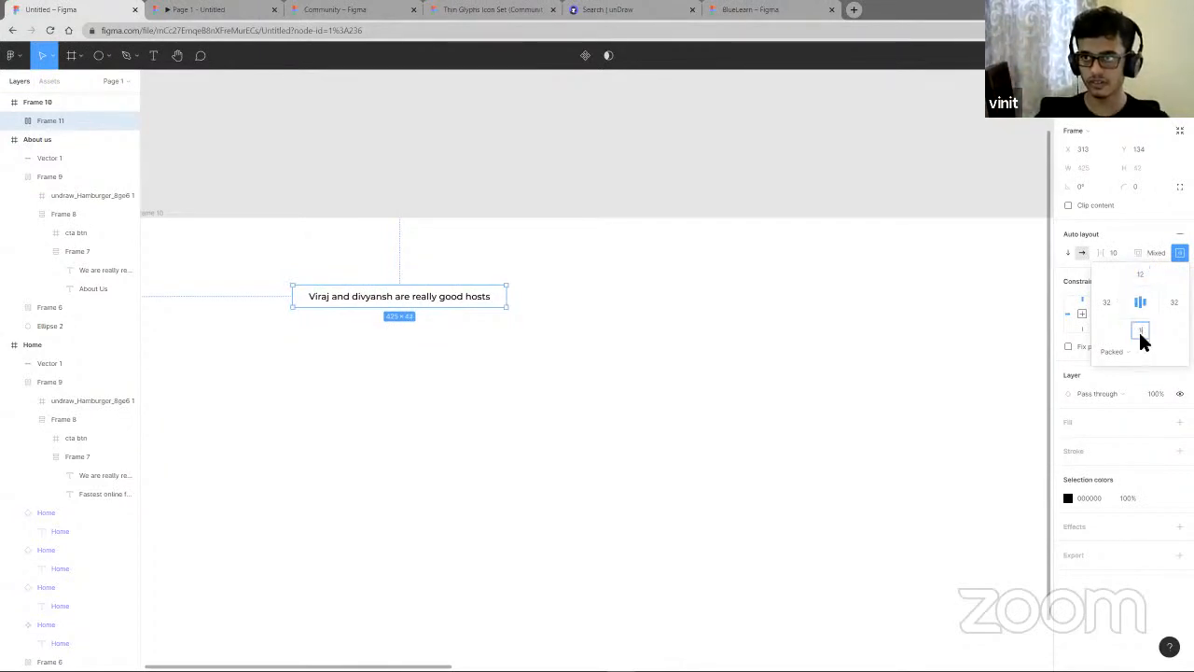
type("12")
left_click(859, 362)
left_click(419, 309)
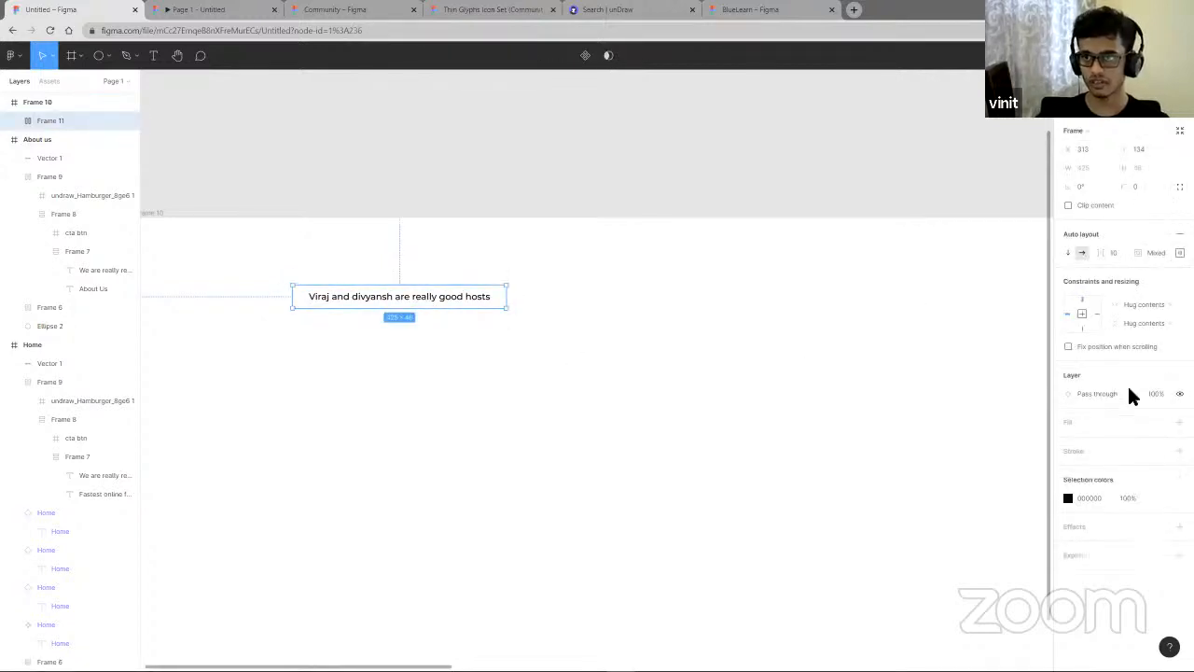
- Add a light pink fill from the document colours to the auto layout text frame
left_click(1180, 422)
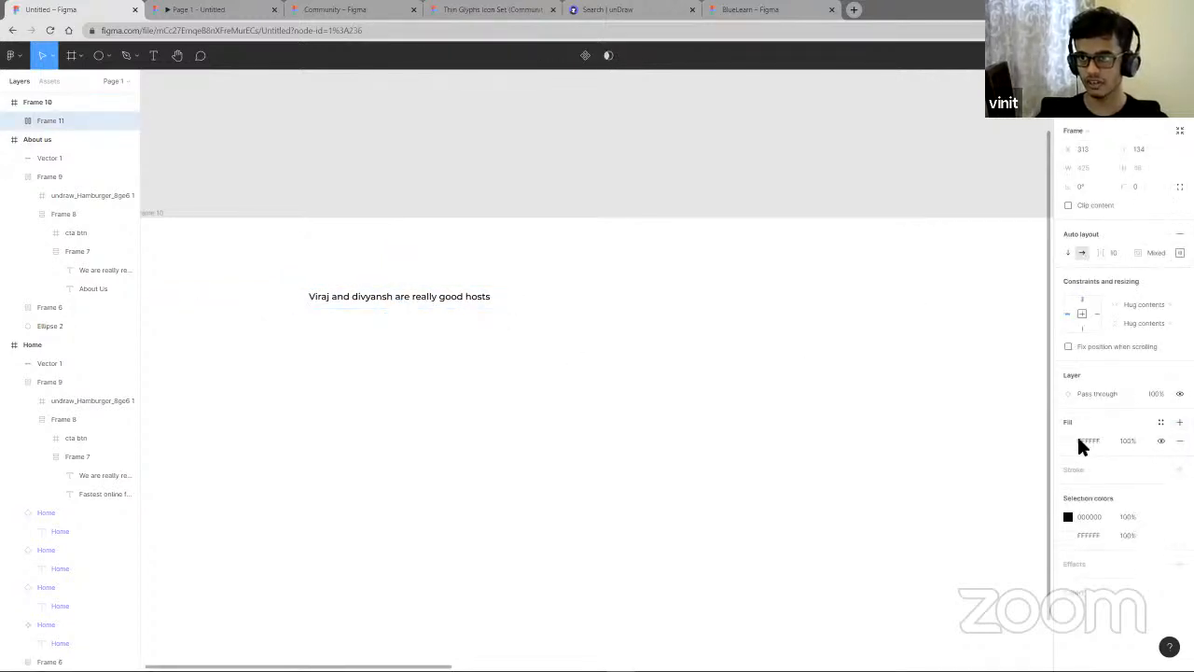
left_click(1069, 441)
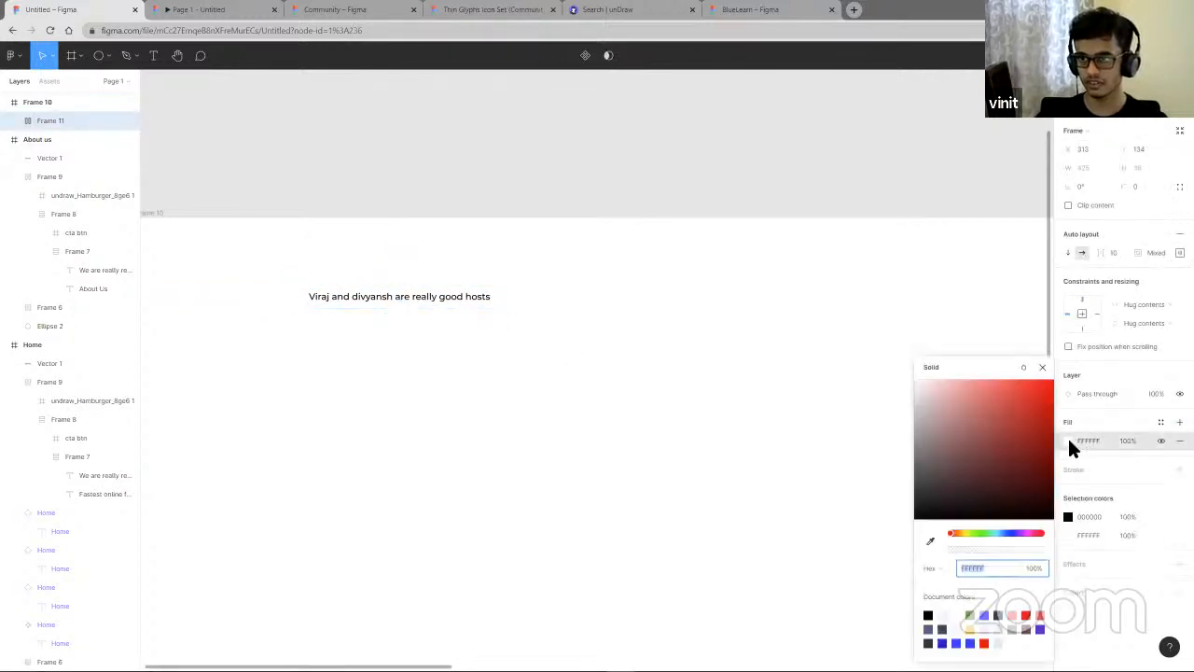
left_click(1012, 615)
left_click(700, 341)
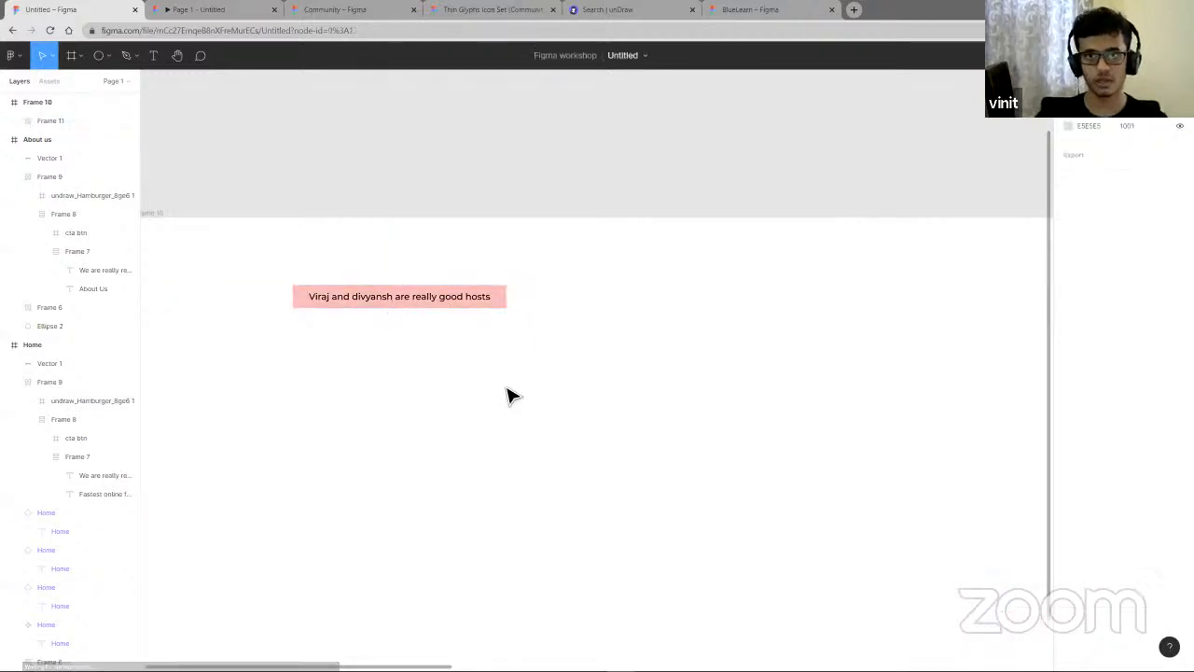
- Inspect how the sections of the BlueLearn design file are built from nested auto layout frames, returning to the working file
scroll(495, 383, "down", 5)
scroll(640, 374, "right", 6)
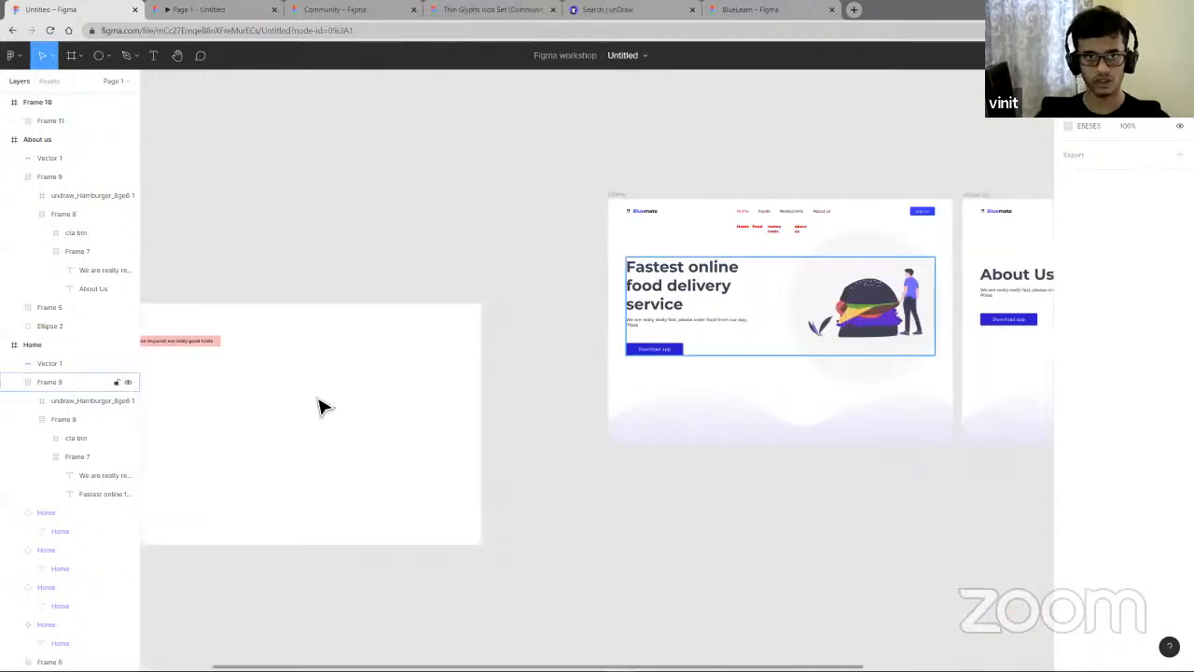
scroll(340, 406, "left", 3)
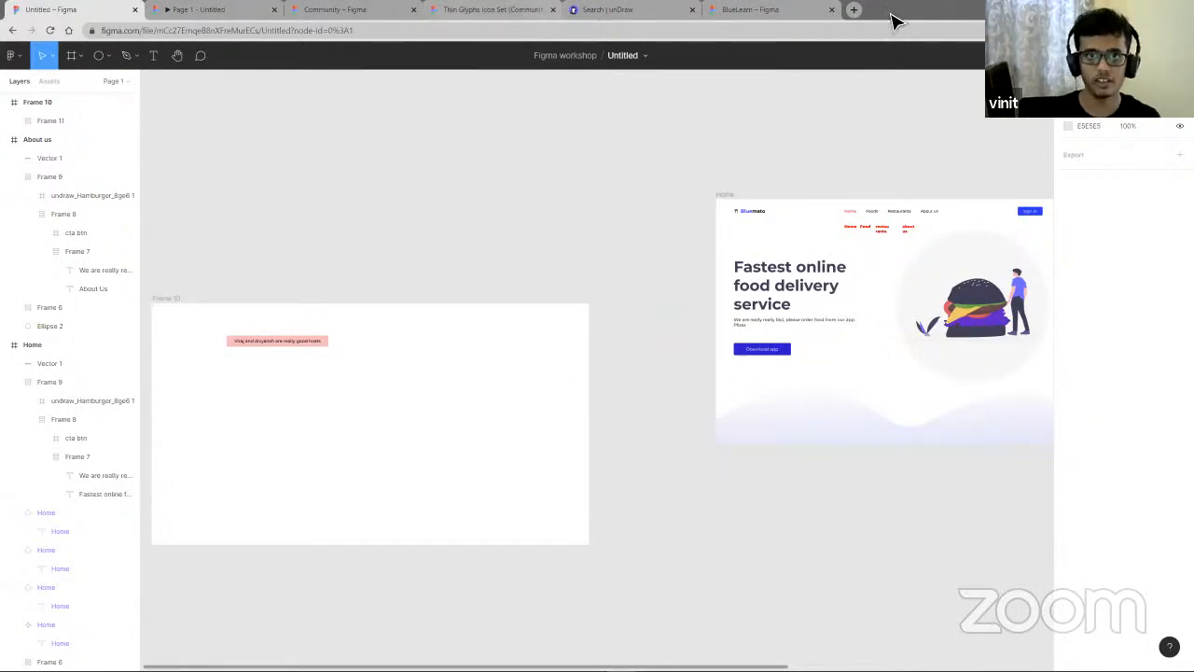
left_click(784, 10)
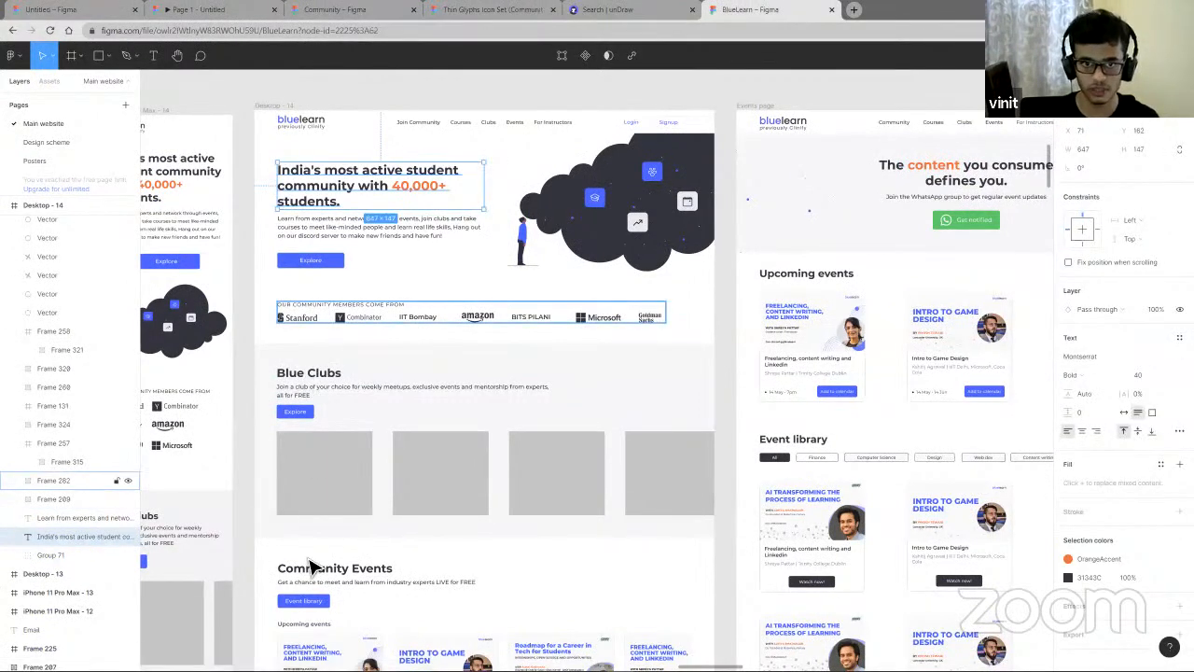
left_click(320, 453)
double_click(343, 428)
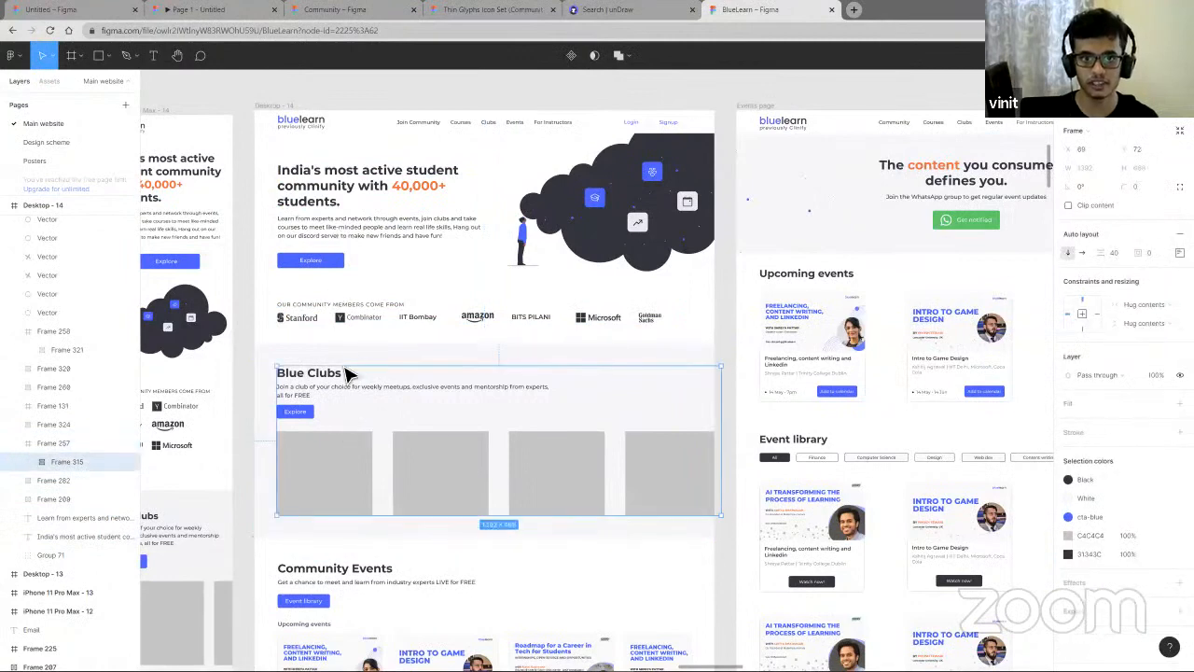
double_click(346, 371)
double_click(322, 372)
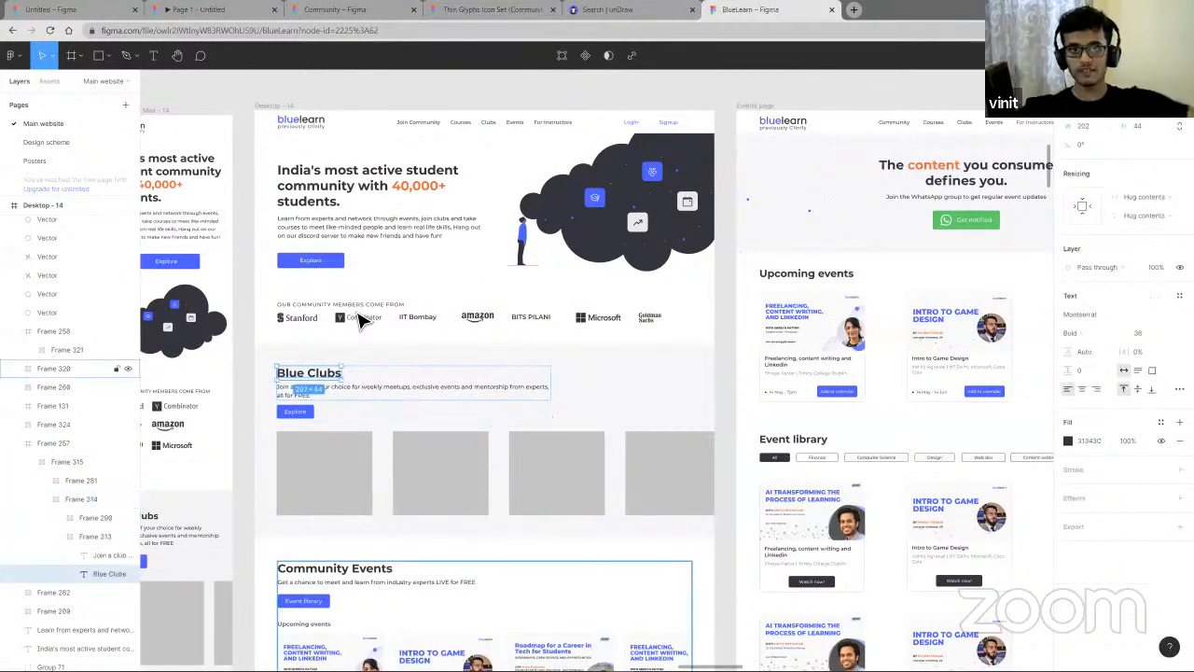
left_click(374, 226)
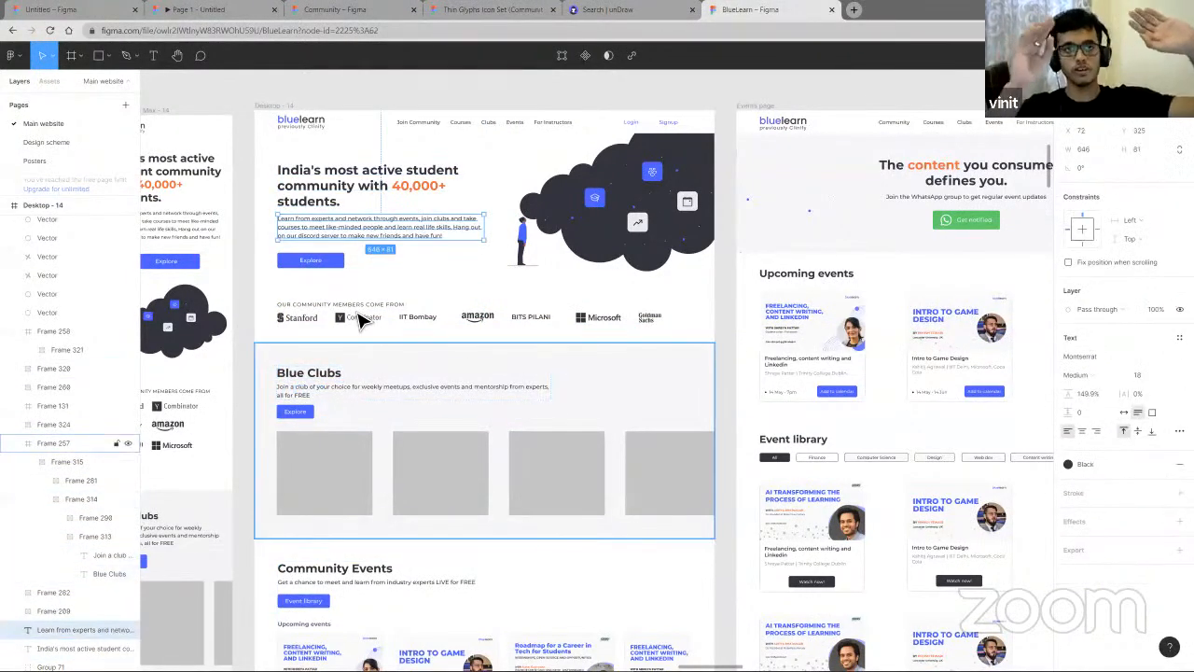
scroll(362, 322, "down", 2)
scroll(362, 320, "down", 2)
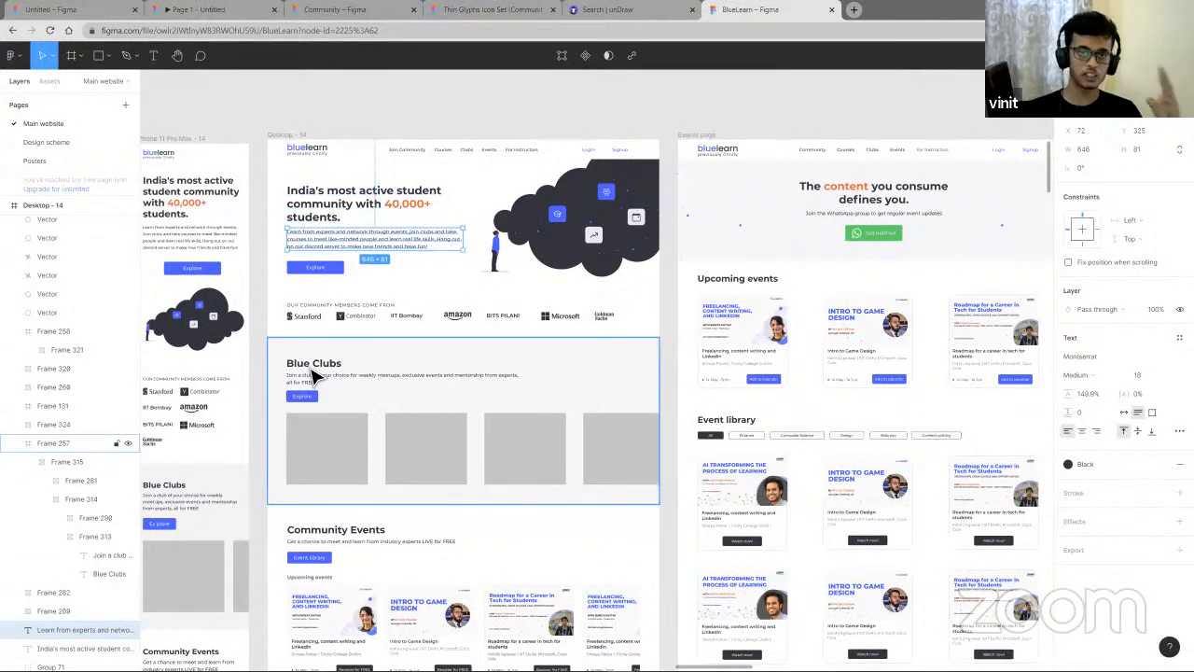
scroll(338, 360, "down", 1)
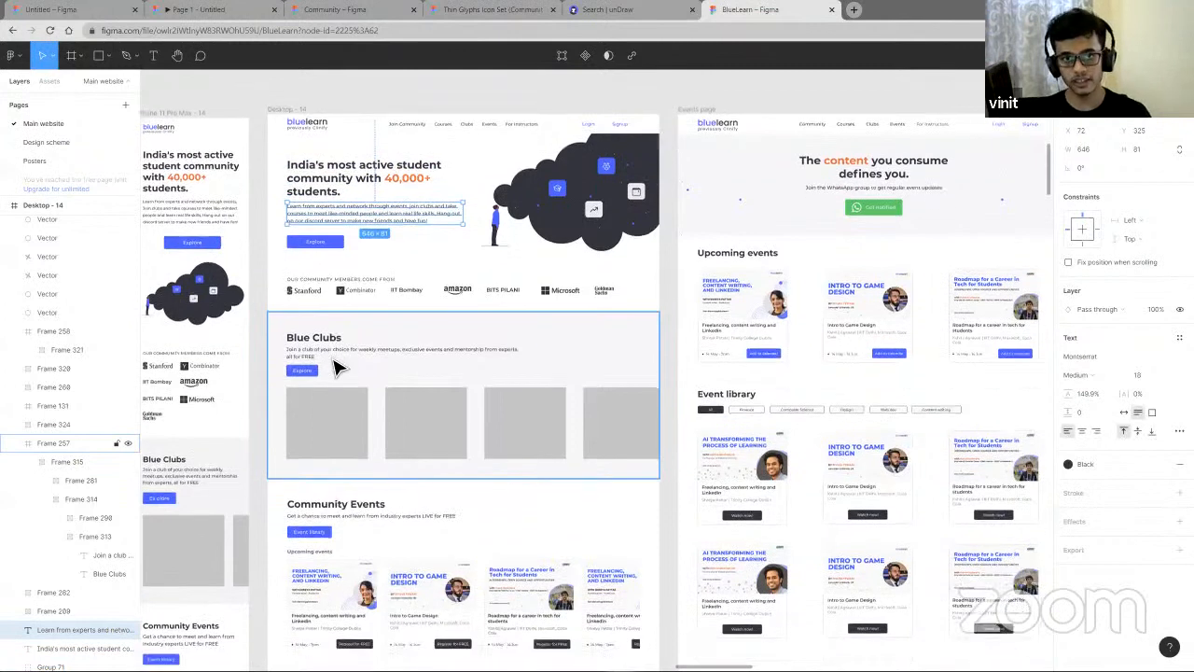
scroll(332, 360, "down", 1)
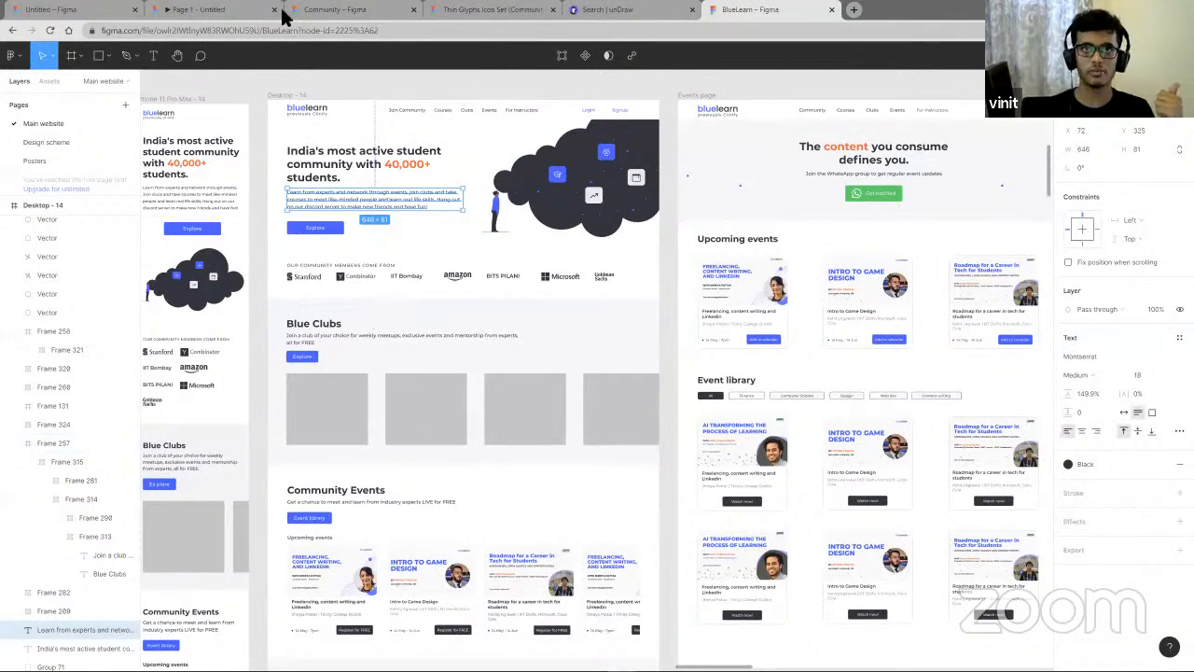
left_click(63, 11)
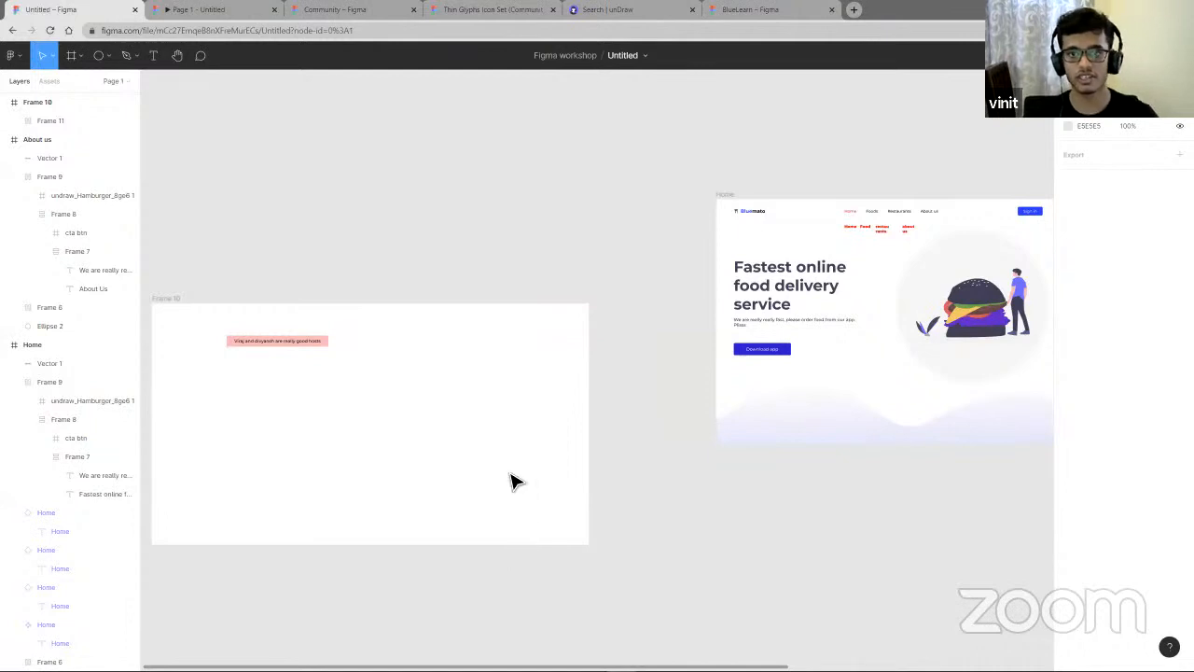
- Move the pink auto layout text frame to the middle of the new large frame
scroll(516, 481, "right", 5)
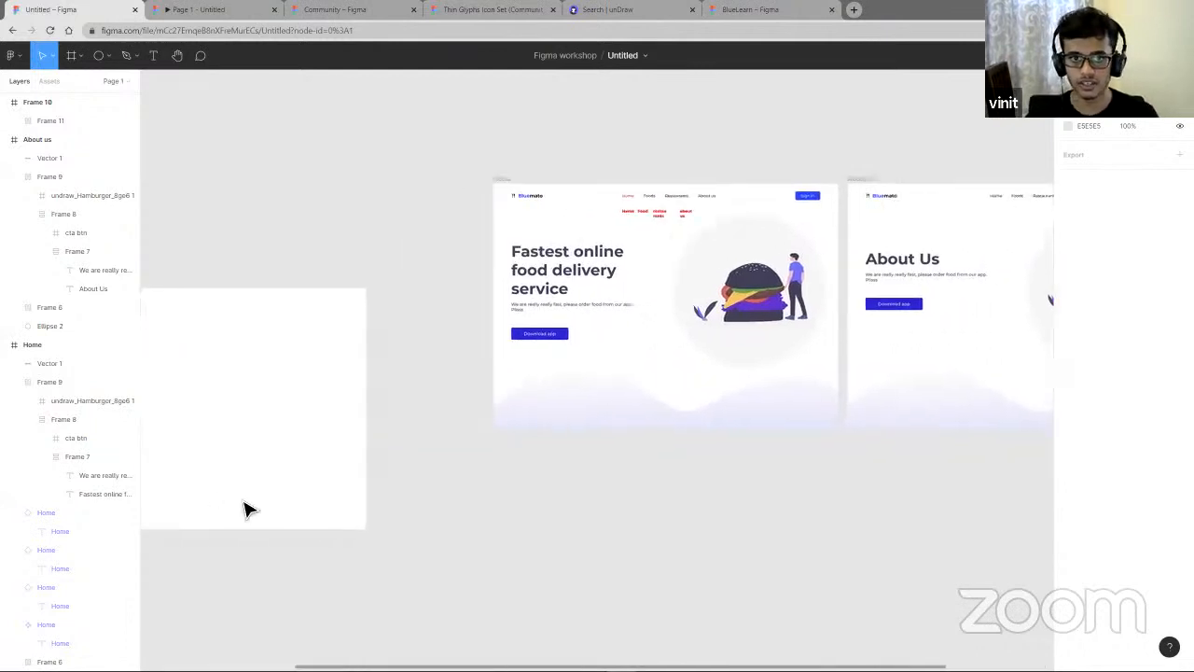
scroll(245, 508, "left", 7)
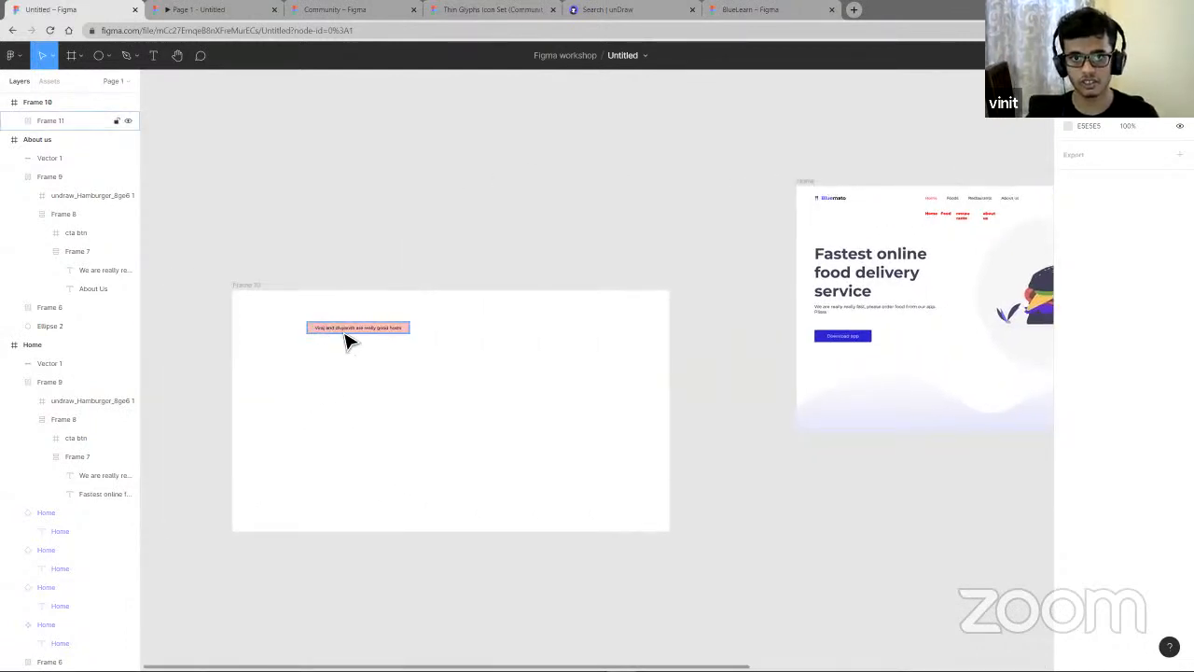
left_click(347, 338)
left_click(495, 420)
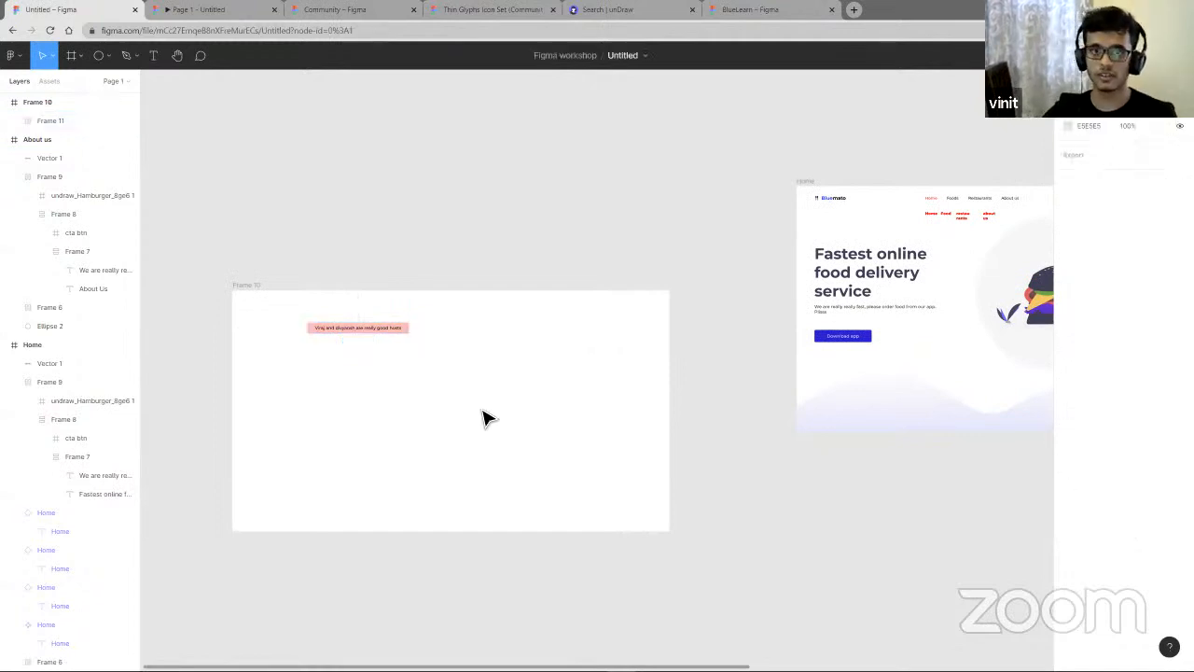
left_click_drag(400, 339, 432, 403)
left_click(331, 371)
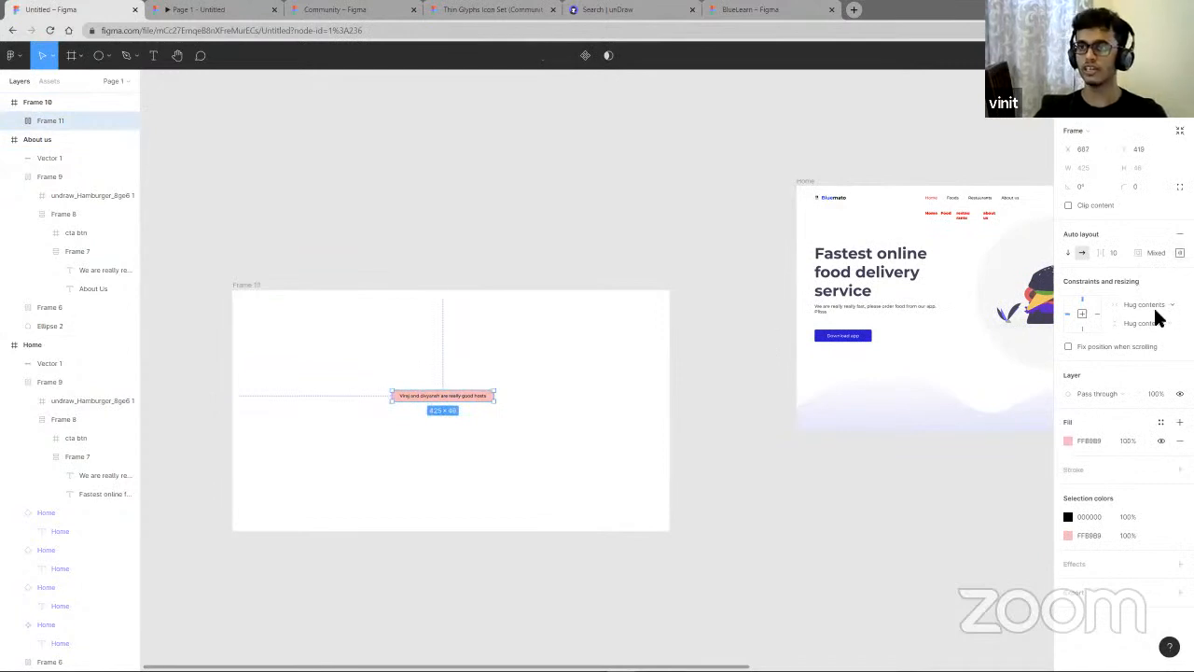
left_click(528, 458)
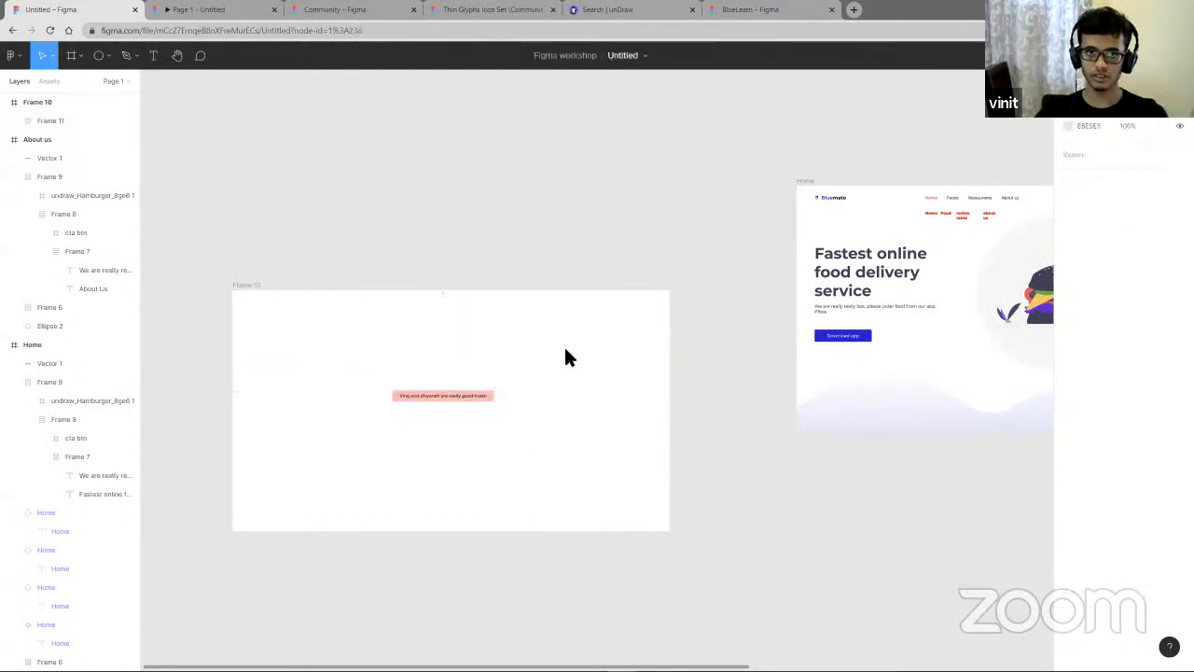
- Draw a frame about 741 × 490 around the pink text frame inside the large frame
right_click(566, 351)
left_click(498, 351)
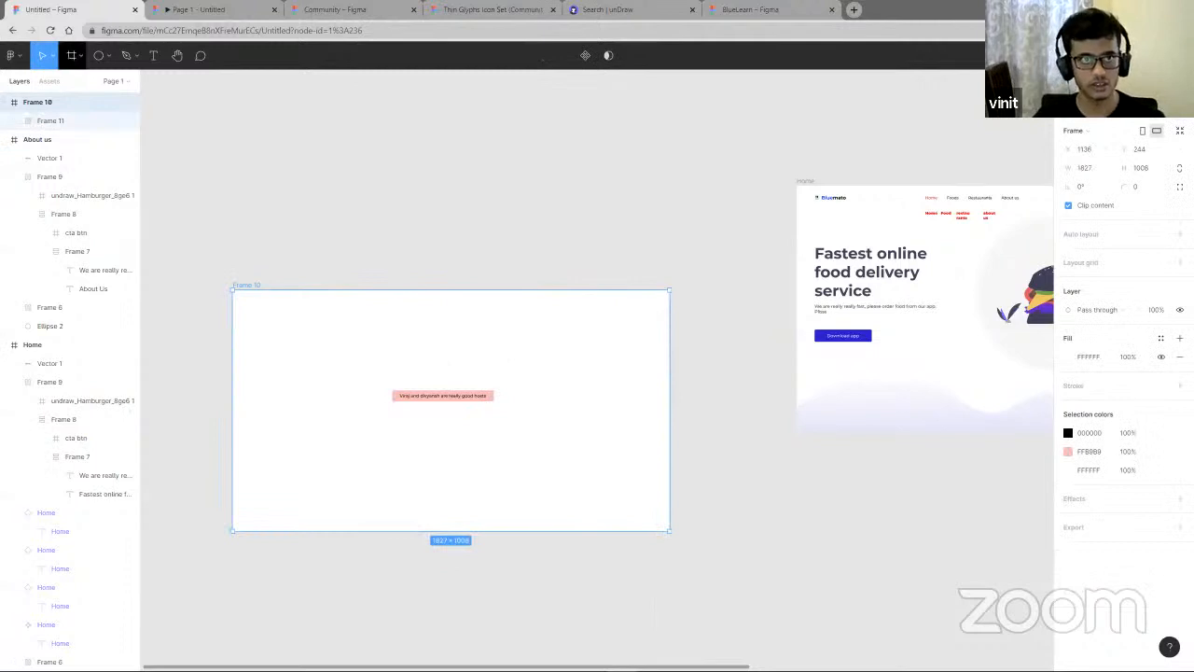
left_click(71, 55)
mouse_move(347, 331)
left_mouse_down()
mouse_move(629, 521)
mouse_move(596, 471)
mouse_move(525, 450)
left_mouse_up()
mouse_move(448, 408)
left_mouse_down()
mouse_move(433, 401)
mouse_move(433, 416)
left_mouse_up()
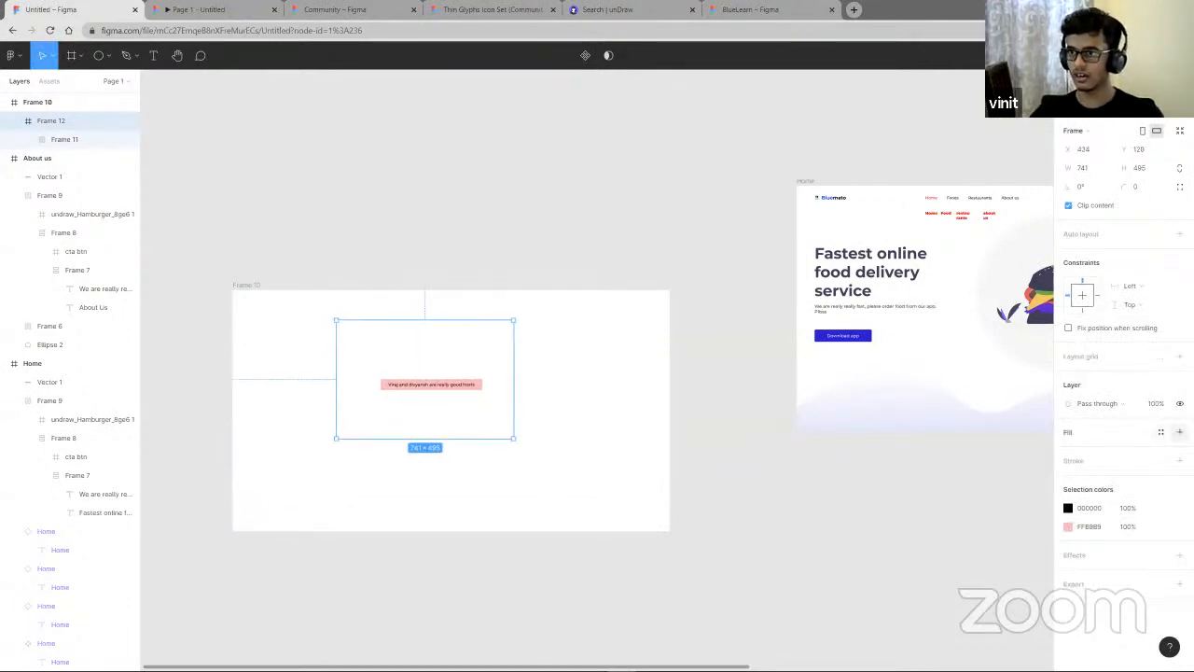
- Add a black stroke 6 px thick to the new surrounding frame
left_click(1180, 460)
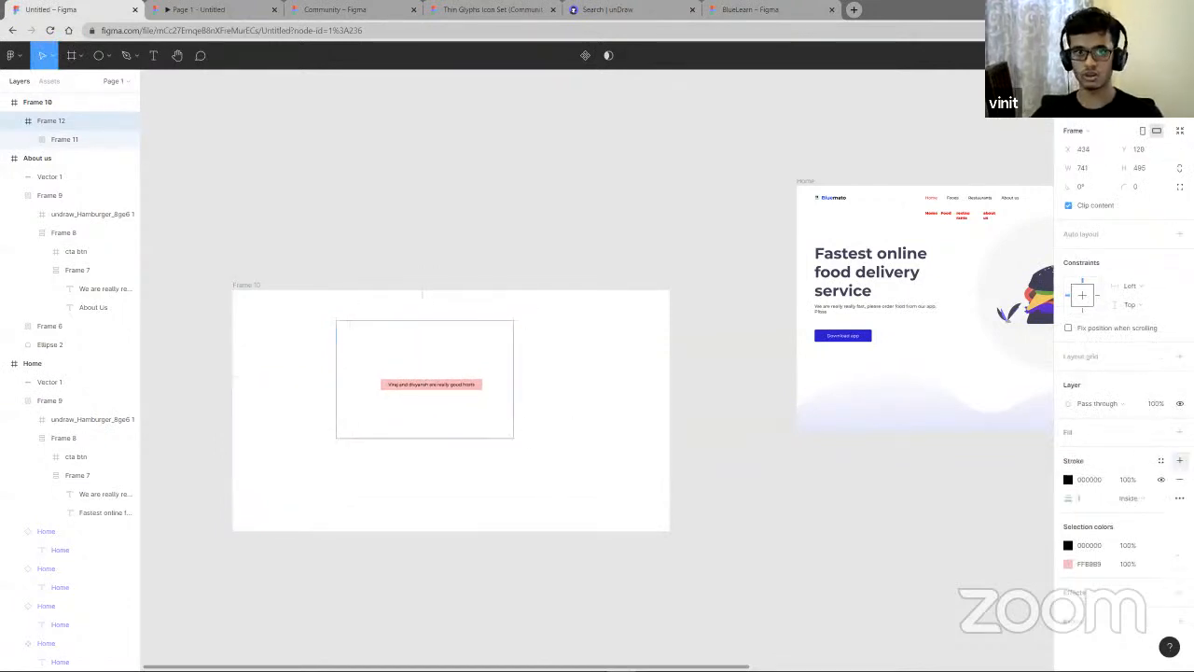
left_click(558, 419)
scroll(417, 430, "up", 3)
left_click(461, 442)
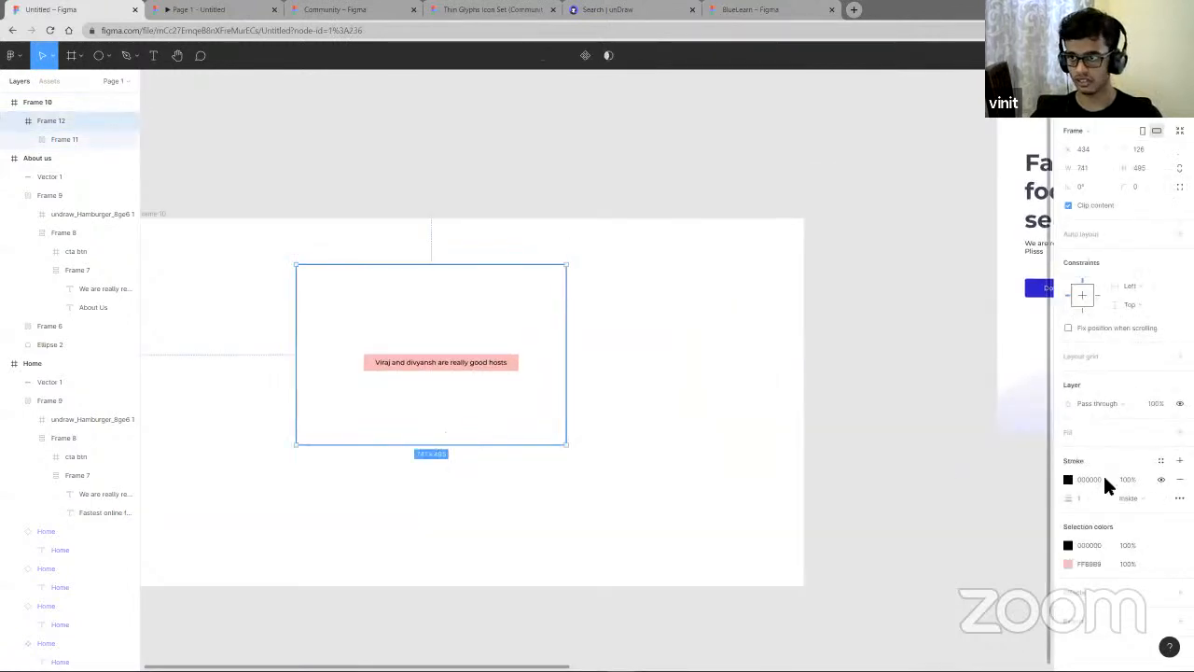
left_click_drag(1078, 500, 1083, 500)
left_click(587, 504)
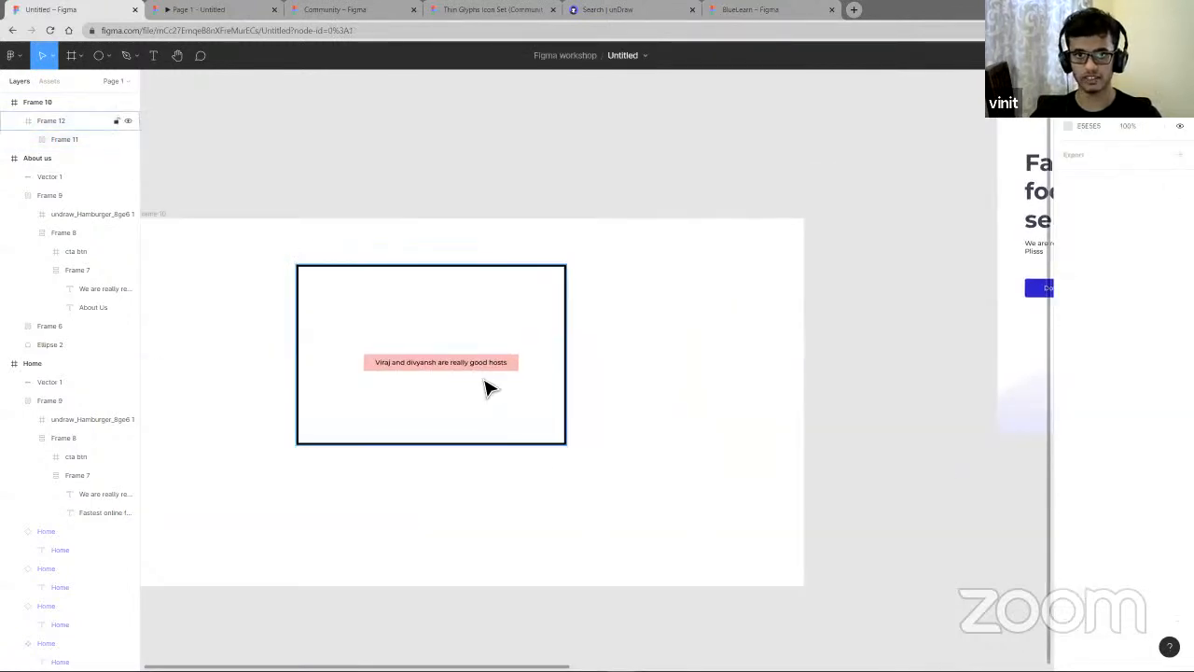
- Move the bordered frame slightly to the left within the large frame
left_click(472, 376)
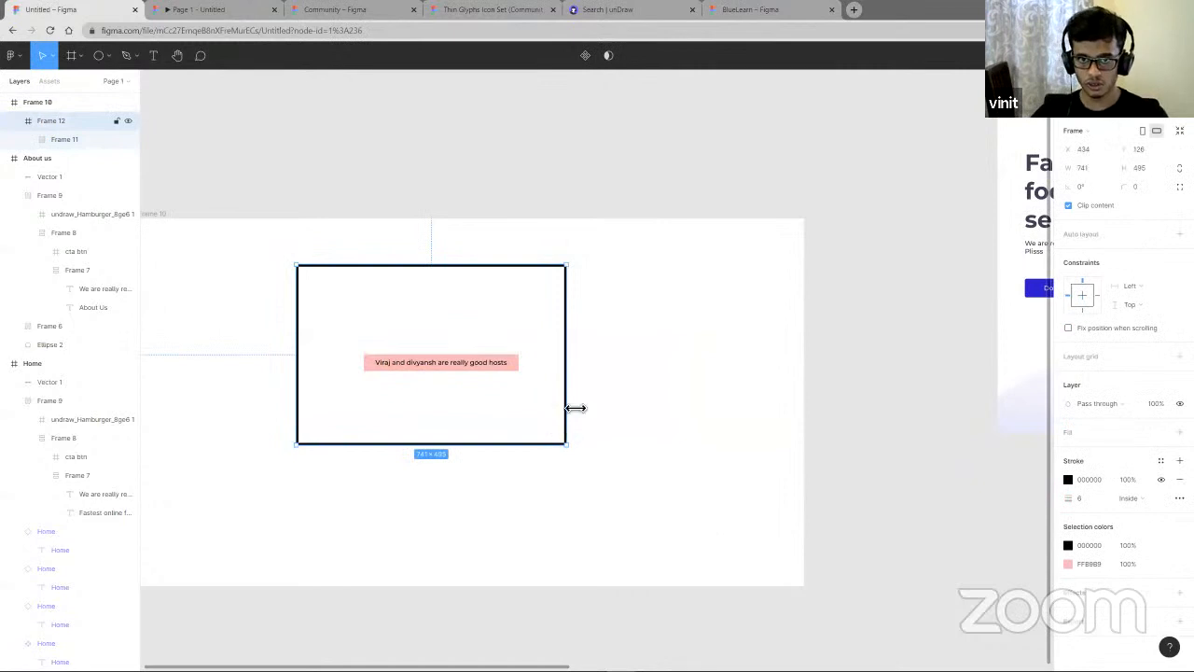
left_click(502, 368)
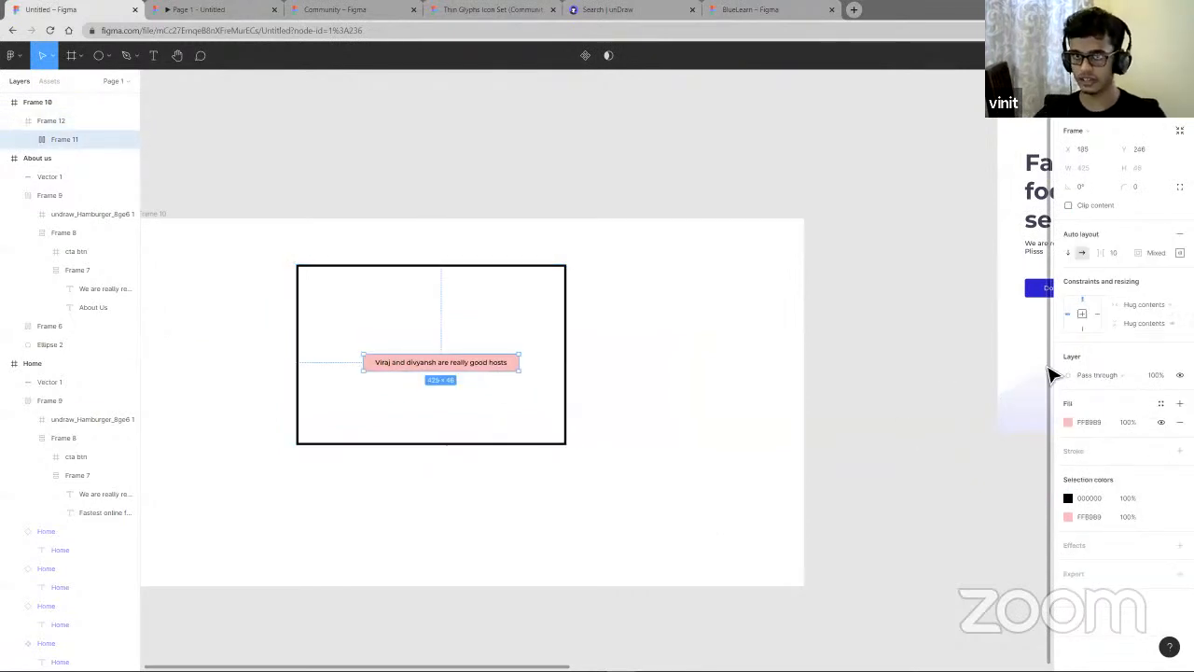
left_click(476, 418)
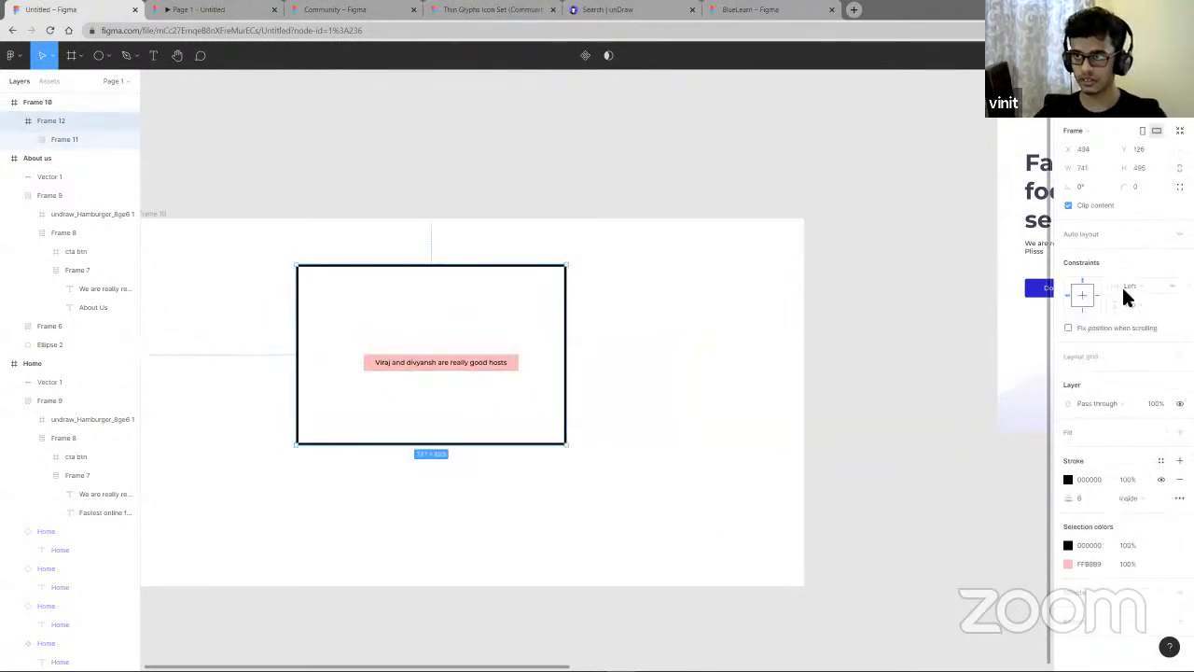
left_click_drag(514, 403, 489, 407)
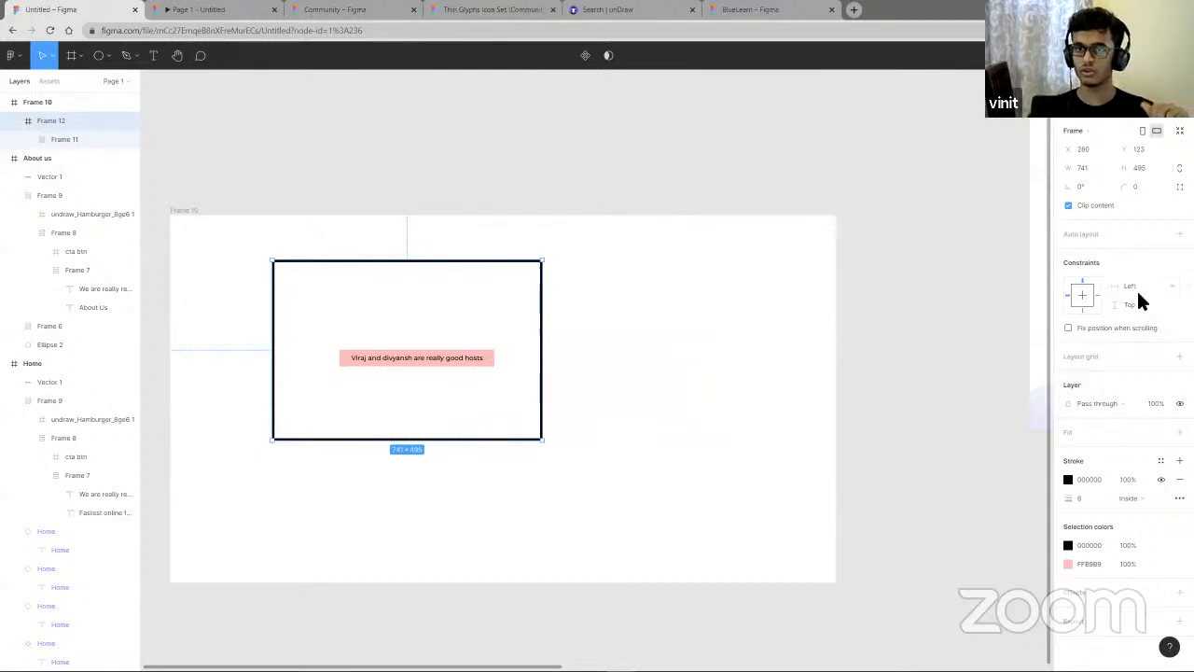
- Enlarge the large frame by its corner to about 2019 × 1185
left_click(754, 399)
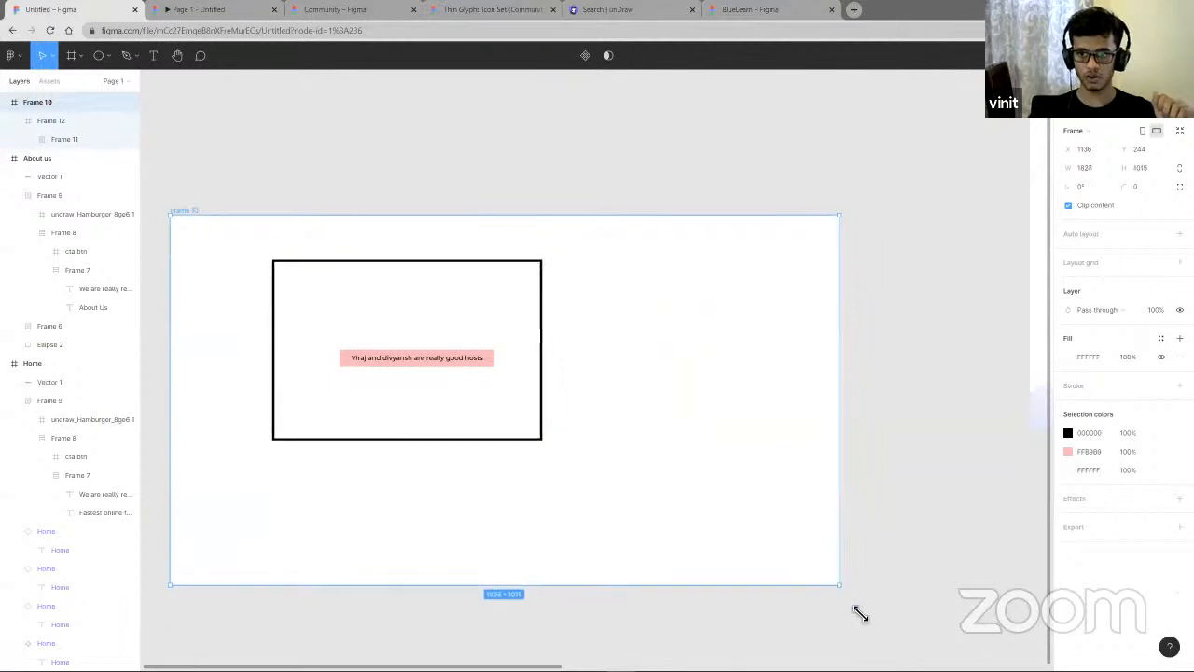
left_click_drag(836, 581, 913, 618)
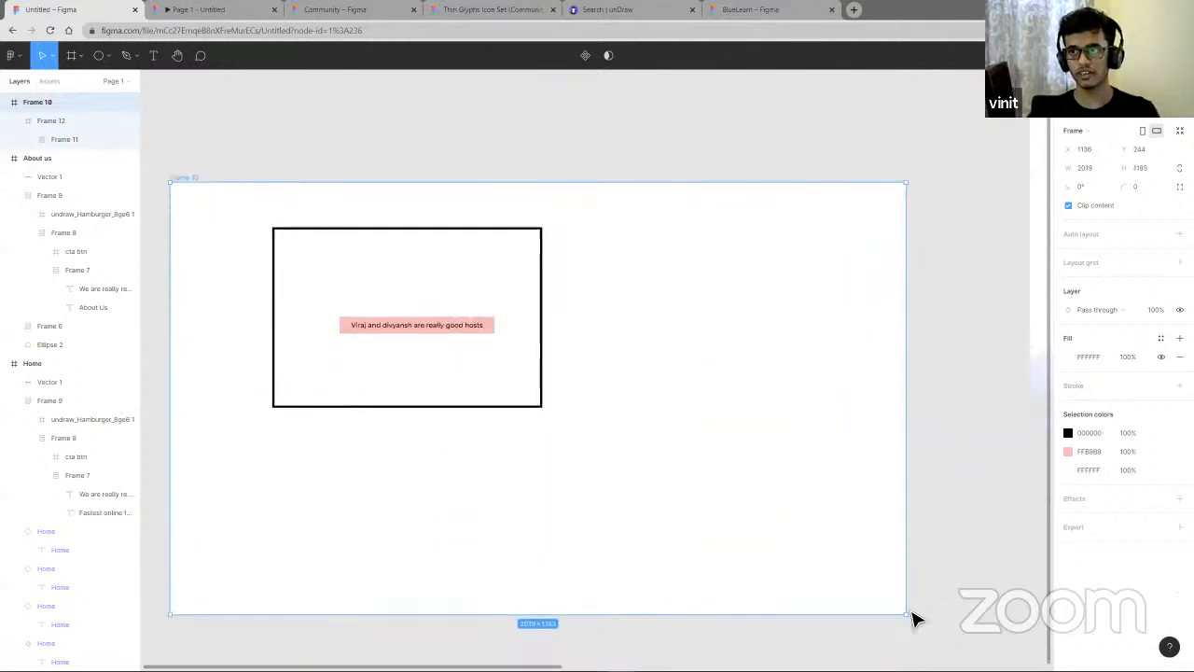
- Set the bordered frame's constraints to Center horizontally and Center vertically
left_click(465, 327)
key("Escape")
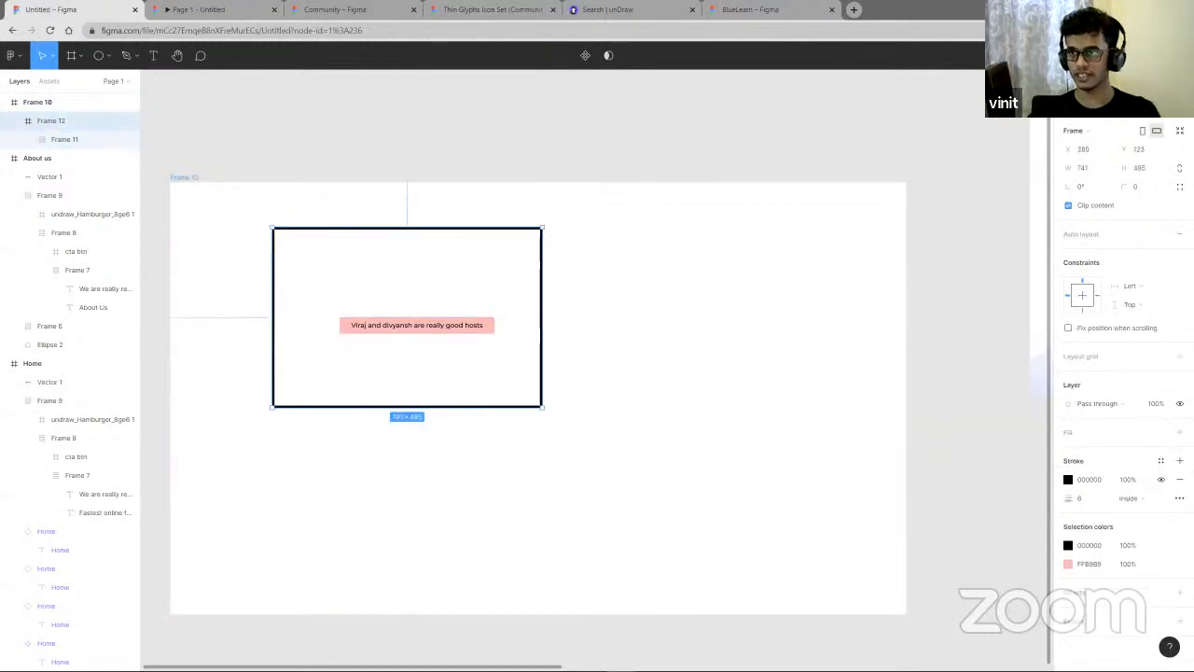
left_click(1129, 286)
left_click(1152, 325)
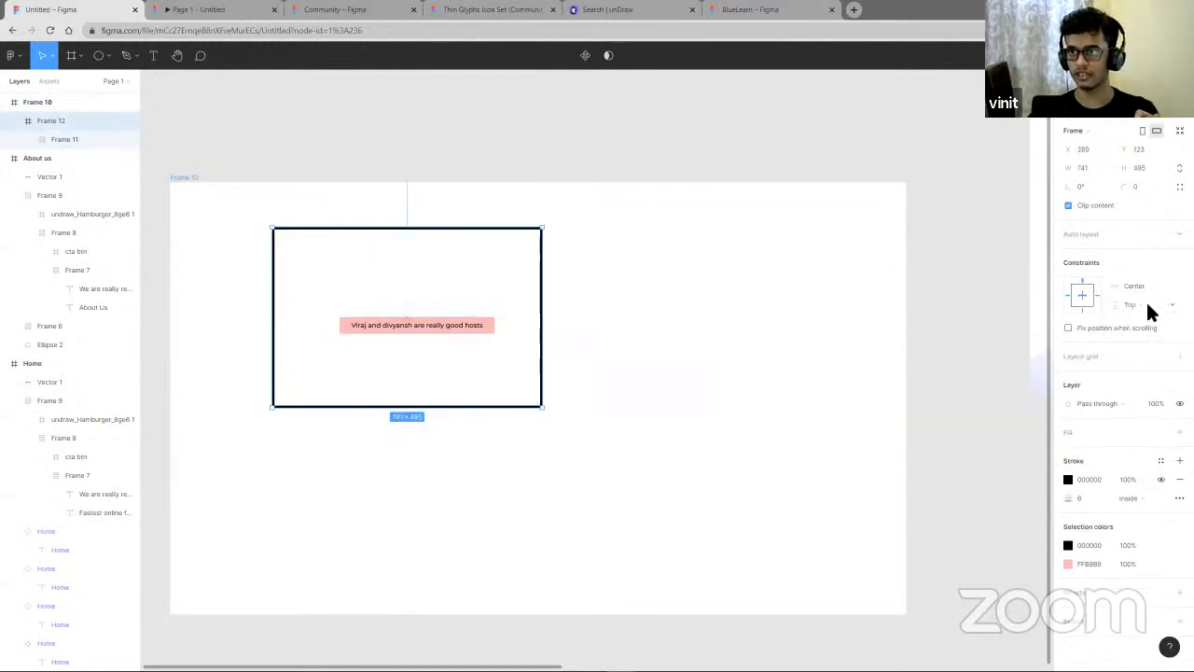
left_click(1148, 308)
left_click(1118, 291)
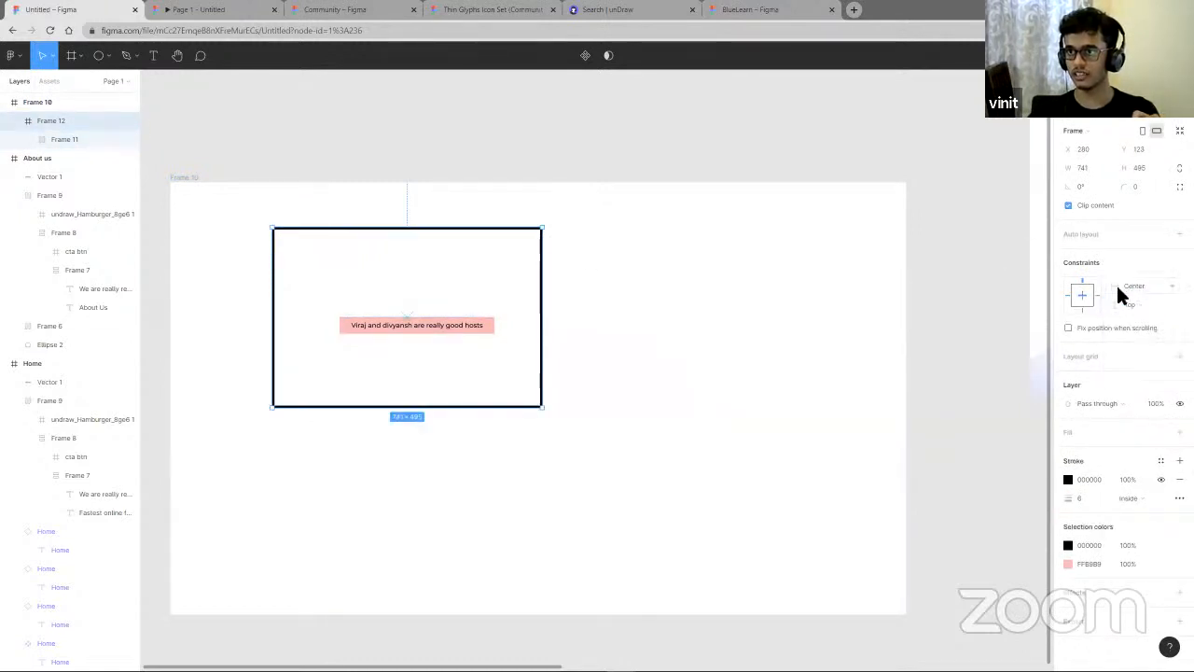
left_click(1150, 309)
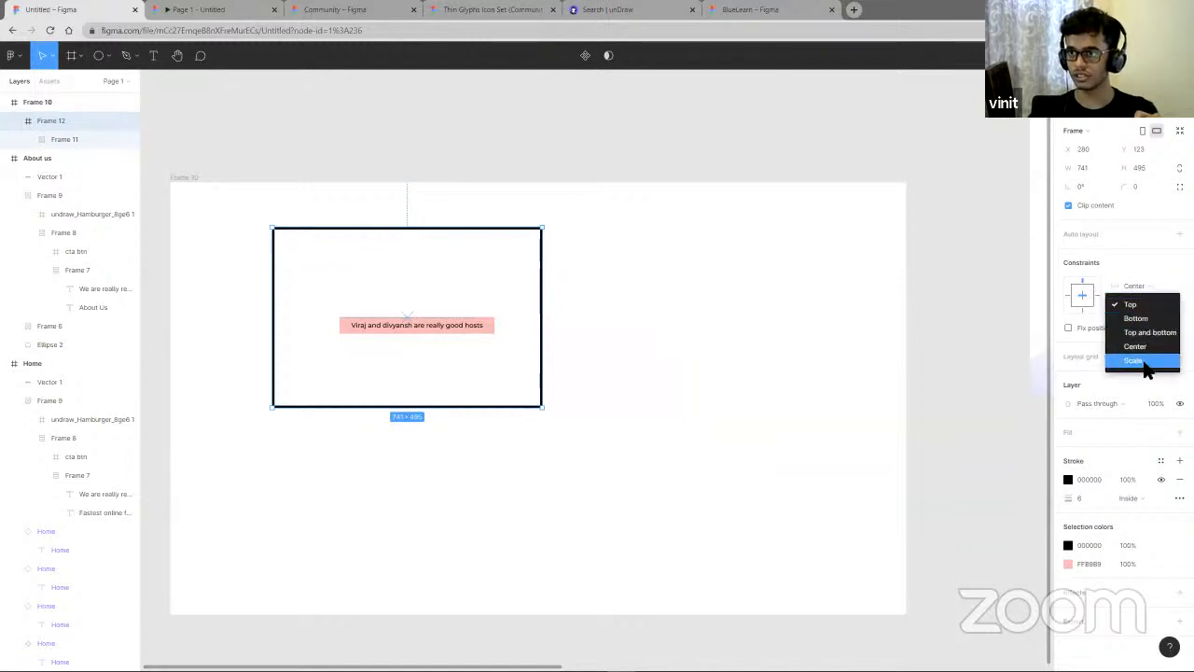
left_click(1147, 364)
left_click(1136, 308)
left_click(1134, 289)
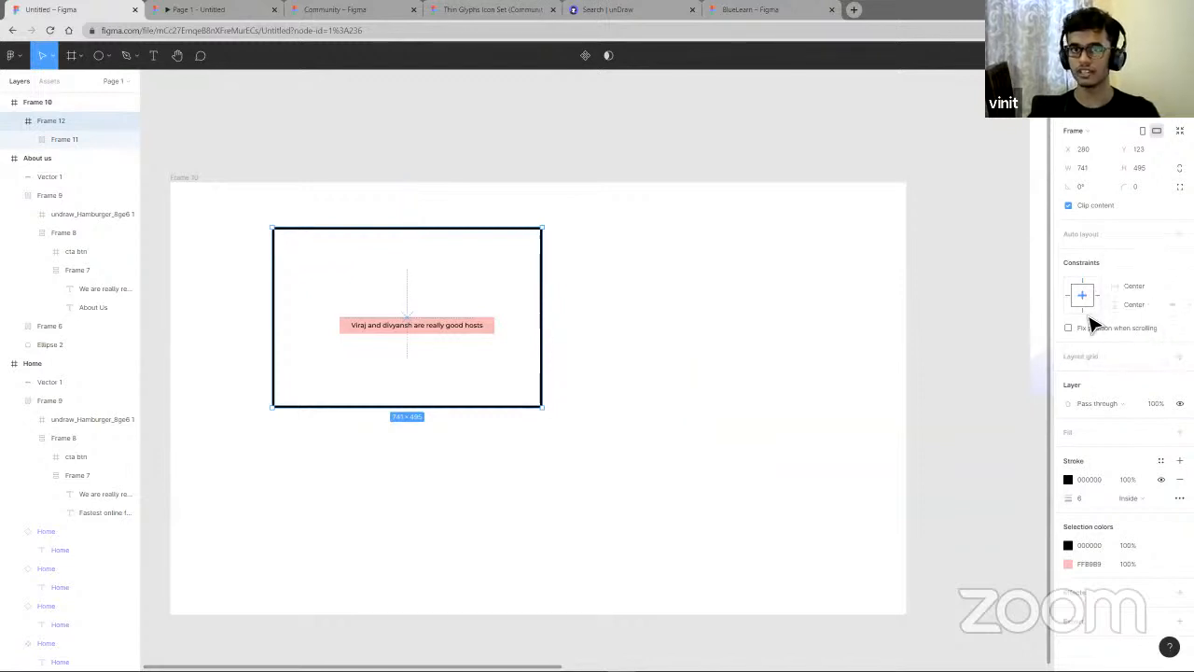
- Resize the large frame by its bottom, right, left and top edges to about 2306 × 1380 to test the constraints
right_click(915, 383)
left_click(760, 373)
left_click(779, 517)
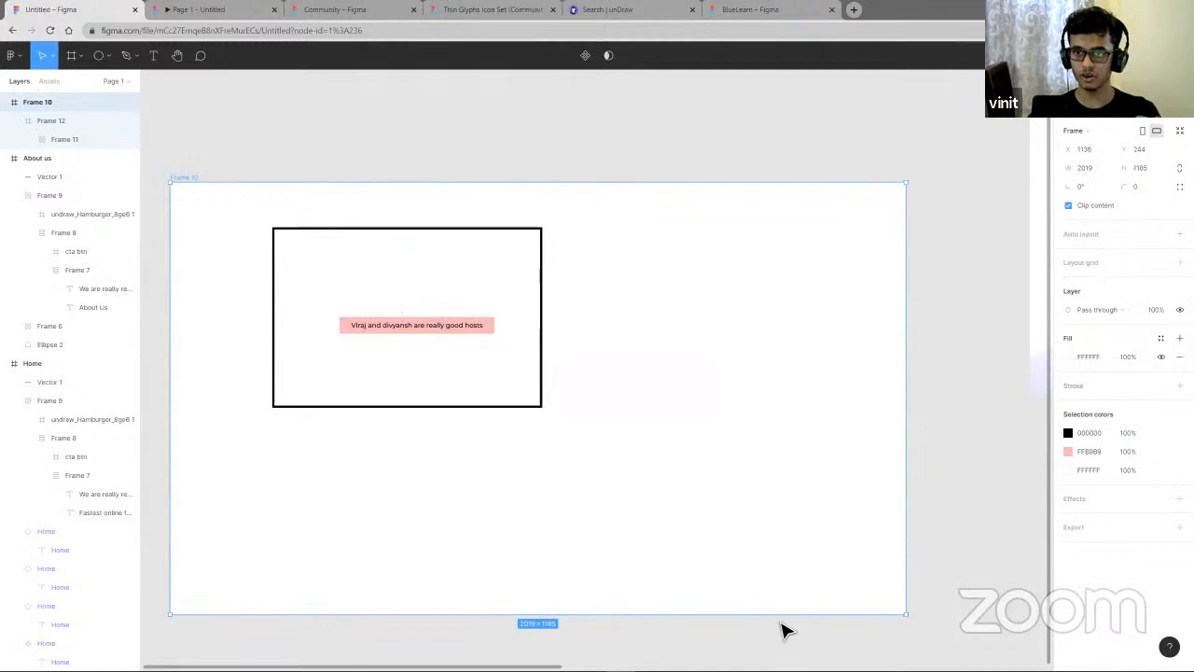
left_click_drag(781, 616, 658, 429)
scroll(658, 424, "up", 2)
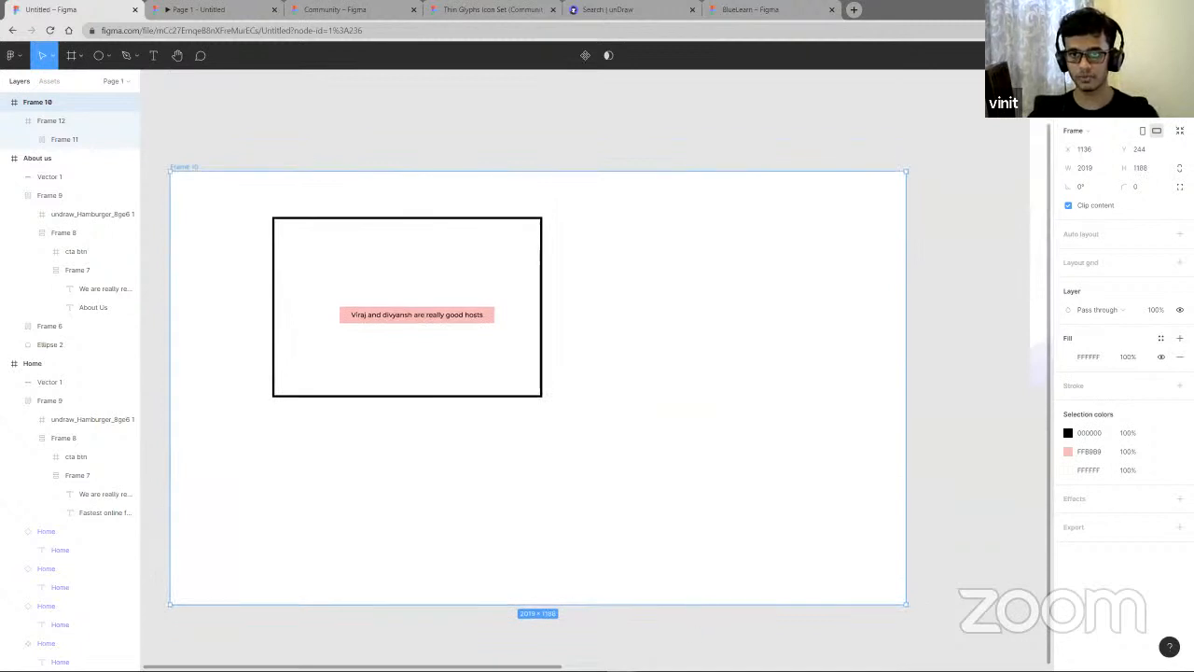
left_click_drag(668, 605, 663, 642)
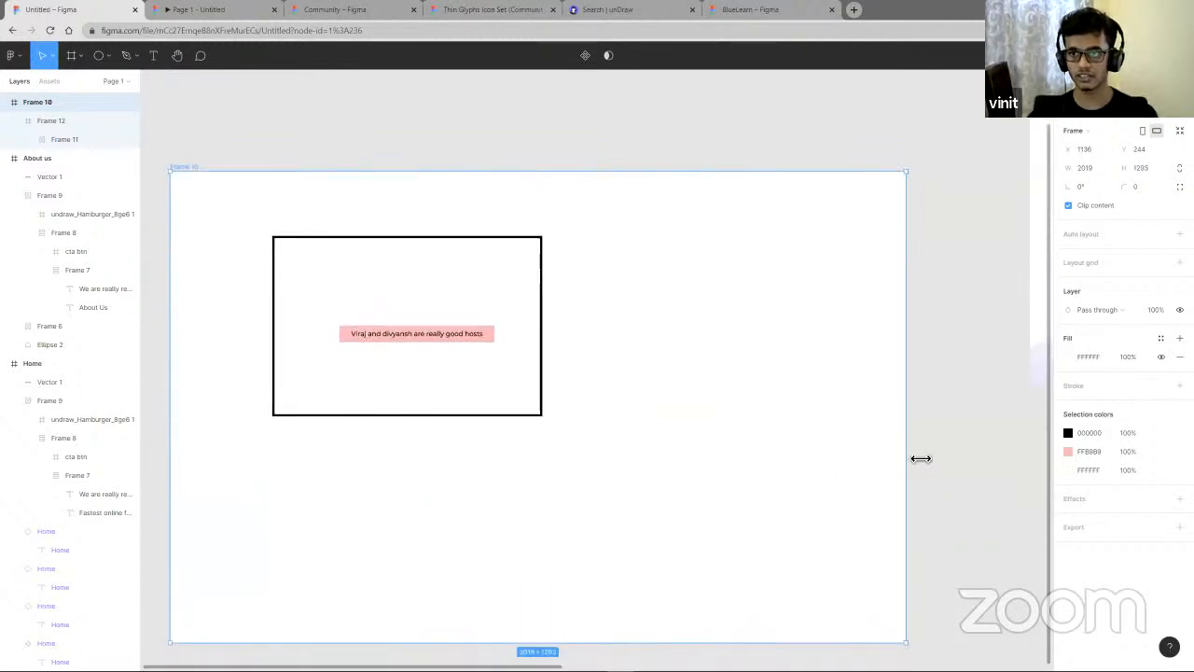
left_click_drag(921, 458, 767, 418)
scroll(505, 401, "left", 3)
left_click_drag(412, 393, 304, 380)
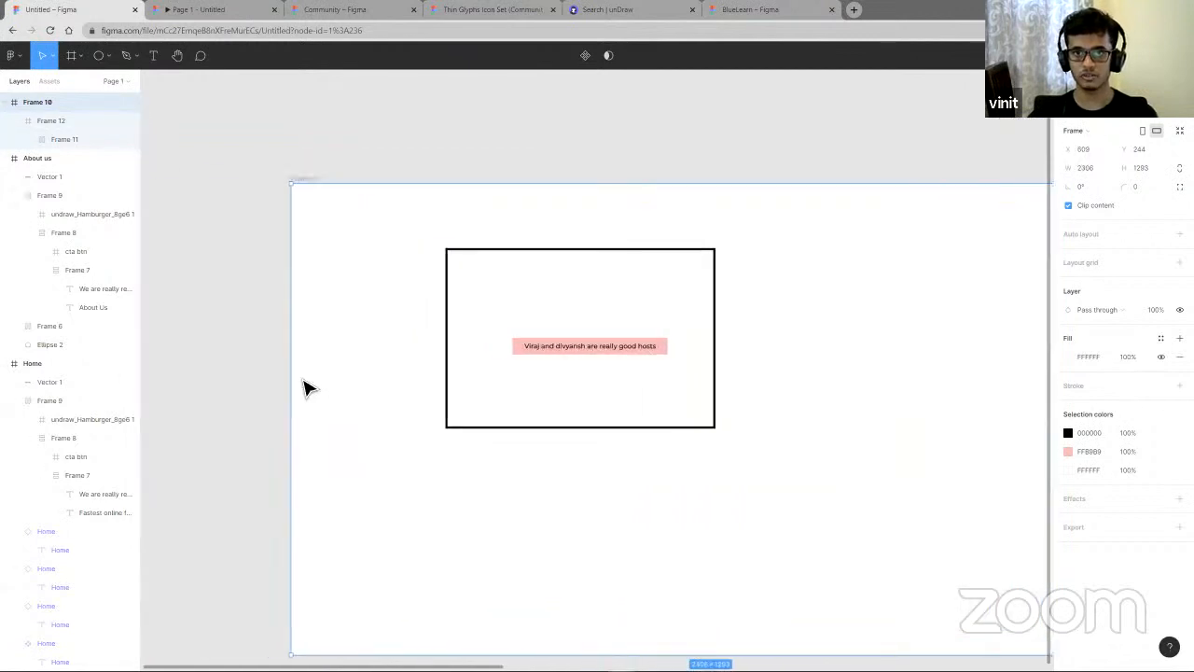
left_click_drag(587, 192, 597, 252)
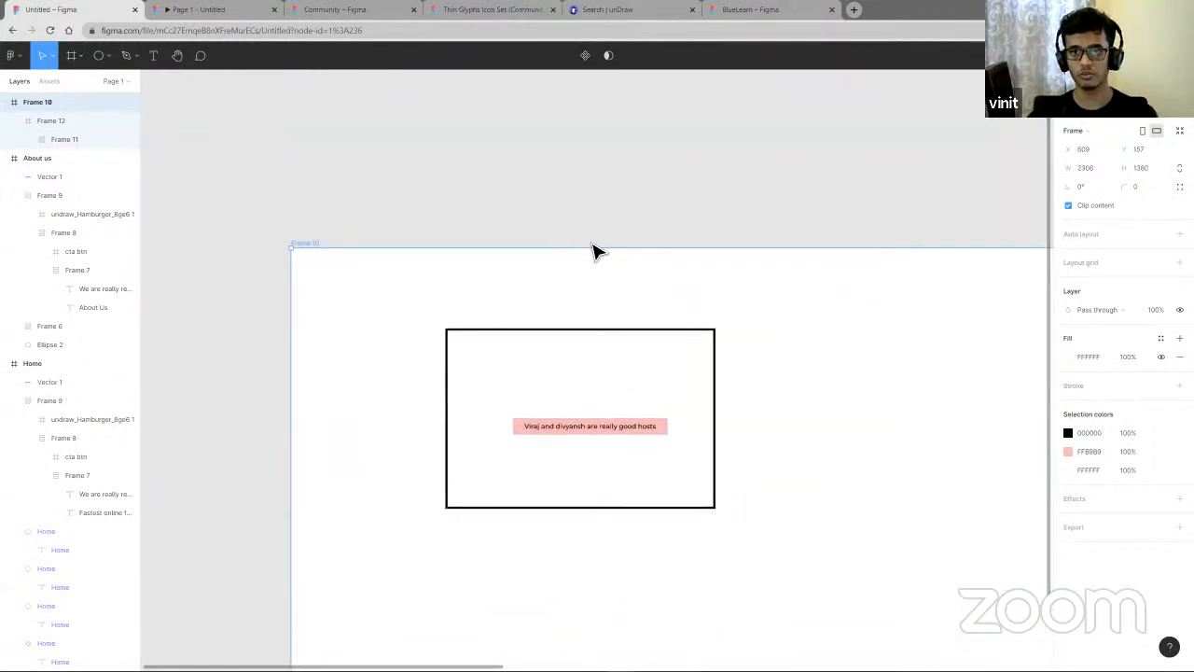
- Change the bordered frame's horizontal constraint to Left and right
scroll(597, 252, "down", 5)
left_click(615, 312)
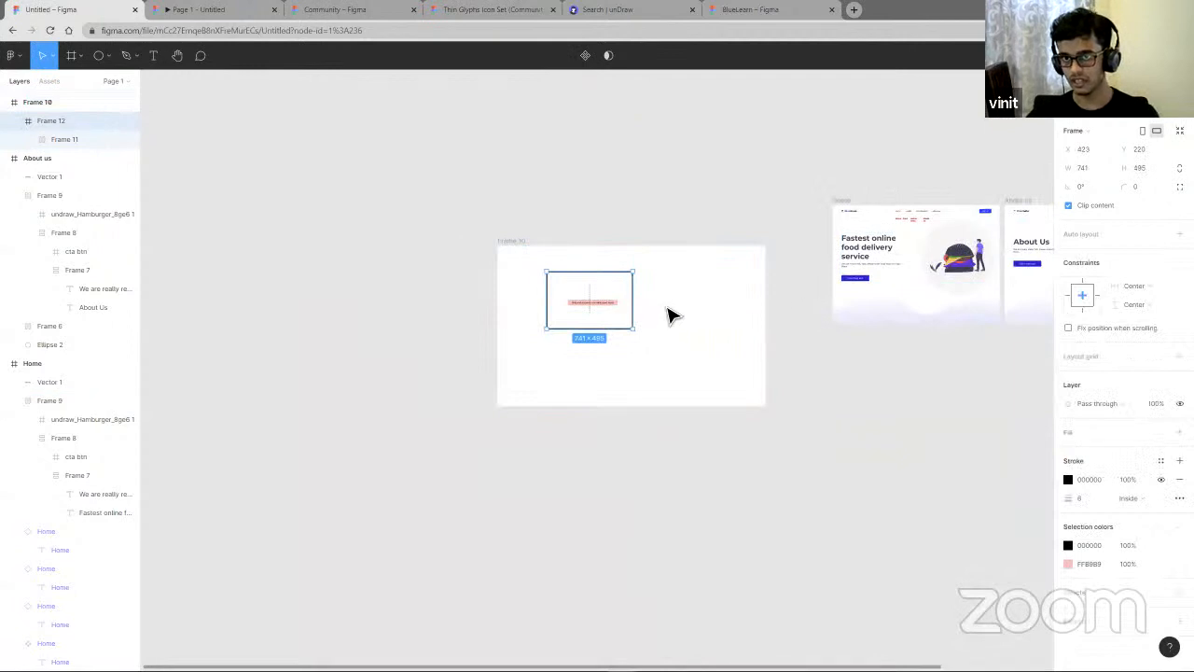
left_click(1141, 286)
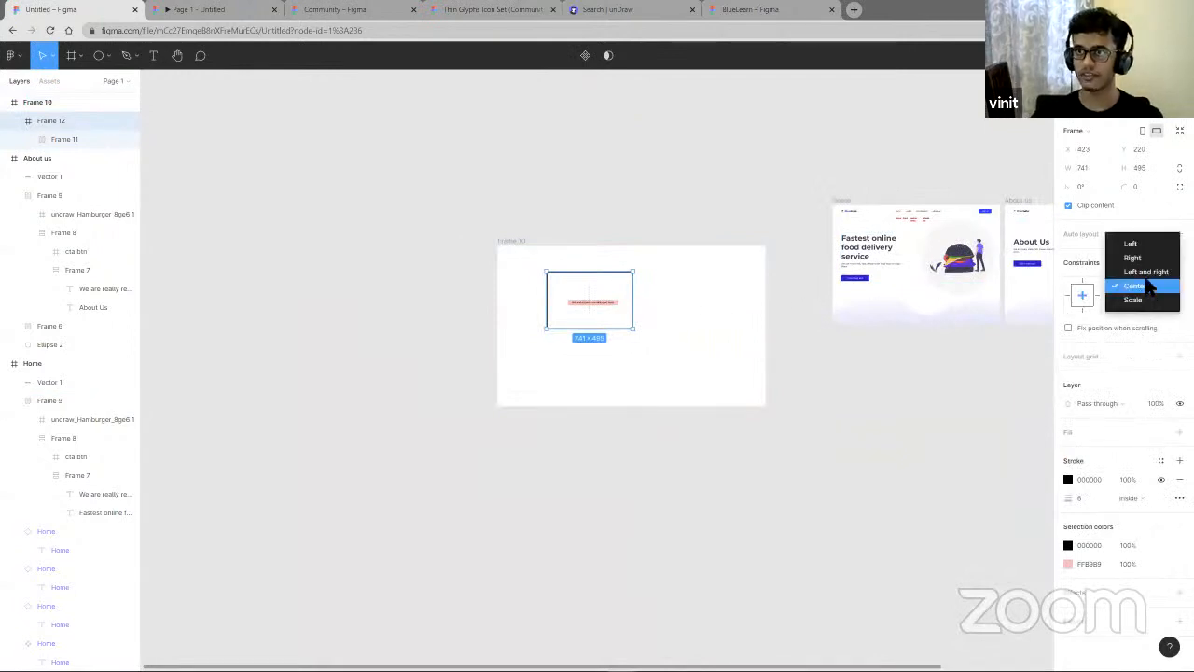
left_click(1141, 272)
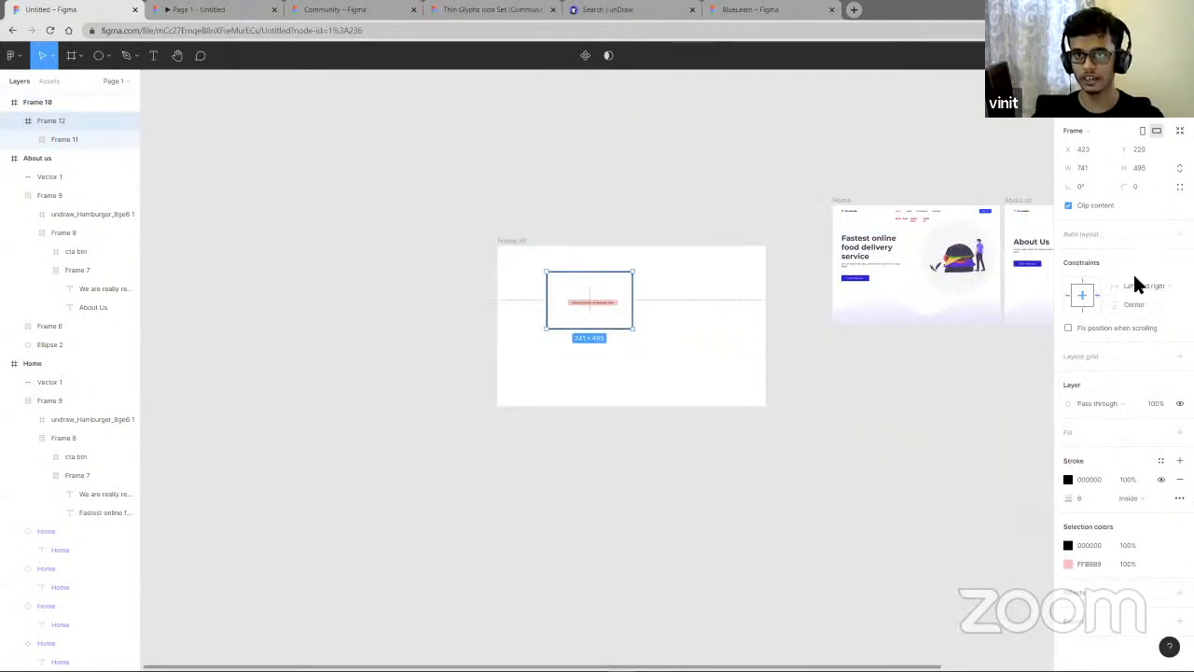
- Move the large frame slightly downward on the canvas
left_click(746, 319)
left_click(754, 312)
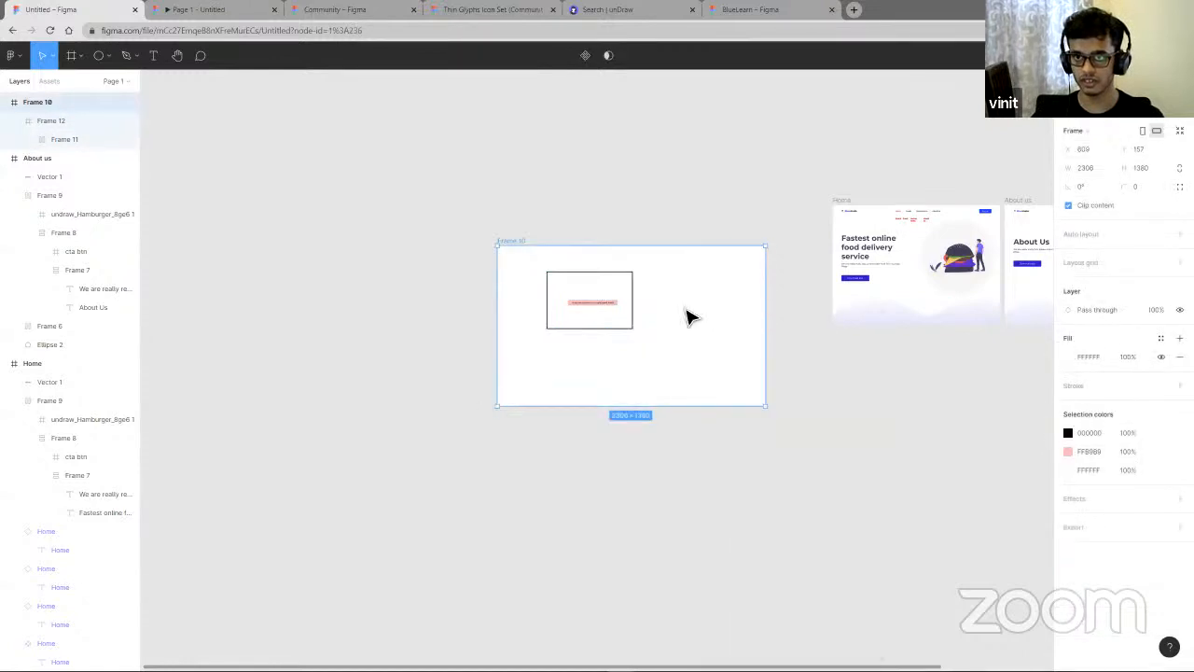
left_click_drag(613, 298, 618, 334)
- Set the bordered frame's constraints back to Left and Top
left_click(618, 336)
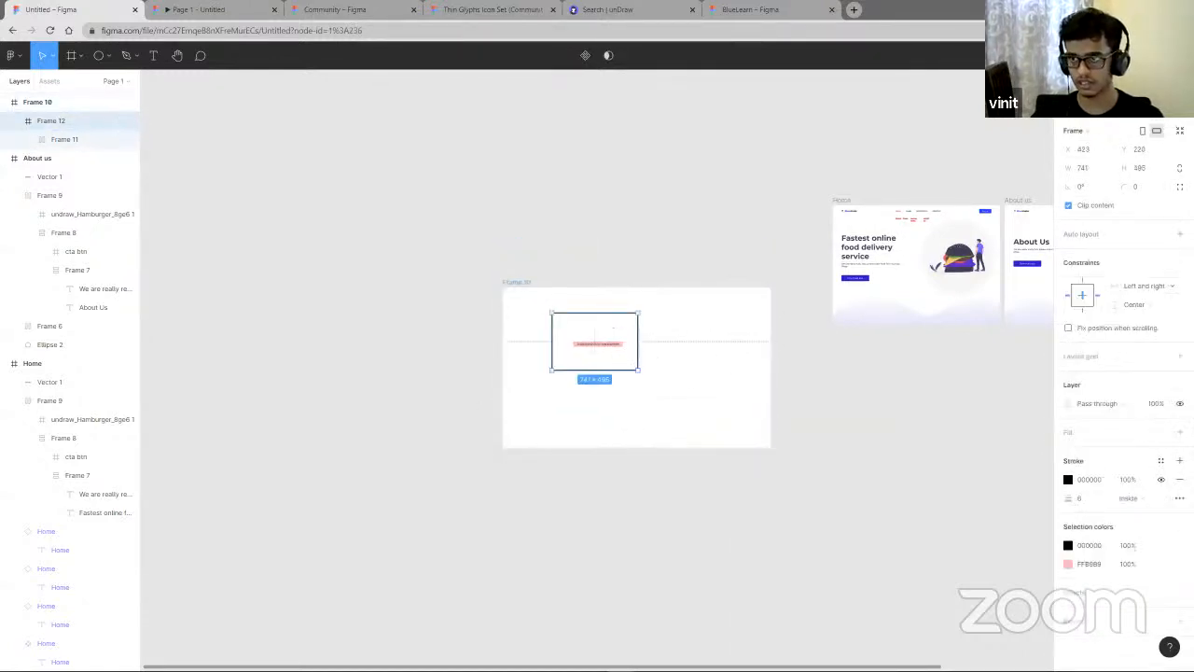
left_click(1146, 286)
left_click(1131, 256)
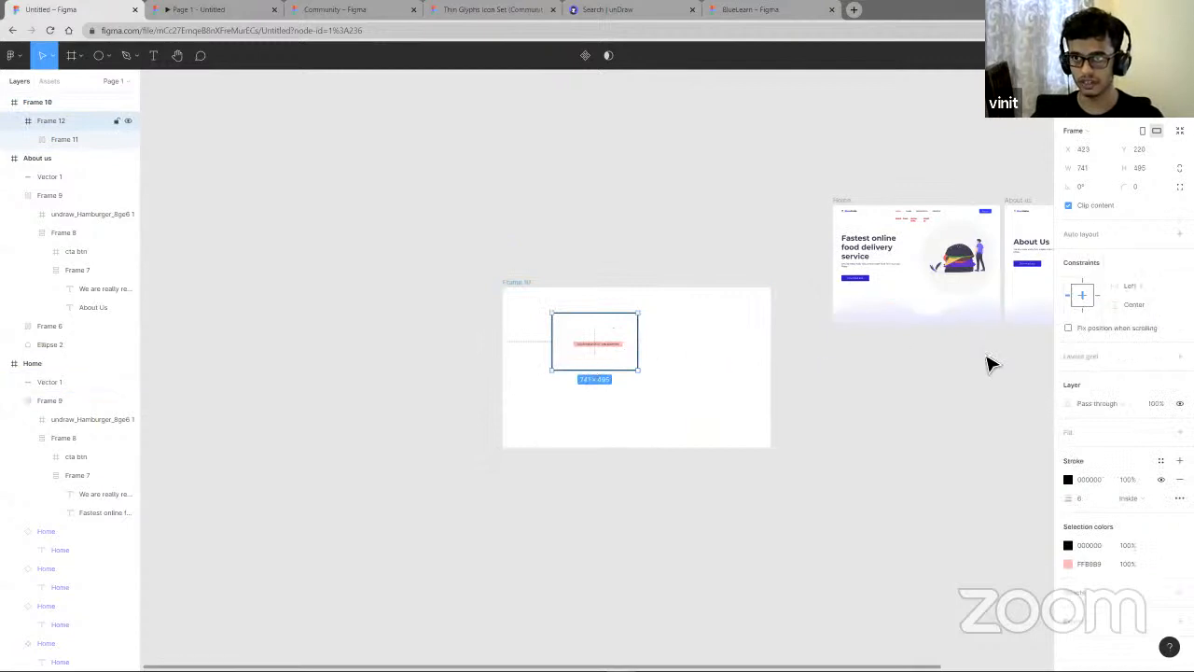
left_click(1155, 309)
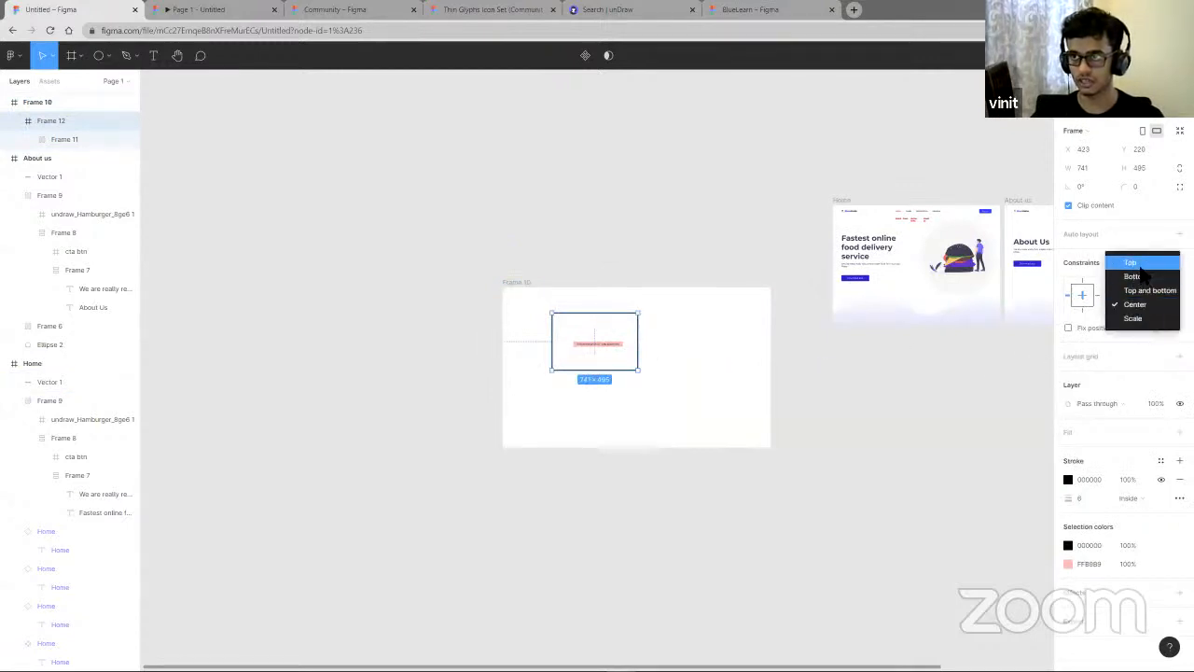
left_click(1133, 259)
- Delete the bordered frame with its pink text from the large frame
scroll(590, 355, "up", 5)
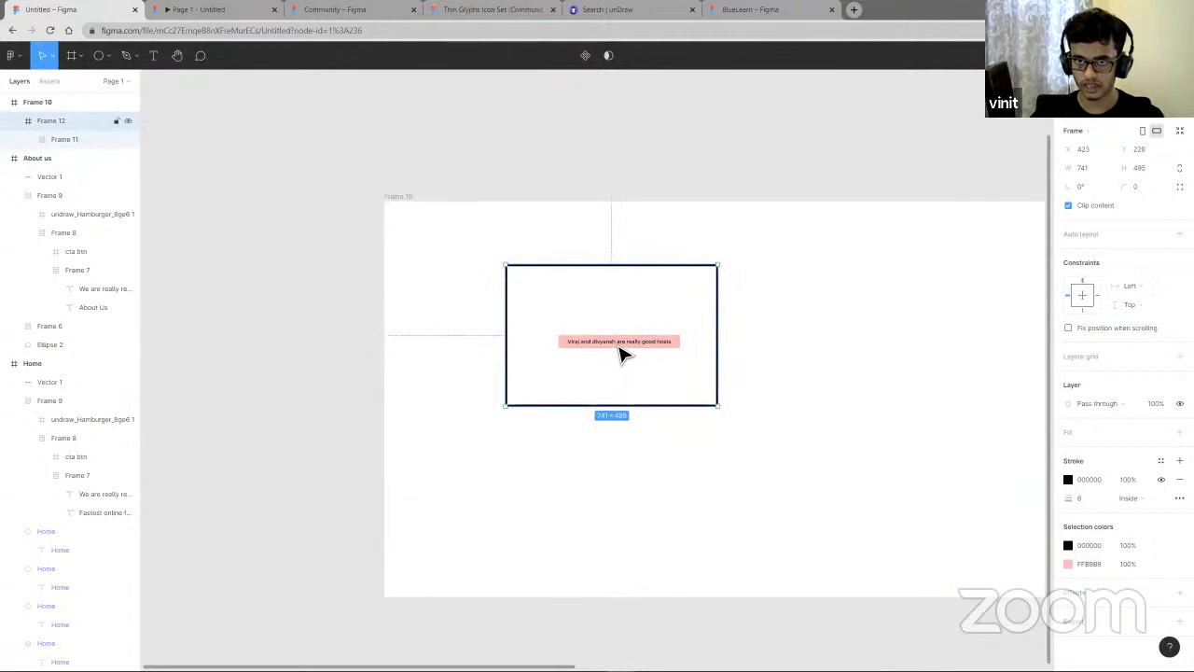
scroll(866, 369, "down", 4)
scroll(789, 366, "up", 6)
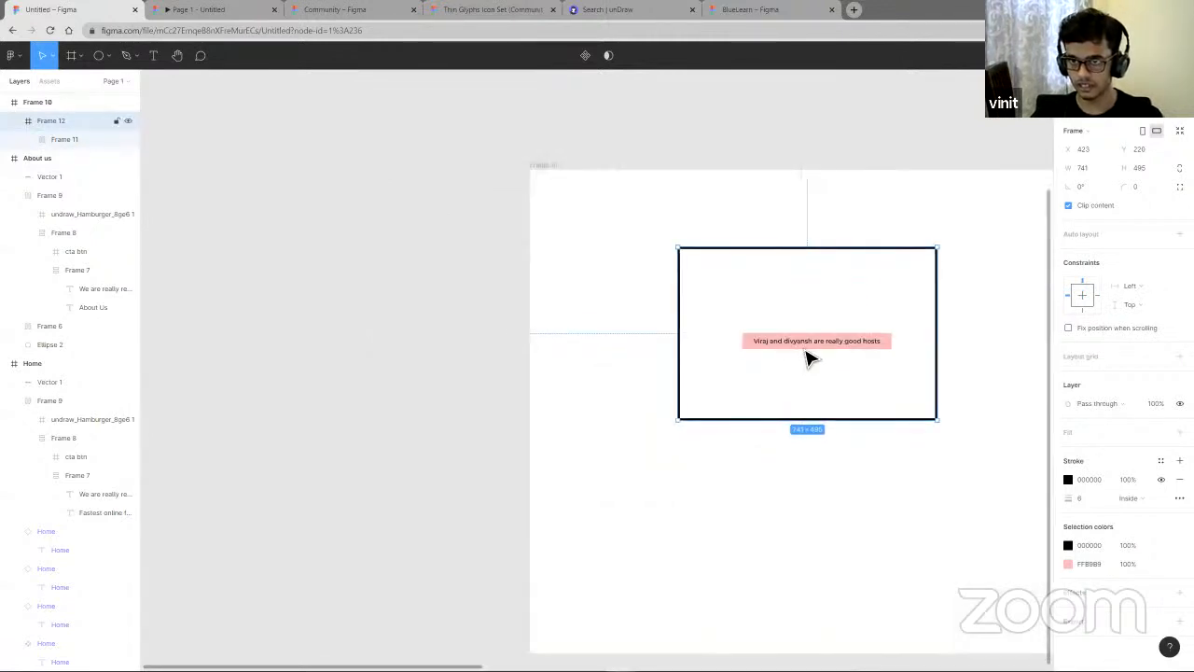
left_click_drag(817, 310, 789, 390)
key("Delete")
- Move the About us page frame further to the right
scroll(794, 374, "right", 4)
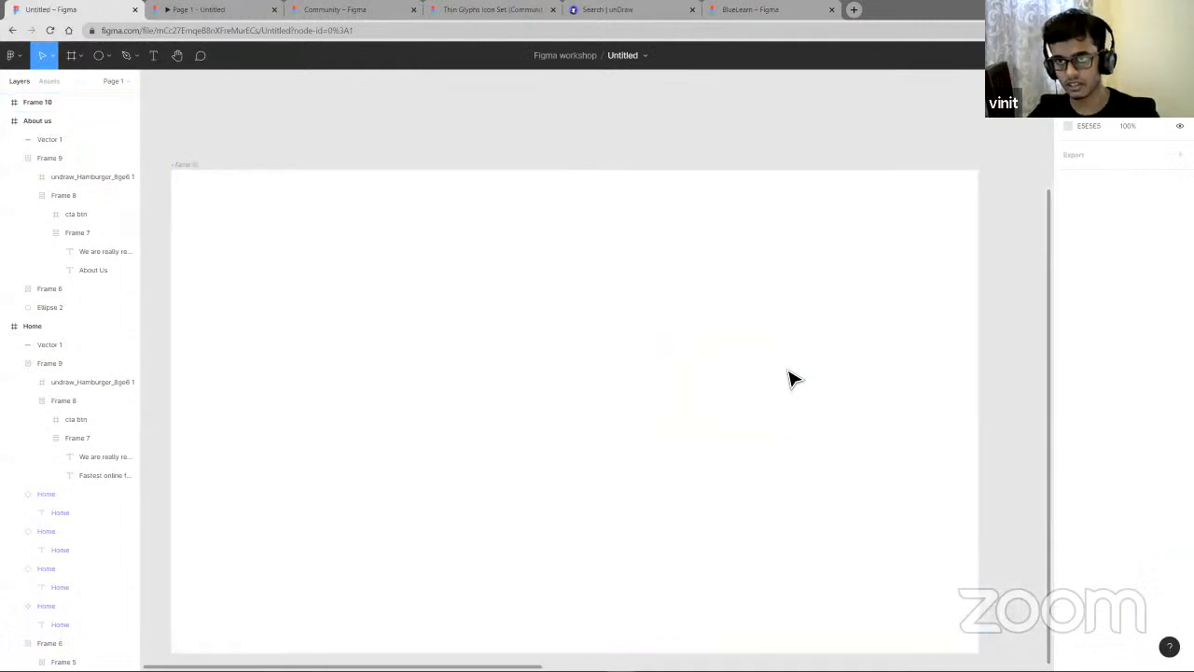
scroll(790, 372, "down", 5)
scroll(795, 348, "right", 3)
scroll(709, 295, "up", 4)
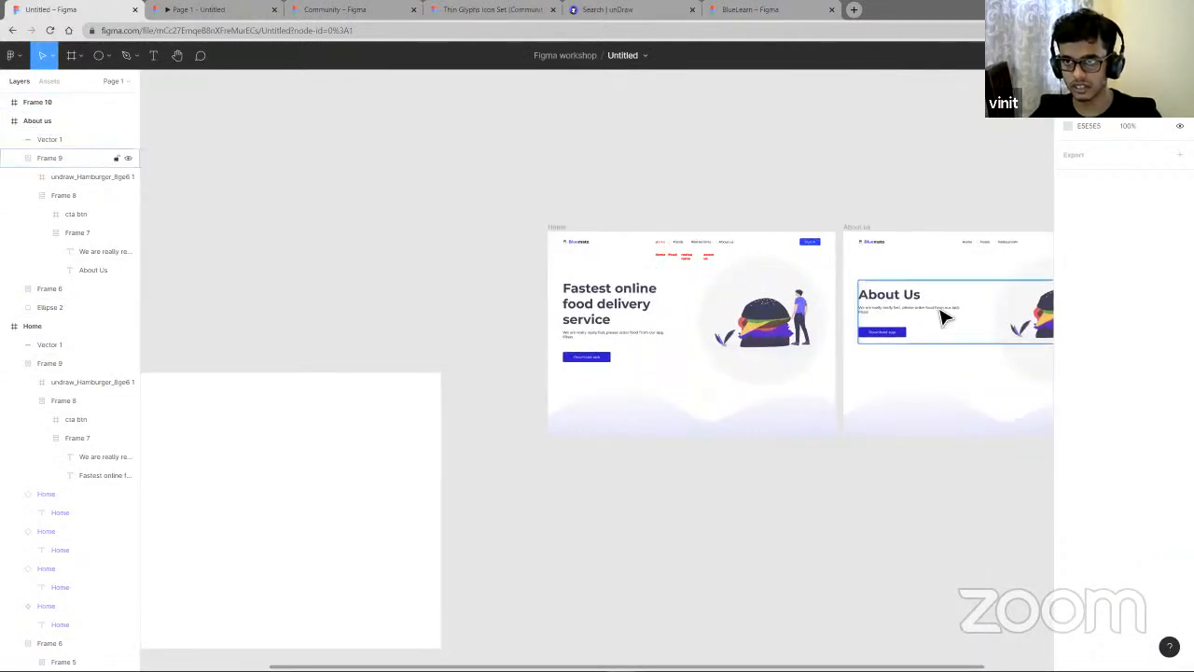
right_click(920, 381)
left_click(895, 371)
scroll(876, 370, "right", 4)
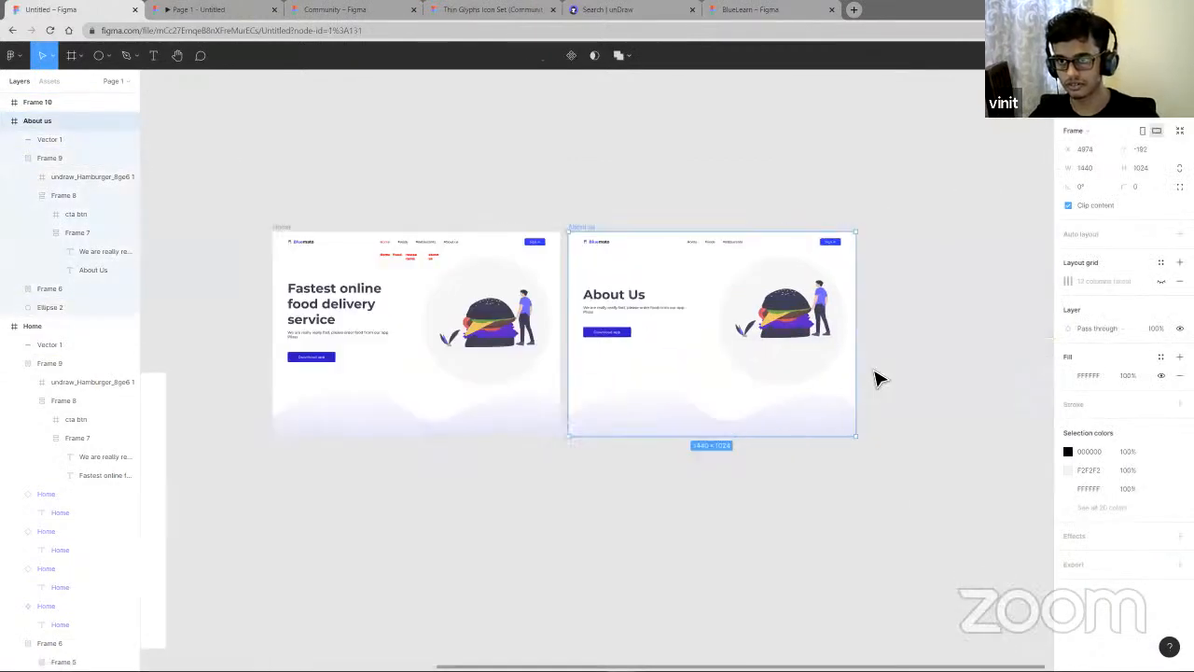
left_click_drag(626, 371, 710, 369)
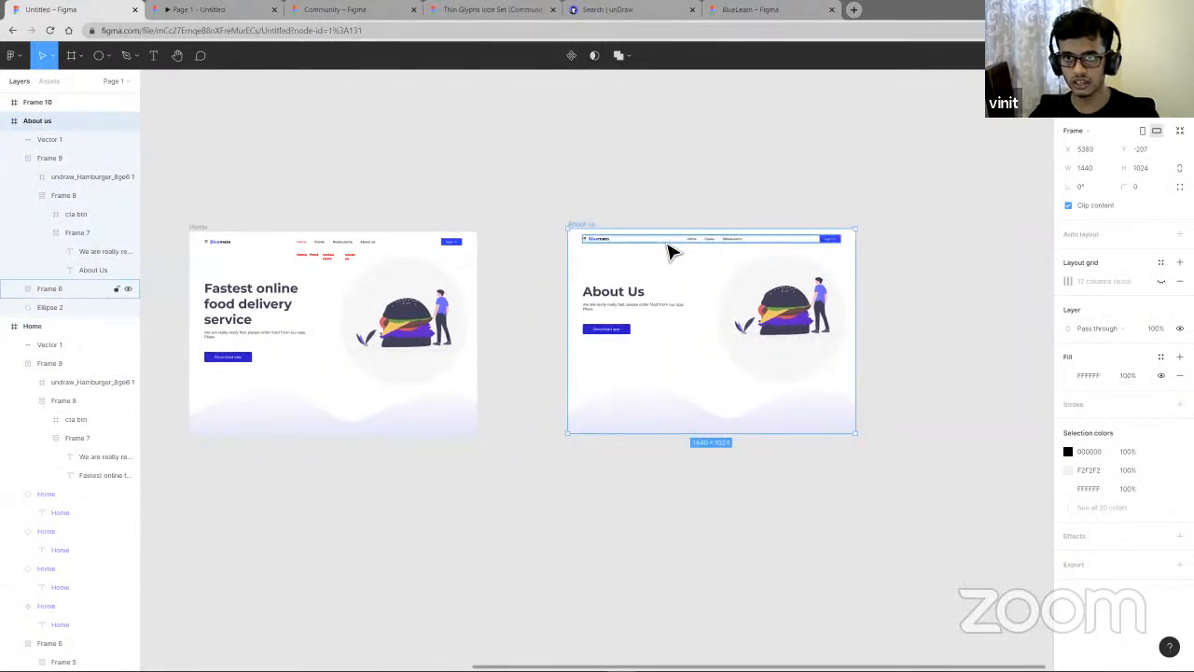
- Move the navigation bar from the About us page into the empty large frame
left_click(669, 250)
left_click_drag(673, 252, 462, 451)
scroll(547, 345, "left", 8)
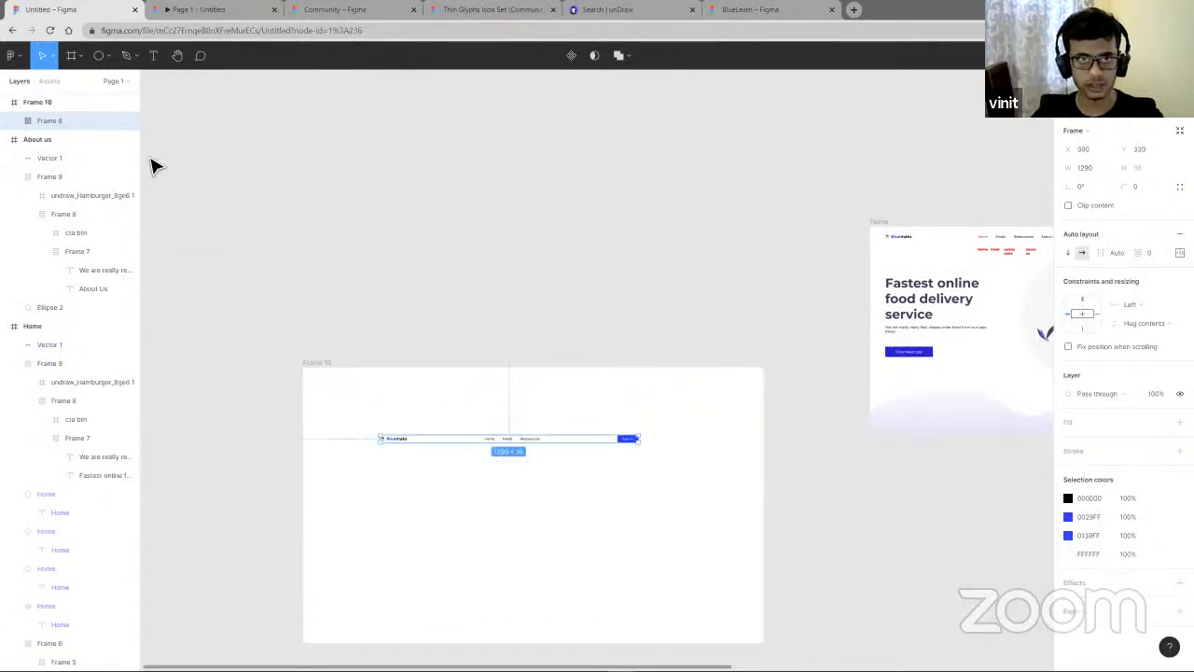
- Draw a frame across the top of the large frame, about 2306 × 94
left_click(73, 57)
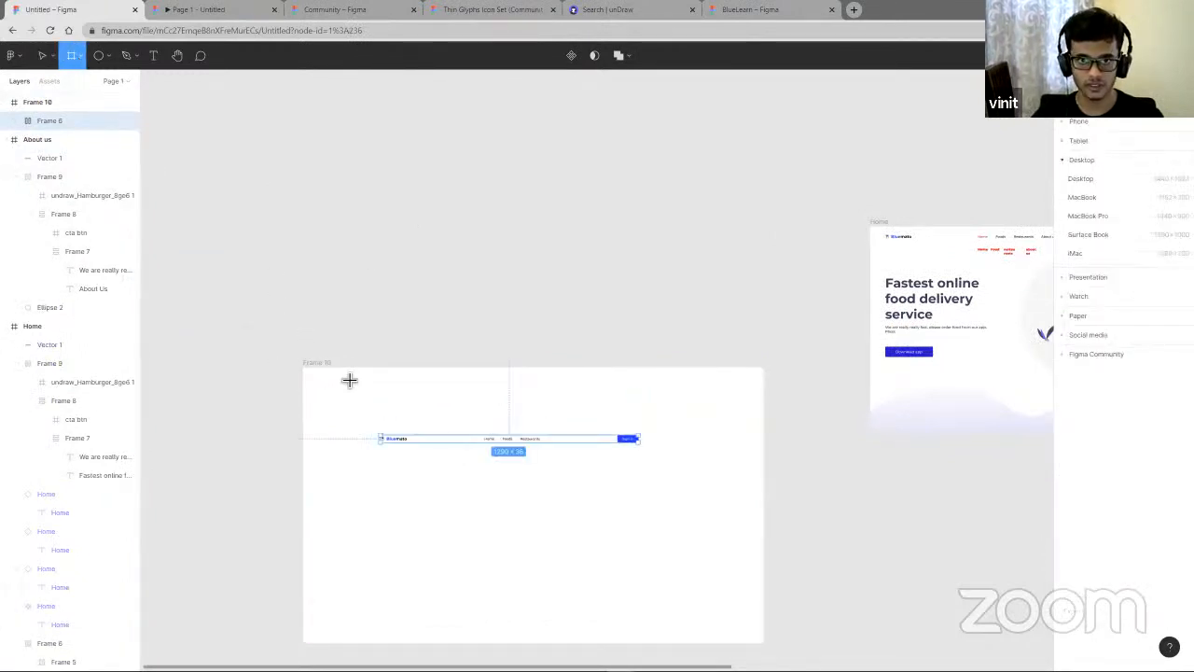
left_click_drag(340, 373, 766, 385)
left_click_drag(346, 385, 310, 384)
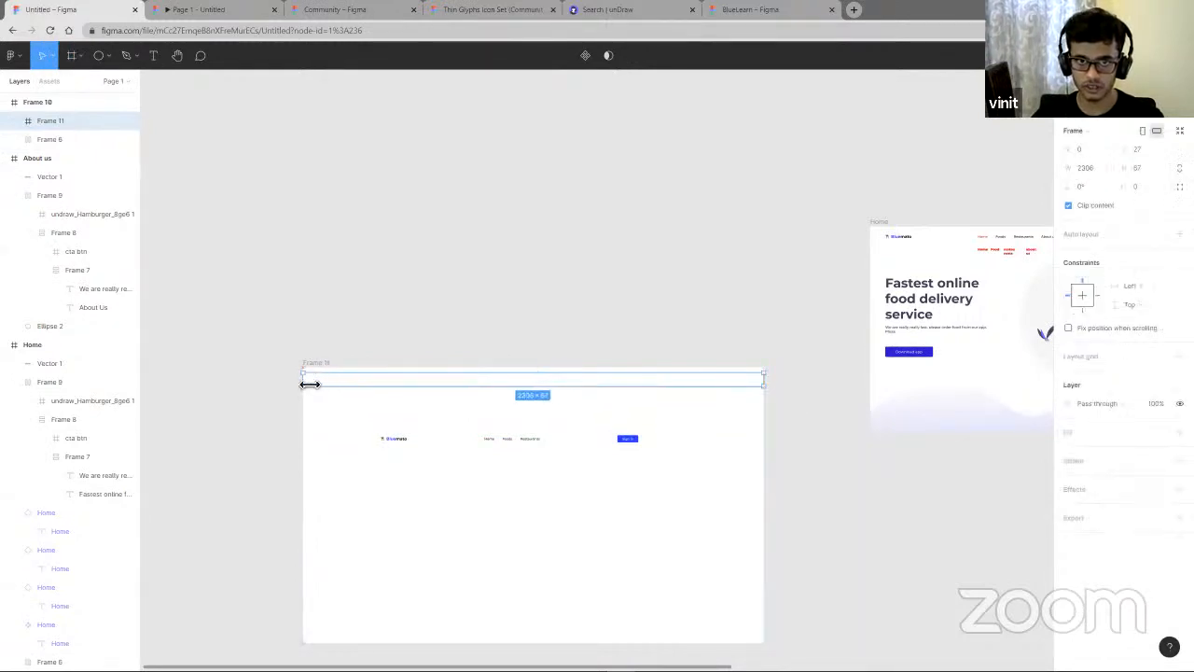
left_click_drag(430, 367, 432, 375)
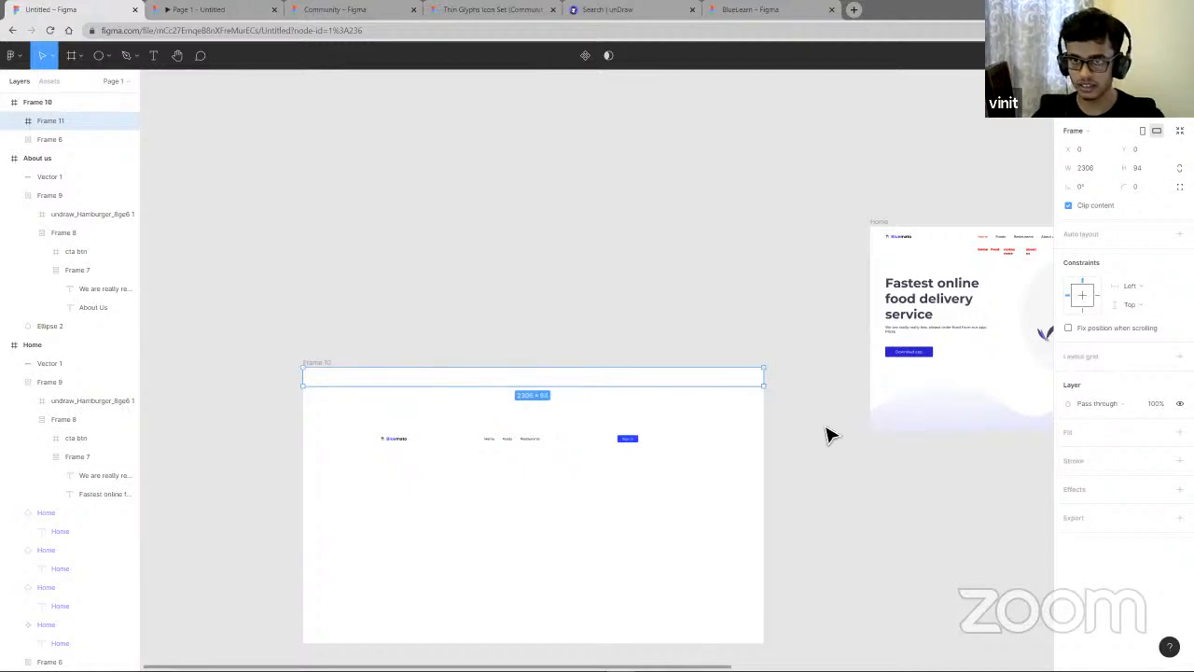
- Add a fill to the new top frame and place the navigation bar inside it
left_click(1180, 432)
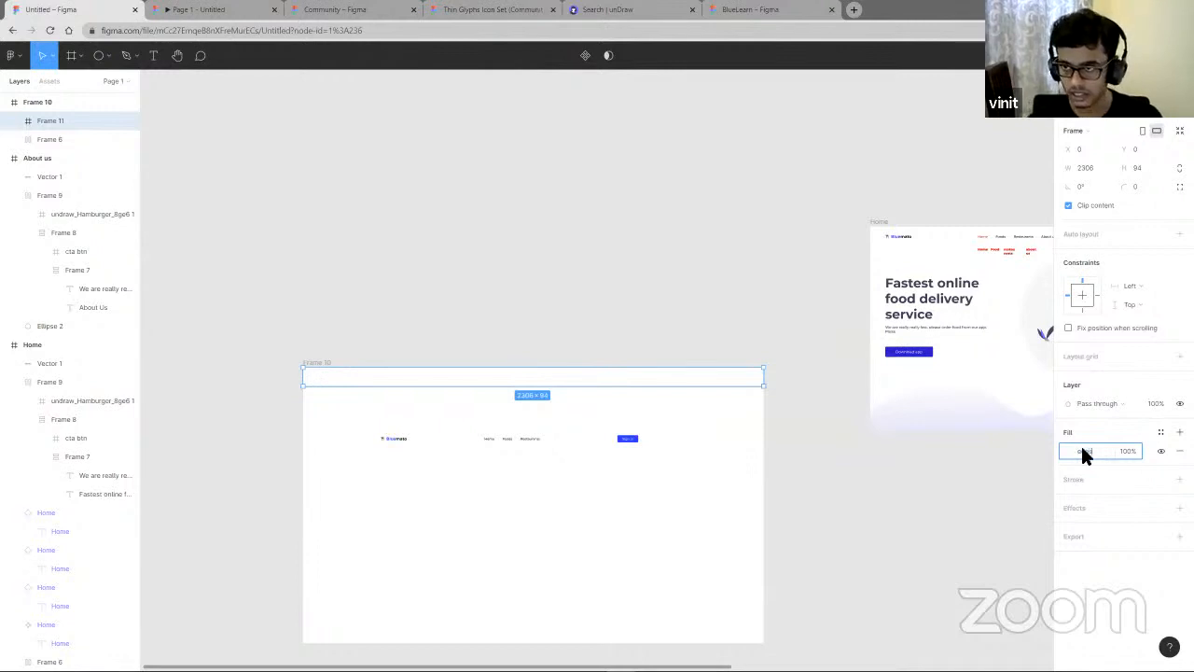
key("Return")
left_click_drag(546, 438, 573, 381)
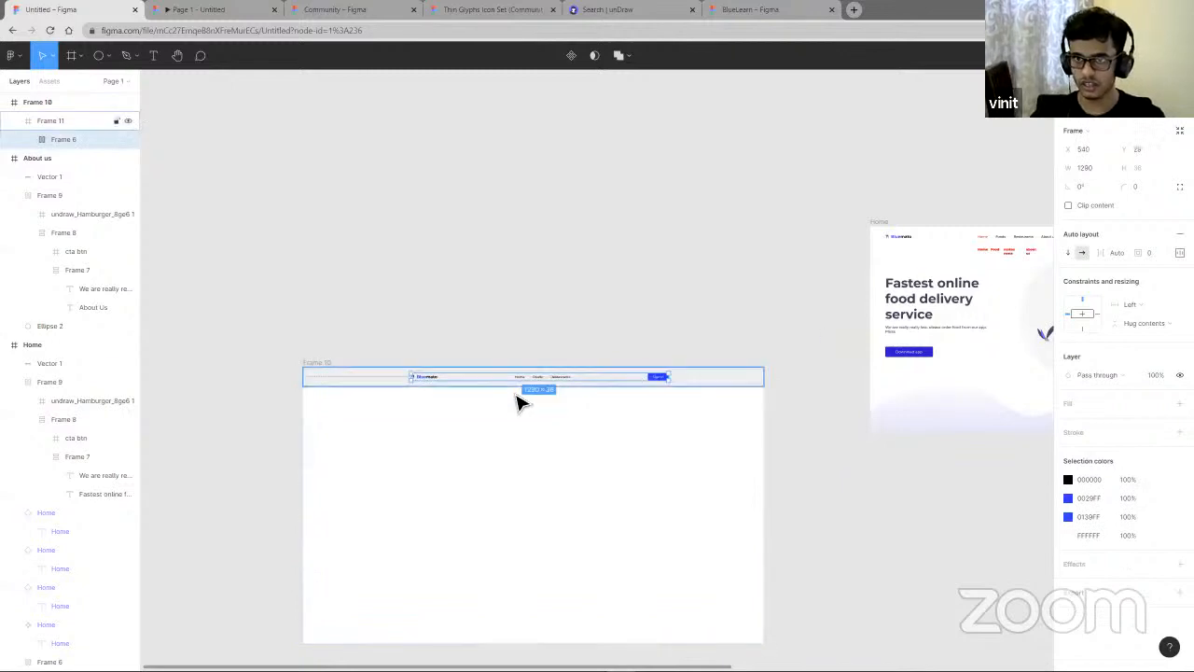
- Set the navigation bar's horizontal constraint to Center within the top frame
scroll(548, 390, "up", 3)
scroll(548, 390, "up", 2)
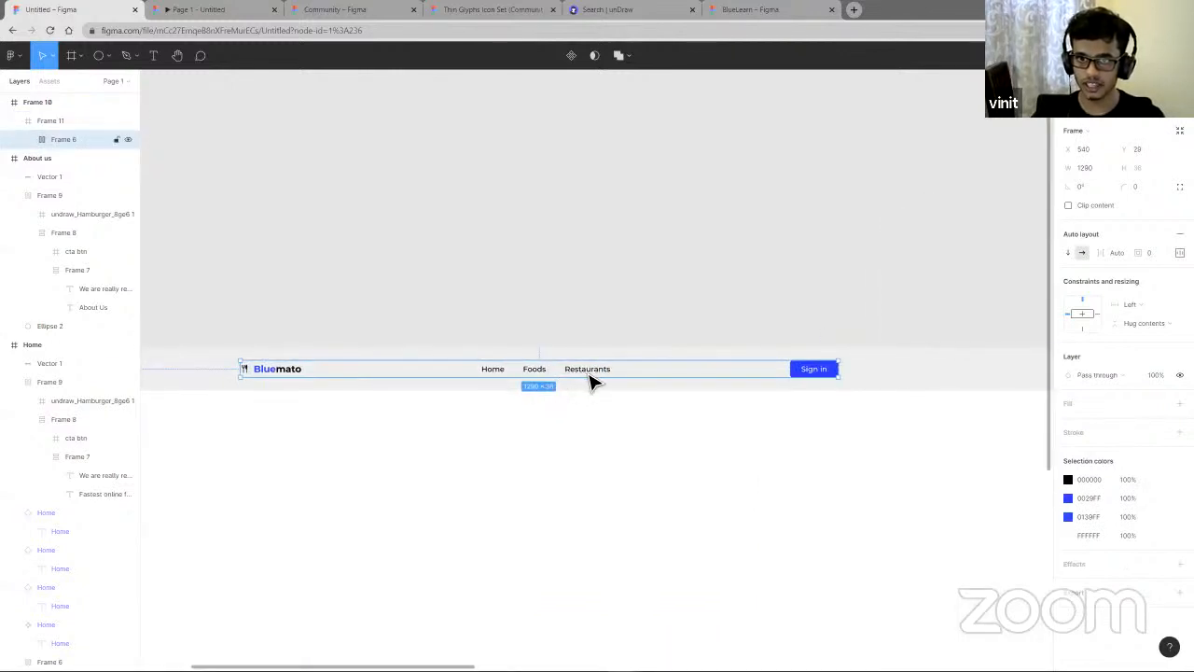
left_click(1154, 315)
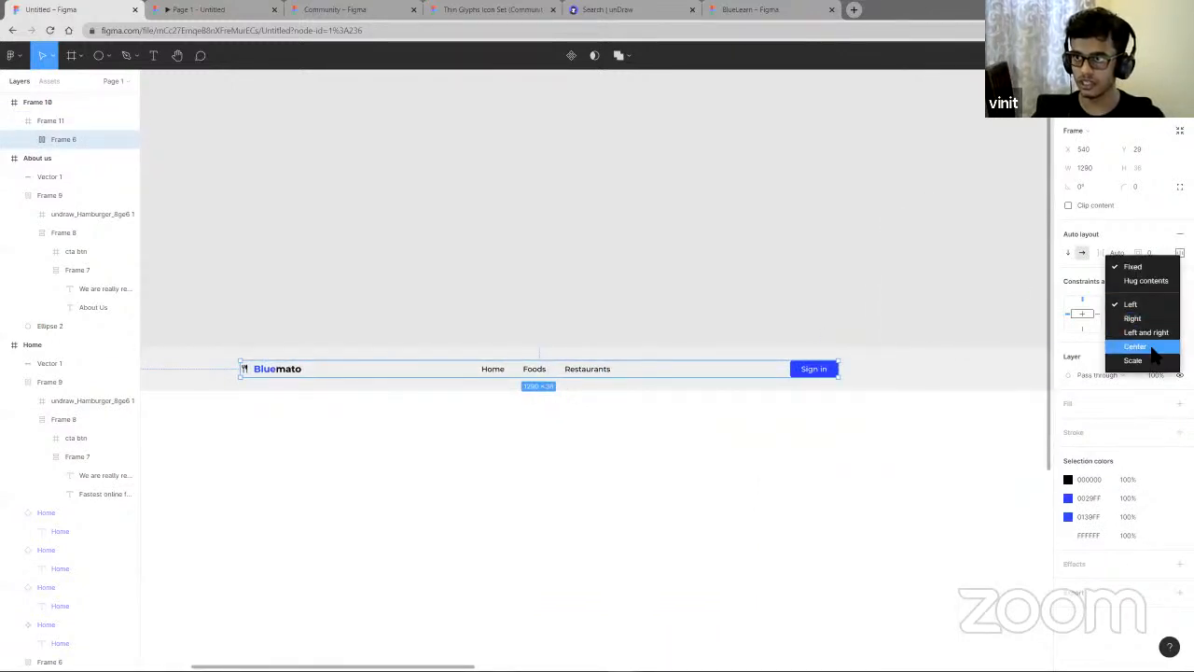
left_click(1136, 346)
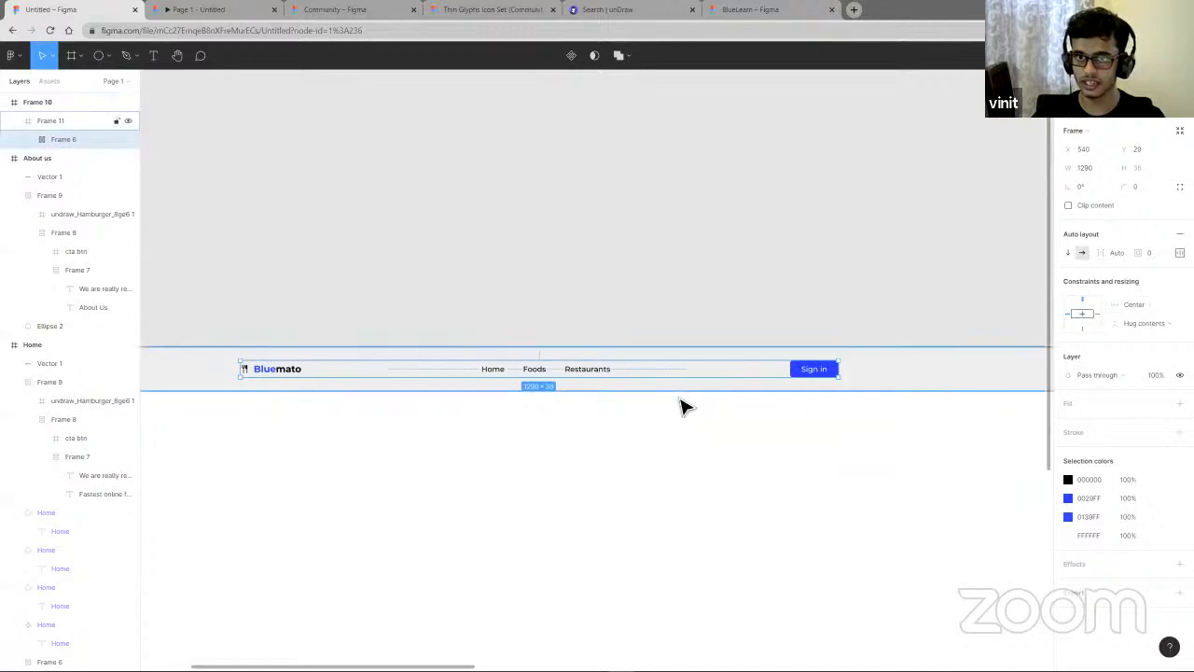
left_click(1137, 324)
left_click(1135, 388)
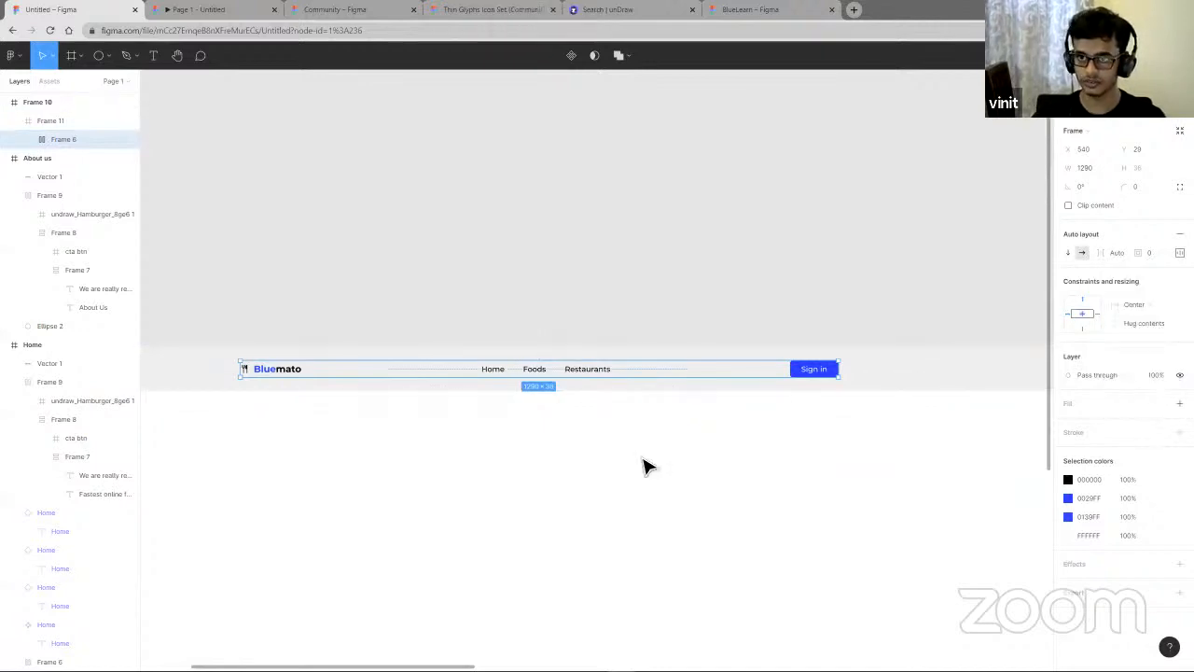
- Examine the top frame and the large frame containing it on the canvas
key("Escape")
scroll(644, 464, "down", 2)
left_click(877, 405)
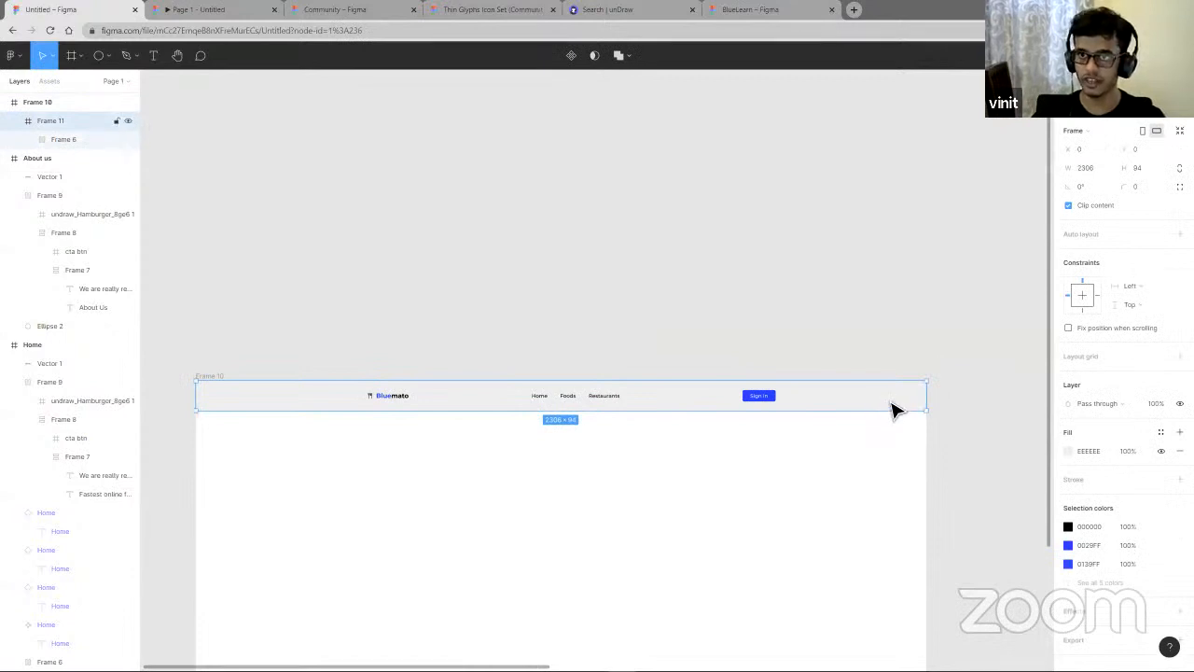
scroll(702, 580, "up", 1)
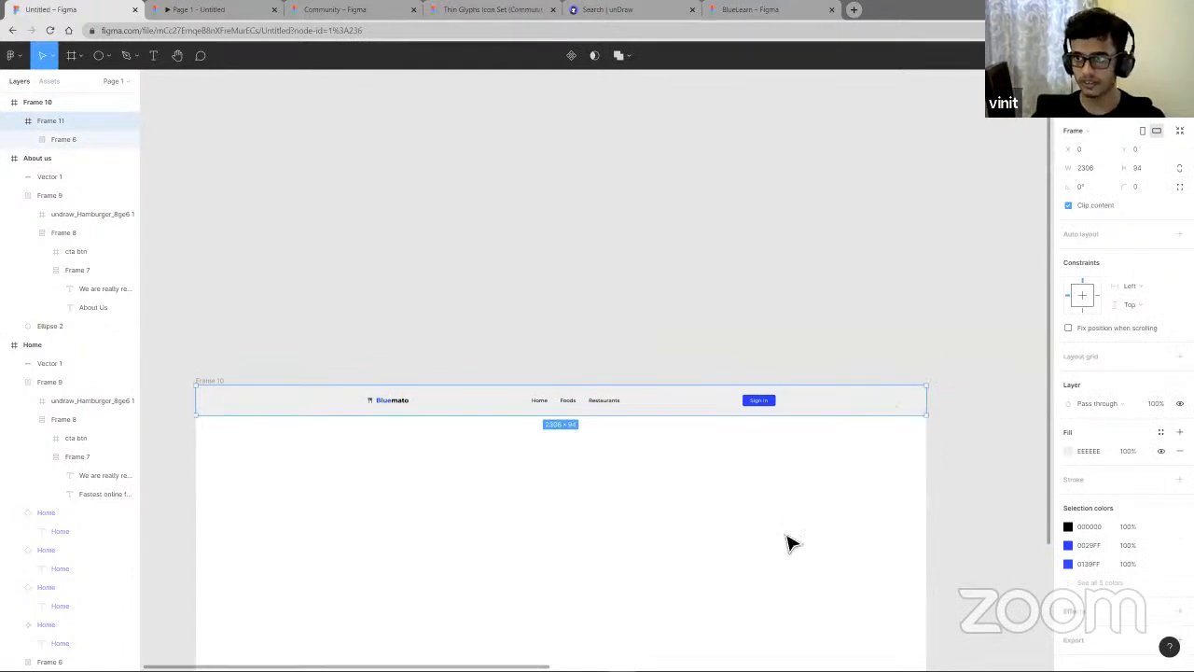
left_click(864, 520)
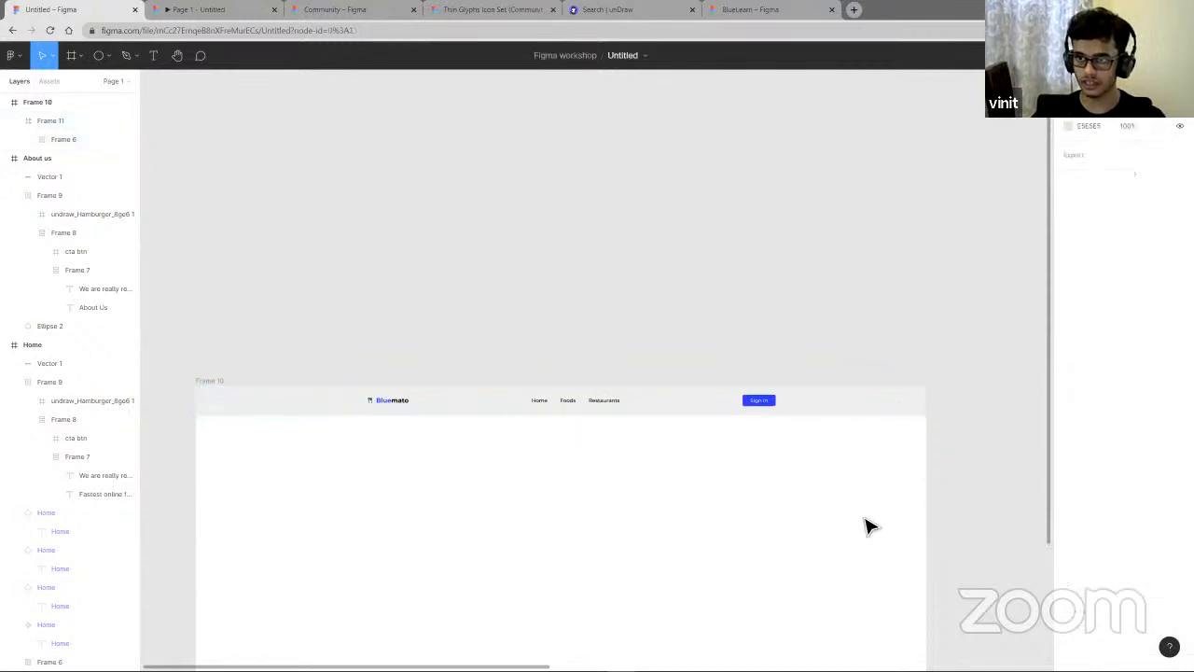
right_click(861, 523)
left_click(794, 533)
scroll(892, 567, "down", 2)
scroll(921, 616, "down", 1)
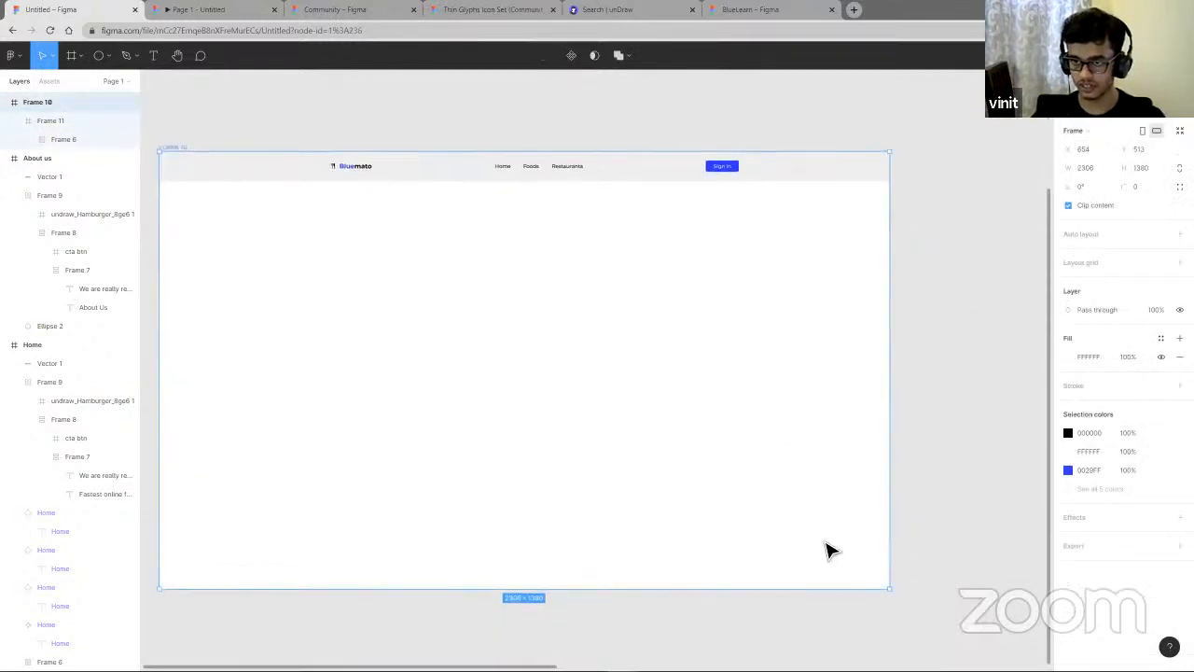
scroll(826, 547, "down", 1)
left_click_drag(884, 585, 639, 527)
left_click_drag(793, 535, 887, 523)
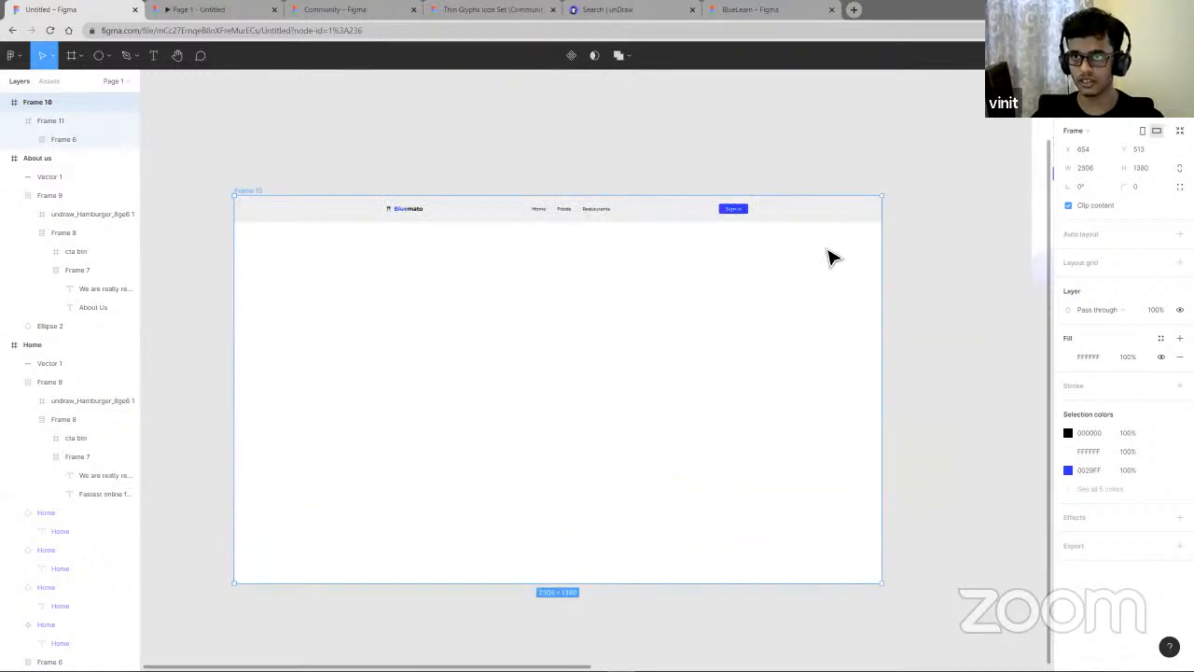
- Set the top frame's horizontal constraint to Left and right, keeping its vertical constraint at Top
left_click(840, 213)
left_click(1155, 289)
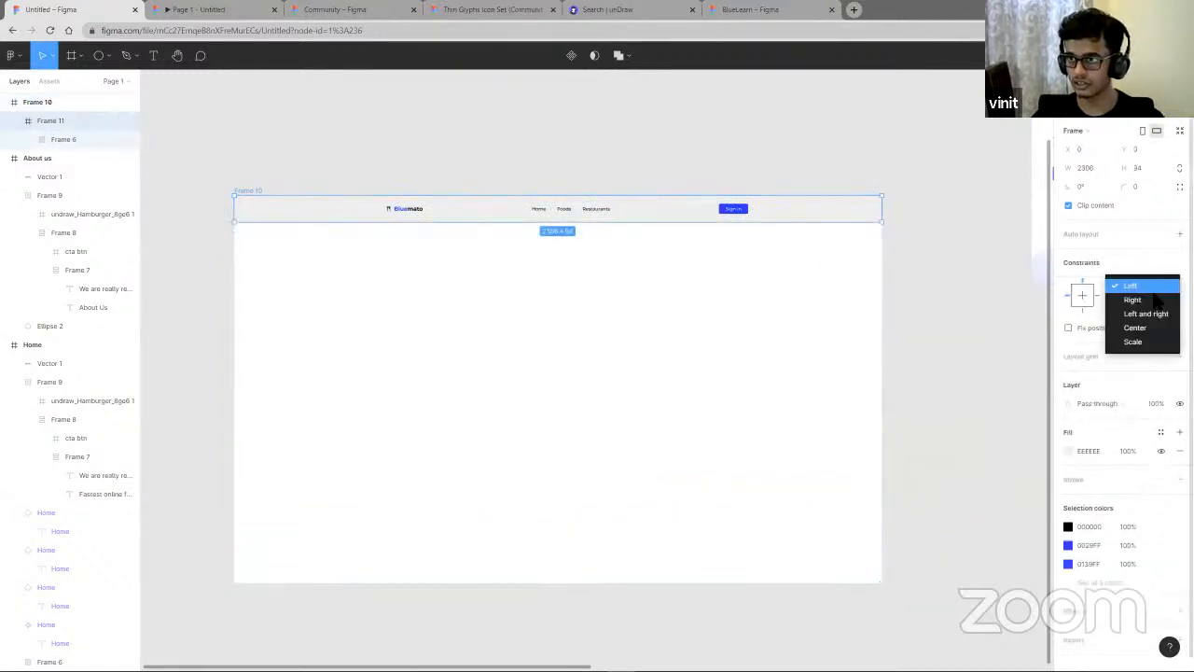
left_click(1146, 312)
left_click(1143, 304)
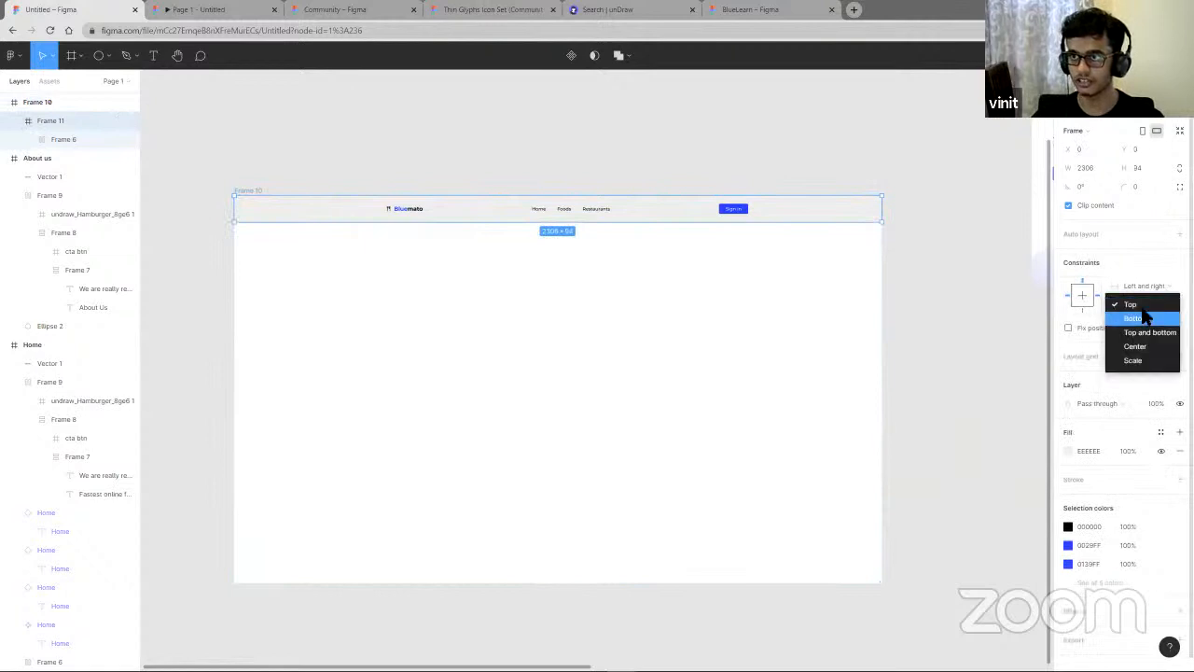
left_click(1144, 306)
- Widen the large frame to about 2834 wide to test the top frame stretching
left_click(868, 418)
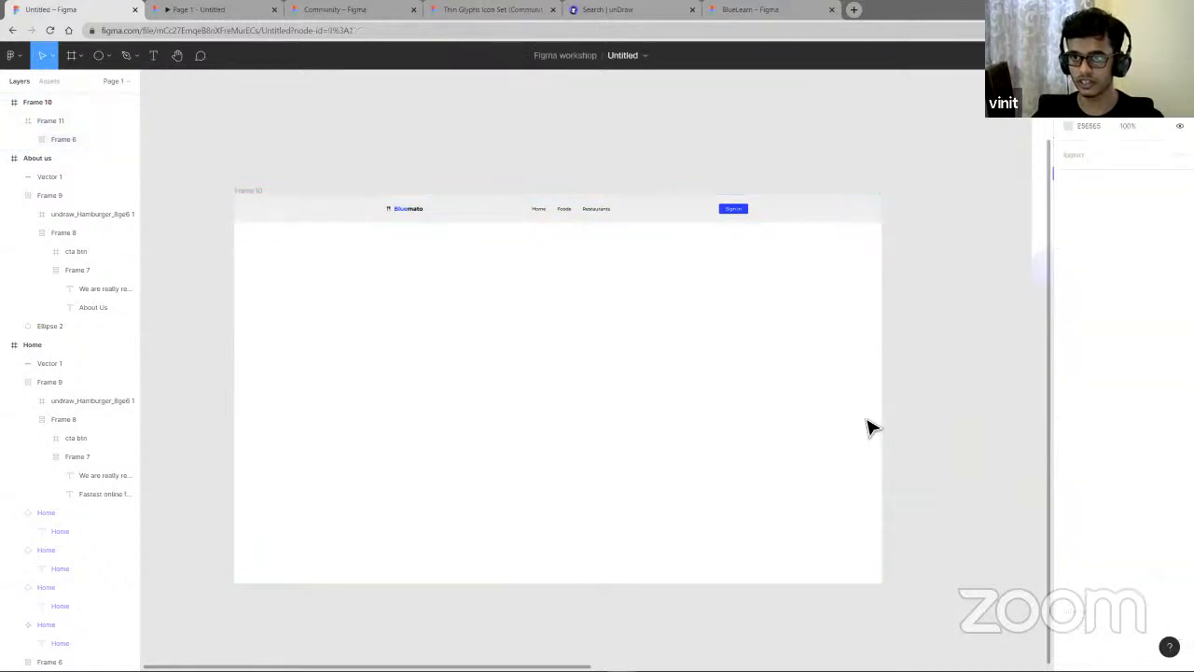
right_click(855, 416)
left_click(838, 413)
left_click_drag(883, 417, 975, 424)
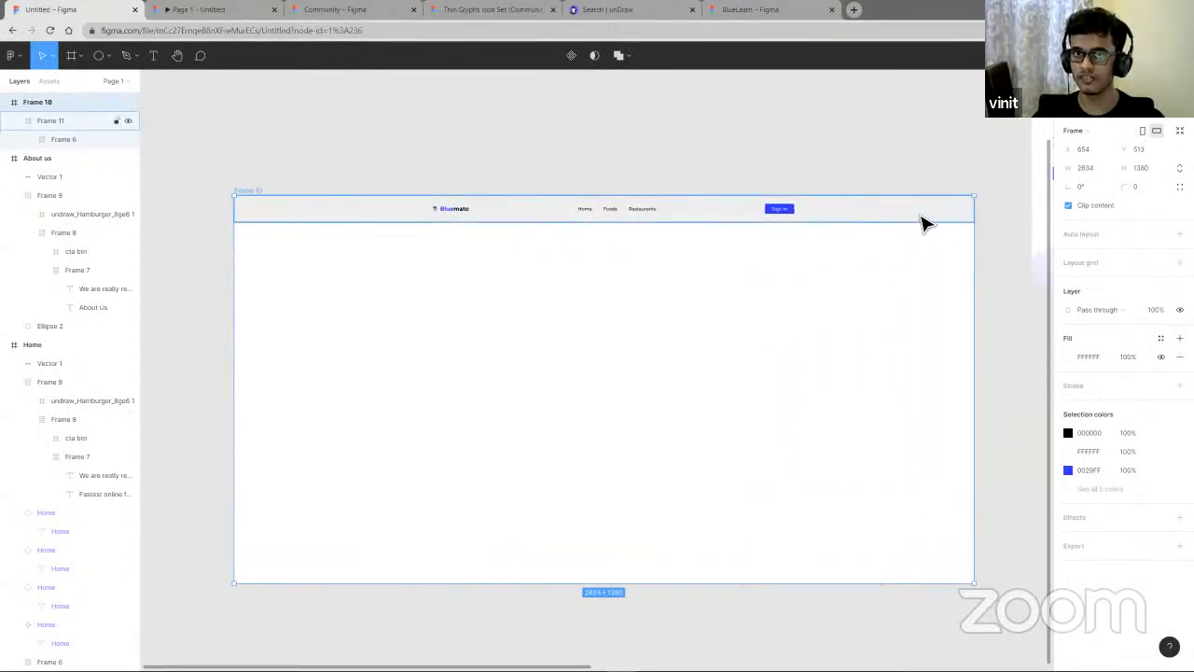
- Rename the large frame as mainframe
right_click(805, 359)
left_click(702, 375)
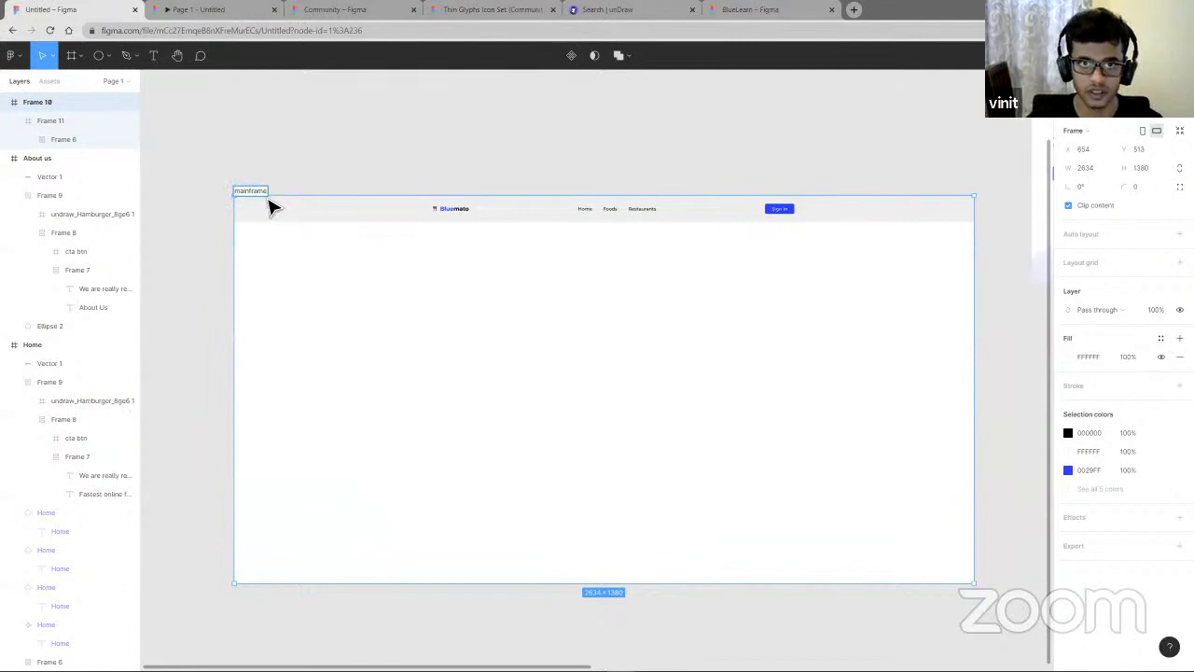
left_click(338, 280)
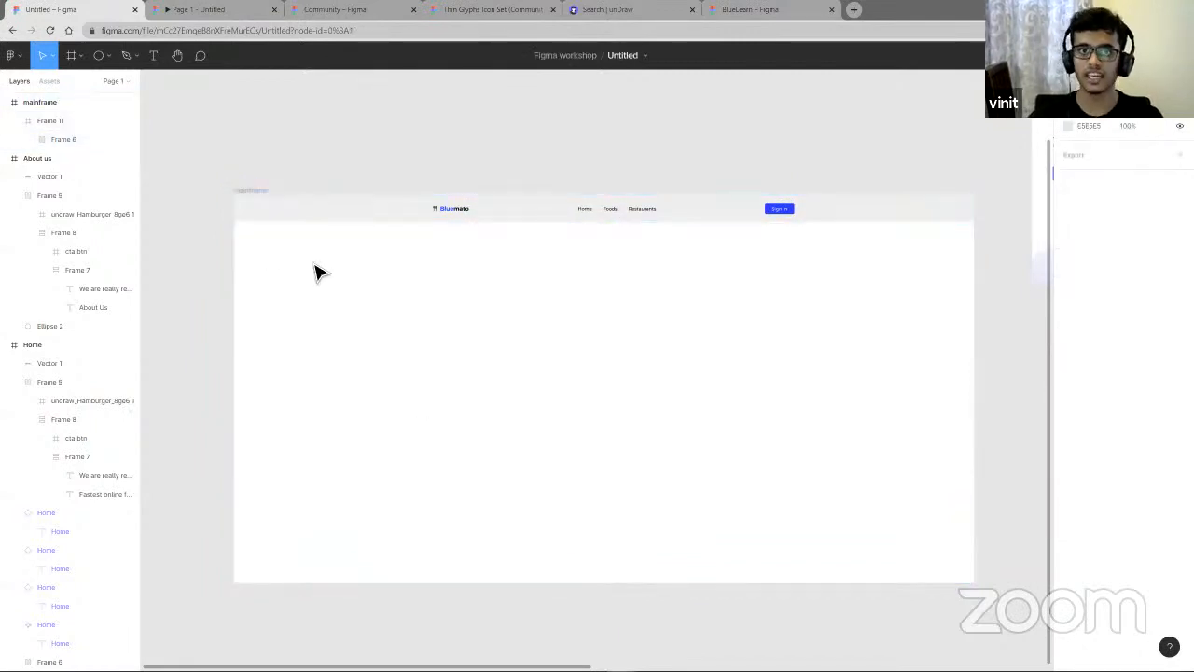
- Move the navigation bar frame down to the vertical middle of the mainframe
mouse_move(328, 233)
left_mouse_down()
mouse_move(344, 242)
mouse_move(328, 233)
left_mouse_up()
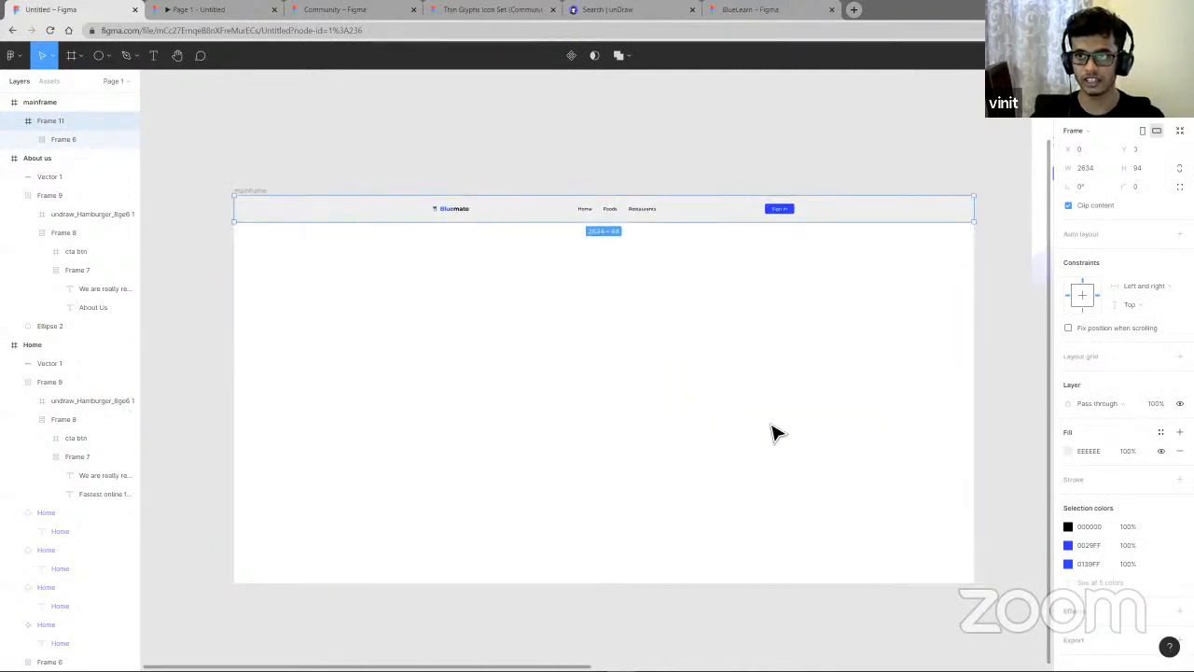
left_click(887, 443)
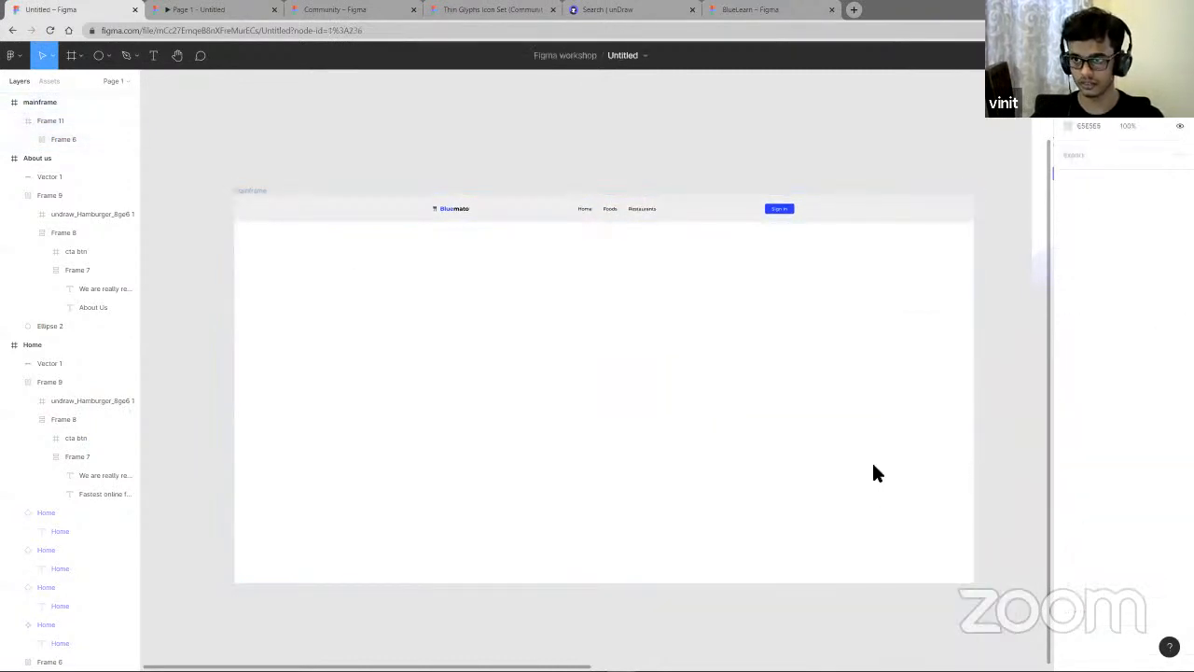
left_click_drag(932, 472, 972, 463)
left_click_drag(877, 205, 871, 383)
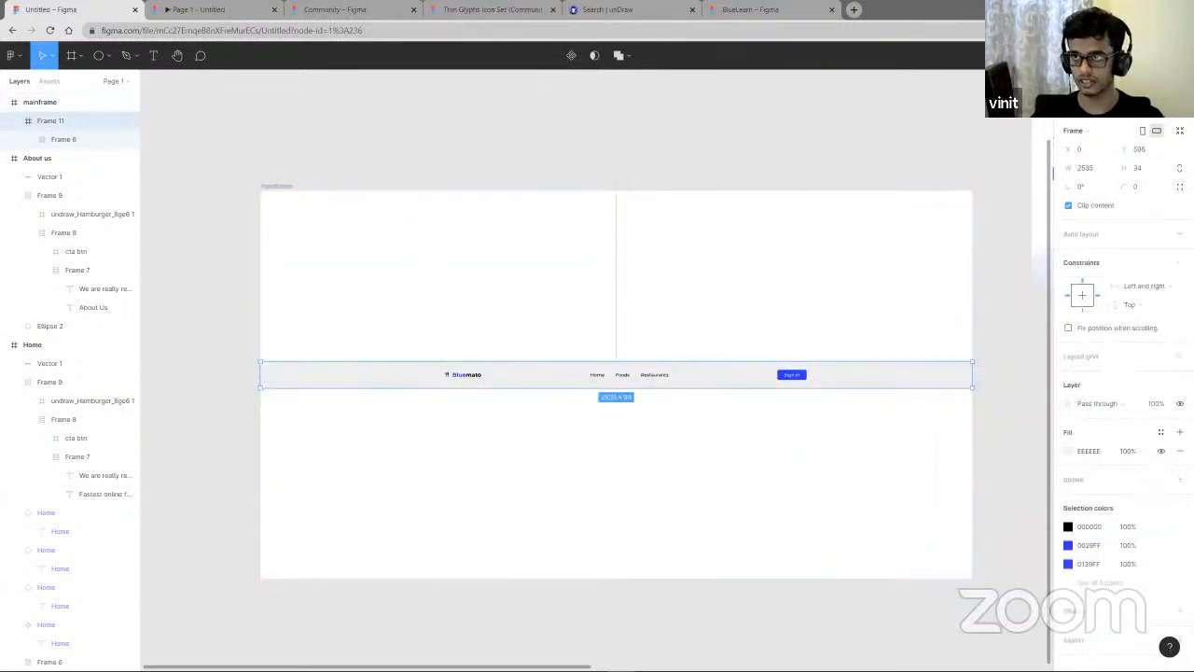
left_click(1146, 104)
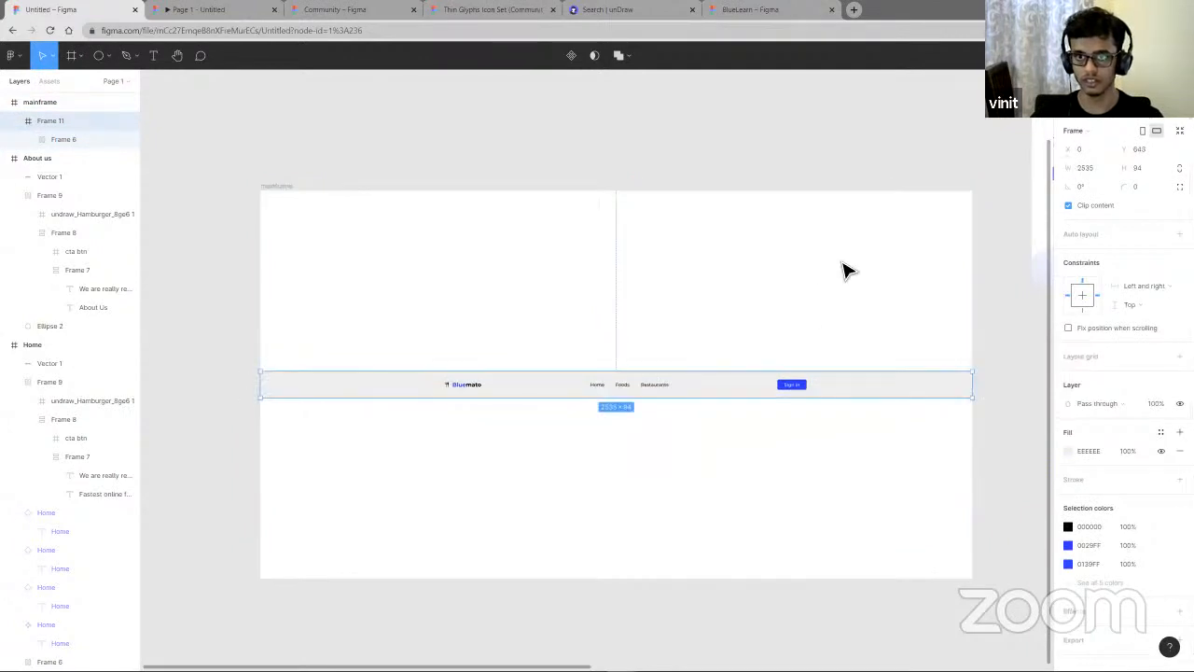
- Set the navigation bar frame's horizontal and vertical constraints to Center
left_click(1163, 295)
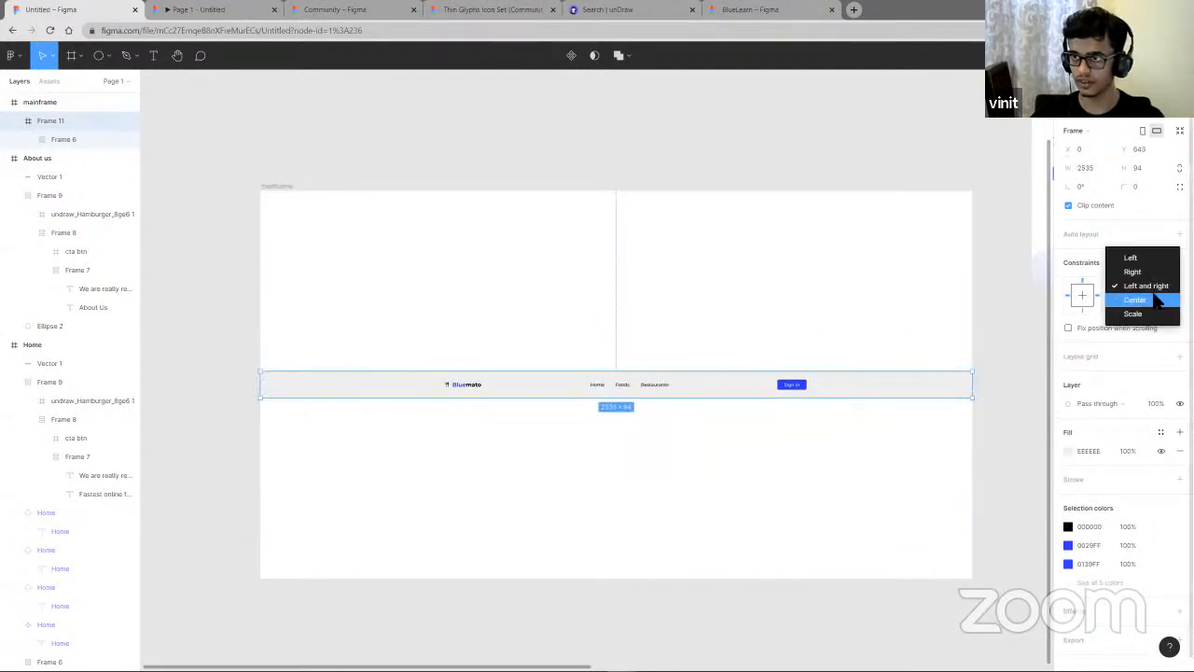
left_click(1153, 301)
left_click(1142, 305)
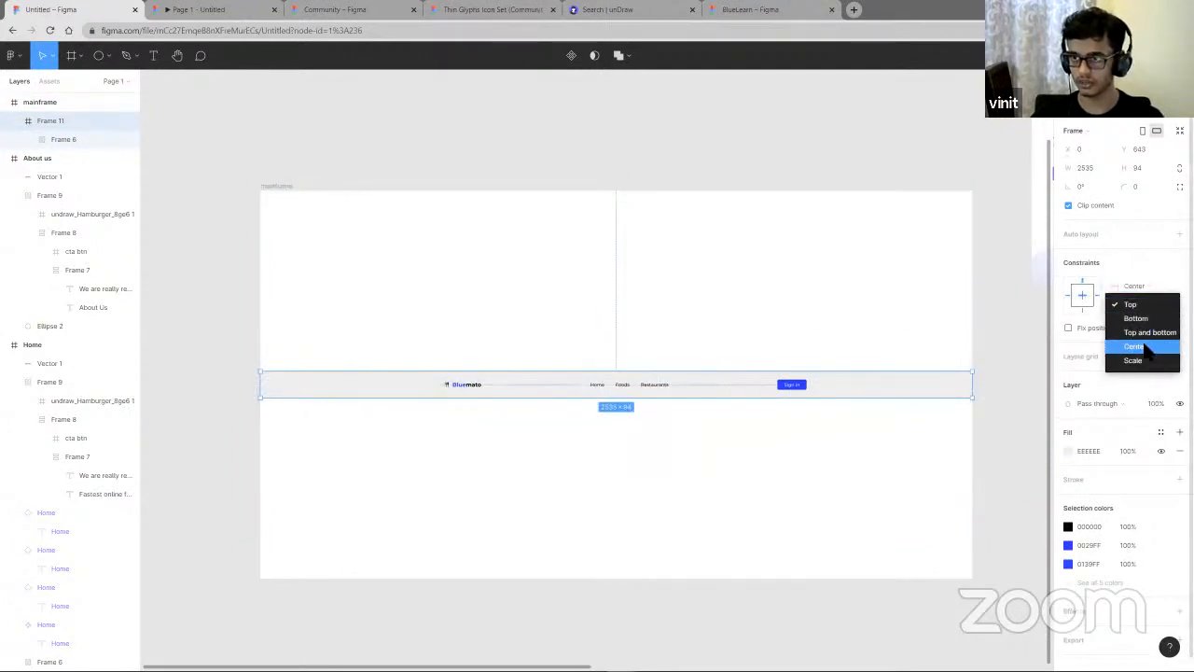
left_click(1133, 346)
- Resize the mainframe to about 3543 × 1772 to test the centered navigation bar
left_click(784, 532)
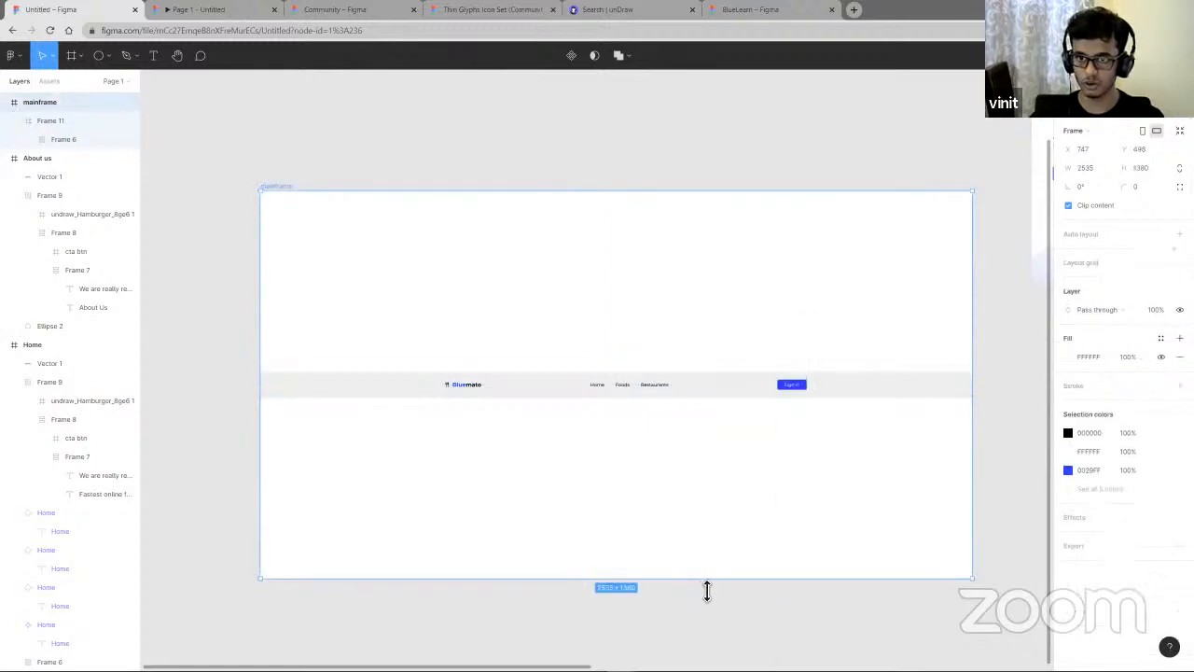
left_click_drag(707, 584, 698, 561)
scroll(698, 561, "down", 5)
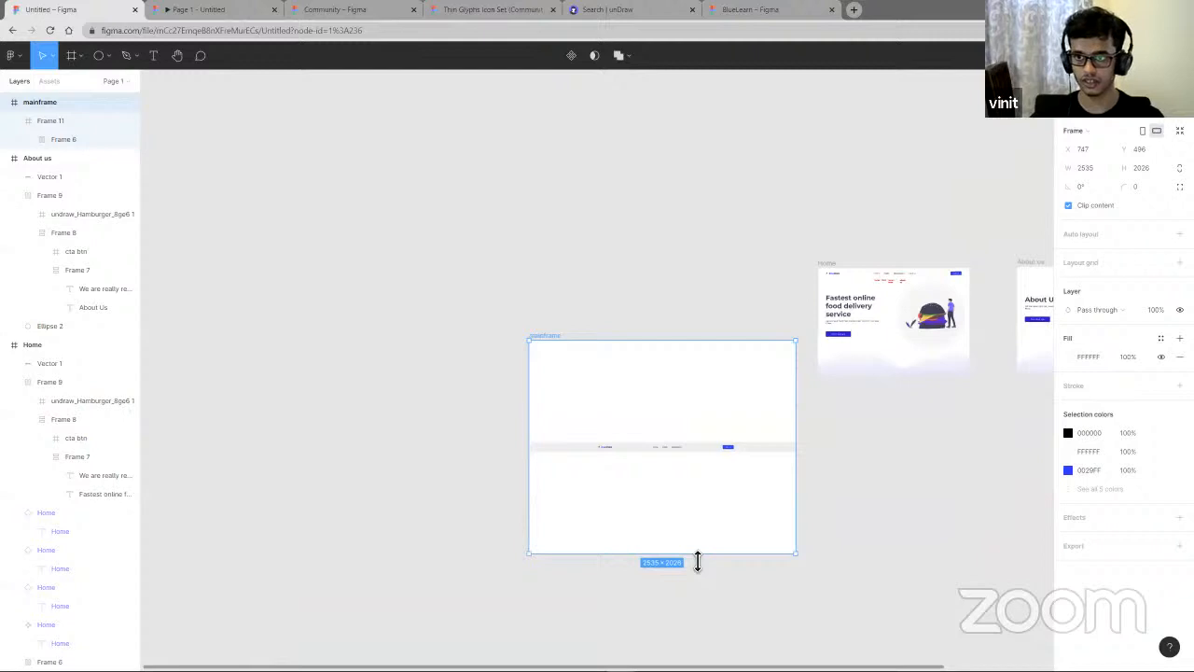
left_click_drag(698, 561, 701, 533)
left_click_drag(798, 491, 1014, 505)
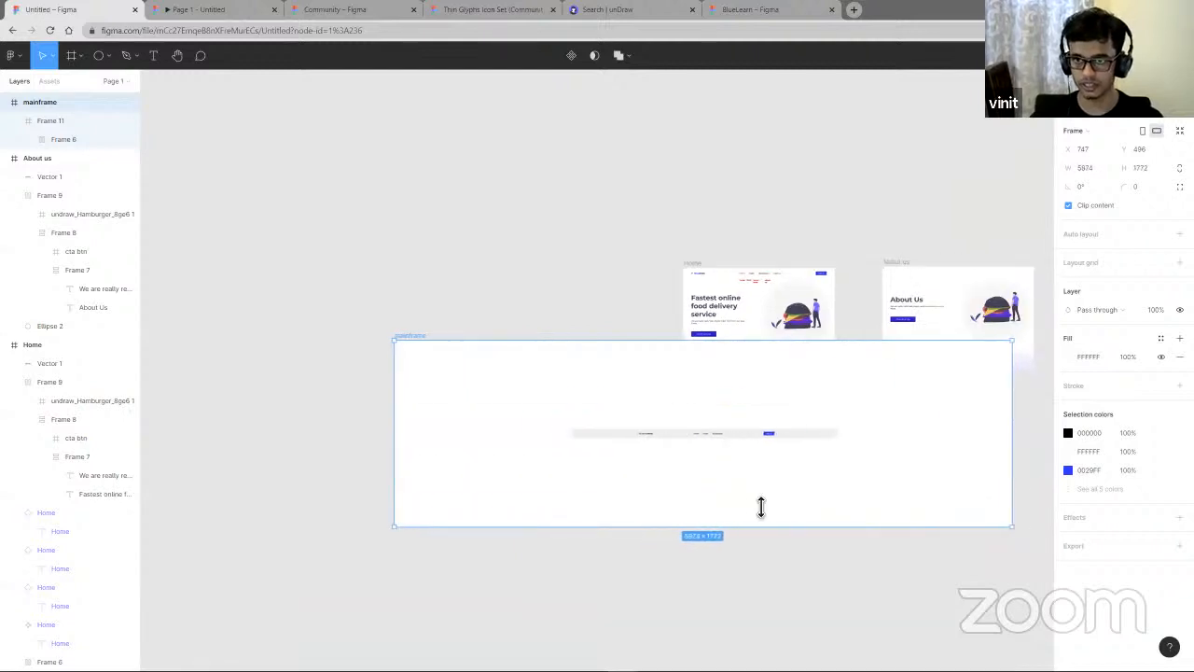
left_click_drag(761, 507, 726, 504)
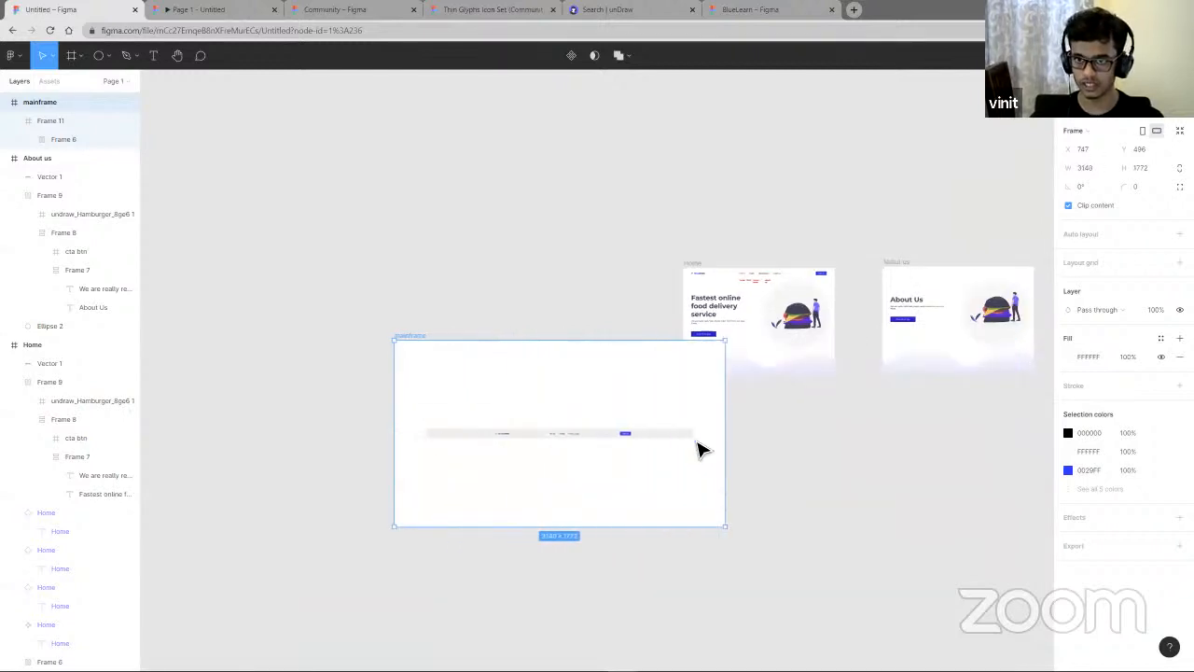
left_click(696, 441)
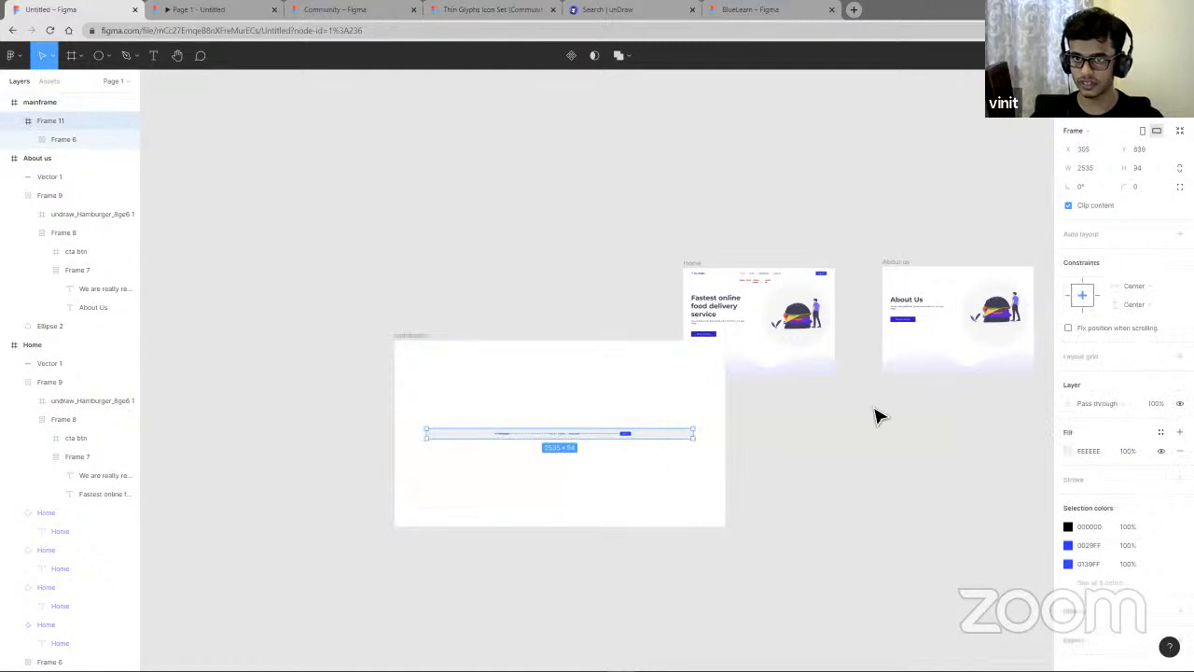
left_click(1134, 303)
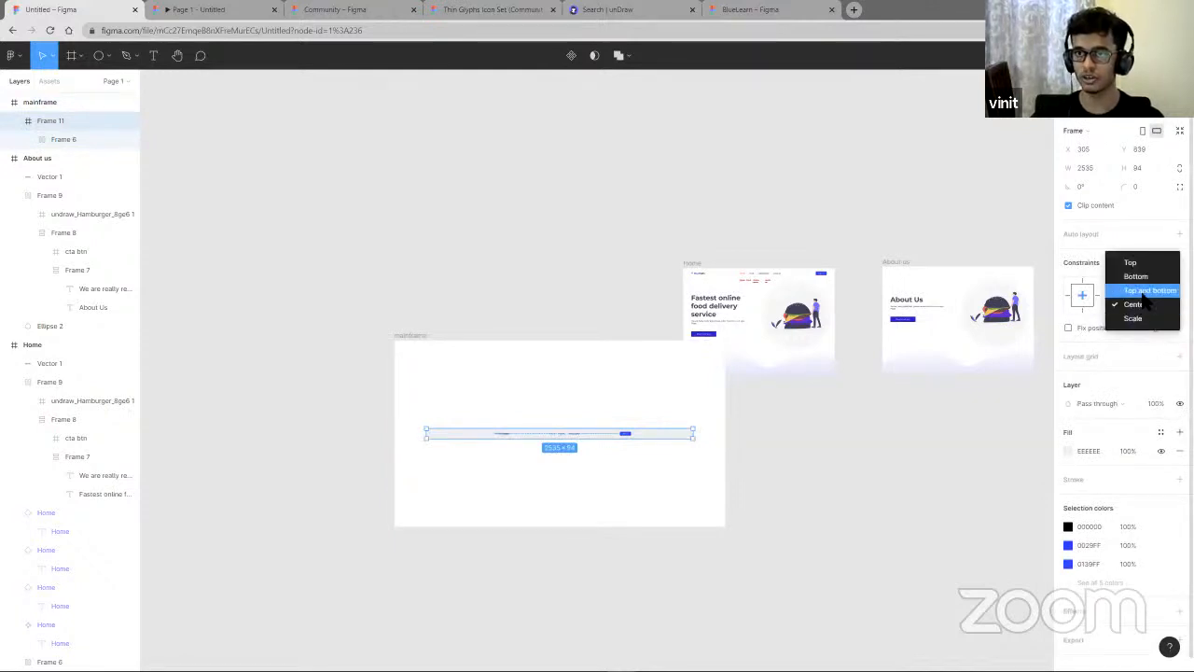
left_click(1134, 305)
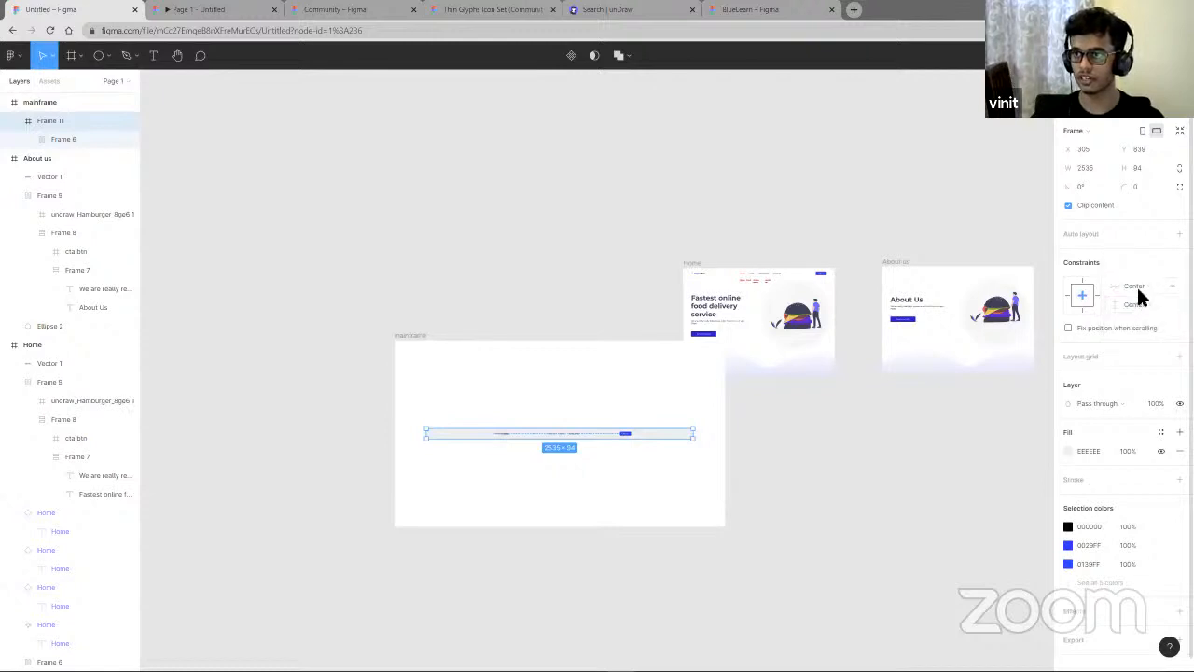
left_click(1138, 285)
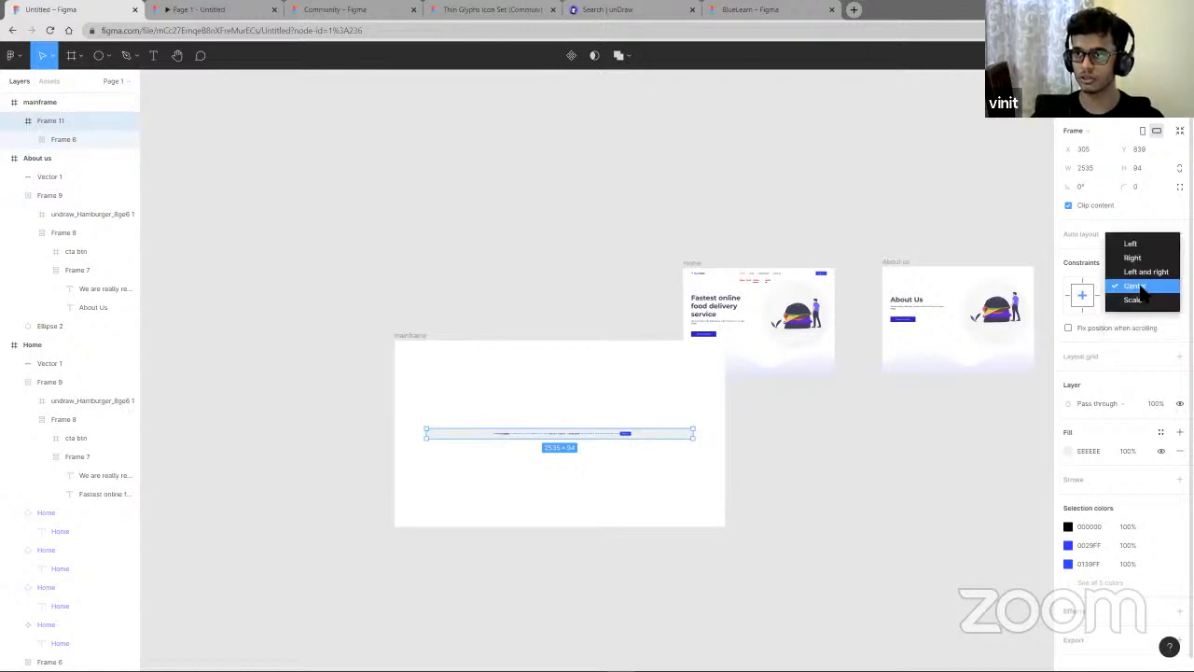
left_click(658, 495)
- Narrow the mainframe to about 2486 × 1772
left_click(665, 491)
left_click(666, 485)
left_click_drag(725, 490, 662, 493)
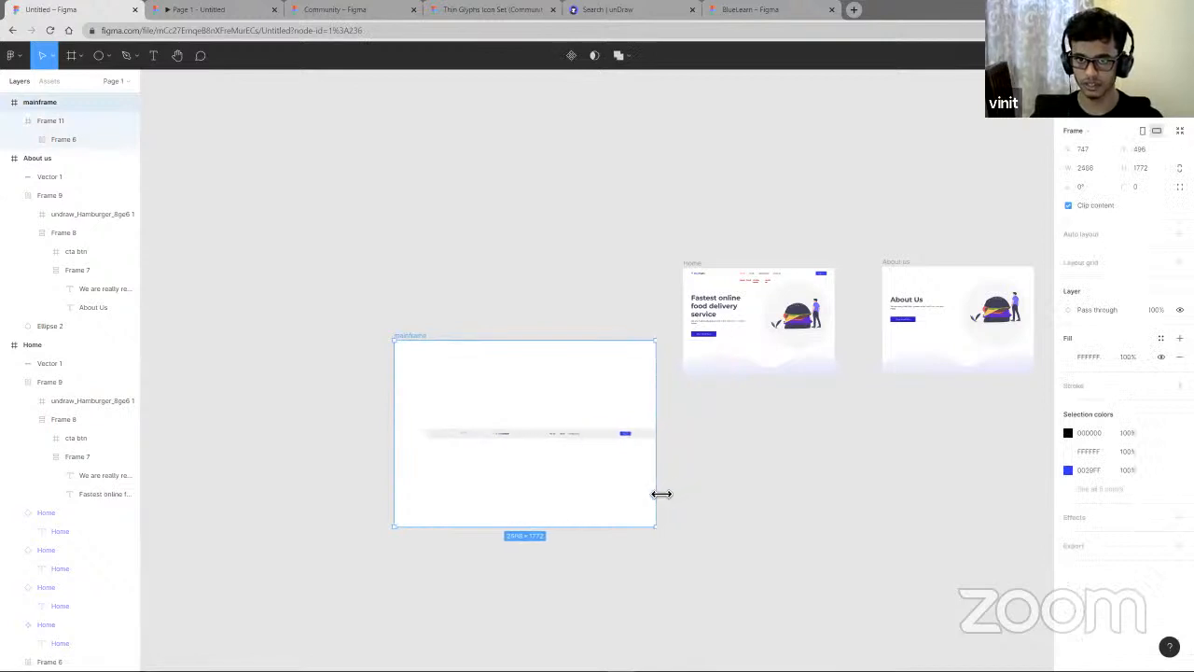
scroll(665, 489, "up", 5)
scroll(647, 483, "down", 5)
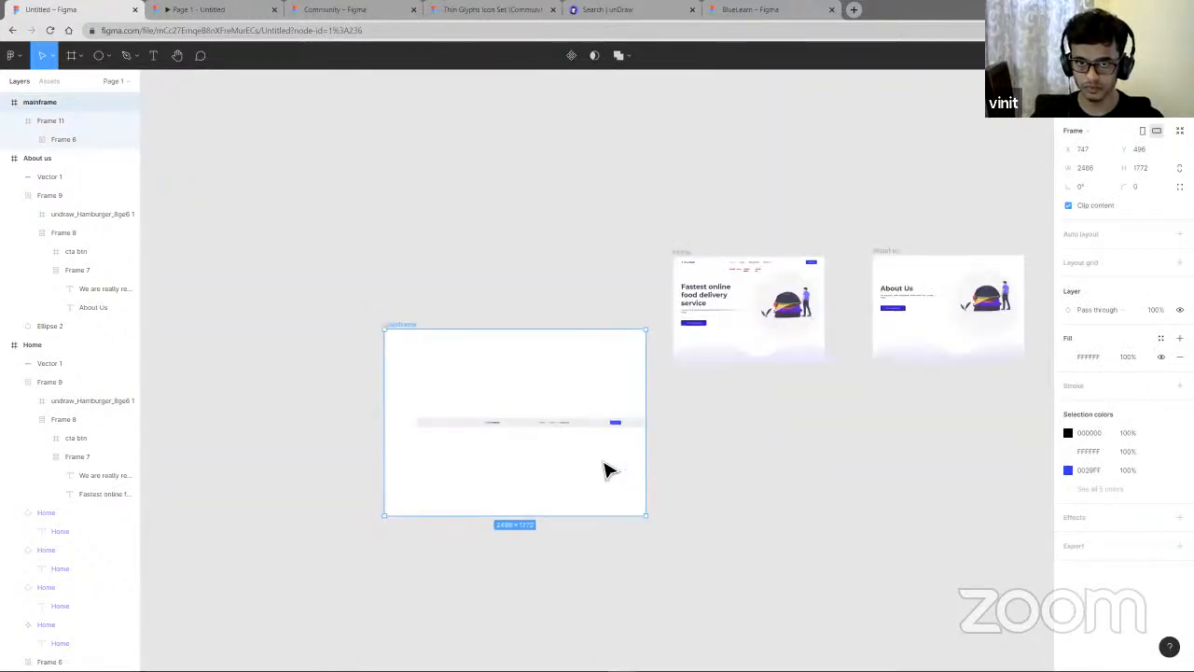
- Move the mainframe left and widen it slightly to about 2511
left_click_drag(597, 429, 527, 427)
left_click(569, 425)
left_click(1087, 104)
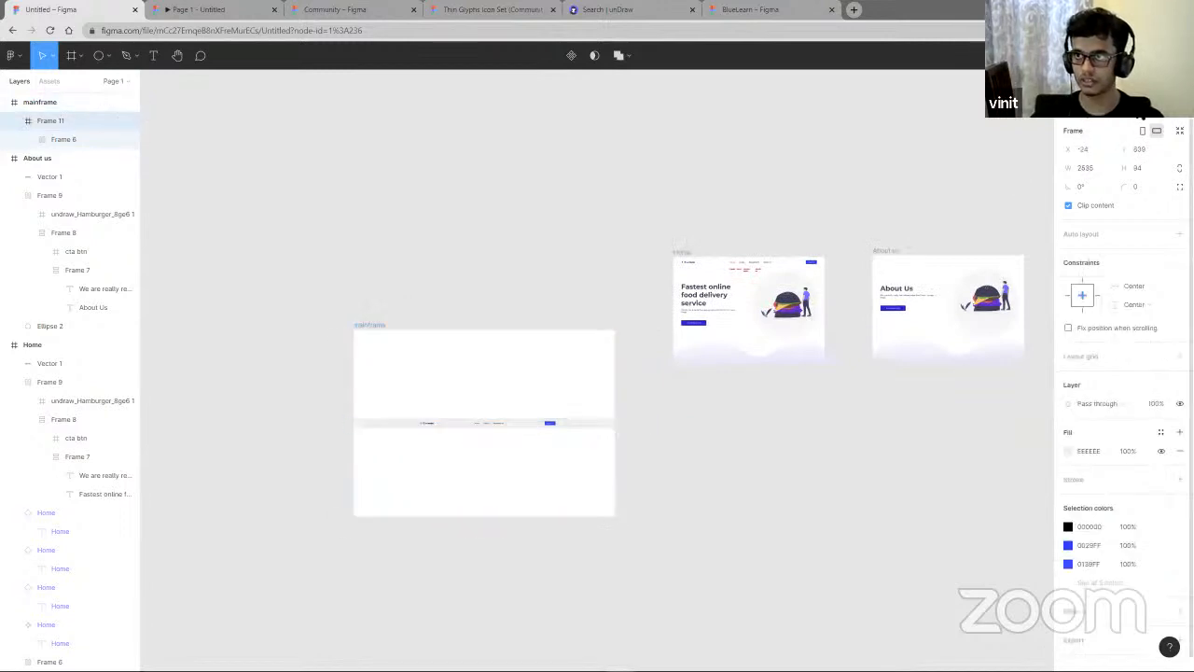
right_click(547, 486)
key("Escape")
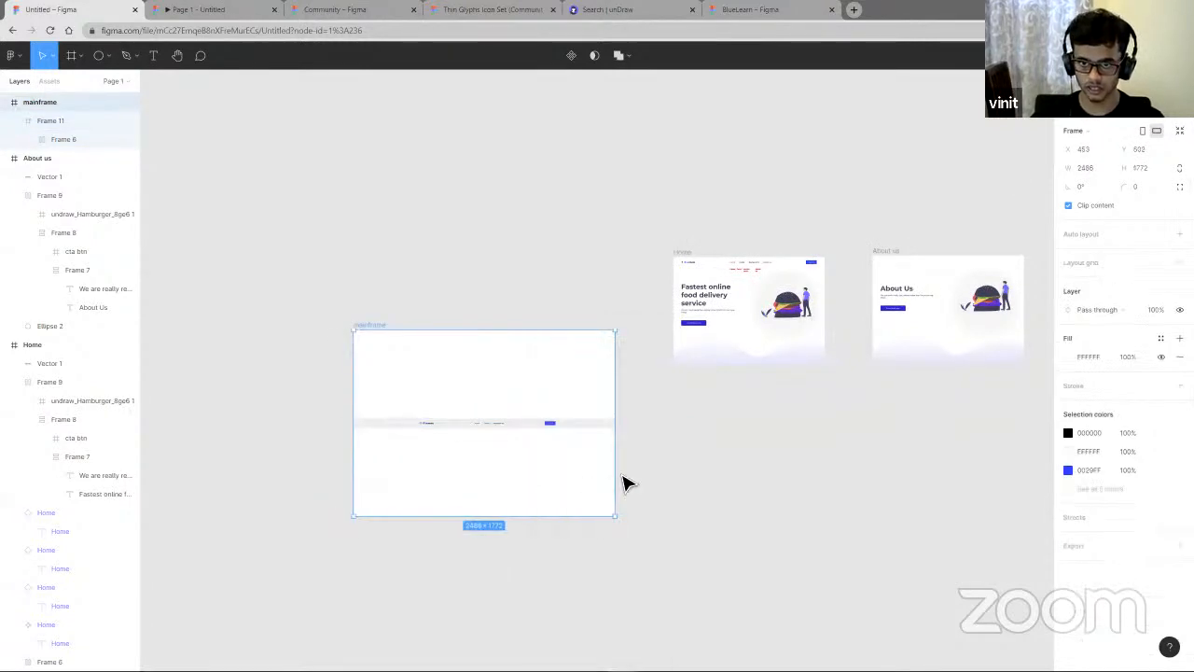
left_click_drag(626, 479, 630, 479)
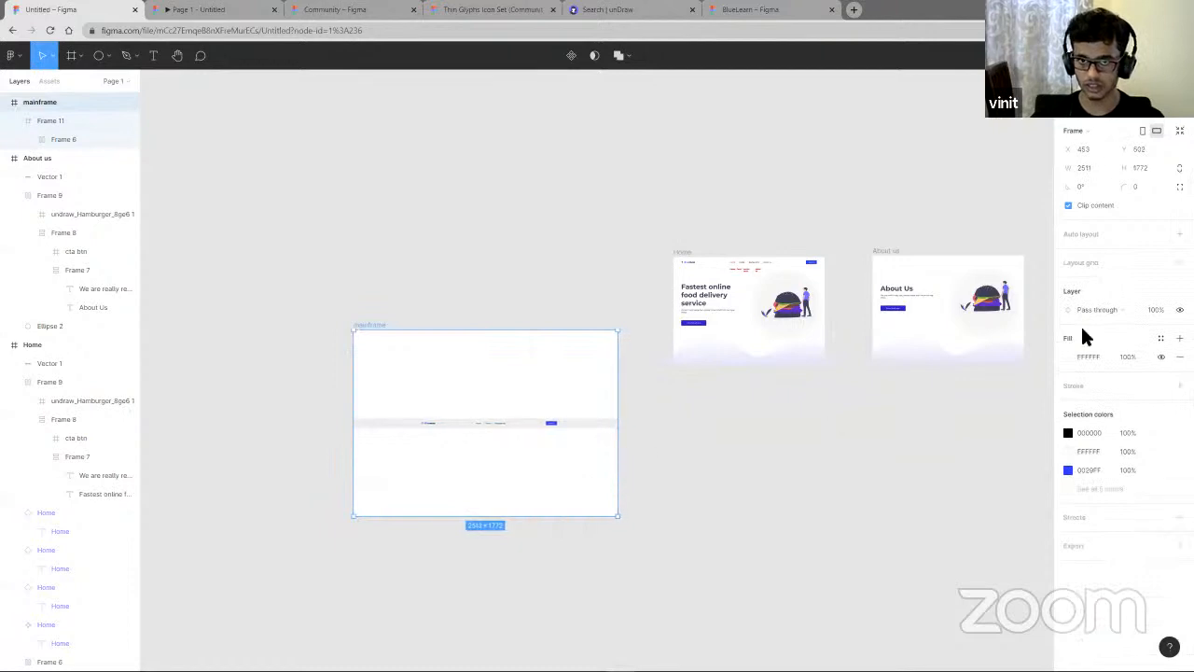
- Change the navigation bar frame's horizontal constraint to Left and right
left_click(598, 426)
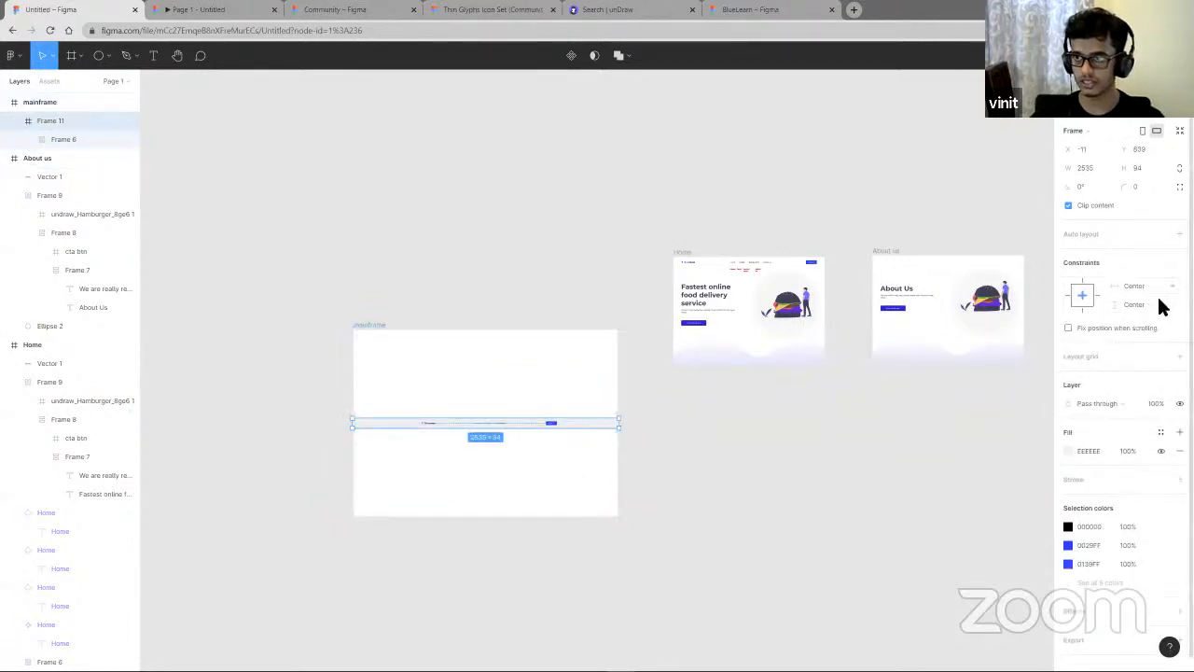
left_click(1155, 289)
left_click(1140, 270)
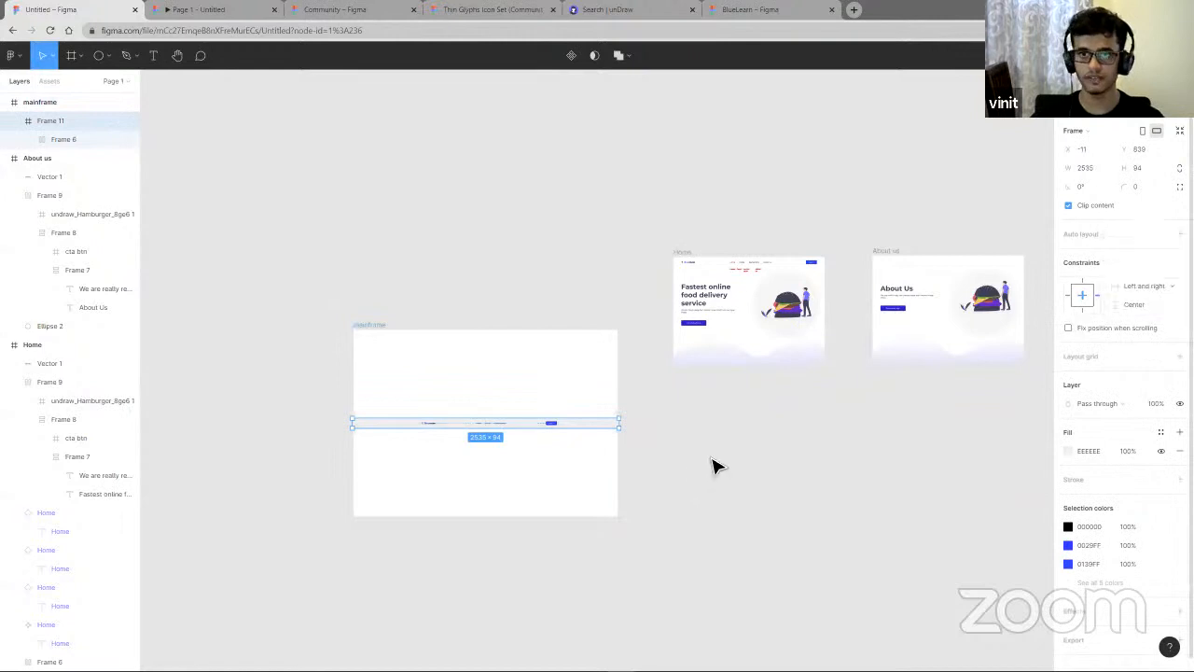
- Resize the mainframe by its corner to about 1516 × 1875 to test the stretching bar
right_click(612, 473)
left_click(562, 470)
left_click_drag(625, 479, 662, 384)
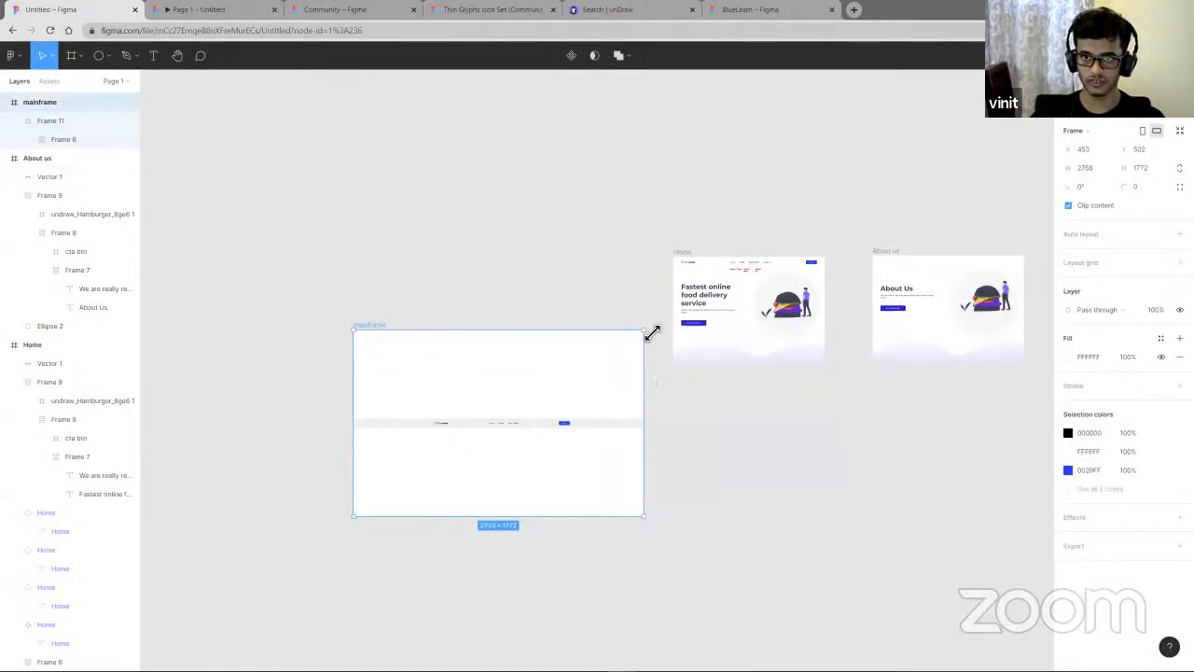
left_click_drag(651, 330, 572, 334)
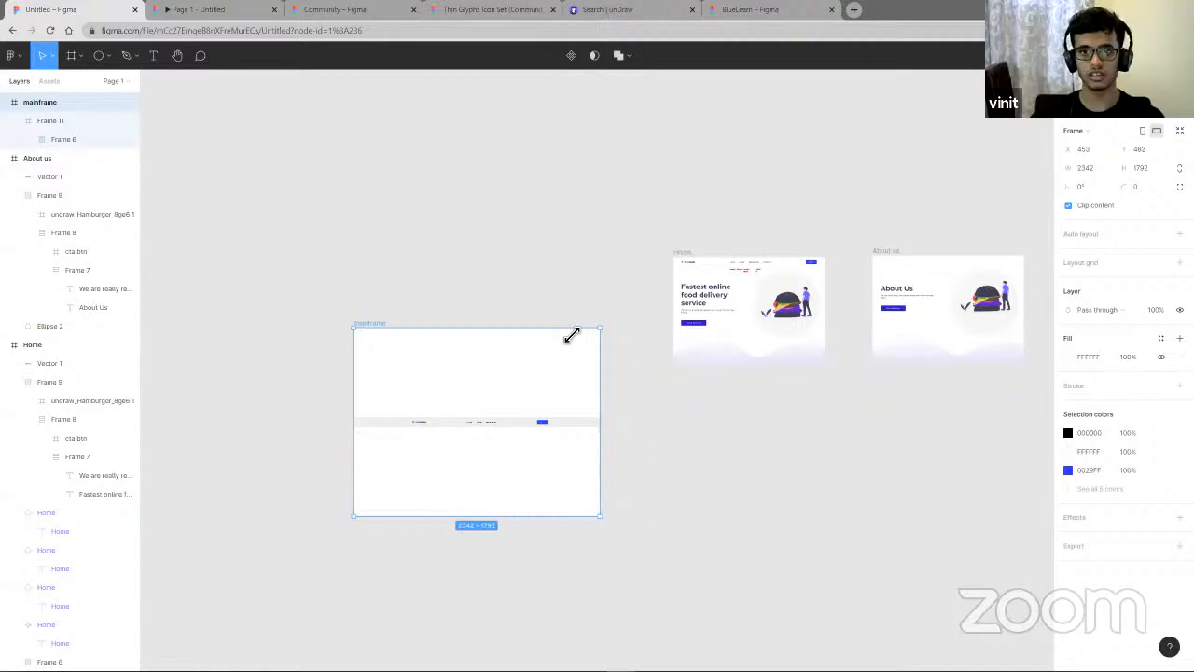
left_click_drag(572, 335, 512, 319)
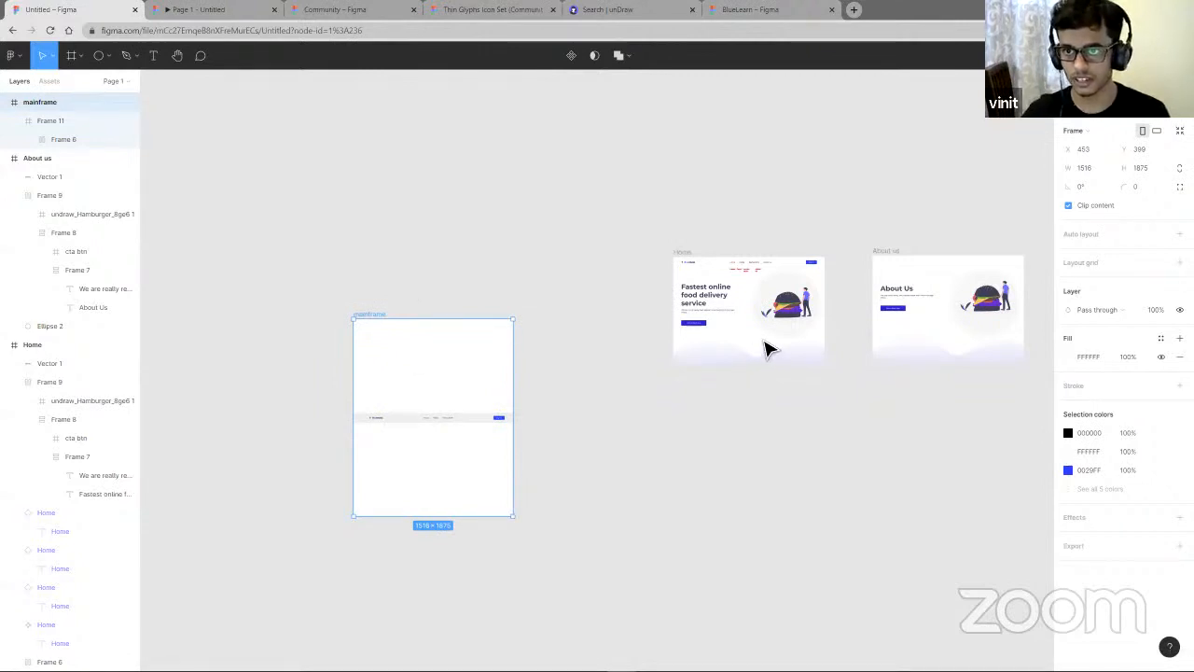
- Show the Home frame's 12-column layout grid
scroll(766, 350, "up", 3)
scroll(744, 342, "right", 5)
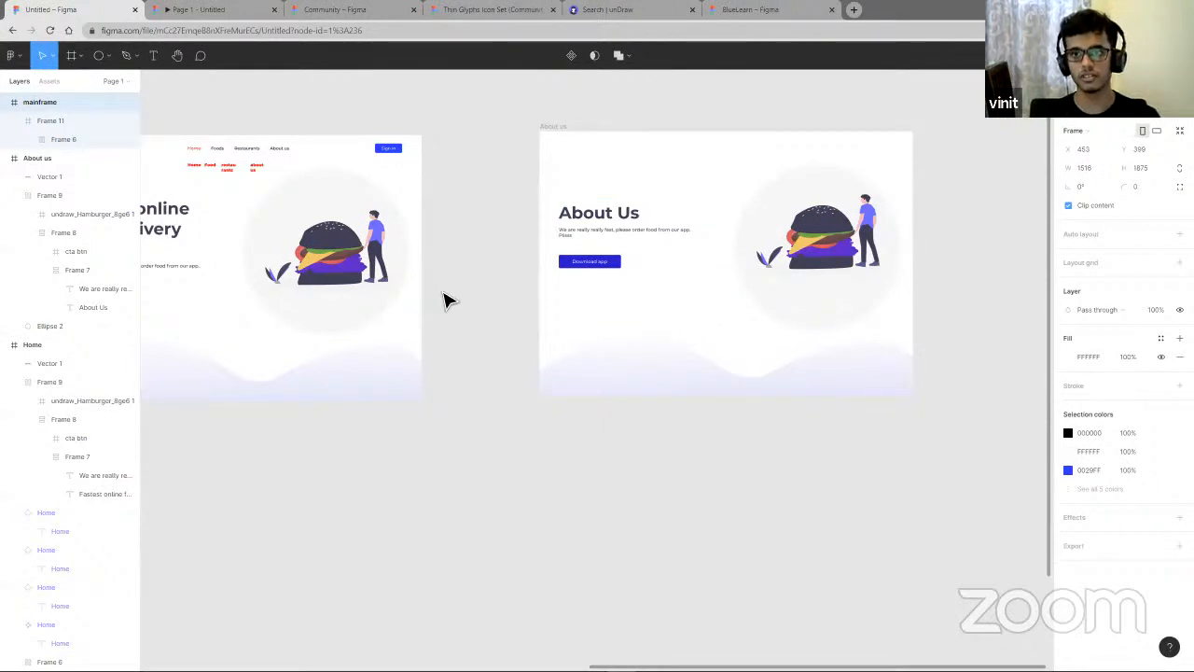
scroll(430, 299, "down", 5)
scroll(489, 296, "left", 2)
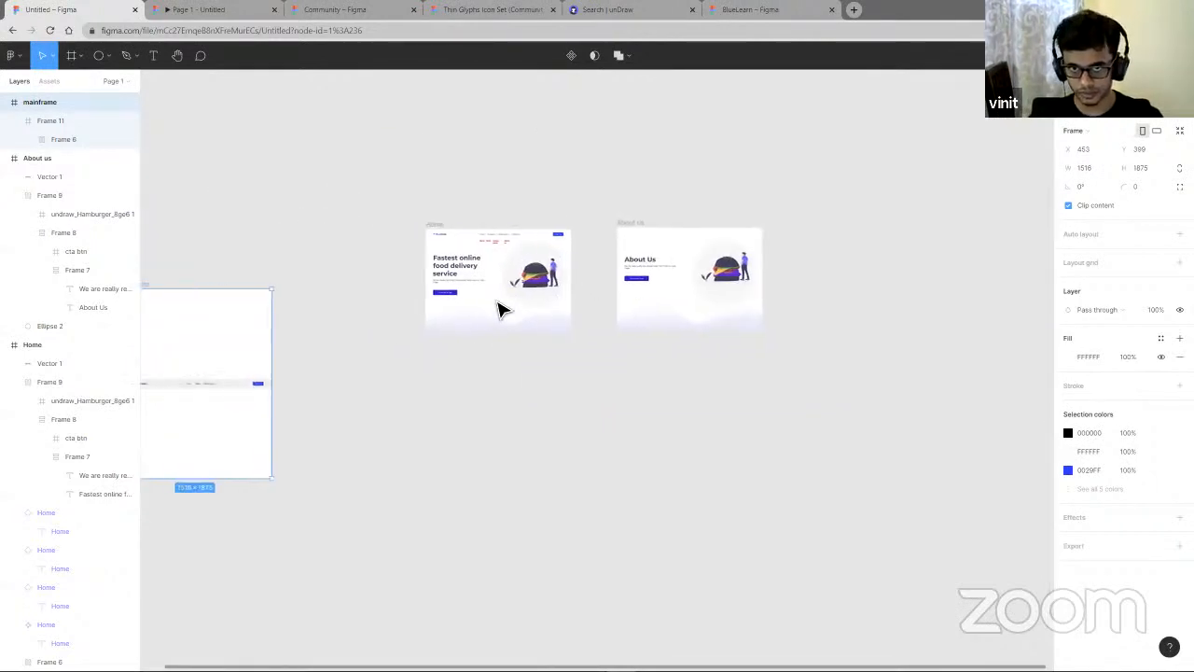
right_click(481, 294)
left_click(454, 311)
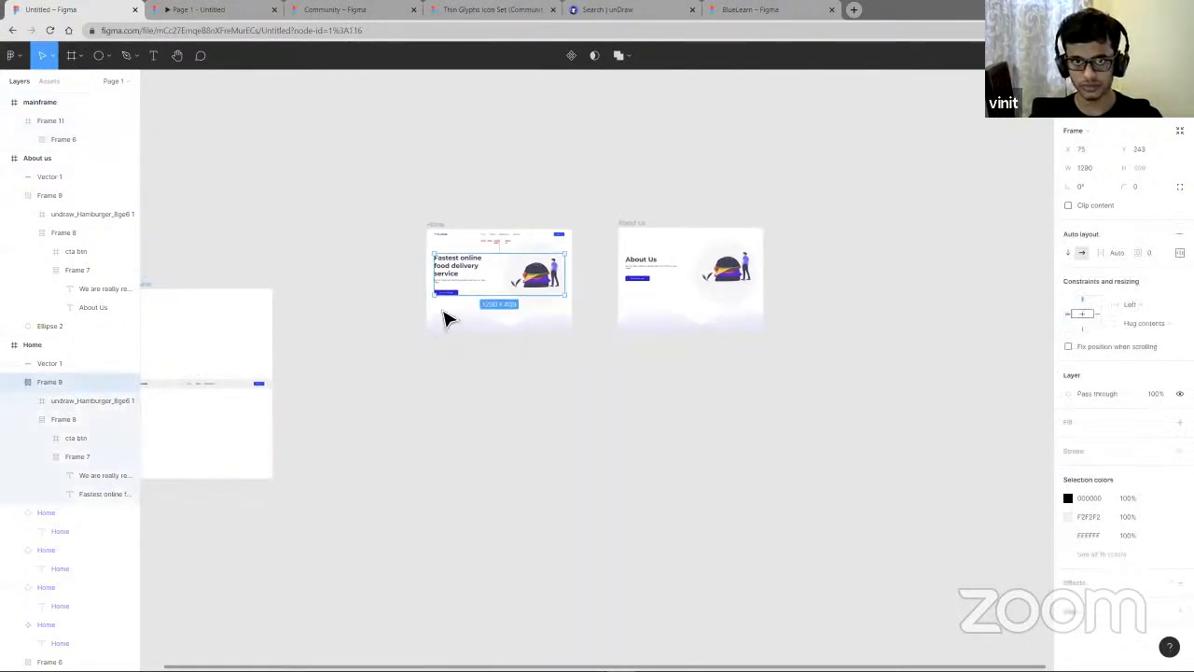
left_click(442, 308)
right_click(436, 301)
left_click(455, 308)
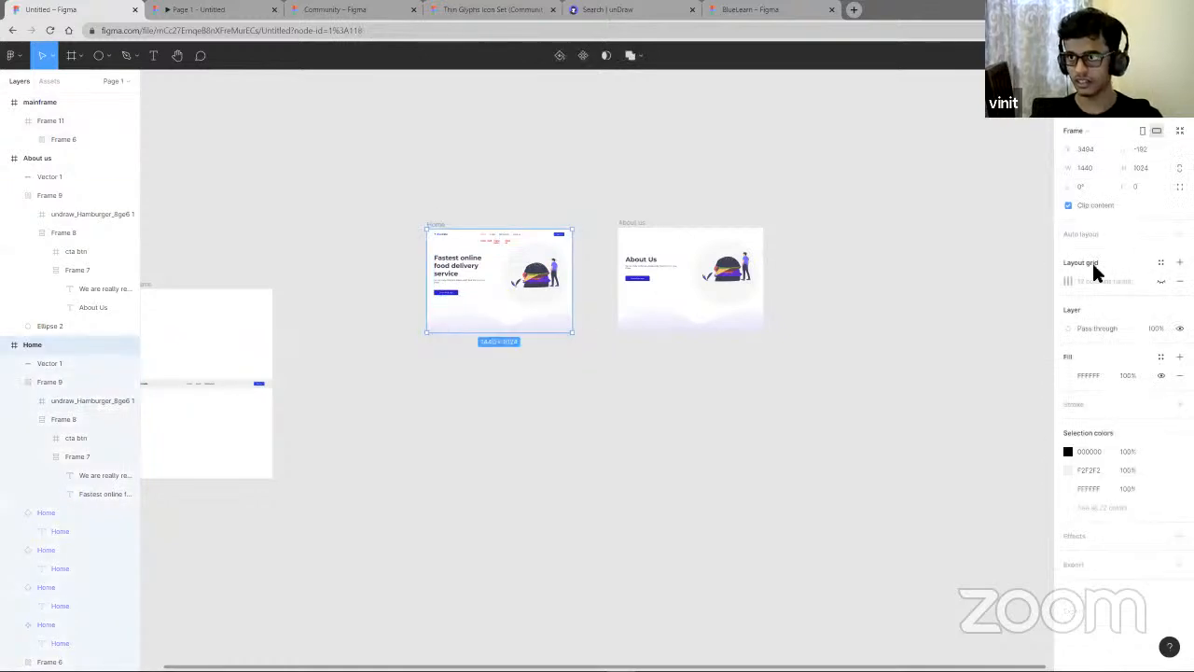
left_click(1161, 282)
scroll(455, 324, "up", 5)
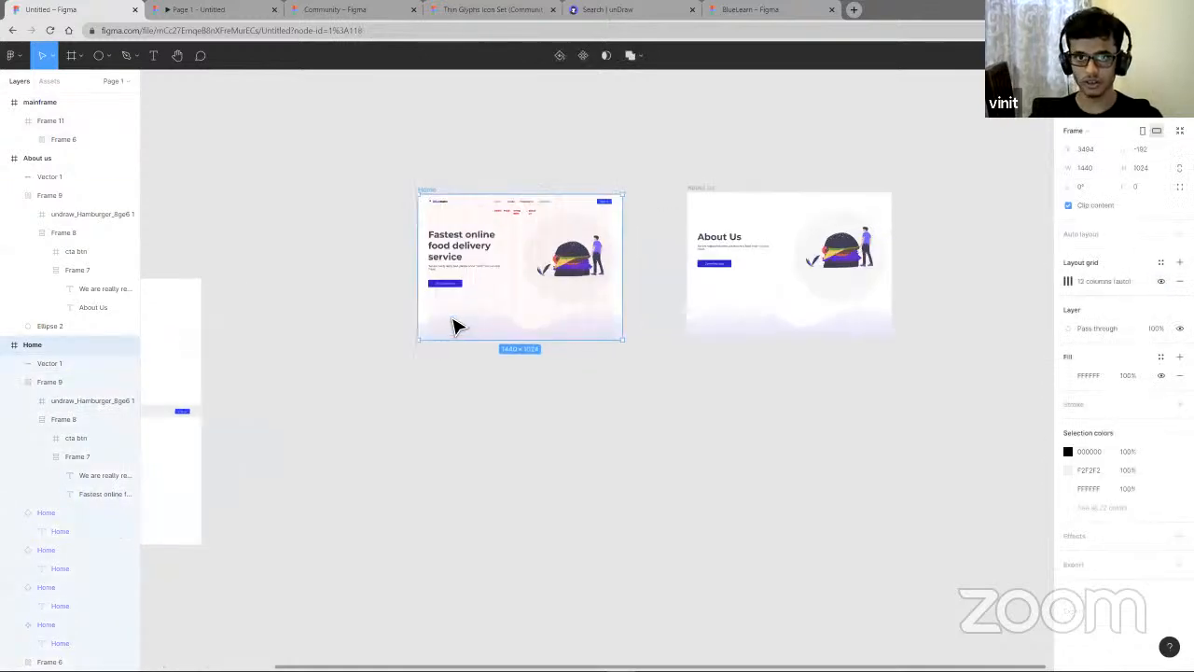
scroll(585, 308, "up", 2)
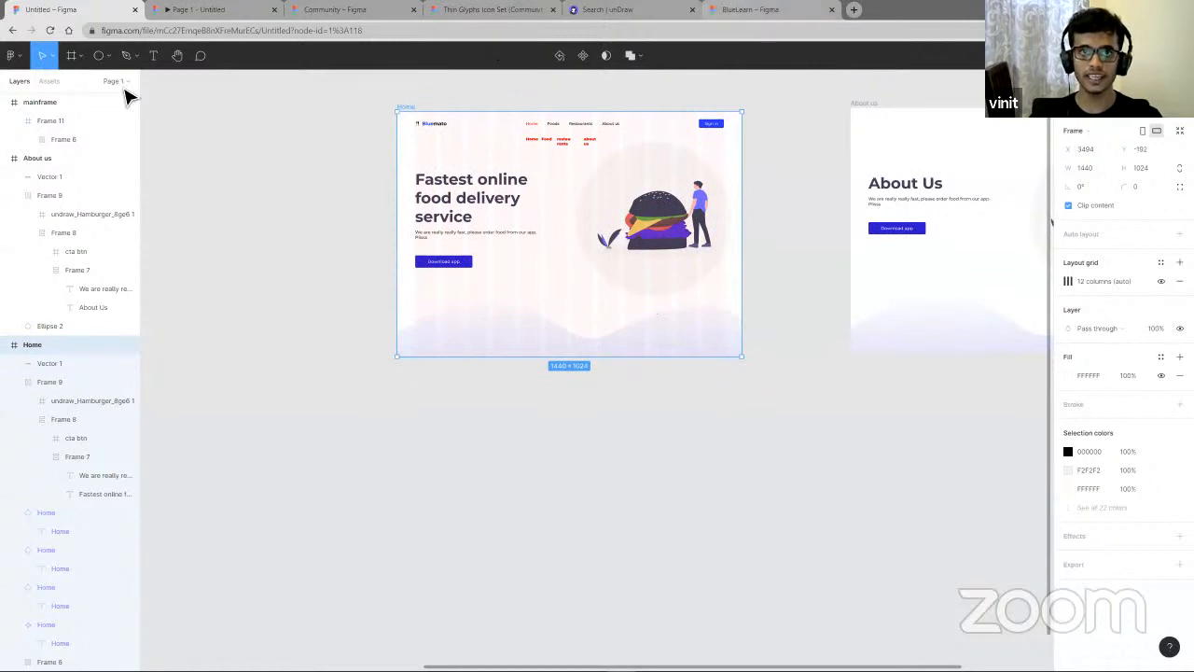
- Open udemy.com in a new browser tab and scroll through its page layout
left_click(853, 14)
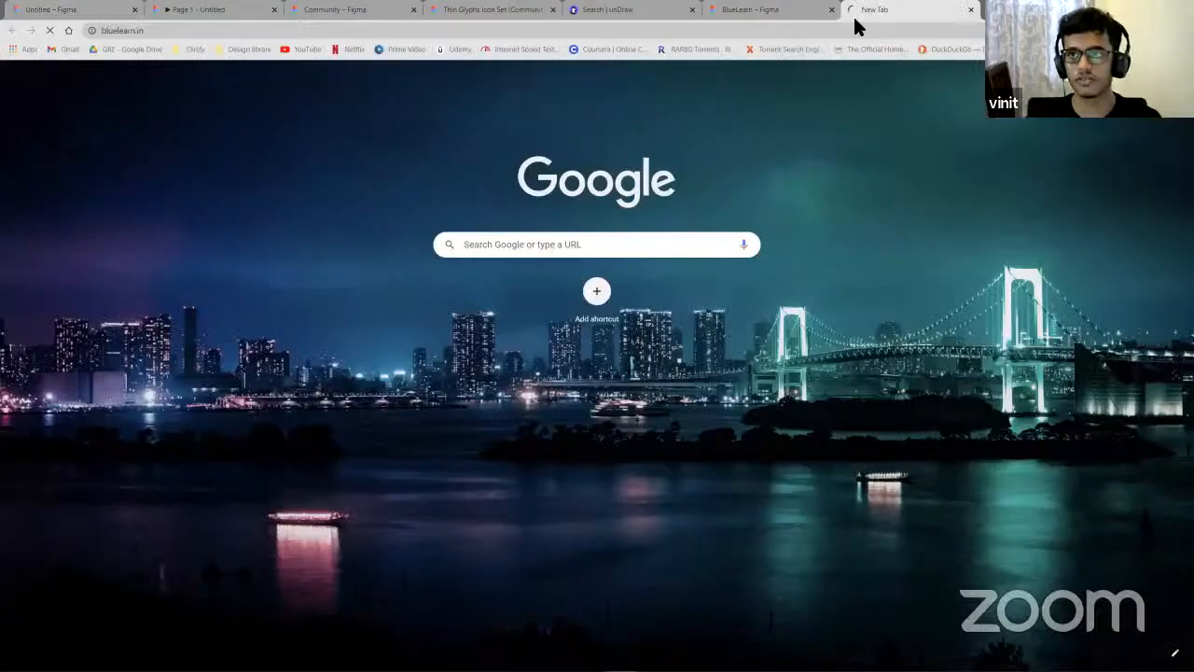
key("ctrl+t")
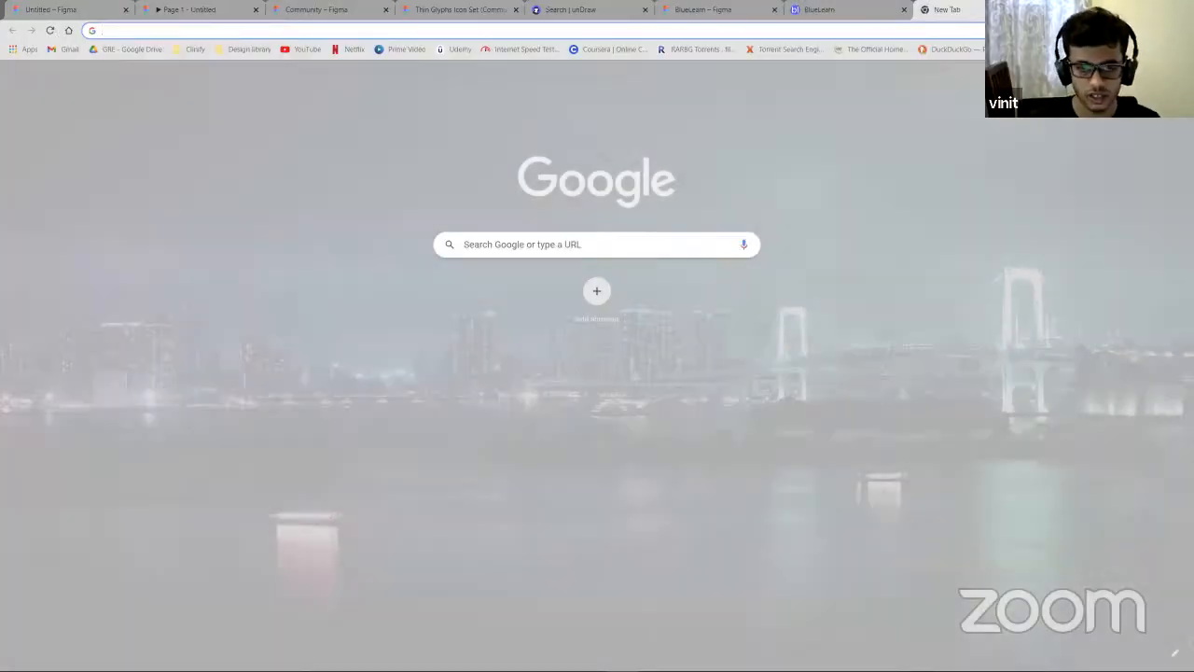
type("ude")
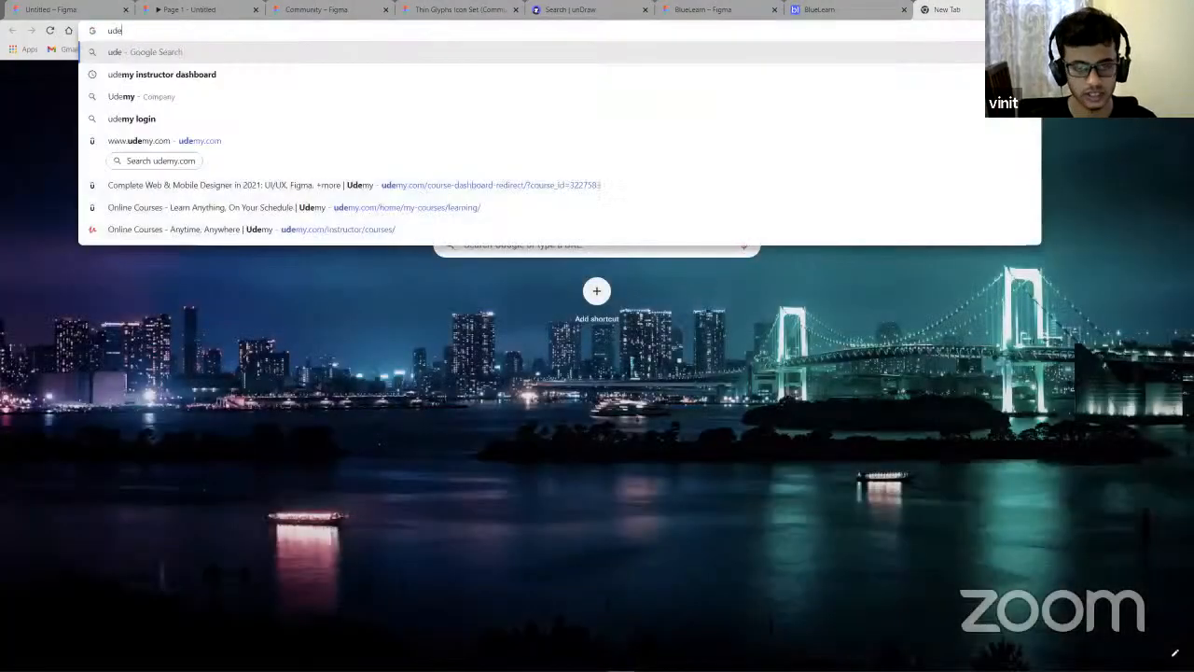
key("BackSpace")
key("BackSpace")
type("em")
key("BackSpace")
key("BackSpace")
type("de")
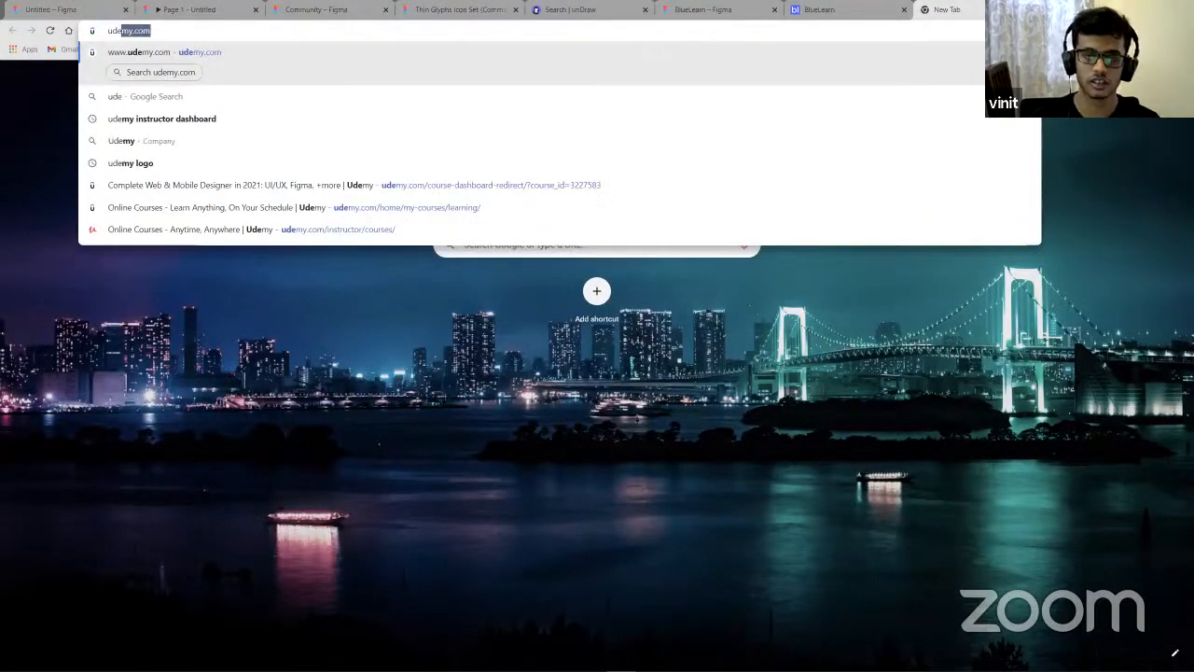
key("Return")
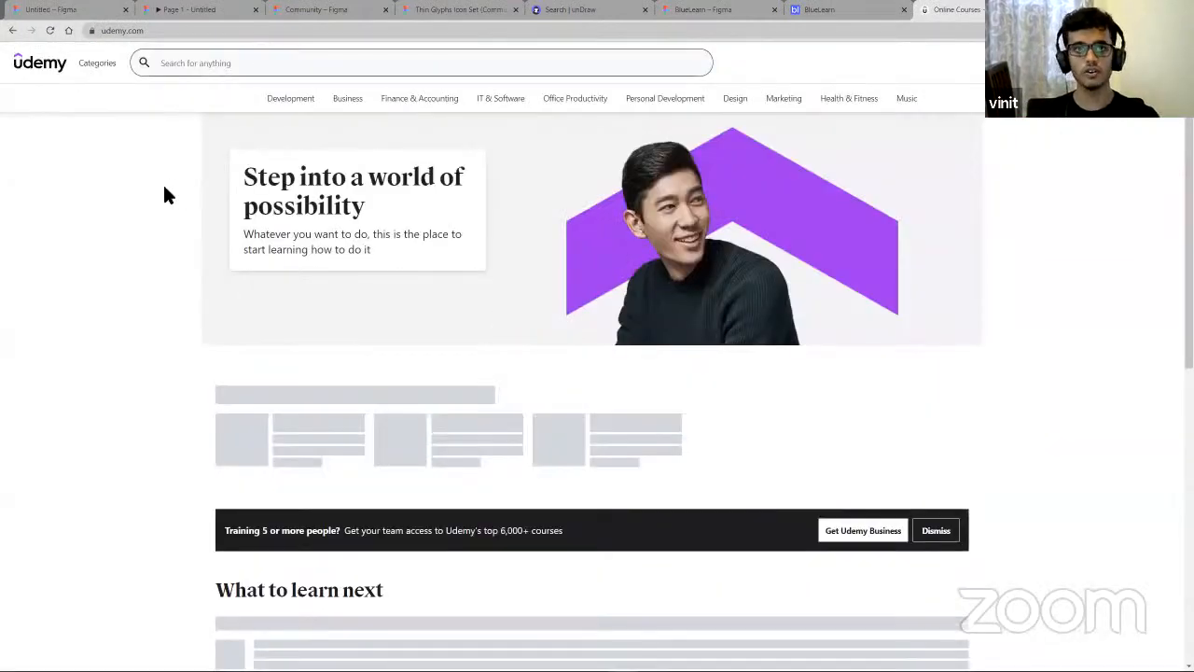
scroll(77, 250, "down", 3)
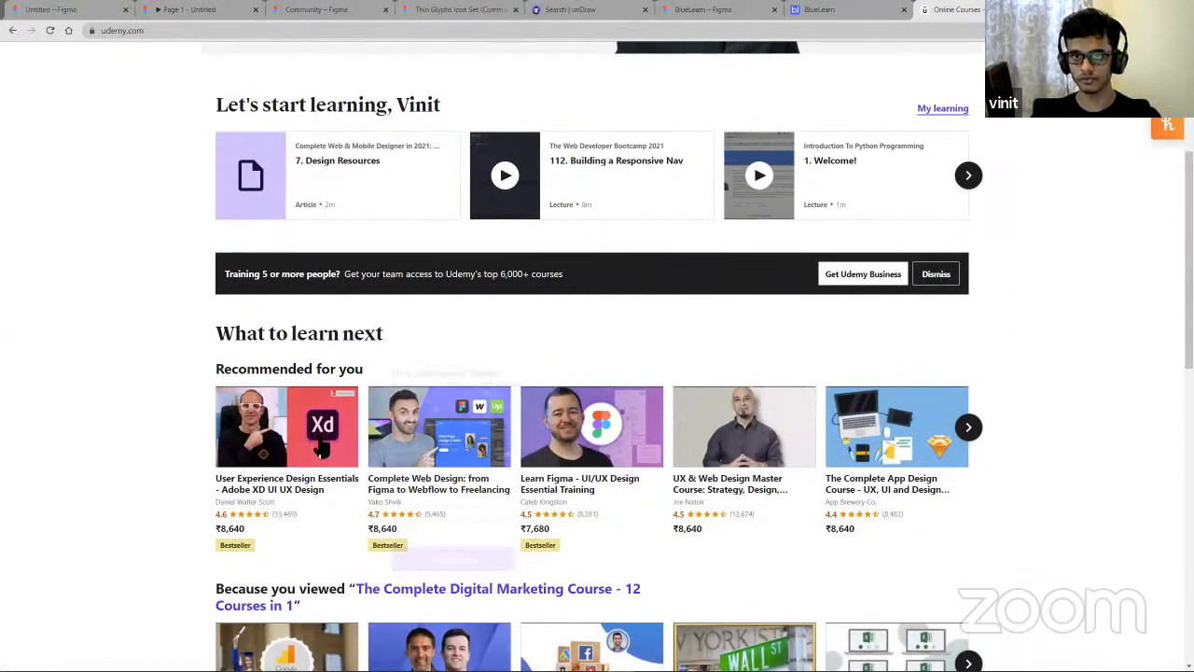
scroll(341, 392, "down", 3)
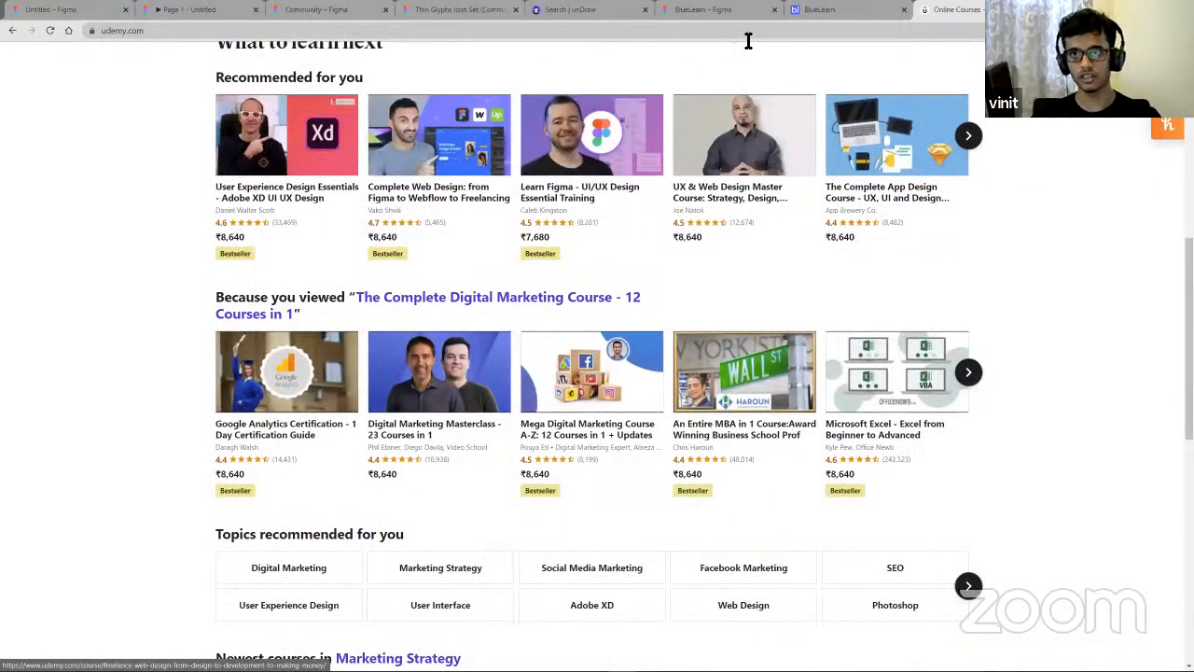
scroll(420, 186, "down", 1)
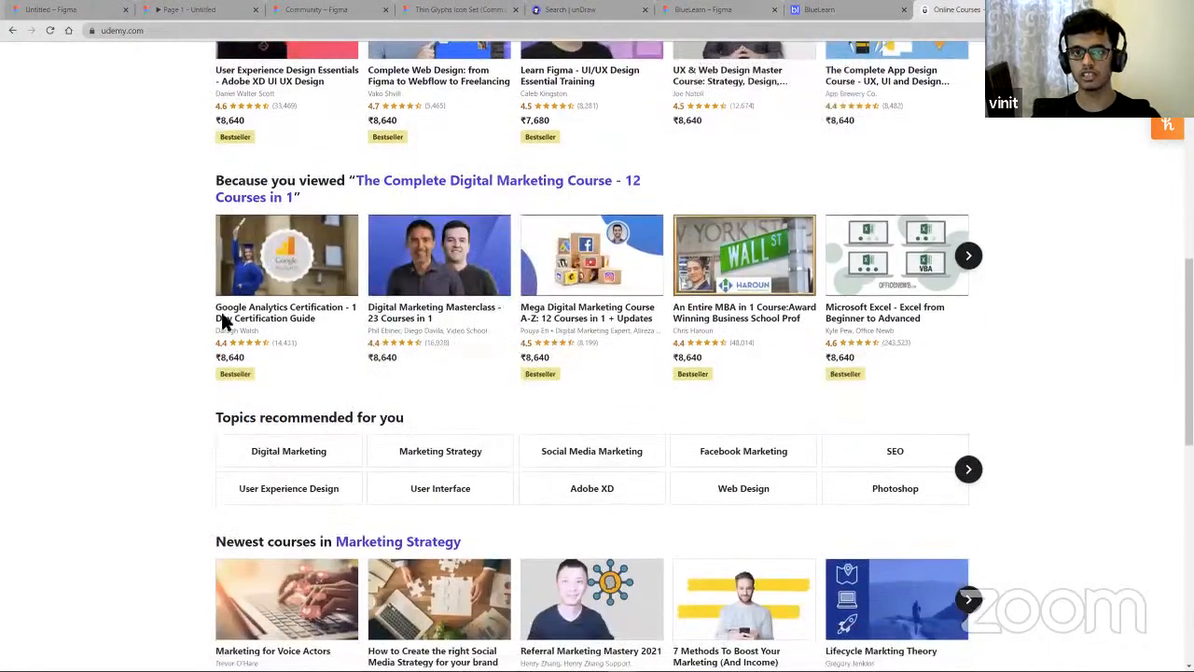
- Compare the BlueLearn site in its browser tab with the Home frame design
left_click(819, 9)
scroll(933, 467, "down", 4)
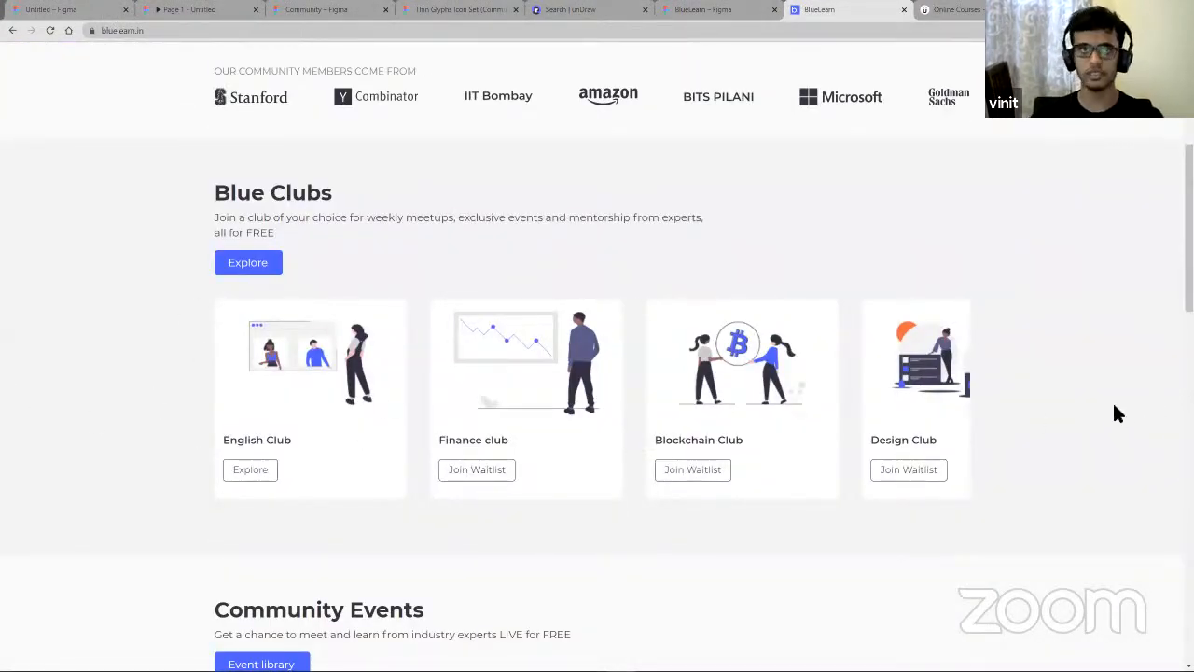
left_click(45, 11)
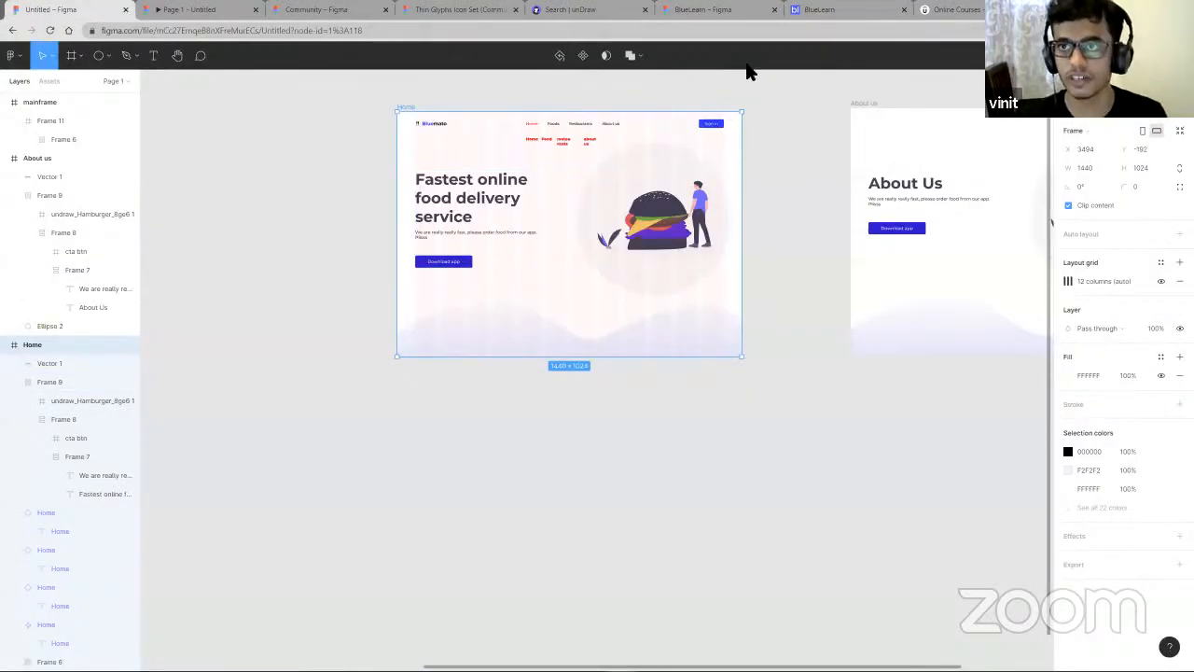
scroll(530, 249, "up", 5)
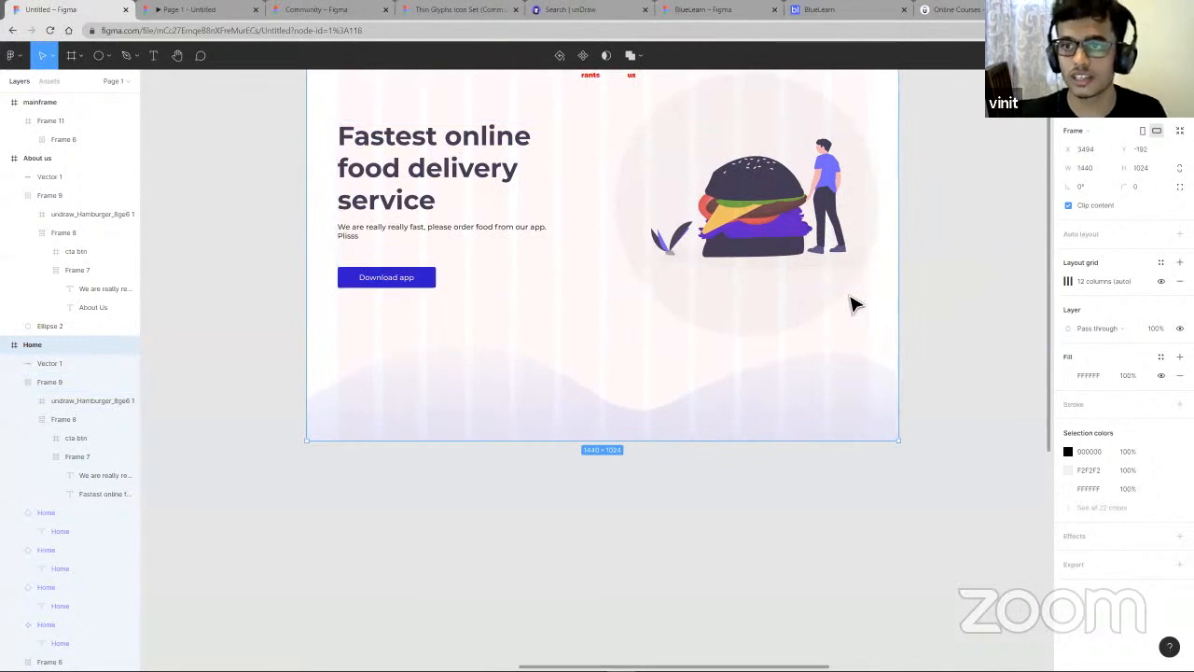
left_click(869, 9)
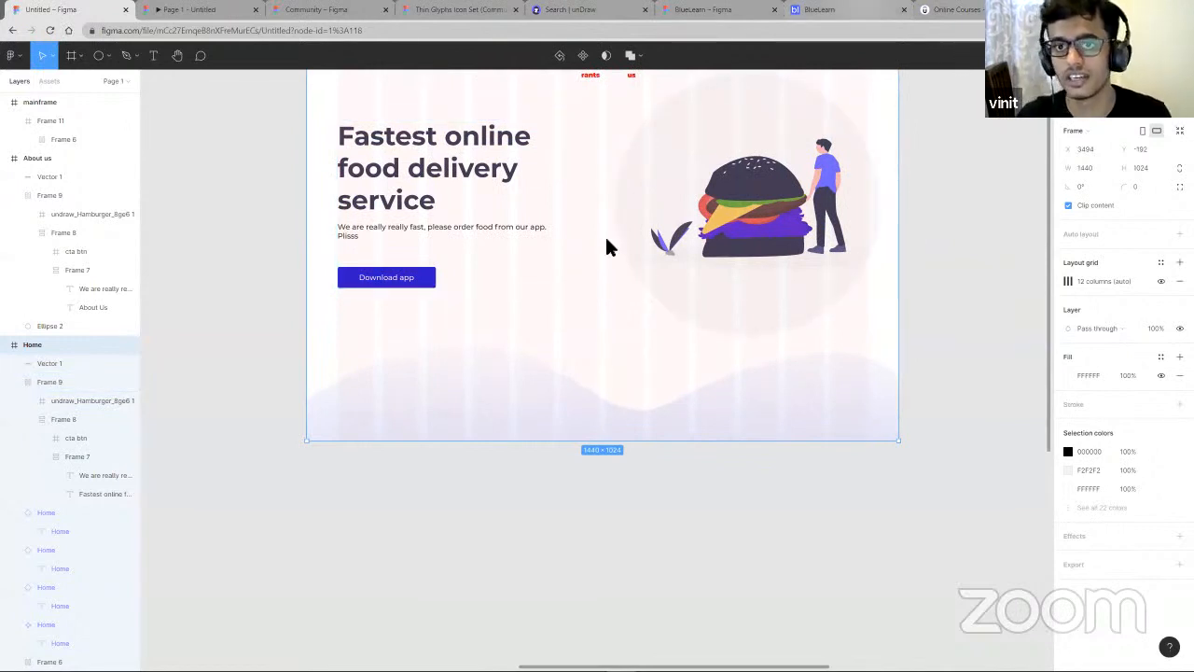
left_click(26, 11)
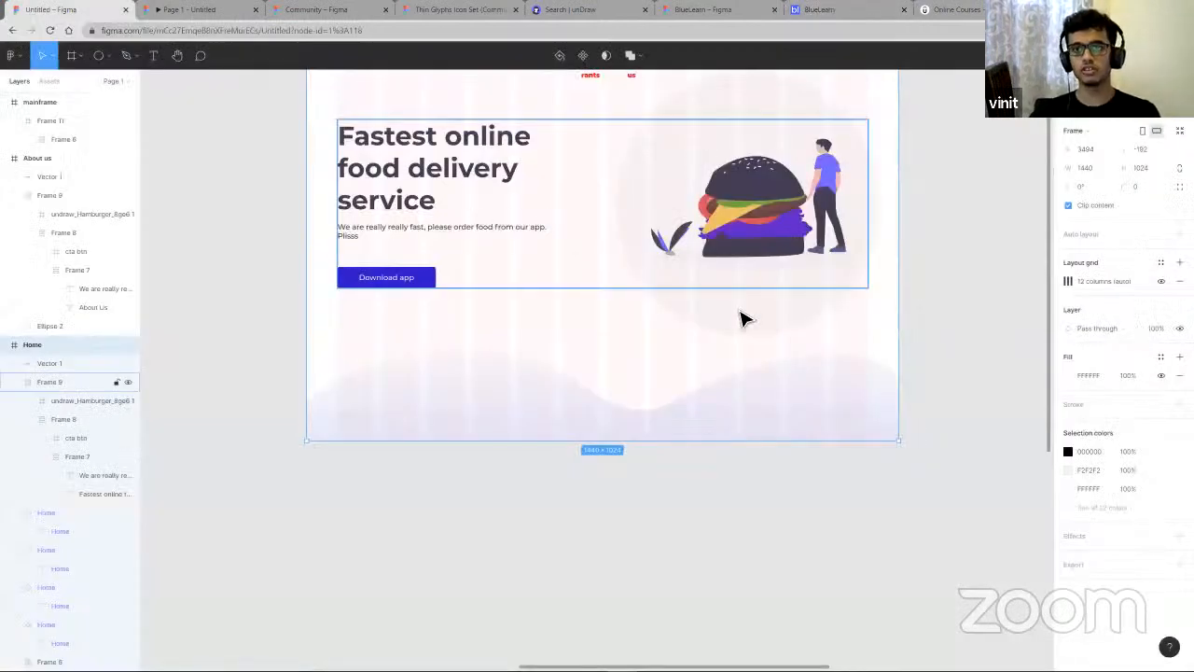
- Set the Home frame's column grid colour opacity to 10%
right_click(754, 368)
left_click(621, 328)
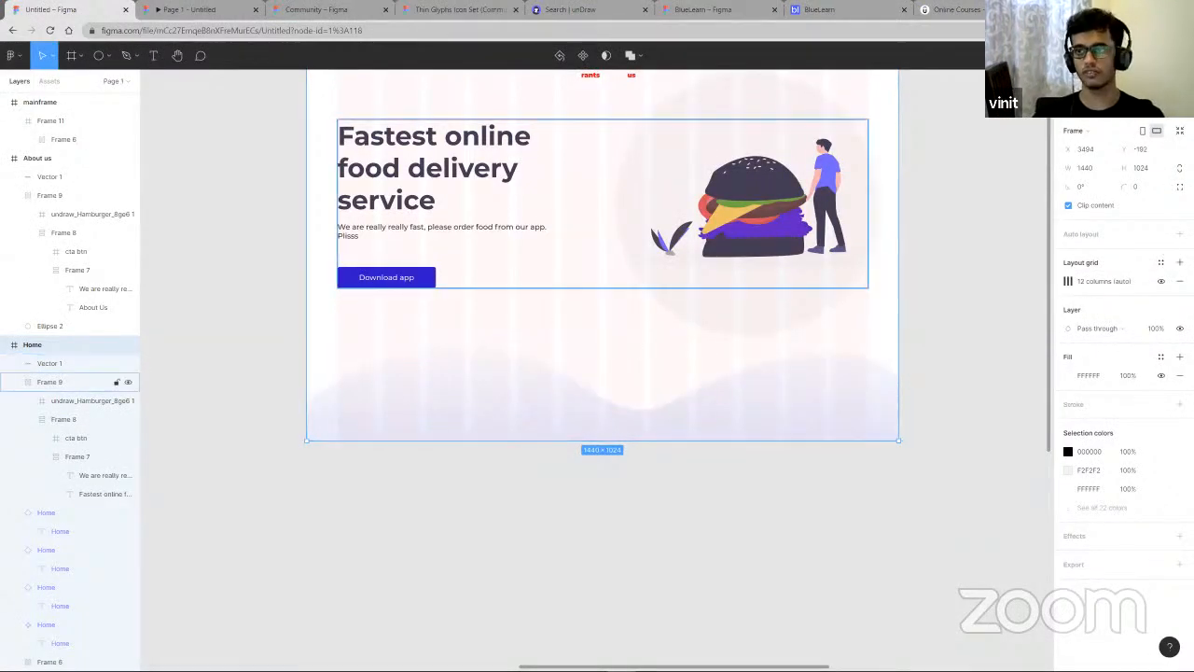
left_click(1068, 281)
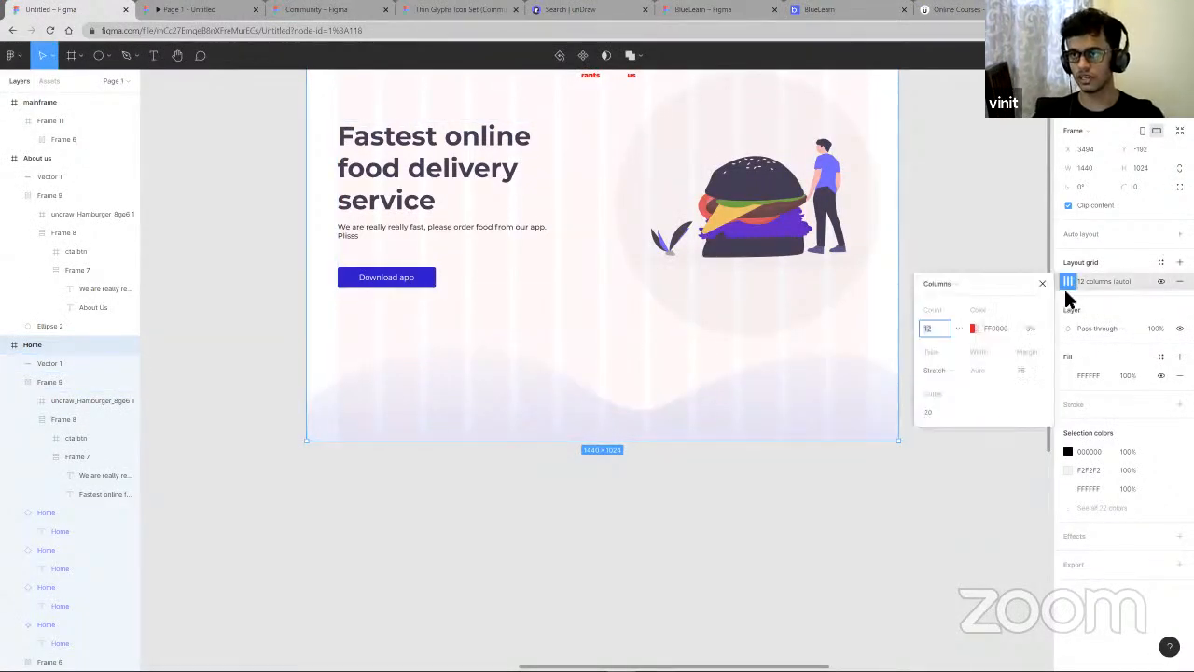
left_click(1028, 328)
type("10")
key("Return")
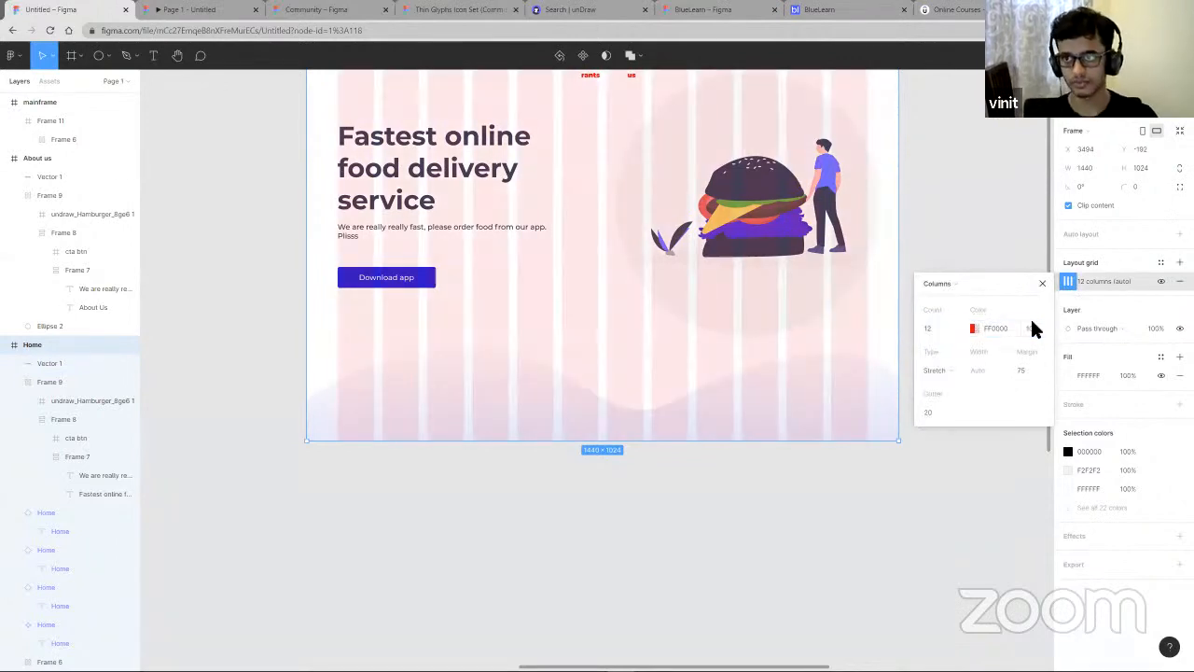
left_click(644, 612)
- Nudge the background circle behind the burger illustration left to about X 723
scroll(623, 415, "up", 5)
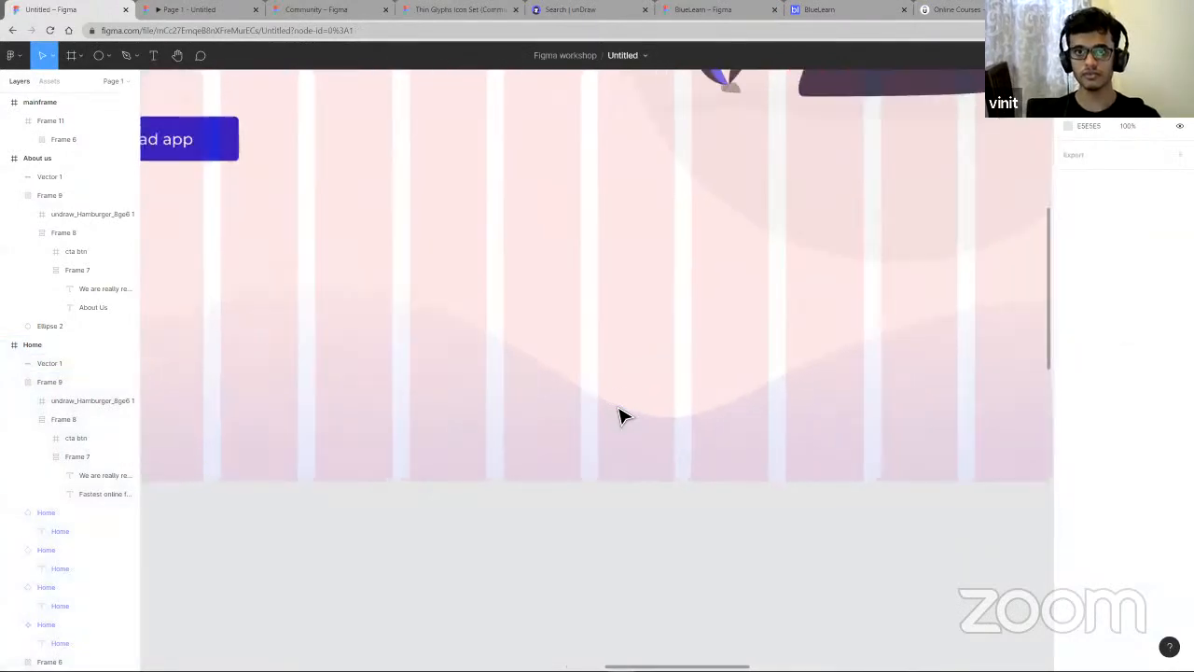
scroll(624, 414, "down", 5)
scroll(634, 381, "up", 2)
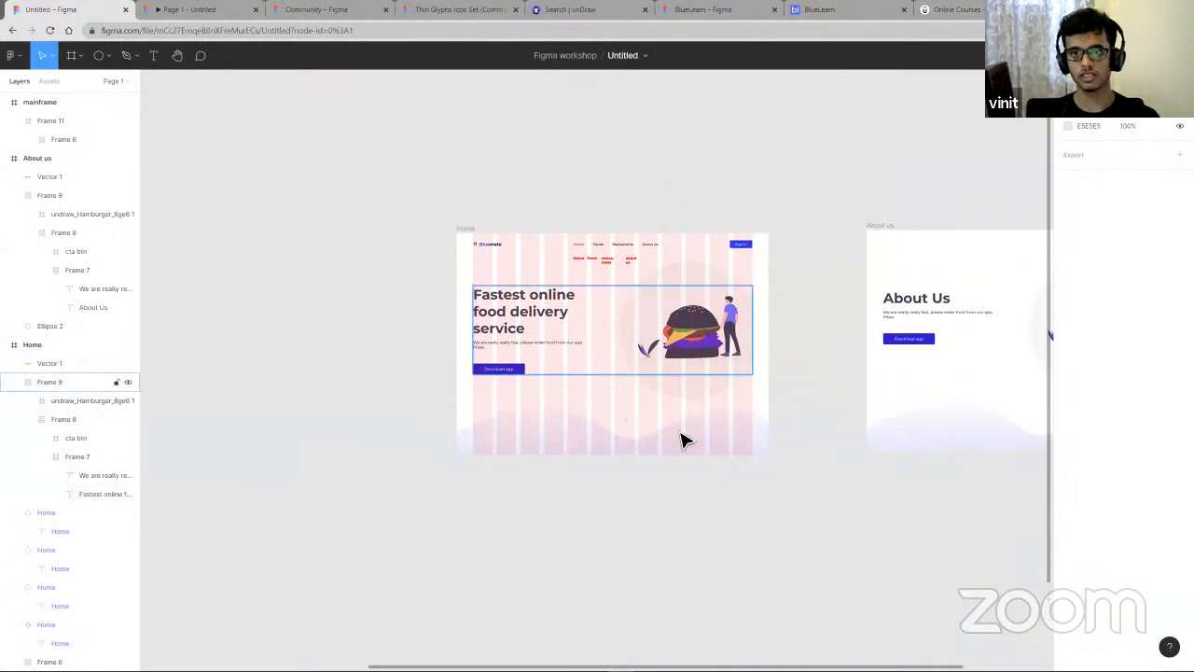
scroll(676, 438, "up", 3)
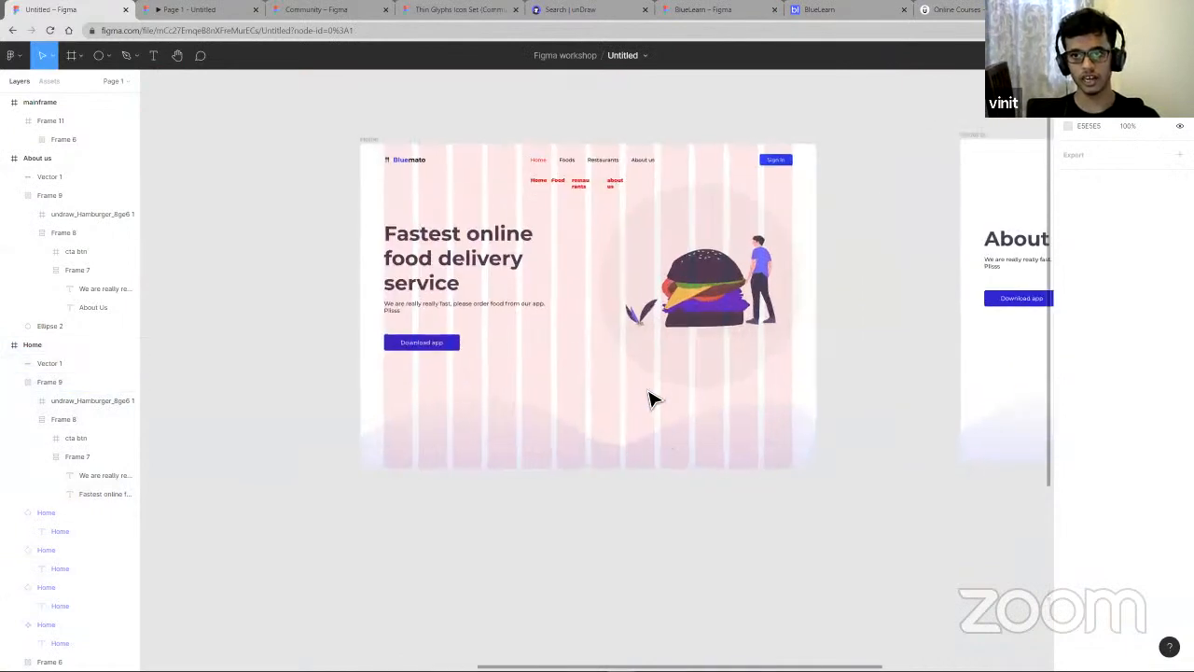
left_click(804, 313)
left_click(805, 310)
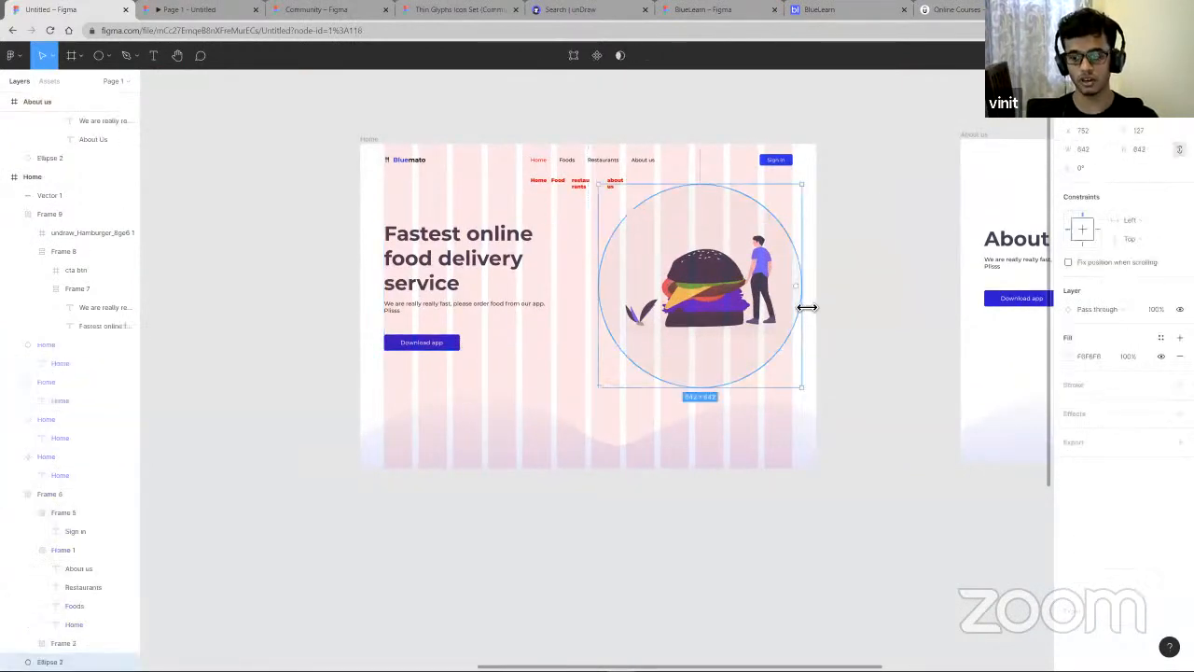
key("shift+Left")
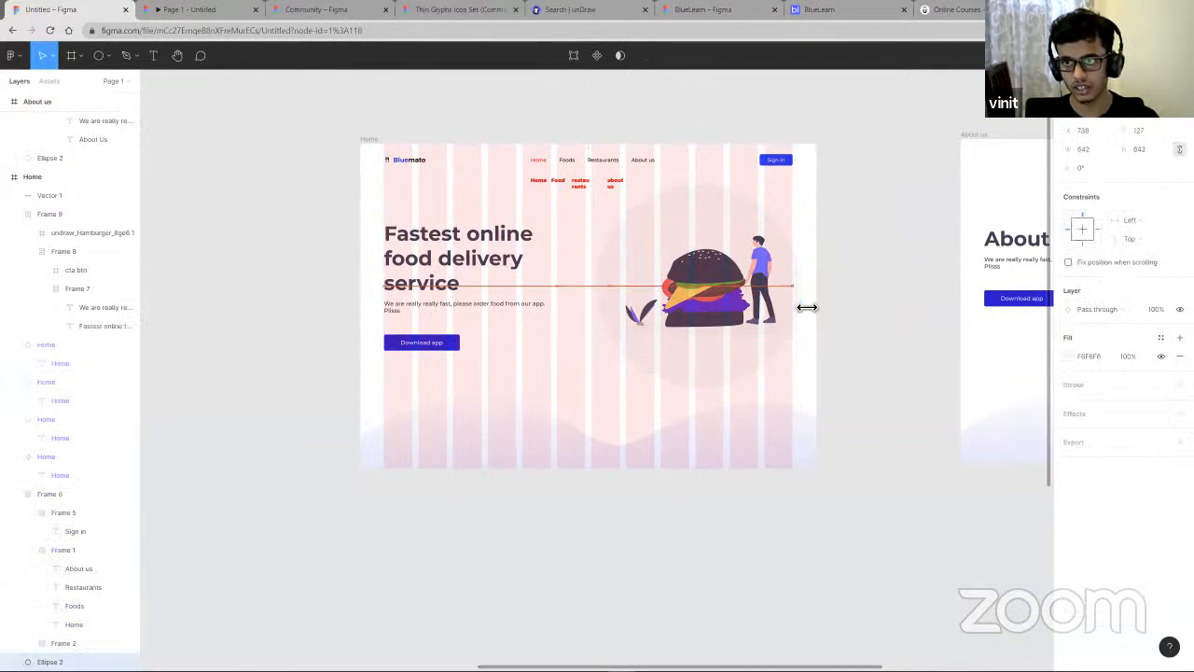
key("Left")
key("Left")
key("Left")
key("Left")
key("Left")
key("Left")
key("Left")
key("Left")
key("Left")
key("Left")
key("Left")
key("Left")
key("Left")
key("Left")
key("Left")
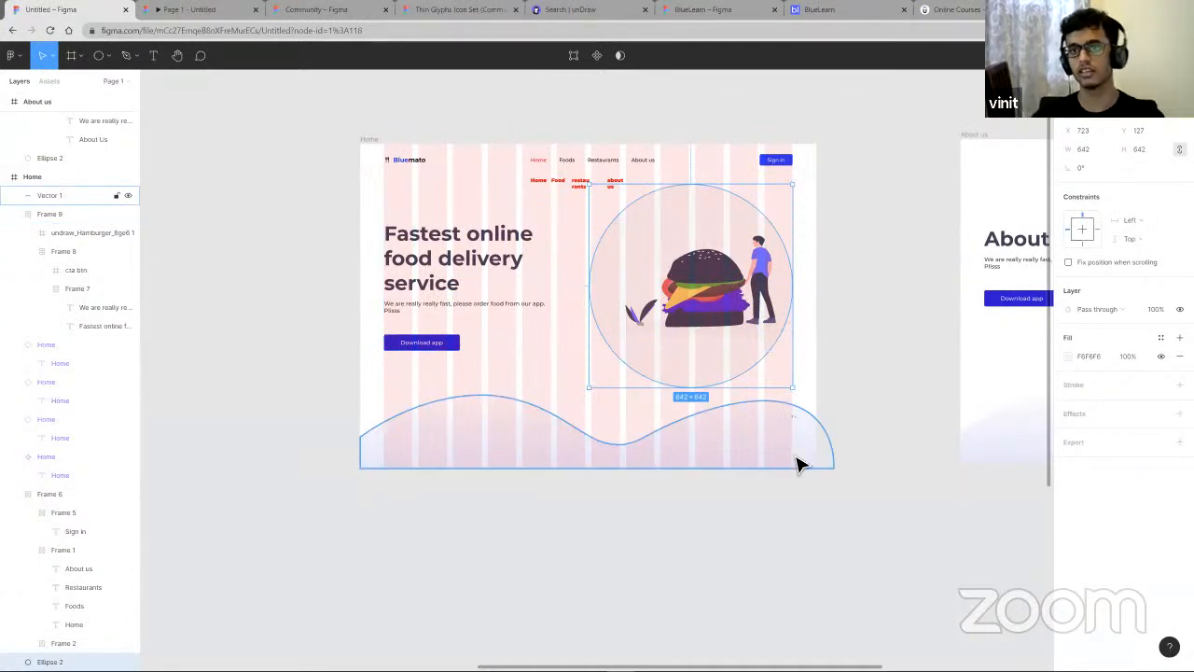
- Set the Home frame's column grid margin to 70
left_click(843, 566)
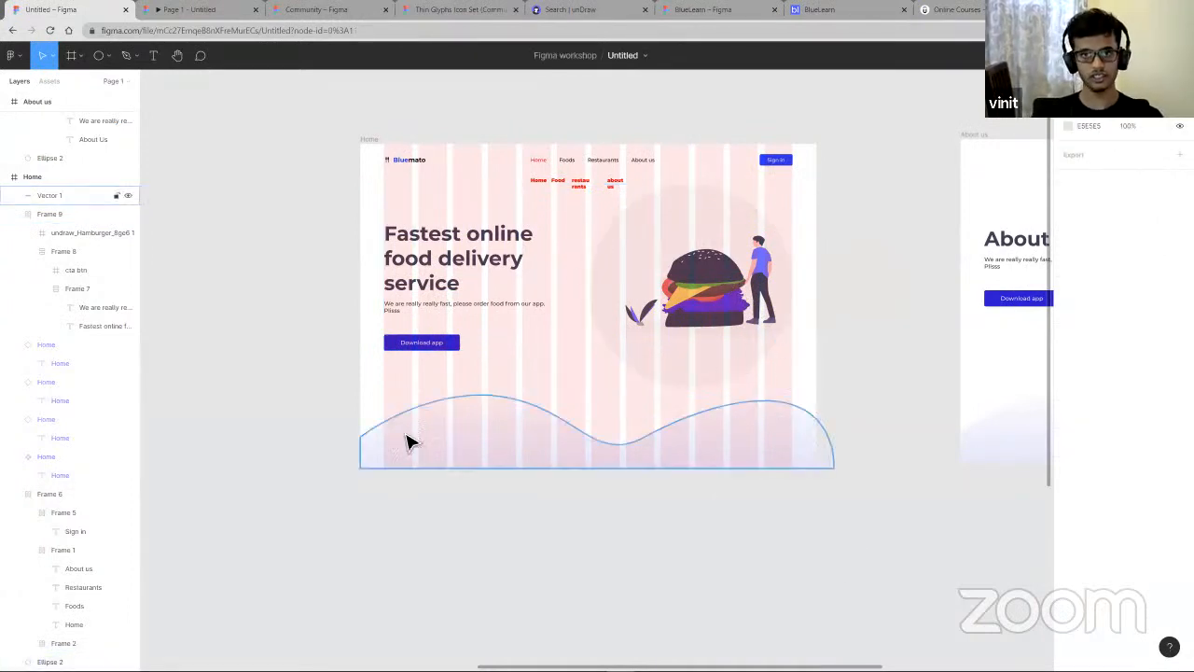
right_click(543, 385)
left_click(480, 383)
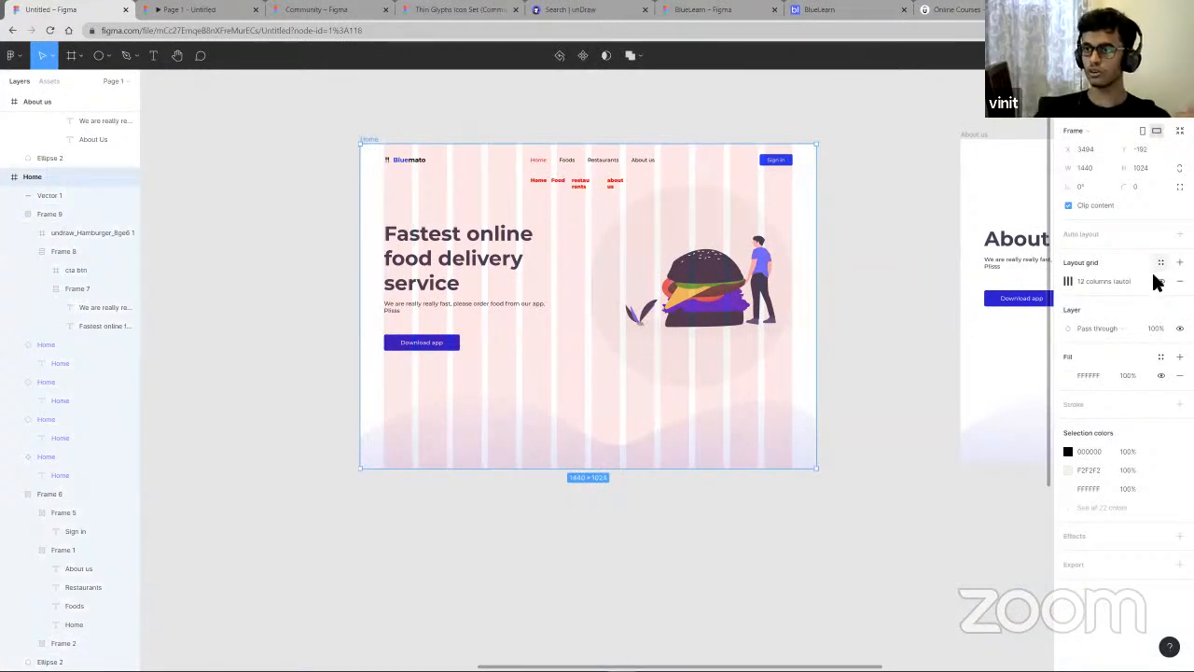
left_click(1069, 283)
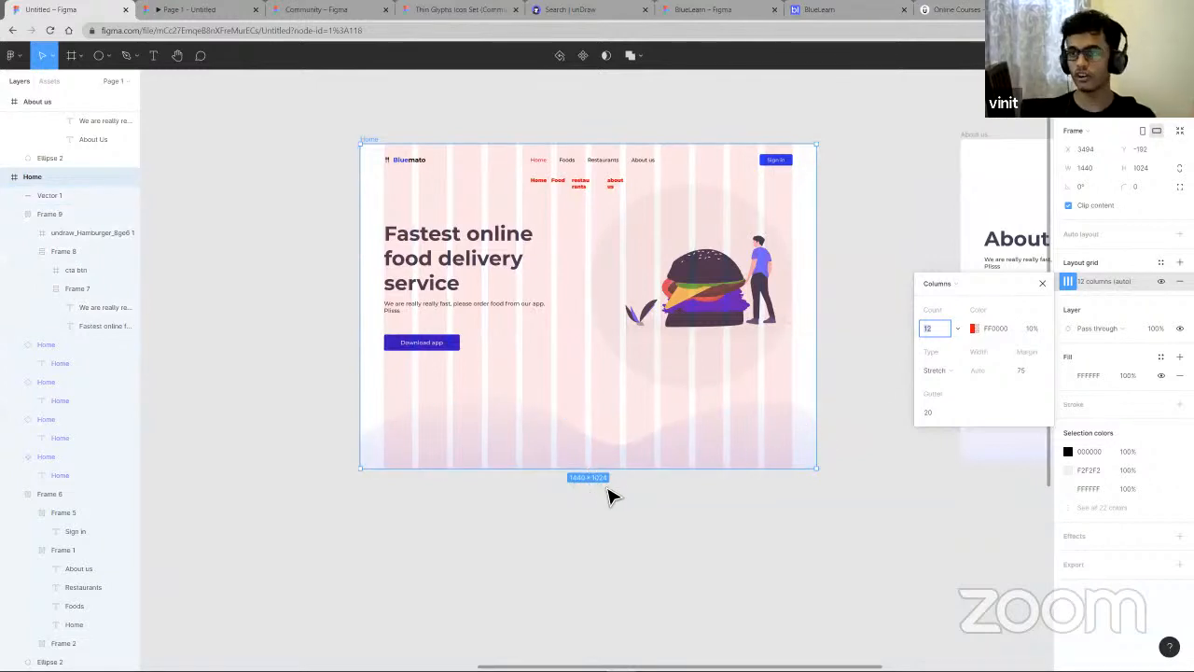
left_click(1028, 369)
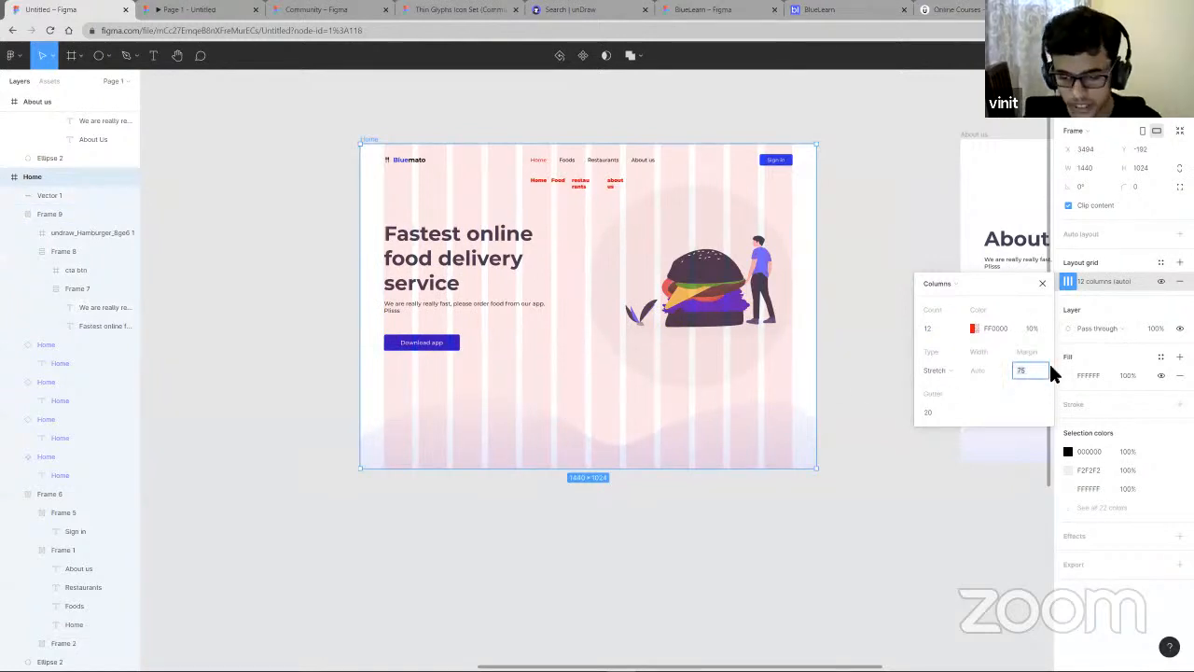
type("70")
key("Return")
left_click(805, 630)
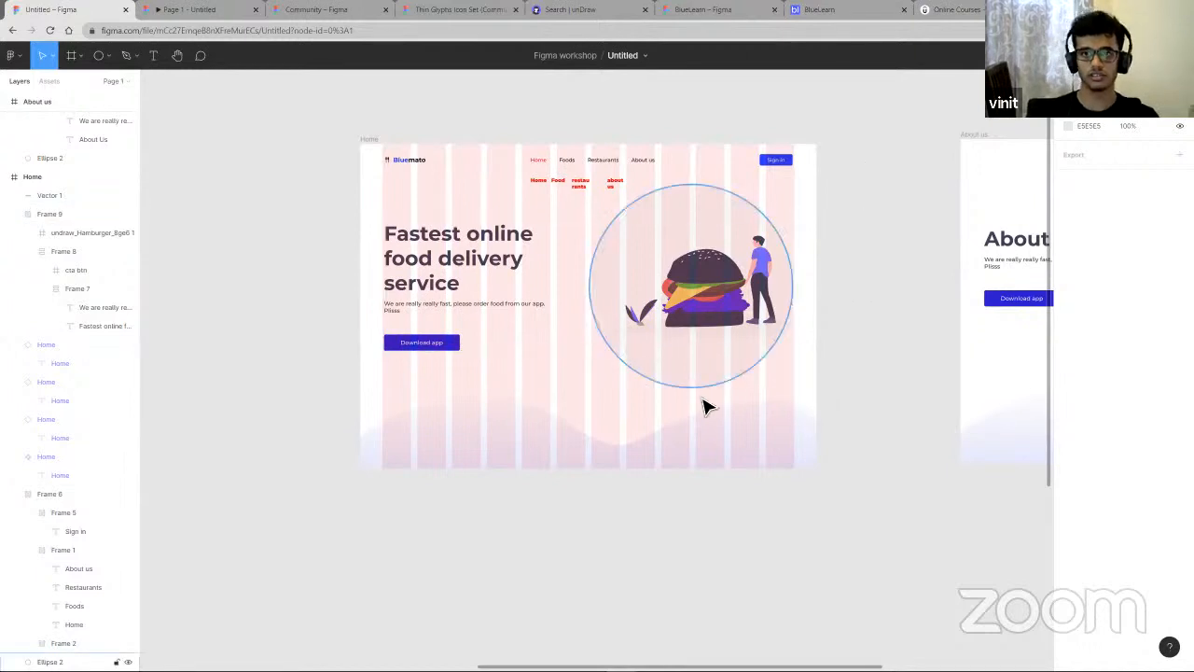
- Open the Home frame's column grid settings
right_click(530, 411)
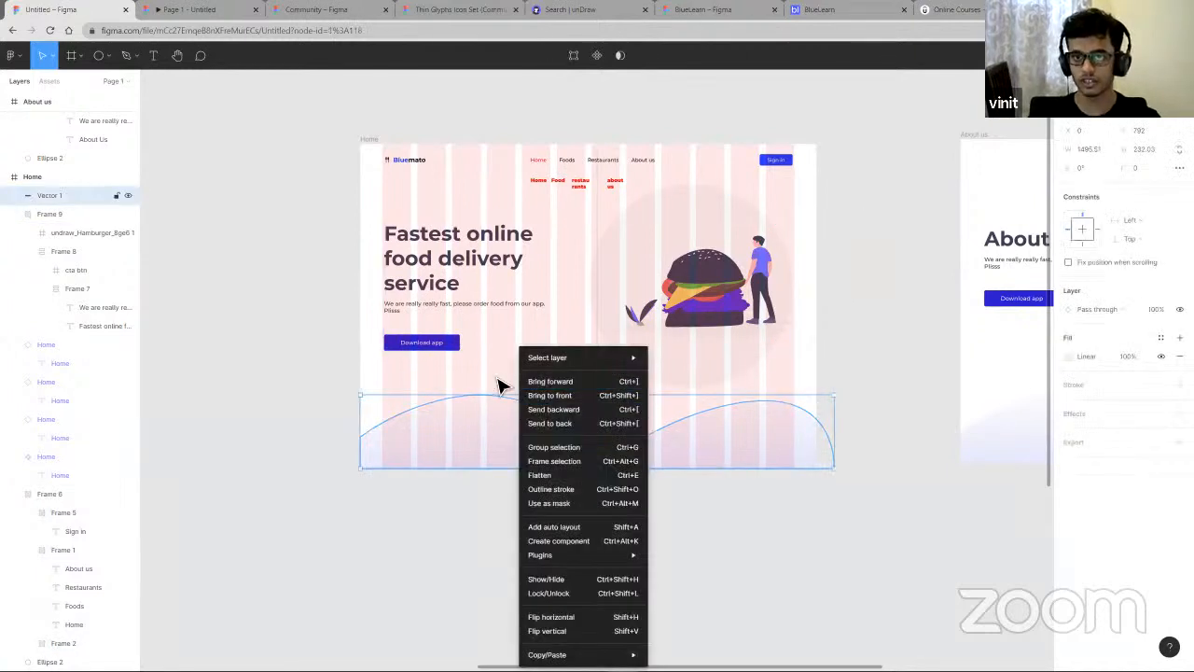
left_click(494, 373)
left_click(493, 368)
left_click(1074, 281)
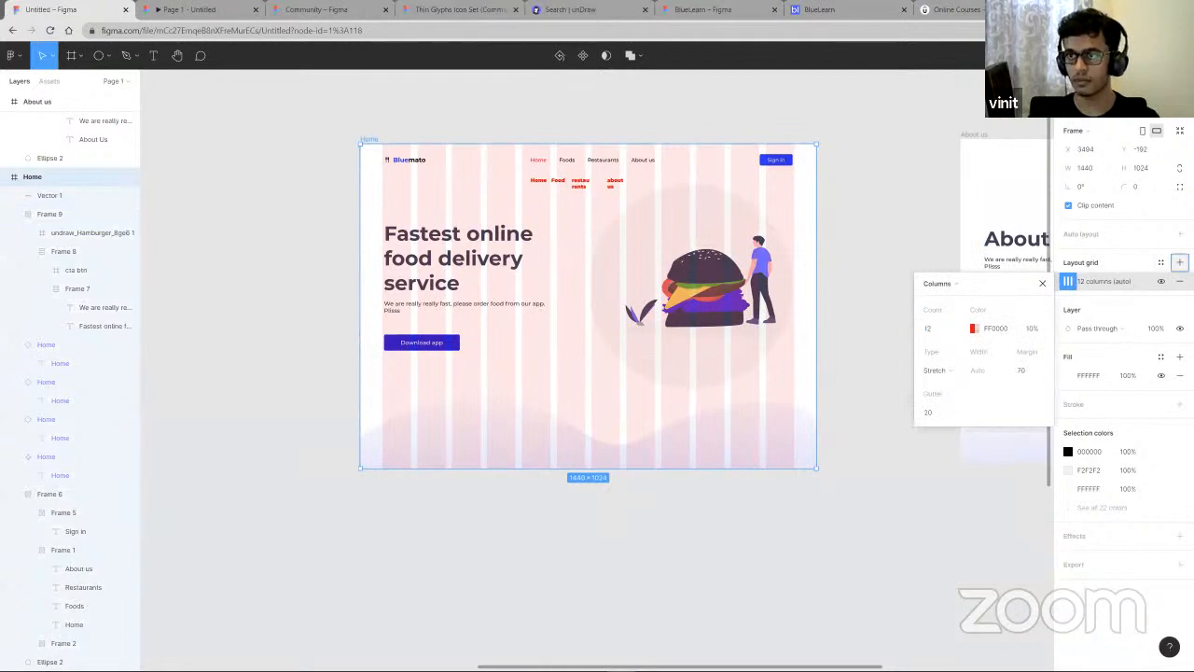
- Add a second layout grid to the Home frame as 1000 rows aligned to the top
left_click(1181, 262)
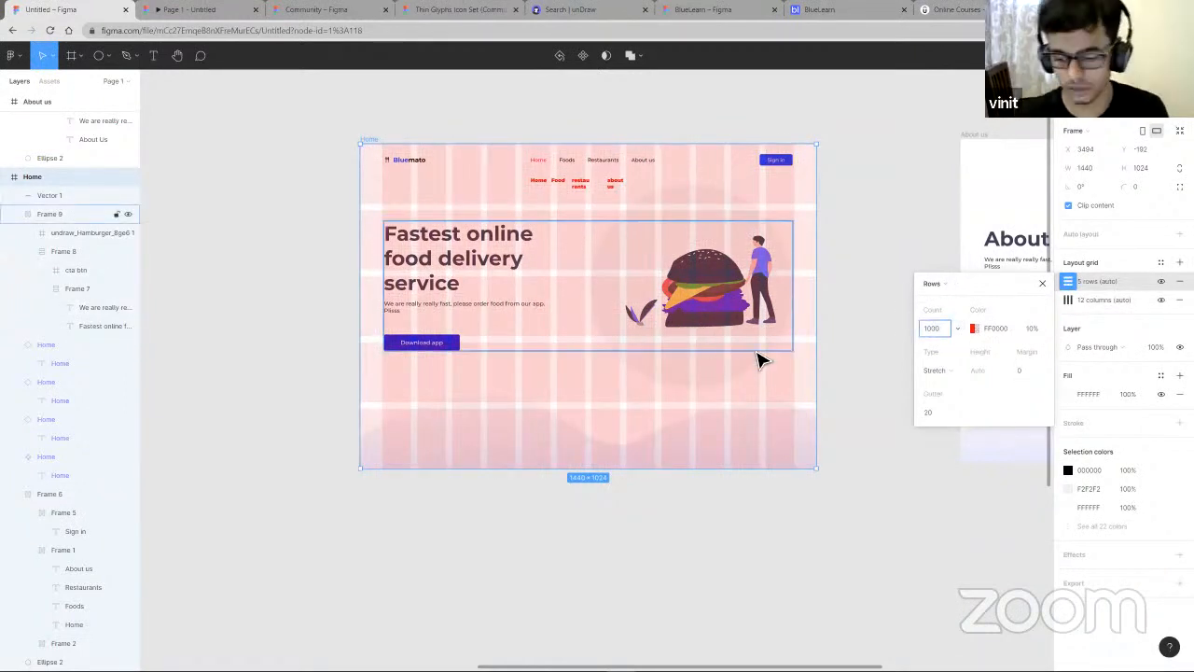
key("Return")
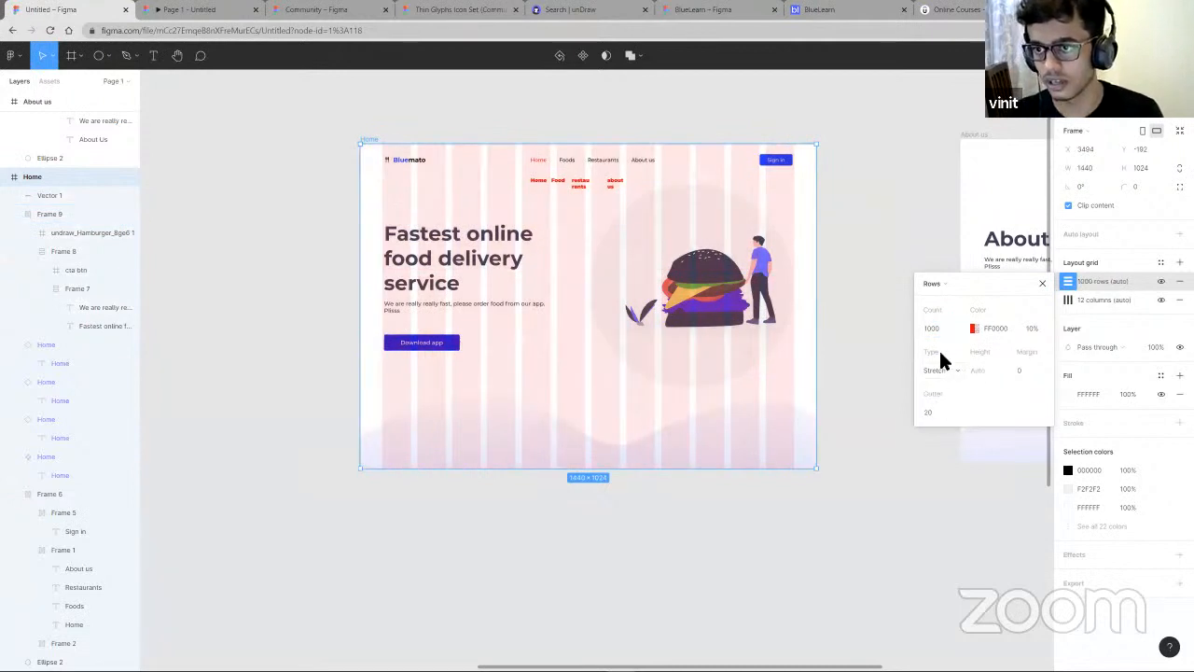
left_click(941, 367)
left_click(933, 324)
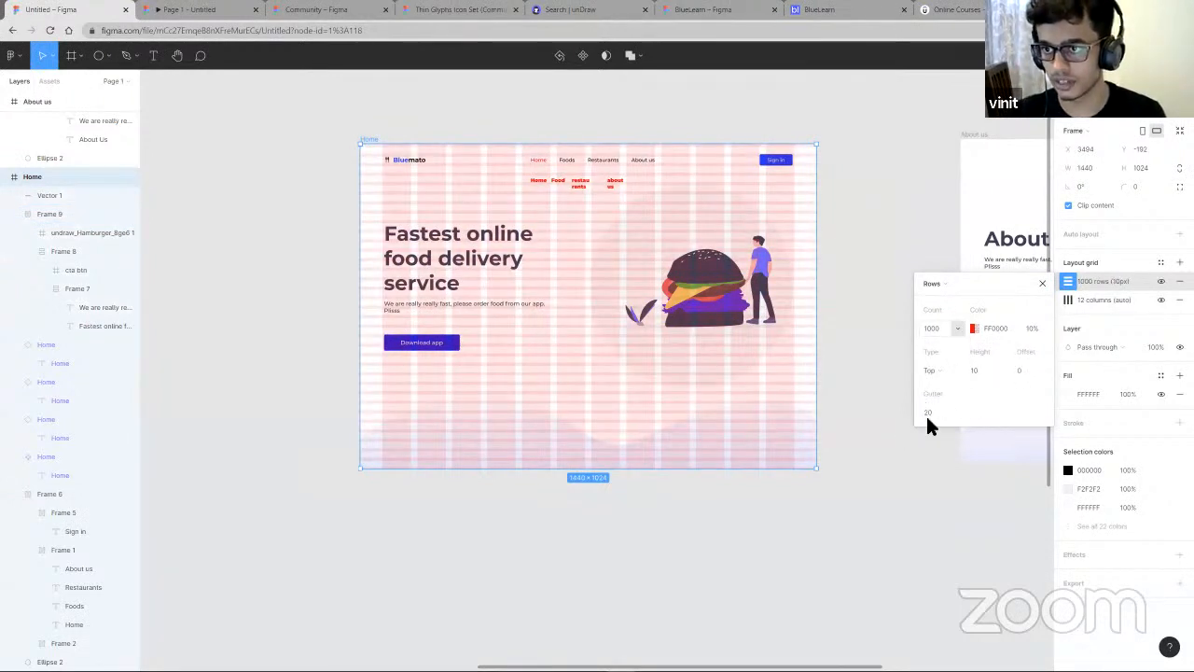
- Set the row grid's height to 8 and its gutter to 0
left_click(978, 368)
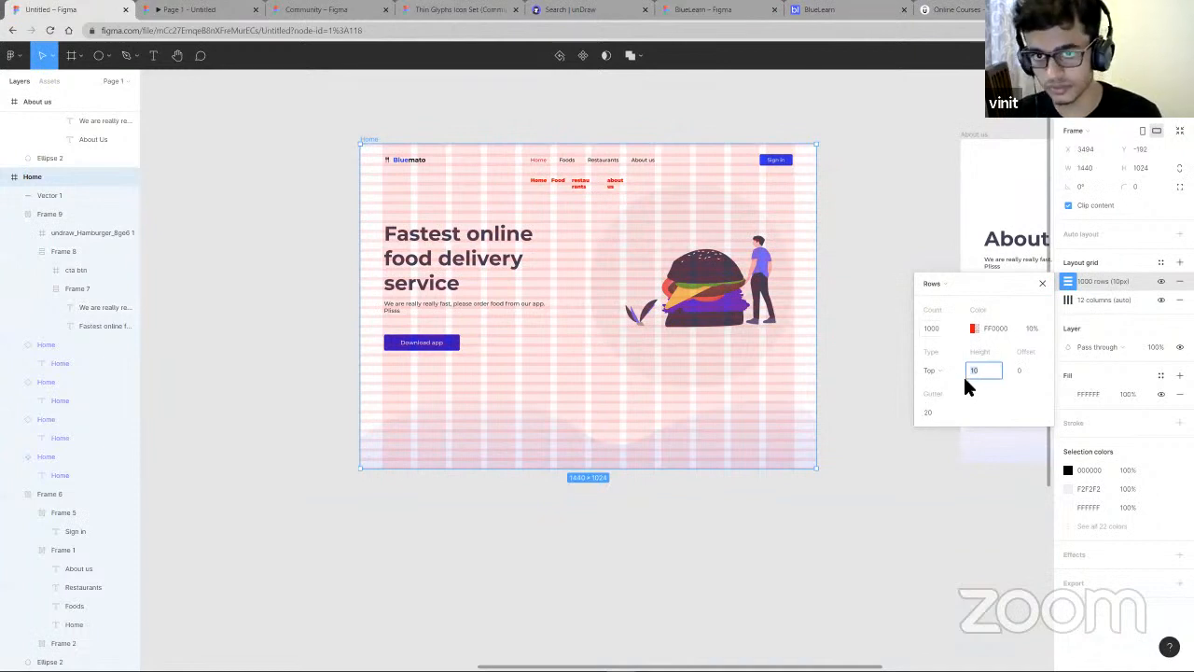
type("0")
key("Return")
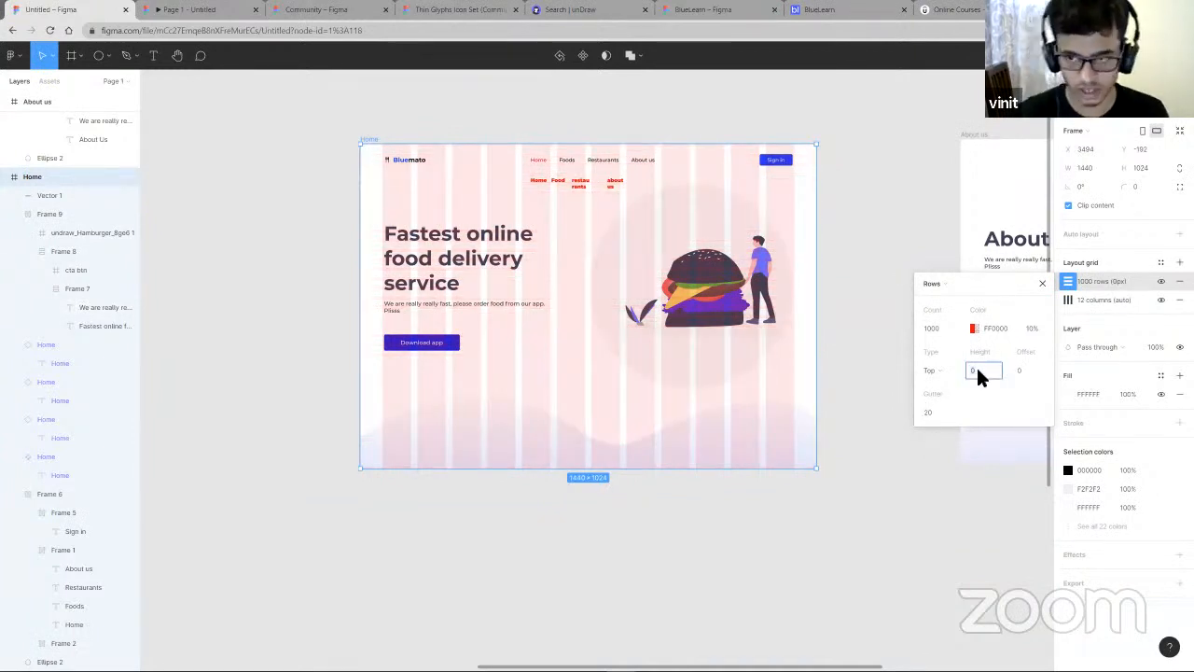
type("2")
key("Return")
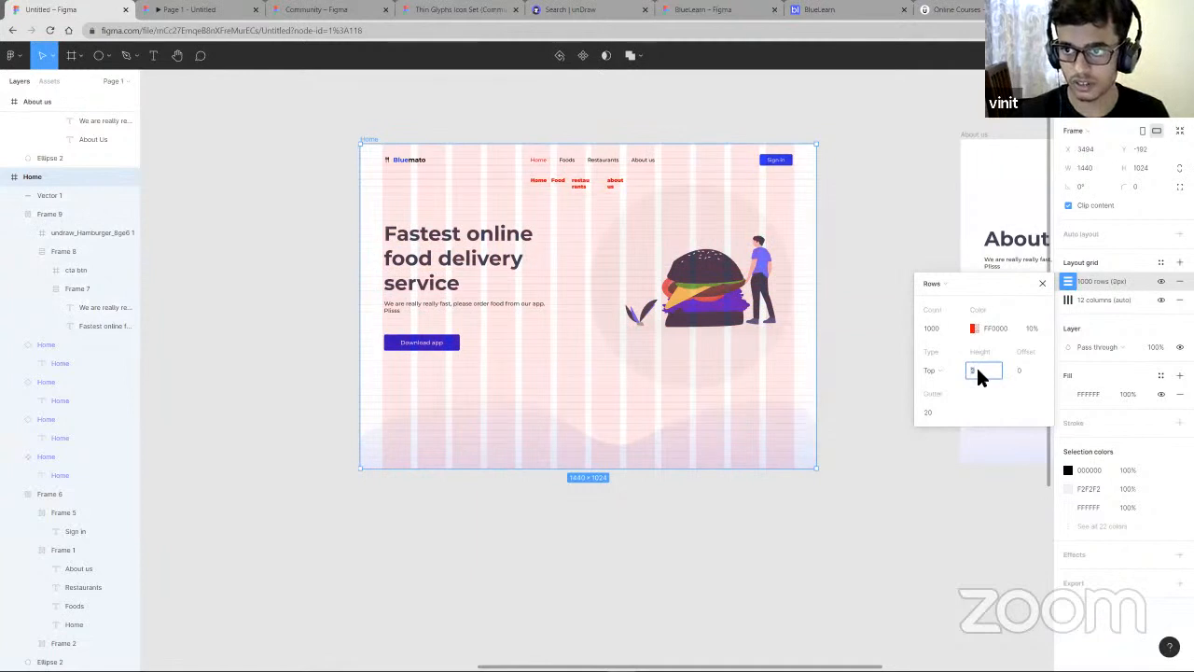
type("8")
key("Return")
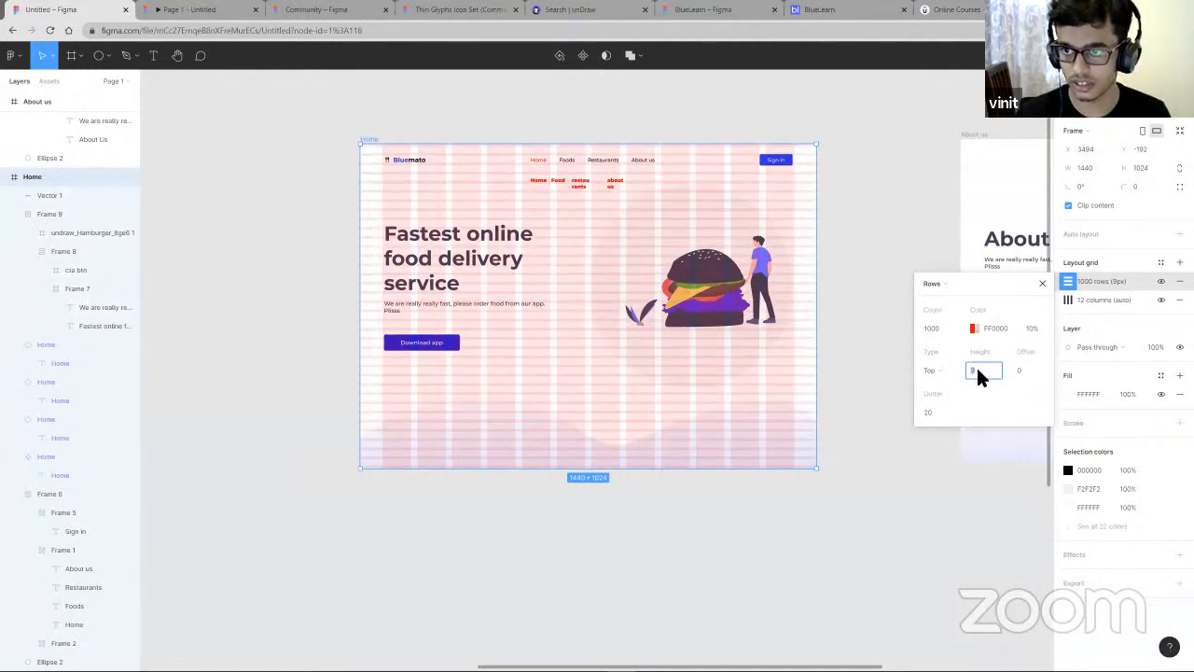
left_click(929, 412)
type("0")
key("Return")
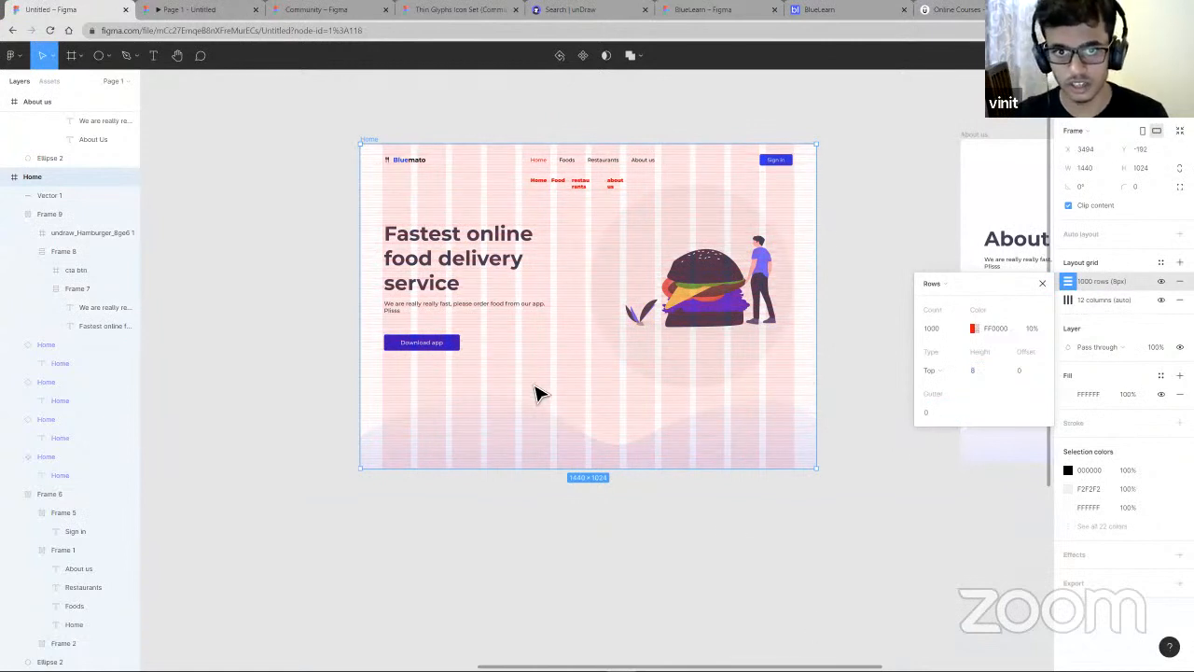
- Zoom in and out over the Home frame to examine the row and column grids
left_click(538, 385)
scroll(538, 385, "up", 1)
scroll(551, 367, "up", 8)
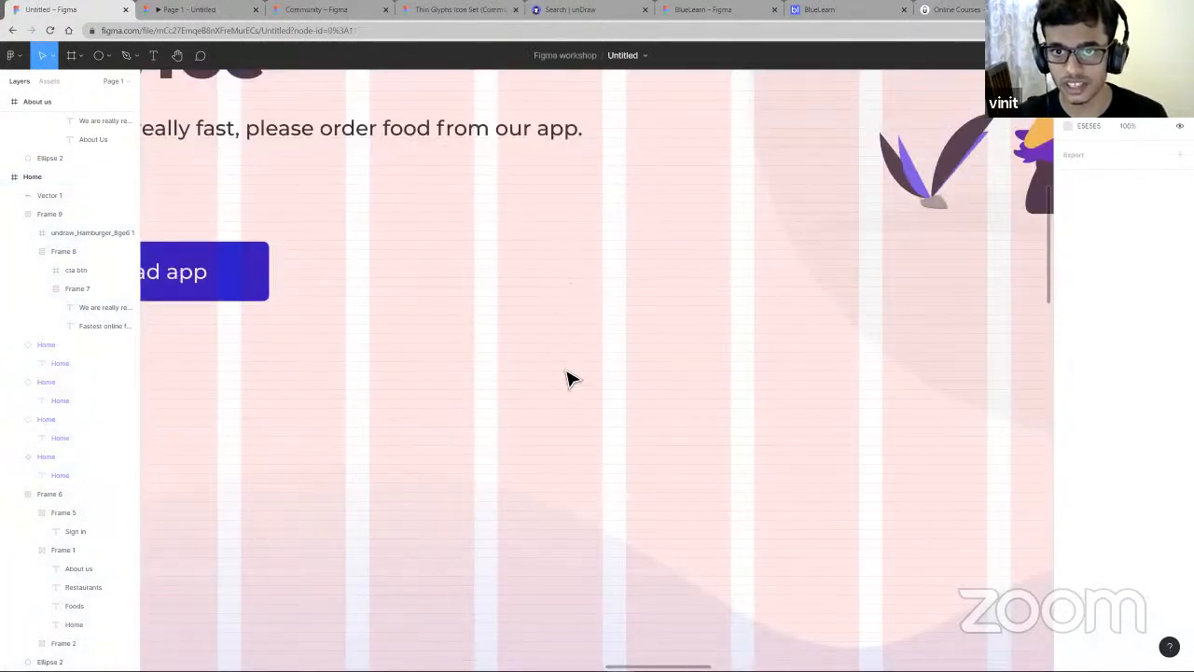
scroll(578, 388, "down", 1)
scroll(579, 388, "up", 5)
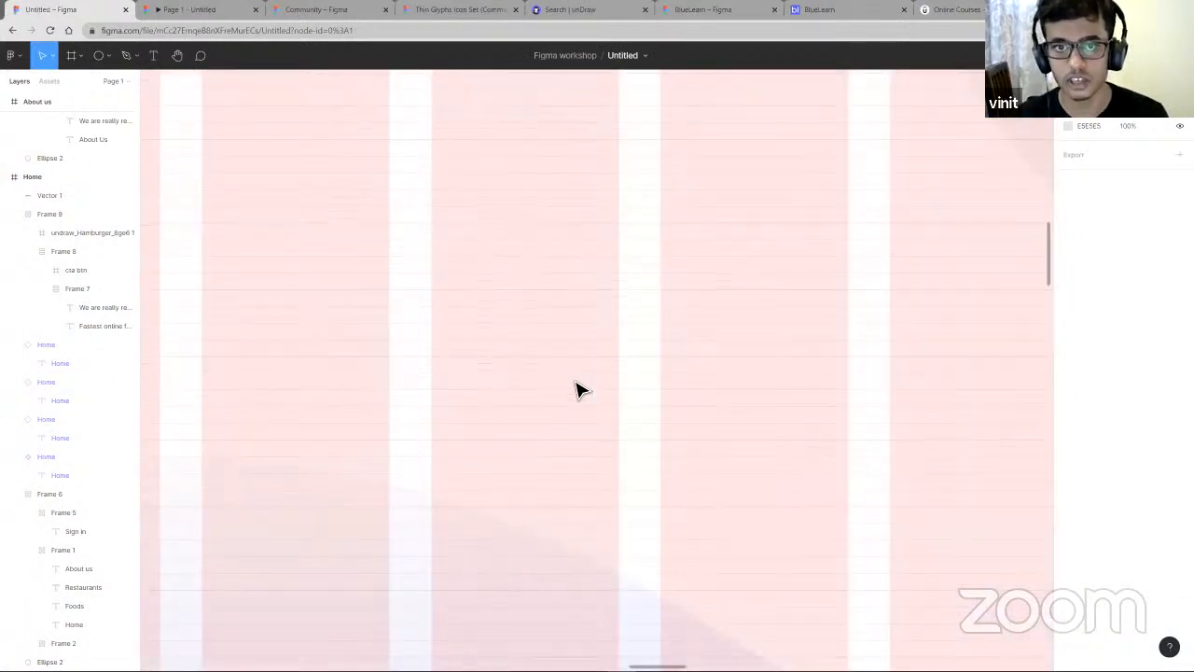
scroll(392, 336, "down", 3)
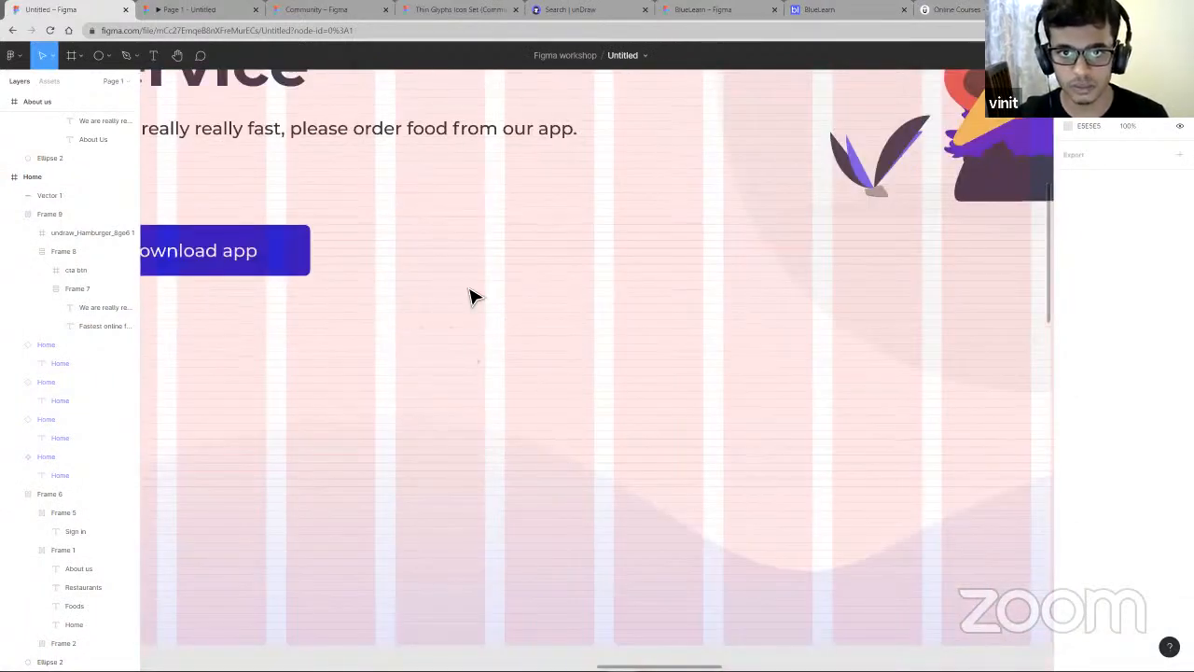
scroll(522, 122, "down", 2)
scroll(547, 373, "down", 5)
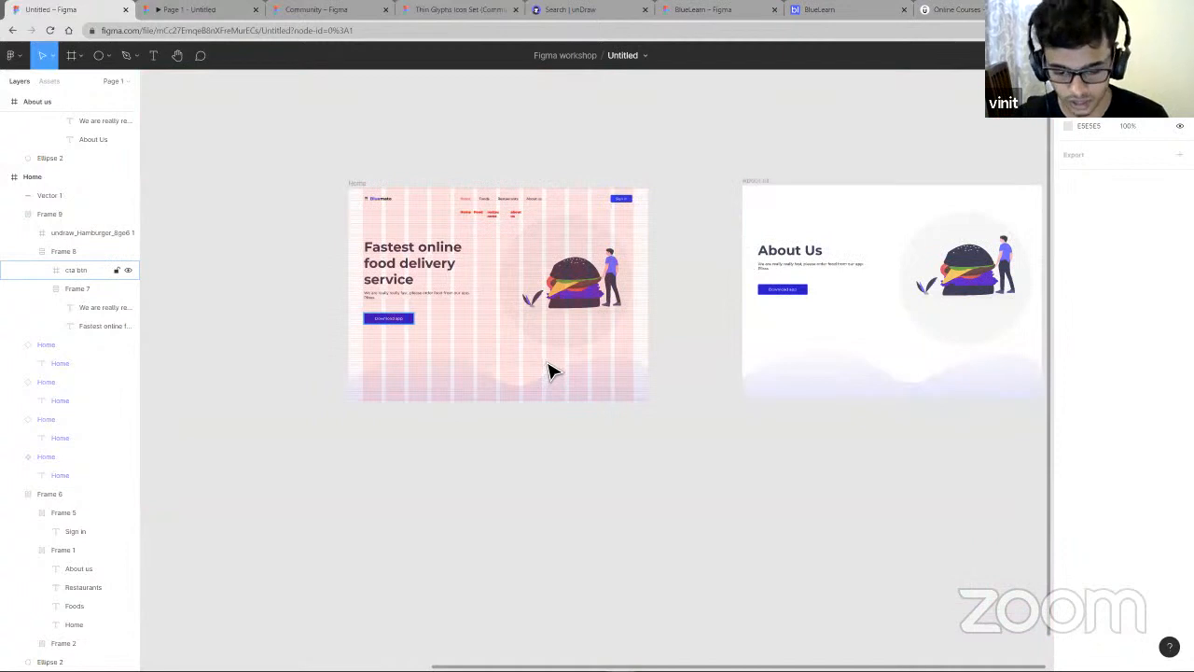
scroll(553, 360, "up", 3)
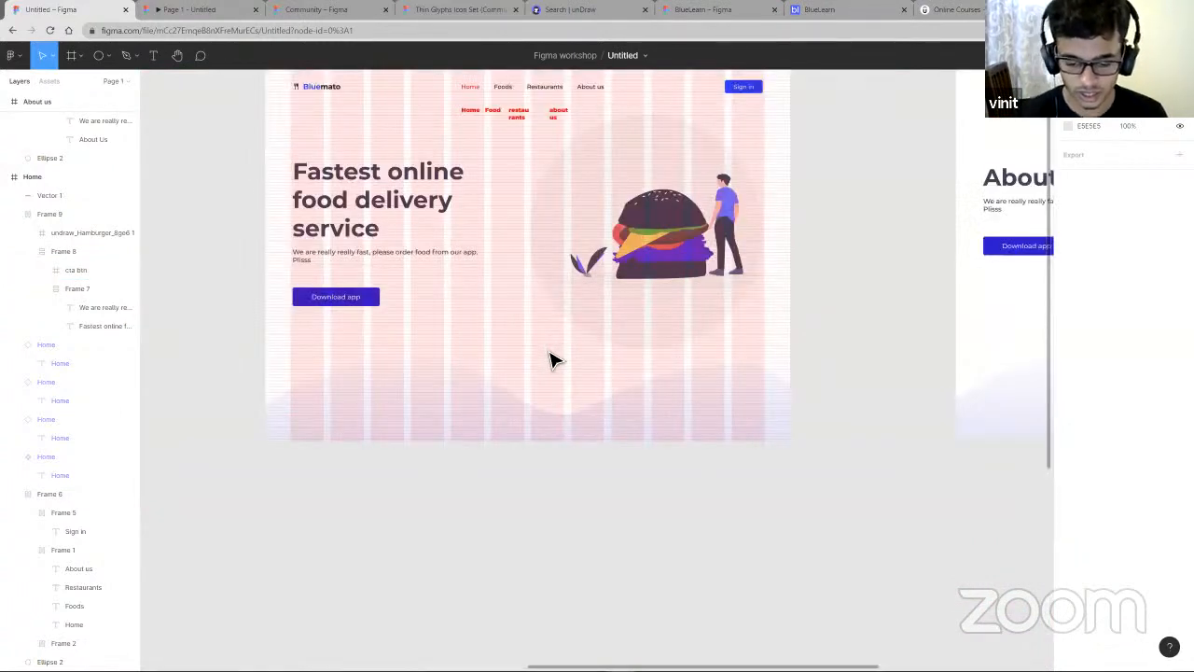
- Add a text reading "zomato" in the Home frame below the Download app button
key("t")
left_click(513, 354)
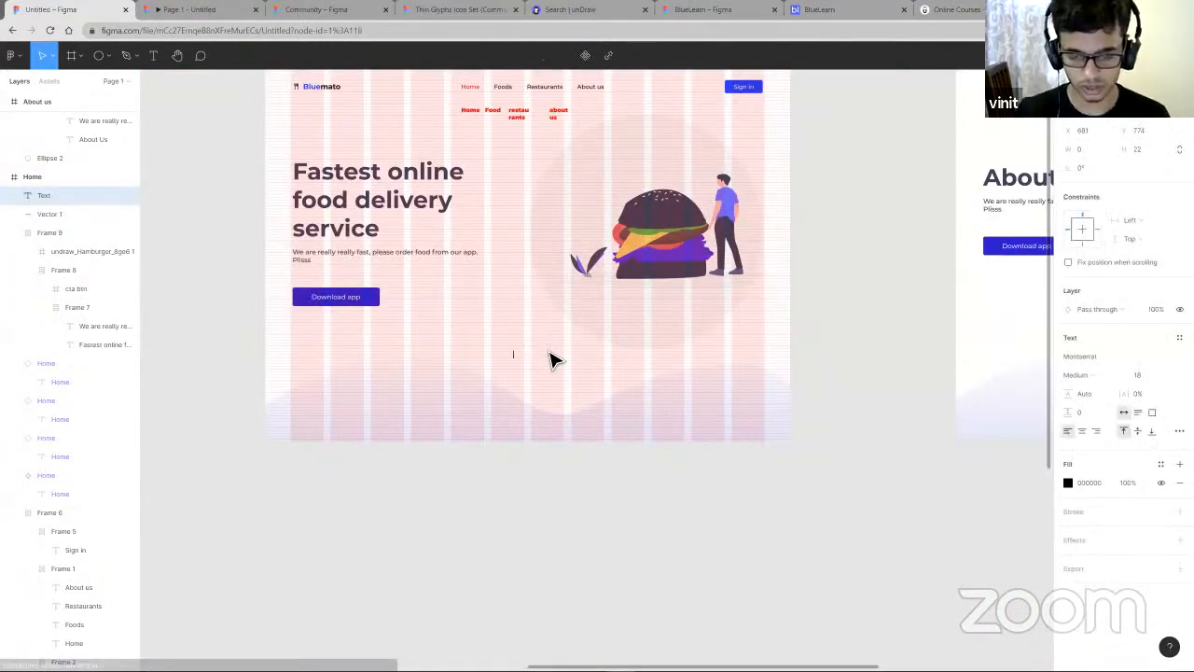
type("zomato")
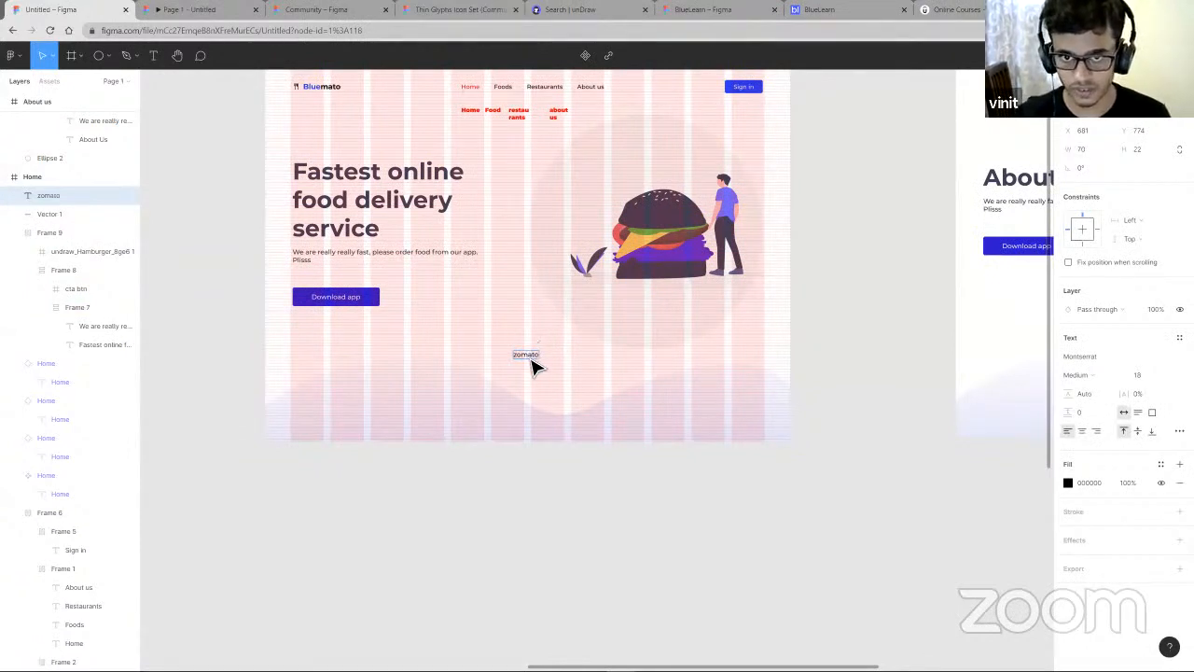
- Move the zomato text so it snaps to the grid, at about X 513, Y 714
left_click(531, 362)
scroll(531, 362, "up", 1)
left_click_drag(524, 360, 520, 351)
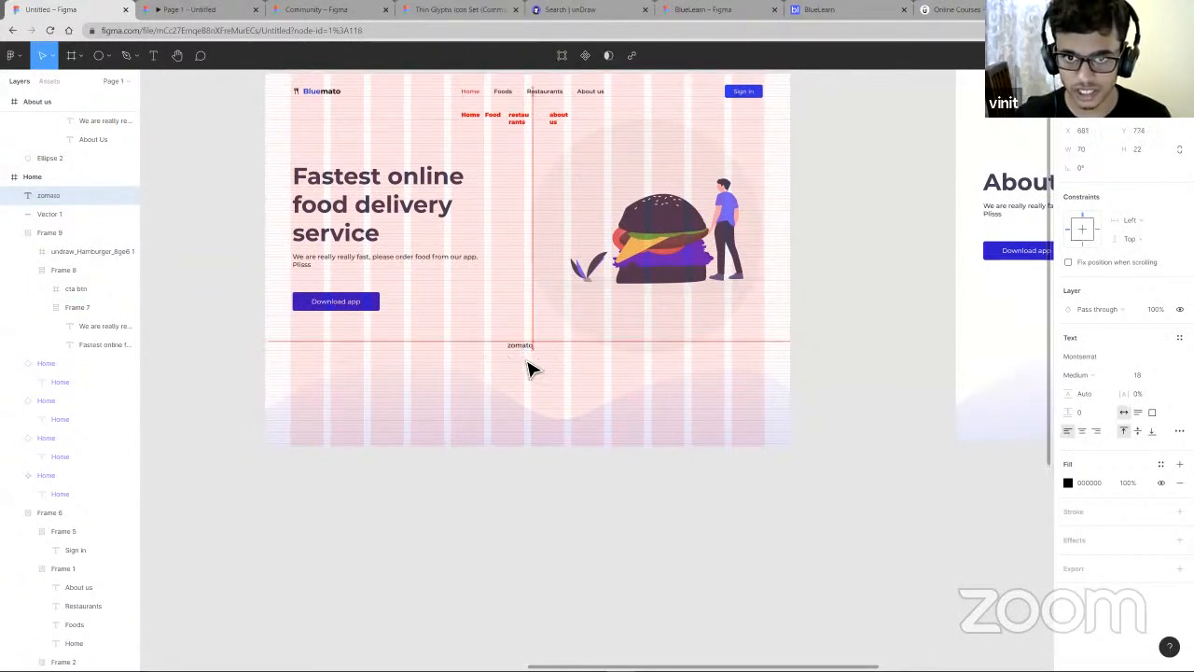
scroll(528, 365, "up", 5)
left_click_drag(540, 348, 541, 328)
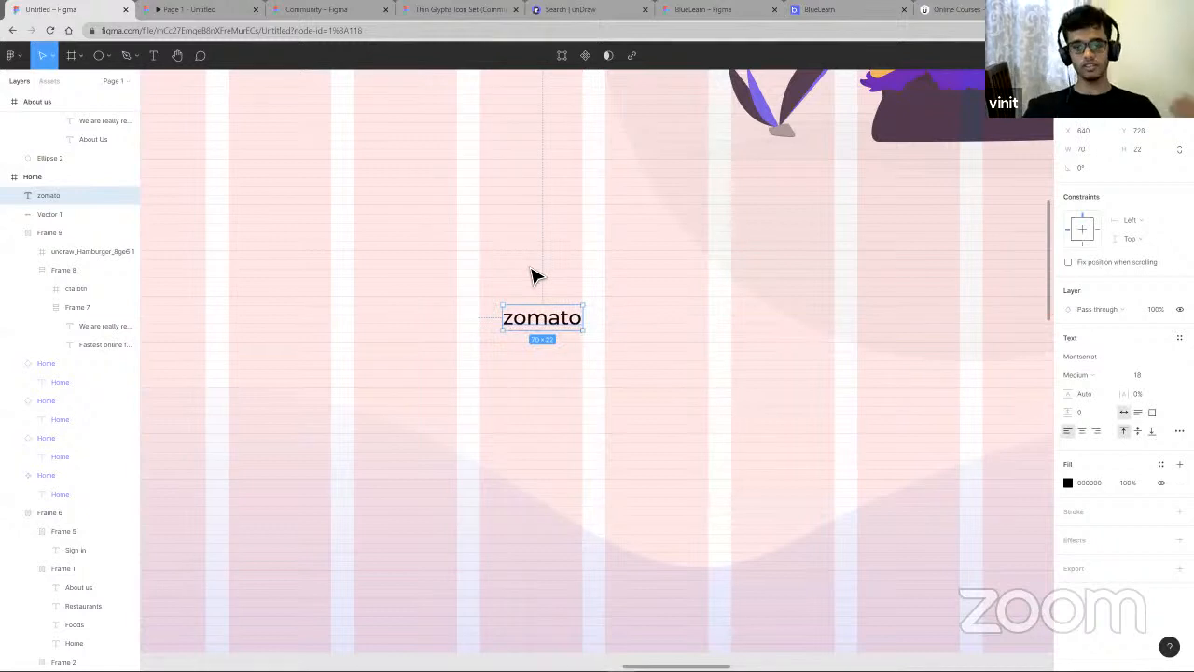
left_click(534, 276)
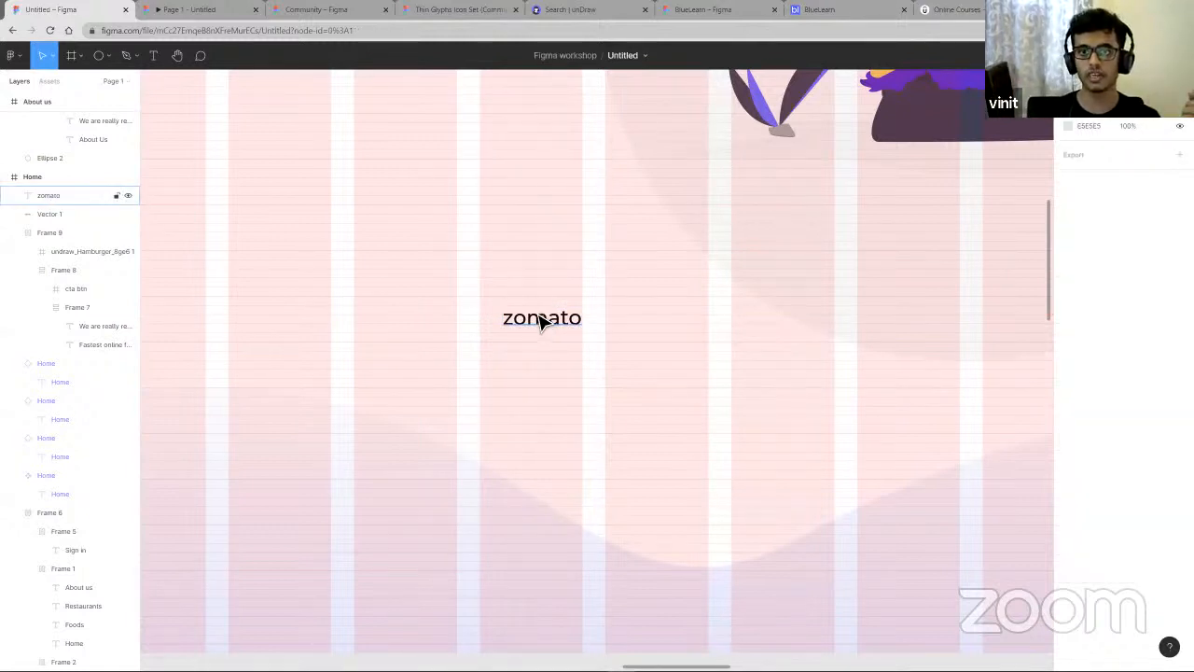
left_click_drag(541, 322, 394, 321)
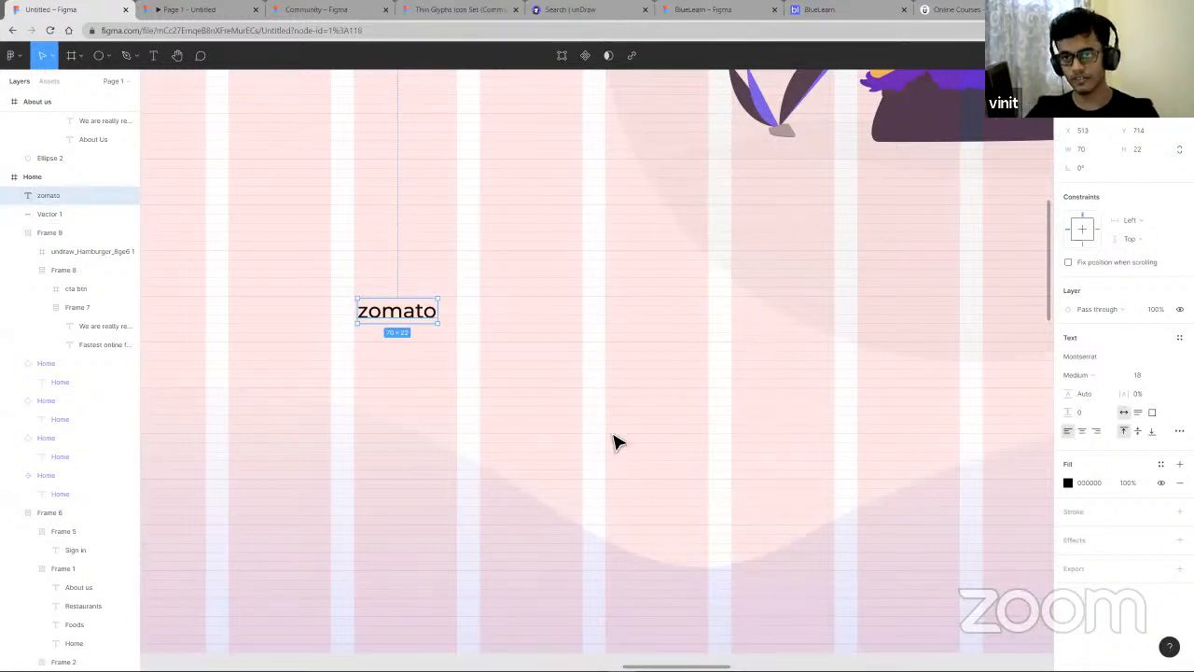
scroll(617, 440, "down", 5)
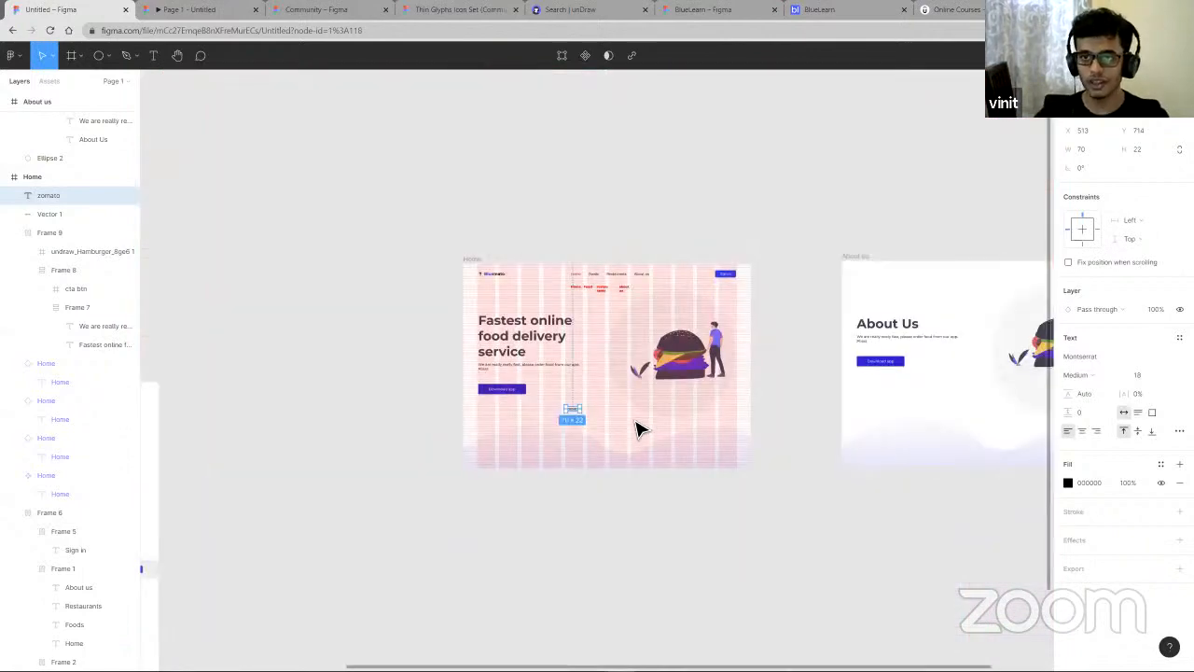
scroll(642, 427, "up", 4)
scroll(596, 424, "up", 4)
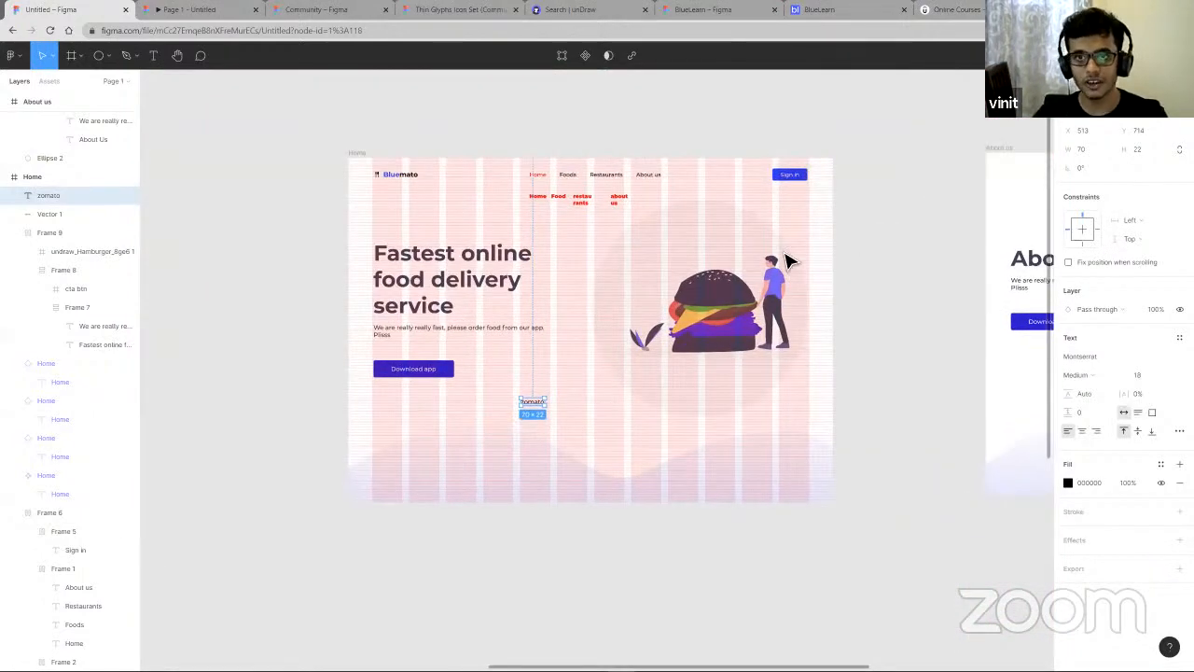
right_click(623, 422)
left_click(290, 178)
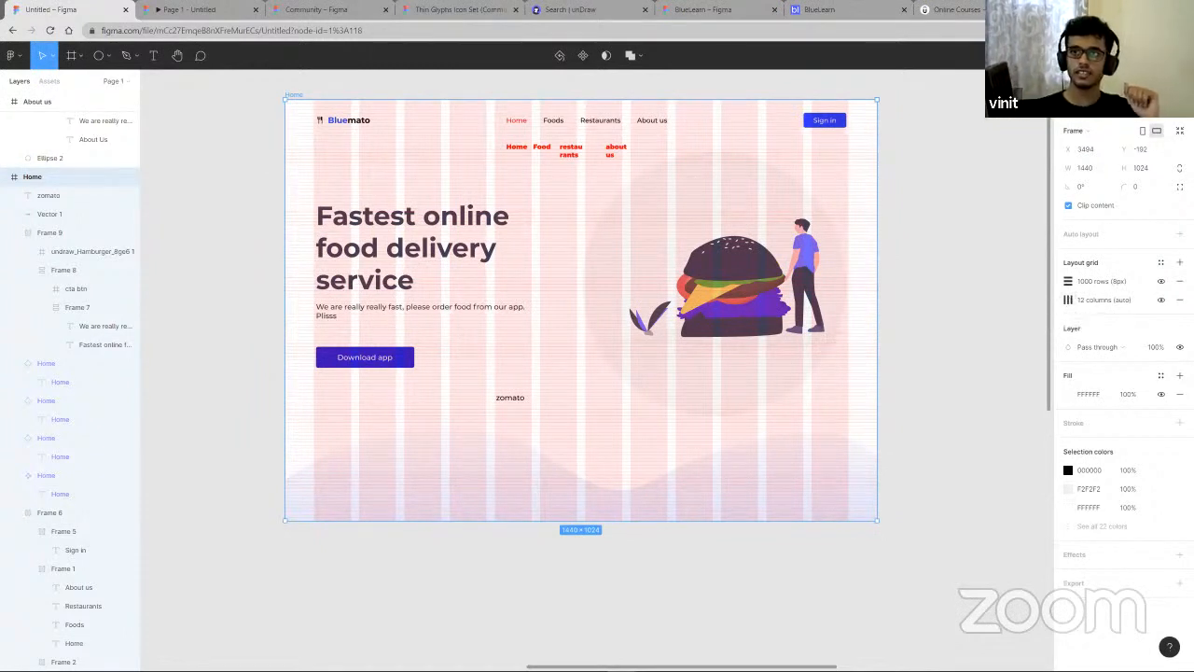
key("ctrl+t")
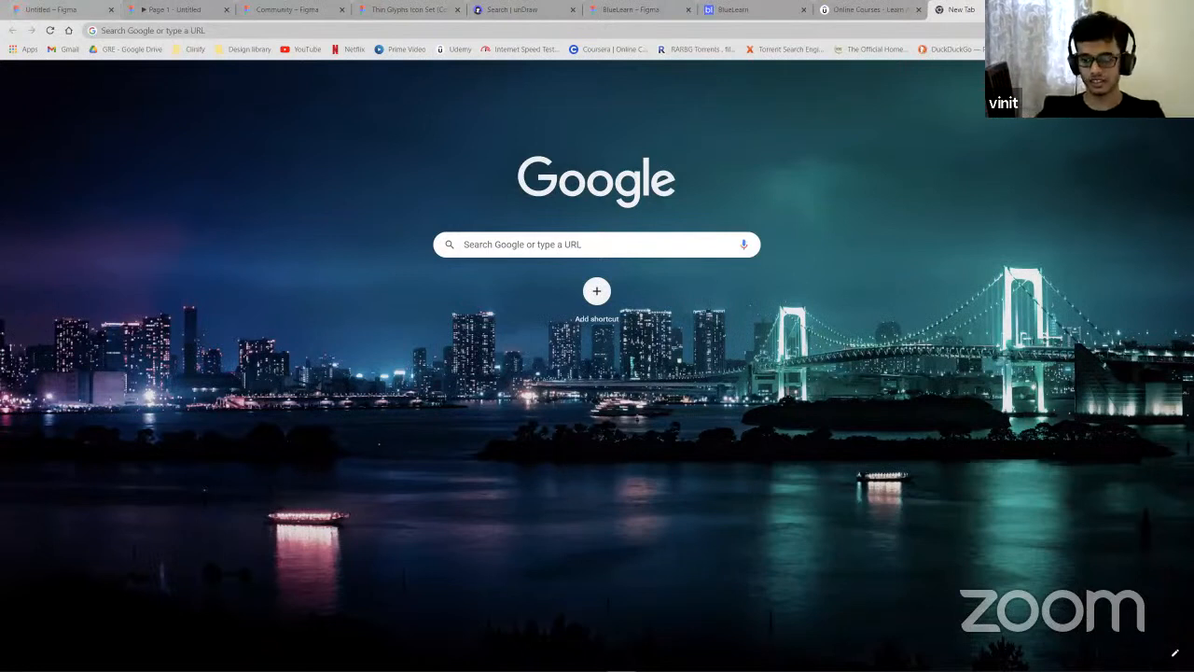
key("ctrl+Tab")
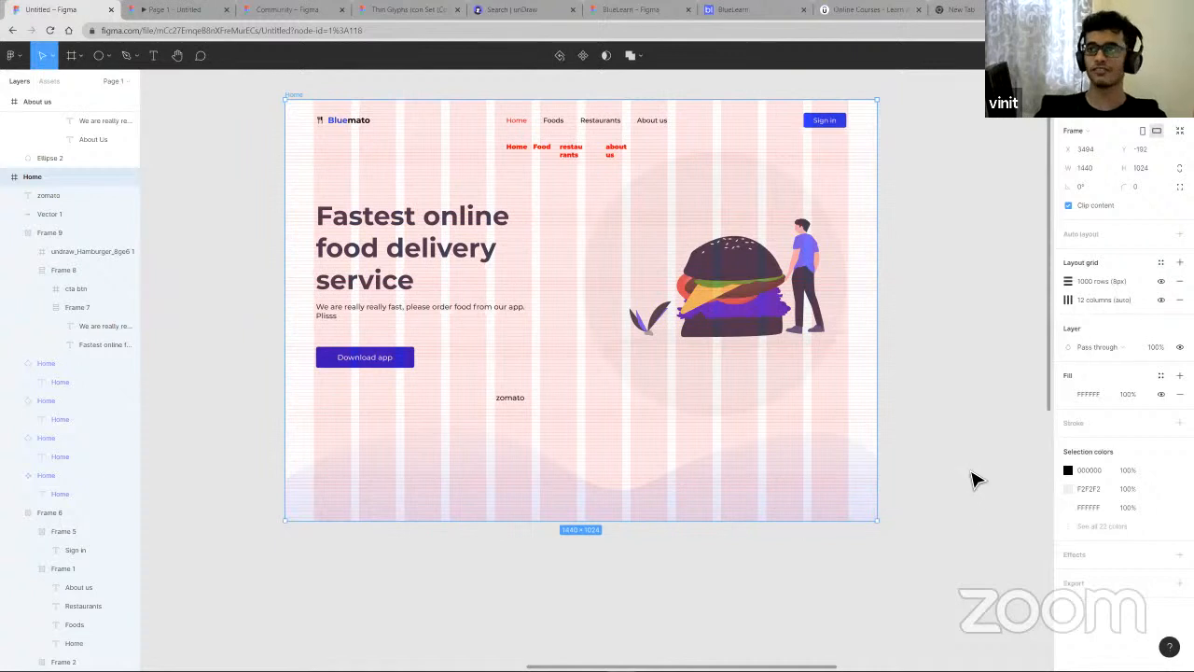
left_click(219, 274)
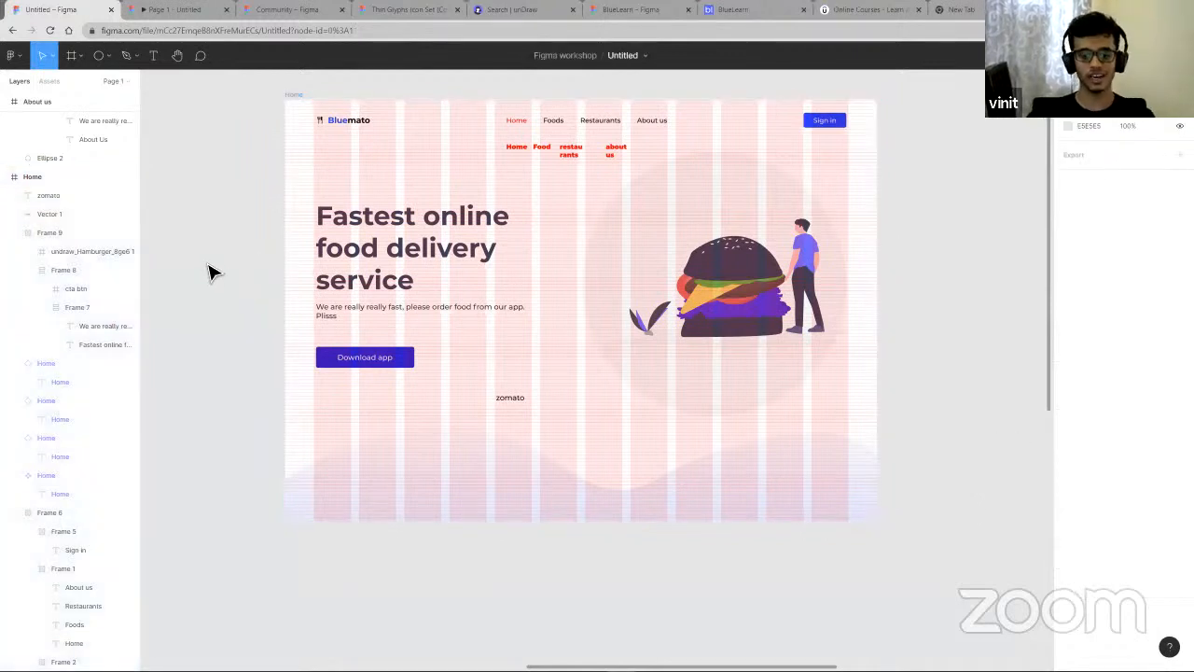
- Browse the frame tool's preset sizes for phone, watch and social media
key("f")
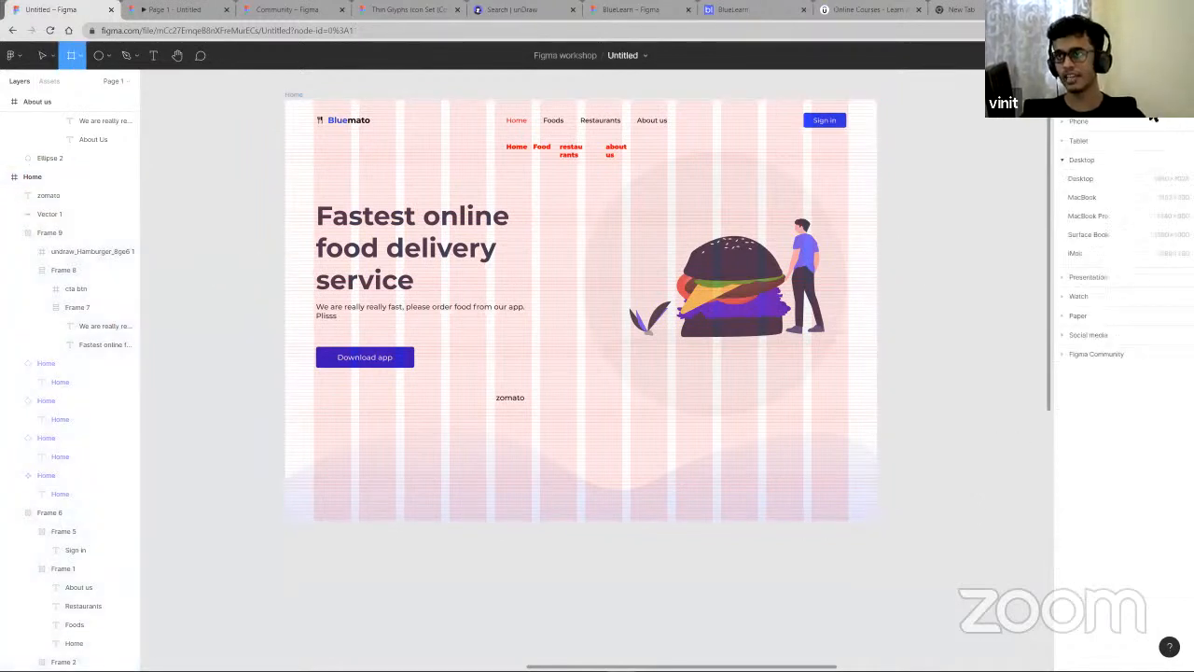
left_click(1079, 121)
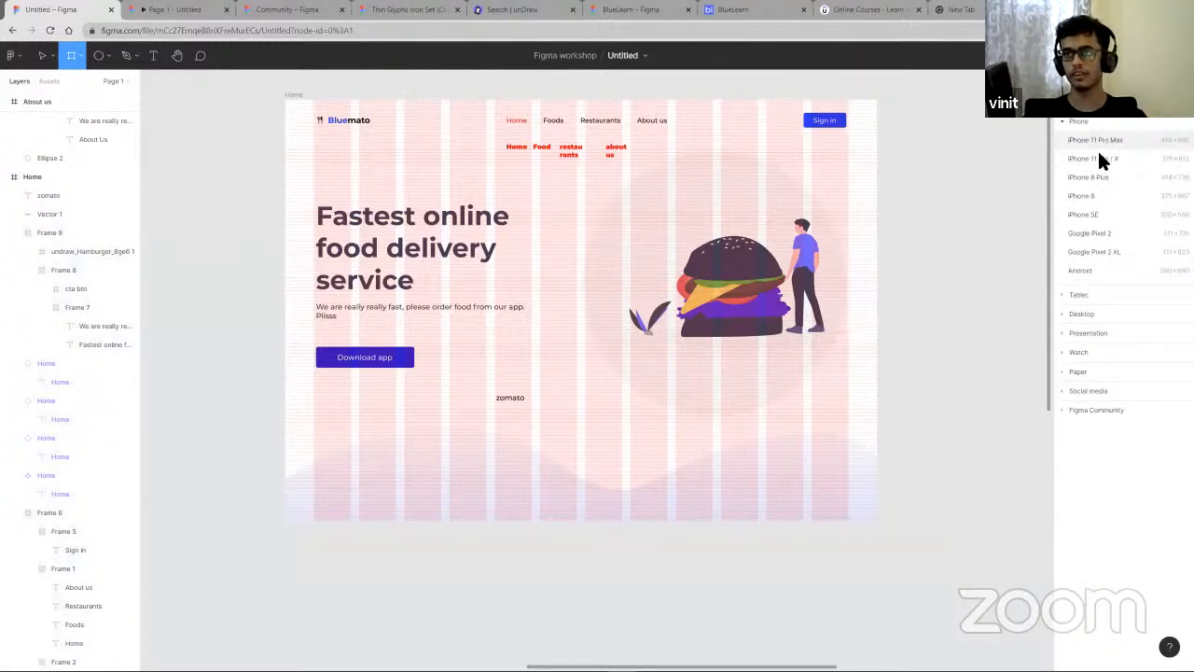
left_click(1075, 353)
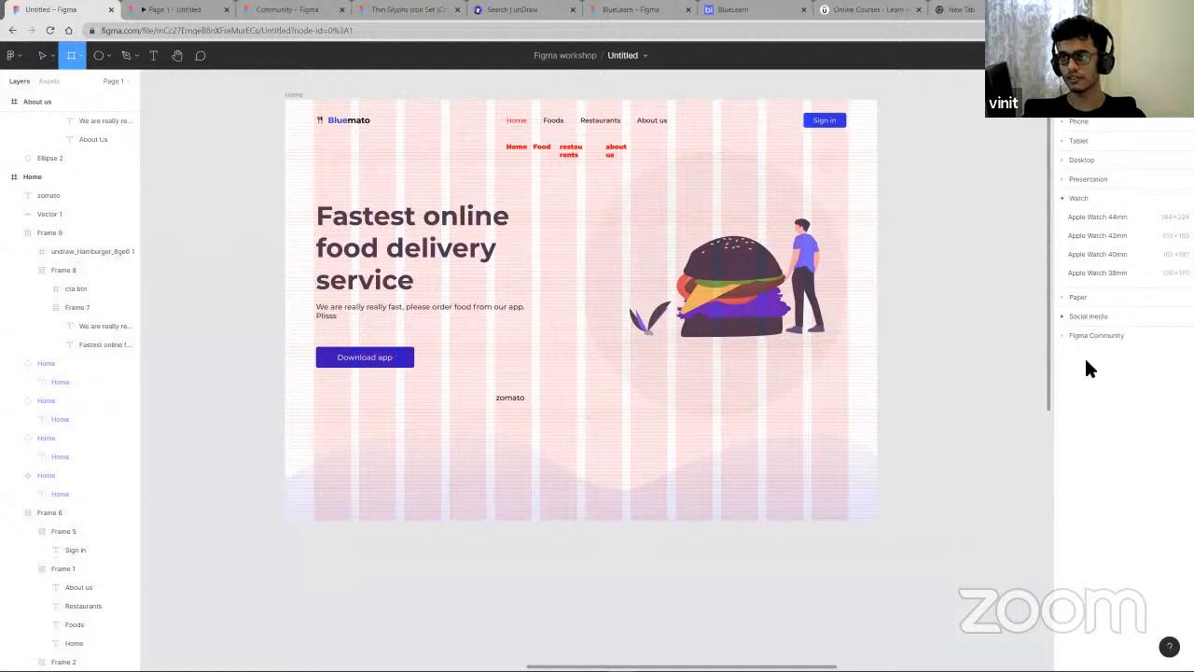
left_click(1088, 315)
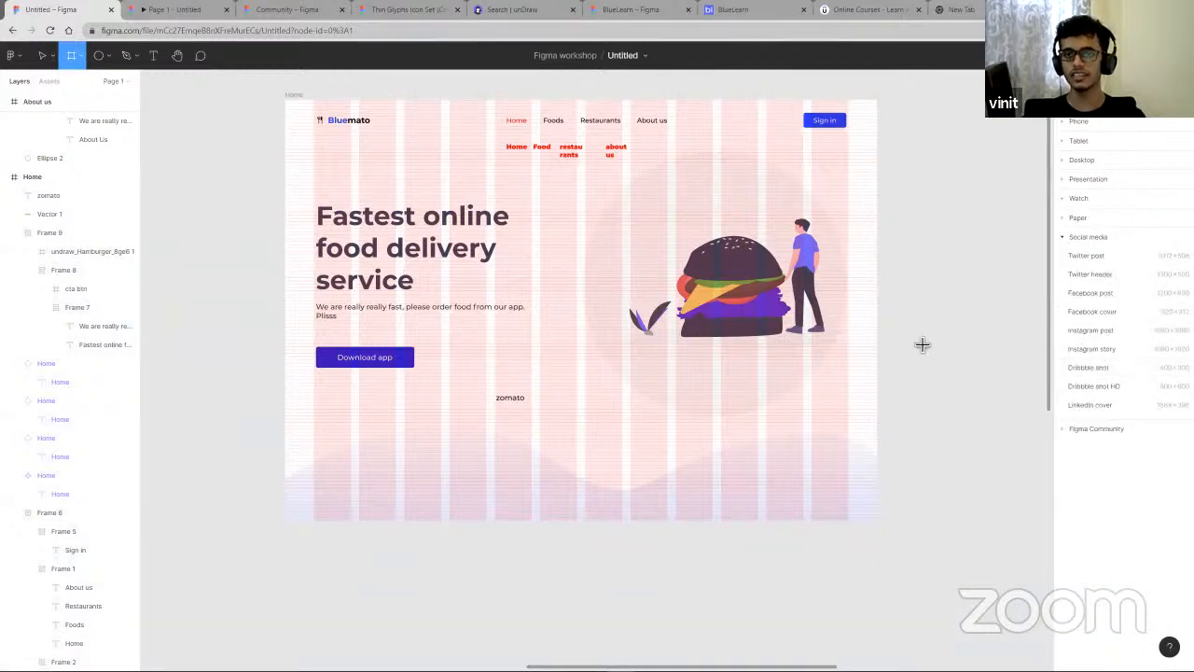
scroll(920, 352, "right", 2)
scroll(1061, 341, "down", 4)
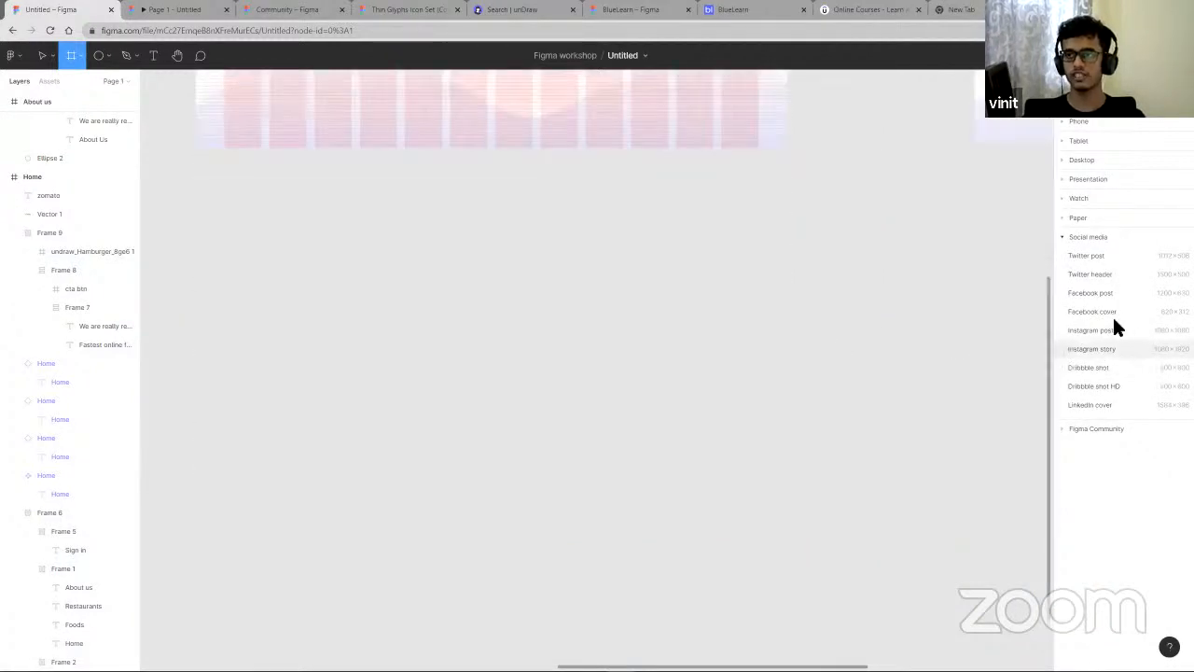
left_click(1062, 179)
left_click(1062, 180)
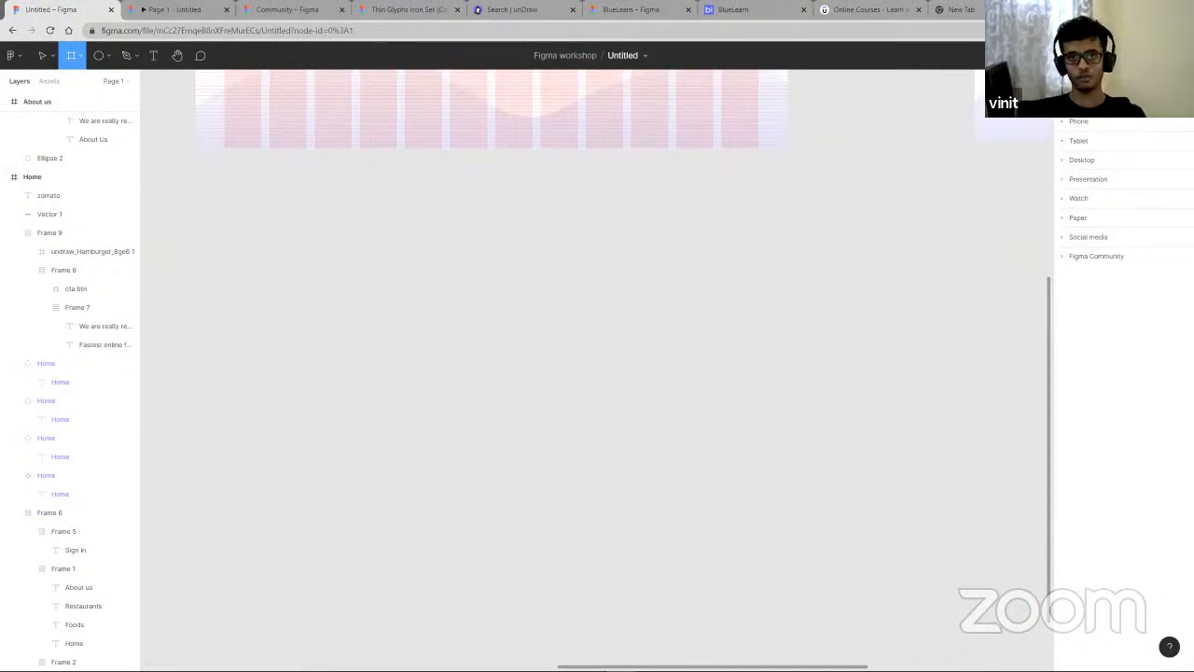
scroll(561, 411, "down", 5)
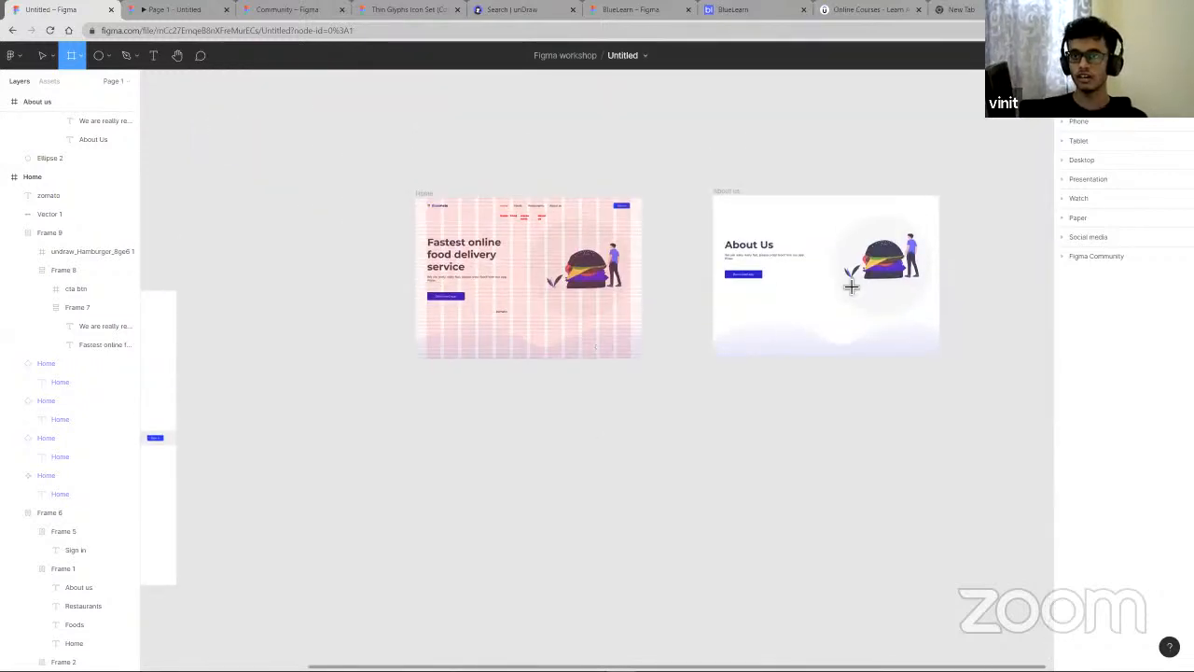
scroll(850, 285, "up", 5)
scroll(402, 245, "left", 5)
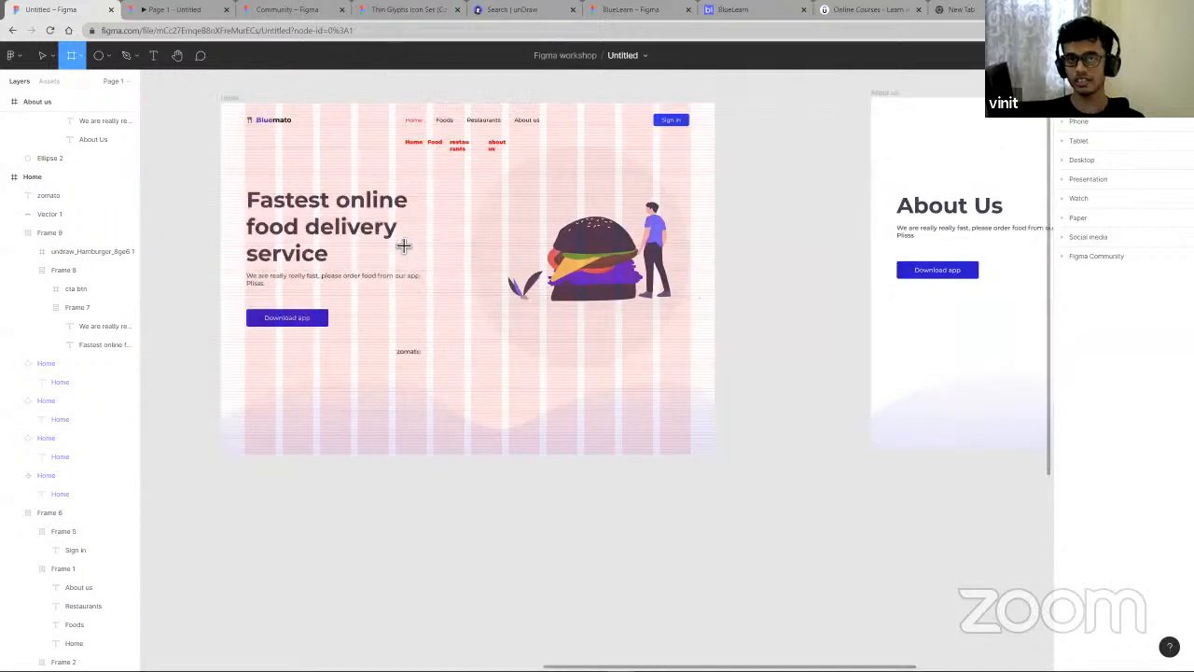
left_click(401, 244)
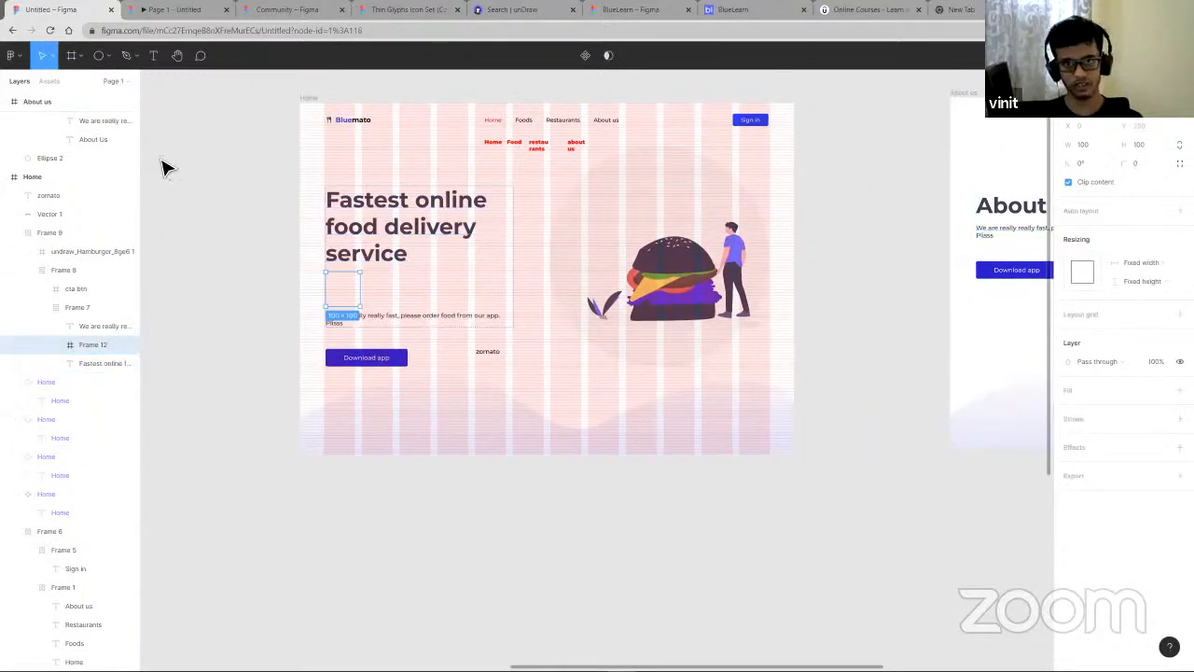
key("Delete")
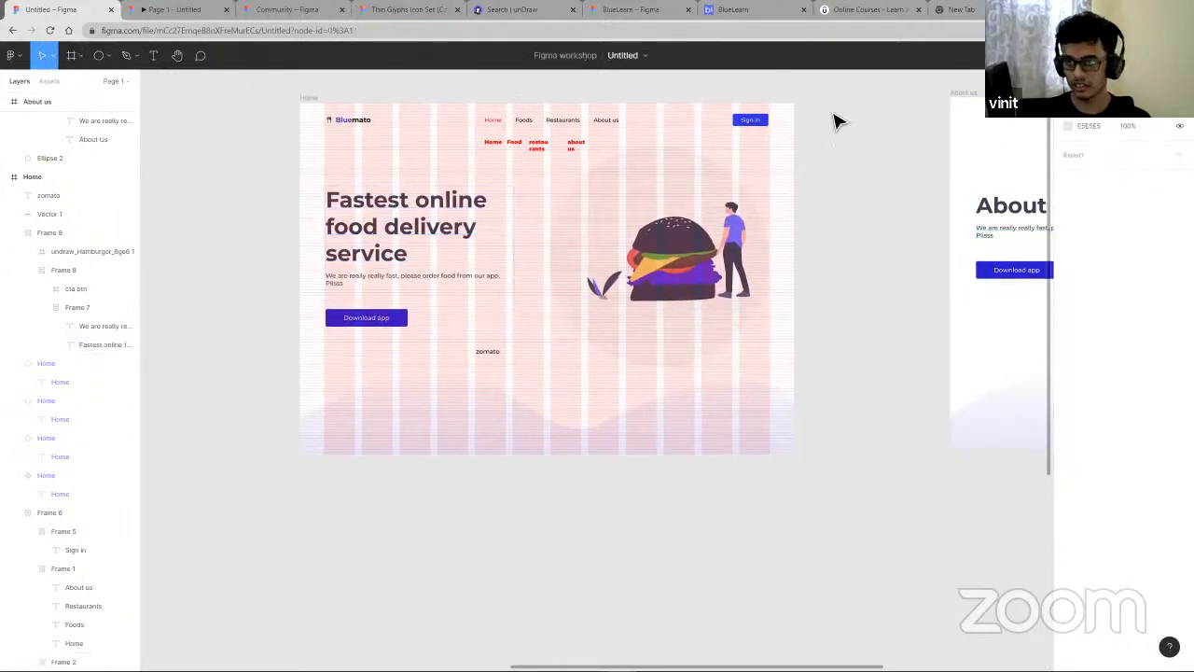
- Select the hero content frame, its text group and the navigation bar frame to inspect their auto layout
left_click(398, 232)
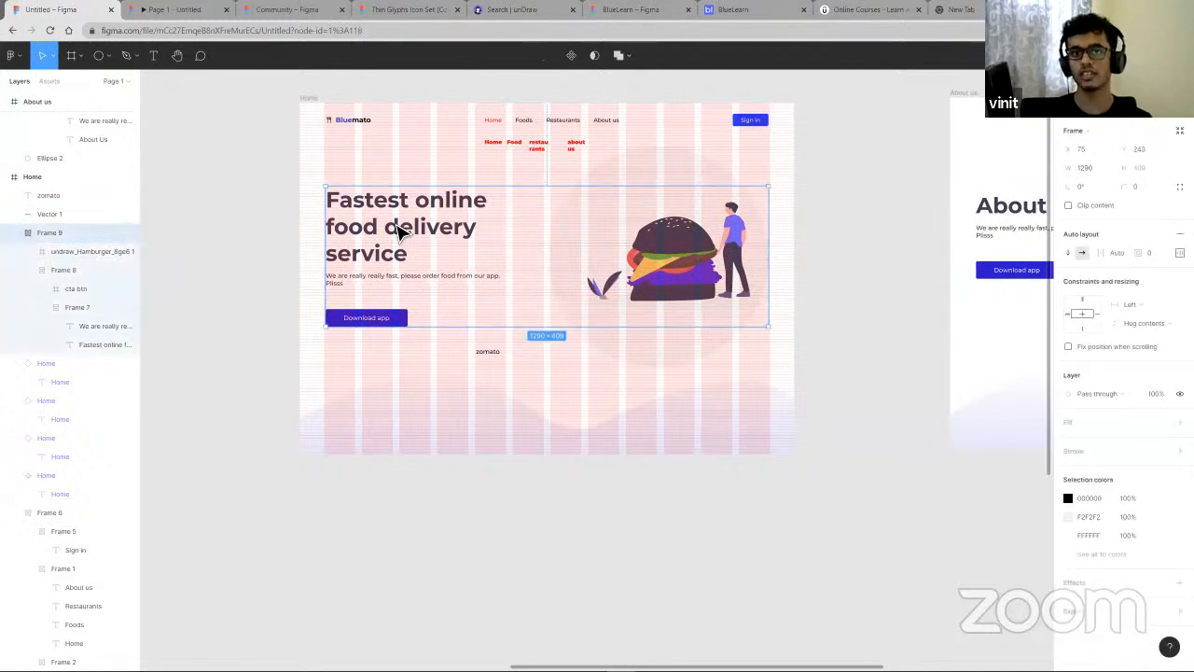
double_click(398, 232)
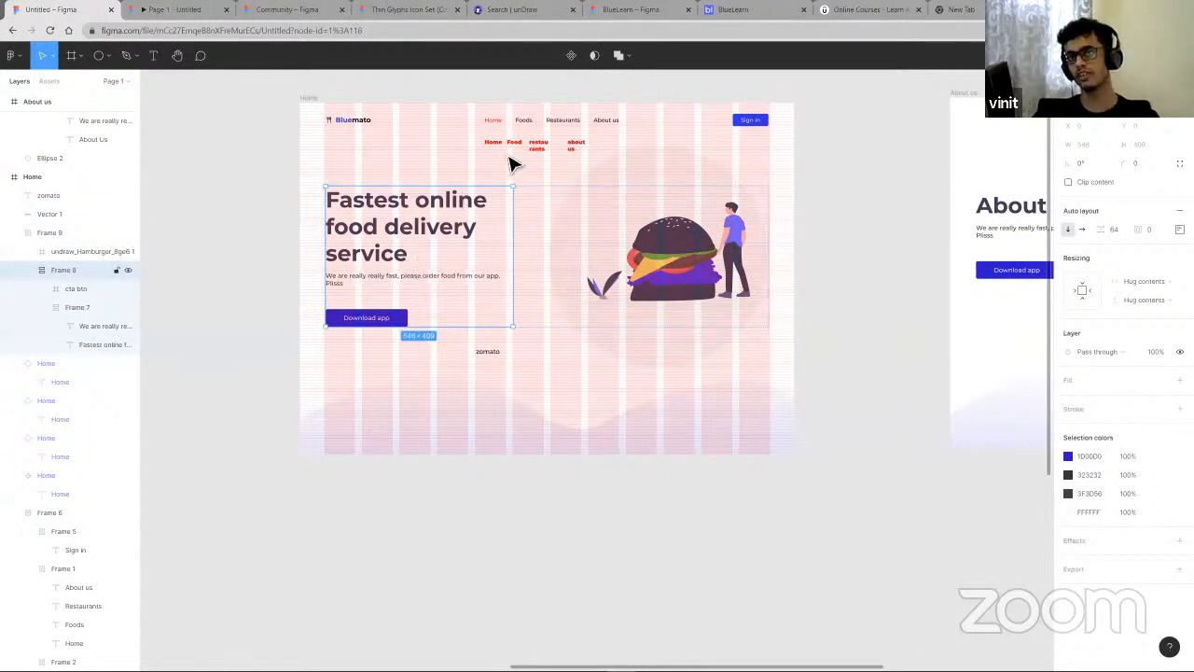
left_click(539, 132)
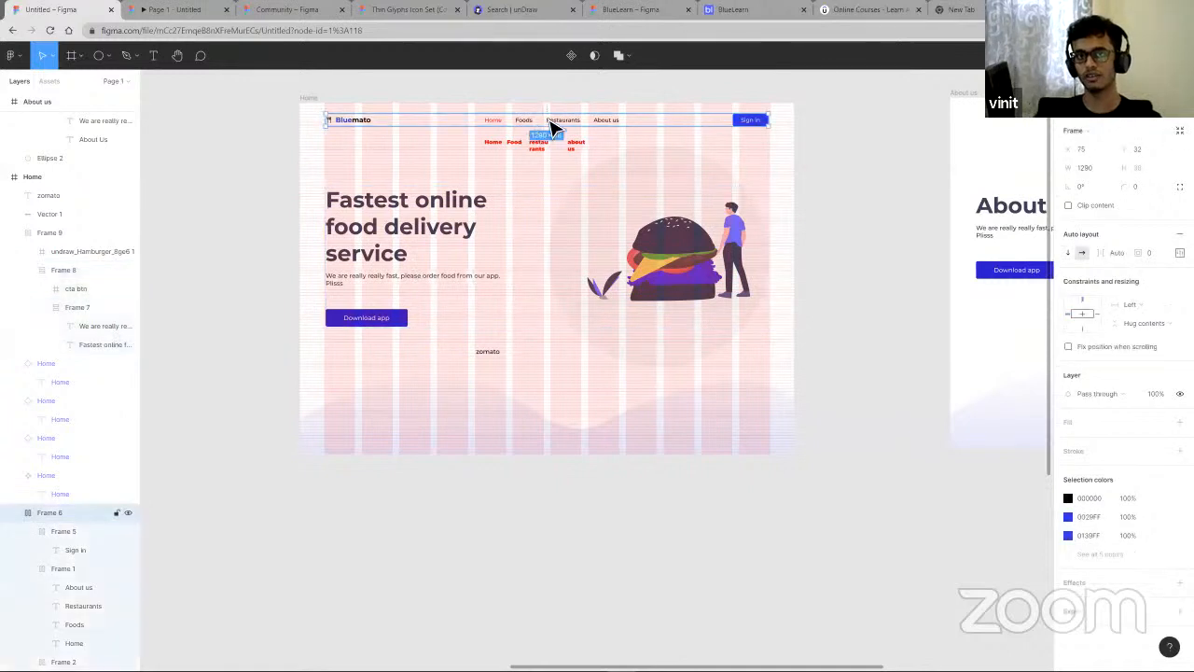